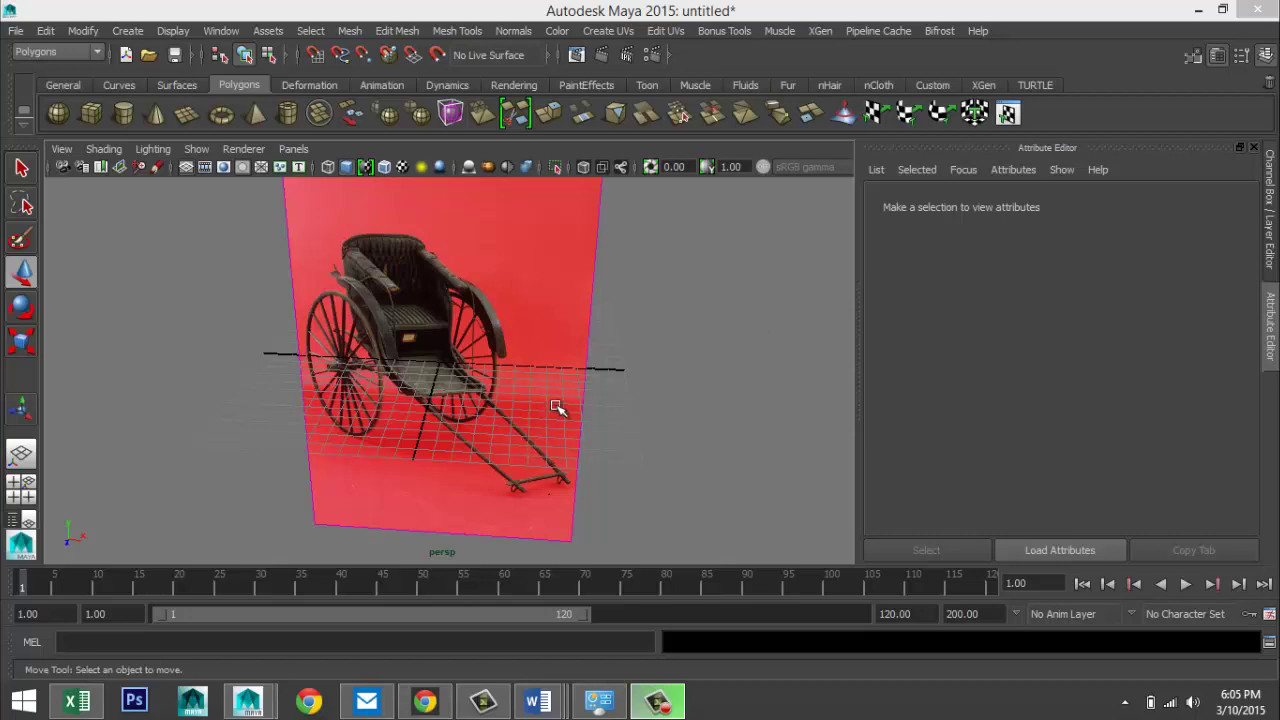
scroll(629, 375, up, 4)
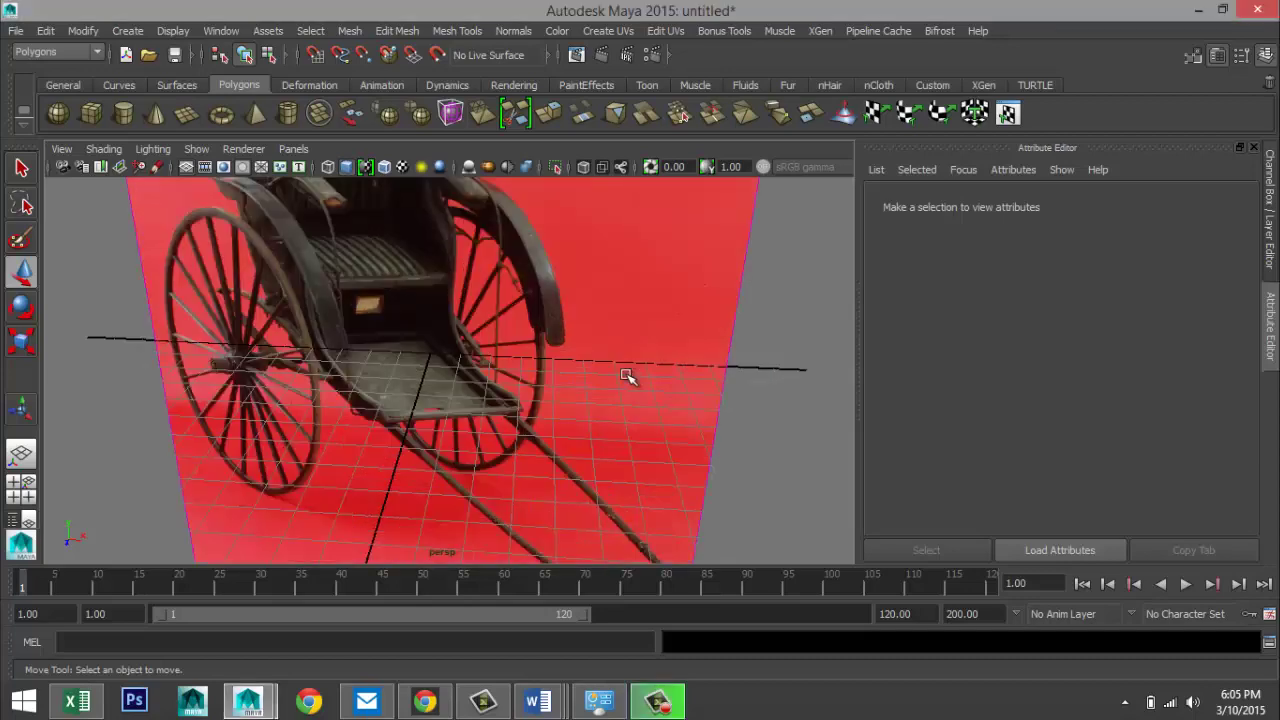
alt+drag(613, 380, 641, 371)
scroll(620, 338, down, 2)
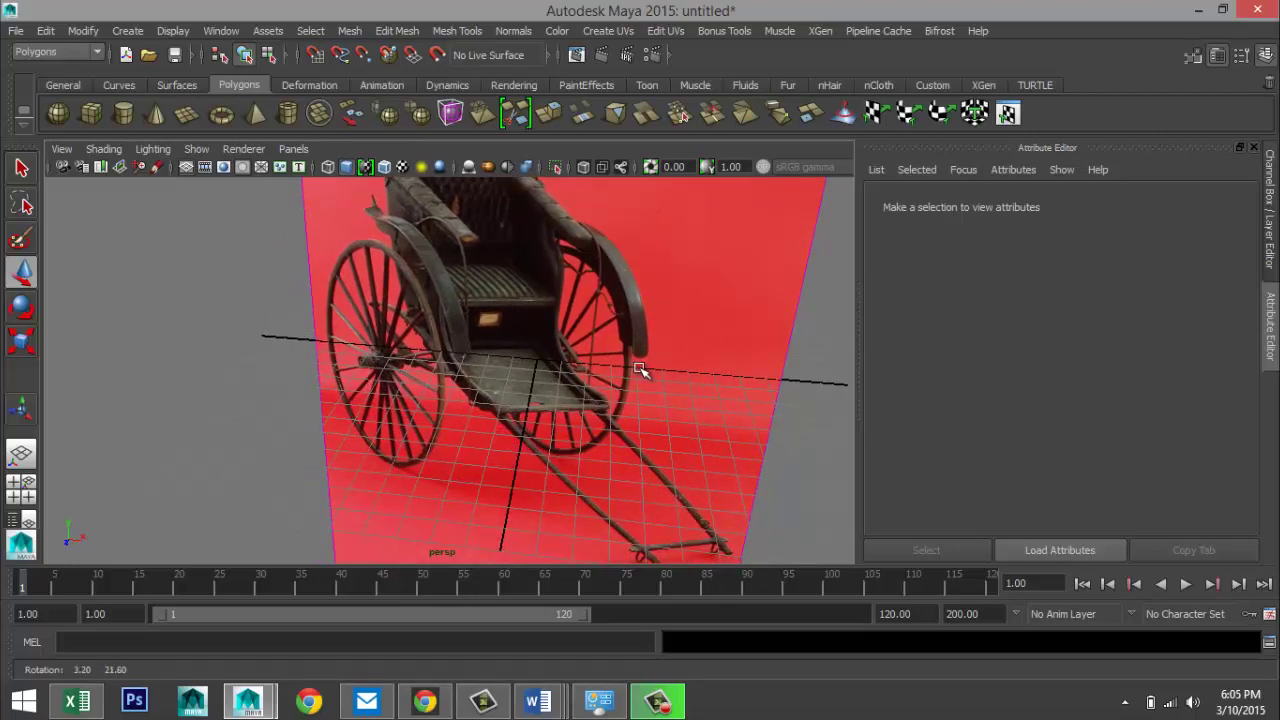
scroll(641, 371, down, 2)
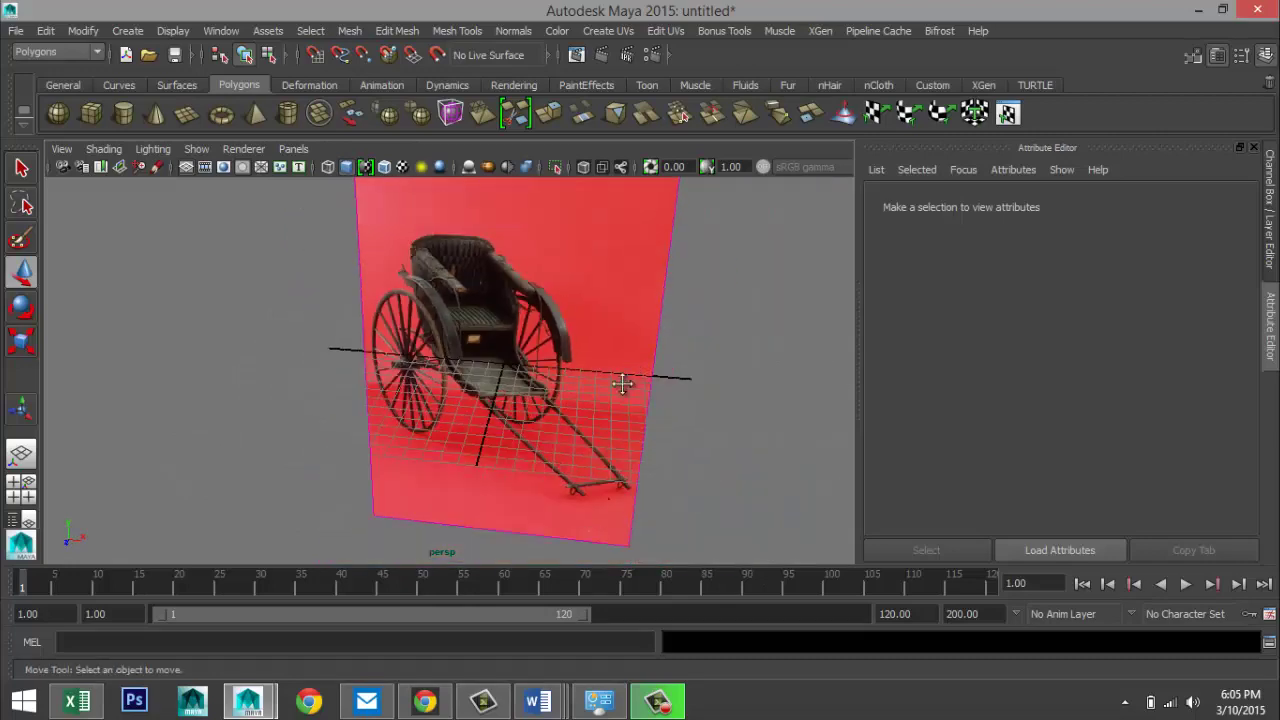
scroll(615, 370, down, 2)
alt+drag(607, 366, 600, 366)
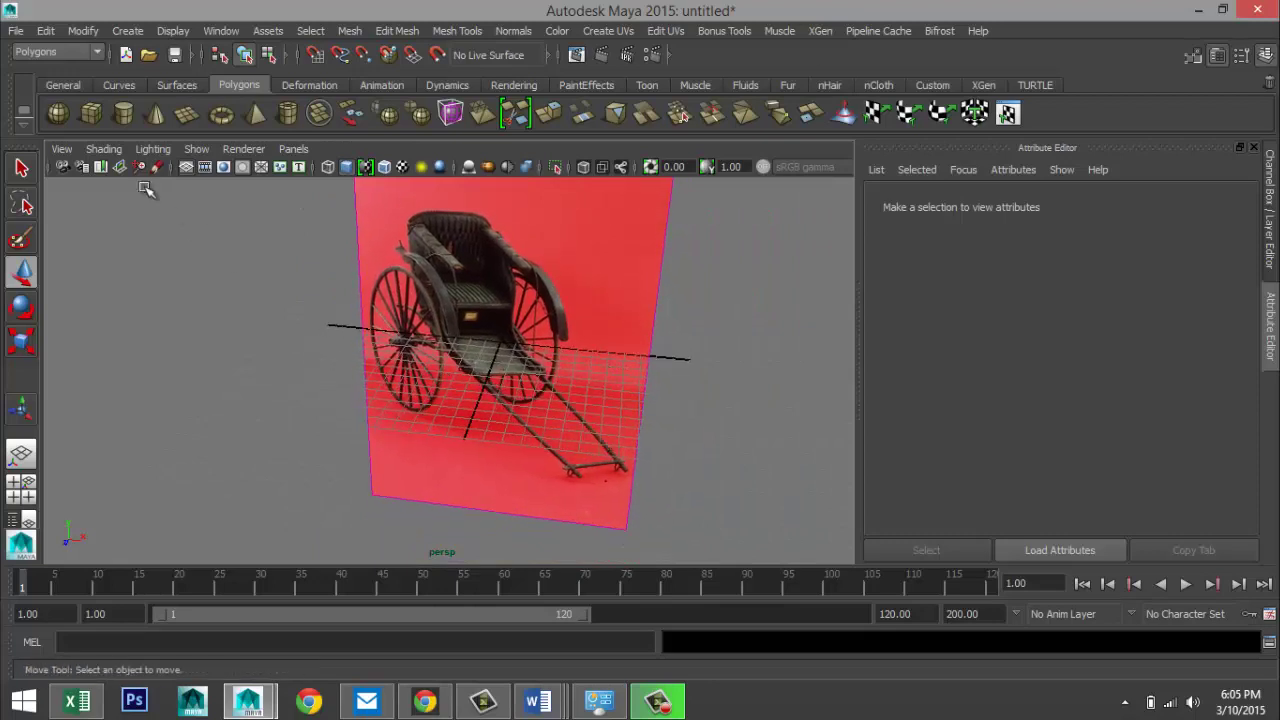
- Create a wide, flat polygon cube on the grid in front of the rickshaw reference image as the carriage base
click(91, 113)
mouse_move(370, 410)
mouse_down()
mouse_move(545, 430)
mouse_move(571, 400)
mouse_move(550, 382)
mouse_up()
scroll(442, 452, up, 3)
alt+drag(323, 433, 394, 437)
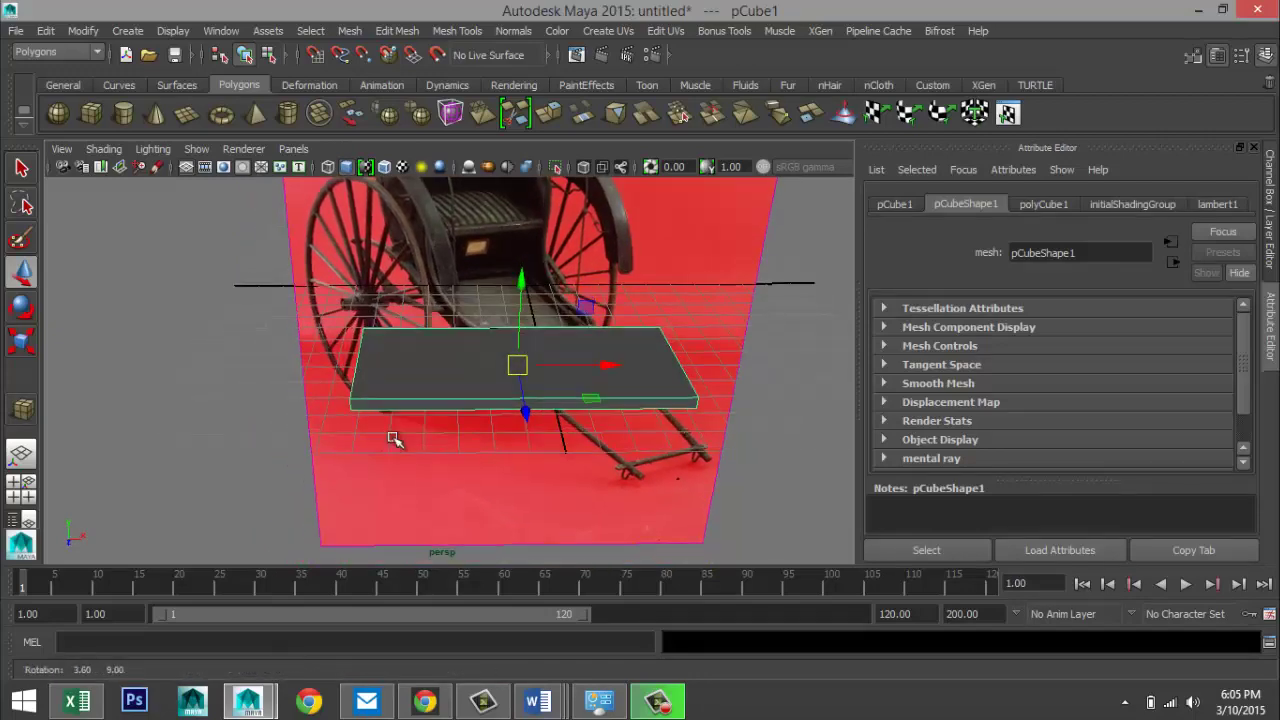
- Insert a crosswise edge loop slightly left of the slab's middle, using the Insert Edge Loop Tool with equal distance from edge
click(398, 31)
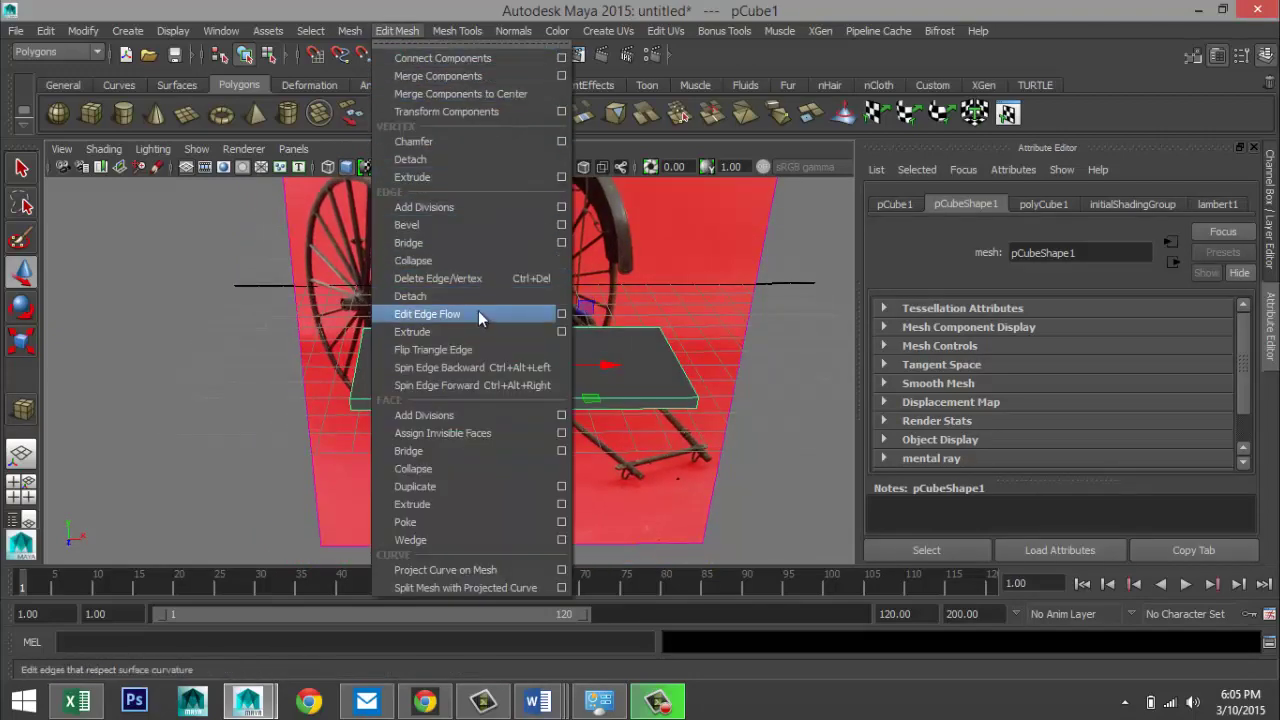
mouse_move(456, 30)
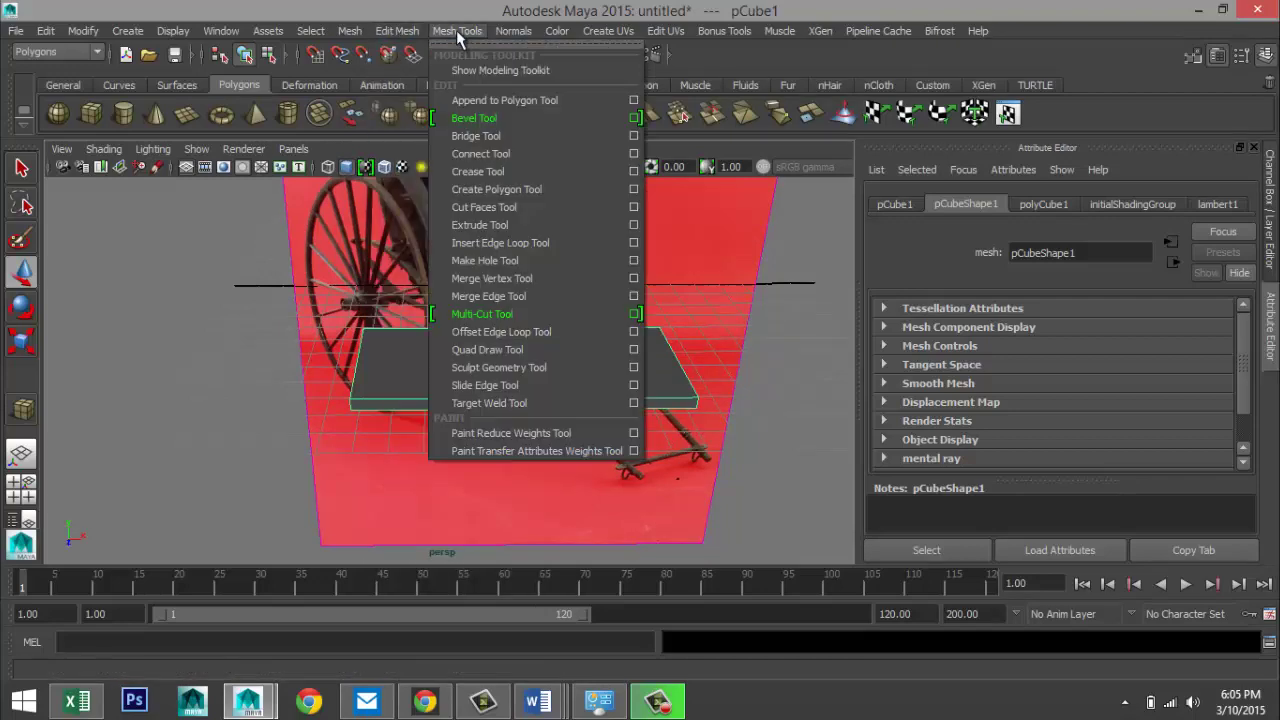
click(633, 243)
click(184, 286)
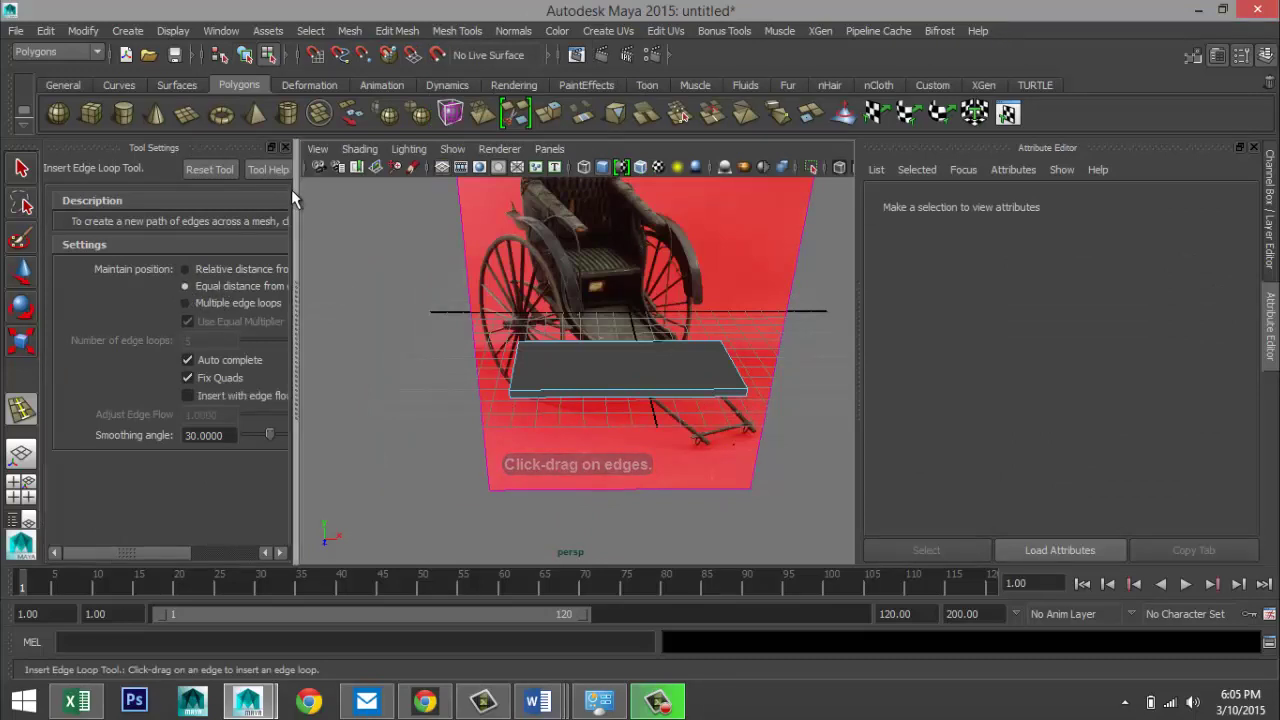
click(285, 147)
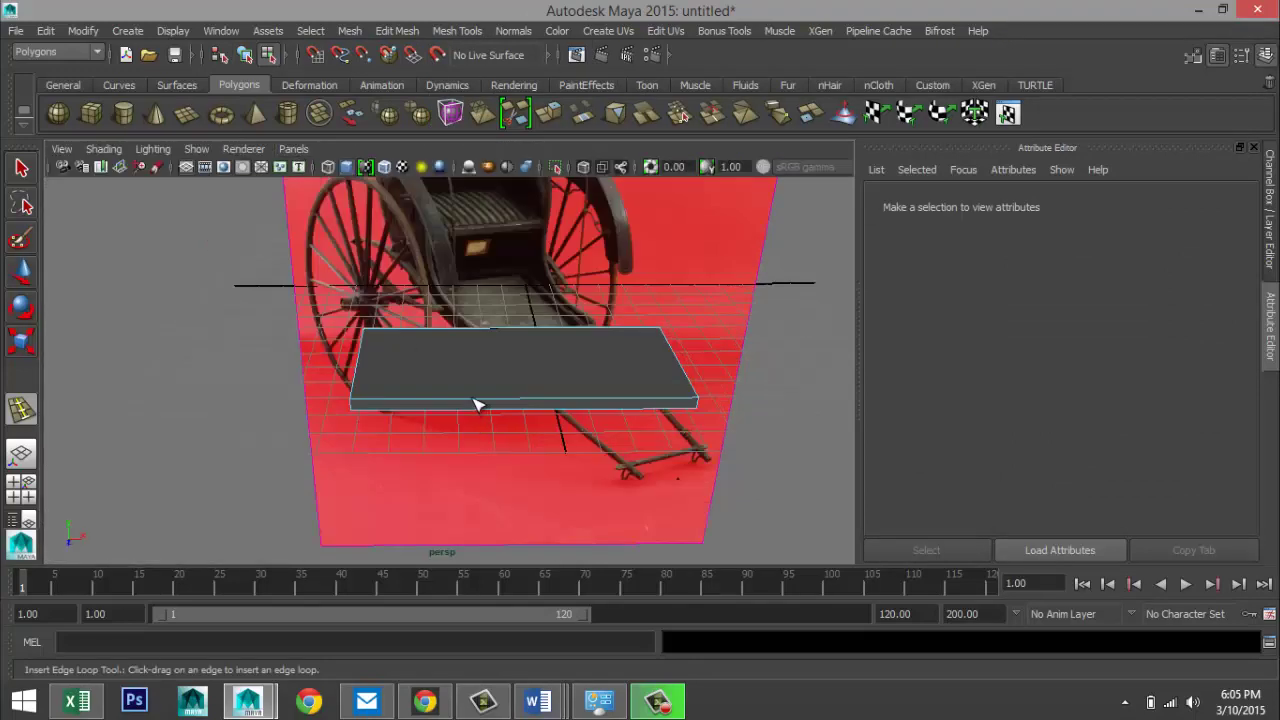
drag(482, 404, 507, 408)
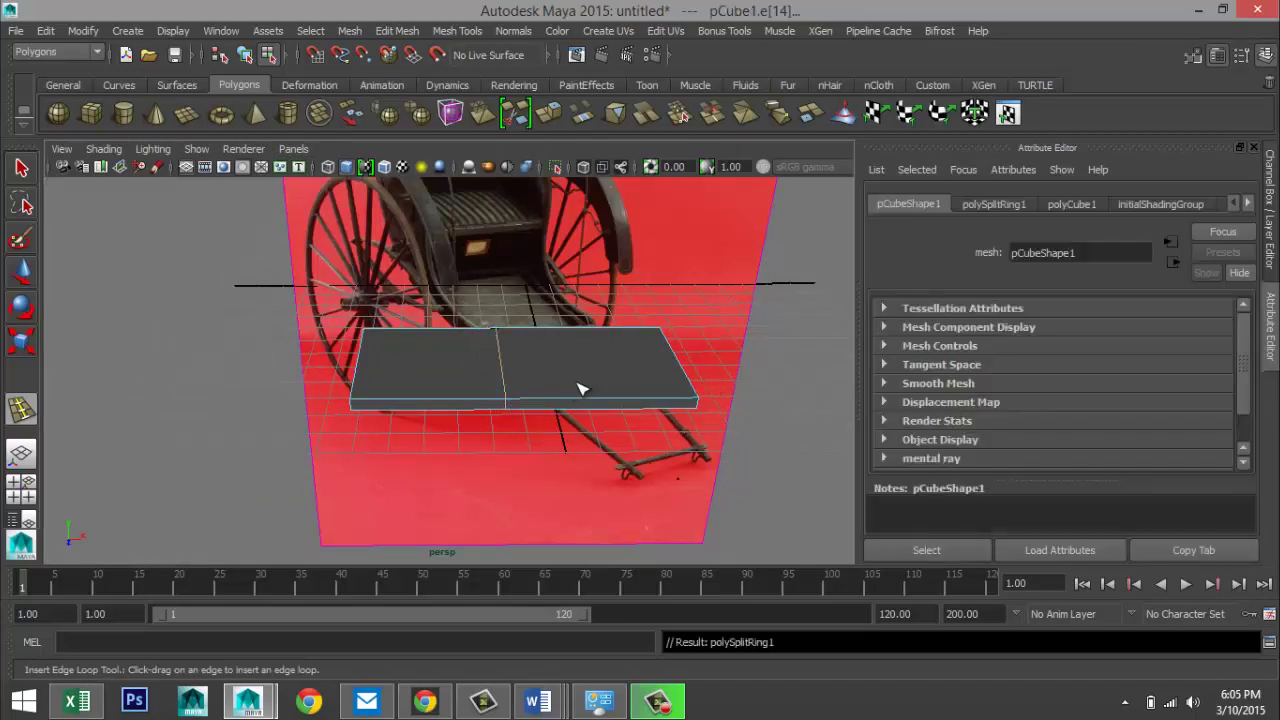
key(q)
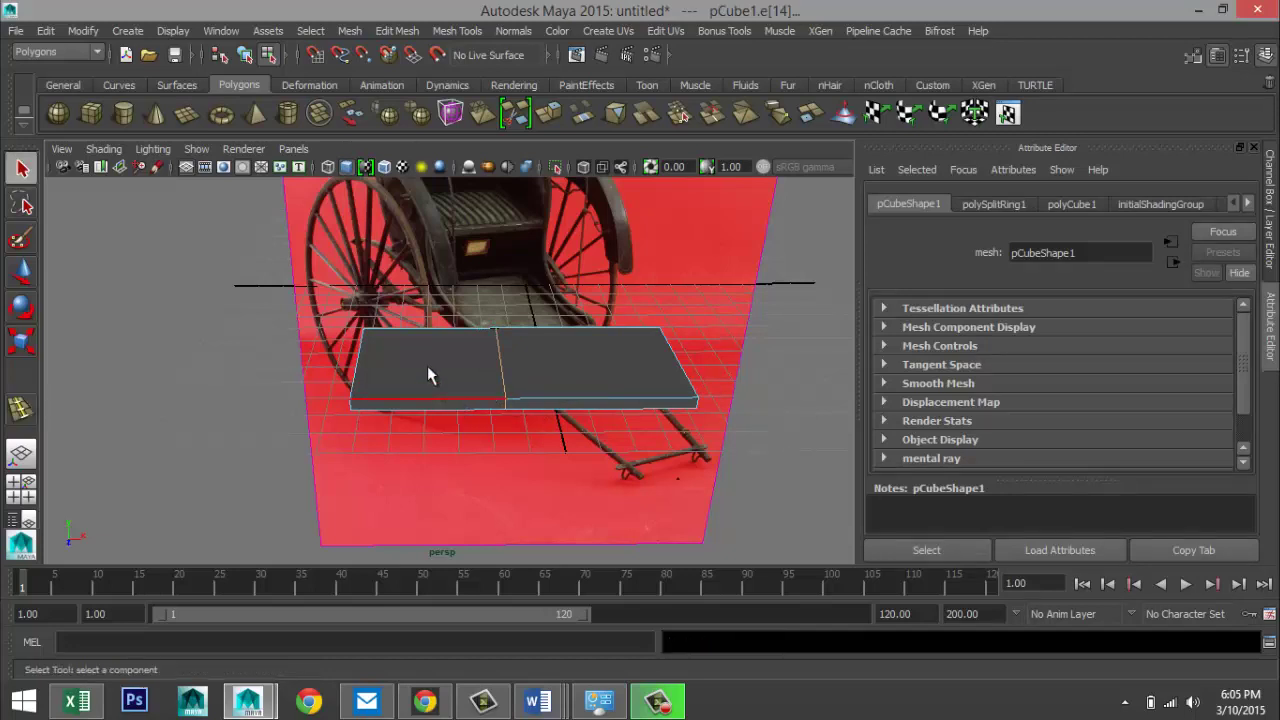
- Extrude the top face of the slab's left section upward to form a raised seat block
scroll(427, 360, down, 4)
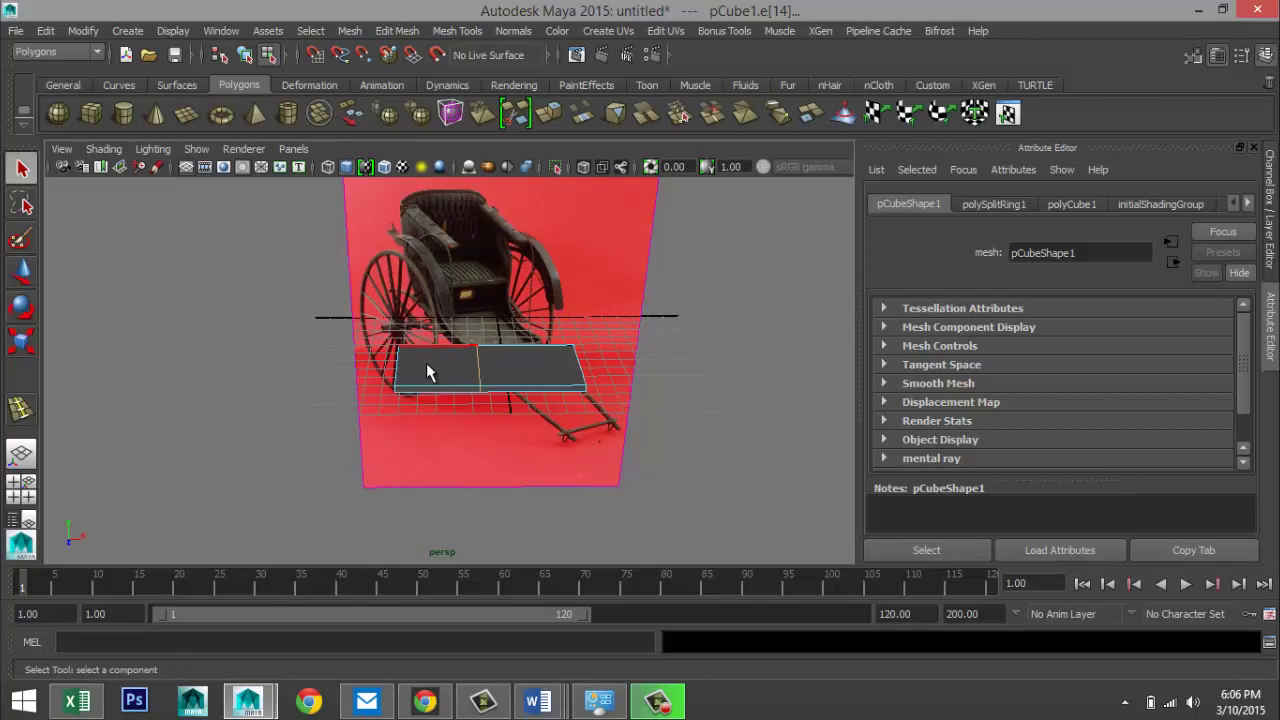
scroll(427, 368, up, 2)
right_drag(426, 363, 429, 325)
click(427, 362)
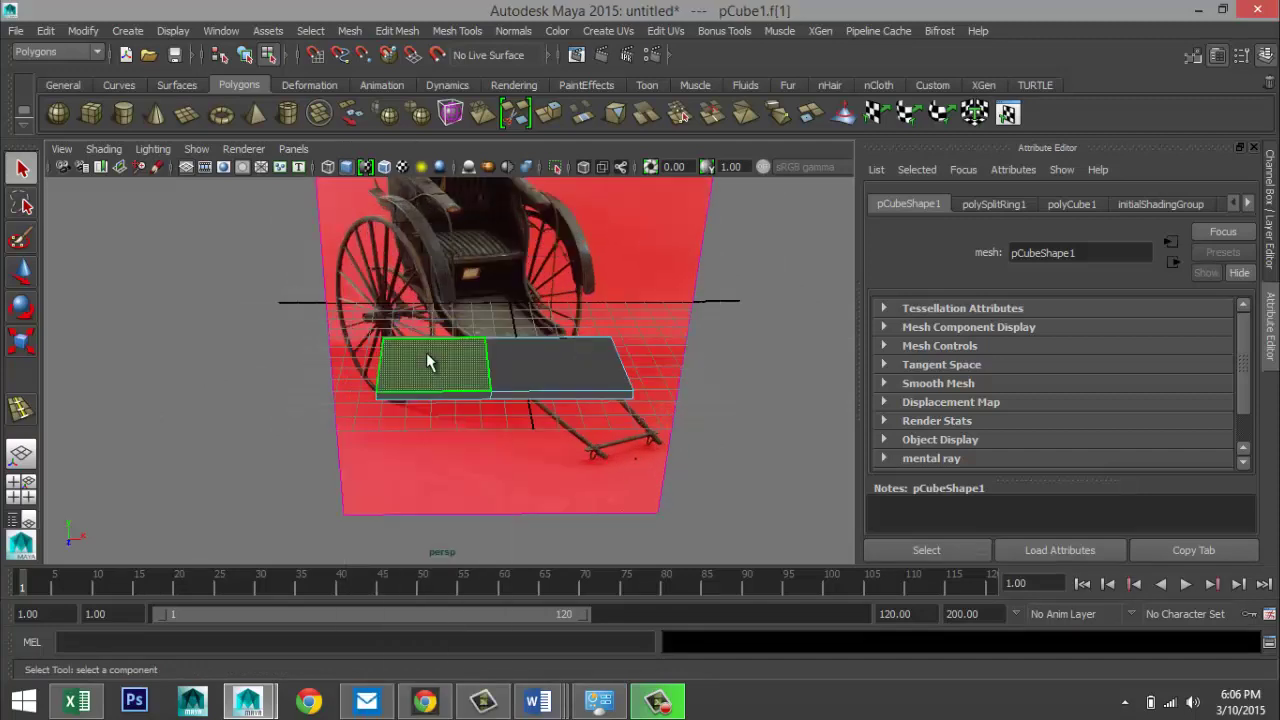
click(402, 31)
click(433, 505)
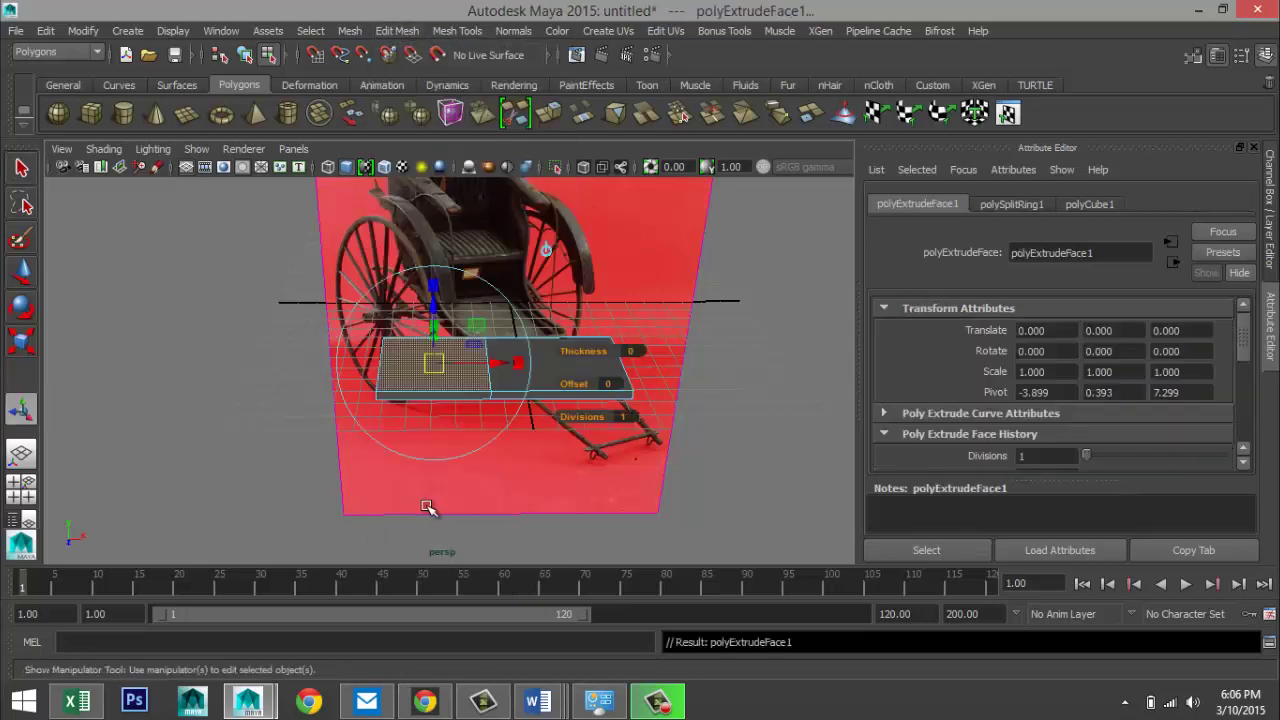
key(w)
drag(433, 298, 434, 236)
alt+drag(280, 340, 294, 406)
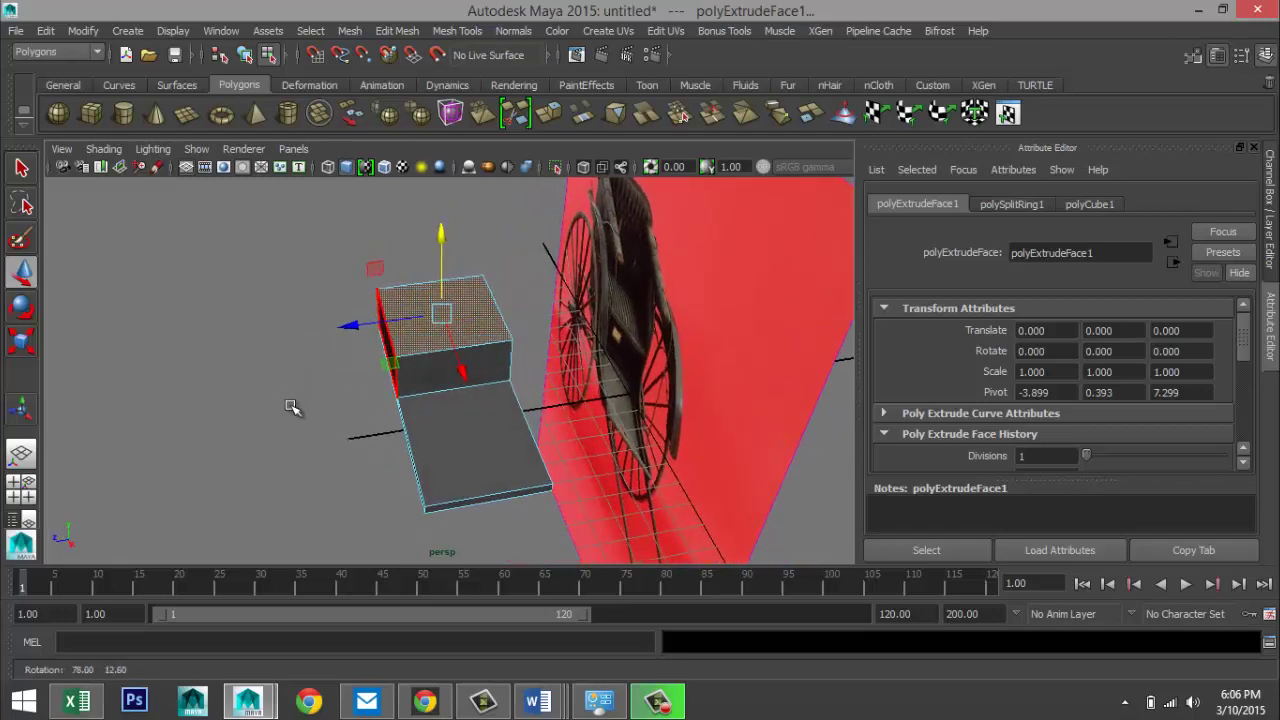
- Insert 2 evenly spaced lengthwise edge loops over the seat block and footboard, using the multiple edge loops option
click(440, 32)
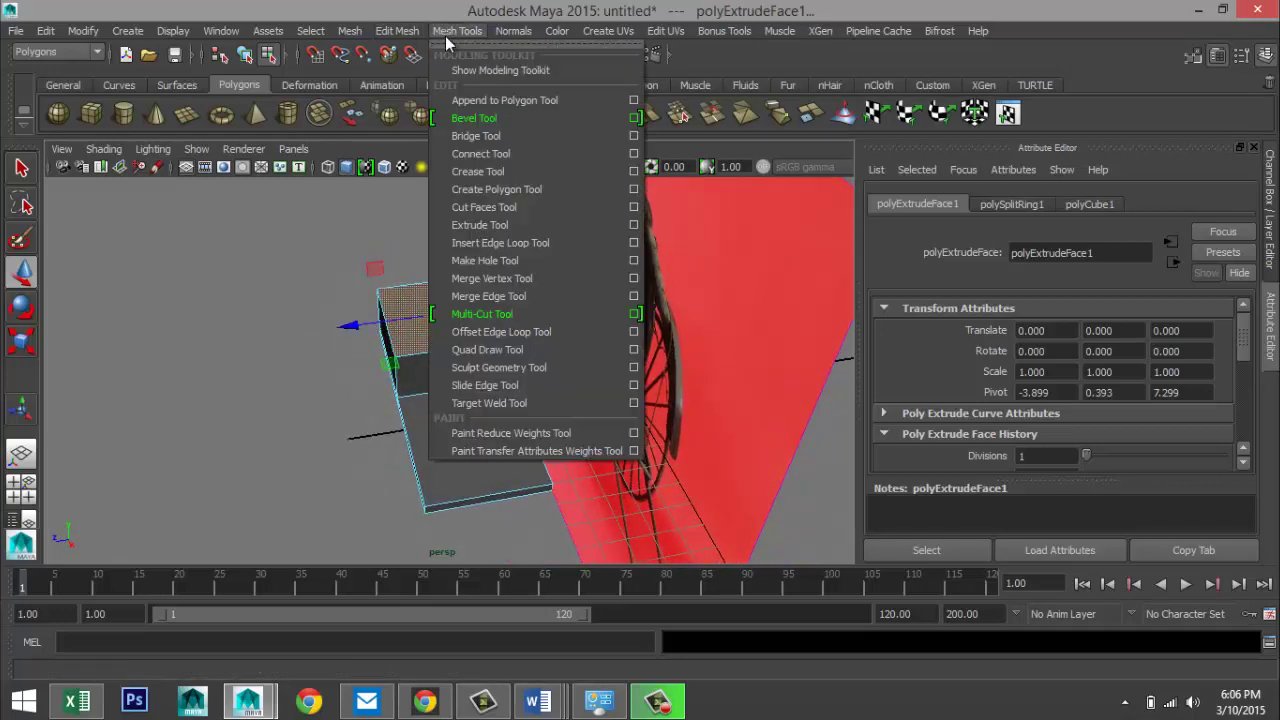
click(552, 243)
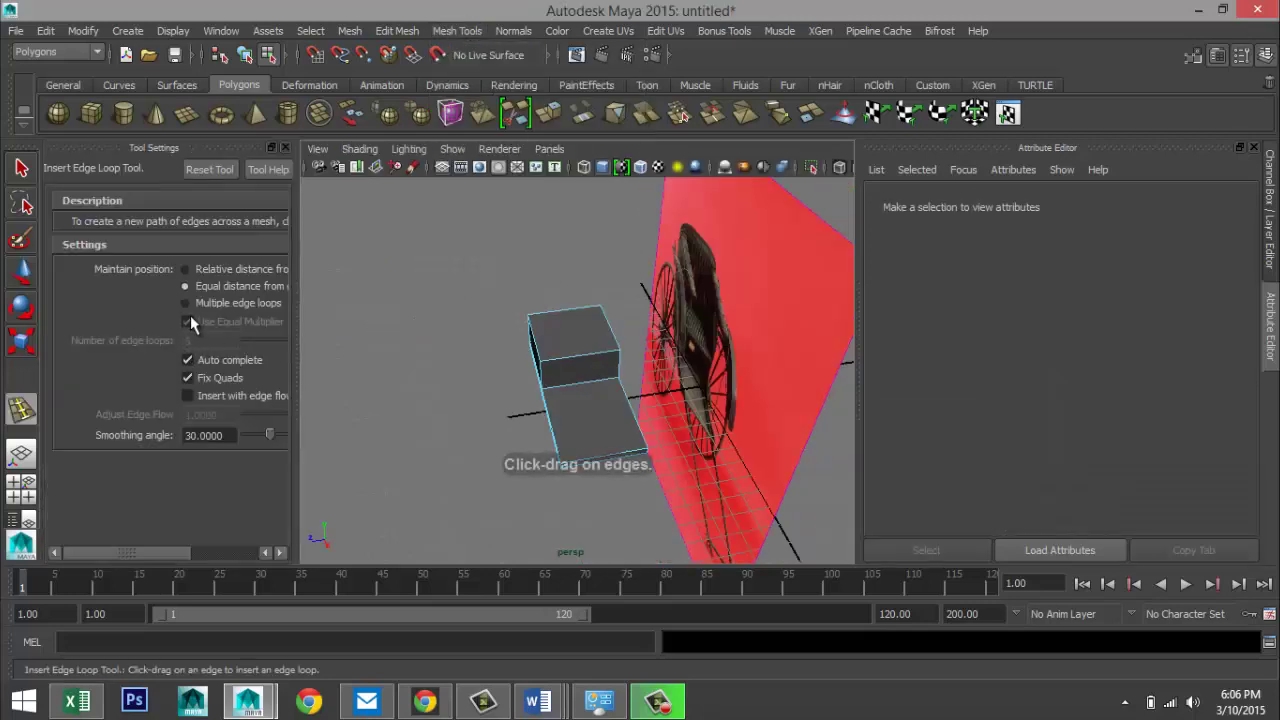
double_click(205, 340)
text(2)
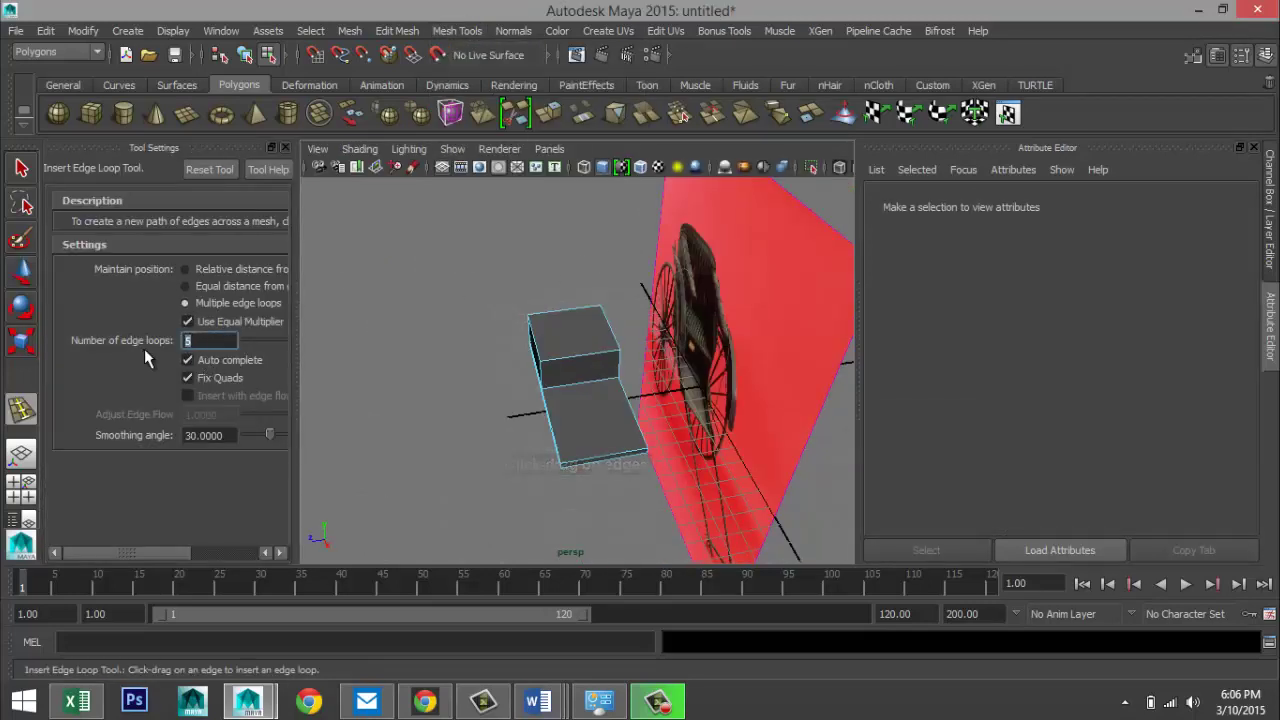
click(284, 147)
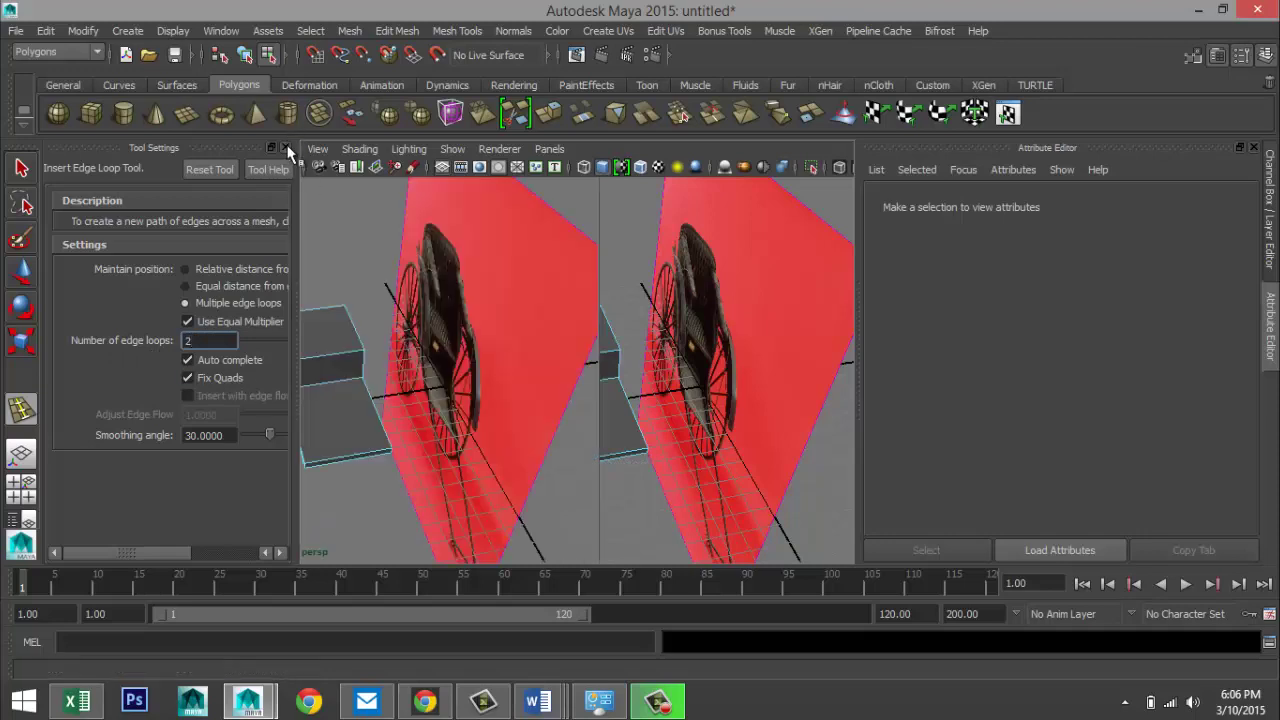
click(455, 357)
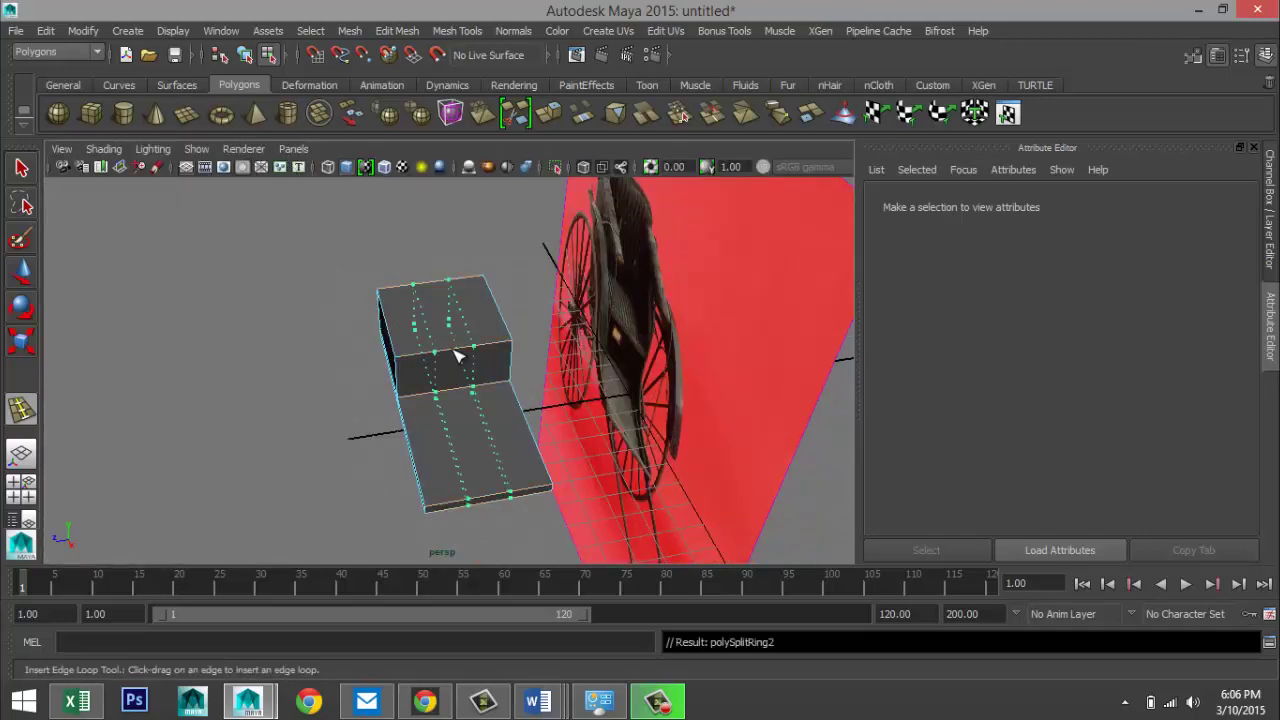
key(q)
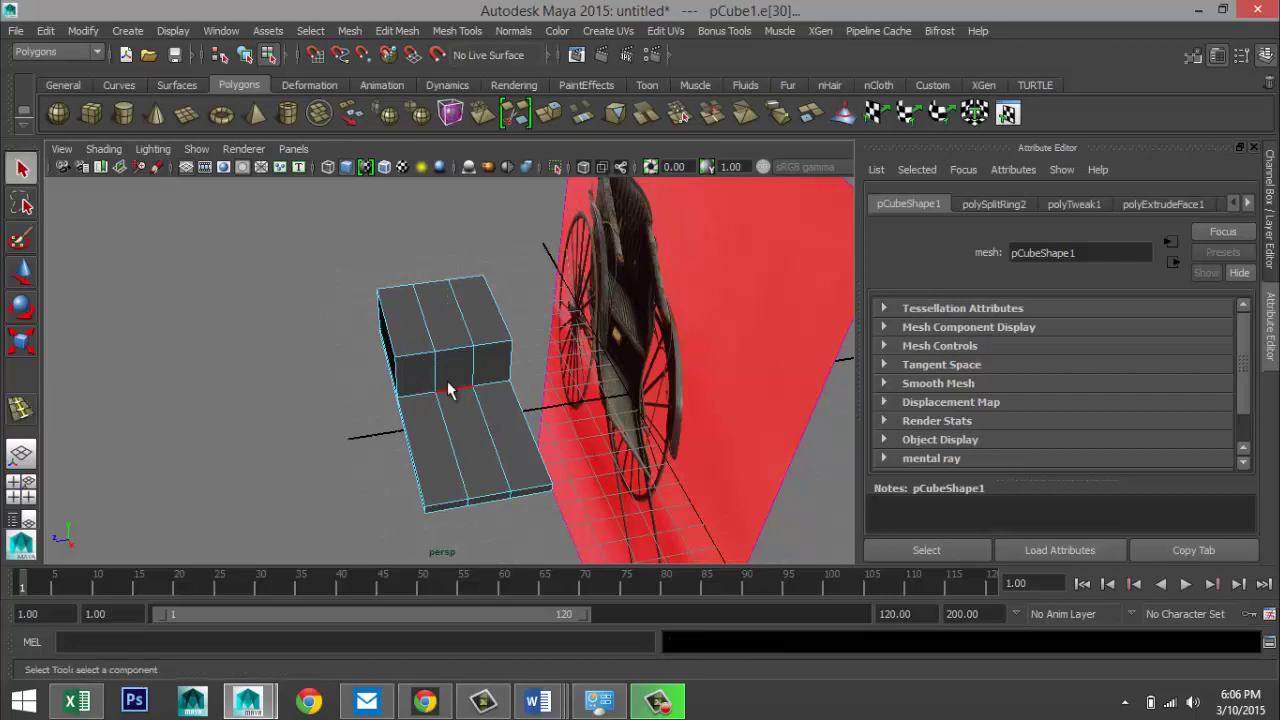
- Select both lengthwise edge loops and scale them apart until they run close to the model's long sides
right_drag(433, 347, 432, 245)
double_click(430, 335)
key(r)
drag(375, 397, 400, 423)
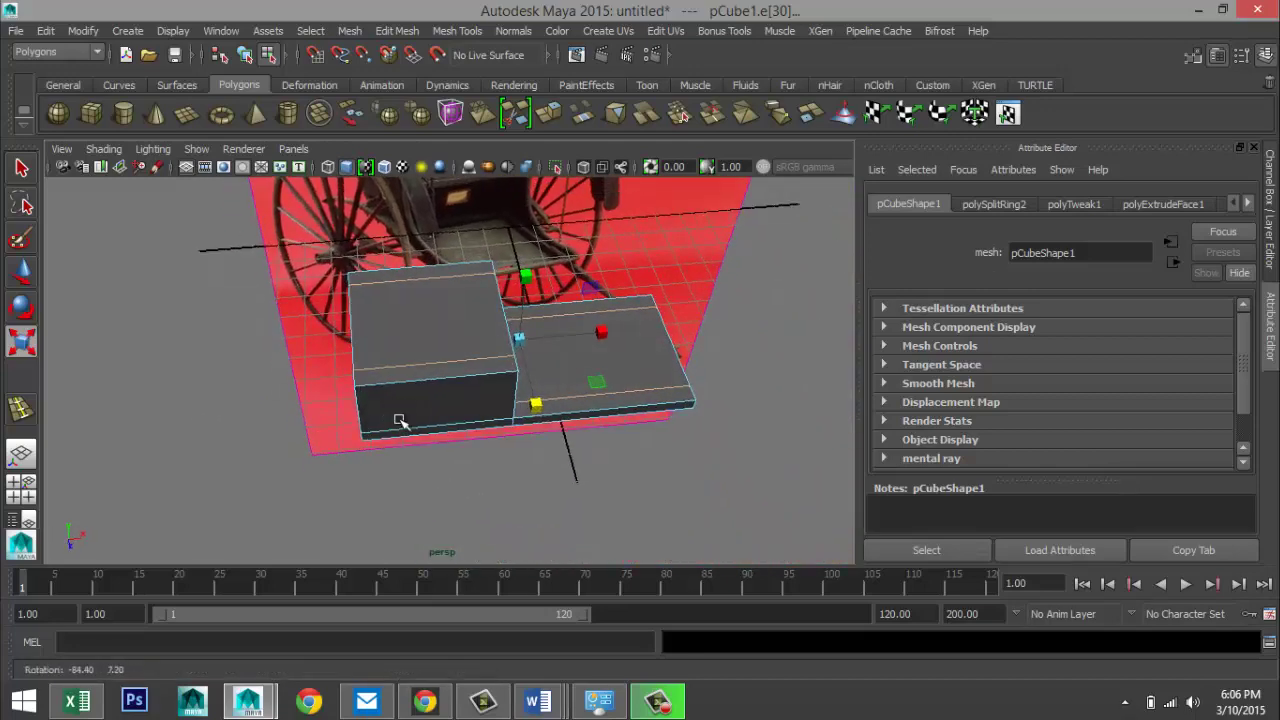
- Insert a single crosswise edge loop near the seat block's rear end, maintaining equal distance from edge
click(470, 29)
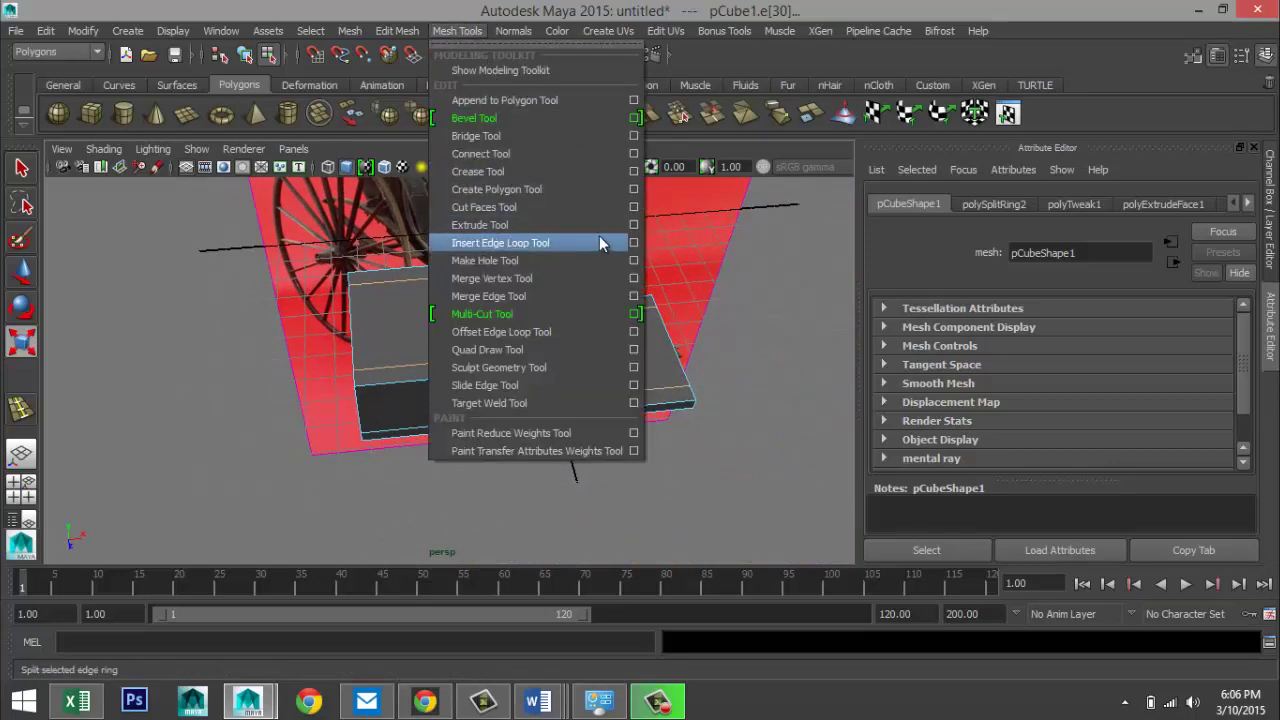
click(633, 243)
click(186, 287)
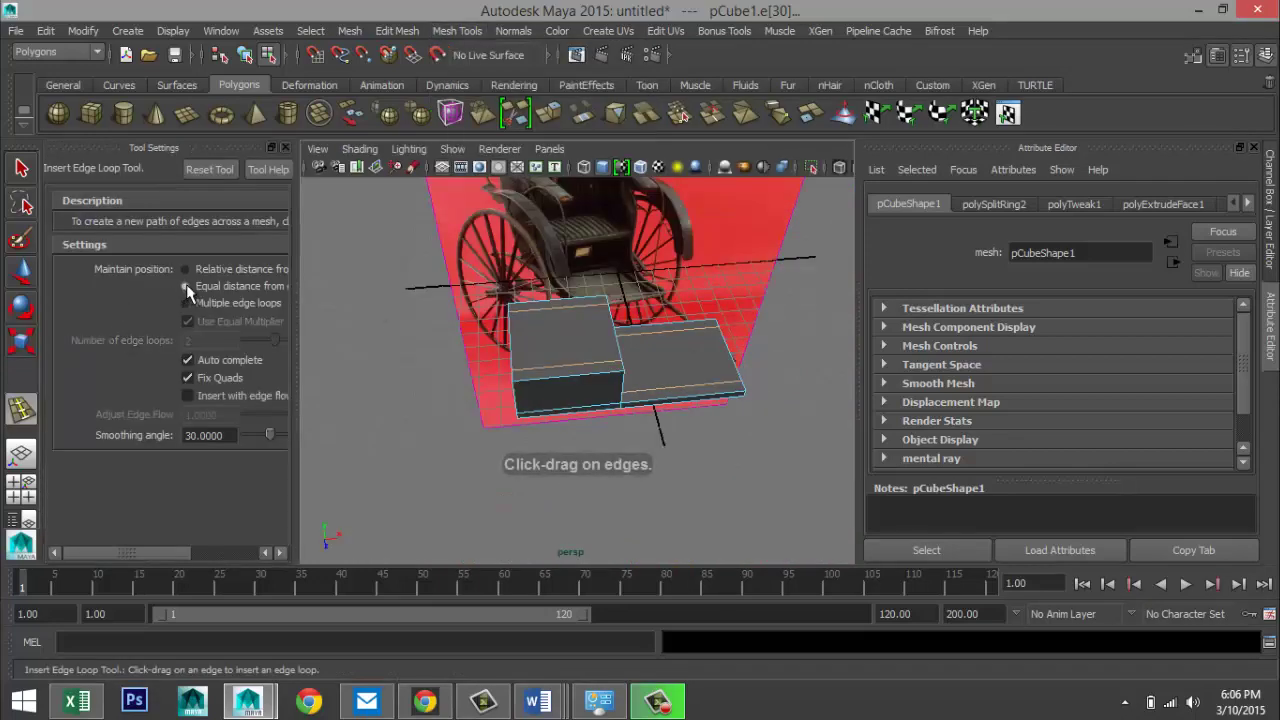
click(285, 148)
drag(376, 396, 375, 392)
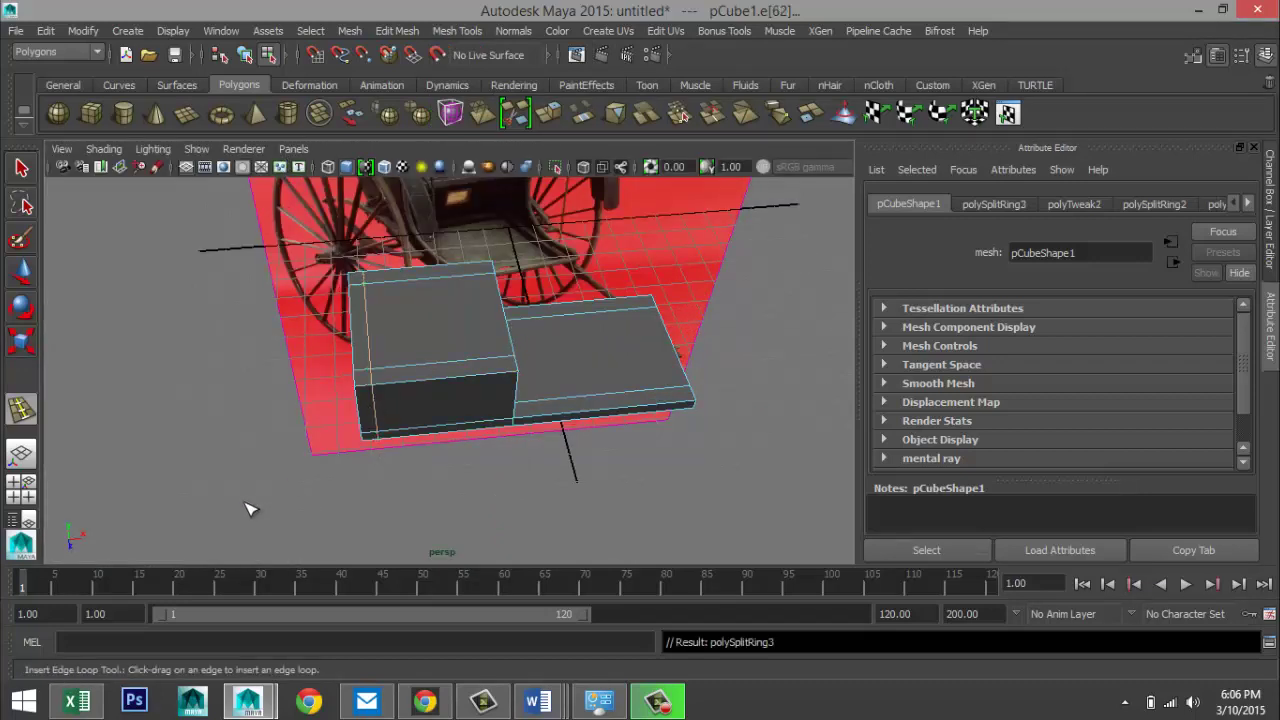
- In the top view, move the rear edge loop slightly inward to match the width of the side border strips
click(22, 490)
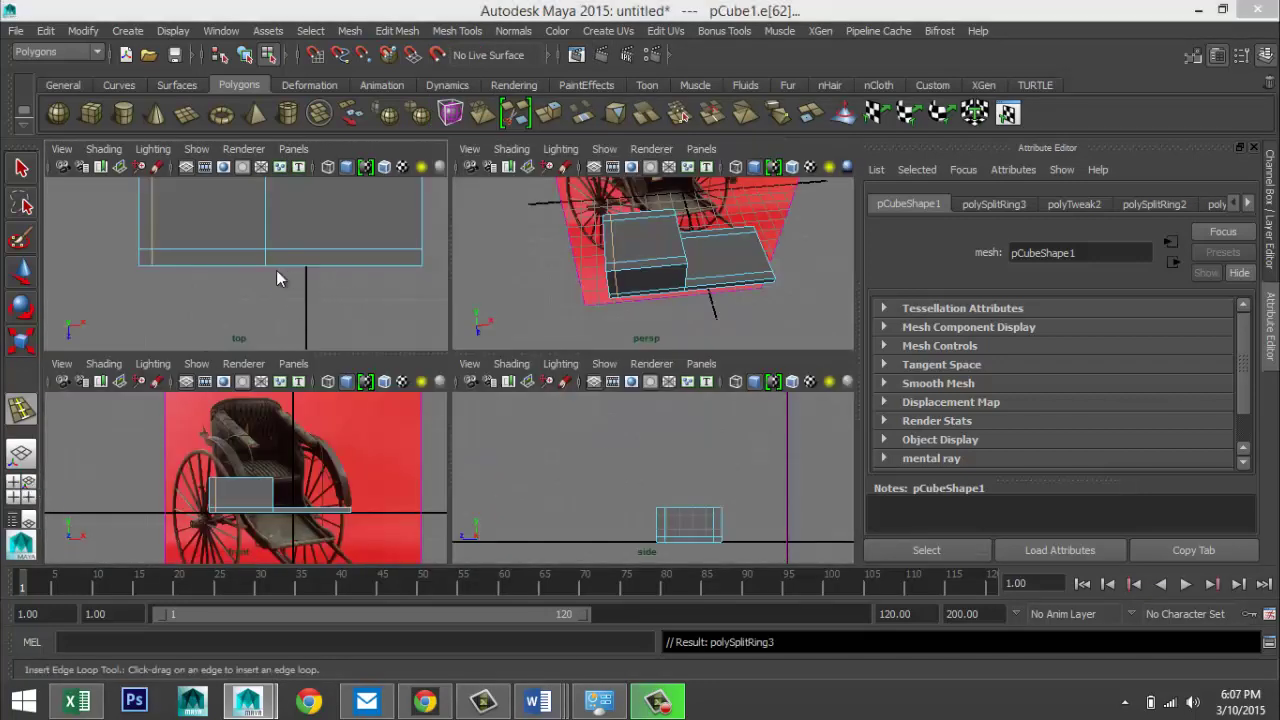
key(space)
scroll(309, 357, down, 2)
scroll(309, 361, up, 2)
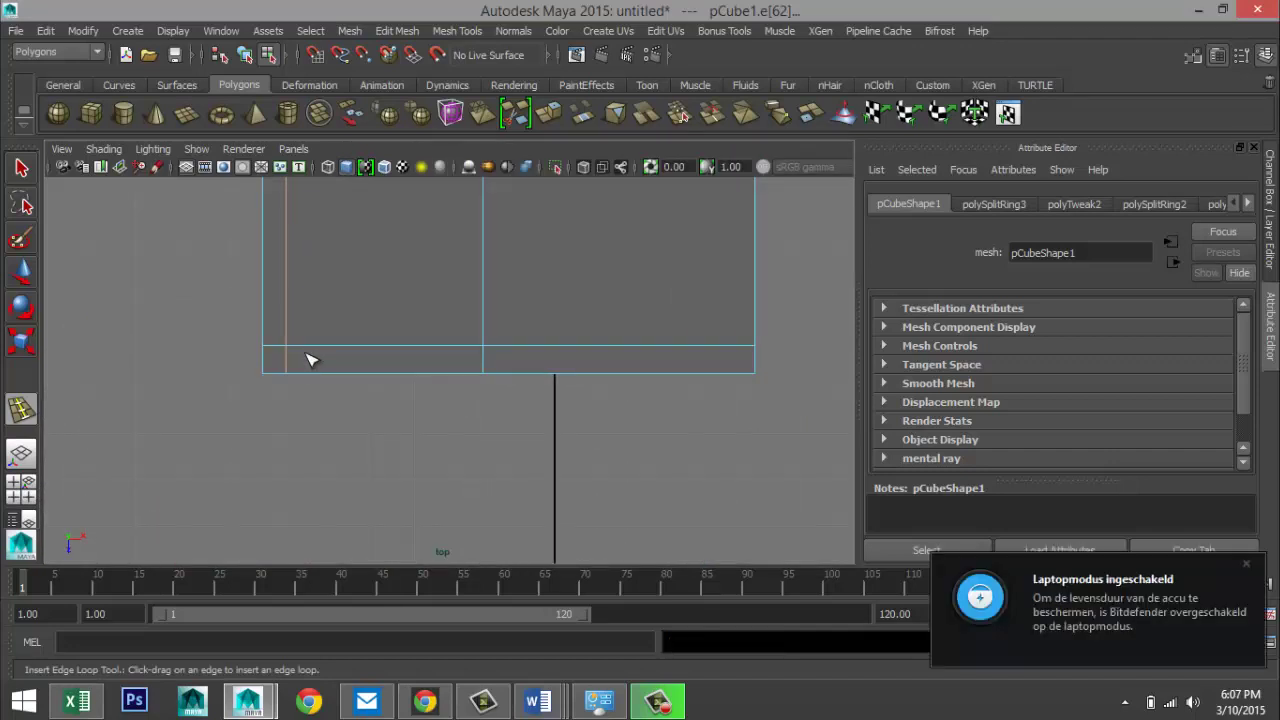
scroll(309, 360, down, 2)
key(q)
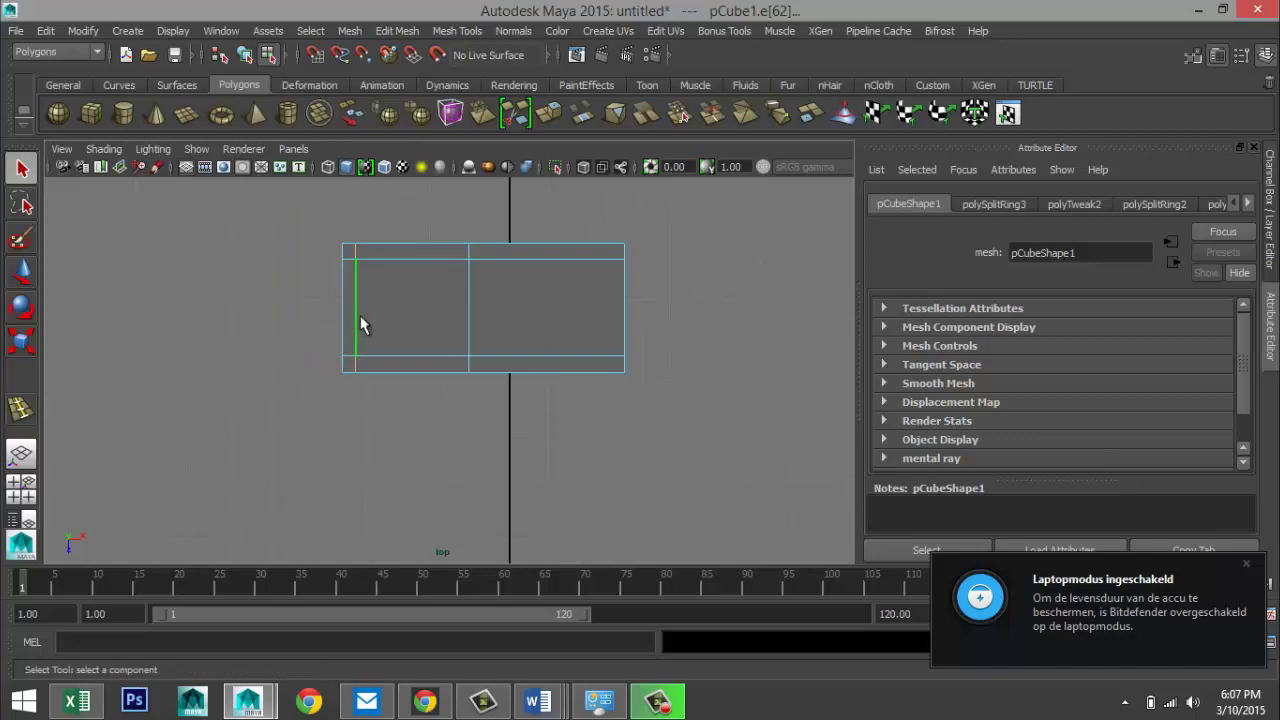
key(w)
drag(449, 307, 454, 312)
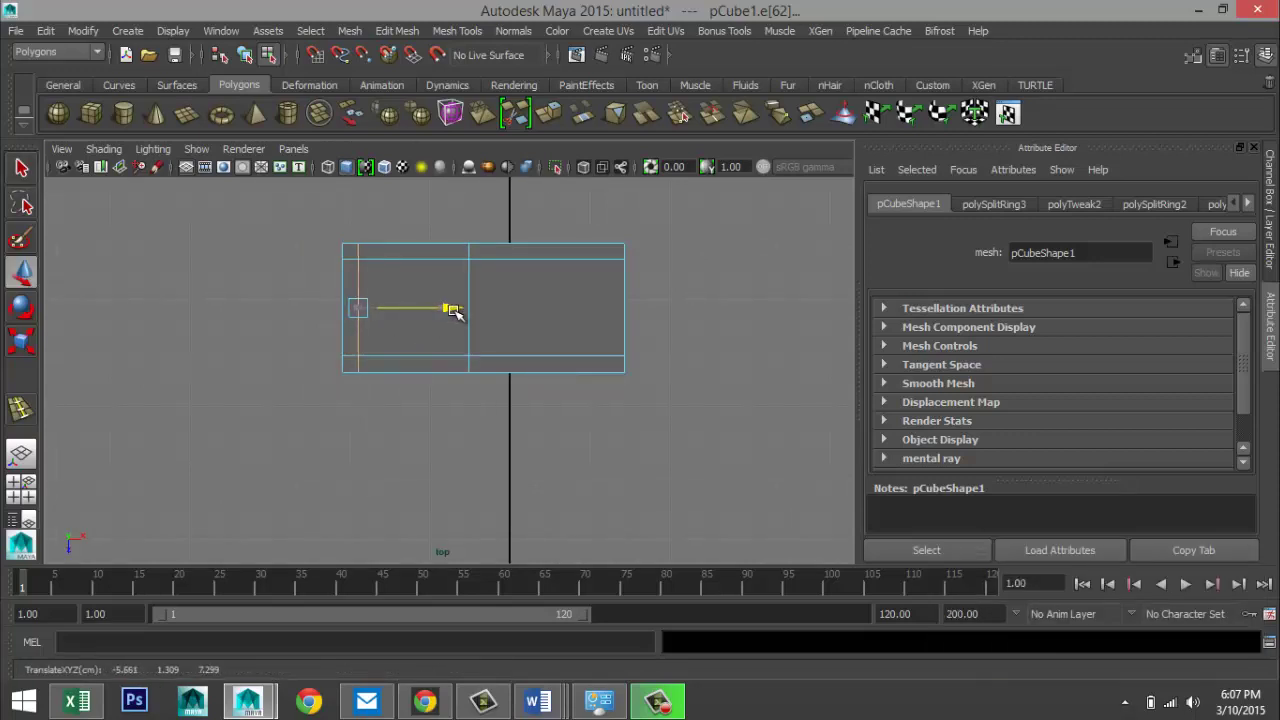
drag(453, 312, 453, 312)
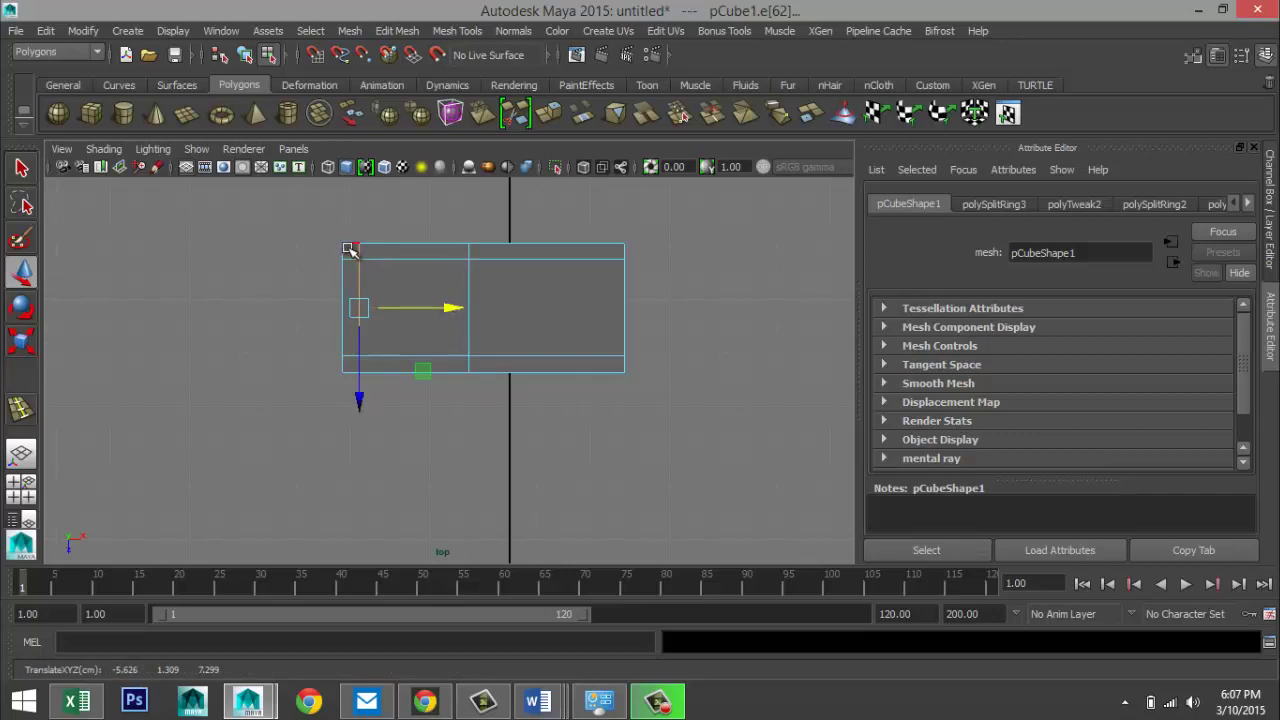
- In the perspective view, select the top border faces of the seat block along both sides and the rear, including the rear corners
key(space)
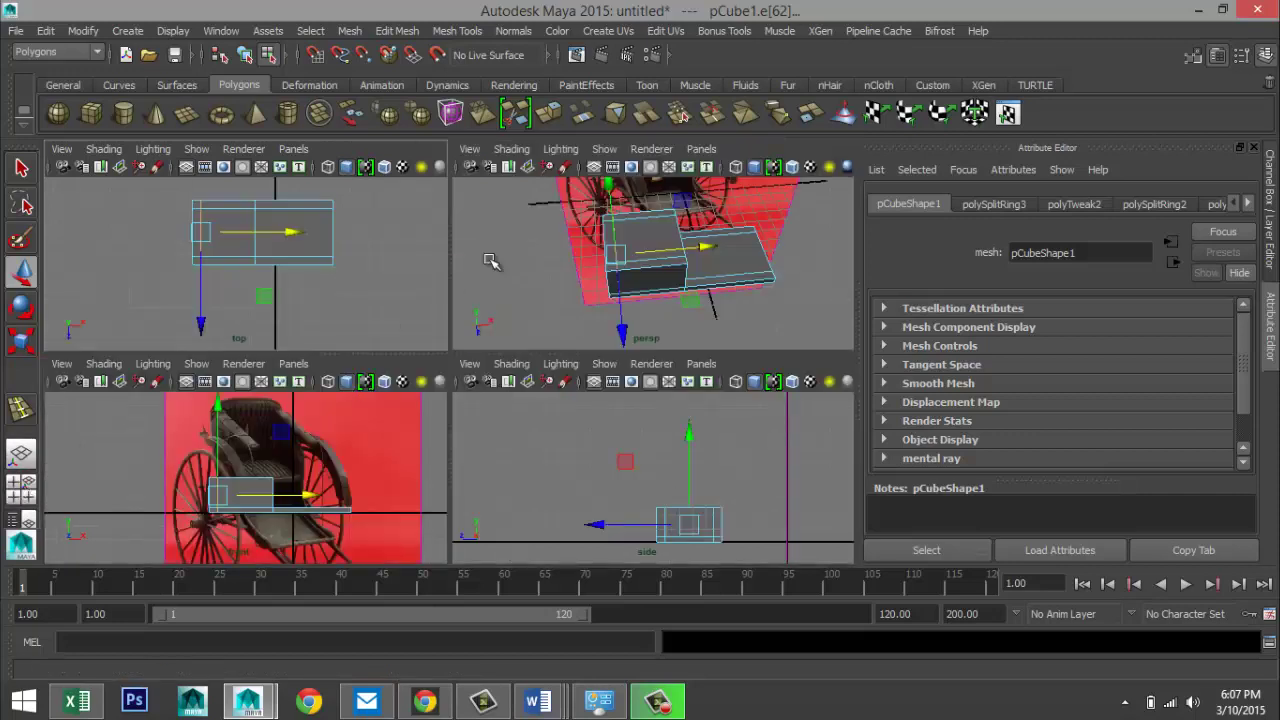
key(space)
scroll(488, 348, down, 3)
alt+drag(569, 360, 314, 366)
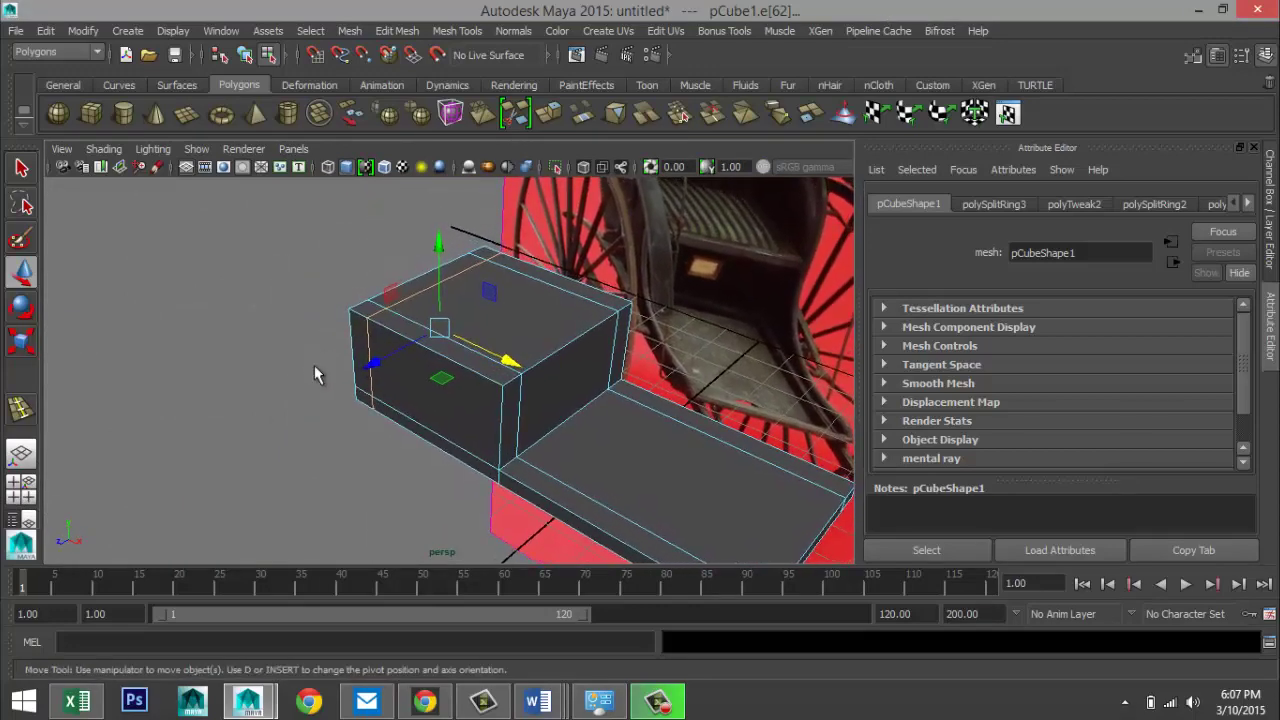
key(q)
right_drag(438, 339, 437, 333)
click(441, 342)
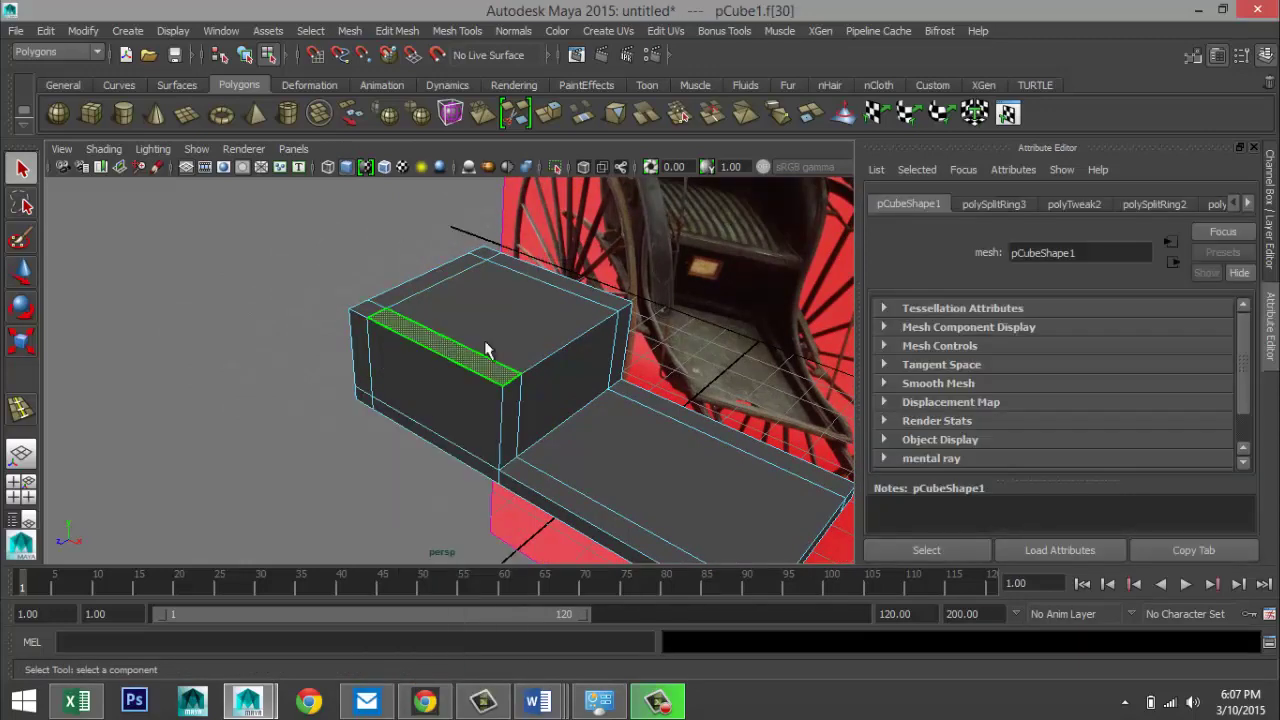
mouse_move(558, 305)
alt+mouse_down()
mouse_move(531, 323)
mouse_move(543, 297)
alt+mouse_up()
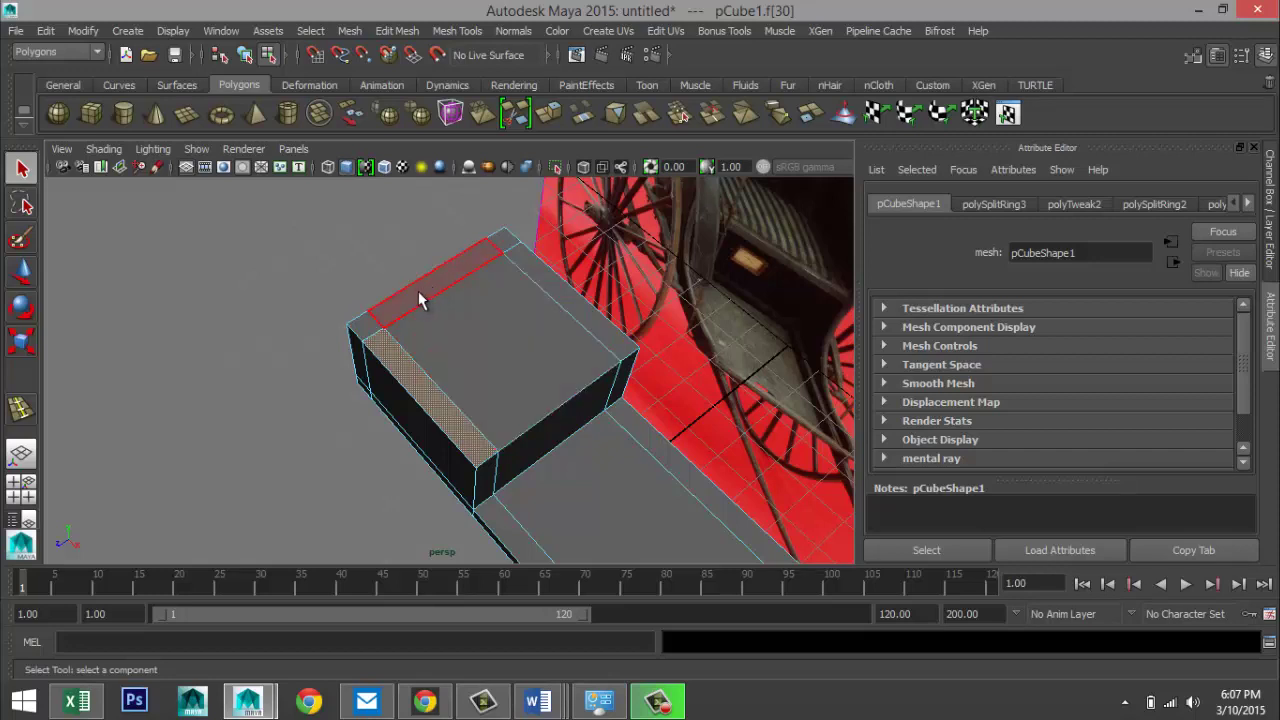
shift+click(557, 286)
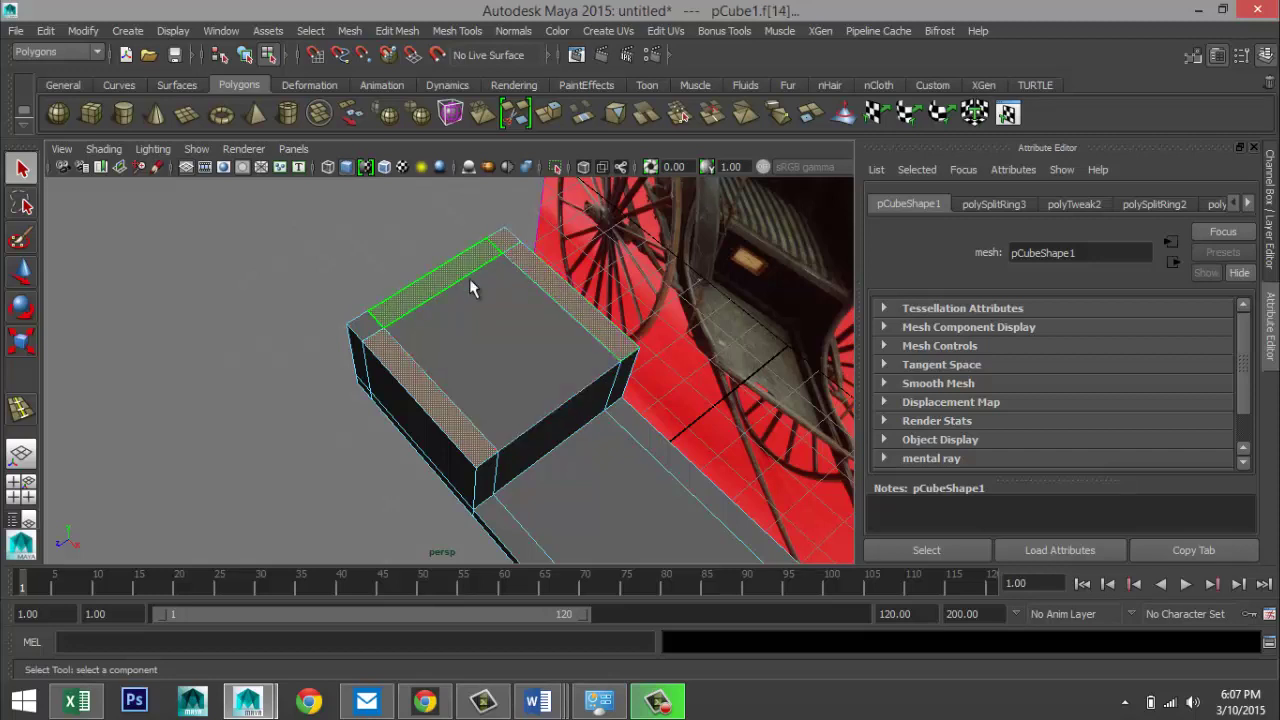
shift+click(367, 324)
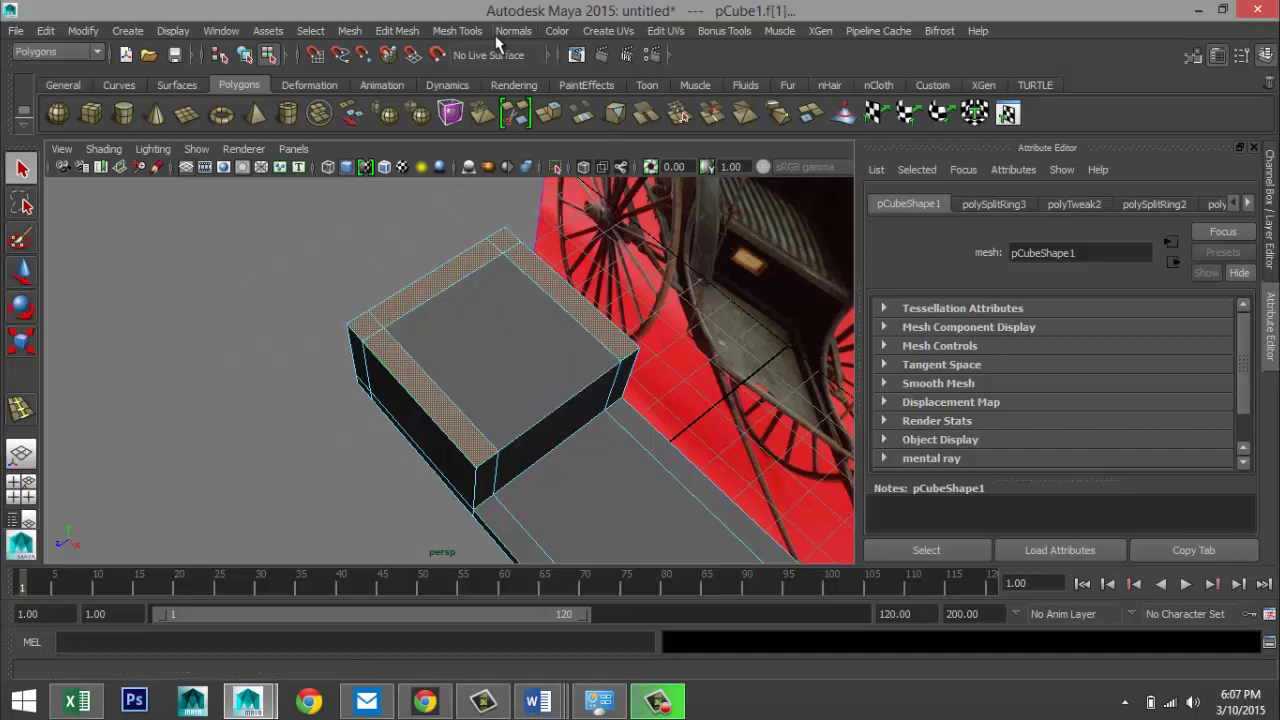
- Extrude the selected border faces and raise them to form the carriage's two side walls and backrest
click(397, 30)
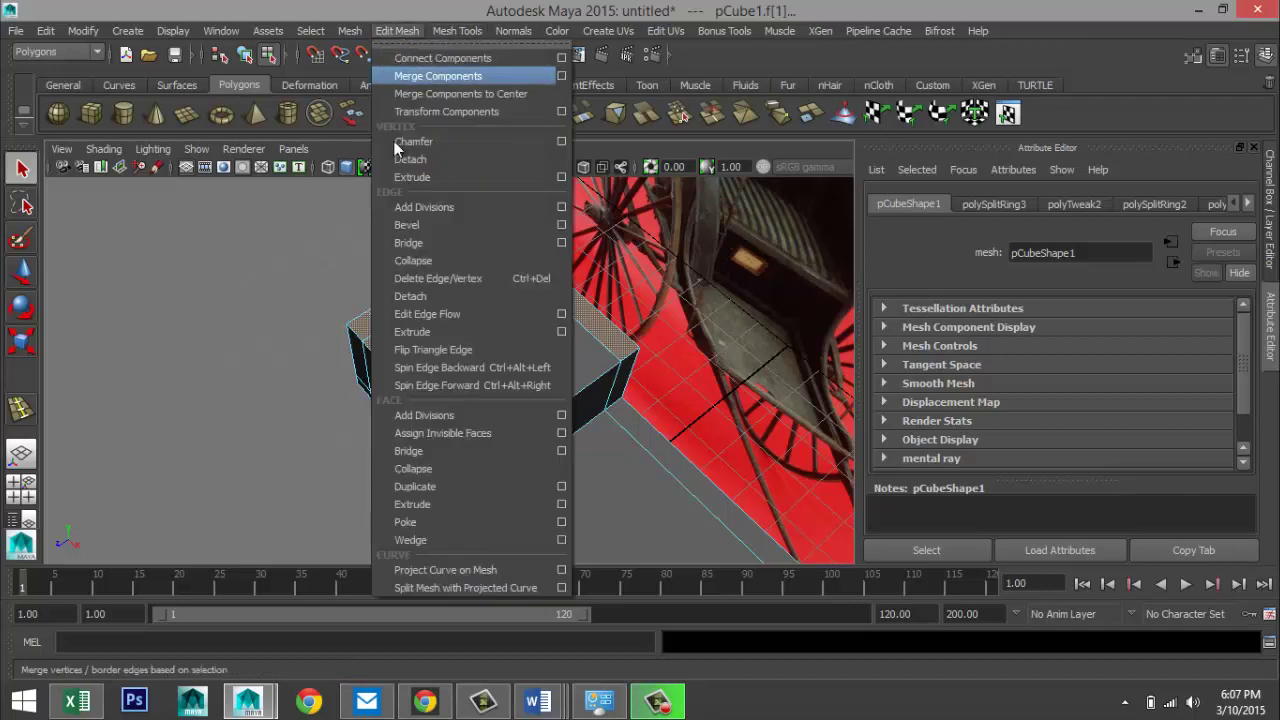
click(433, 504)
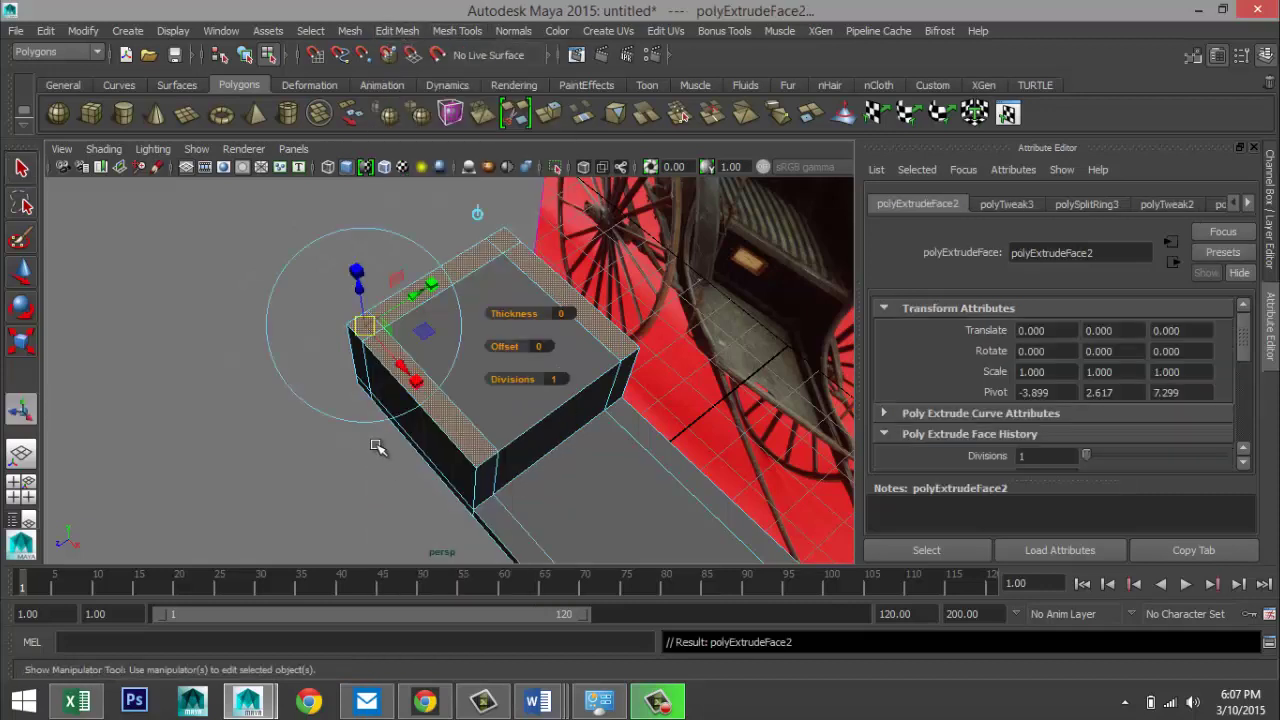
key(w)
drag(500, 281, 478, 174)
alt+drag(577, 394, 391, 457)
alt+middle_drag(391, 457, 450, 485)
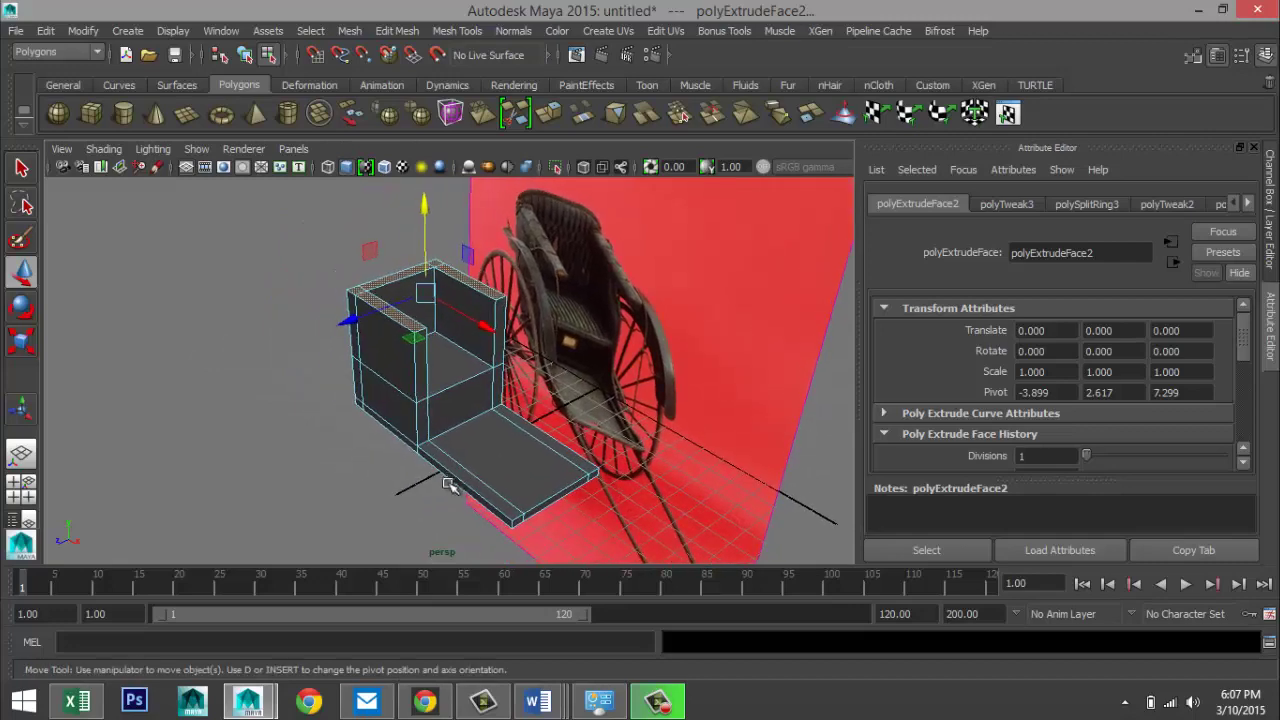
- Insert 6 evenly spaced horizontal edge loops around the raised walls, using the multiple edge loops option
alt+drag(450, 483, 640, 462)
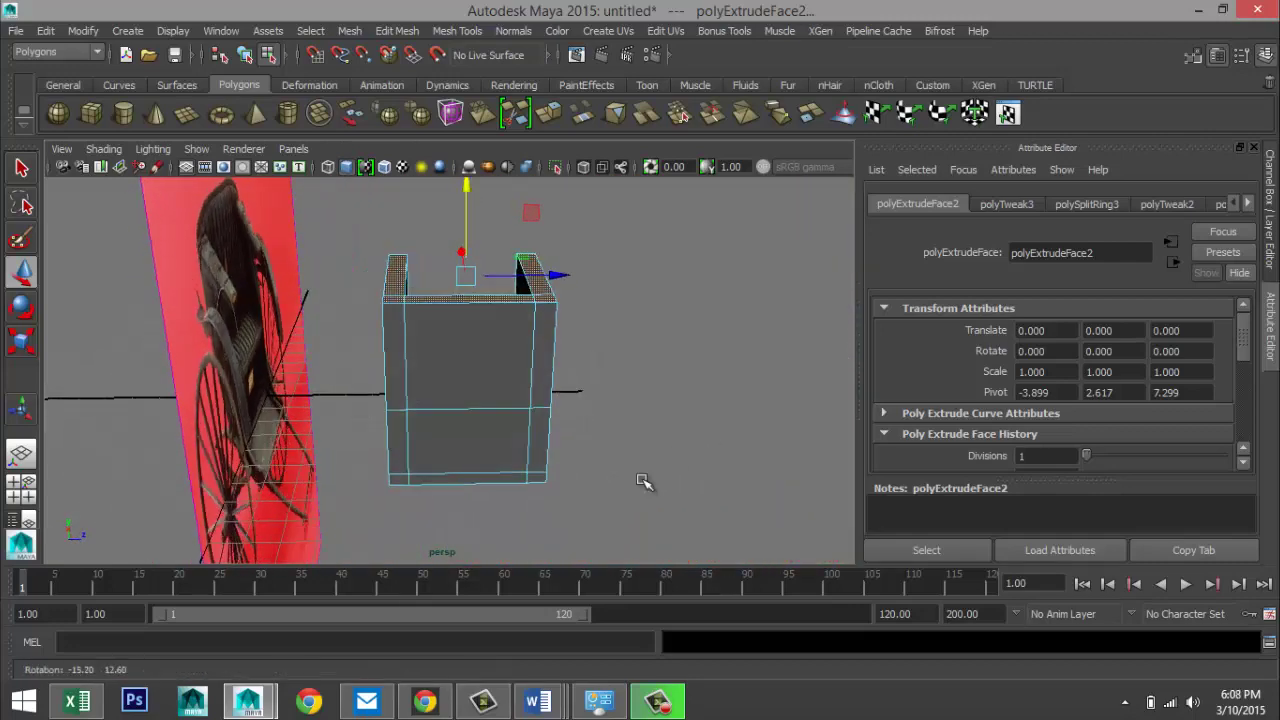
click(457, 30)
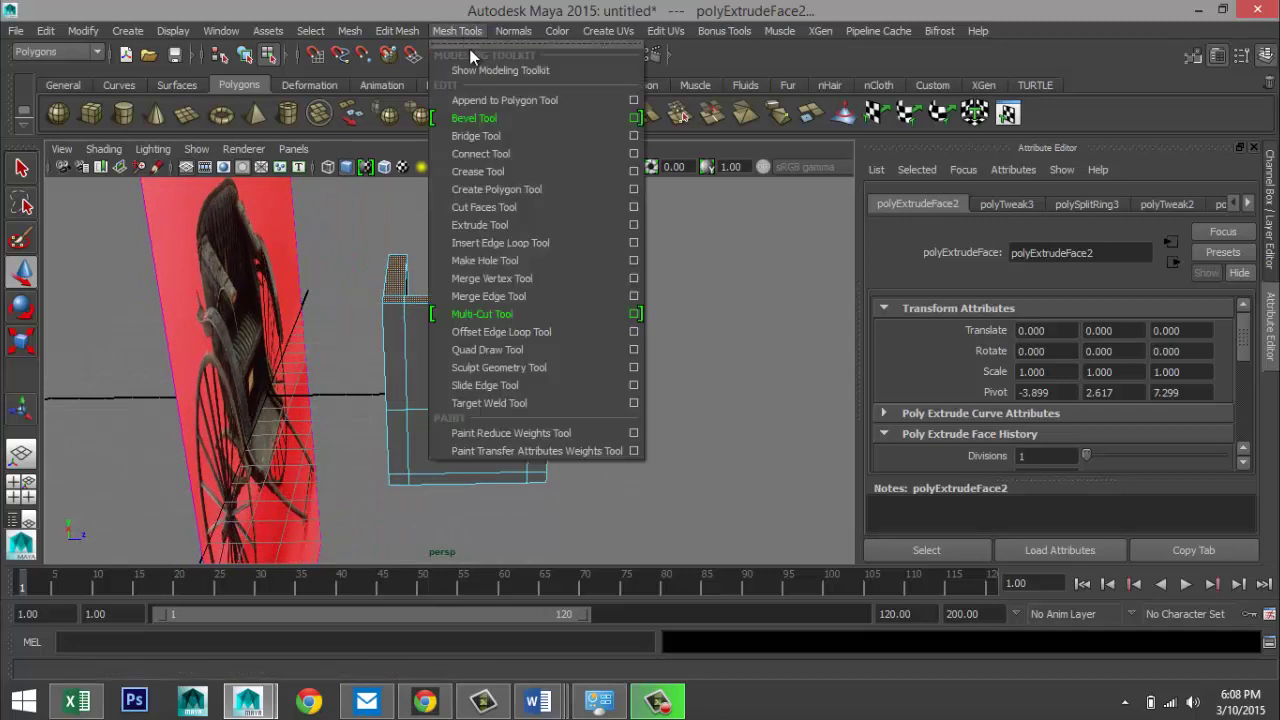
click(634, 244)
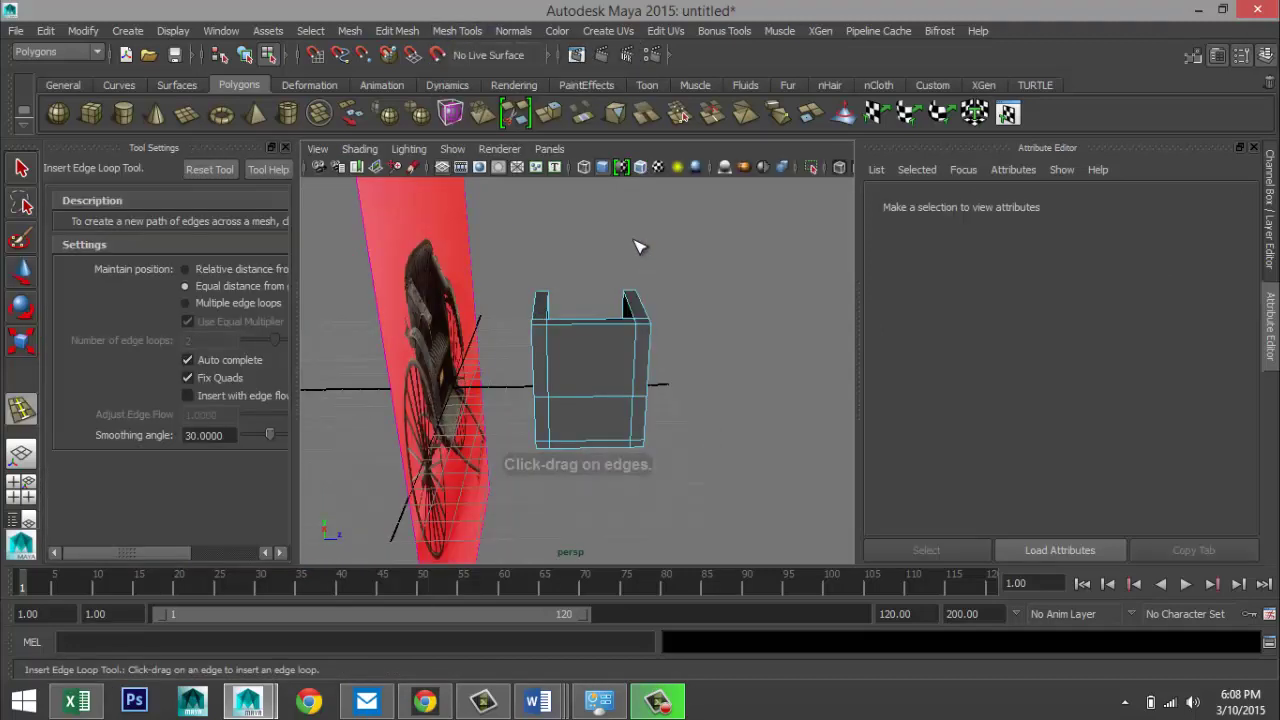
click(185, 303)
double_click(220, 343)
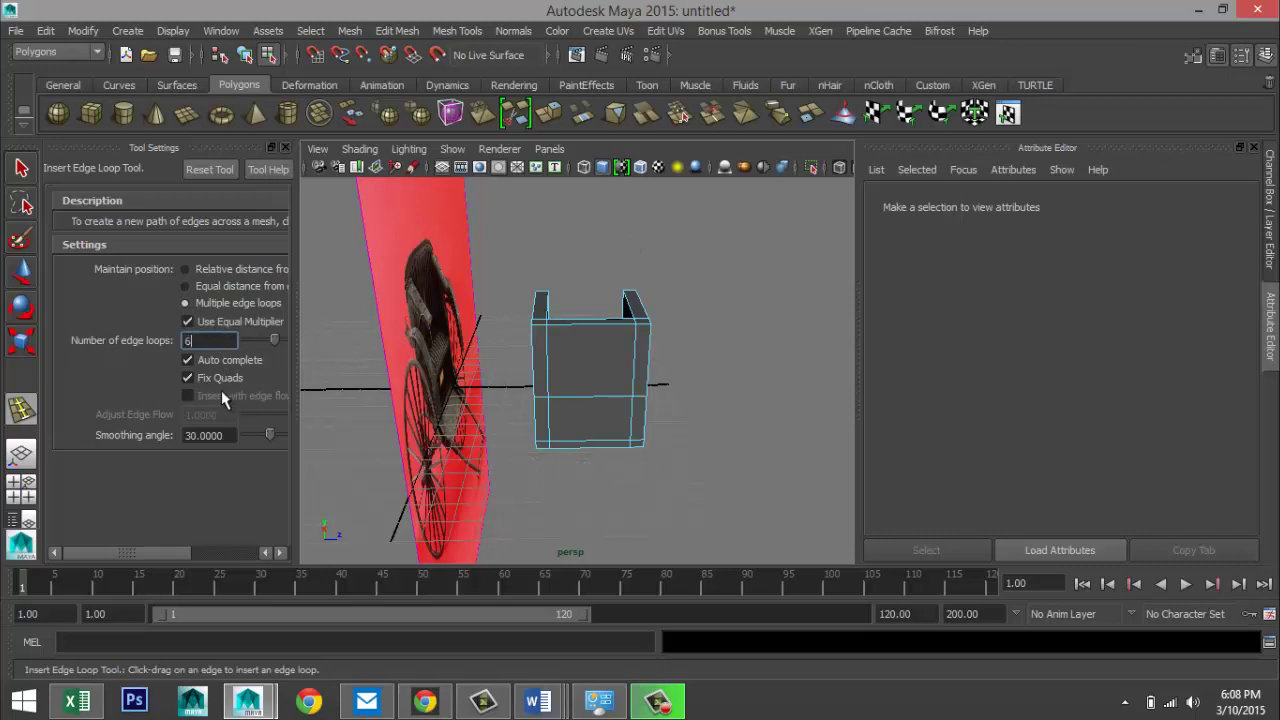
drag(652, 382, 655, 382)
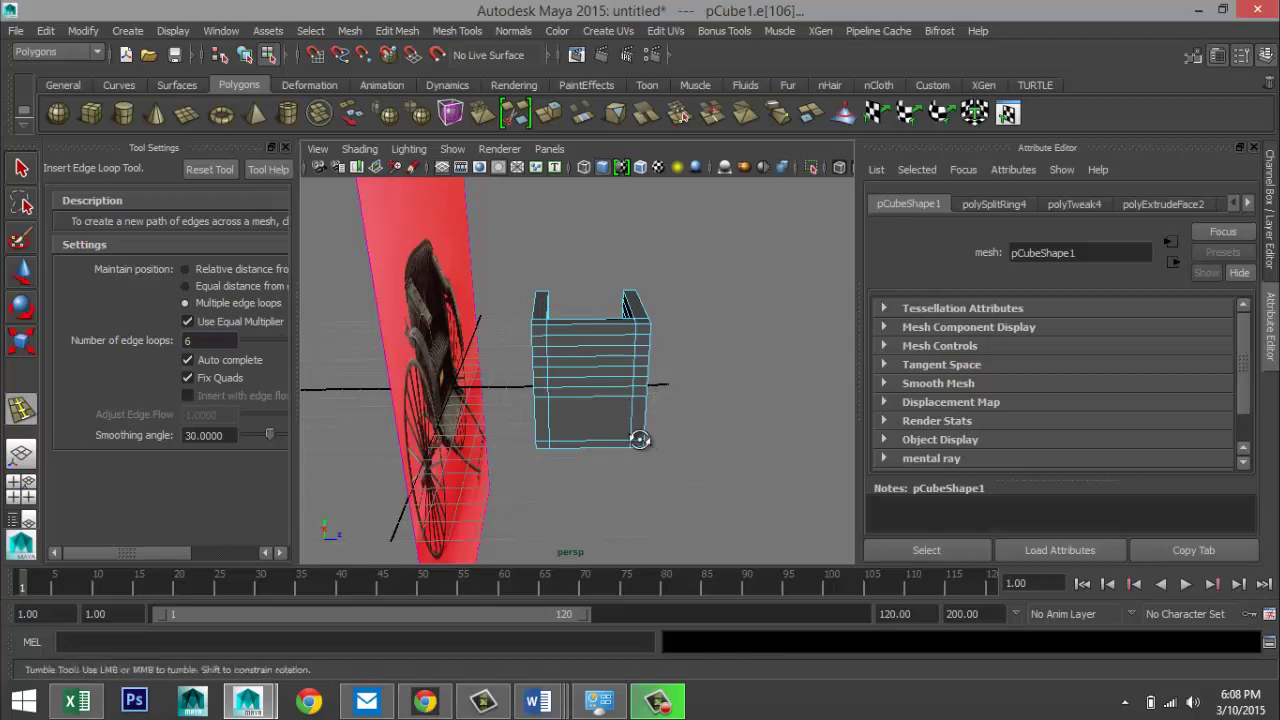
- Insert 3 evenly spaced horizontal edge loops around the lower seat block, below the raised walls
alt+drag(640, 440, 643, 423)
text(5)
key(Return)
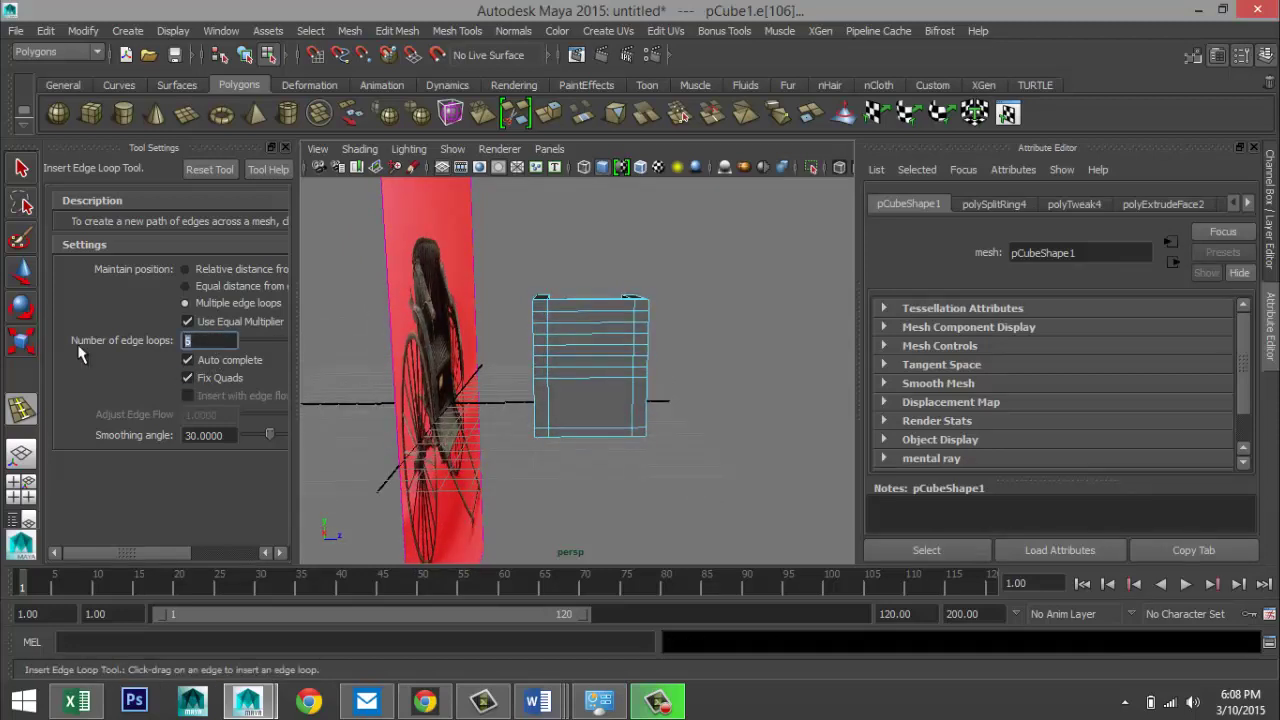
drag(645, 421, 256, 476)
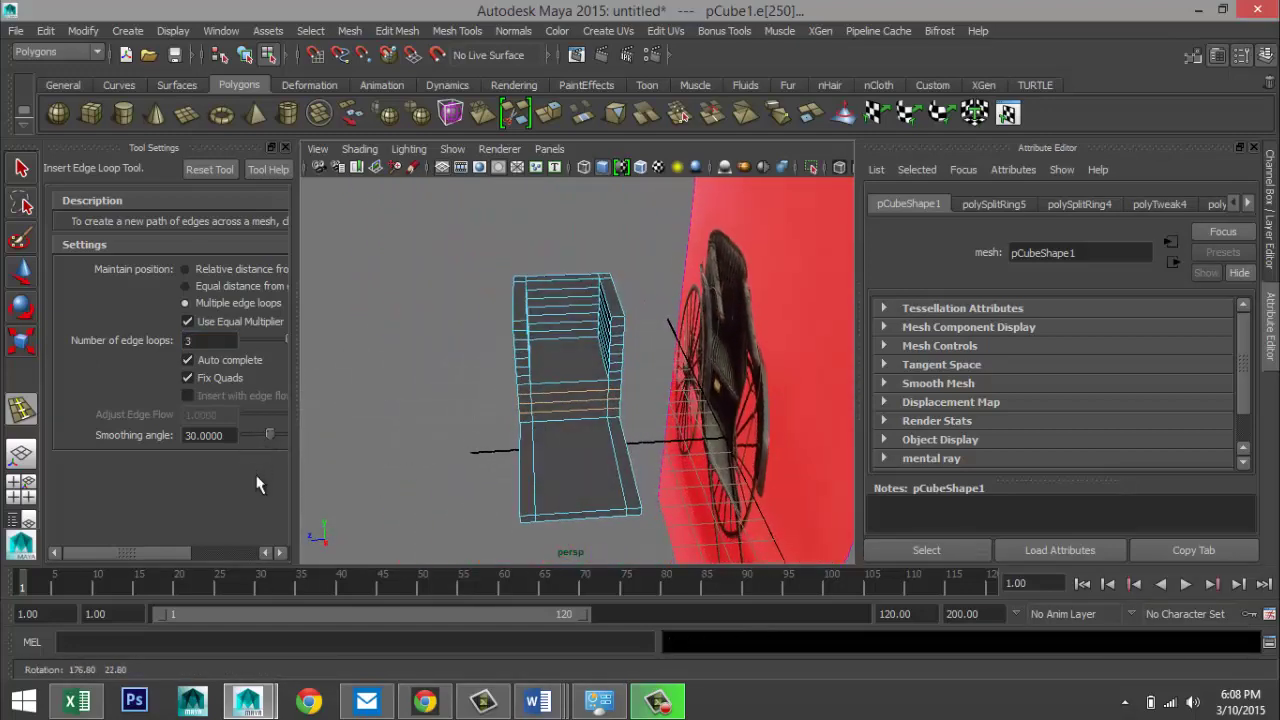
- Insert 6 evenly spaced lengthwise edge loops between the side strips, running through the backrest, seat and footboard
click(217, 337)
text(6)
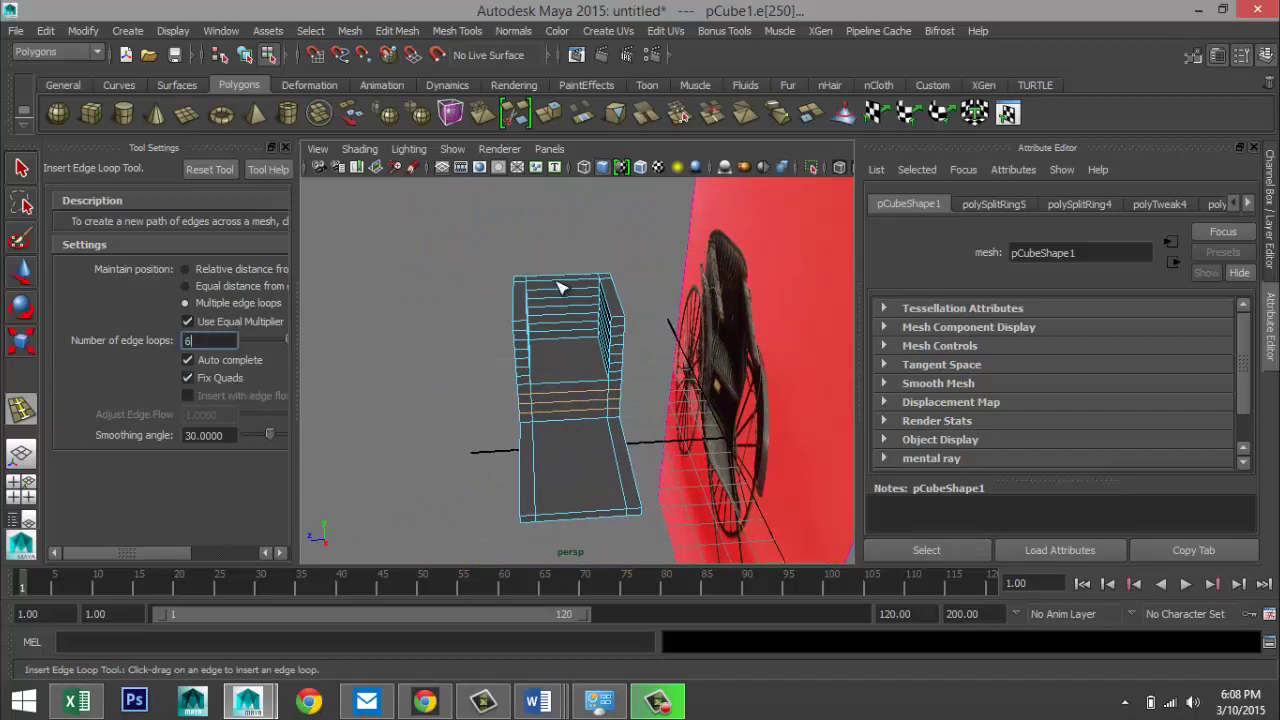
click(560, 288)
drag(558, 283, 564, 291)
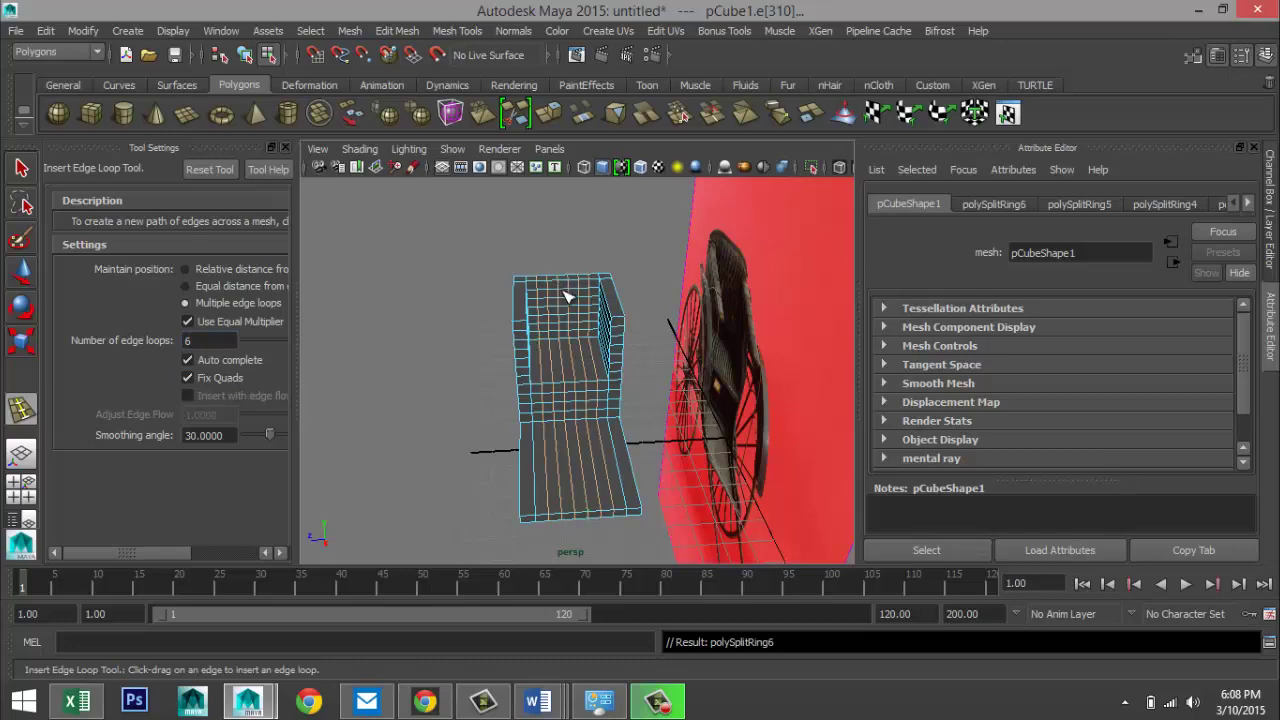
key(q)
alt+drag(427, 366, 624, 452)
scroll(416, 390, up, 3)
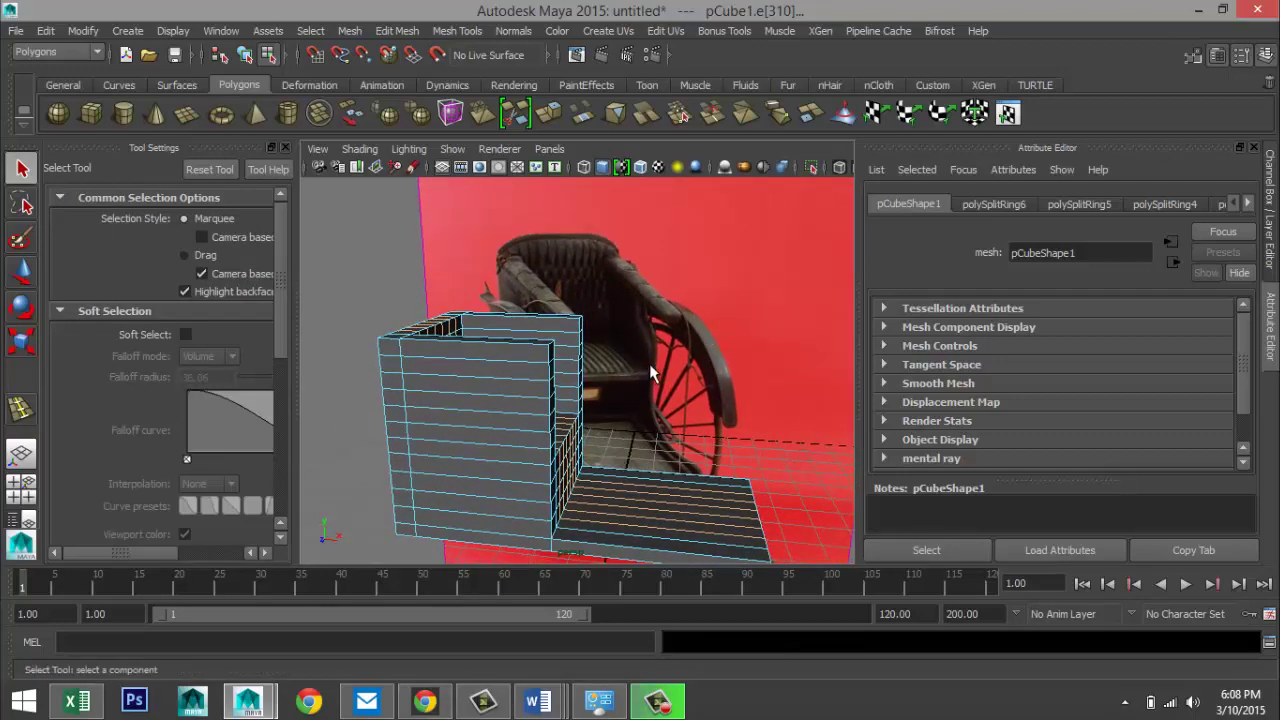
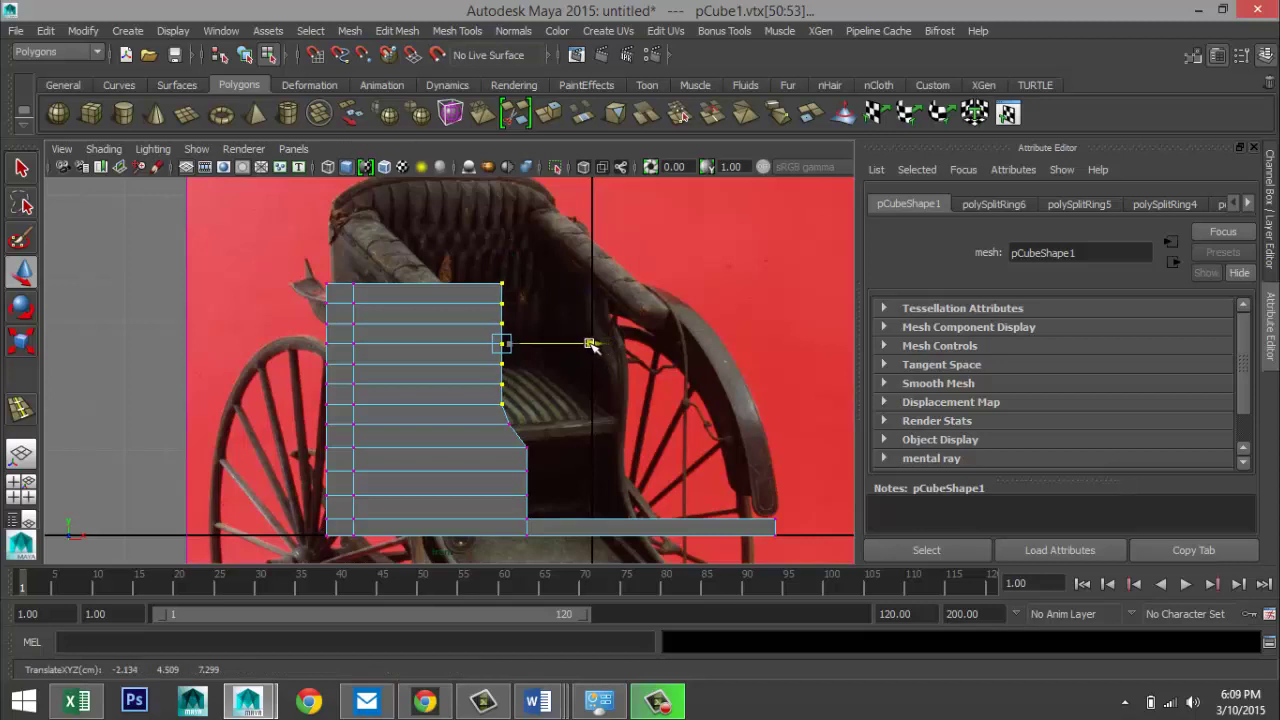
- In the front view, move the upper front vertices of the side walls backward row by row to slope them toward the backrest
drag(494, 274, 565, 386)
drag(584, 337, 575, 338)
drag(455, 264, 550, 318)
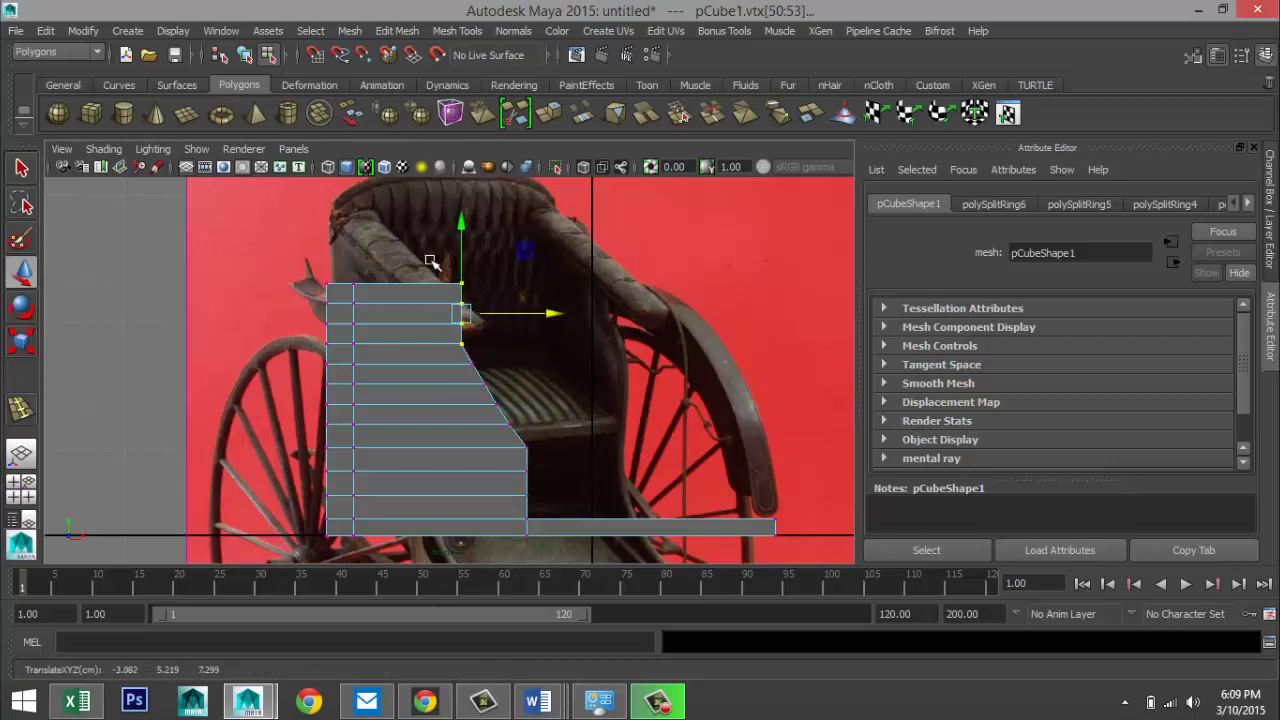
drag(430, 262, 514, 316)
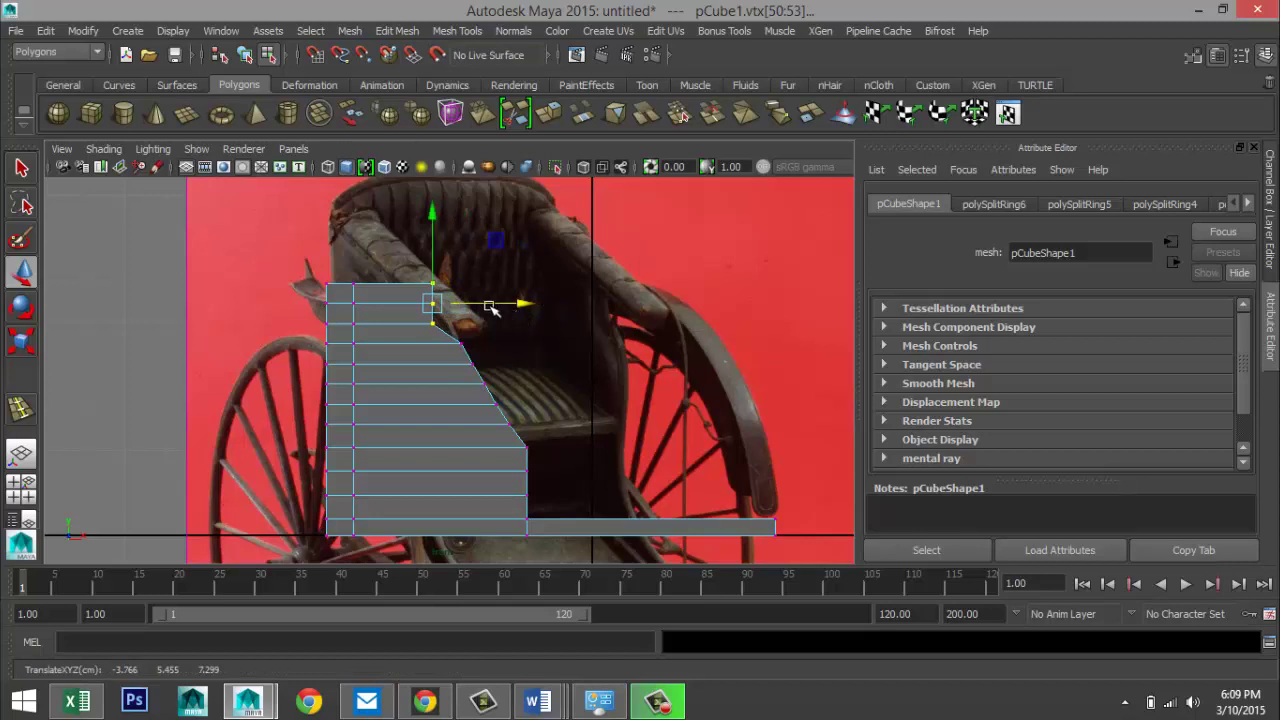
drag(410, 265, 507, 310)
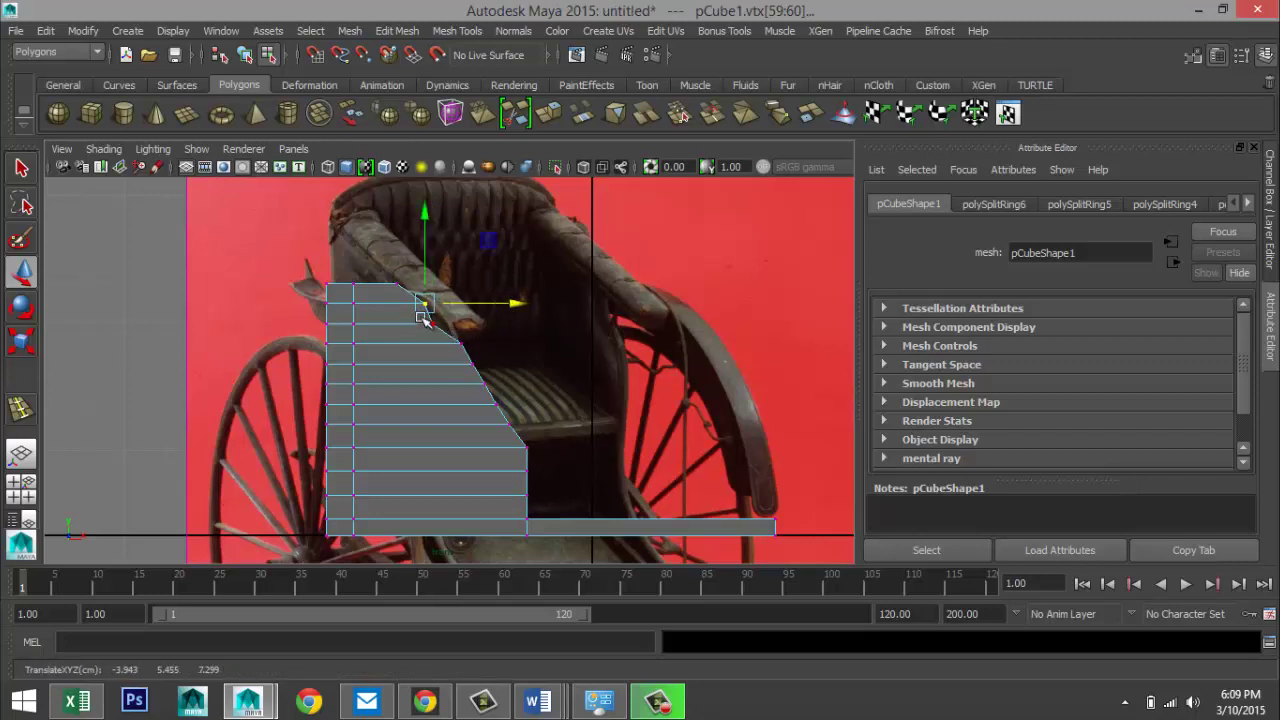
- Adjust the remaining front vertex rows so the side profile curves out to the seat edge and tucks inward above the footboard
drag(424, 316, 609, 427)
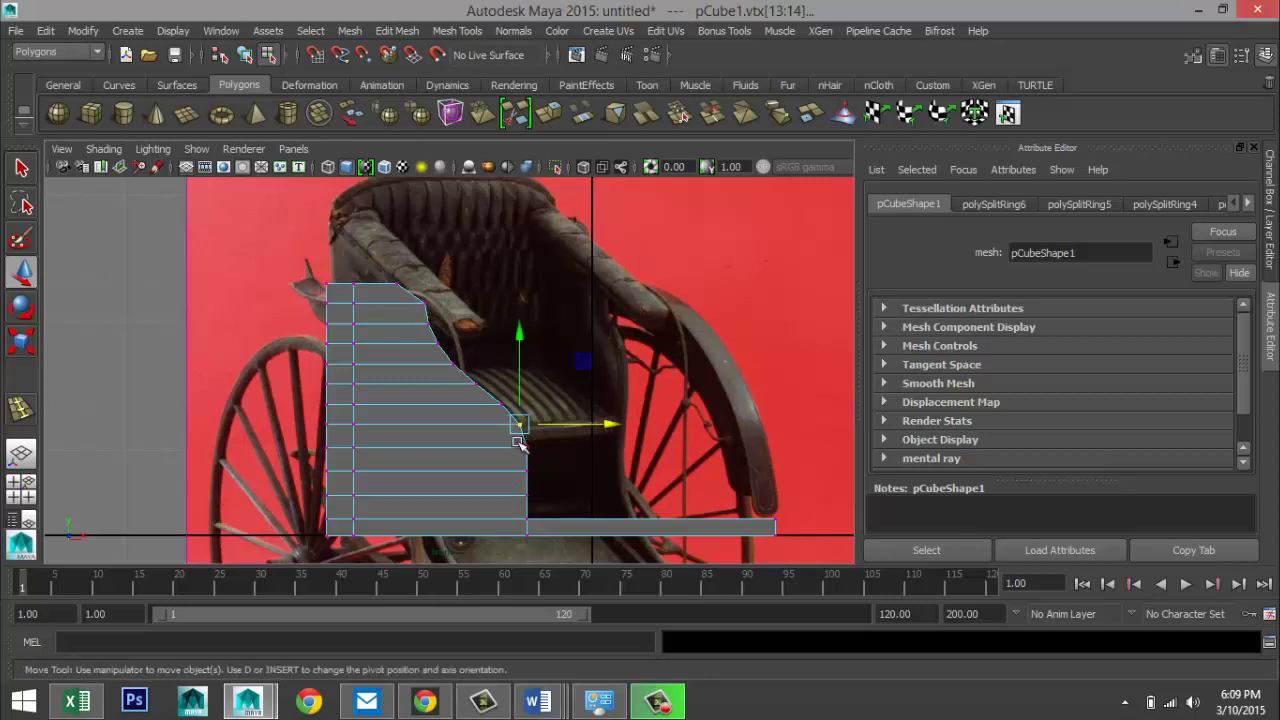
drag(533, 455, 514, 440)
drag(607, 449, 607, 450)
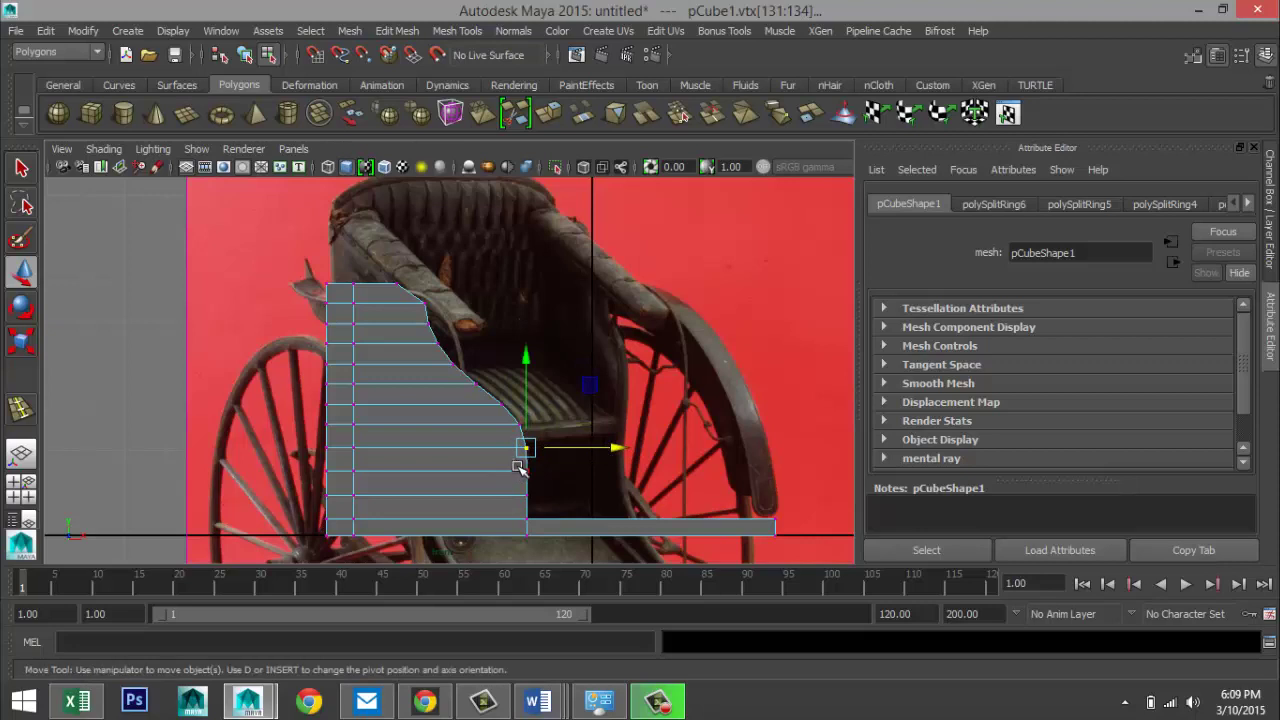
drag(548, 497, 605, 487)
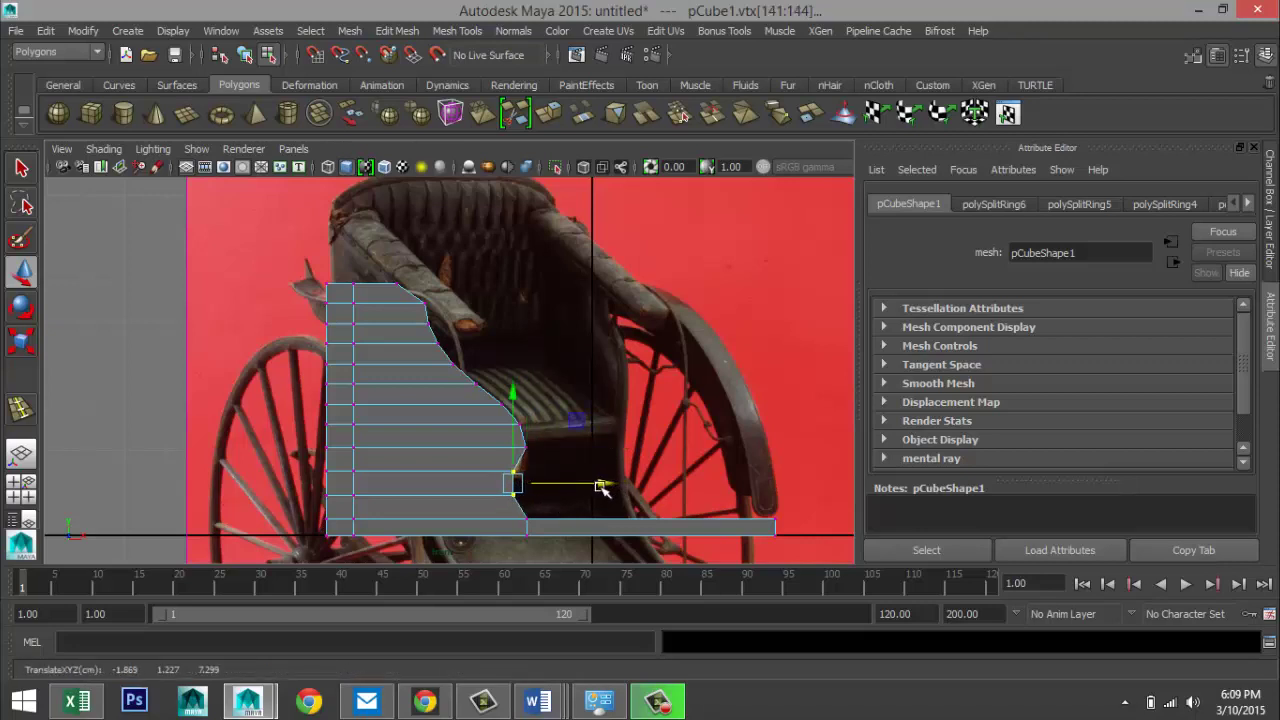
drag(515, 440, 613, 449)
click(584, 446)
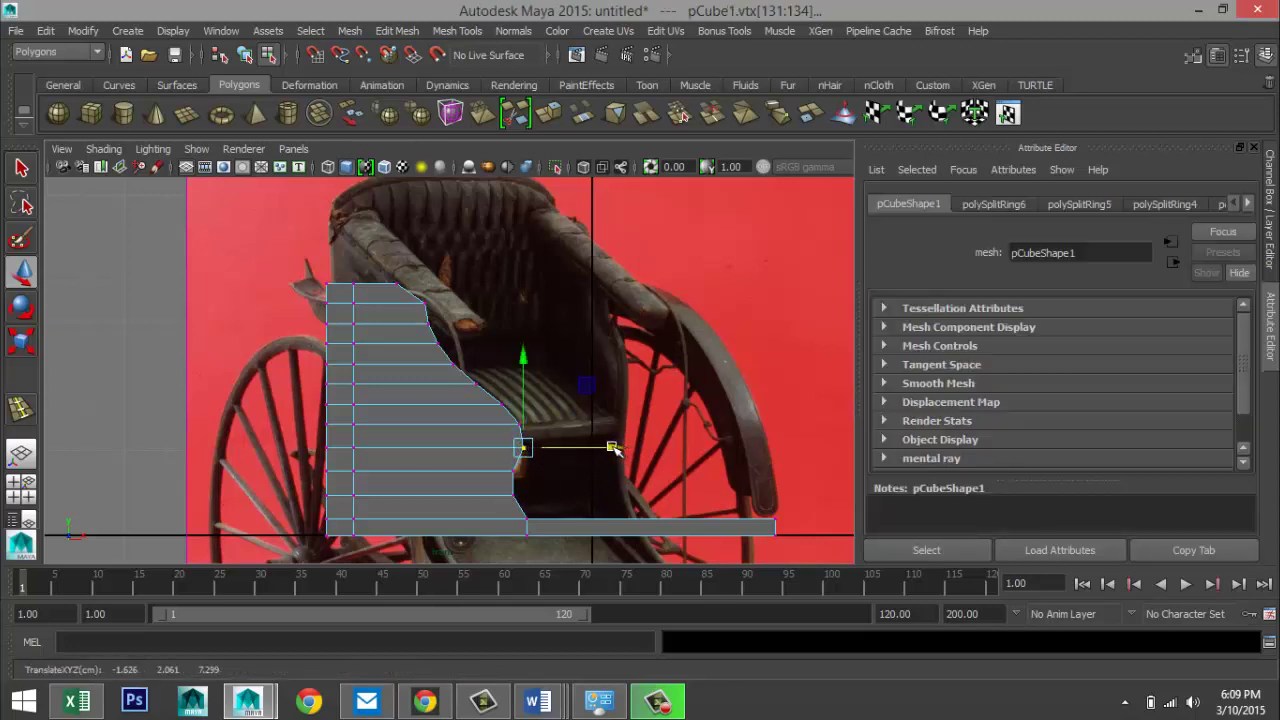
- In the side view, slightly raise the six columns of top backrest vertices between the two side walls
click(27, 492)
key(space)
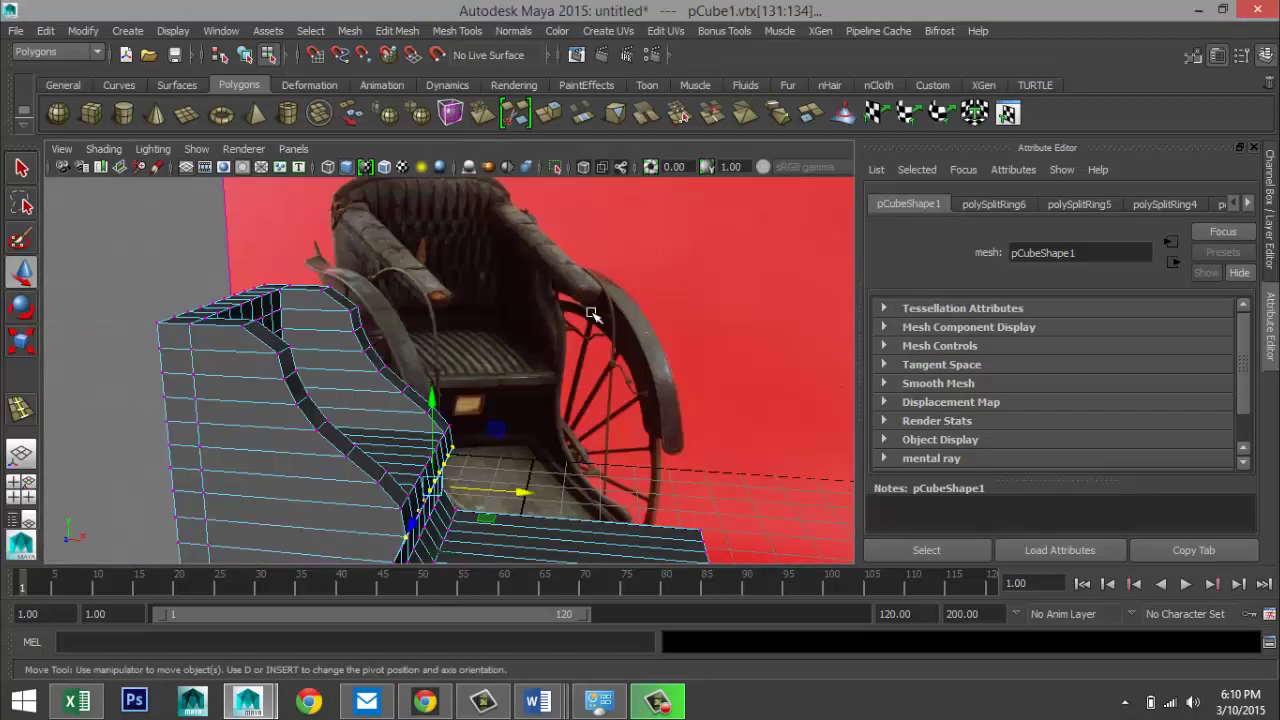
alt+drag(593, 315, 563, 293)
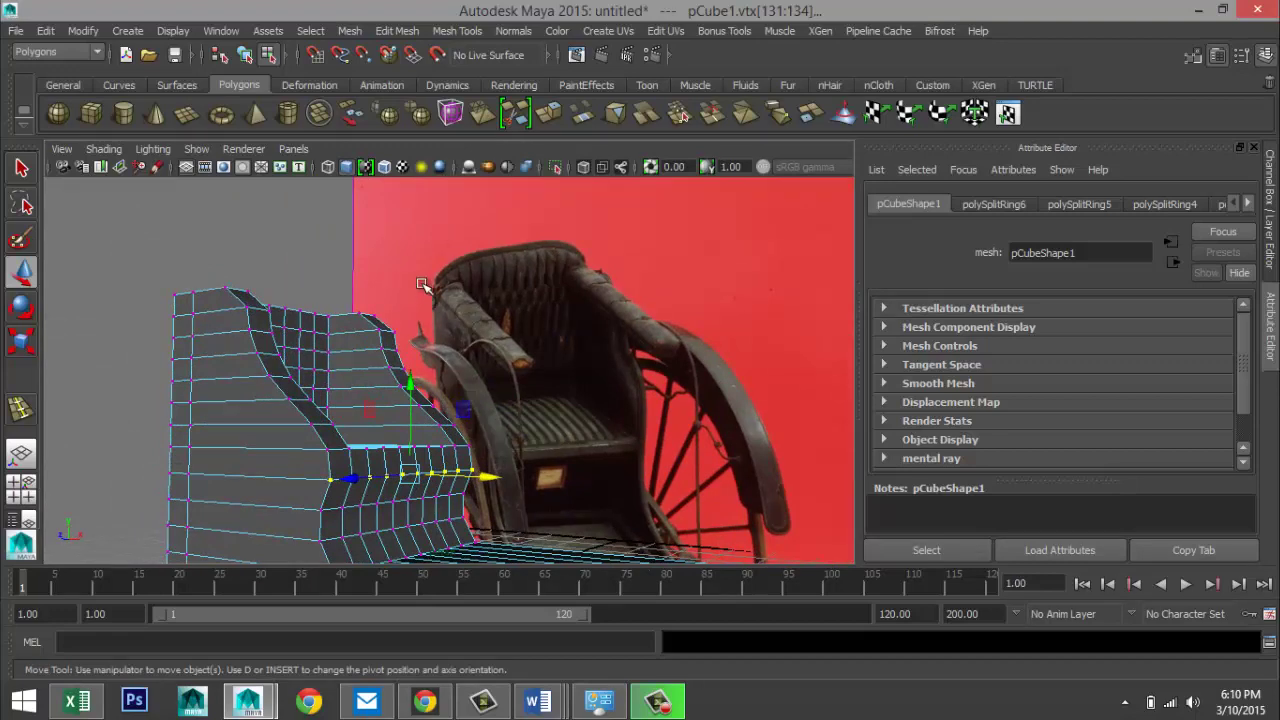
alt+drag(307, 347, 600, 375)
click(27, 492)
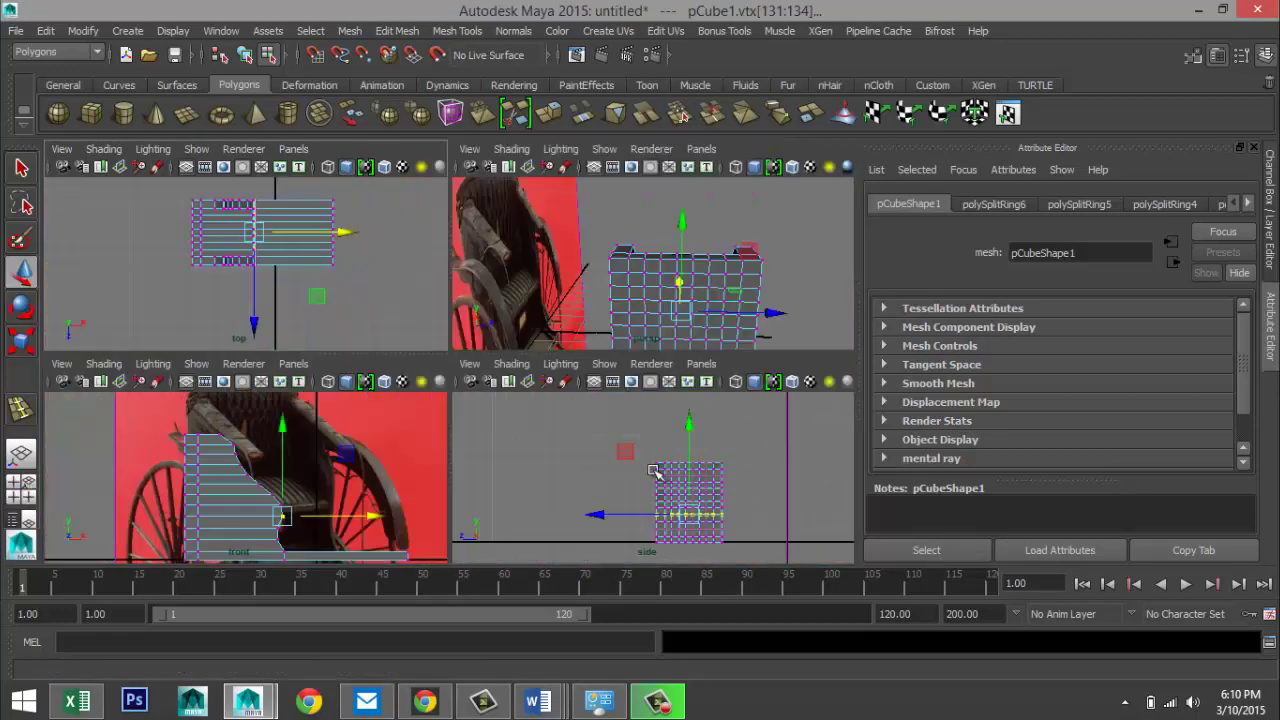
key(space)
key(f)
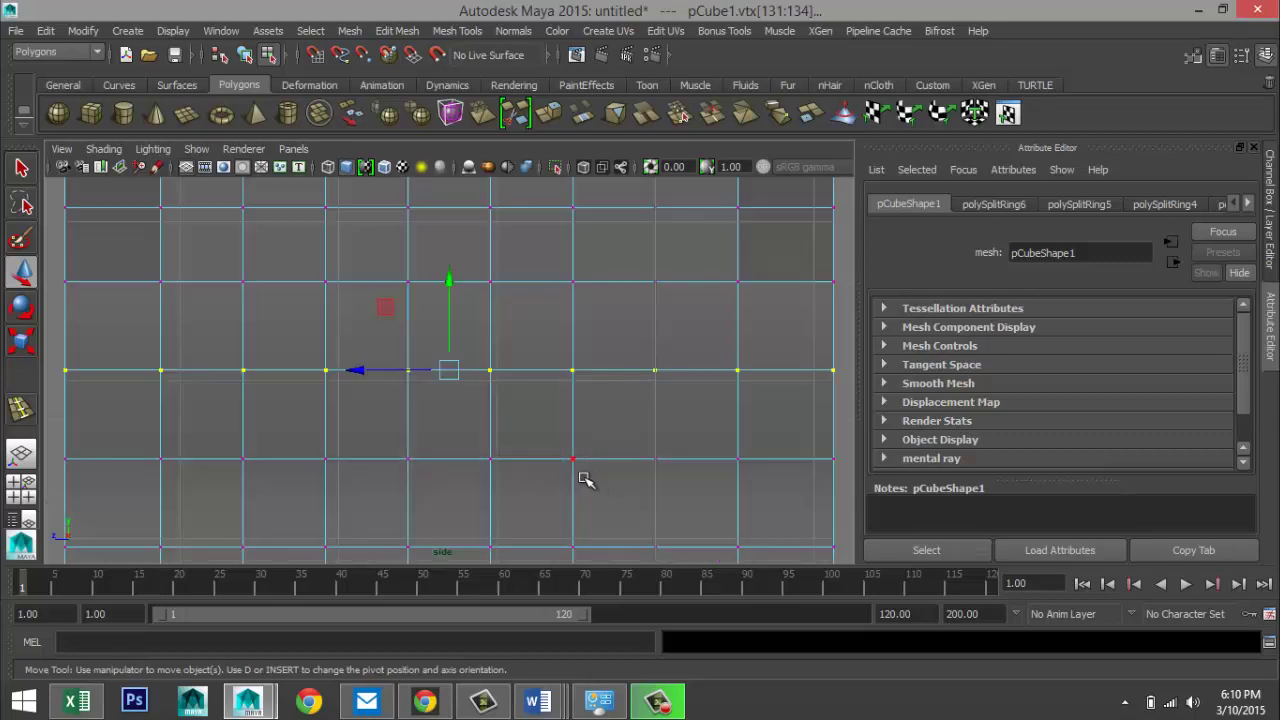
scroll(573, 469, down, 8)
alt+middle_drag(557, 373, 614, 474)
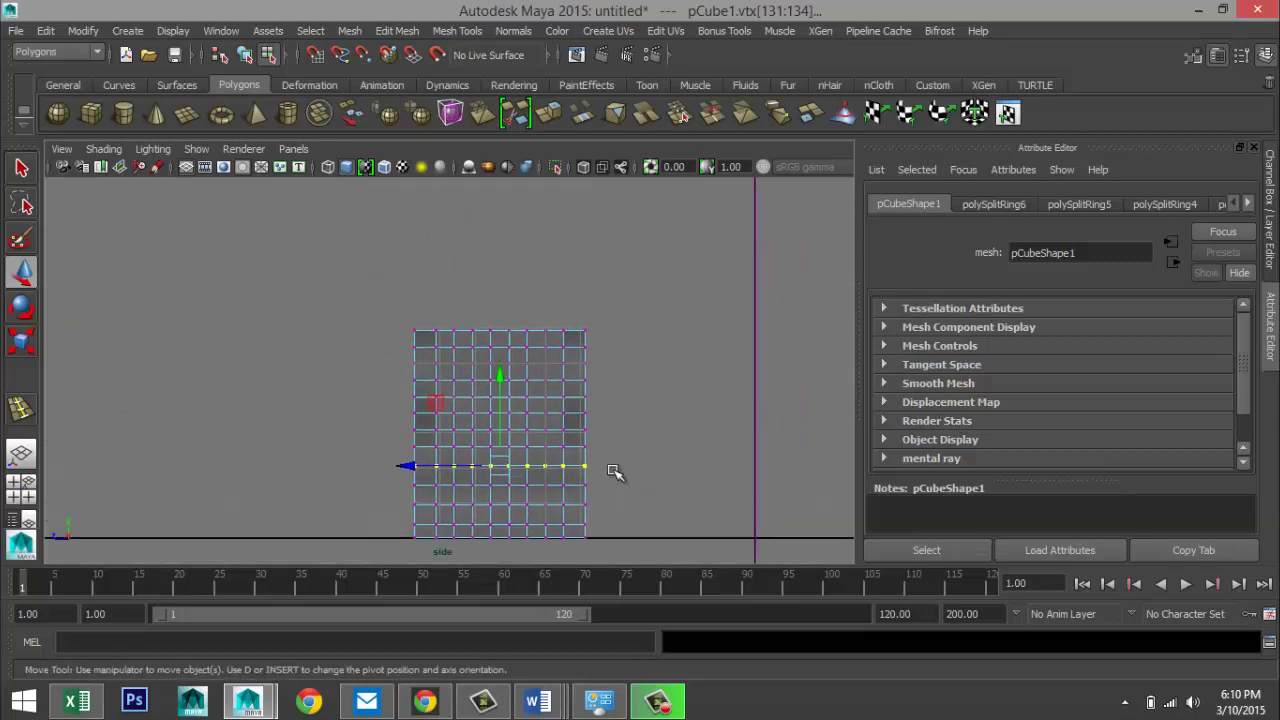
scroll(614, 460, up, 5)
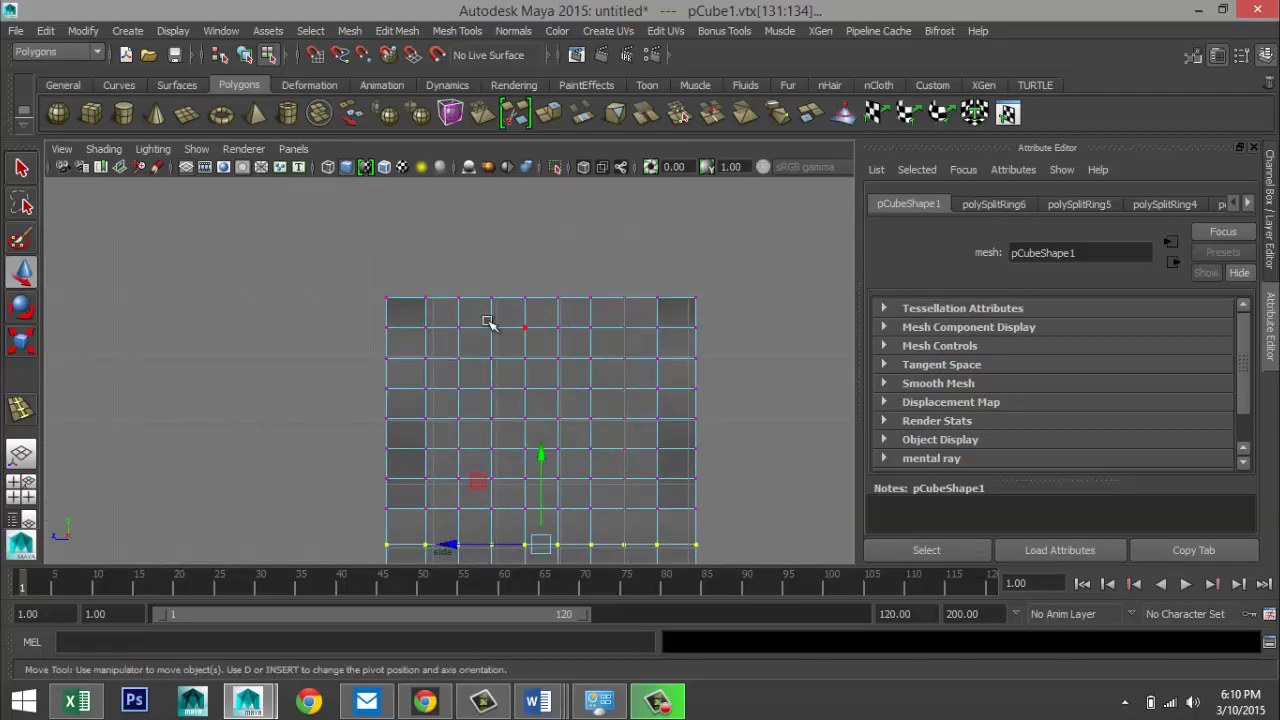
drag(449, 300, 649, 314)
drag(541, 214, 540, 210)
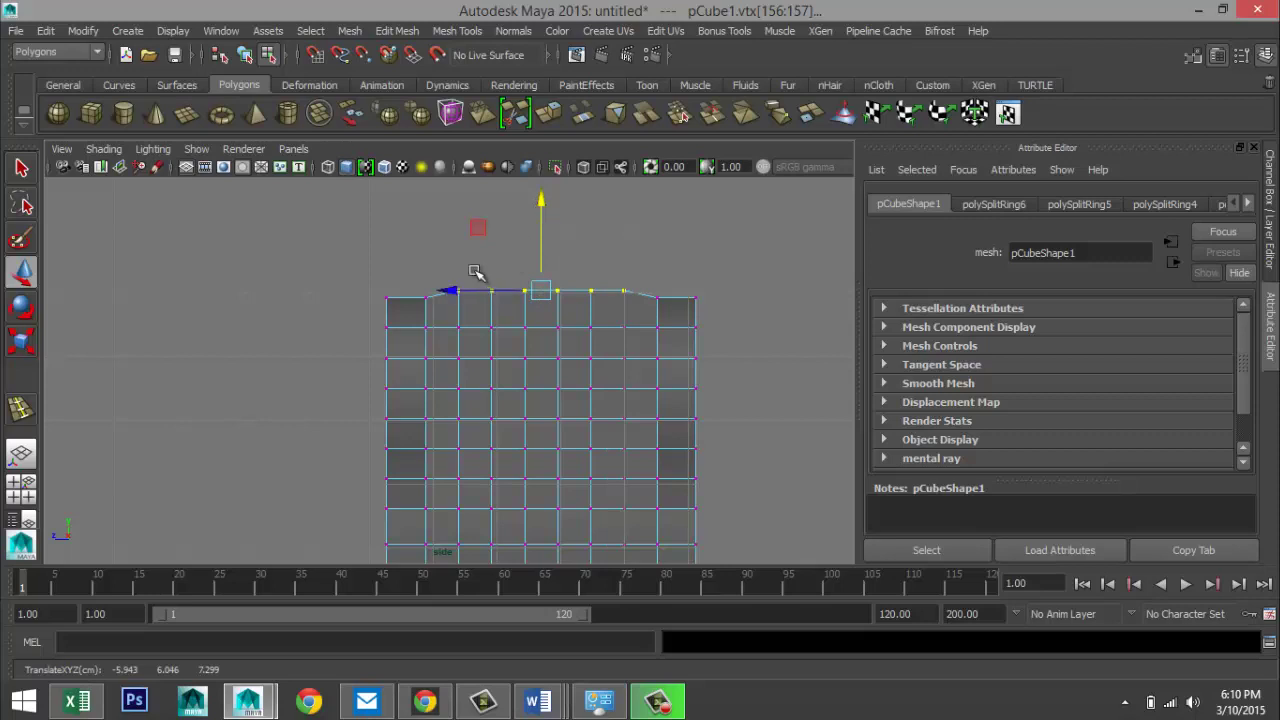
- Raise the four middle columns of top backrest vertices further, and the two centre columns slightly more, to form a shallow arch
drag(473, 270, 613, 307)
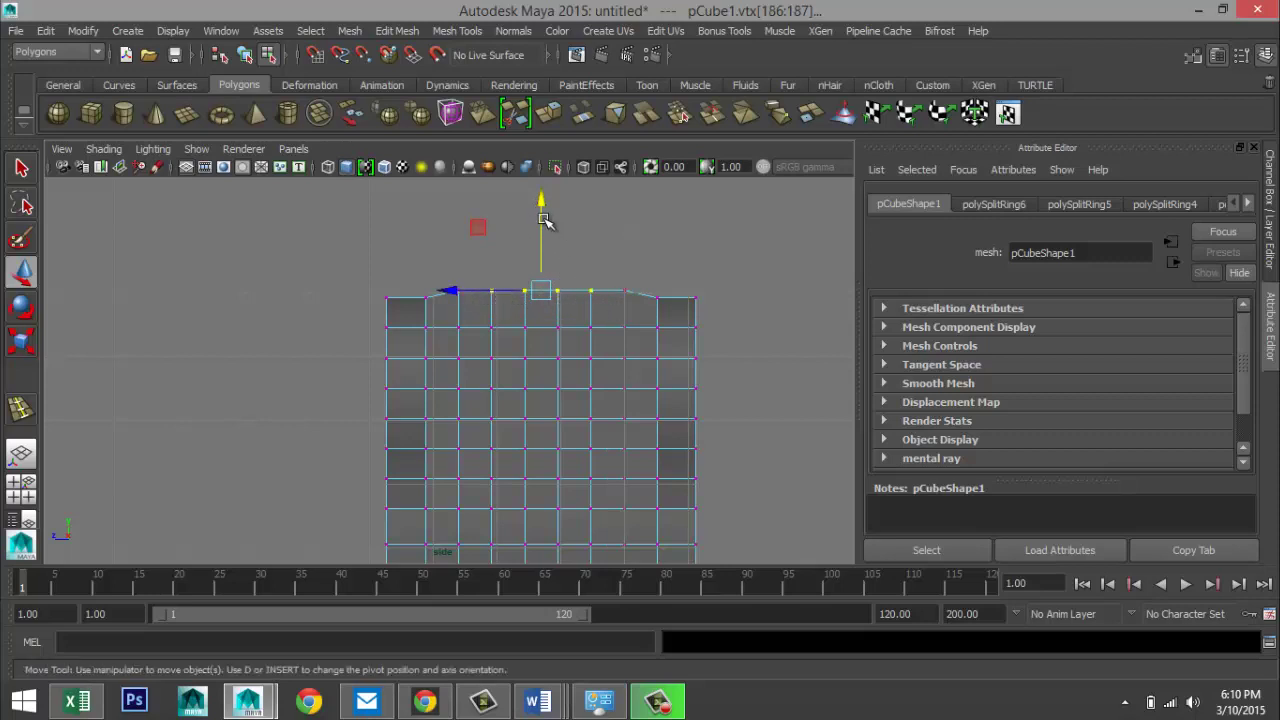
drag(541, 212, 541, 210)
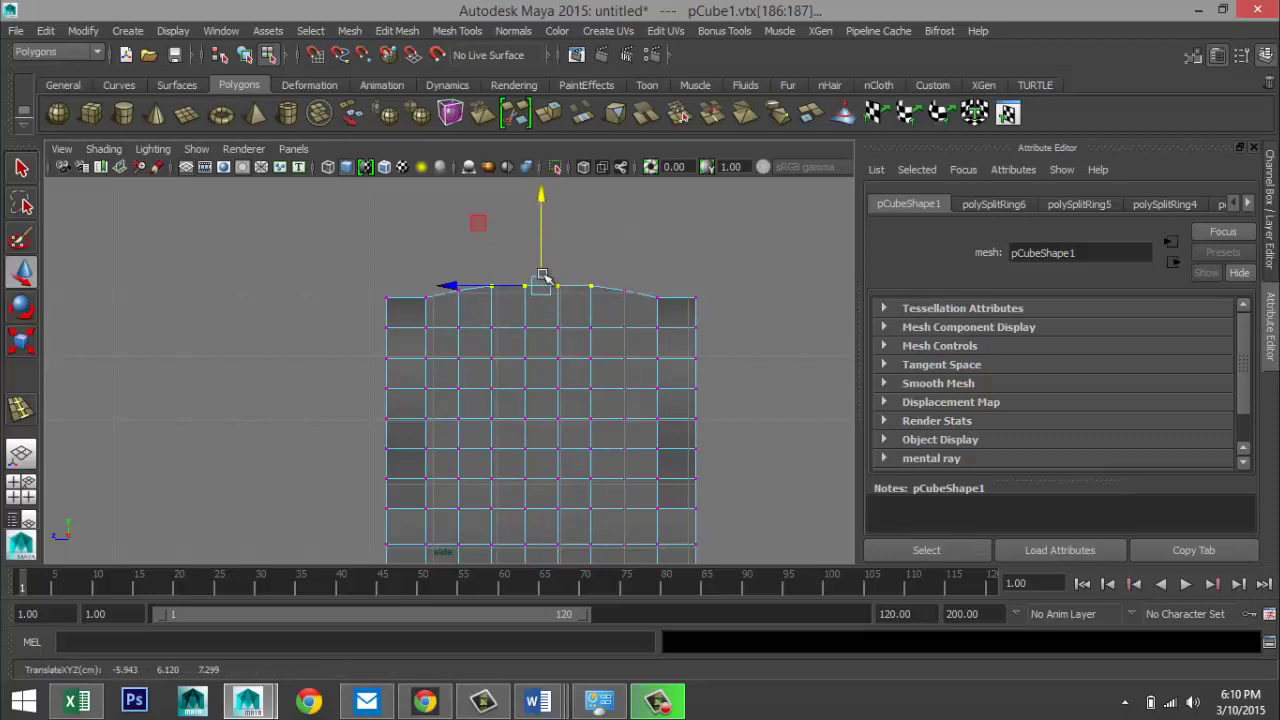
drag(510, 266, 558, 298)
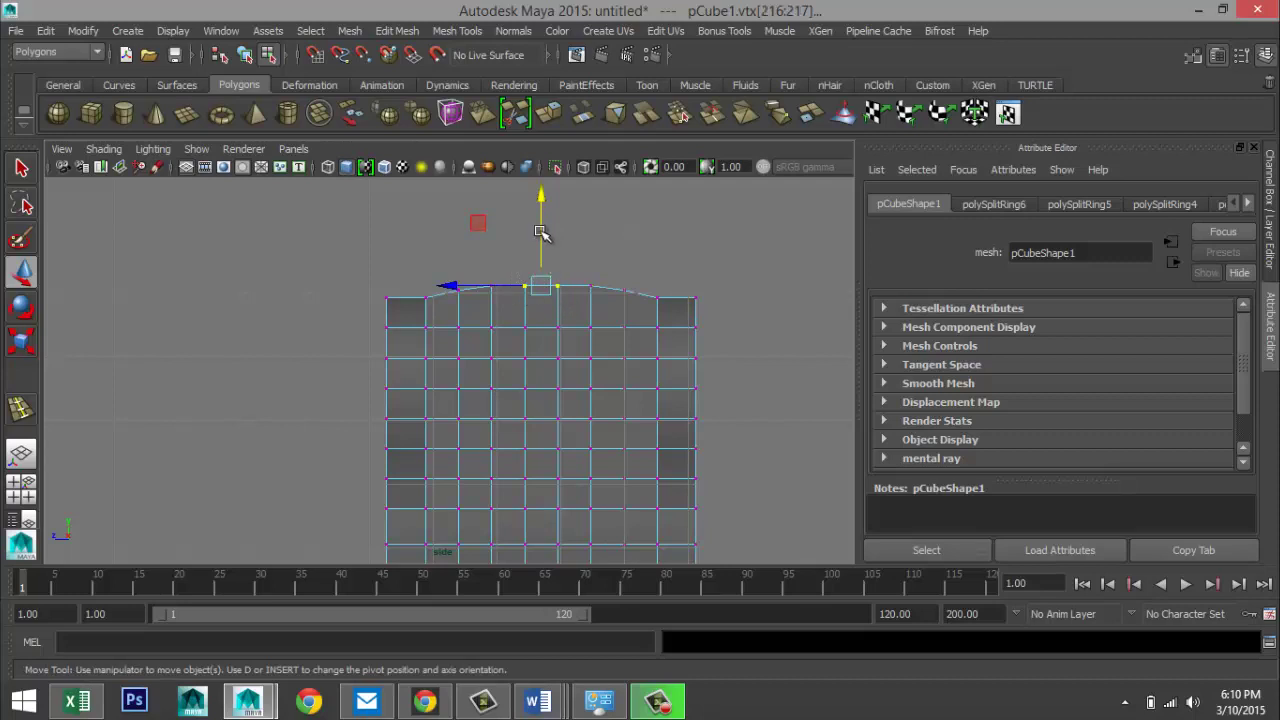
drag(541, 240, 541, 234)
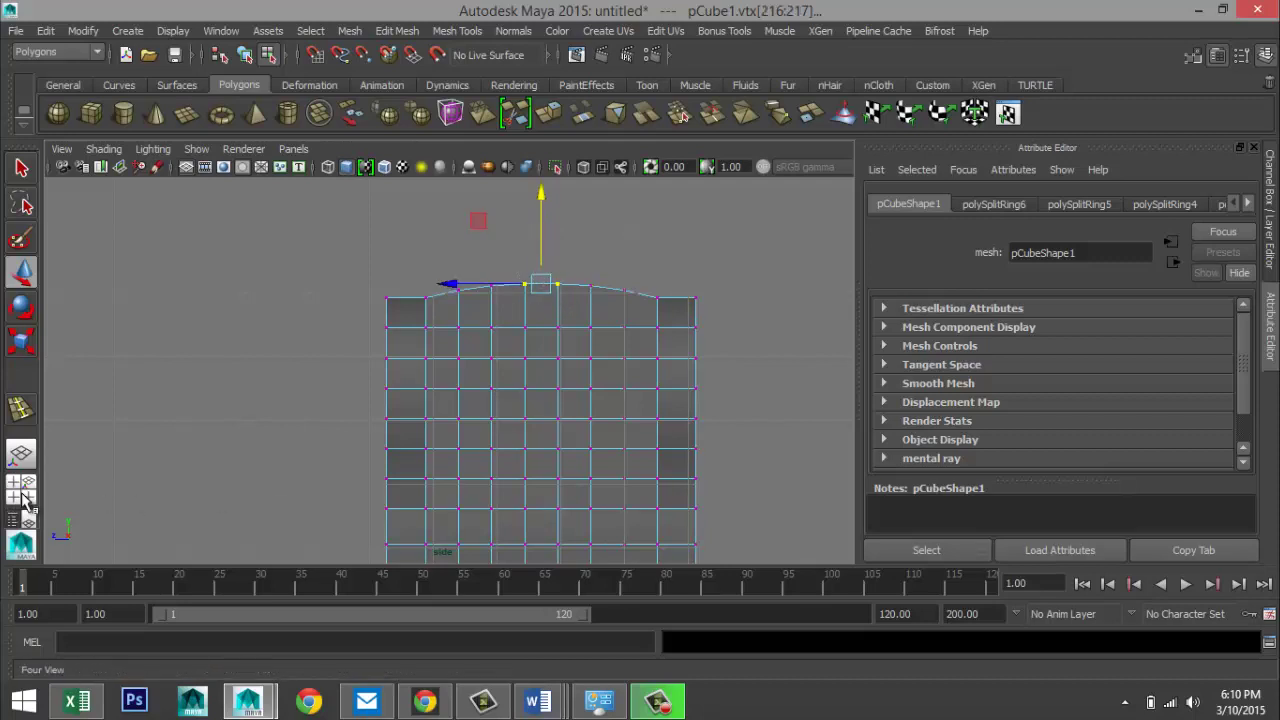
key(space)
key(space)
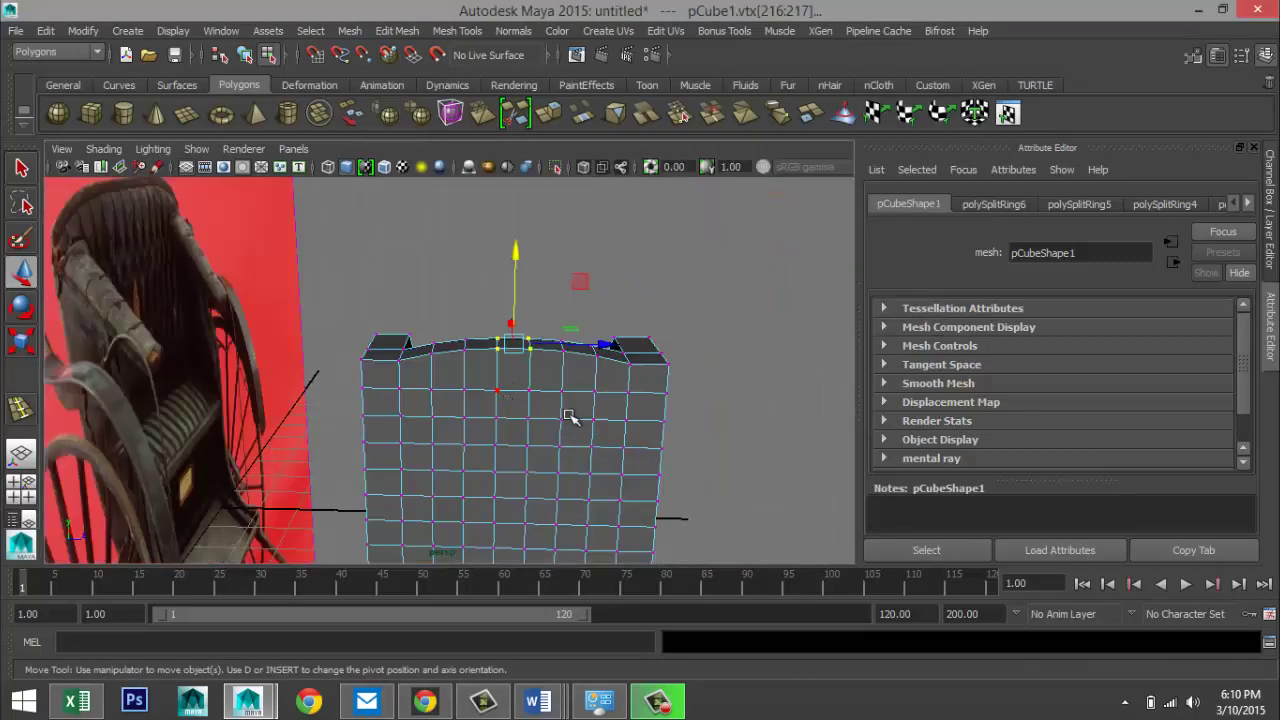
mouse_move(571, 423)
alt+mouse_down()
mouse_move(212, 412)
mouse_move(194, 397)
mouse_move(578, 440)
alt+mouse_up()
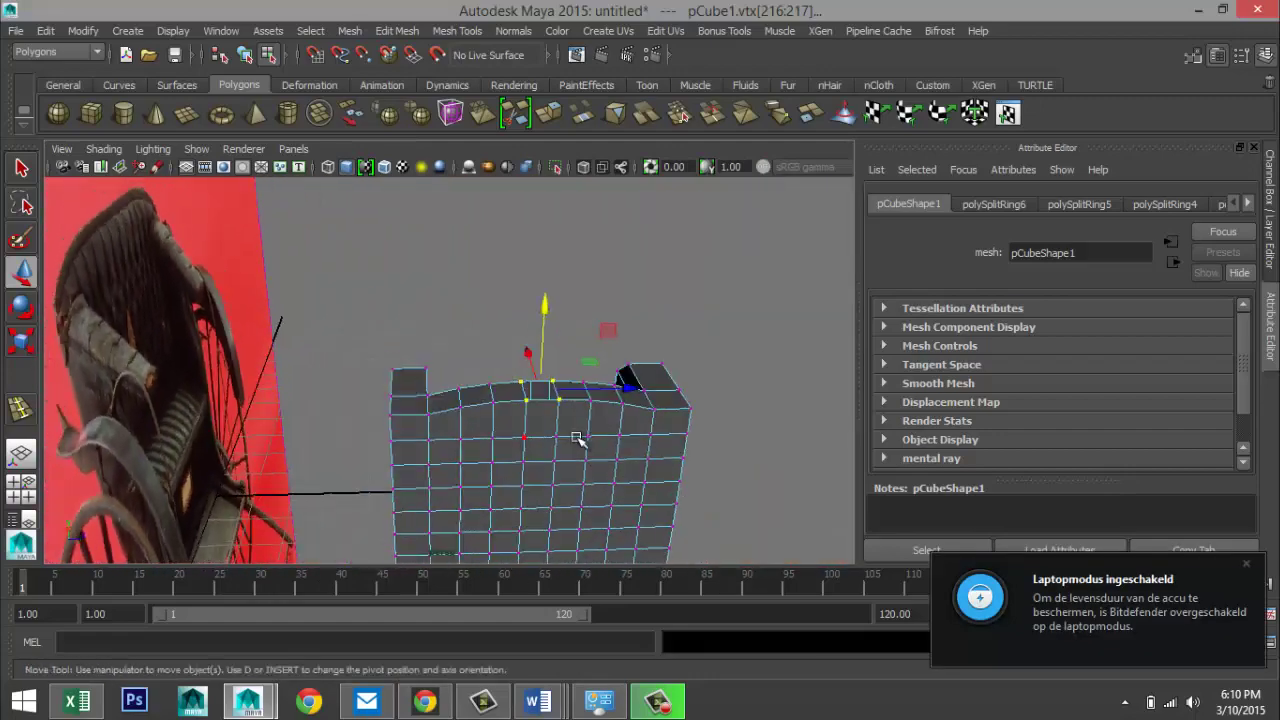
- Heighten the backrest arch in the side view by lifting its six inner top columns, then the middle four, then the centre two
click(21, 490)
key(space)
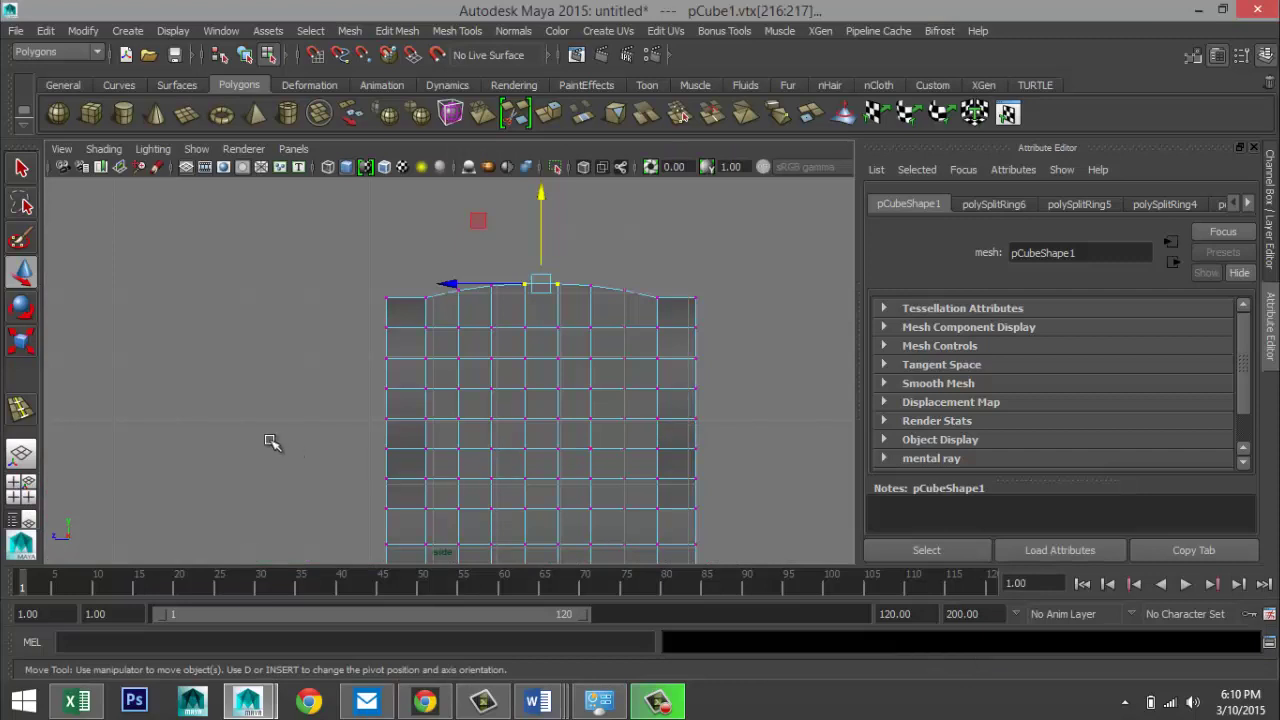
scroll(537, 318, up, 1)
drag(445, 253, 675, 310)
mouse_move(554, 213)
mouse_down()
mouse_move(556, 202)
mouse_move(557, 218)
mouse_up()
drag(506, 255, 626, 292)
drag(560, 218, 557, 211)
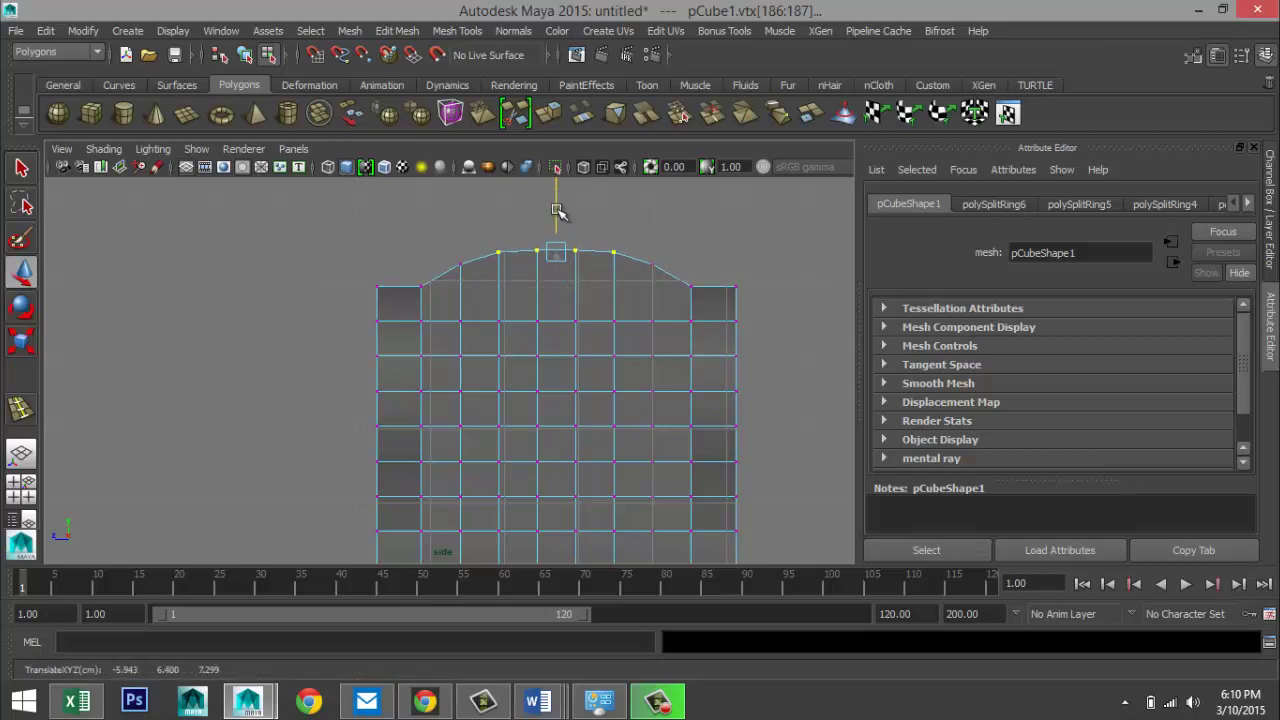
drag(563, 257, 556, 205)
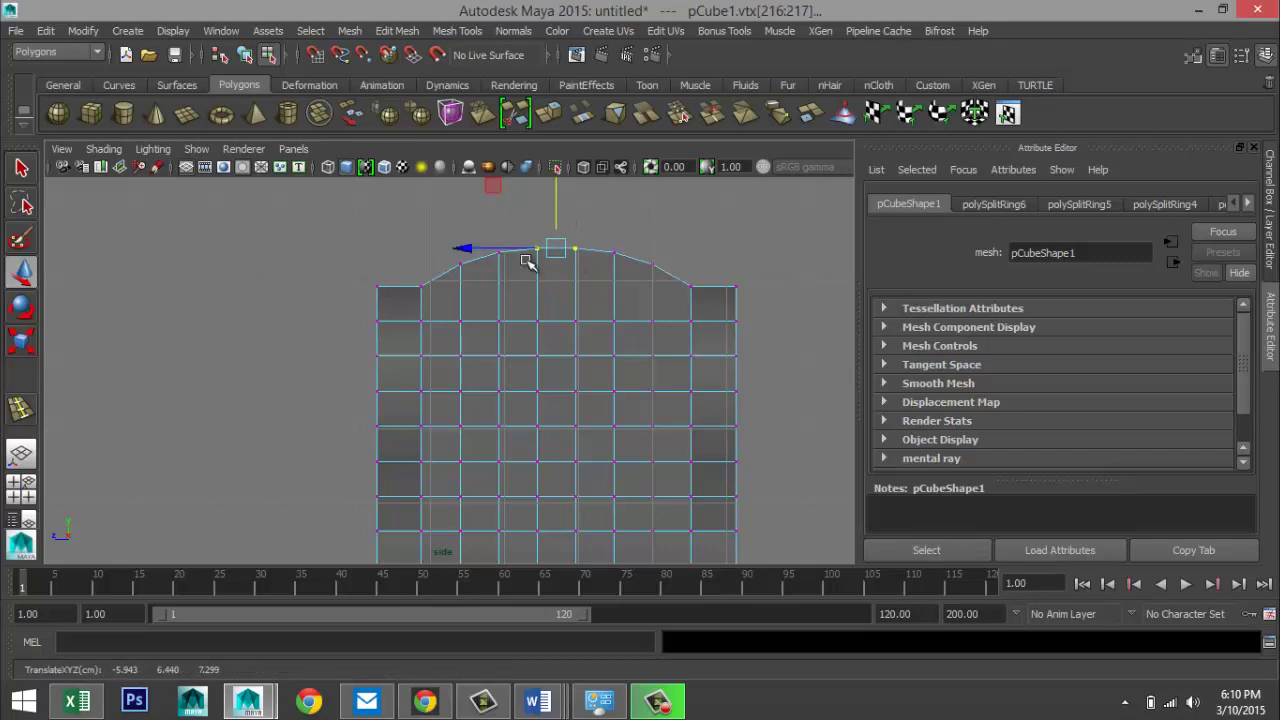
- Taper the footboard by scaling its front-end vertices across the width to about 0.82
click(22, 488)
key(space)
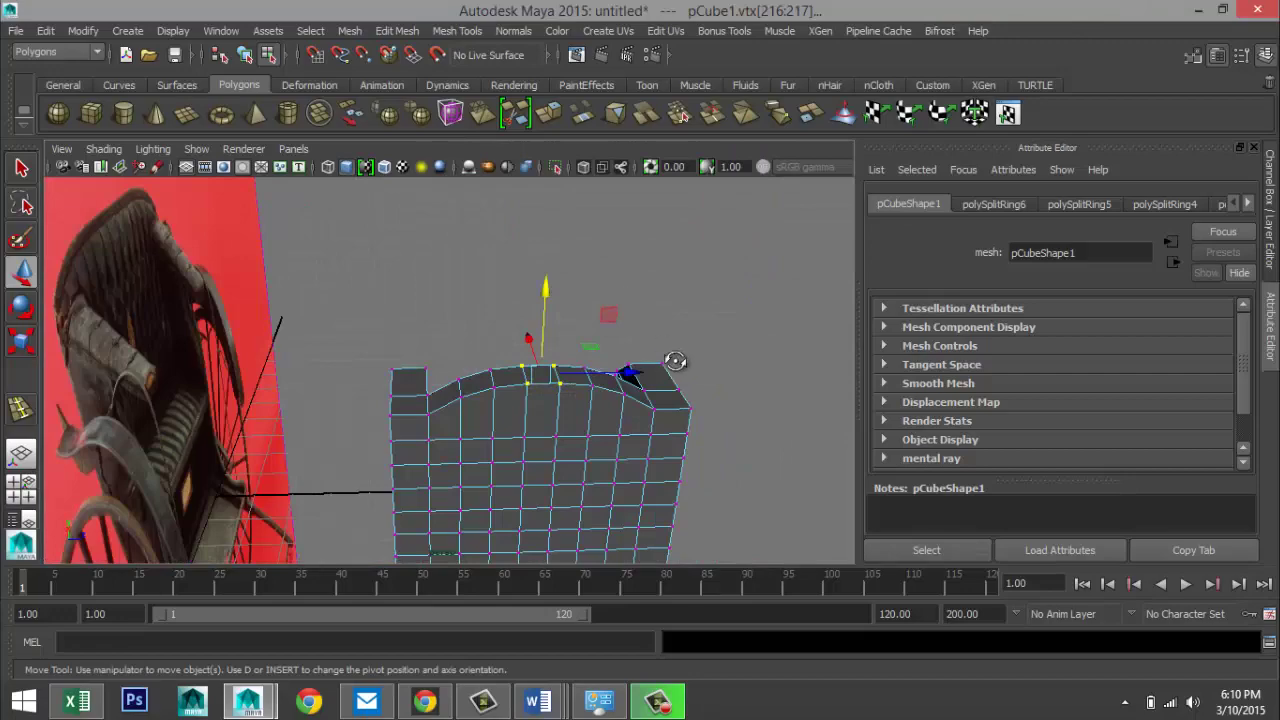
alt+drag(675, 361, 363, 354)
alt+middle_drag(363, 354, 263, 345)
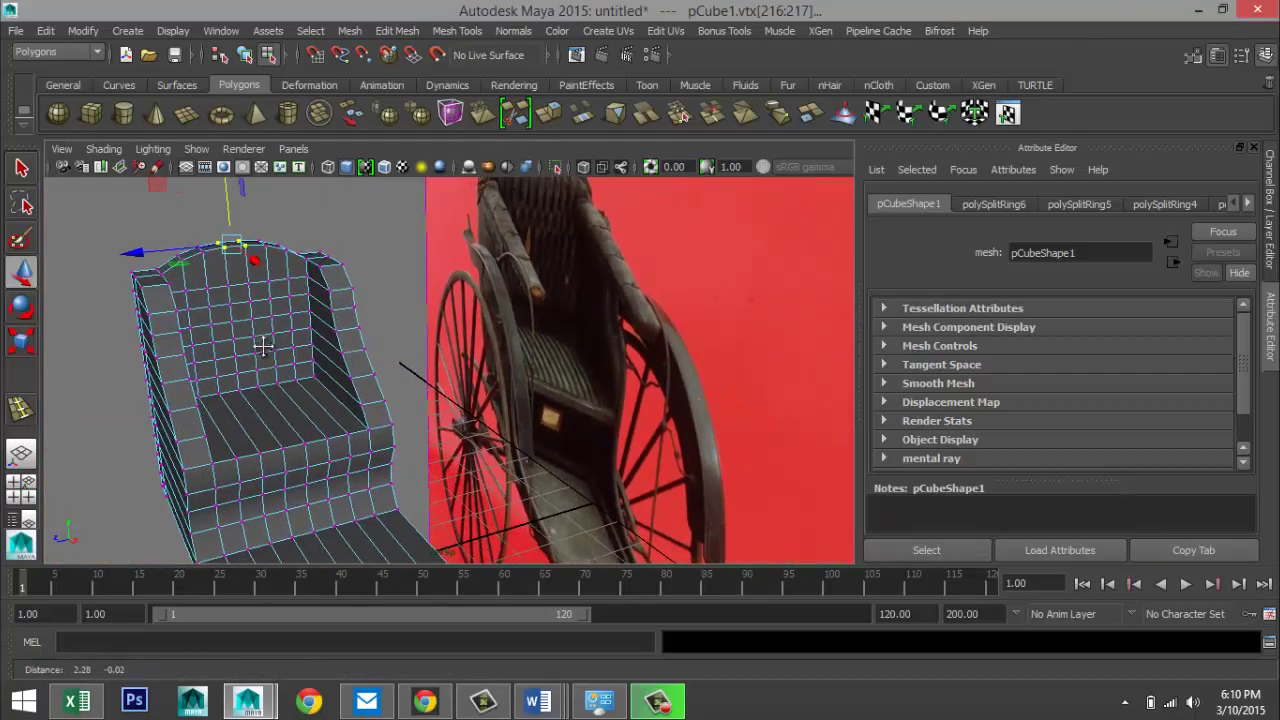
alt+drag(263, 345, 548, 443)
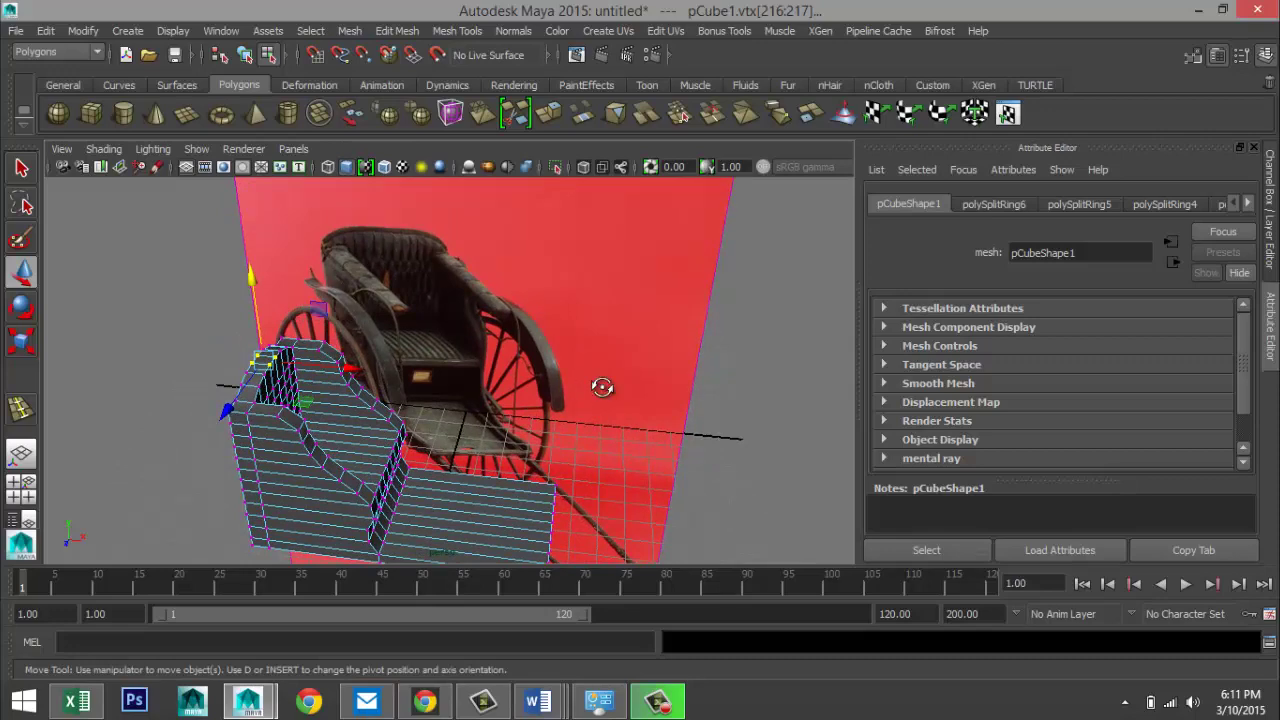
alt+drag(602, 387, 430, 397)
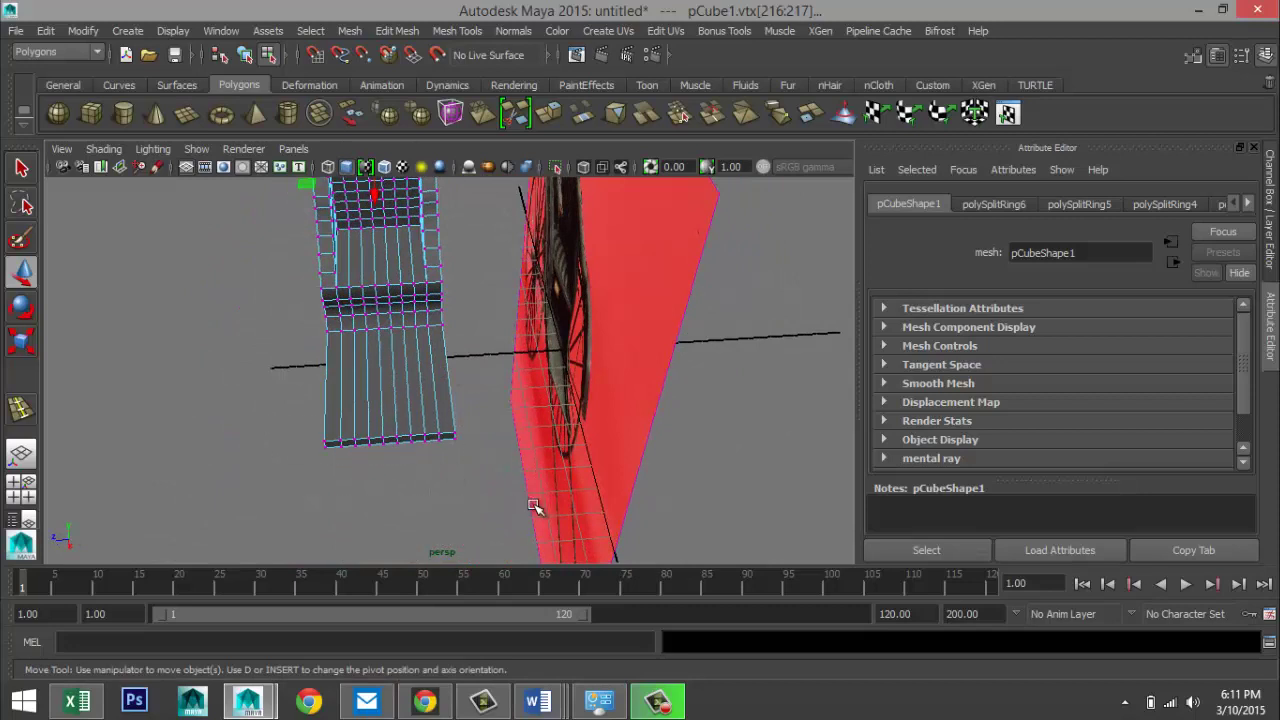
drag(535, 507, 309, 447)
key(r)
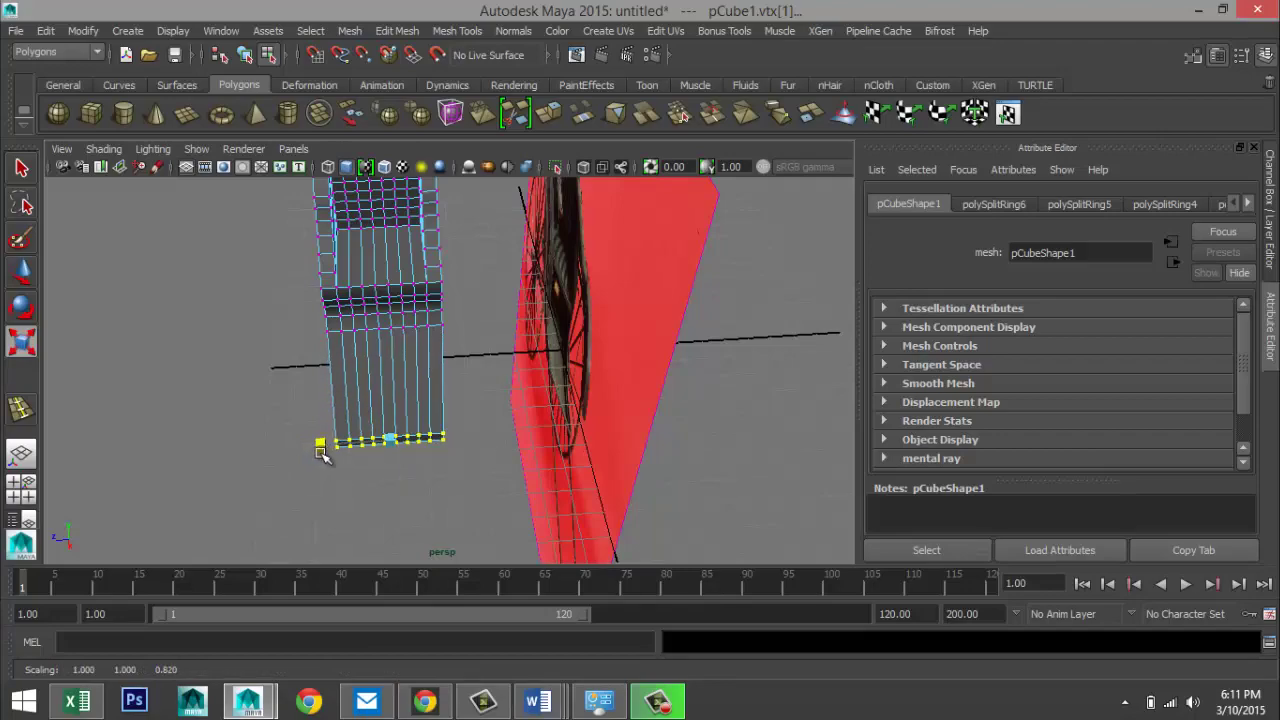
alt+drag(305, 465, 387, 413)
- Preview the whole carriage body in smooth display, examine its shape from several angles, and return it to unsmoothed display
right_drag(380, 274, 462, 253)
click(478, 400)
key(3)
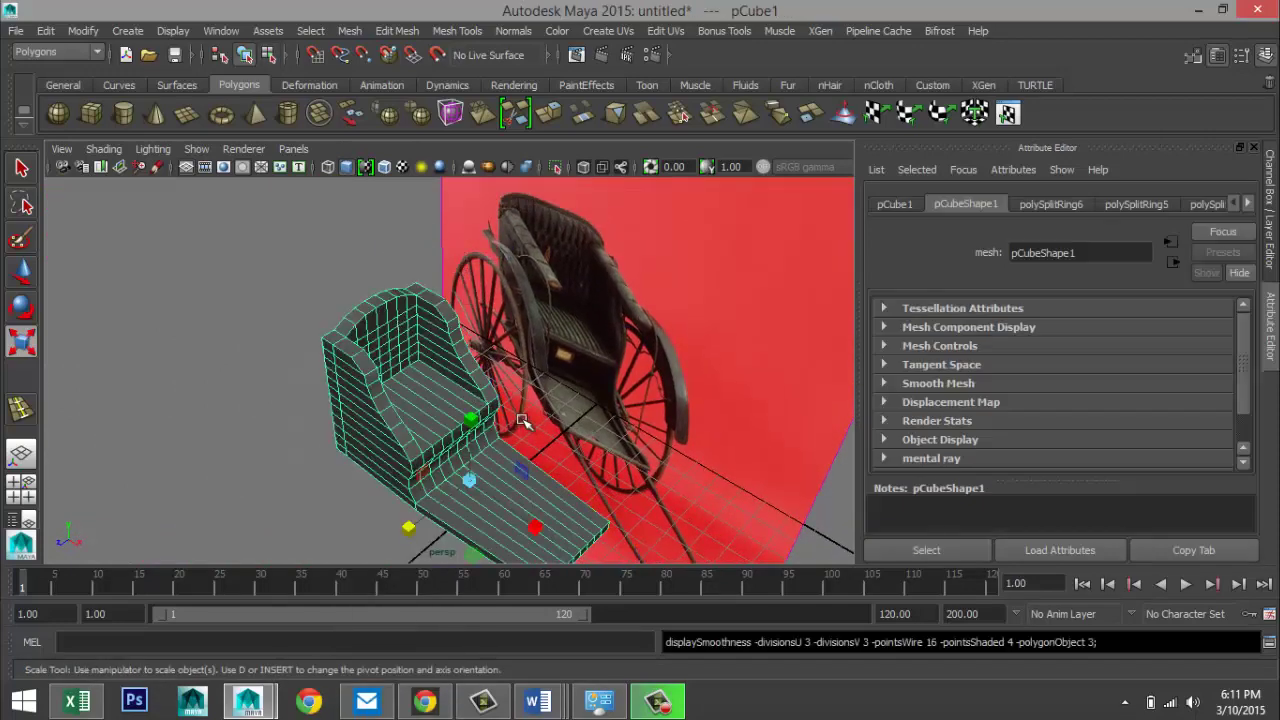
click(282, 318)
alt+drag(282, 318, 374, 291)
scroll(443, 340, down, 3)
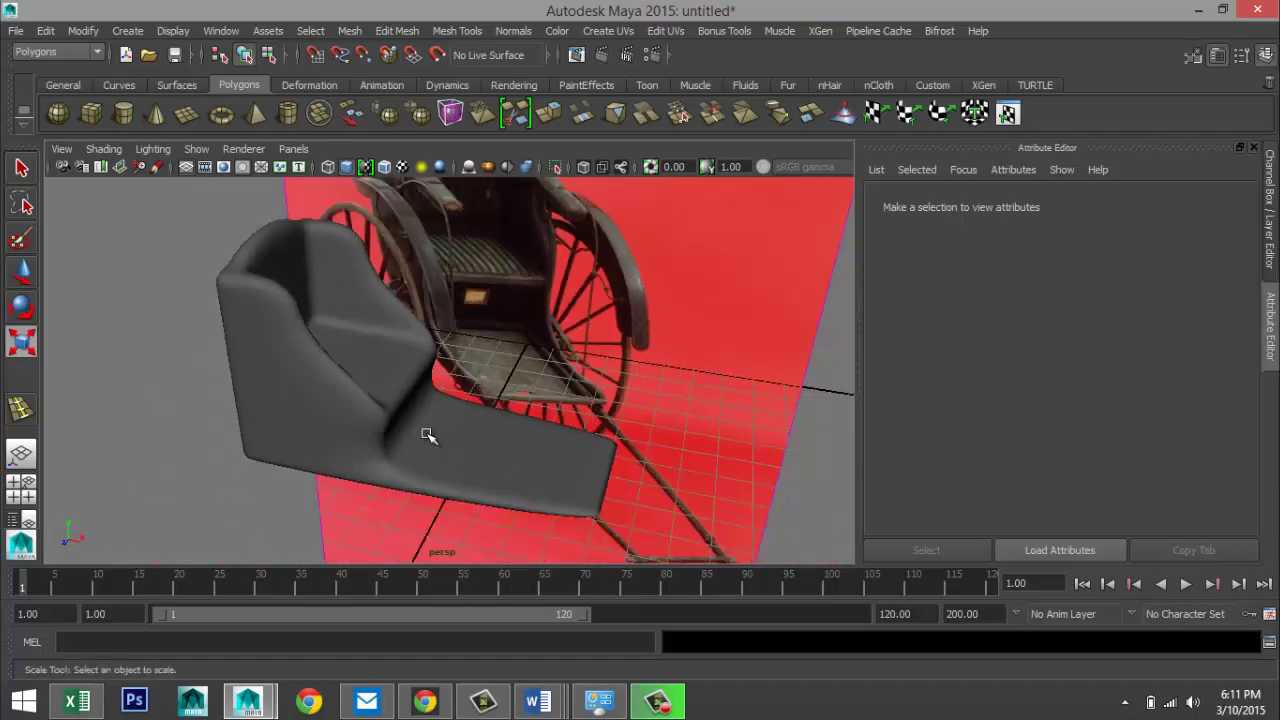
alt+drag(428, 407, 377, 400)
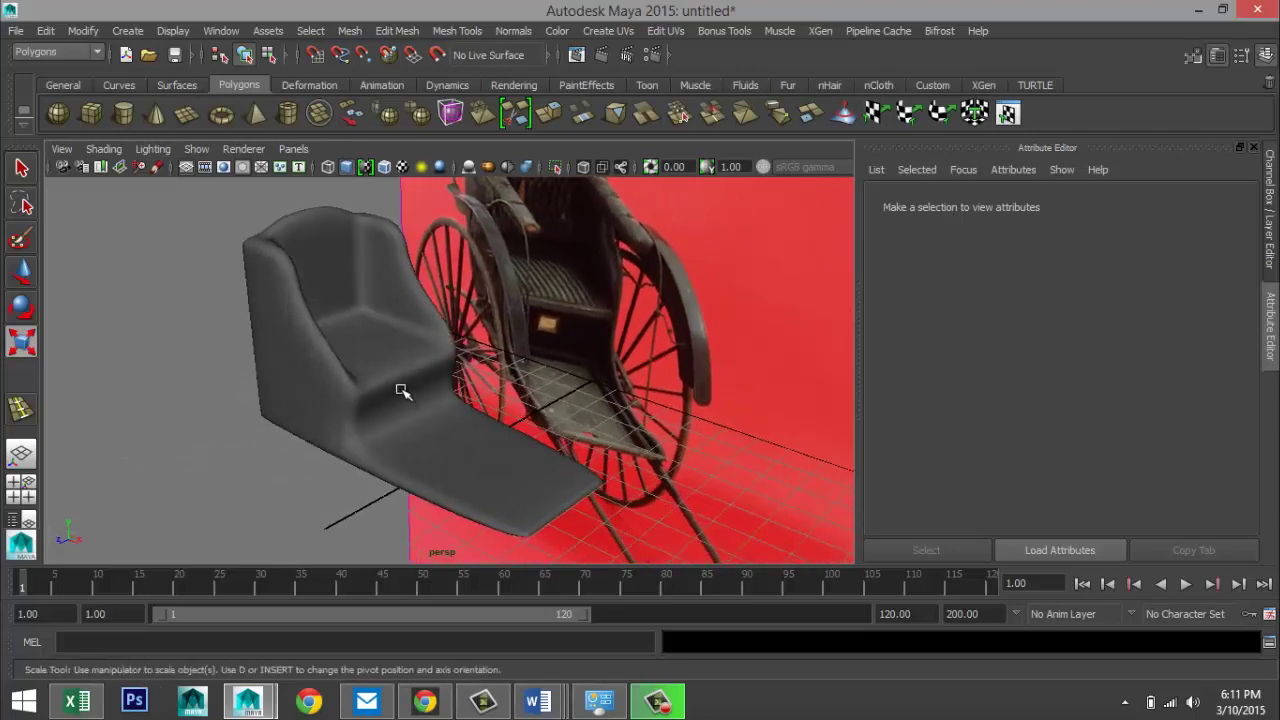
click(414, 404)
key(1)
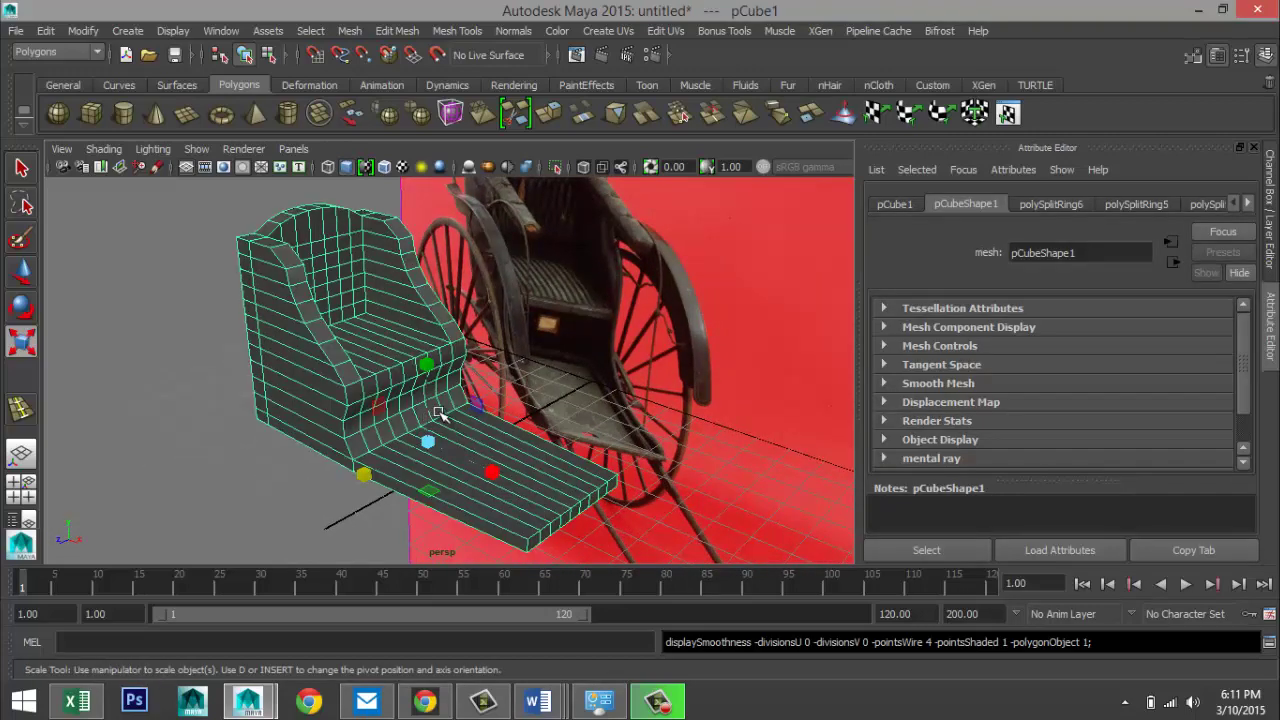
mouse_move(430, 365)
alt+mouse_down()
mouse_move(400, 391)
mouse_move(449, 371)
alt+mouse_up()
key(r)
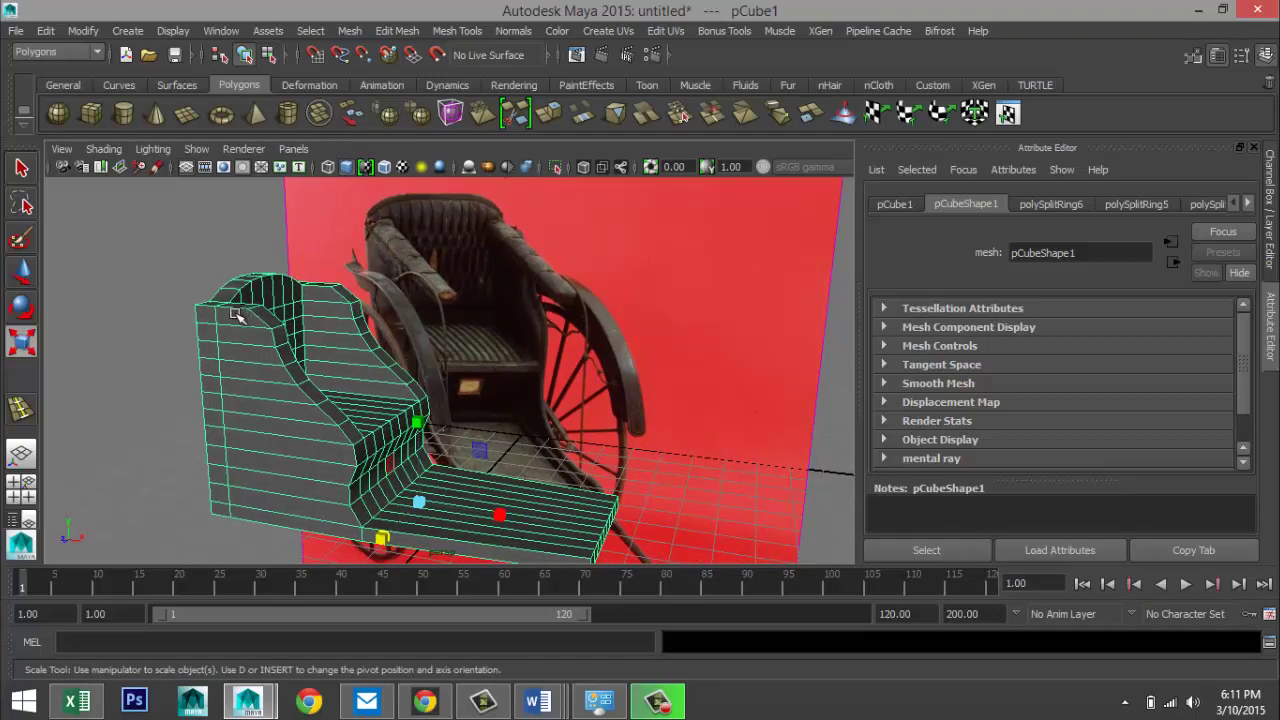
- In the front view, move the top two rows of the side walls' front vertices forward toward the armrest's end
click(22, 482)
key(space)
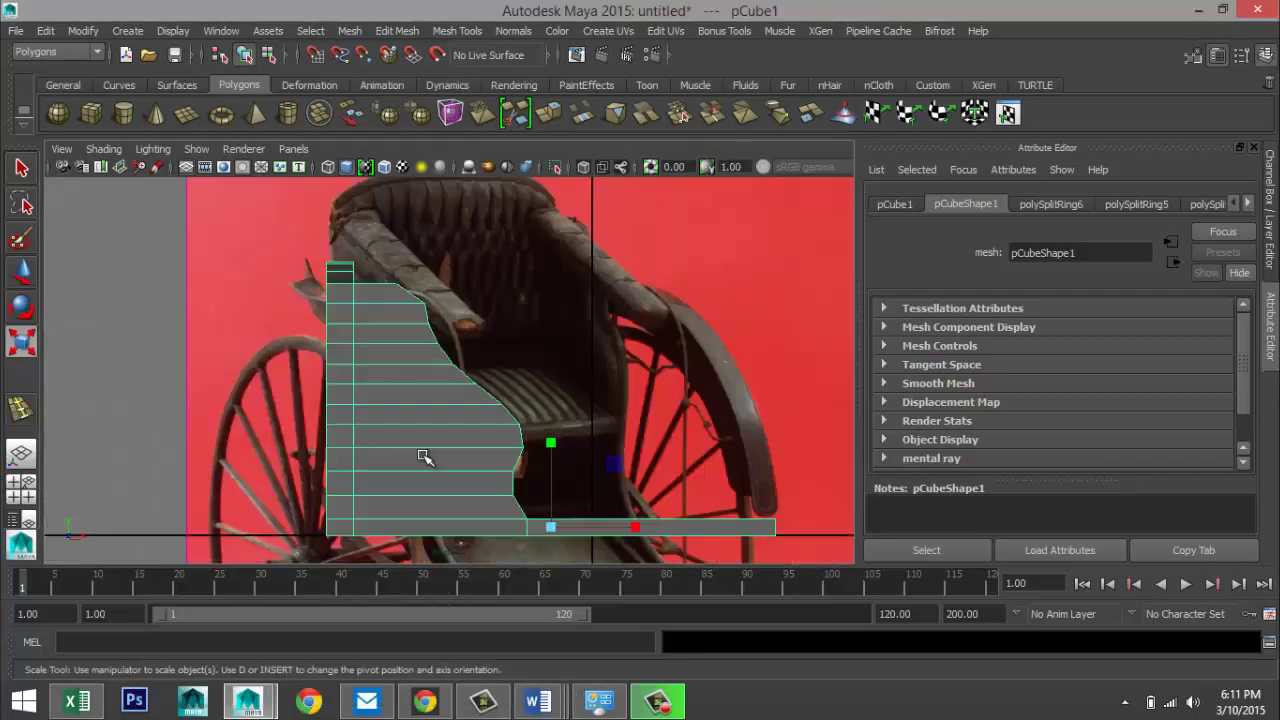
scroll(489, 385, up, 1)
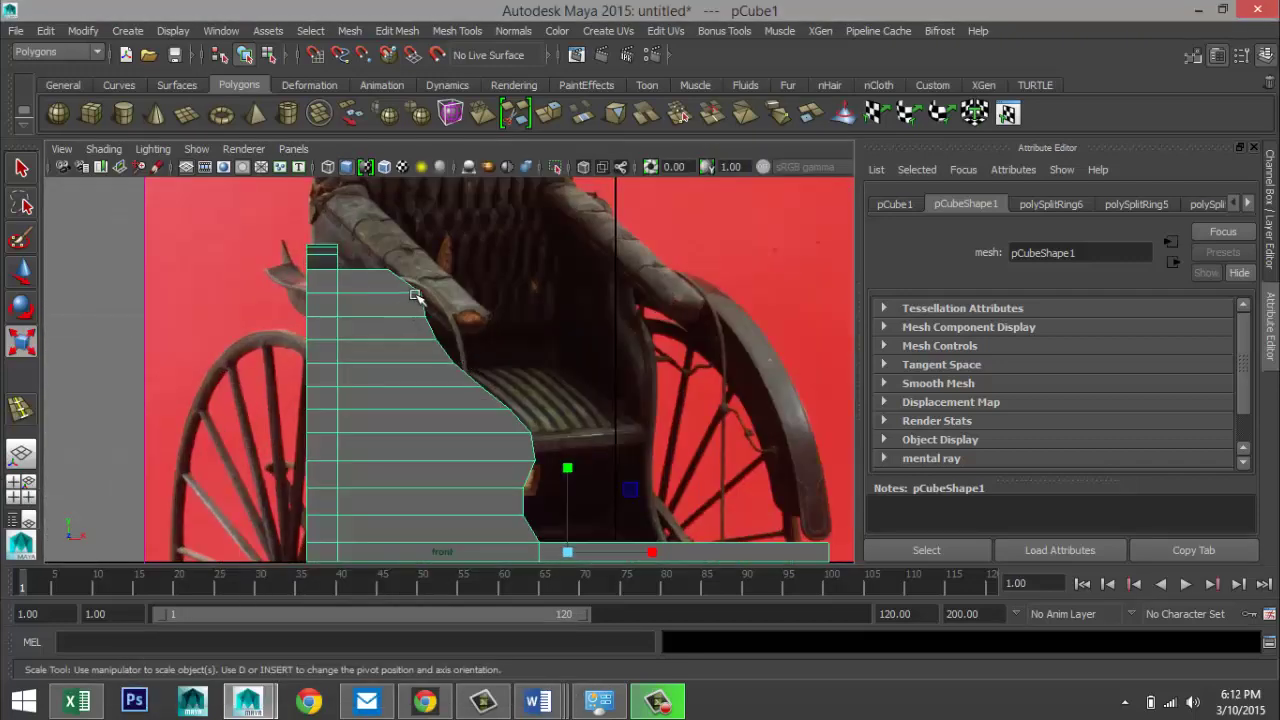
right_drag(415, 295, 375, 291)
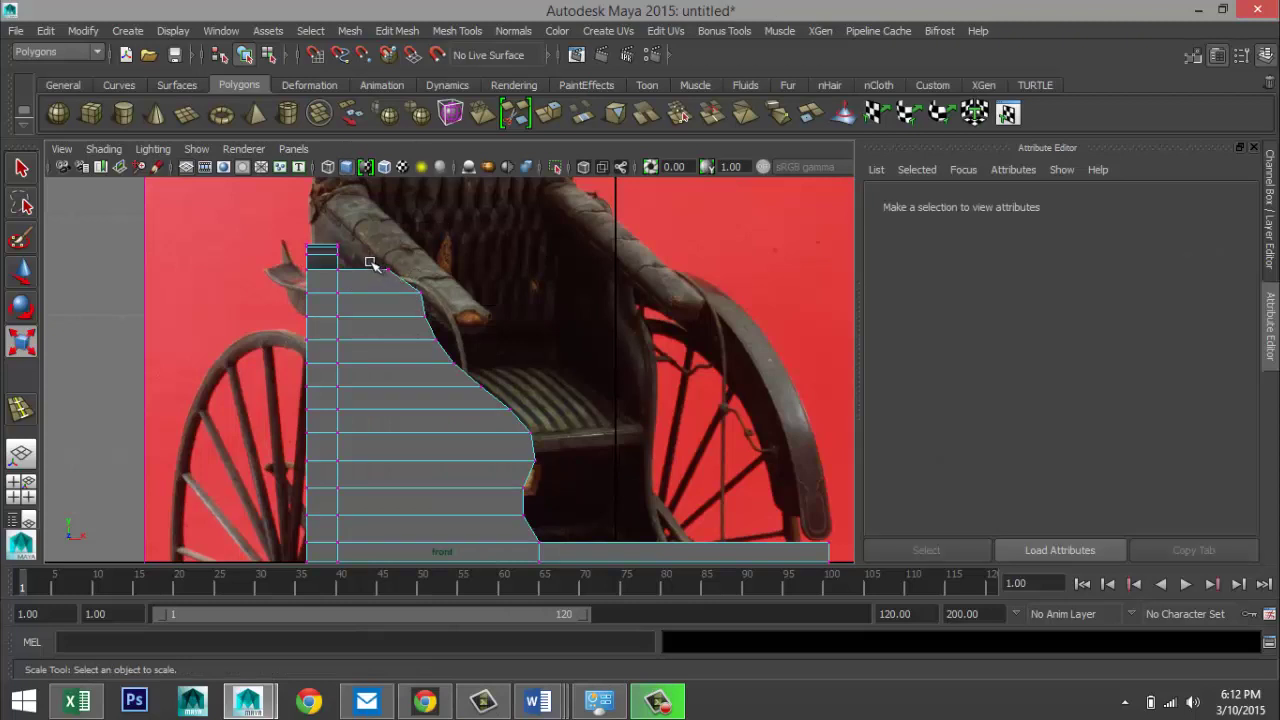
drag(392, 270, 395, 271)
key(w)
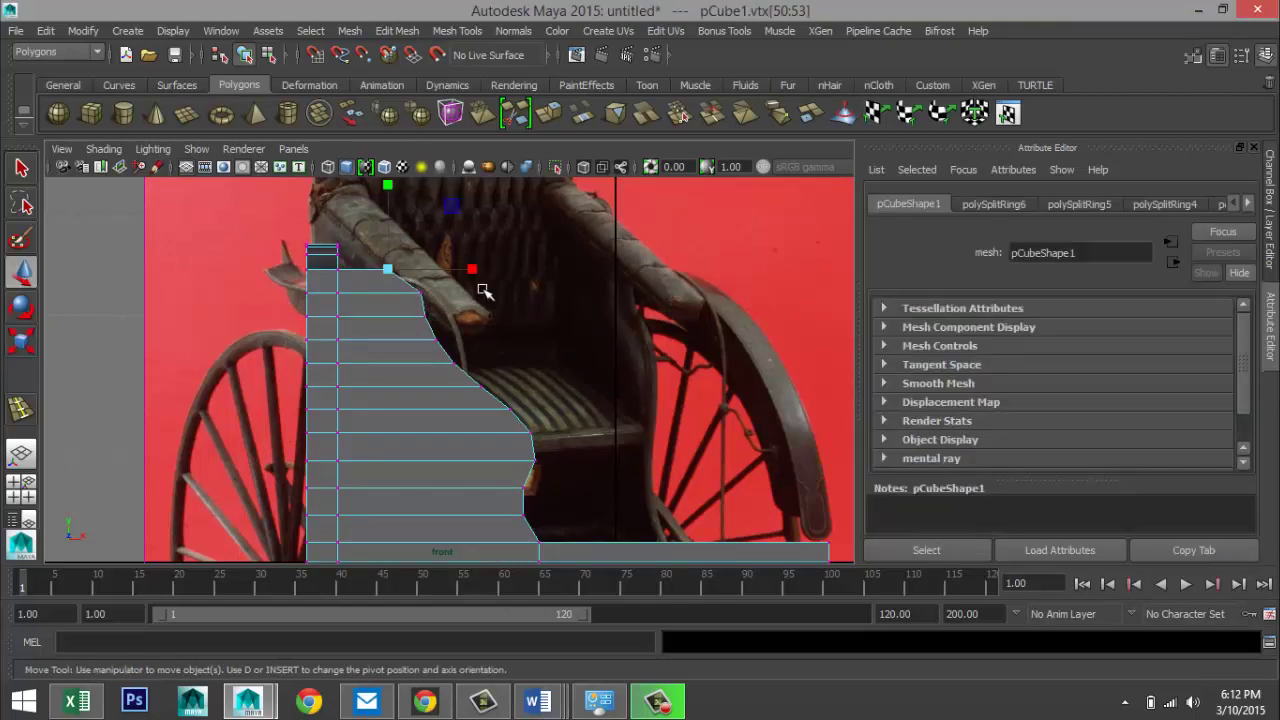
drag(486, 271, 524, 290)
drag(404, 284, 555, 297)
- Move the next three rows of front side-wall vertices forward to form an armrest bulge that meets the existing seat curve
drag(407, 305, 570, 318)
drag(431, 331, 561, 354)
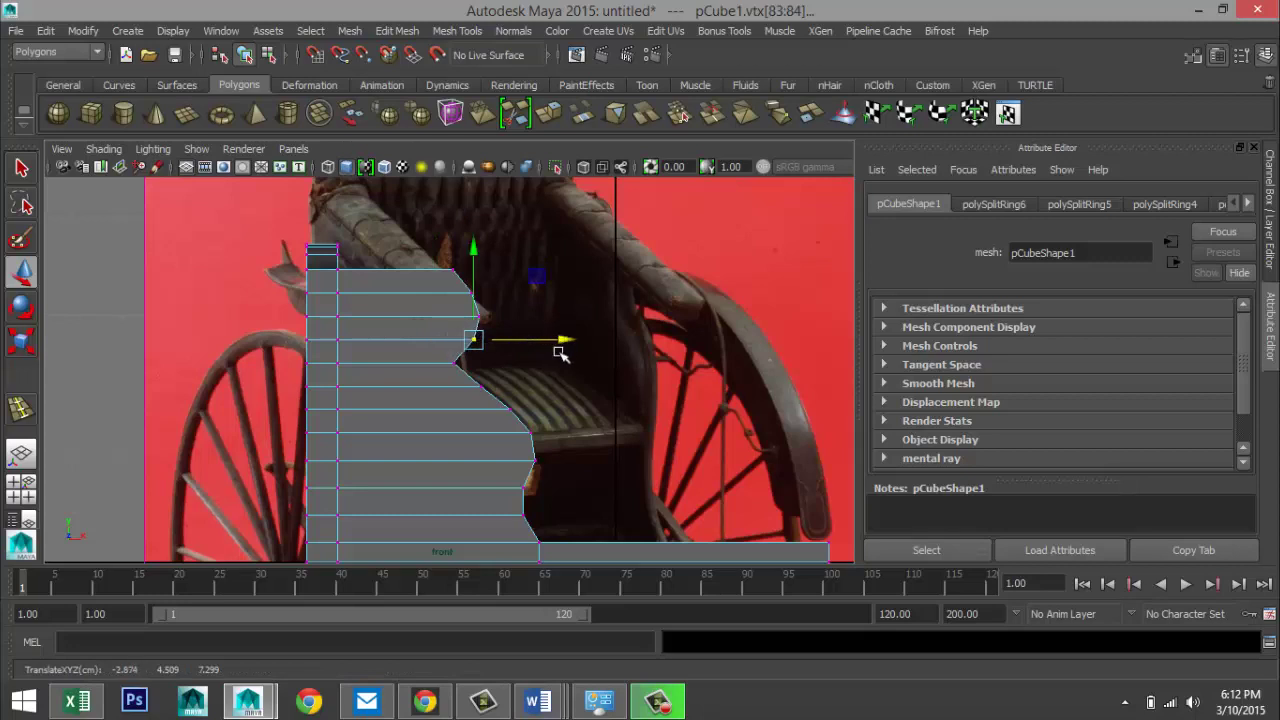
drag(436, 355, 461, 369)
drag(535, 365, 545, 366)
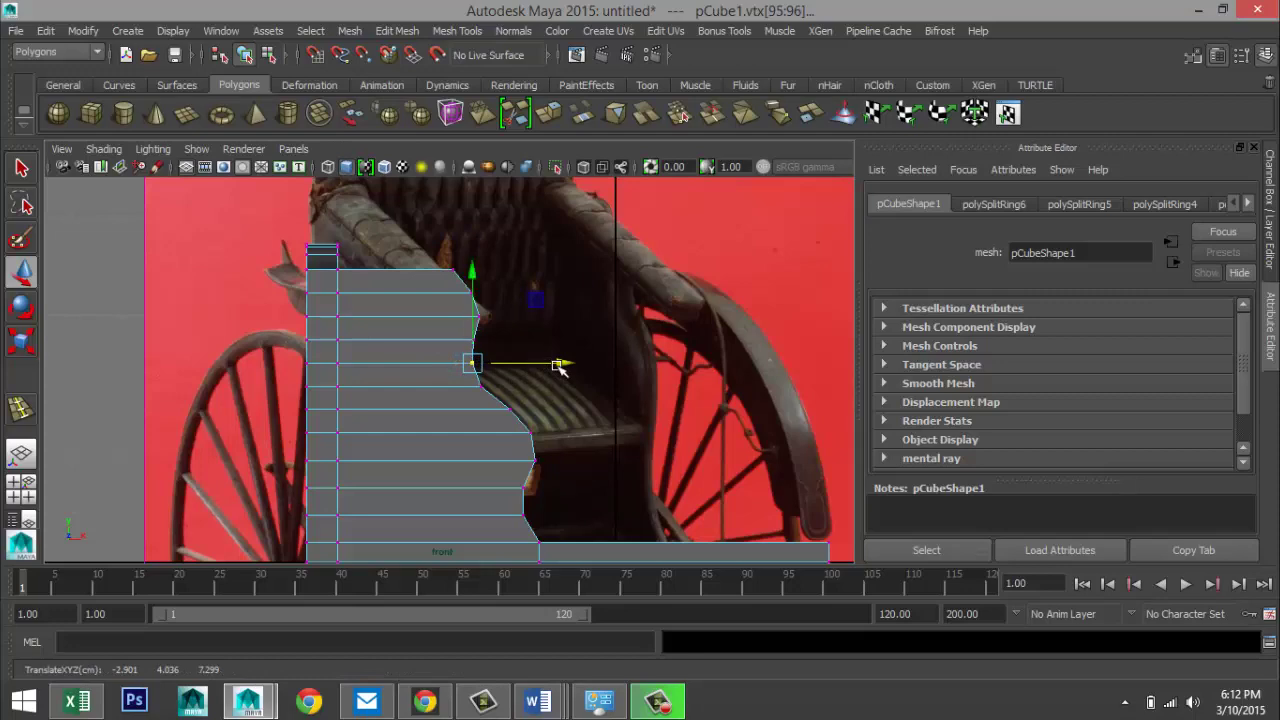
click(26, 489)
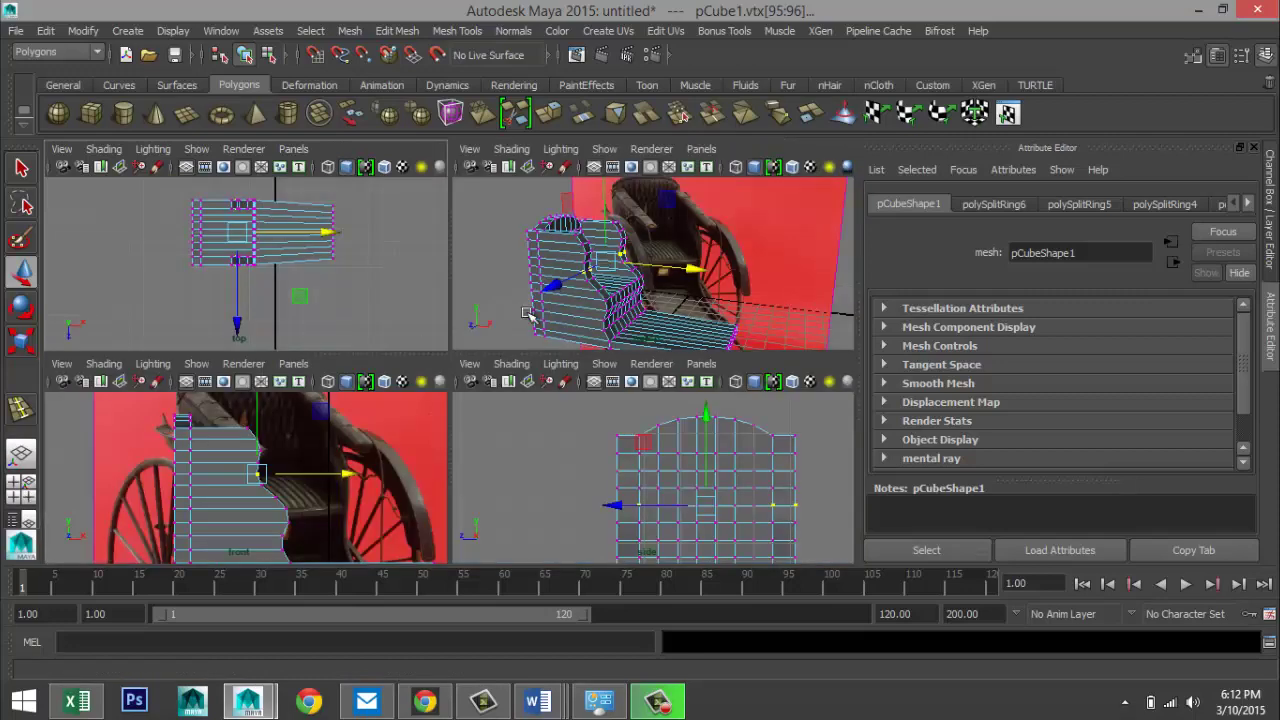
key(space)
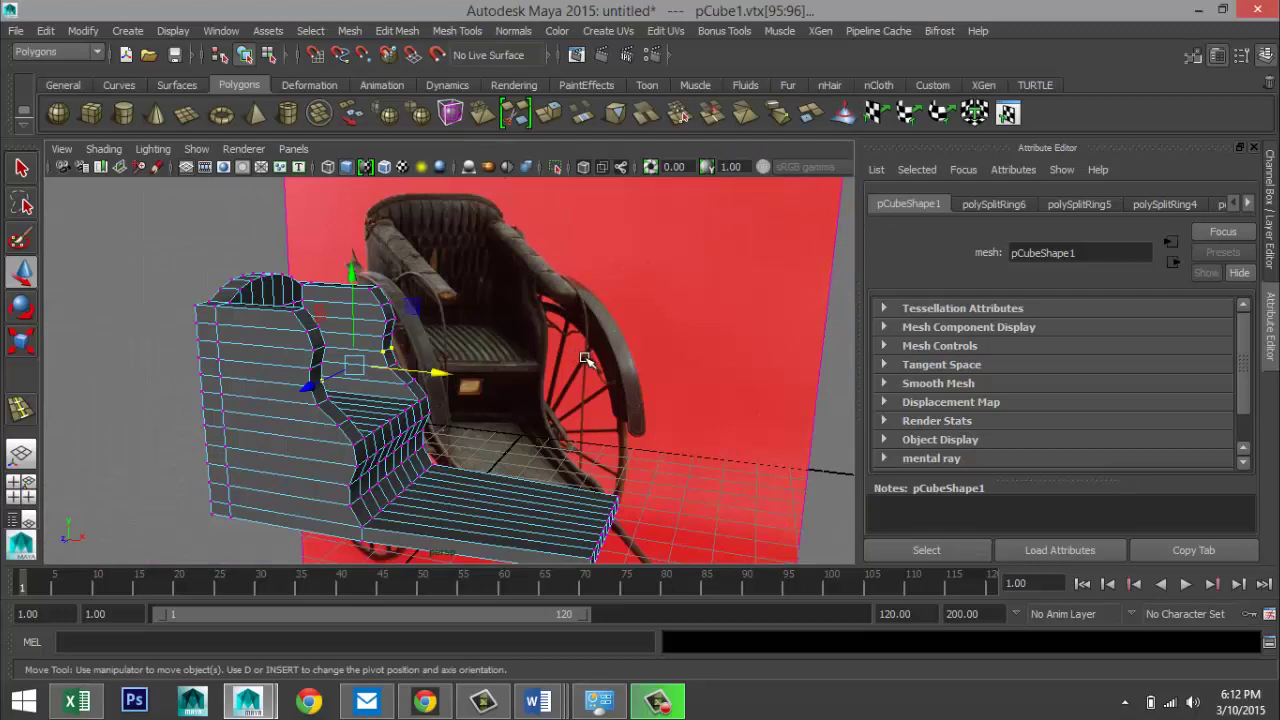
click(24, 489)
key(space)
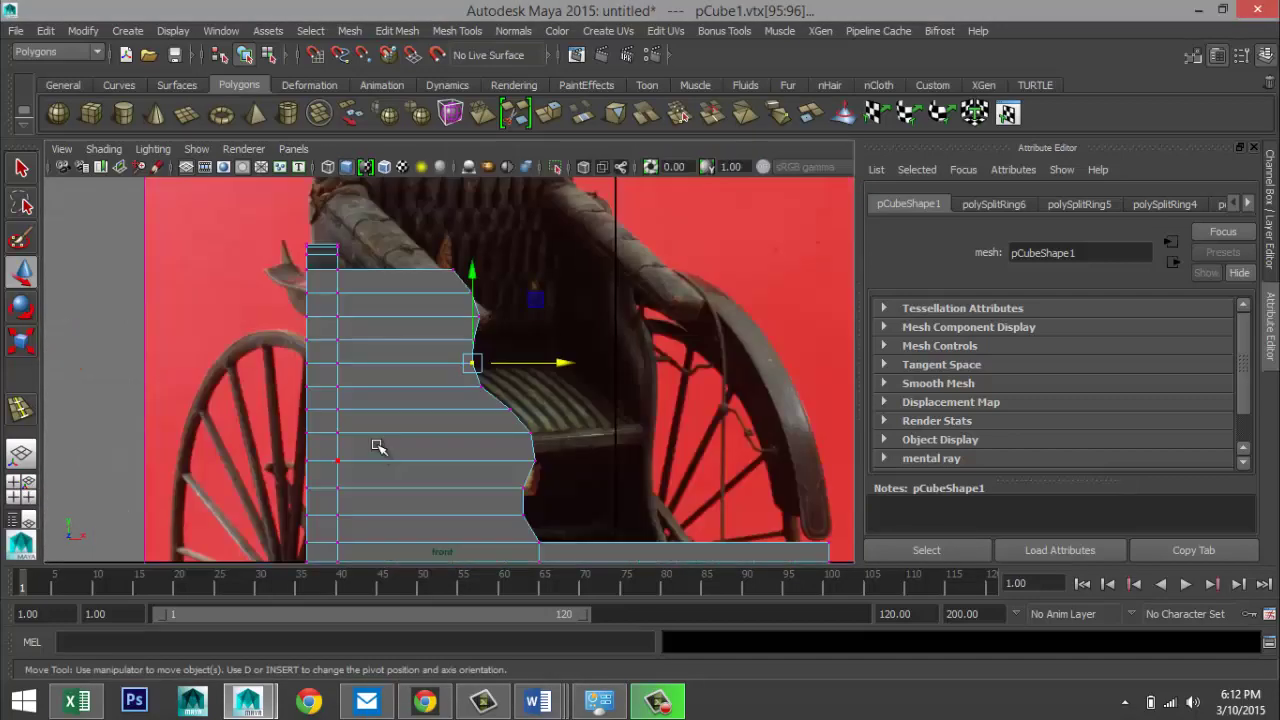
- Shift the upper rows of front-profile vertices back toward the backrest, and adjust the two rows above the footboard into a smooth curve down to it
drag(429, 252, 571, 490)
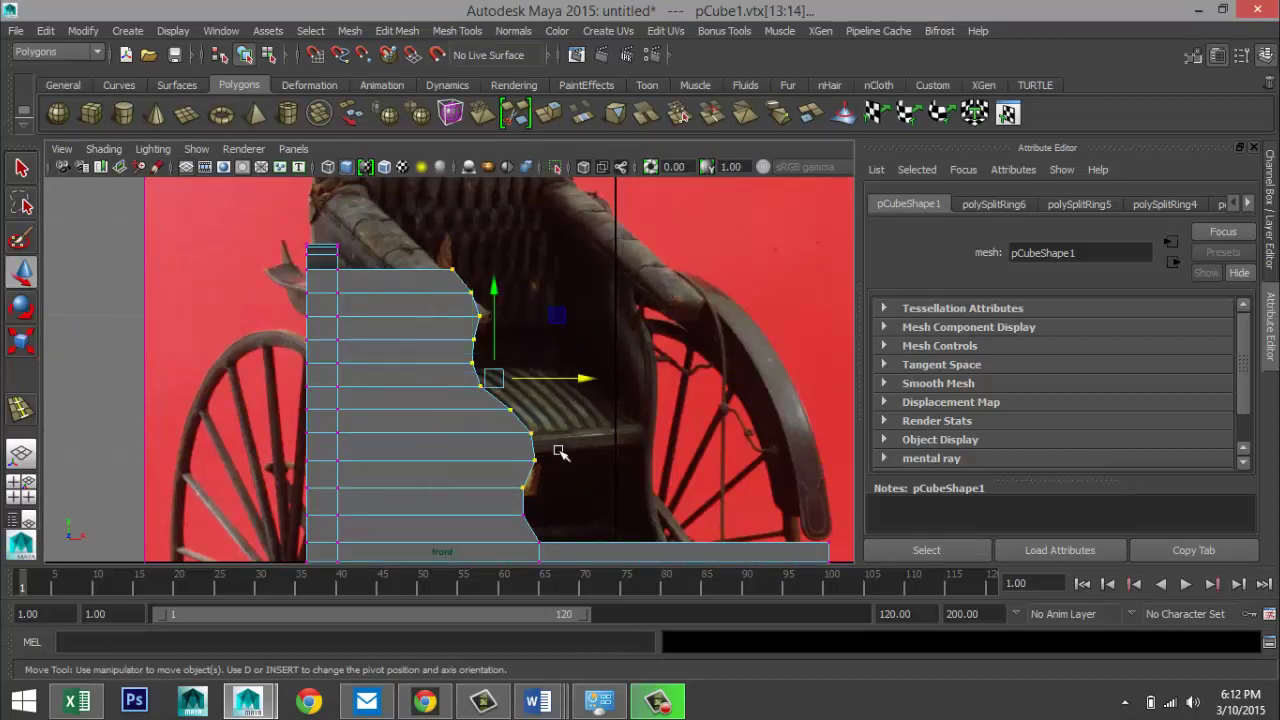
drag(572, 382, 517, 388)
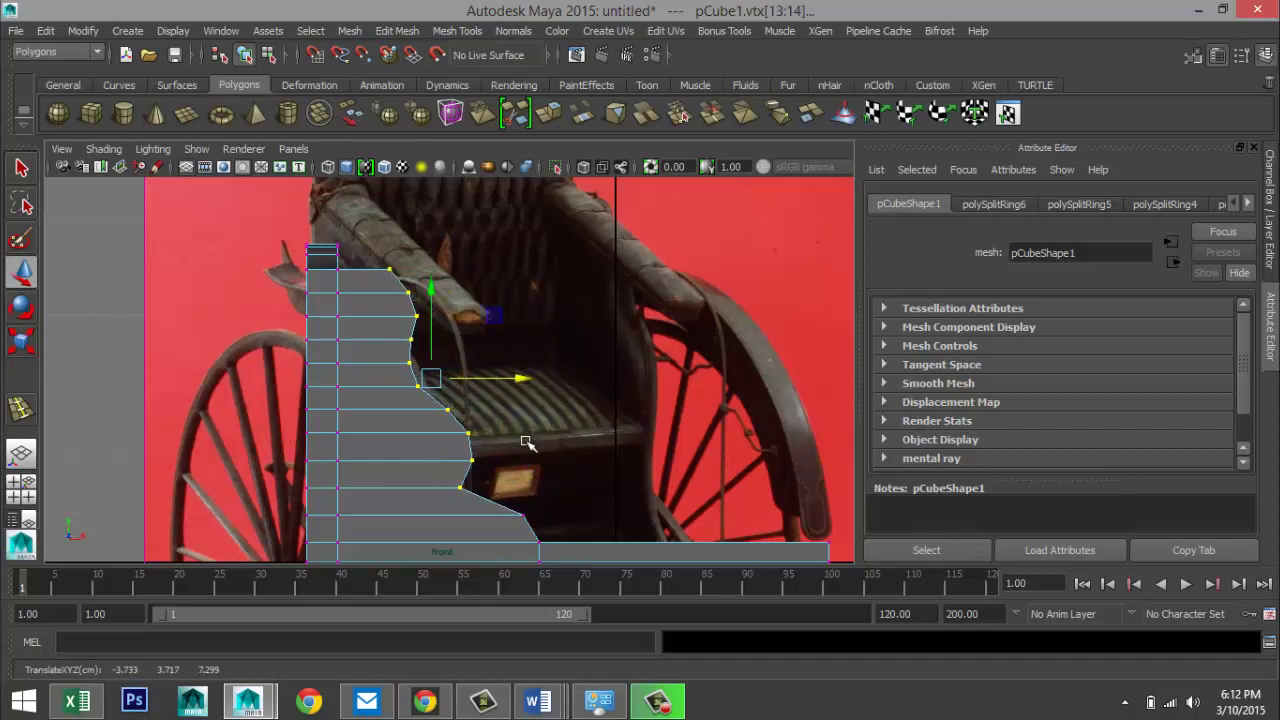
alt+middle_drag(527, 443, 481, 387)
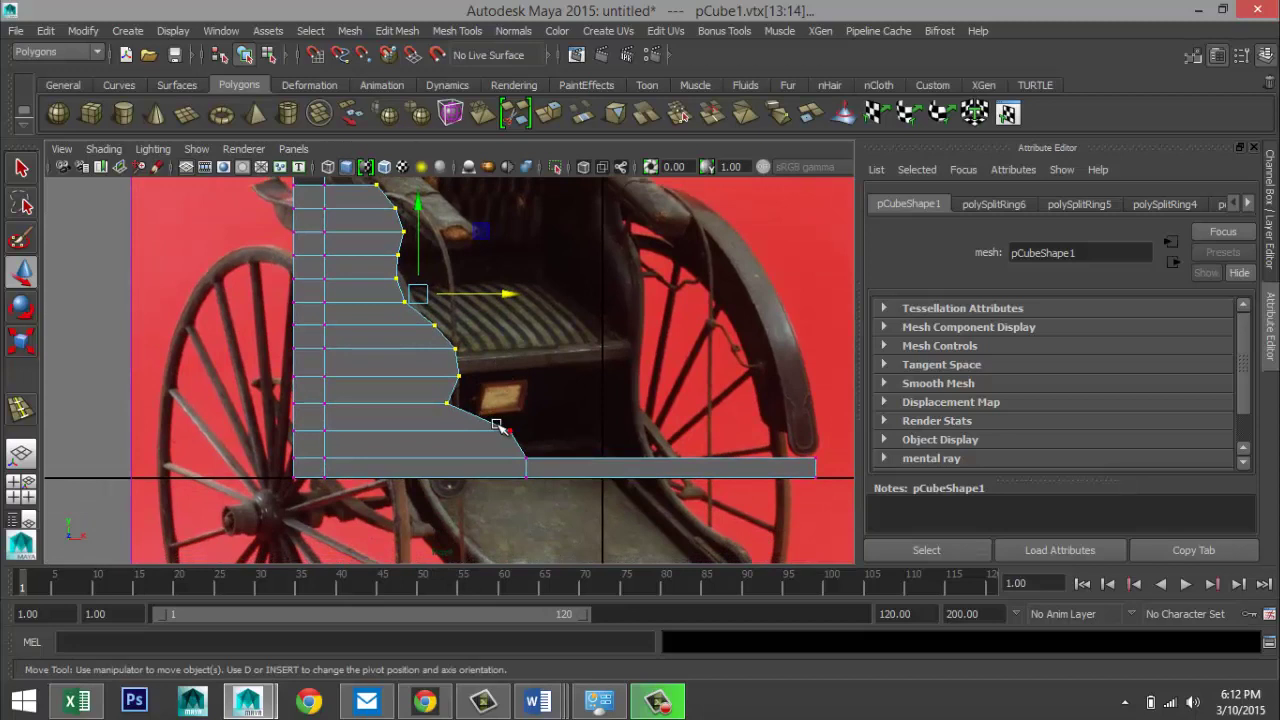
drag(496, 425, 553, 435)
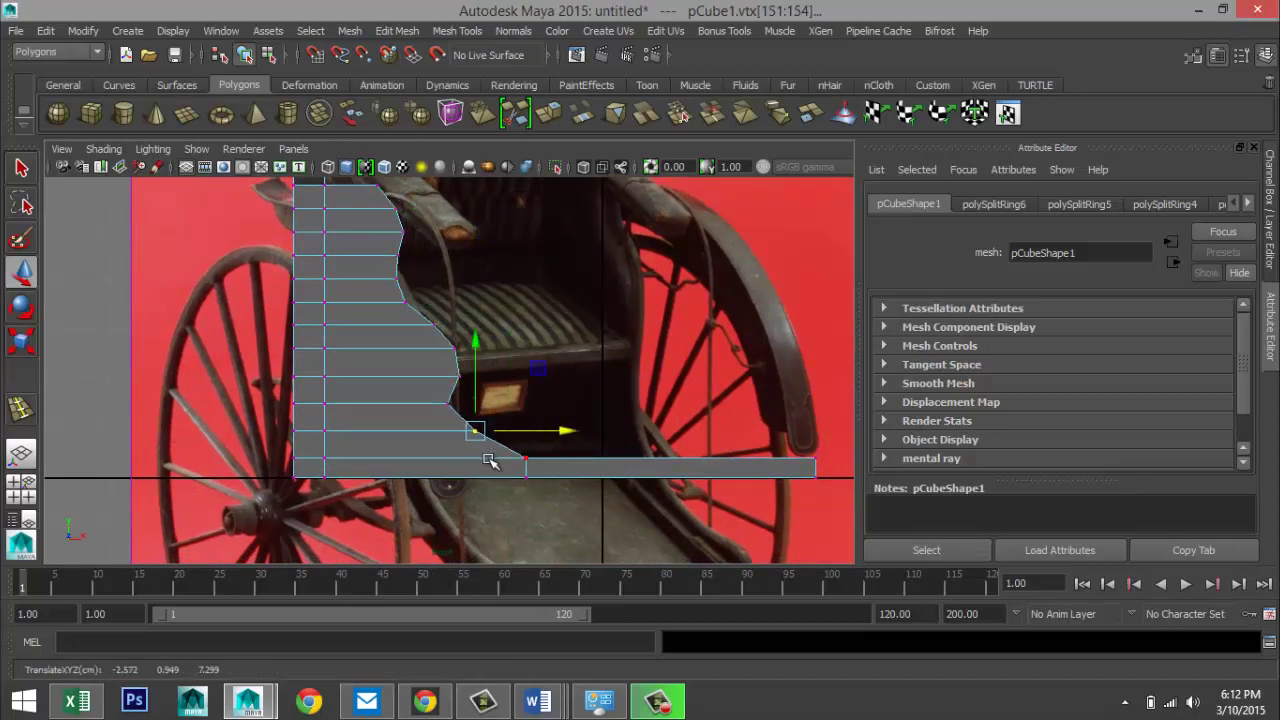
drag(440, 399, 523, 404)
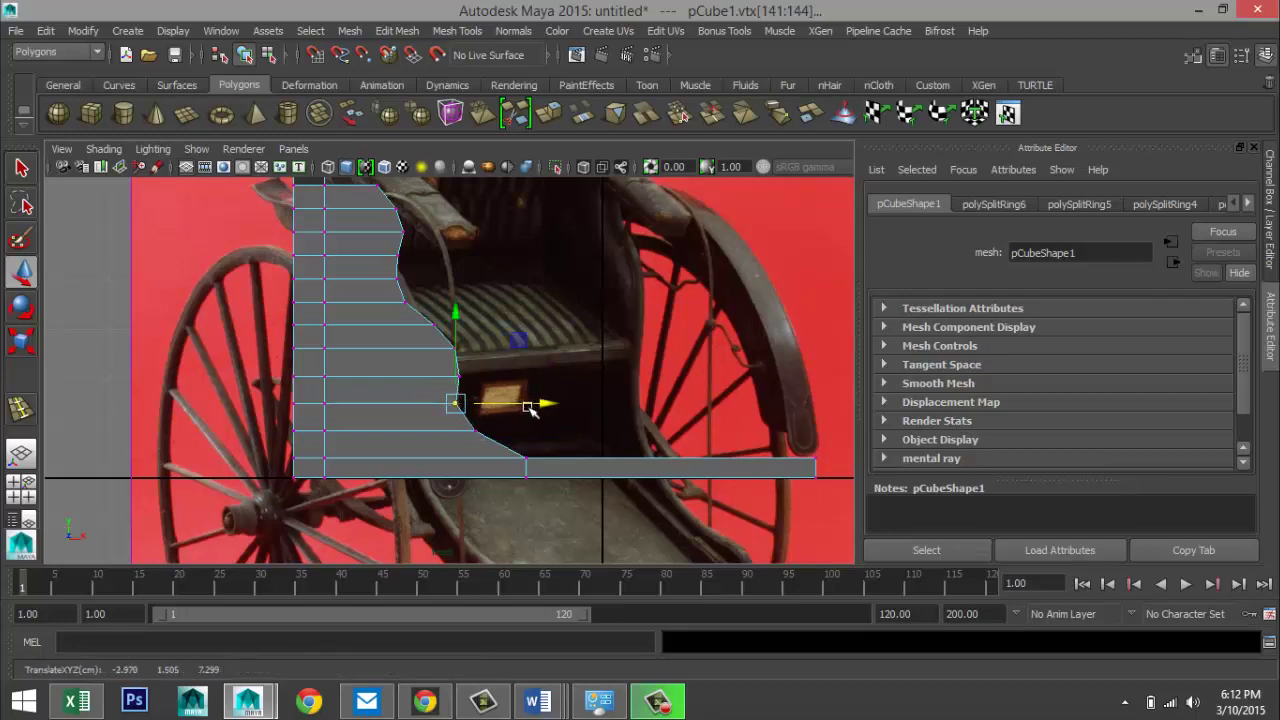
- In the perspective view, extrude the upper front face of both side walls and pull the extrusions forward along X to form straight armrests
click(22, 488)
key(space)
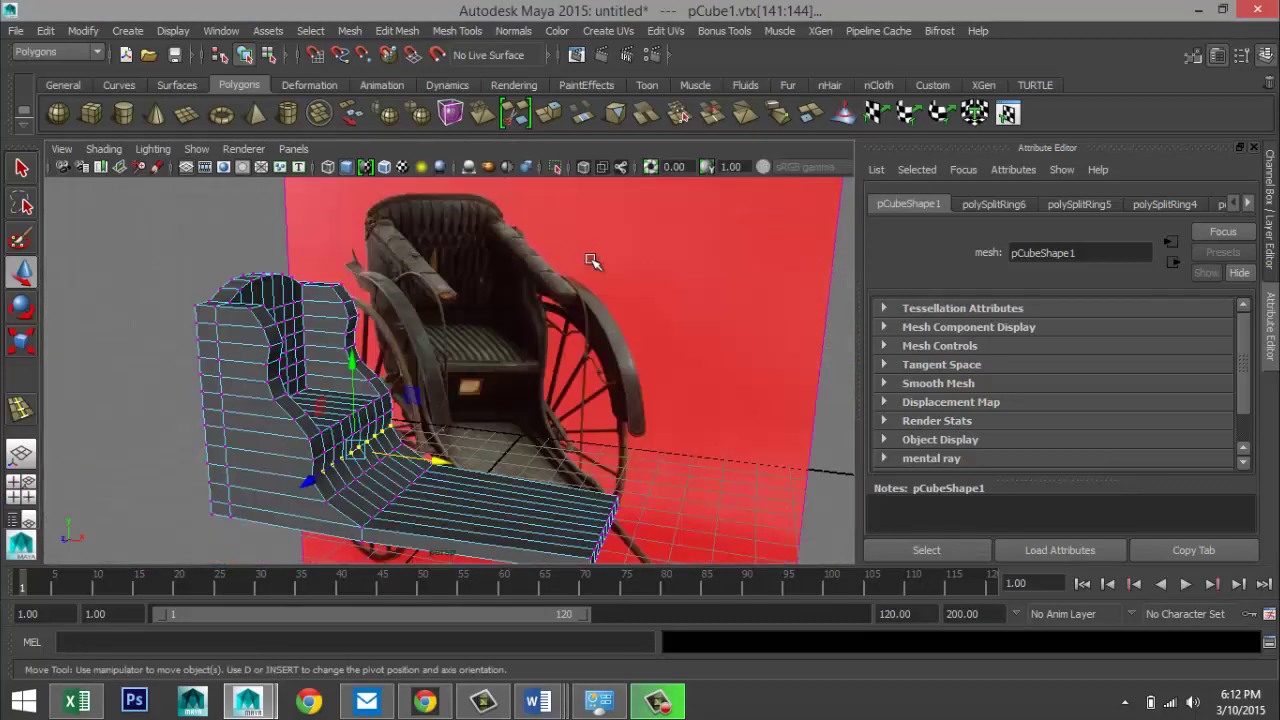
alt+drag(562, 344, 525, 402)
scroll(525, 402, up, 4)
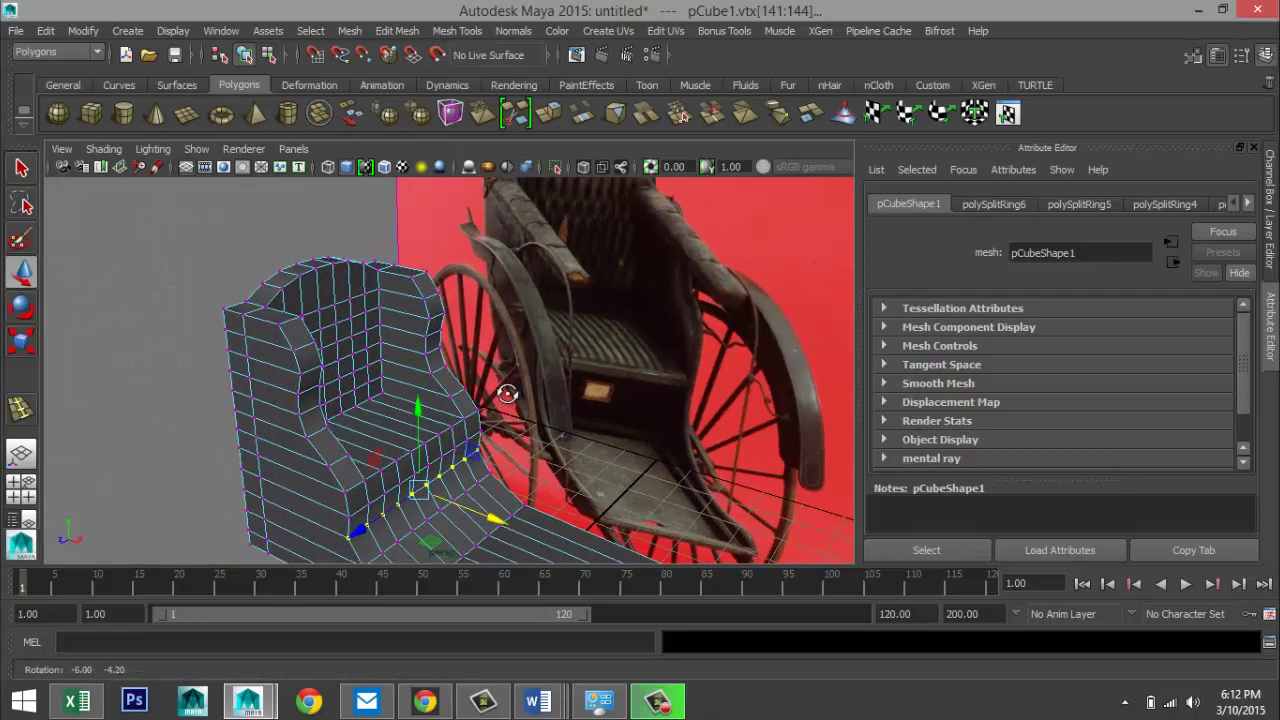
right_drag(307, 362, 386, 251)
click(307, 362)
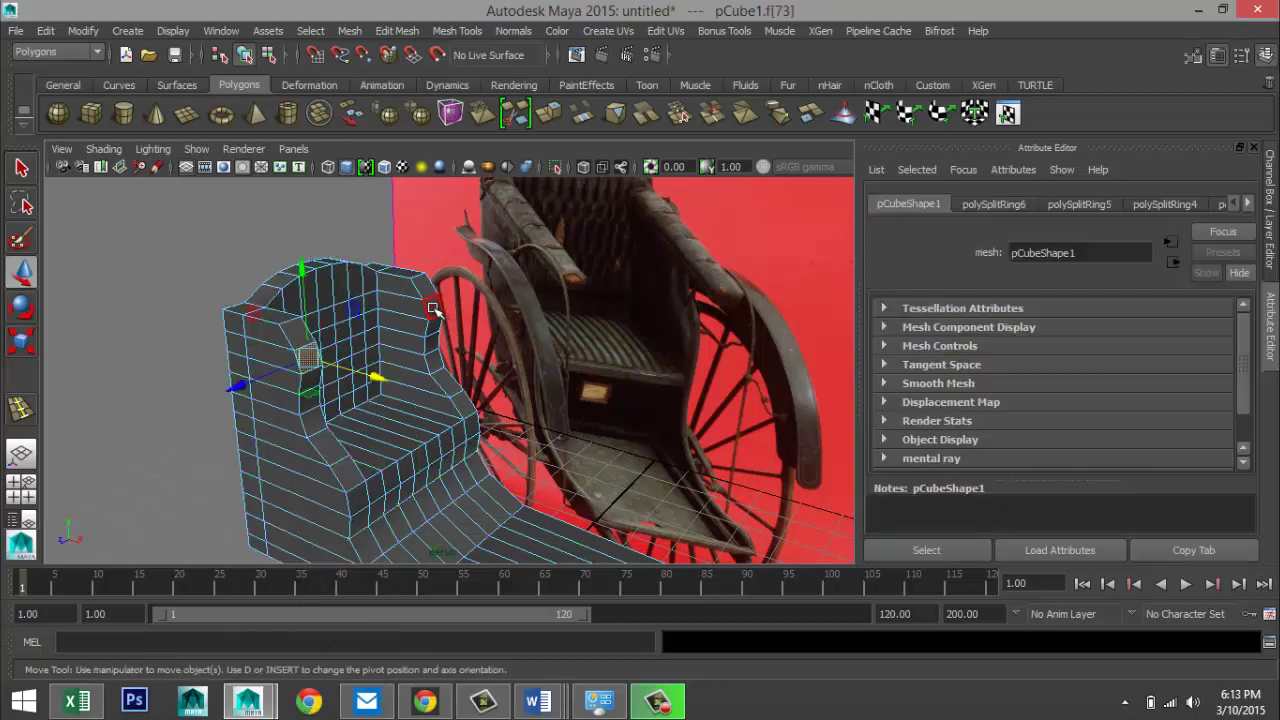
click(432, 308)
click(392, 31)
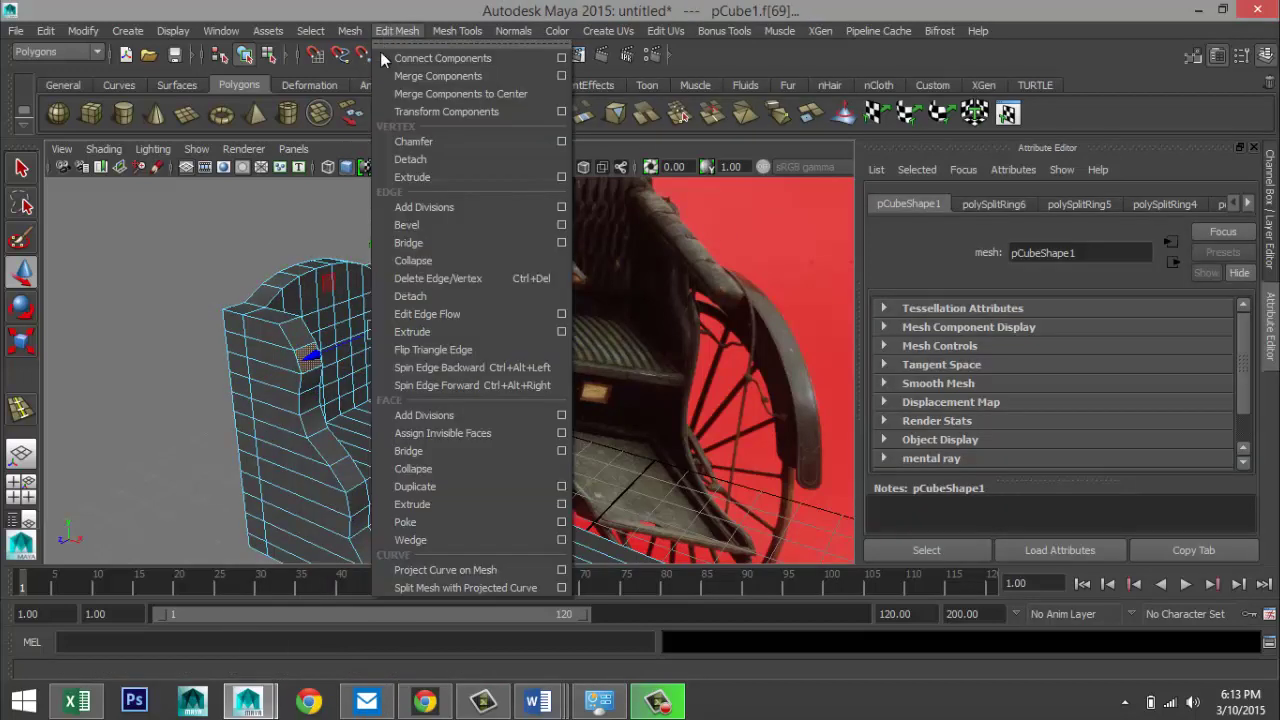
click(425, 503)
key(w)
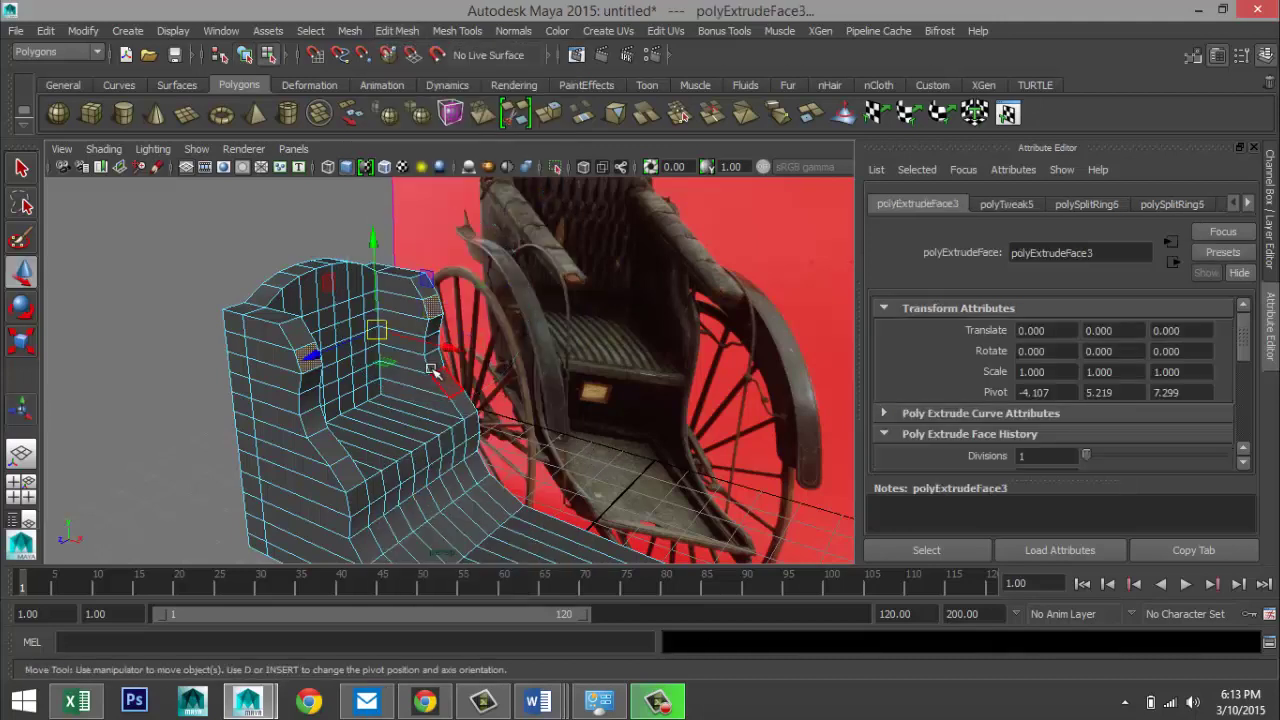
drag(452, 348, 620, 432)
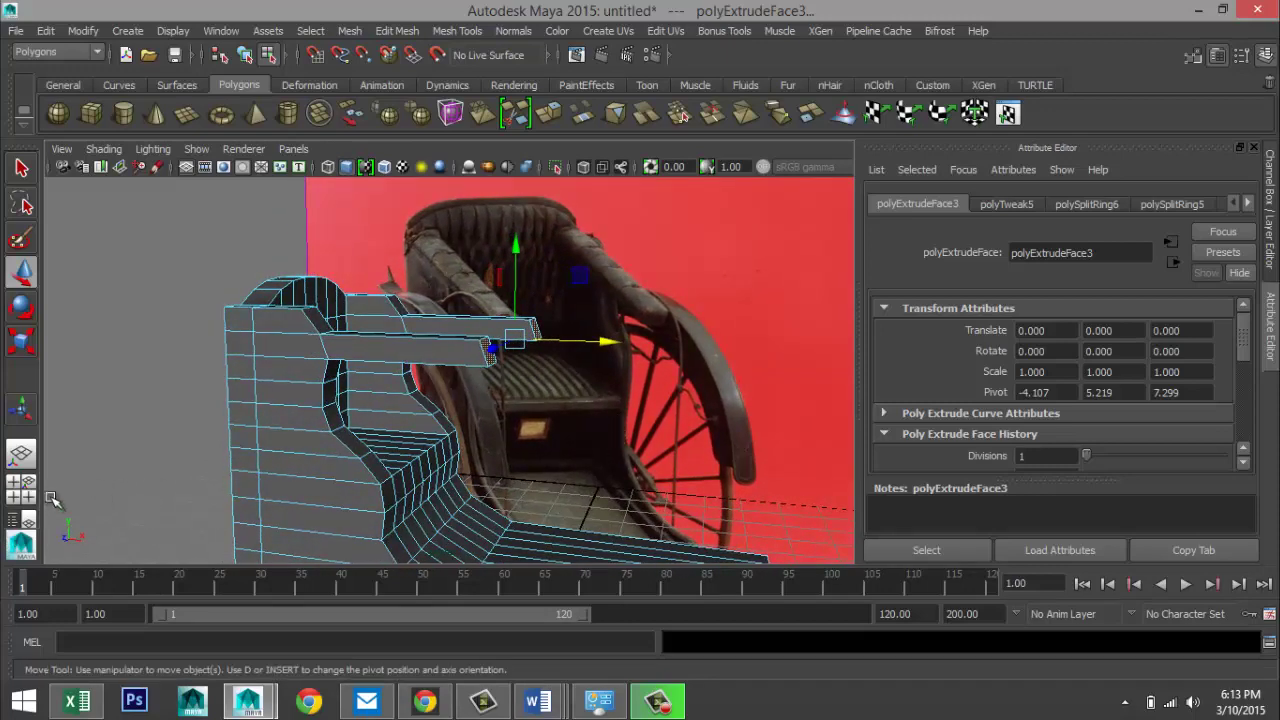
- In the front view, rotate the armrests' slanted end faces until they stand upright
click(21, 490)
key(space)
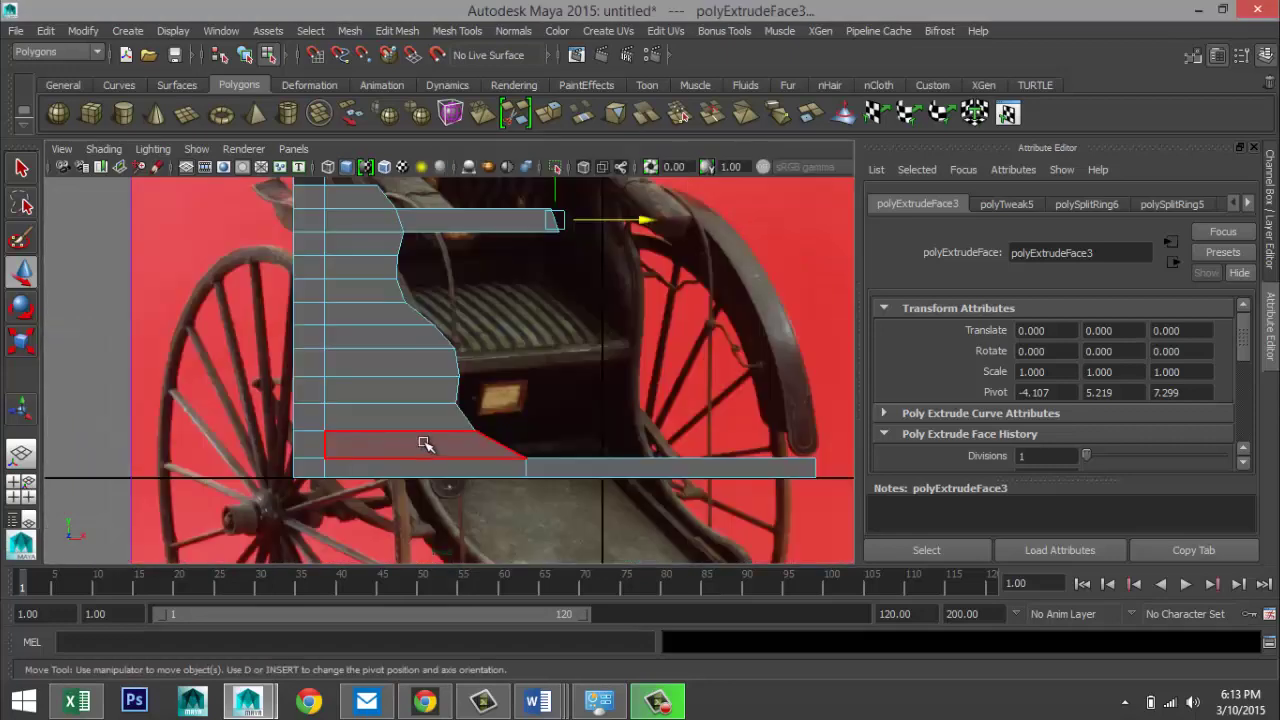
key(e)
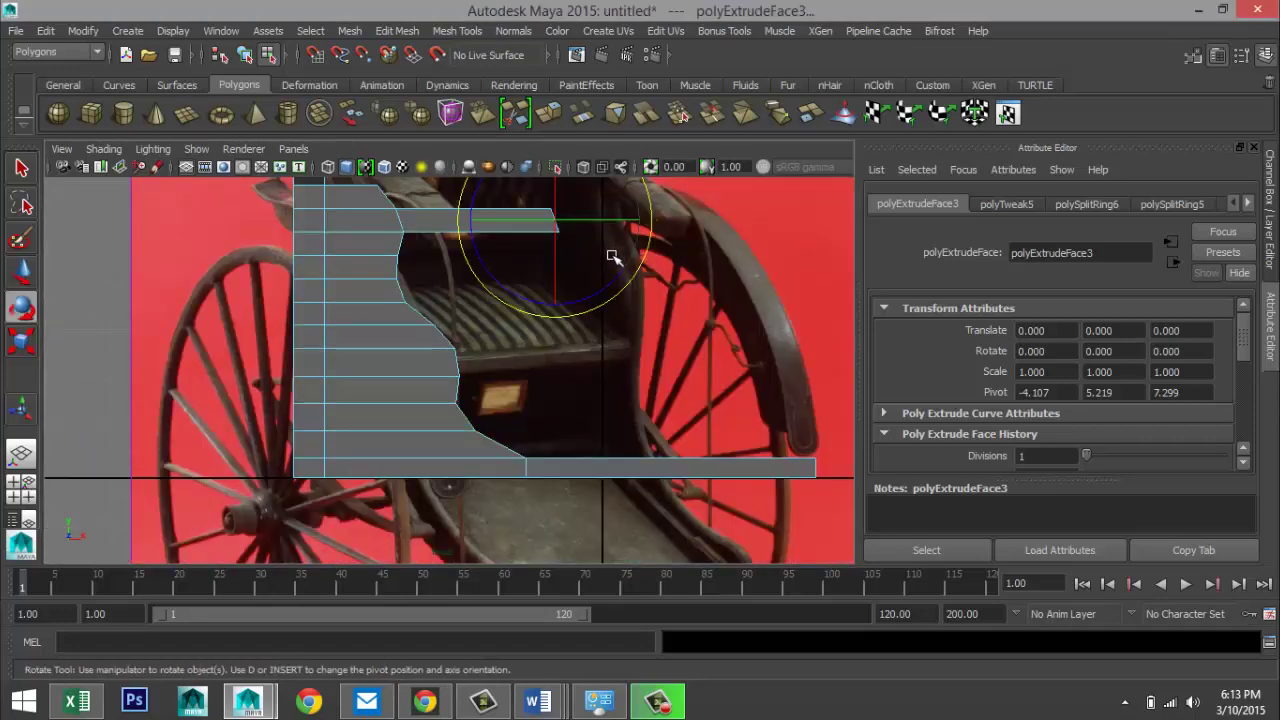
scroll(613, 257, down, 3)
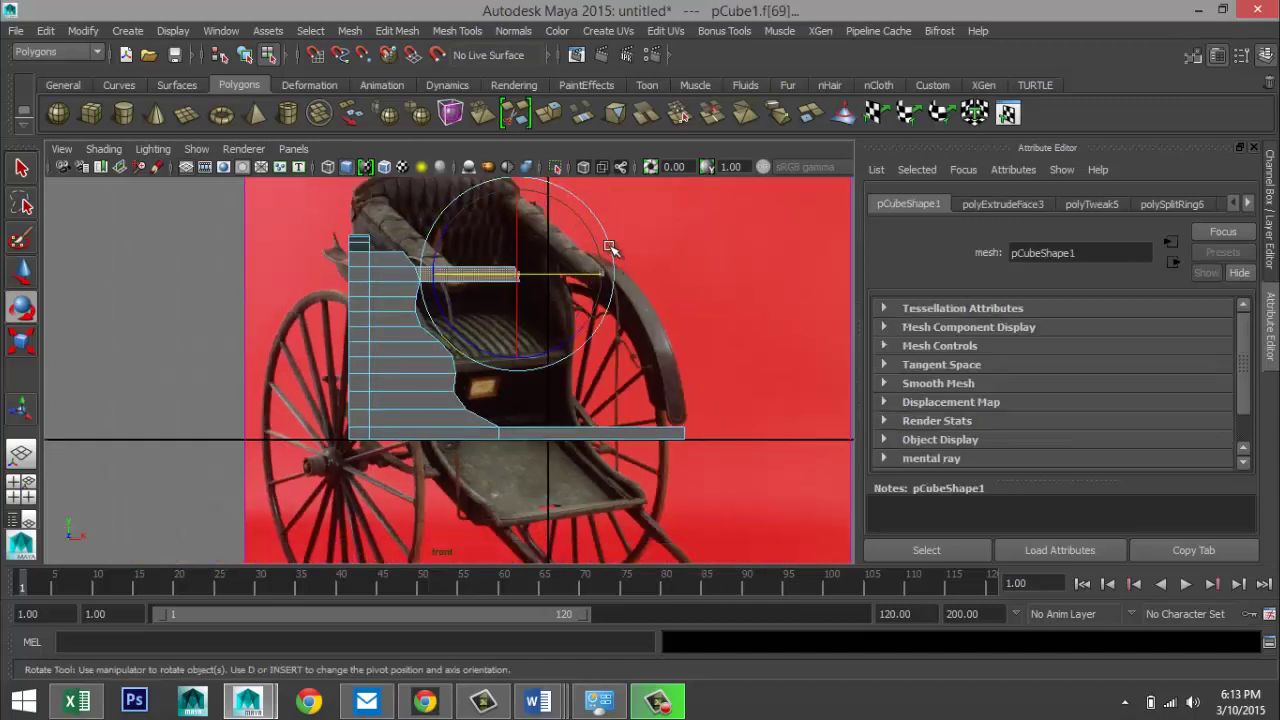
drag(603, 232, 606, 235)
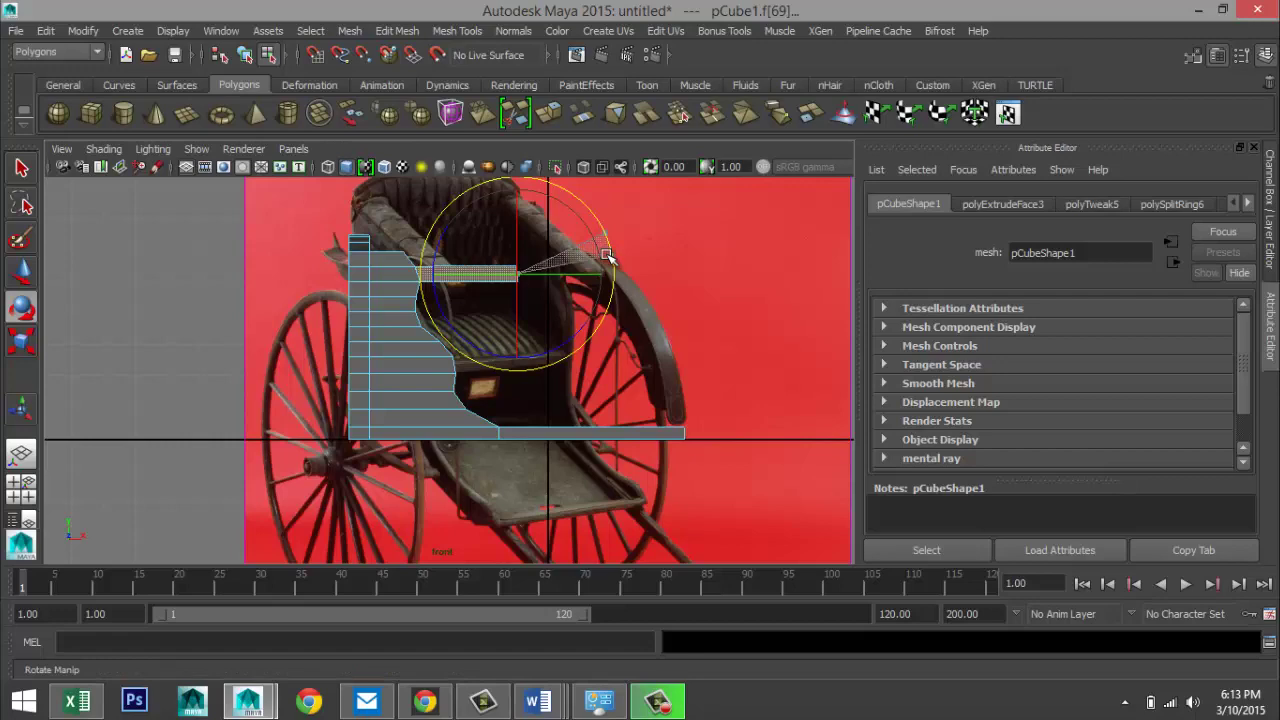
drag(606, 257, 601, 268)
scroll(613, 330, down, 2)
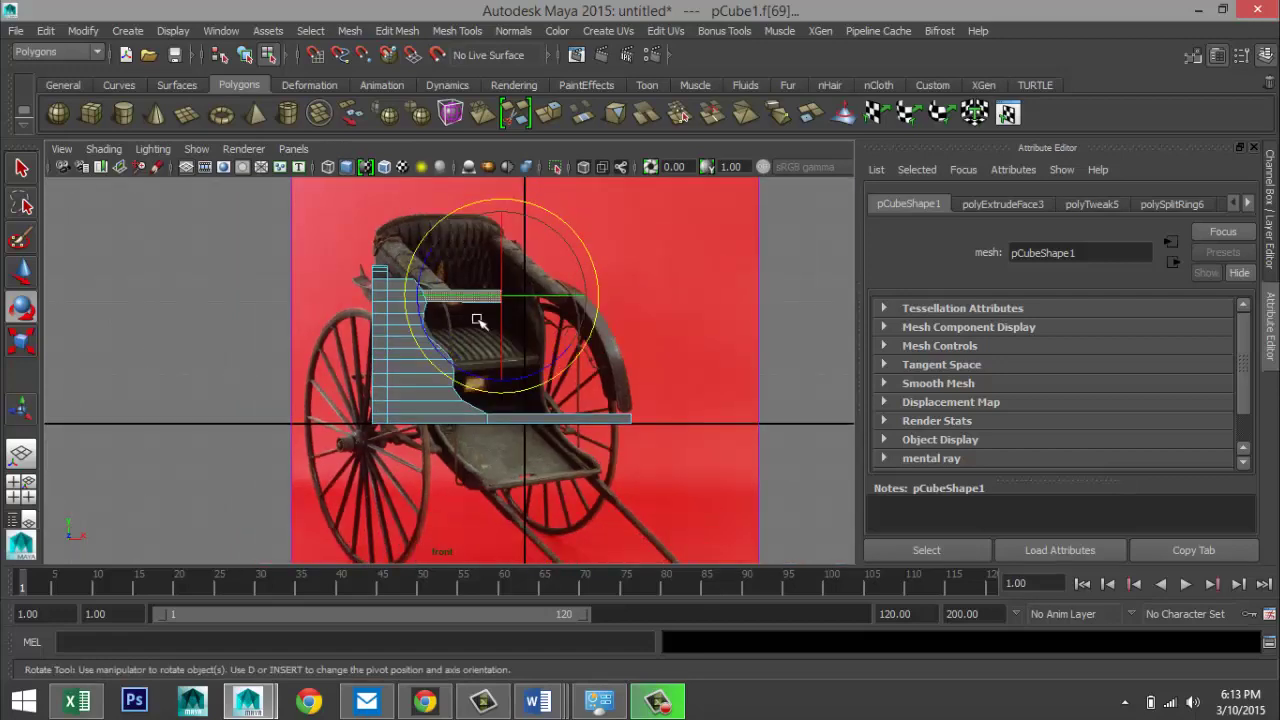
- Examine the armrests in the perspective view, preview the whole body in smooth display, and return it to unsmoothed display
click(22, 488)
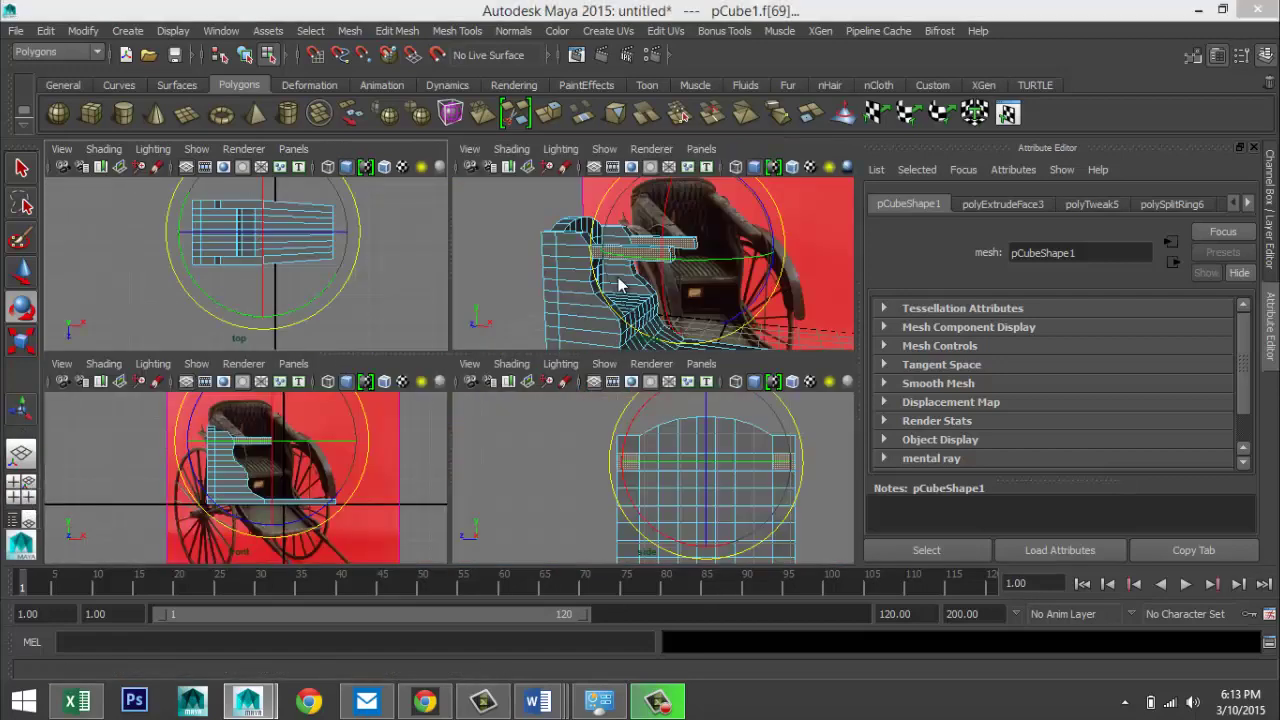
key(space)
scroll(590, 292, up, 6)
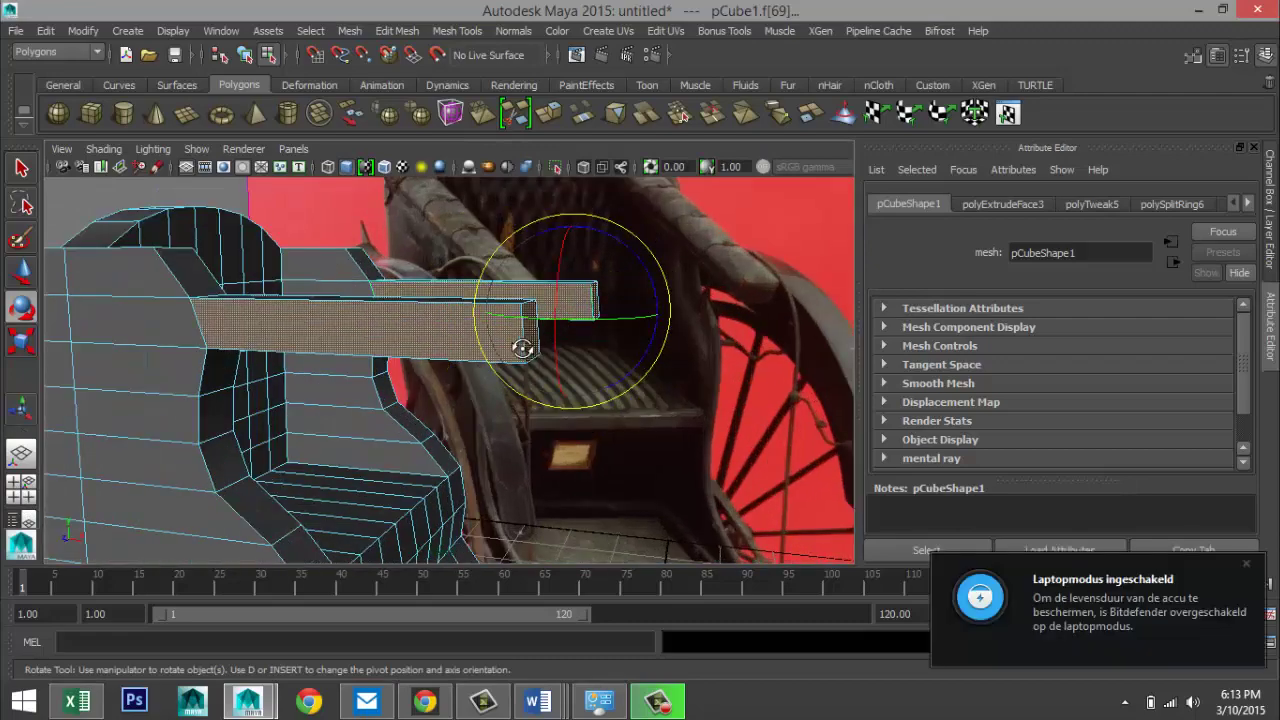
alt+drag(522, 348, 275, 318)
right_click(273, 316)
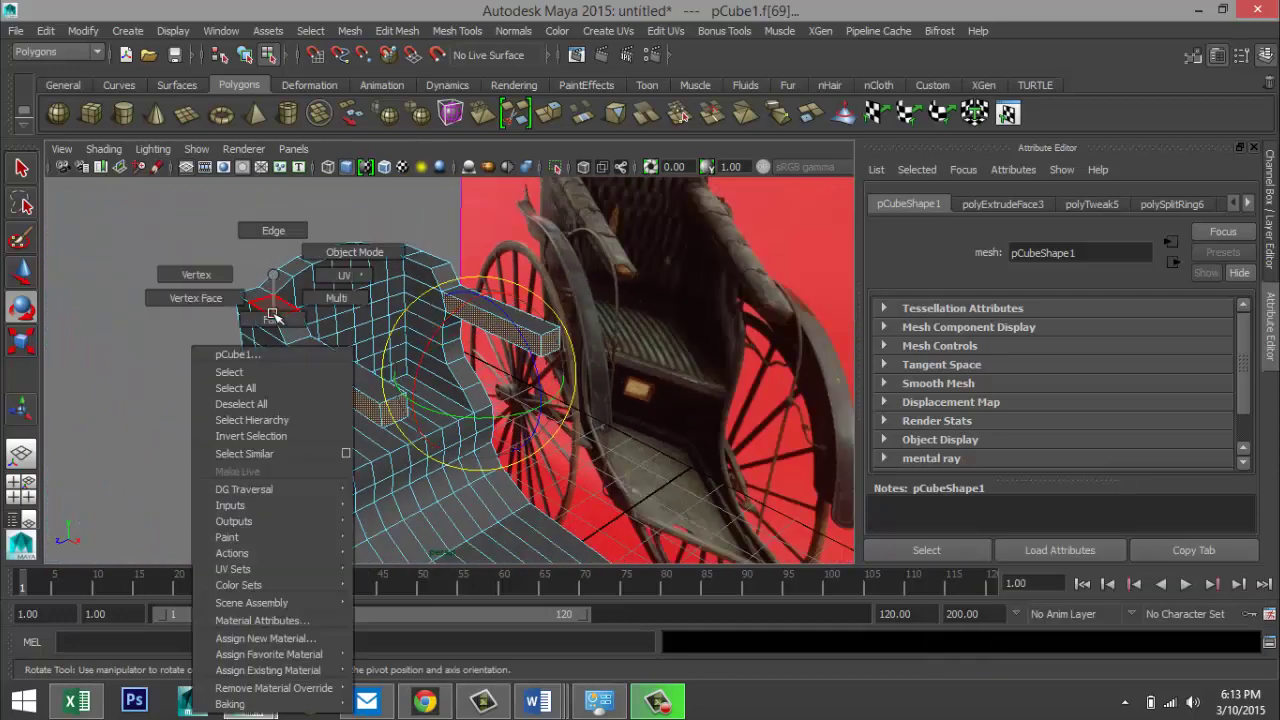
click(358, 255)
click(445, 357)
key(3)
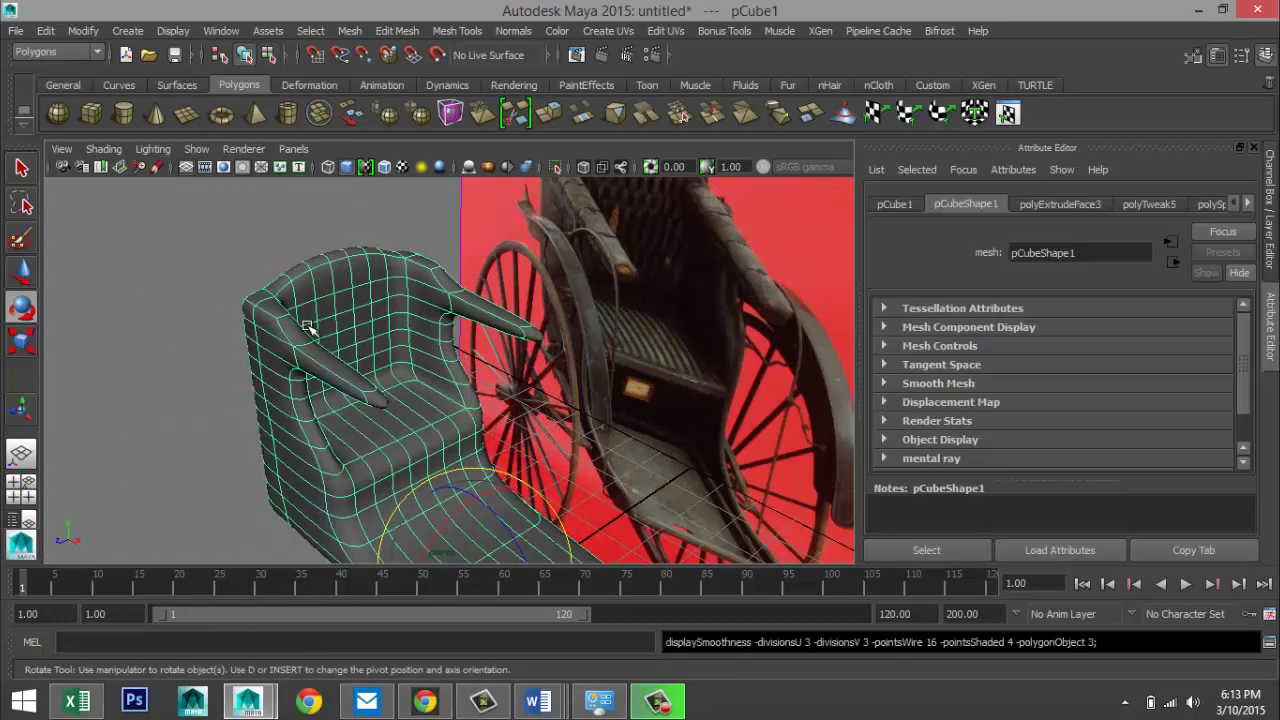
key(1)
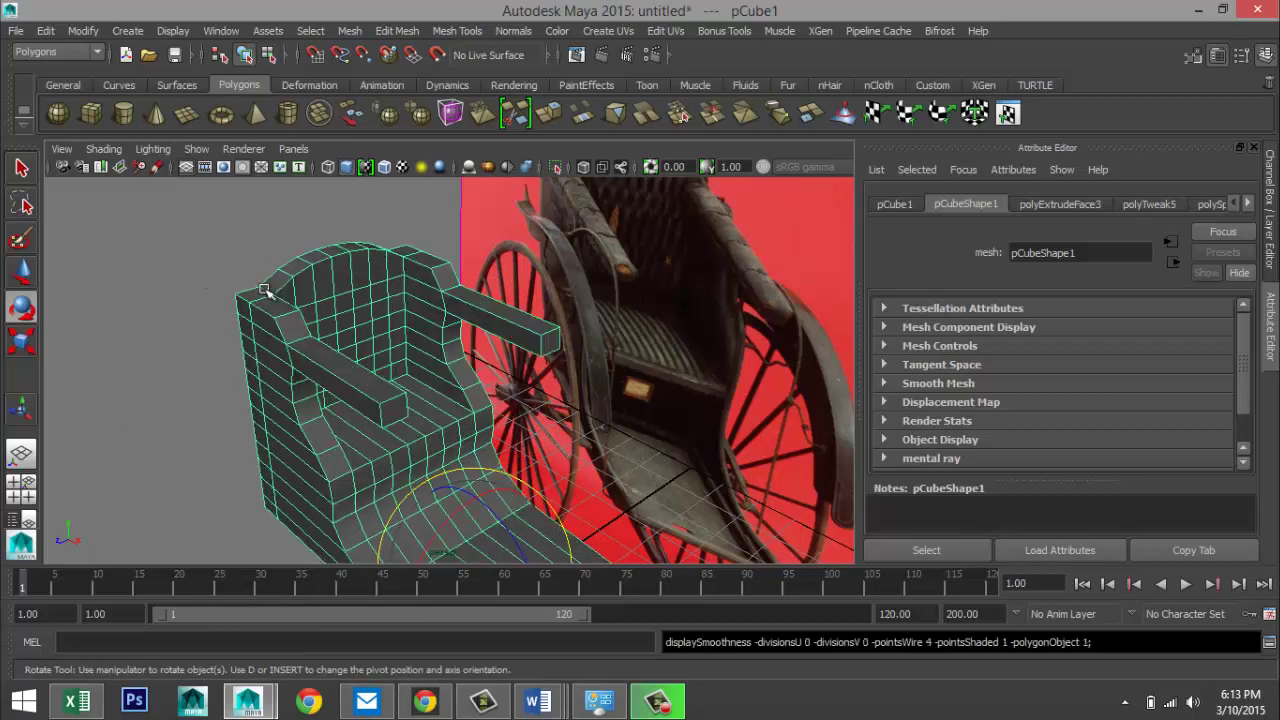
- Extrude the three rows of faces between seat front and footboard, excluding the outer side columns, and push them back into the body as a recess
scroll(350, 317, down, 3)
mouse_move(352, 318)
alt+mouse_down()
mouse_move(357, 331)
mouse_move(374, 280)
mouse_move(433, 300)
mouse_move(431, 283)
mouse_move(409, 284)
mouse_move(364, 307)
mouse_move(374, 222)
mouse_move(381, 282)
mouse_move(350, 295)
alt+mouse_up()
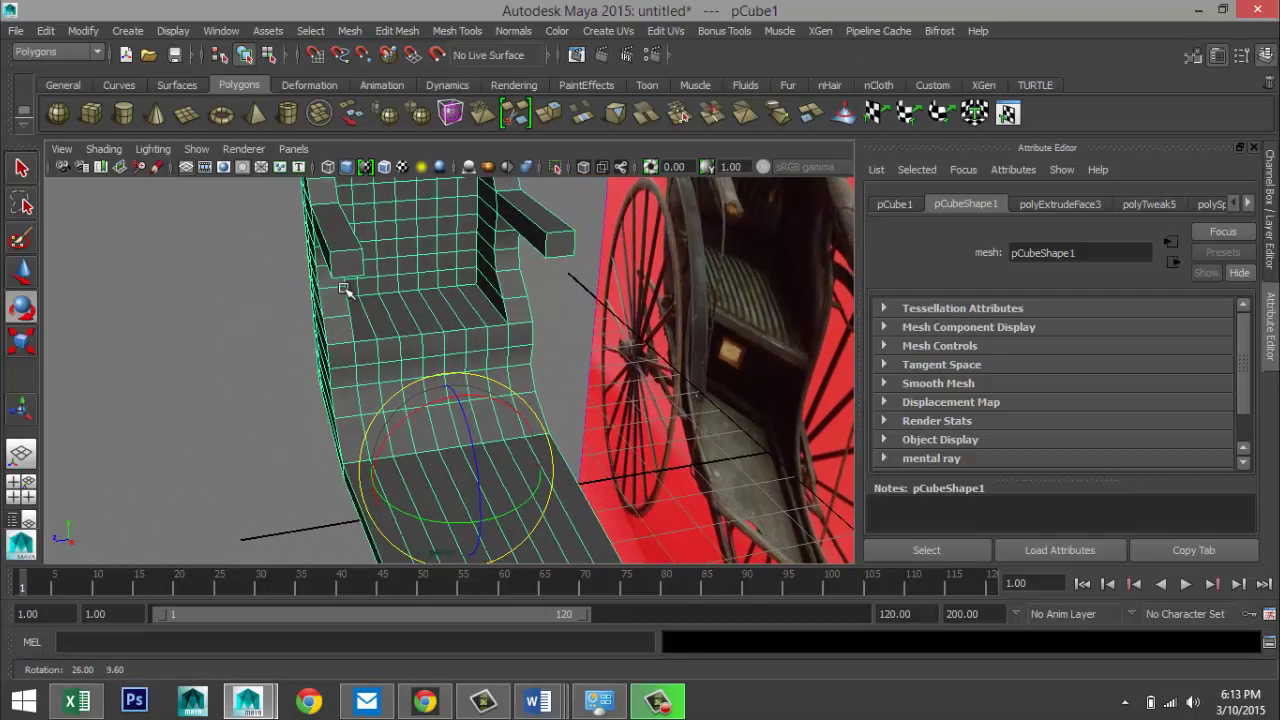
right_drag(368, 380, 366, 322)
click(367, 378)
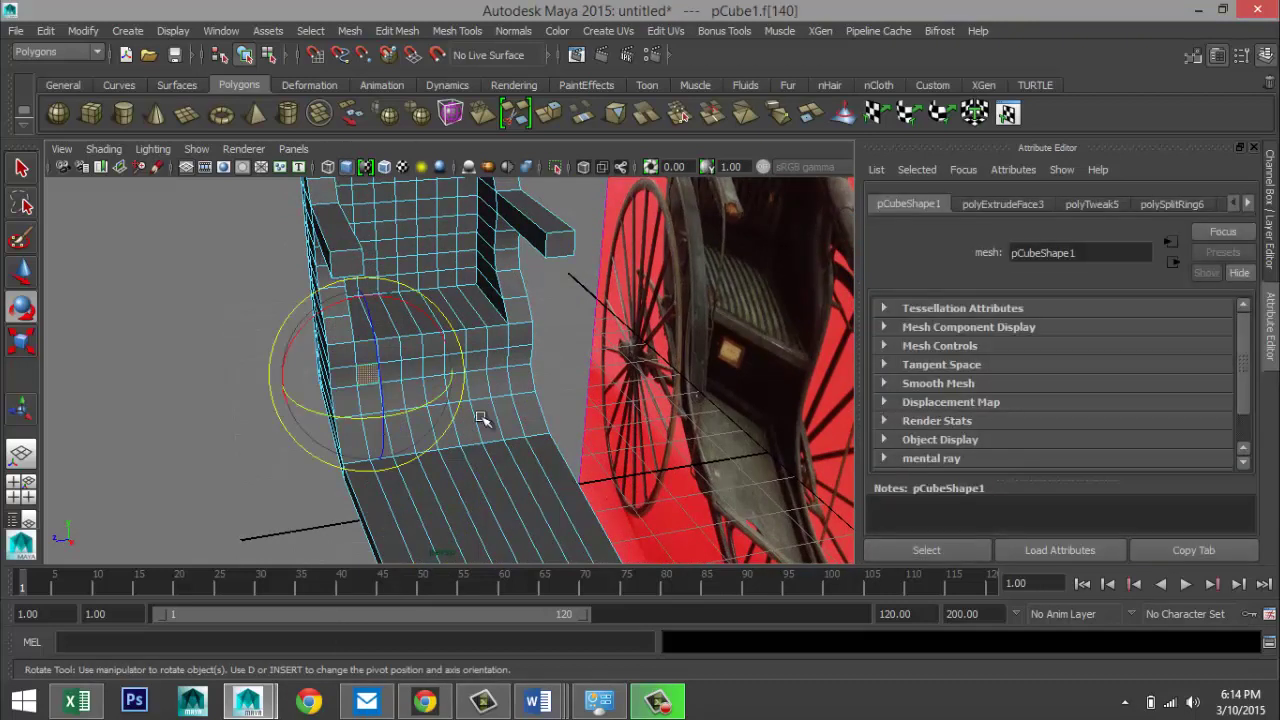
shift+double_click(502, 362)
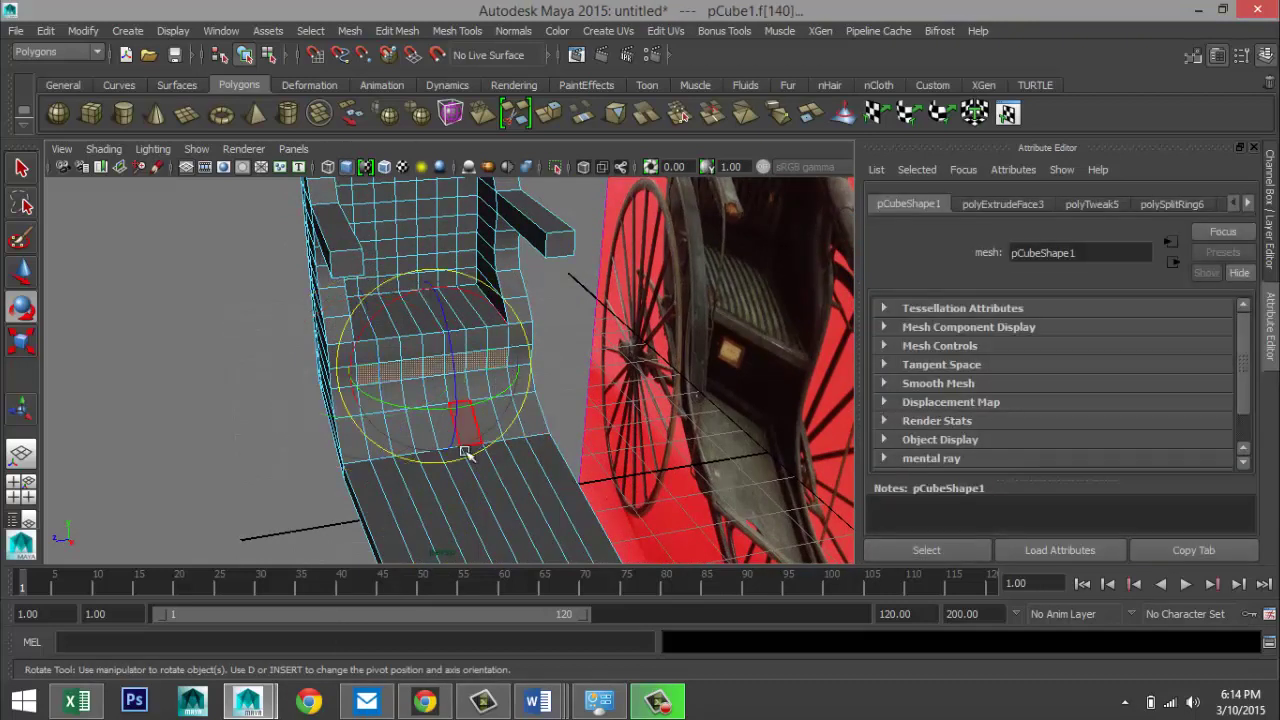
shift+click(377, 453)
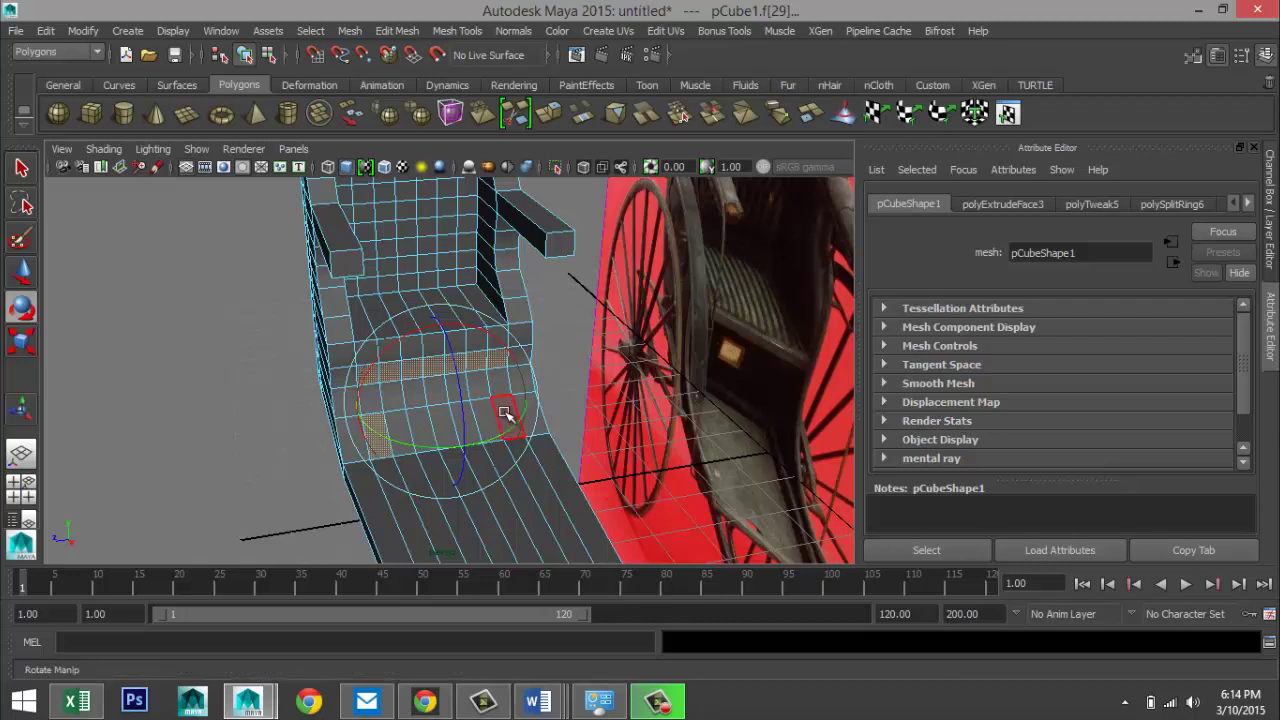
key(ctrl+shift+a)
key(ctrl+z)
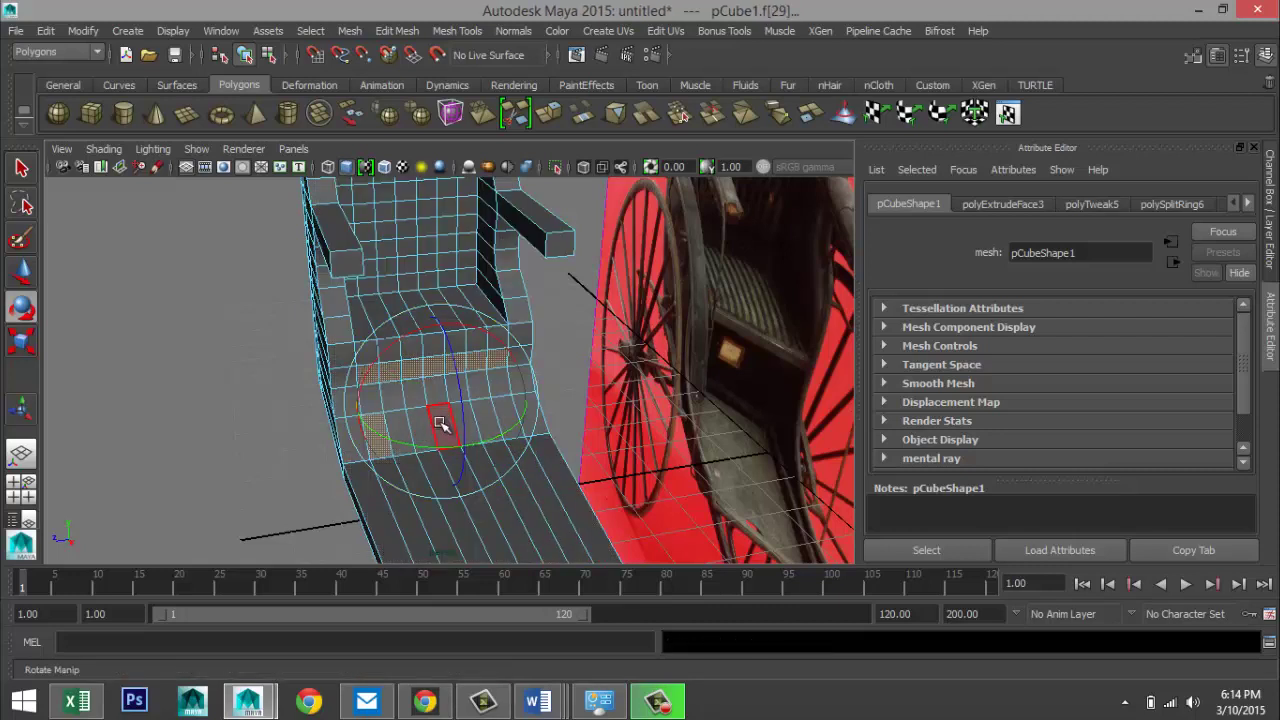
key(f)
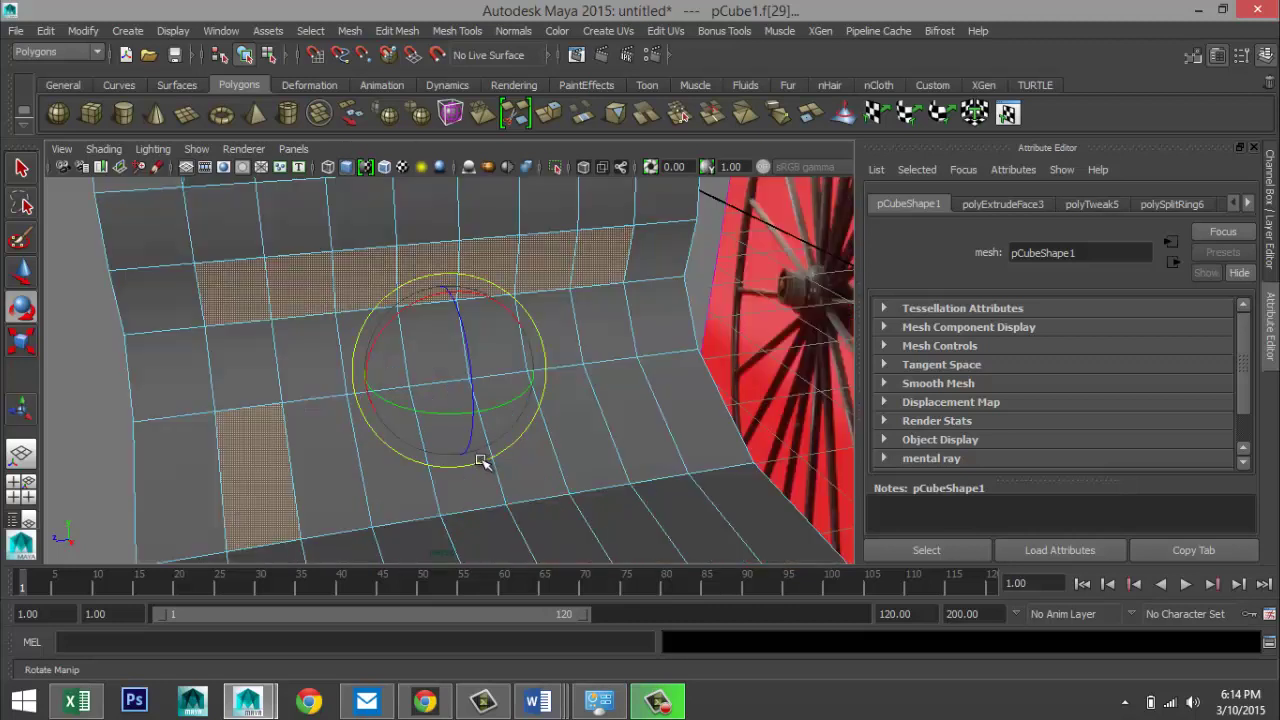
shift+double_click(598, 343)
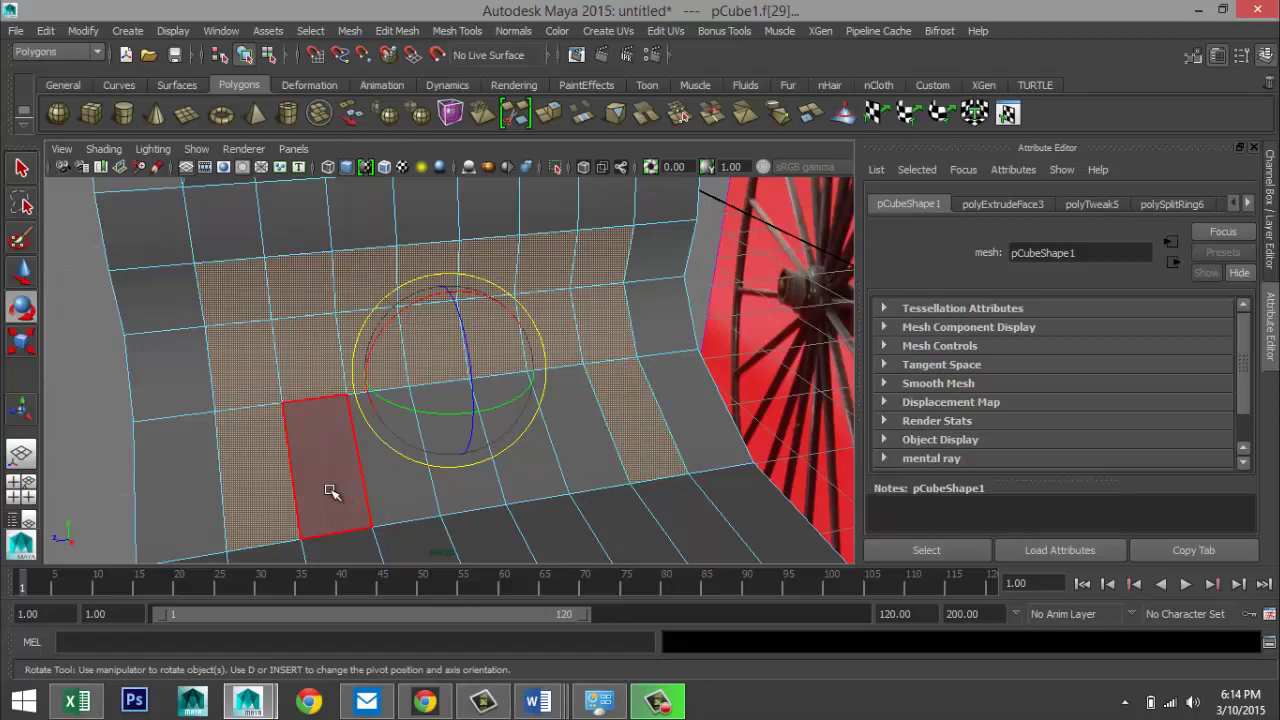
alt+drag(331, 487, 498, 478)
click(395, 31)
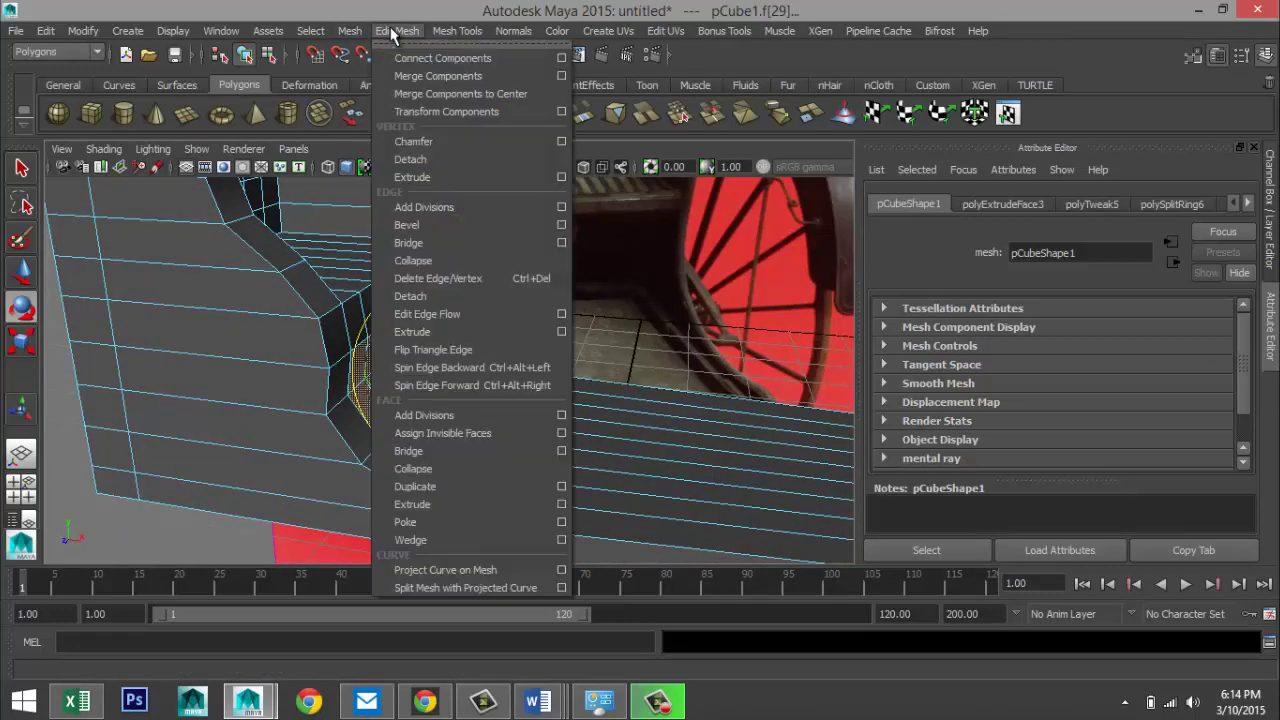
click(452, 505)
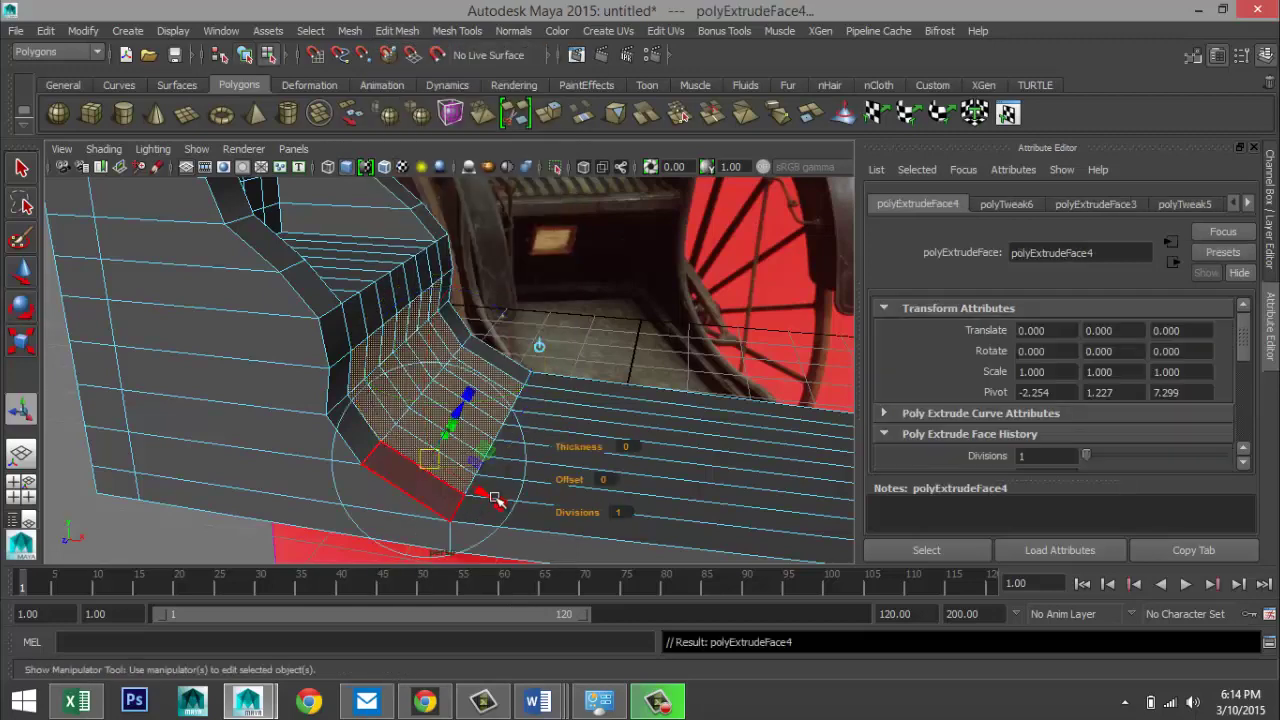
key(w)
drag(535, 387, 495, 405)
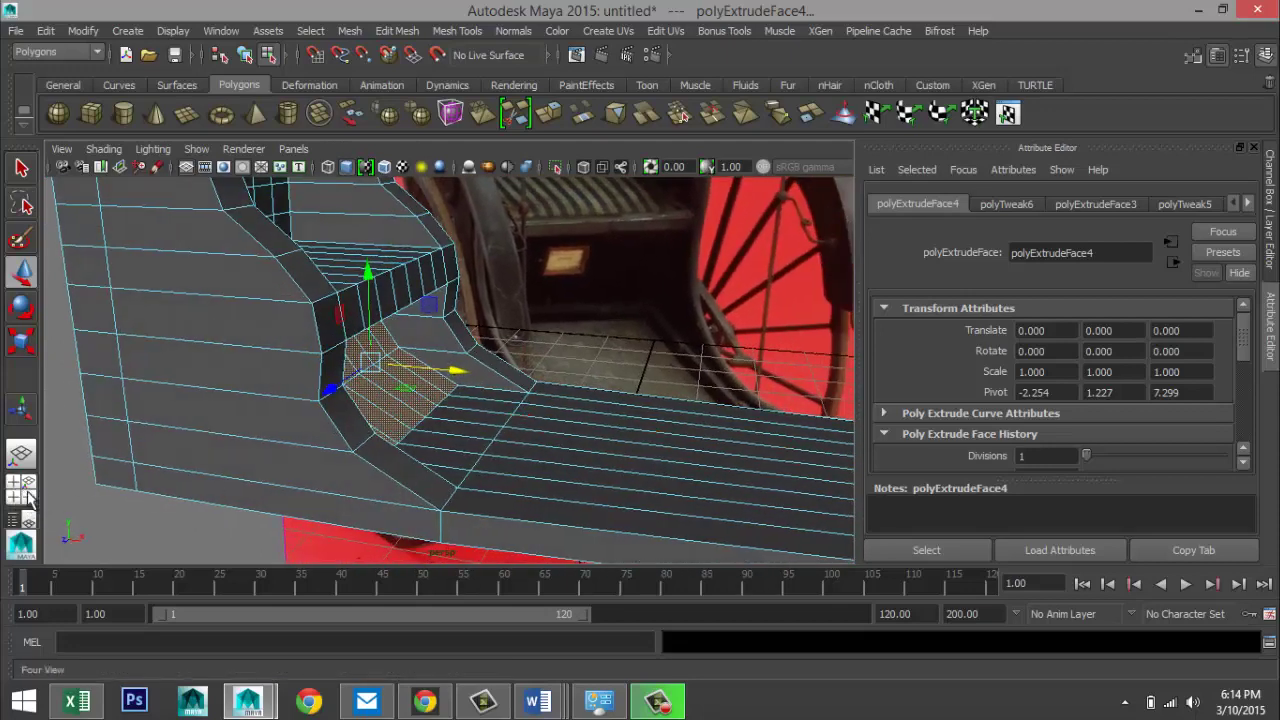
- In the front view with wireframe display, push the recess faces below the seat further back to about -4.1 on X
click(22, 489)
key(space)
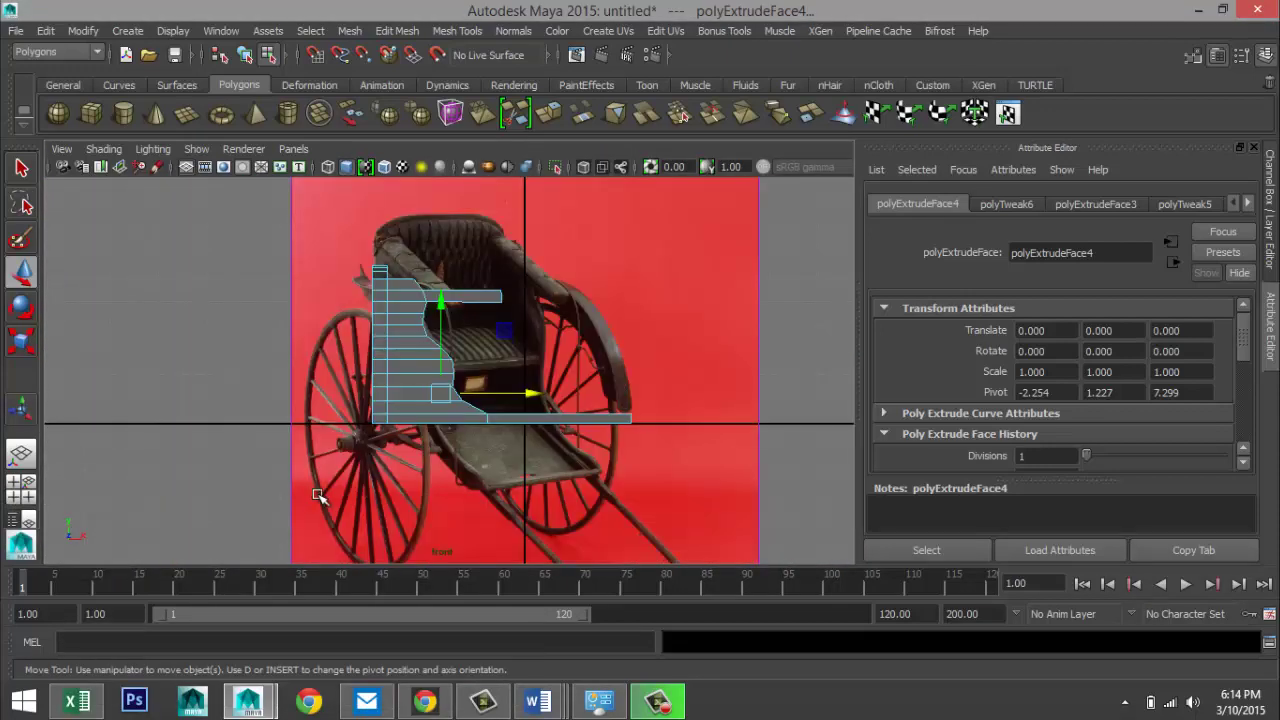
key(4)
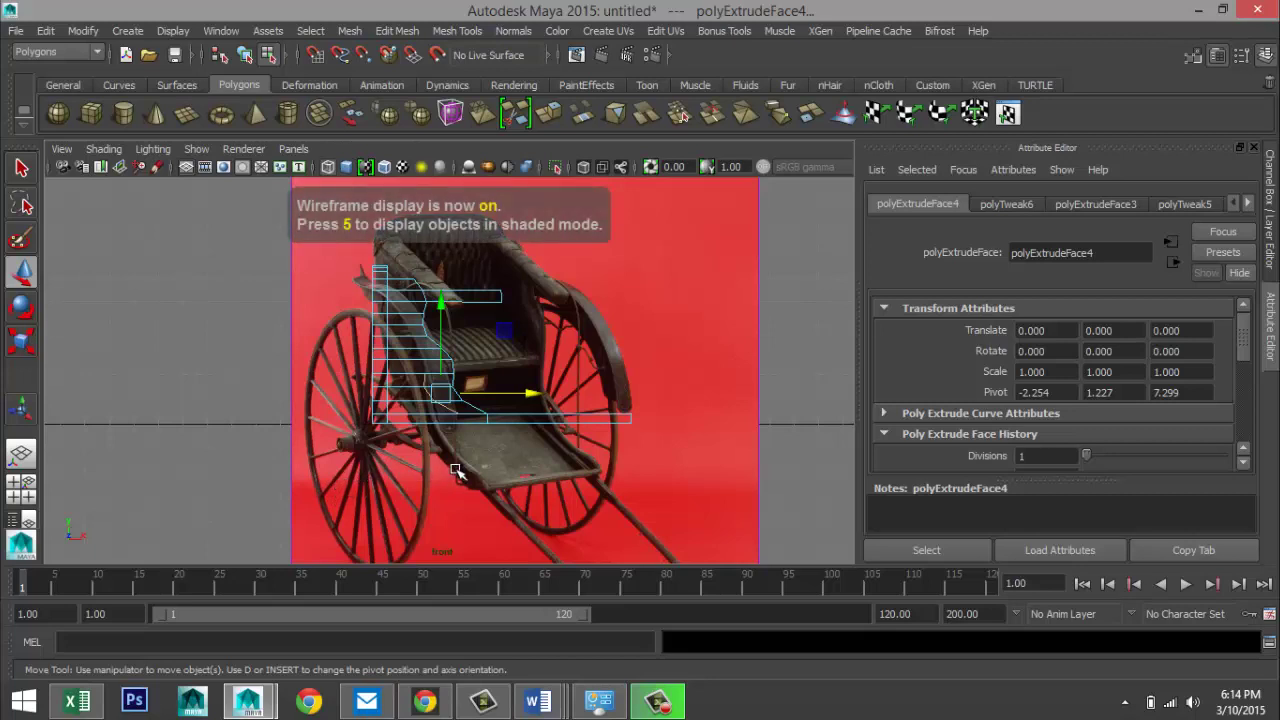
alt+right_drag(343, 491, 522, 433)
drag(527, 423, 498, 423)
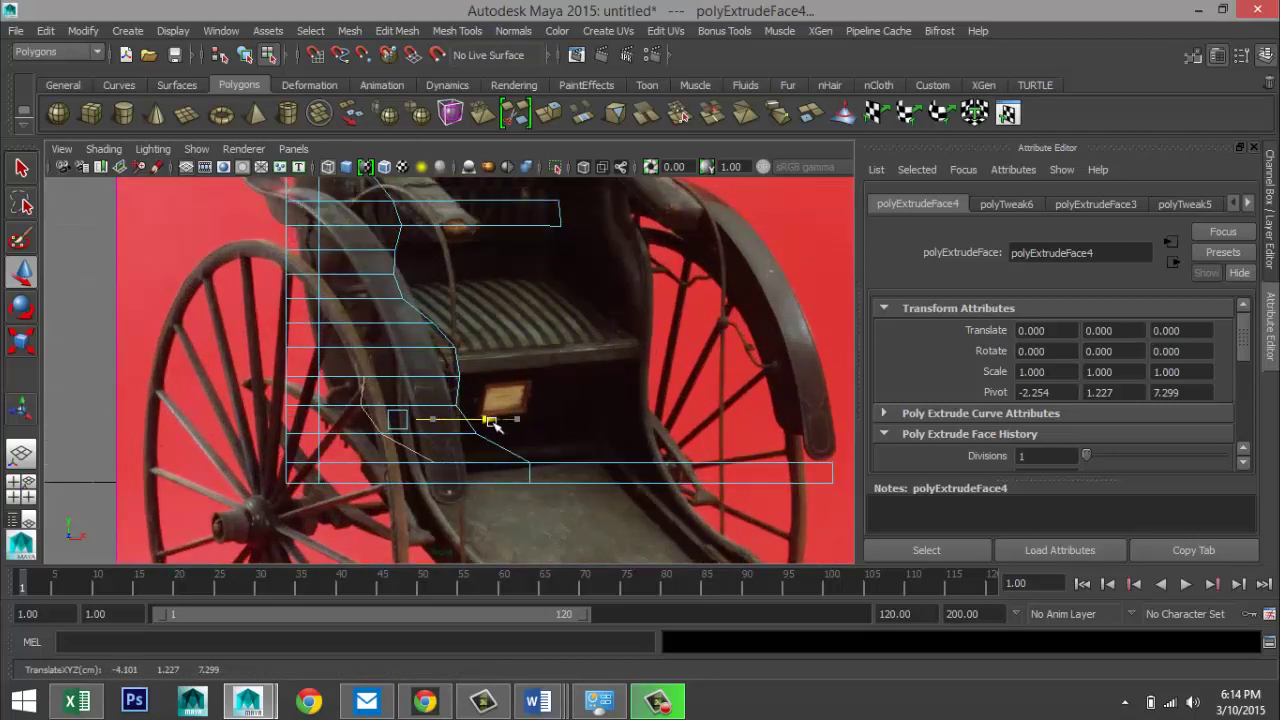
key(space)
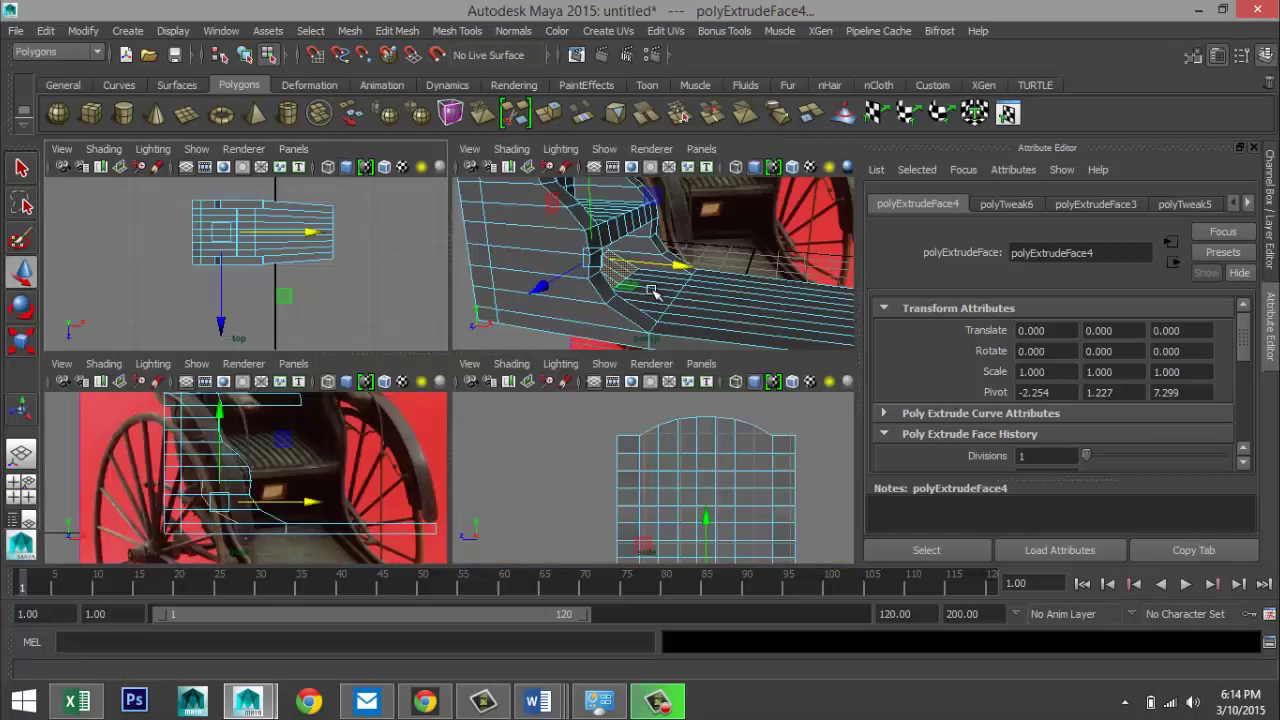
- Inspect the recess below the seat in the perspective view and switch the front view to shaded display
key(space)
alt+drag(641, 337, 612, 368)
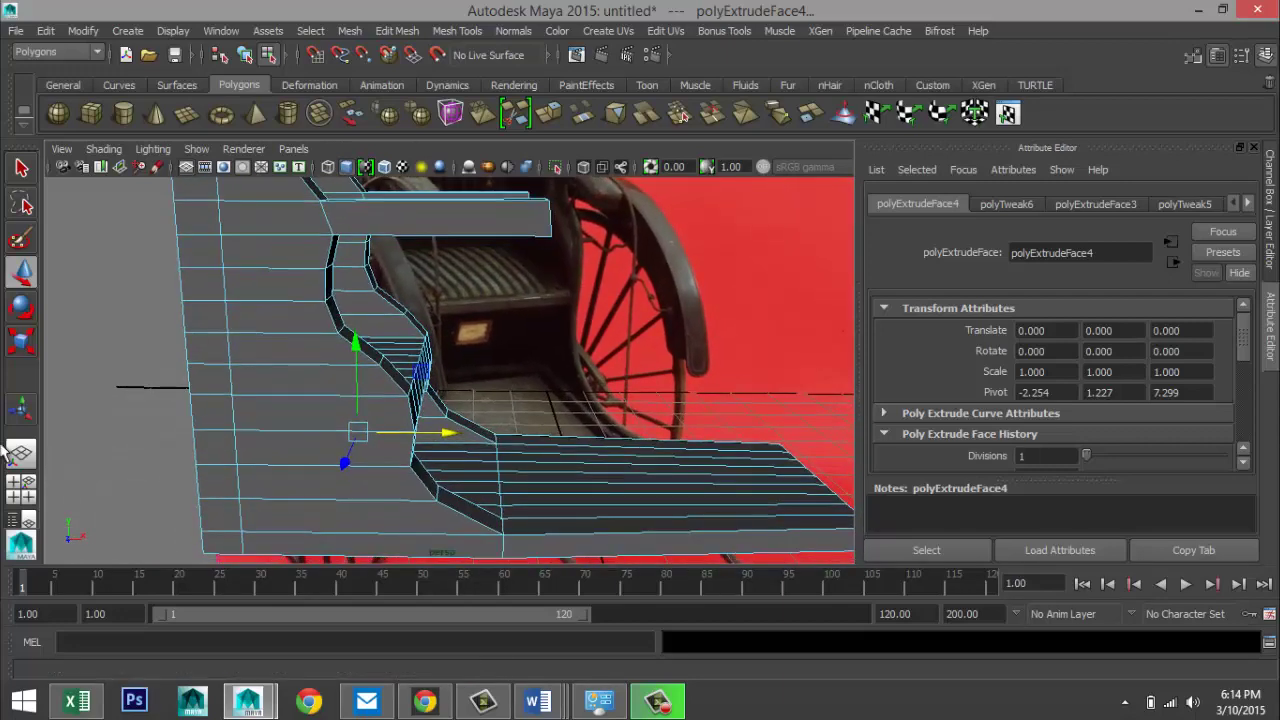
click(22, 488)
key(space)
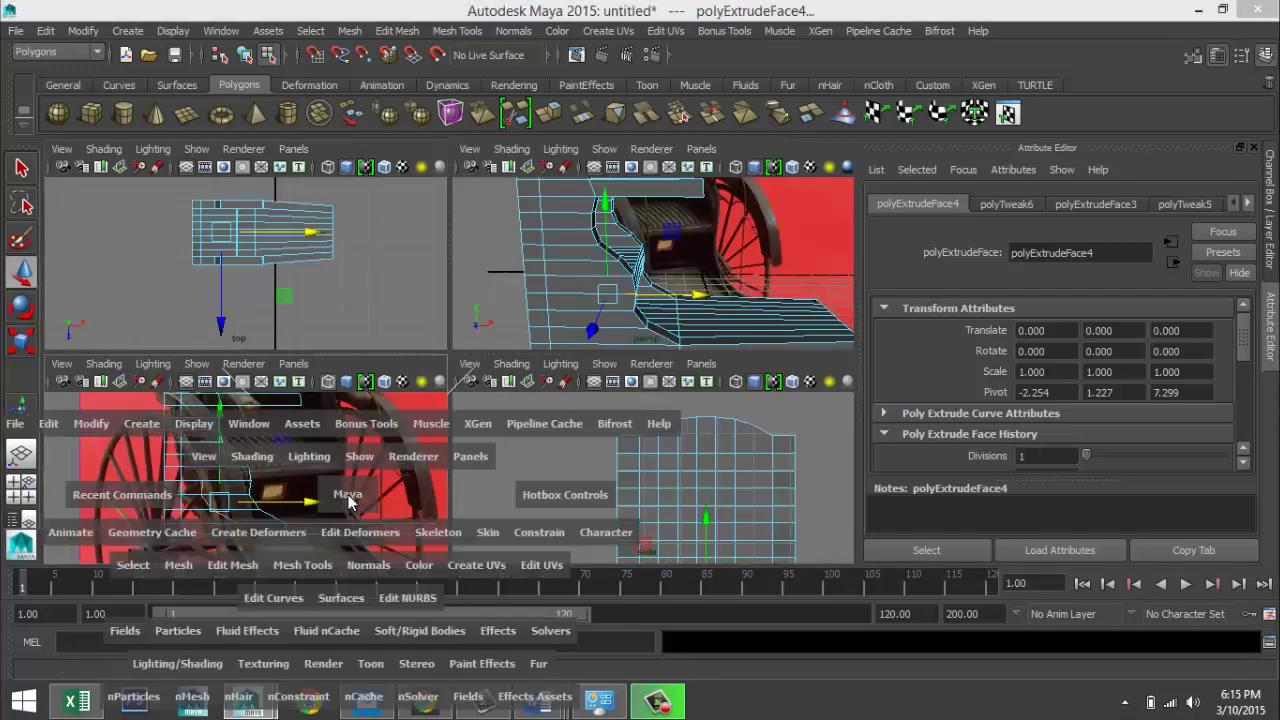
key(5)
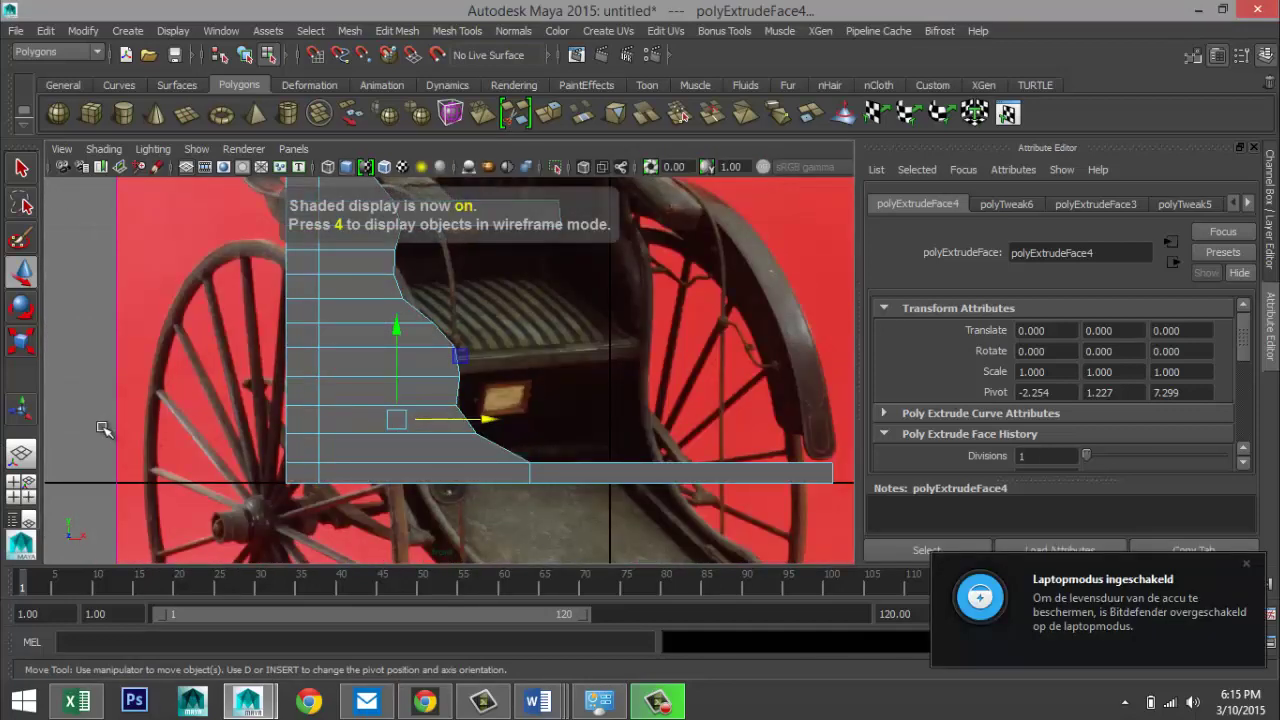
click(22, 488)
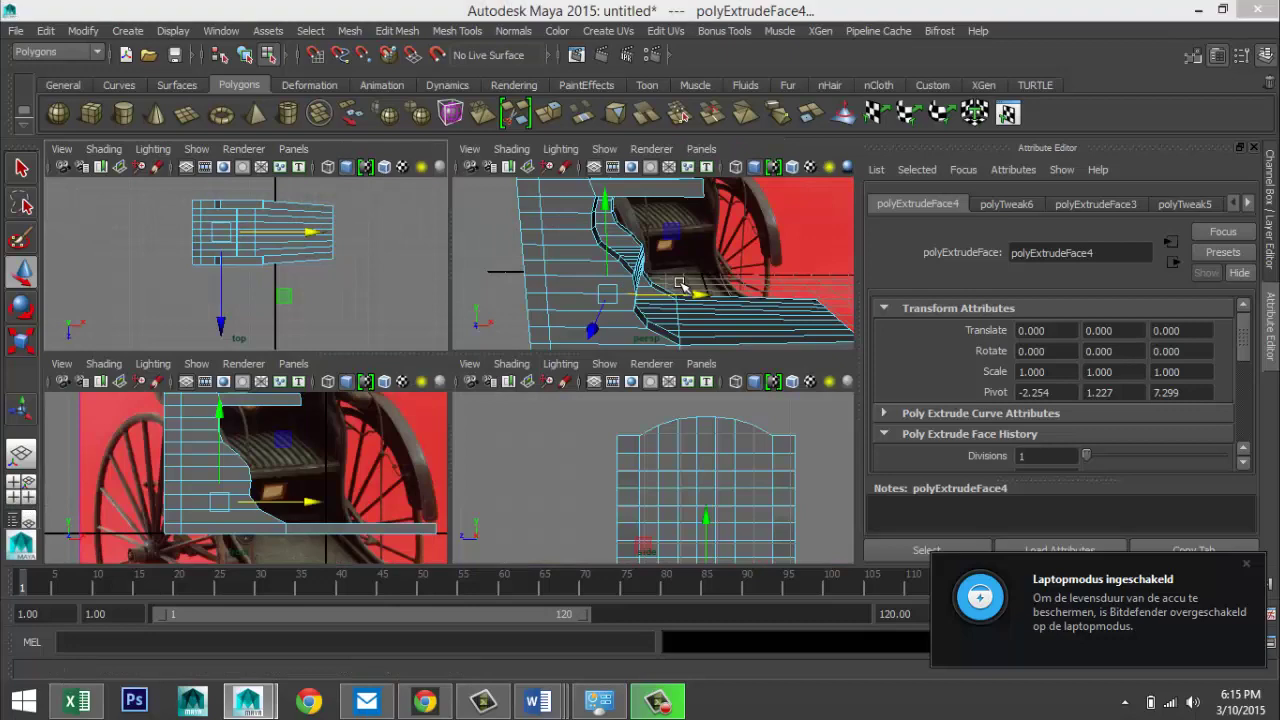
- In the front view, move the side vertices at the seat's front edge forward, and the vertex row just below to about -2.6 on X
key(space)
alt+drag(523, 420, 405, 370)
right_drag(399, 370, 312, 294)
click(386, 449)
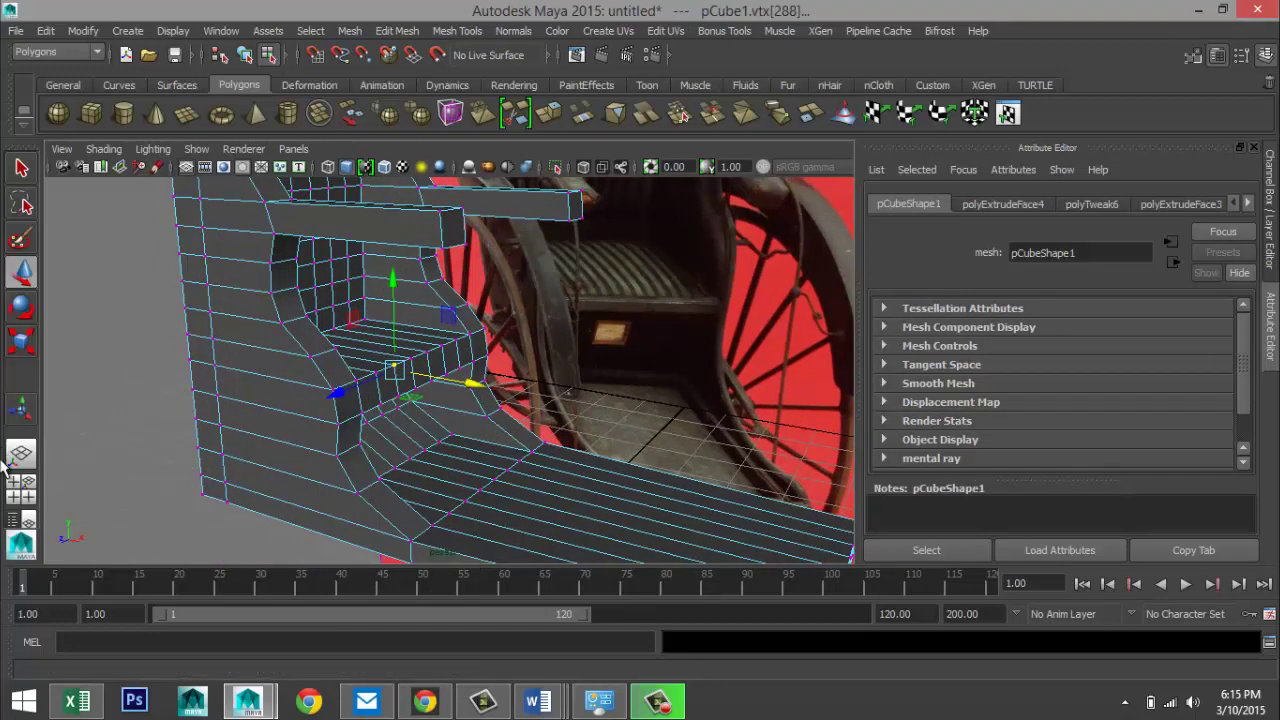
key(space)
key(space)
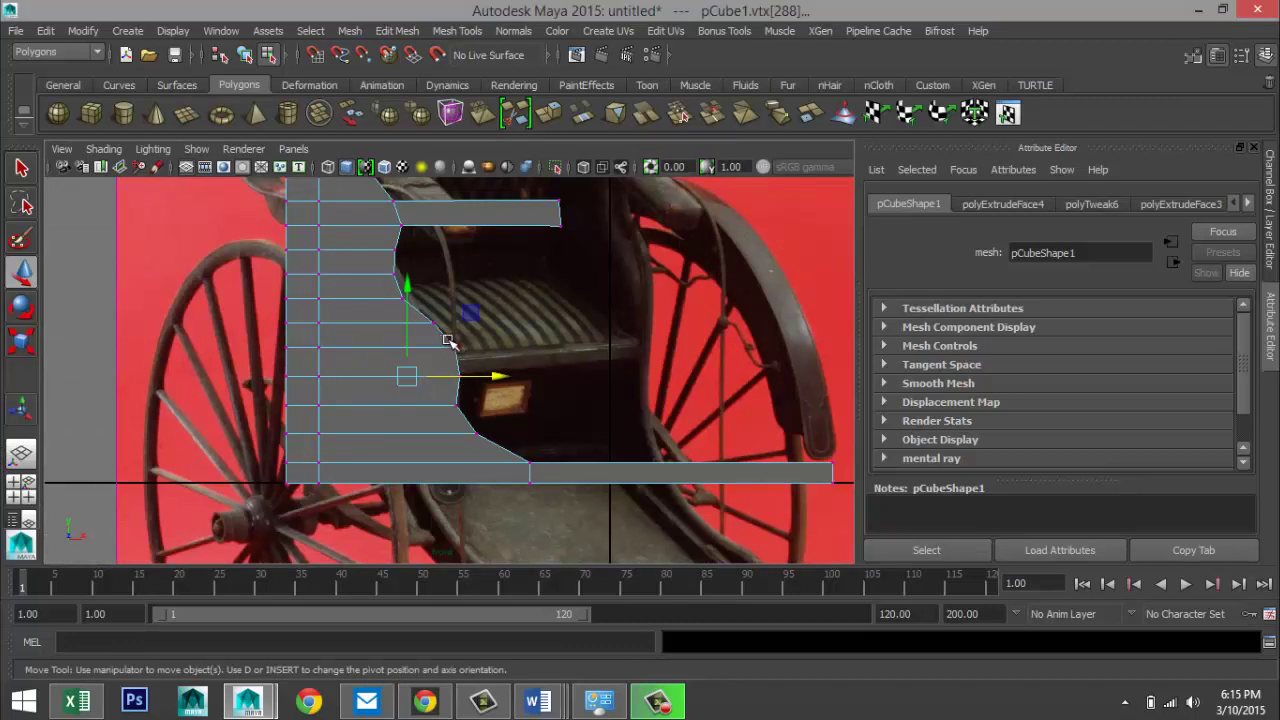
drag(473, 381, 474, 382)
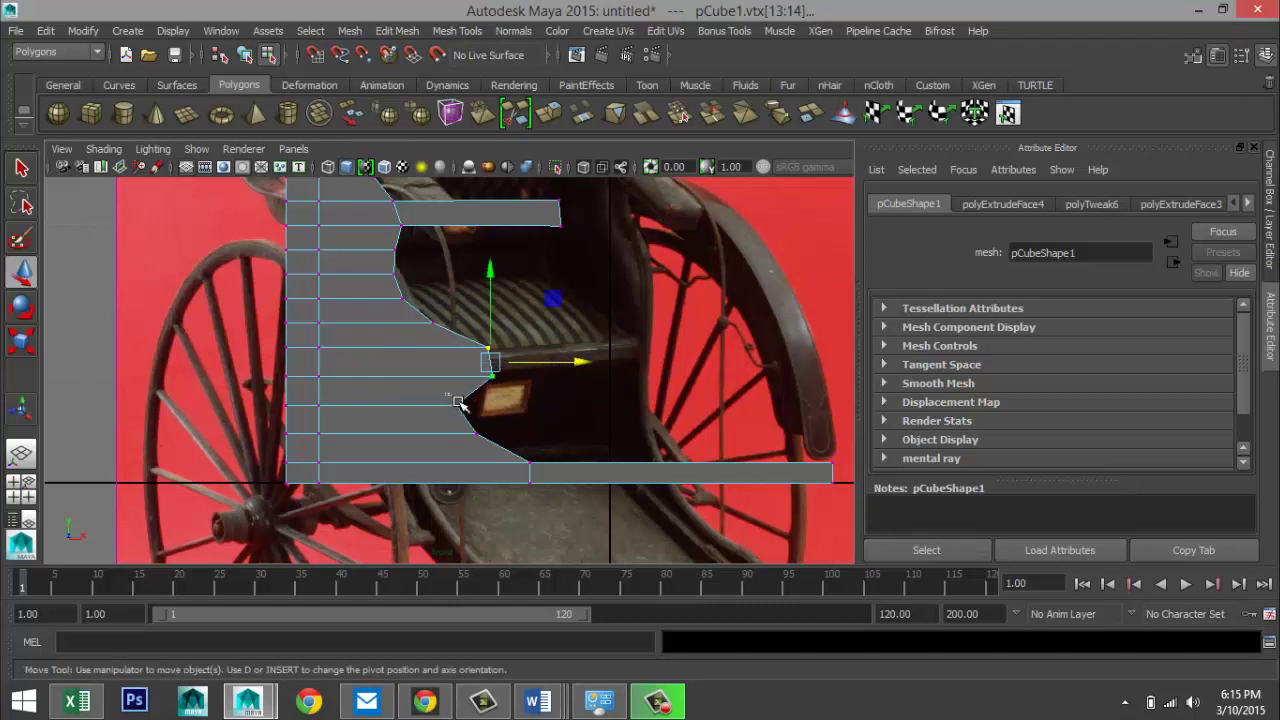
drag(443, 396, 484, 420)
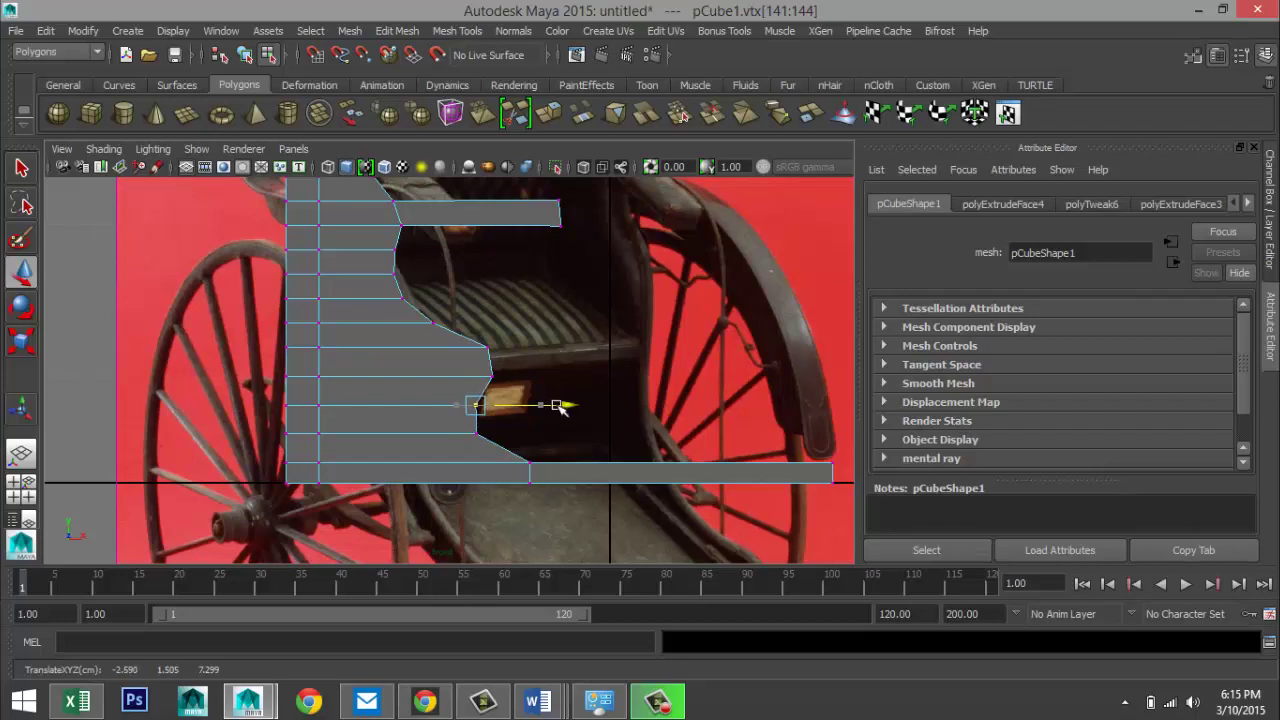
click(22, 488)
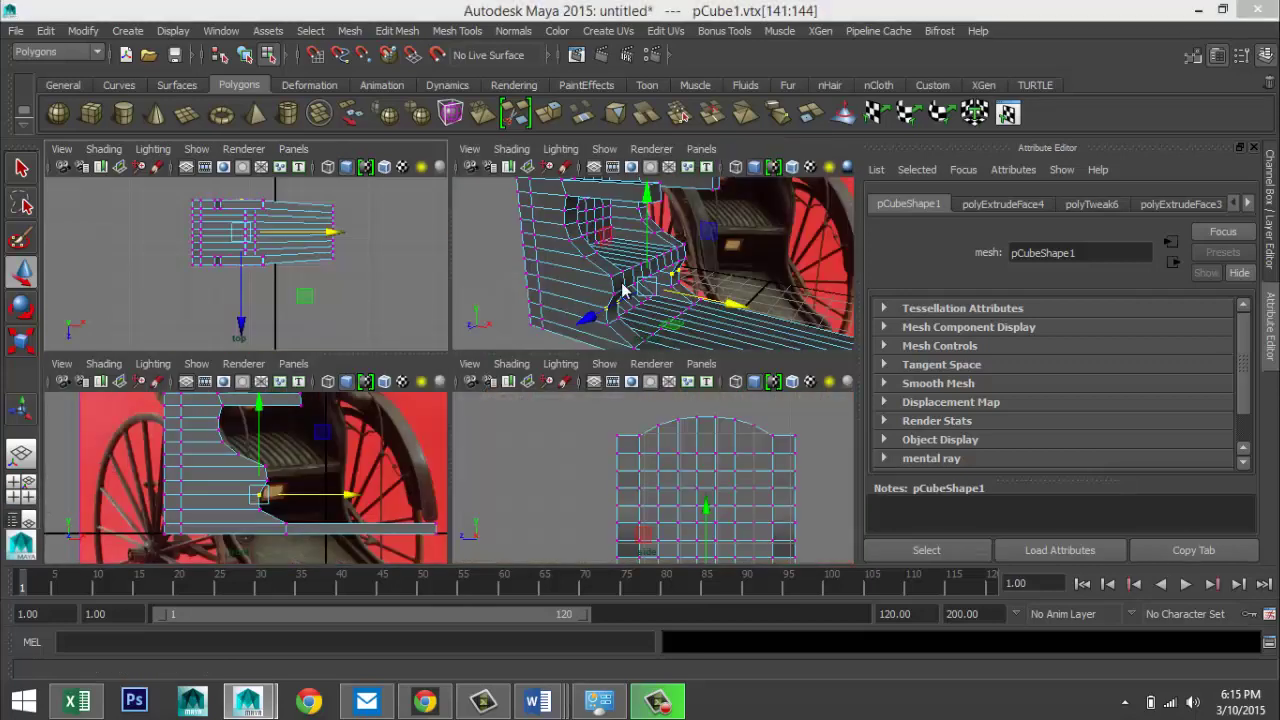
- In the side view, select all vertex rows between the body's top edge and base and scale them slightly wider along Z
key(space)
alt+drag(535, 338, 260, 395)
click(150, 420)
alt+drag(166, 383, 78, 352)
alt+drag(114, 353, 14, 500)
click(46, 488)
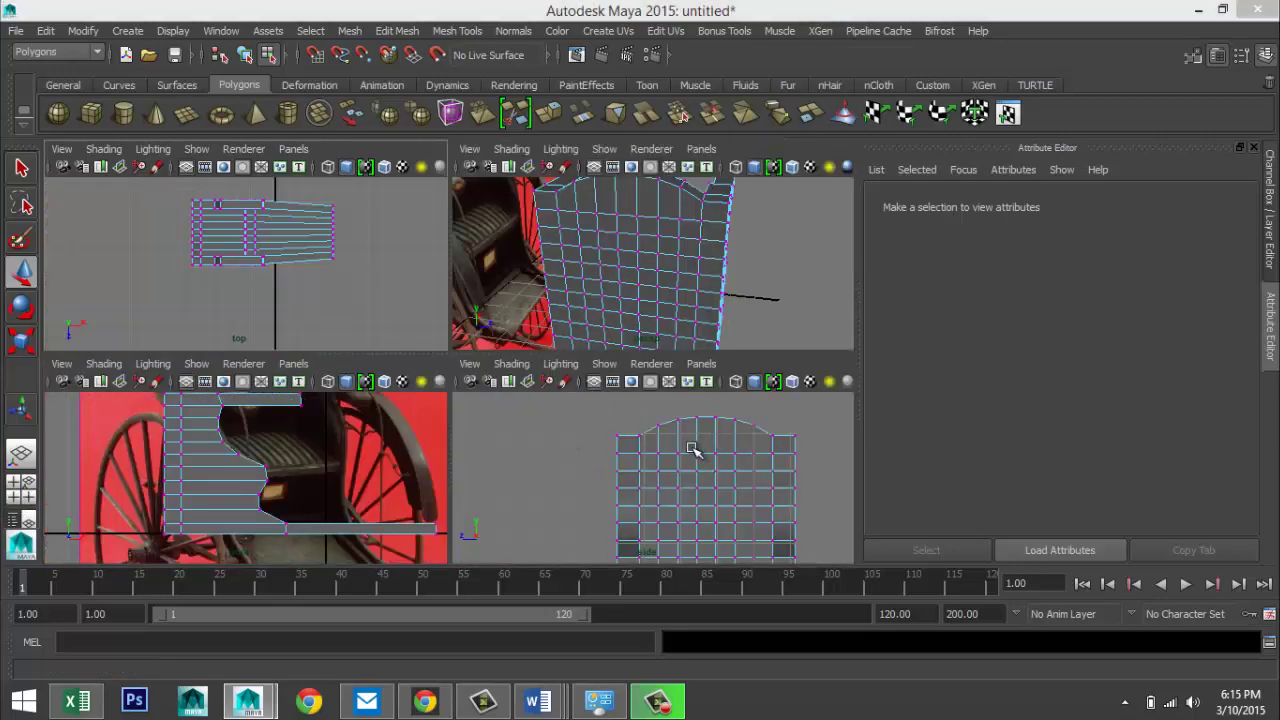
key(space)
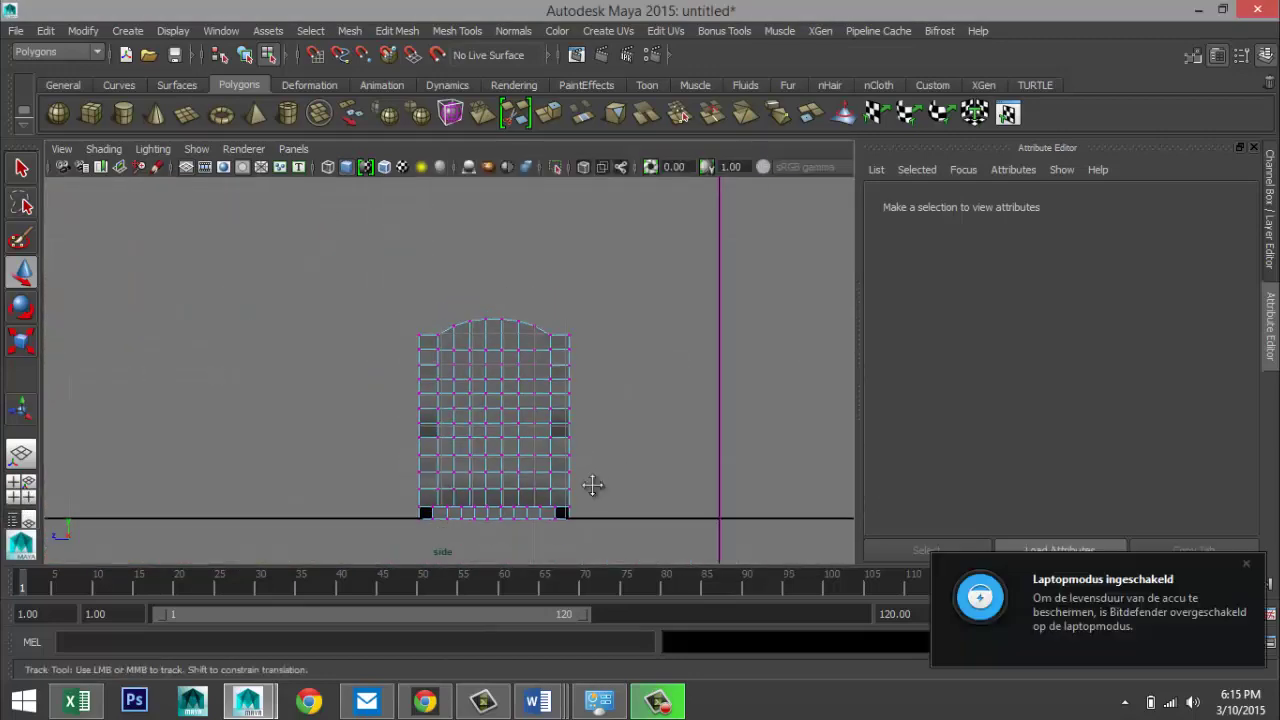
scroll(588, 470, up, 2)
alt+middle_drag(603, 386, 580, 441)
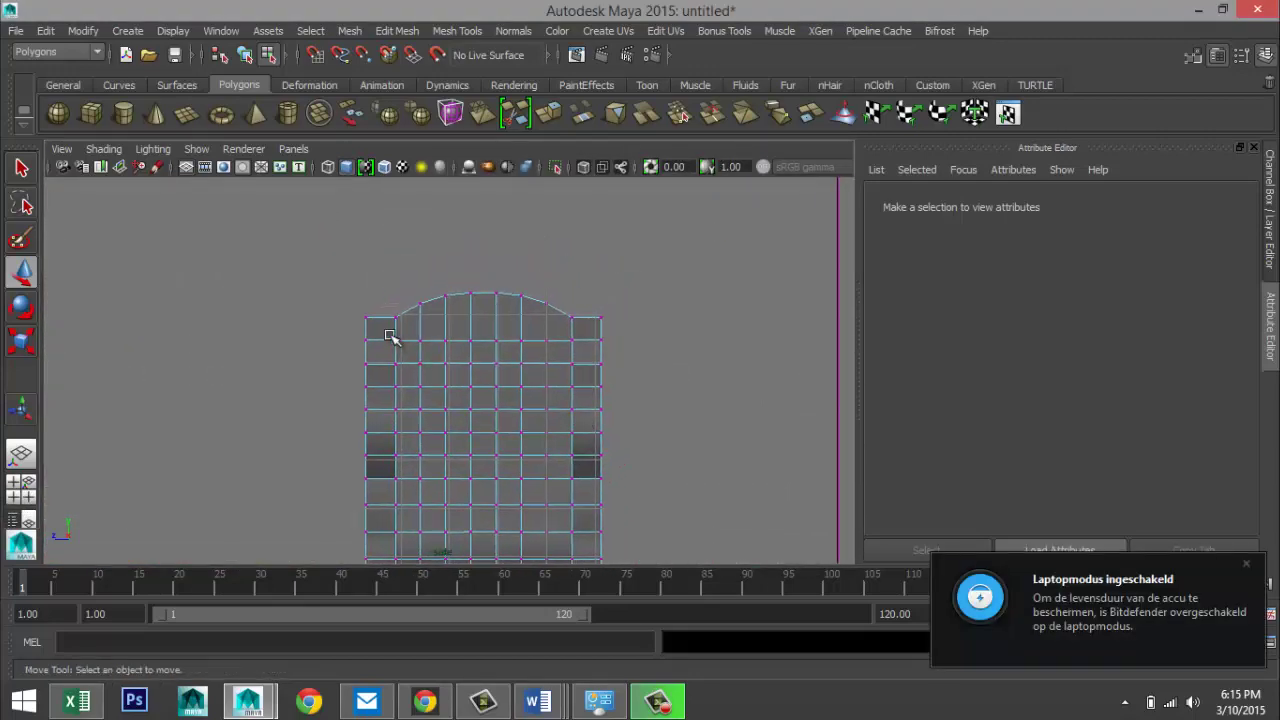
drag(338, 329, 649, 537)
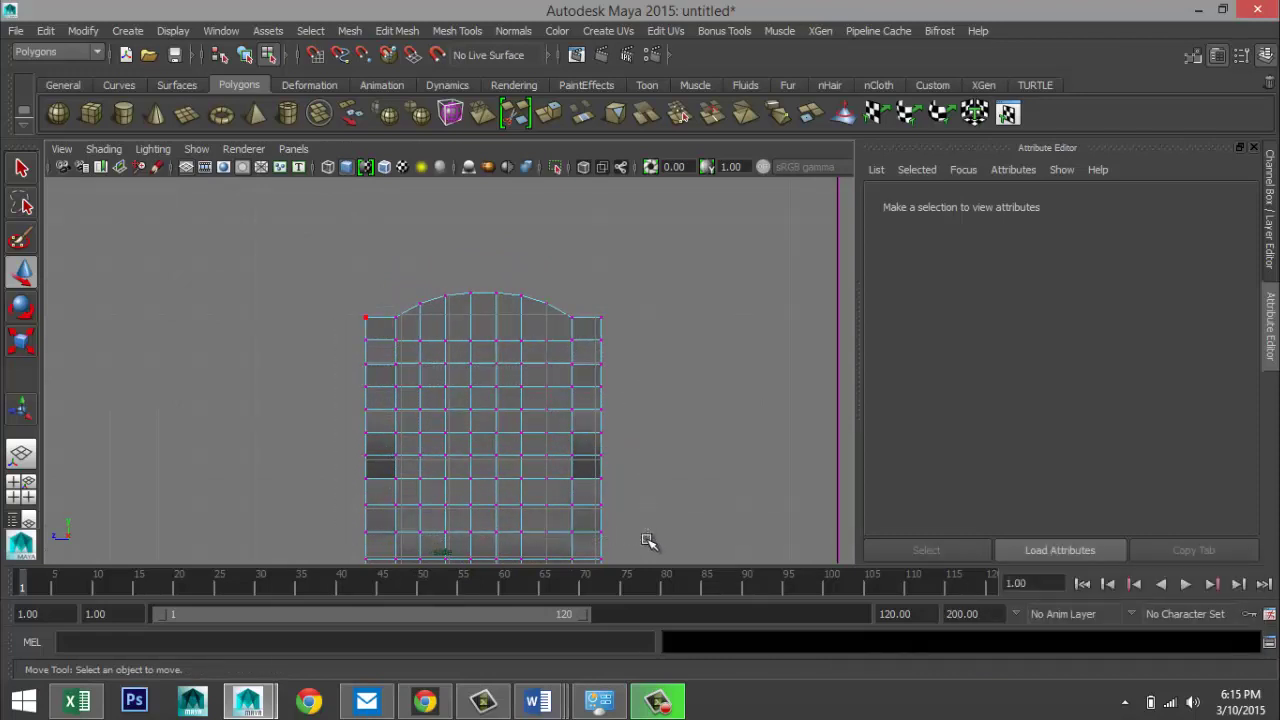
scroll(649, 515, down, 3)
scroll(641, 512, up, 2)
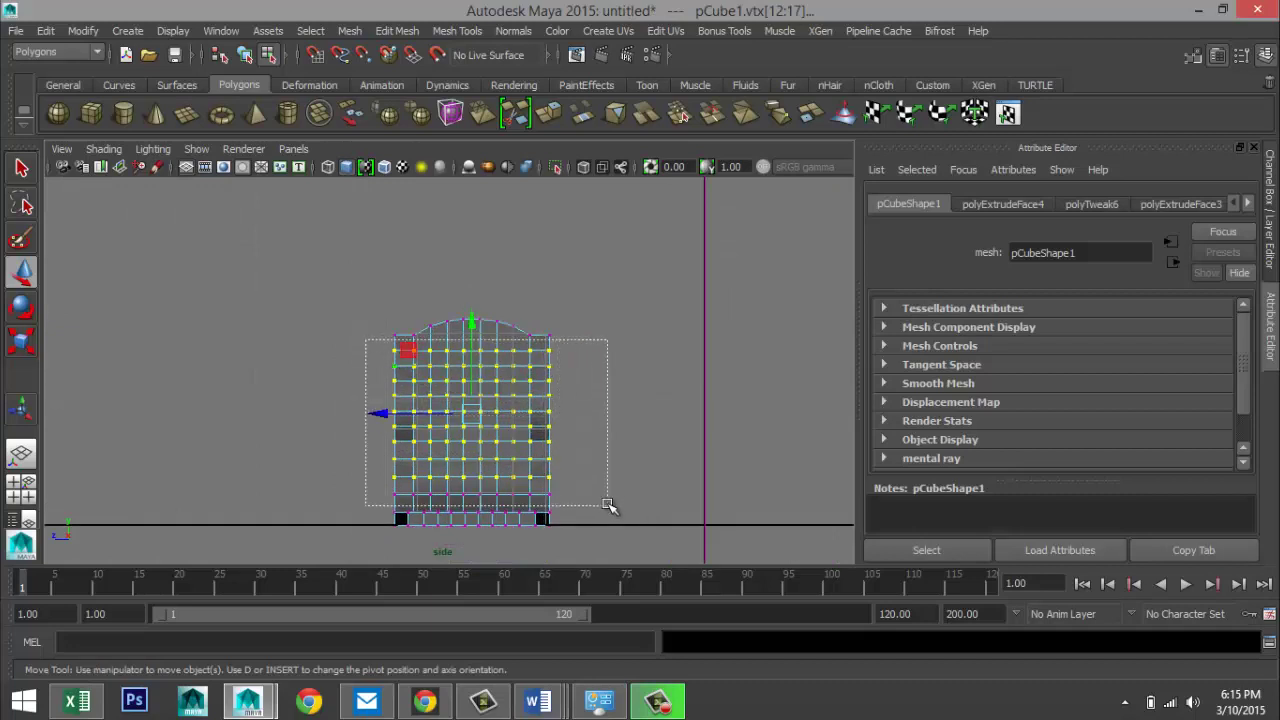
key(r)
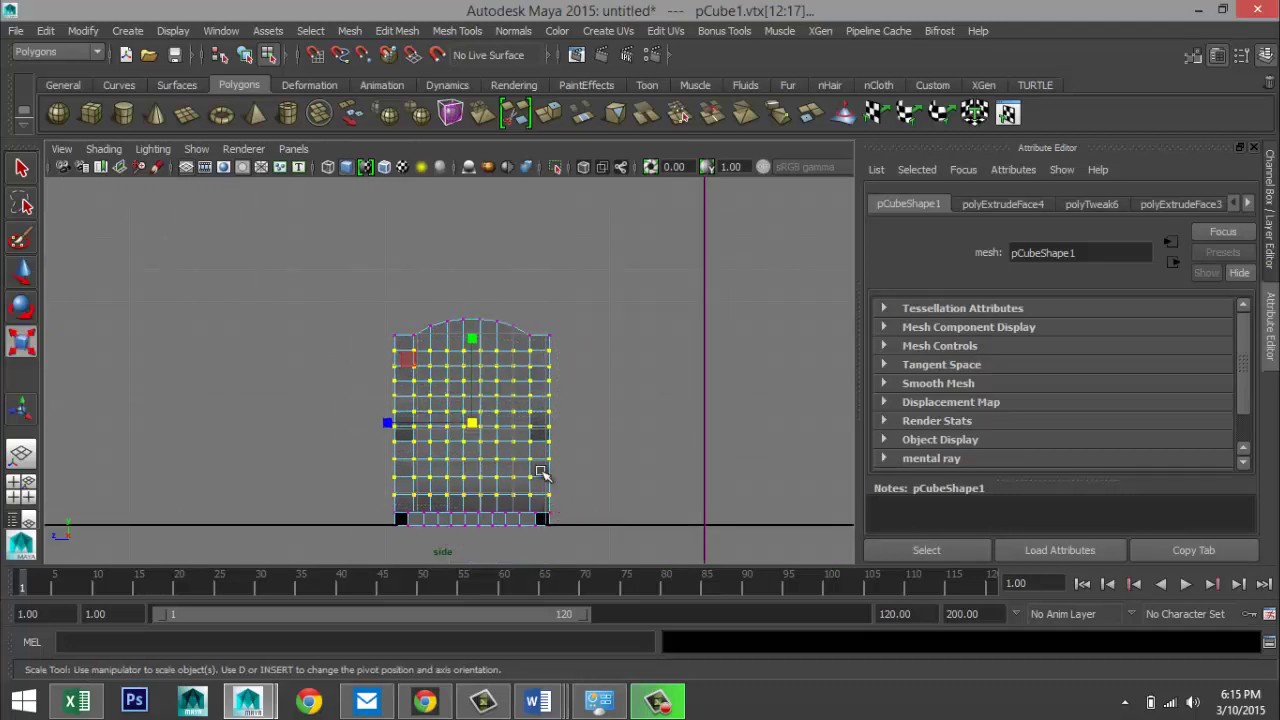
drag(385, 423, 382, 424)
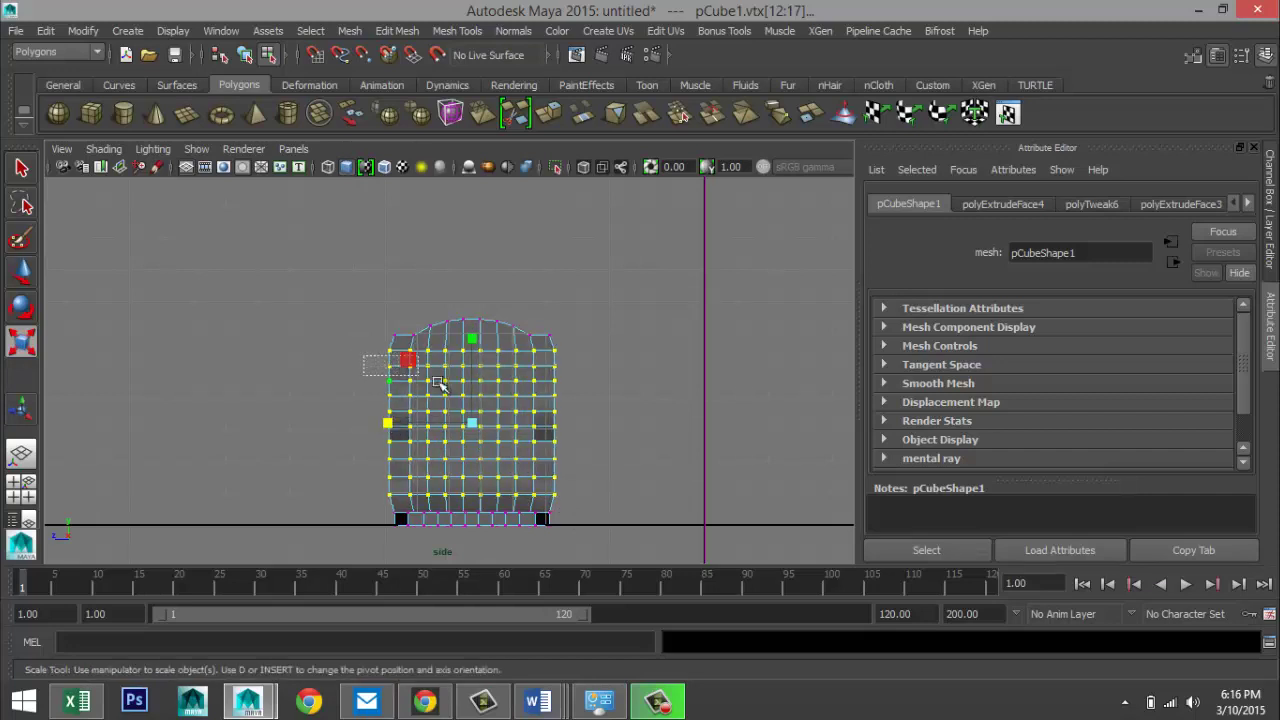
- Widen progressively smaller groups of middle vertex rows along Z, the first by about 1.03, to round the body's sides
drag(386, 421, 387, 421)
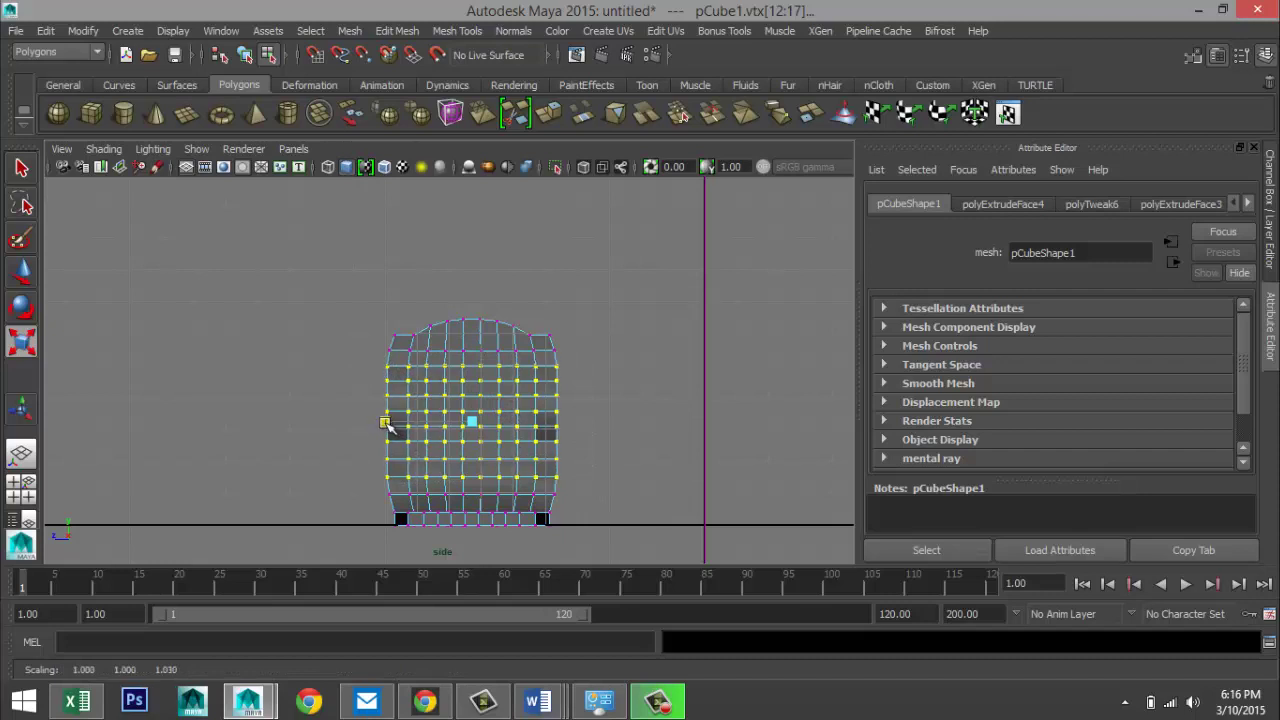
drag(376, 378, 590, 473)
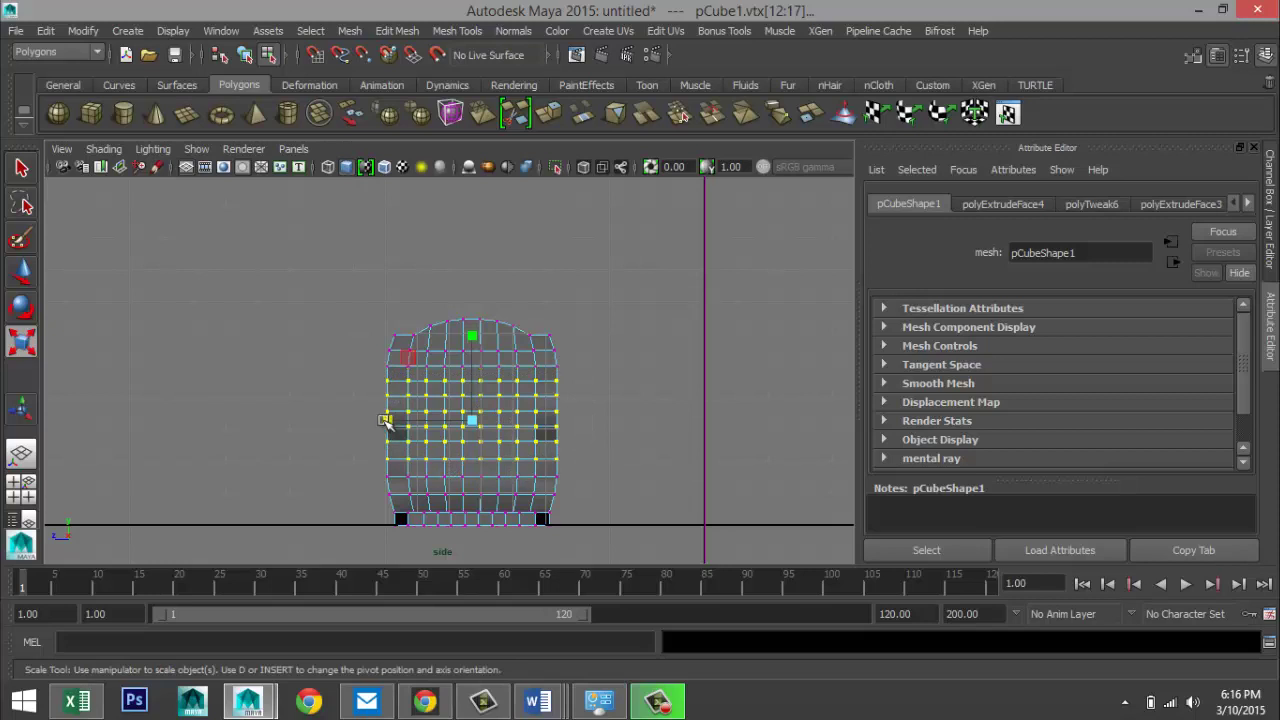
drag(386, 421, 382, 421)
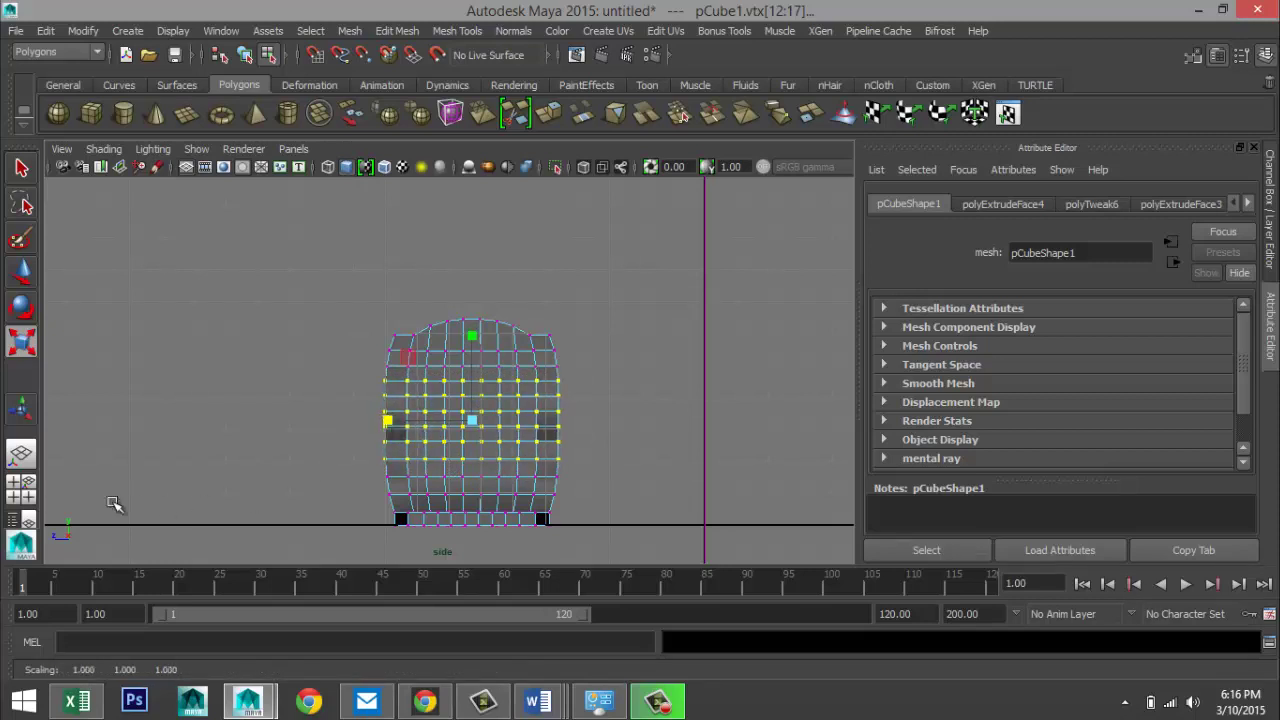
- Clear the selection and examine the rounded body from the front, side and above in the perspective view
click(23, 488)
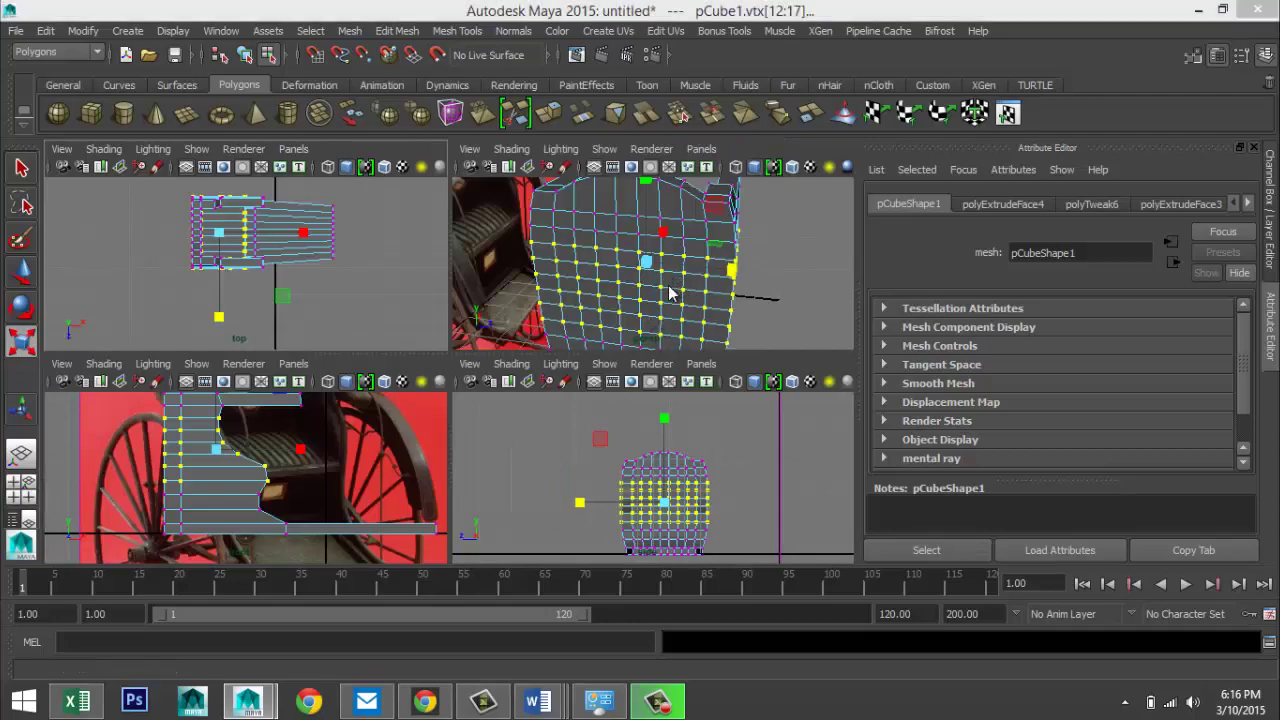
key(space)
alt+drag(686, 323, 300, 310)
click(219, 326)
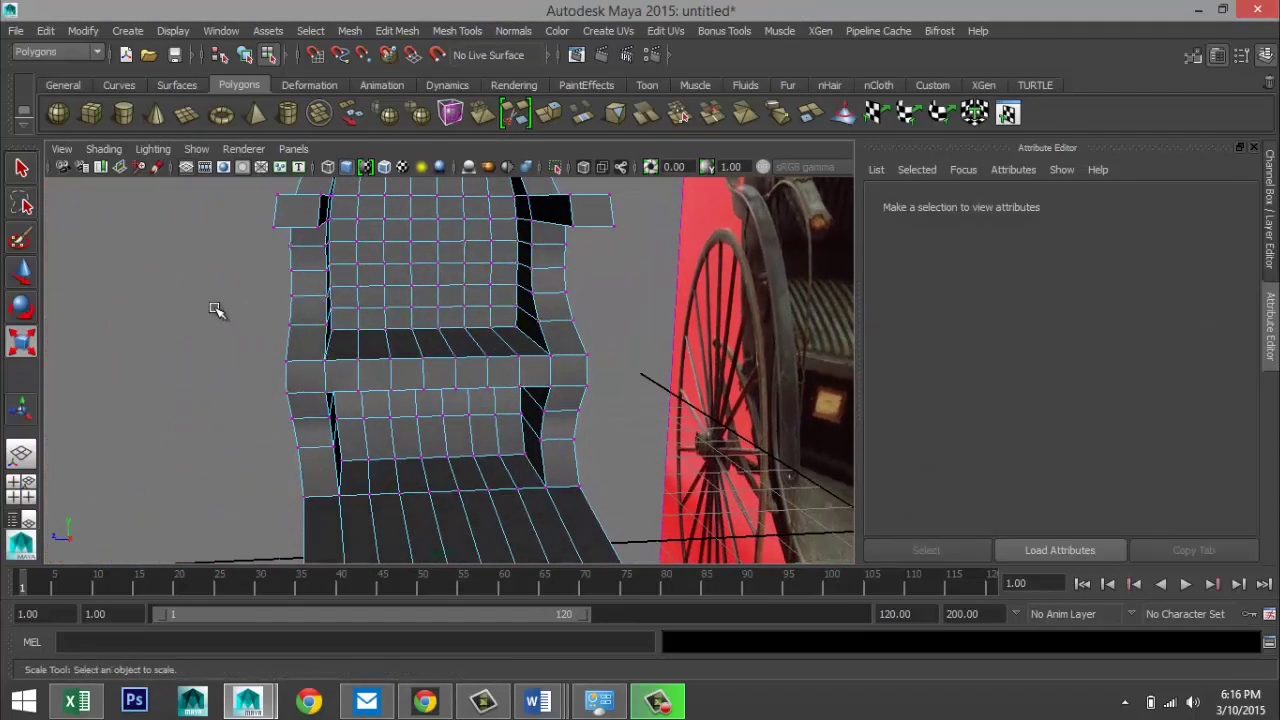
alt+drag(214, 309, 294, 371)
scroll(343, 371, down, 5)
scroll(412, 398, up, 3)
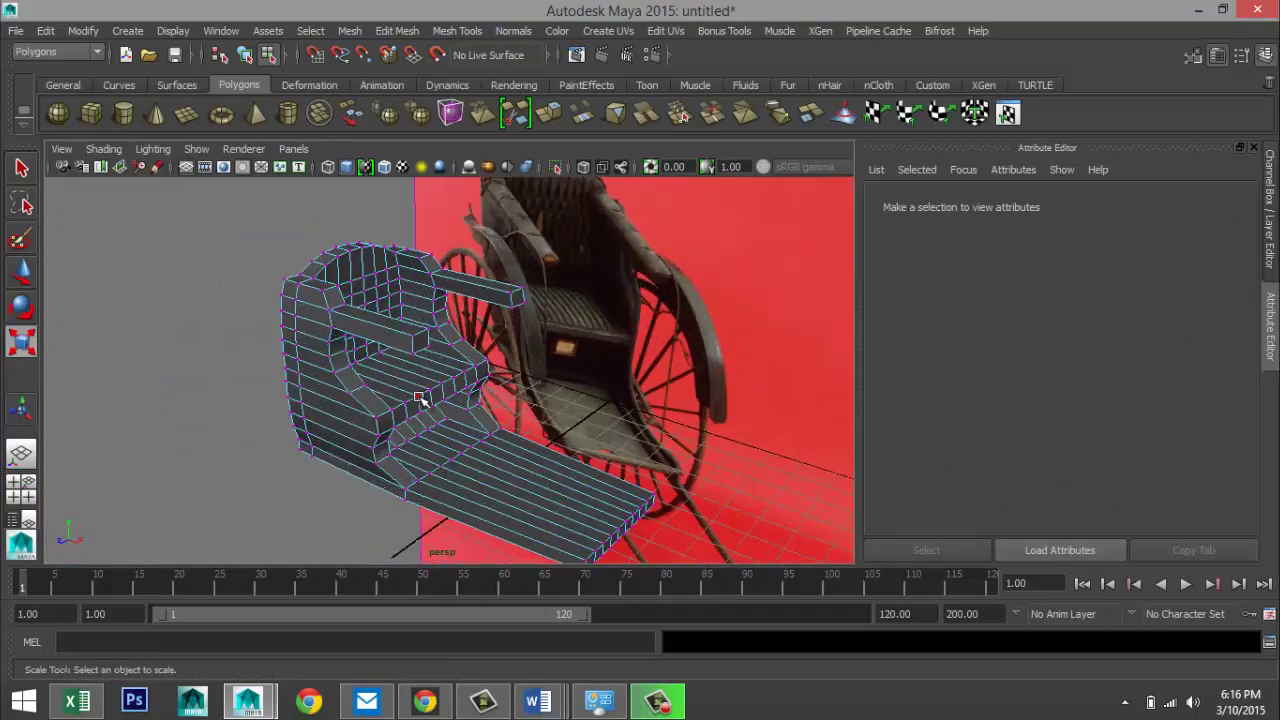
alt+drag(423, 400, 610, 380)
alt+drag(474, 378, 500, 380)
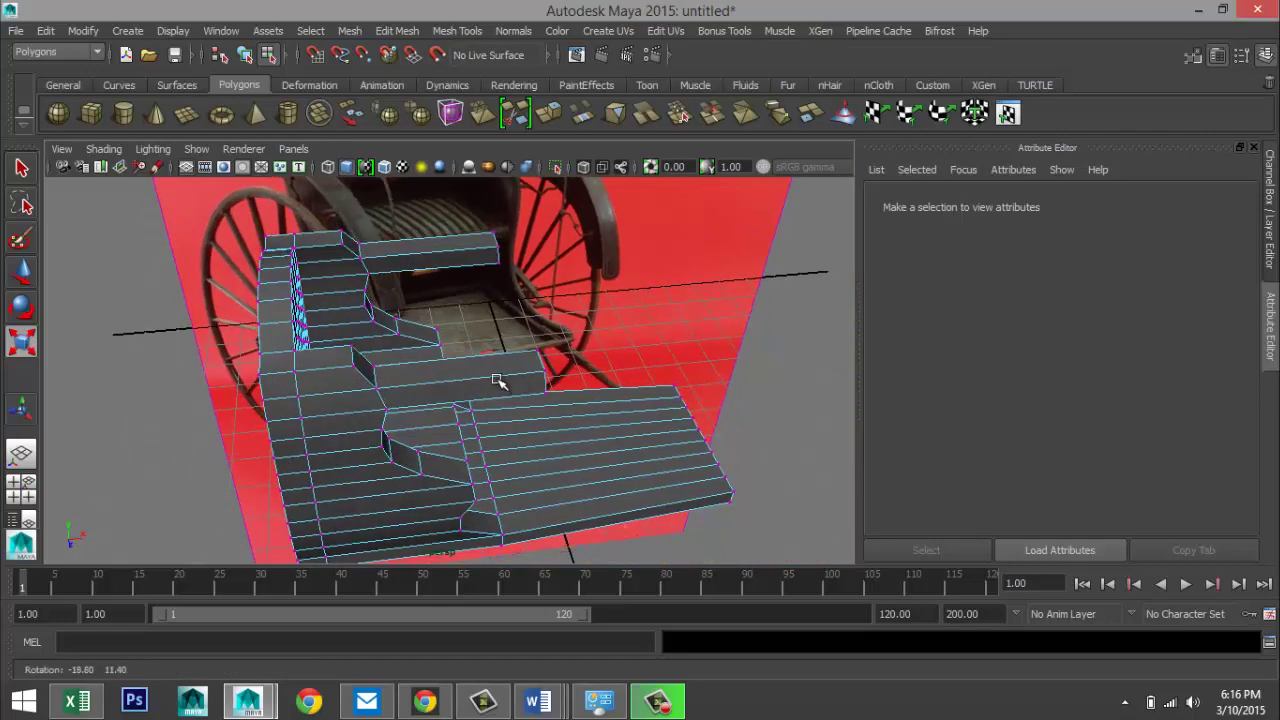
click(397, 31)
mouse_move(462, 35)
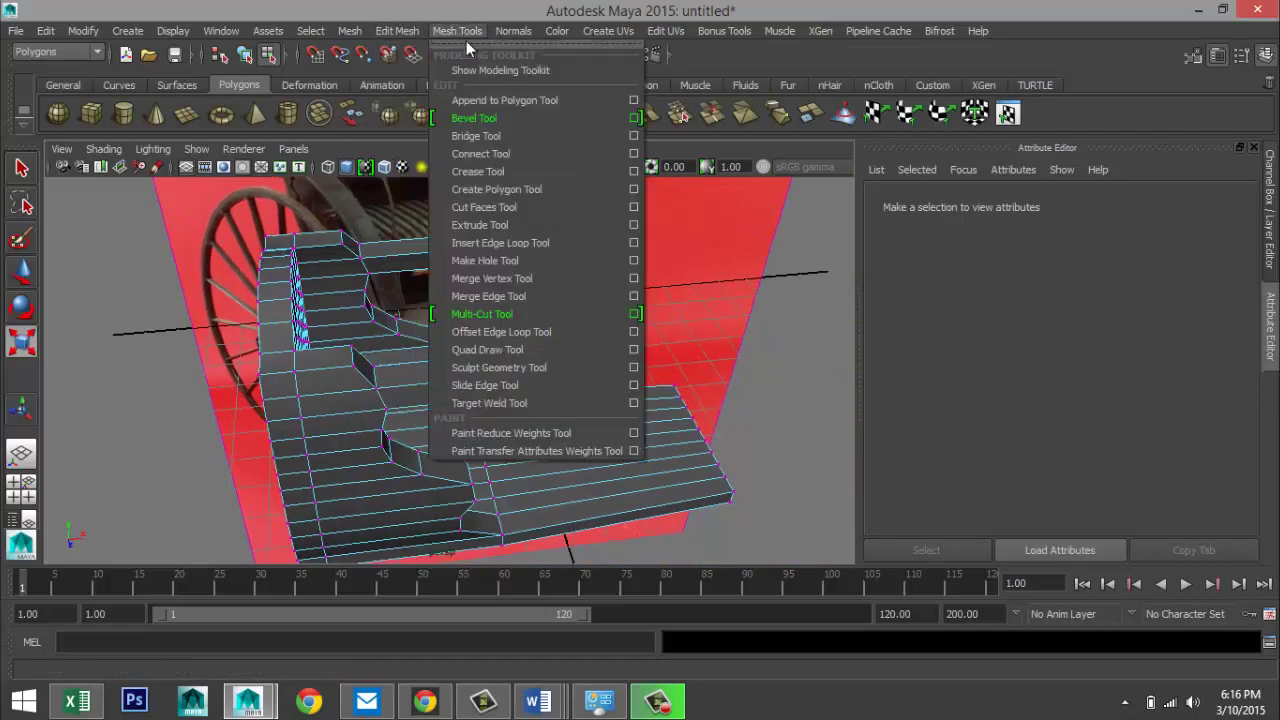
click(585, 246)
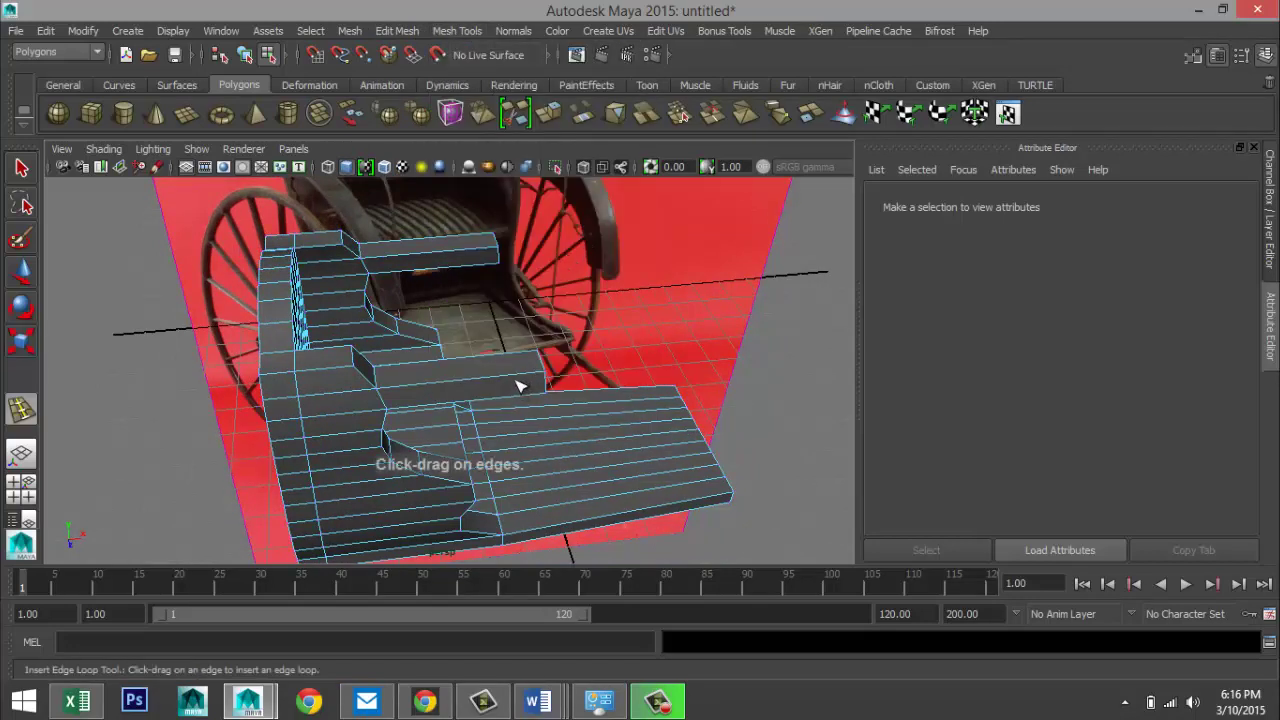
click(522, 380)
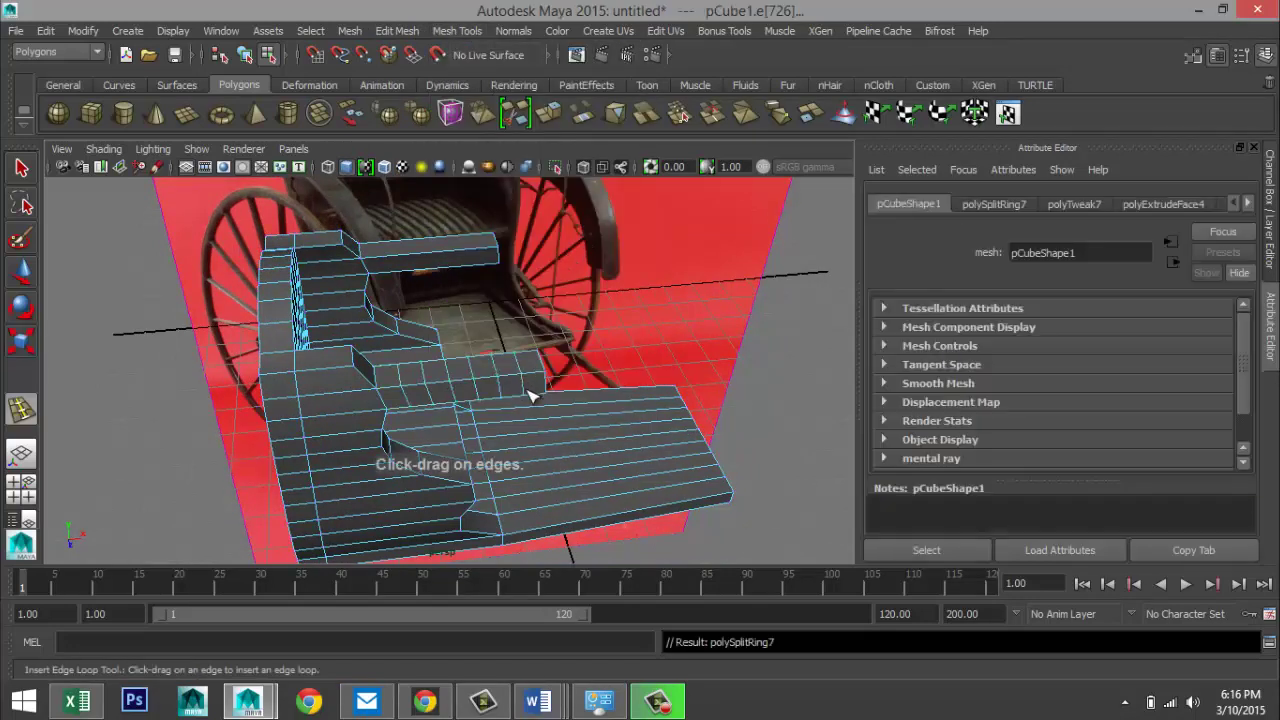
key(ctrl+z)
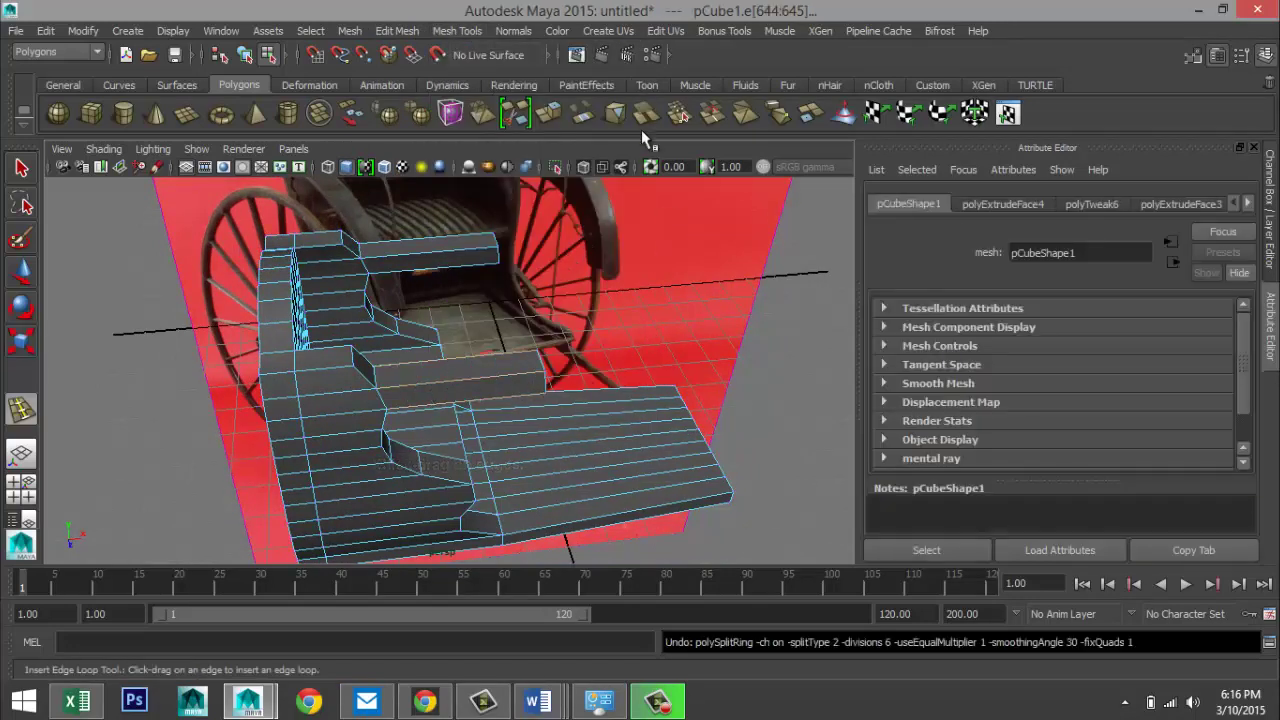
- Set the Insert Edge Loop Tool to equal distance from edge and insert a loop close to the front end of each armrest
click(466, 31)
click(632, 245)
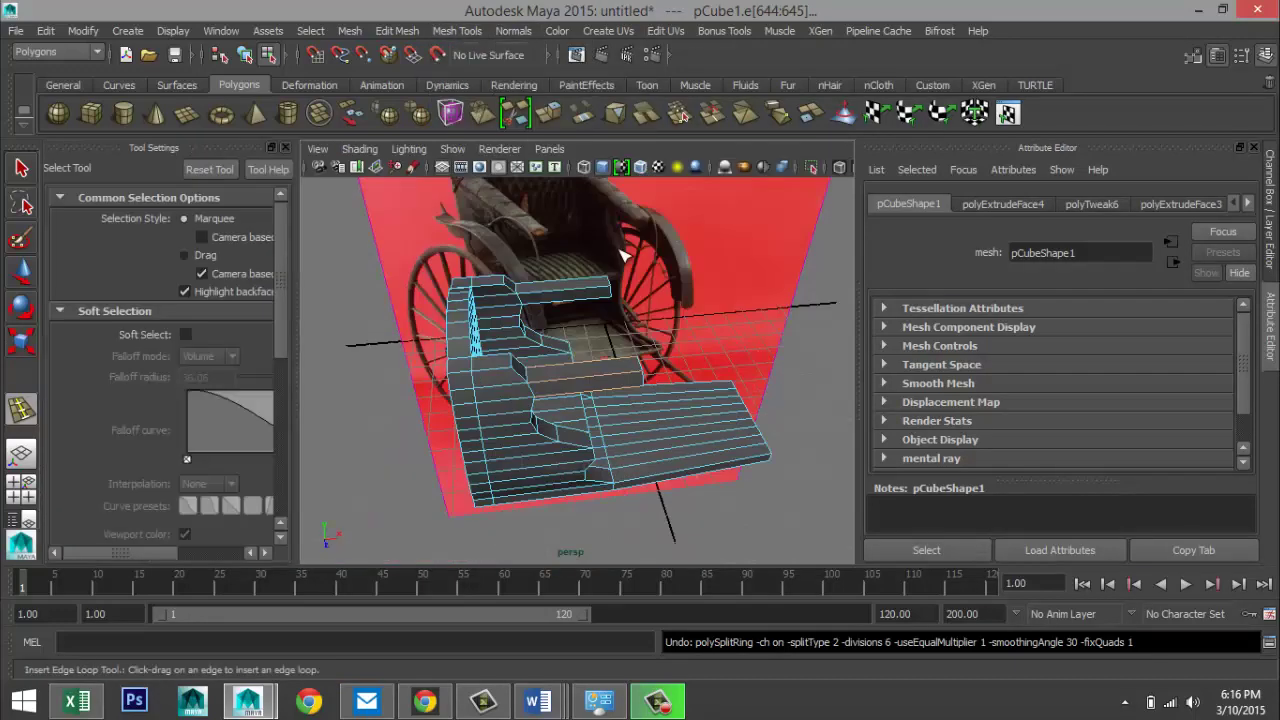
click(185, 287)
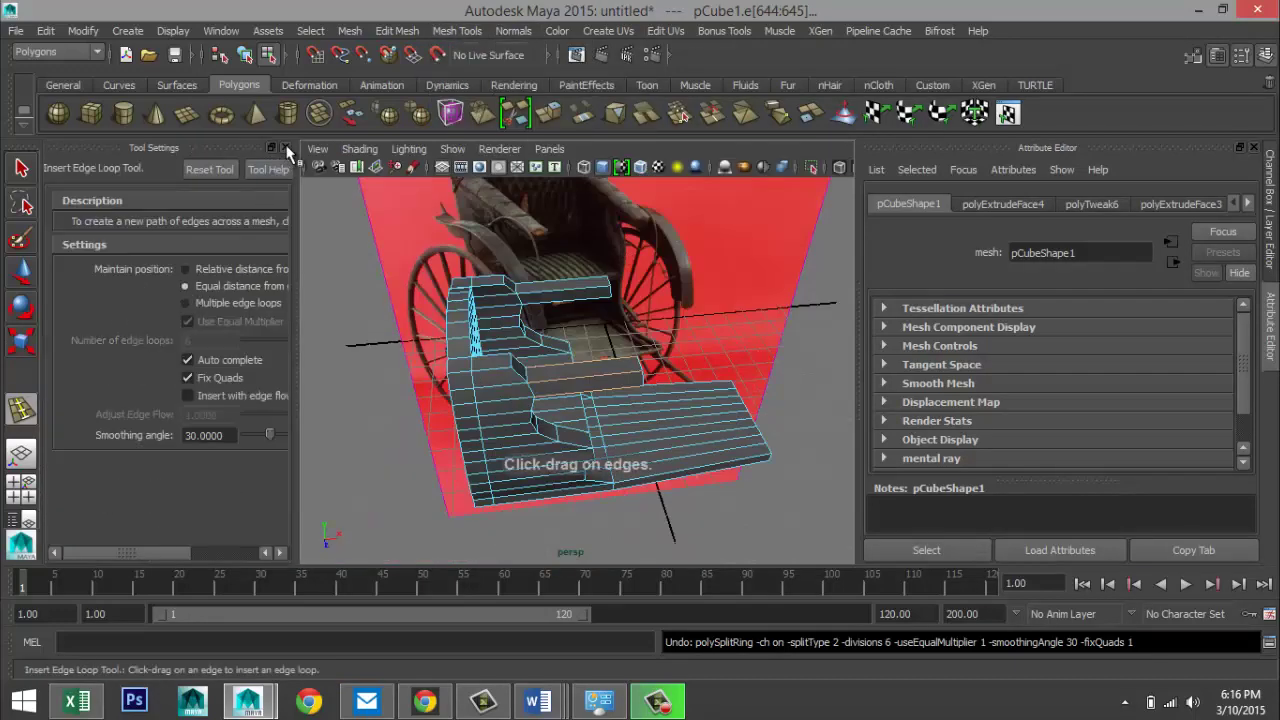
click(285, 148)
drag(518, 377, 547, 378)
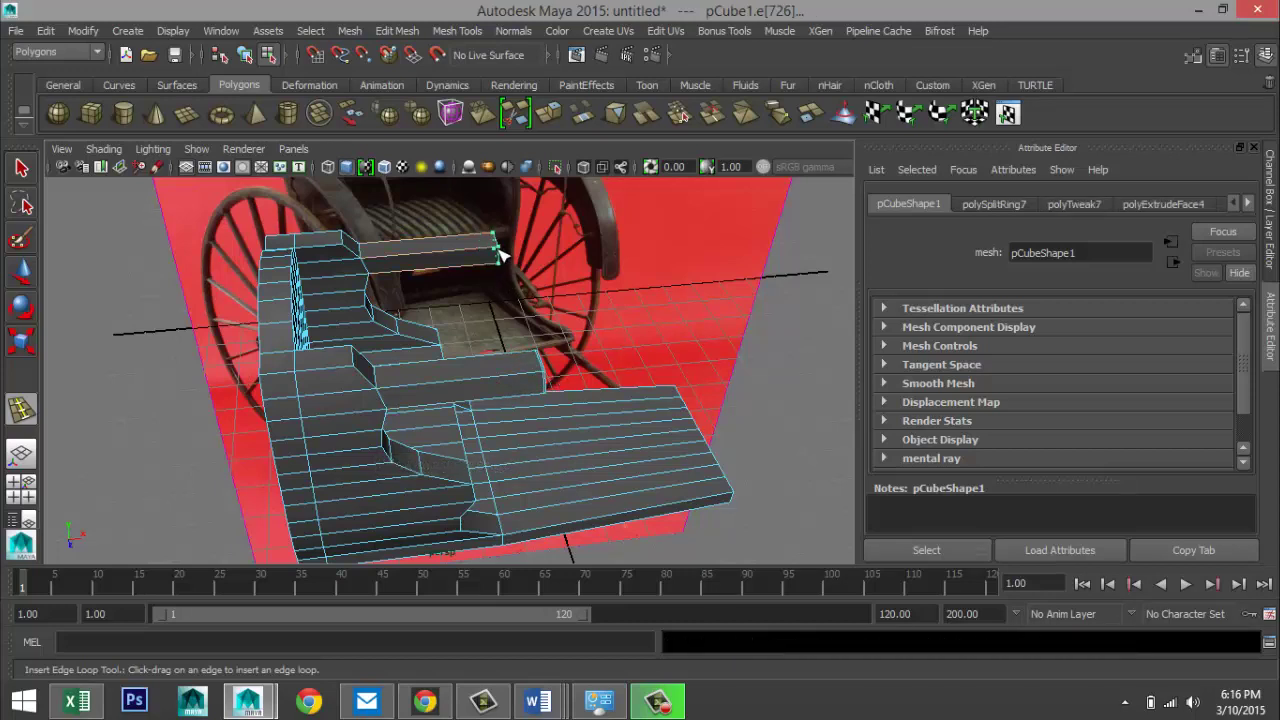
scroll(450, 416, up, 2)
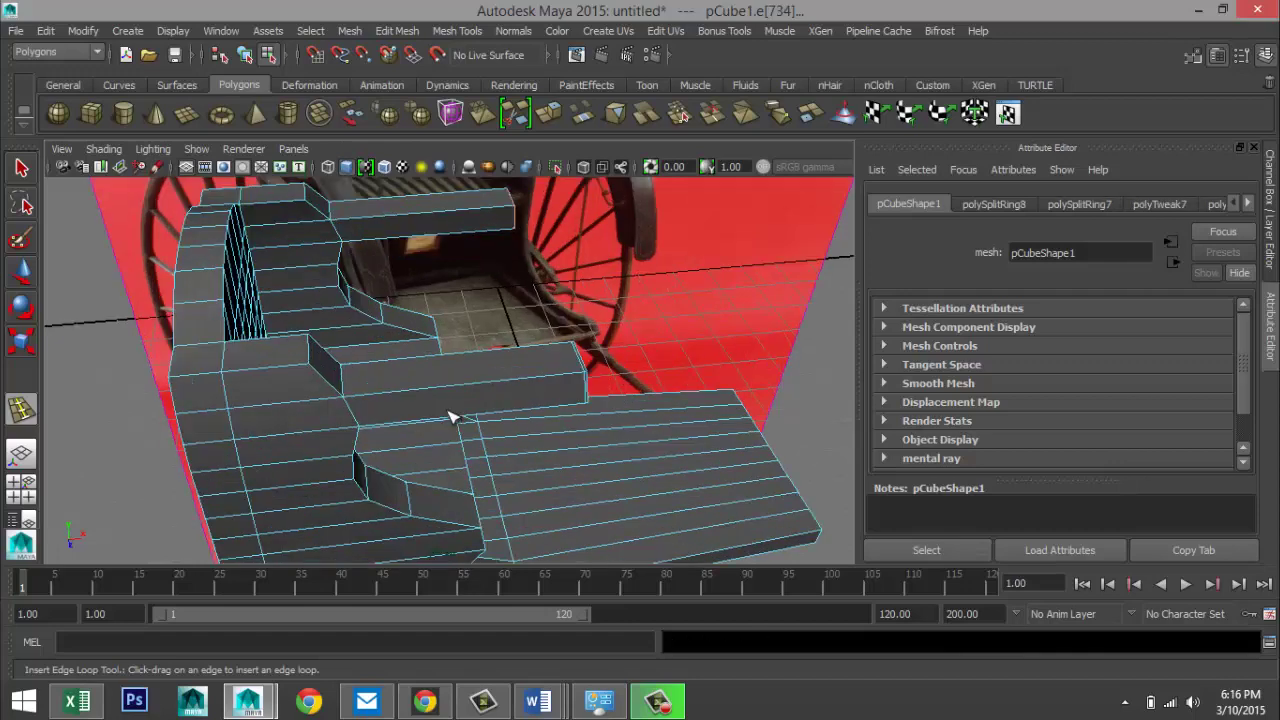
- Insert an edge loop just below the arched top edge of the backrest
alt+drag(467, 411, 383, 452)
scroll(383, 452, up, 3)
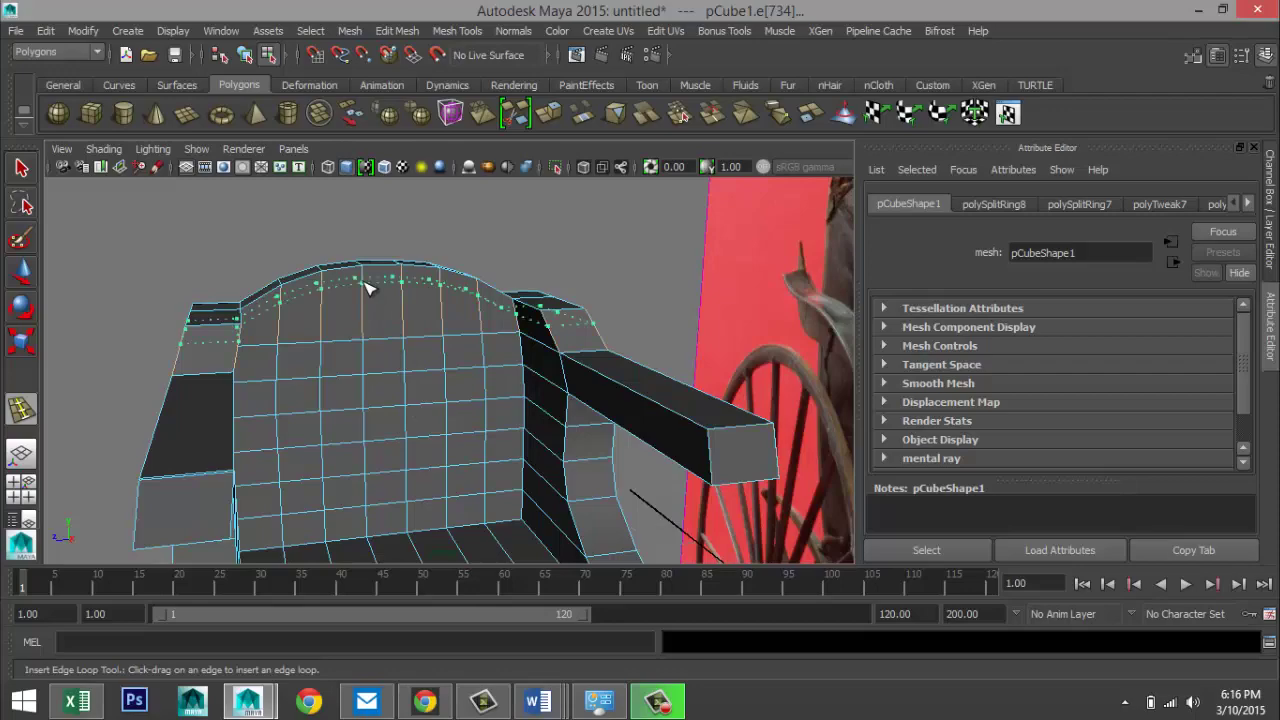
drag(367, 288, 369, 278)
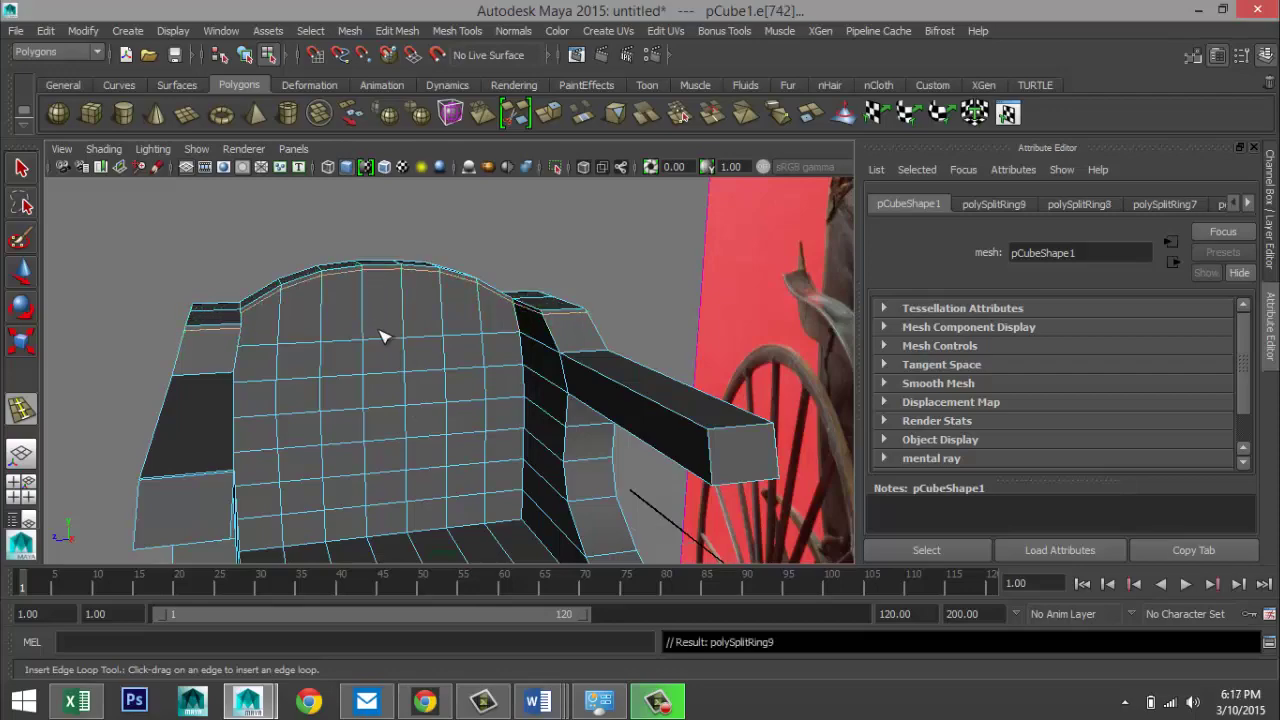
- Insert a vertical edge loop along the body's sides and top close to its rear edge
alt+drag(380, 337, 494, 413)
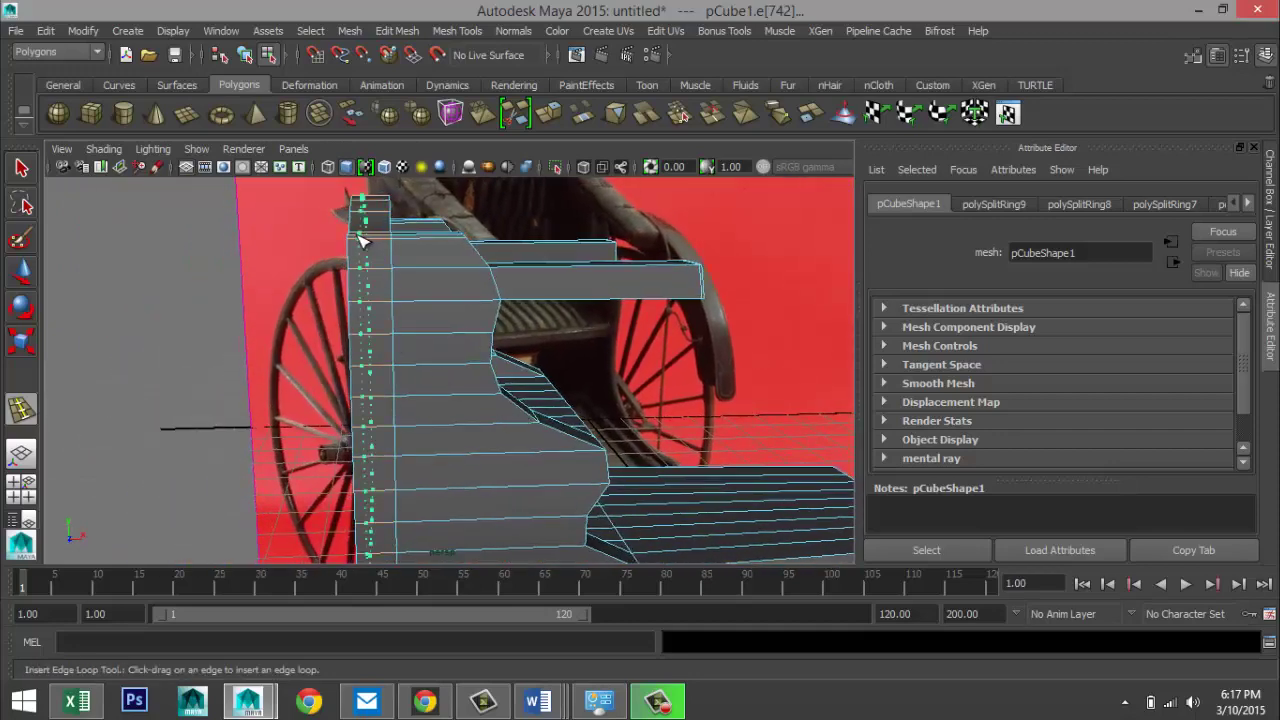
click(360, 240)
alt+drag(486, 337, 371, 374)
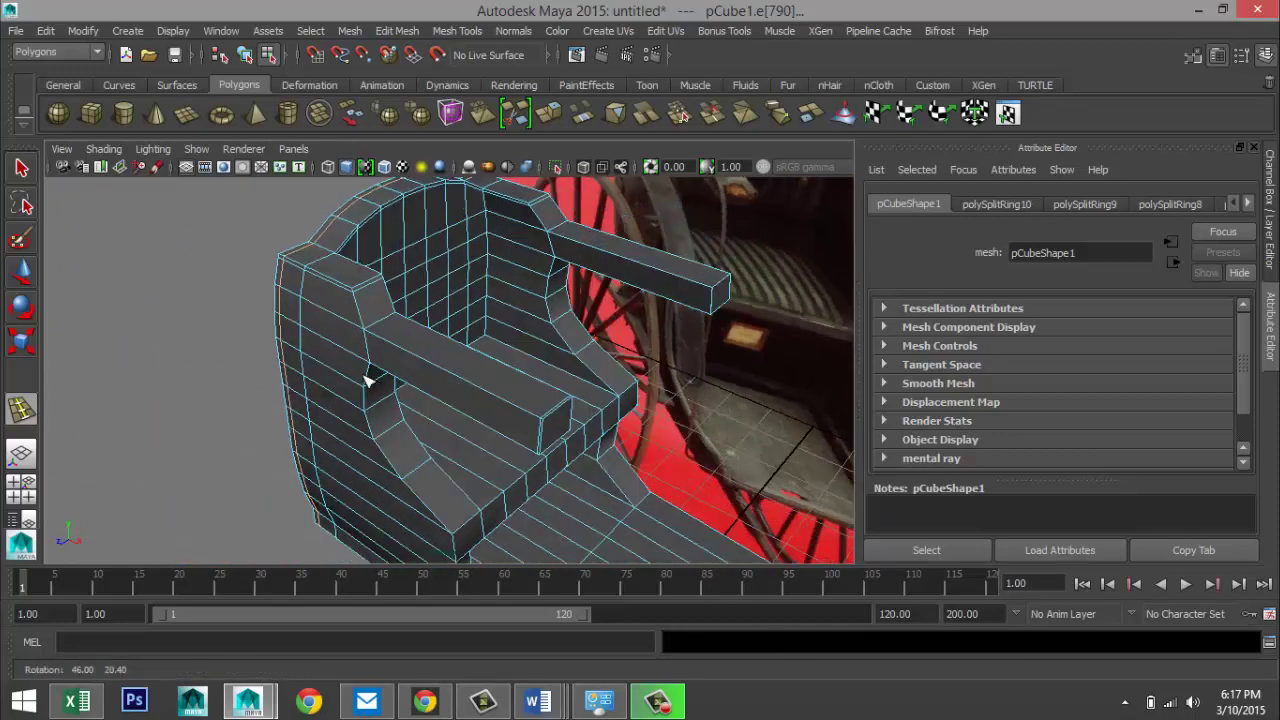
- Insert lengthwise edge loops close to the inner and outer side edges of the far armrest, continuing down the body's side
alt+middle_drag(371, 374, 309, 389)
alt+drag(309, 389, 237, 352)
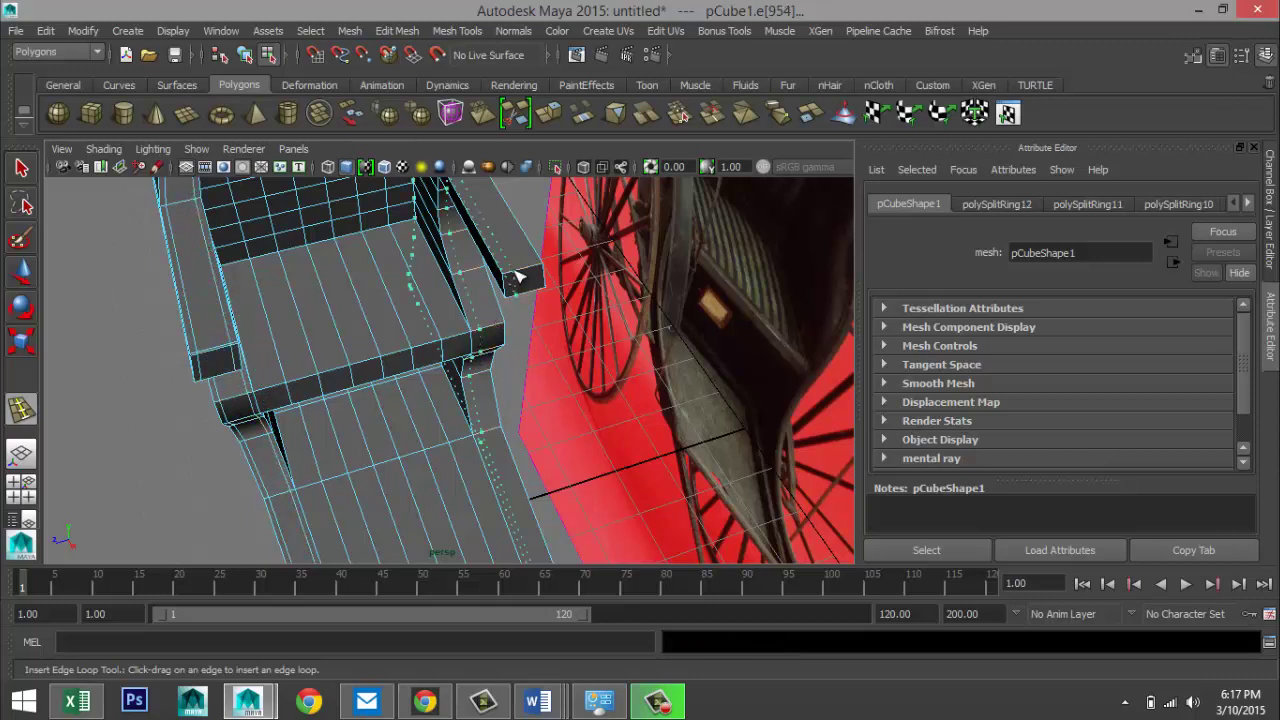
drag(513, 280, 514, 279)
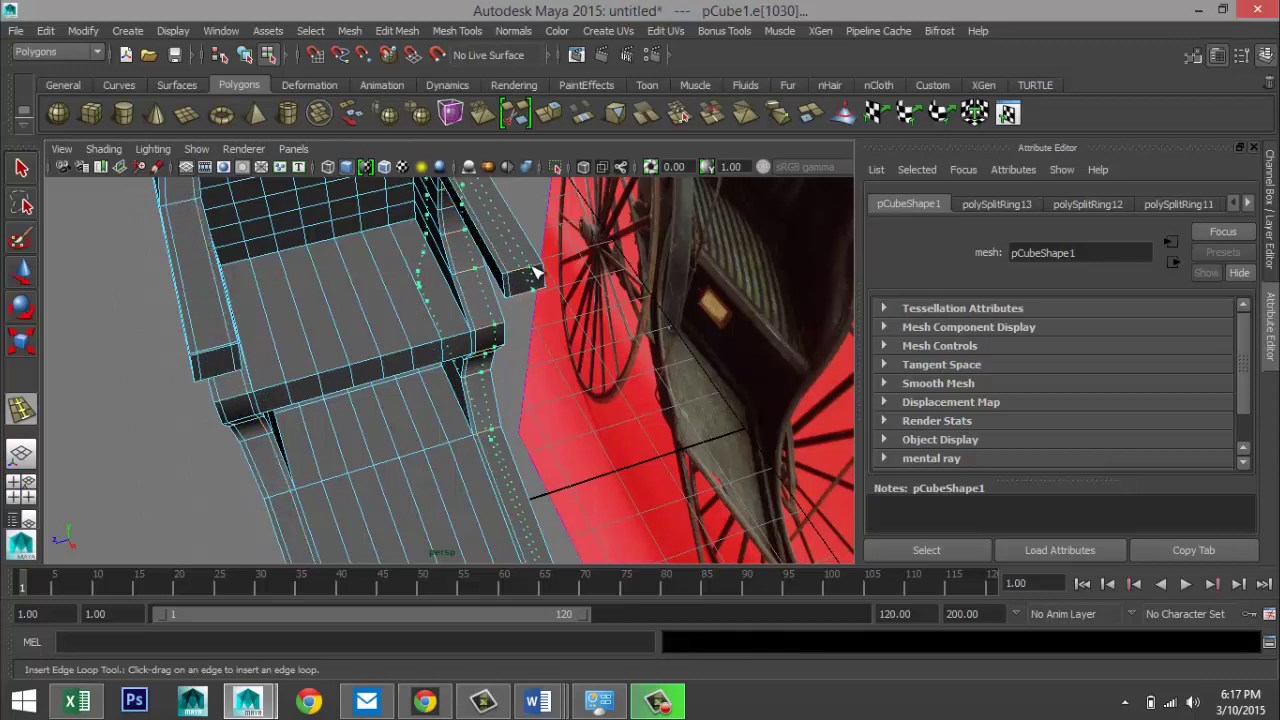
click(538, 272)
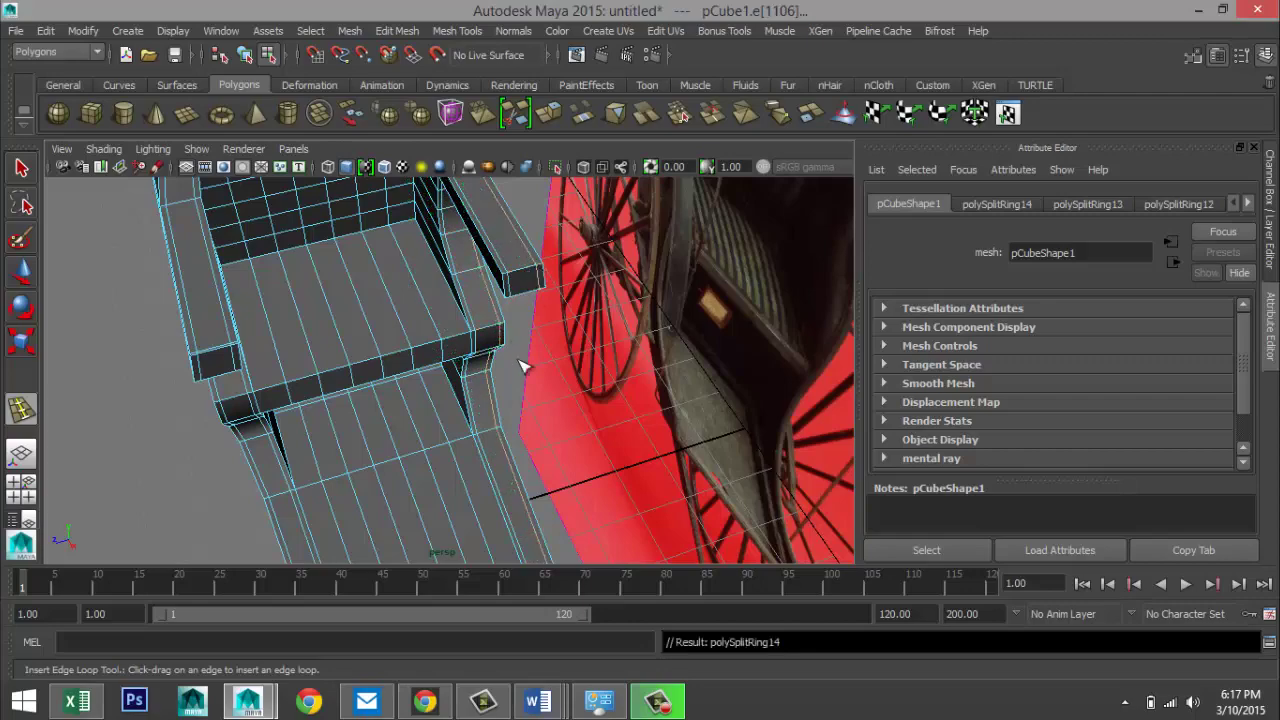
- Insert edge loops close to the footboard's front end and along its side near the upper and lower edges
alt+middle_drag(550, 405, 354, 374)
alt+drag(354, 374, 491, 280)
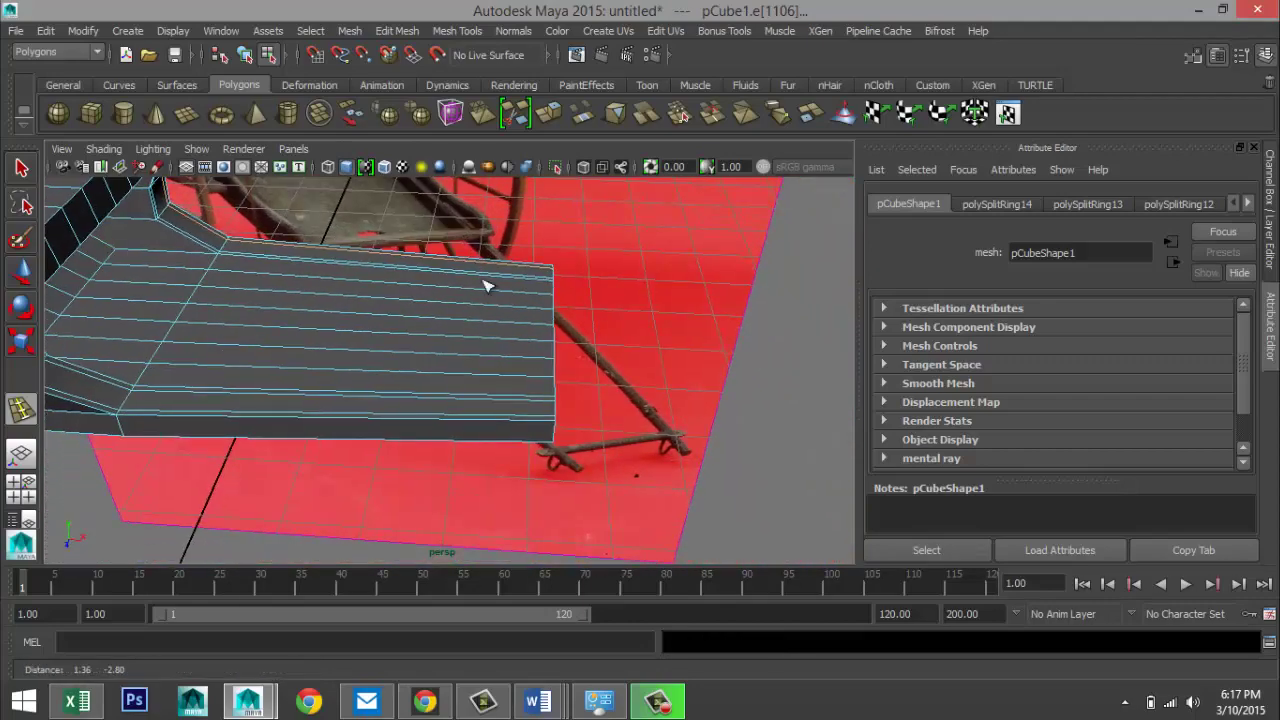
click(551, 427)
alt+drag(526, 463, 537, 431)
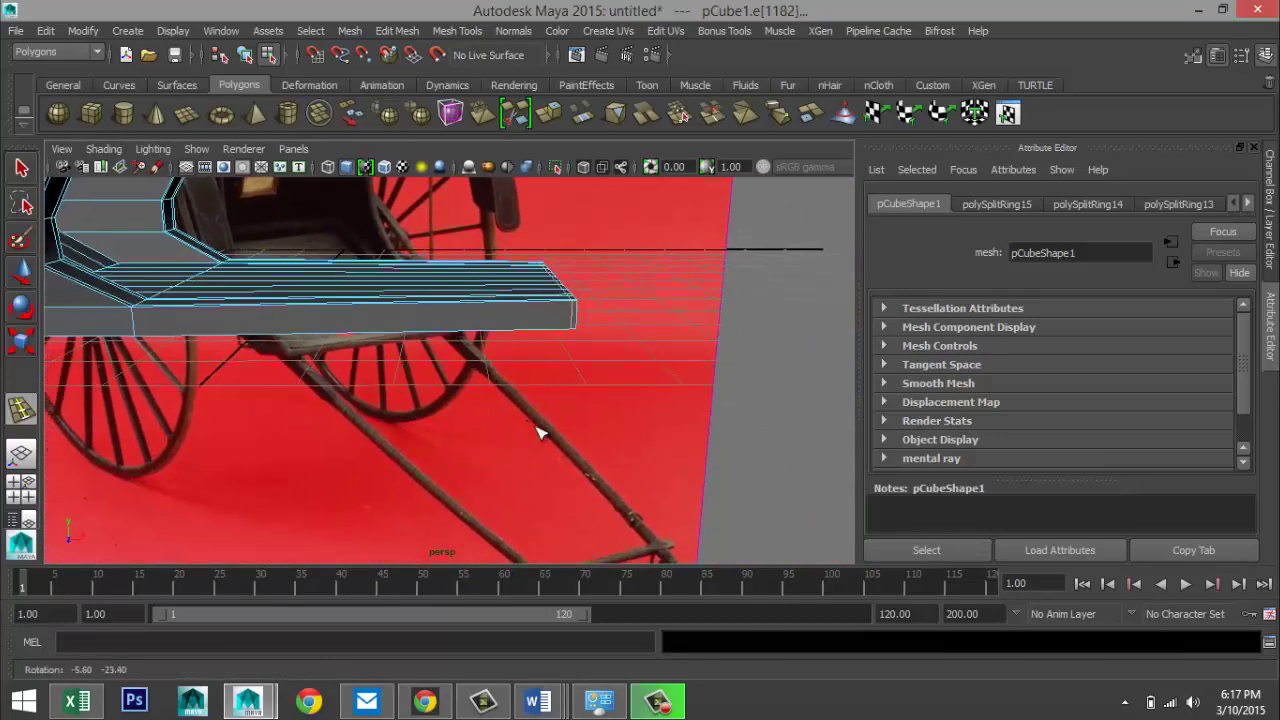
click(582, 311)
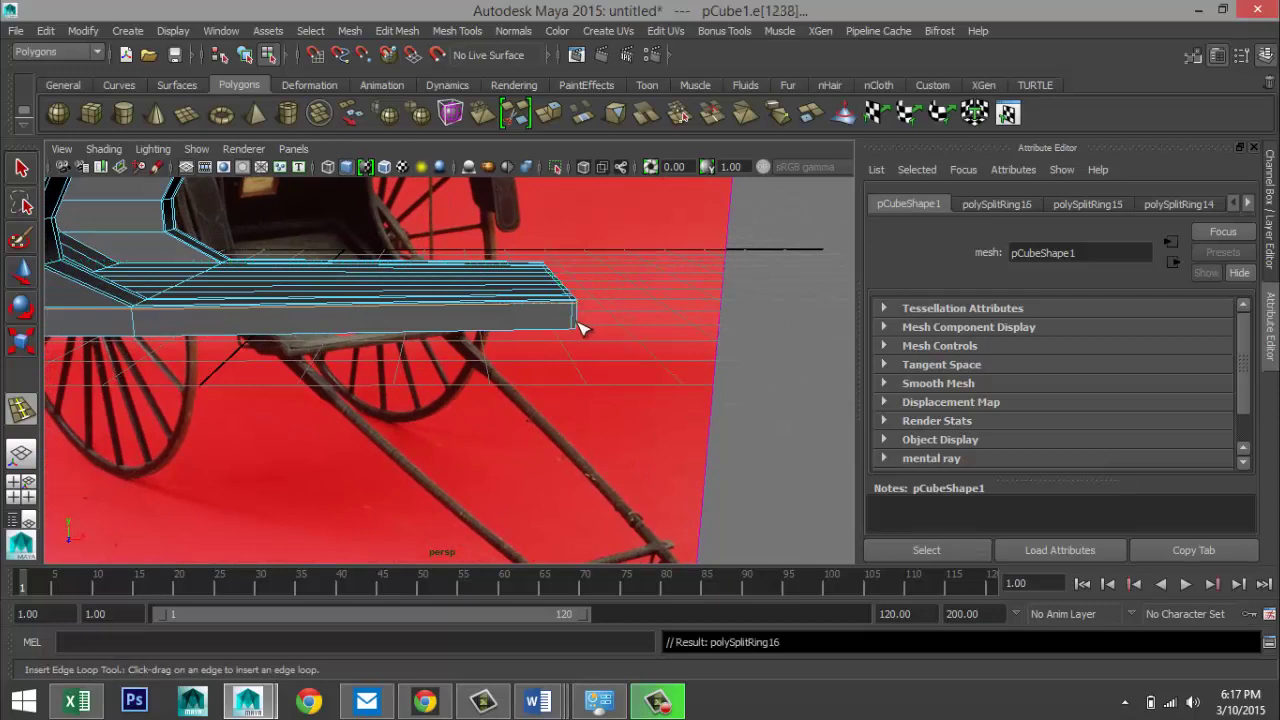
click(582, 333)
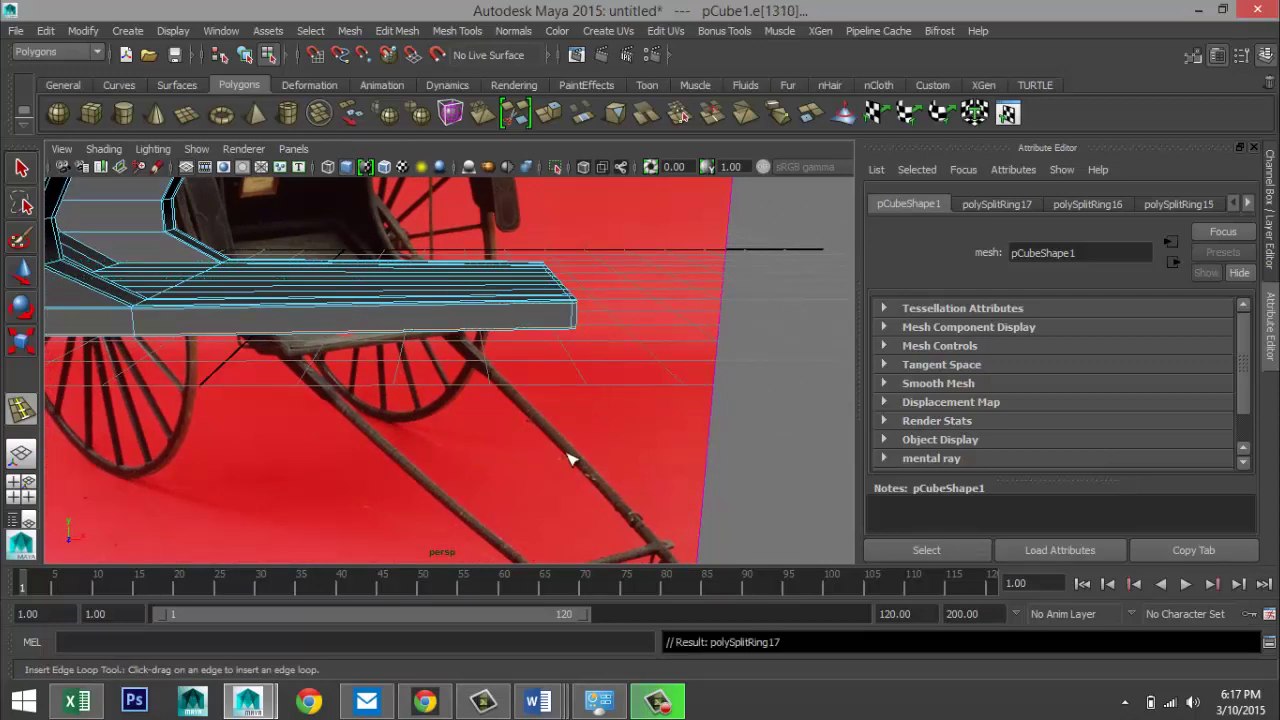
- Return to object mode, preview the body smoothed, and examine the seat edge and footboard up close
key(q)
alt+drag(499, 427, 380, 326)
right_drag(376, 274, 443, 265)
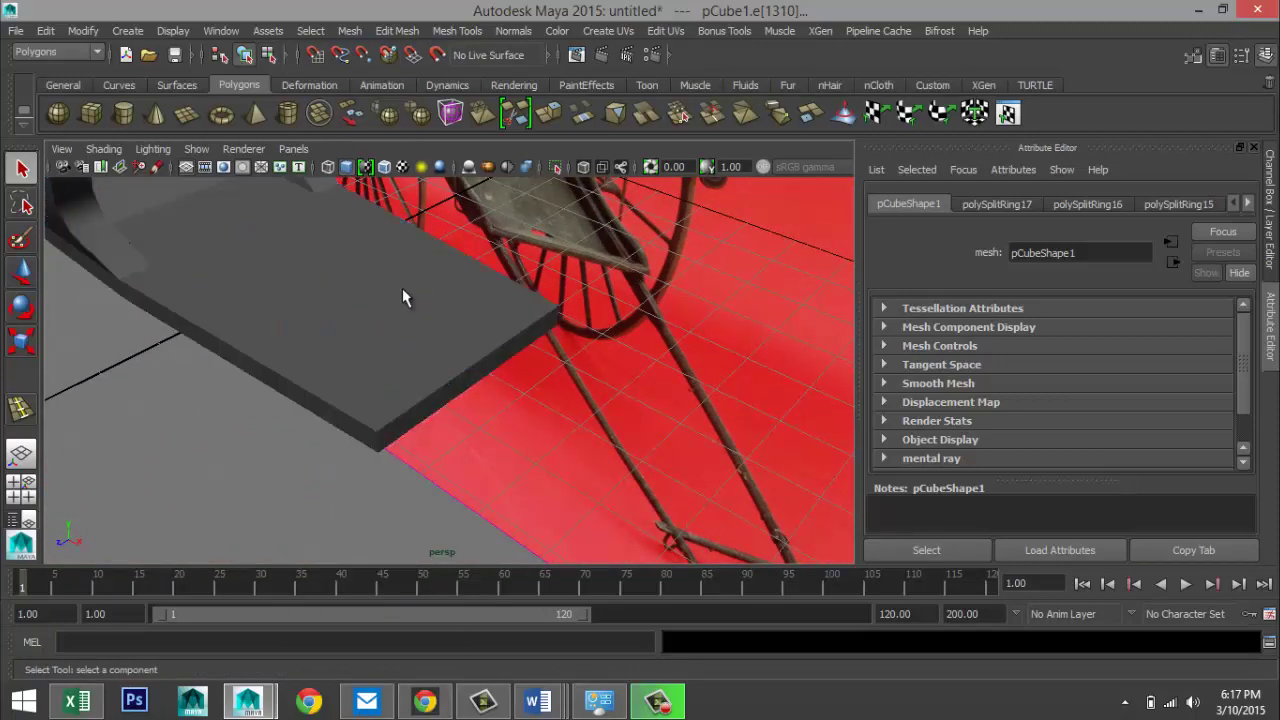
click(465, 399)
key(3)
scroll(462, 401, down, 3)
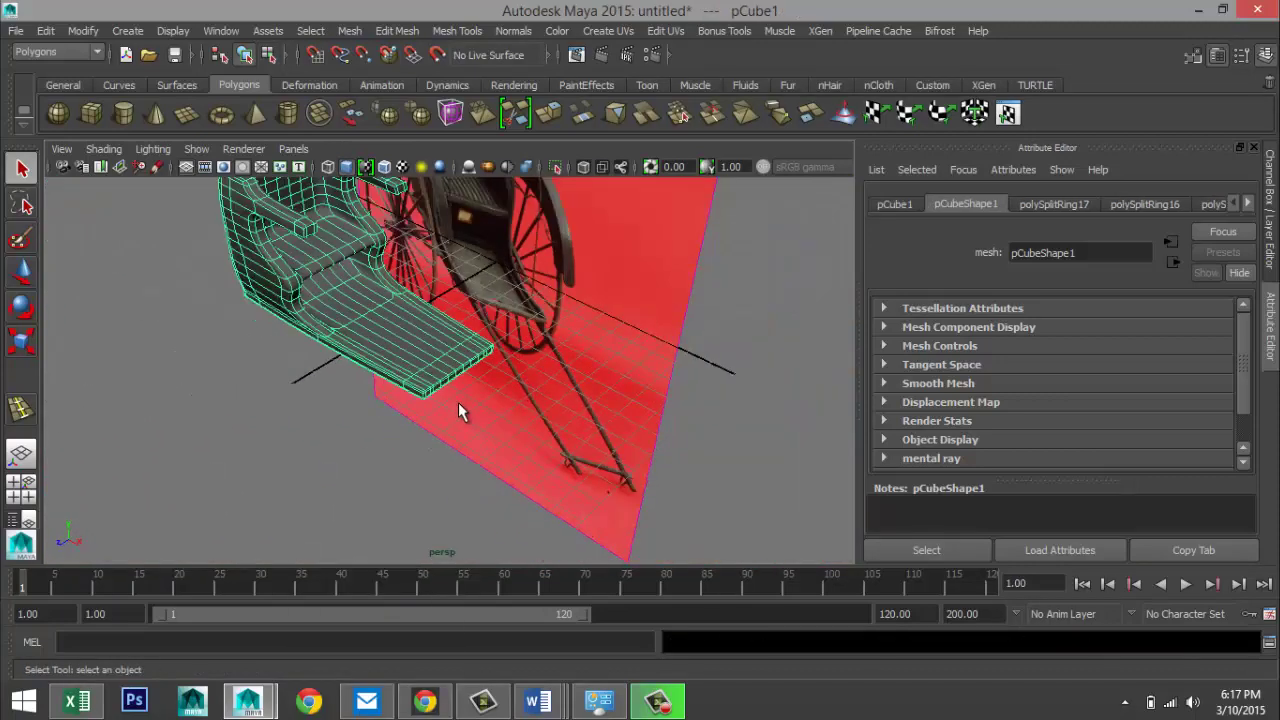
alt+drag(262, 396, 277, 360)
scroll(377, 456, up, 3)
click(280, 359)
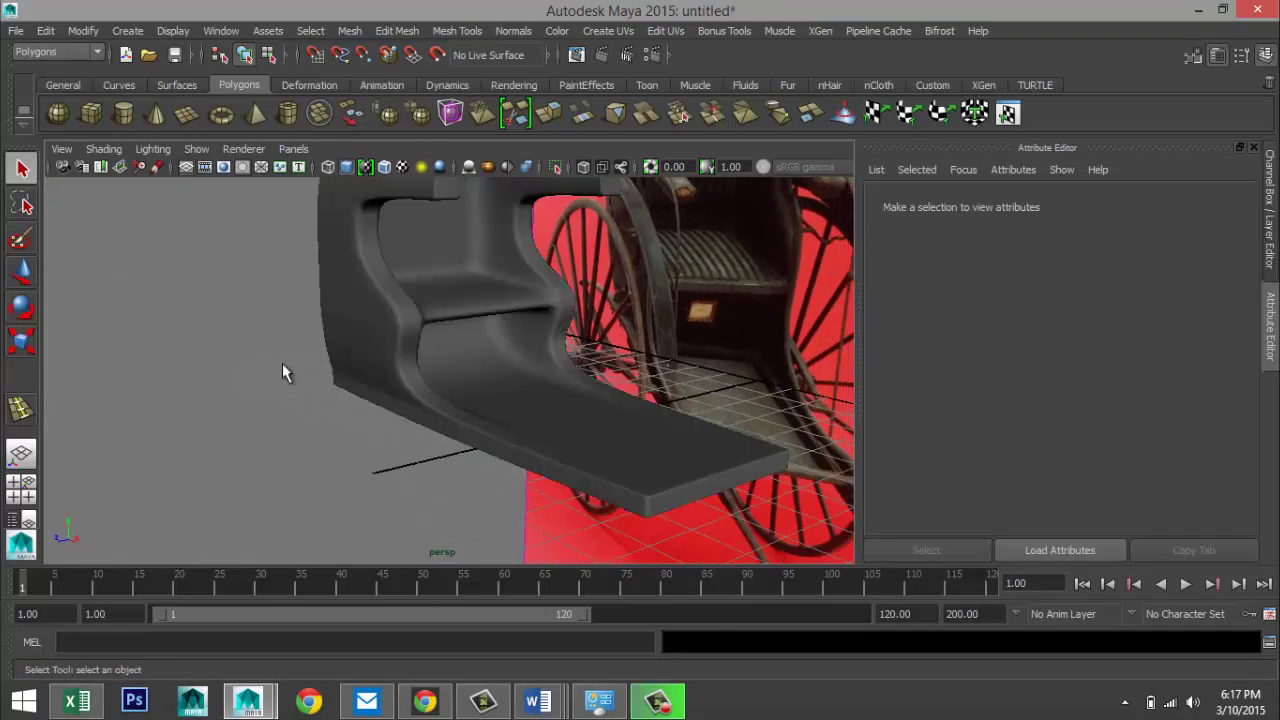
scroll(283, 366, down, 3)
scroll(283, 366, up, 4)
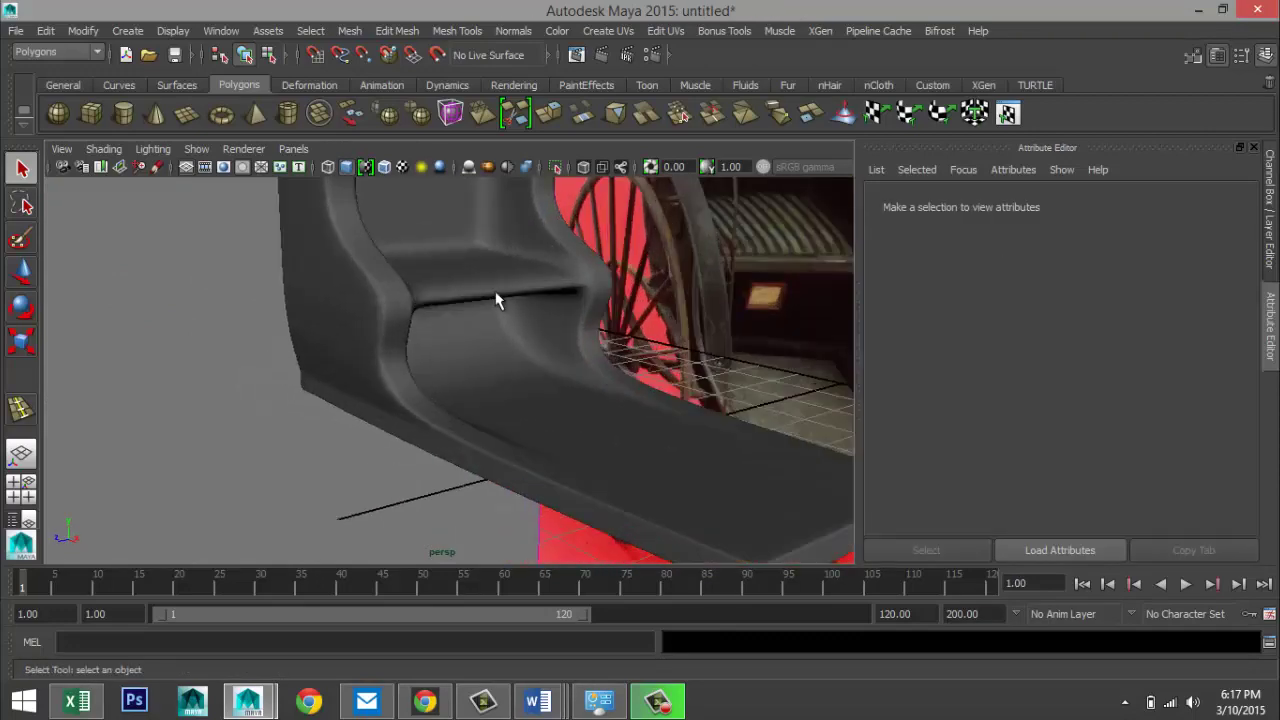
- Turn off the smooth preview and insert edge loops close to the upper and lower edges of the seat's front face
click(534, 347)
key(1)
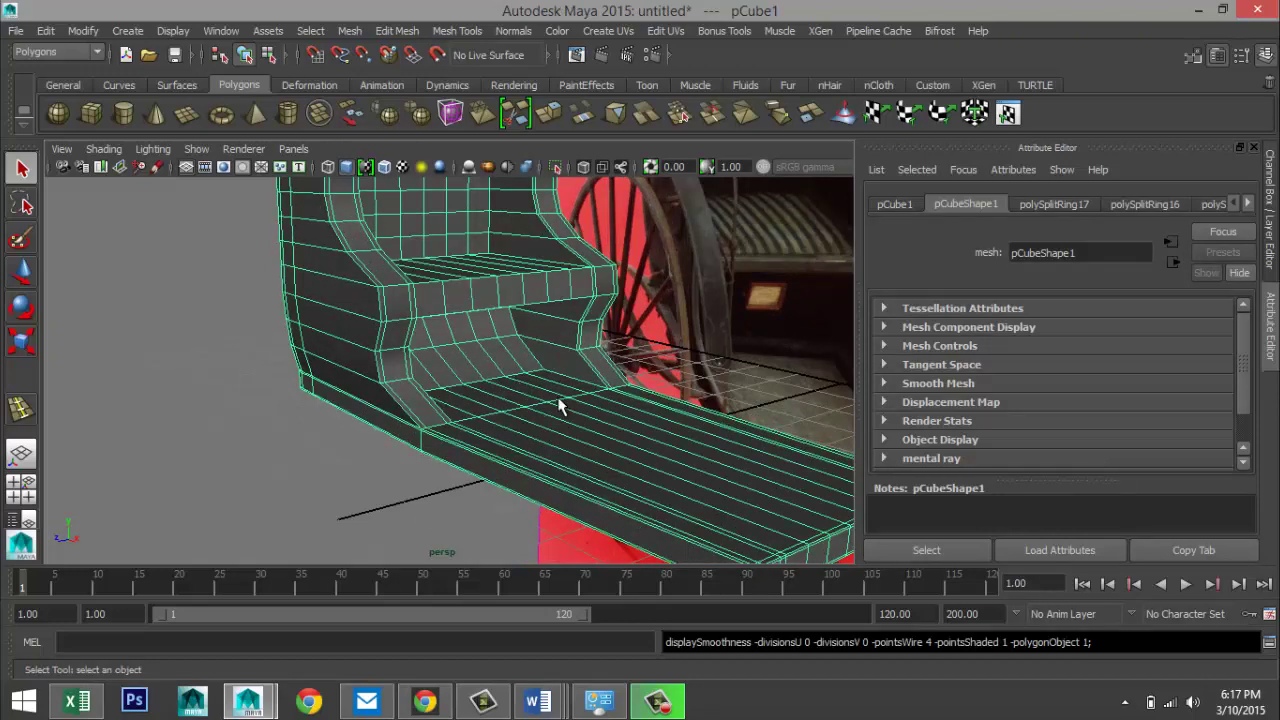
alt+drag(603, 415, 470, 400)
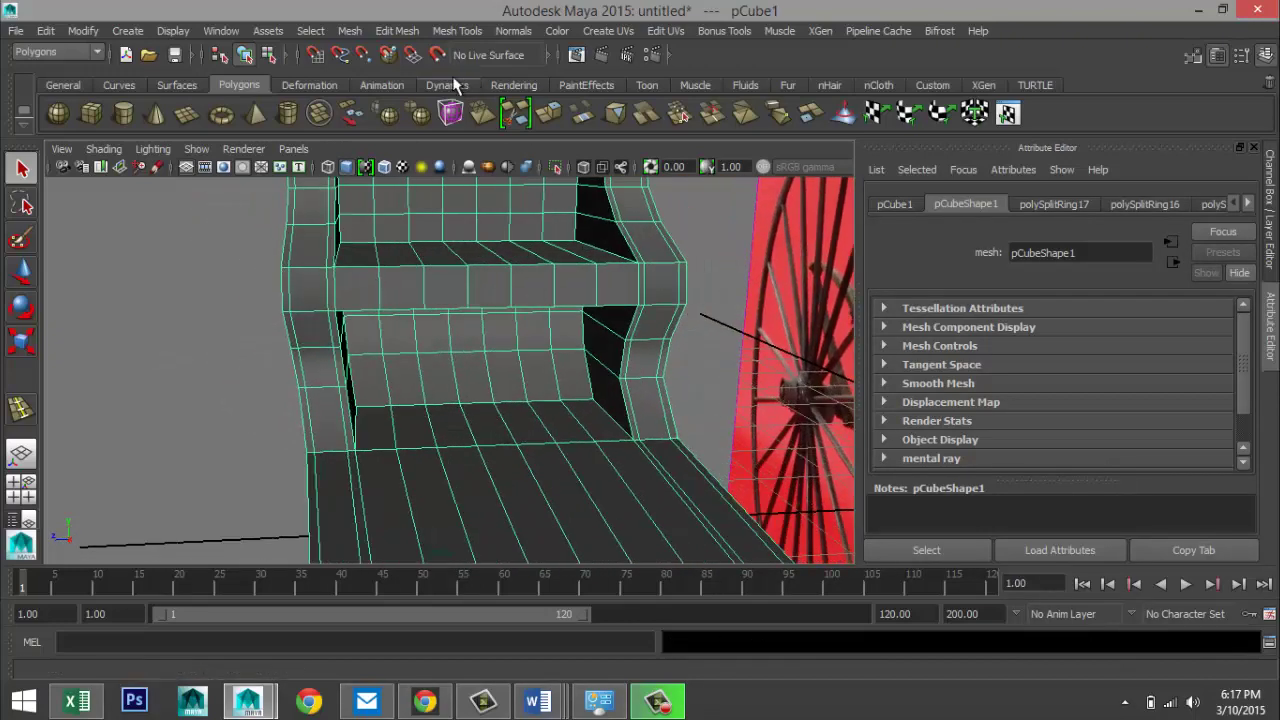
click(456, 31)
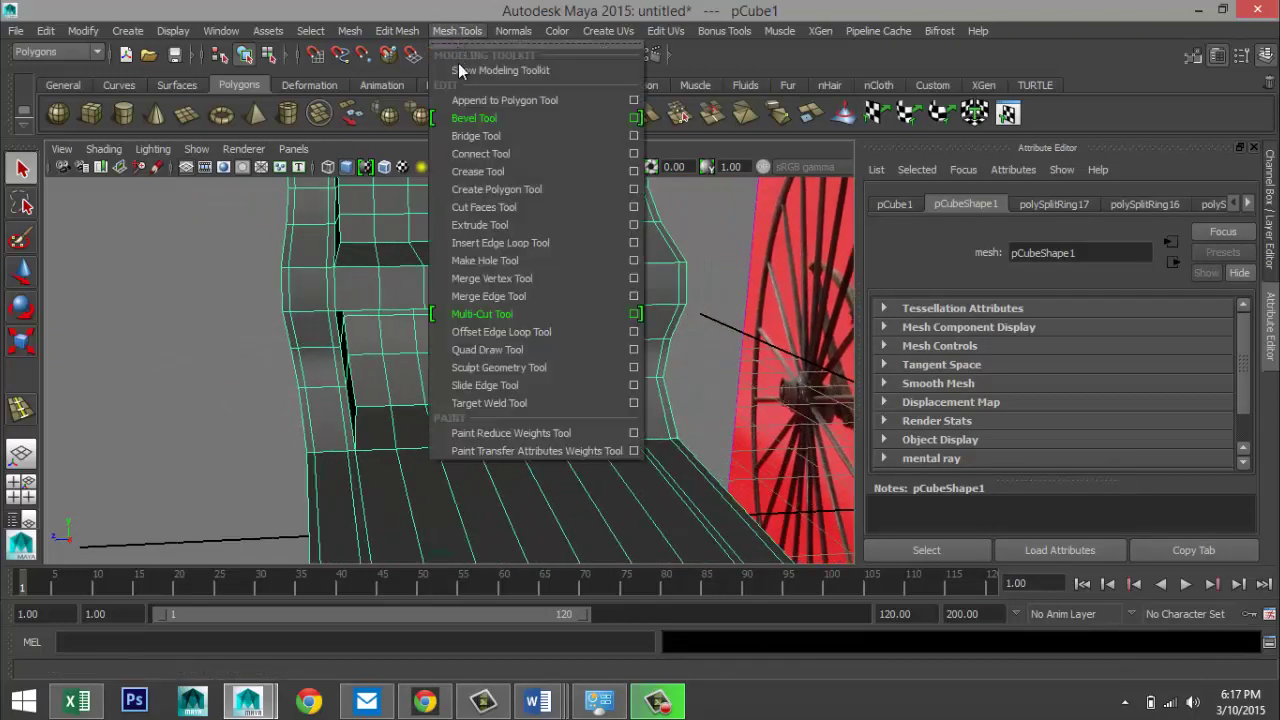
click(549, 243)
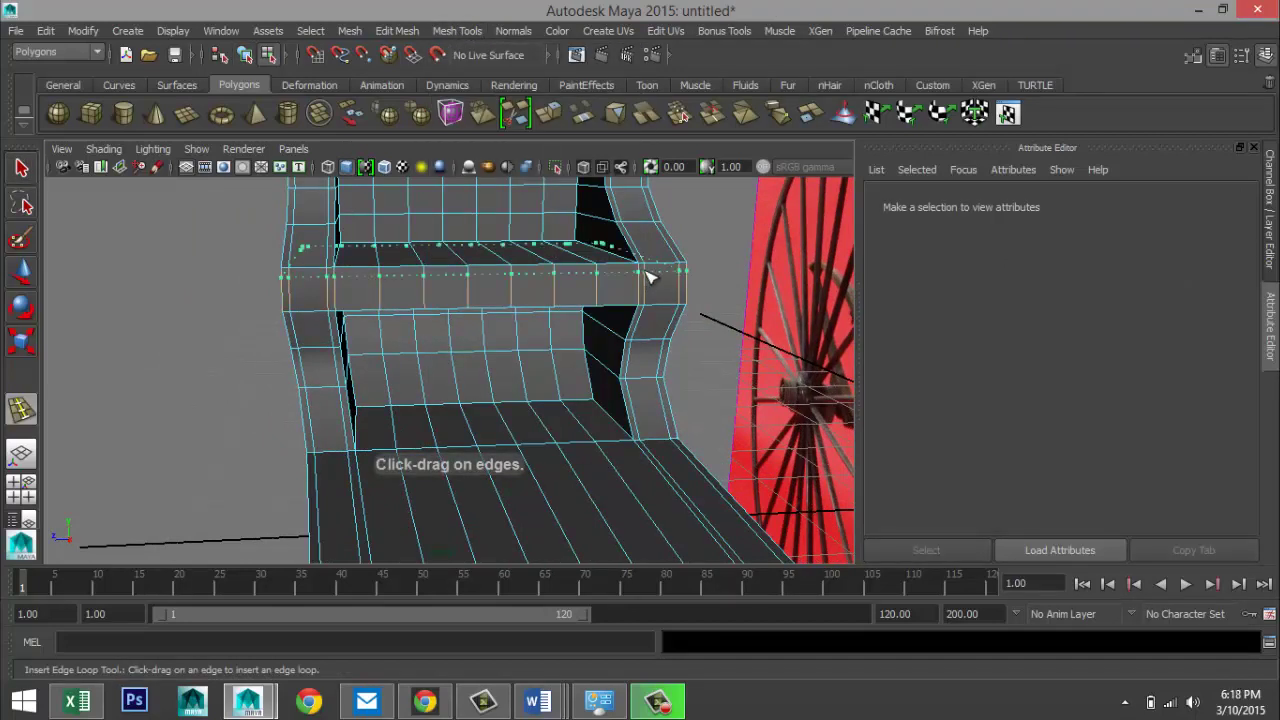
drag(648, 272, 652, 306)
key(q)
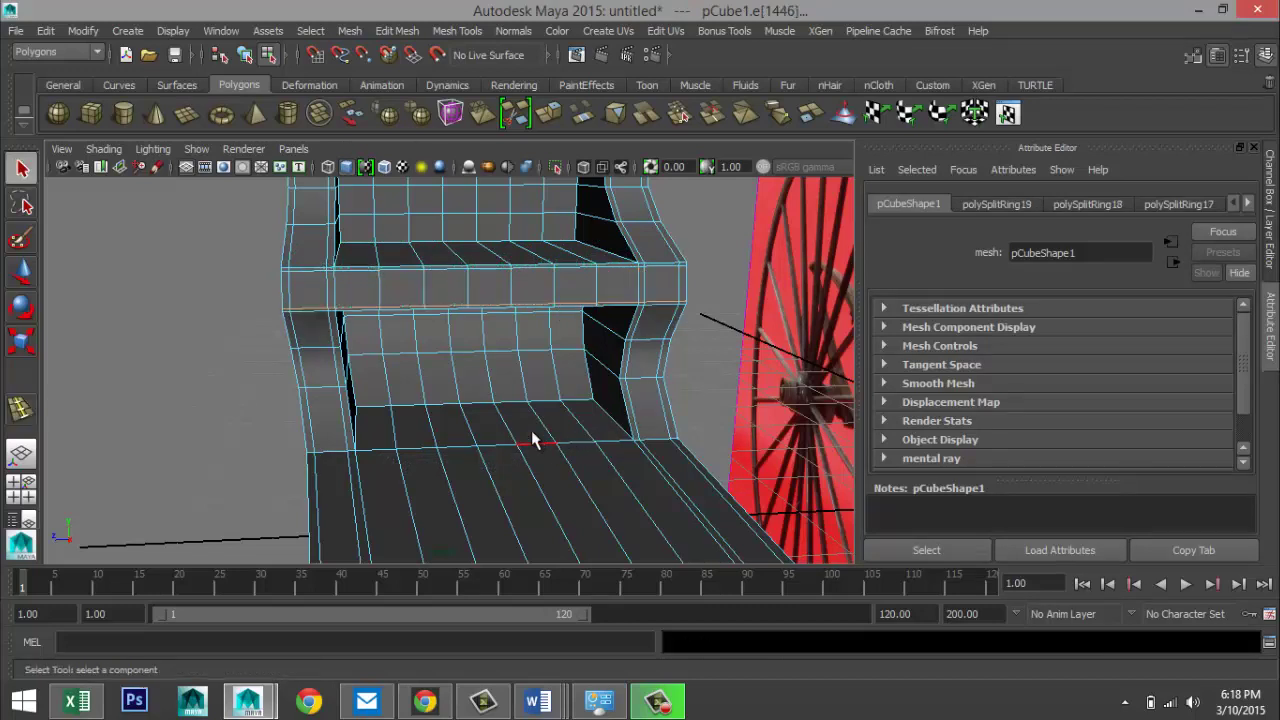
- Turn the body's smooth preview back on in object mode, deselect it, and inspect the seat, armrests and footboard from several angles
right_drag(531, 437, 607, 248)
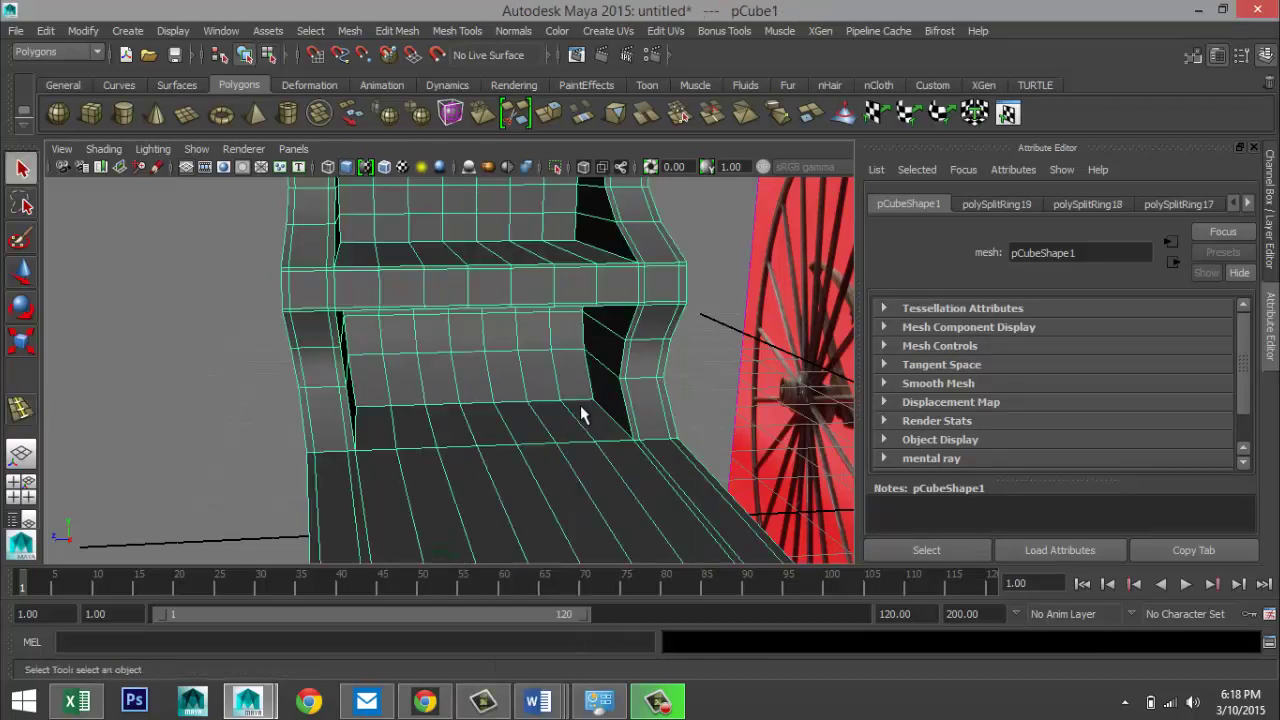
key(3)
alt+right_drag(408, 422, 207, 376)
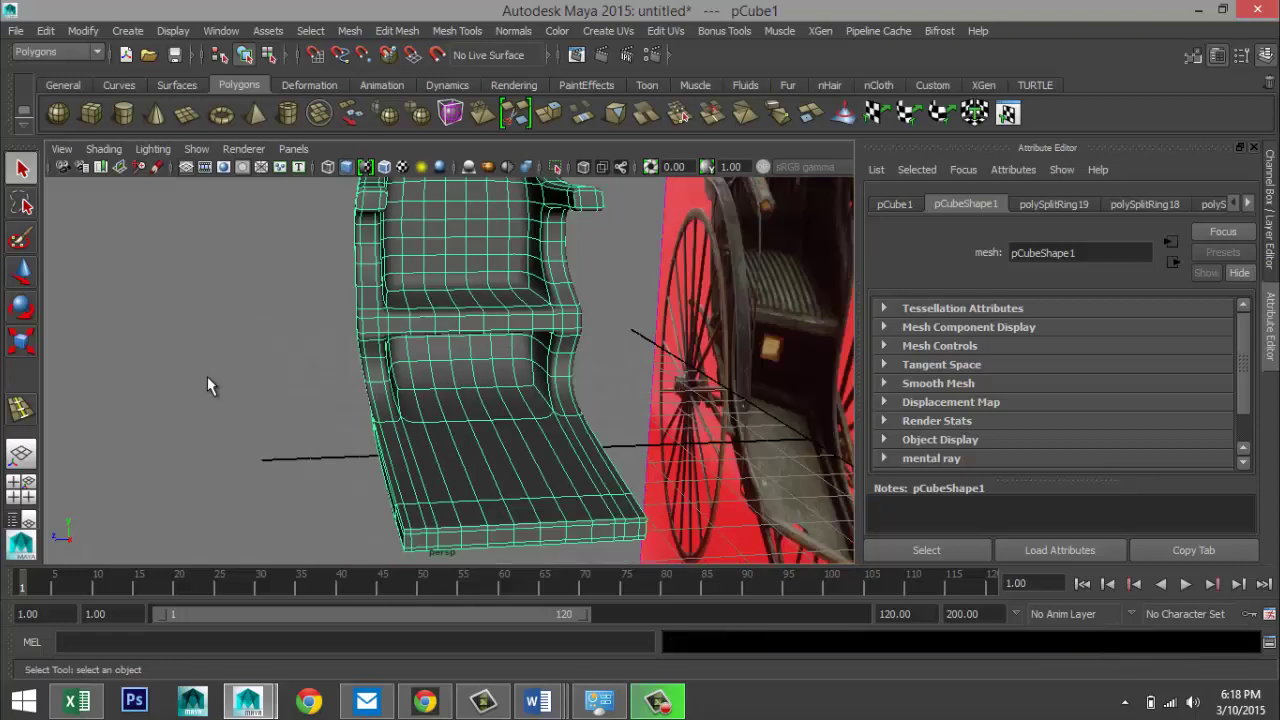
alt+drag(200, 373, 234, 385)
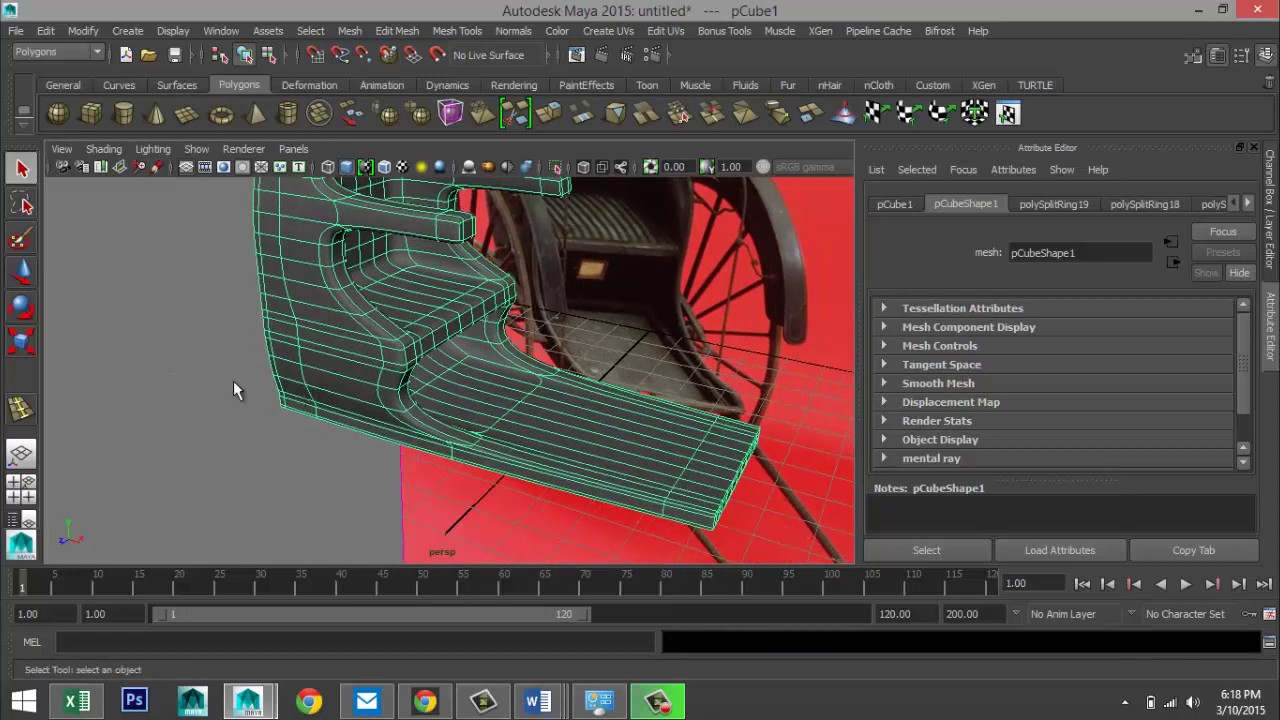
click(233, 390)
scroll(258, 400, down, 5)
scroll(260, 395, up, 5)
alt+right_drag(233, 382, 499, 401)
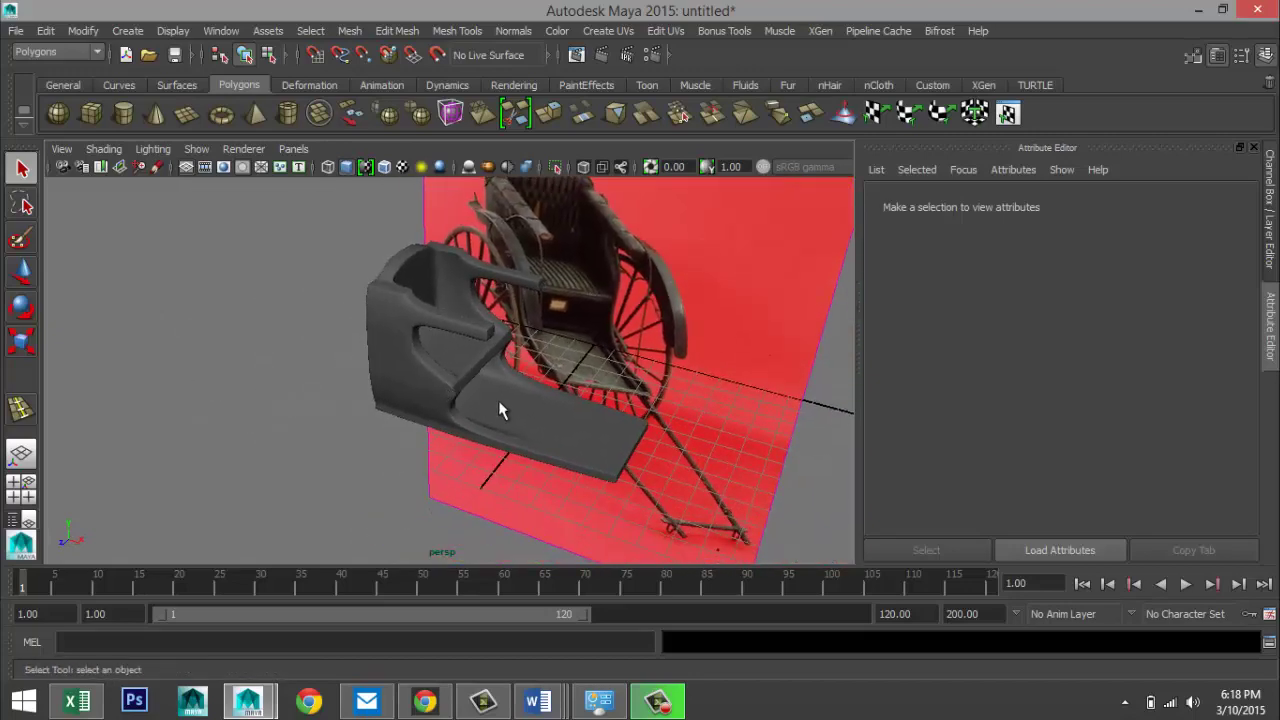
alt+drag(499, 401, 486, 438)
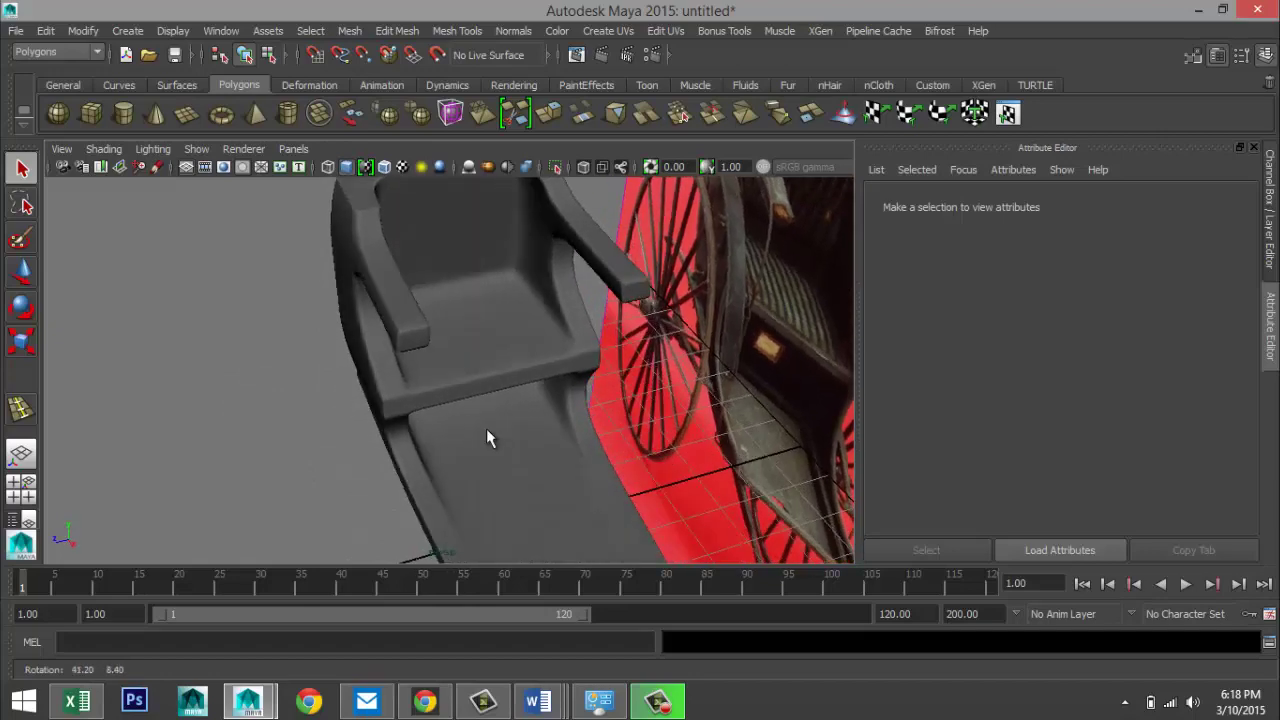
alt+drag(259, 397, 200, 334)
scroll(209, 329, down, 3)
scroll(196, 352, down, 1)
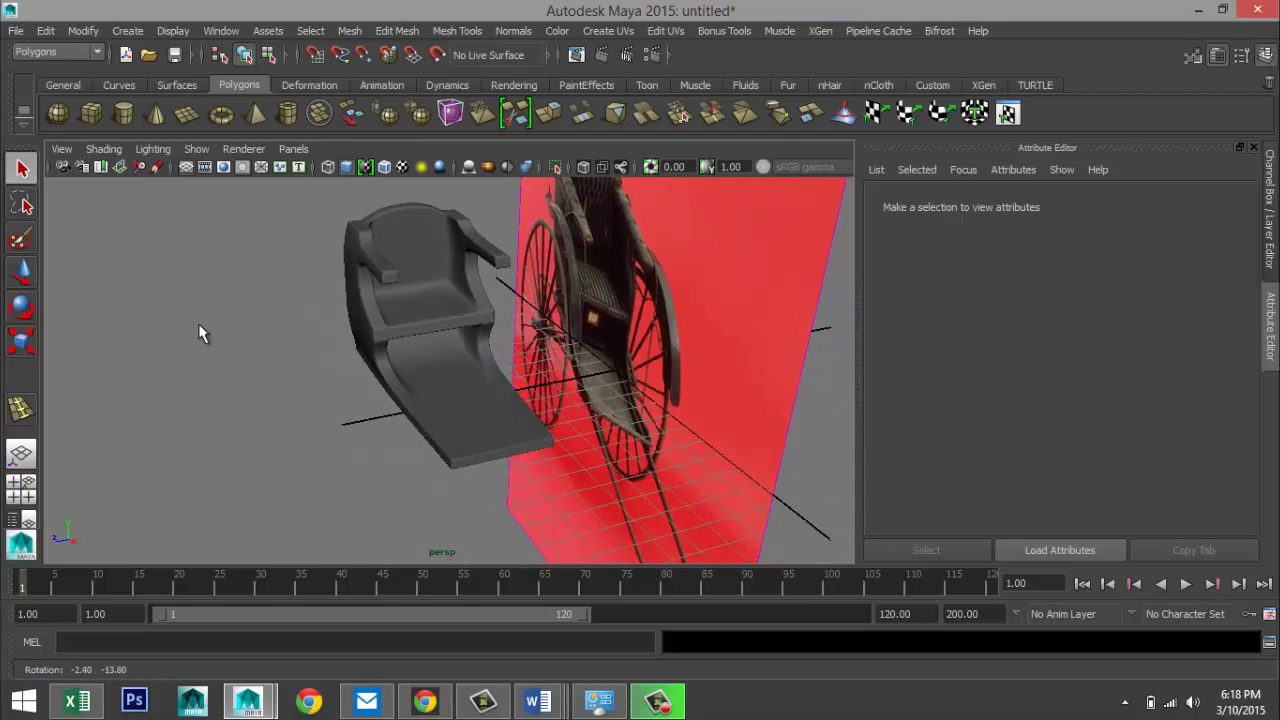
- Create a thin upright polygon cube beside the body and move it into the seat against the backrest
click(91, 113)
drag(210, 520, 325, 398)
key(w)
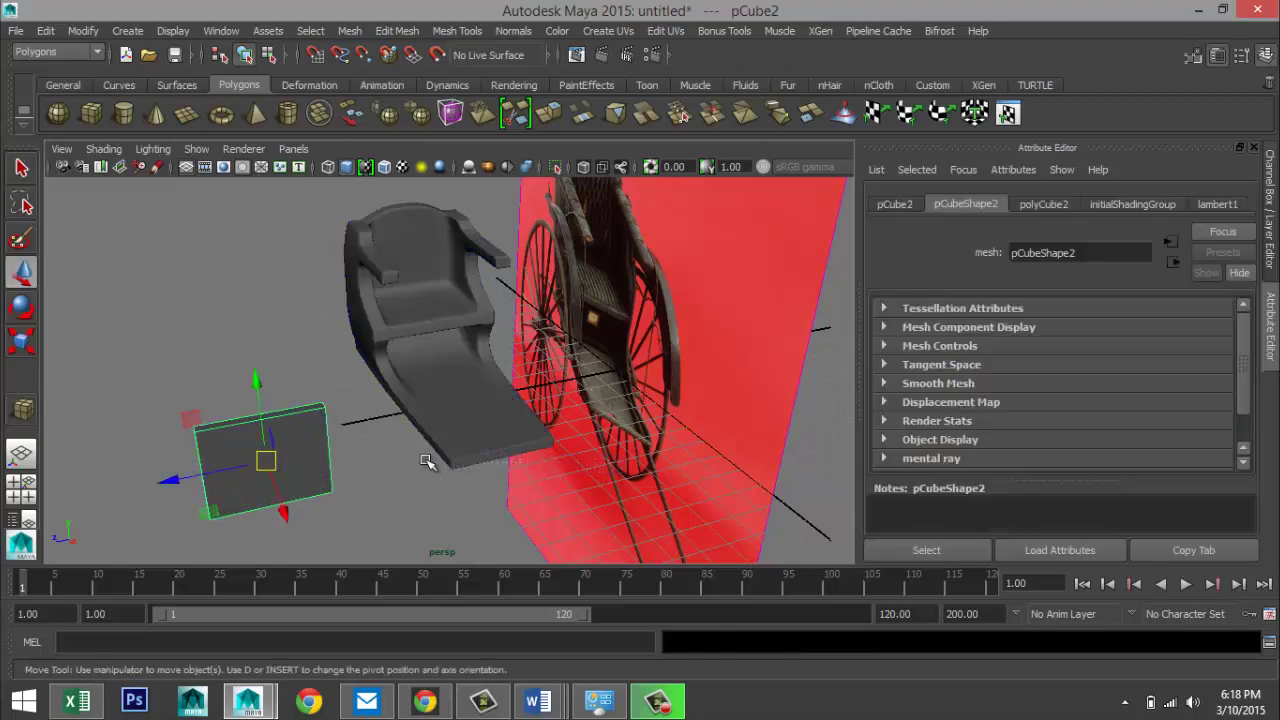
drag(165, 477, 446, 287)
drag(415, 222, 416, 158)
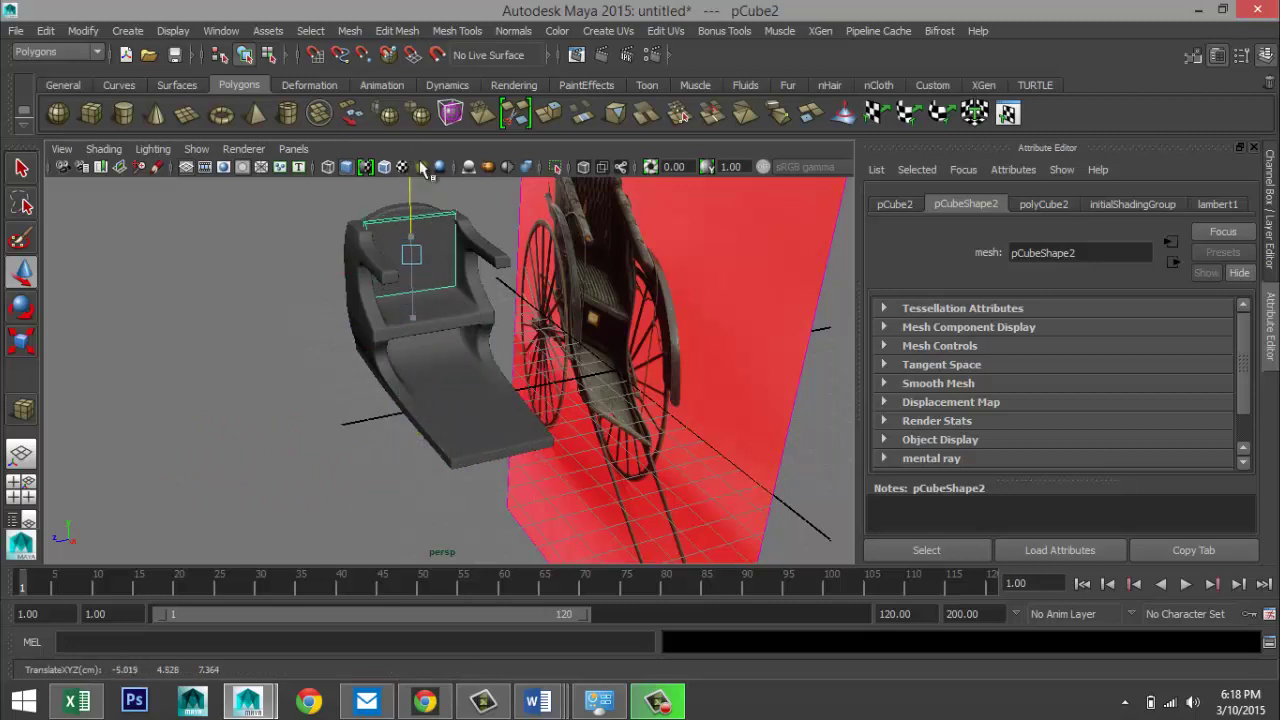
- In the side view, use wireframe display to centre the new cube horizontally on the backrest, then restore shaded display
click(22, 489)
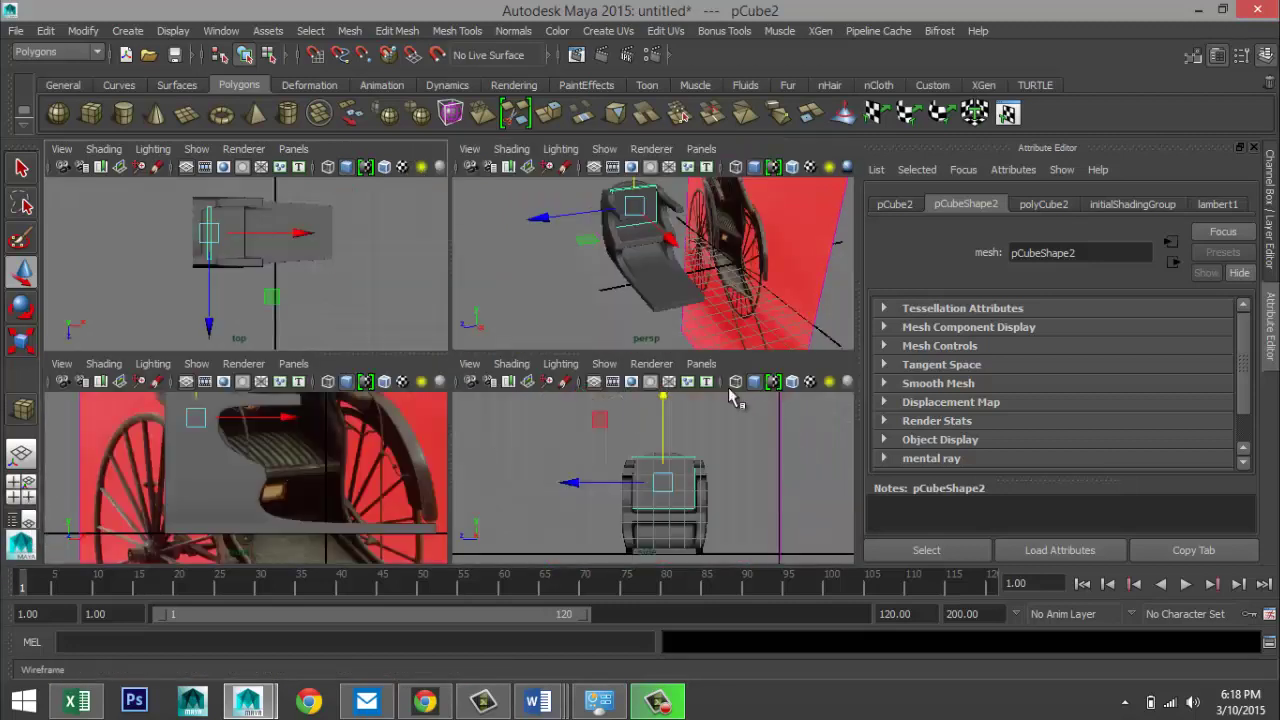
key(space)
scroll(680, 440, up, 3)
scroll(646, 451, down, 3)
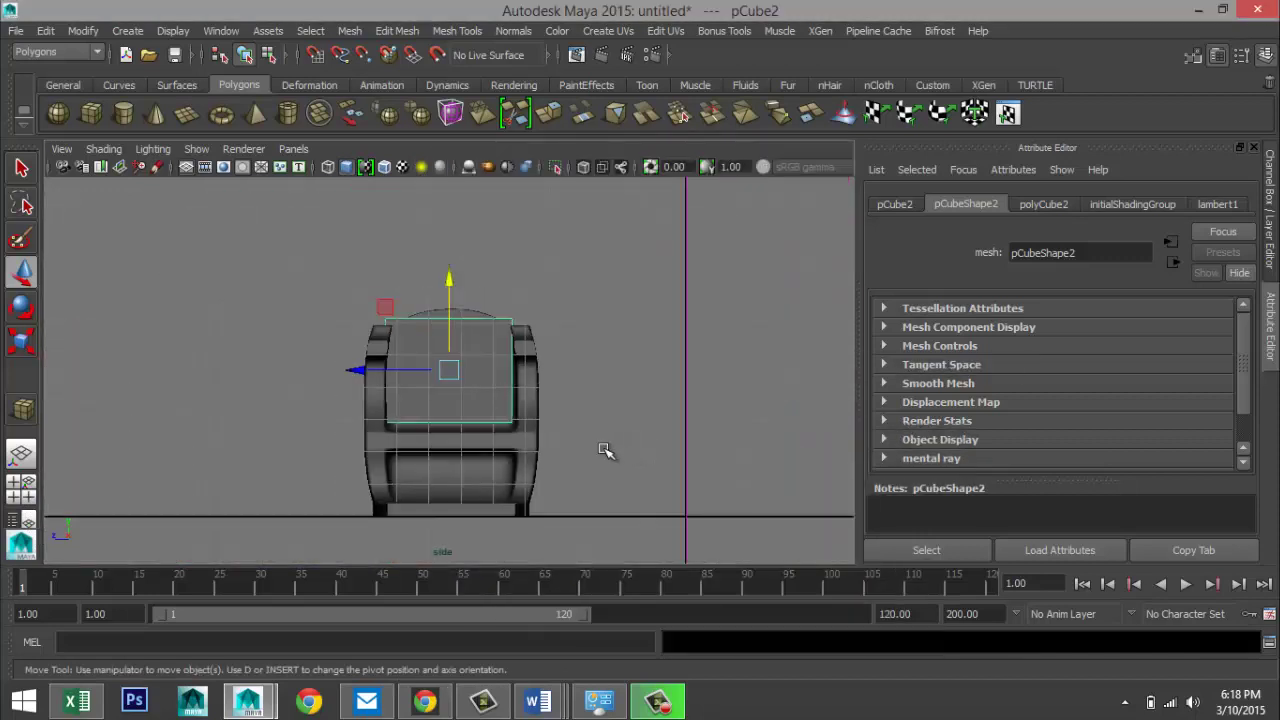
scroll(603, 449, up, 2)
scroll(563, 441, up, 2)
key(4)
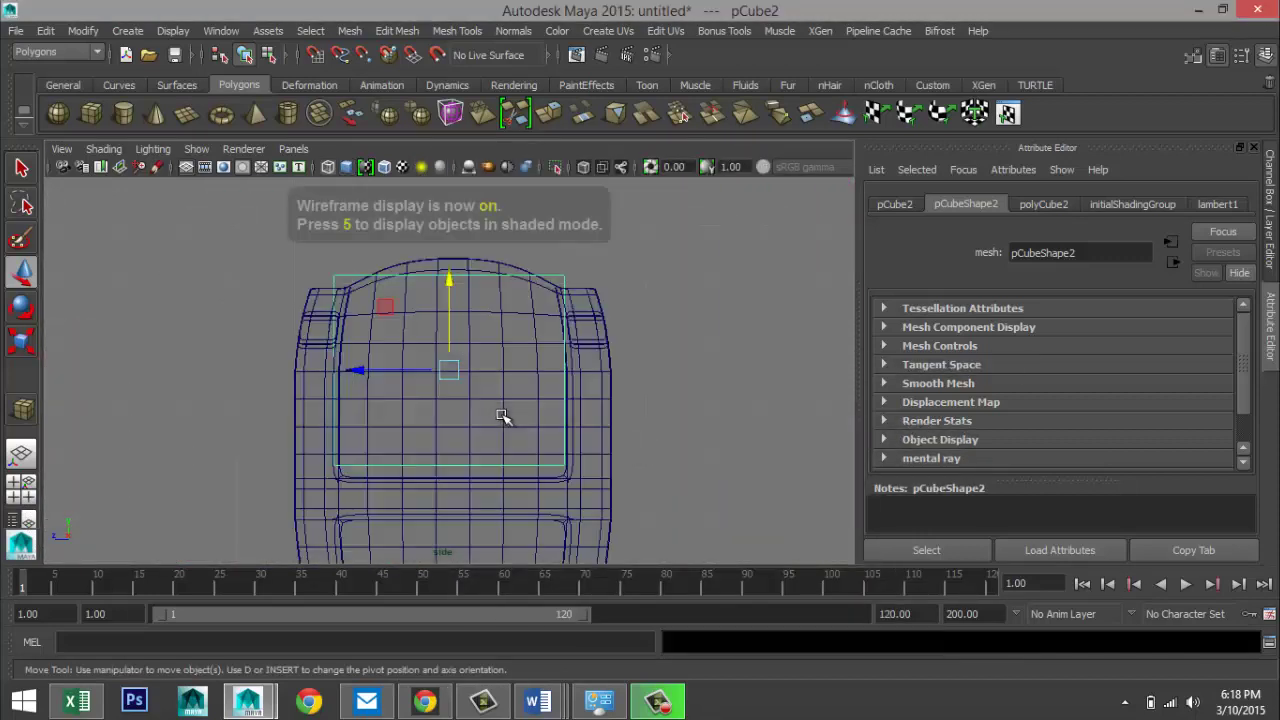
drag(373, 371, 366, 370)
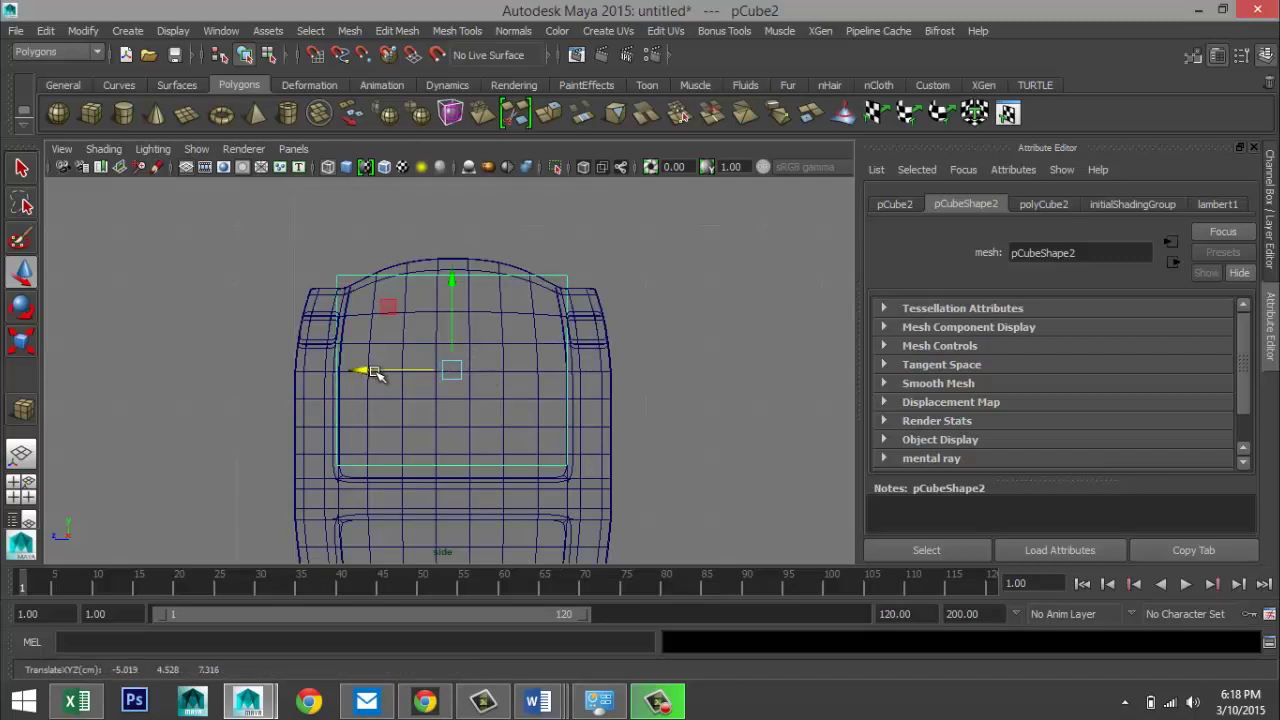
key(5)
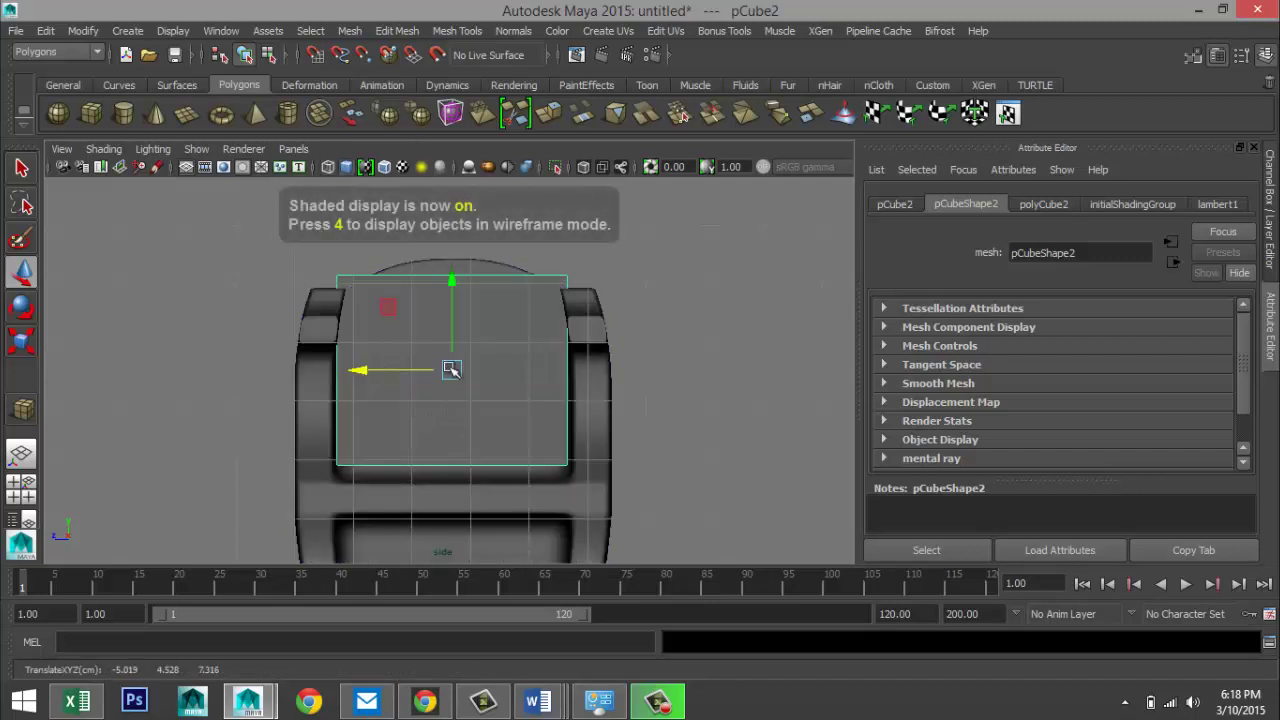
- Scale the cube's width to about 0.939 to fit between the armrests and lower it to a height of 4.384
key(r)
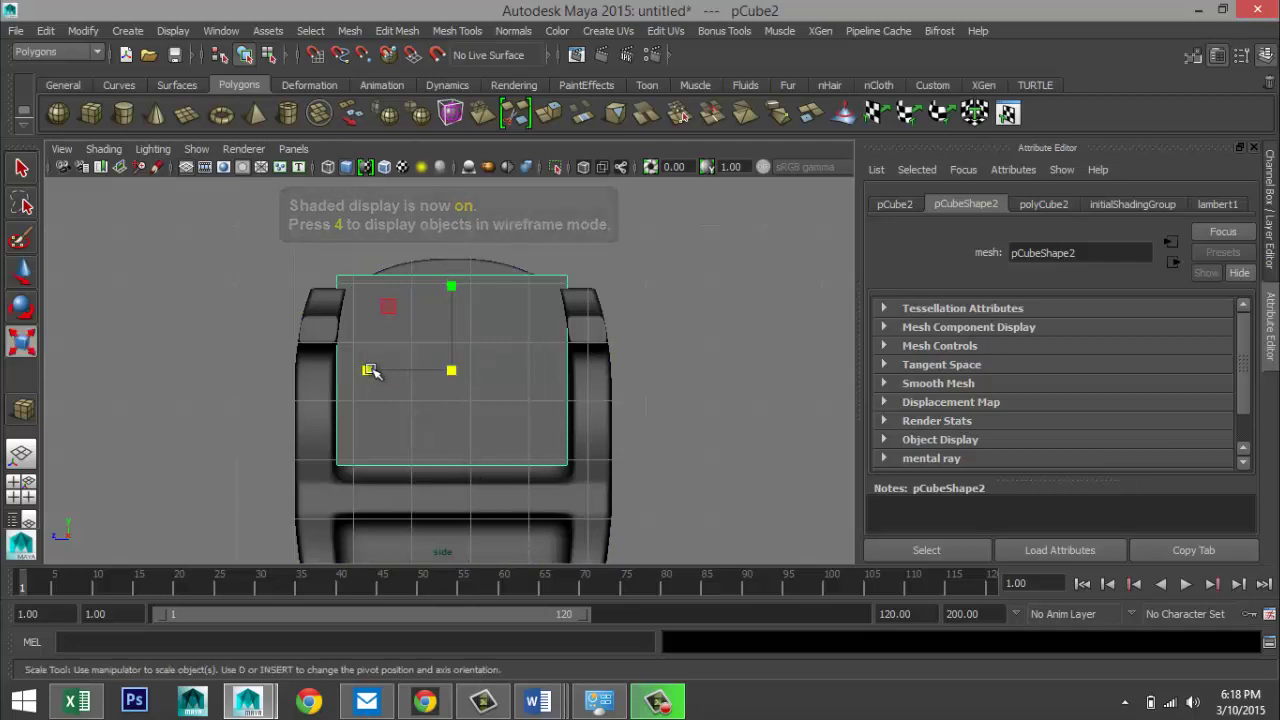
drag(366, 371, 370, 371)
drag(371, 370, 374, 371)
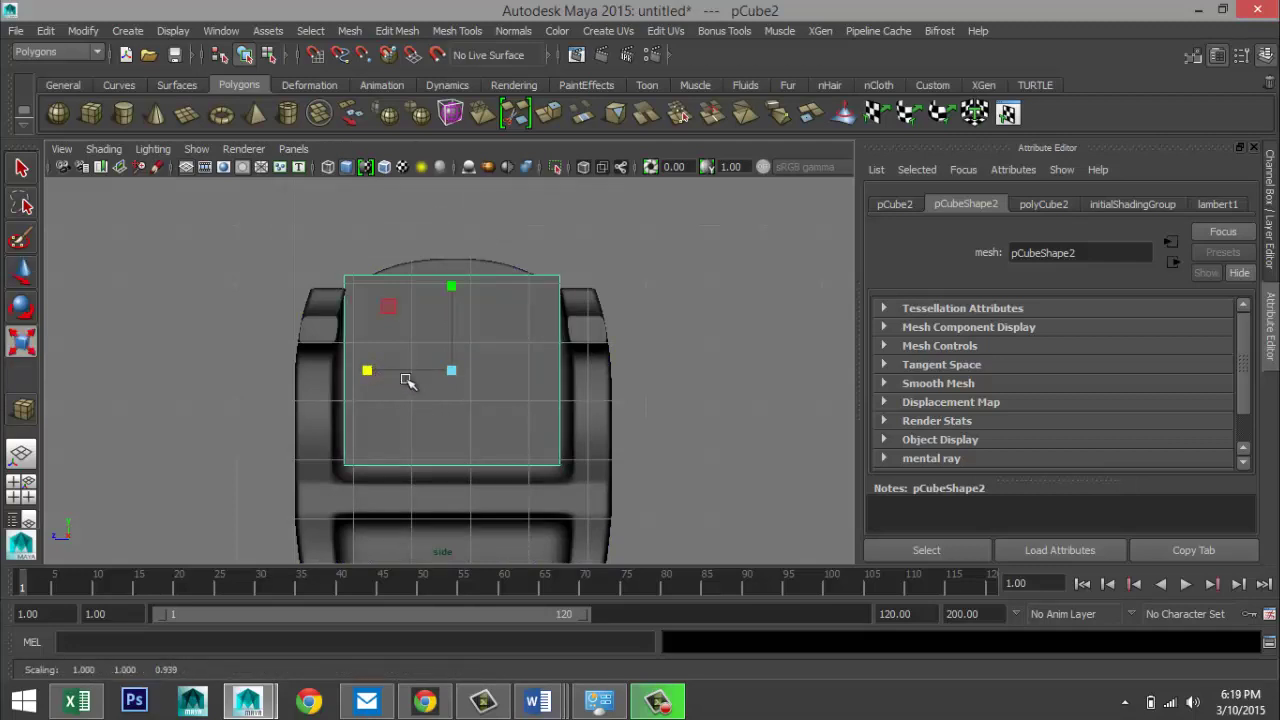
key(w)
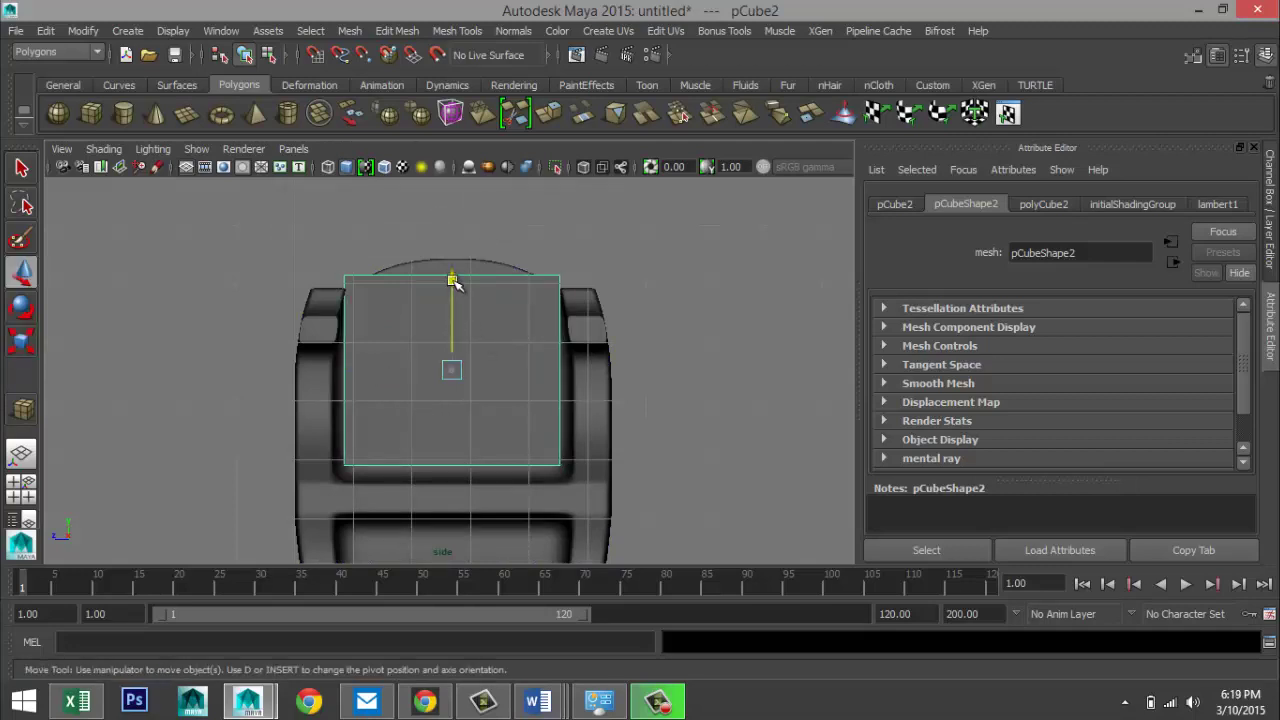
drag(455, 296, 456, 290)
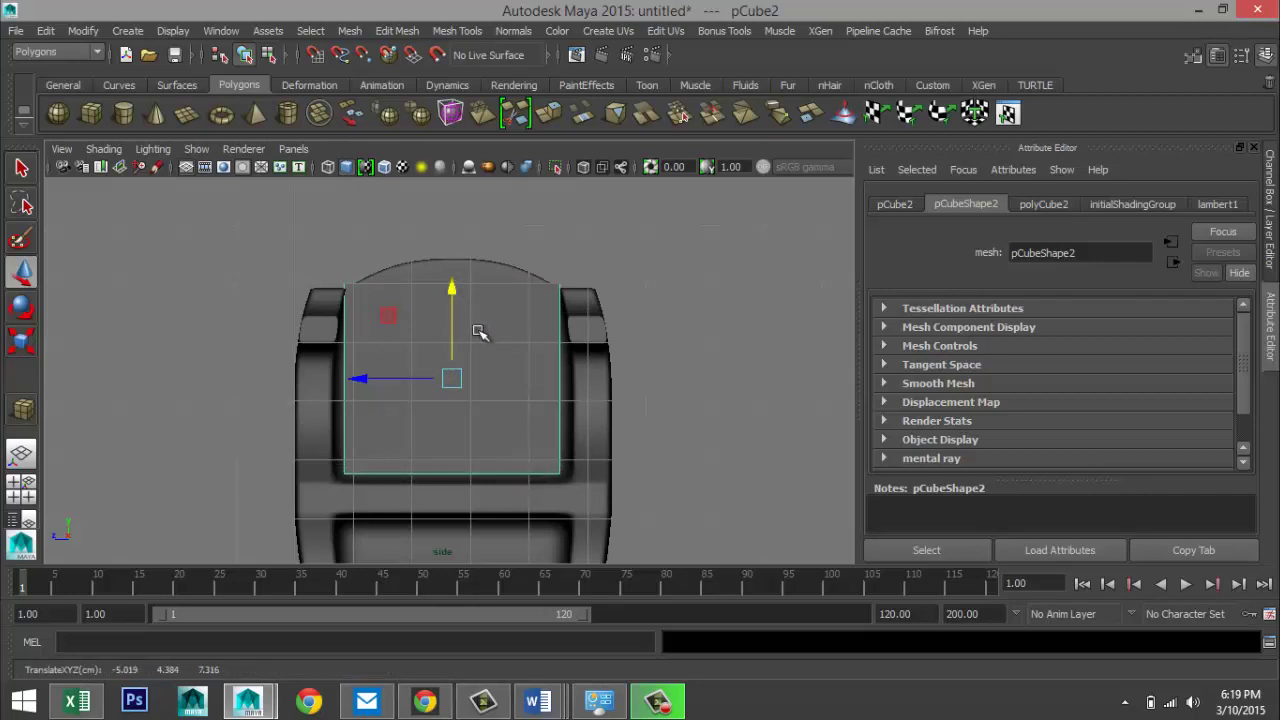
- Insert six evenly spaced vertical edge loops across the cushion cube with the Insert Edge Loop tool set to multiple edge loops
click(448, 31)
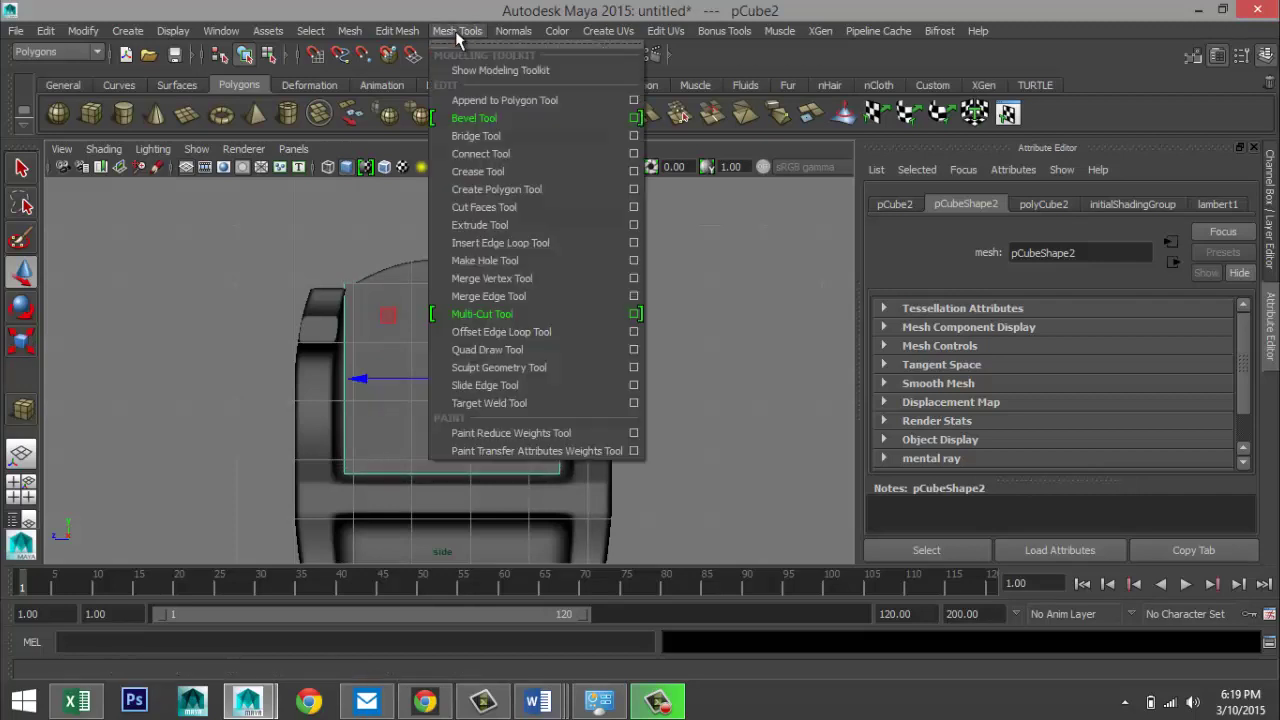
click(634, 245)
click(185, 304)
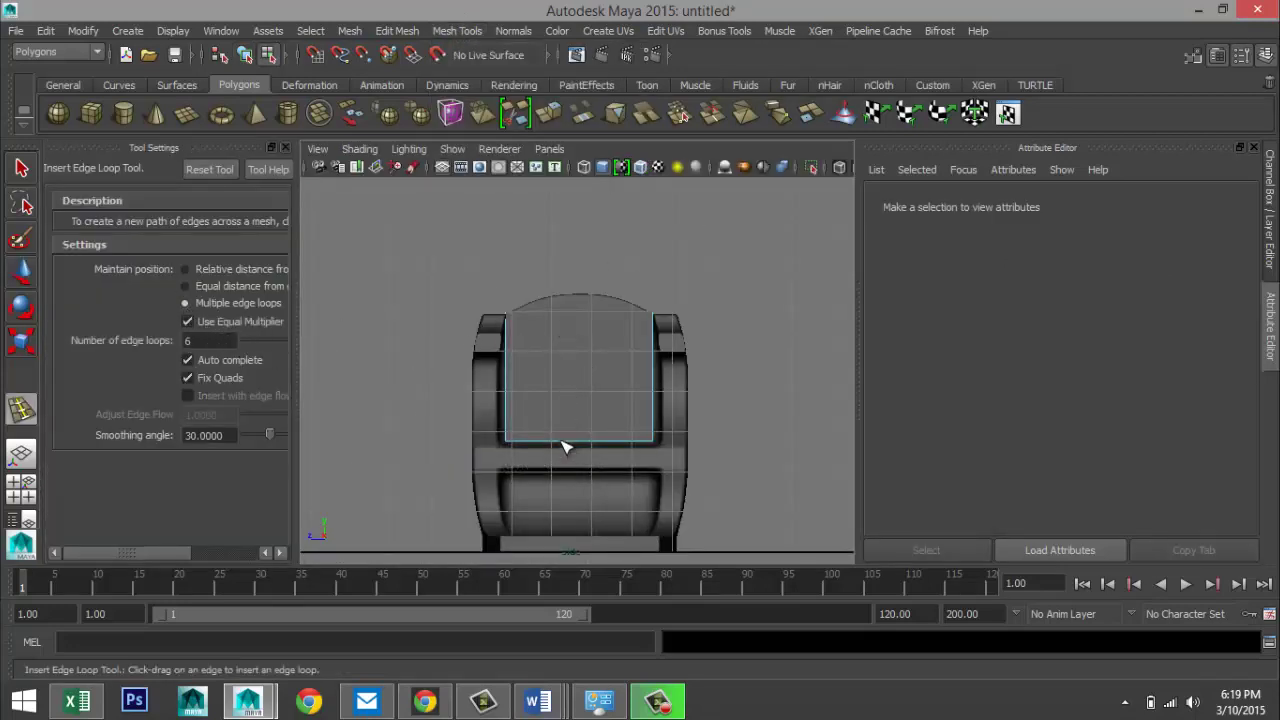
drag(565, 446, 565, 445)
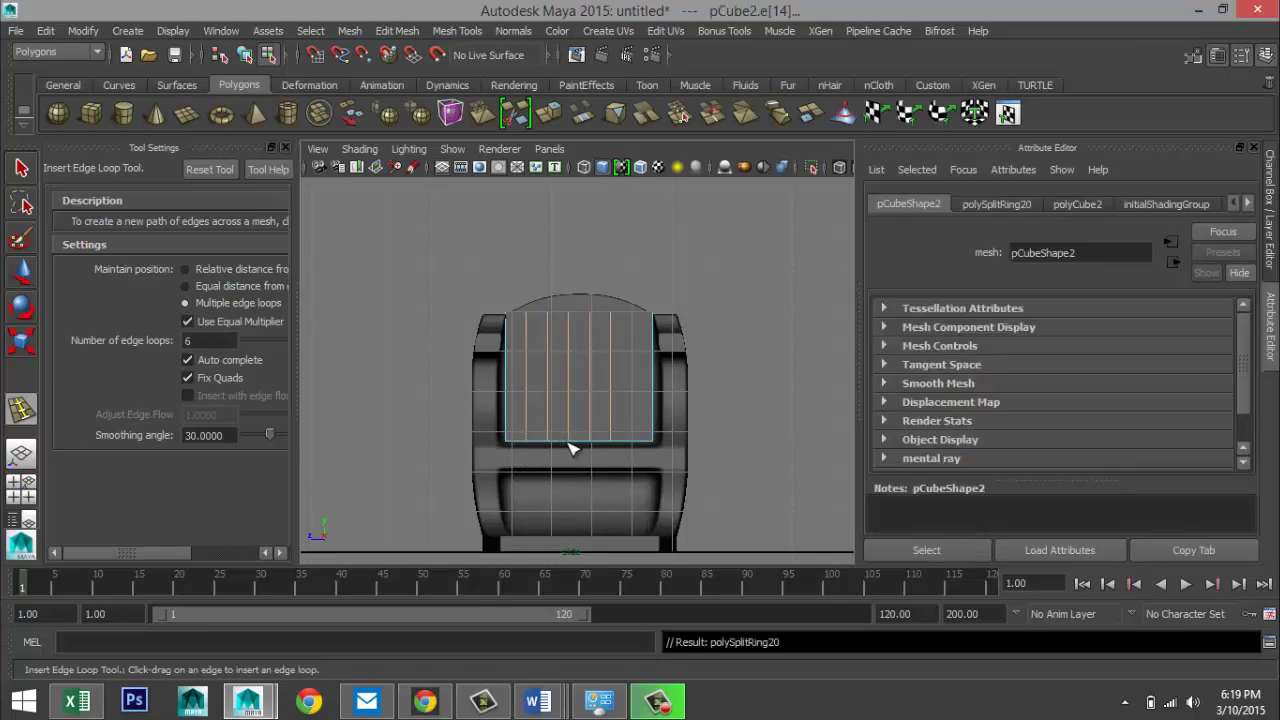
key(q)
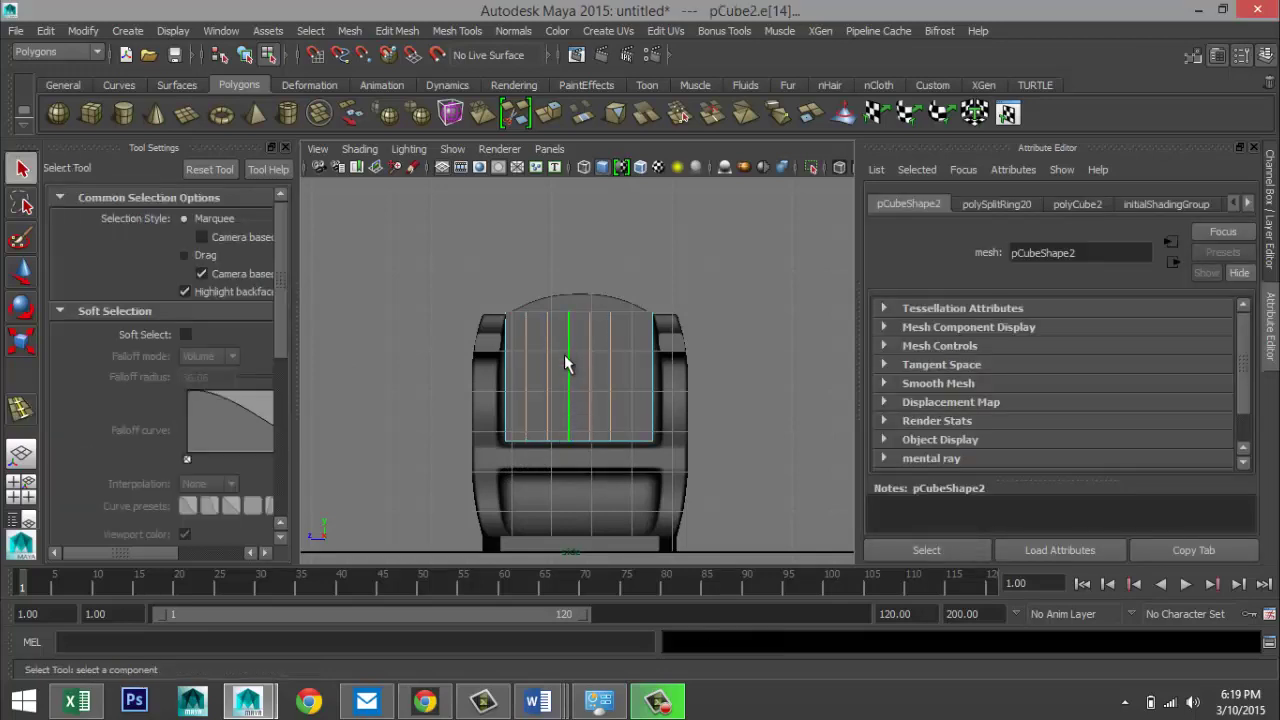
- Select the cushion's whole top row of vertices in the side view and lower it slightly
right_drag(568, 350, 490, 288)
scroll(513, 283, up, 2)
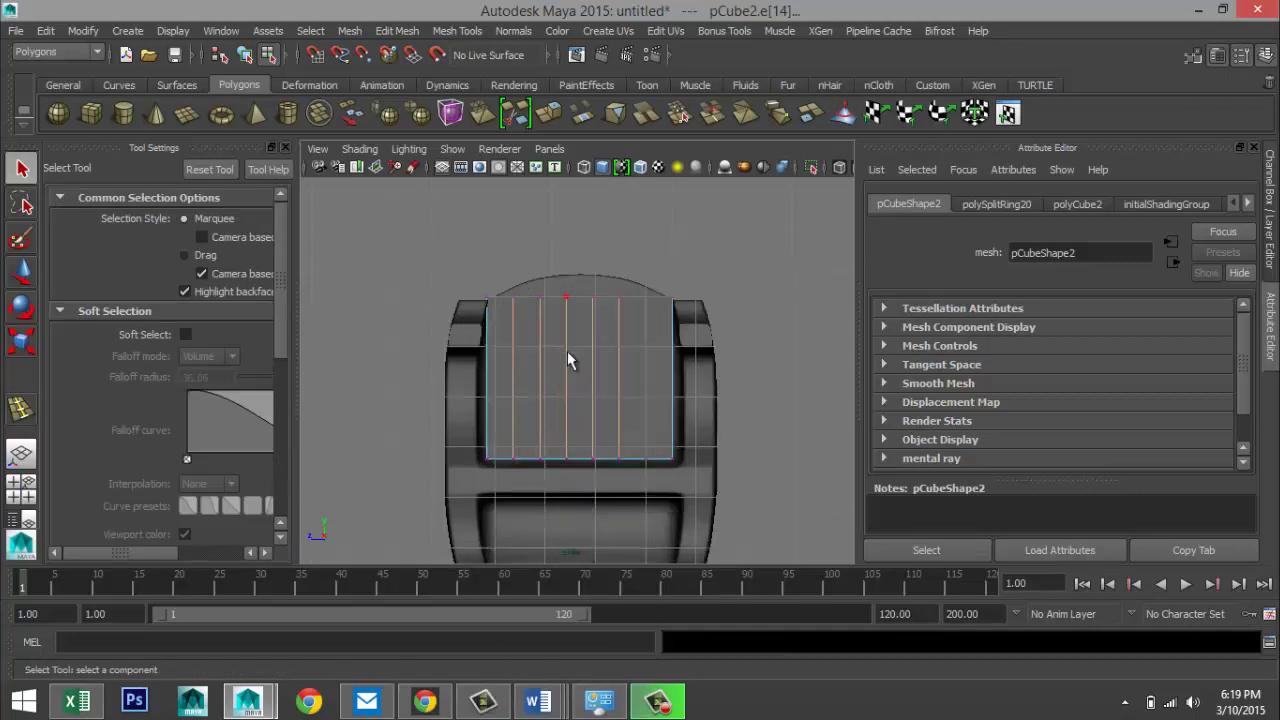
scroll(530, 323, up, 2)
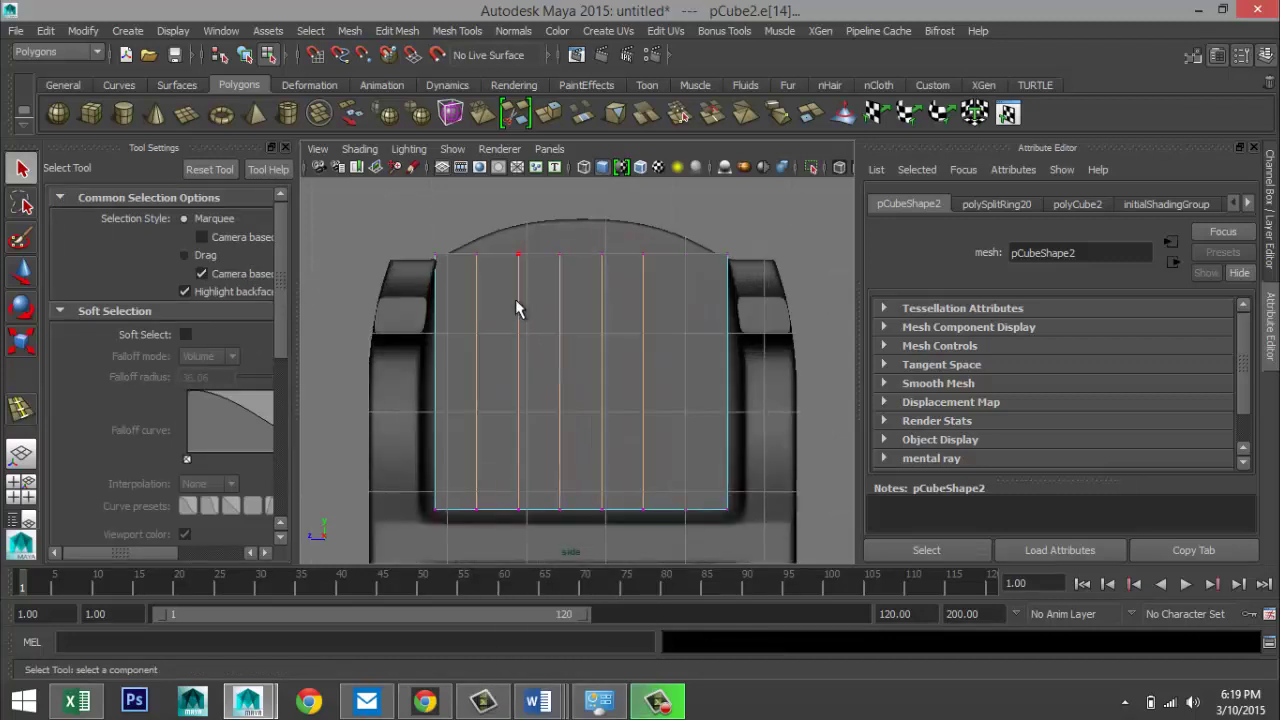
alt+middle_drag(514, 289, 472, 334)
drag(375, 285, 655, 312)
key(w)
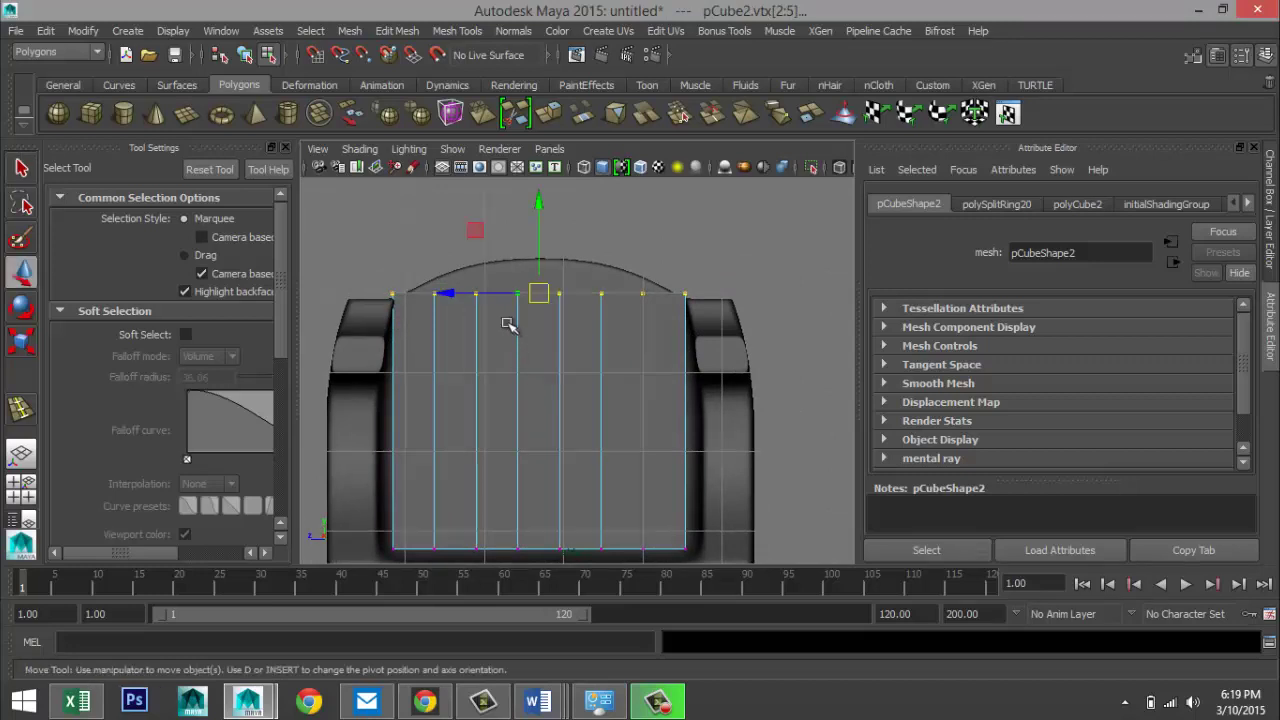
drag(540, 208, 543, 223)
- Raise the inner top vertices progressively towards the centre so the cushion's top edge arches like the backrest
drag(408, 300, 663, 350)
mouse_move(537, 228)
mouse_down()
mouse_move(539, 213)
mouse_move(546, 226)
mouse_up()
click(471, 287)
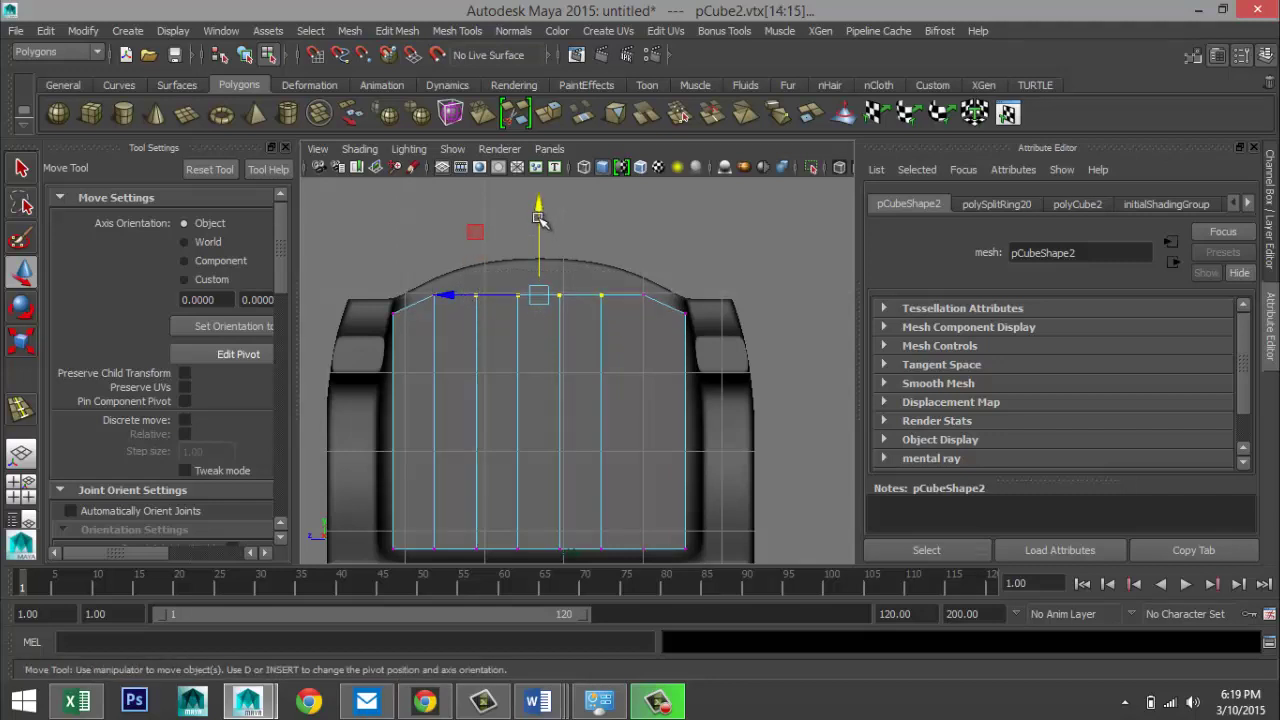
drag(539, 225, 540, 203)
drag(498, 262, 577, 305)
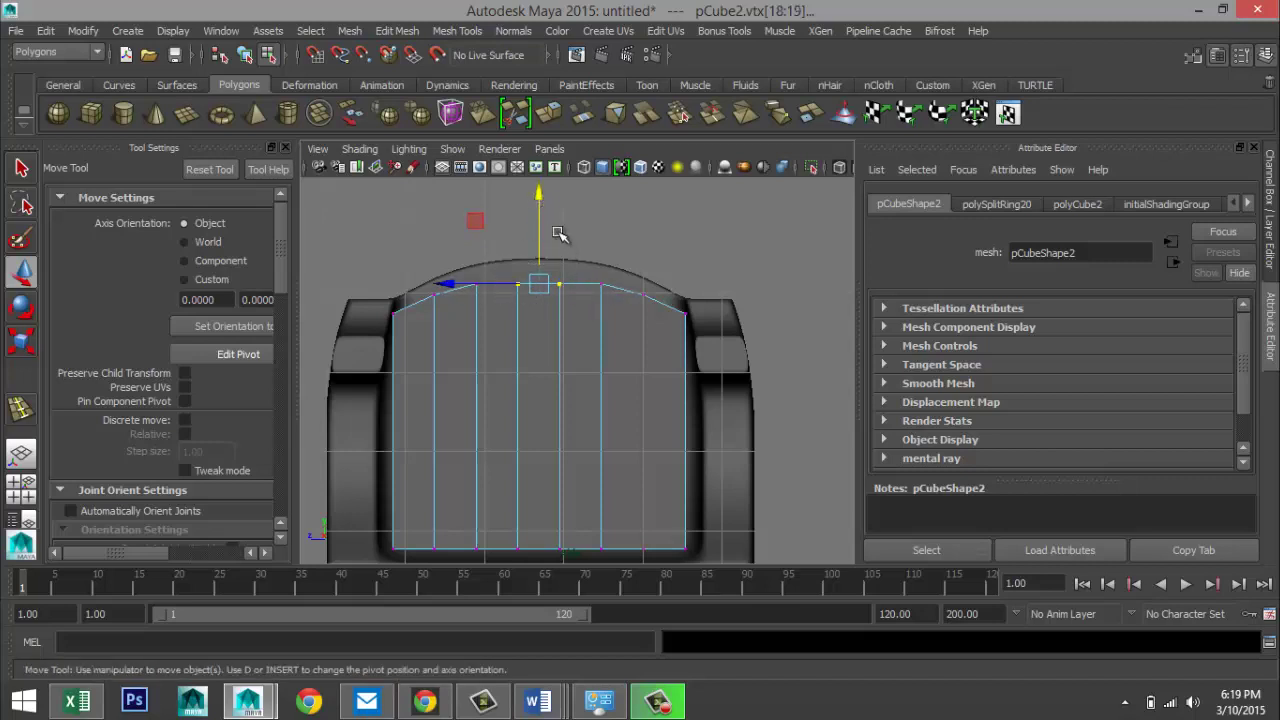
drag(539, 206, 540, 197)
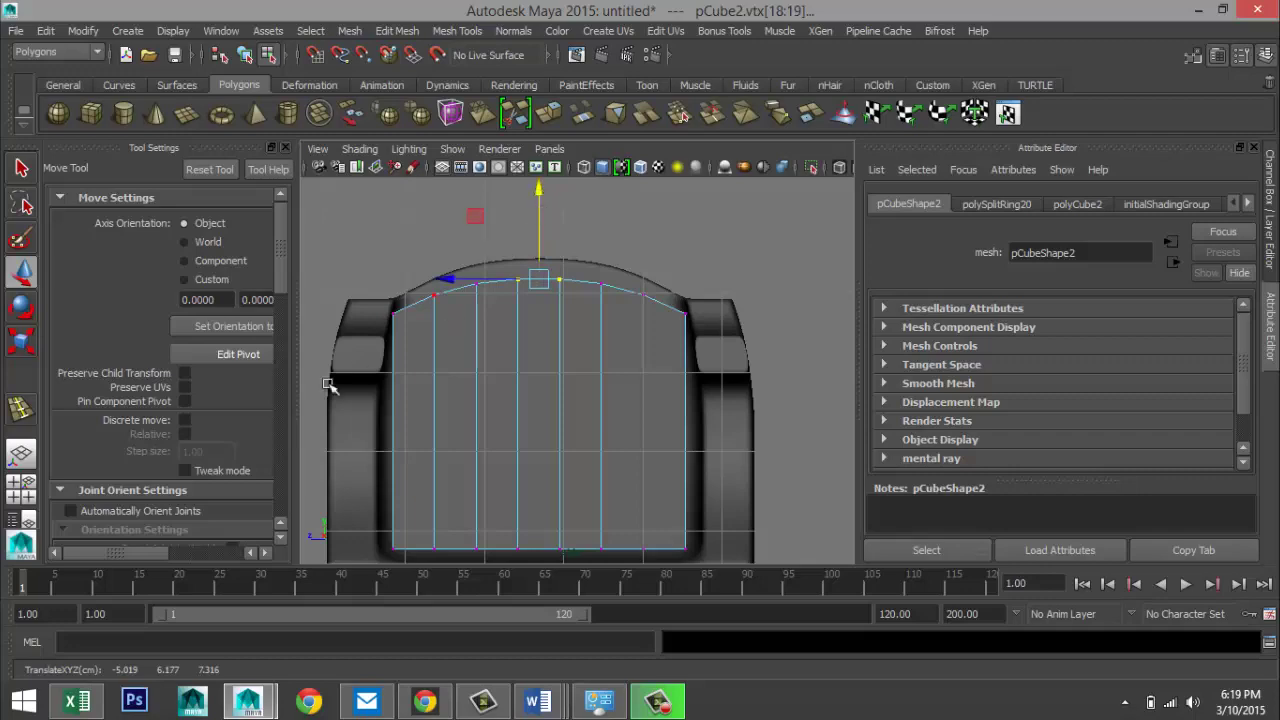
- In the perspective view, return the cushion to object mode and move it along its depth axis to sit against the backrest
click(21, 488)
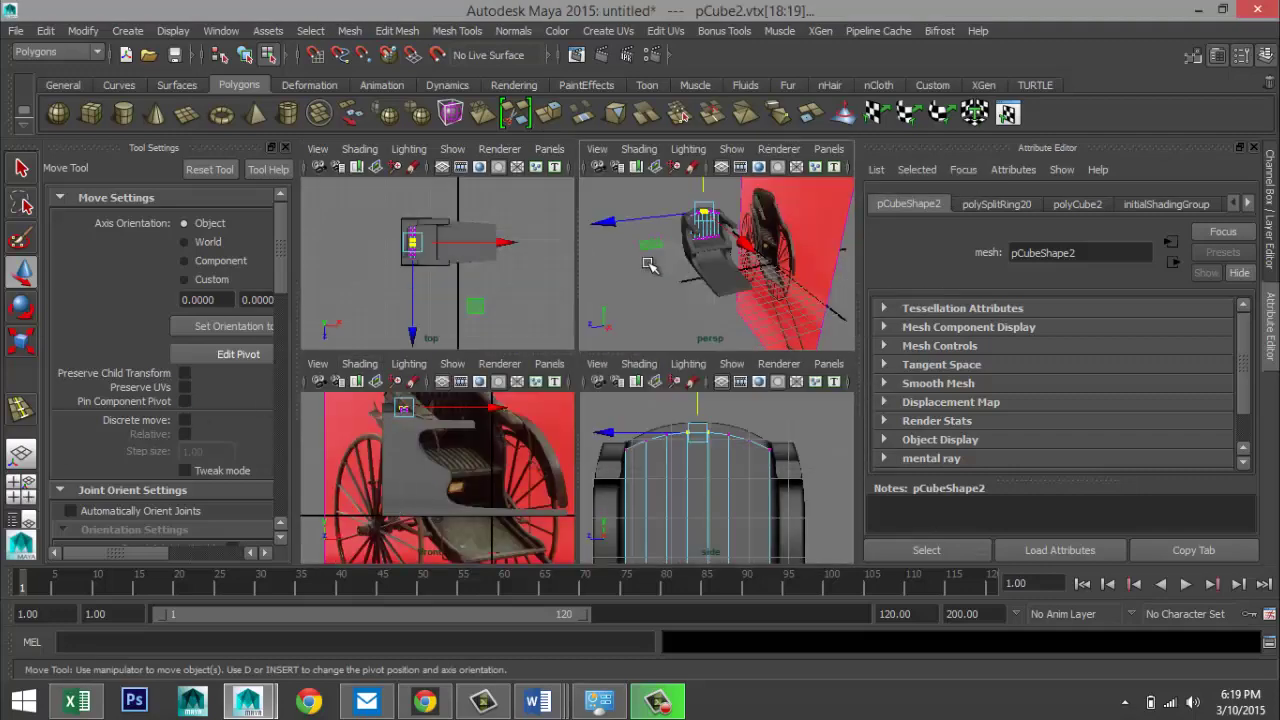
key(space)
key(f)
scroll(538, 331, down, 3)
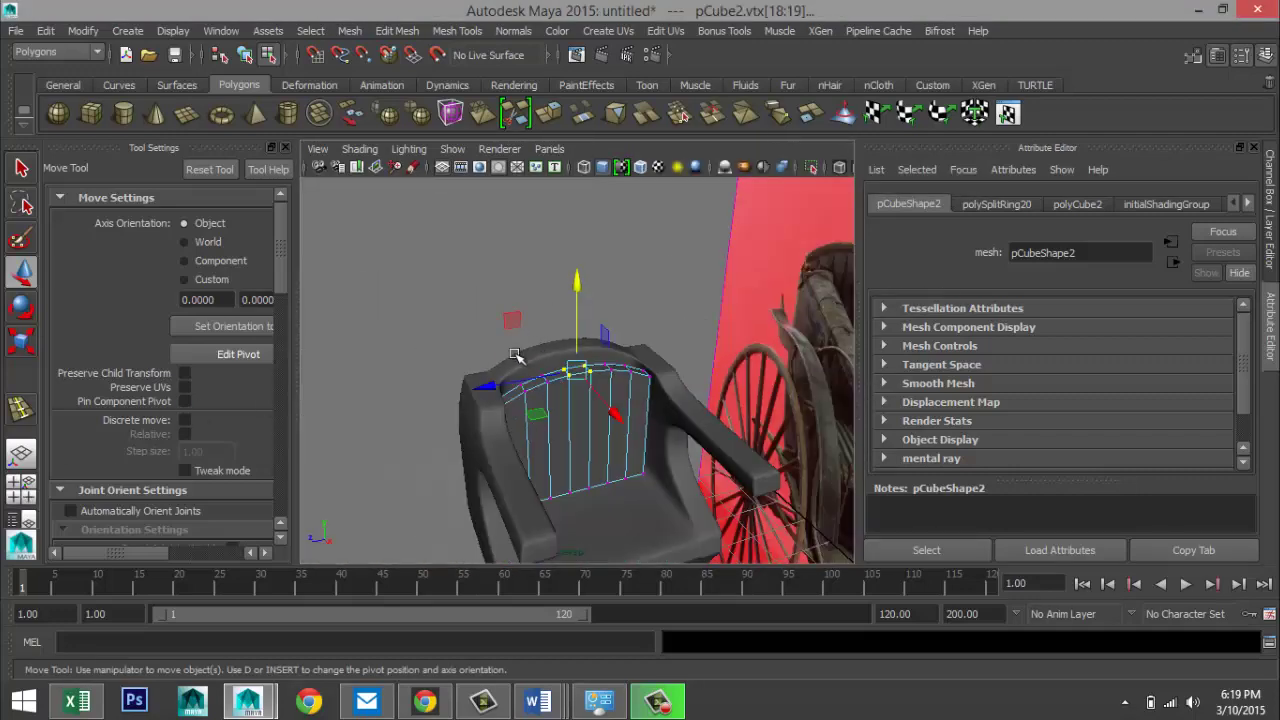
alt+drag(540, 336, 572, 399)
right_drag(586, 366, 640, 251)
click(586, 380)
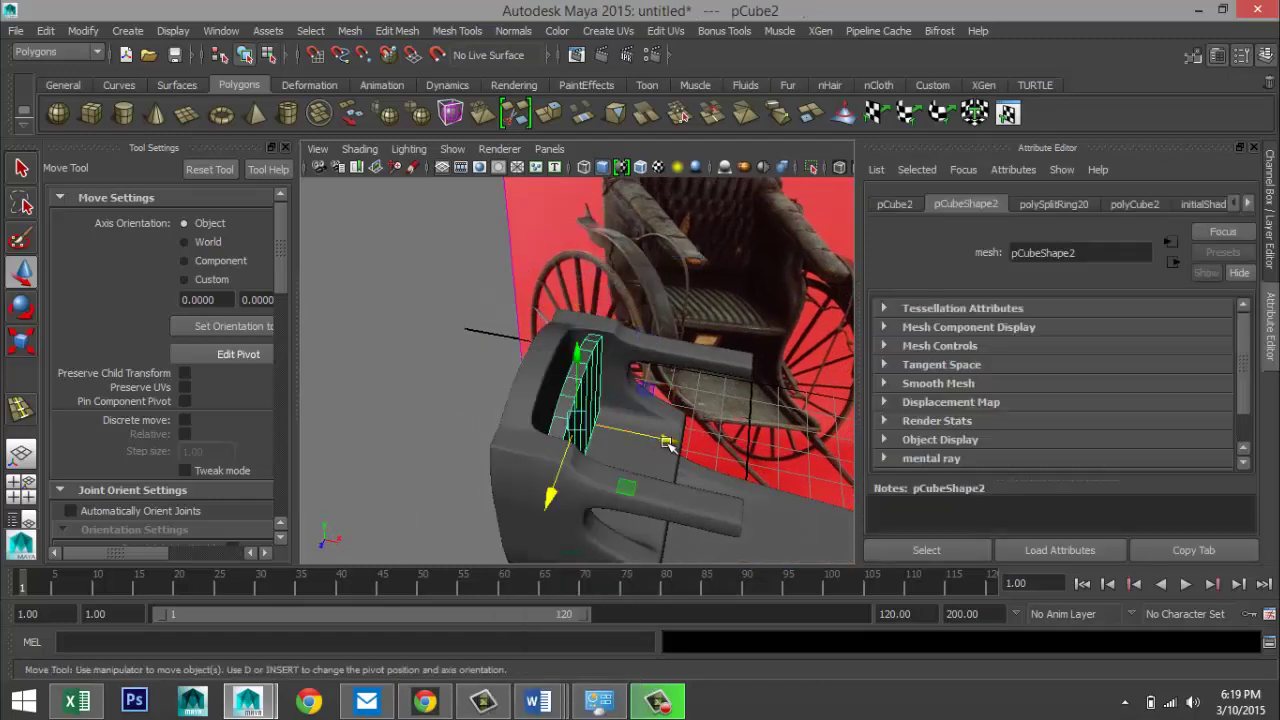
drag(664, 440, 401, 377)
- Preview the cushion smoothed from the front, then return it to the unsmoothed display
alt+right_drag(401, 377, 509, 400)
alt+drag(509, 400, 617, 390)
key(3)
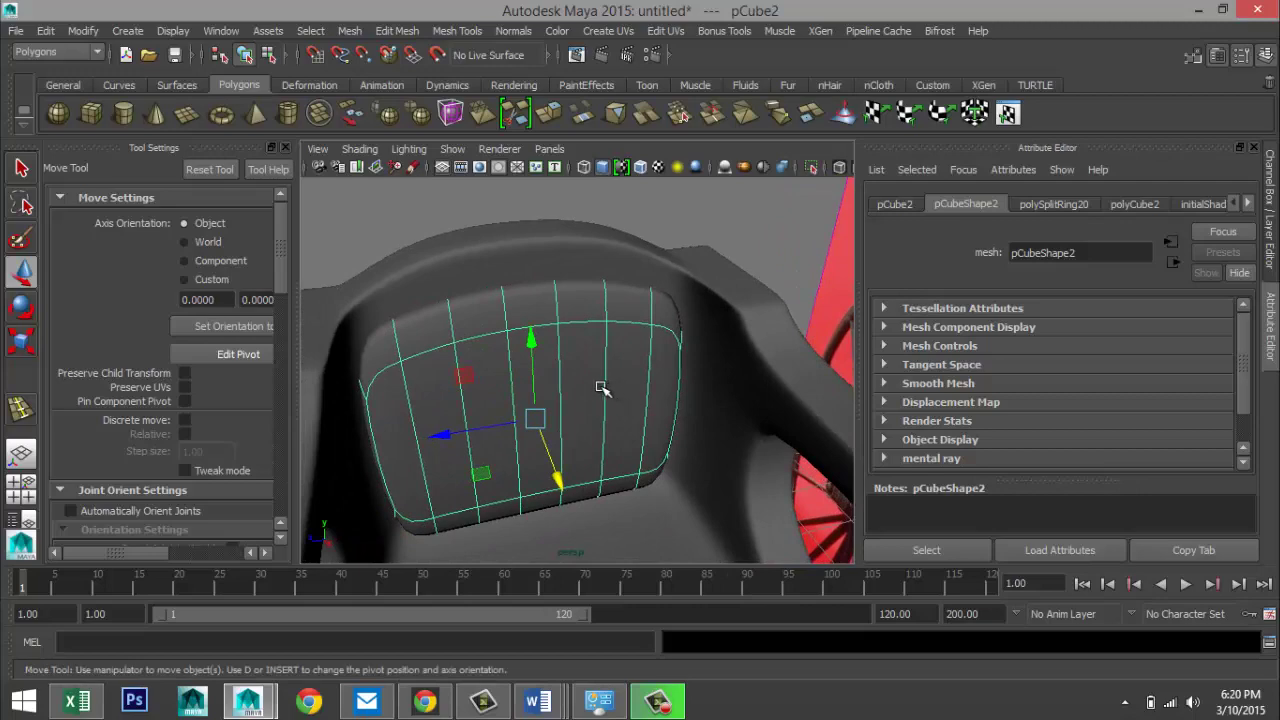
key(1)
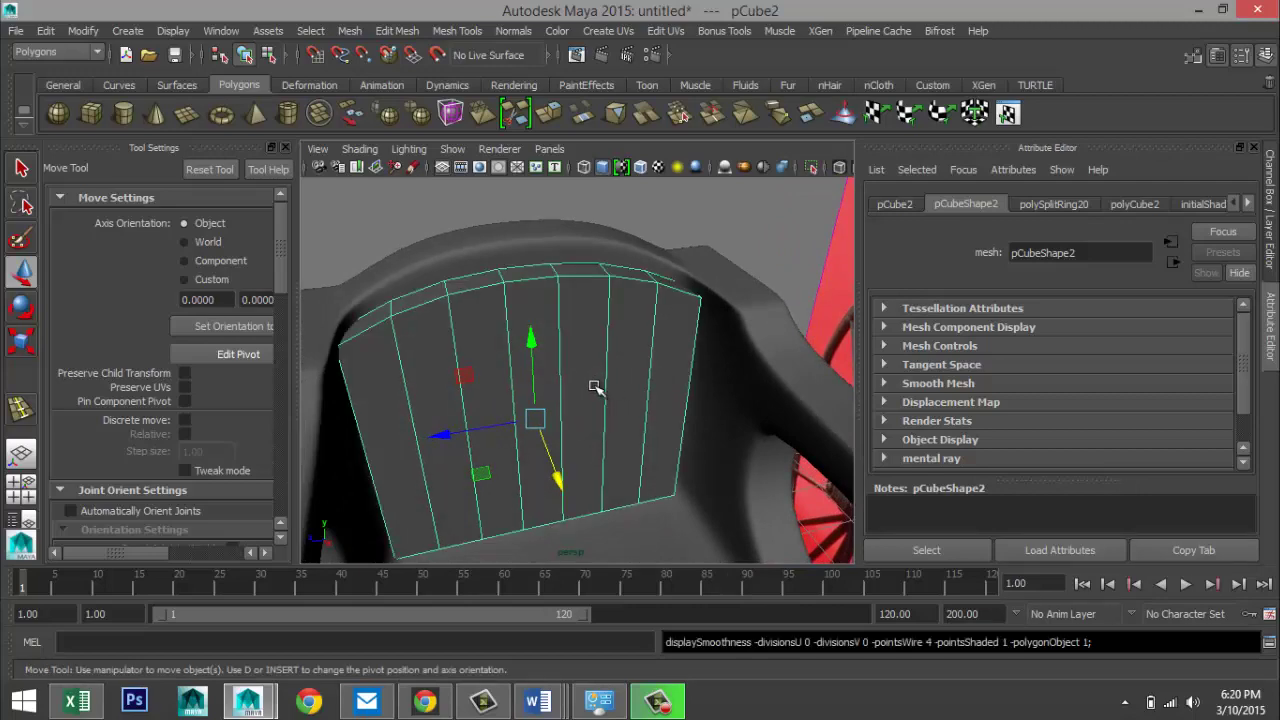
- Insert supporting edge loops close to the cushion's top and bottom edges, using equal distance from edge
alt+drag(578, 408, 577, 380)
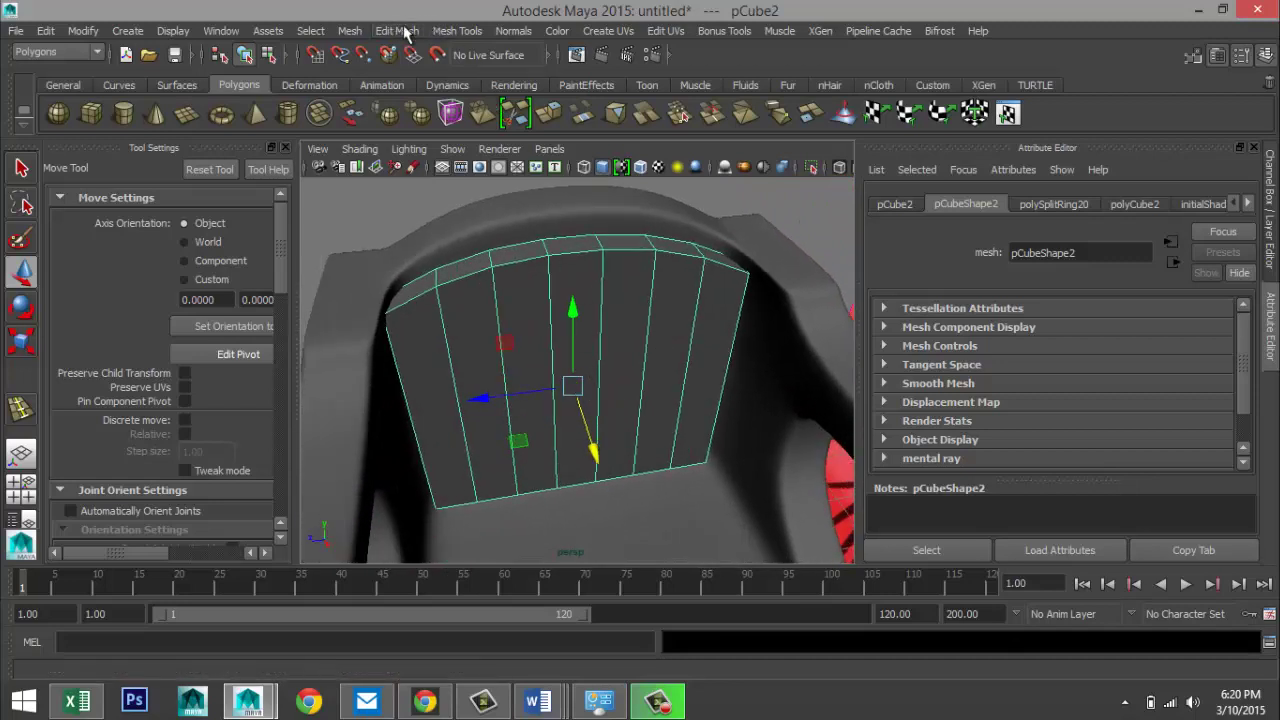
click(455, 31)
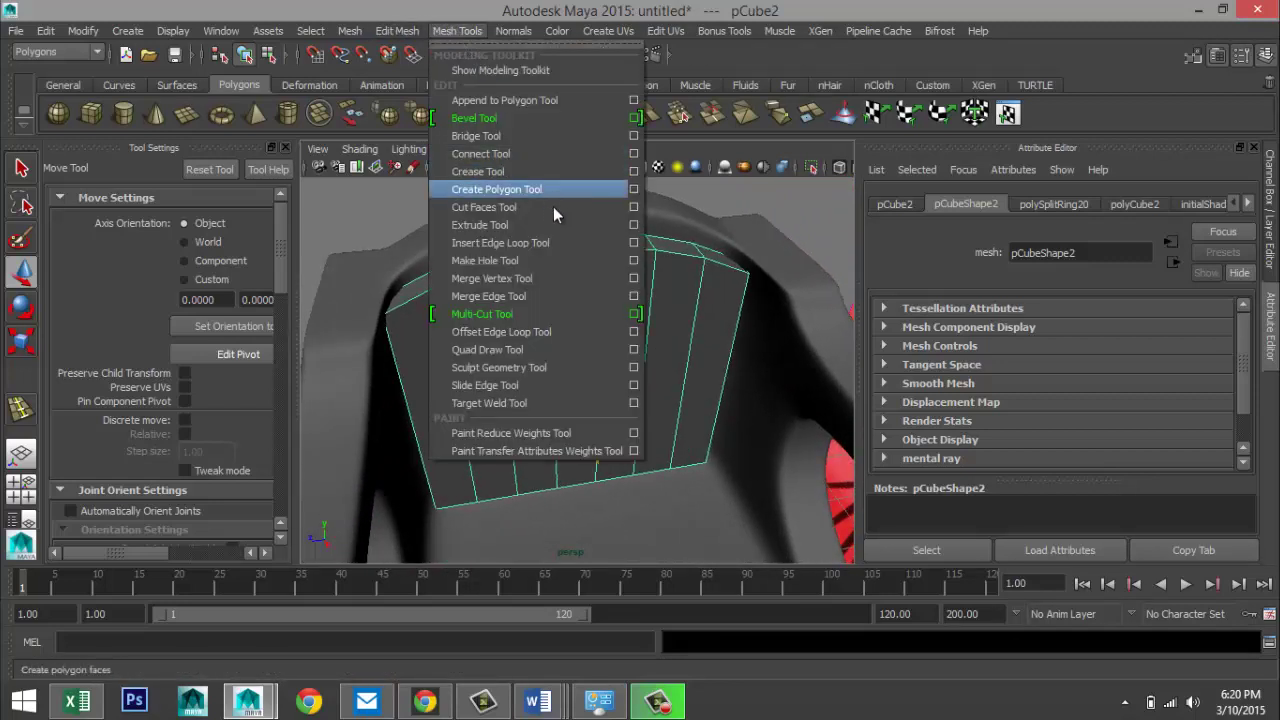
click(632, 247)
click(185, 286)
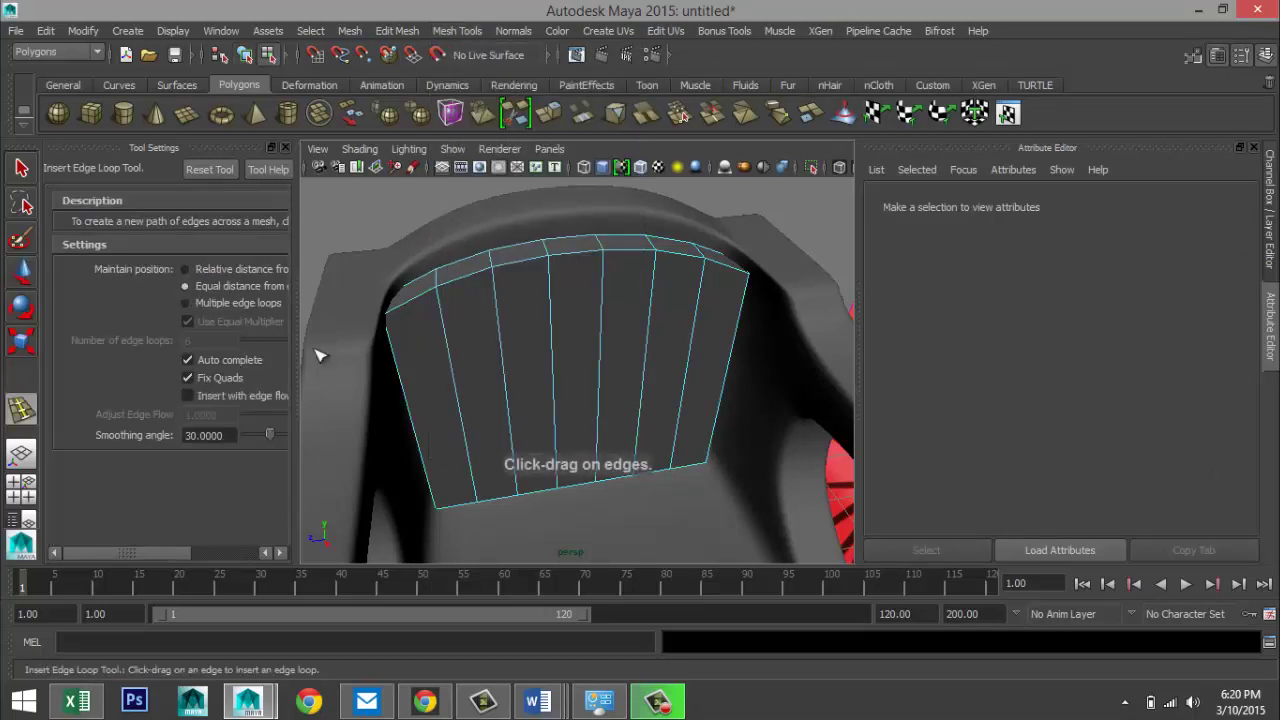
alt+drag(712, 367, 686, 343)
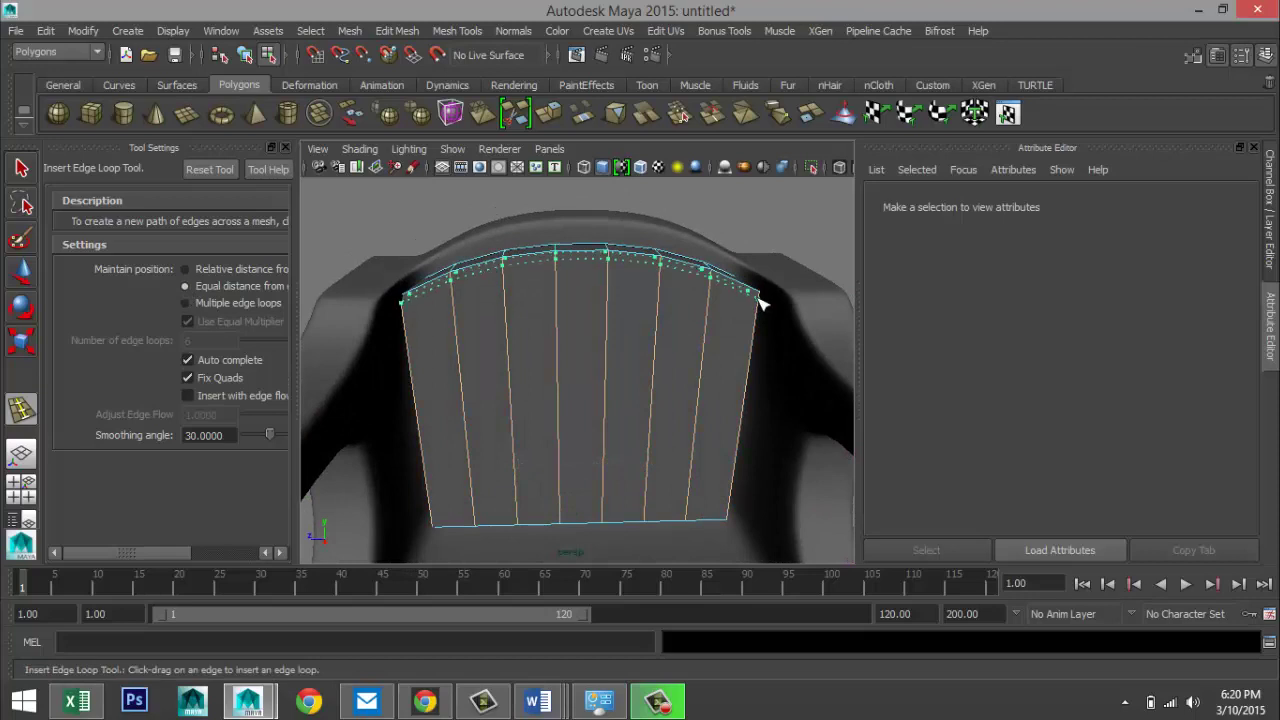
drag(760, 302, 759, 304)
drag(729, 512, 731, 519)
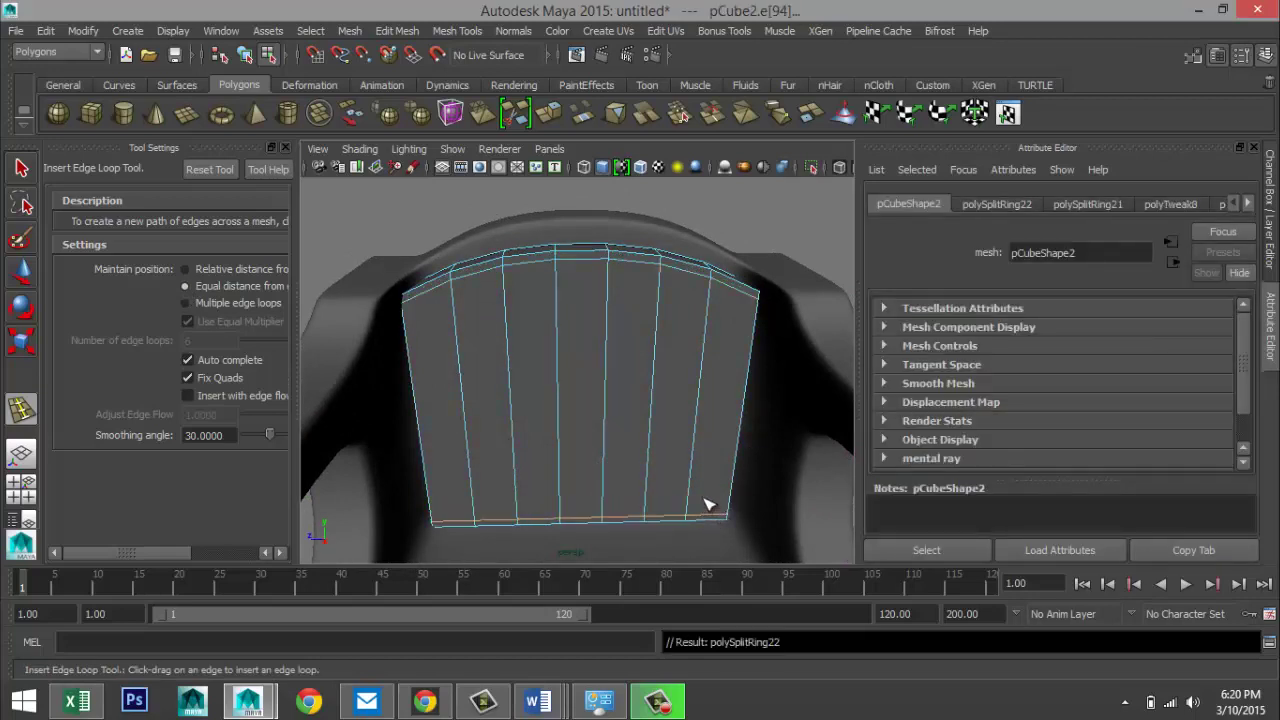
- Insert six evenly spaced horizontal edge loops between the cushion's top and bottom support loops
click(185, 304)
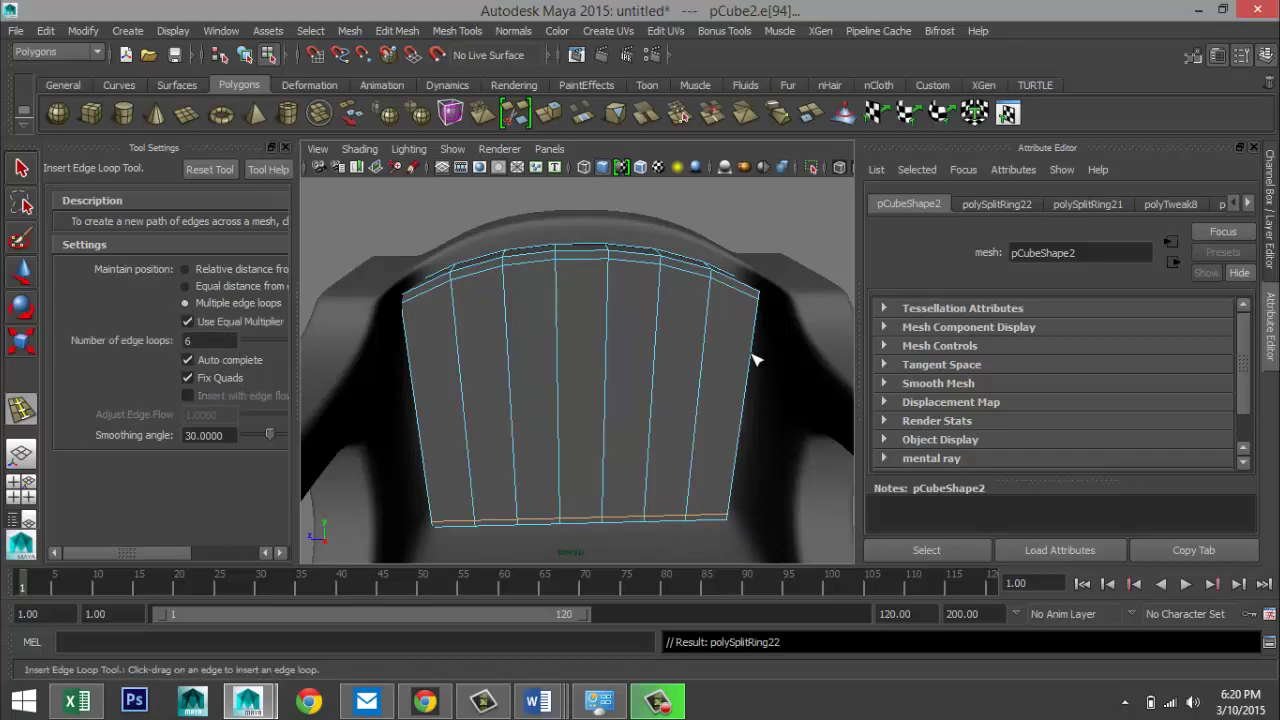
drag(757, 338, 757, 338)
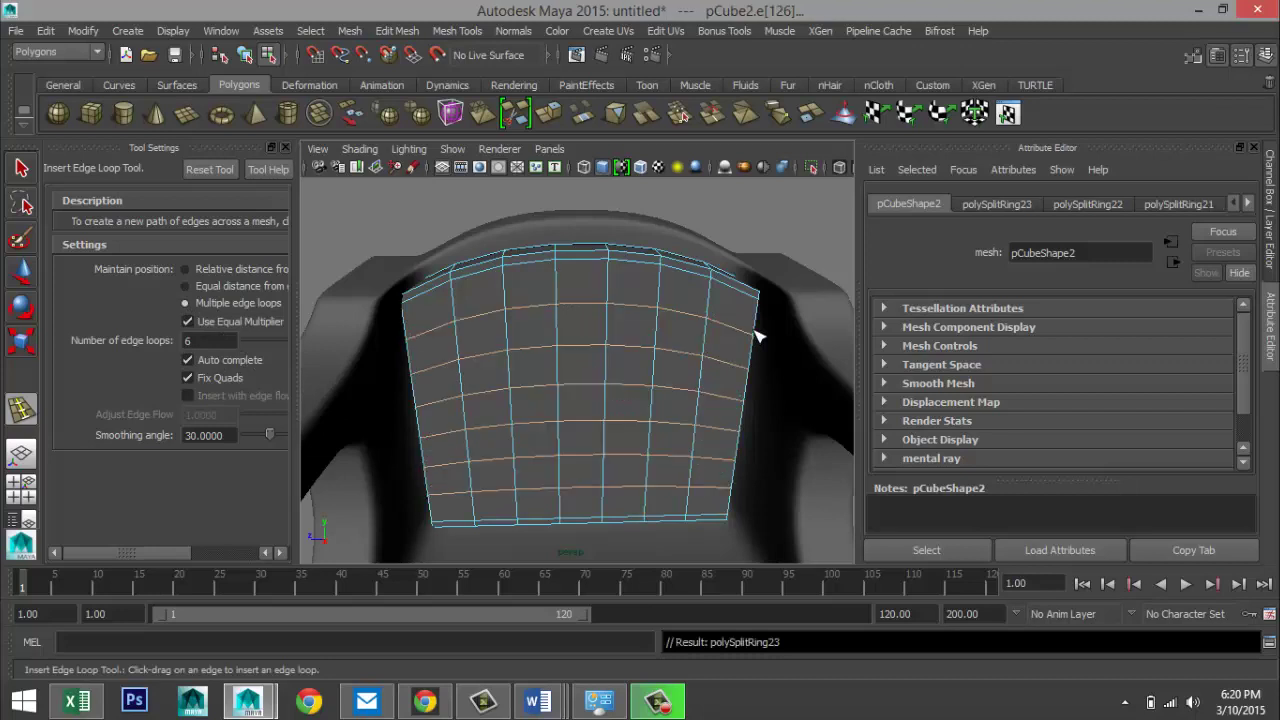
key(q)
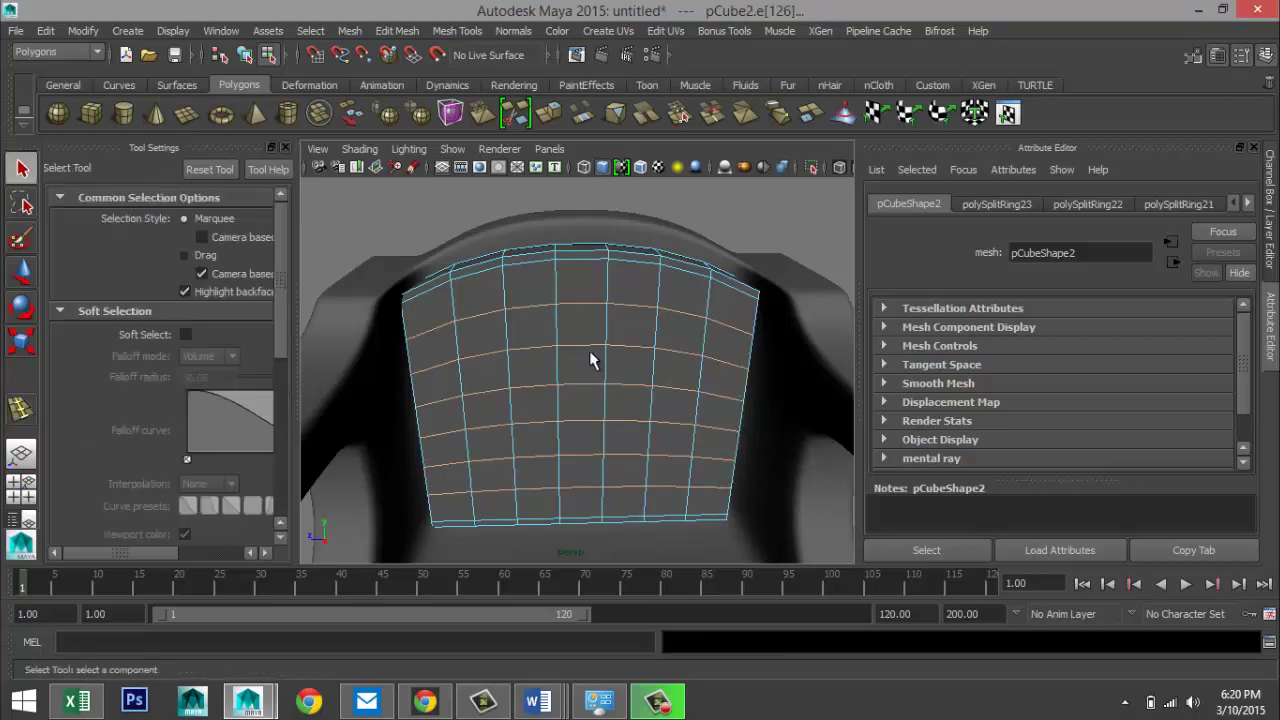
- Select the inner grid vertices on the cushion's front and apply Poke to the surrounding faces
right_drag(505, 316, 420, 278)
drag(446, 311, 705, 507)
shift+drag(498, 306, 668, 334)
click(351, 32)
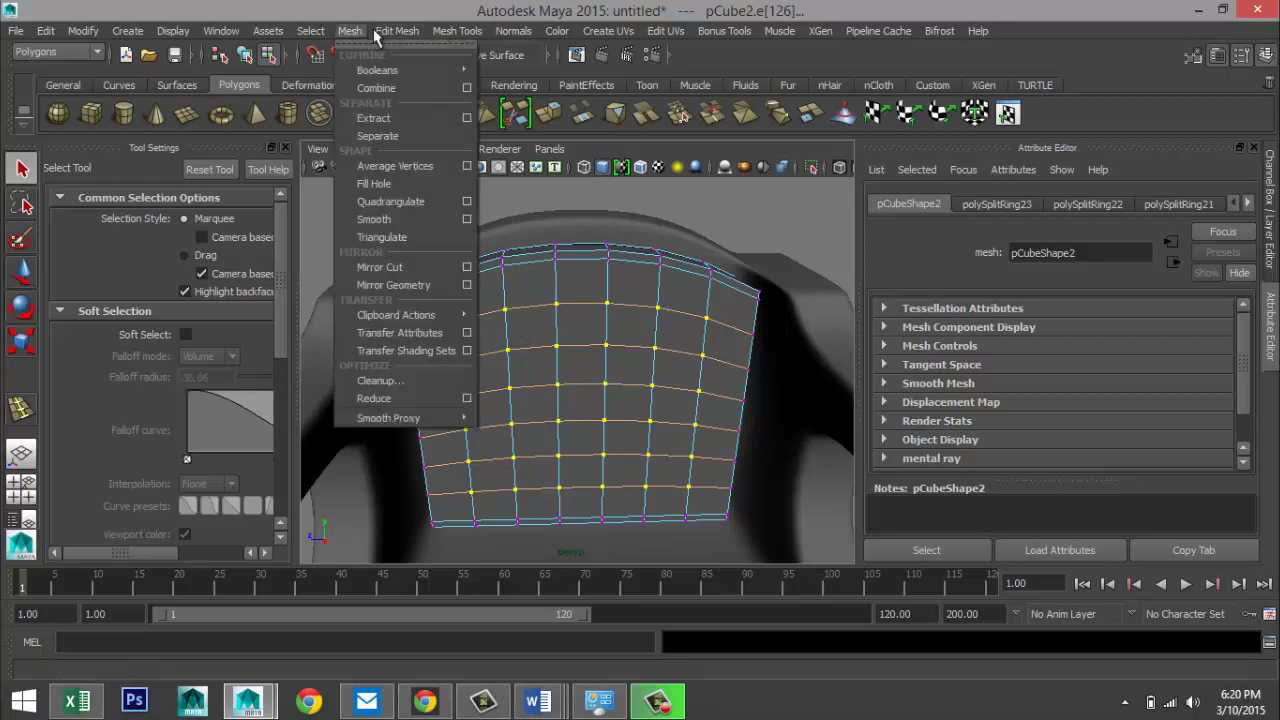
mouse_move(400, 33)
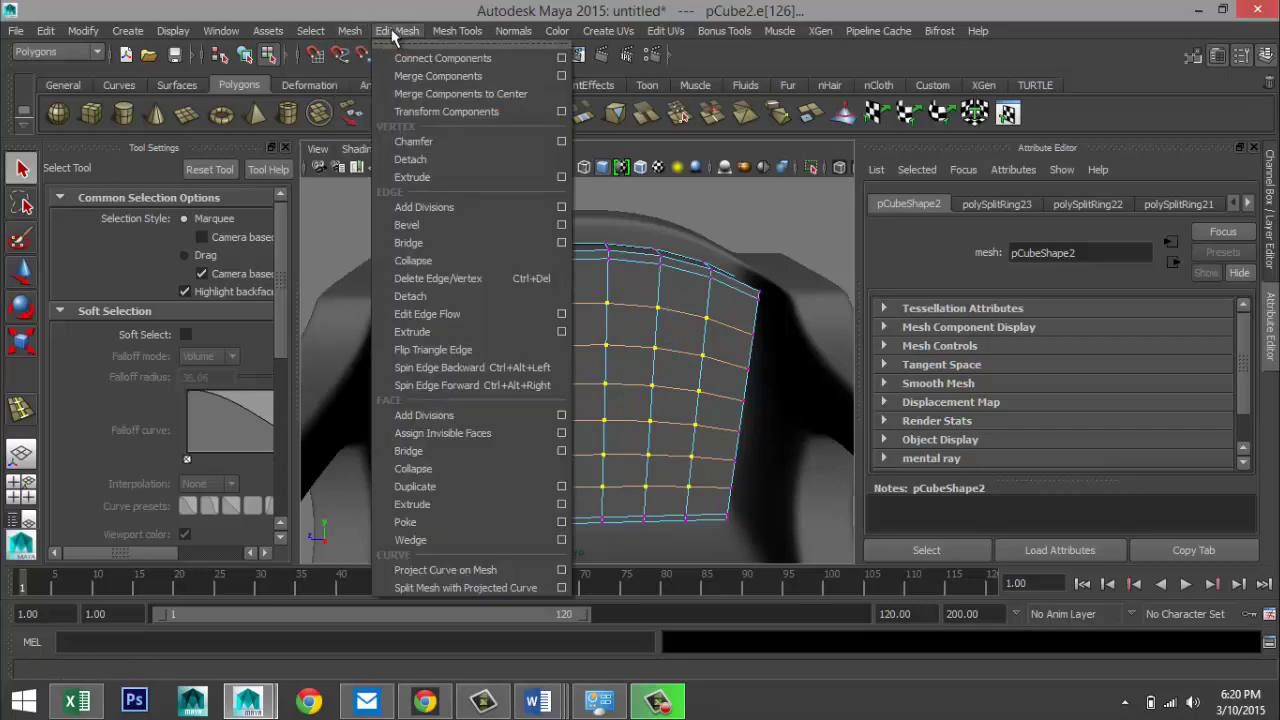
mouse_move(451, 42)
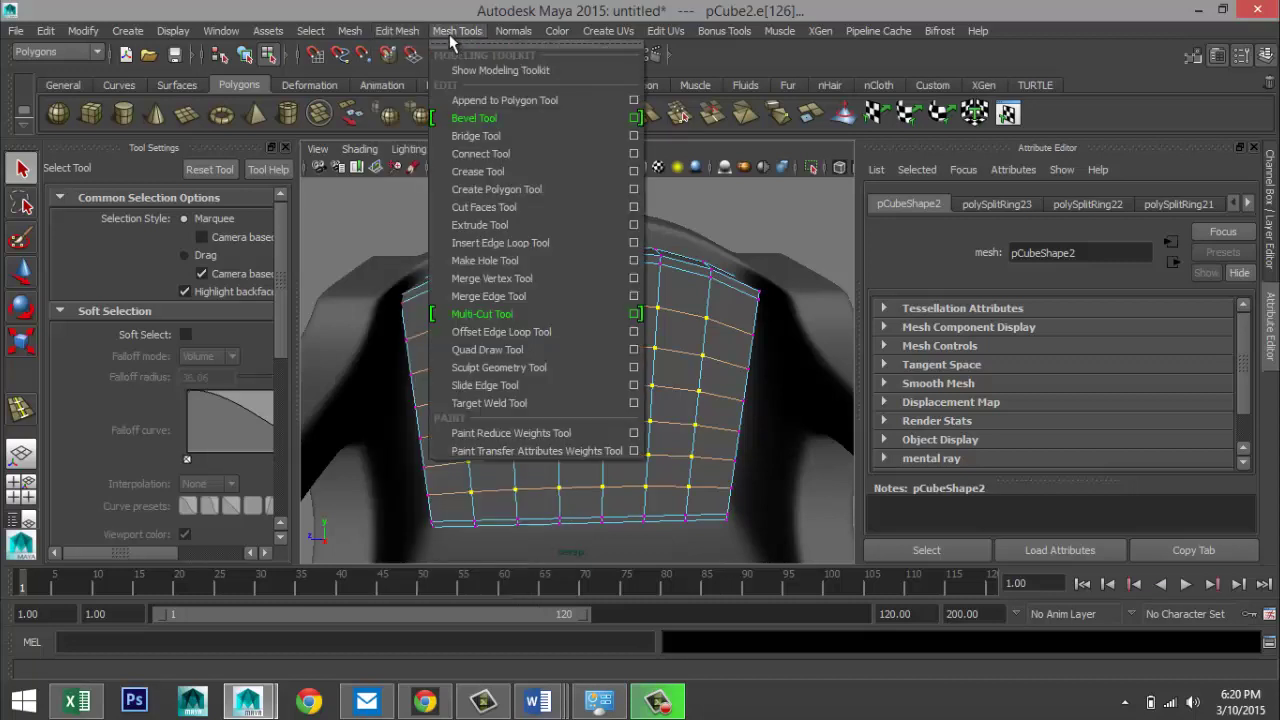
click(428, 36)
click(350, 33)
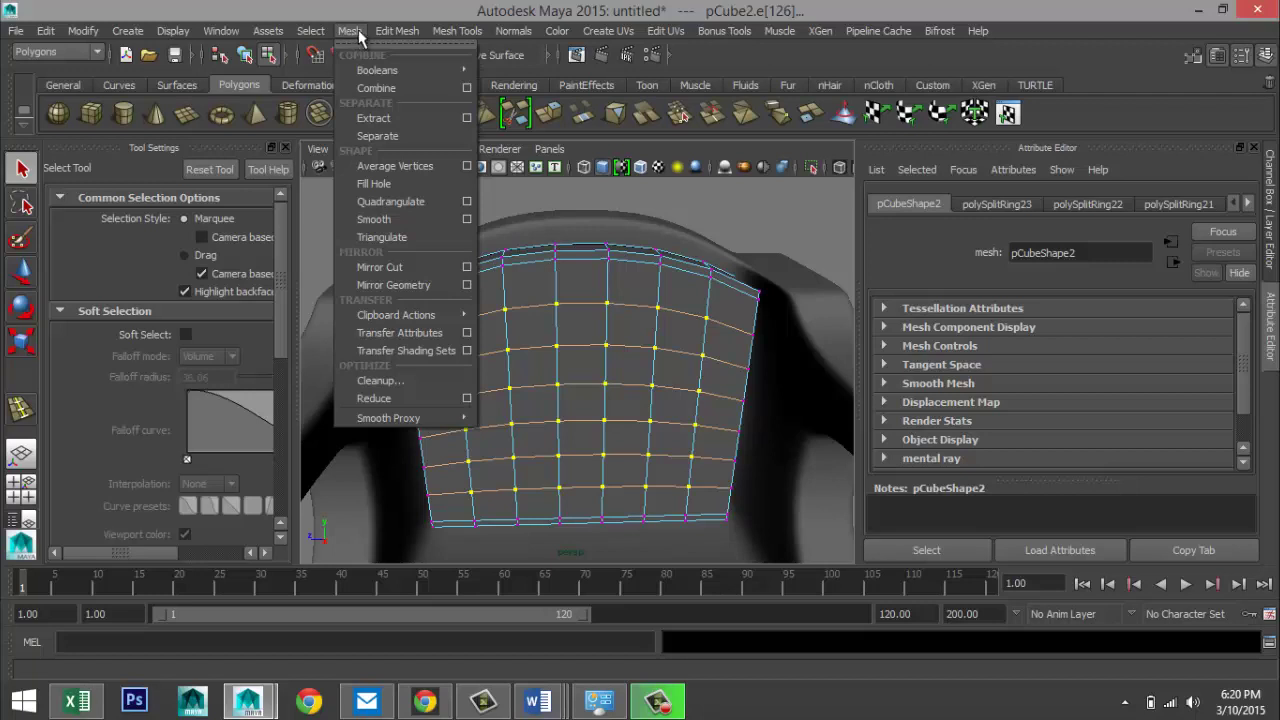
mouse_move(386, 37)
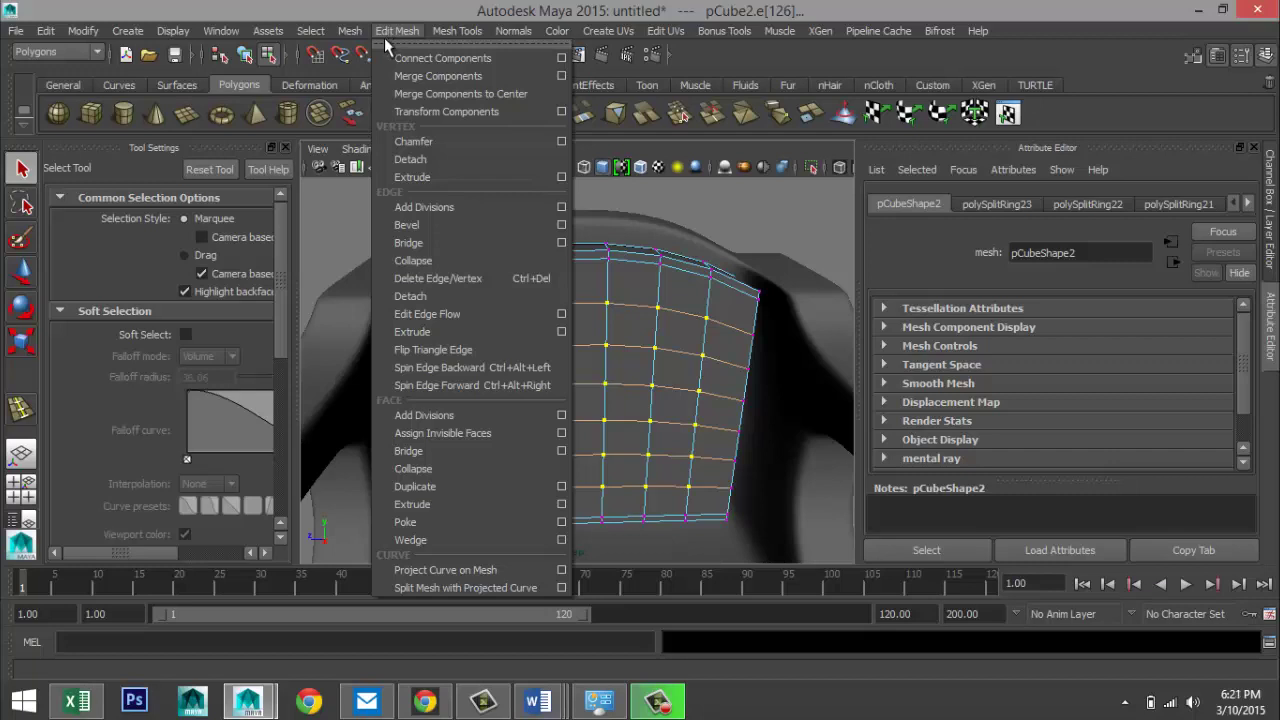
click(443, 521)
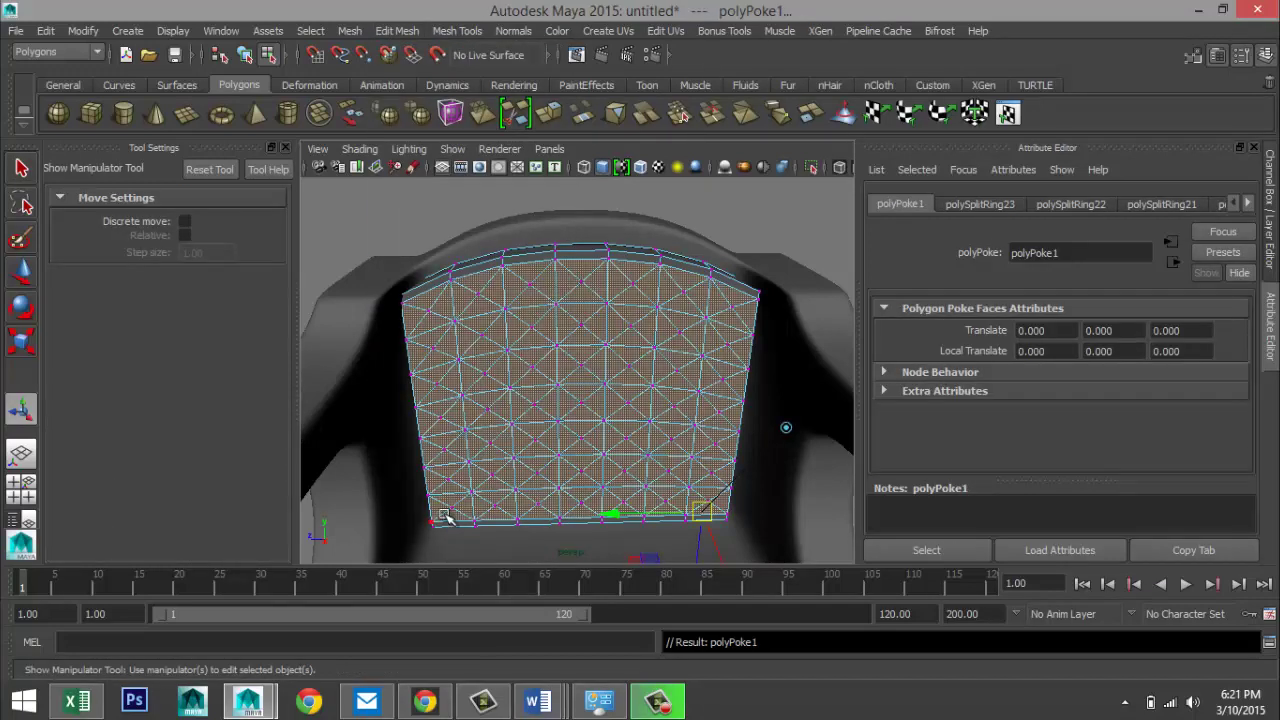
- Select all the poked centre vertices and inner grid vertices across the cushion's front face
scroll(484, 477, up, 3)
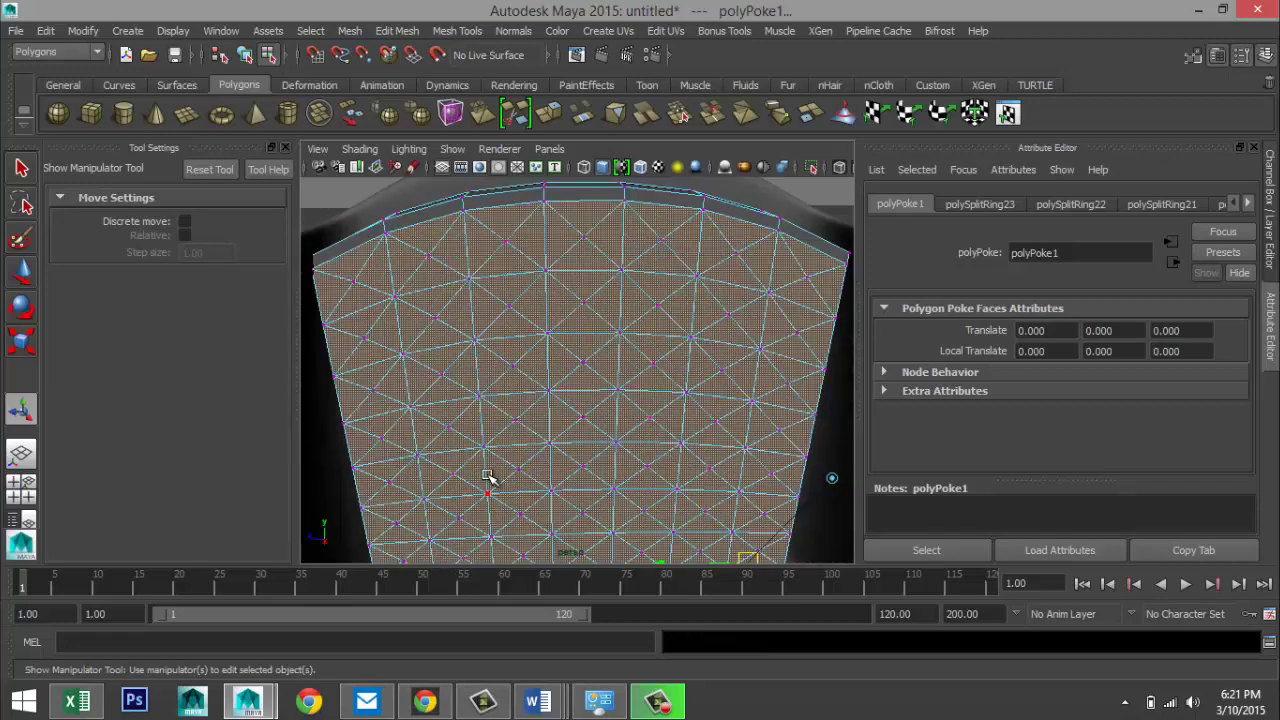
scroll(487, 477, down, 3)
alt+drag(474, 466, 507, 460)
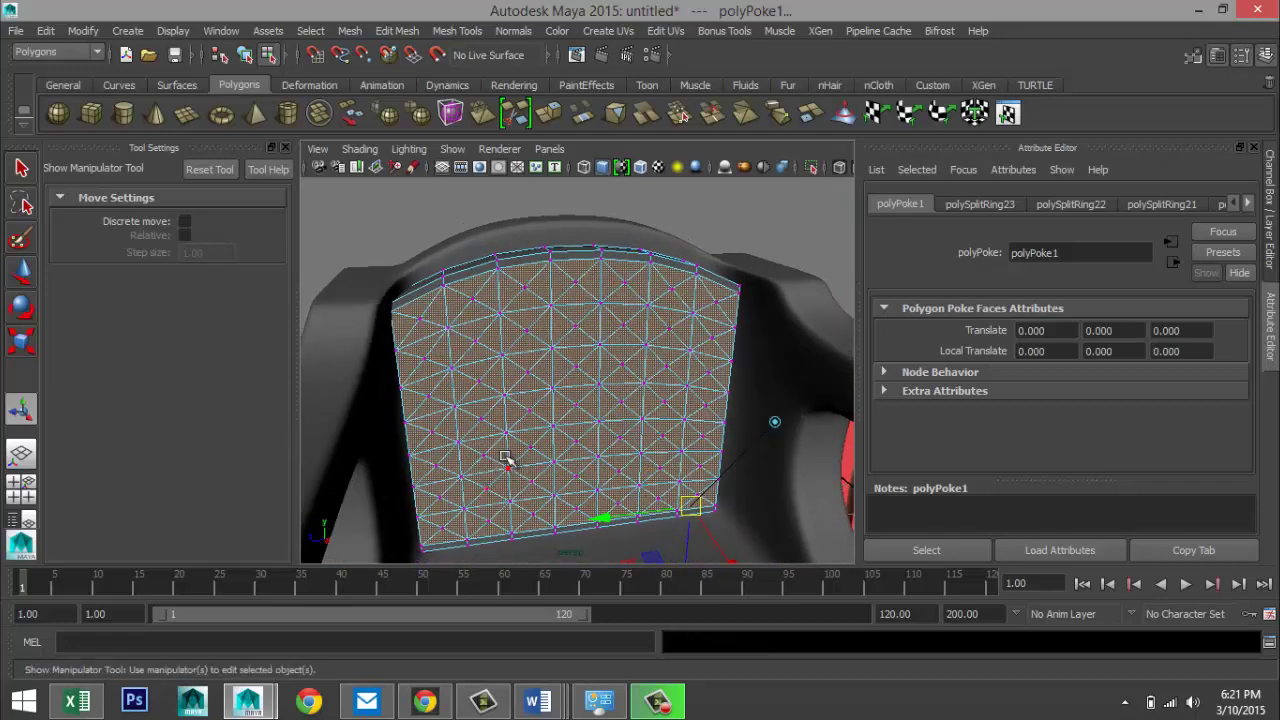
click(419, 320)
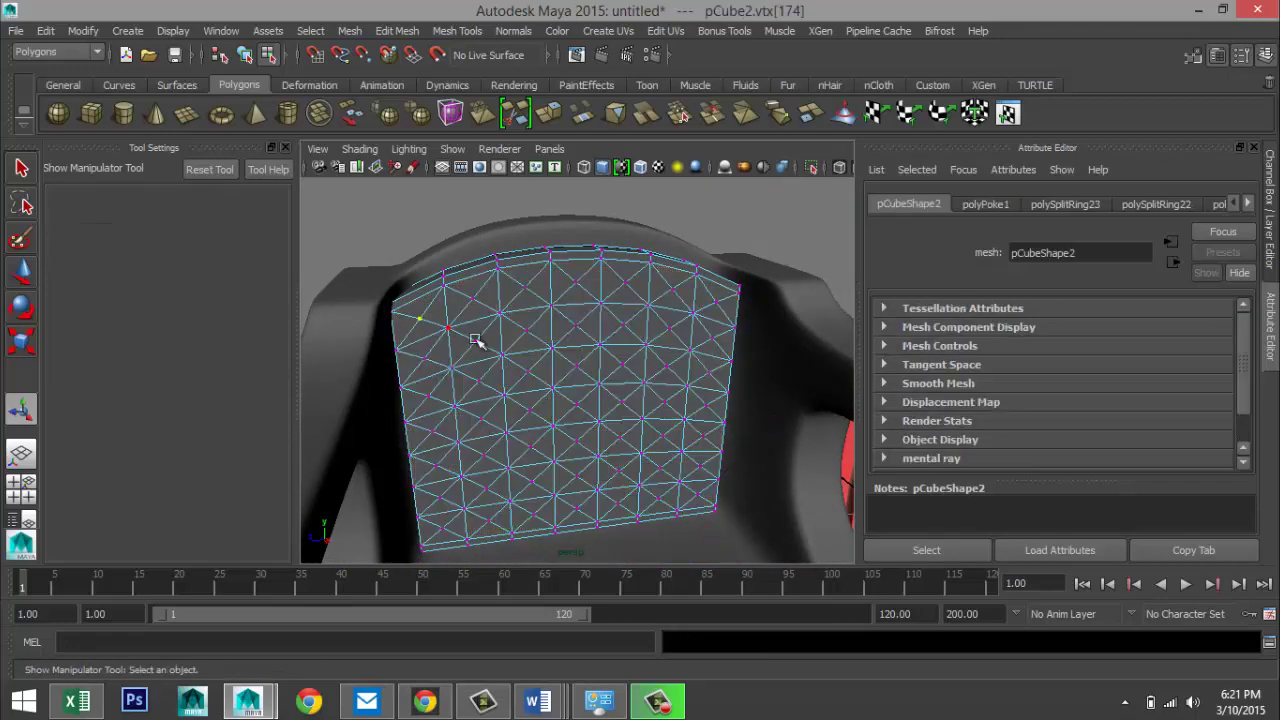
shift+click(474, 299)
shift+click(526, 287)
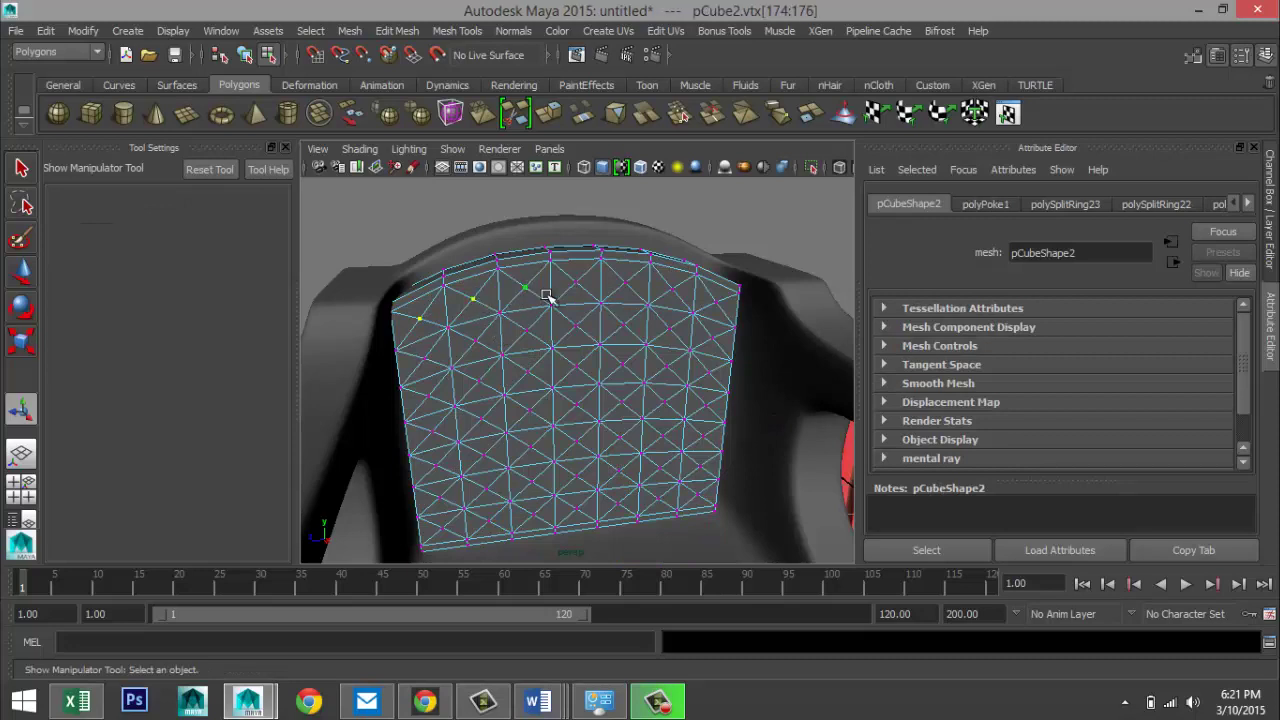
scroll(614, 366, down, 3)
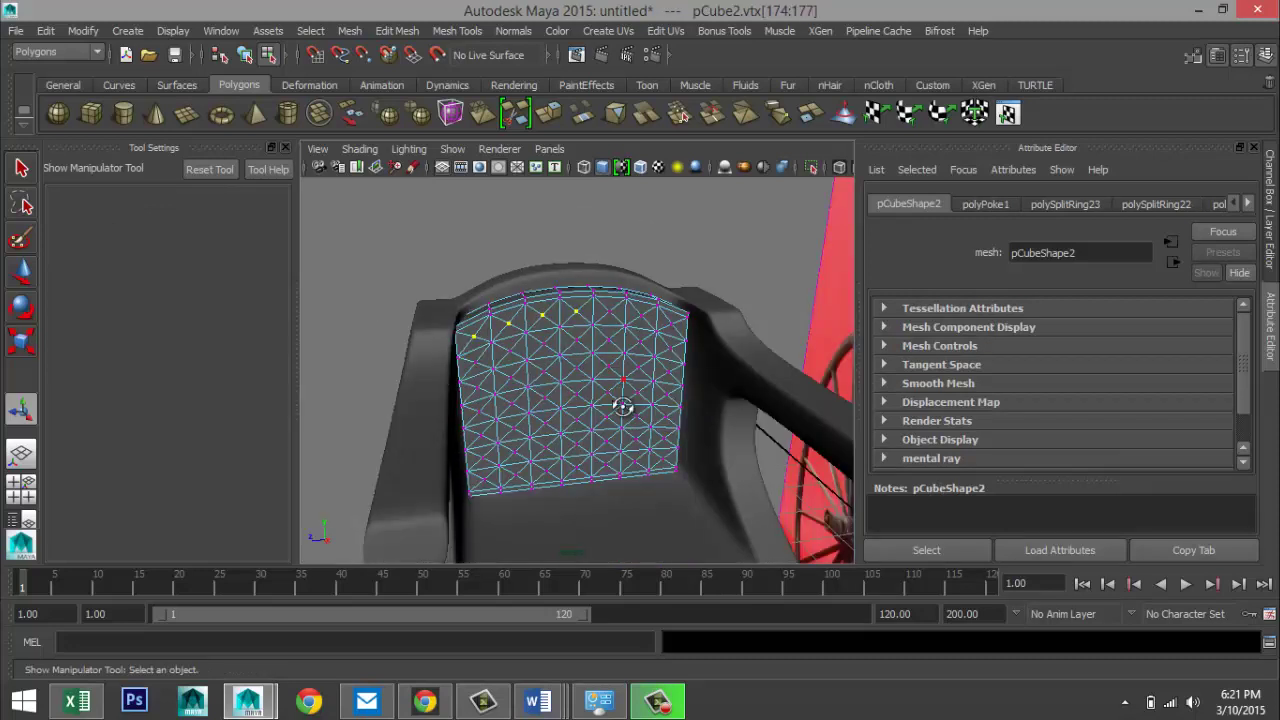
alt+drag(623, 403, 500, 374)
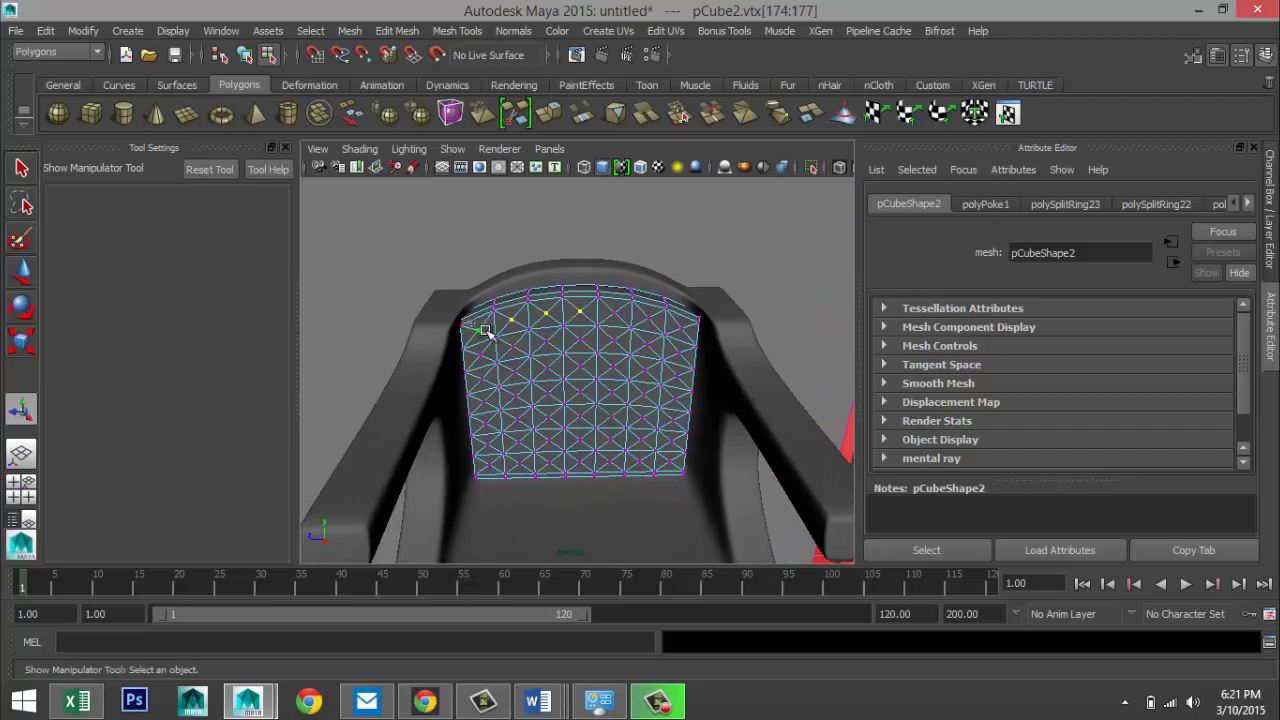
drag(484, 330, 688, 480)
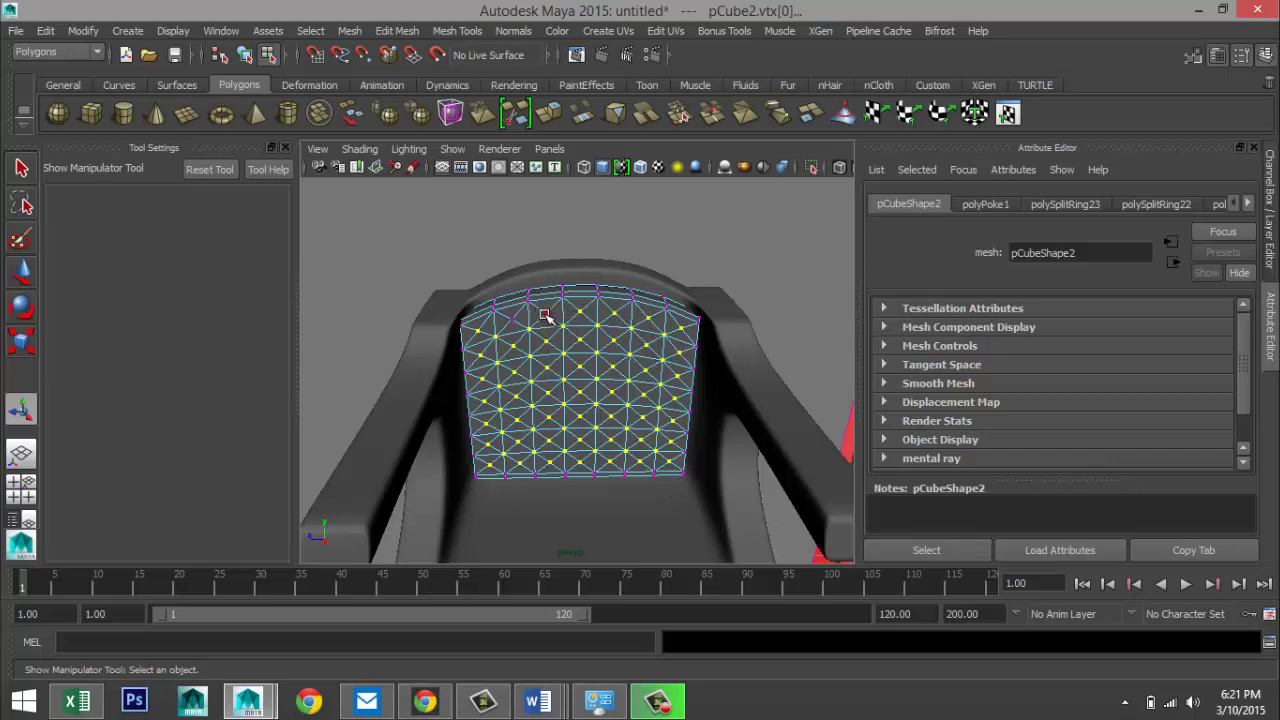
- Try to offset the selected front vertices along the cushion's depth axis to form tufts
alt+drag(560, 408, 612, 450)
key(w)
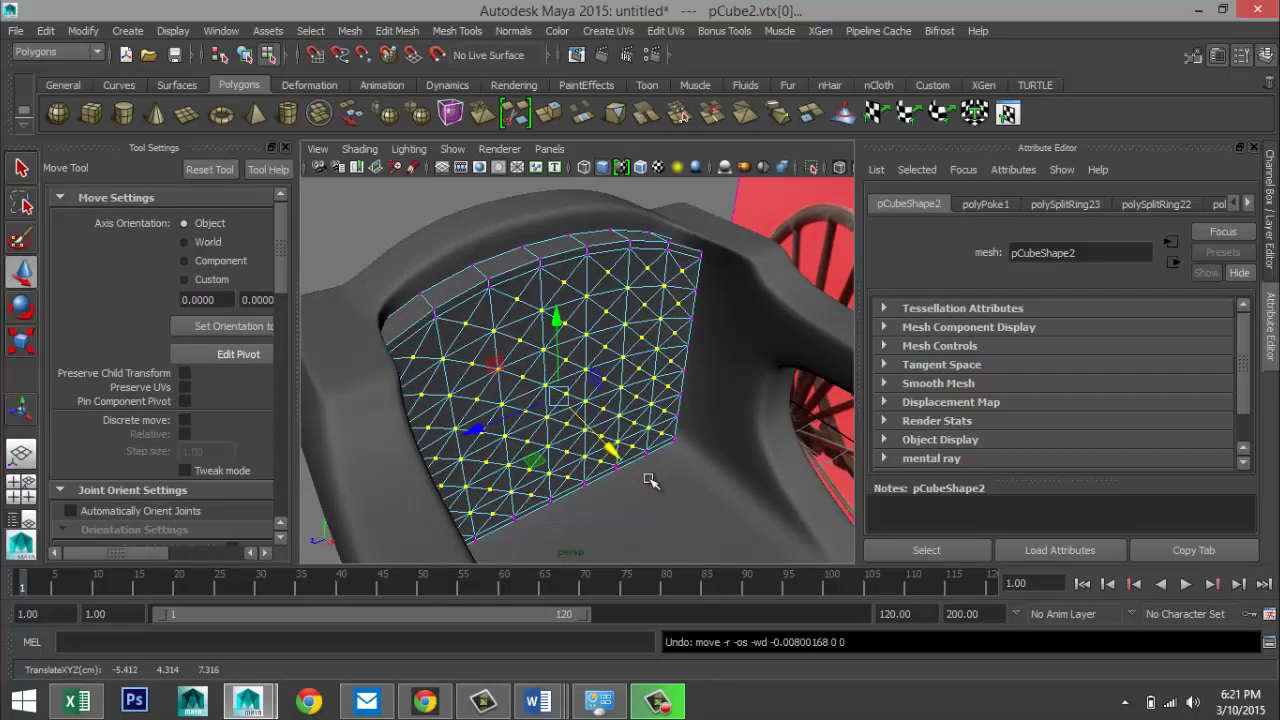
alt+drag(656, 488, 588, 474)
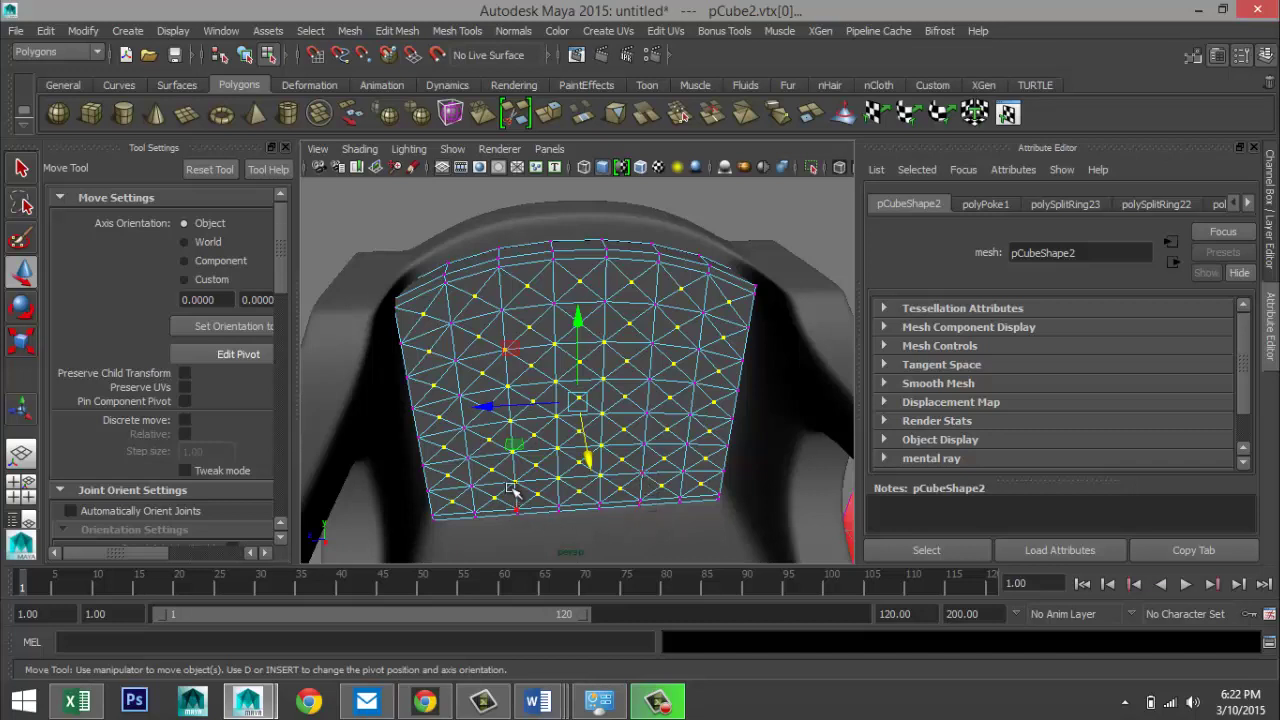
click(513, 444)
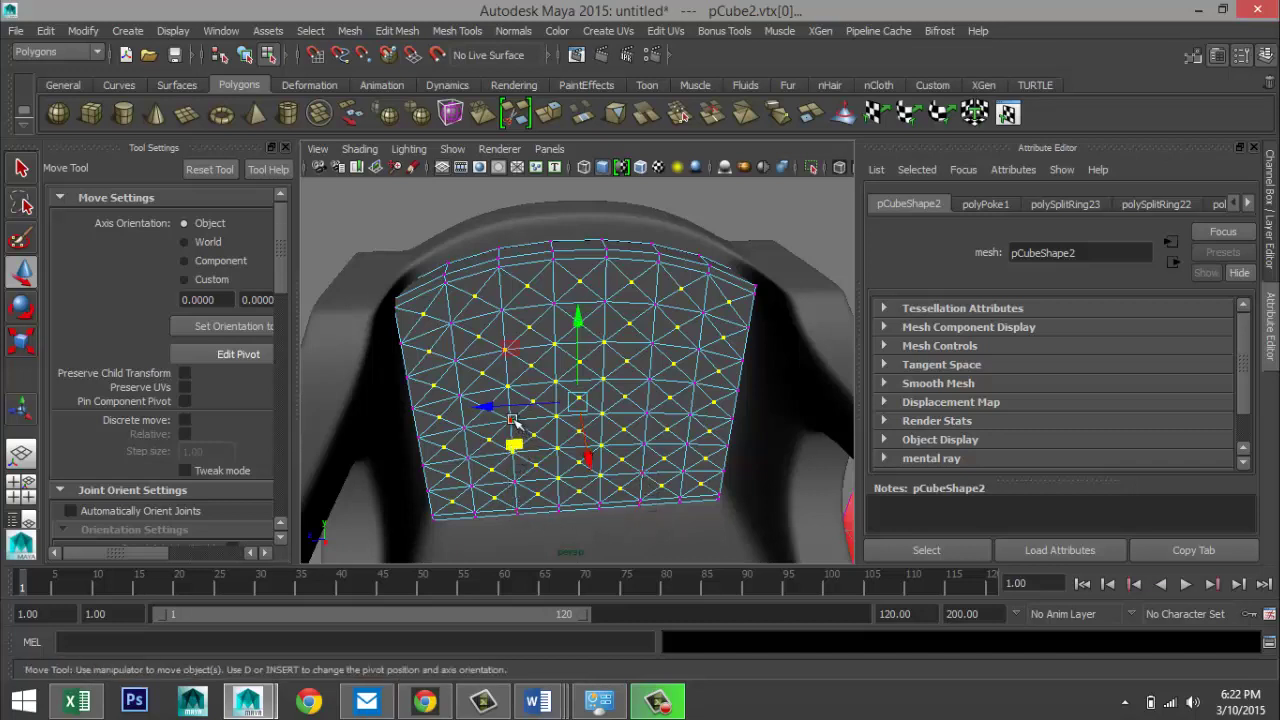
click(509, 348)
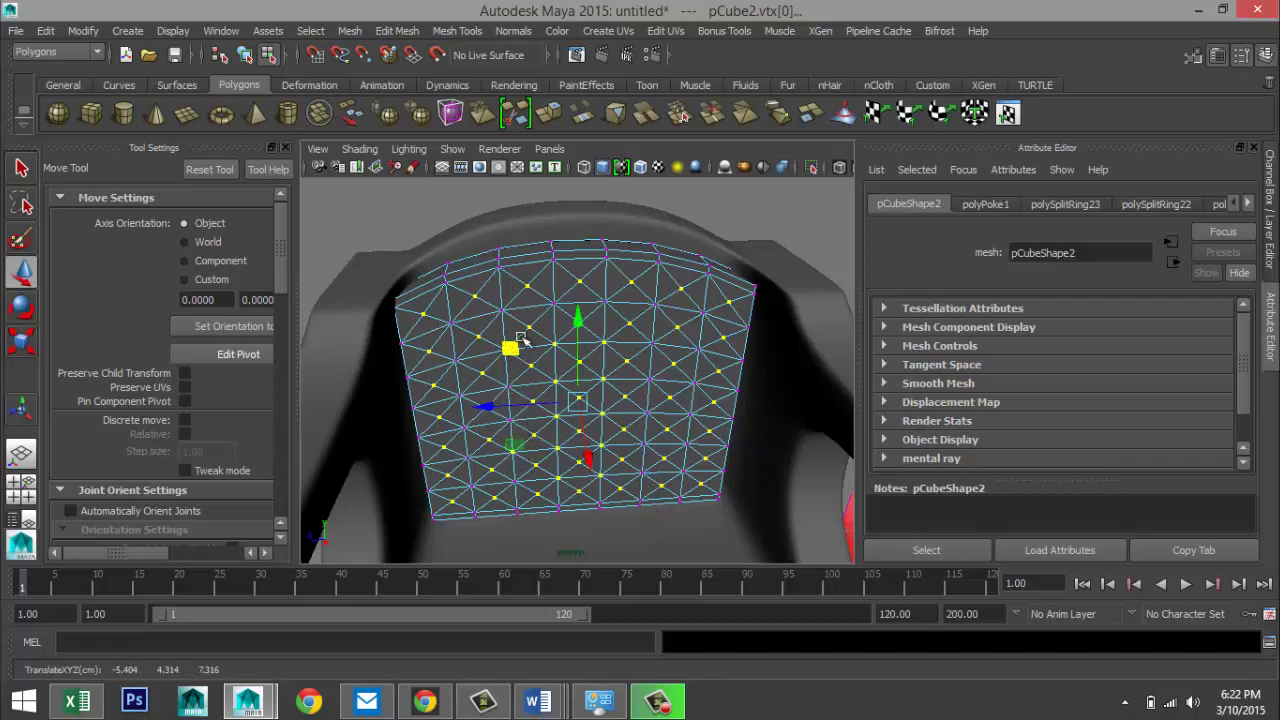
alt+drag(576, 402, 533, 420)
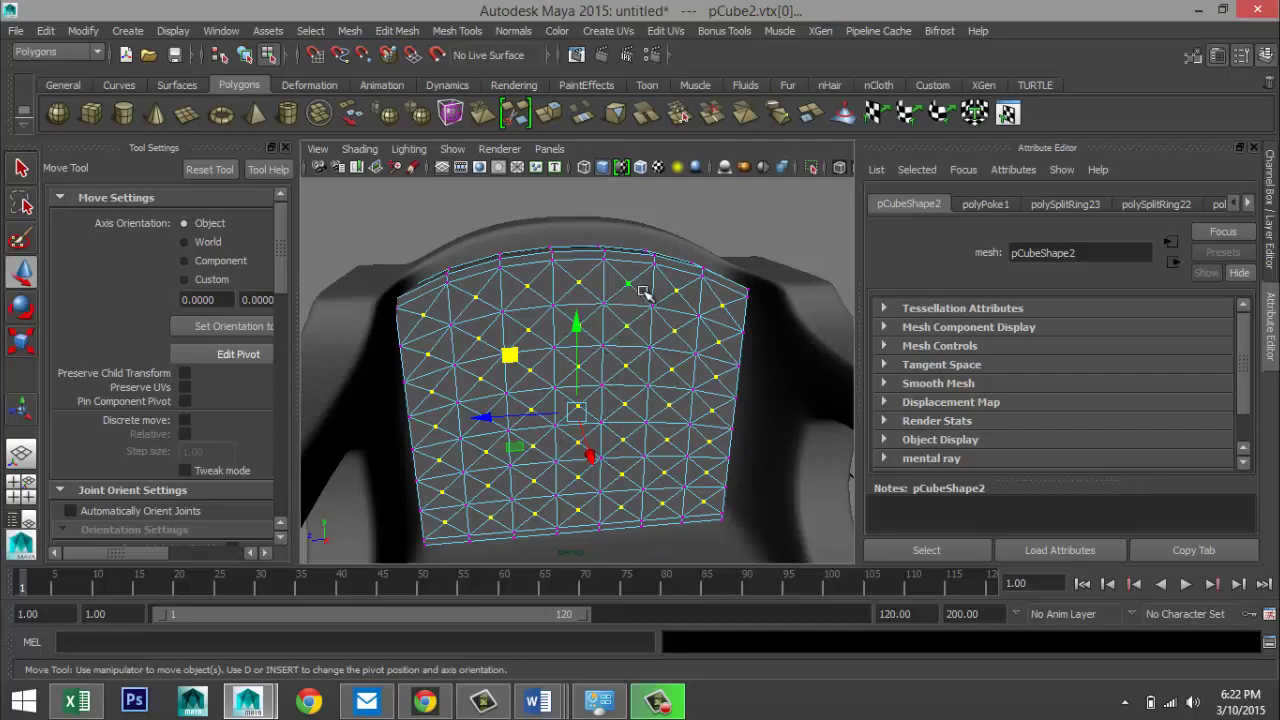
scroll(617, 453, down, 3)
scroll(617, 453, up, 2)
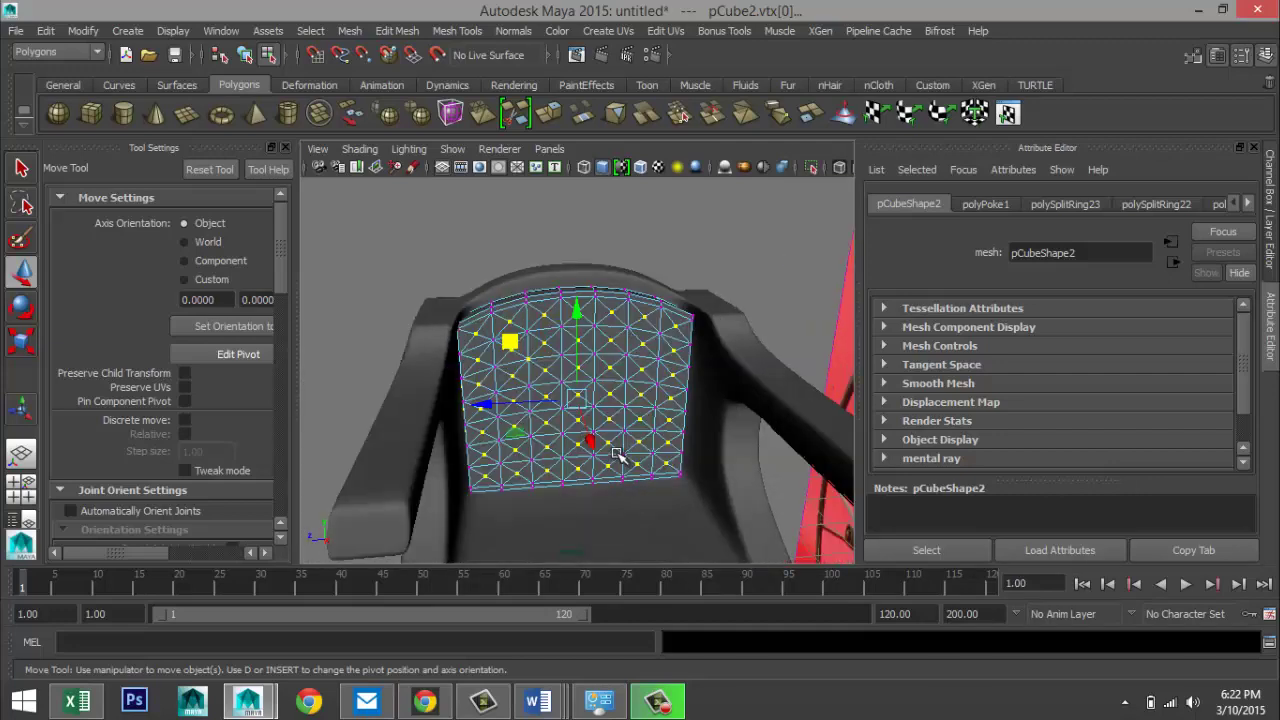
alt+drag(528, 486, 590, 505)
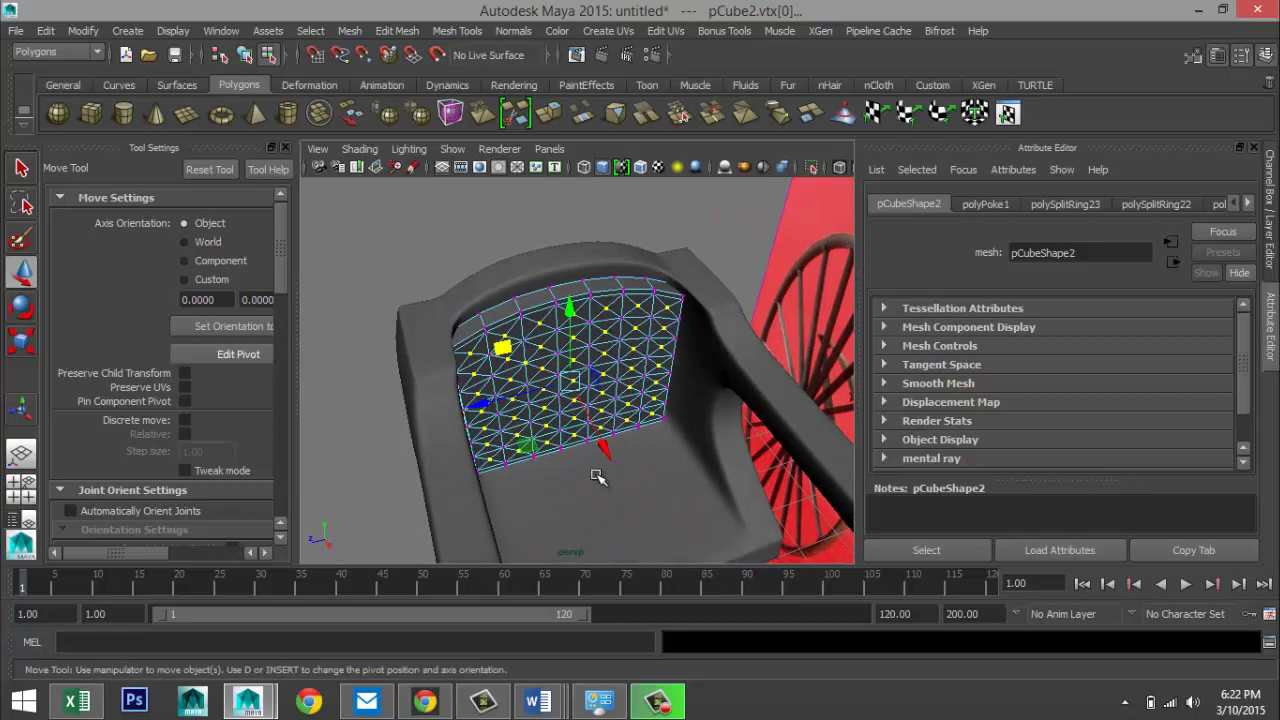
drag(608, 452, 645, 462)
- Return to object selection, preview the cushion smoothed, and inspect its tufted front up close with nothing selected
right_drag(620, 328, 690, 252)
click(595, 308)
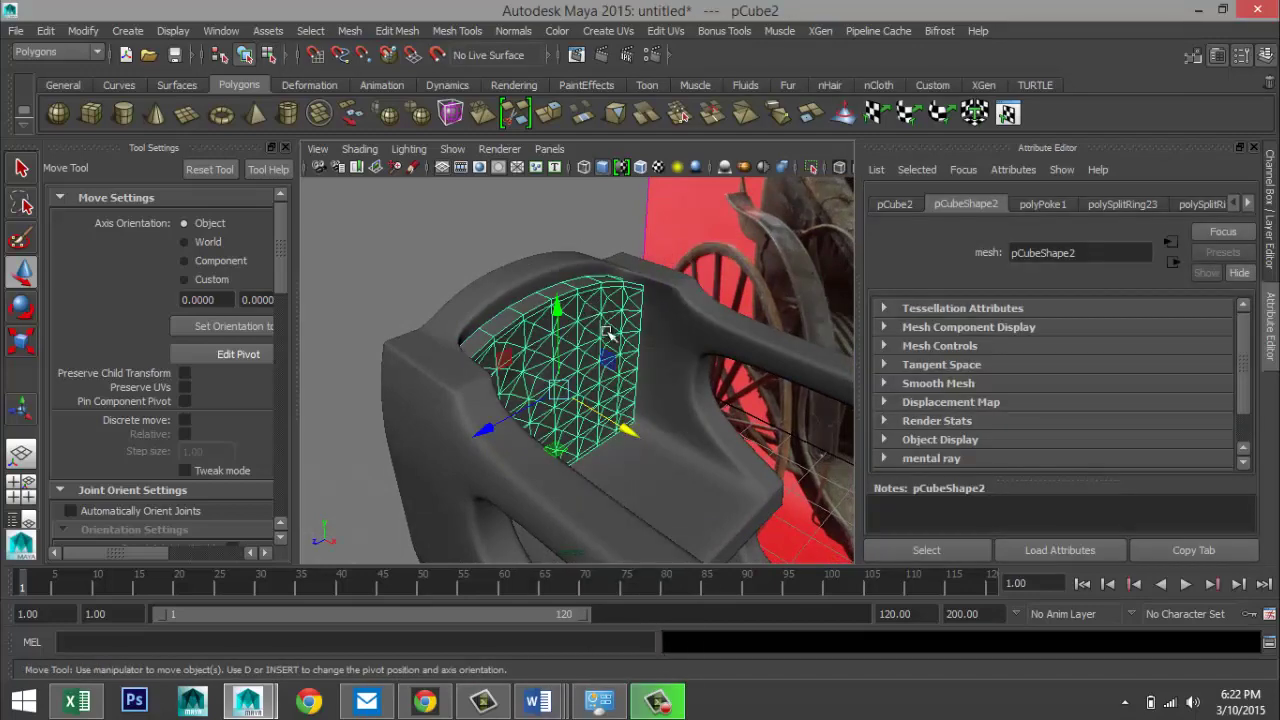
key(3)
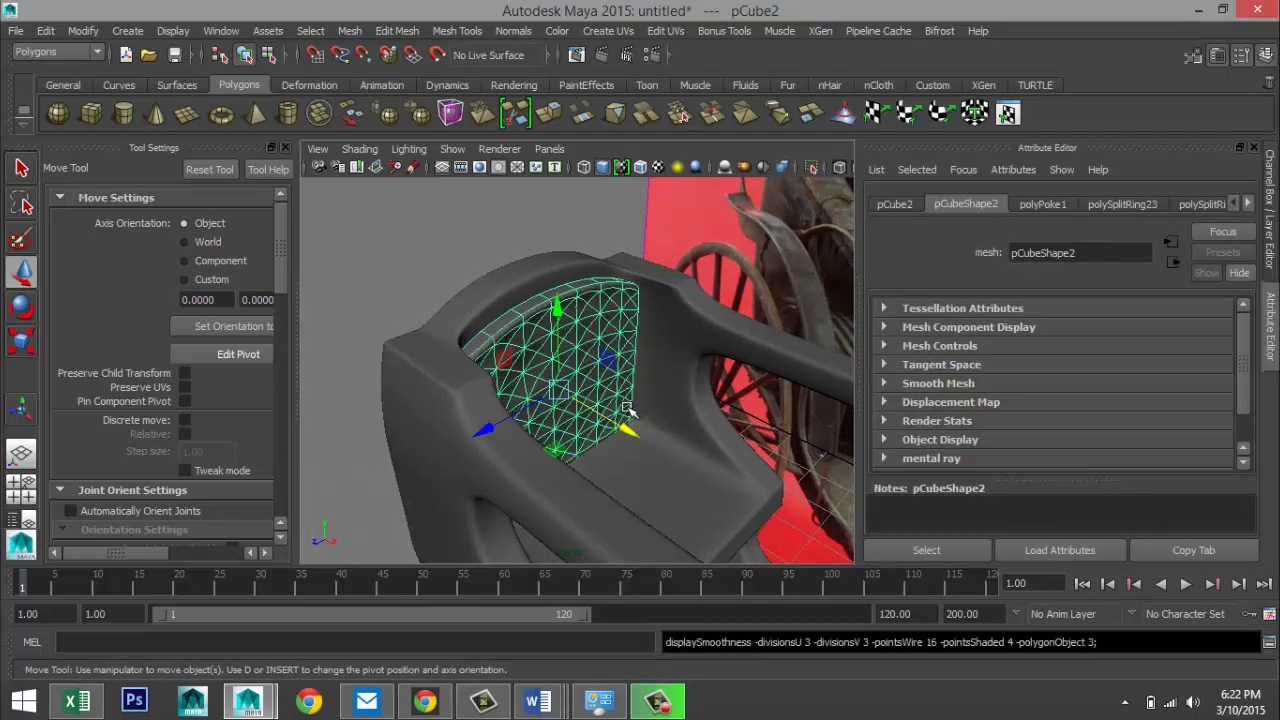
click(452, 290)
scroll(589, 419, up, 5)
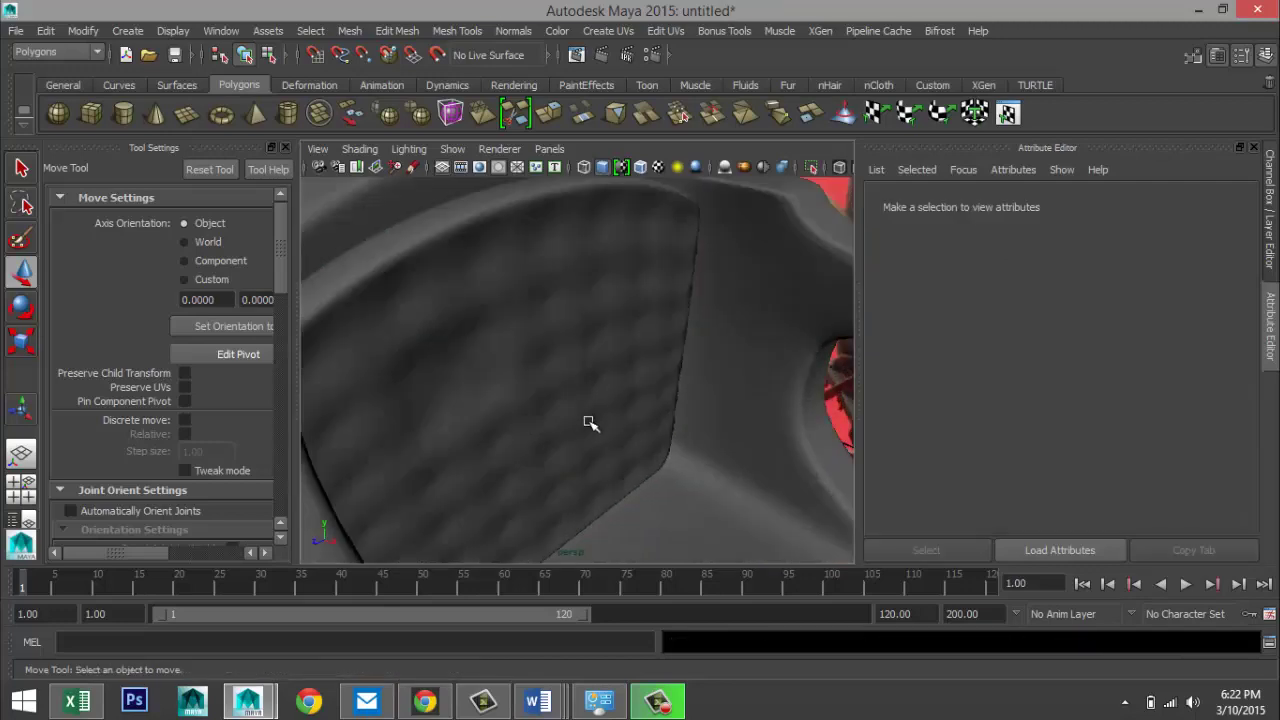
alt+drag(585, 465, 524, 465)
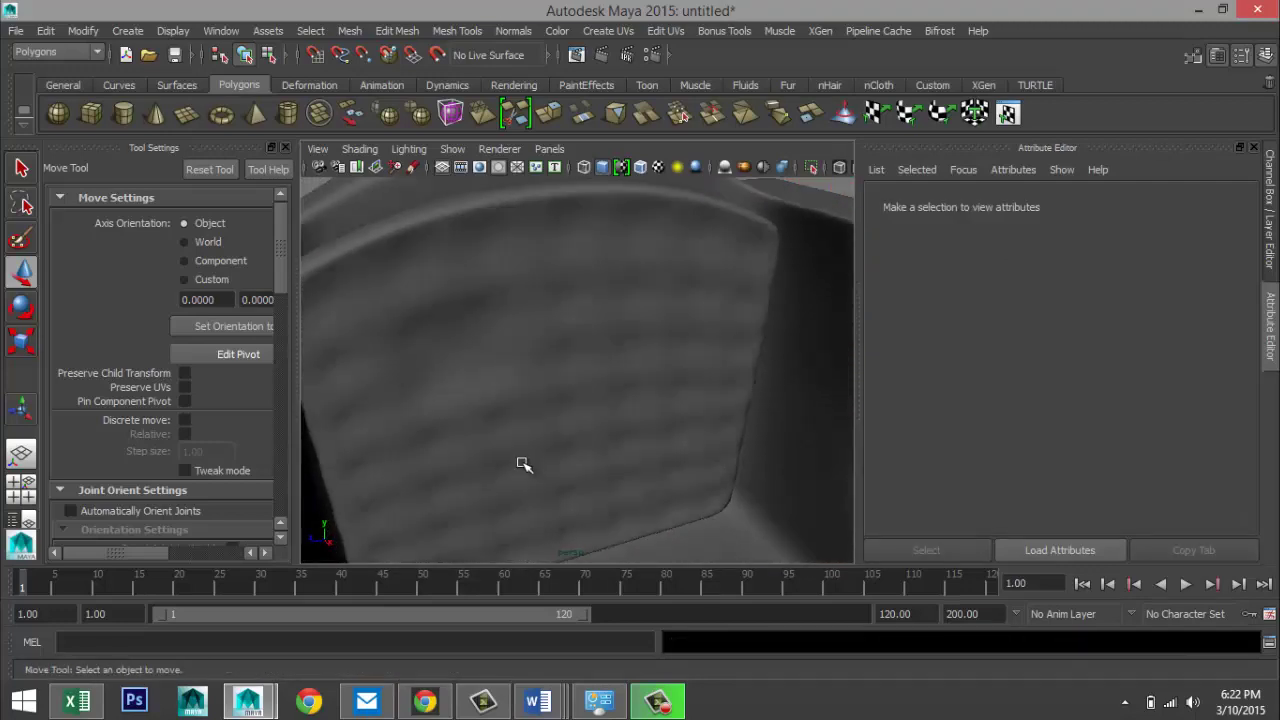
- Undo back to the cushion's front vertex selection and undo the last depth move of those vertices
click(467, 367)
alt+drag(474, 380, 505, 429)
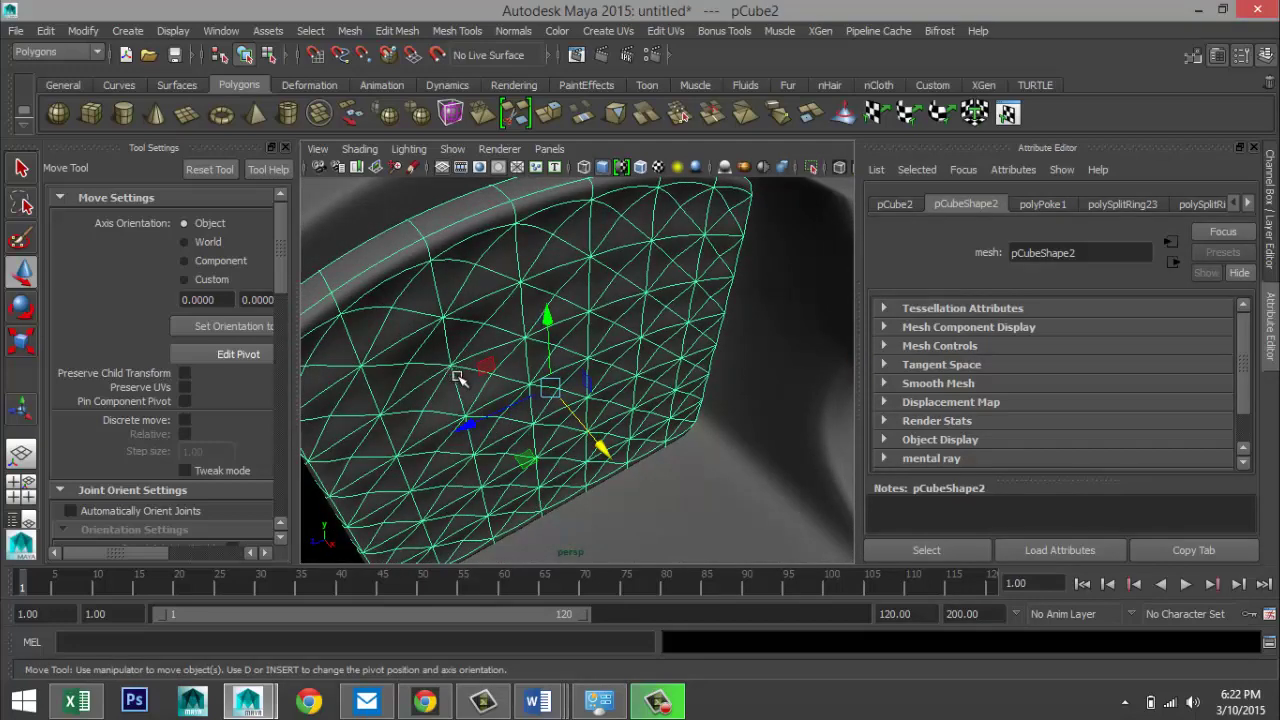
key(ctrl+z)
key(ctrl+z)
key(ctrl+z)
key(ctrl+z)
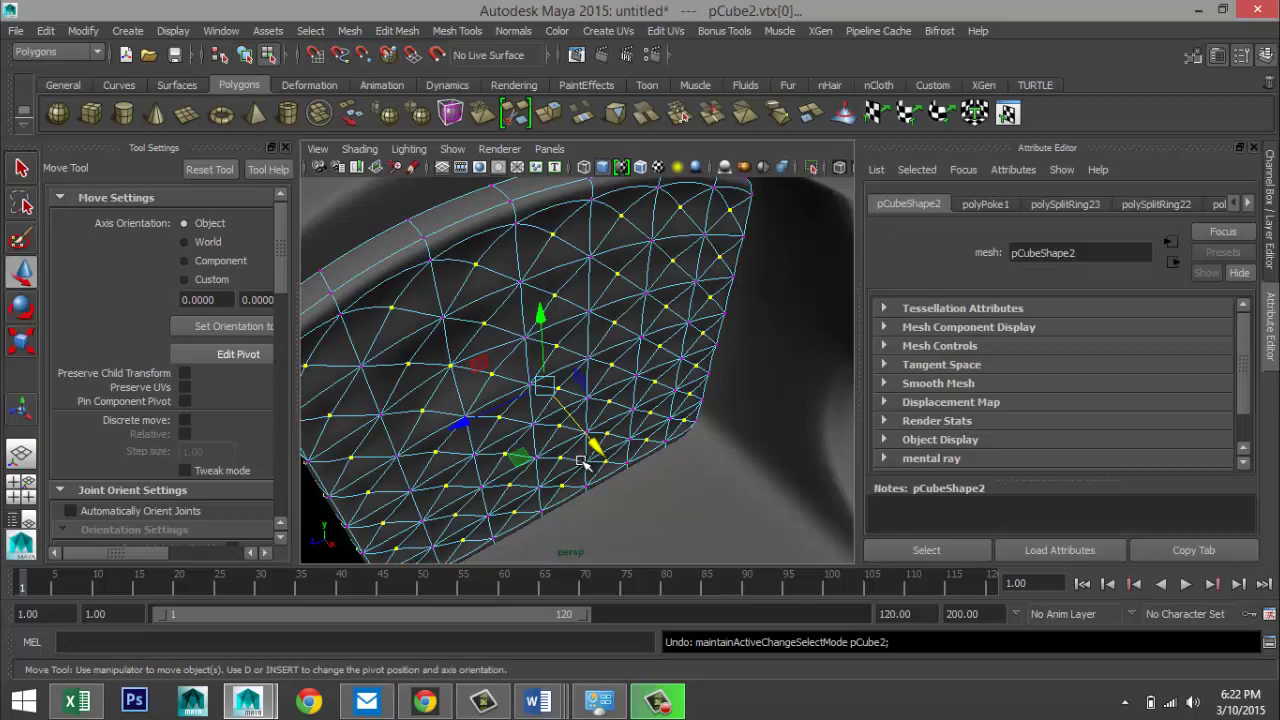
alt+drag(590, 465, 508, 410)
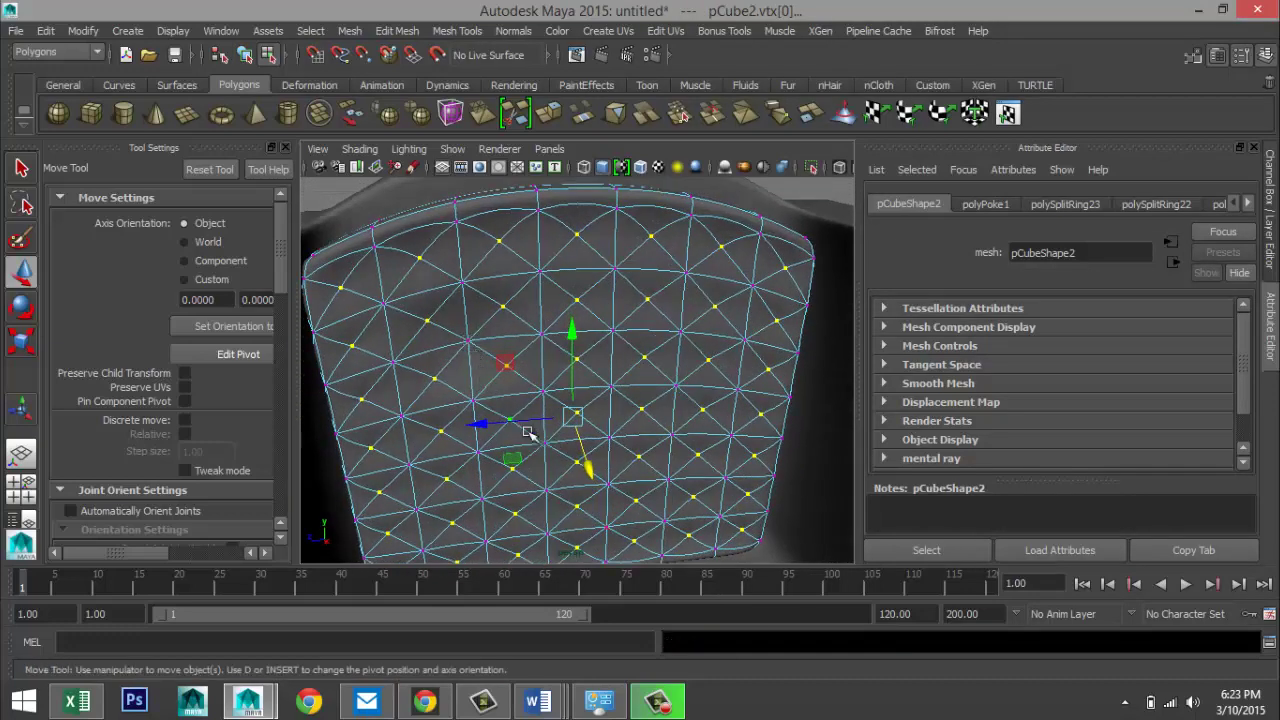
alt+drag(543, 463, 605, 468)
key(ctrl+z)
key(ctrl+z)
key(ctrl+z)
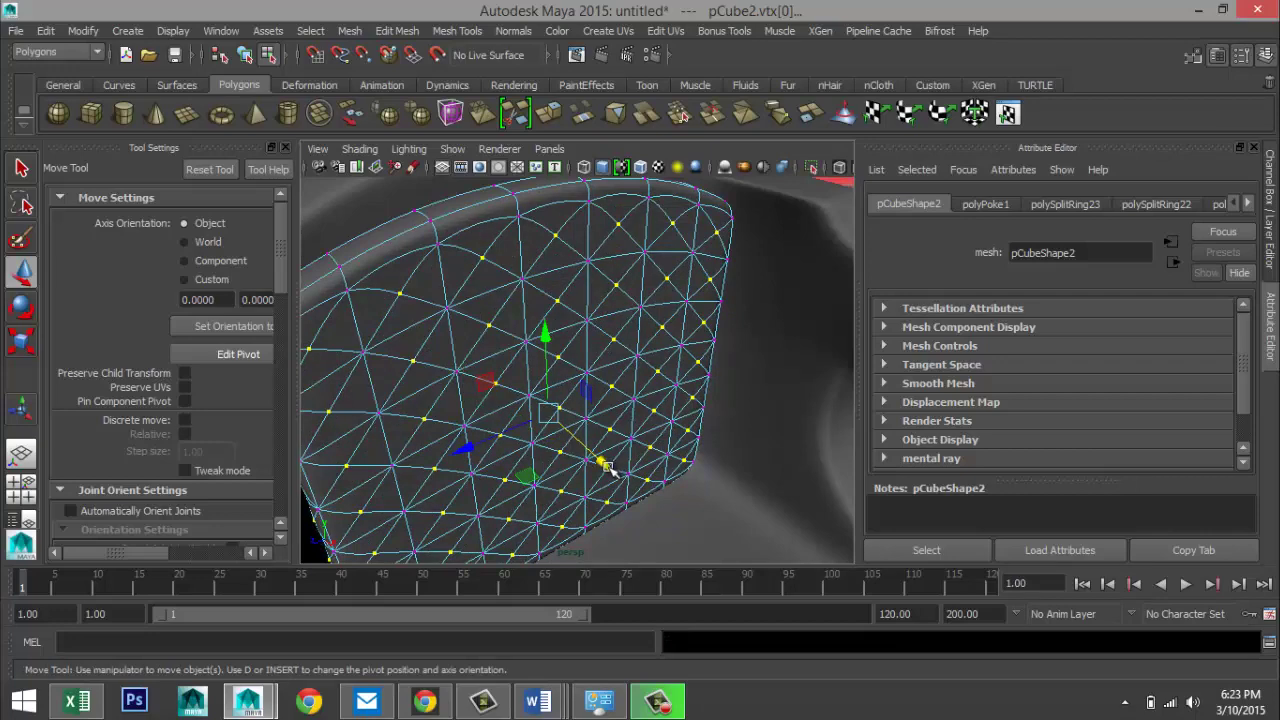
- Push the selected front vertices inward into the cushion, and check the tufting in smoothed display against the carriage body
drag(605, 467, 585, 448)
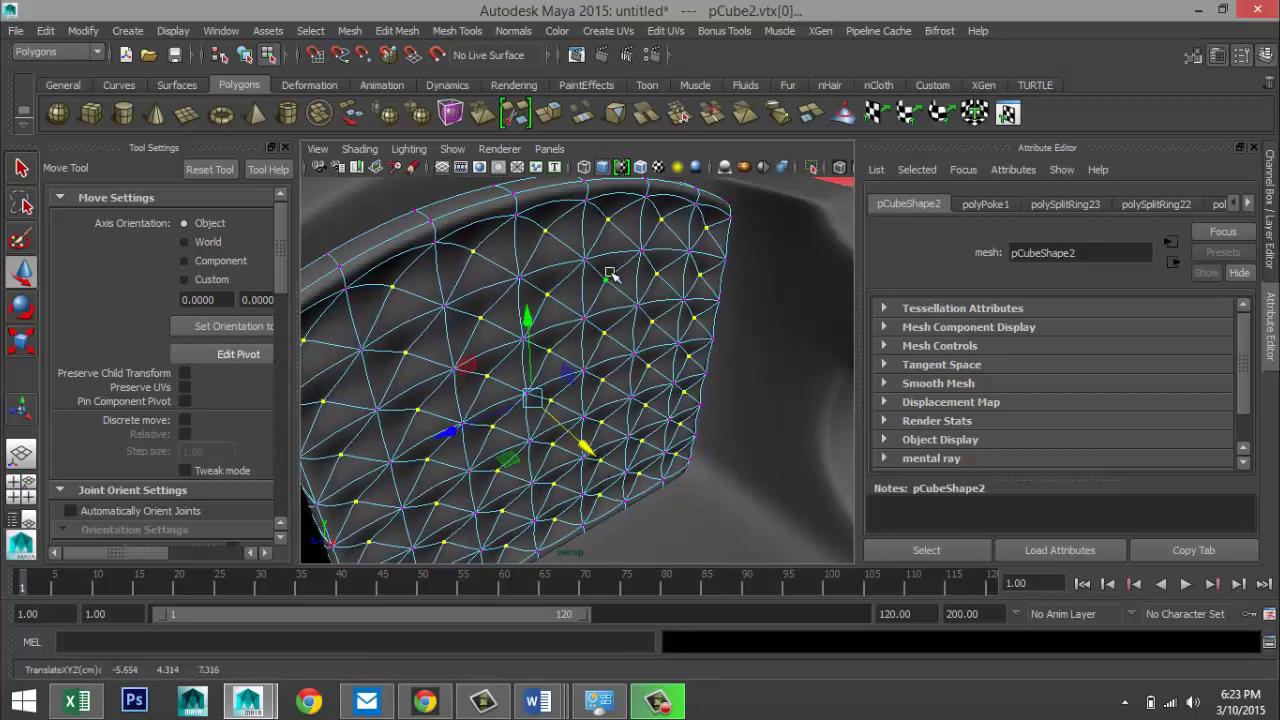
right_drag(609, 273, 680, 252)
click(621, 390)
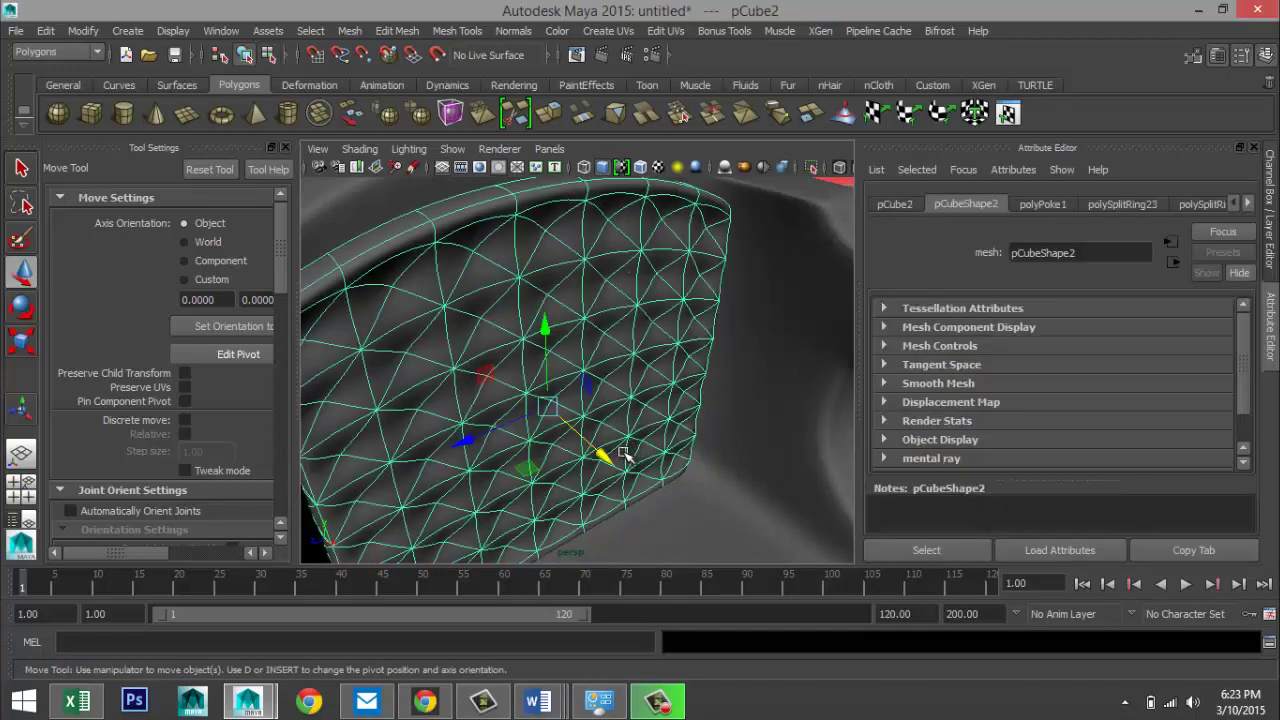
key(2)
key(3)
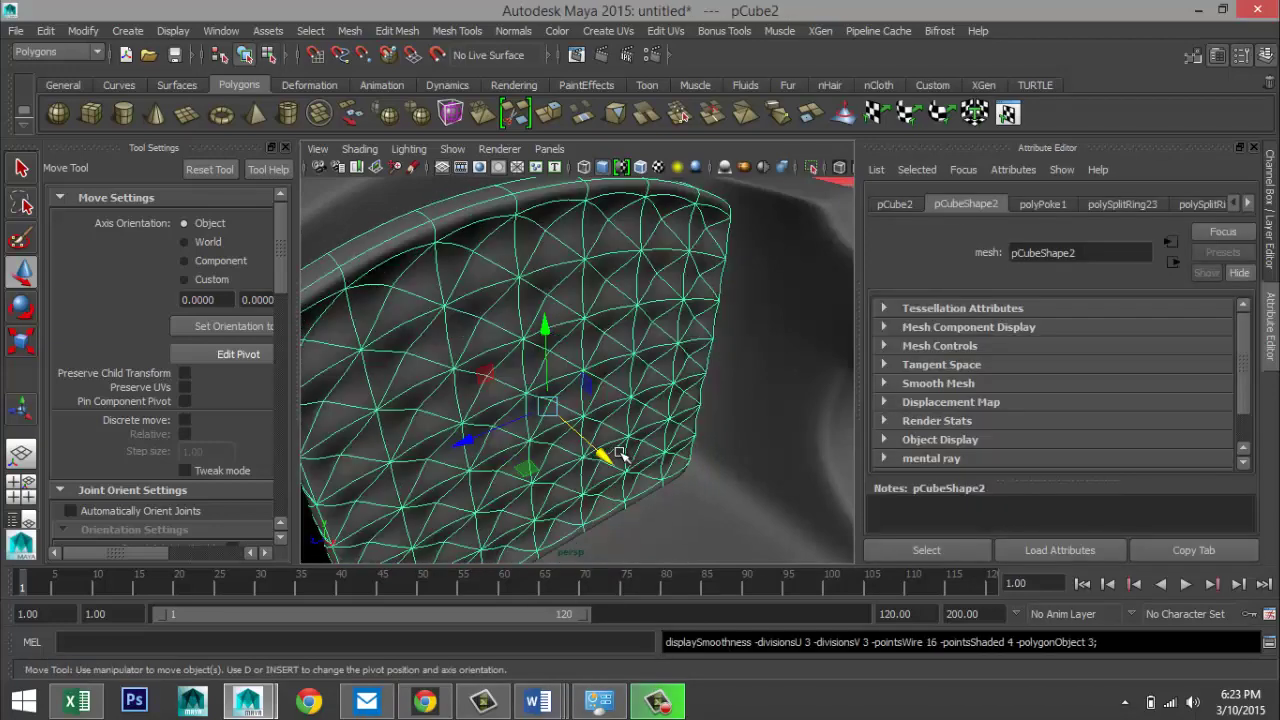
click(722, 402)
key(f)
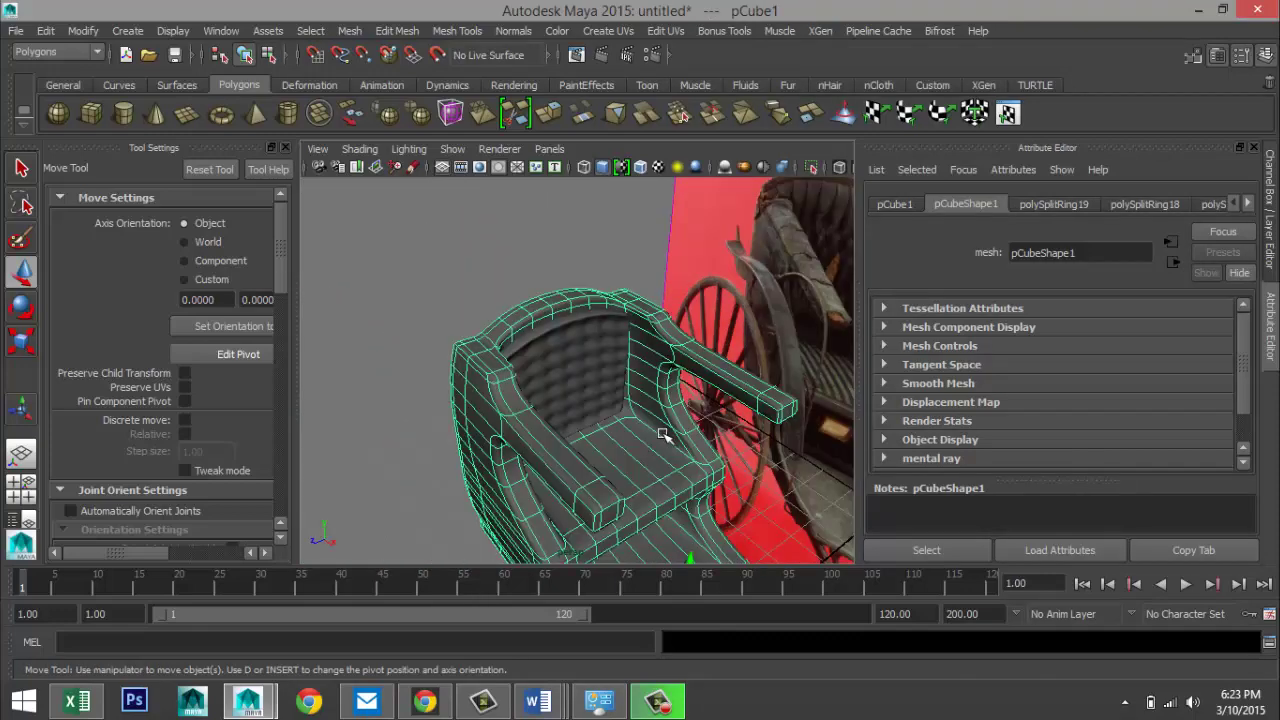
scroll(660, 435, up, 3)
alt+drag(651, 443, 591, 489)
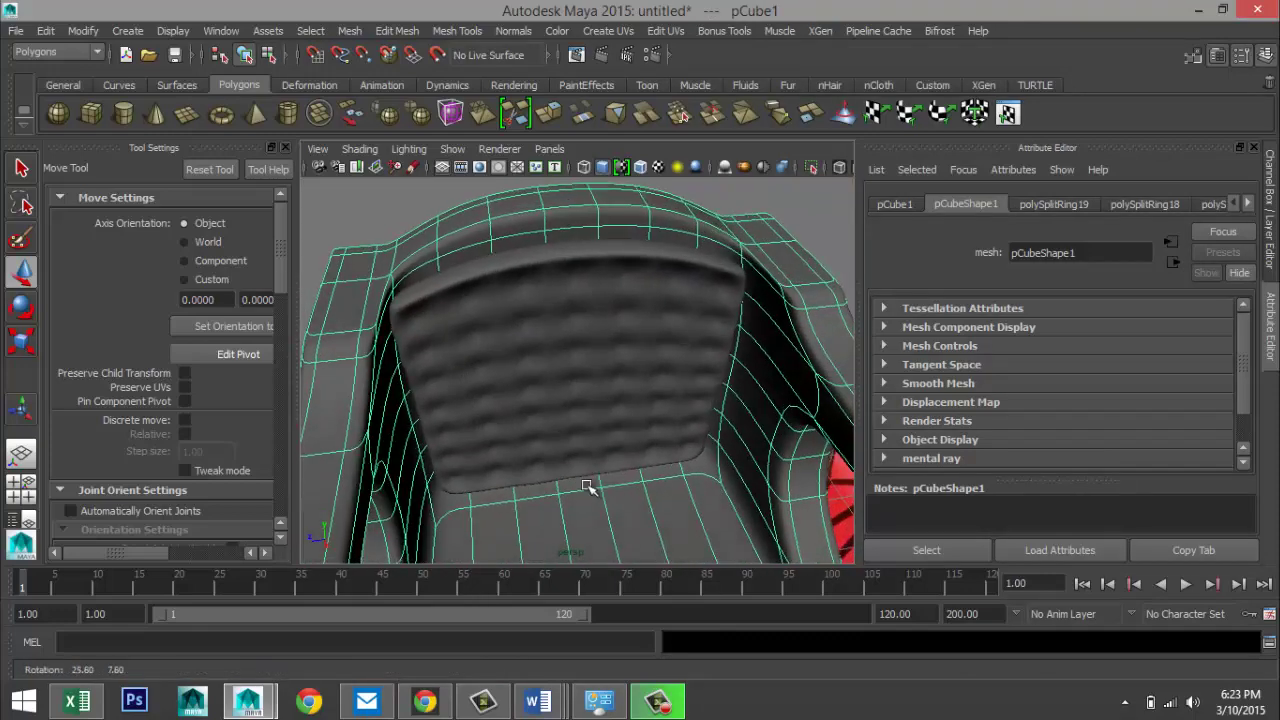
alt+middle_drag(591, 489, 567, 412)
- Duplicate the backrest cushion and move the copy forward over the carriage seat
click(575, 311)
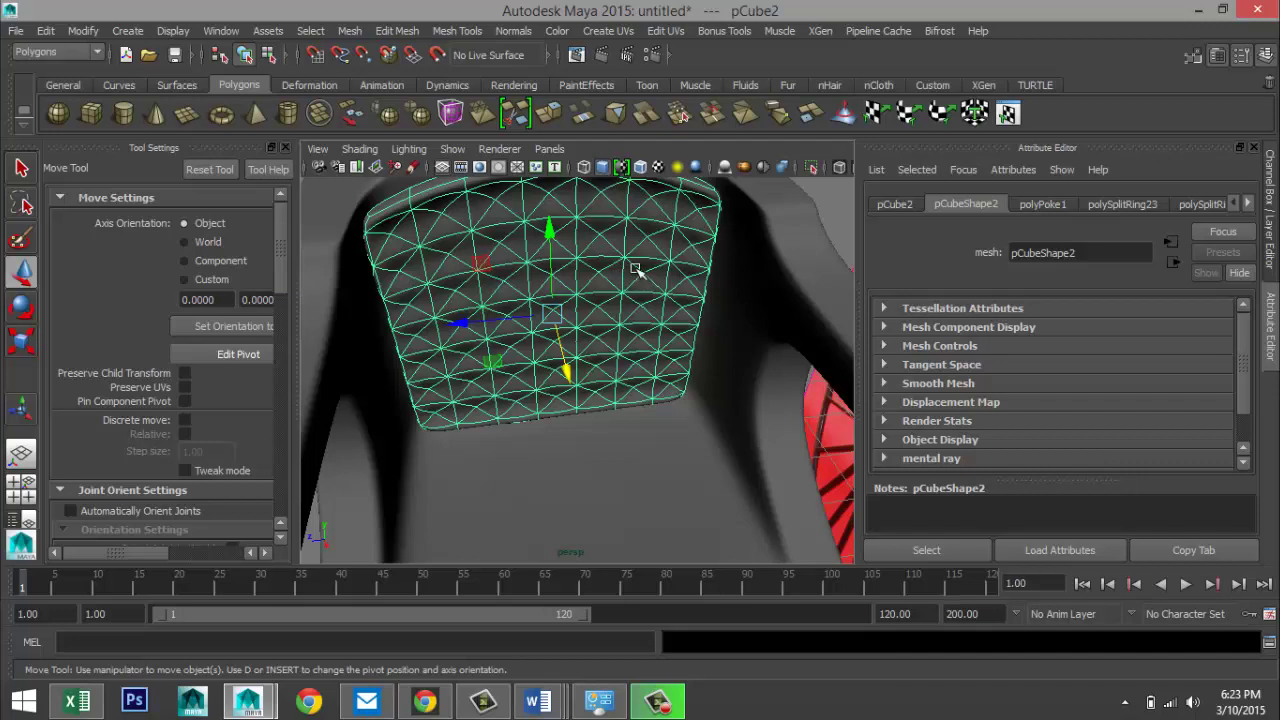
key(ctrl+d)
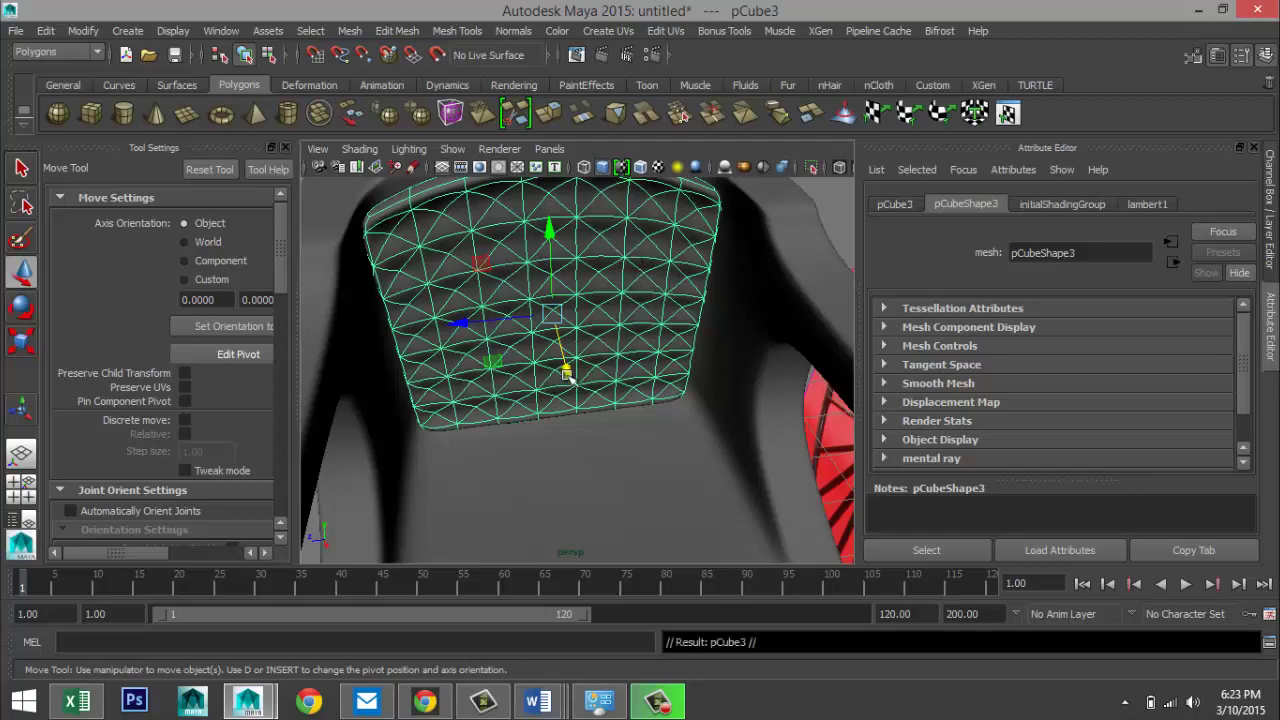
alt+drag(566, 373, 636, 605)
alt+right_drag(636, 605, 647, 539)
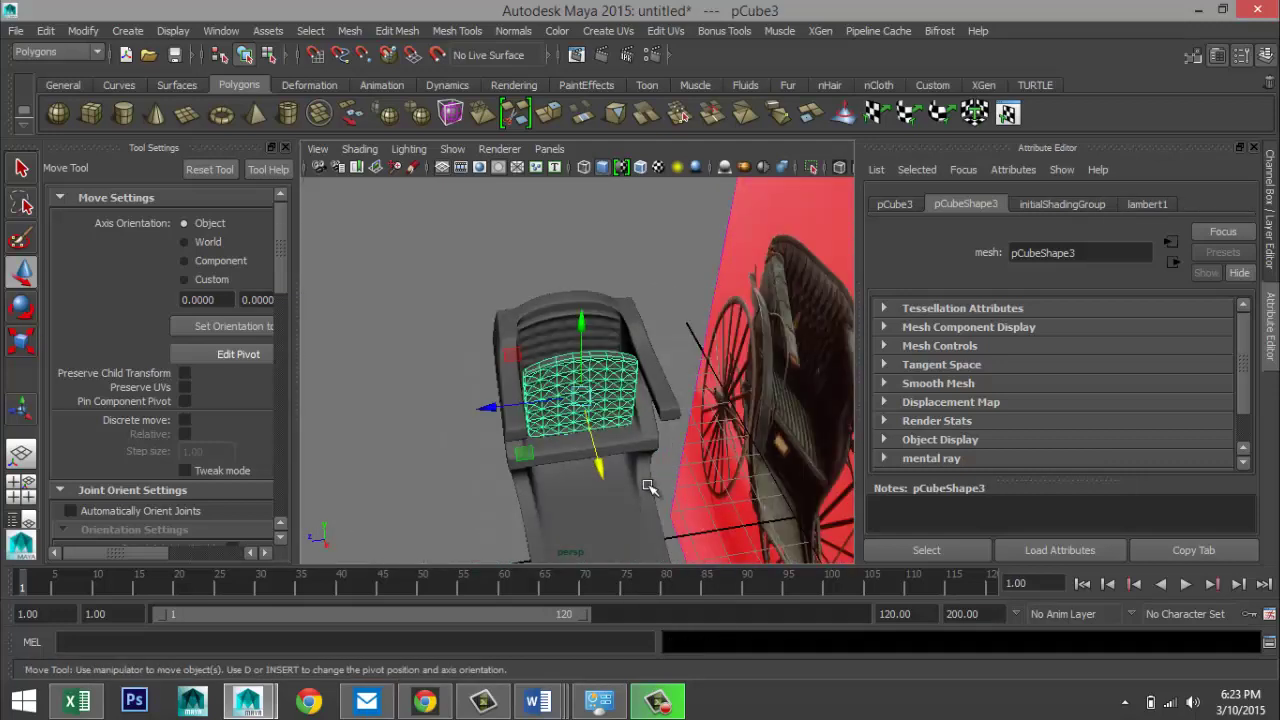
- Rotate the duplicated cushion -180 degrees about Y and -90 degrees about Z so it lies flat
key(e)
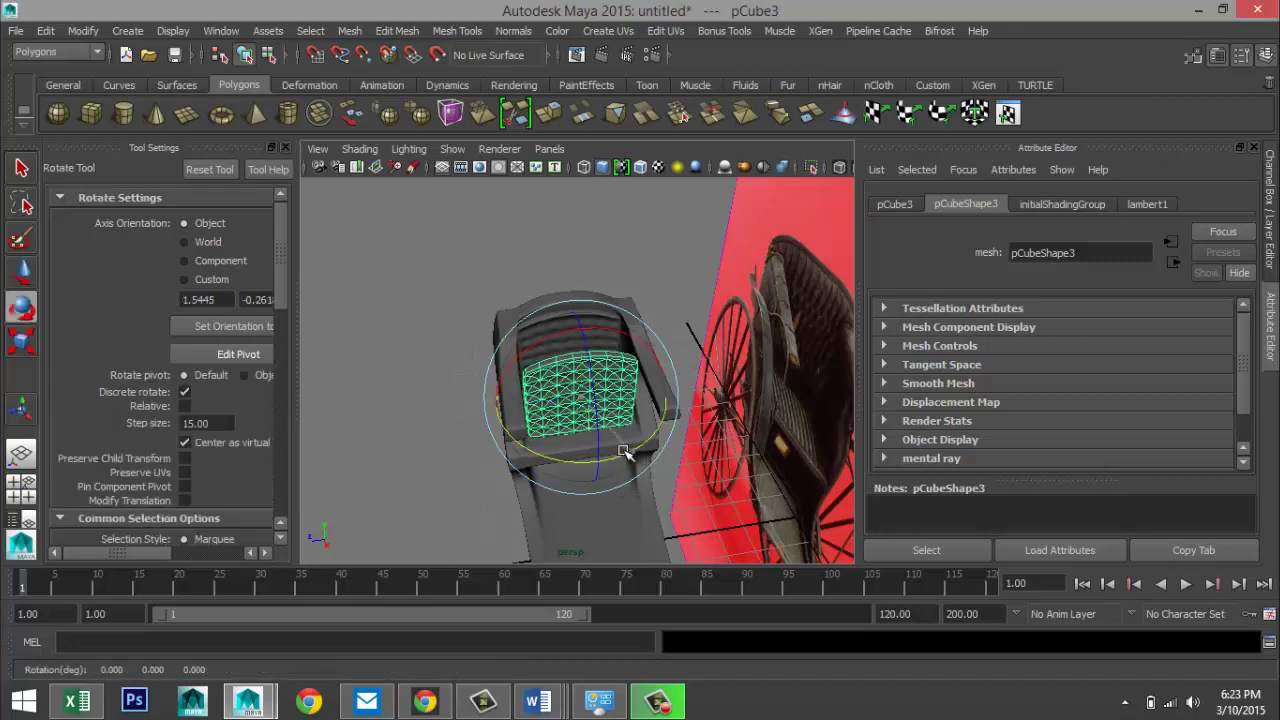
drag(625, 452, 522, 442)
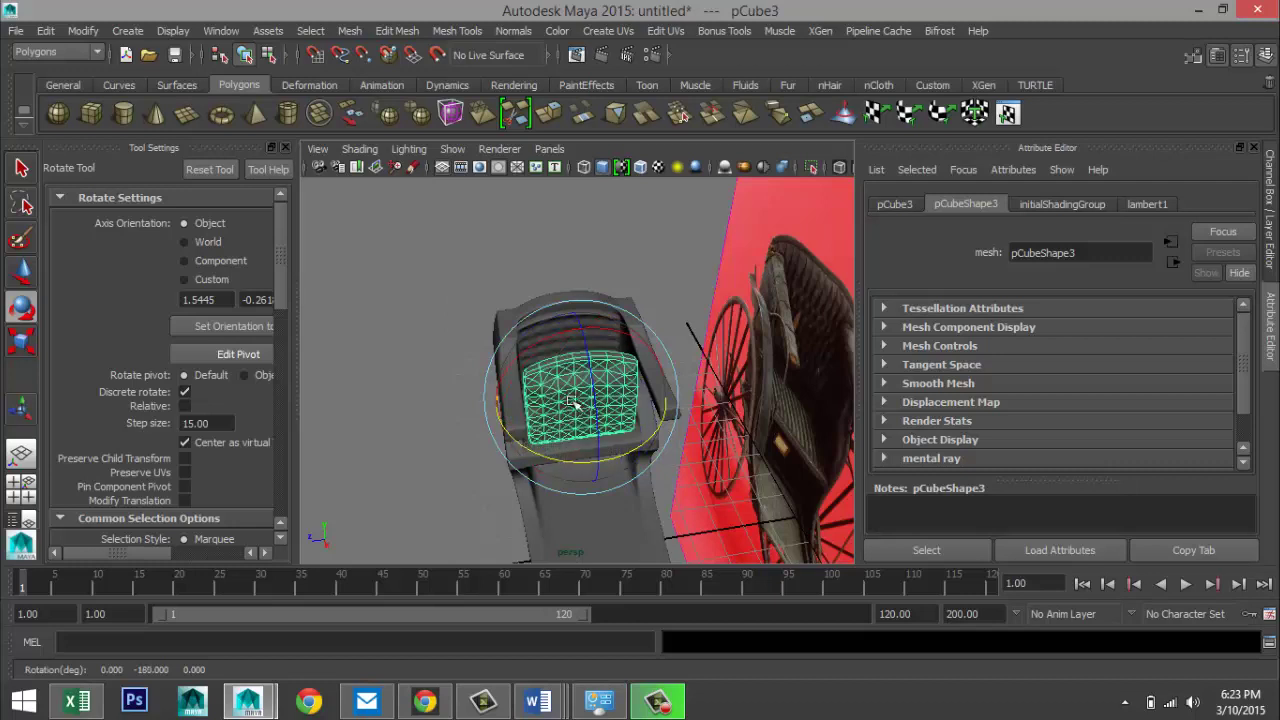
drag(588, 366, 596, 474)
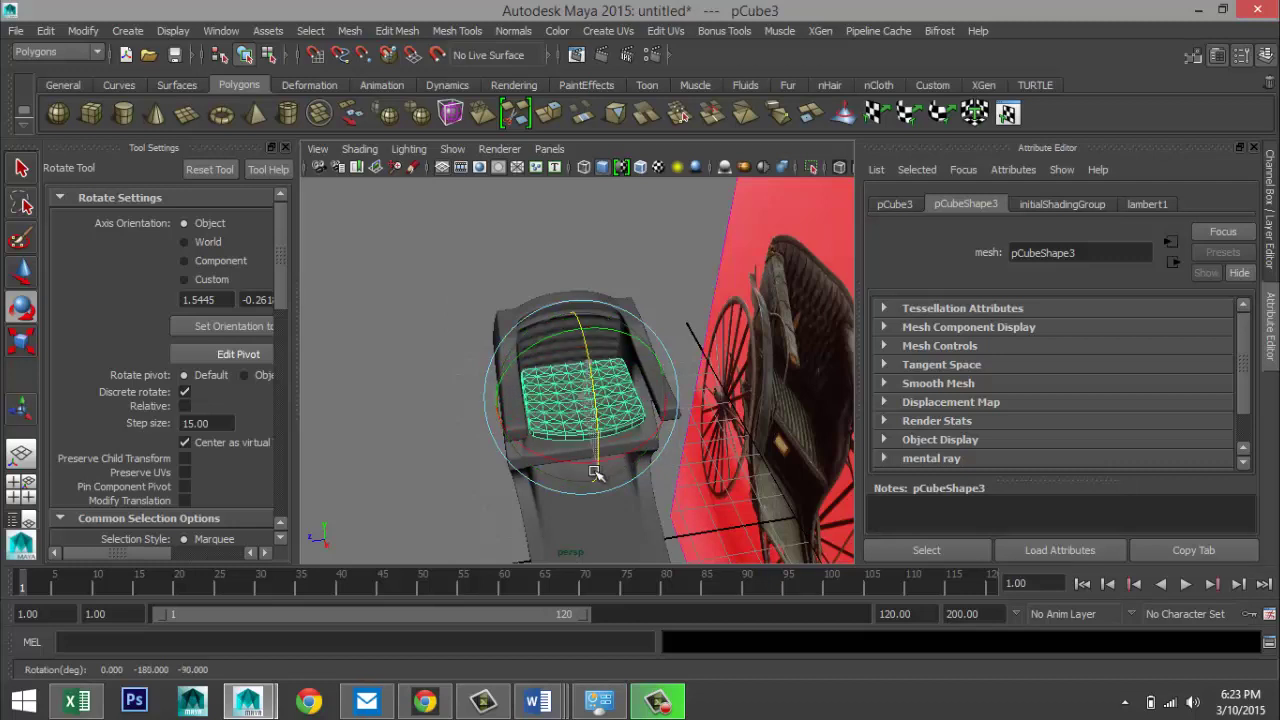
- Move the flat cushion copy down onto the carriage seat and forward toward the seat's front edge
alt+drag(595, 522, 594, 465)
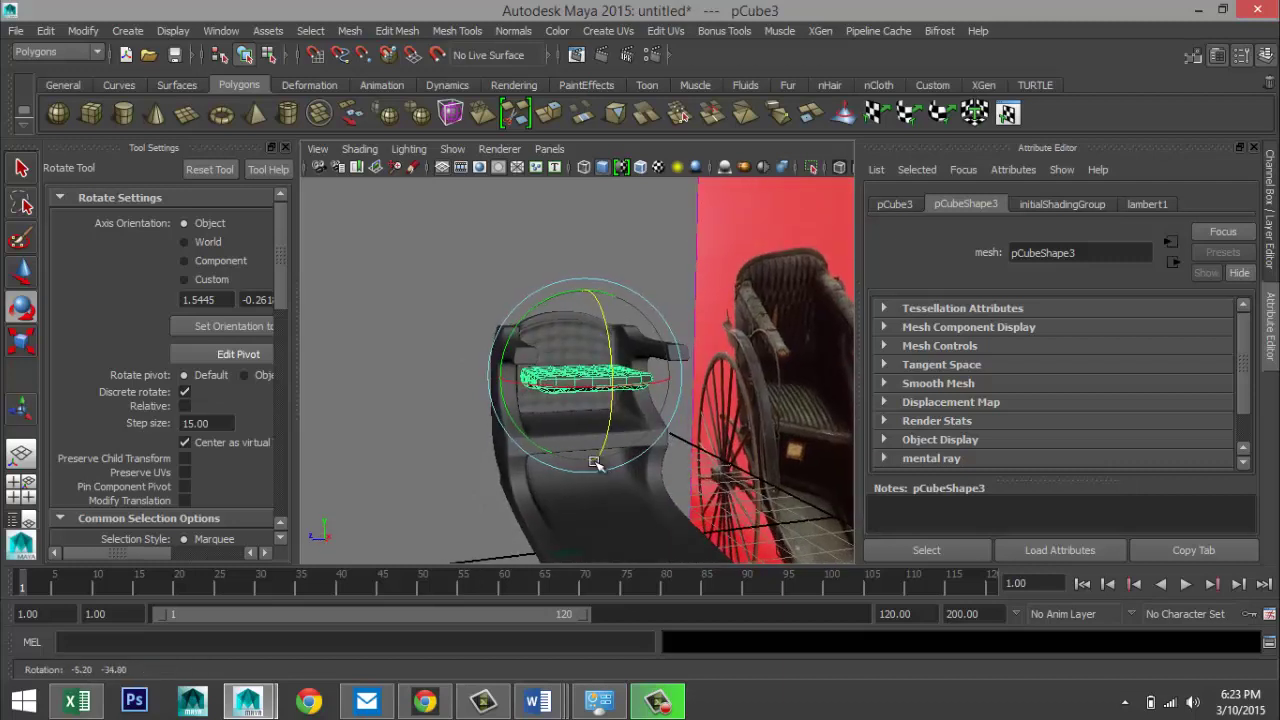
key(w)
drag(580, 280, 606, 488)
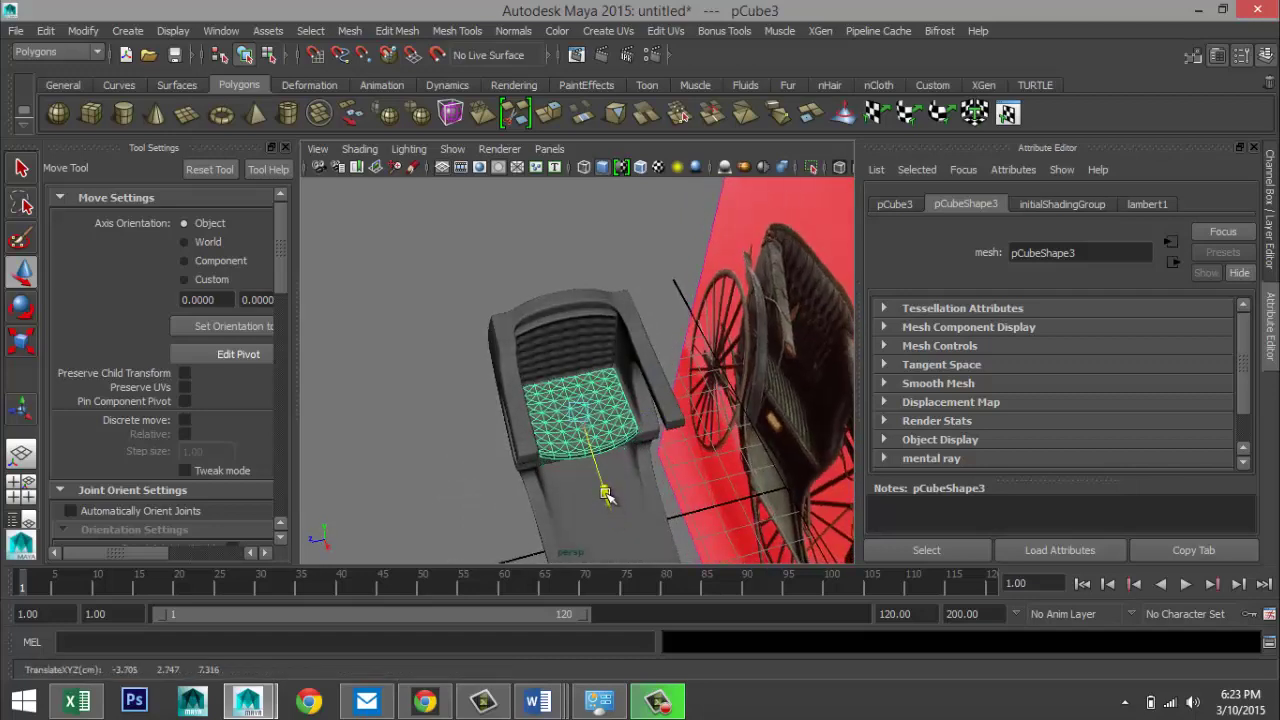
- Nudge the flat seat cushion forward in the top view to about X -3.63, and check its fit in perspective
click(23, 492)
key(space)
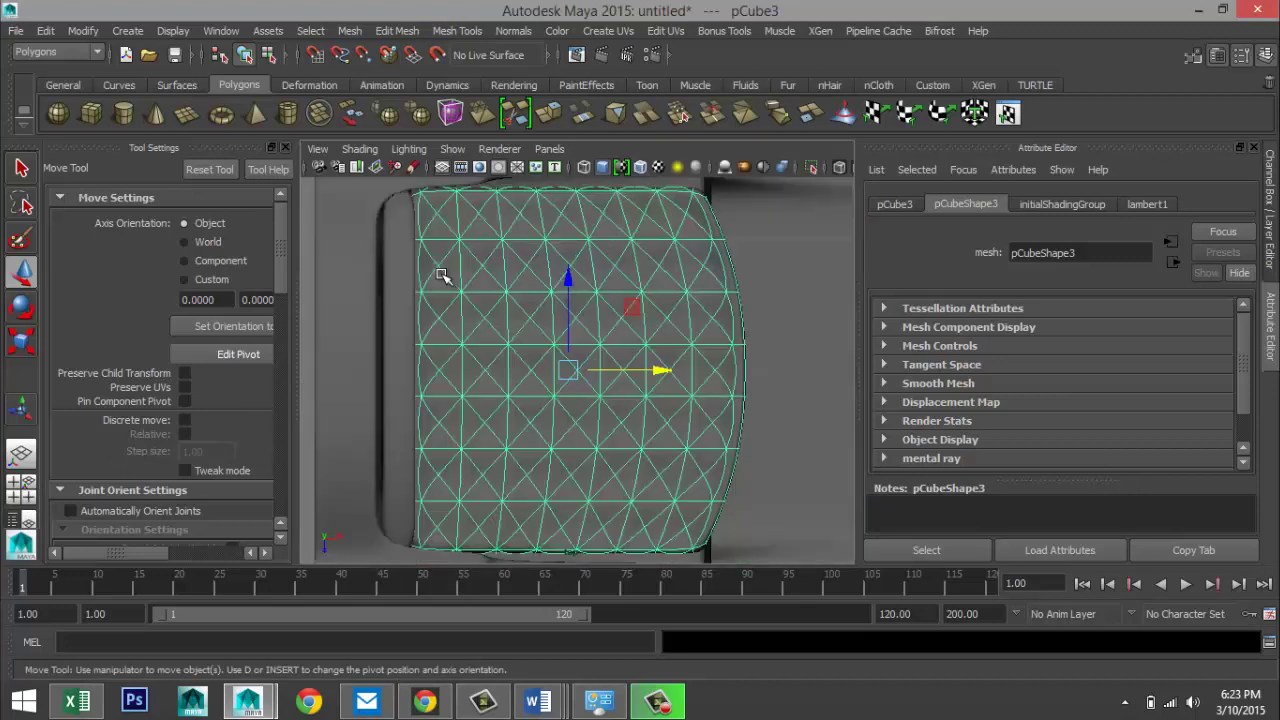
scroll(636, 378, down, 4)
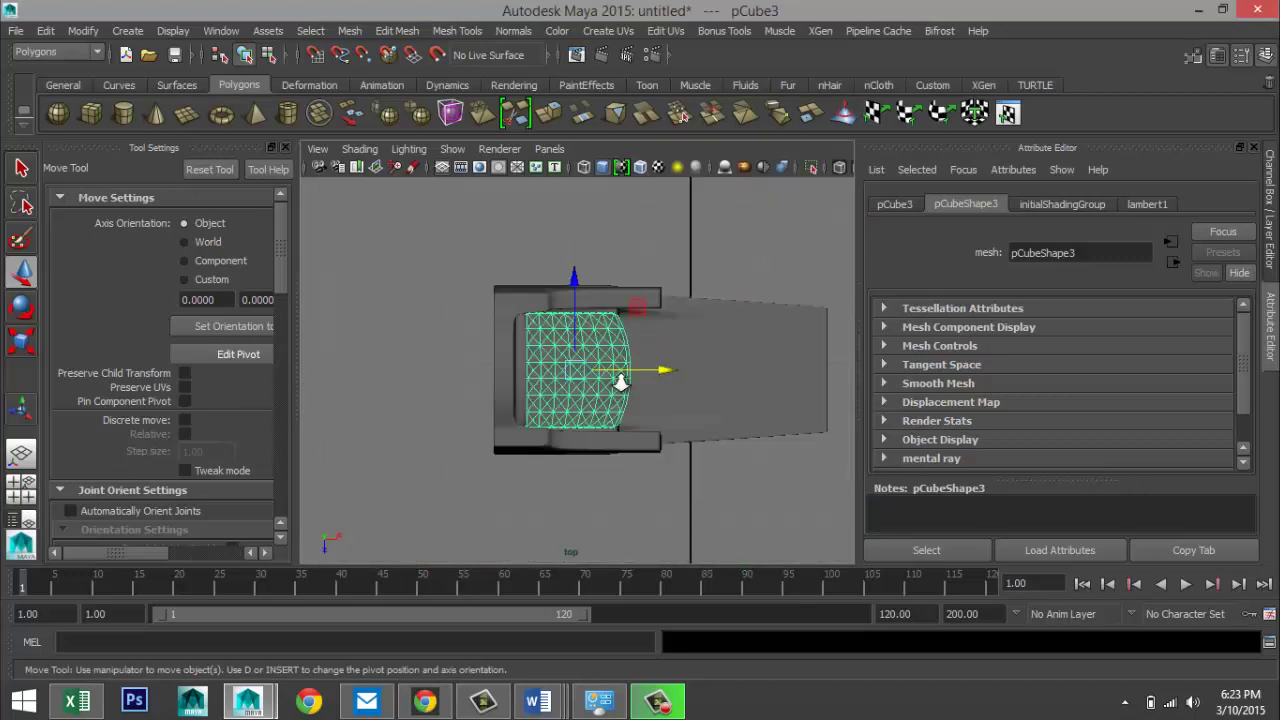
drag(663, 373, 669, 373)
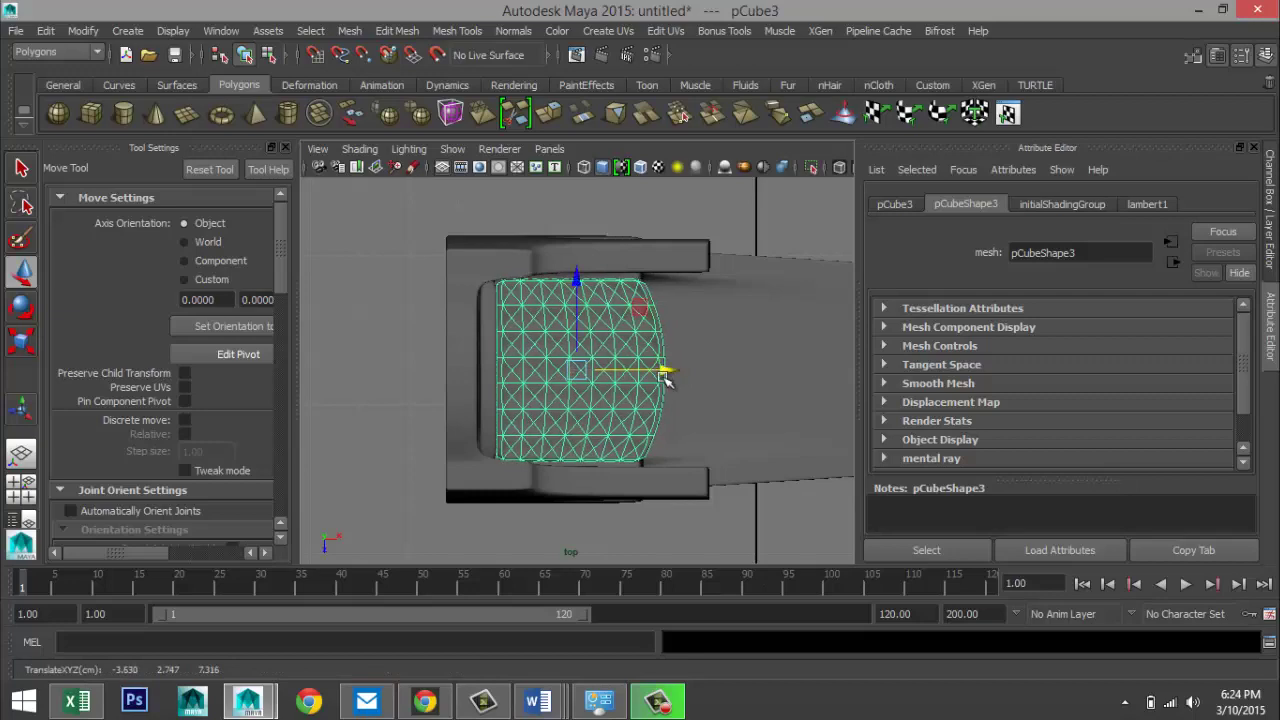
click(21, 483)
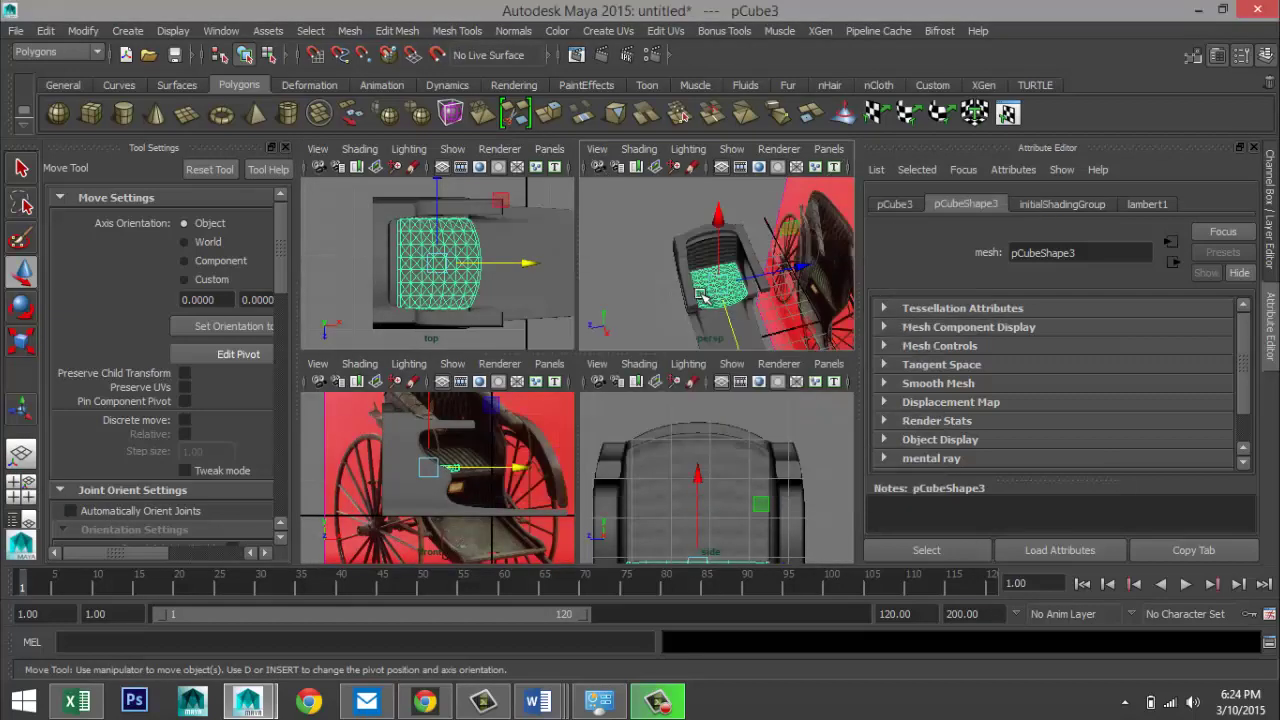
key(space)
key(f)
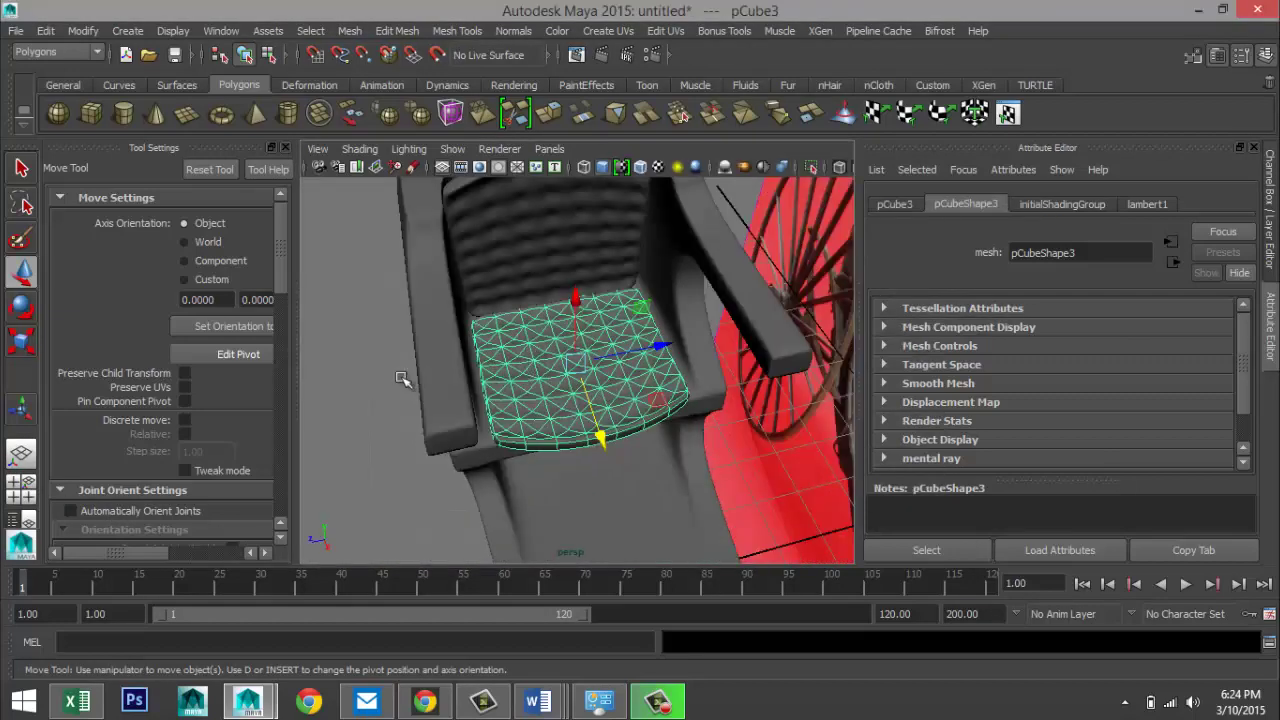
- Create a polygon pipe beside the carriage and rotate it about X so its axis runs across the carriage's width
alt+drag(400, 378, 500, 376)
scroll(440, 370, down, 5)
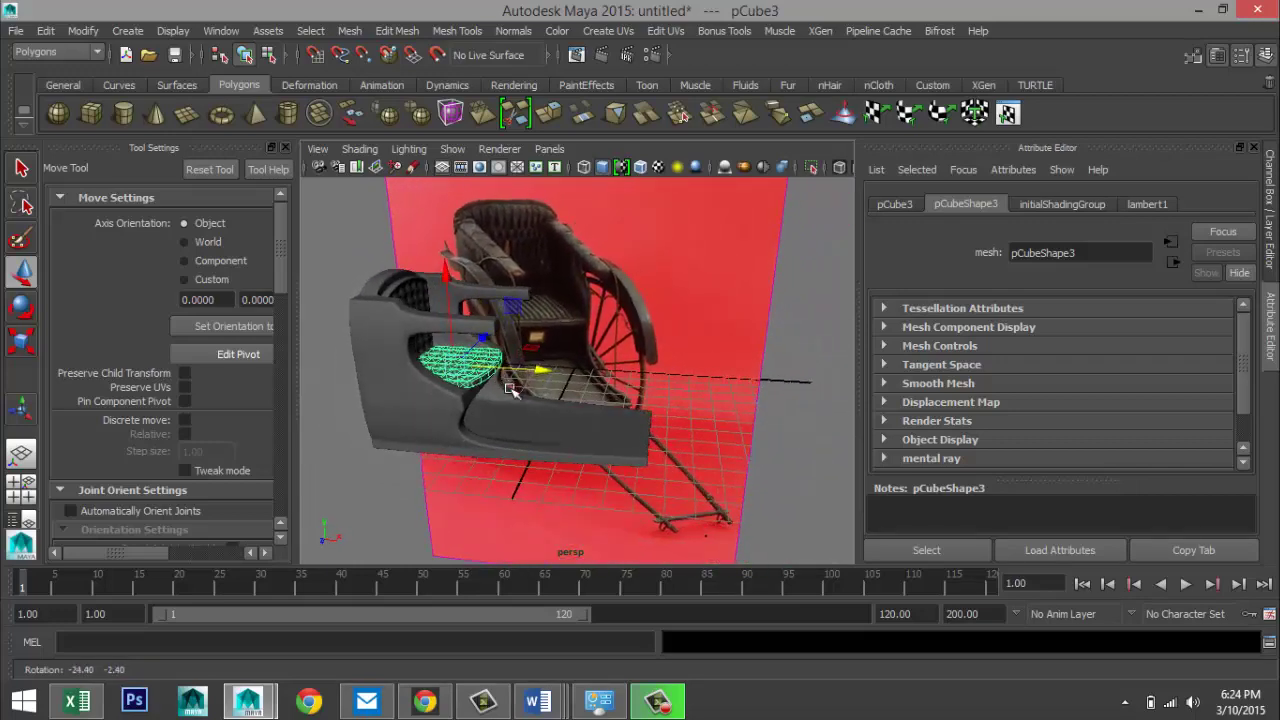
alt+middle_drag(500, 374, 525, 303)
alt+drag(525, 303, 470, 340)
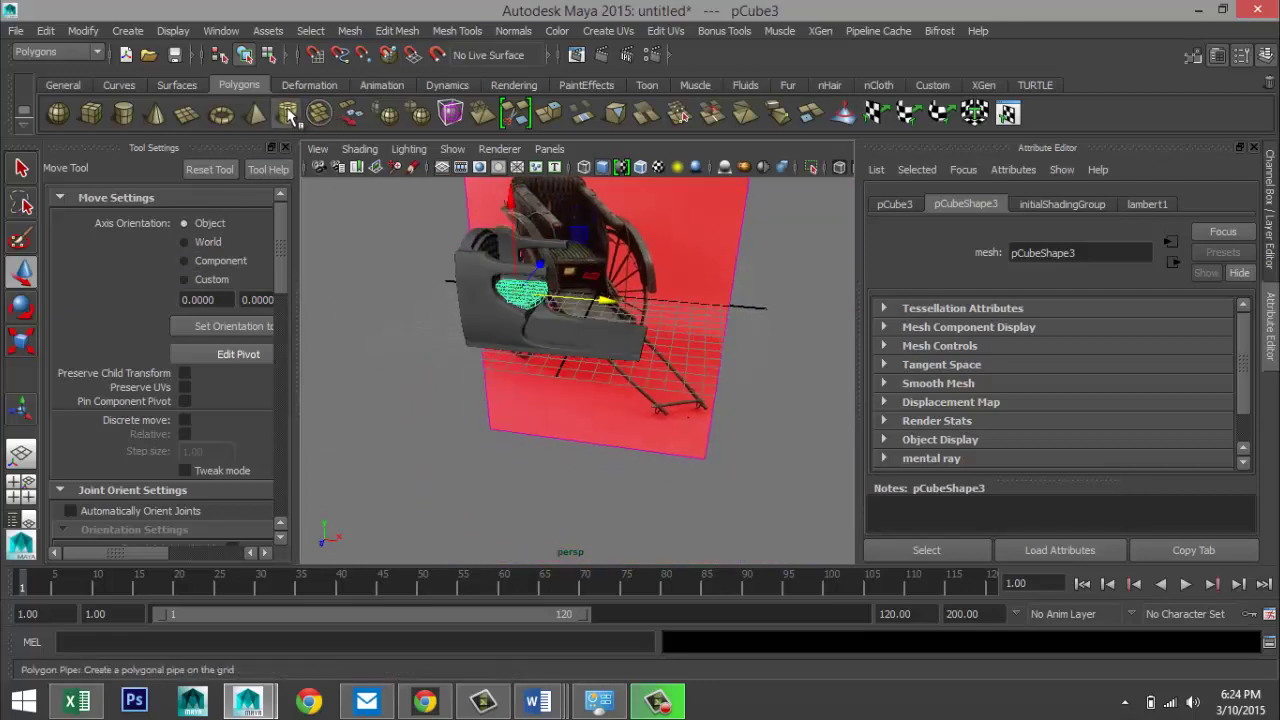
click(287, 113)
drag(447, 432, 419, 483)
key(e)
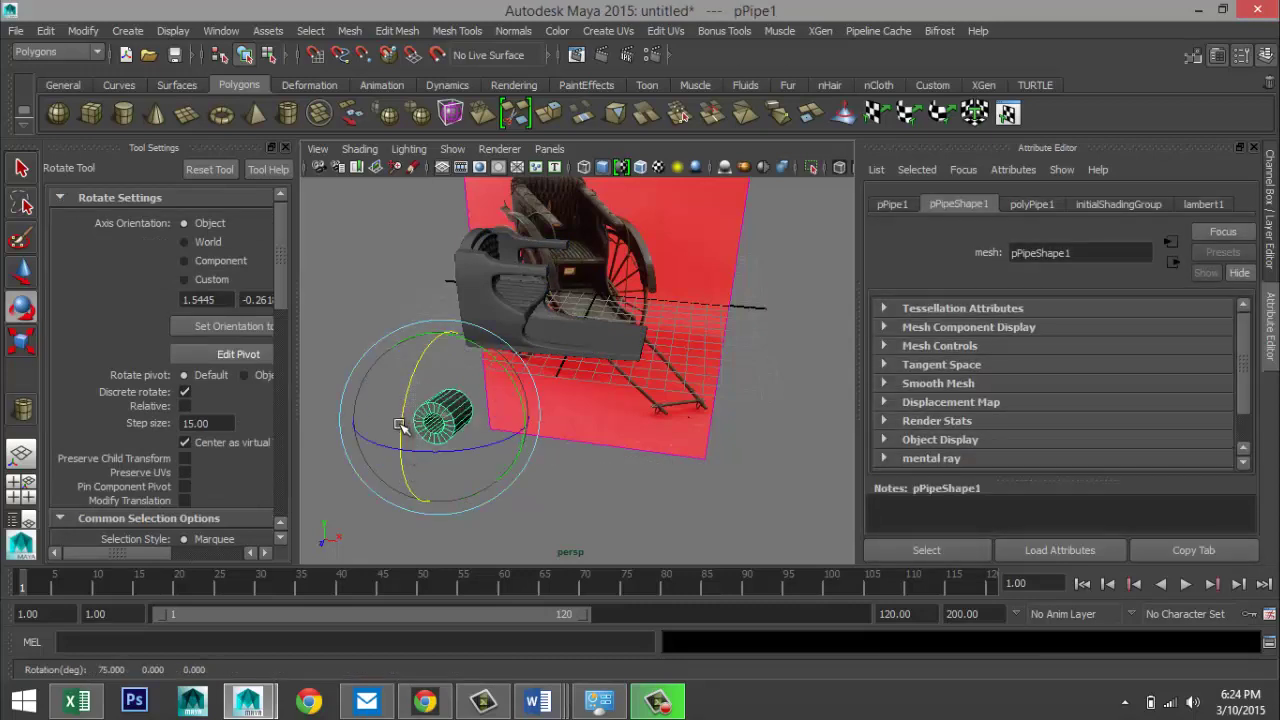
drag(400, 425, 407, 433)
- Move the pipe along its length until it sits beneath the carriage body, at about Z 7.336
alt+drag(510, 467, 509, 433)
key(w)
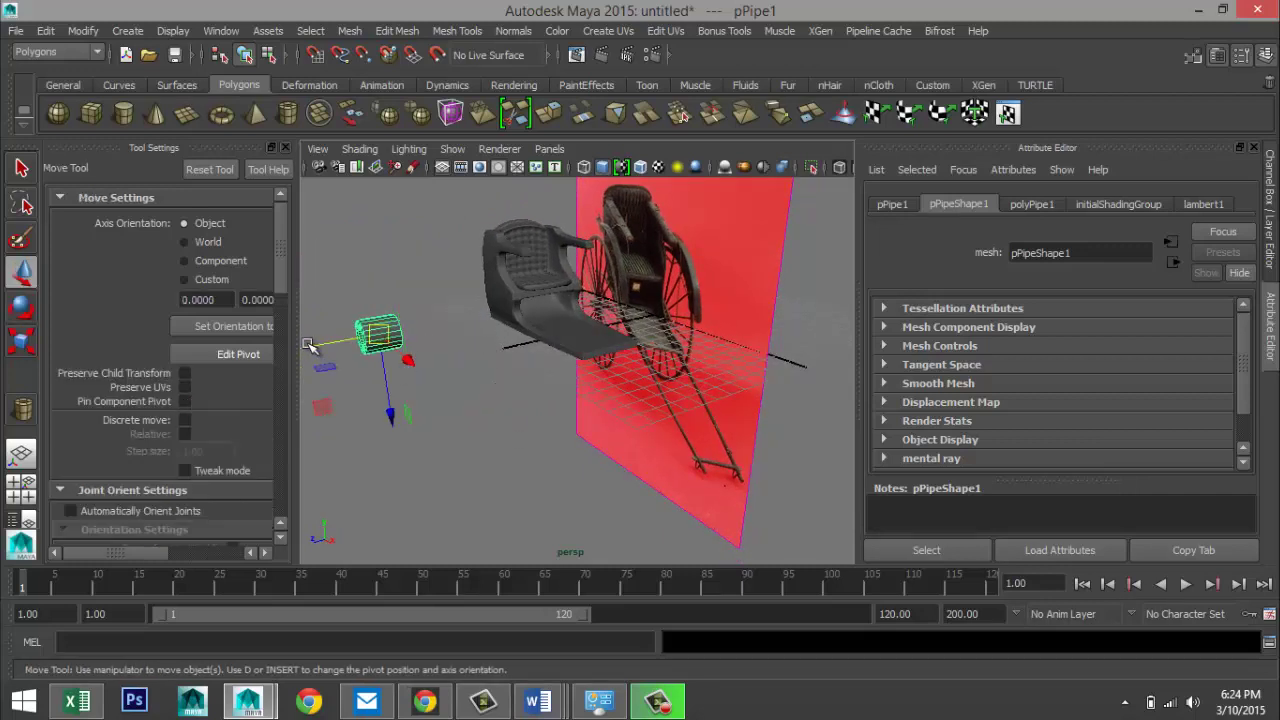
drag(318, 347, 536, 416)
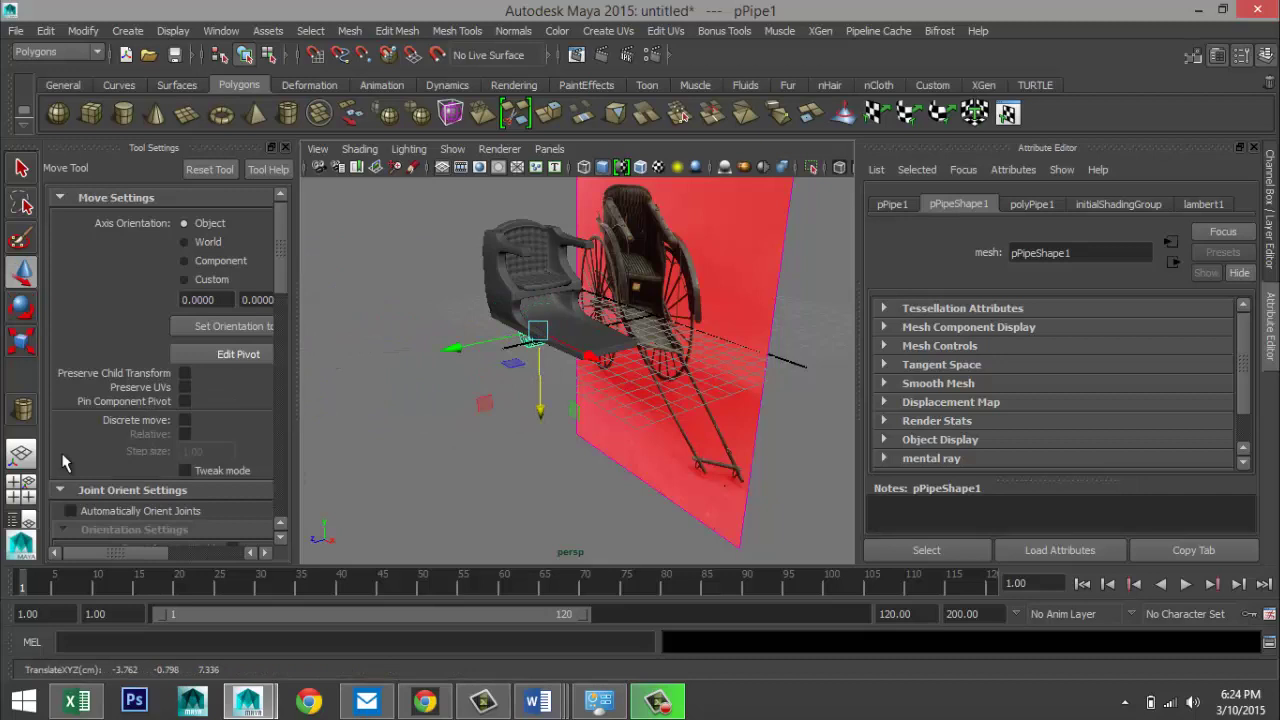
- Scale the pipe down uniformly to about 0.278 in the front view
click(16, 487)
key(space)
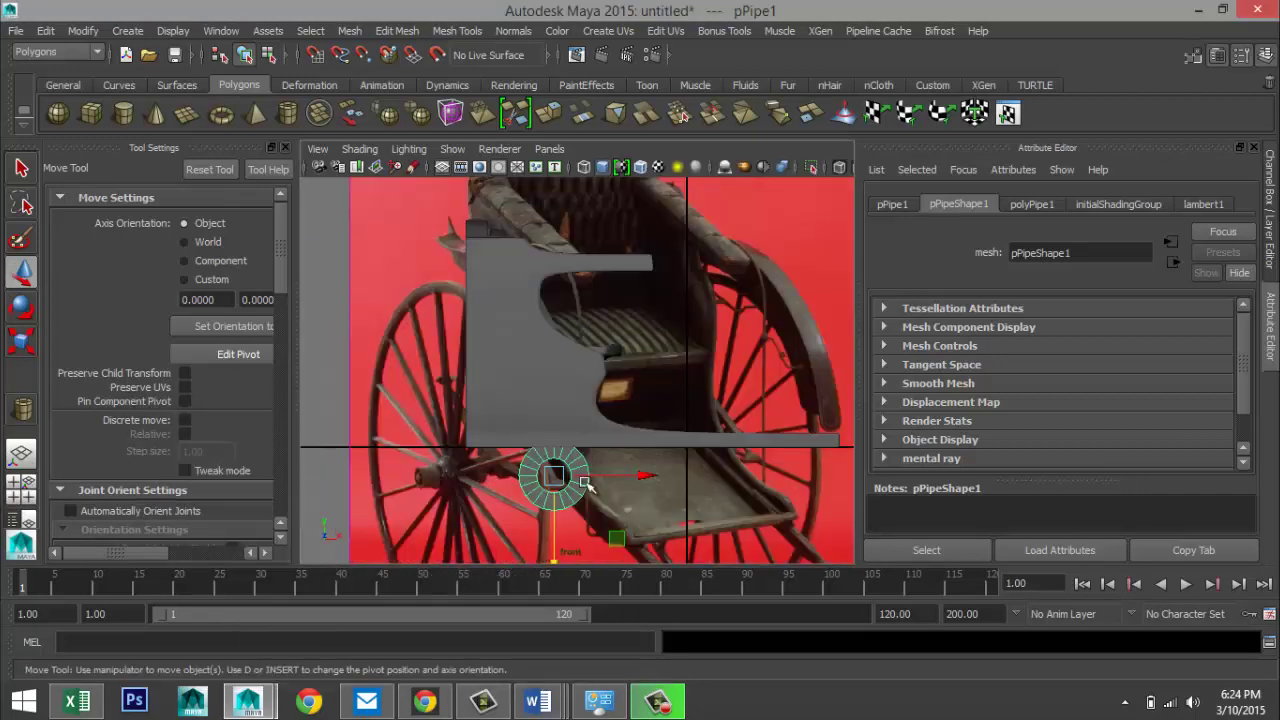
key(r)
drag(559, 478, 512, 472)
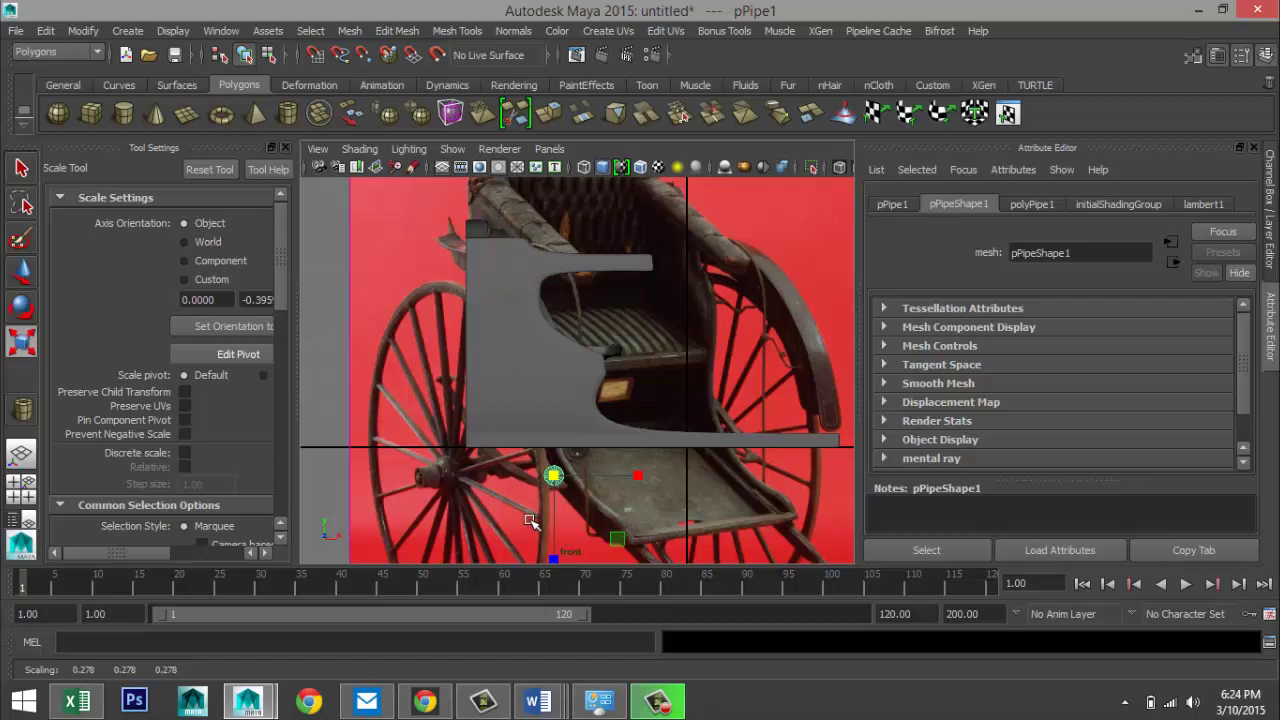
- Move the pipe forward and up against the carriage underside, to about X -2.594 and Y -0.188
key(w)
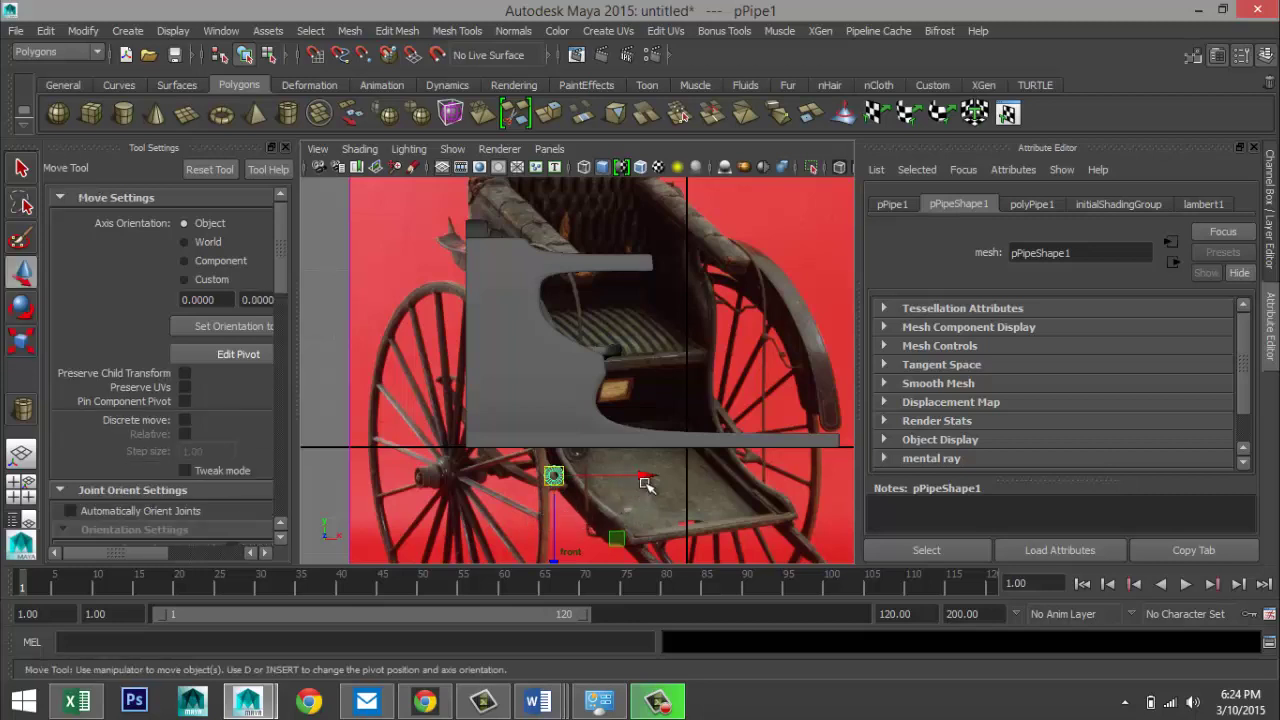
drag(638, 477, 690, 480)
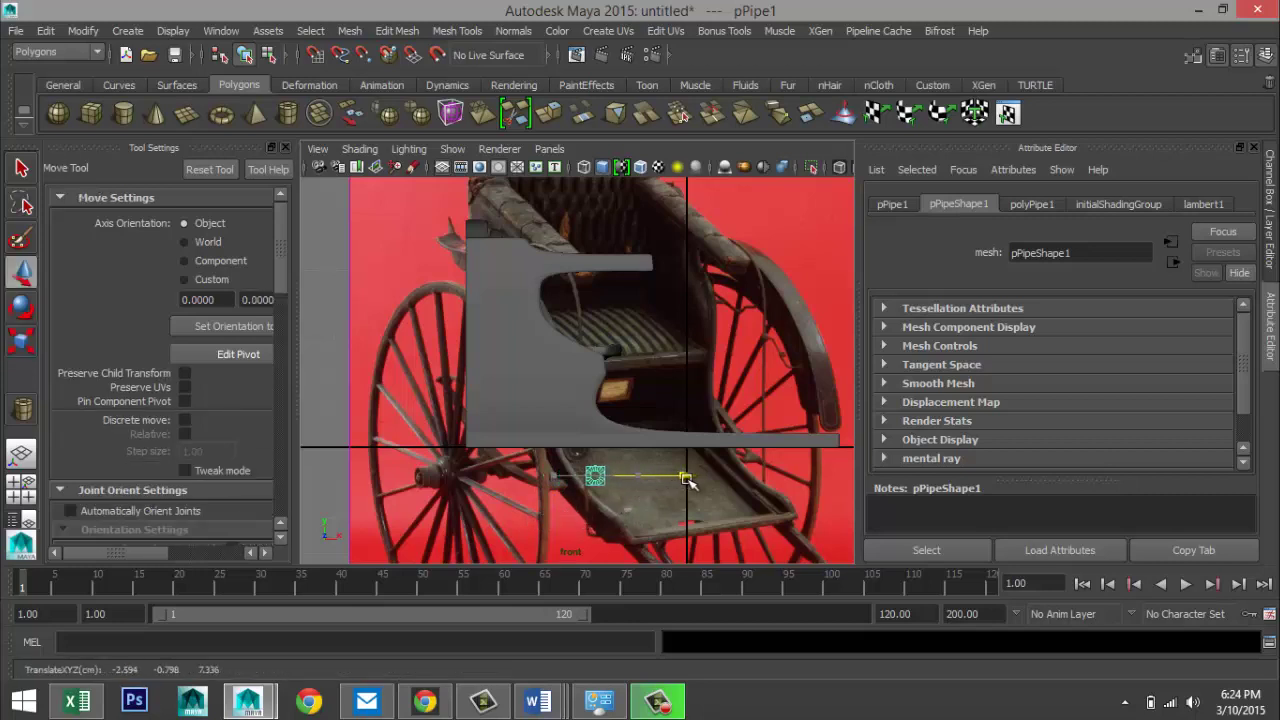
drag(598, 540, 597, 524)
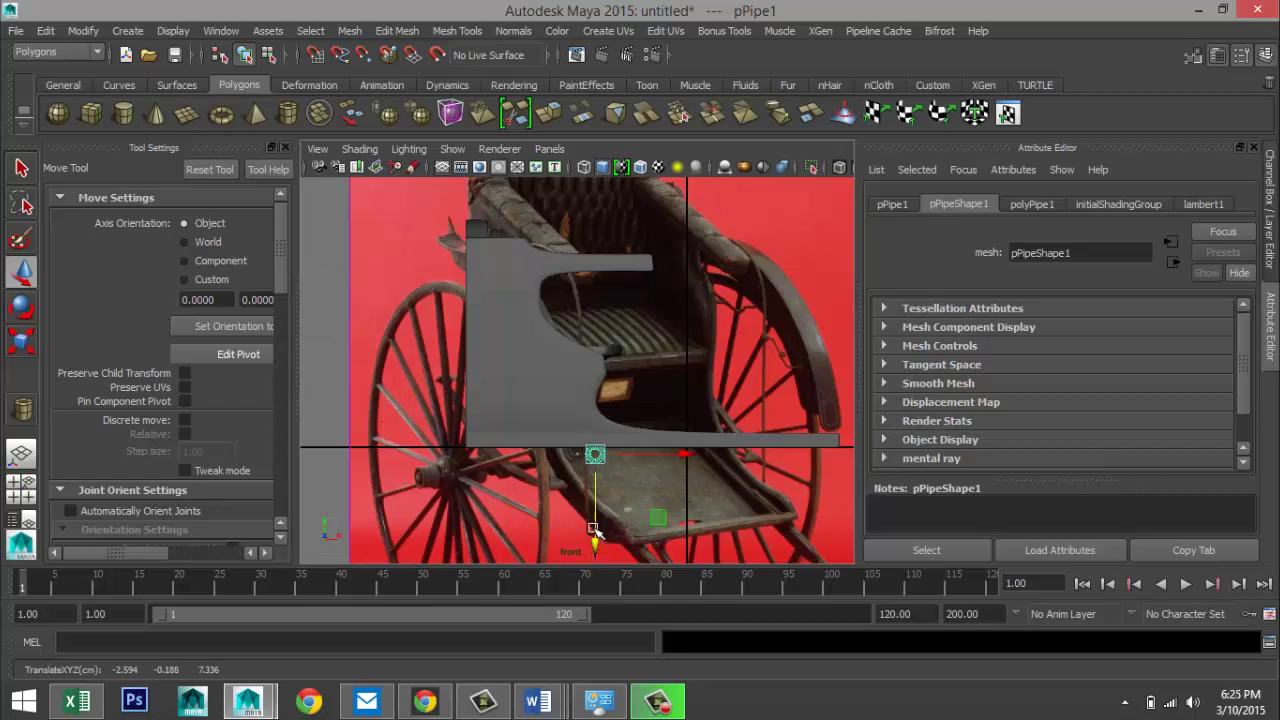
- Move the pipe sideways in the side view to one side of the carriage underside, at about Z 8.703
click(21, 487)
key(space)
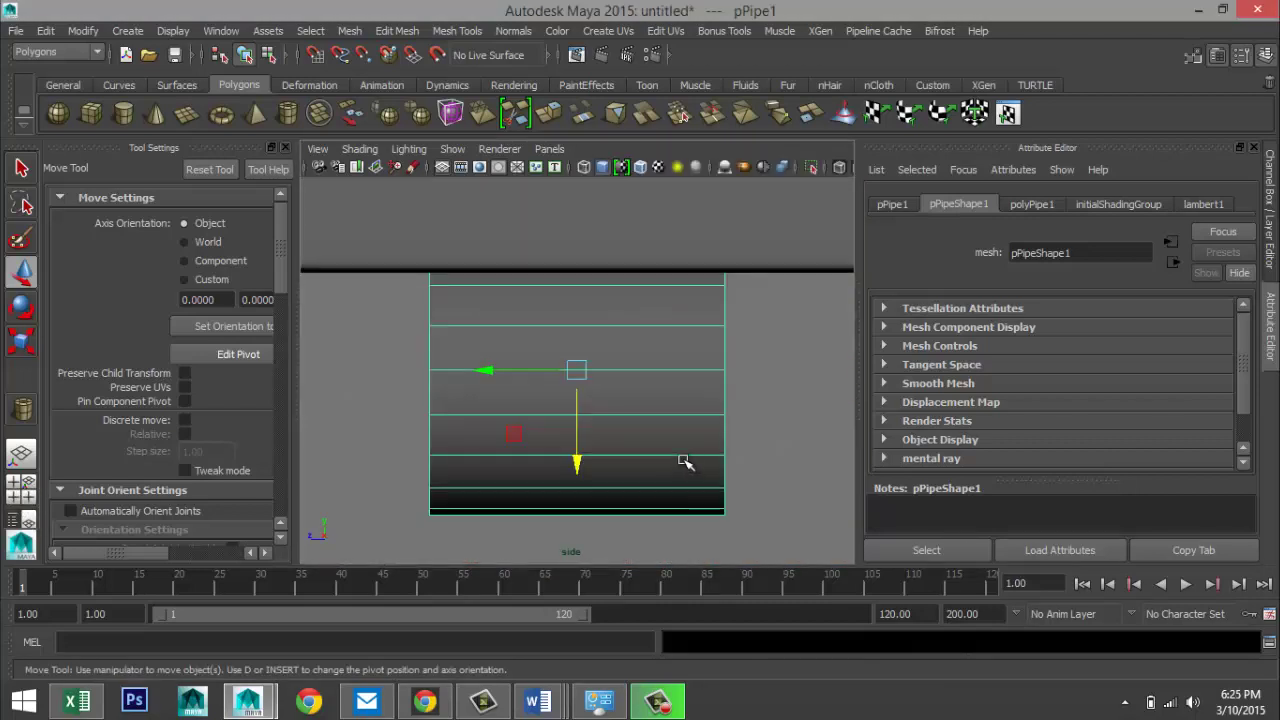
scroll(670, 466, down, 5)
scroll(648, 474, up, 3)
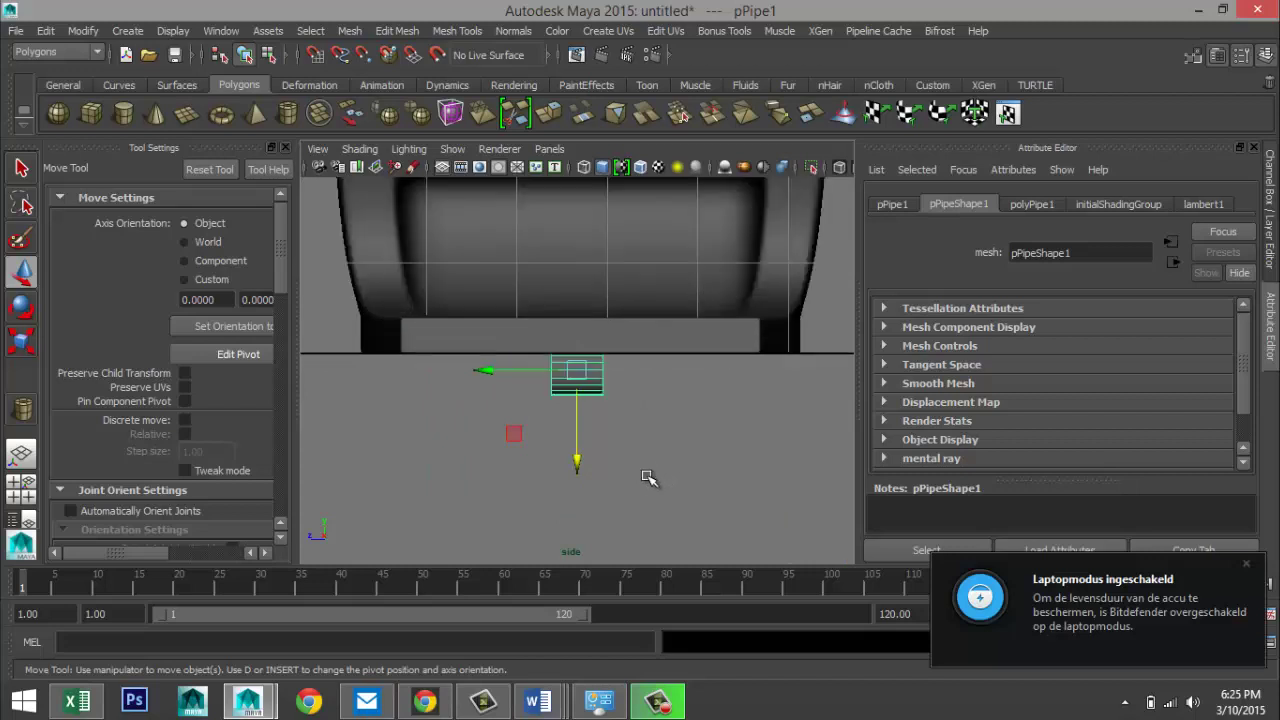
drag(487, 371, 361, 381)
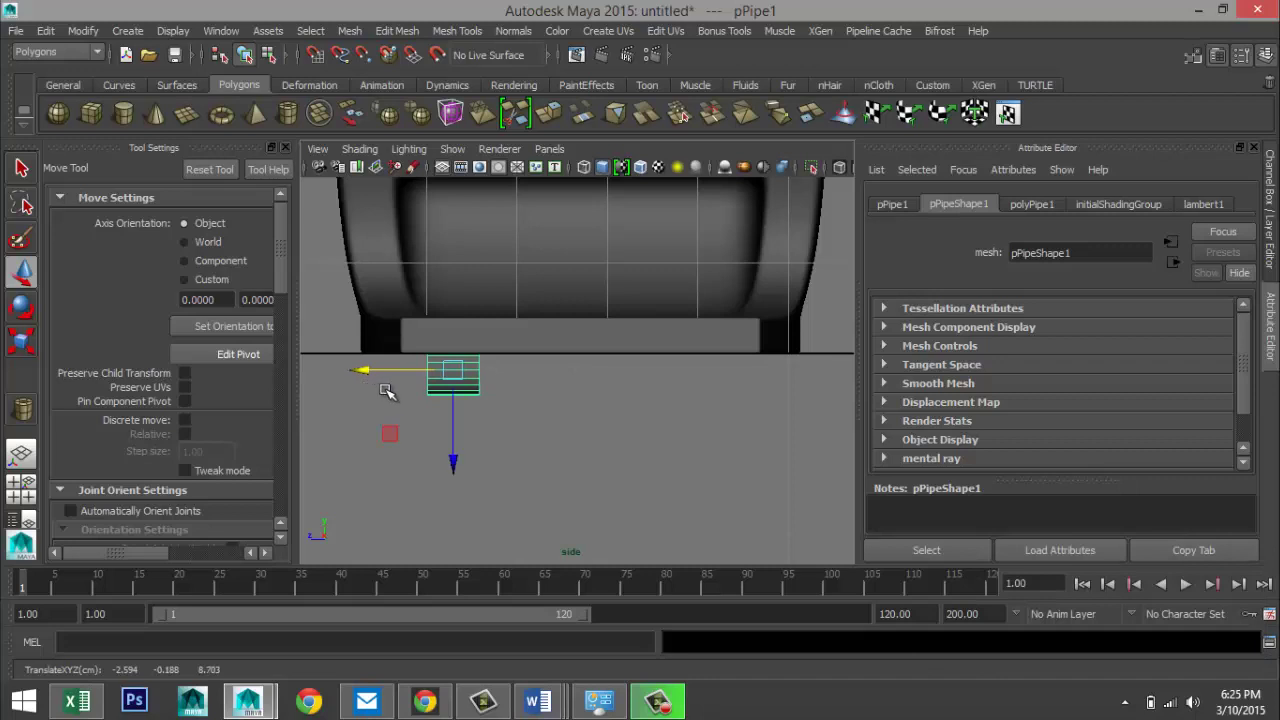
- Duplicate the pipe across to the opposite side at about Z 5.813, and shift the original pipe outward to about Z 8.765
key(ctrl+d)
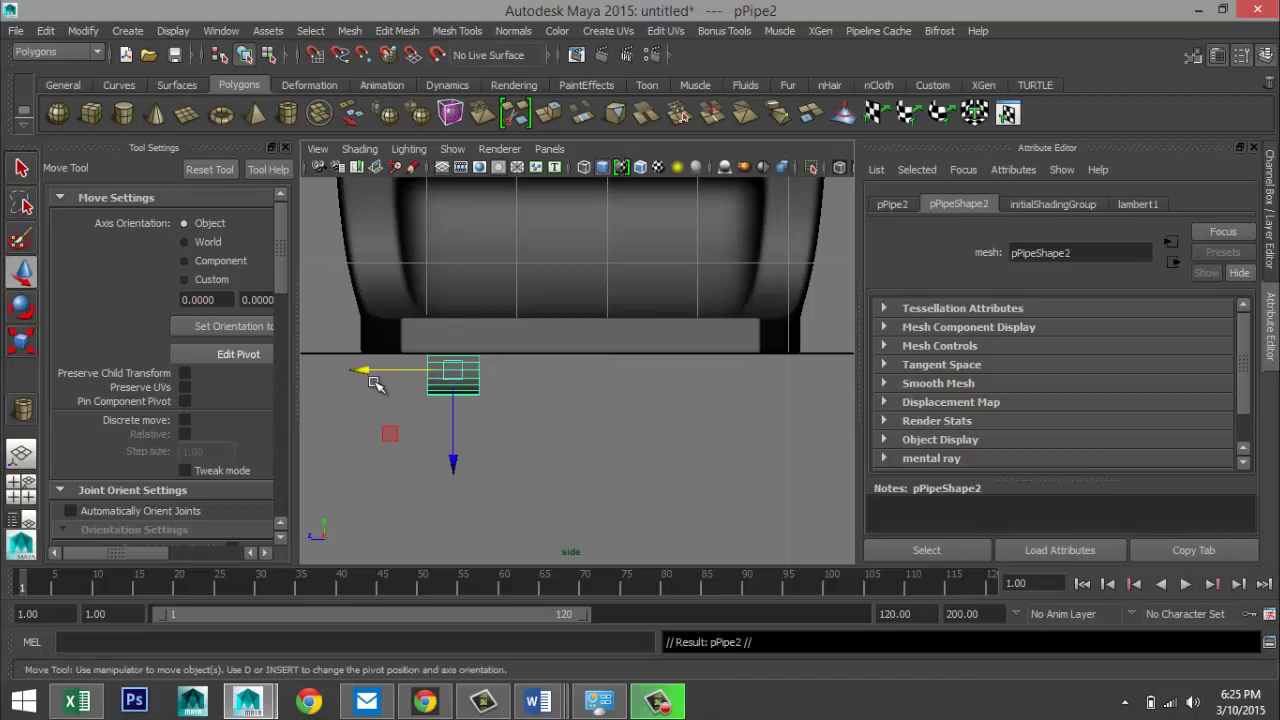
drag(363, 374, 624, 398)
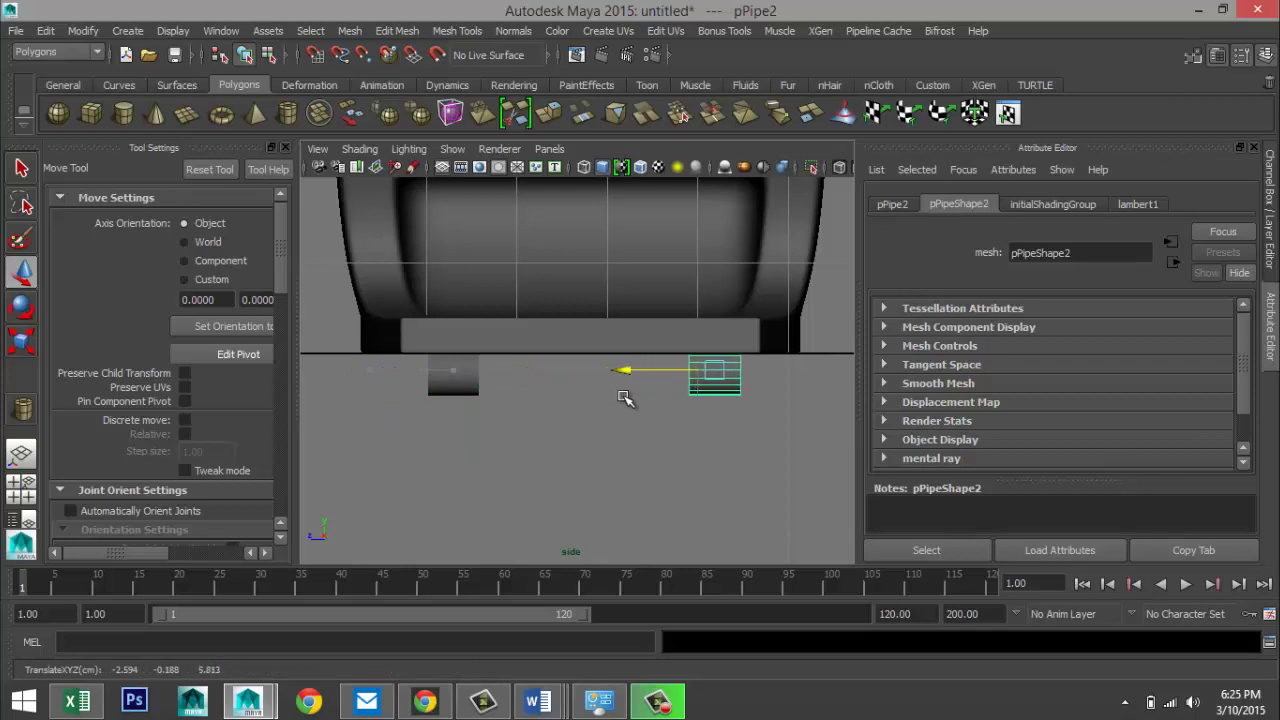
click(460, 388)
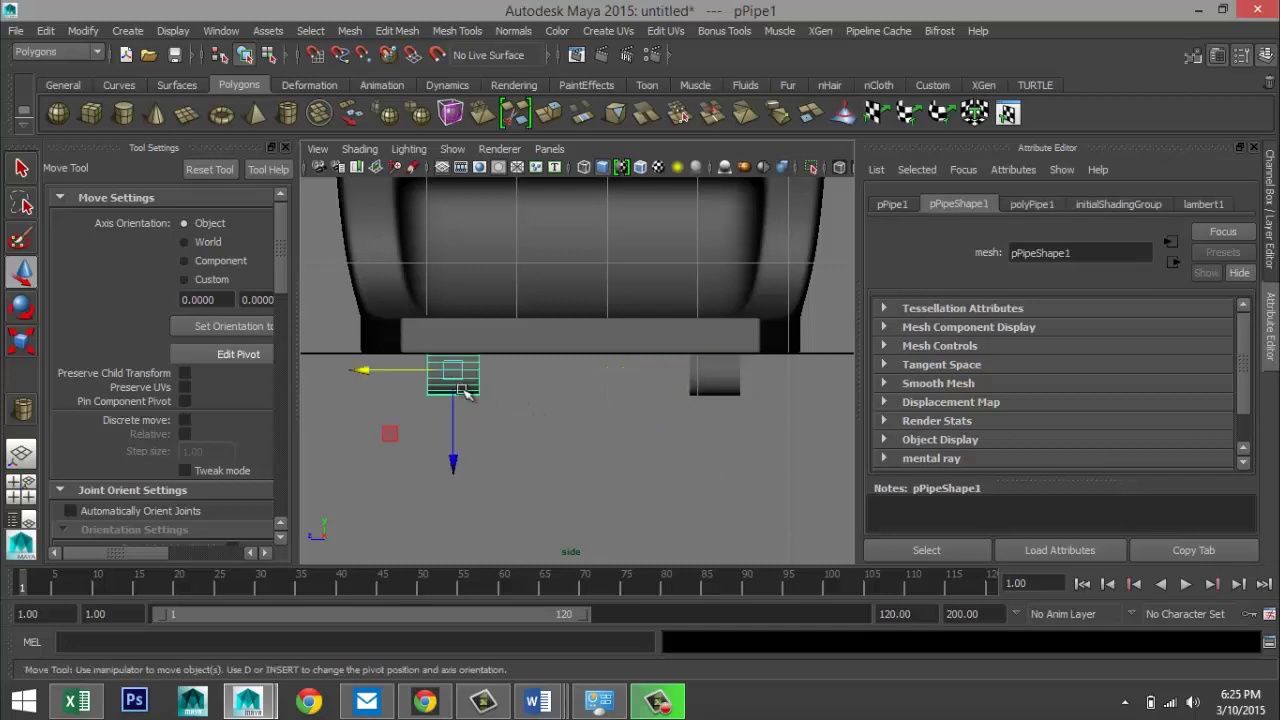
drag(392, 371, 386, 372)
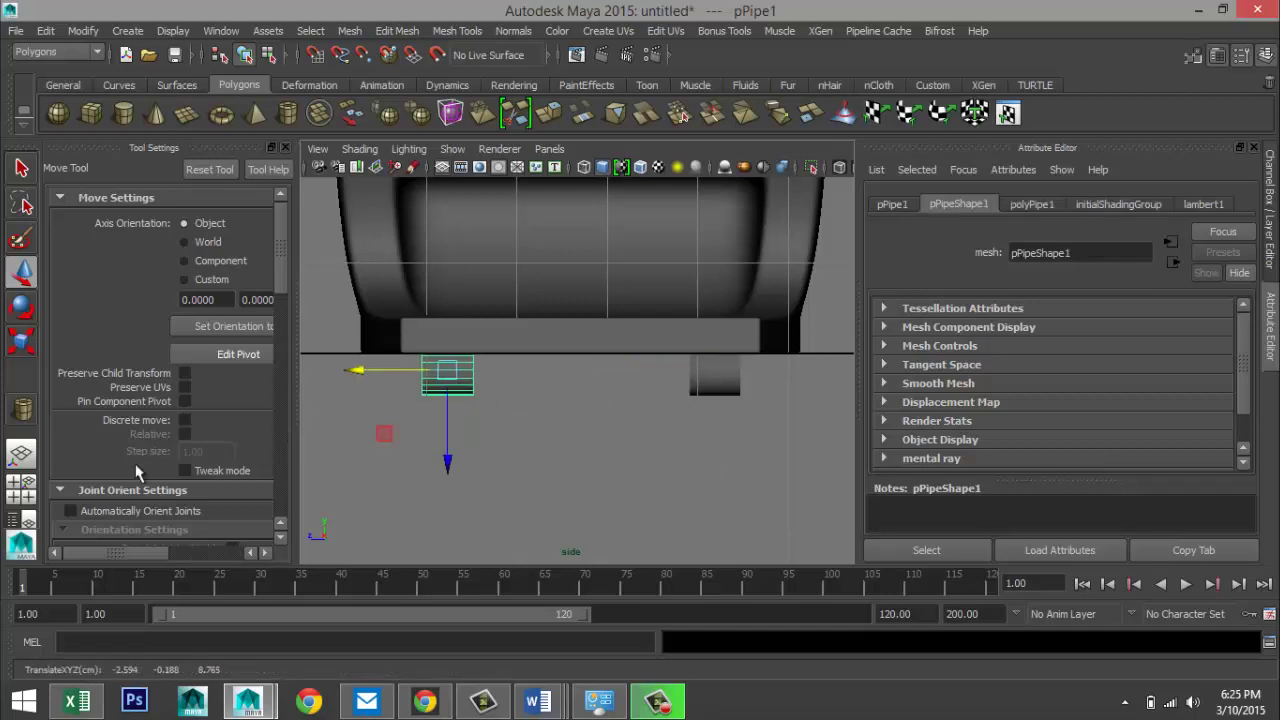
- Create a long, thin polygon cylinder in front of the carriage in the perspective view
click(18, 488)
key(space)
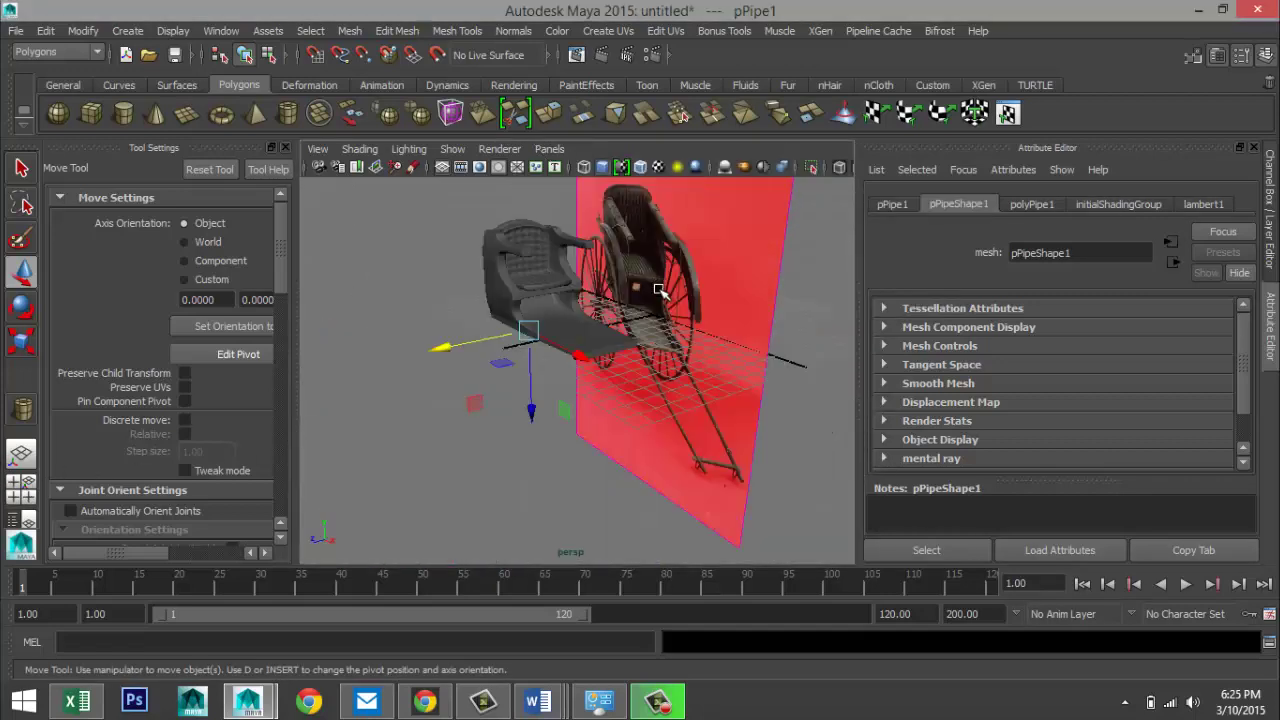
alt+drag(622, 370, 585, 405)
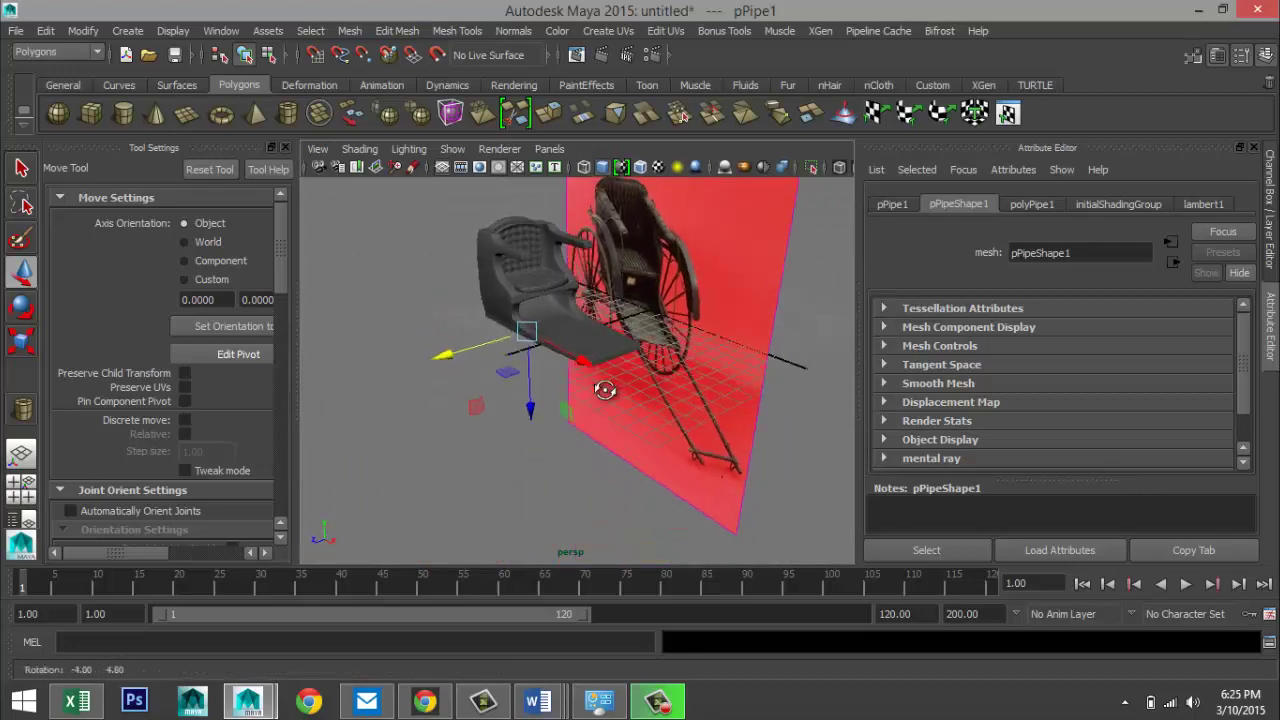
scroll(575, 418, down, 4)
click(123, 113)
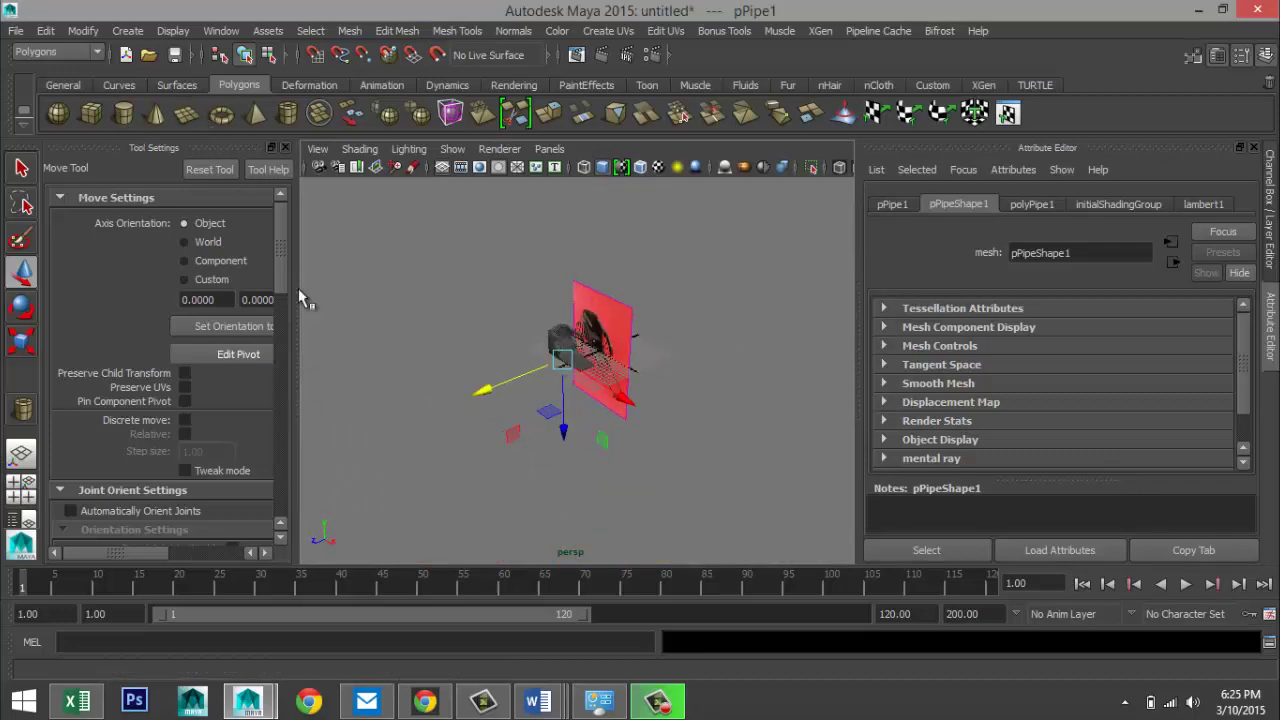
drag(605, 531, 617, 350)
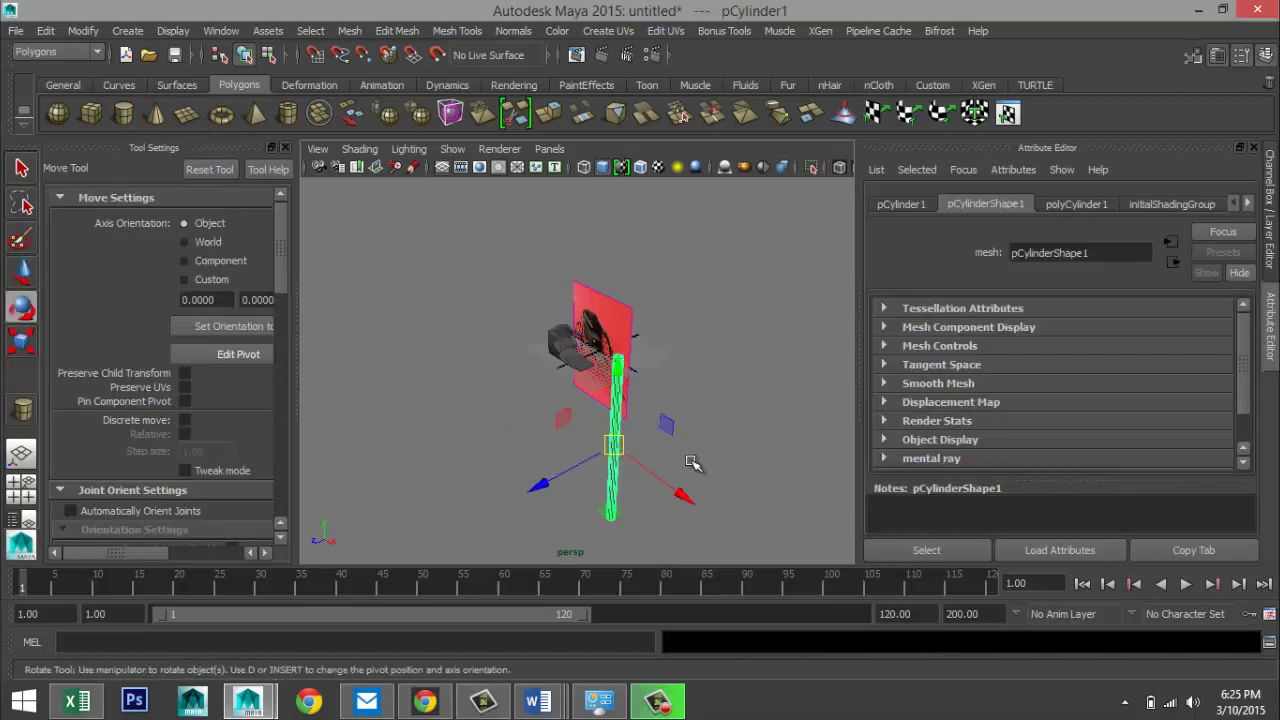
- Rotate the cylinder to exactly -90 degrees about X so it lies horizontally
key(e)
drag(571, 437, 667, 356)
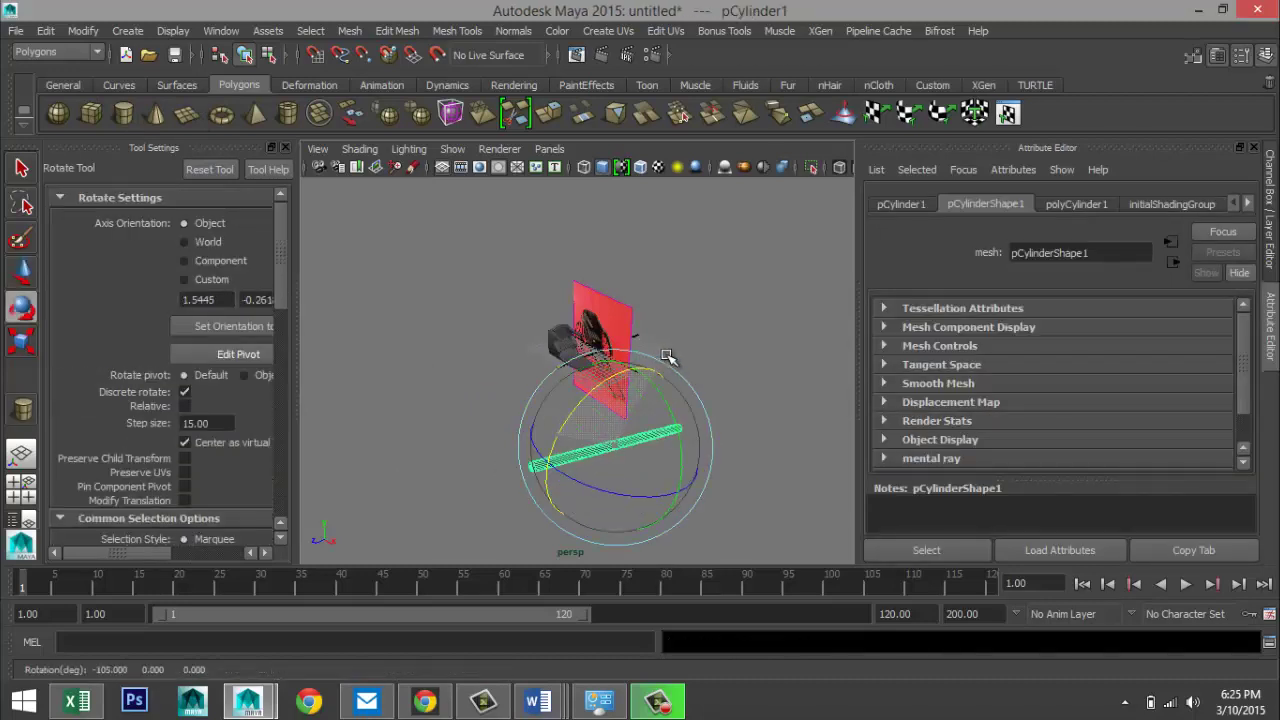
click(901, 204)
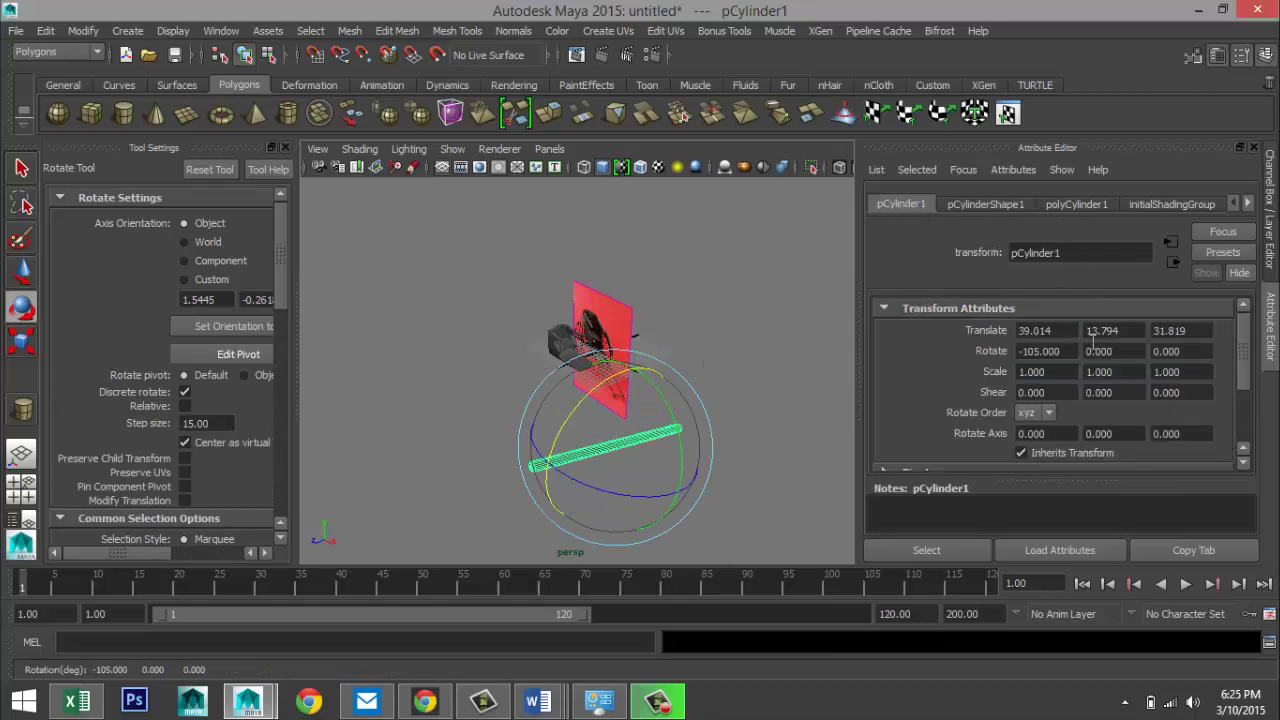
click(1072, 351)
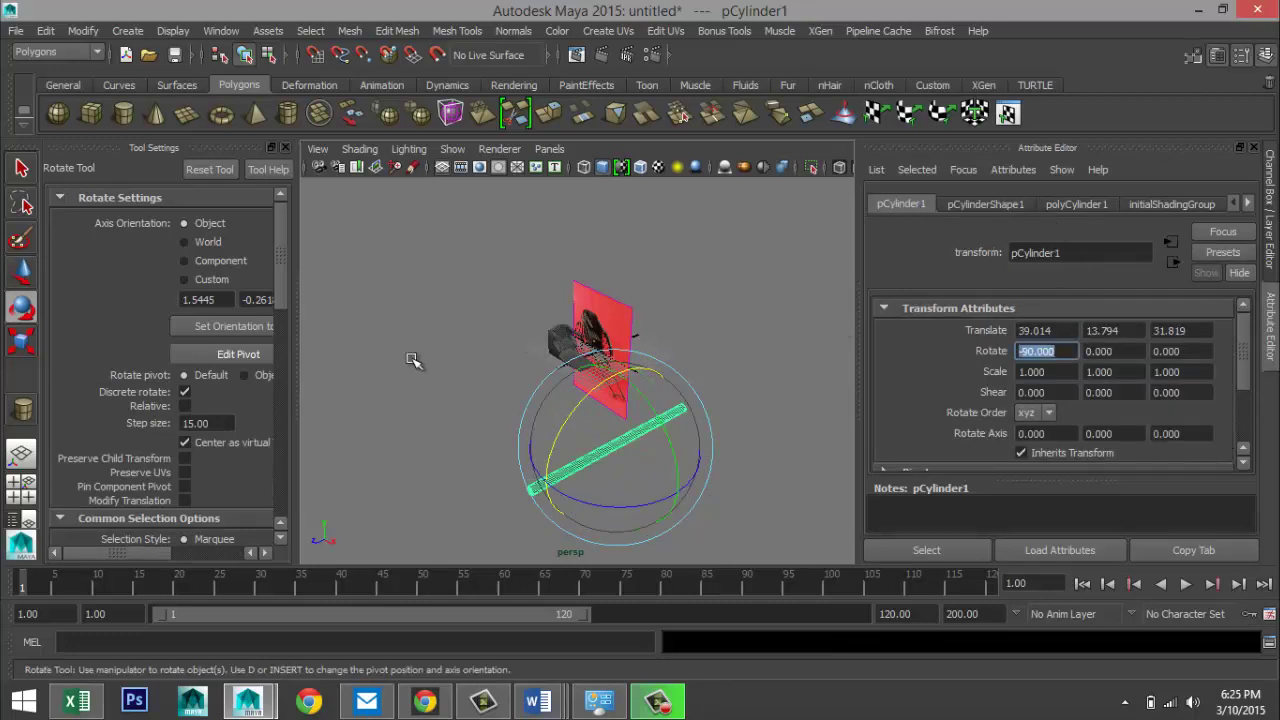
- Move the cylinder in the side view to just below the carriage's pipes, at about Y -1.130 and Z 8.892
alt+drag(413, 360, 460, 380)
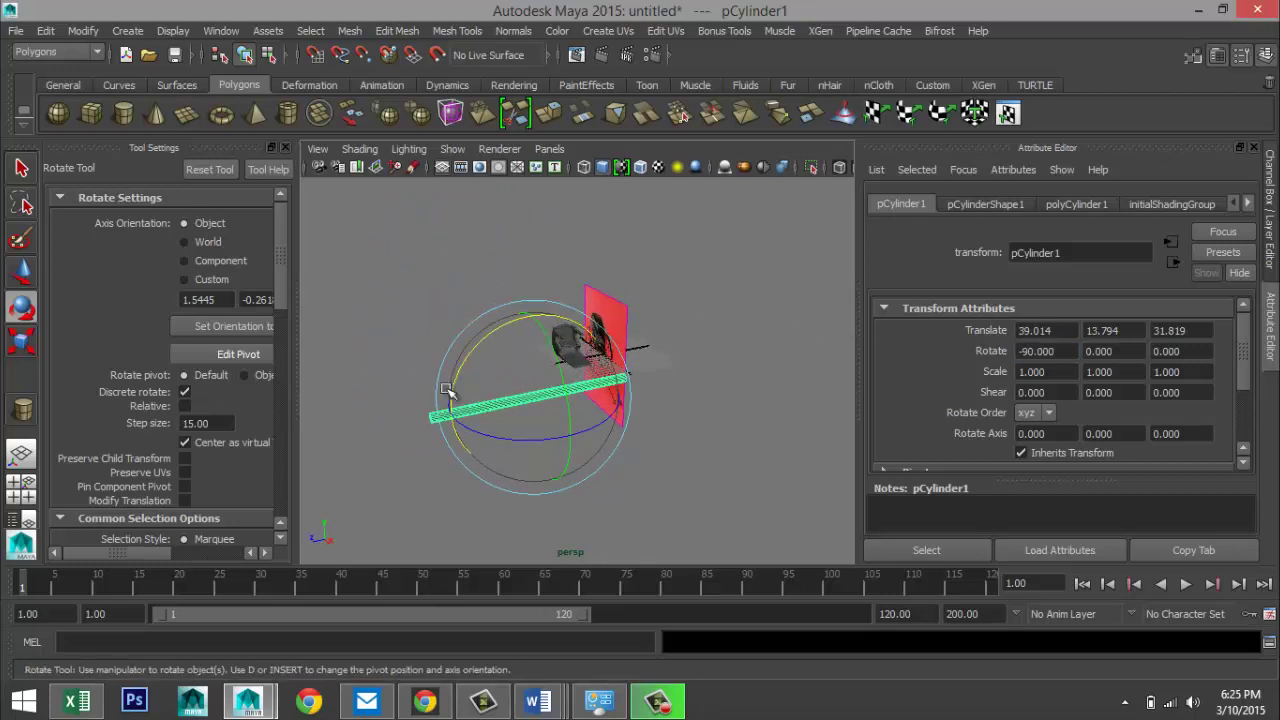
key(space)
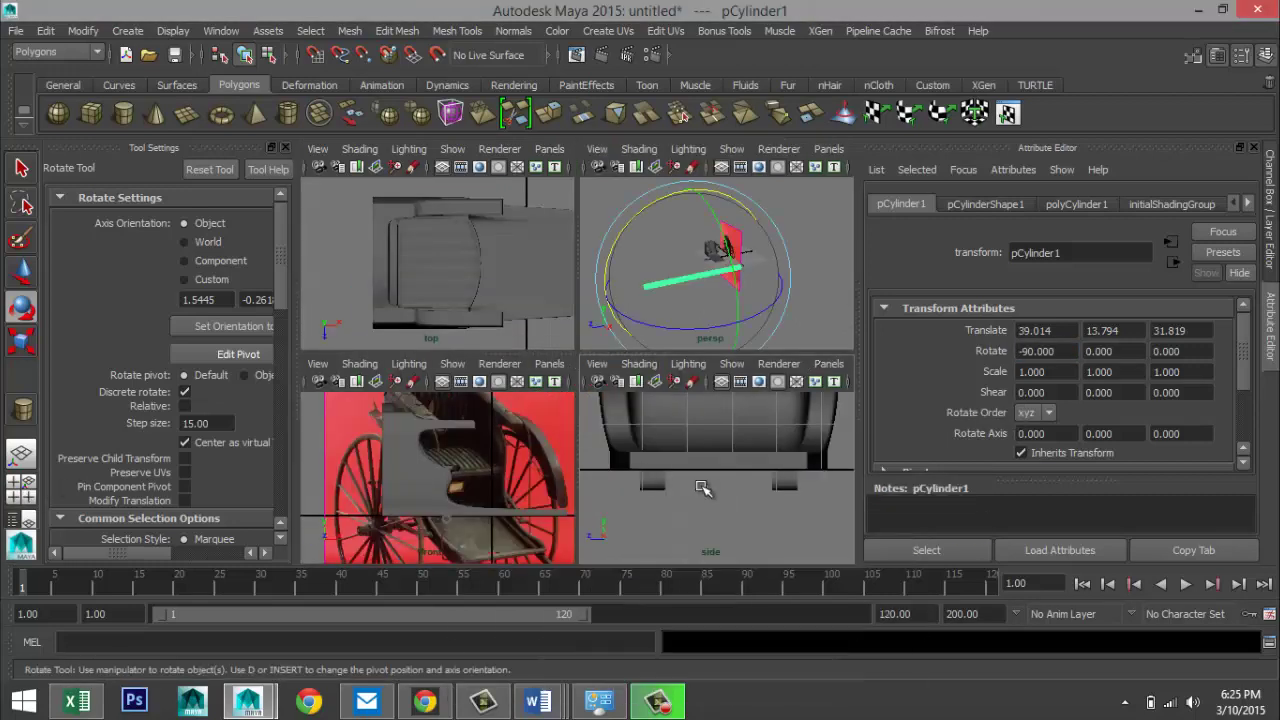
key(space)
scroll(626, 497, down, 3)
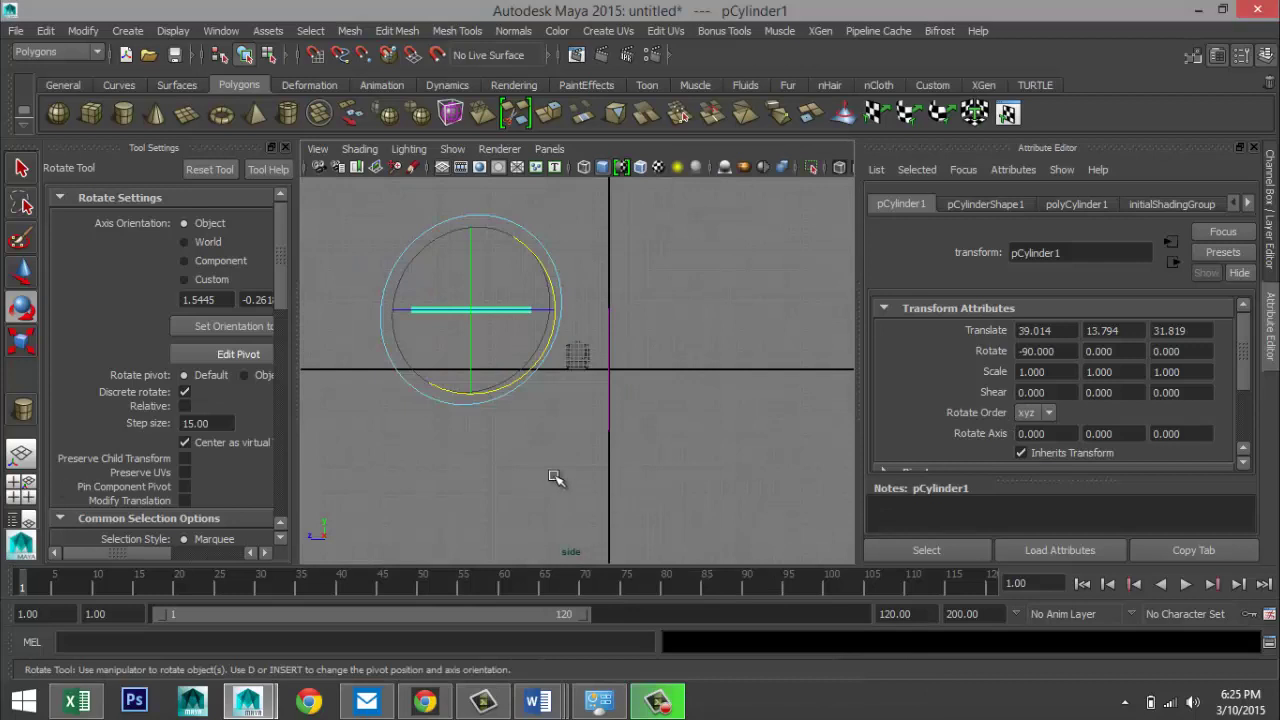
key(w)
drag(474, 220, 505, 330)
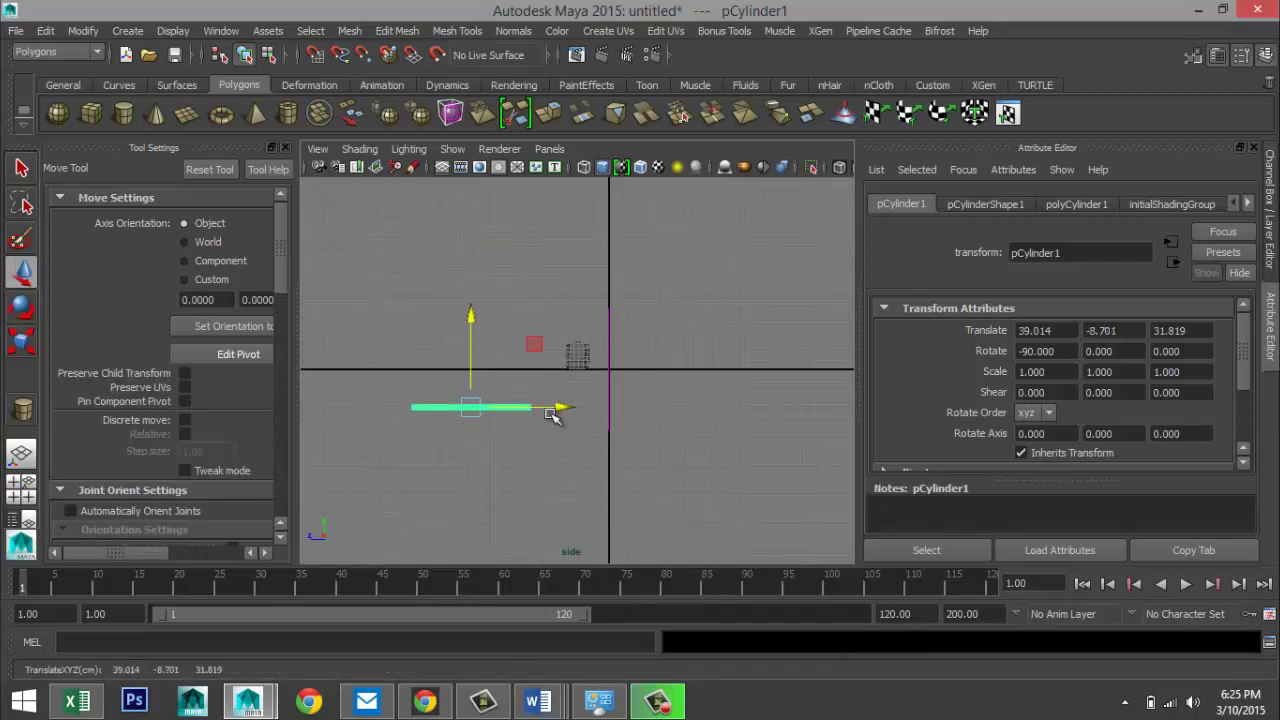
drag(571, 409, 665, 412)
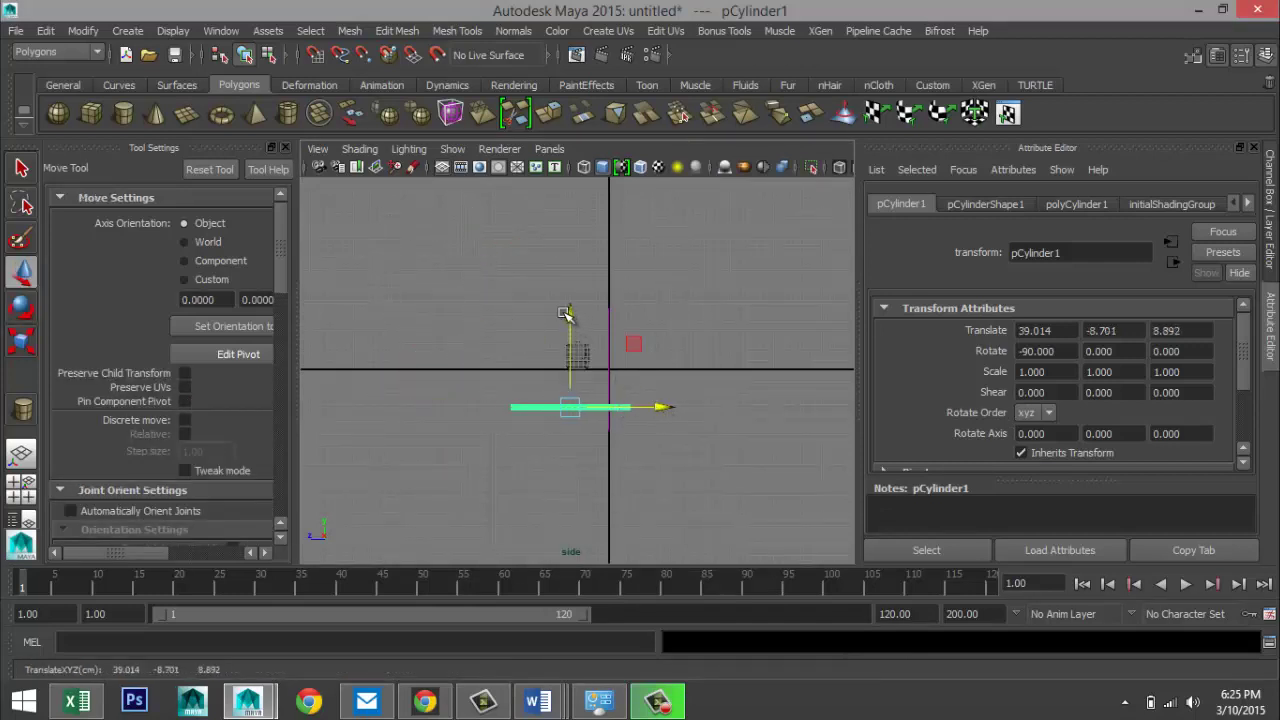
click(569, 317)
click(590, 408)
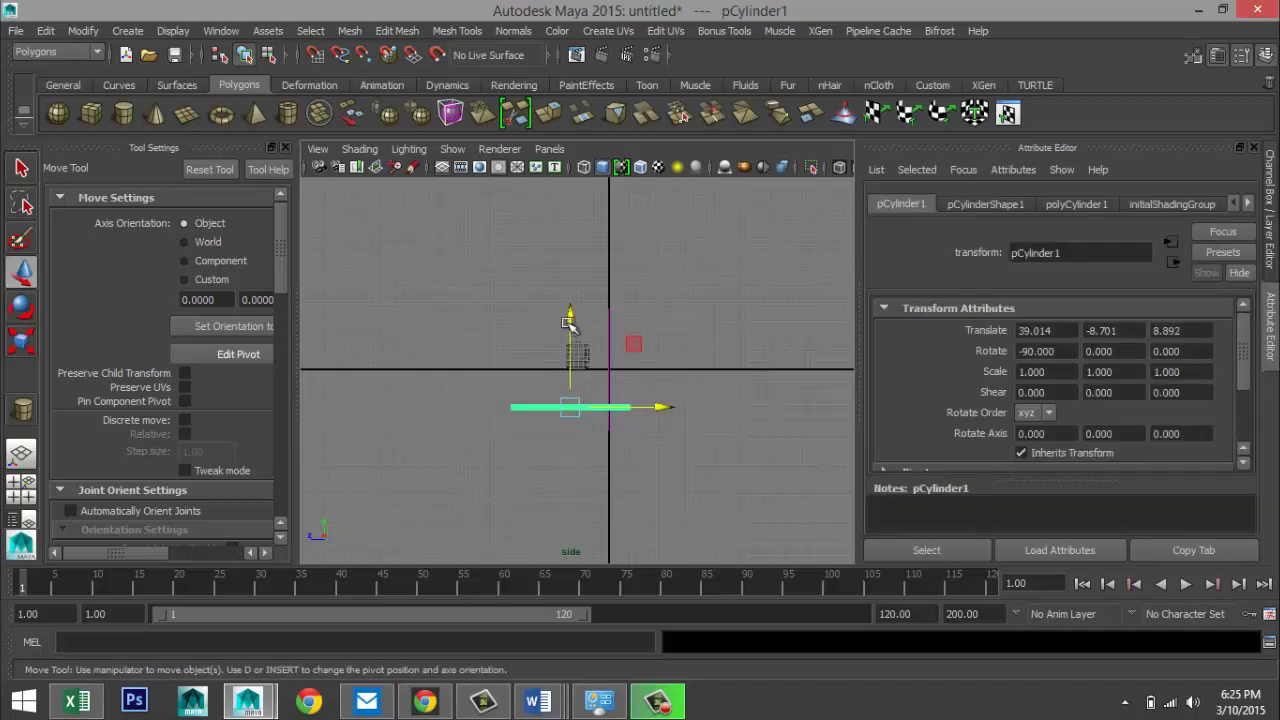
drag(572, 318, 572, 281)
- Scale the cylinder down uniformly to about 0.074
key(f)
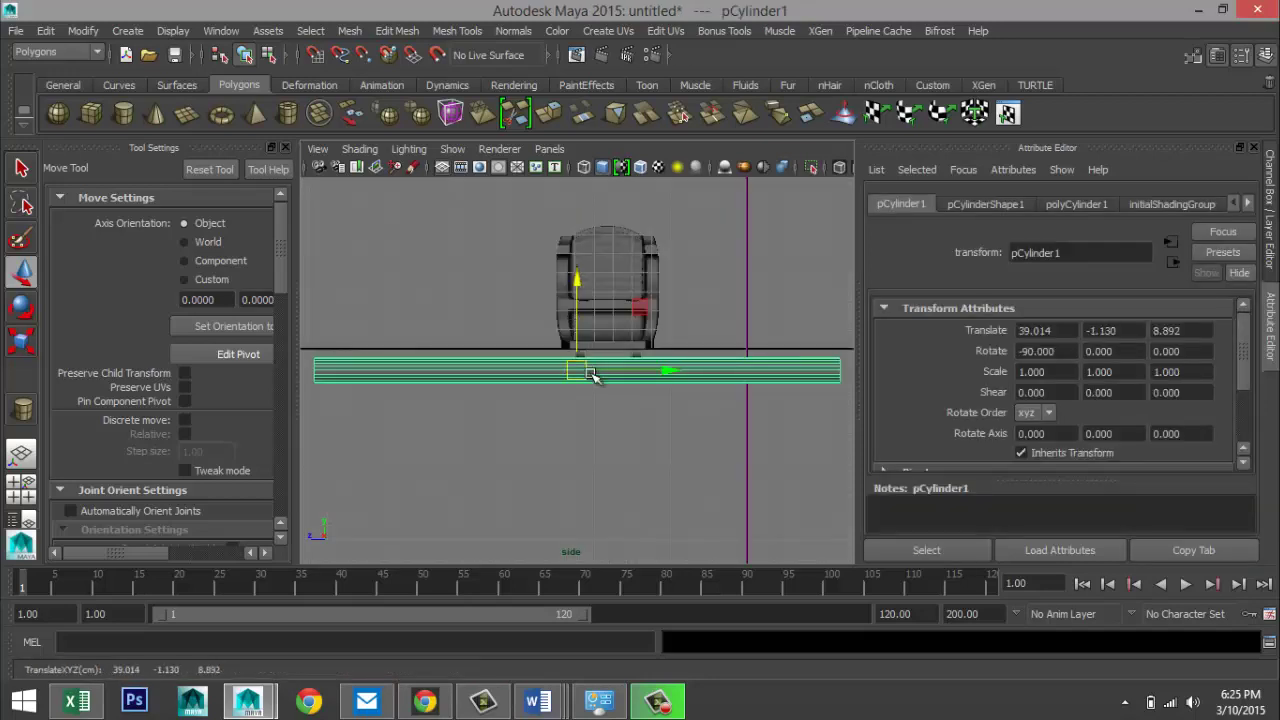
key(r)
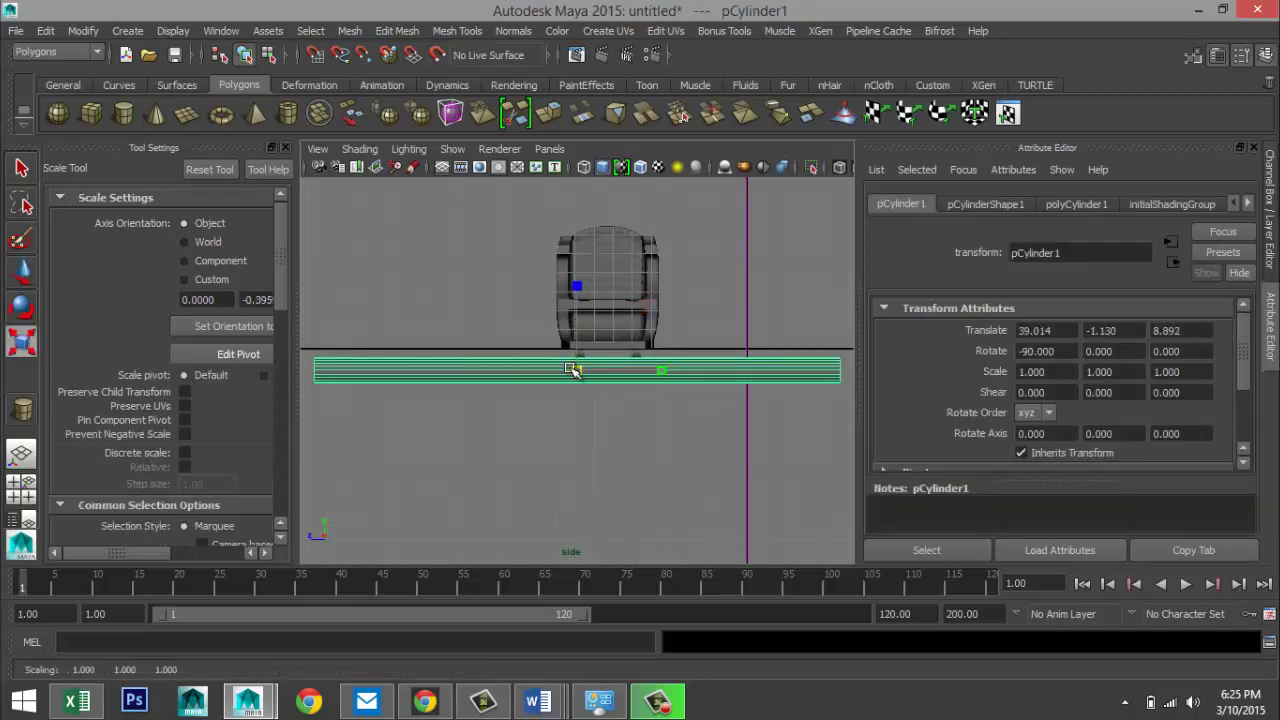
drag(571, 363, 338, 341)
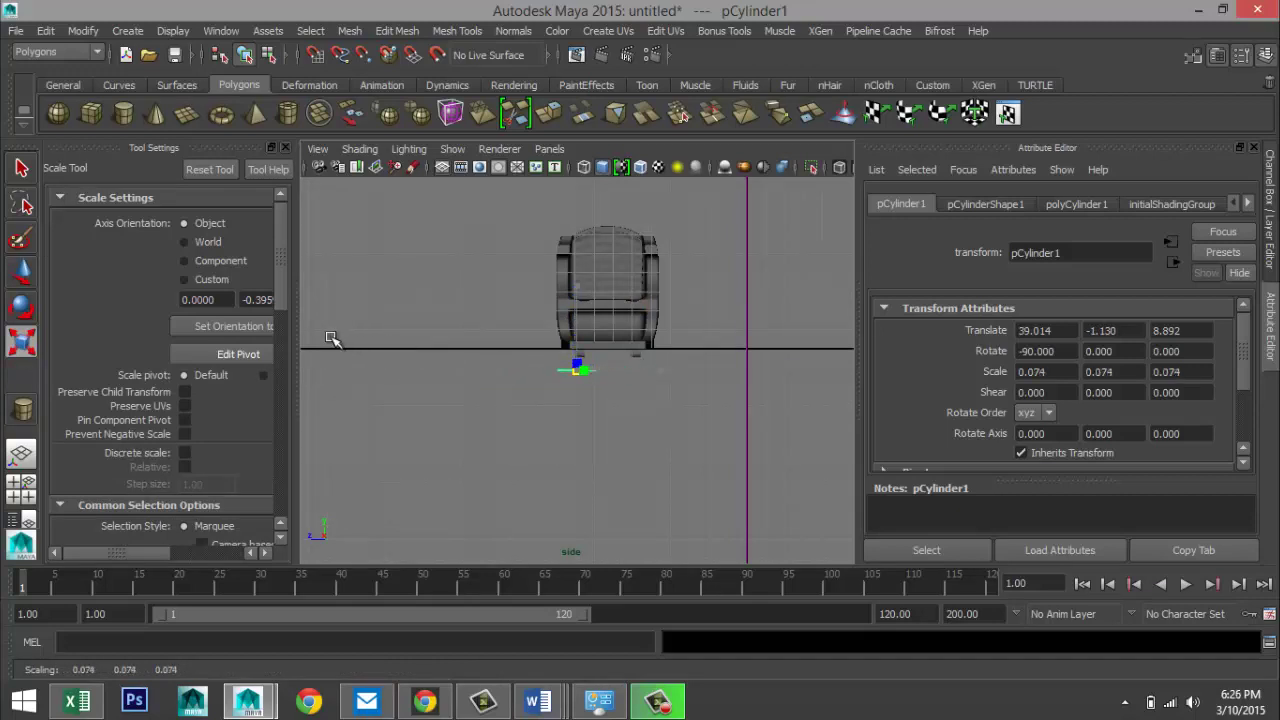
- Raise the thin cylinder to about Y -0.21, level with the two mounting rings beneath the carriage
key(f)
scroll(484, 388, down, 5)
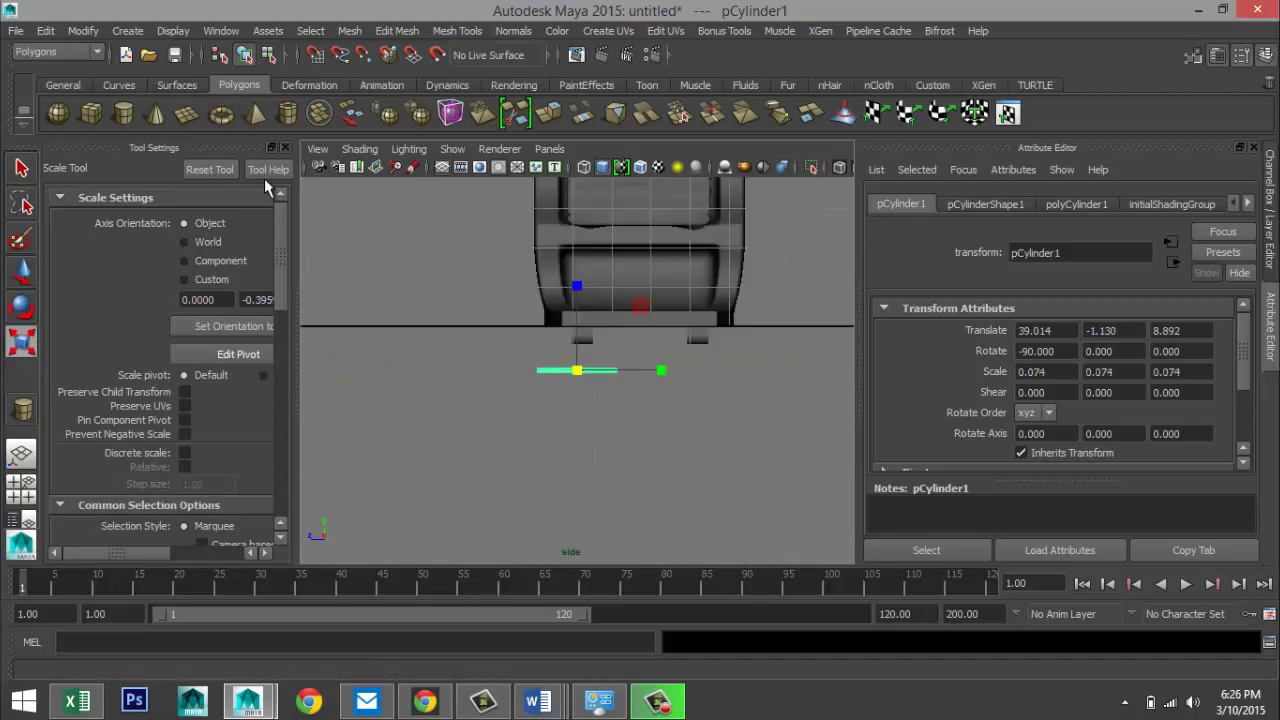
click(286, 147)
scroll(489, 443, up, 5)
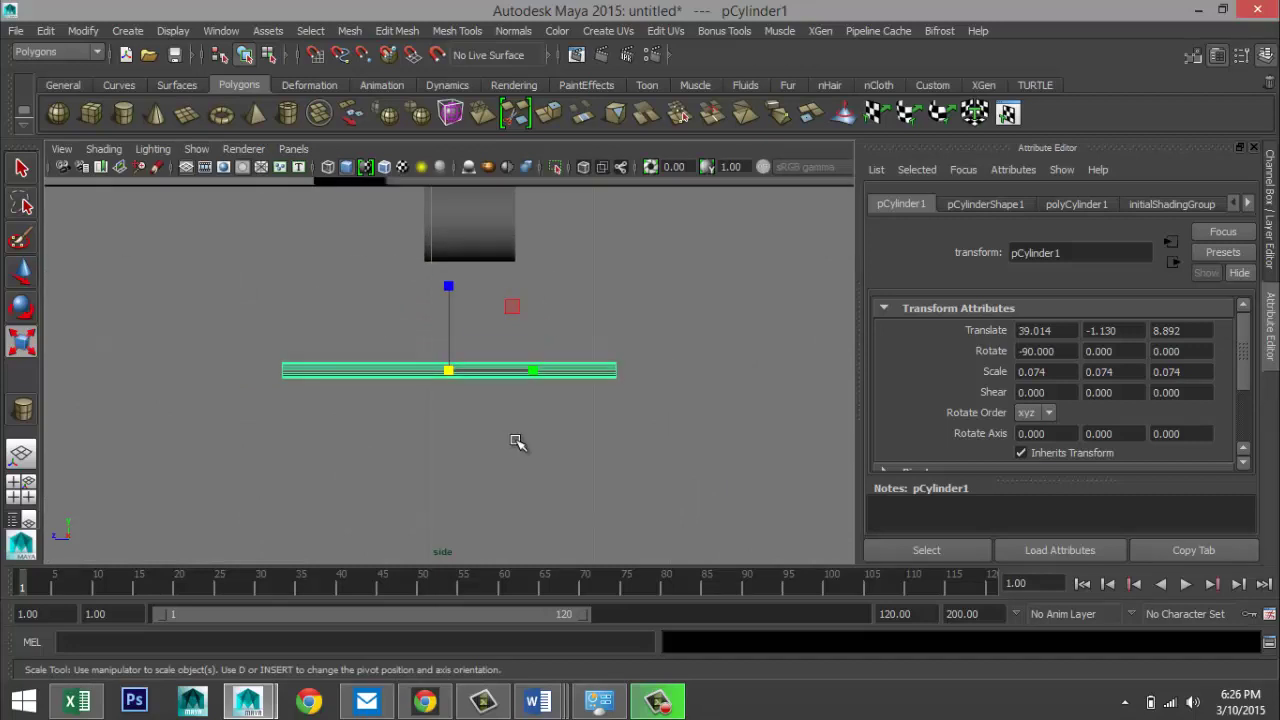
key(w)
drag(451, 270, 470, 137)
- In wireframe, centre the cylinder beneath the carriage at about Z 7.32 and scale it to 0.170, 0.291, 0.170 as an axle
key(4)
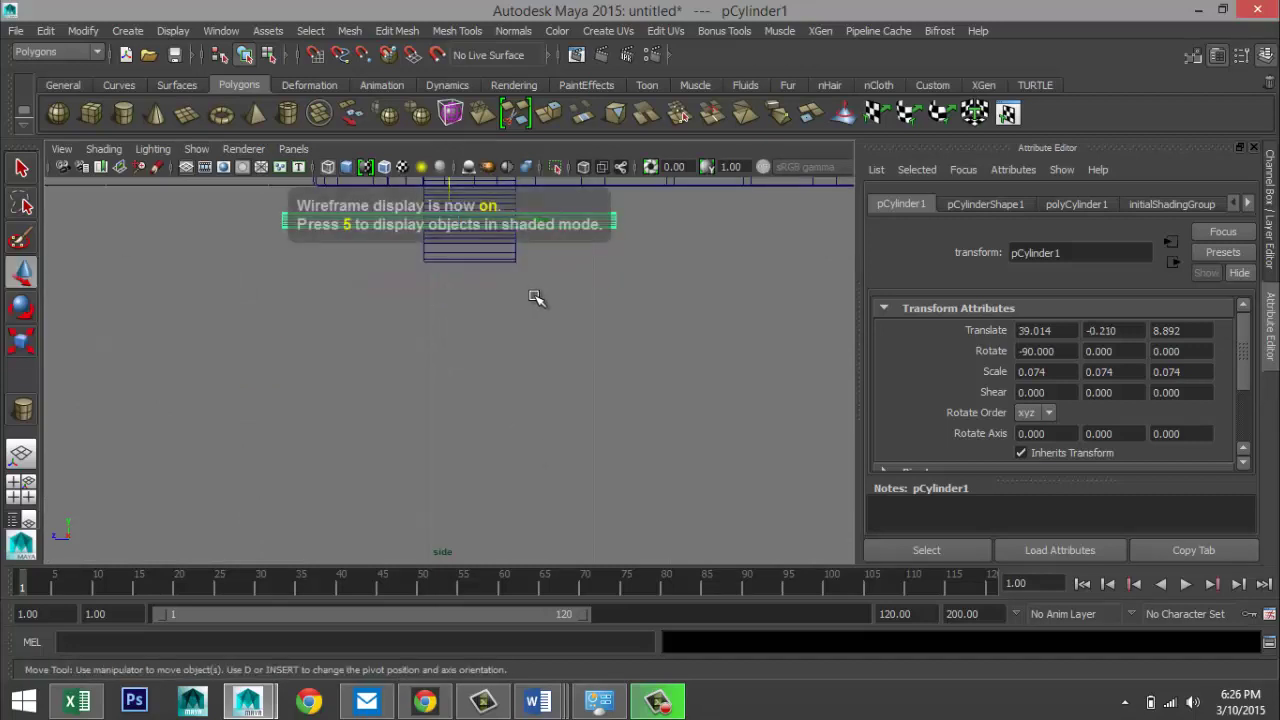
scroll(534, 300, down, 4)
scroll(568, 388, up, 1)
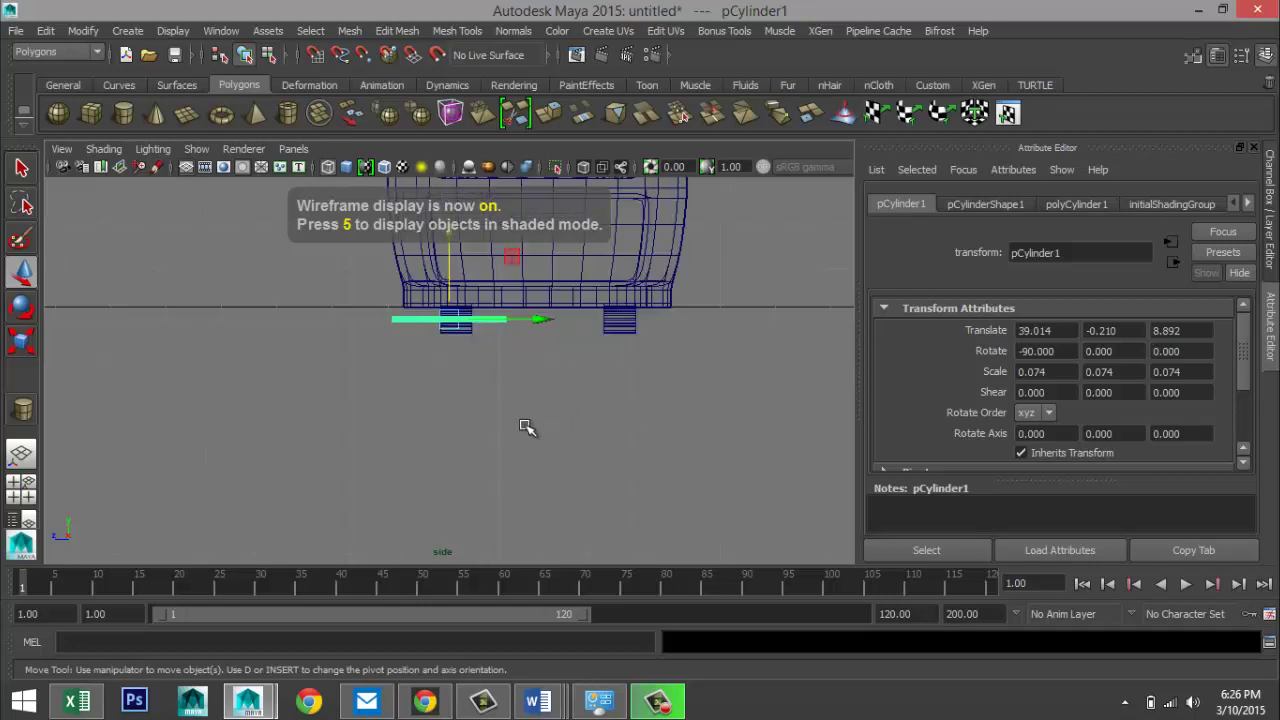
key(r)
drag(449, 321, 626, 331)
key(w)
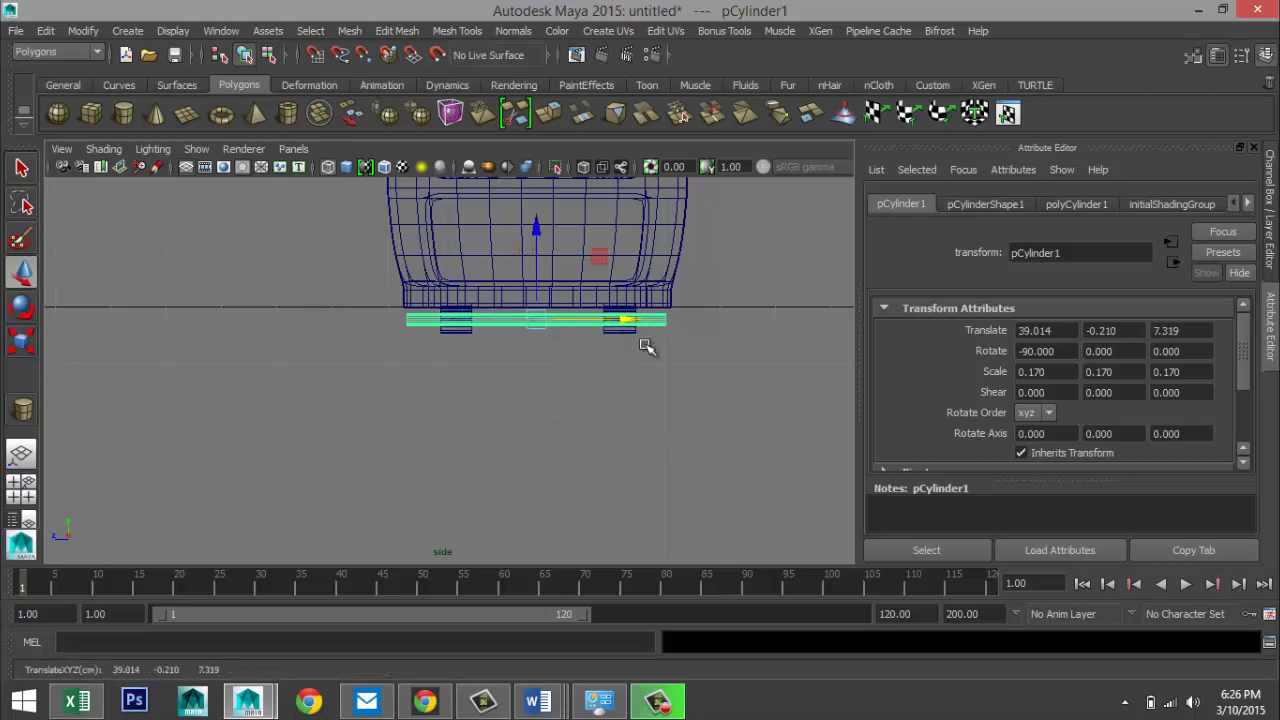
key(r)
drag(620, 324, 683, 324)
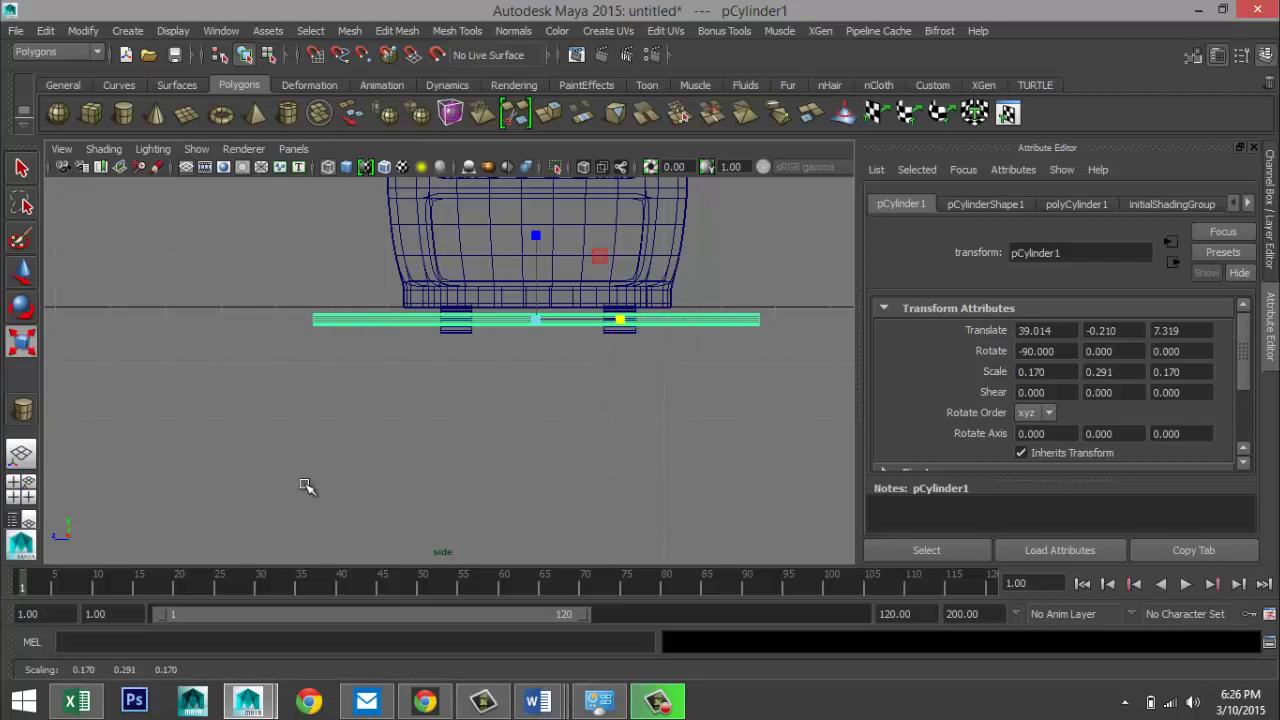
- In the front view, move the axle cylinder along X to about -2.96, over the carriage reference image
click(14, 496)
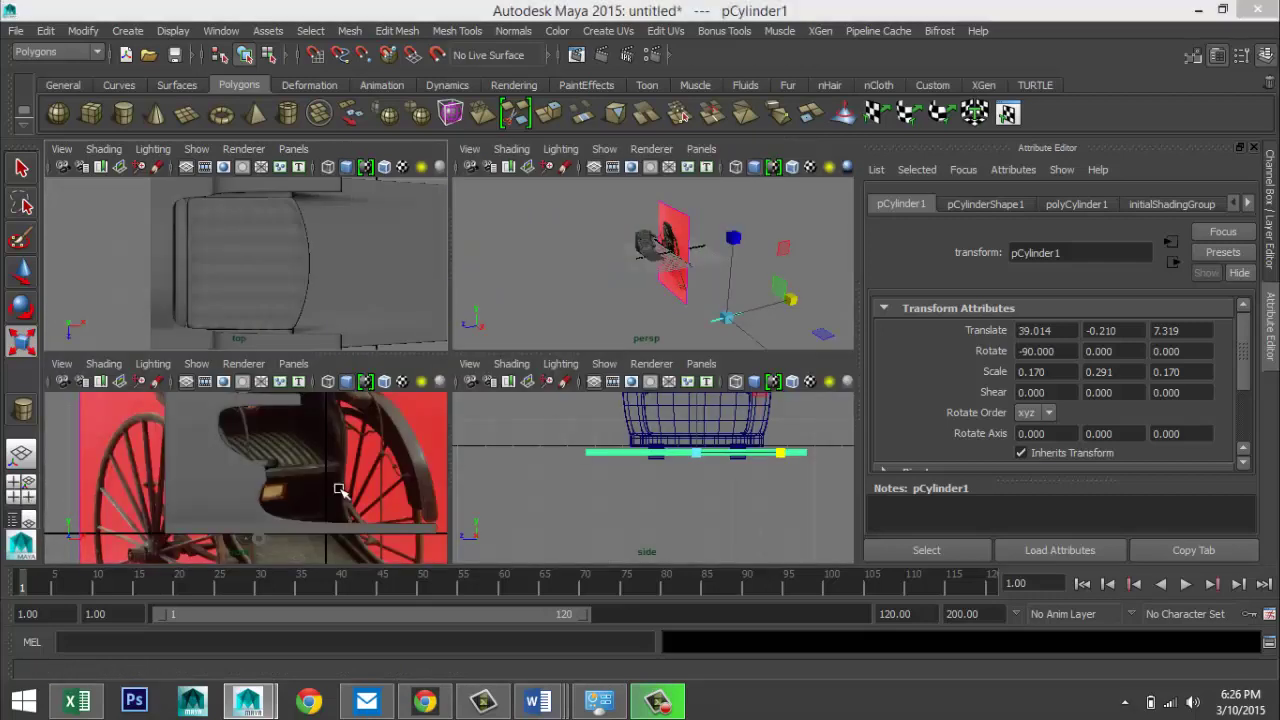
key(space)
drag(390, 475, 466, 455)
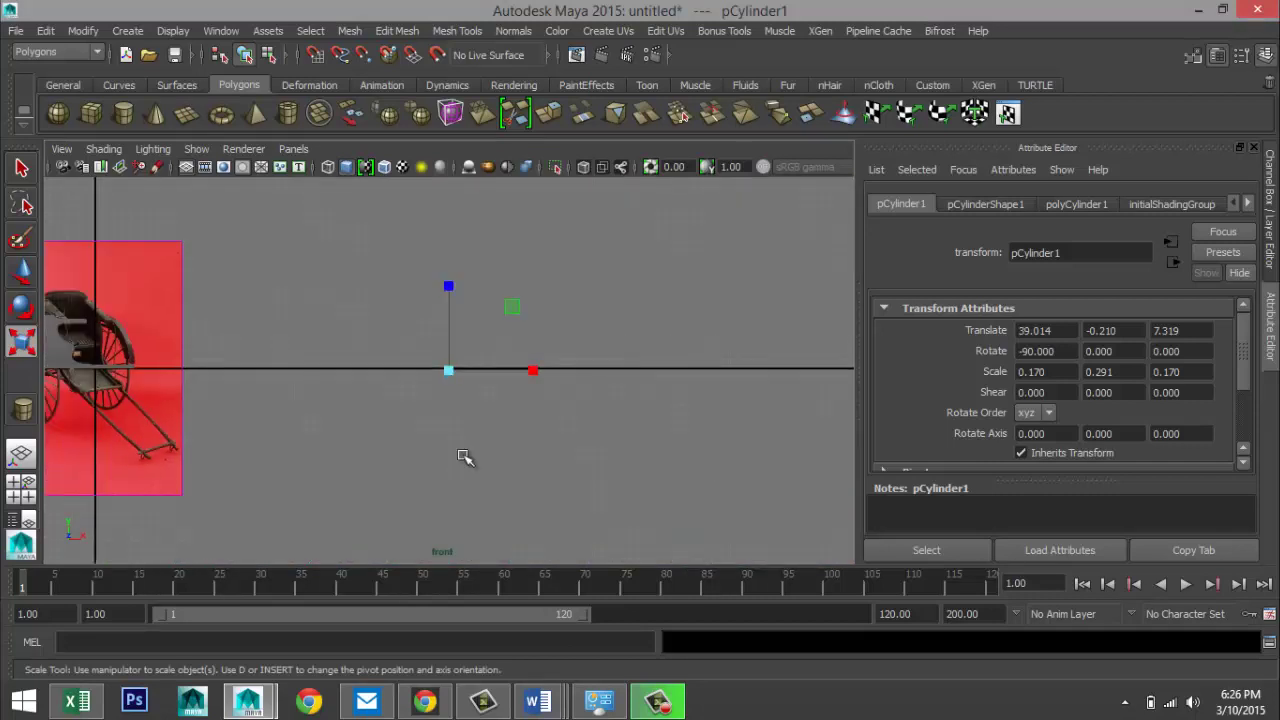
key(w)
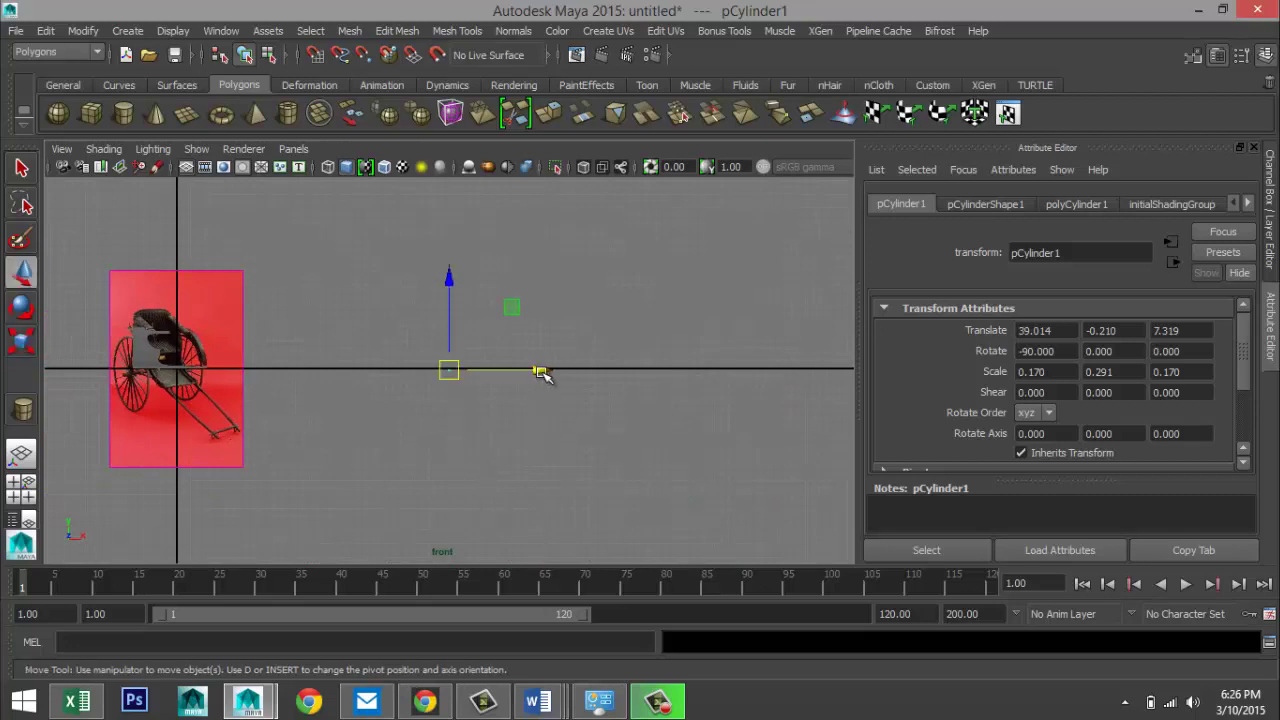
drag(540, 373, 251, 371)
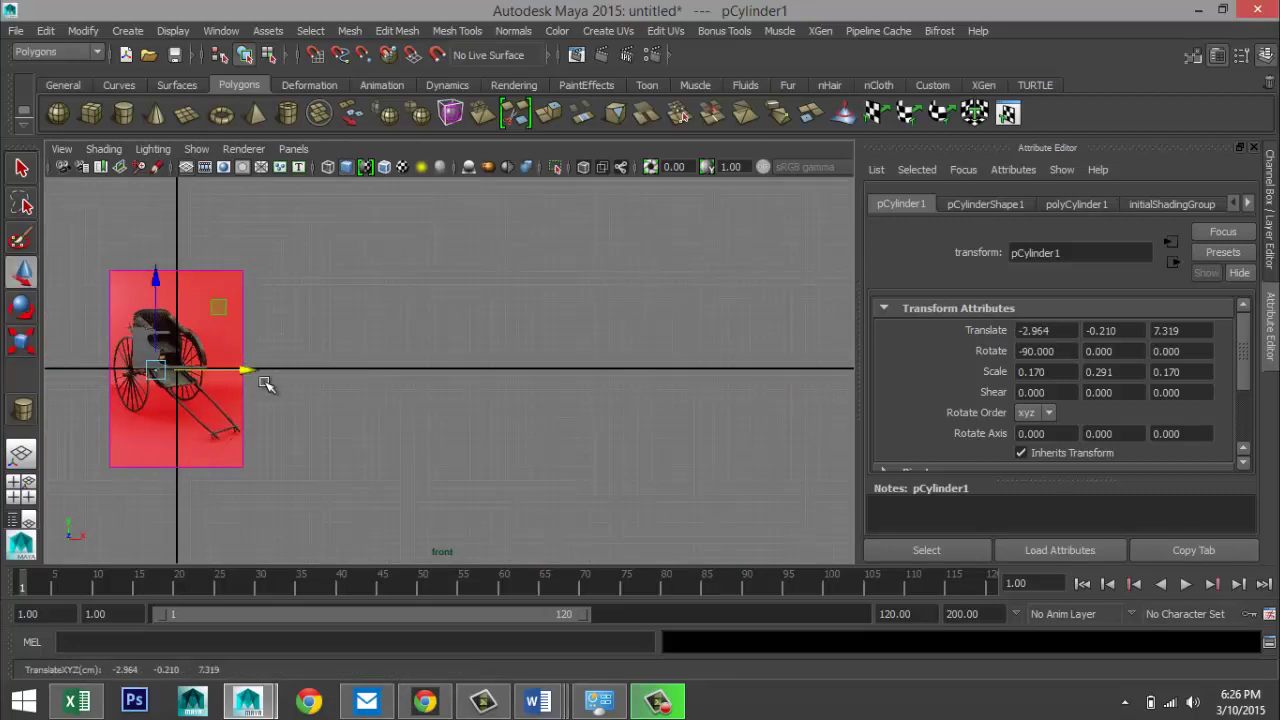
- Centre the axle cylinder in the mounting ring's hole at about X -2.593, Y -0.188
key(f)
scroll(528, 437, down, 5)
scroll(523, 434, up, 5)
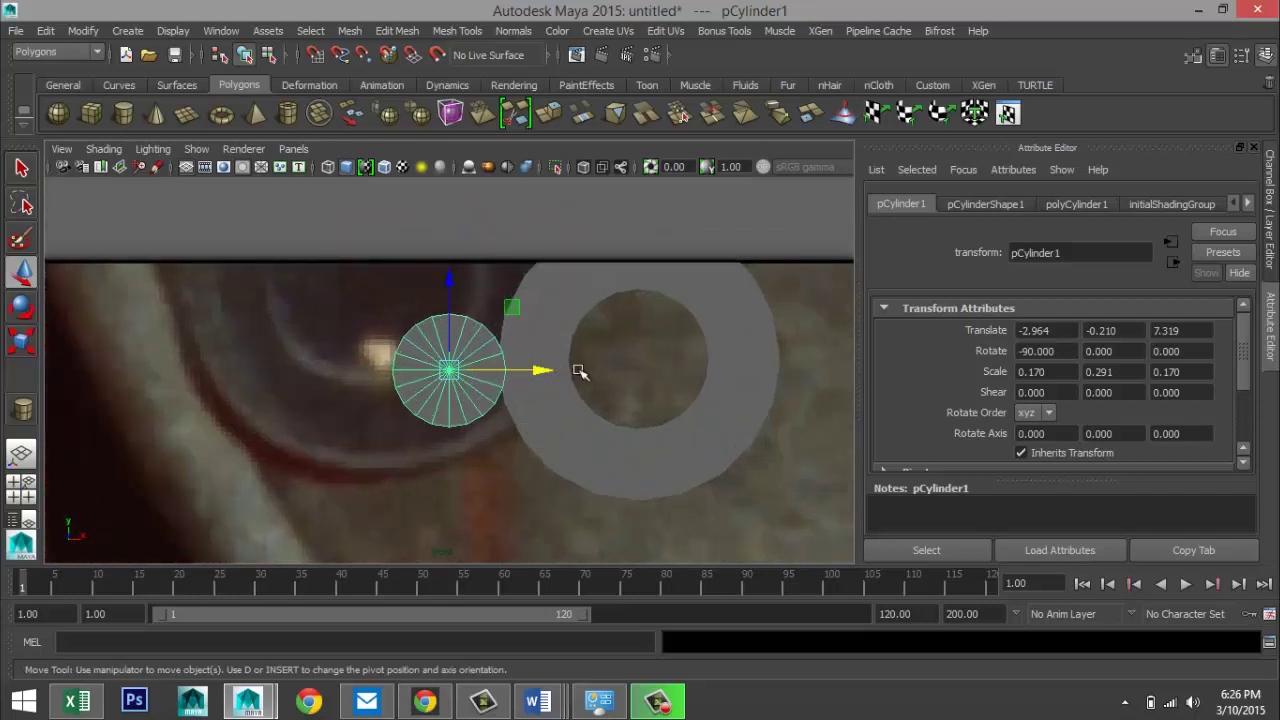
drag(543, 370, 733, 370)
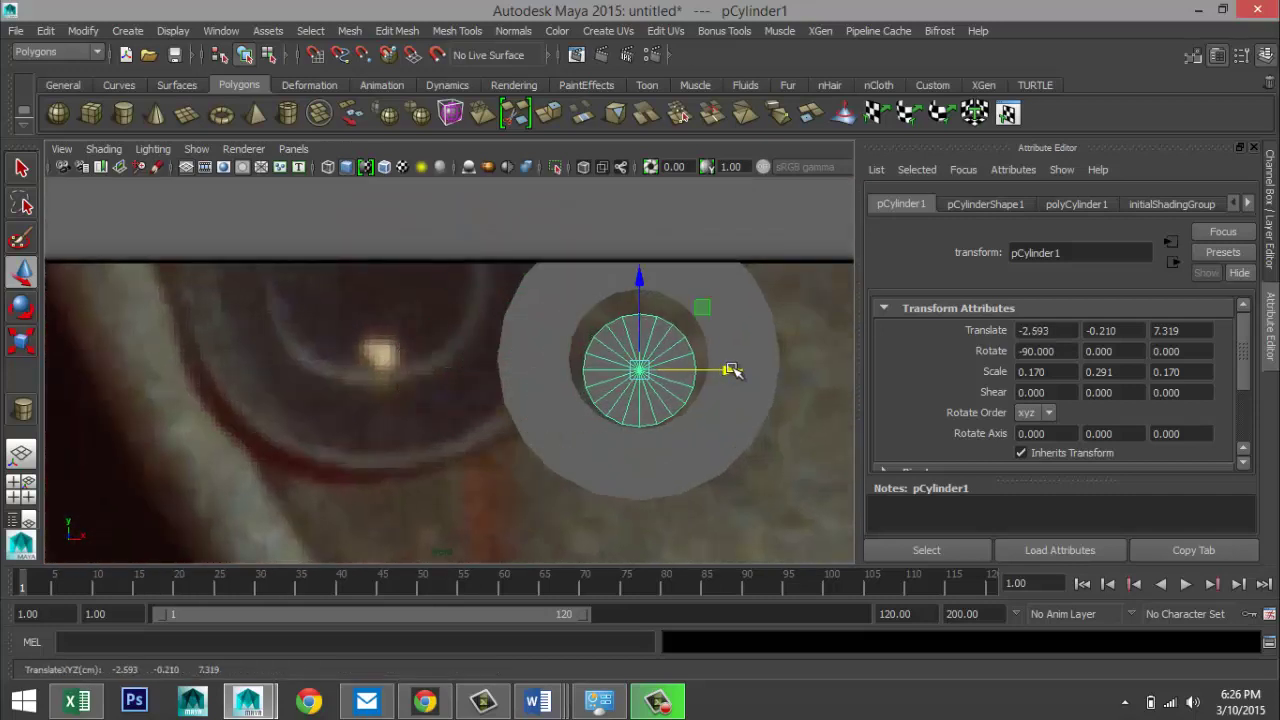
drag(642, 282, 640, 270)
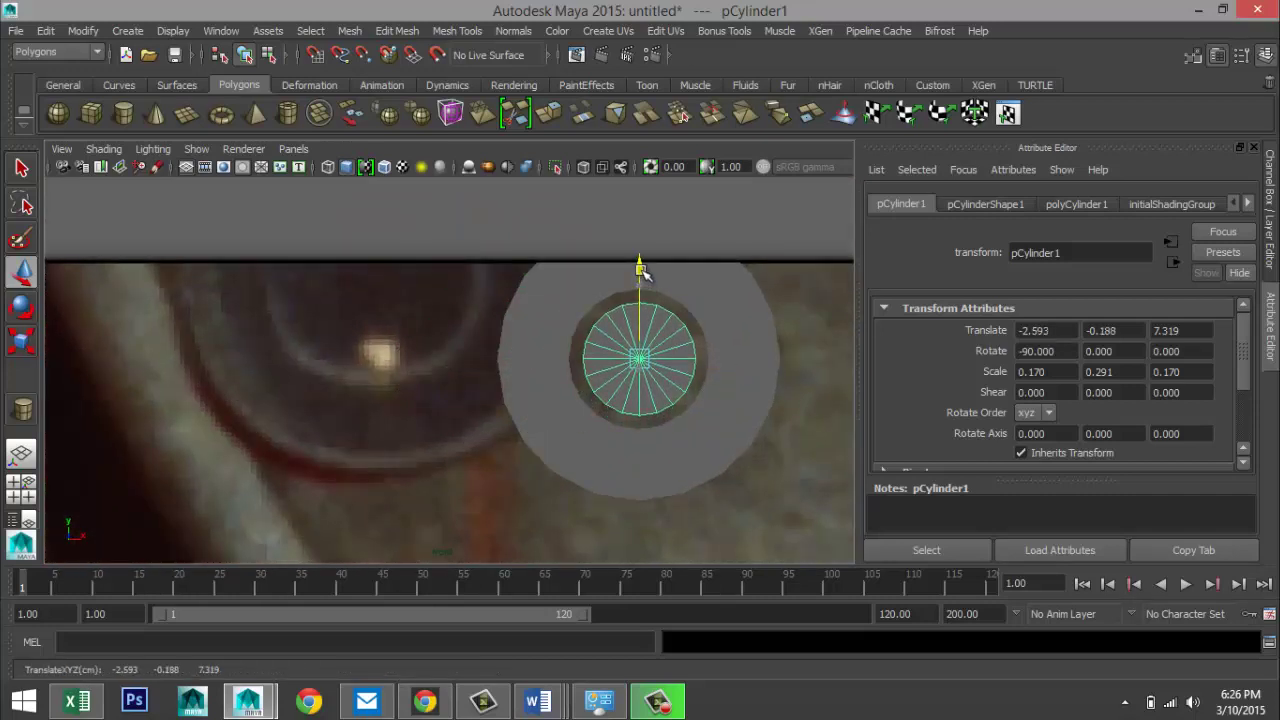
- Scale the axle up to 0.206, 0.354, 0.206 to fill the ring's hole and nudge it to X -2.595
key(r)
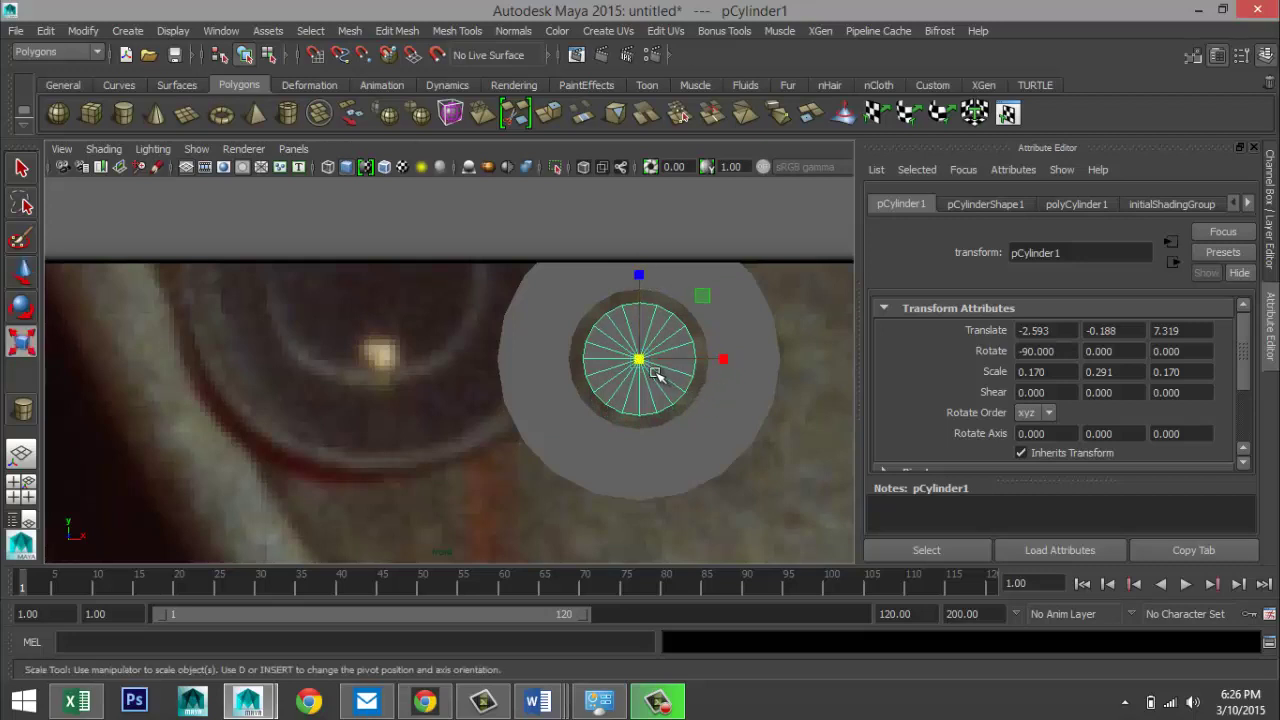
drag(642, 362, 843, 357)
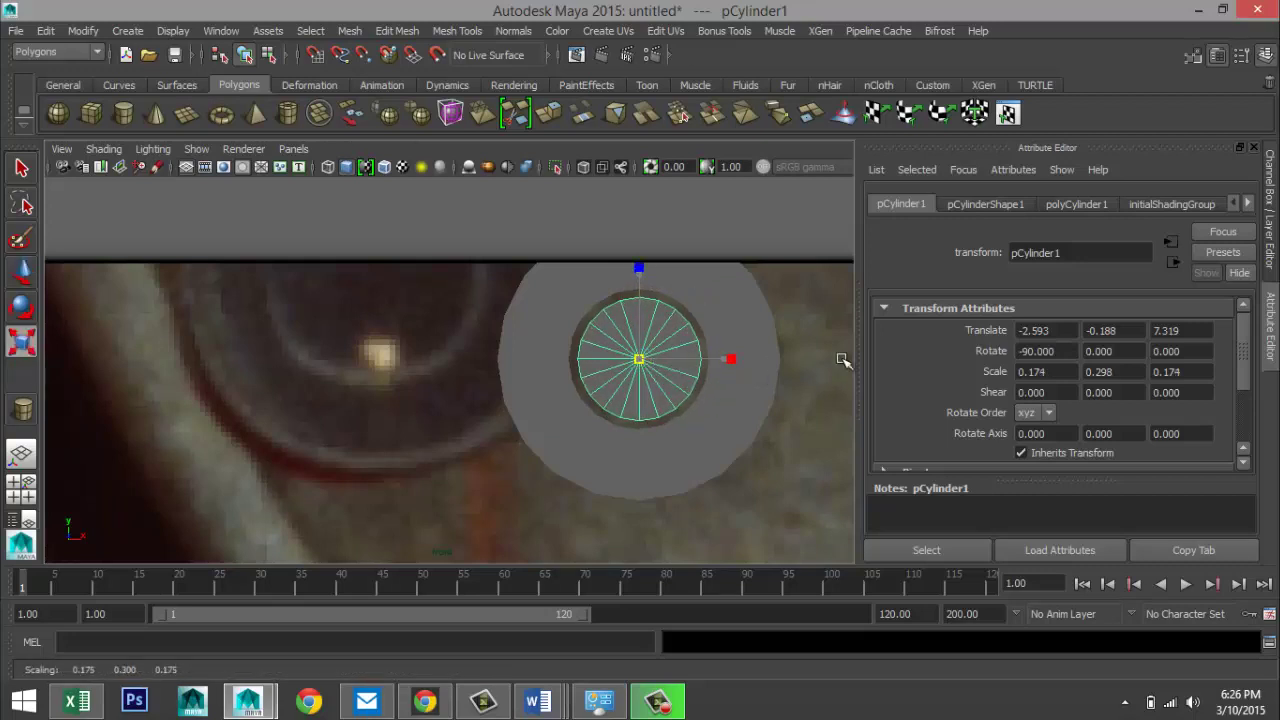
drag(638, 360, 841, 380)
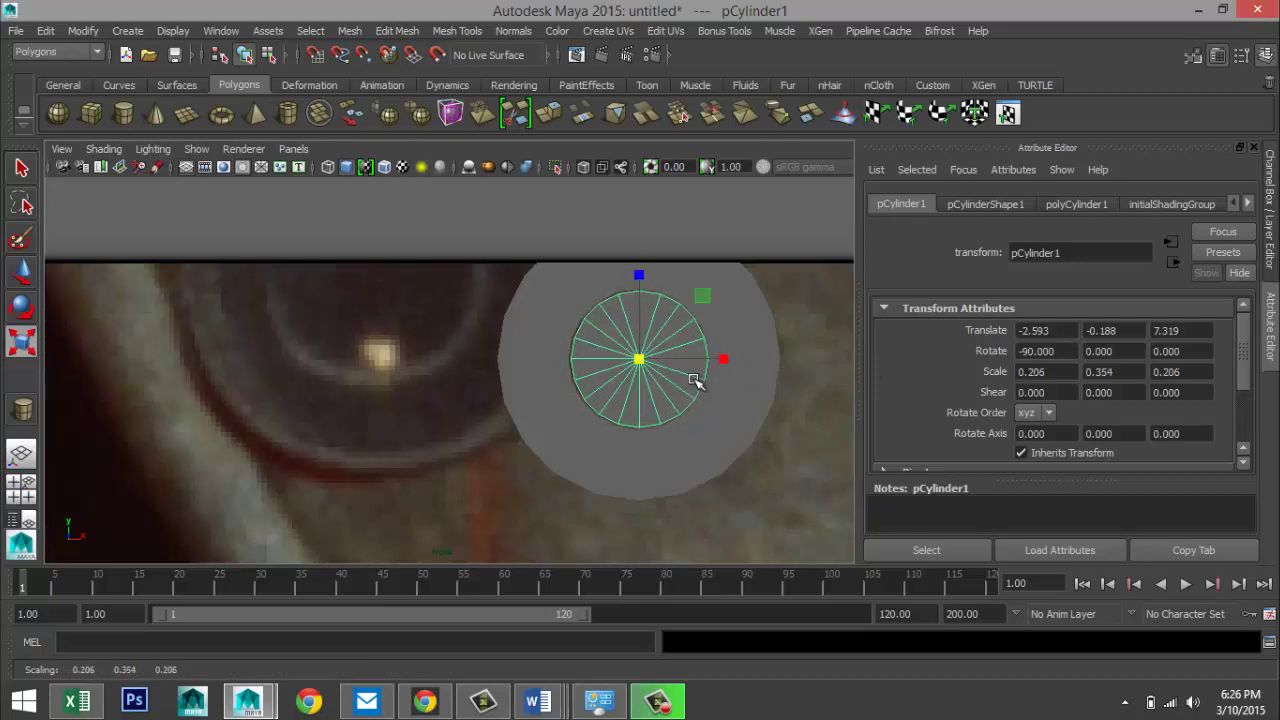
key(w)
drag(731, 361, 729, 360)
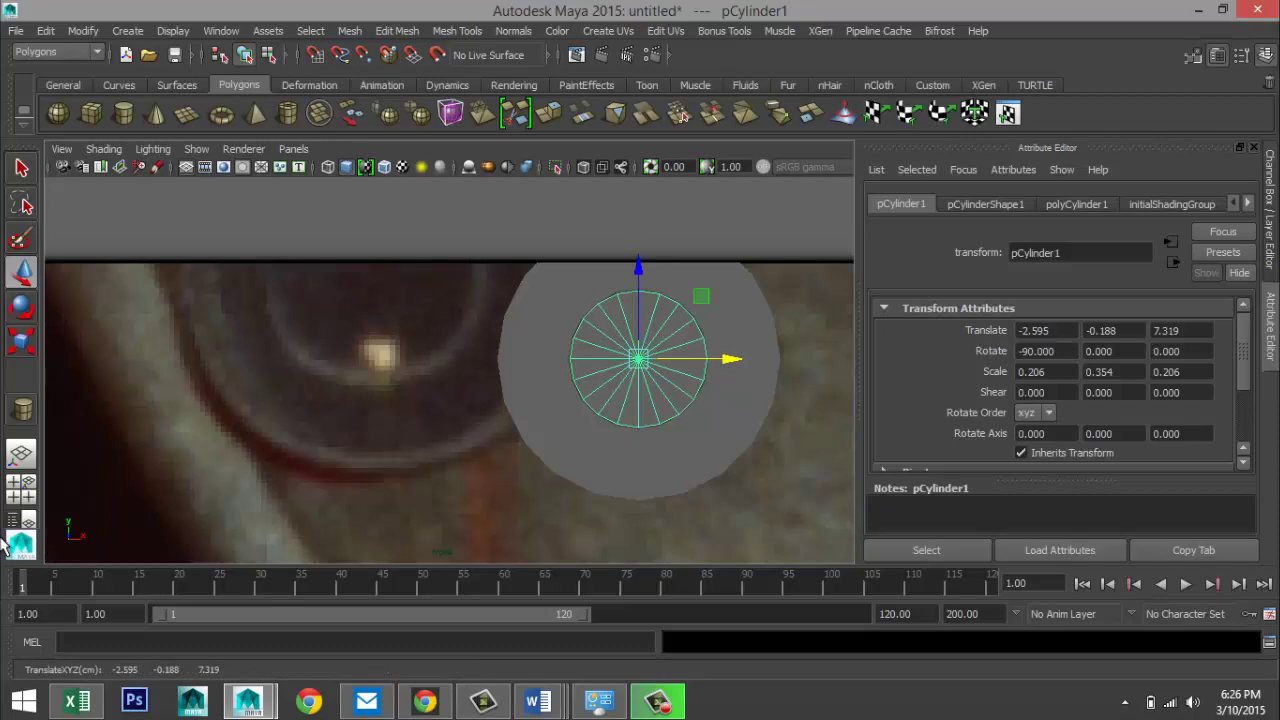
- Switch to the perspective view and change its background to the dark blue gradient
click(22, 488)
key(space)
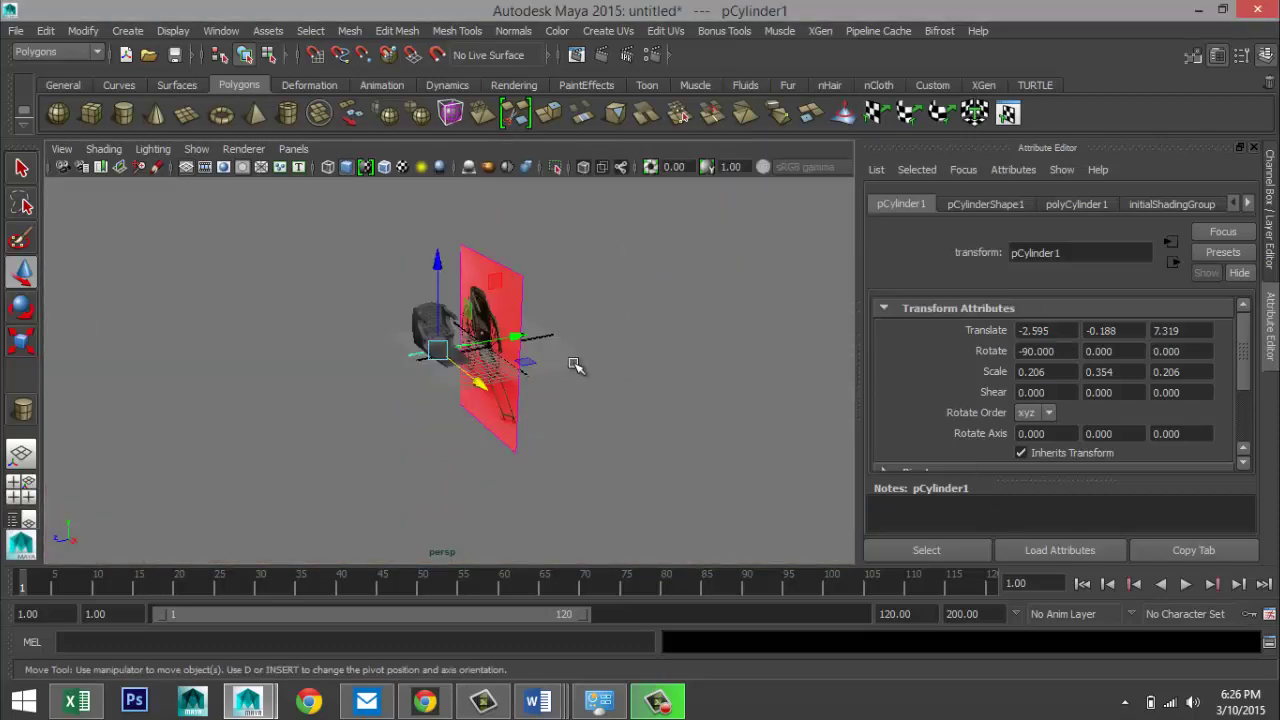
scroll(575, 365, up, 5)
scroll(572, 370, down, 3)
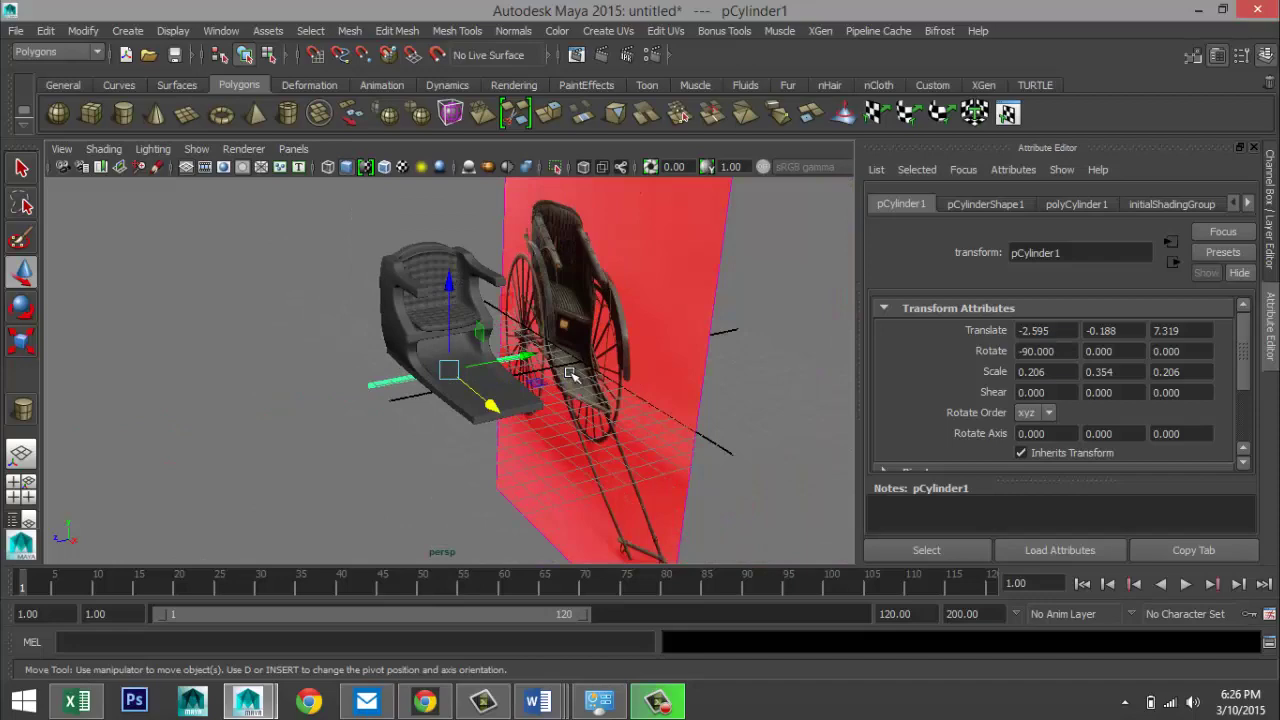
key(alt+b)
key(alt+b)
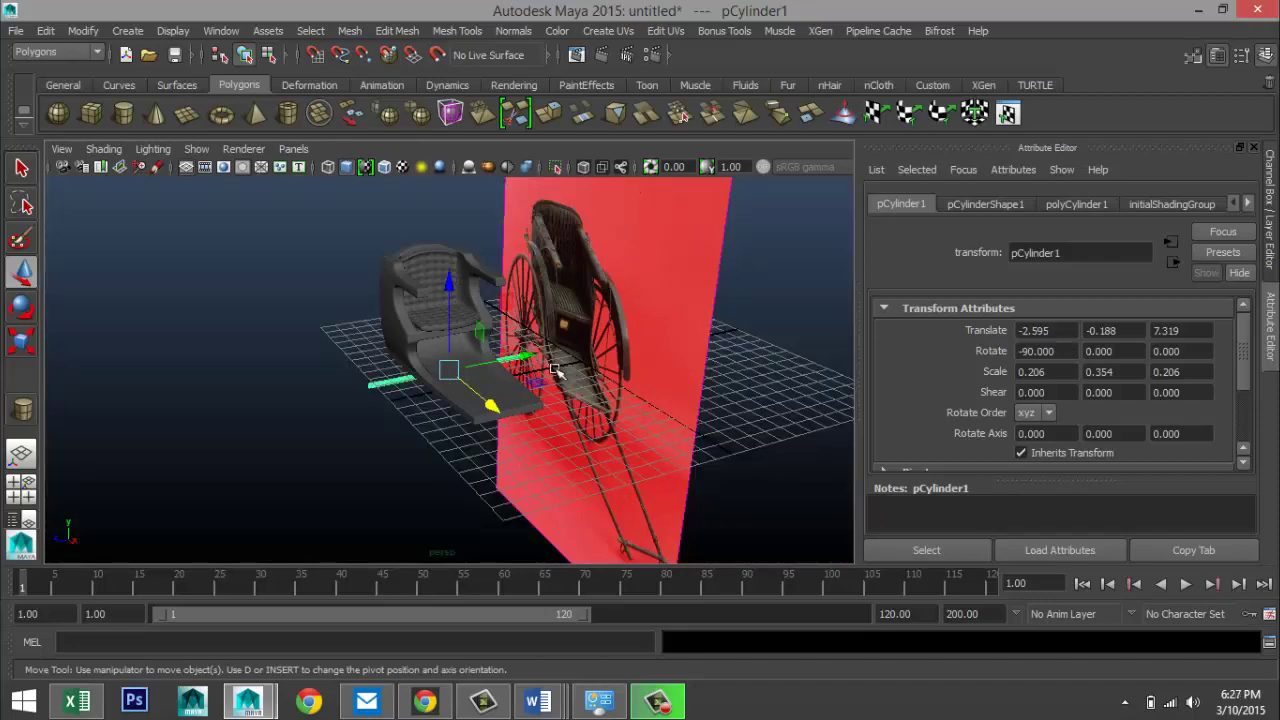
- Examine both ends of the axle and how it sits beneath the carriage in the perspective view
scroll(295, 427, up, 2)
mouse_move(308, 400)
alt+mouse_down()
mouse_move(306, 360)
mouse_move(266, 326)
mouse_move(271, 400)
mouse_move(309, 400)
mouse_move(360, 425)
mouse_move(343, 366)
mouse_move(384, 392)
mouse_move(290, 388)
alt+mouse_up()
scroll(614, 443, up, 5)
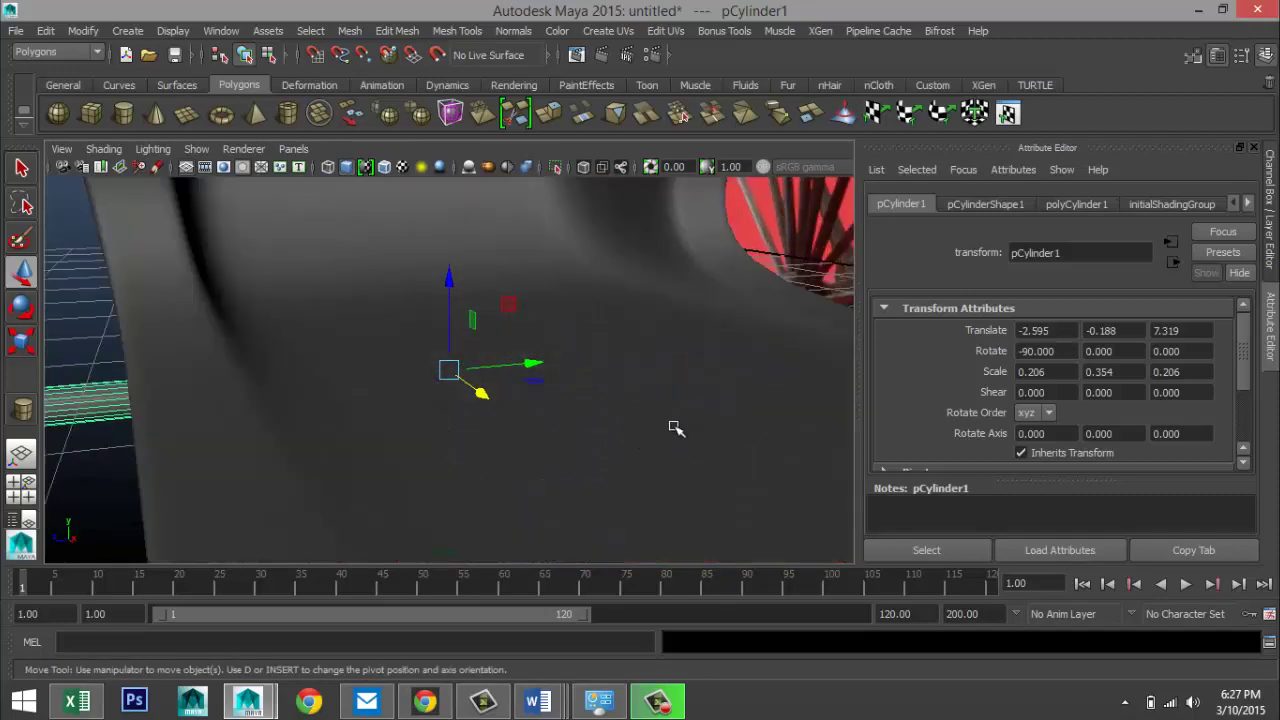
alt+middle_drag(644, 434, 459, 457)
scroll(450, 450, up, 3)
scroll(629, 400, up, 4)
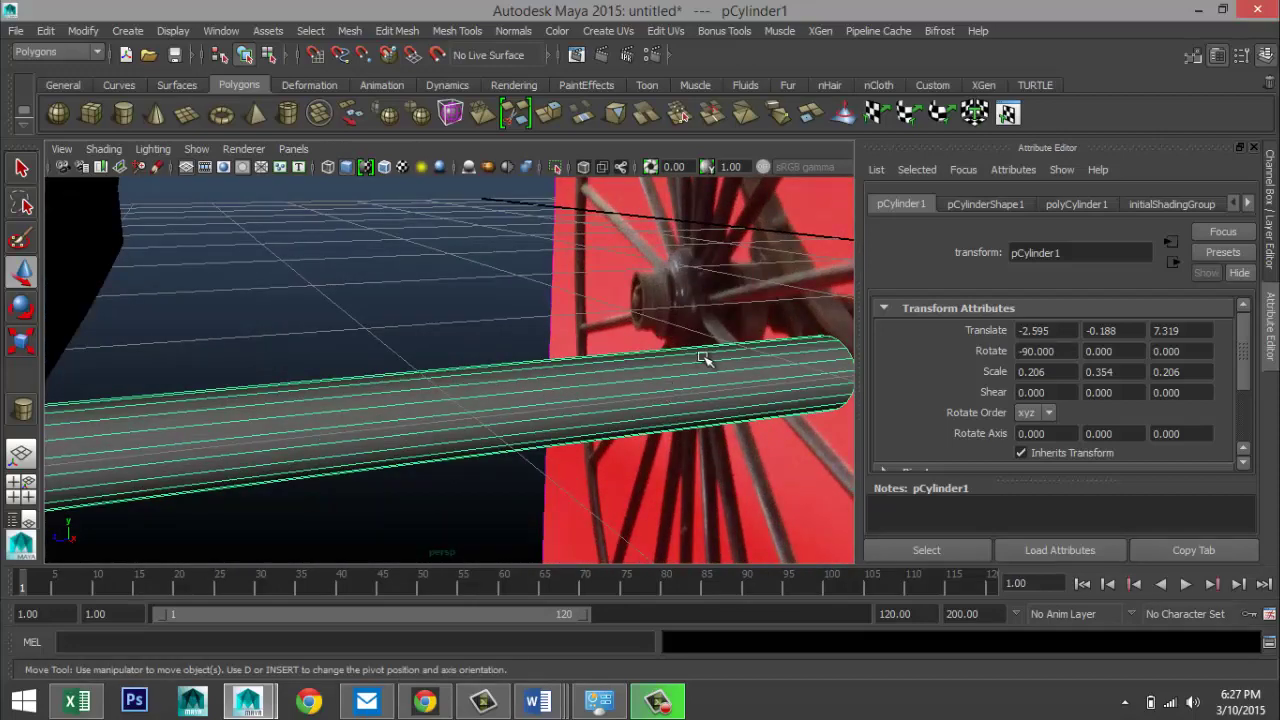
scroll(700, 317, down, 6)
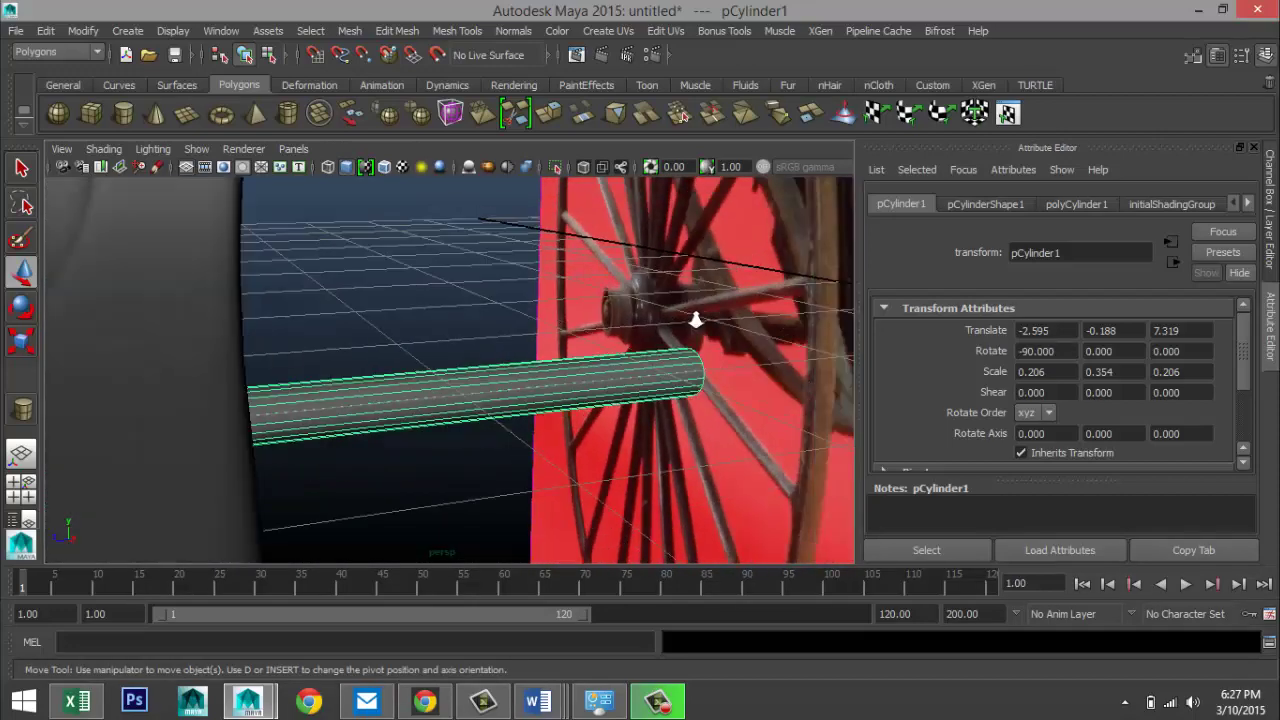
alt+middle_drag(517, 436, 597, 331)
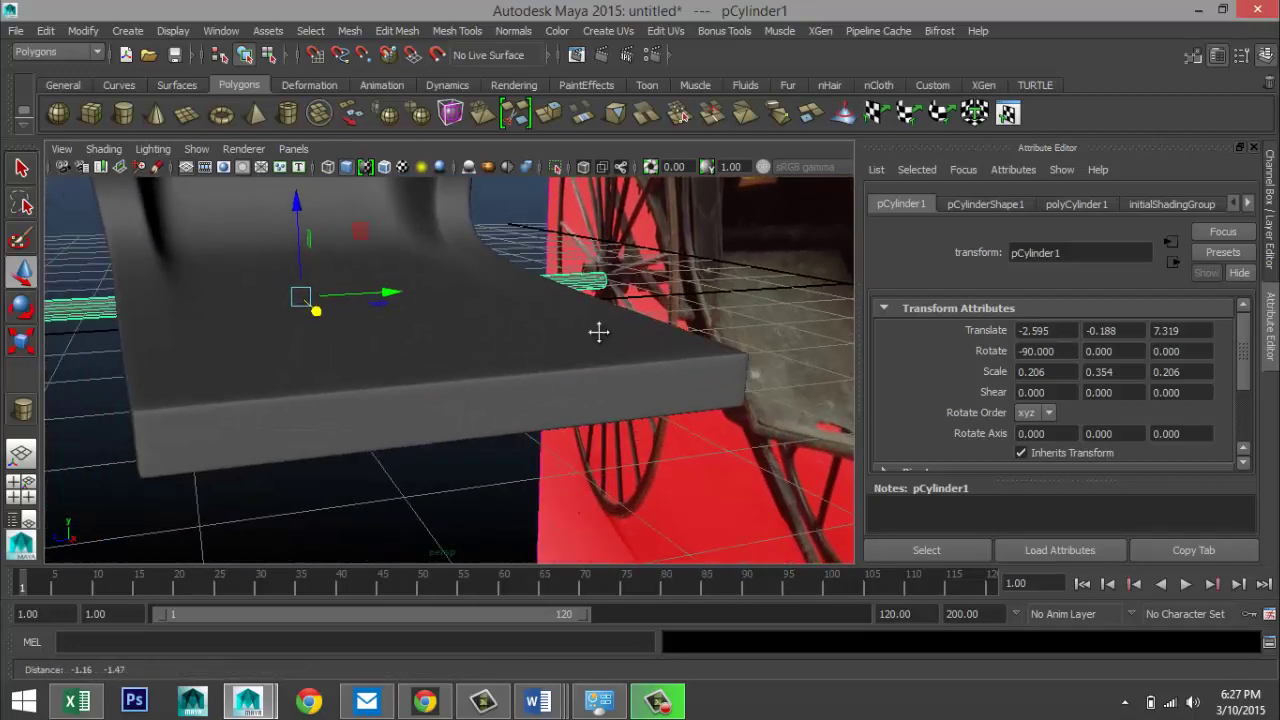
alt+drag(509, 366, 397, 403)
alt+middle_drag(397, 403, 663, 343)
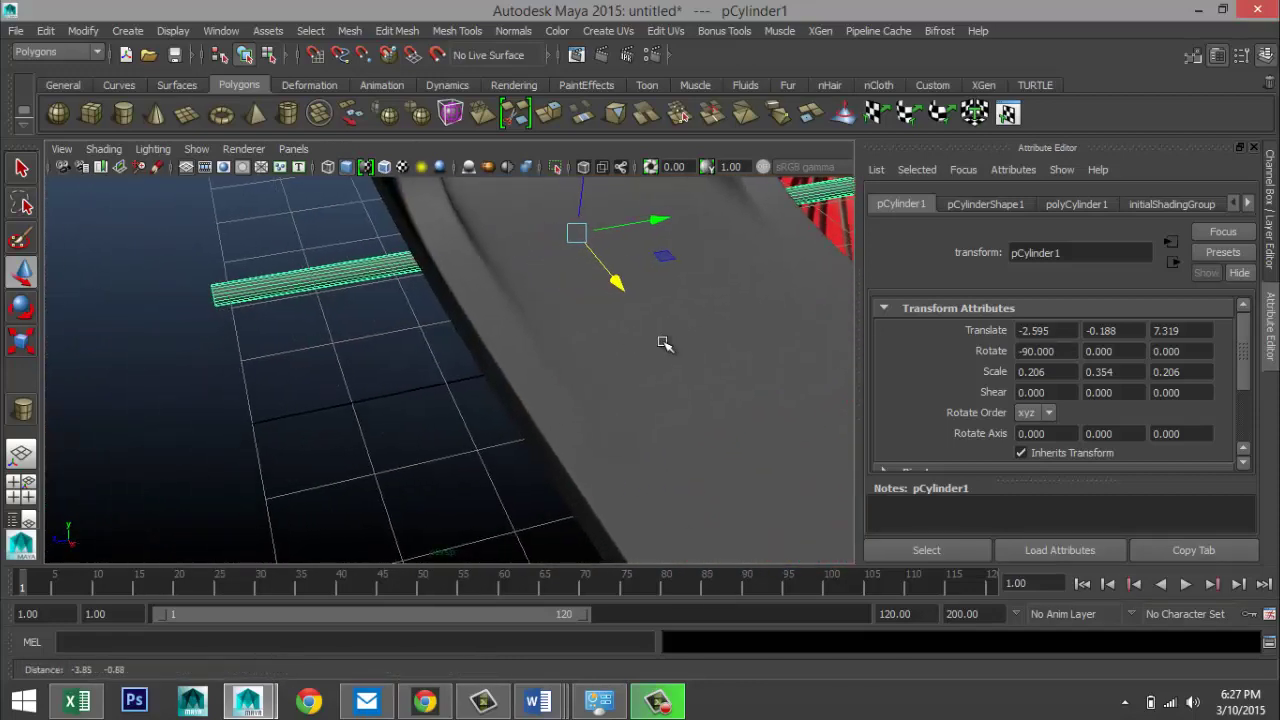
- Create a short polygon cylinder on the grid beside the footboard, at about X 2.9, Z 11.5
scroll(328, 358, down, 3)
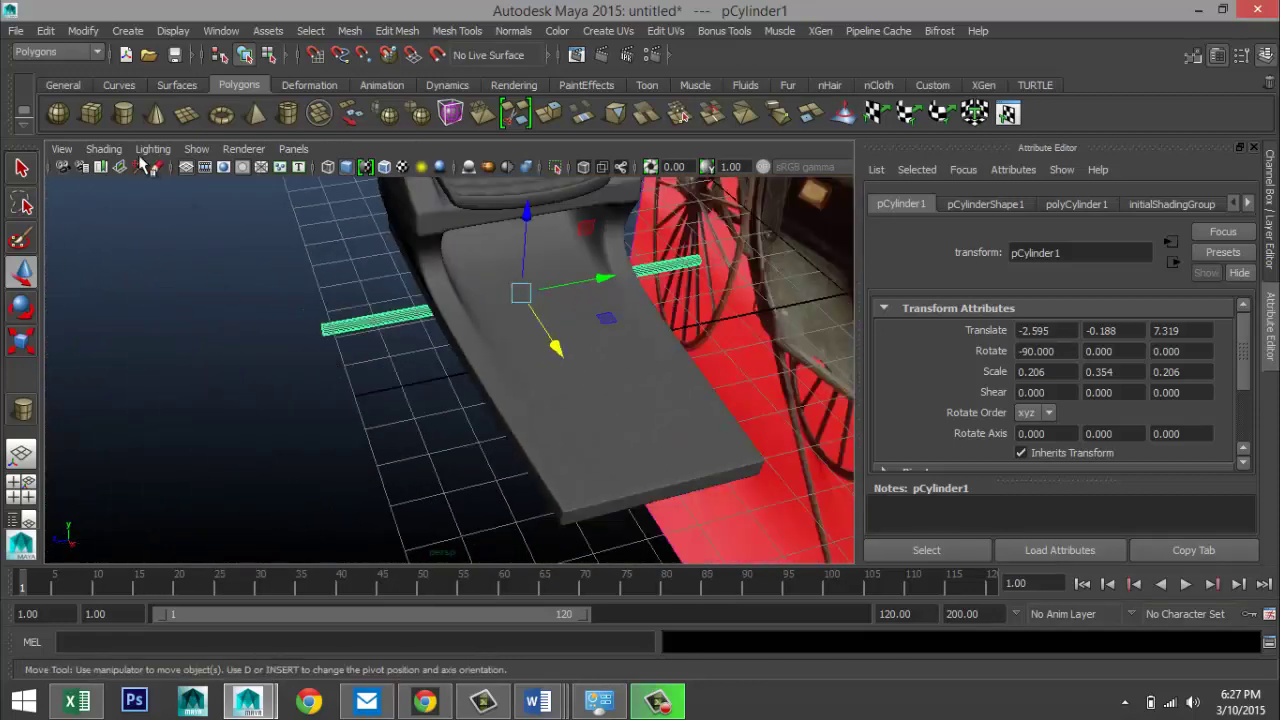
click(124, 114)
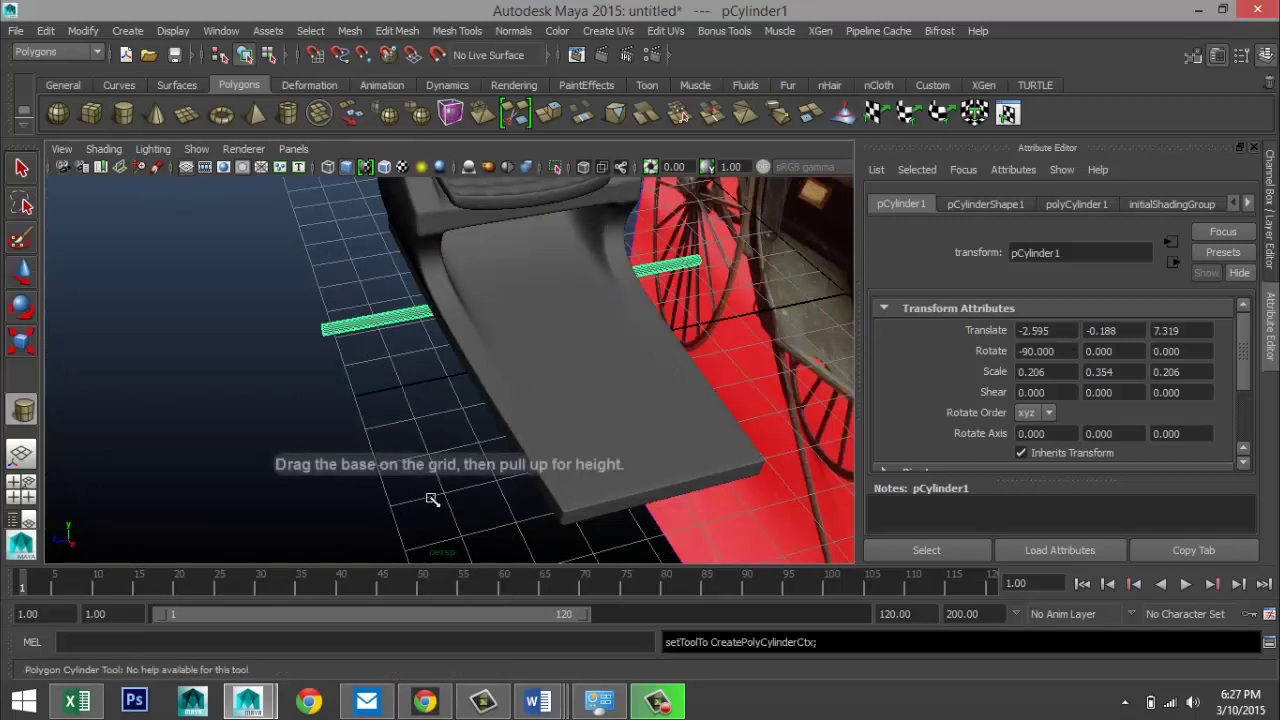
drag(418, 499, 478, 427)
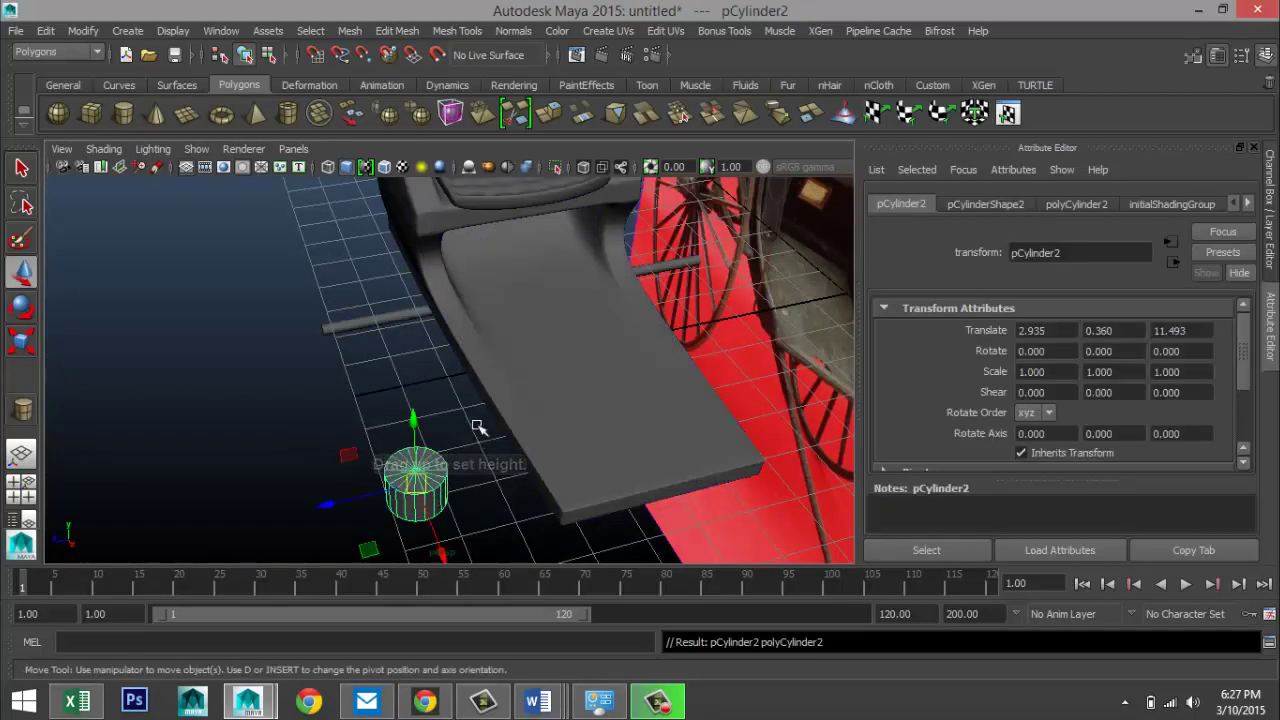
- Insert 5 evenly spaced edge loops around the side of the new cylinder
click(452, 31)
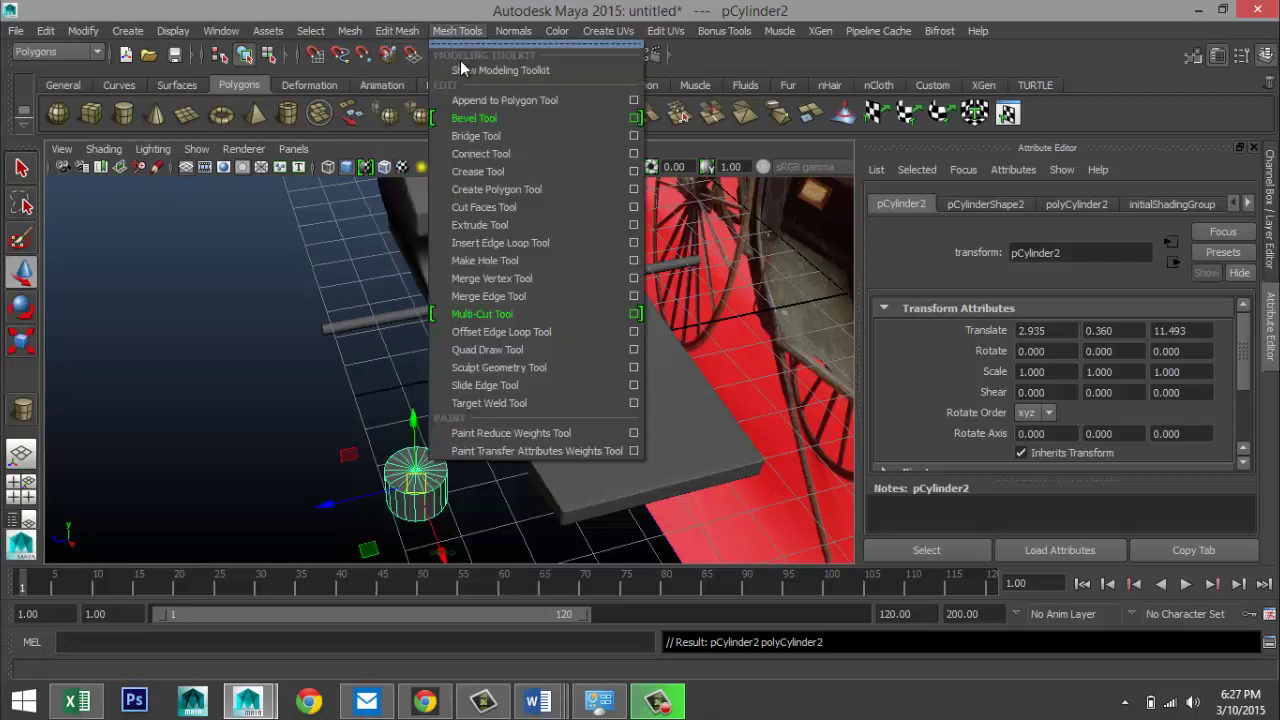
click(633, 243)
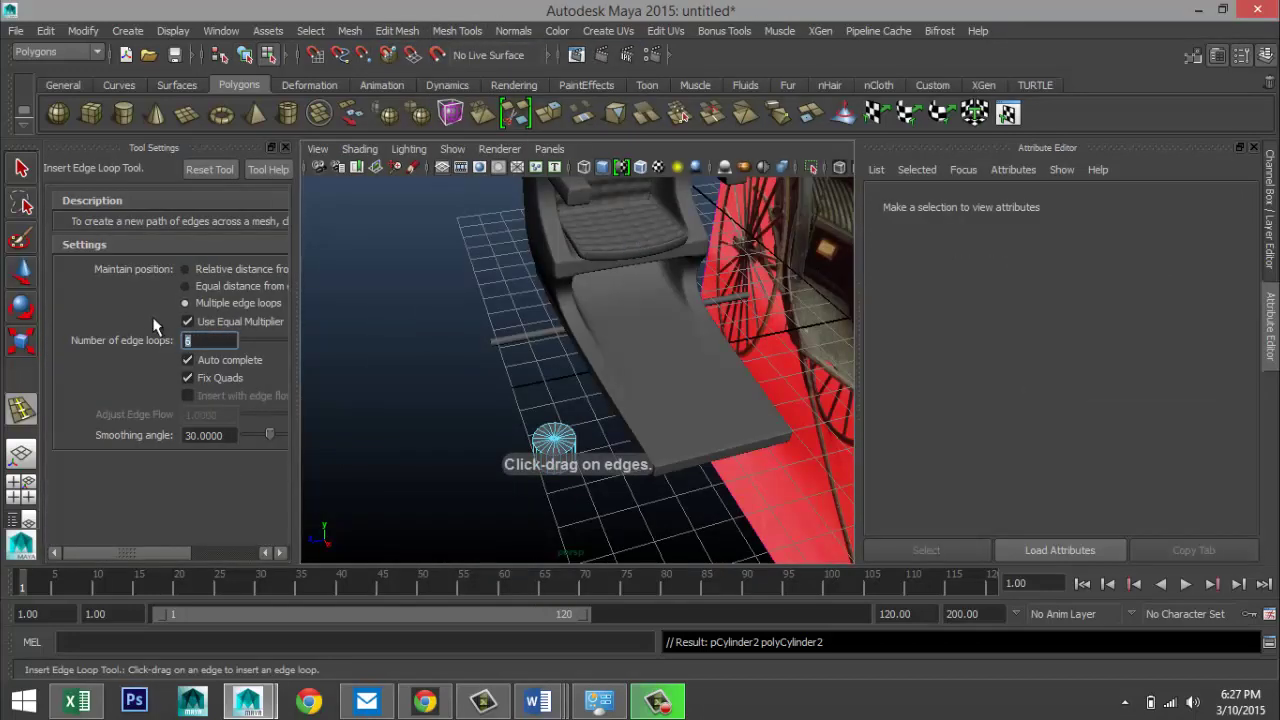
alt+middle_drag(363, 389, 450, 286)
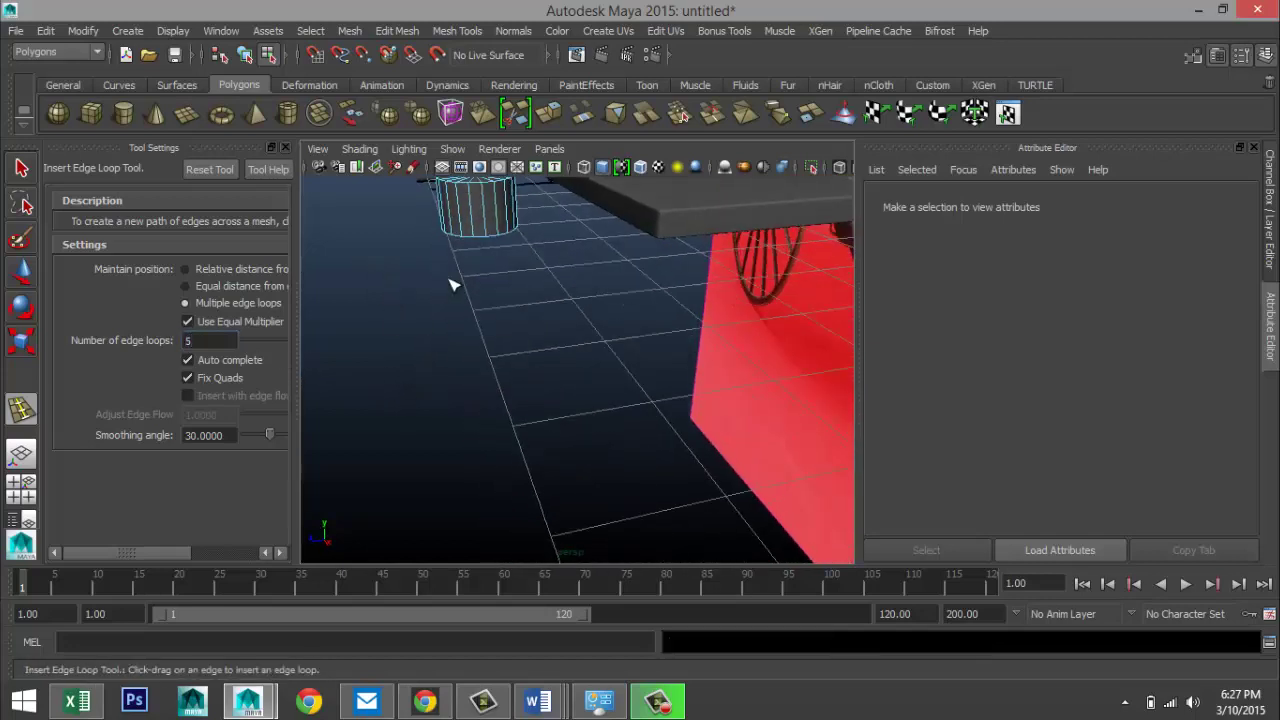
click(478, 222)
key(q)
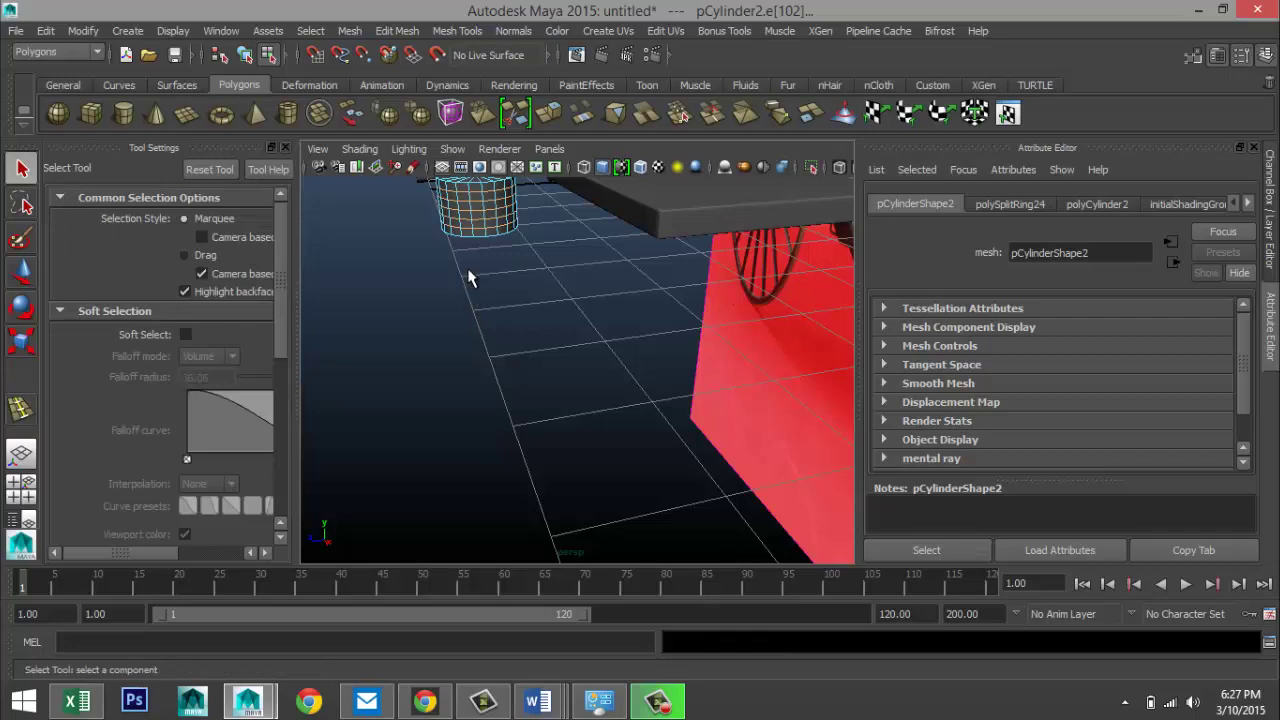
- Show the side view on its own with the Tool Settings closed to enlarge the workspace around the cylinder
alt+middle_drag(470, 278, 500, 520)
click(22, 490)
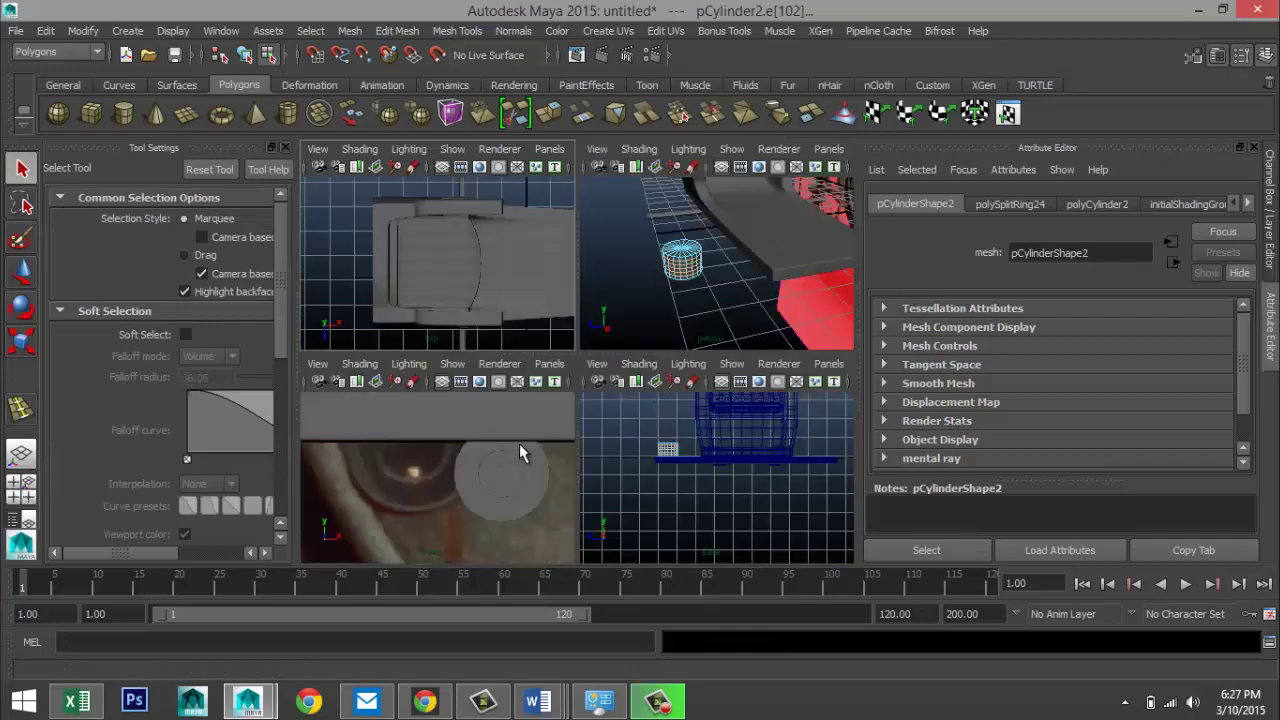
key(space)
scroll(537, 400, up, 4)
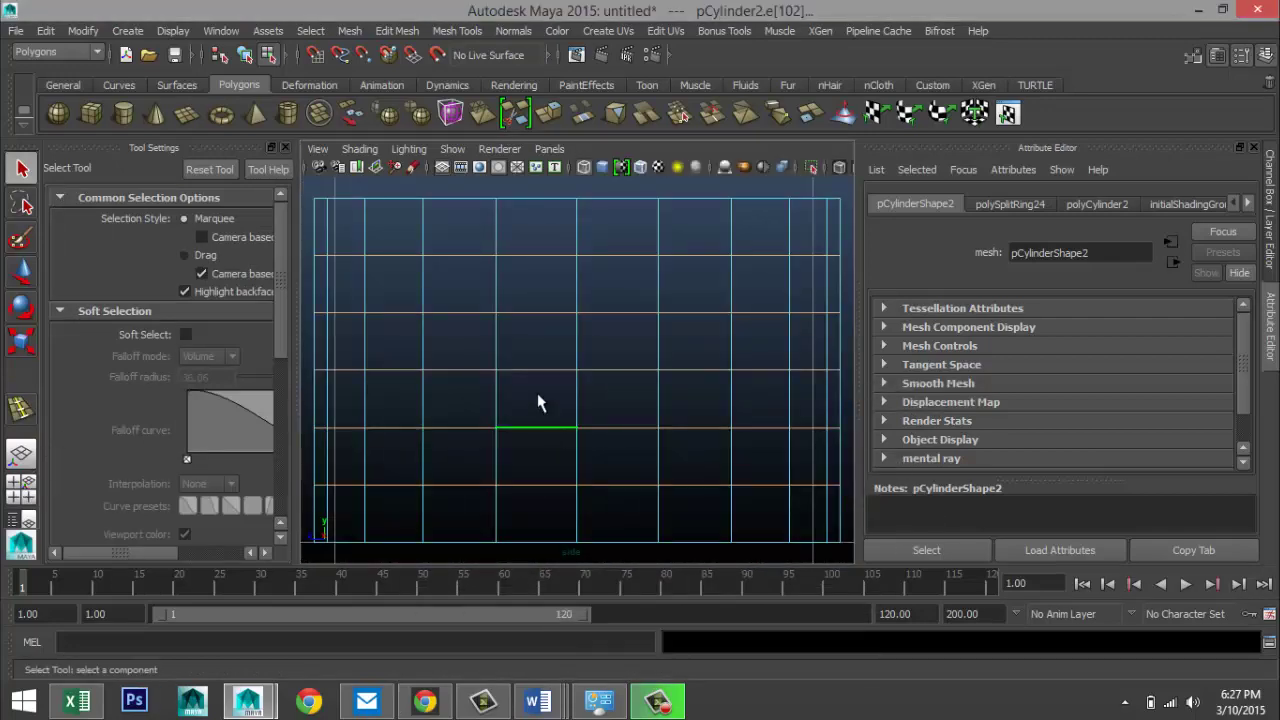
scroll(512, 371, down, 3)
click(286, 147)
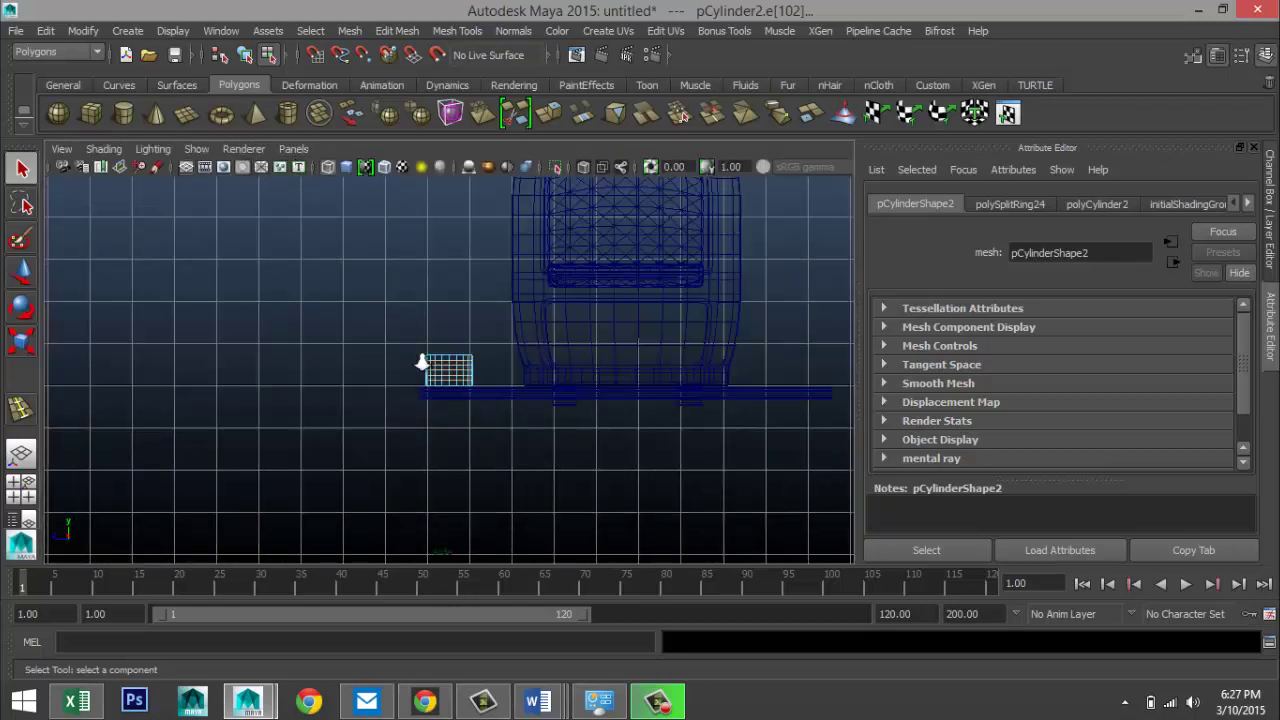
- Step the cylinder inward toward its top by scaling down the upper five vertex rows, and the top three rows further
scroll(429, 372, up, 5)
right_drag(426, 336, 345, 272)
drag(320, 292, 560, 400)
key(r)
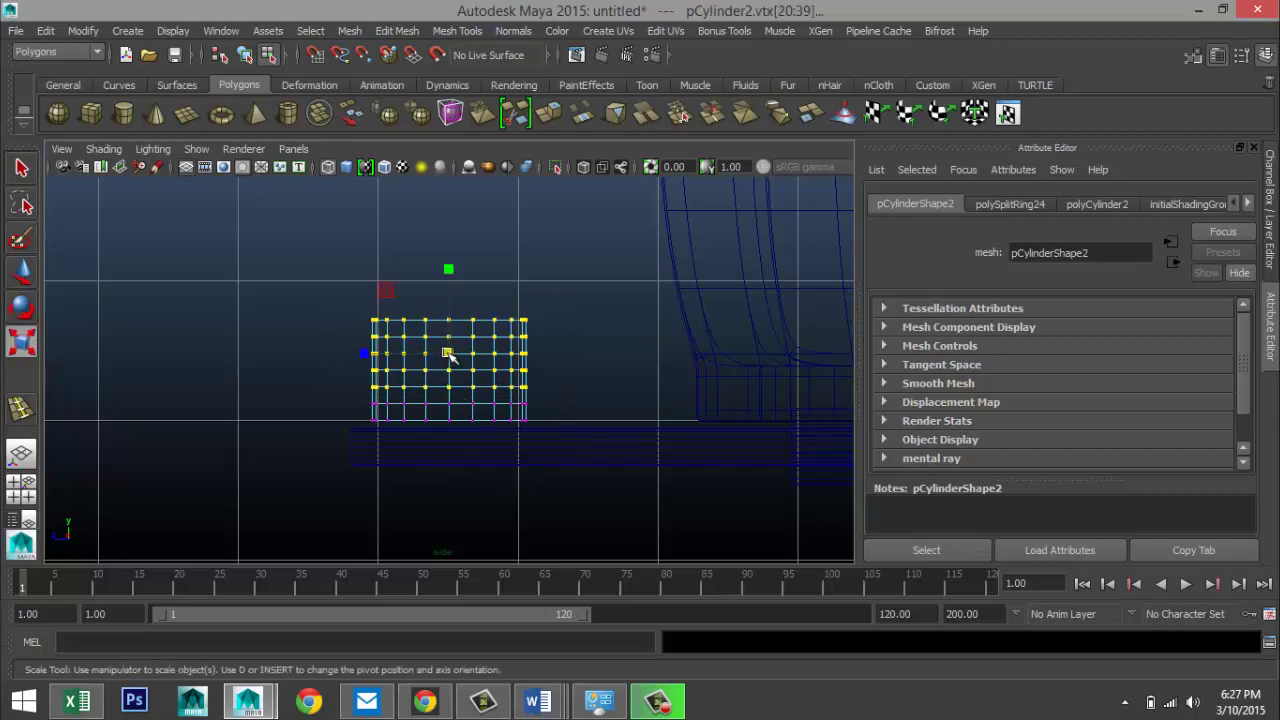
mouse_move(448, 352)
mouse_down()
mouse_move(408, 334)
mouse_move(514, 349)
mouse_move(534, 366)
mouse_up()
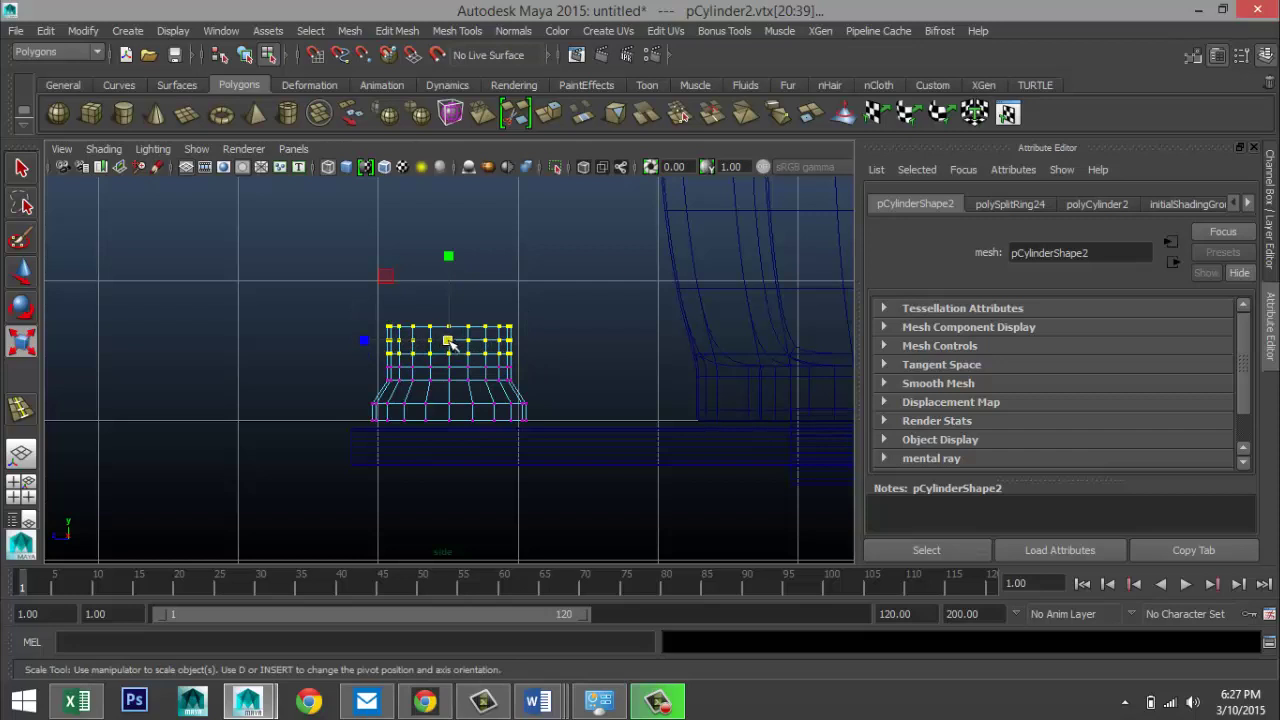
drag(449, 344, 425, 343)
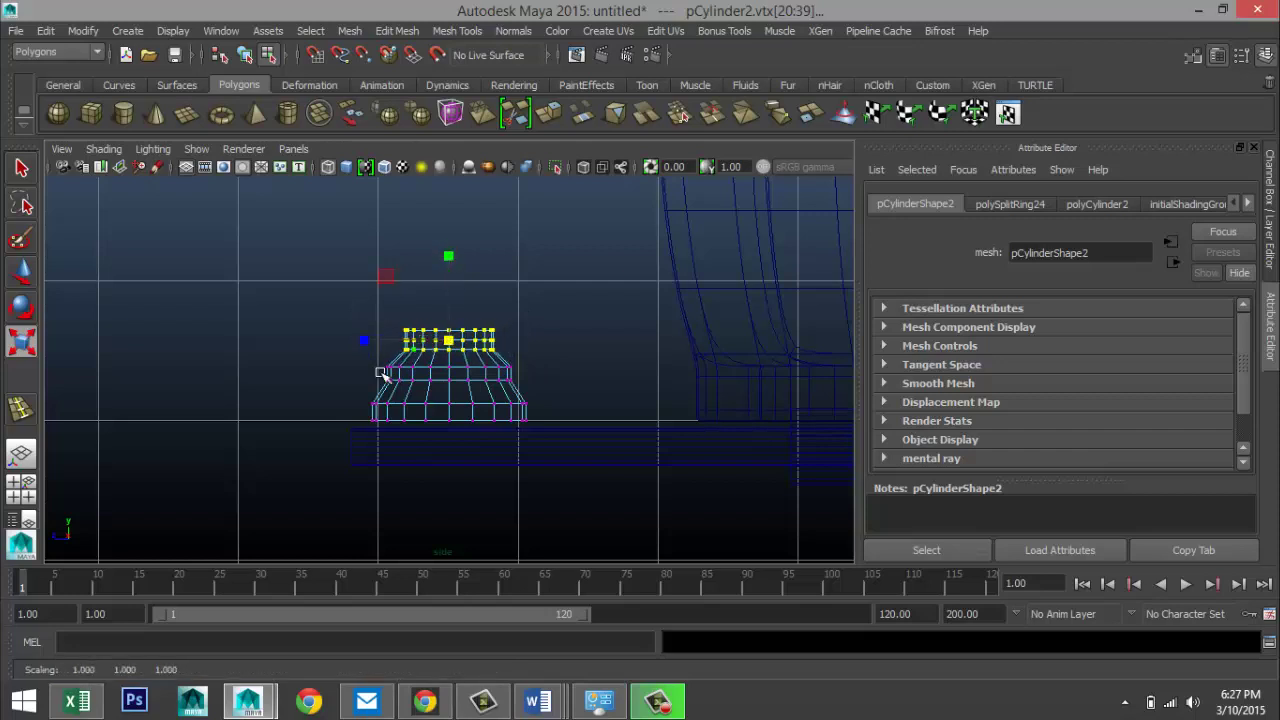
- Return the tapered hub to object mode in the perspective view and display it with smooth preview
click(21, 487)
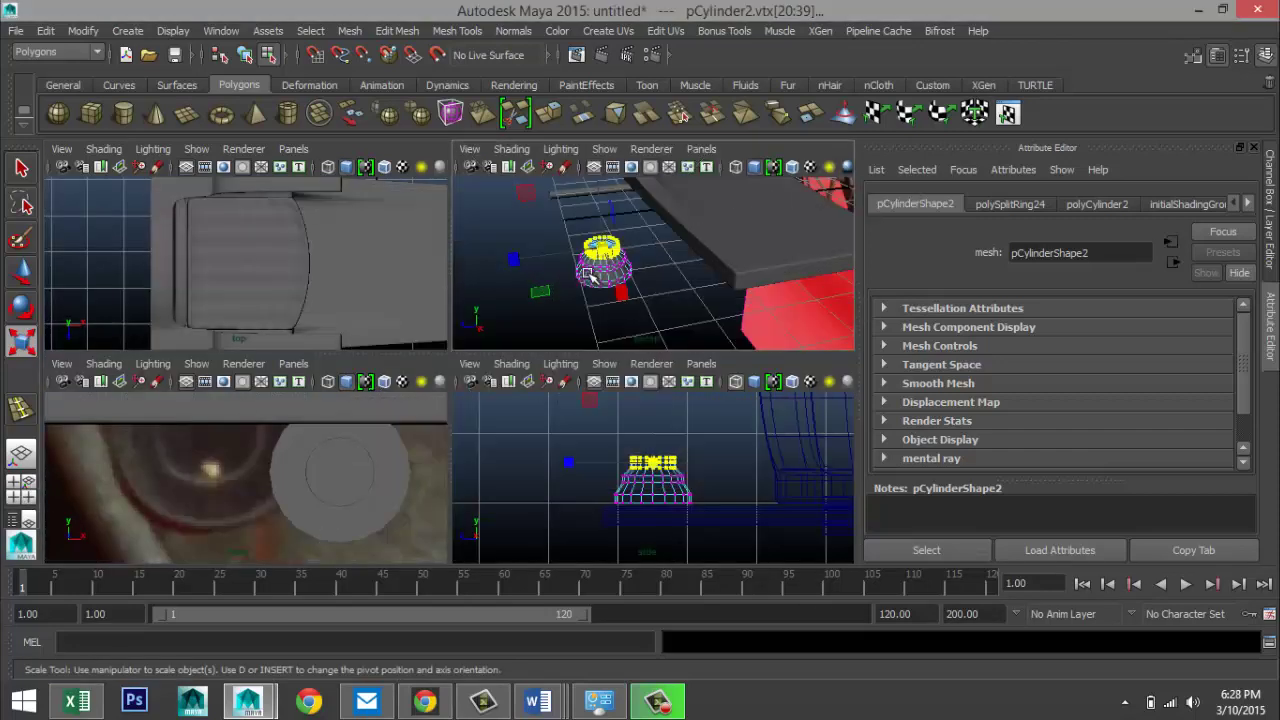
key(space)
right_click(395, 370)
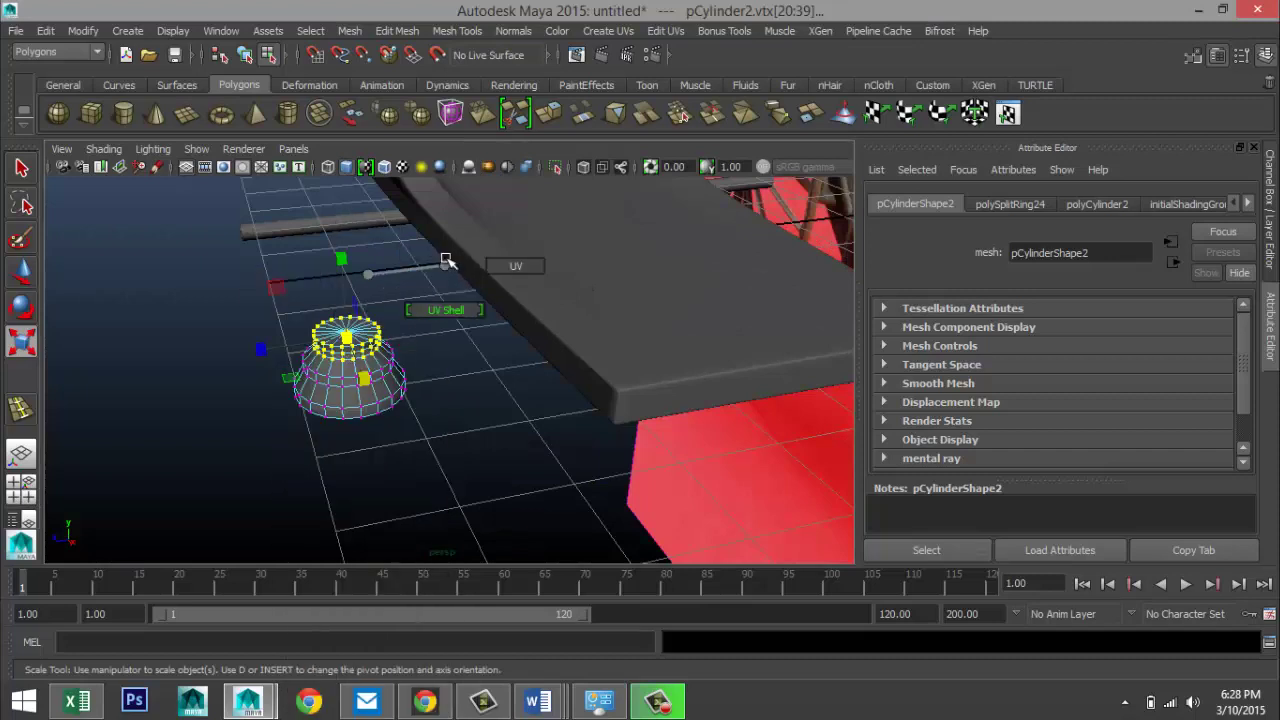
right_click(395, 370)
click(472, 252)
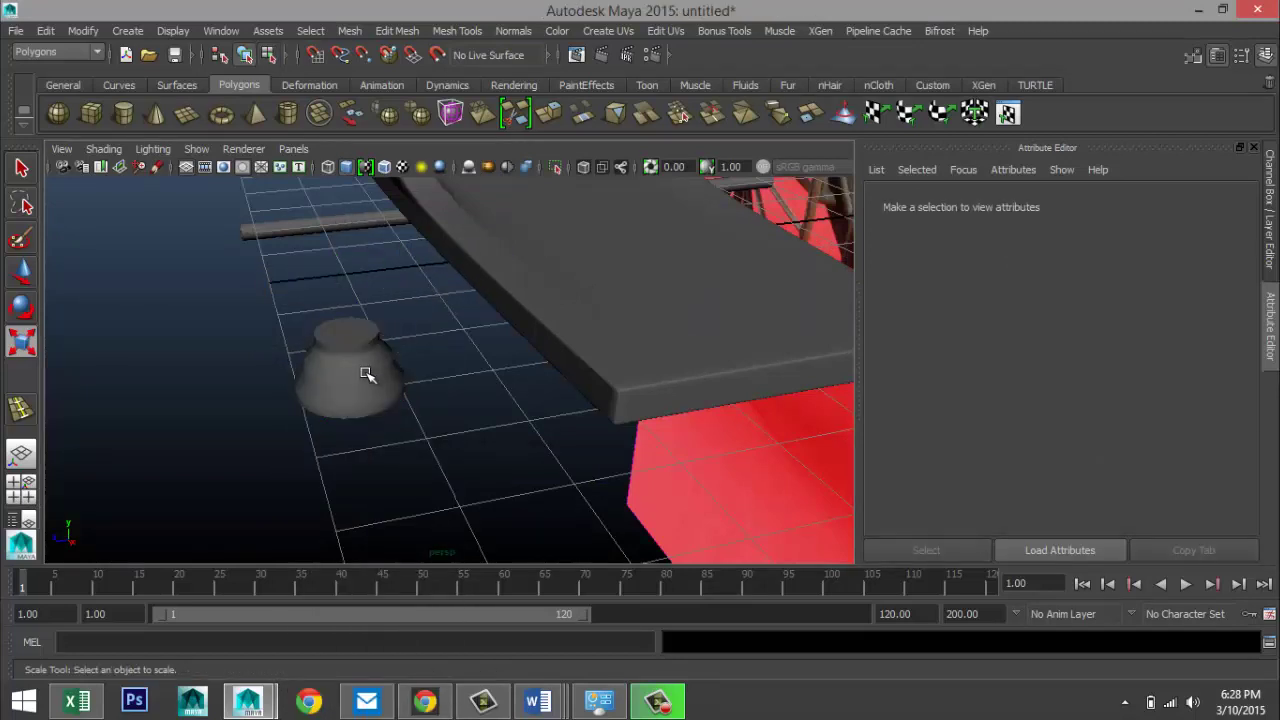
click(445, 428)
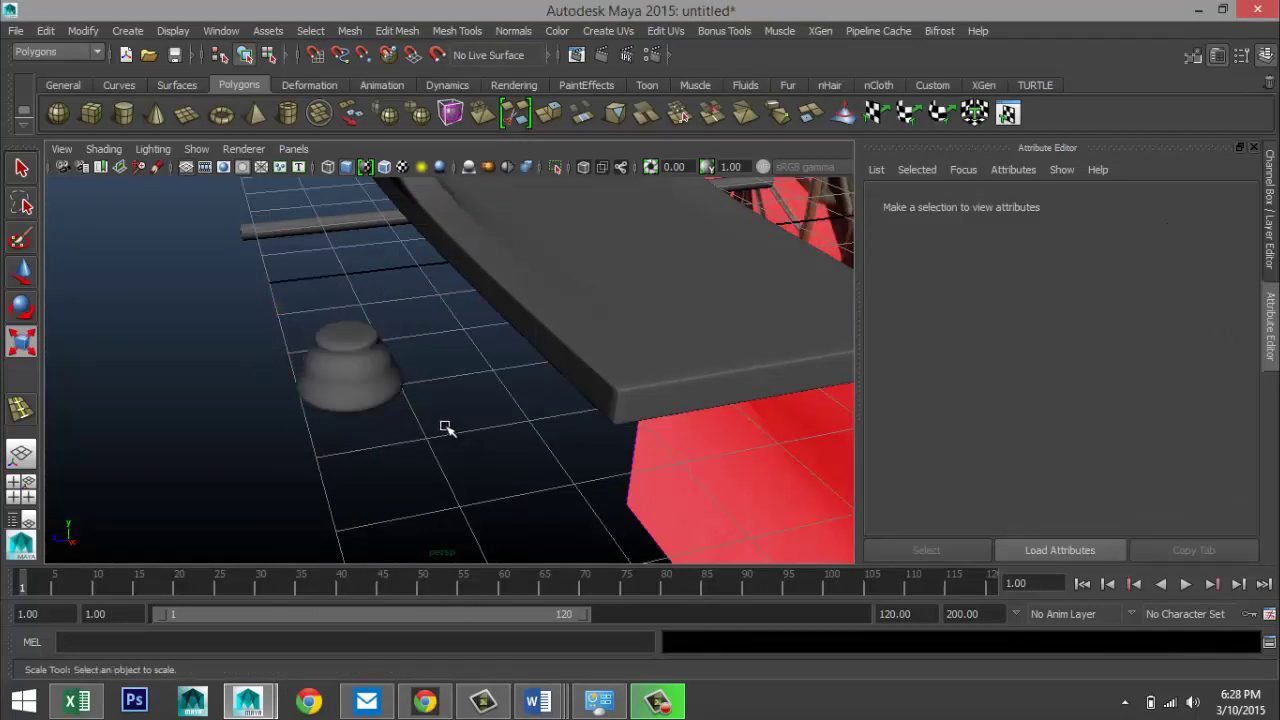
- Rotate the tapered hub 90 degrees about X so that its narrow end points outward along the axle direction
click(358, 392)
scroll(368, 417, down, 3)
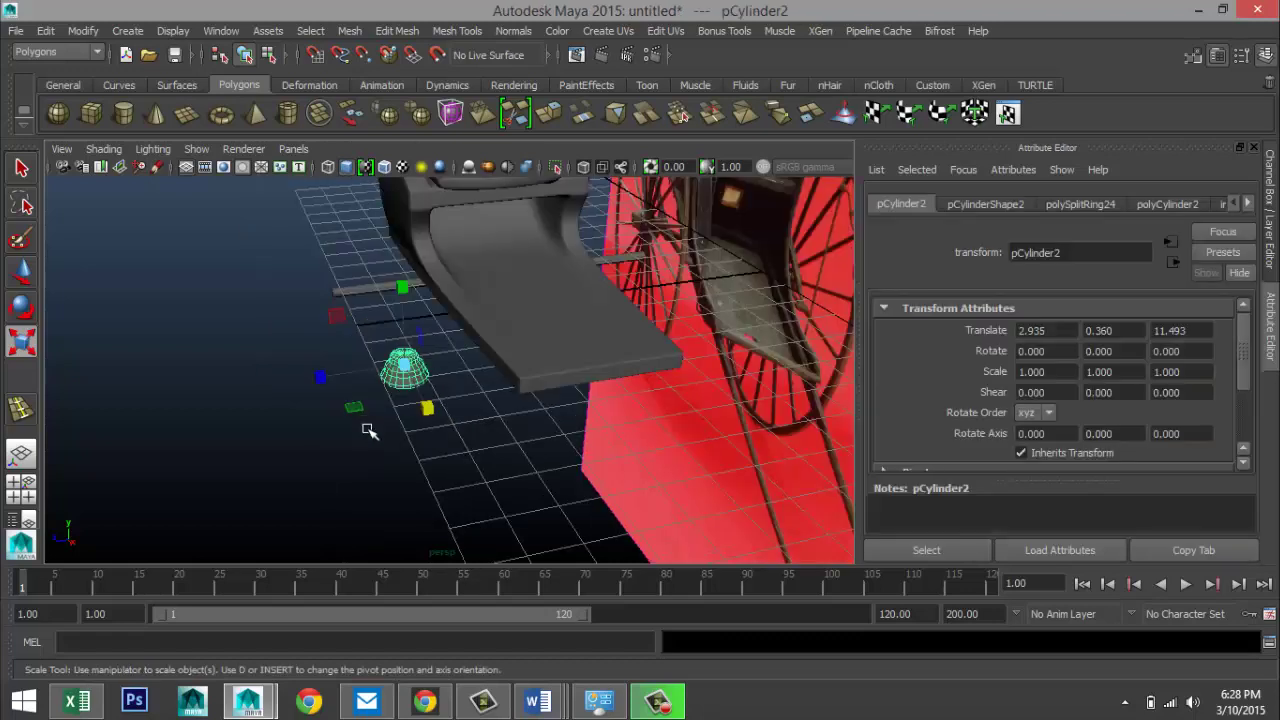
key(e)
drag(350, 304, 351, 456)
drag(333, 340, 340, 405)
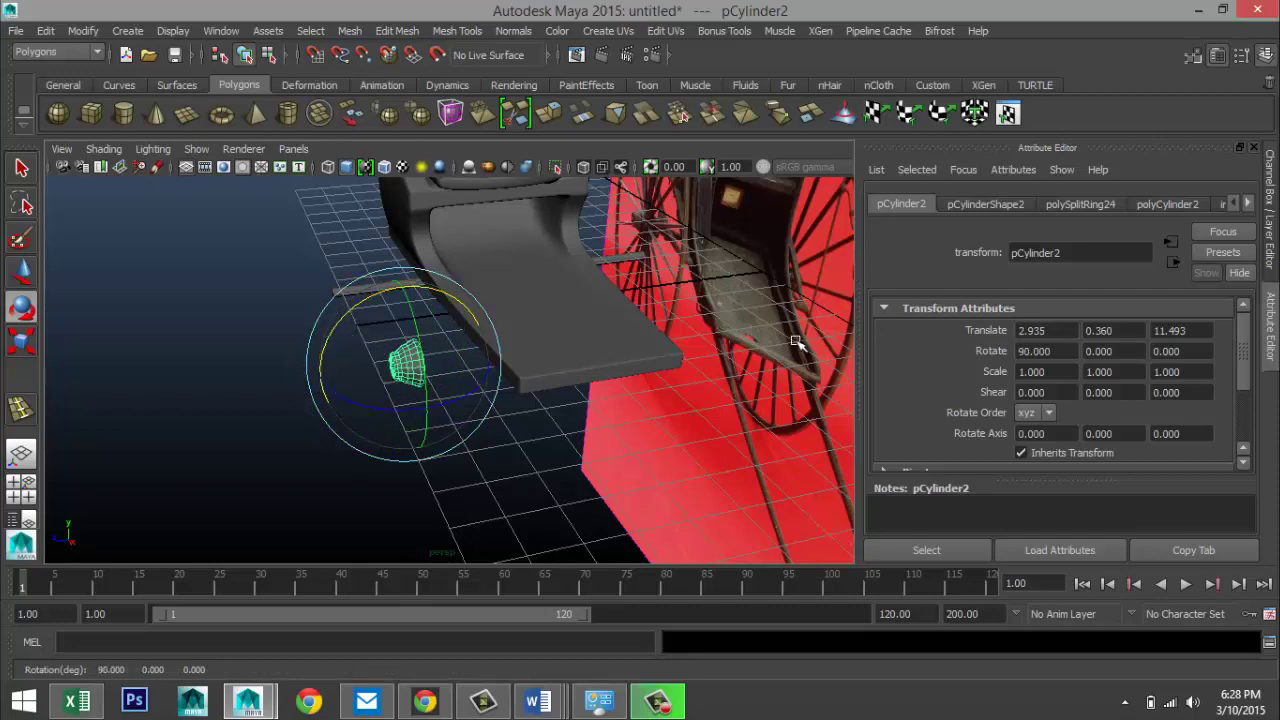
alt+drag(425, 423, 560, 390)
- Move the hub in the front view to the axle end beneath the carriage, at about X -2.61, Y -0.35
click(21, 488)
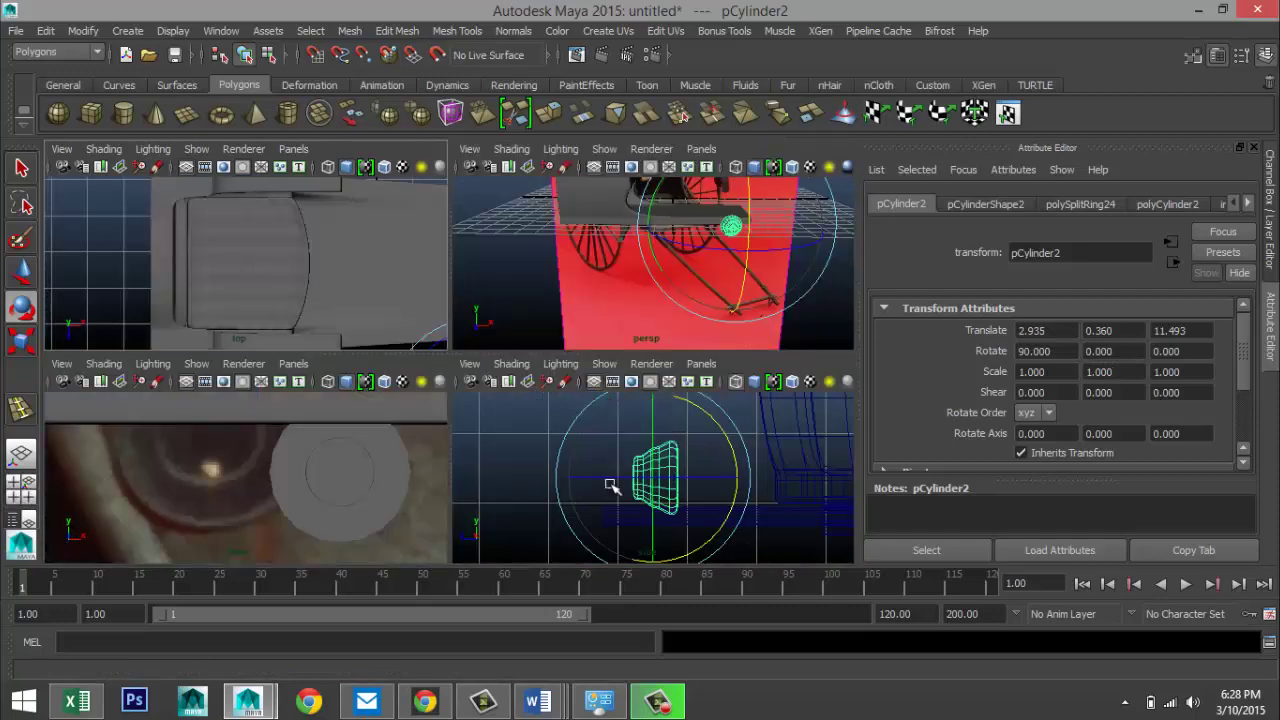
key(space)
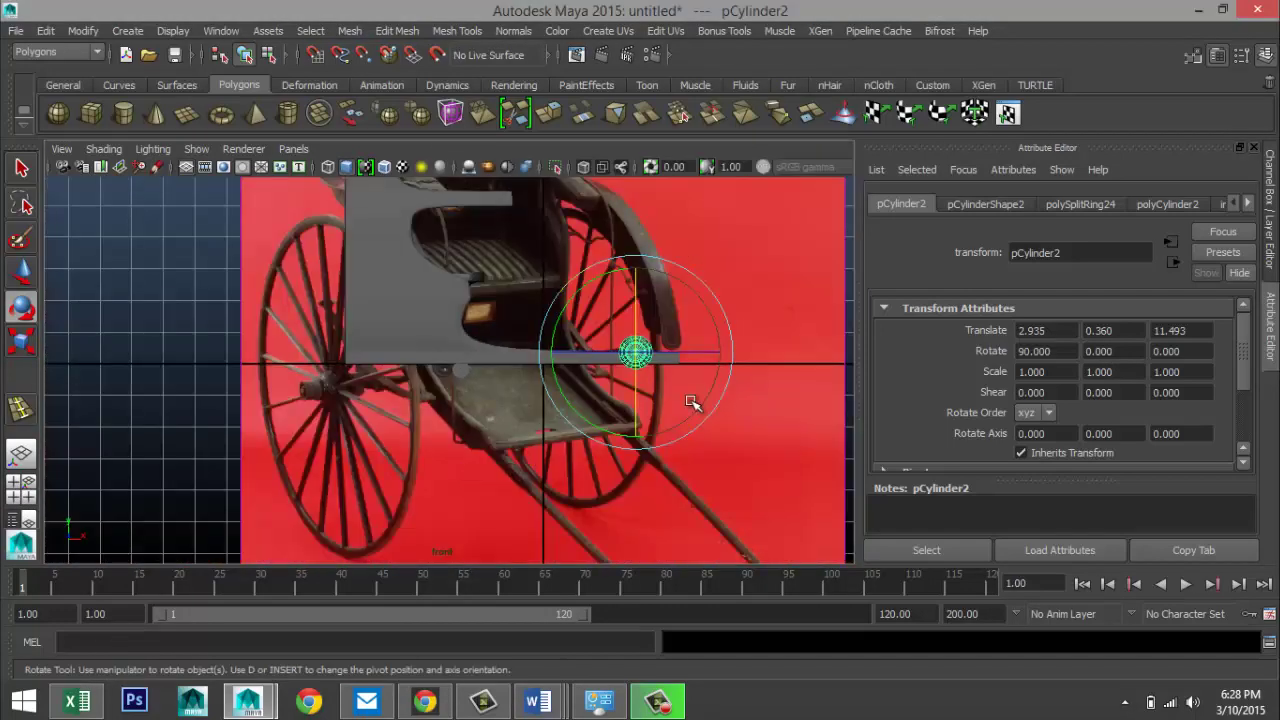
key(w)
drag(725, 352, 463, 465)
key(f)
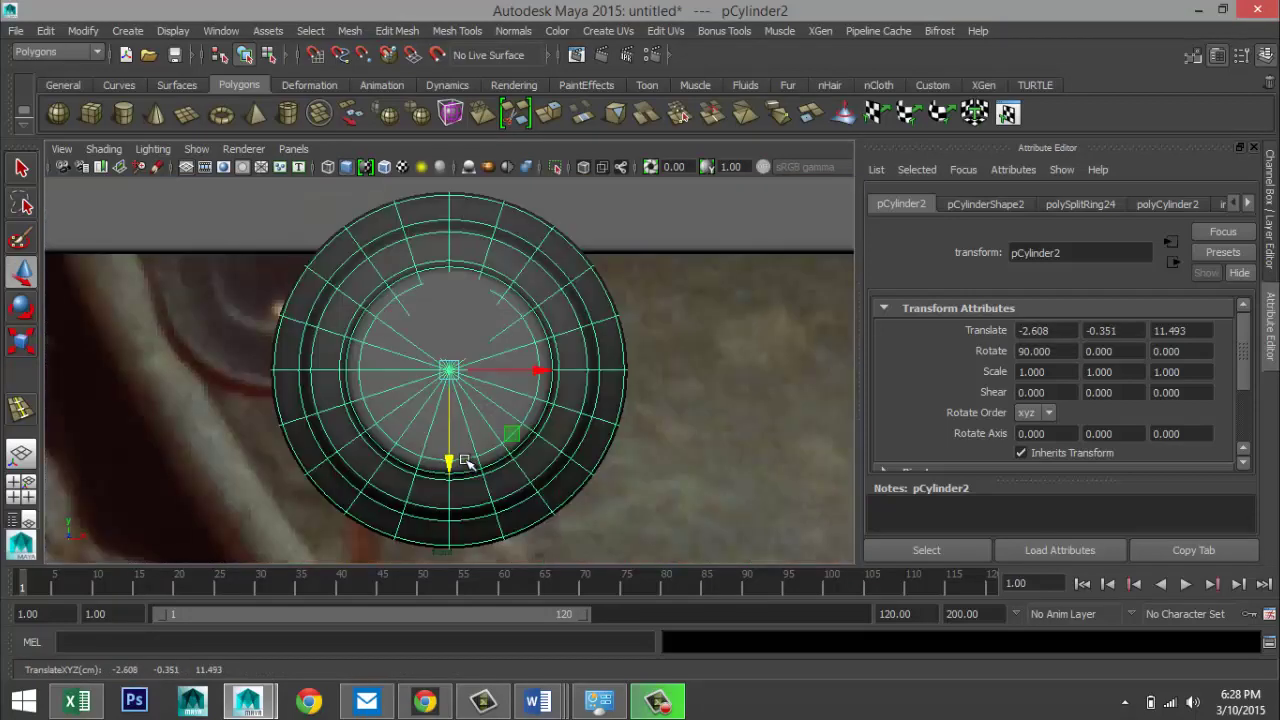
- Centre the hub on the axle in wireframe display, snapping it to about X -2.595, Y -0.189
key(4)
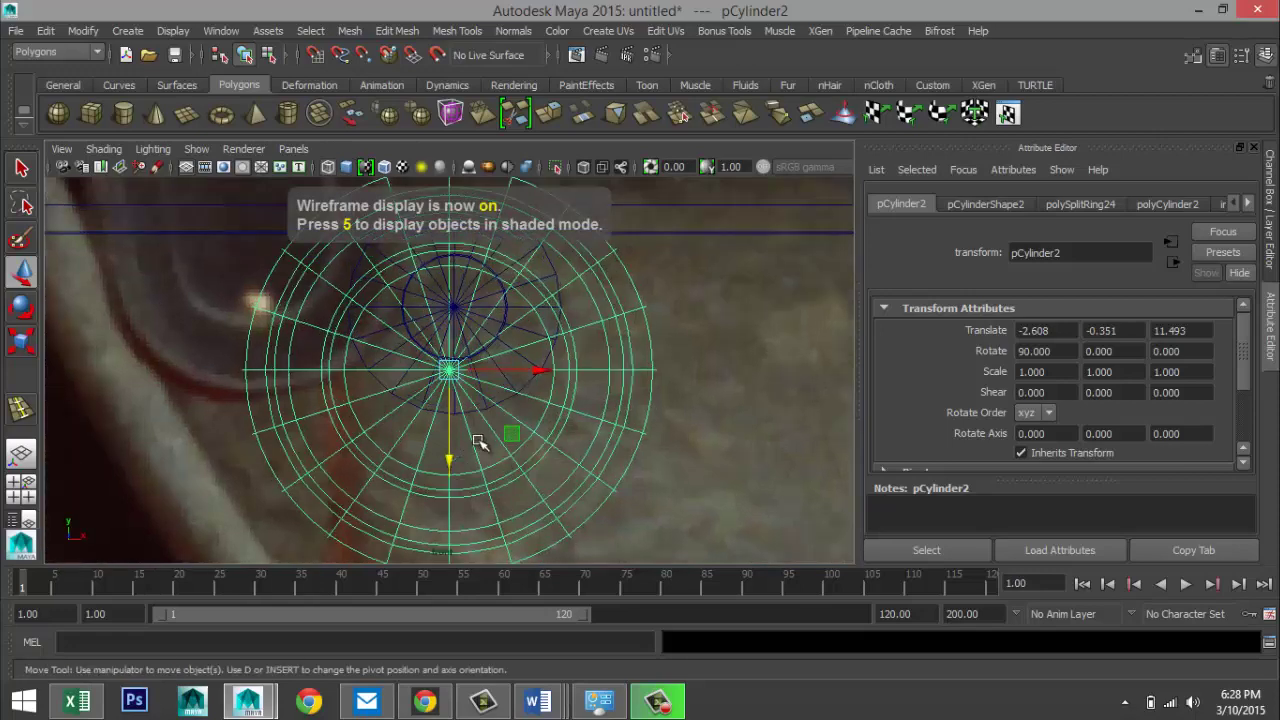
scroll(450, 460, up, 3)
drag(446, 462, 451, 391)
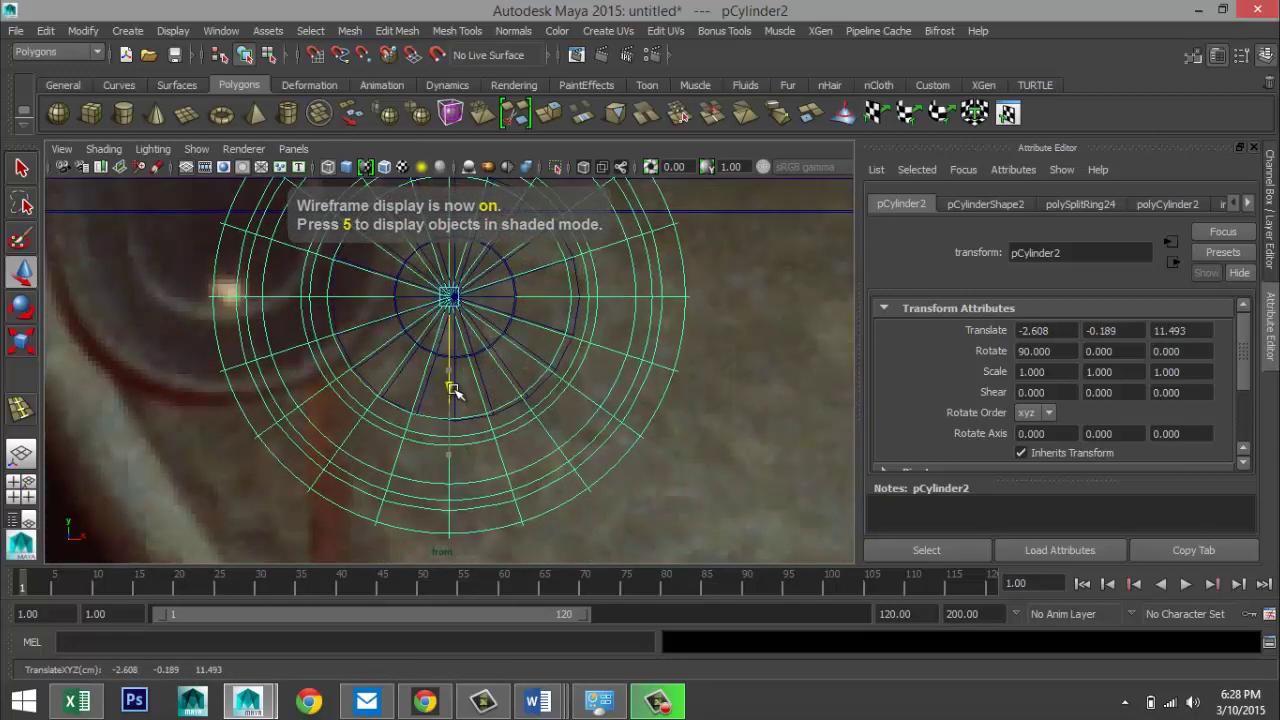
drag(538, 297, 462, 308)
key(v)
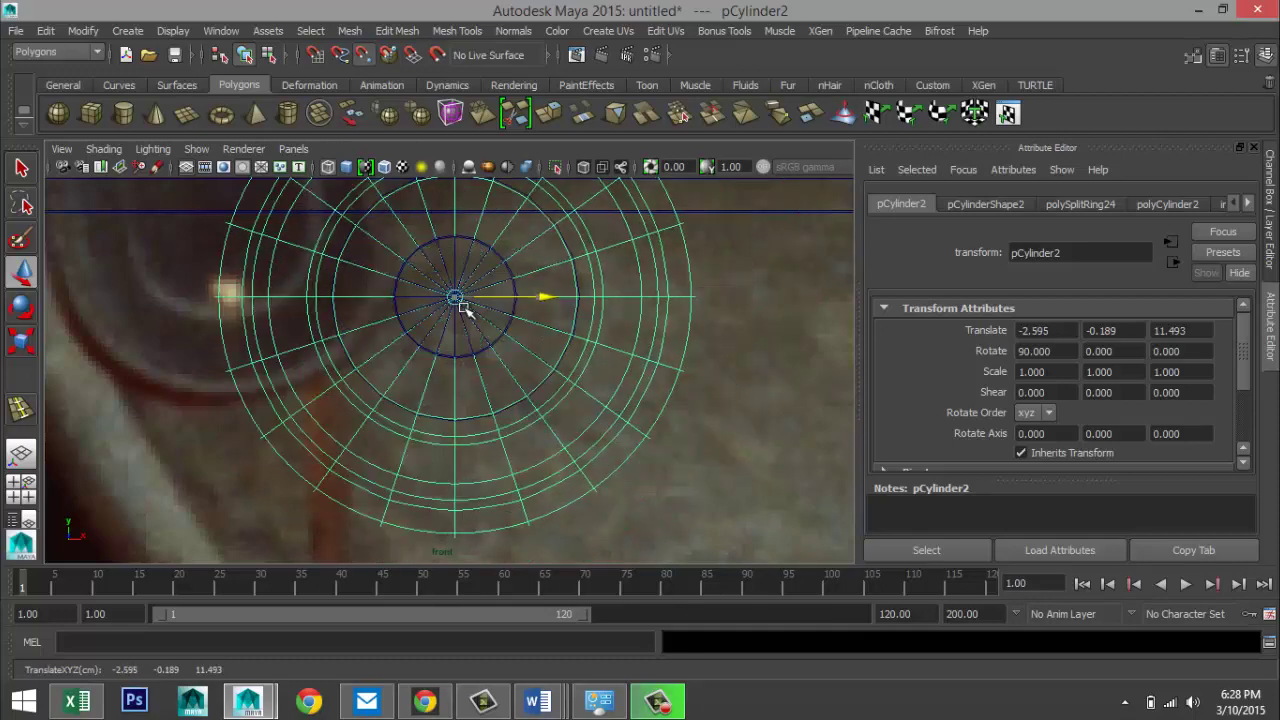
- Scale the hub down uniformly to about 0.747 in the perspective view
click(21, 488)
key(space)
alt+drag(594, 342, 393, 427)
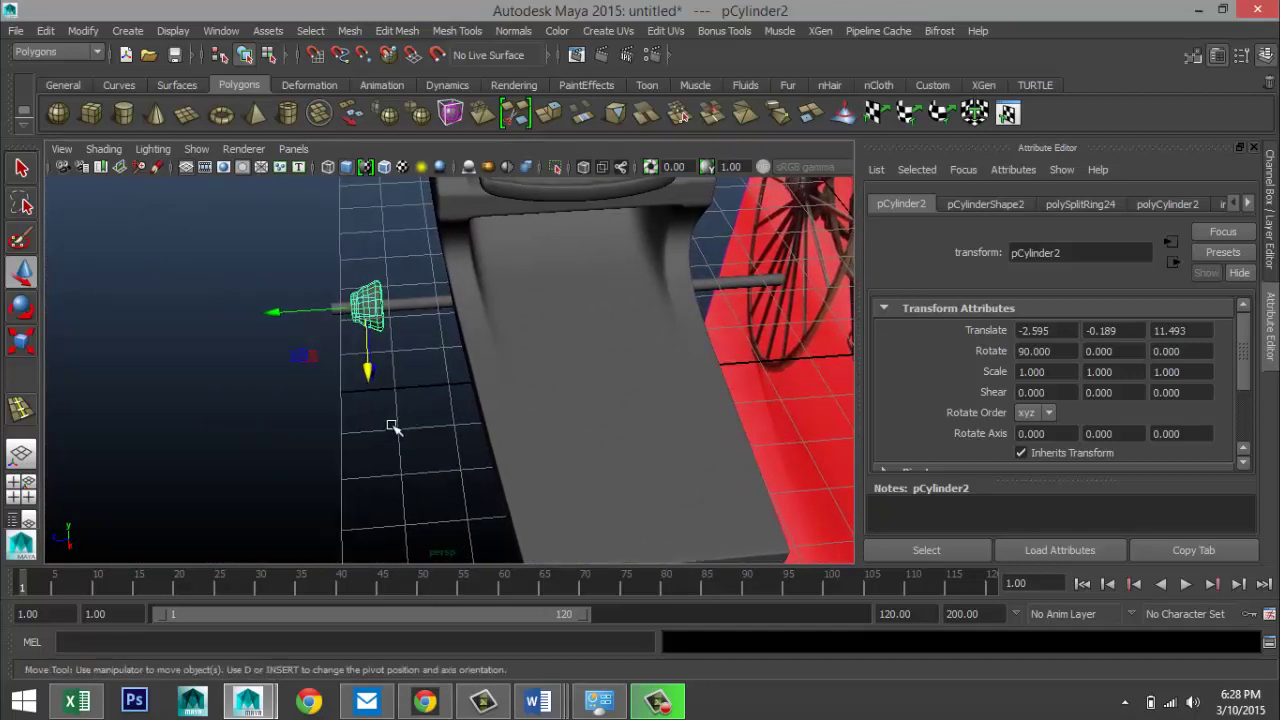
key(r)
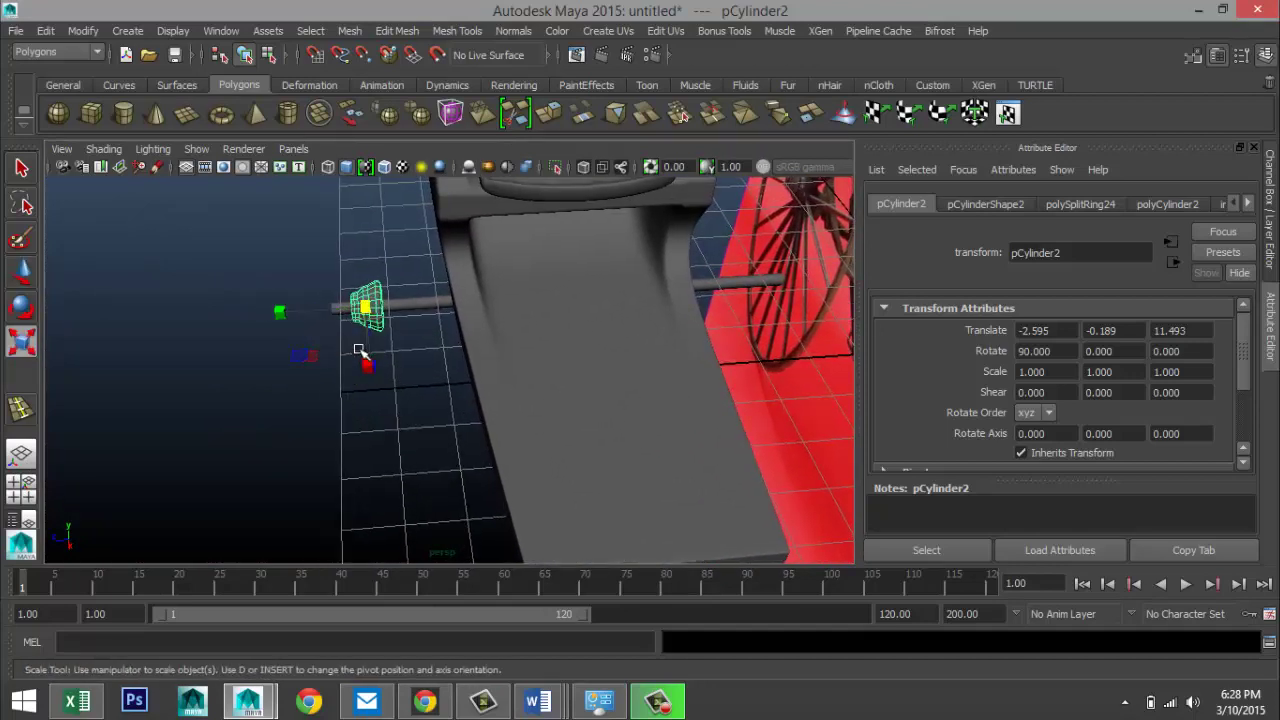
drag(368, 310, 348, 314)
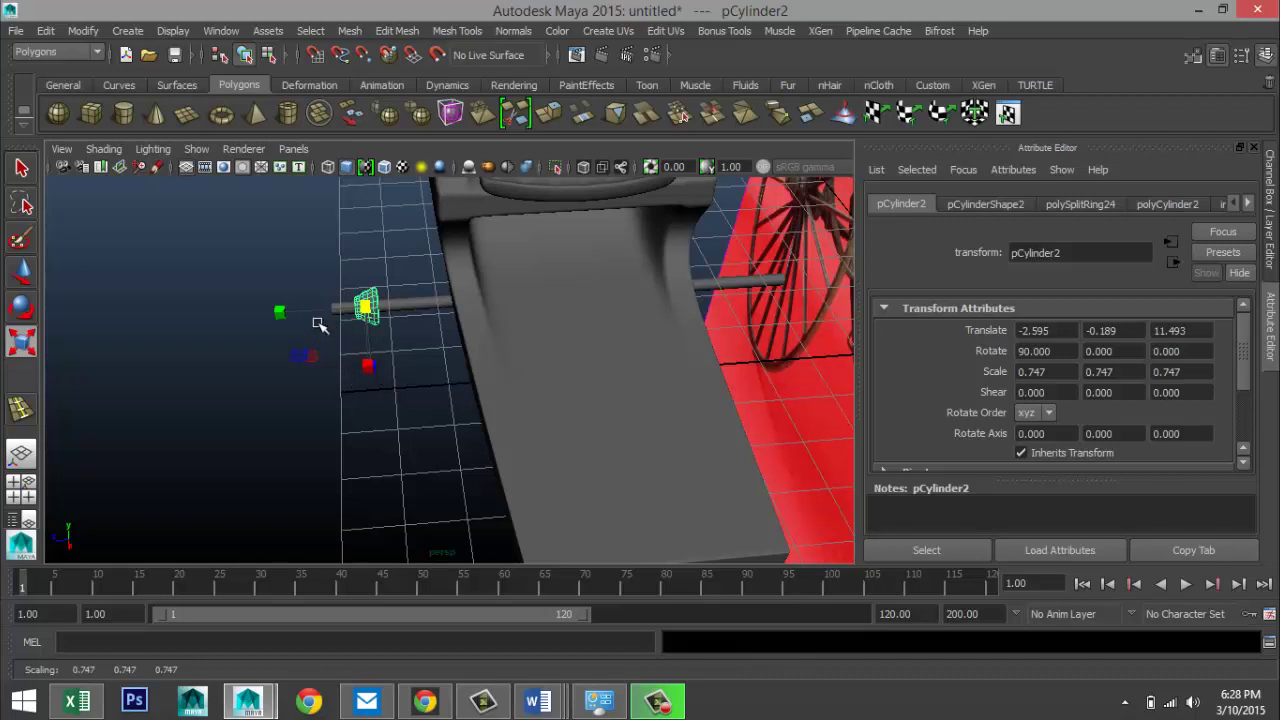
- Slide the hub inward along the axle toward the carriage to about Z 10.9
key(w)
drag(273, 310, 303, 313)
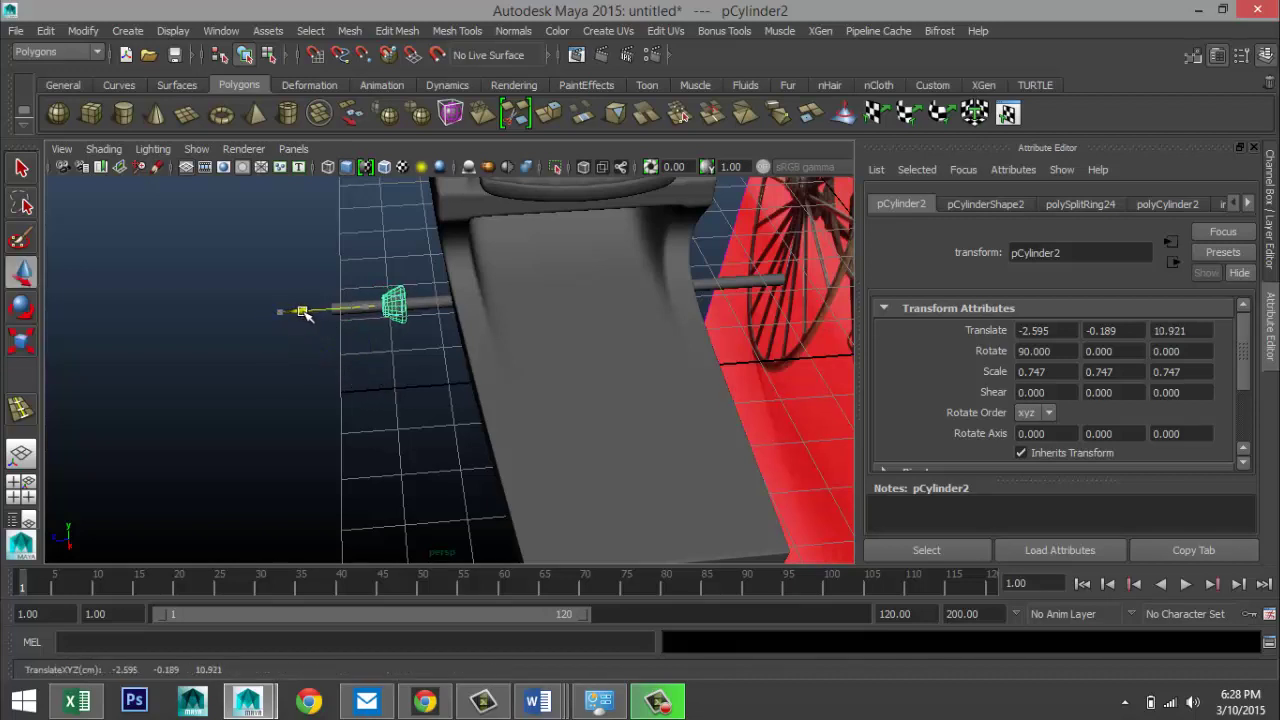
alt+drag(334, 371, 354, 355)
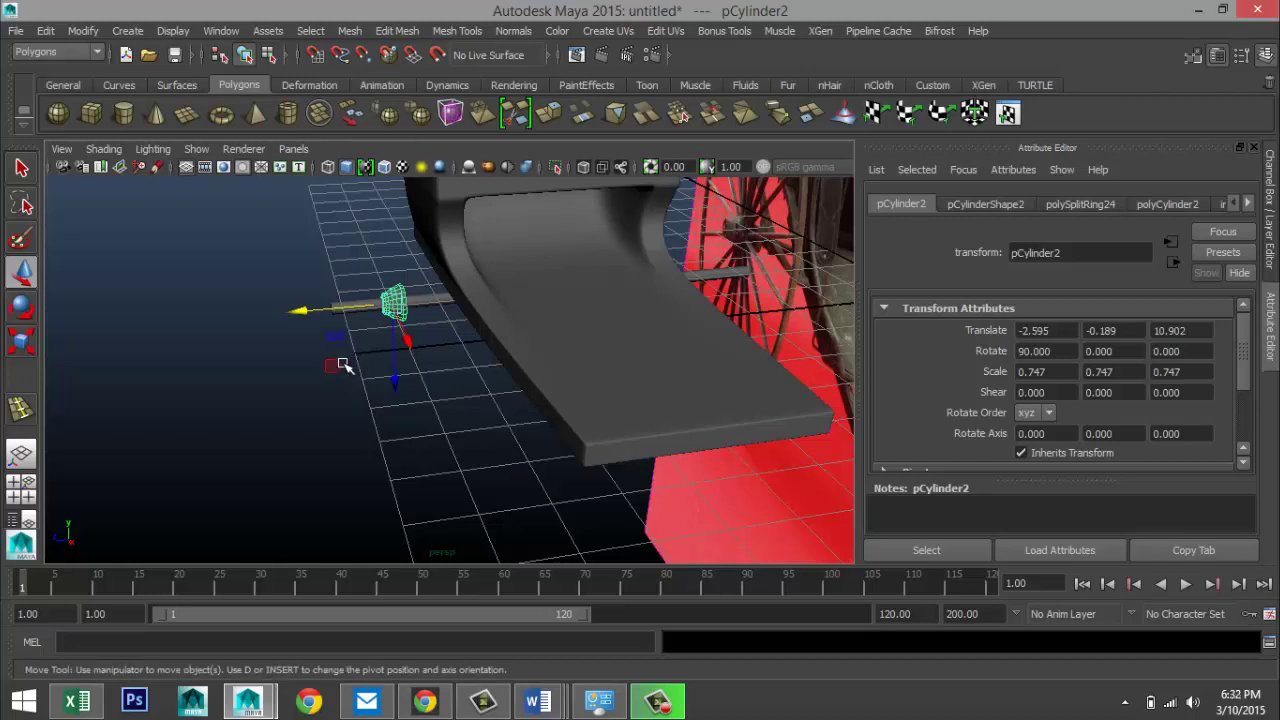
- Create a polygon pipe beside the carriage with a radius of about 3.04 and height of about 0.69, near X -0.57, Z 15.98
alt+drag(340, 365, 494, 386)
alt+drag(498, 391, 337, 250)
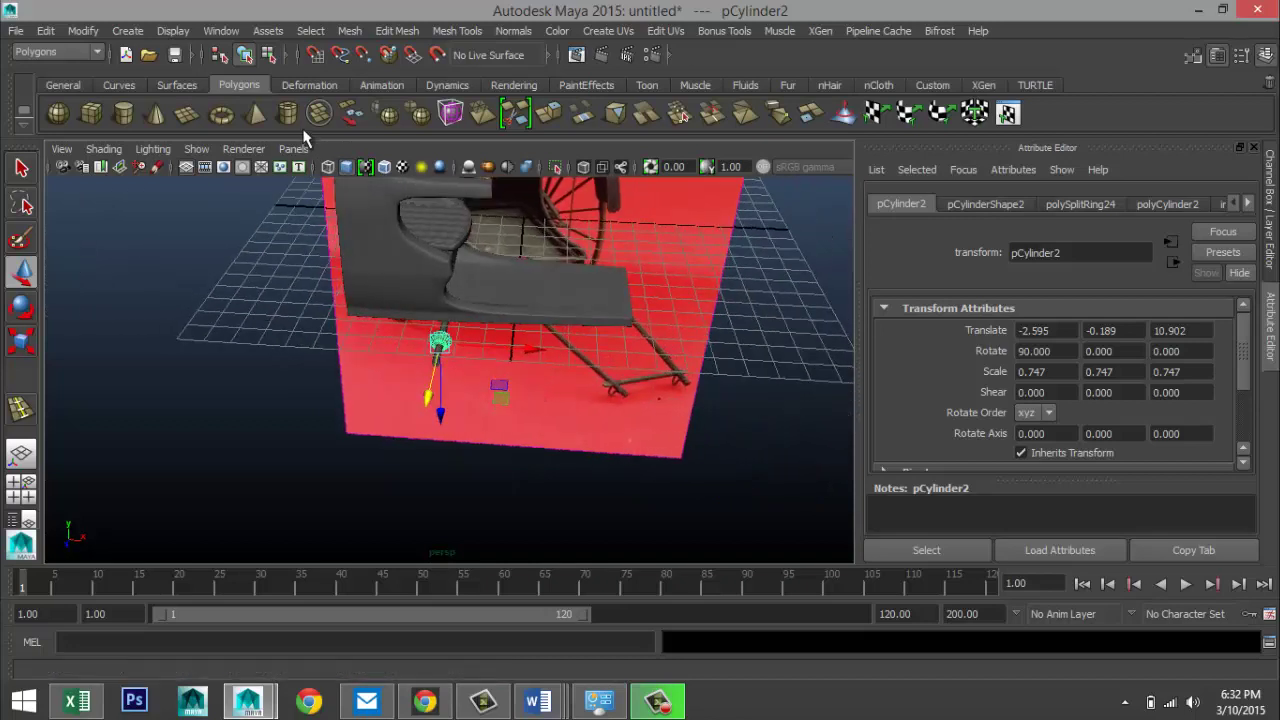
click(288, 116)
drag(489, 441, 582, 443)
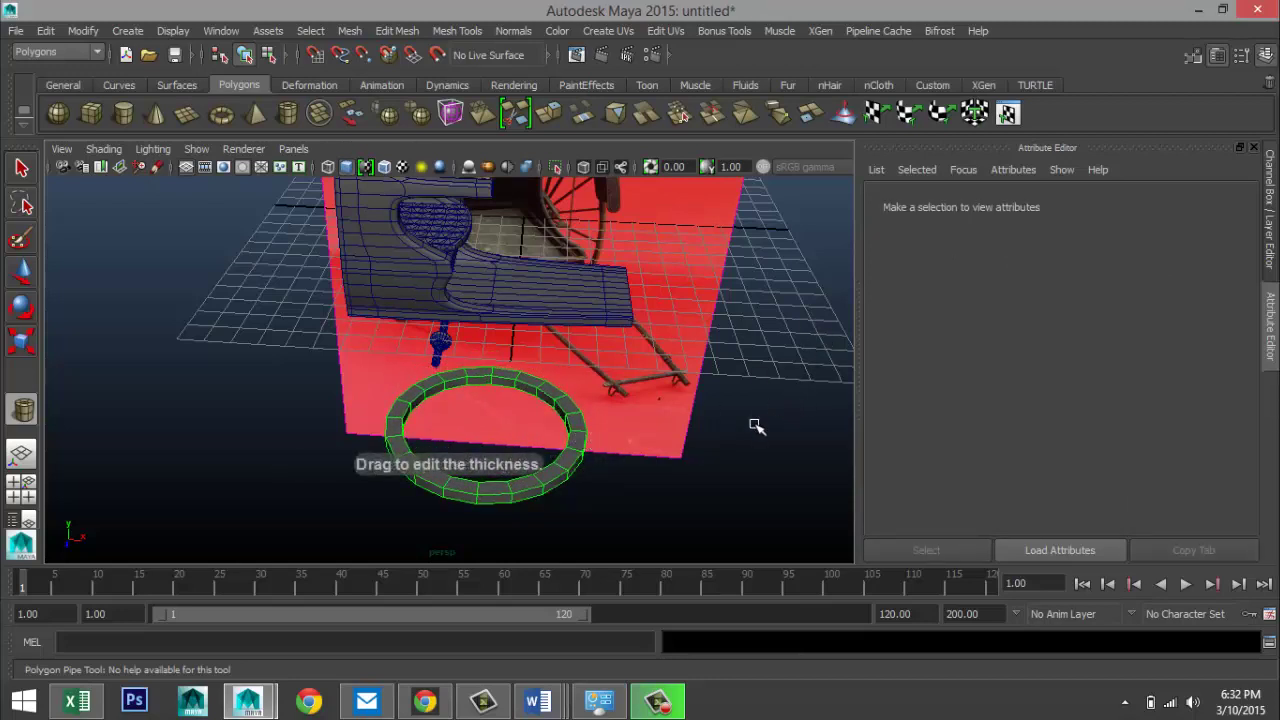
key(w)
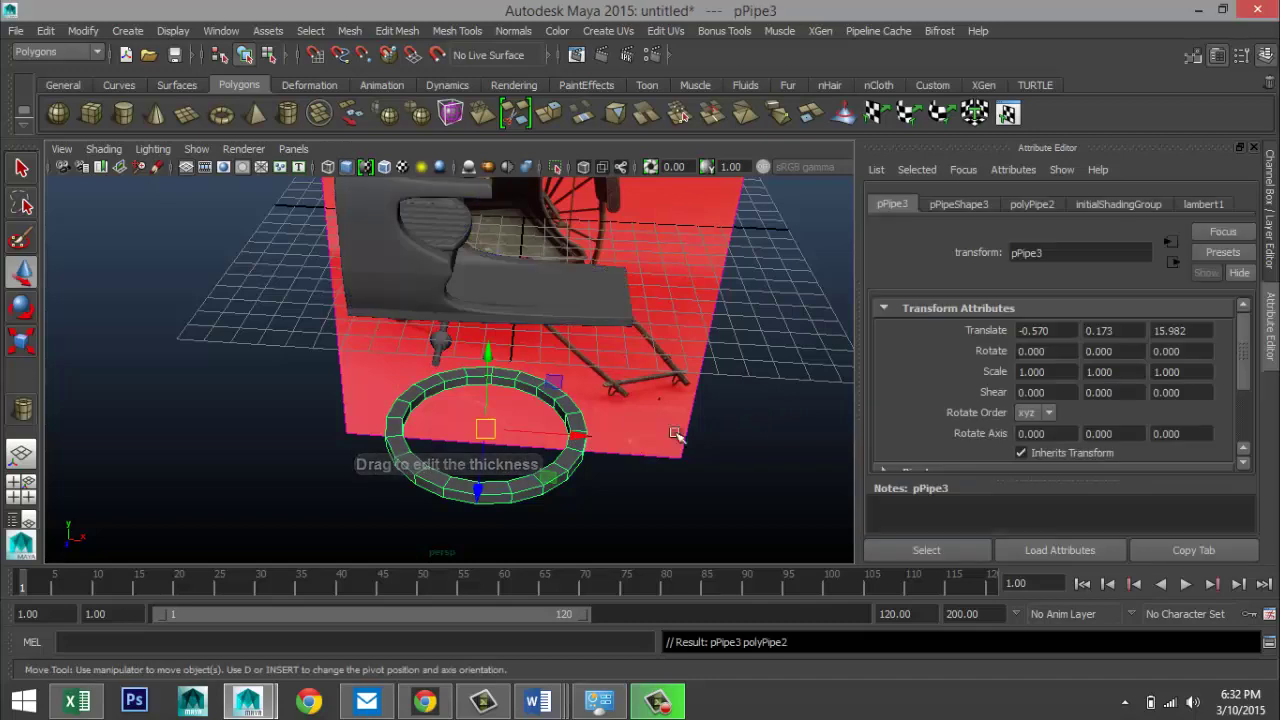
- Set the pipe's axis subdivisions to 30 and its height subdivisions to 2
click(1035, 205)
click(1058, 400)
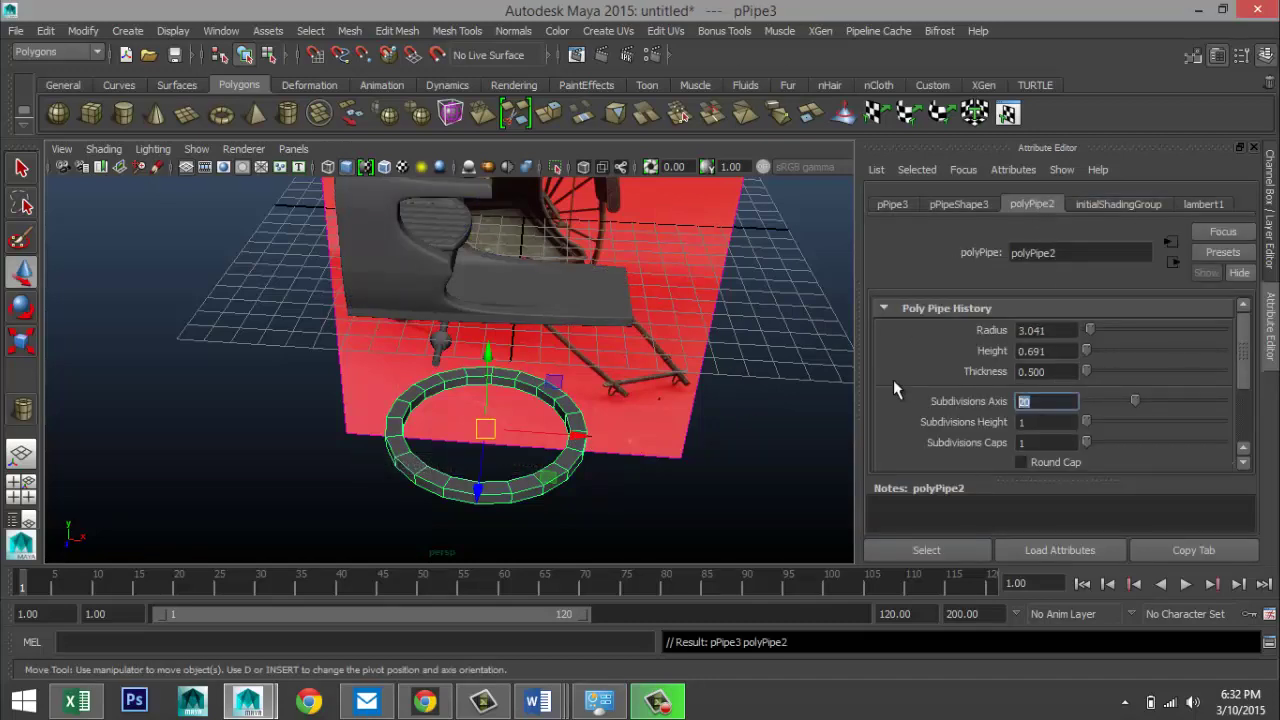
text(30)
key(Return)
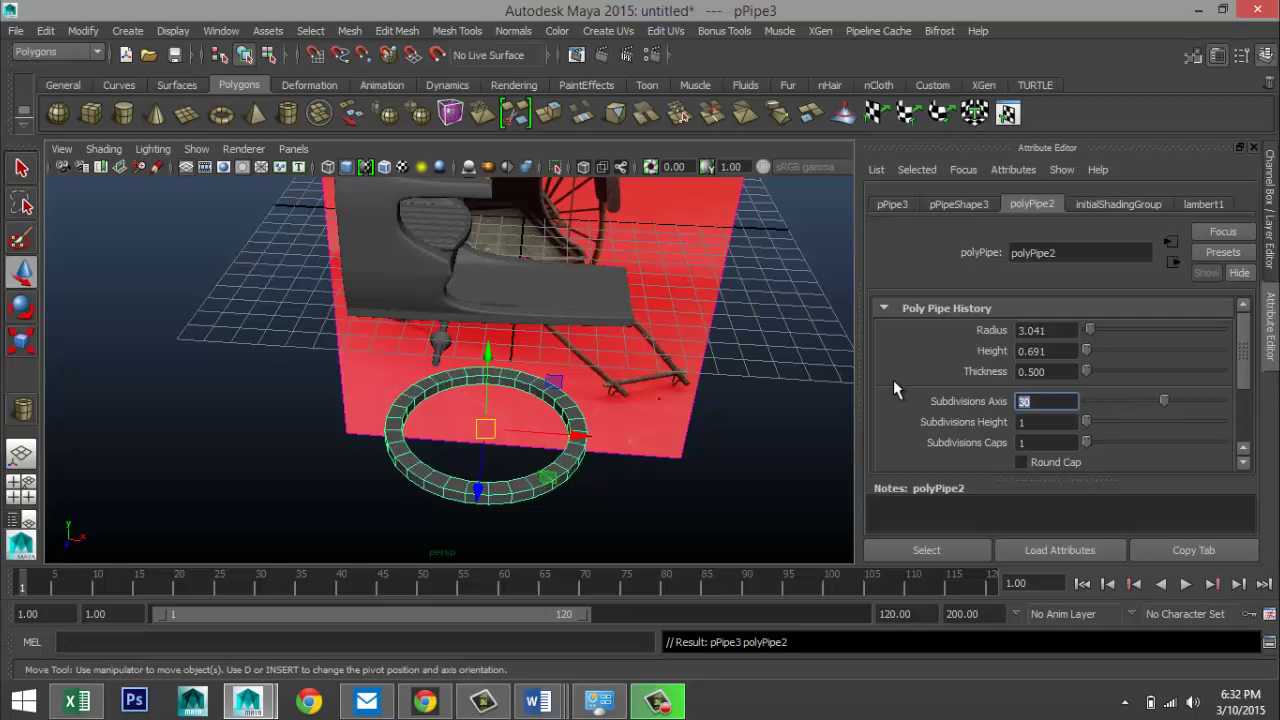
click(1020, 422)
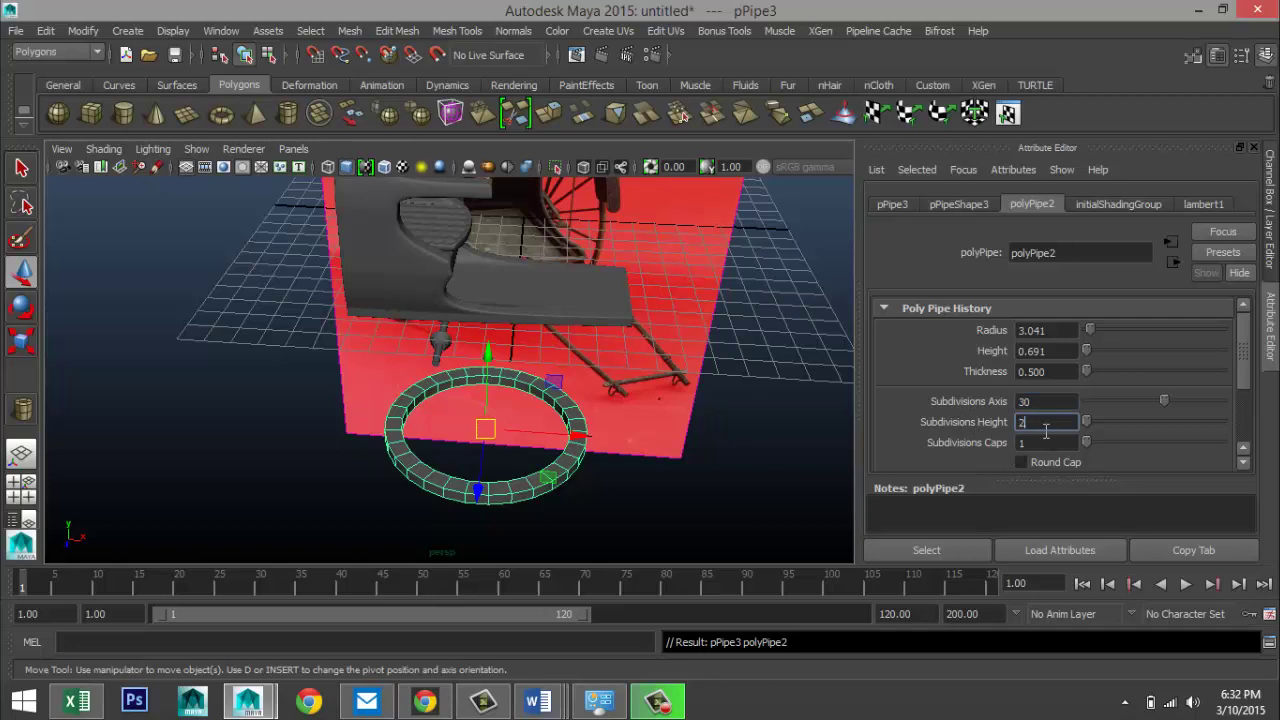
key(Return)
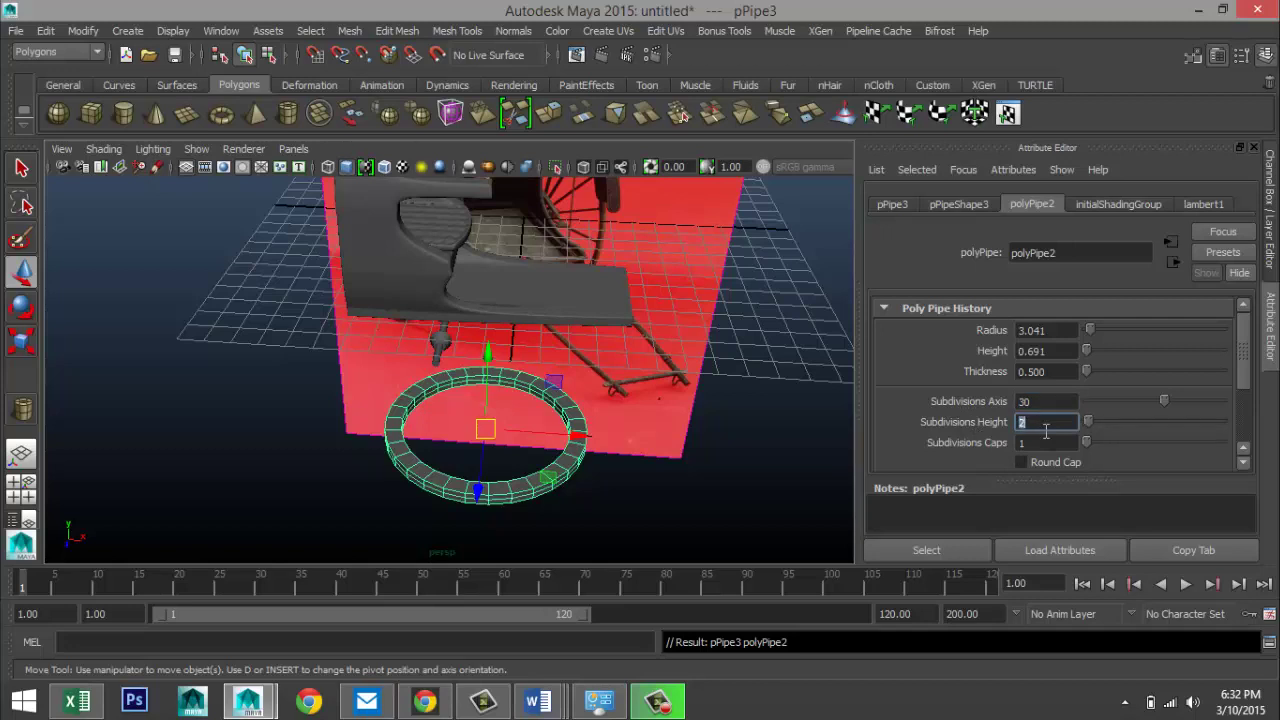
- Increase the pipe's height subdivisions to 3
alt+drag(618, 474, 586, 447)
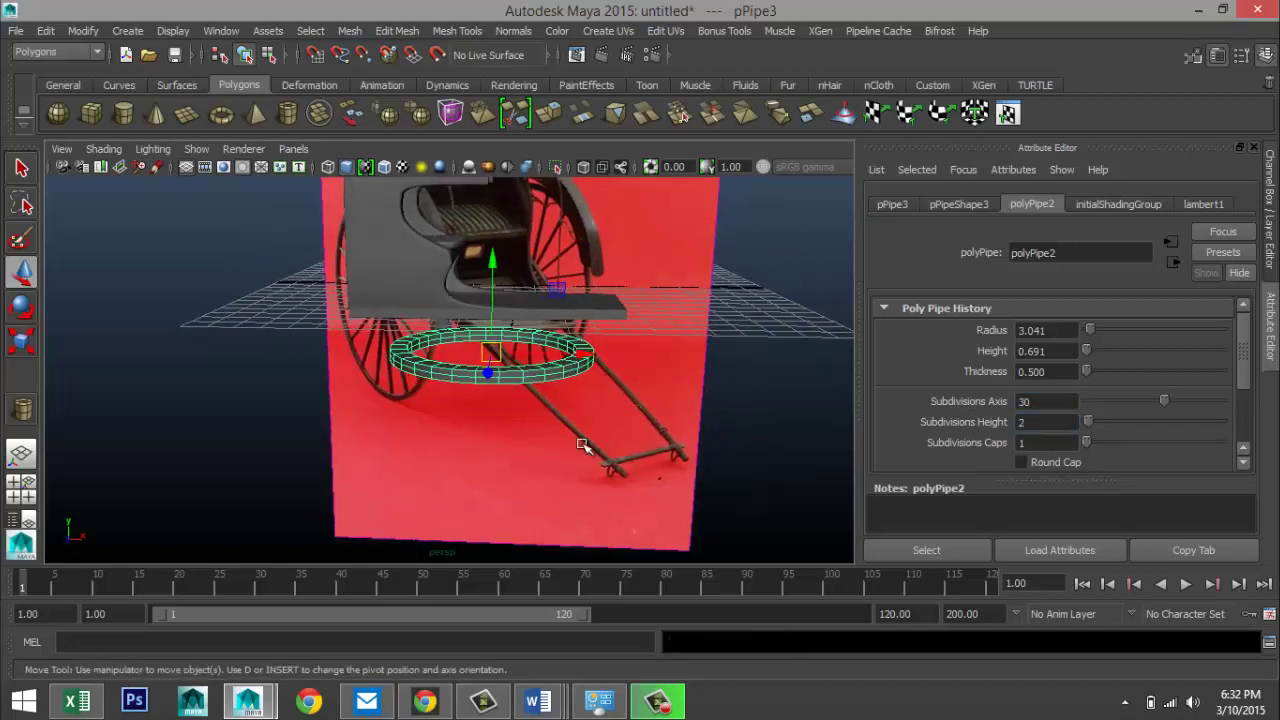
scroll(586, 447, up, 3)
click(1001, 427)
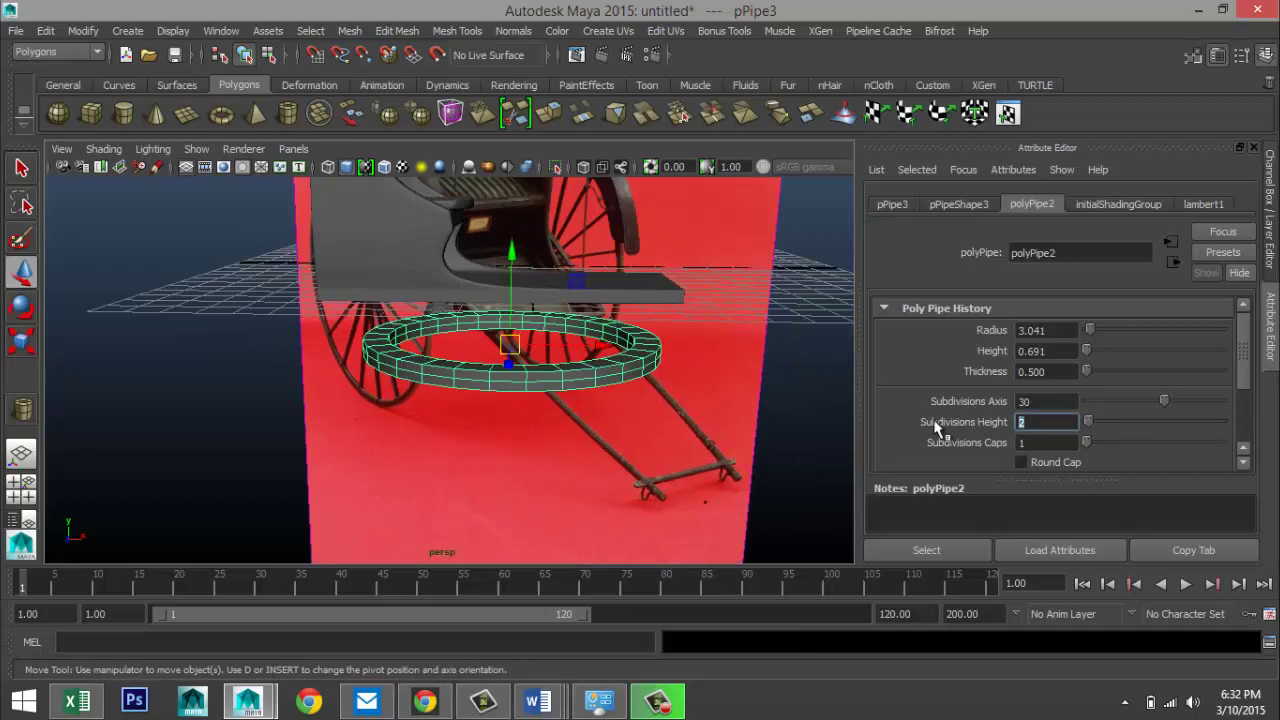
key(Return)
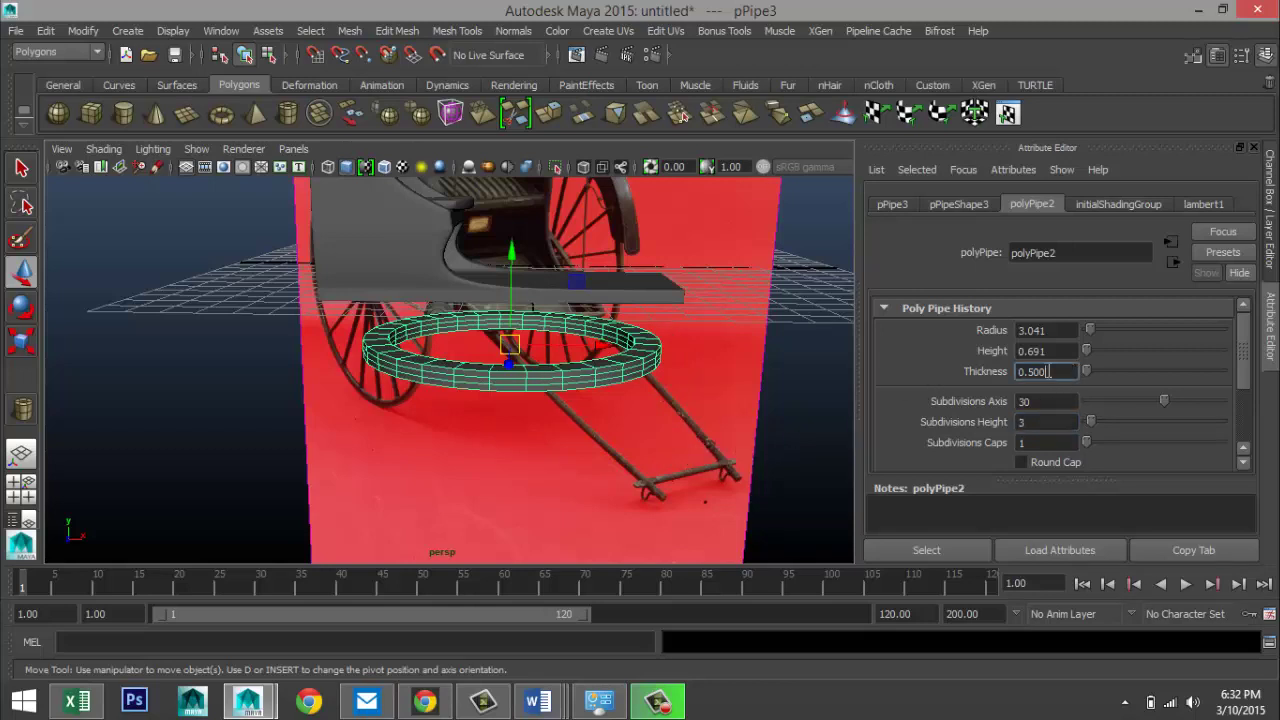
- Set the pipe's thickness to 0.1 to make a thin wheel rim
double_click(1066, 371)
text(0.1)
key(Return)
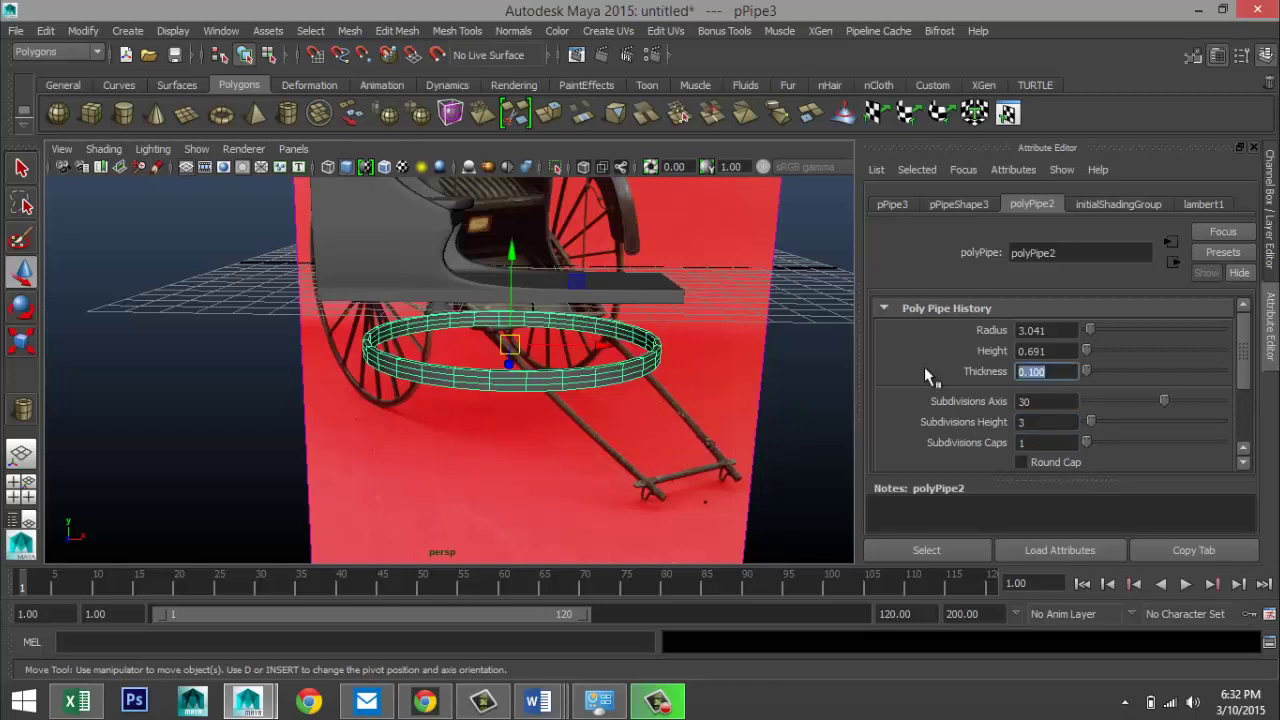
alt+drag(690, 398, 600, 440)
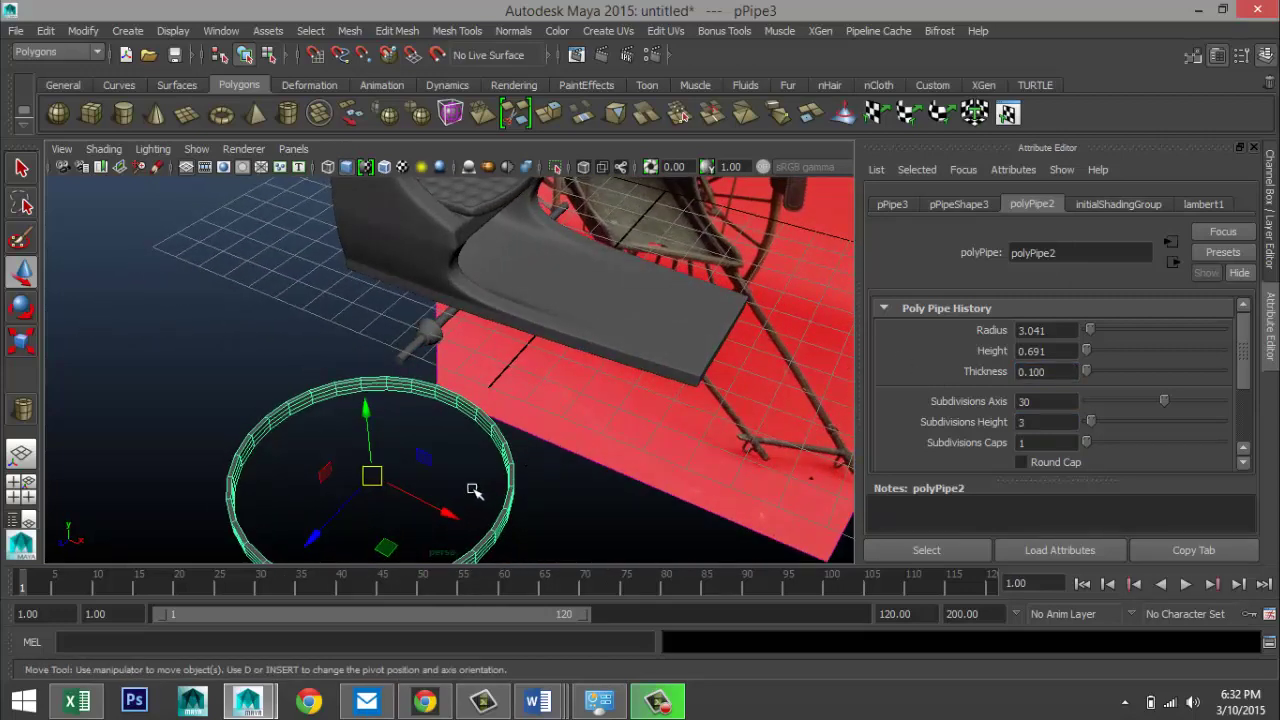
- Rotate the wheel rim upright by setting its X rotation to 90 degrees
key(e)
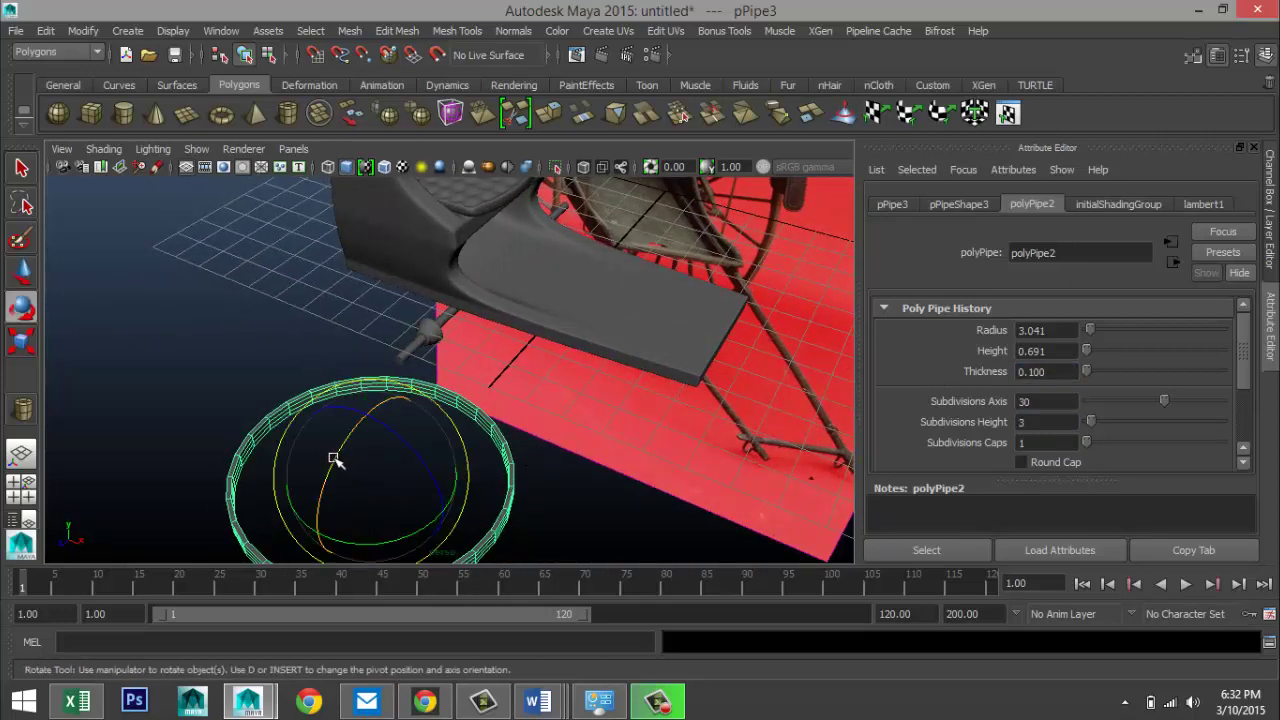
drag(337, 457, 360, 582)
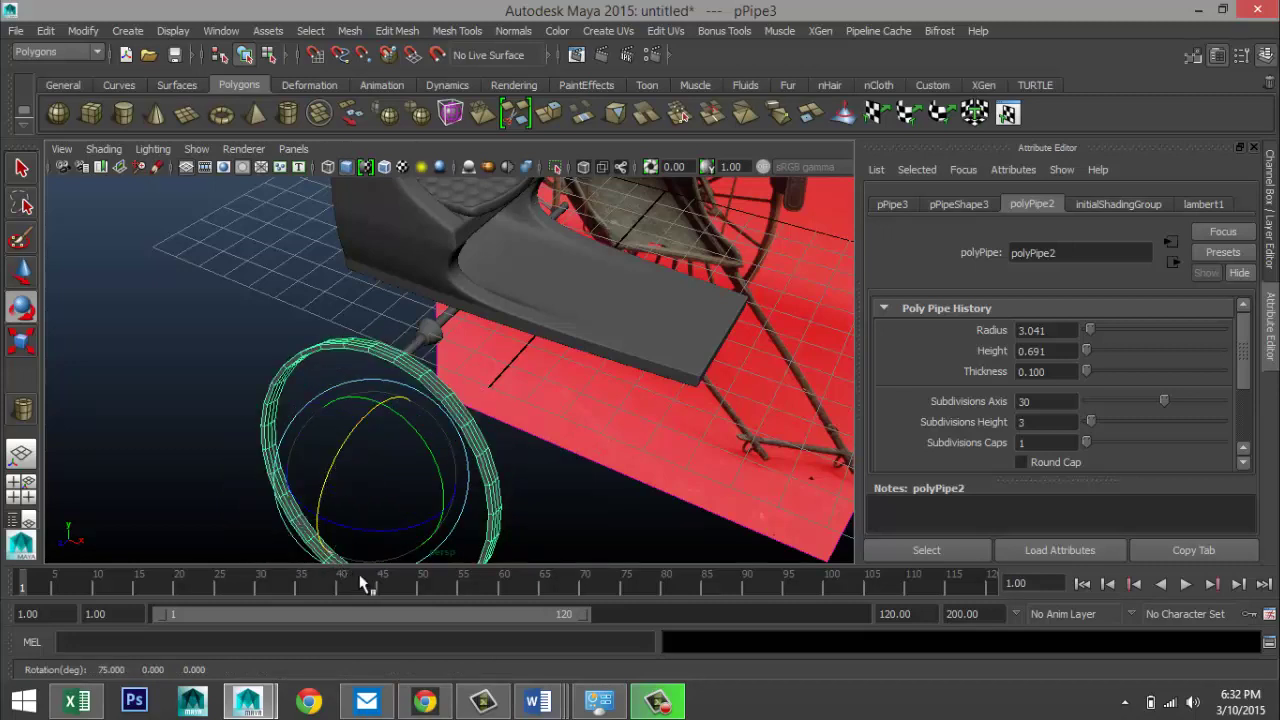
click(892, 204)
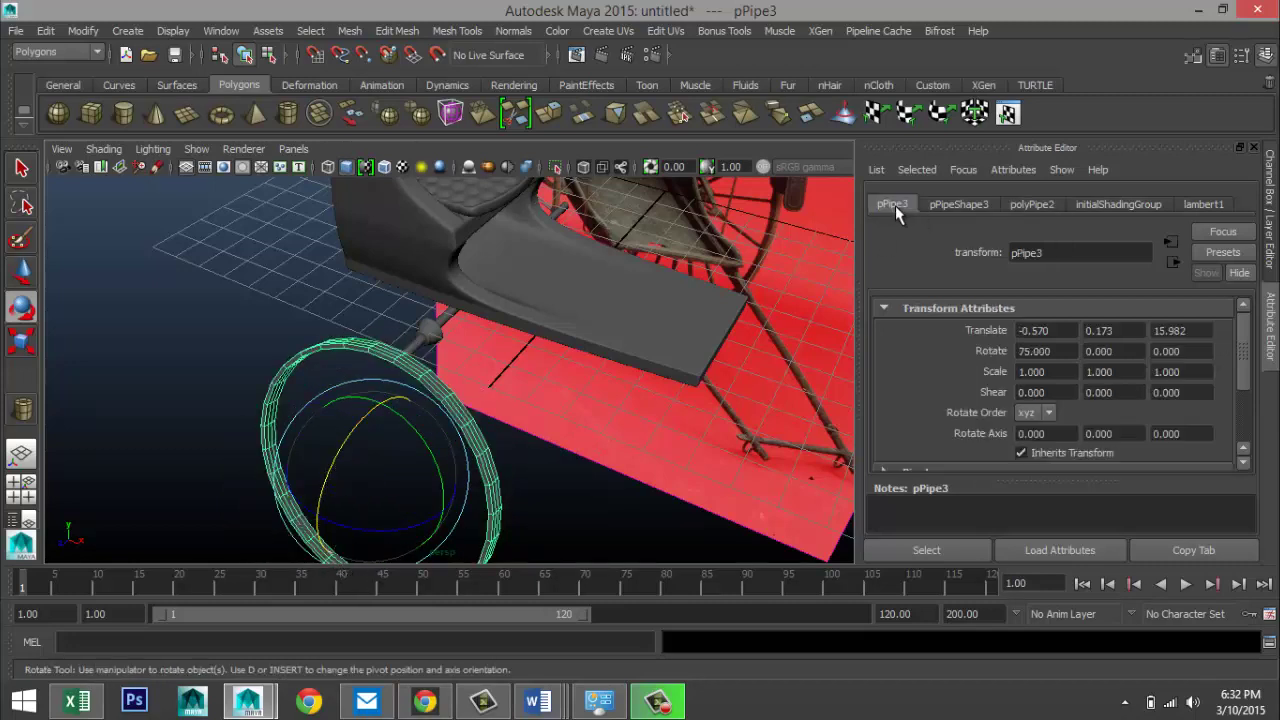
double_click(1060, 351)
text(90)
key(Return)
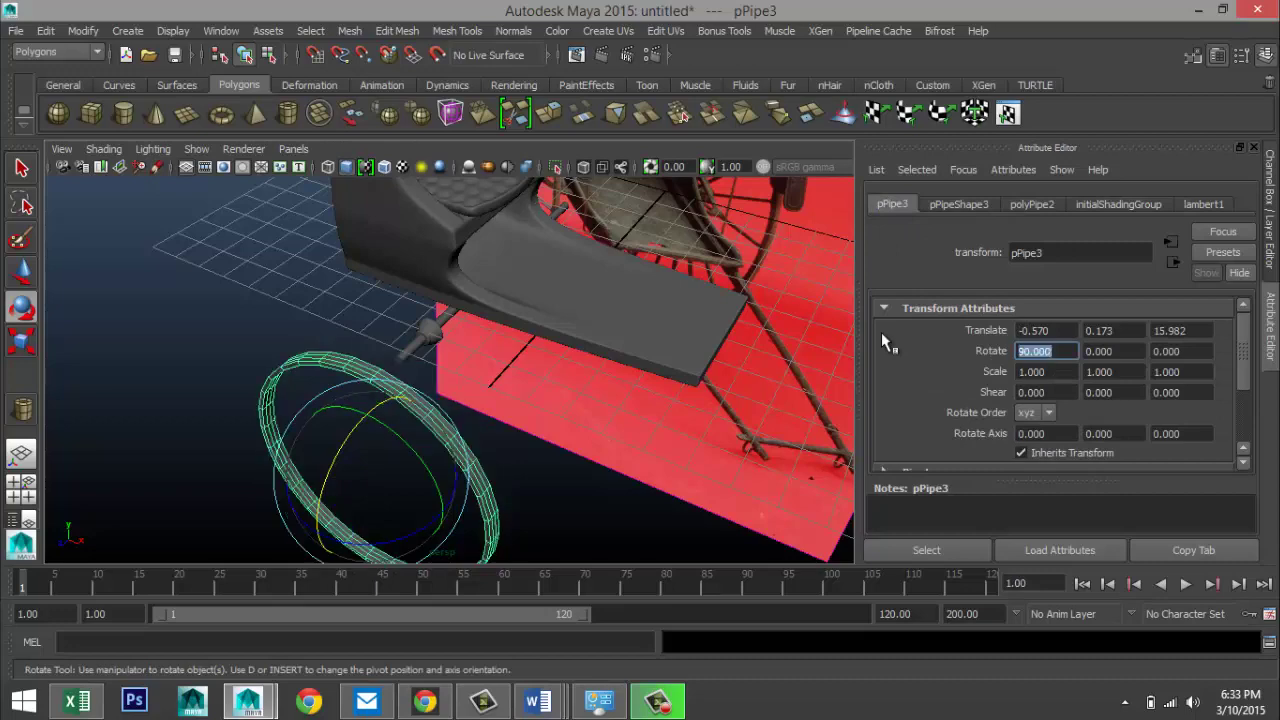
- In the front view, move the reference image plane sideways, clear of the model, to about X -23.28
alt+drag(617, 461, 657, 432)
click(21, 488)
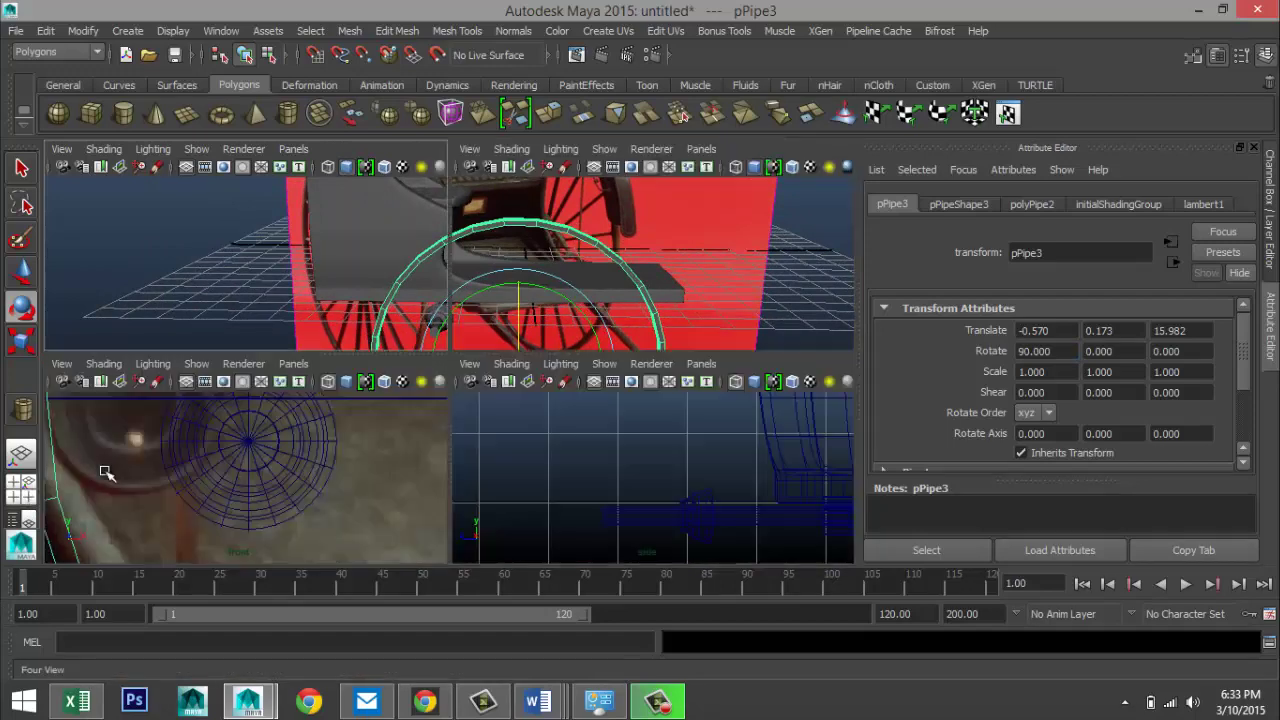
key(space)
scroll(460, 465, down, 4)
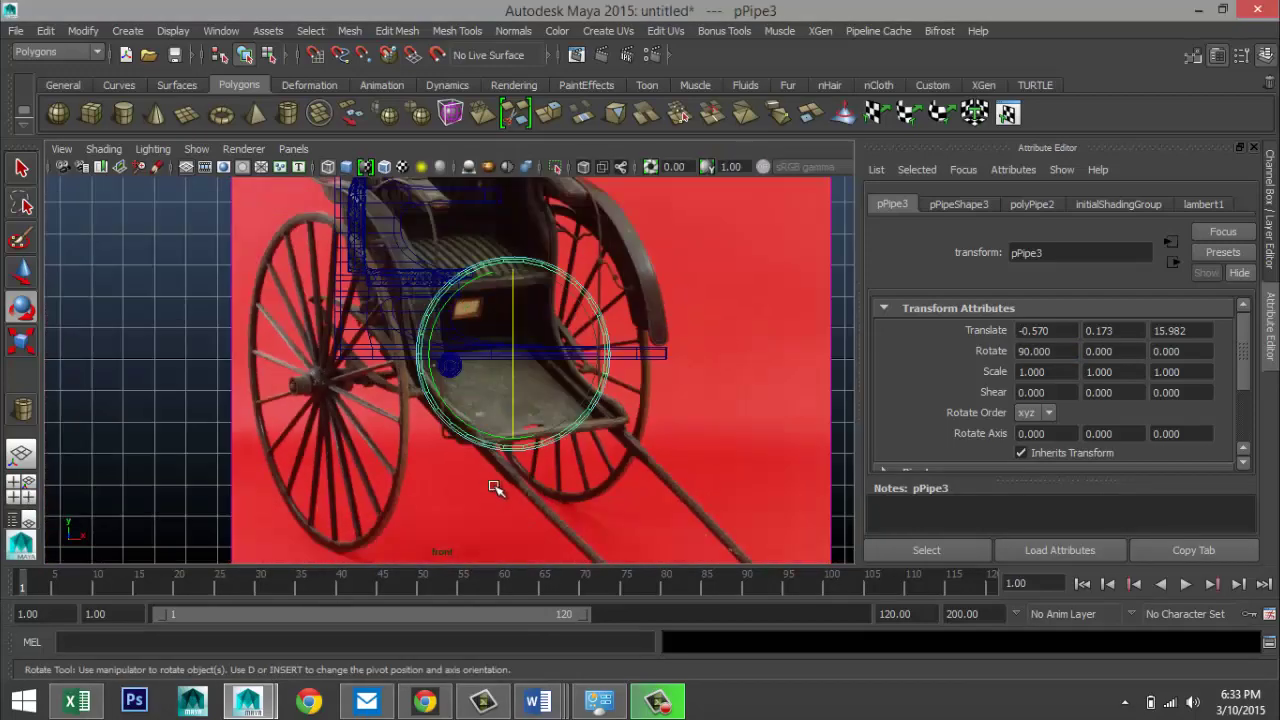
scroll(494, 490, down, 3)
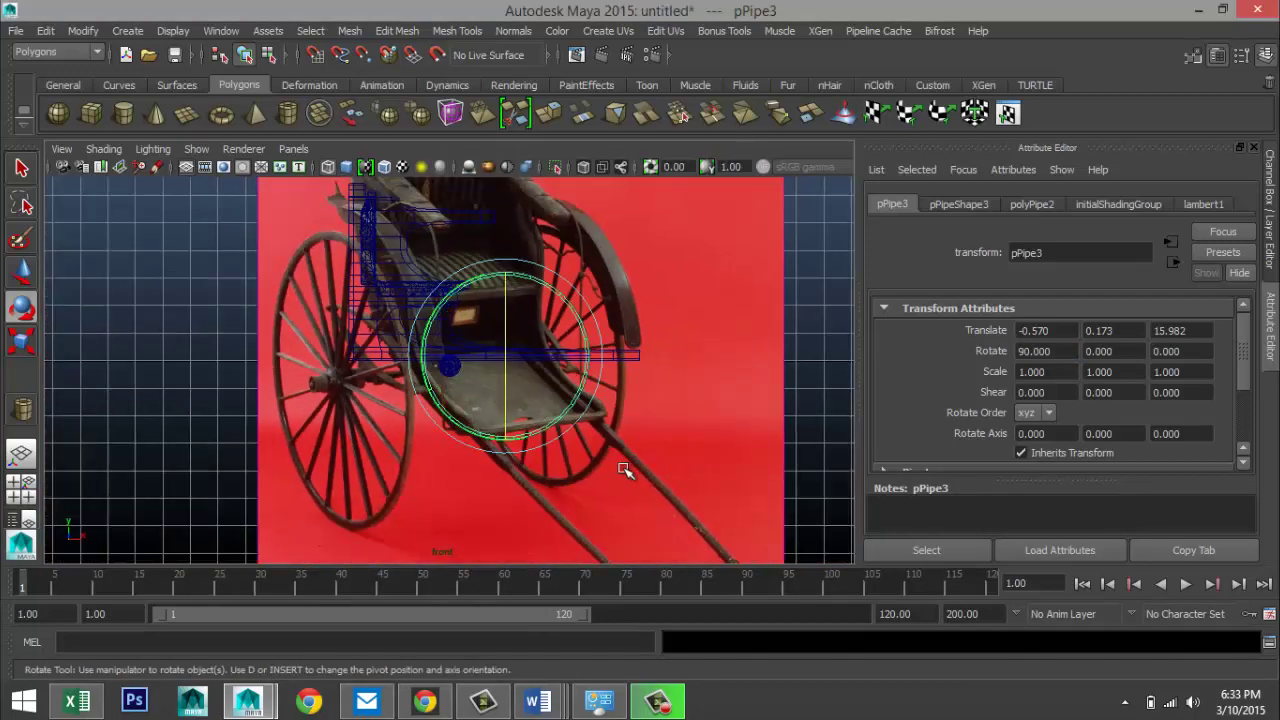
click(355, 540)
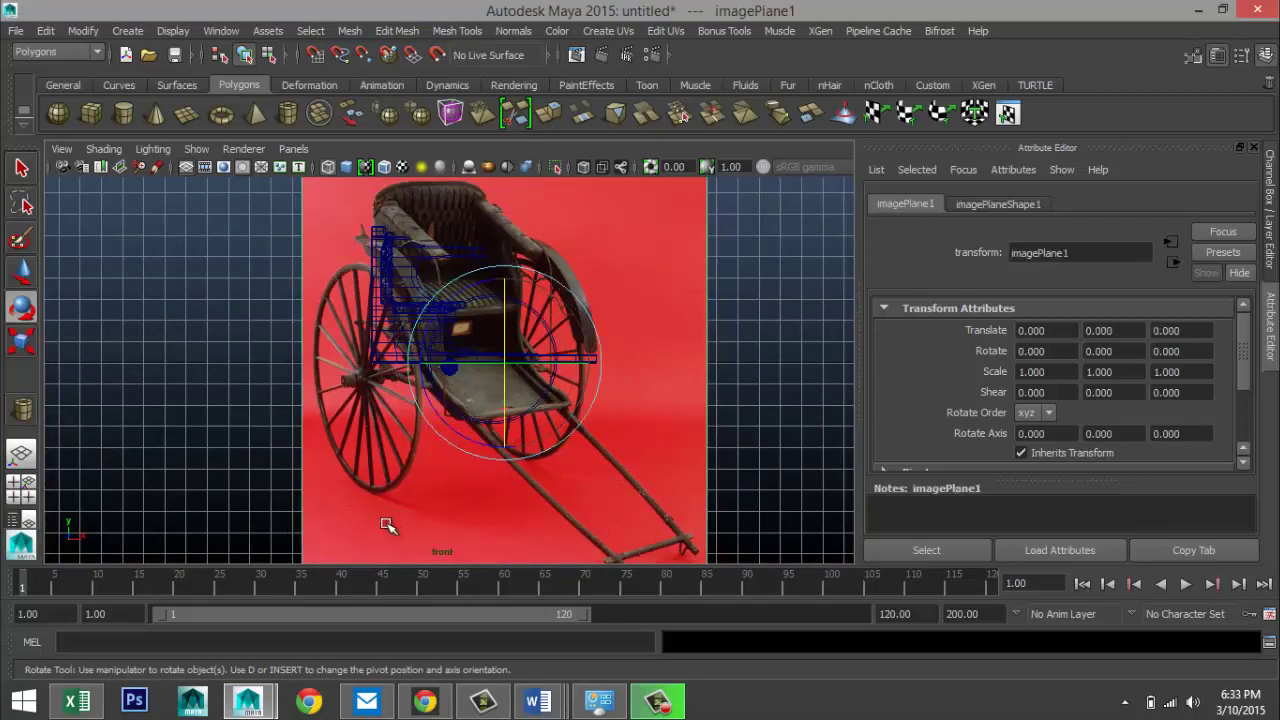
key(w)
drag(597, 366, 105, 366)
scroll(390, 450, up, 2)
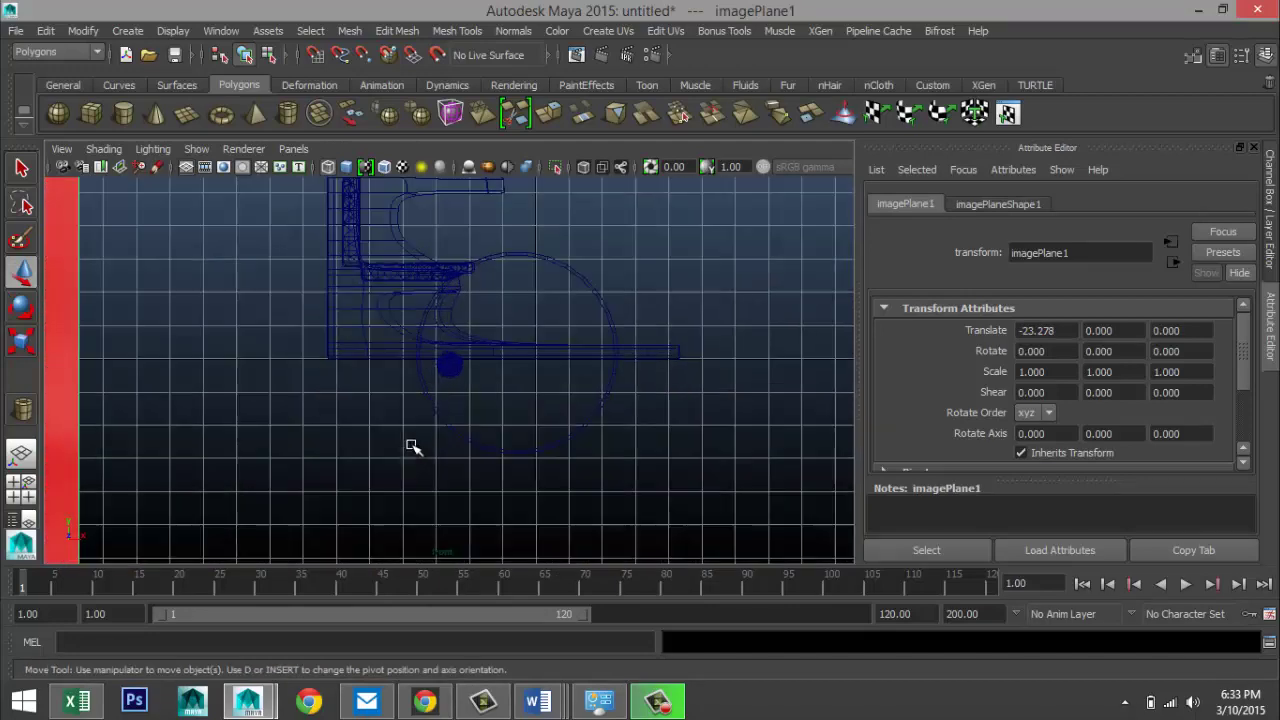
- Move the wheel rim in the front view to surround the axle end, at about X -2.57, Y -0.19
key(5)
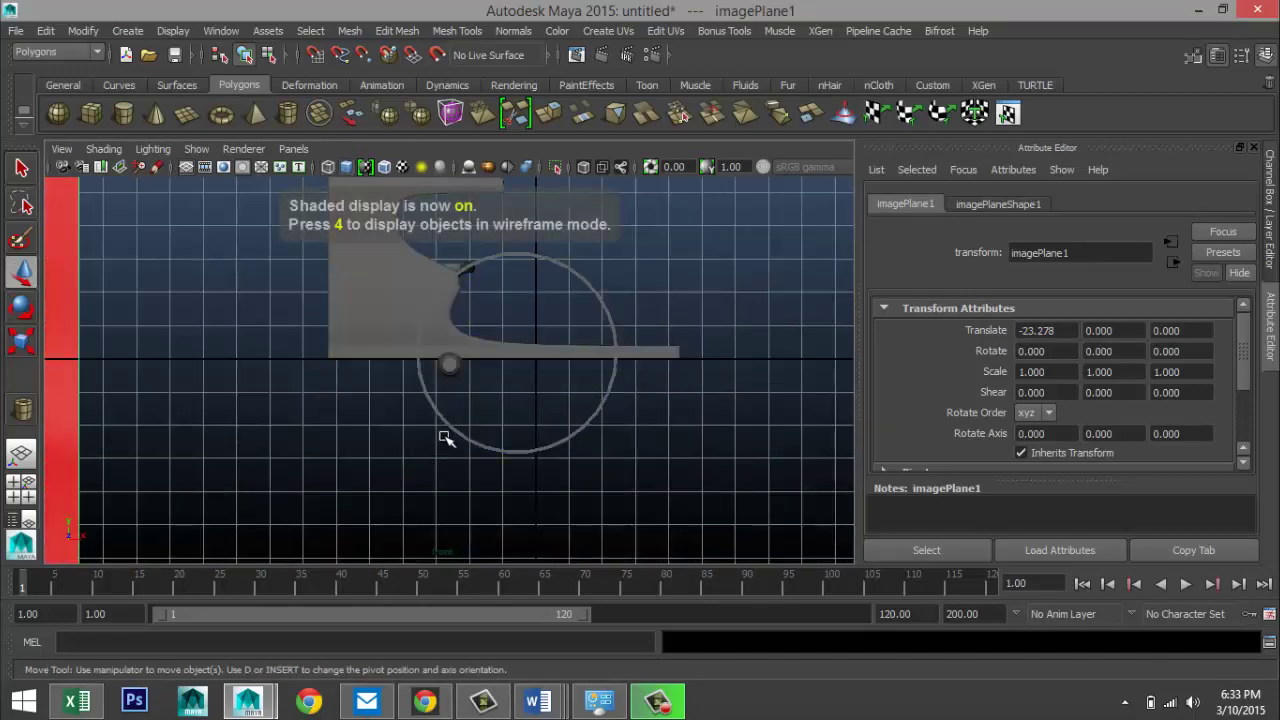
alt+middle_drag(446, 438, 548, 466)
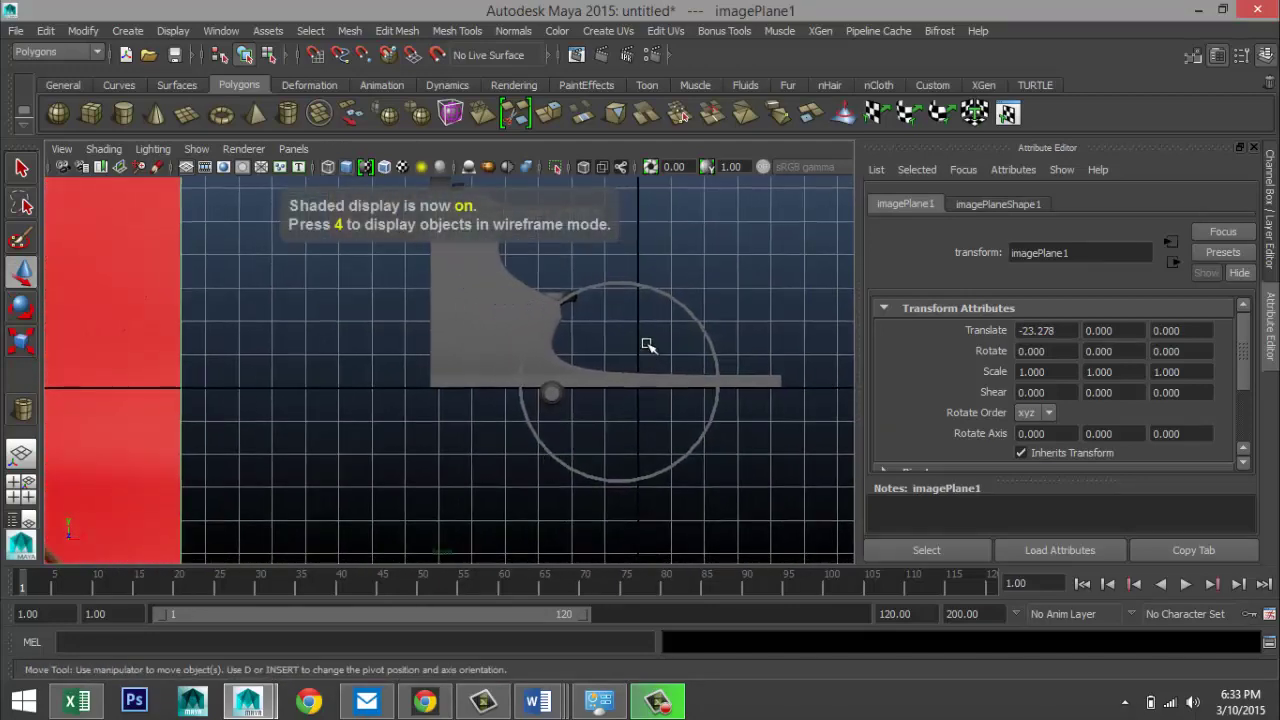
click(694, 325)
drag(706, 381, 644, 393)
mouse_move(558, 452)
mouse_down()
mouse_move(555, 488)
mouse_move(552, 476)
mouse_up()
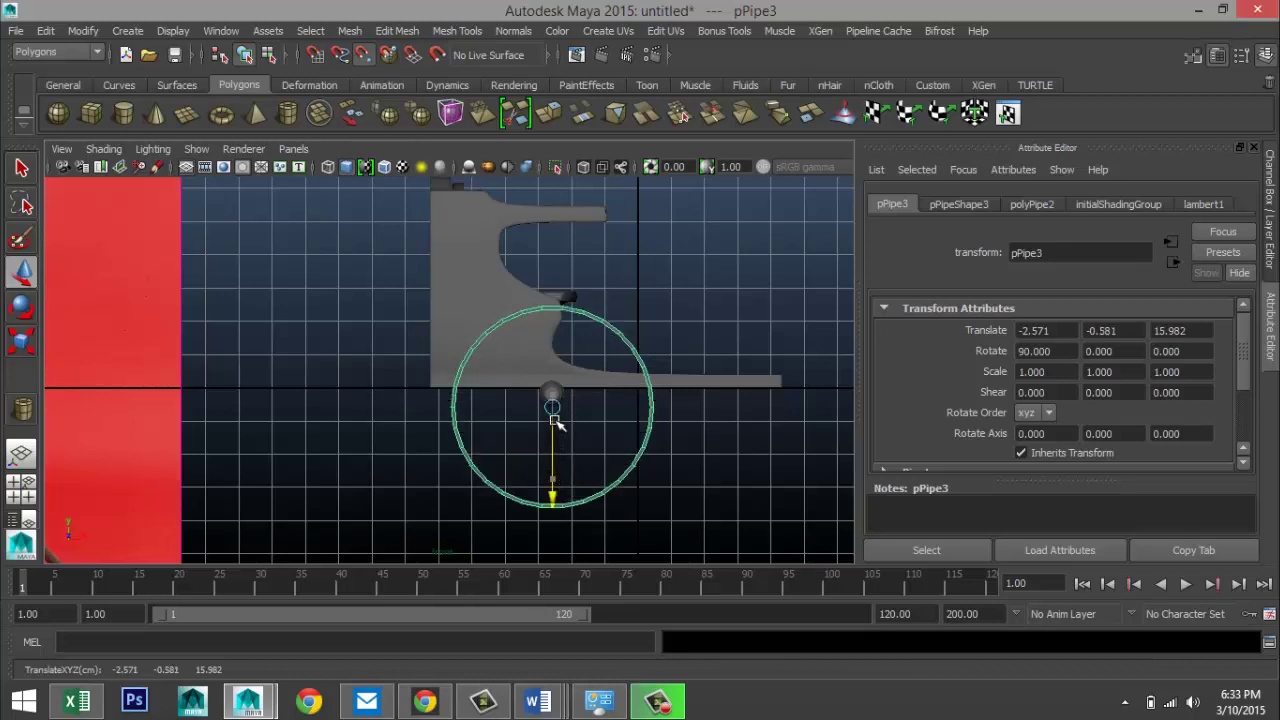
drag(555, 422, 608, 421)
drag(555, 498, 553, 483)
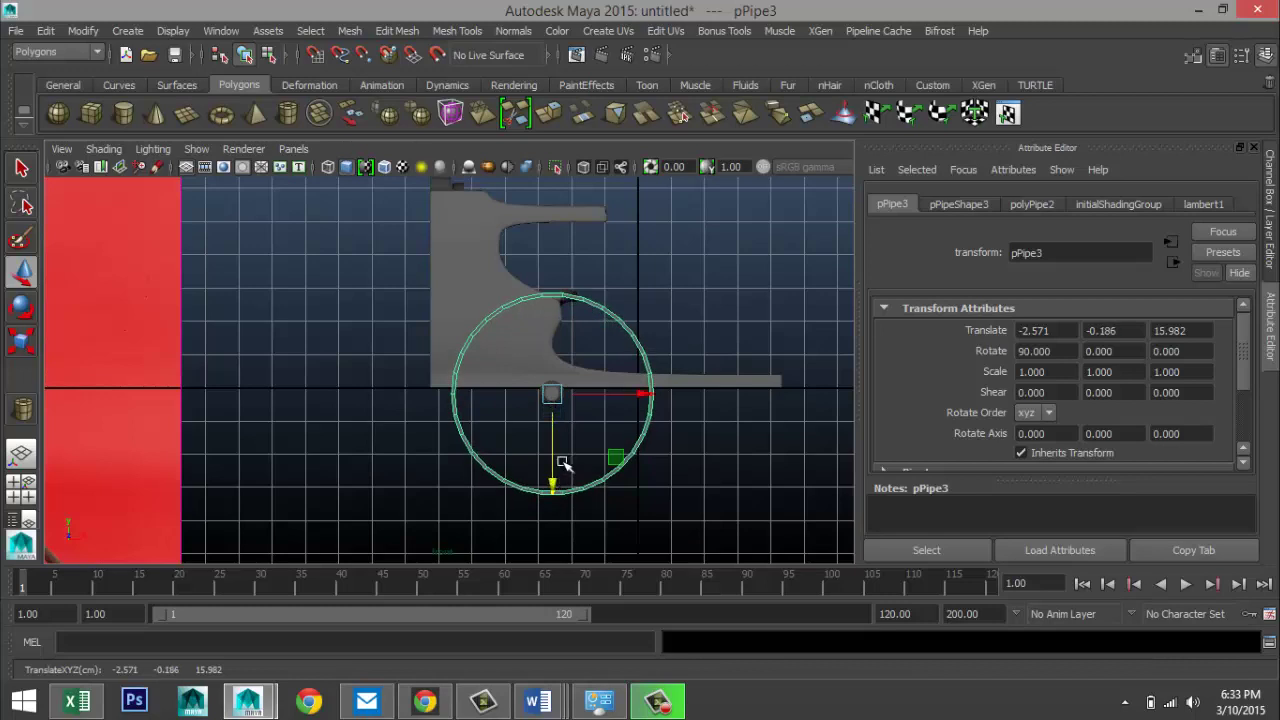
- Align the rim's centre exactly with the hub's centre vertex in wireframe, at X -2.595, Y -0.189
key(4)
scroll(565, 462, up, 5)
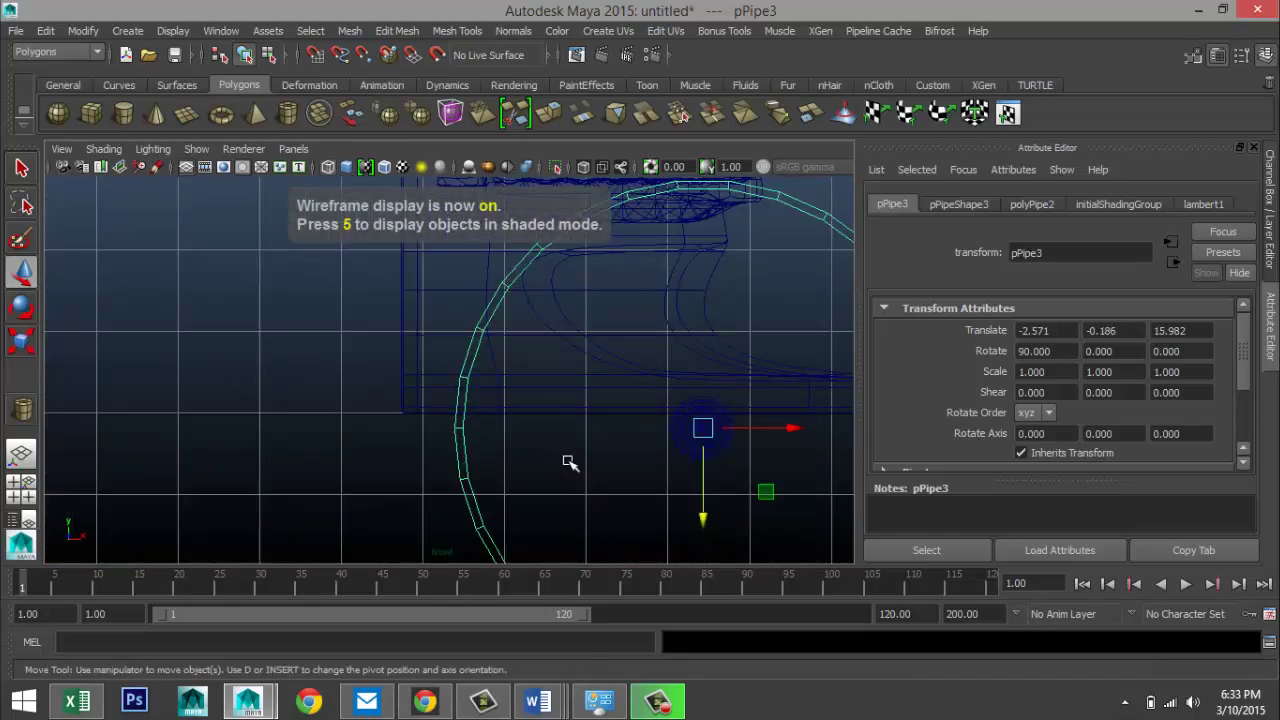
key(f)
scroll(457, 432, up, 1)
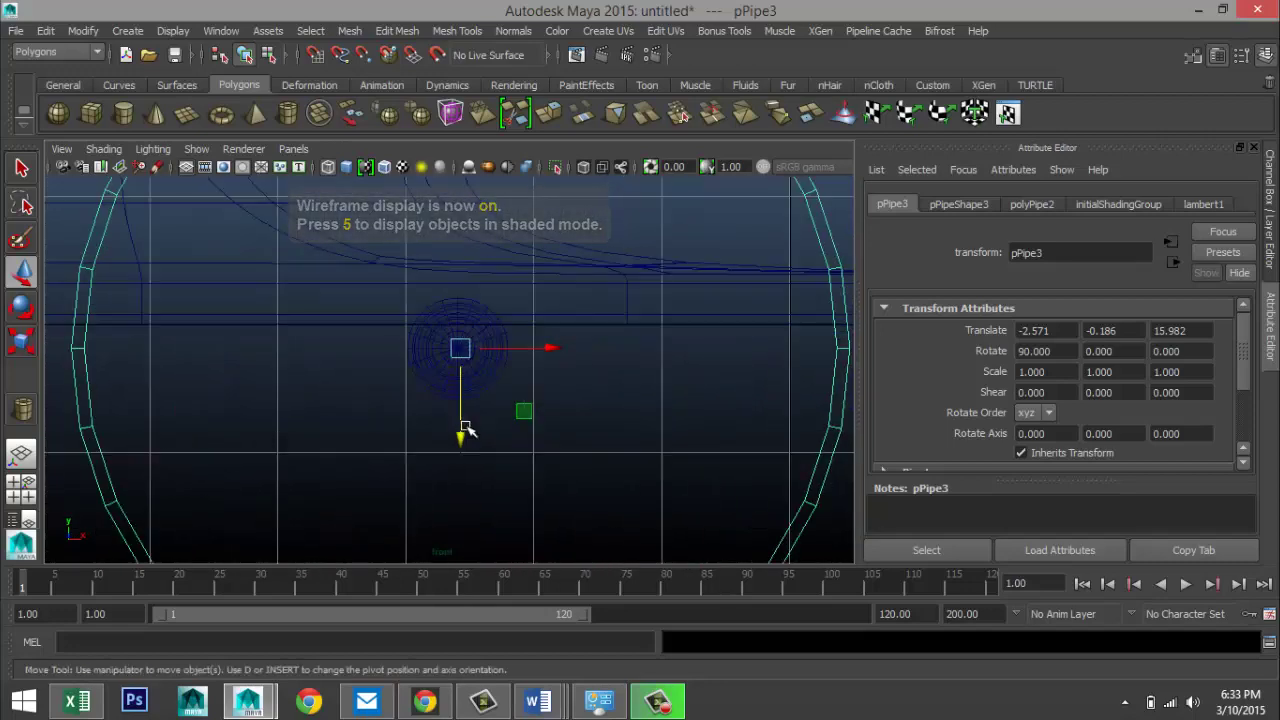
scroll(470, 428, down, 5)
scroll(563, 380, up, 6)
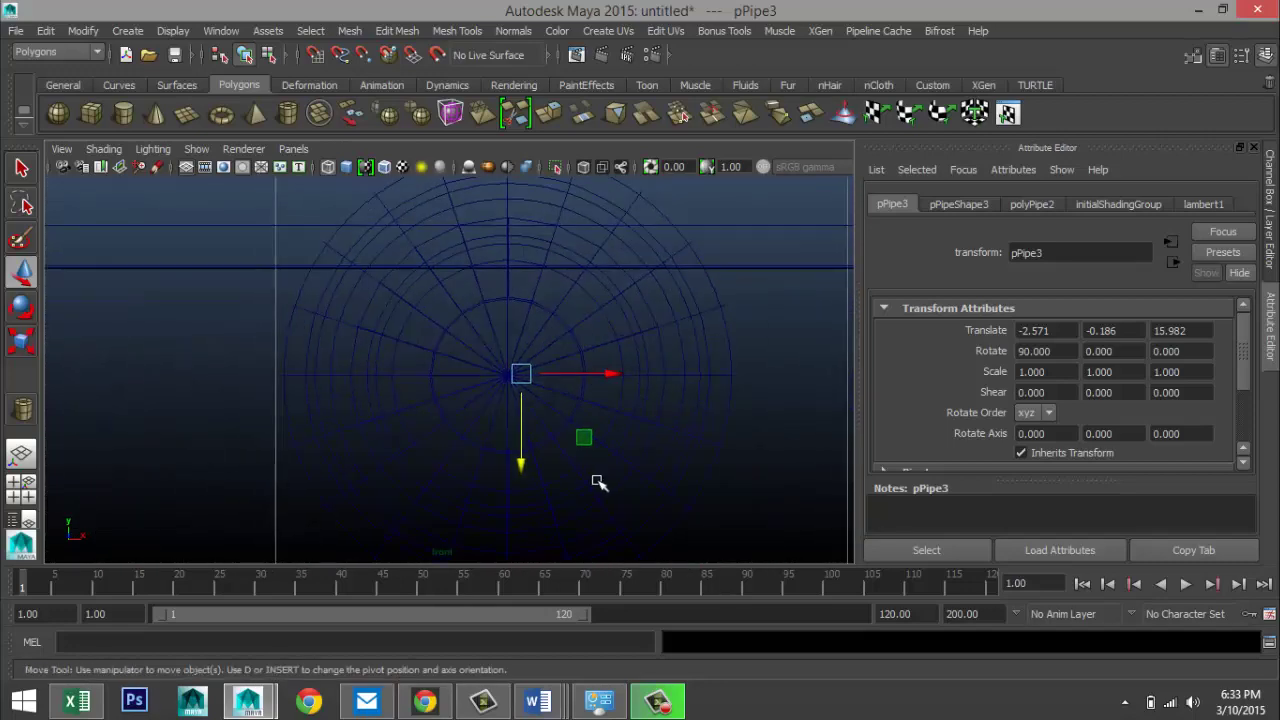
scroll(618, 468, up, 2)
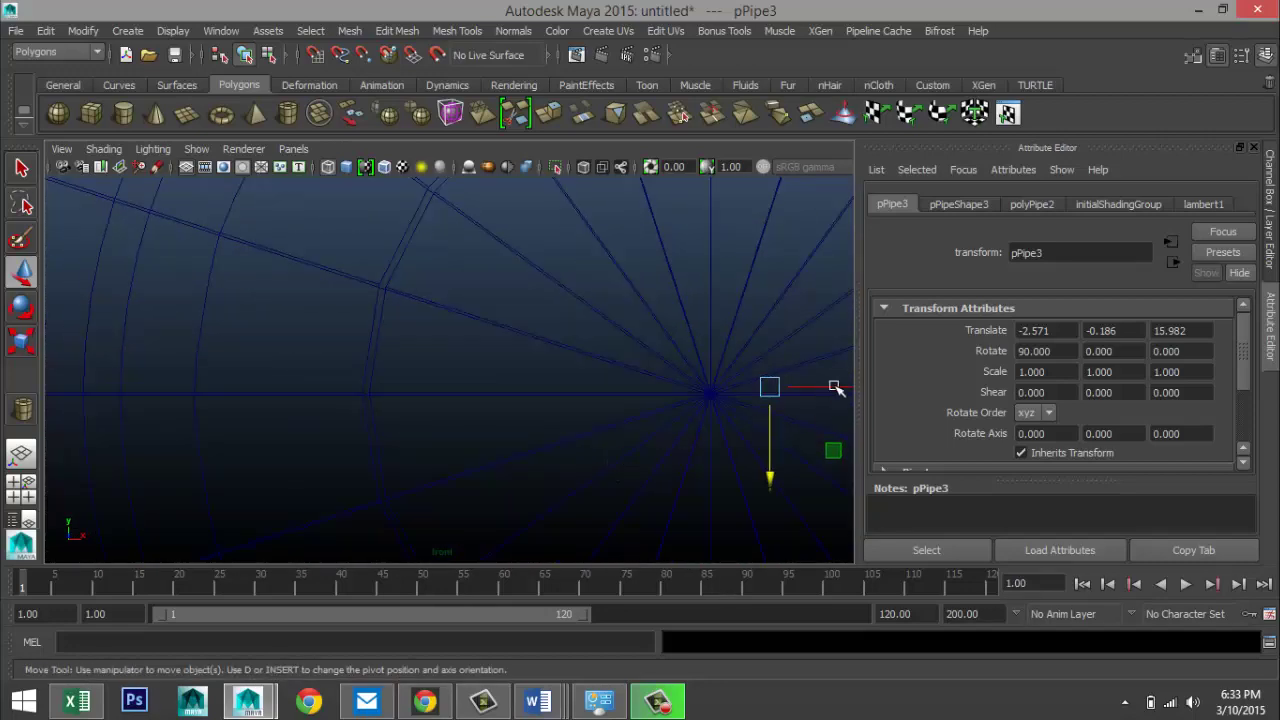
drag(832, 387, 775, 387)
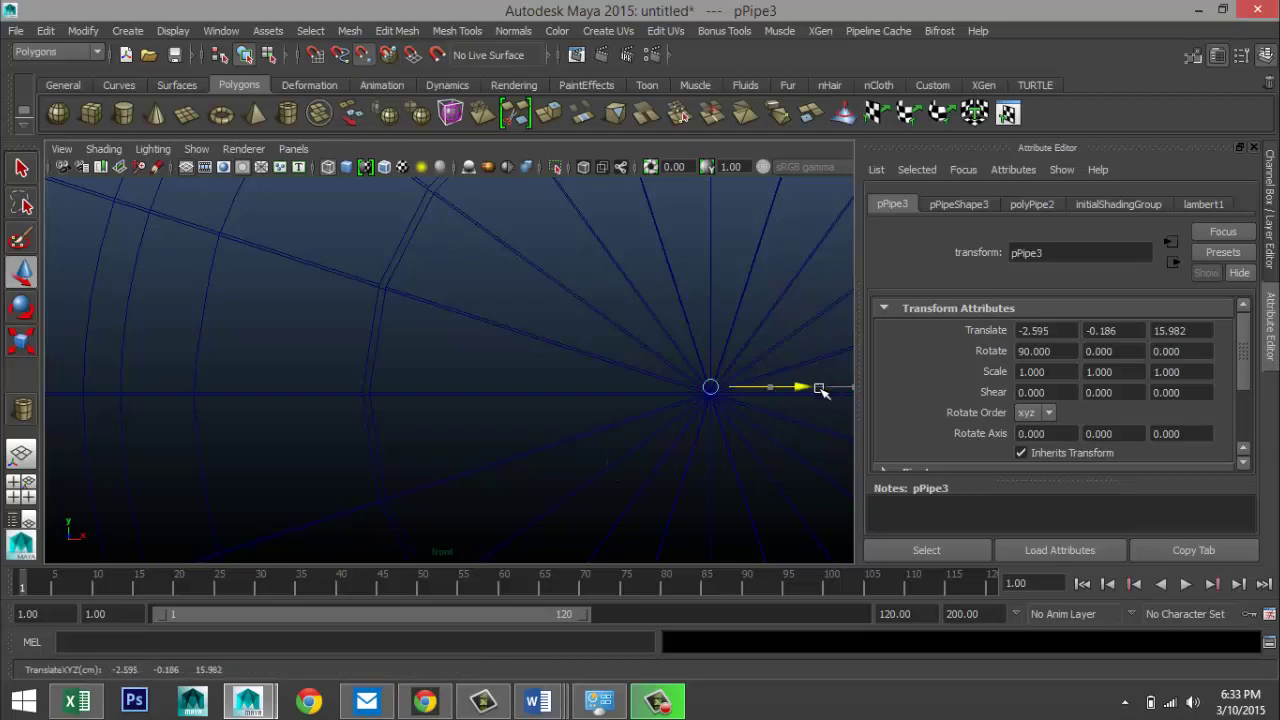
drag(720, 456, 714, 458)
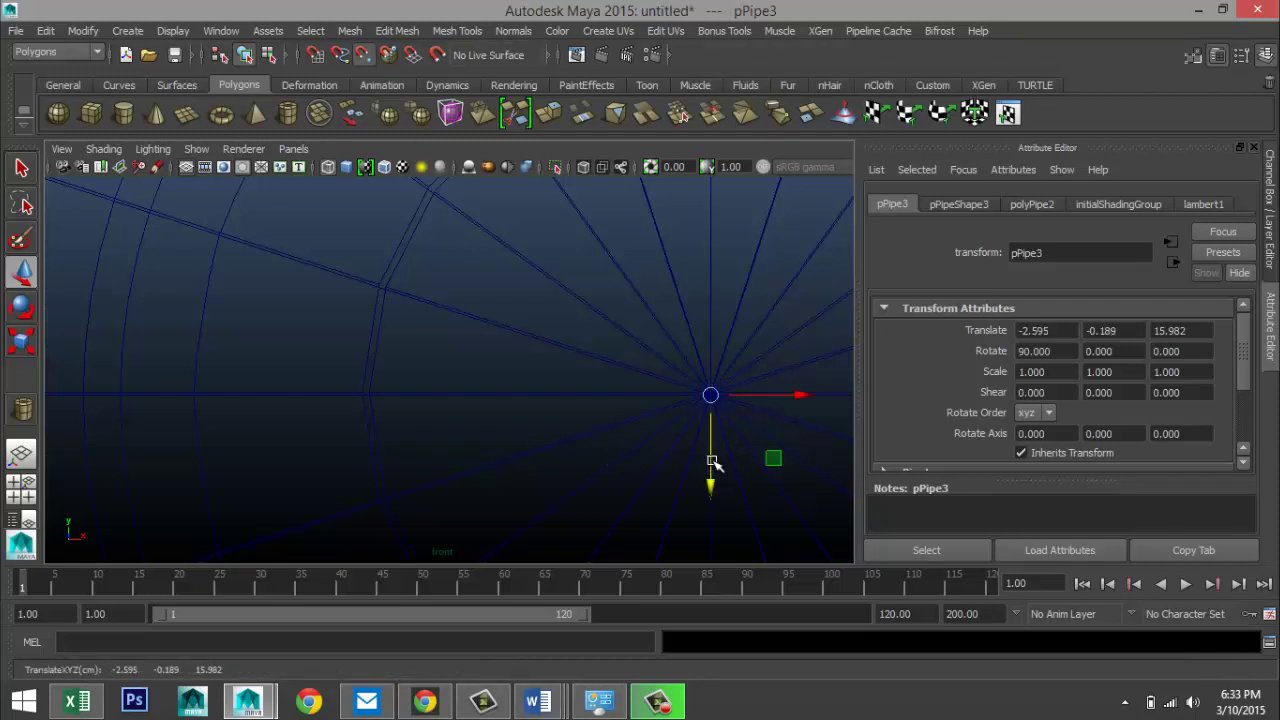
- Scale the wheel rim uniformly to about 1.66 to match the wheel proportions in the reference image
key(f)
scroll(543, 456, down, 2)
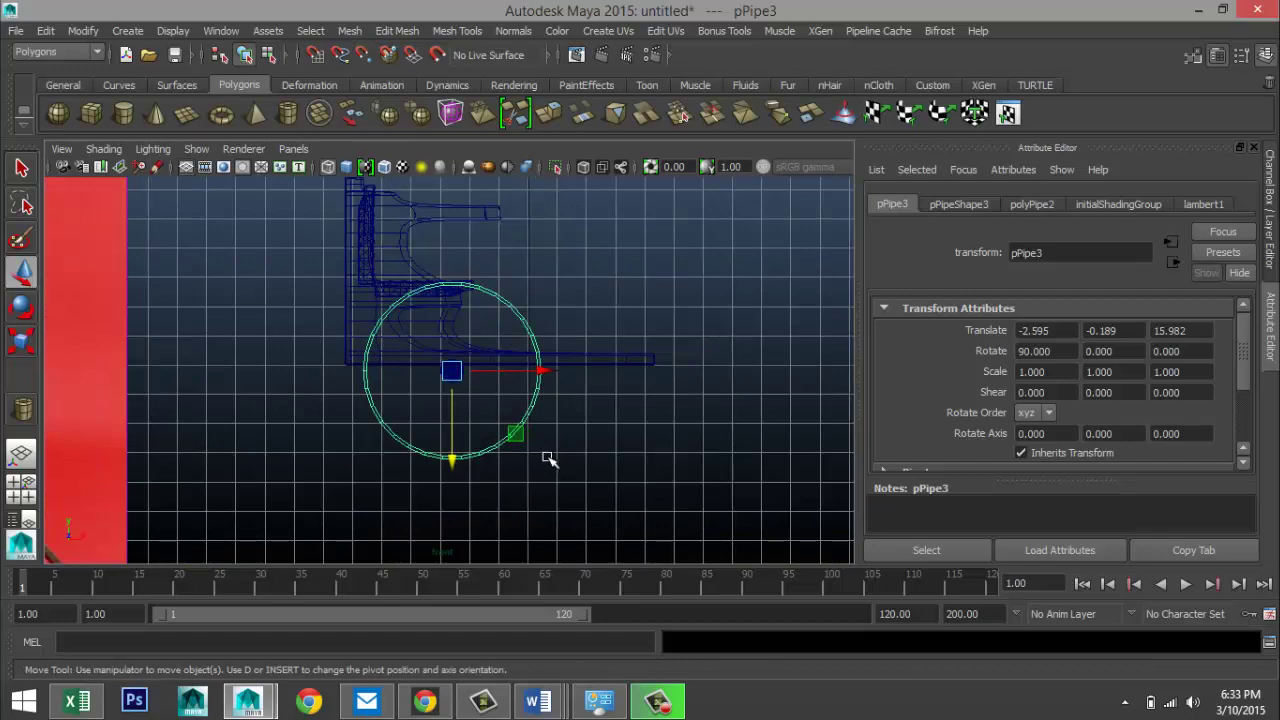
scroll(549, 459, up, 3)
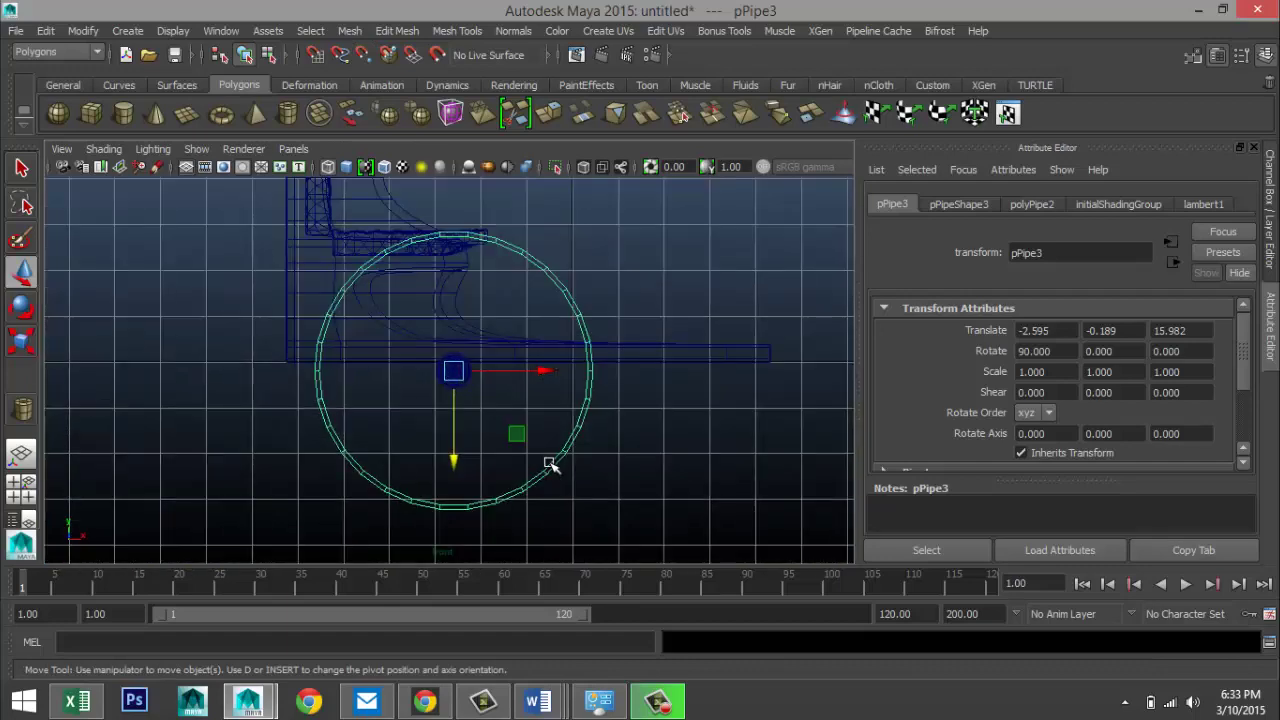
scroll(205, 407, down, 4)
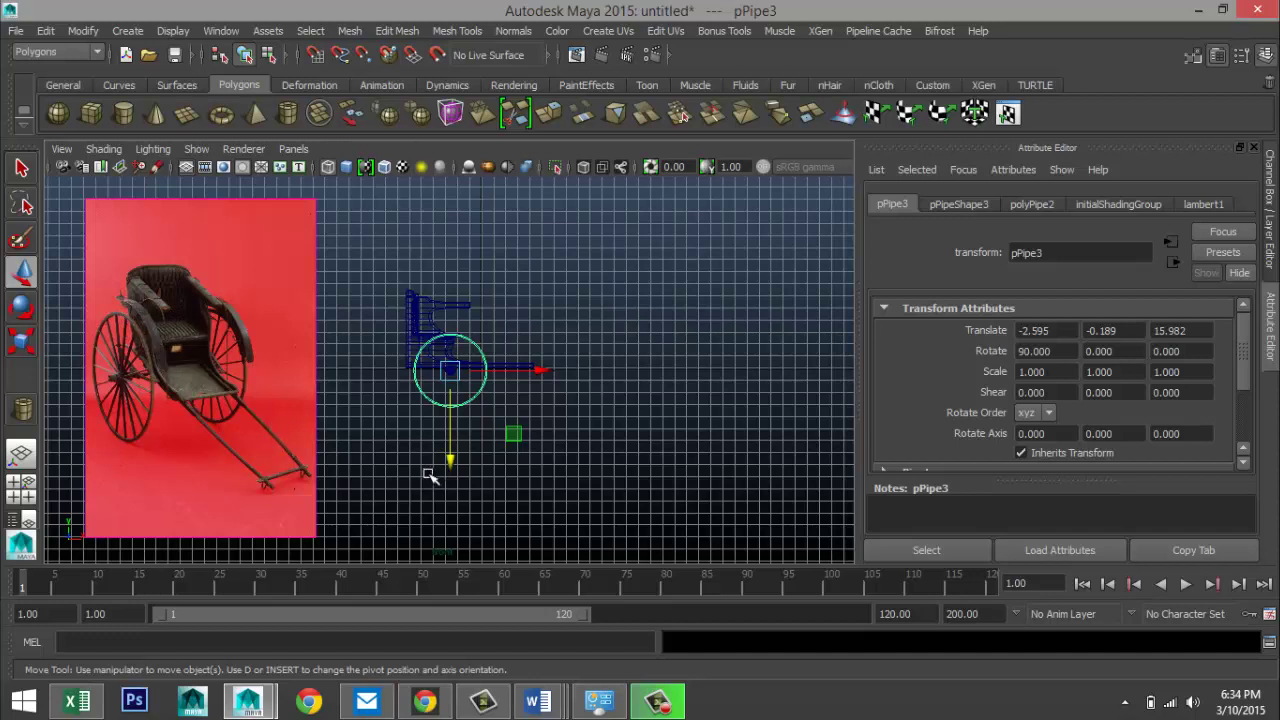
scroll(427, 476, up, 1)
scroll(427, 478, down, 1)
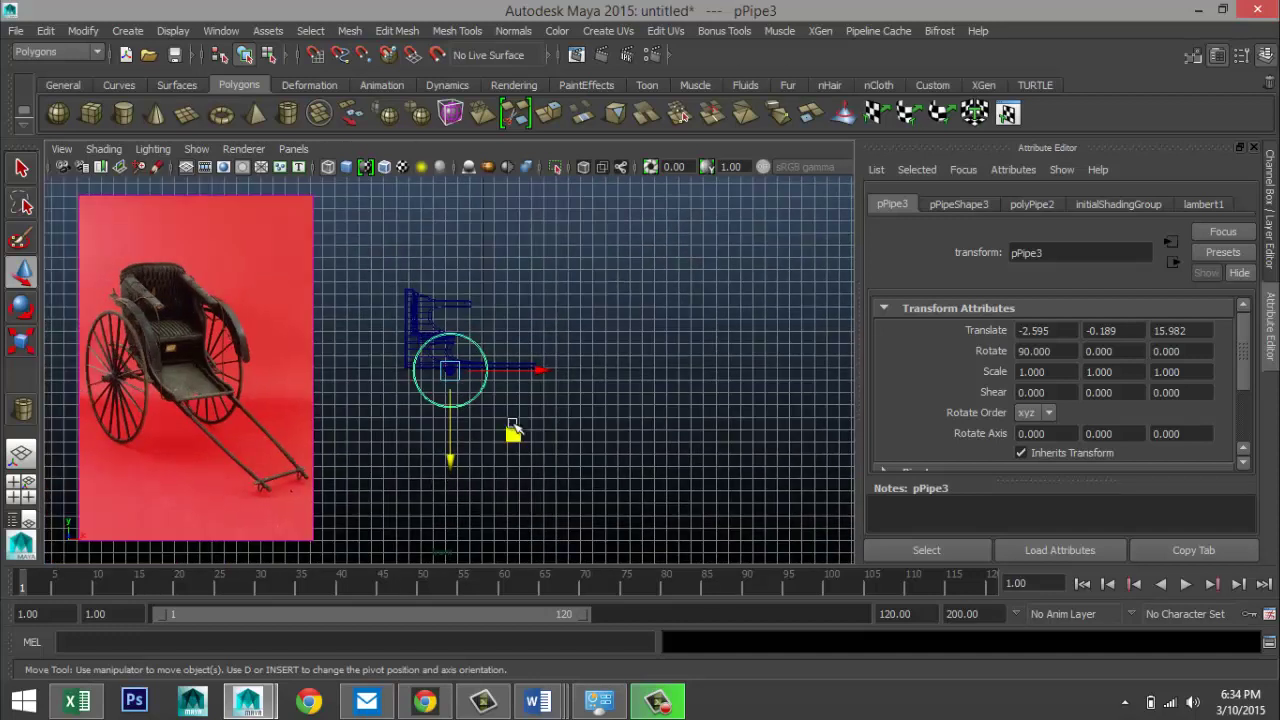
key(r)
drag(455, 373, 491, 370)
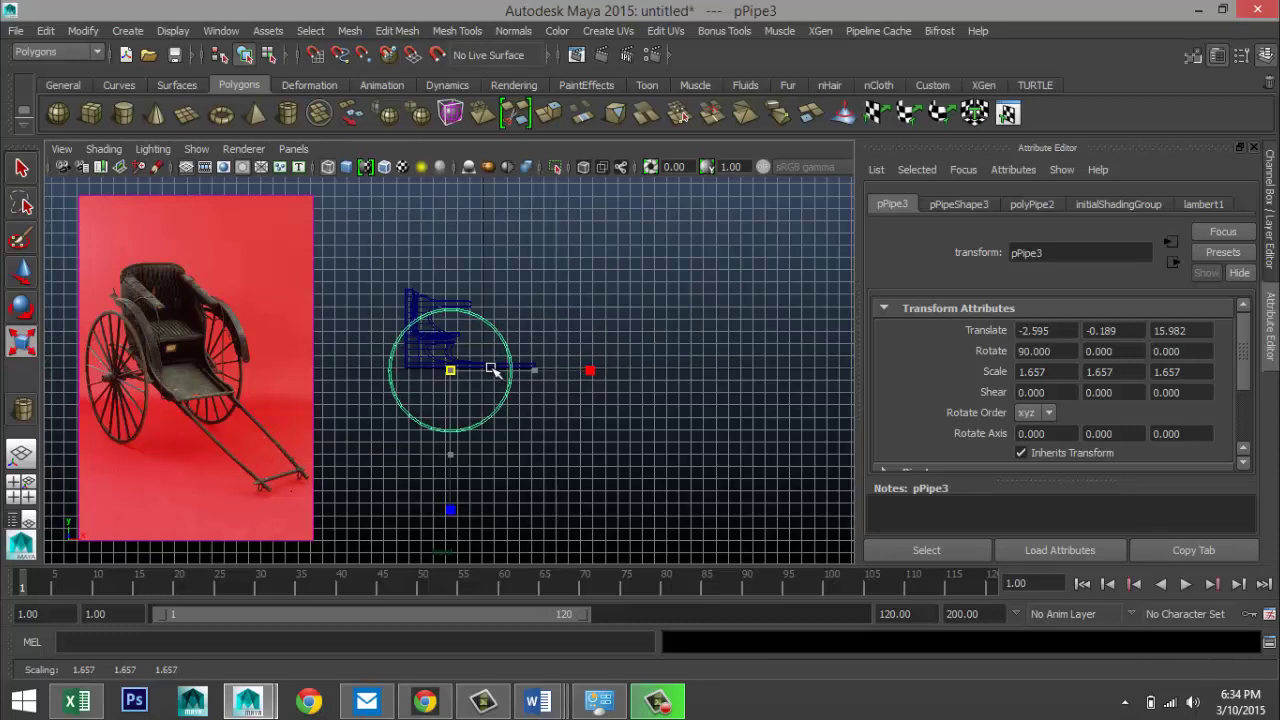
- Move the wheel rim along the axle until it is centred over the tapered hub, at about Z 10.77
click(21, 489)
key(space)
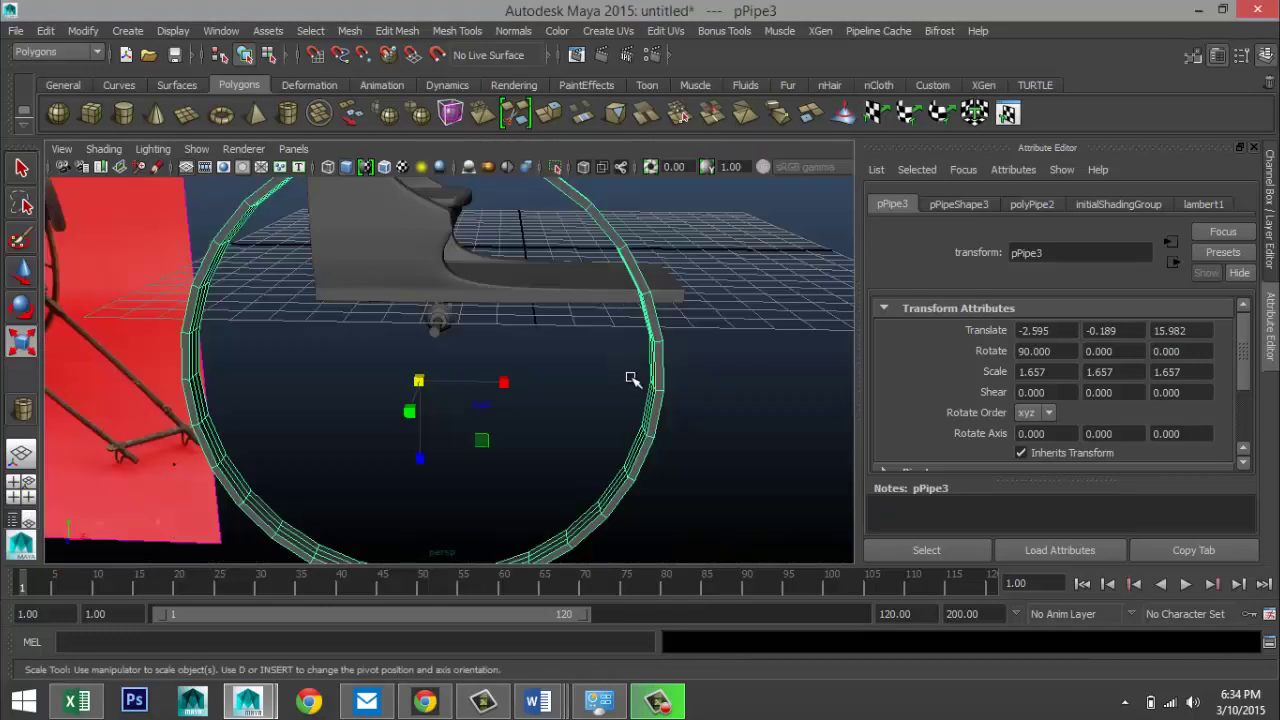
alt+drag(630, 378, 265, 450)
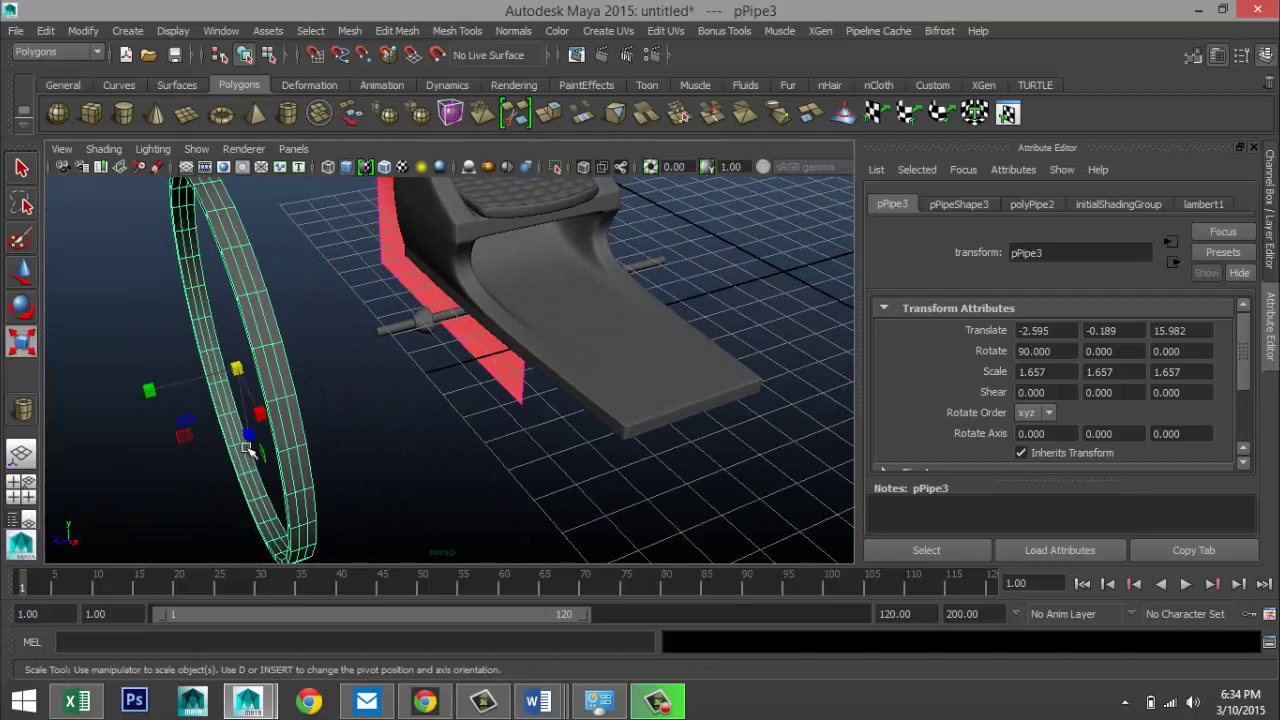
key(w)
drag(152, 390, 324, 388)
key(space)
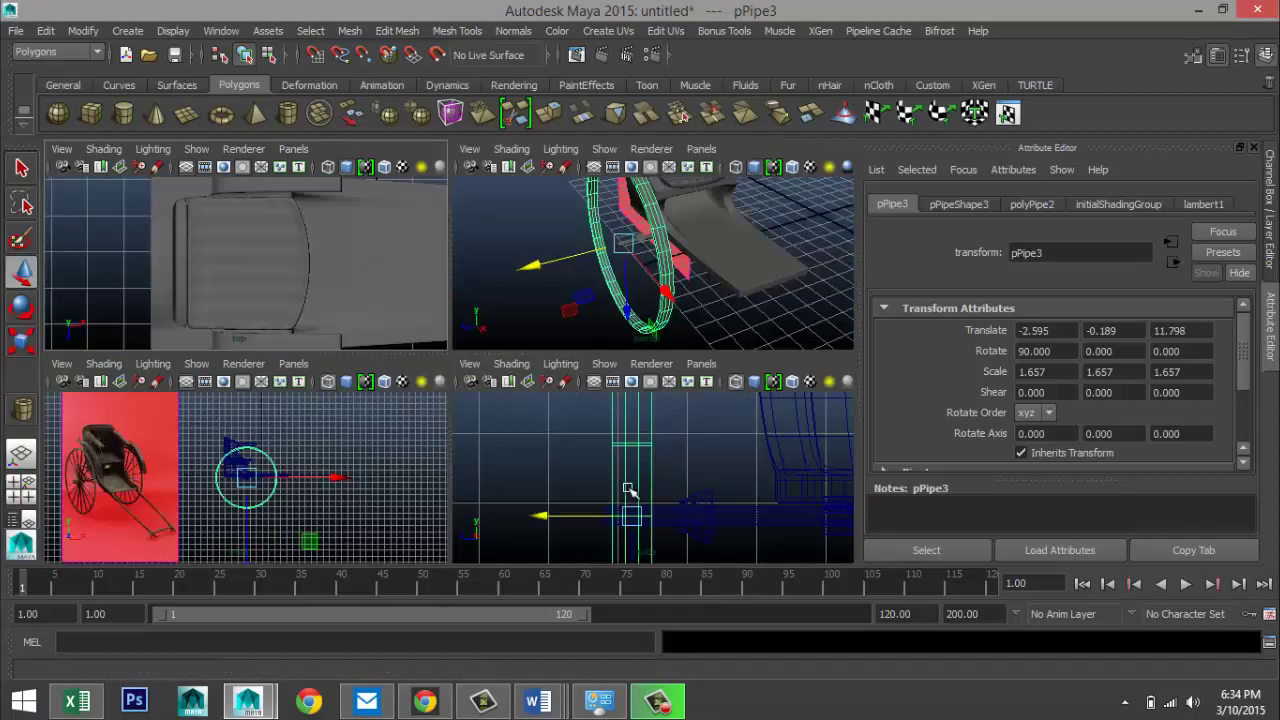
key(space)
key(space)
drag(313, 449, 456, 468)
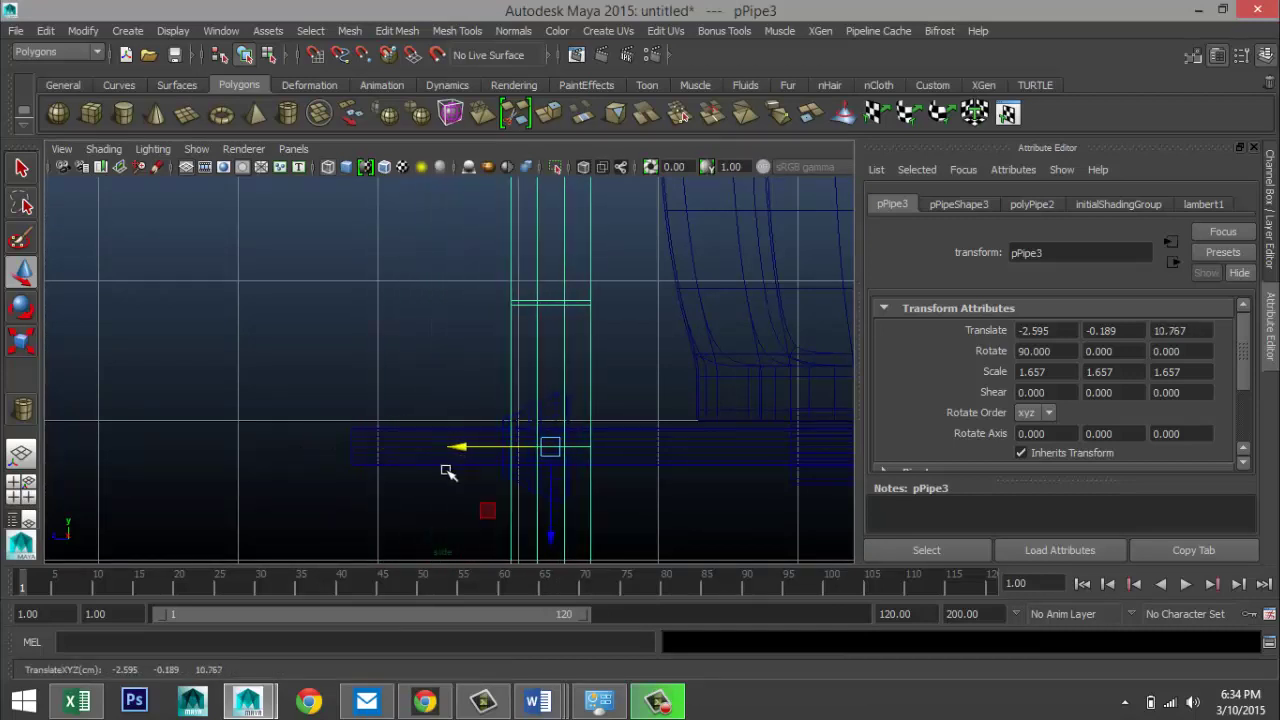
- Select the middle face loop around the wheel rim's outer surface
click(28, 489)
key(space)
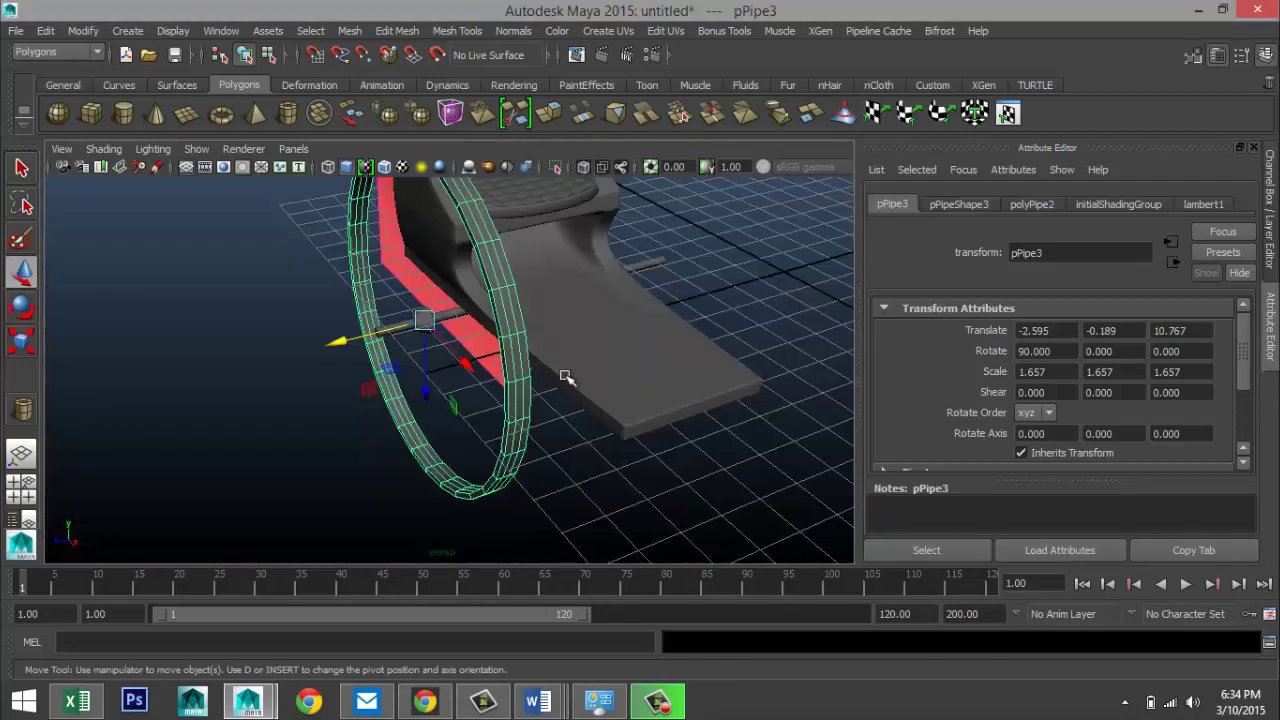
scroll(565, 377, up, 3)
alt+drag(654, 351, 494, 371)
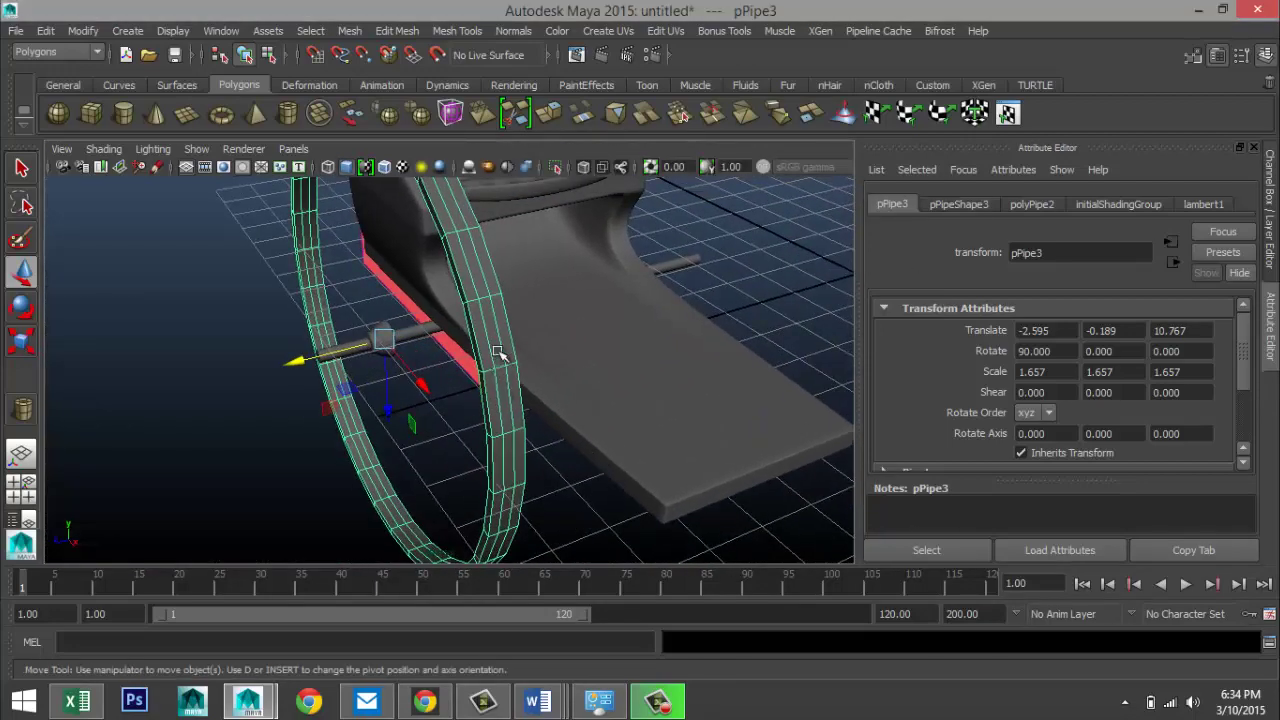
right_click(498, 352)
click(500, 229)
click(498, 343)
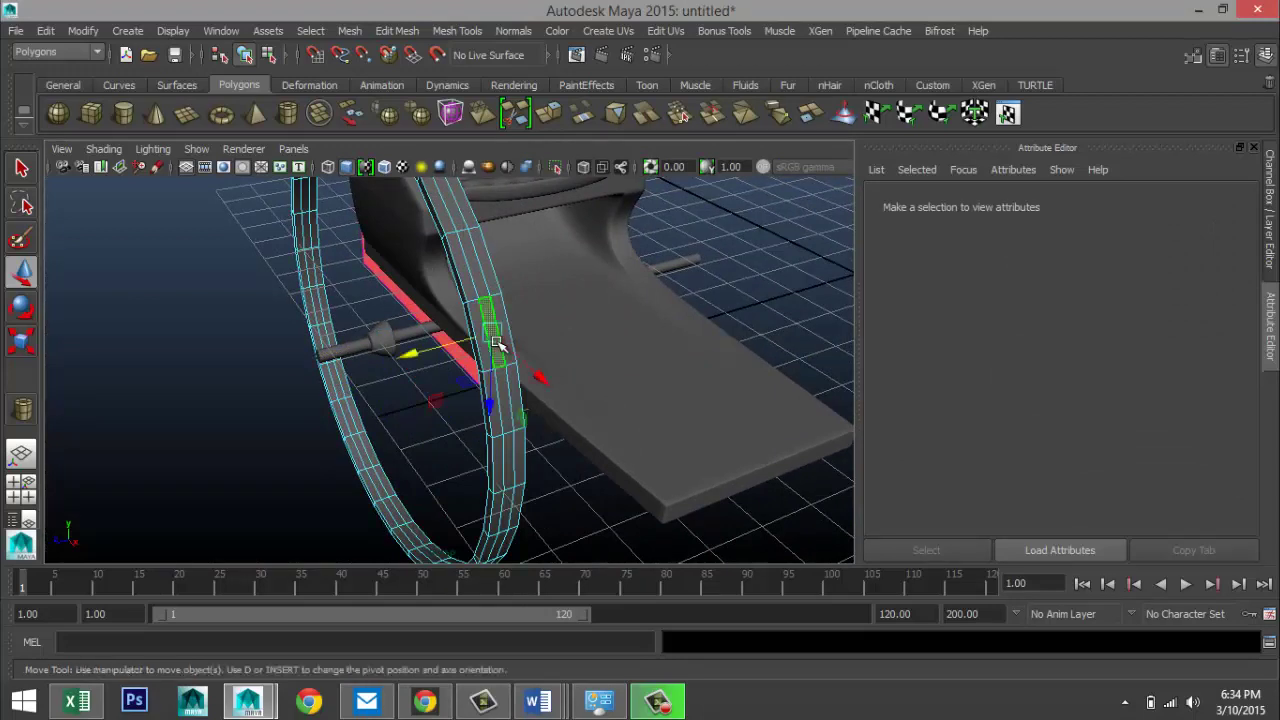
click(482, 288)
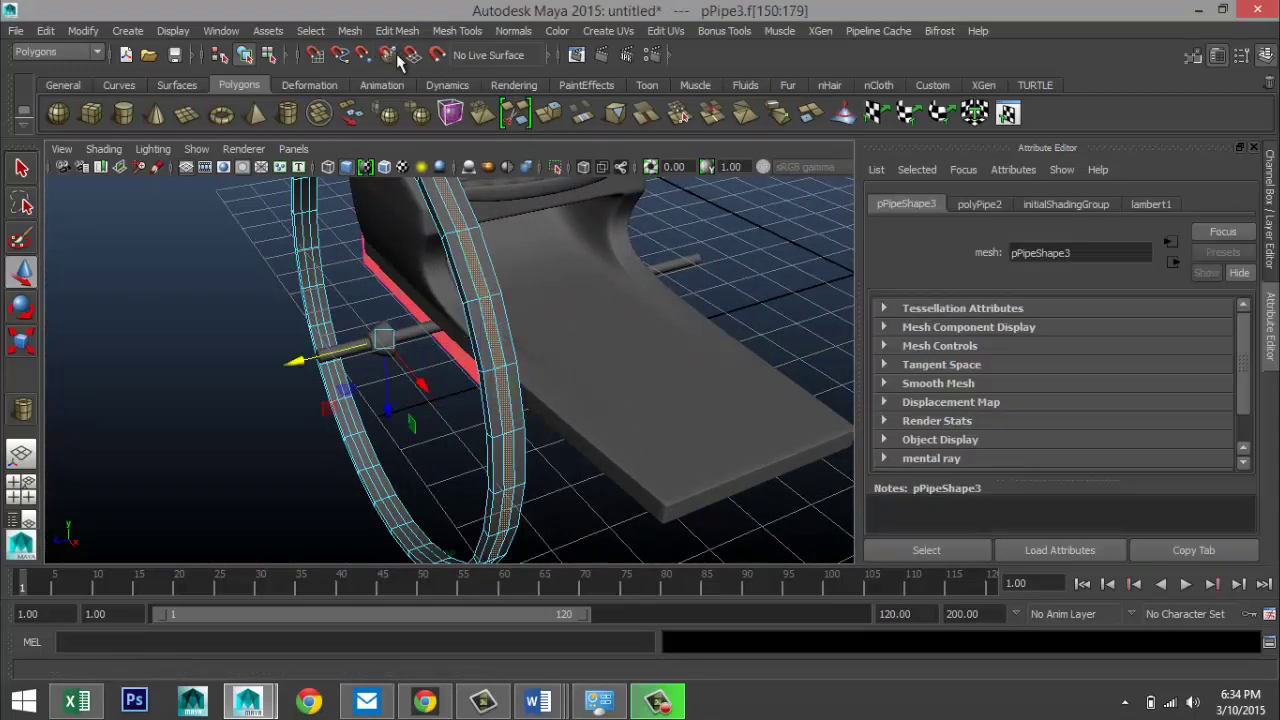
- Scale the two edge loops bordering the rim's middle face loop apart along the axle direction to widen that band
scroll(575, 354, up, 5)
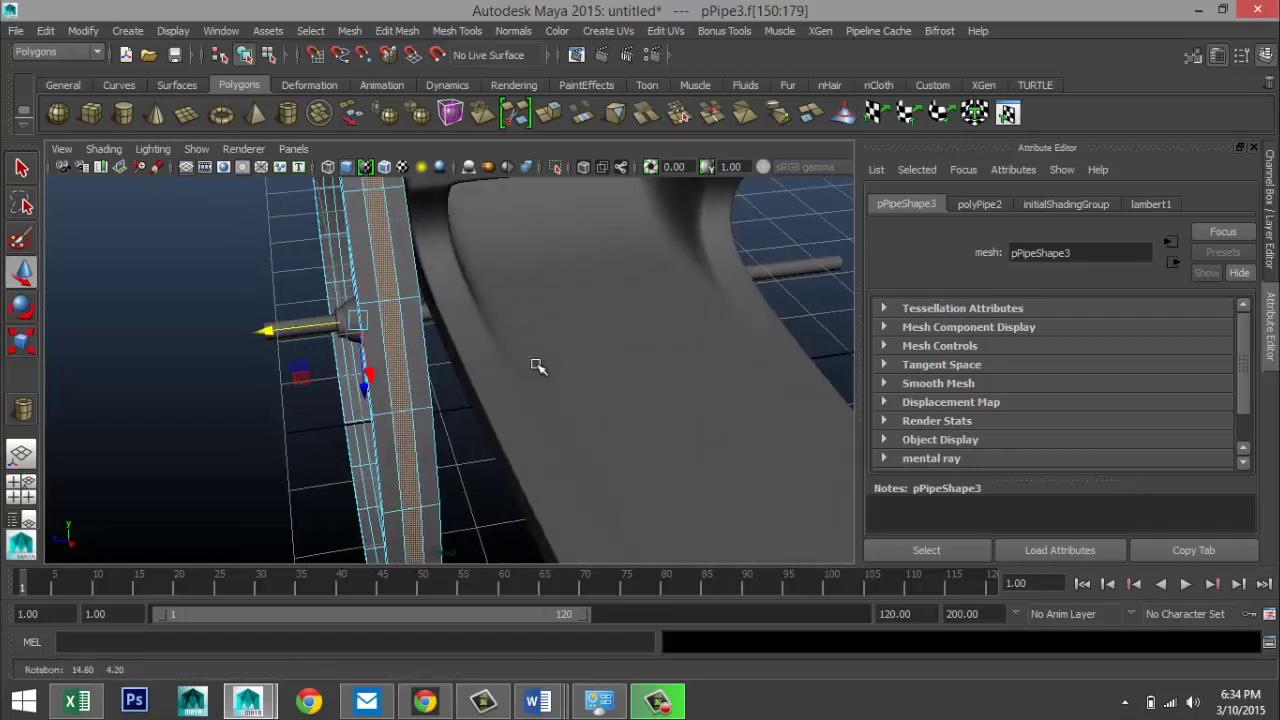
right_drag(400, 358, 398, 250)
double_click(393, 283)
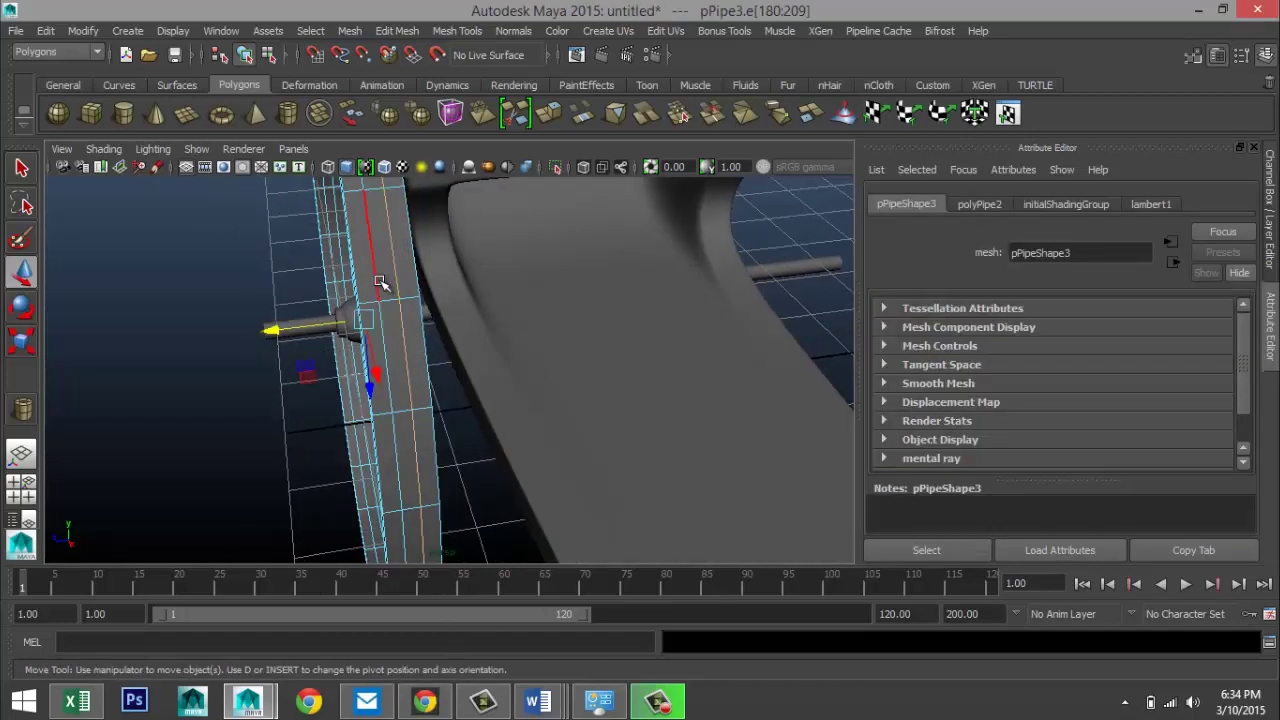
key(r)
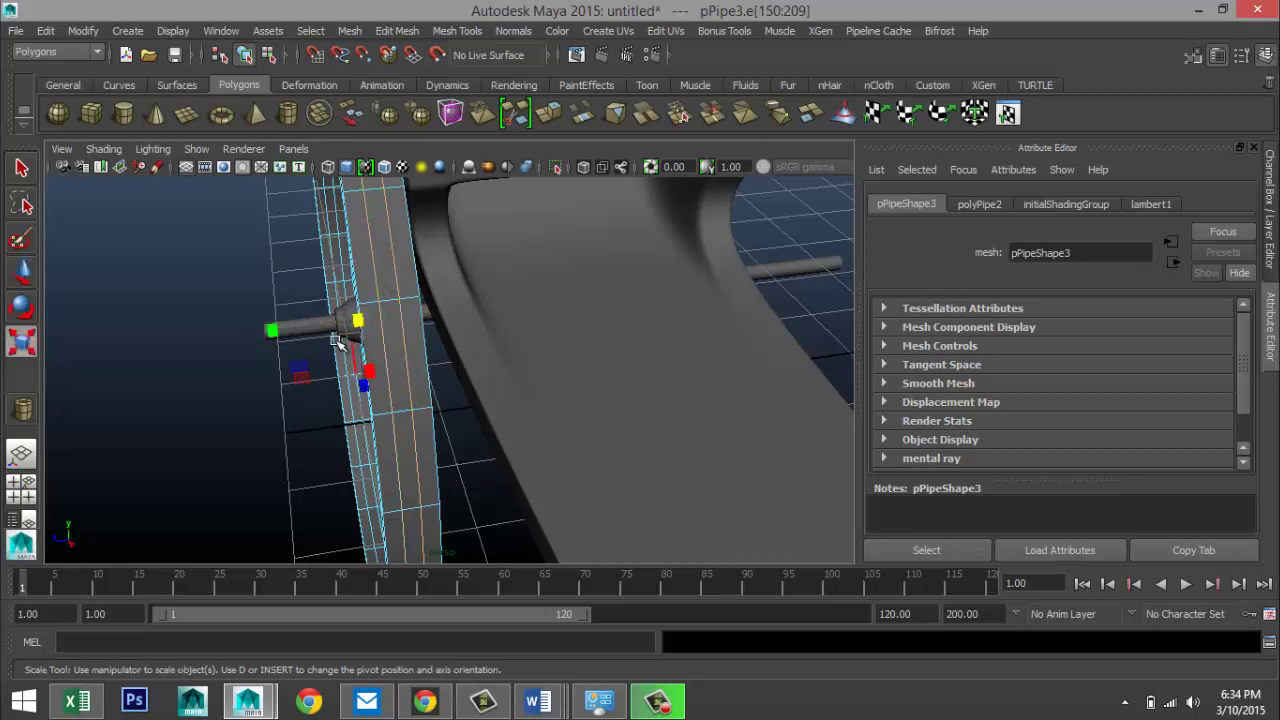
drag(280, 334, 178, 337)
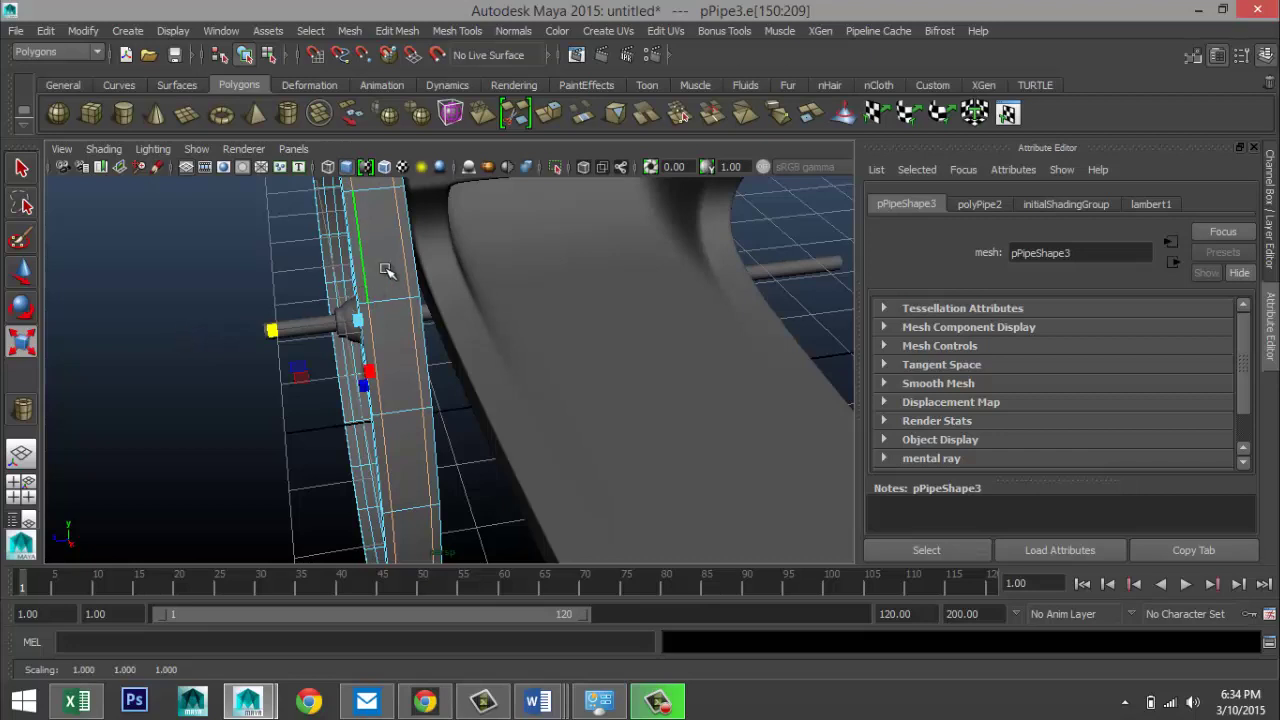
- Extrude the widened middle face loop around the wheel rim and return the rim to object selection
right_drag(380, 265, 380, 308)
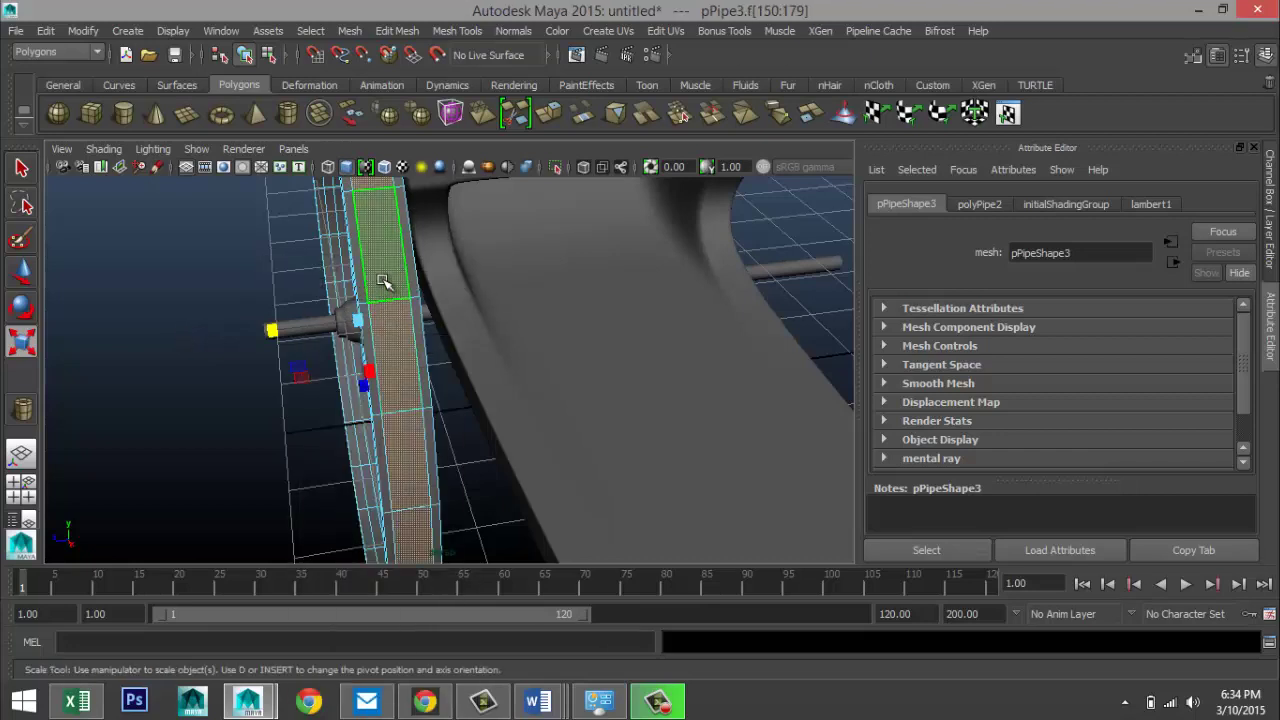
click(387, 295)
shift+double_click(387, 308)
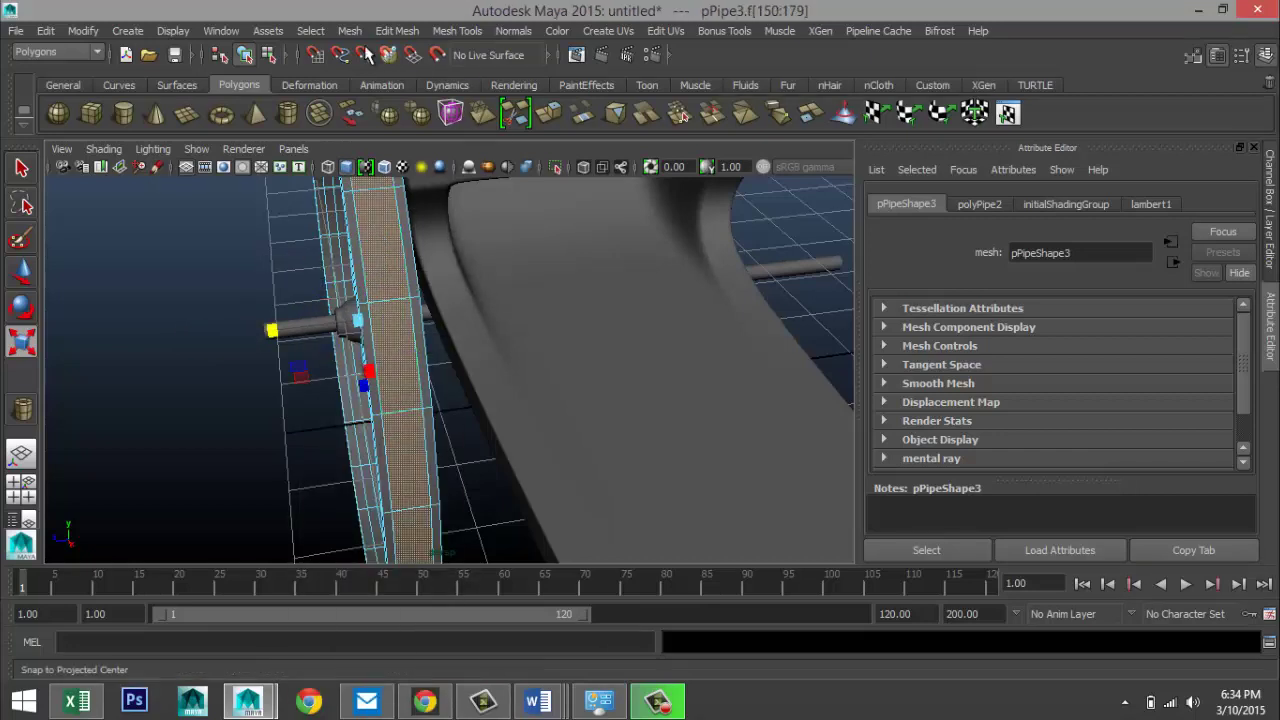
click(397, 31)
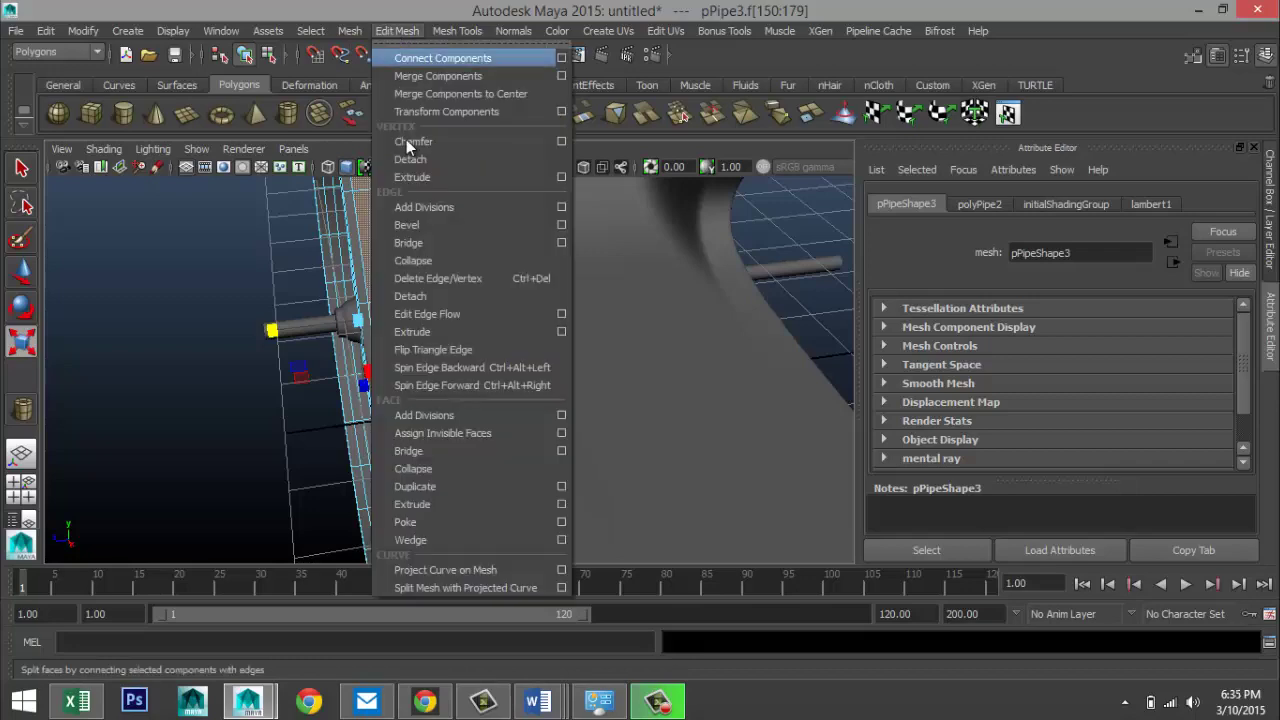
click(449, 504)
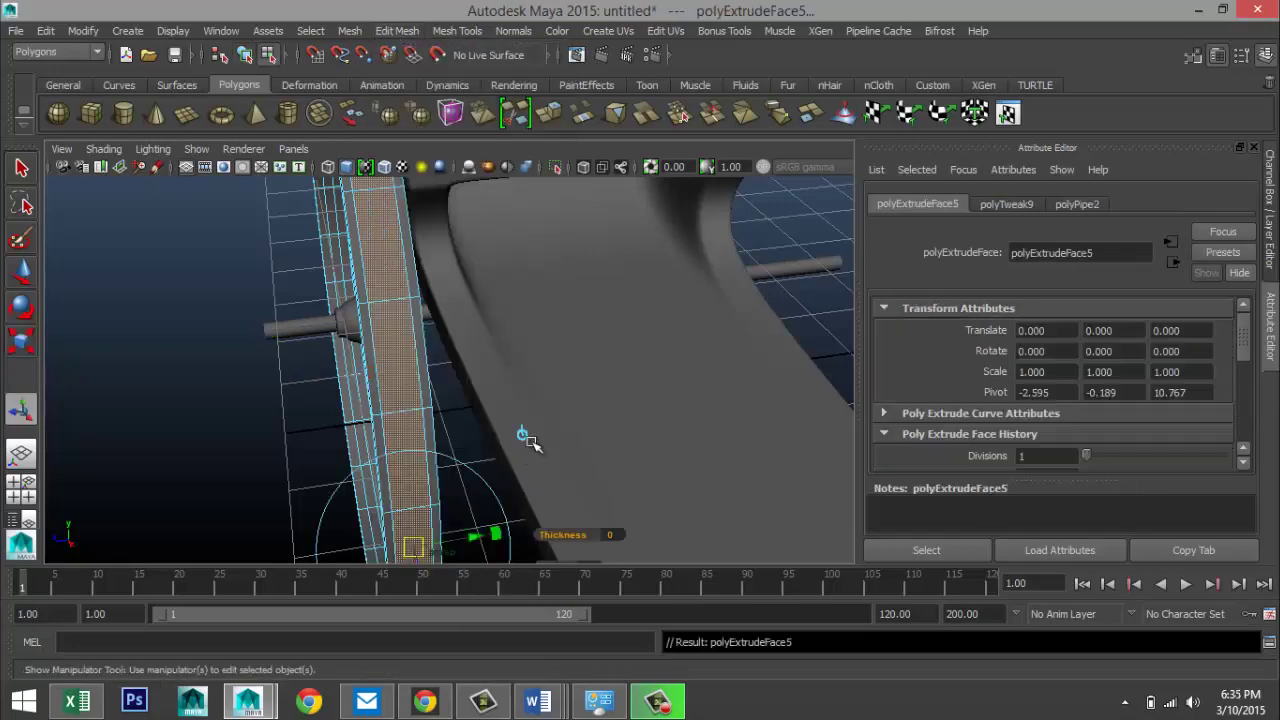
alt+drag(474, 417, 380, 355)
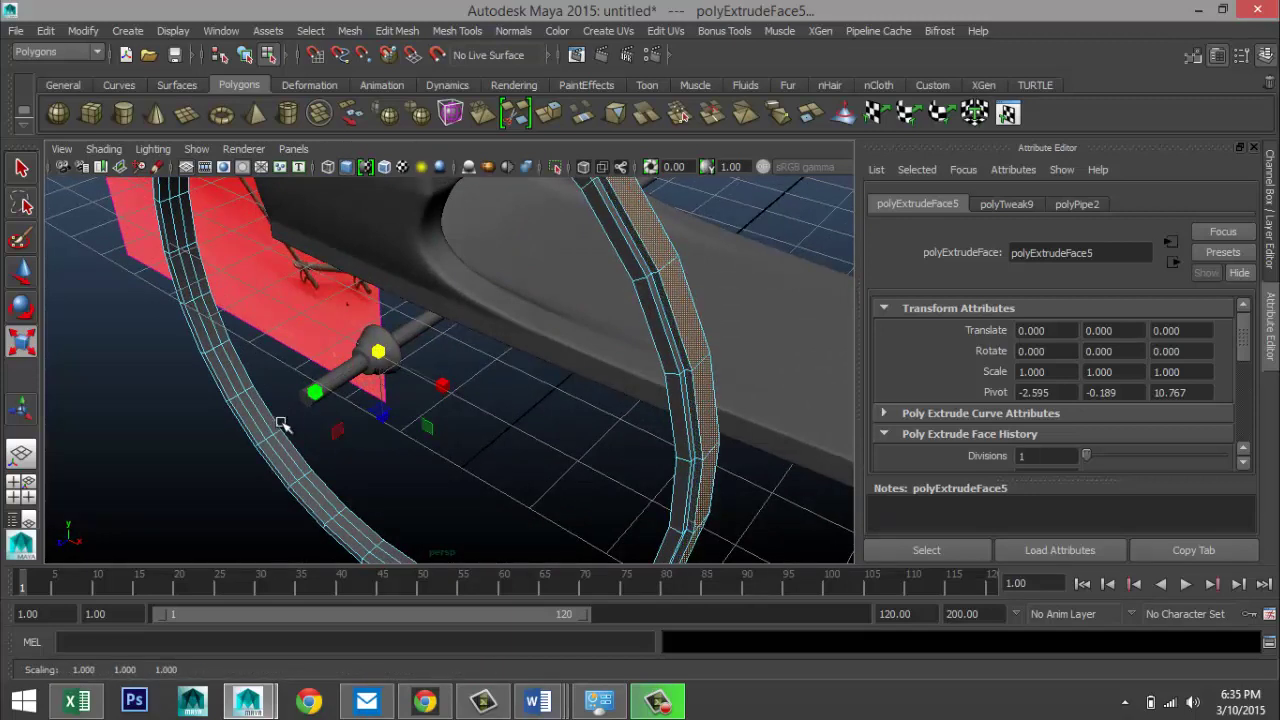
click(186, 466)
right_drag(672, 274, 721, 254)
click(722, 406)
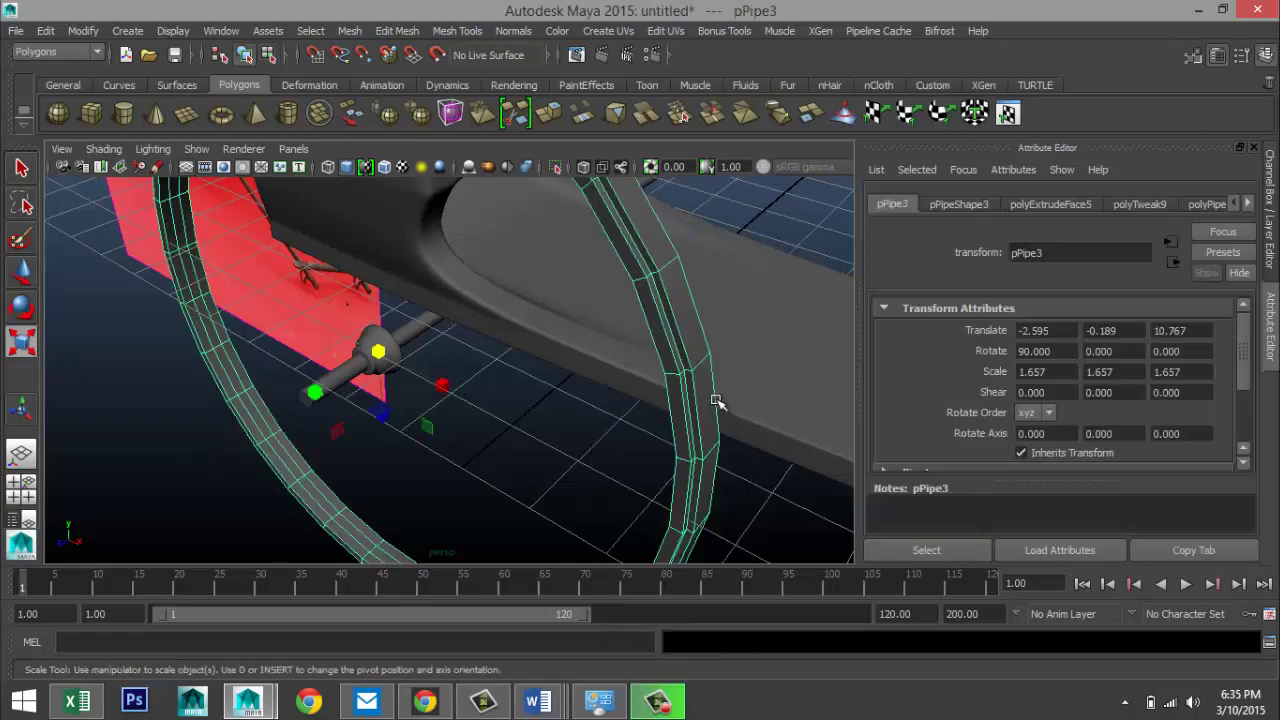
key(ctrl+z)
key(ctrl+z)
key(ctrl+z)
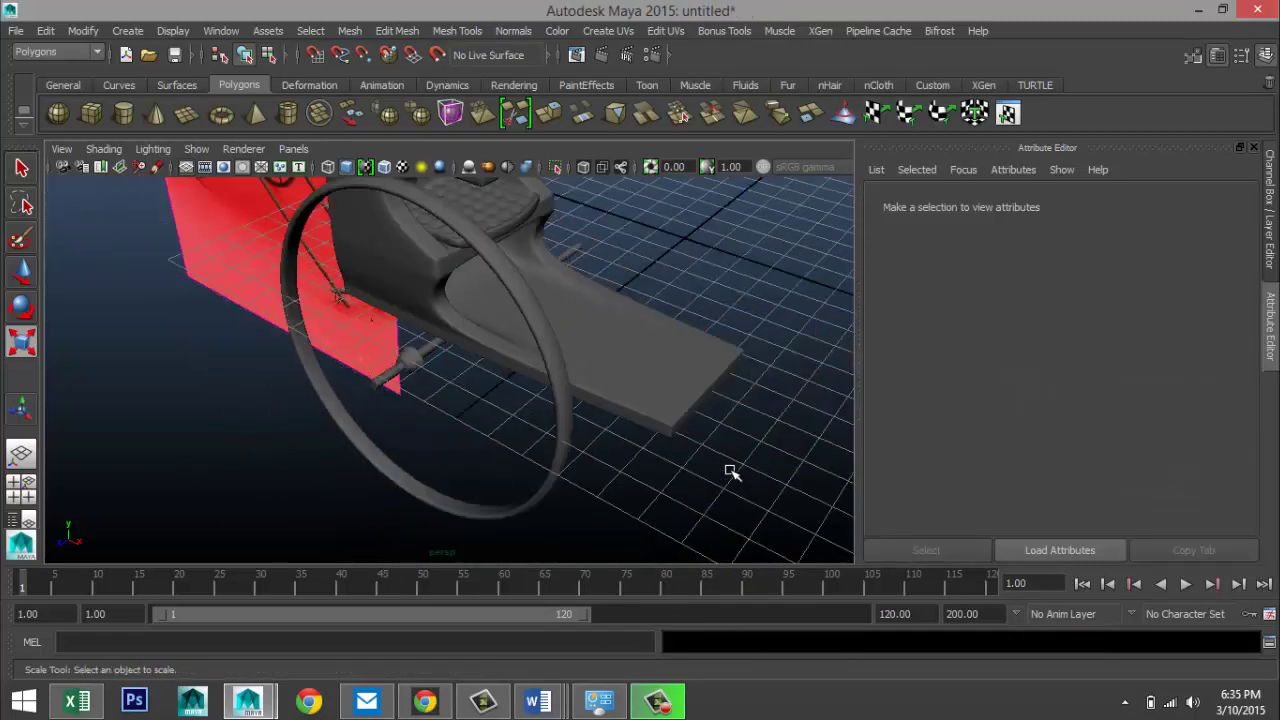
- Create a long, thin polygon cube as a spoke below the wheel and raise it to about Y 2.82
alt+drag(730, 472, 586, 351)
click(604, 369)
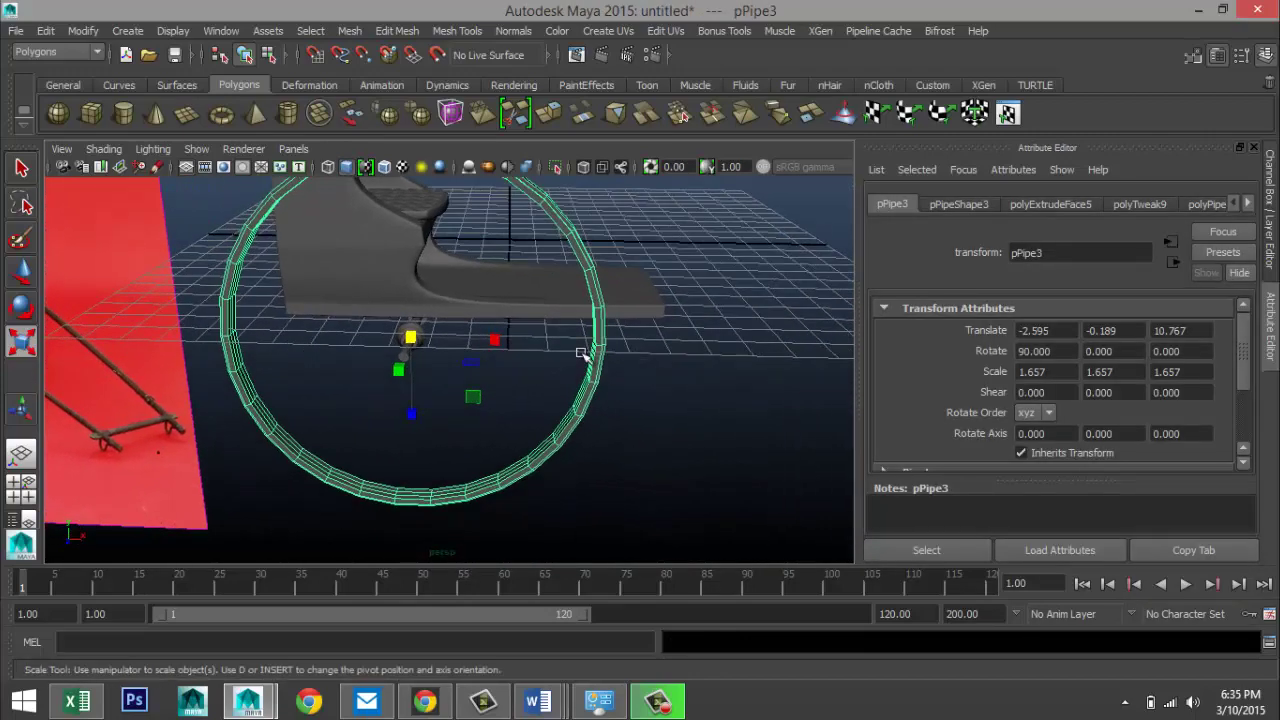
click(90, 113)
drag(251, 514, 760, 583)
key(r)
key(w)
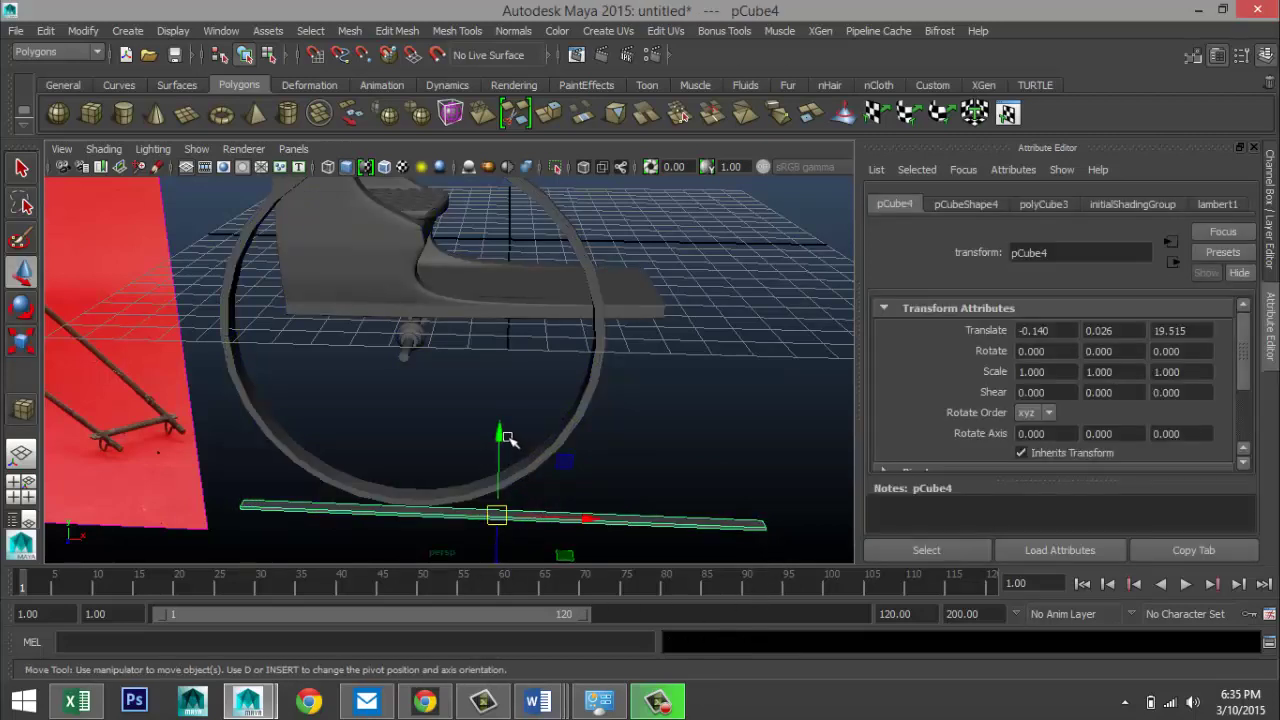
drag(500, 432, 502, 278)
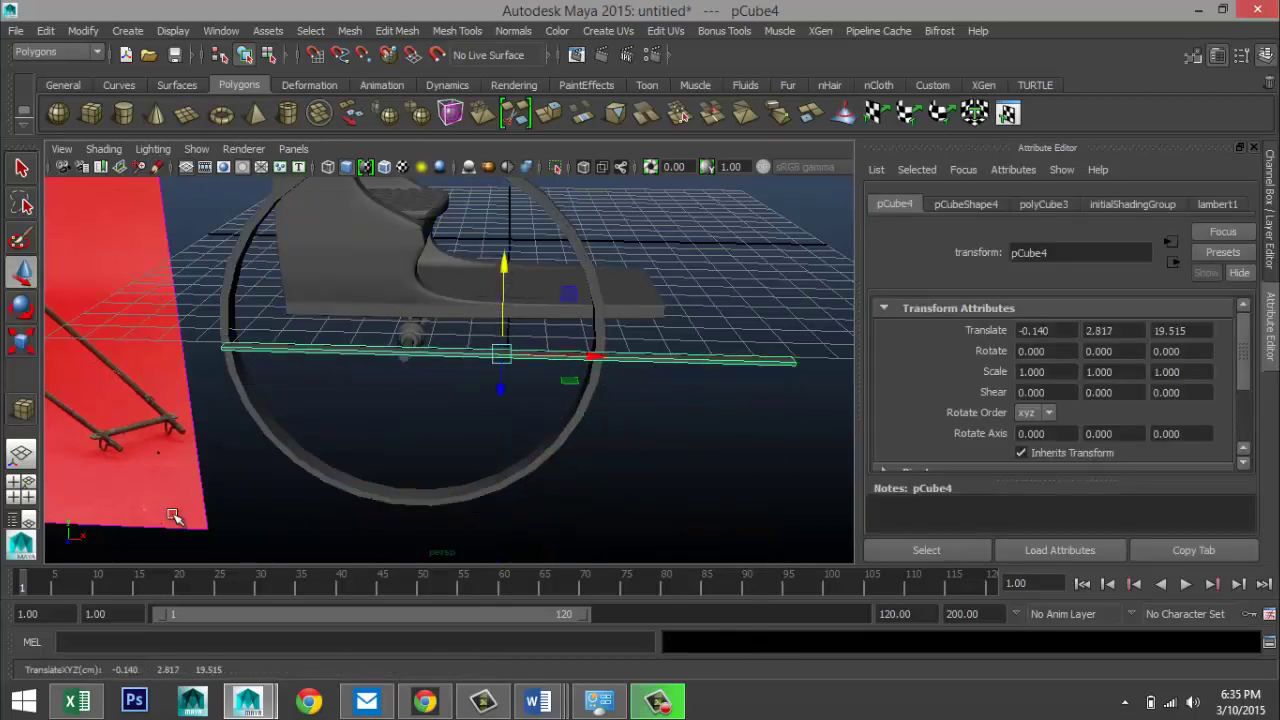
- Move the spoke roughly onto the hub's centre in the front view, at about X -2.54, Y -0.23
click(24, 488)
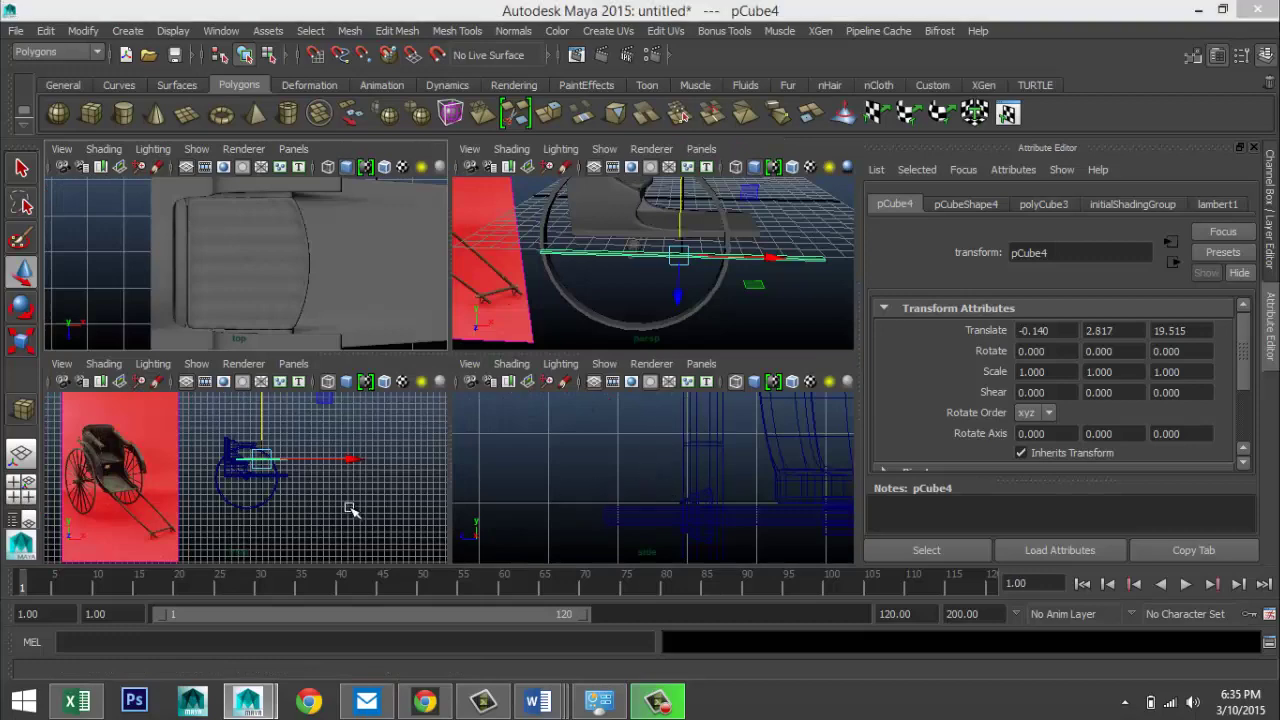
key(space)
key(f)
scroll(485, 460, down, 3)
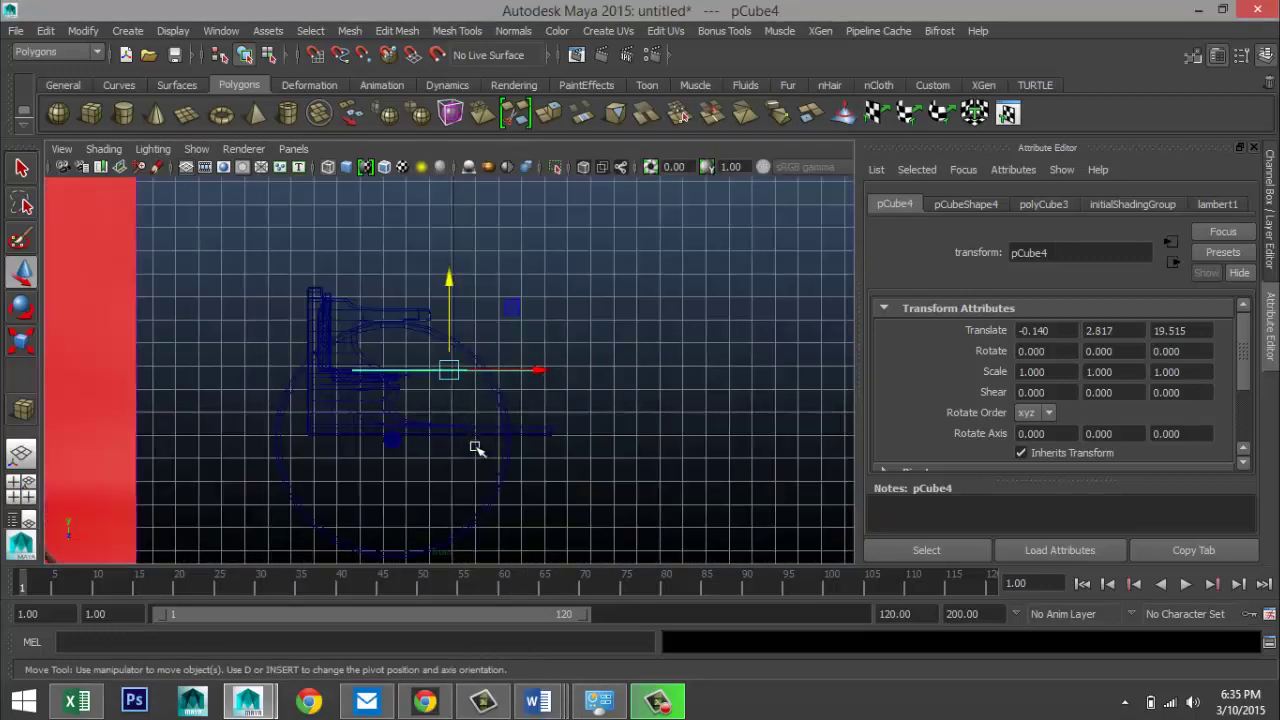
key(5)
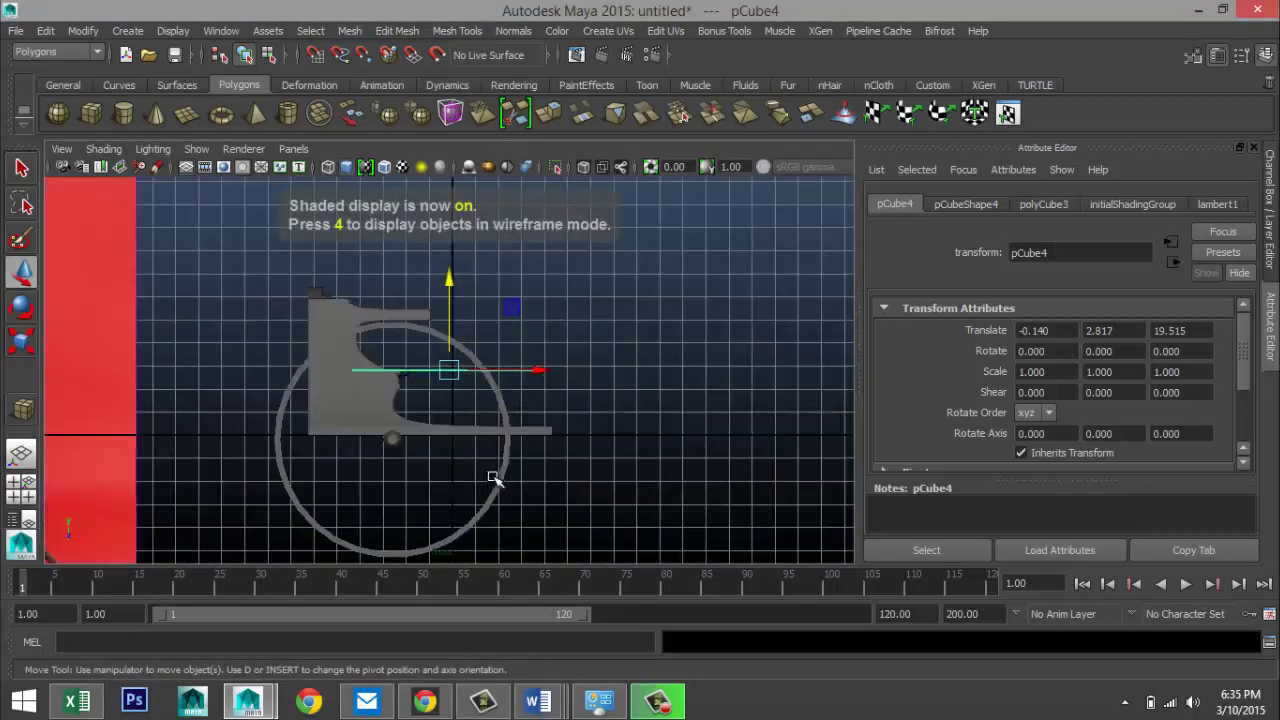
alt+middle_drag(512, 468, 592, 458)
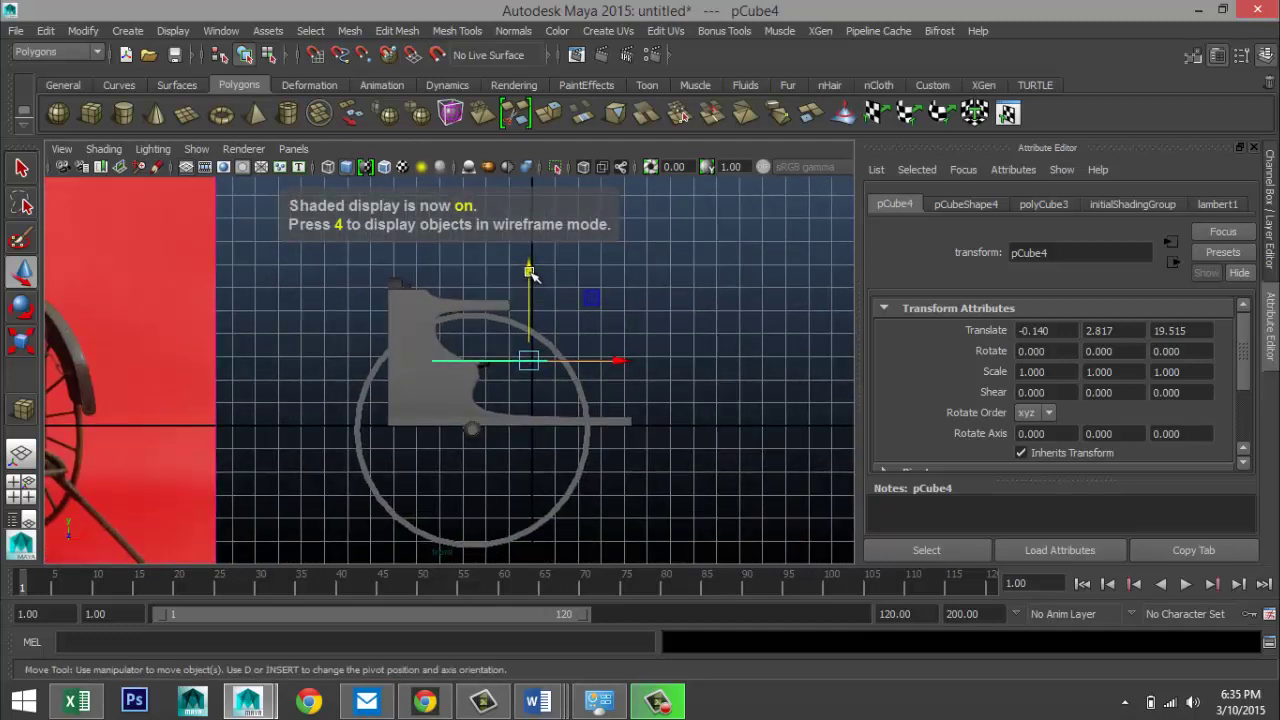
drag(531, 270, 538, 337)
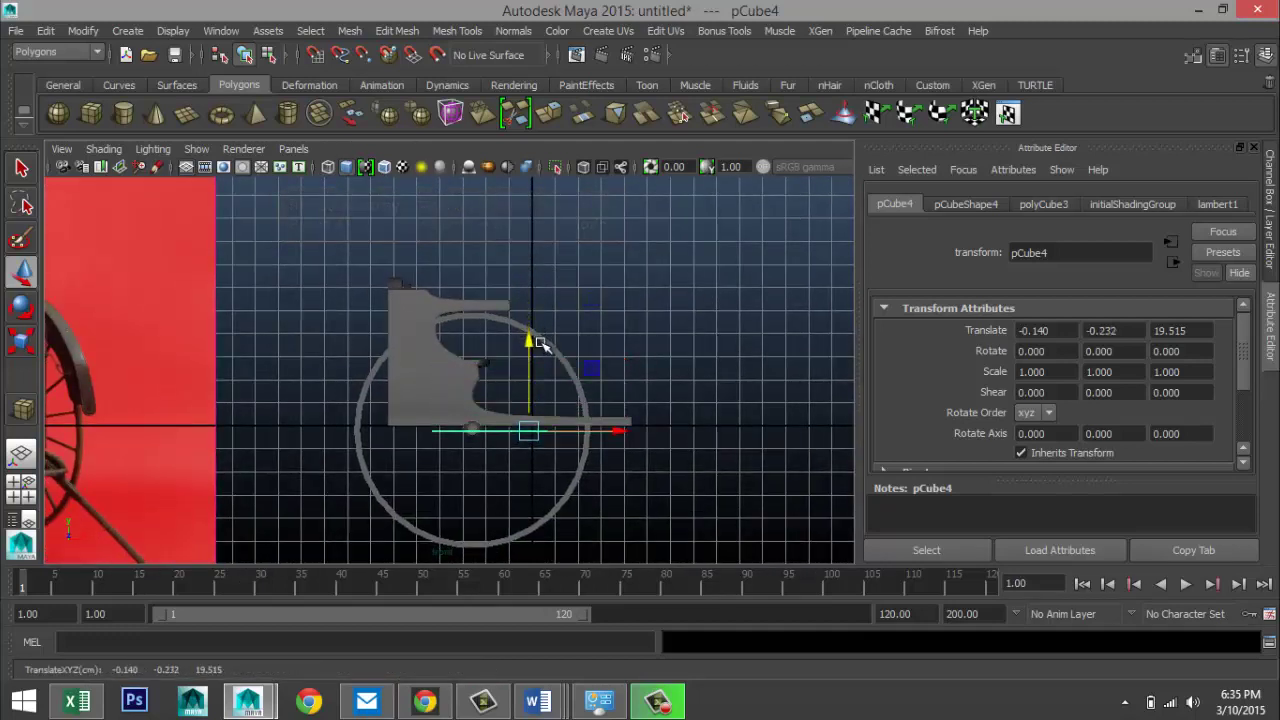
drag(617, 431, 560, 433)
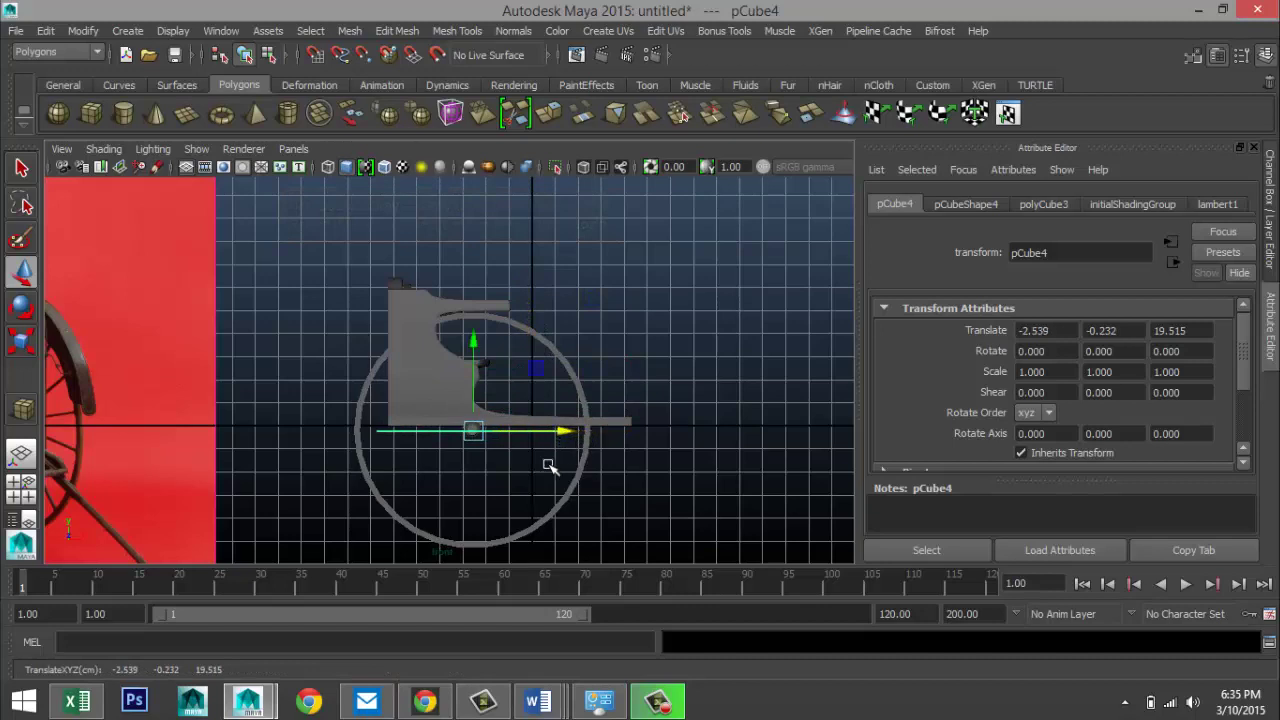
- Snap the spoke exactly to the hub's centre vertex in wireframe, at X -2.595, Y -0.188
key(f)
key(4)
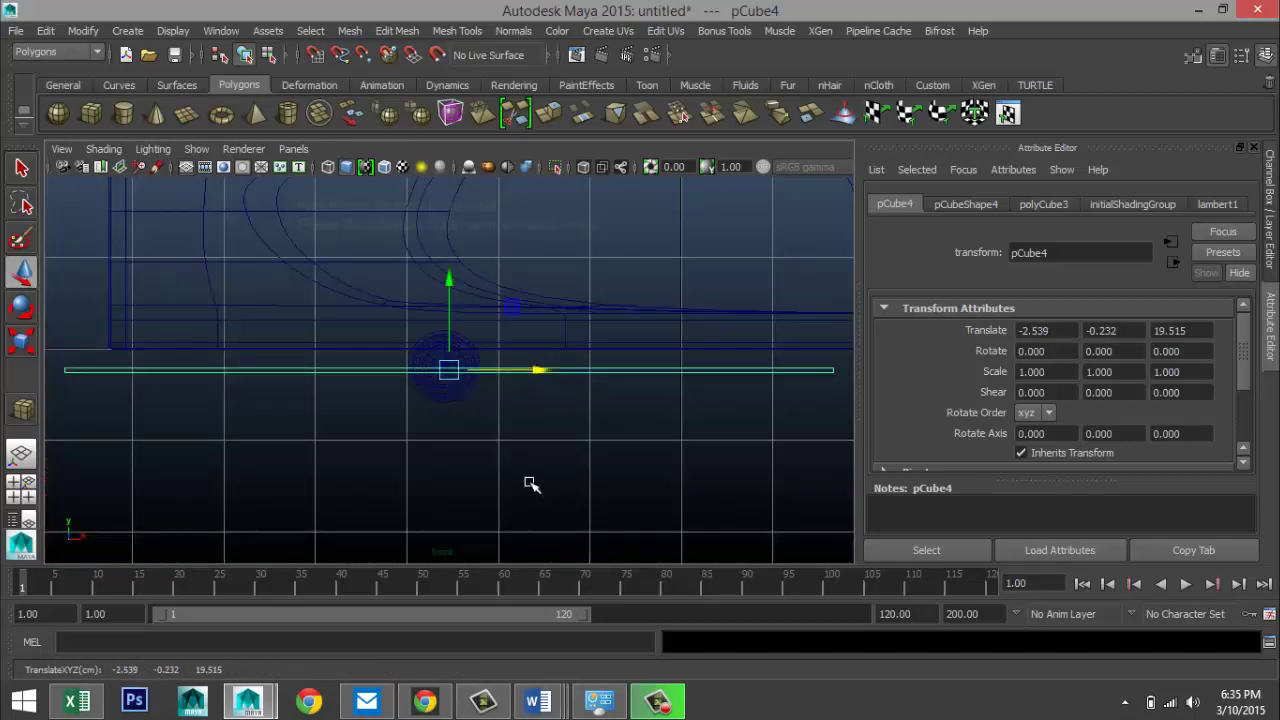
scroll(509, 461, up, 3)
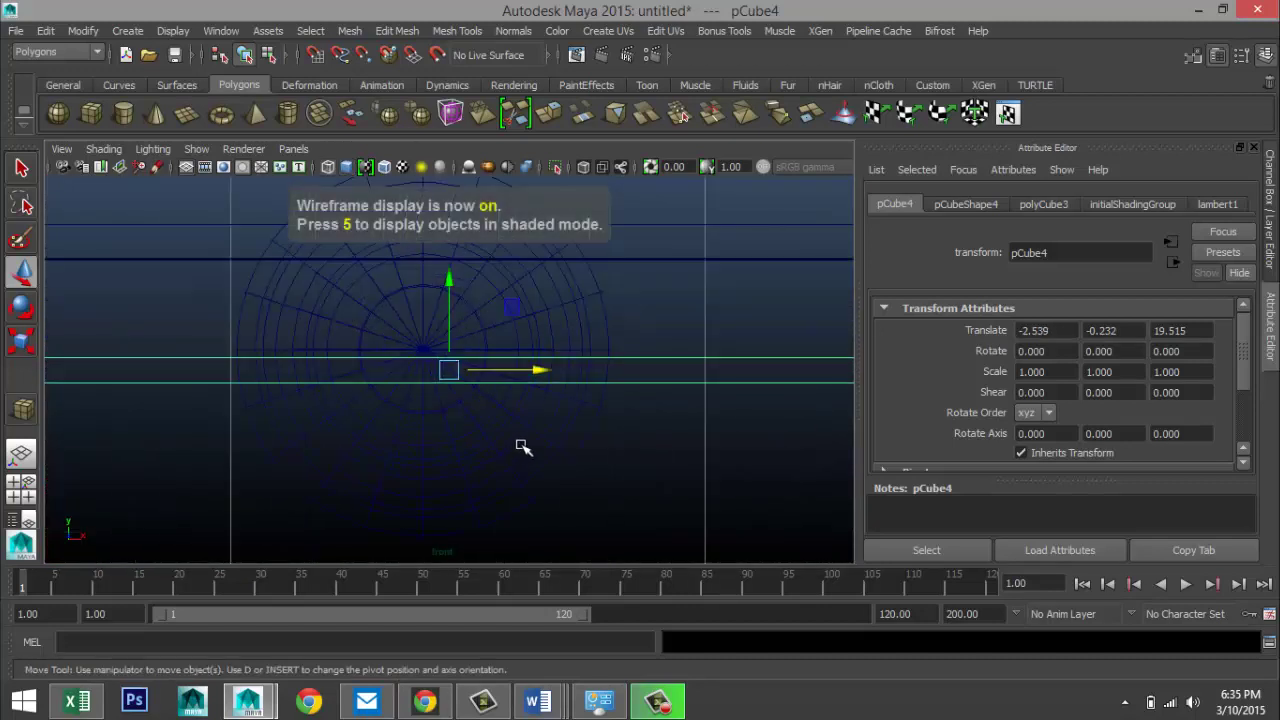
drag(455, 292, 443, 349)
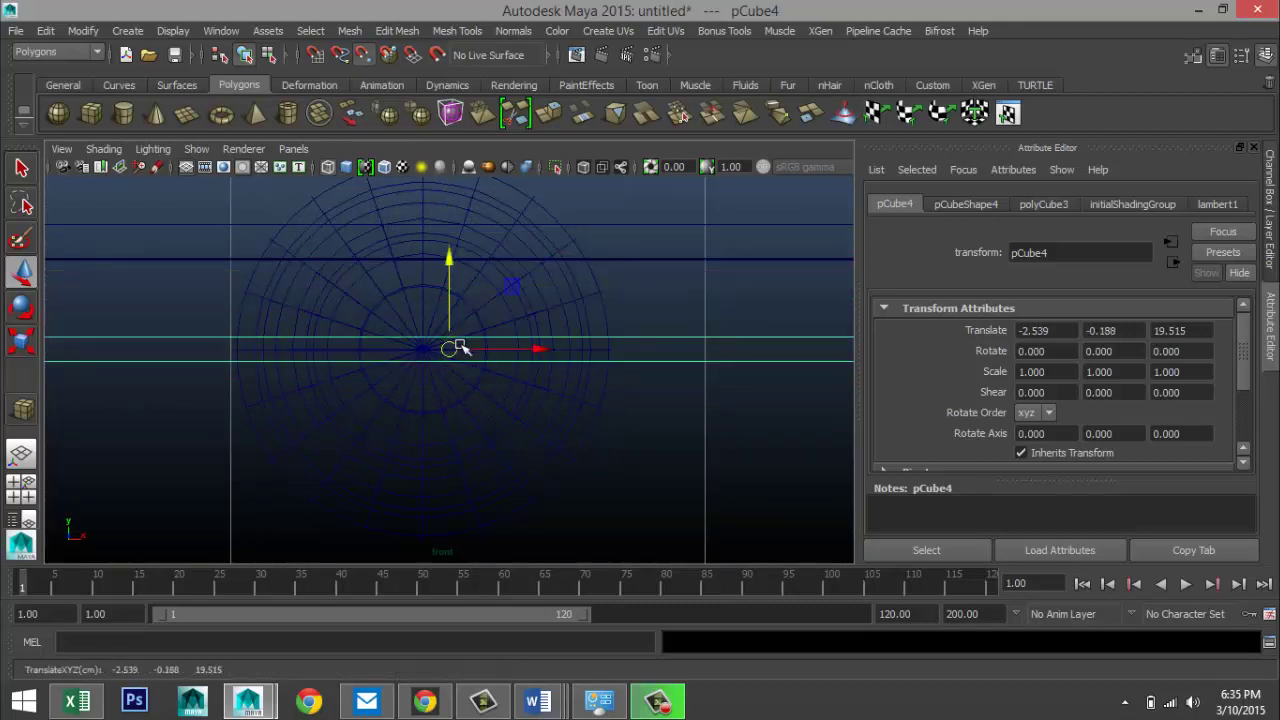
drag(535, 353, 423, 366)
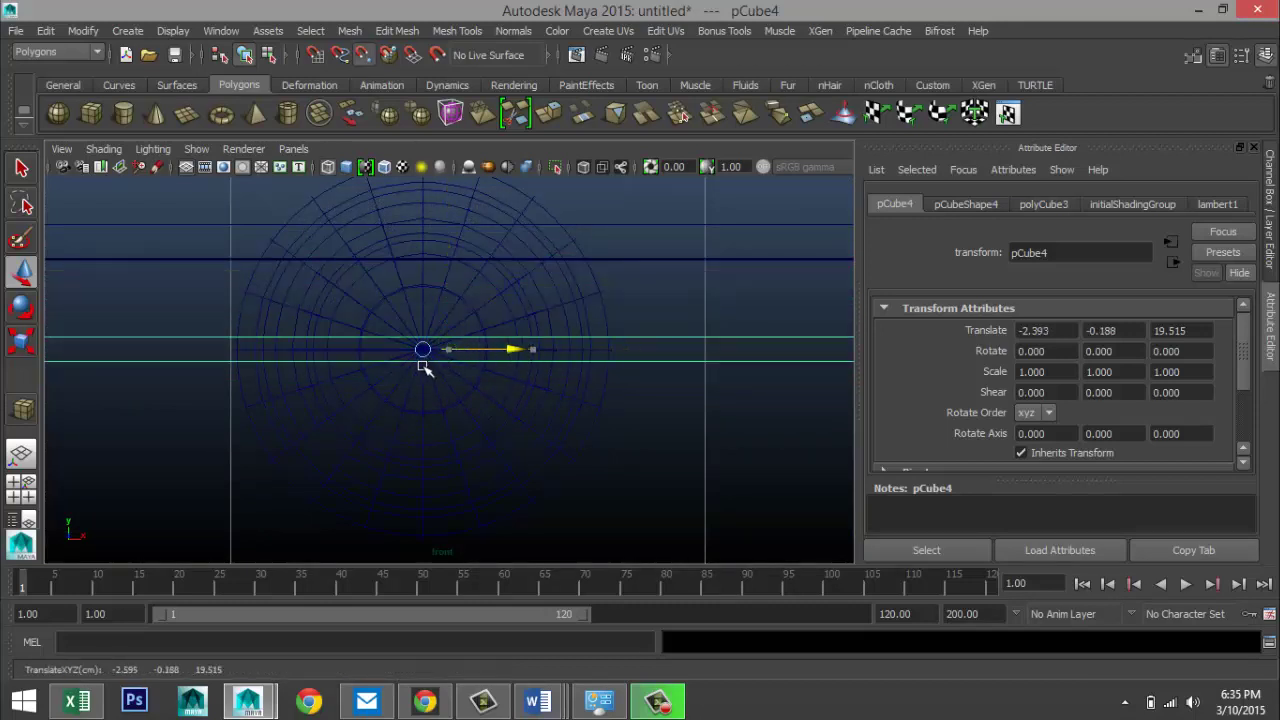
key(v)
- Scale the spoke along X to about 1.175 so it spans the inside of the wheel rim
key(f)
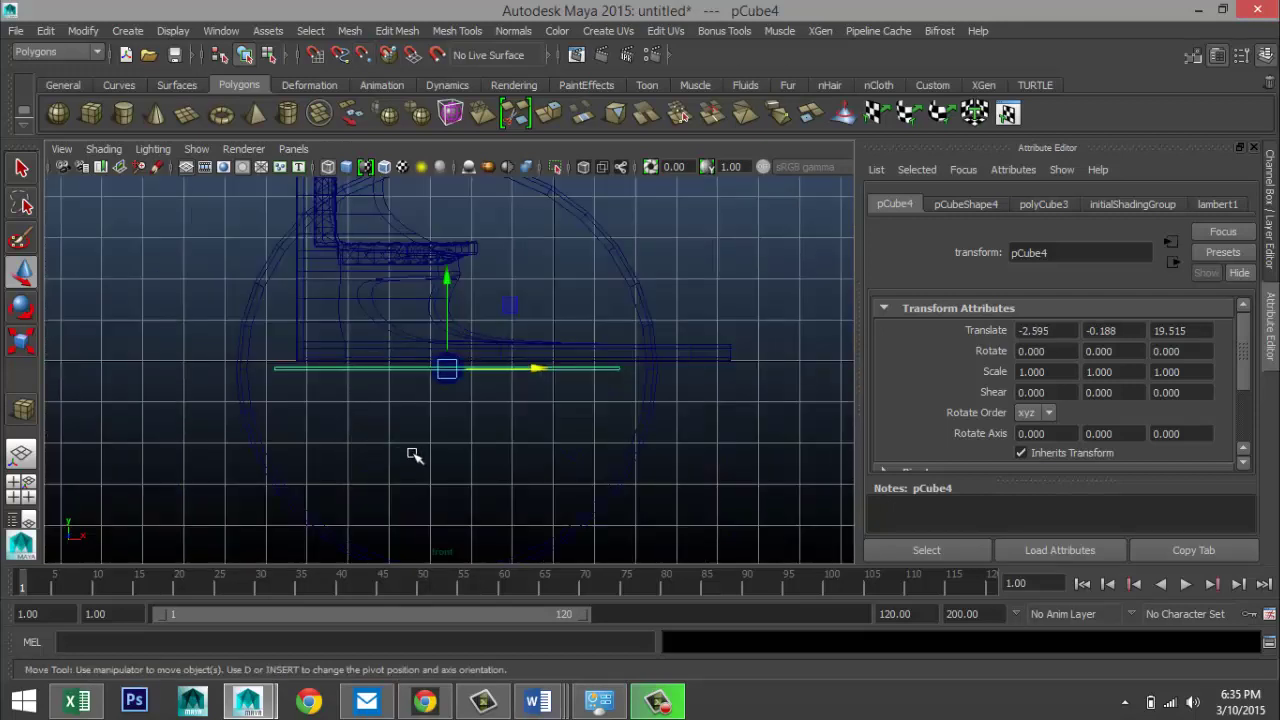
scroll(440, 457, up, 2)
key(r)
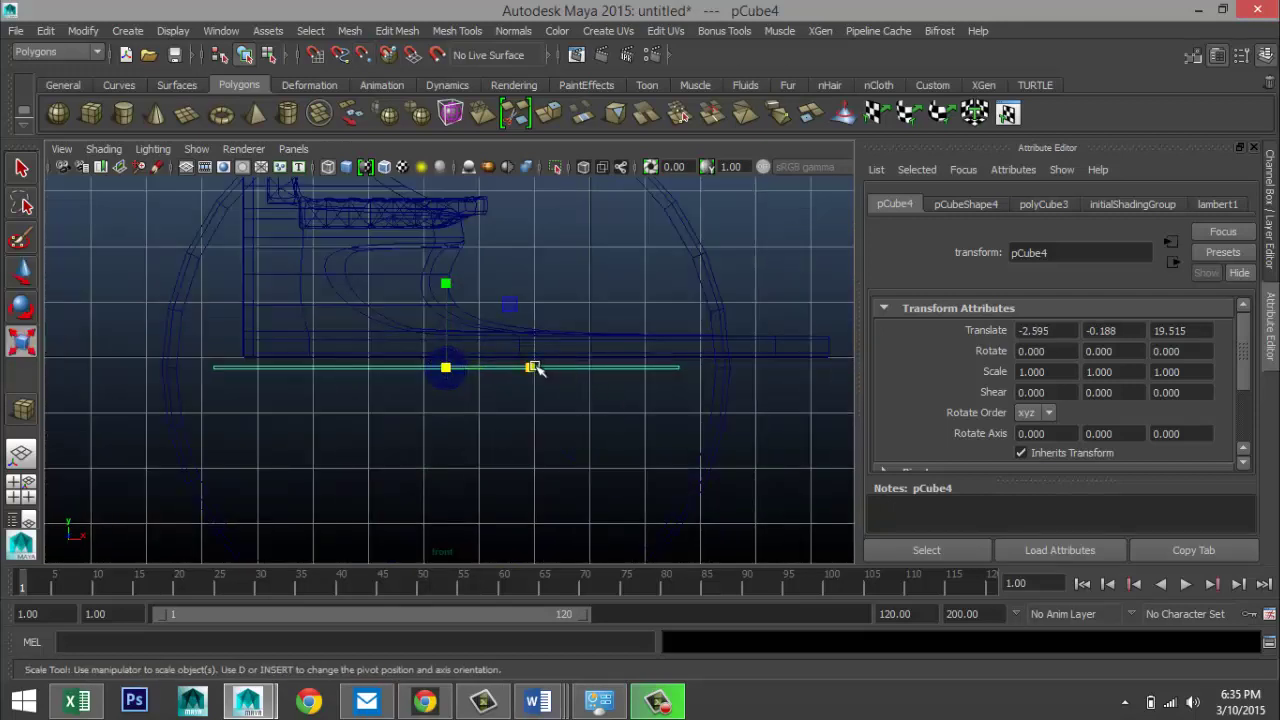
drag(534, 366, 545, 369)
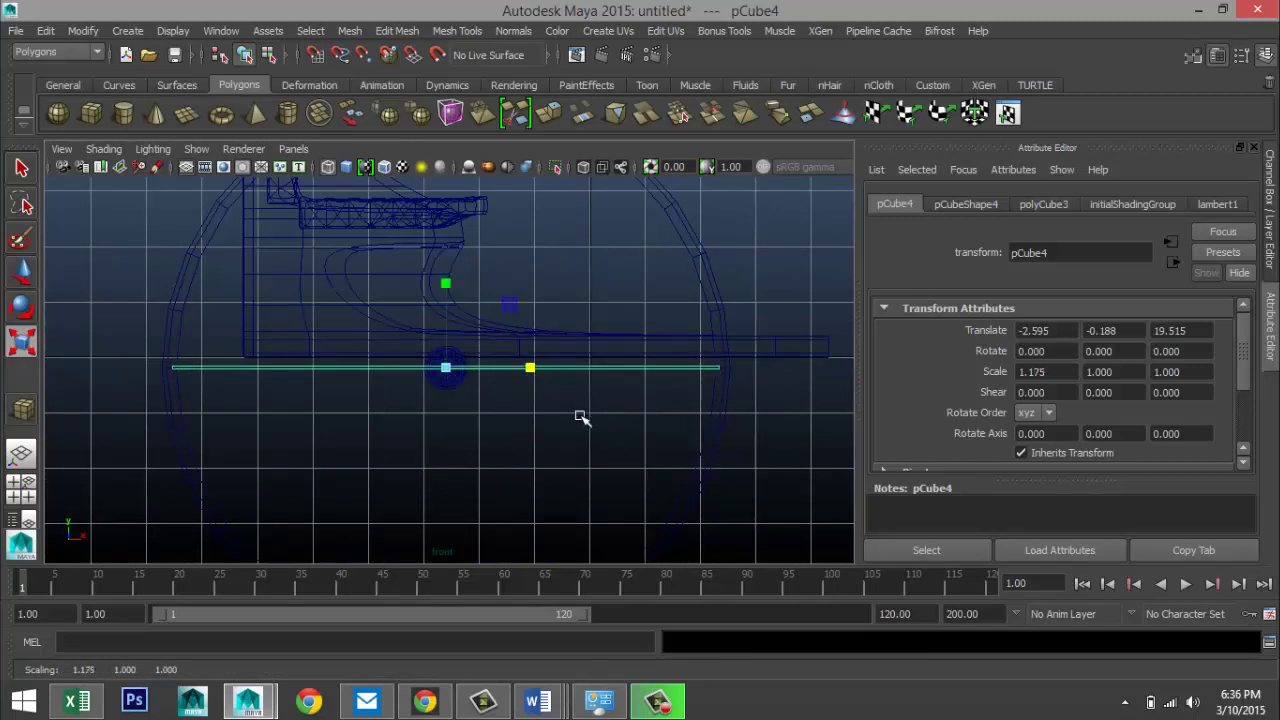
scroll(519, 437, down, 2)
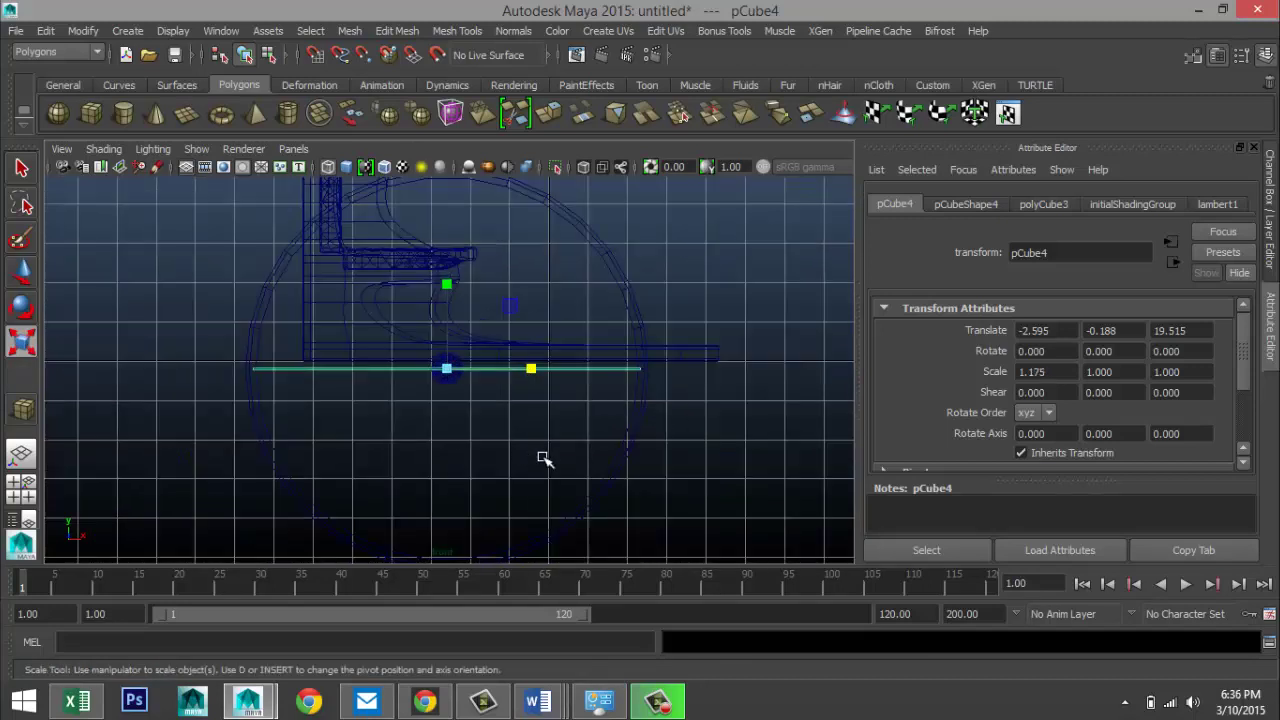
- Duplicate the spoke and set the copy's Z rotation to -15 degrees
key(ctrl+d)
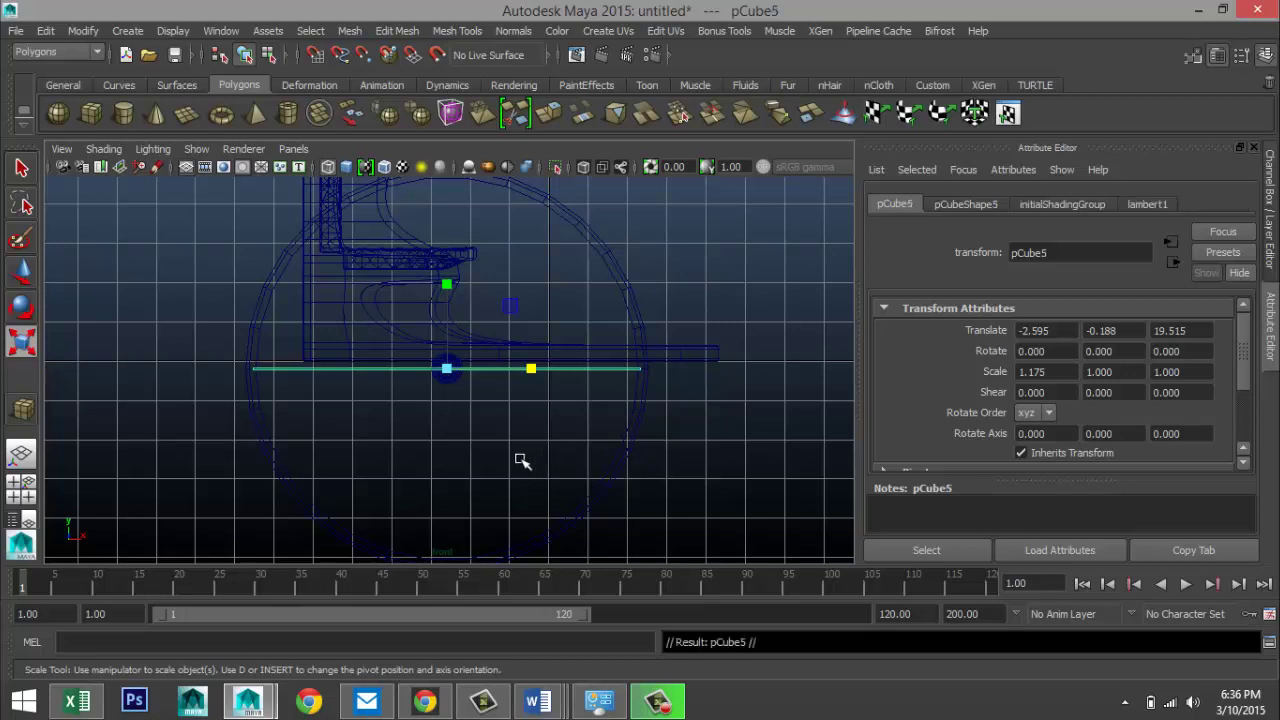
key(e)
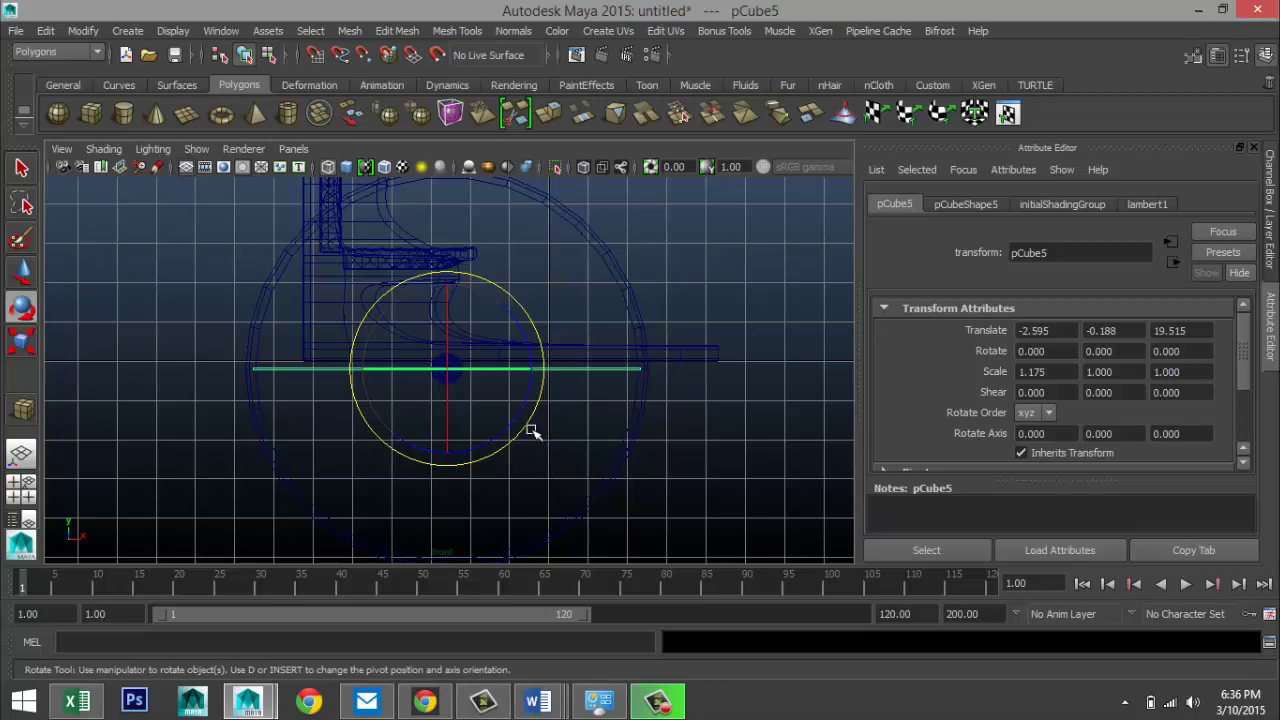
drag(520, 428, 515, 450)
click(1200, 351)
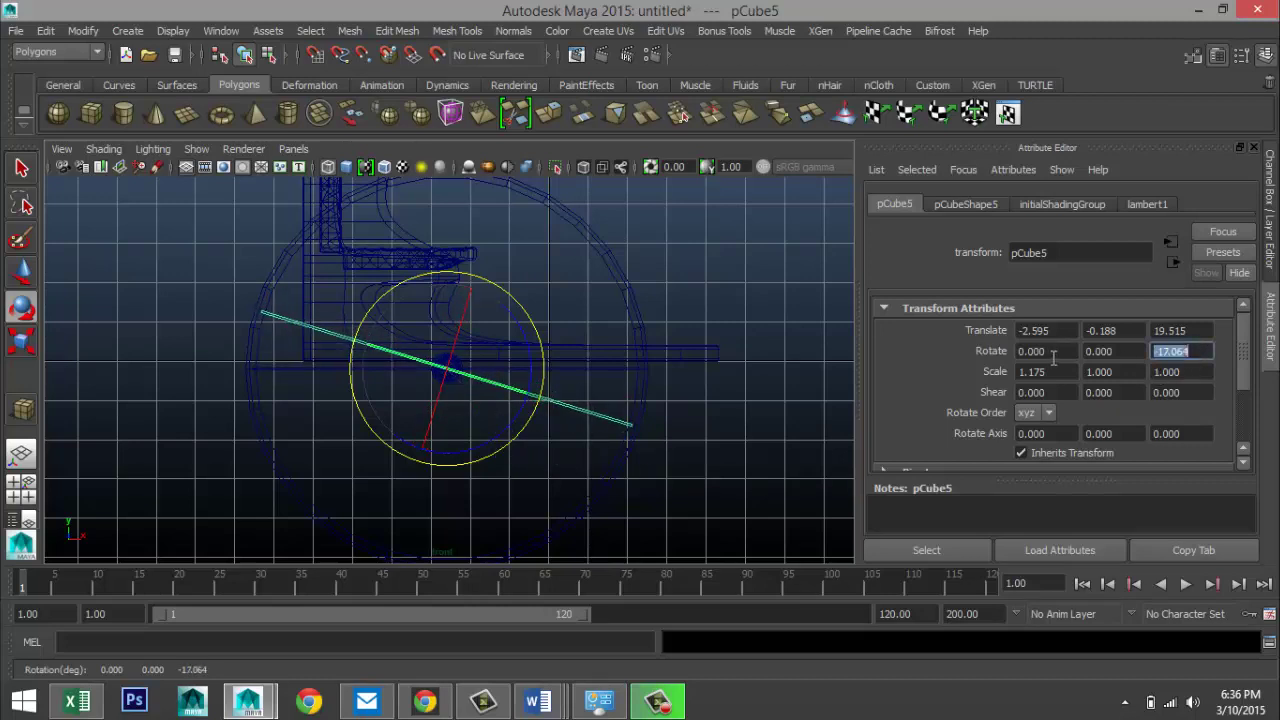
text(-15)
key(Return)
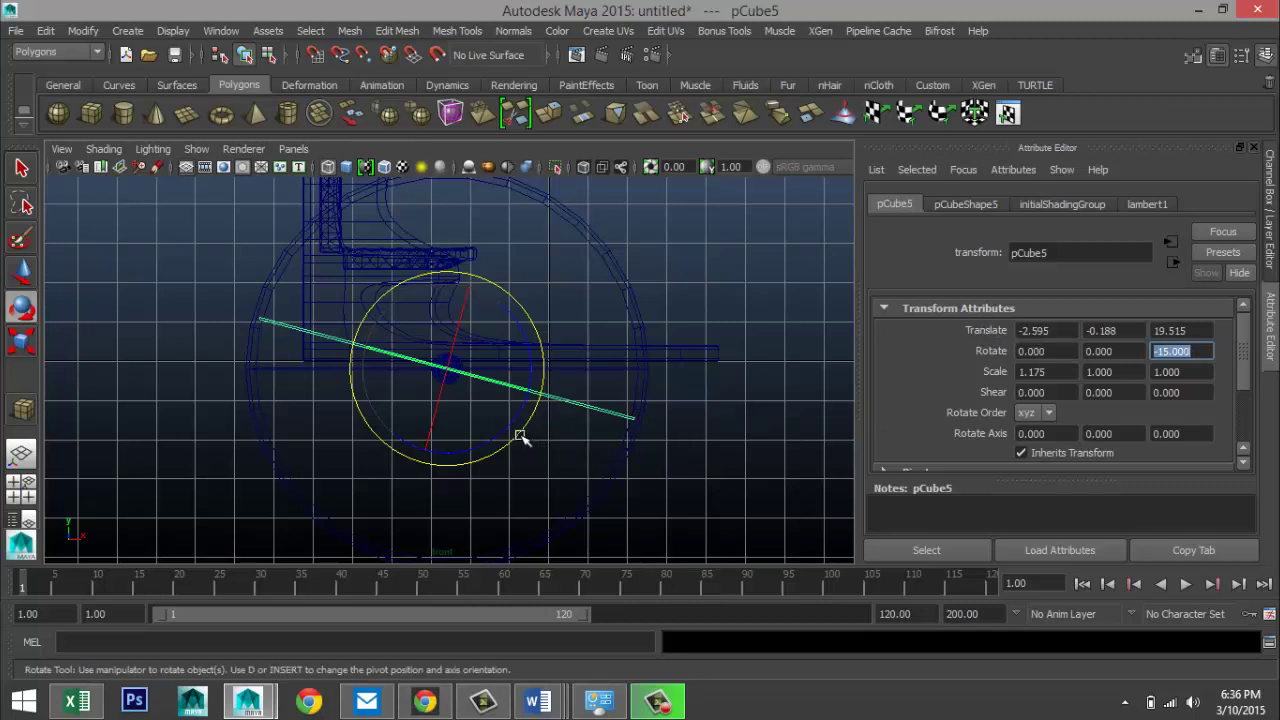
mouse_move(520, 437)
mouse_down()
mouse_move(505, 448)
mouse_move(520, 426)
mouse_move(504, 444)
mouse_move(528, 443)
mouse_up()
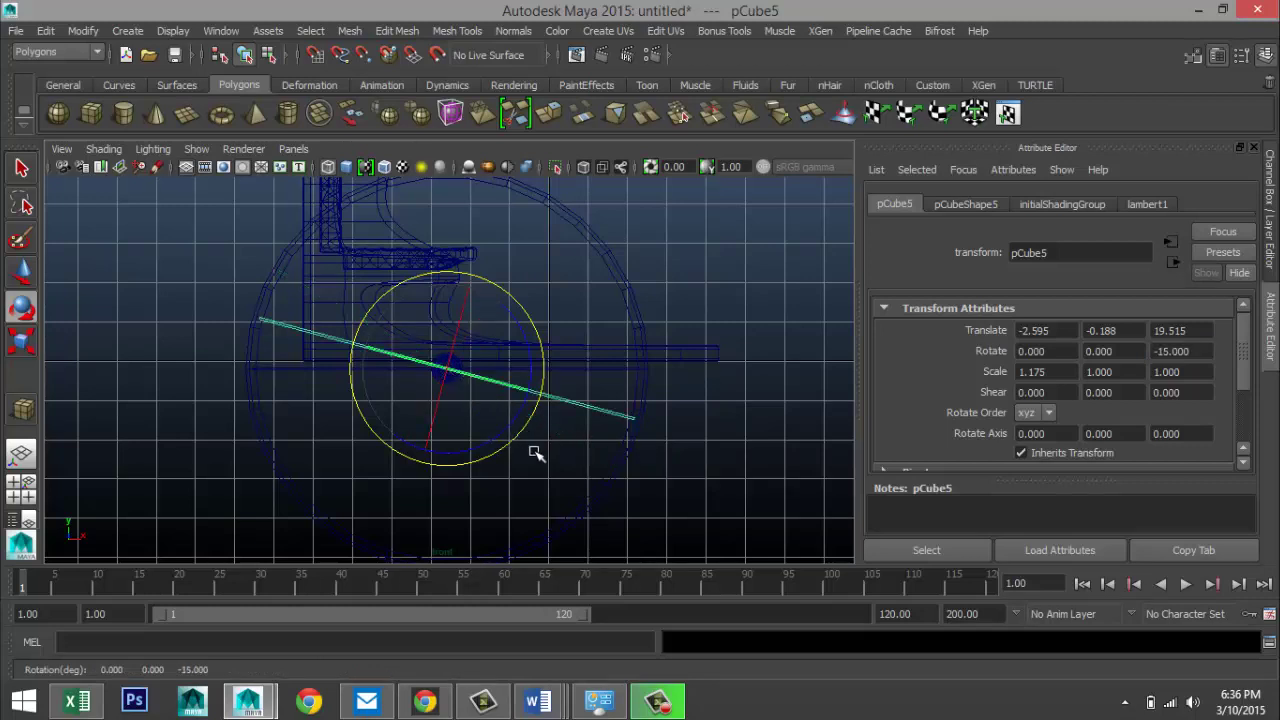
- Repeat the spoke duplication in -15-degree increments down to a Z rotation of -165 degrees, removing the redundant copy at 180 degrees
key(shift+d)
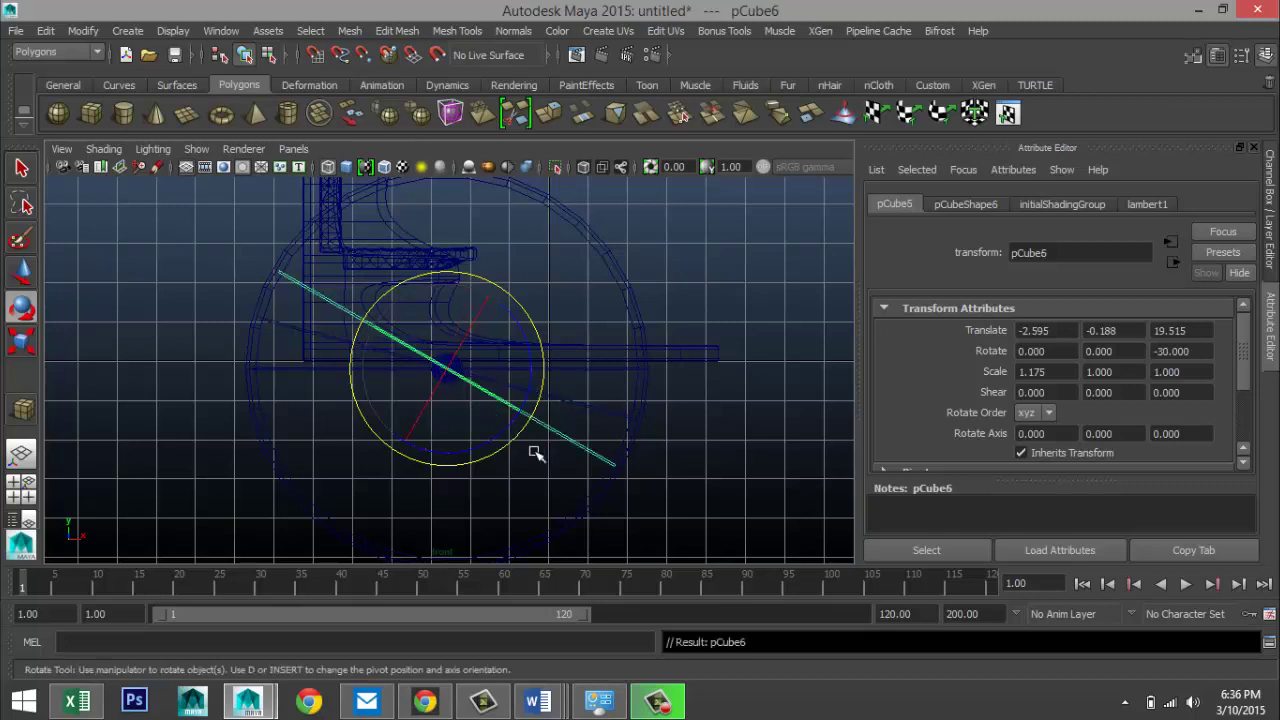
key(shift+d)
key(shift+d)
key(shift+d)
key(shift+d)
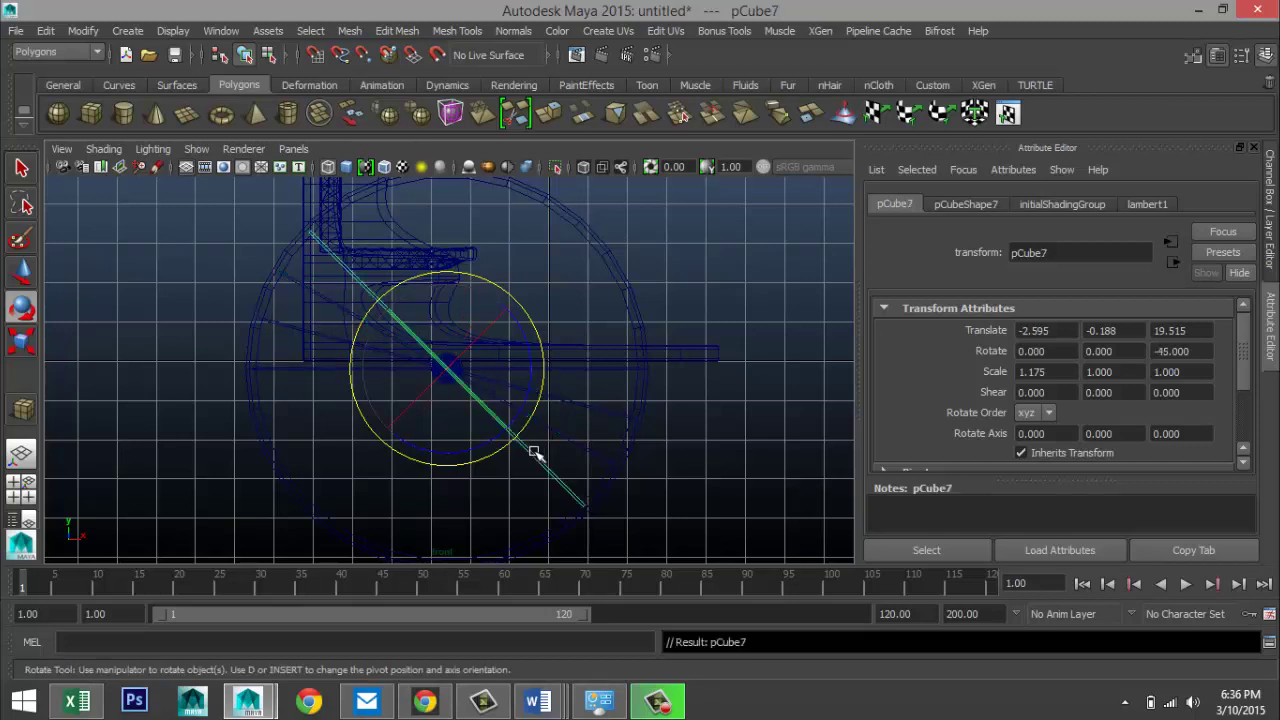
key(shift+d)
key(shift+d)
key(shift+d)
key(shift+d)
key(shift+d)
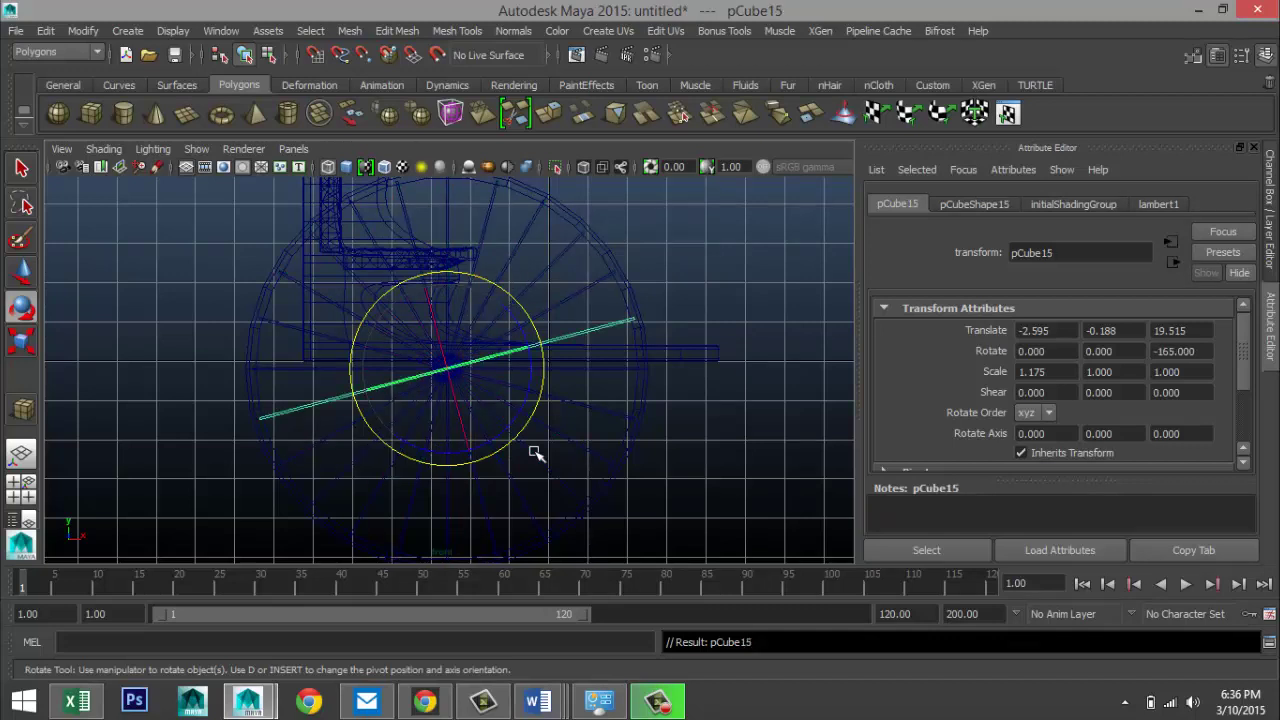
key(shift+d)
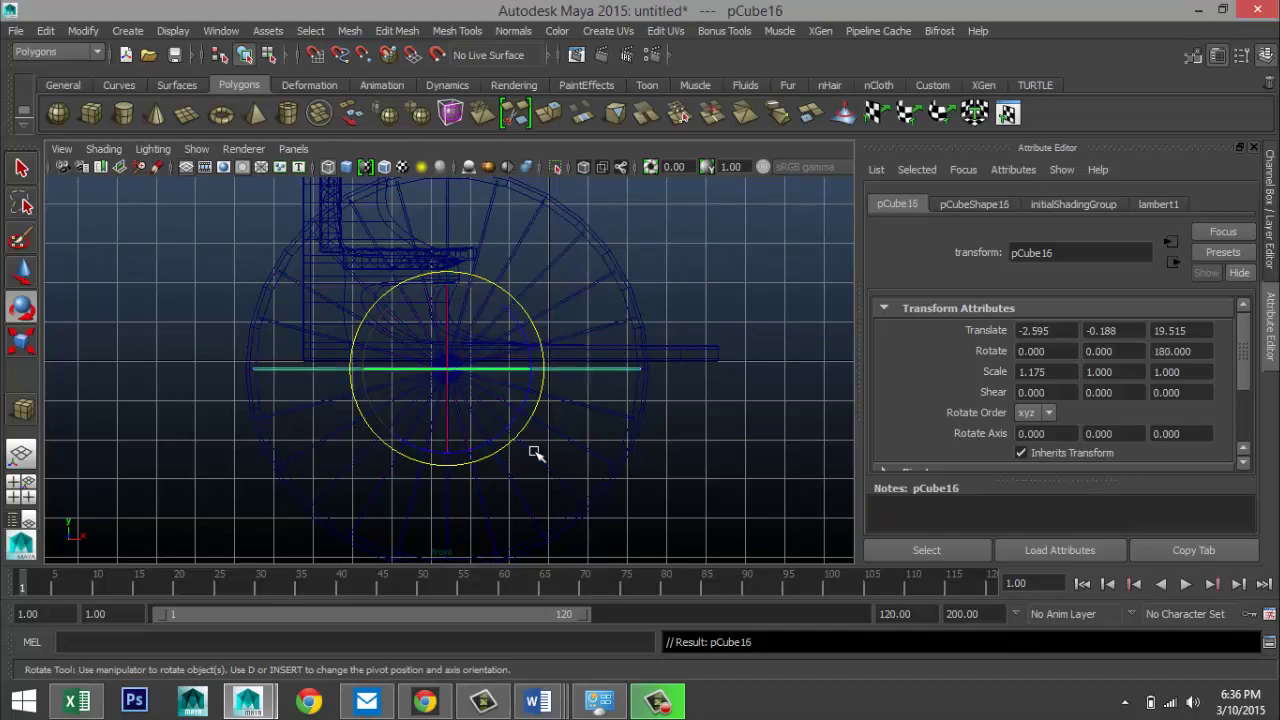
key(ctrl+z)
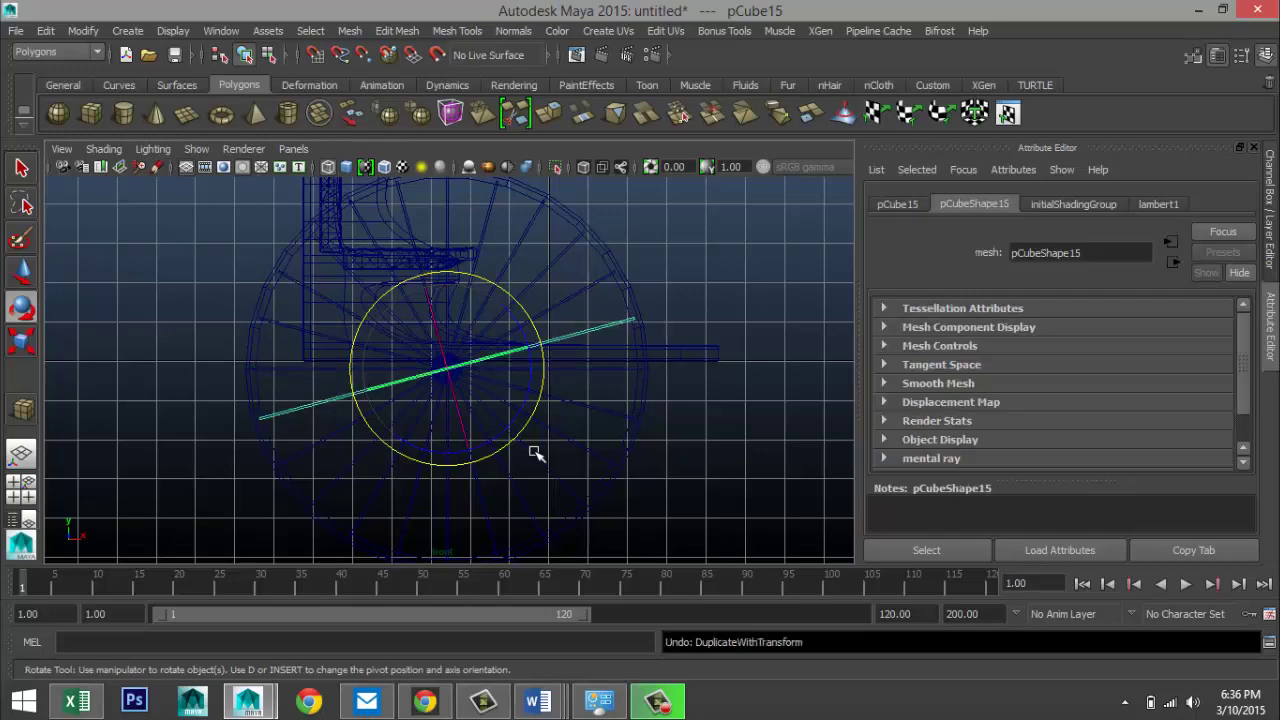
- Select all the spokes in the perspective view and move them along Z to about 10.77, inside the wheel rim
click(21, 489)
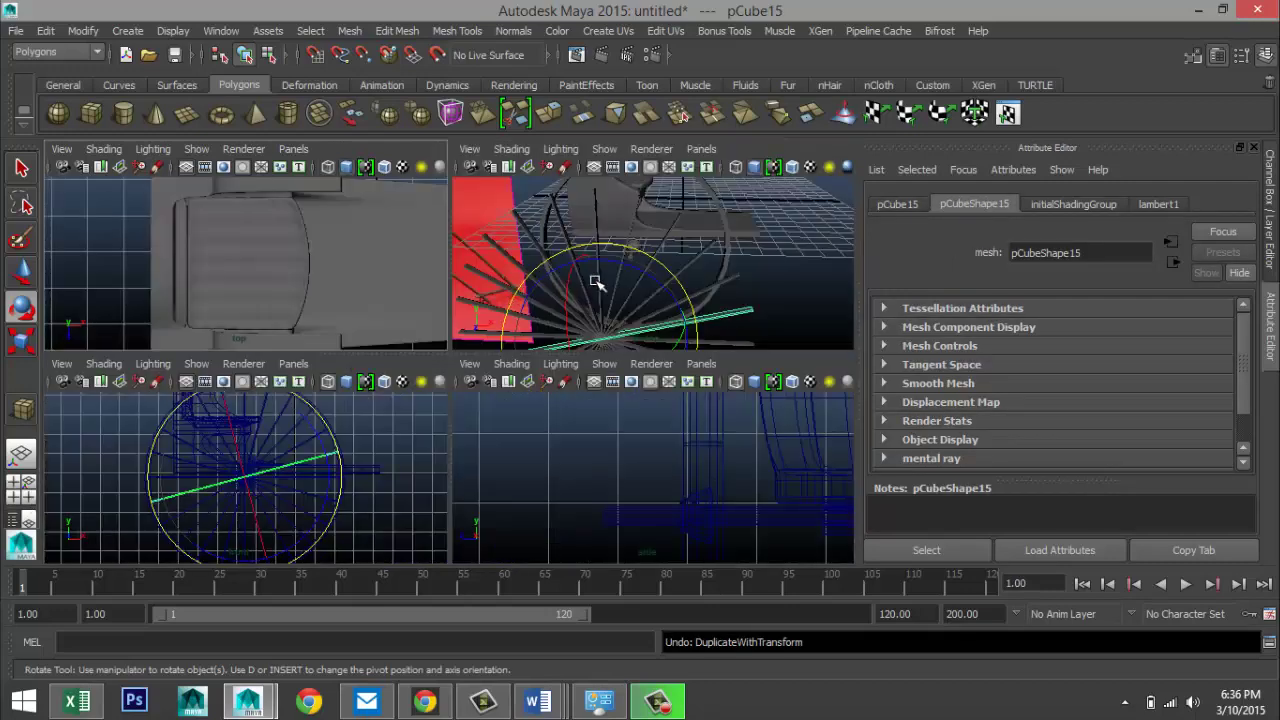
key(space)
scroll(620, 300, down, 3)
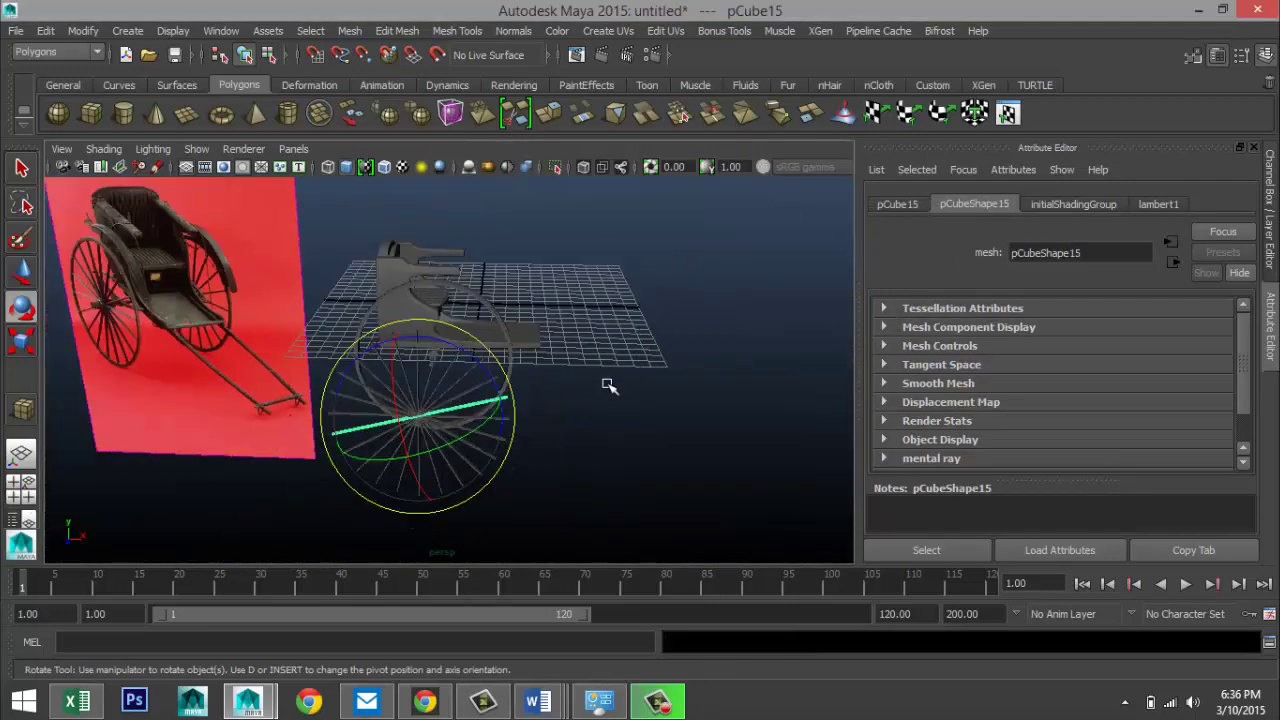
alt+drag(608, 380, 451, 457)
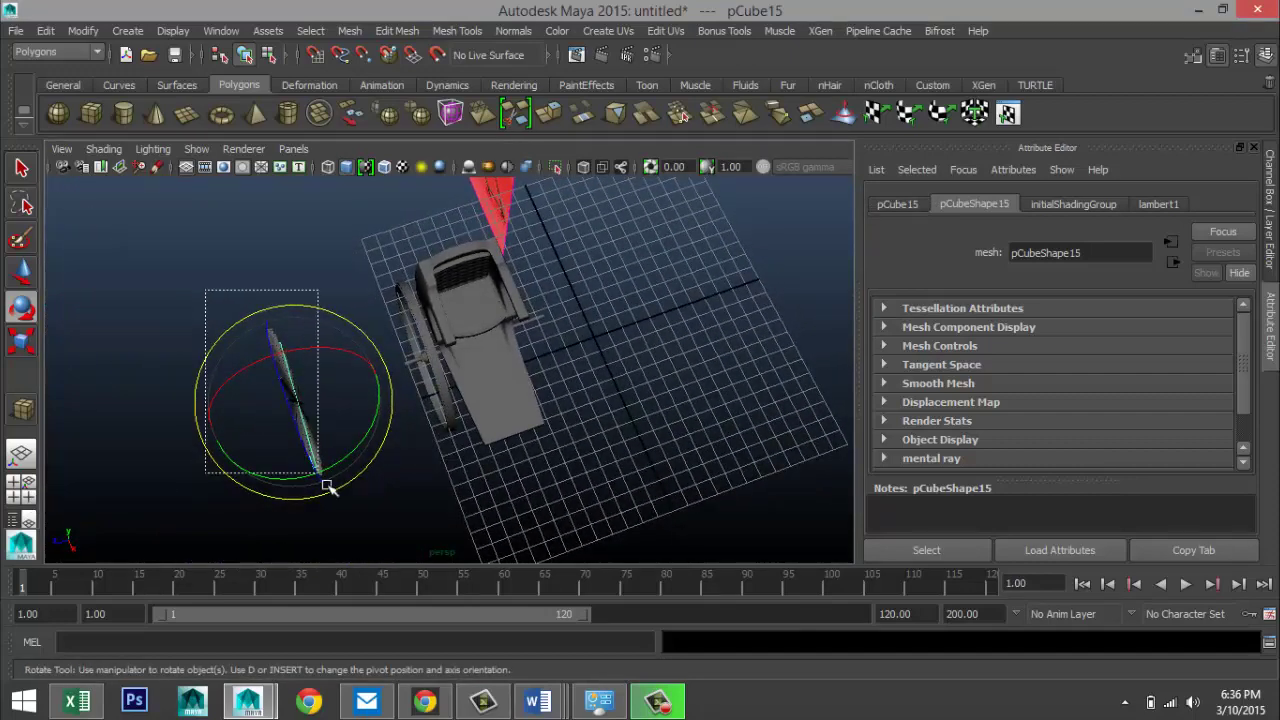
key(w)
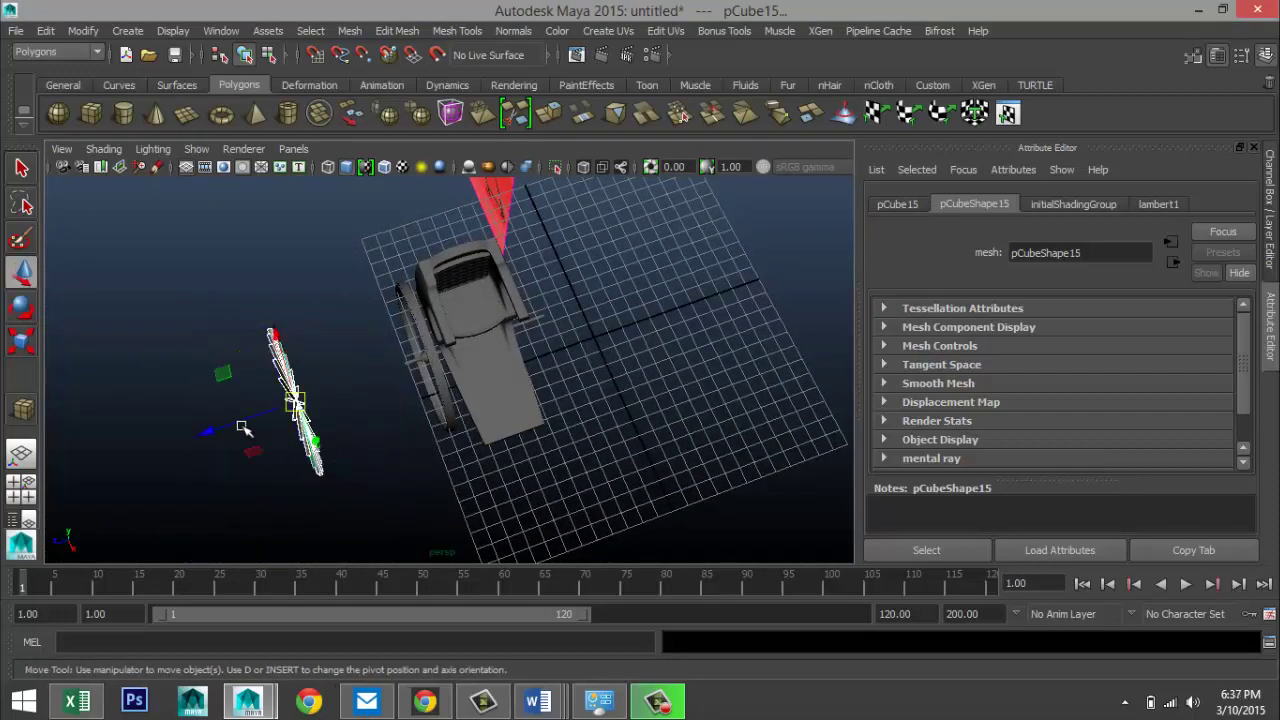
drag(225, 430, 352, 421)
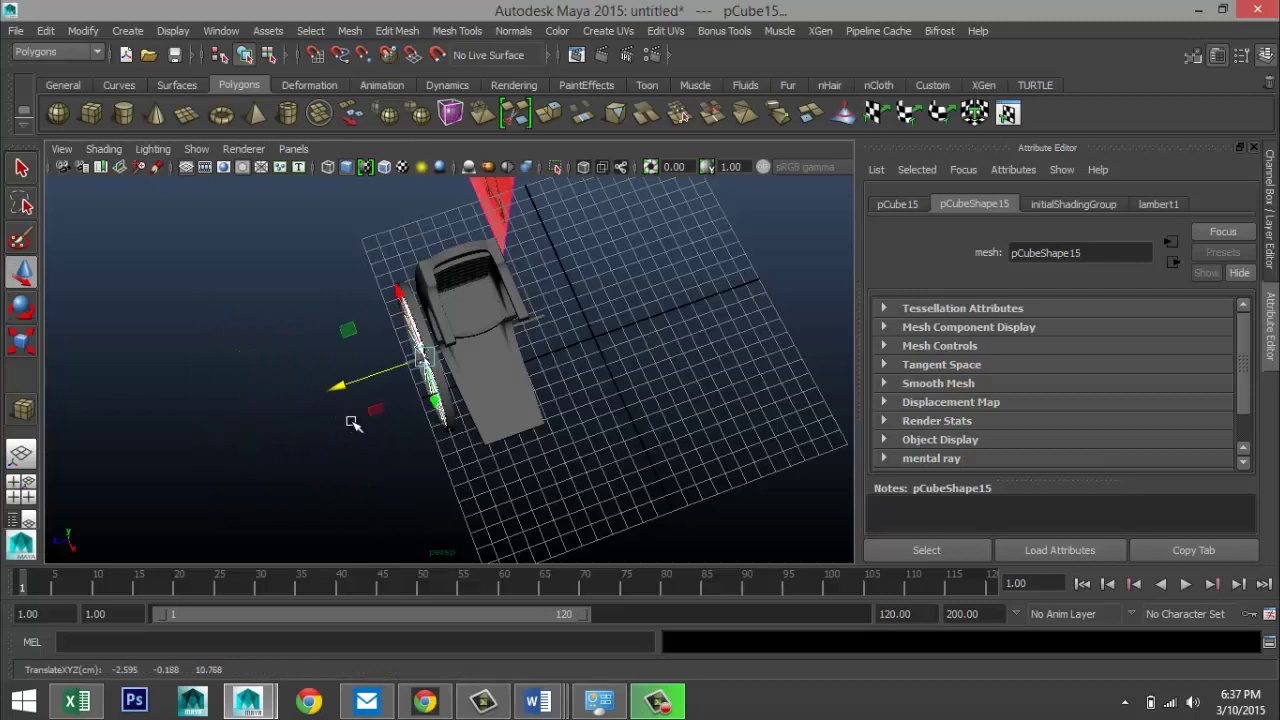
- Snap the spokes along Z to the hub's geometry in the wireframe top view, at about 10.728
click(22, 488)
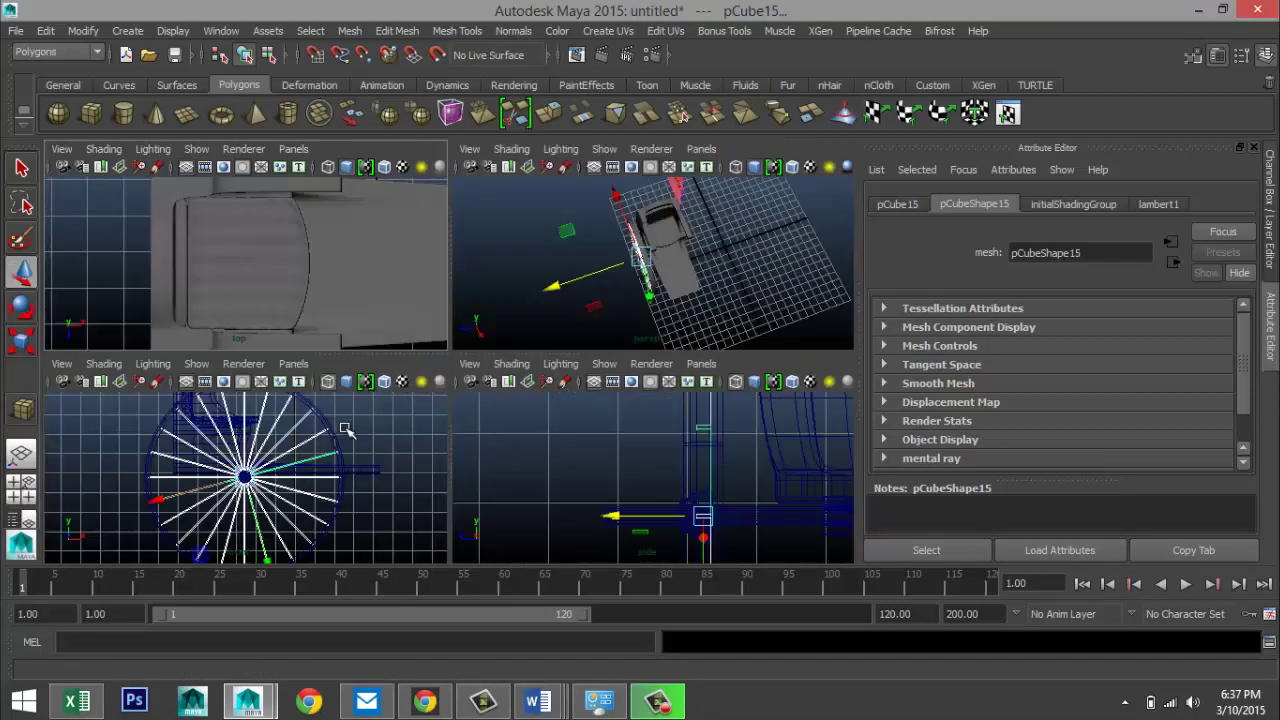
key(space)
key(f)
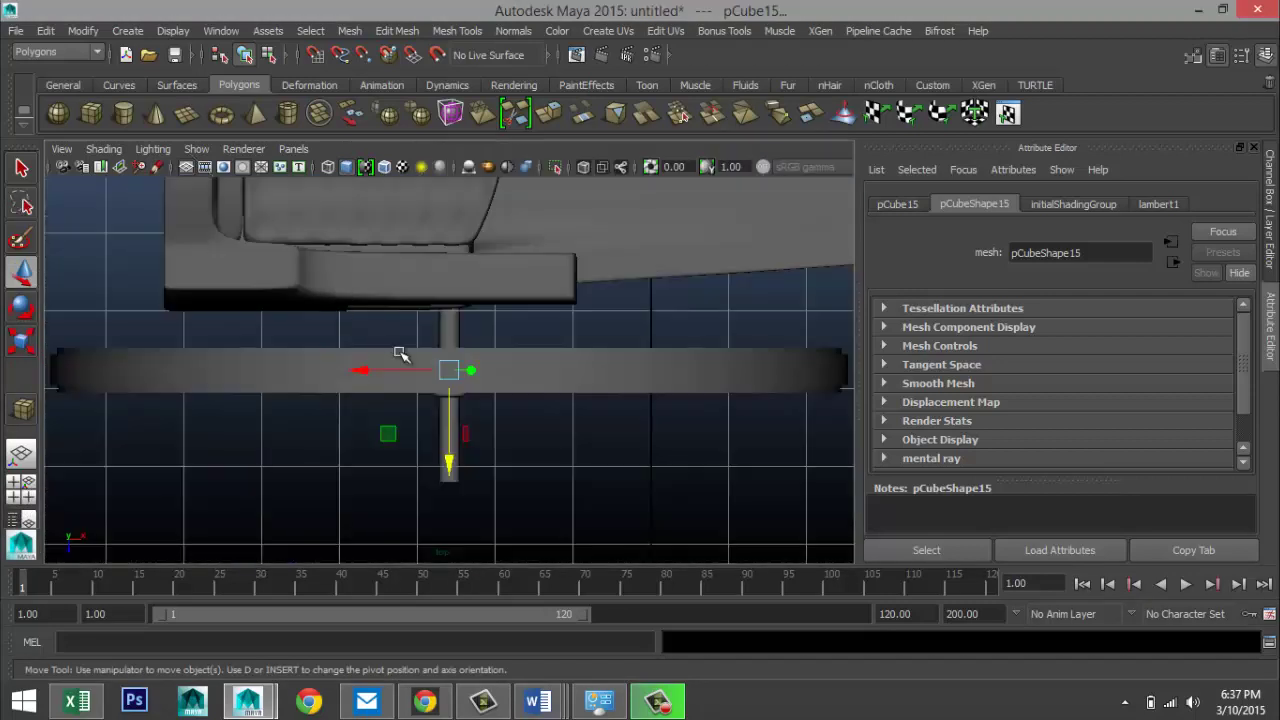
key(4)
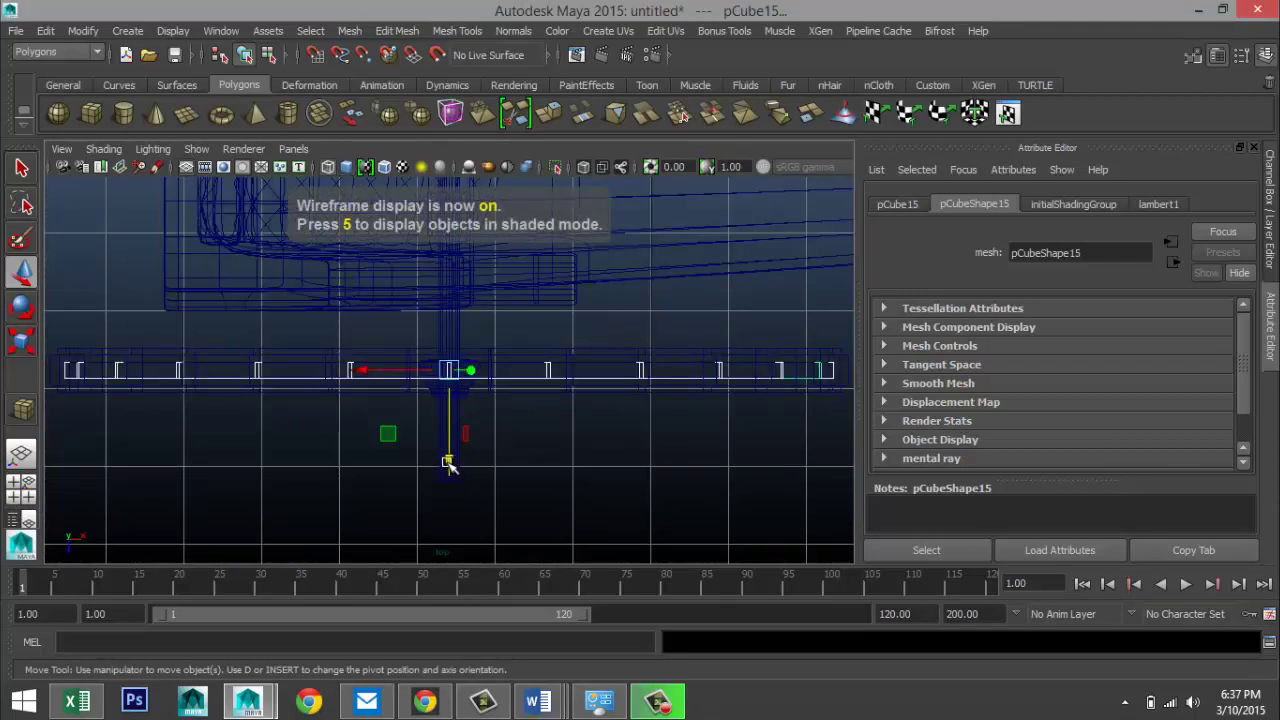
drag(449, 463, 450, 367)
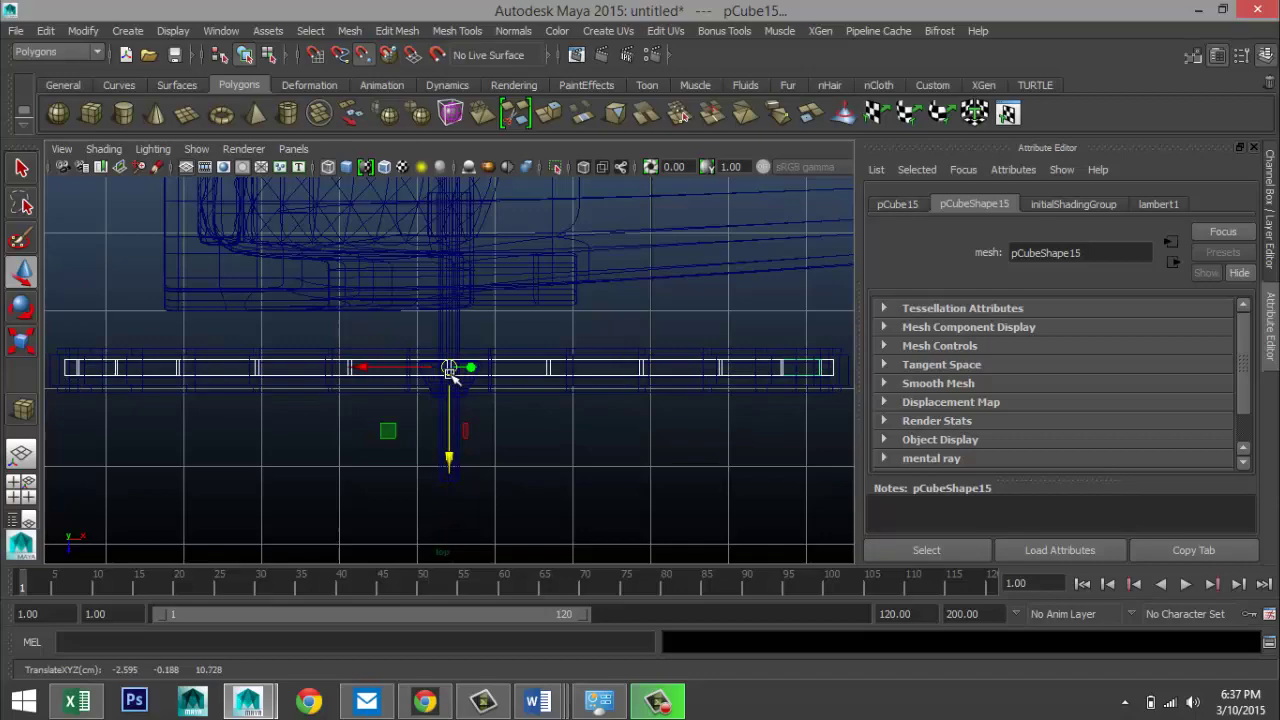
- Add the wheel rim to the spoke selection and duplicate the rim and spokes together
click(24, 490)
key(space)
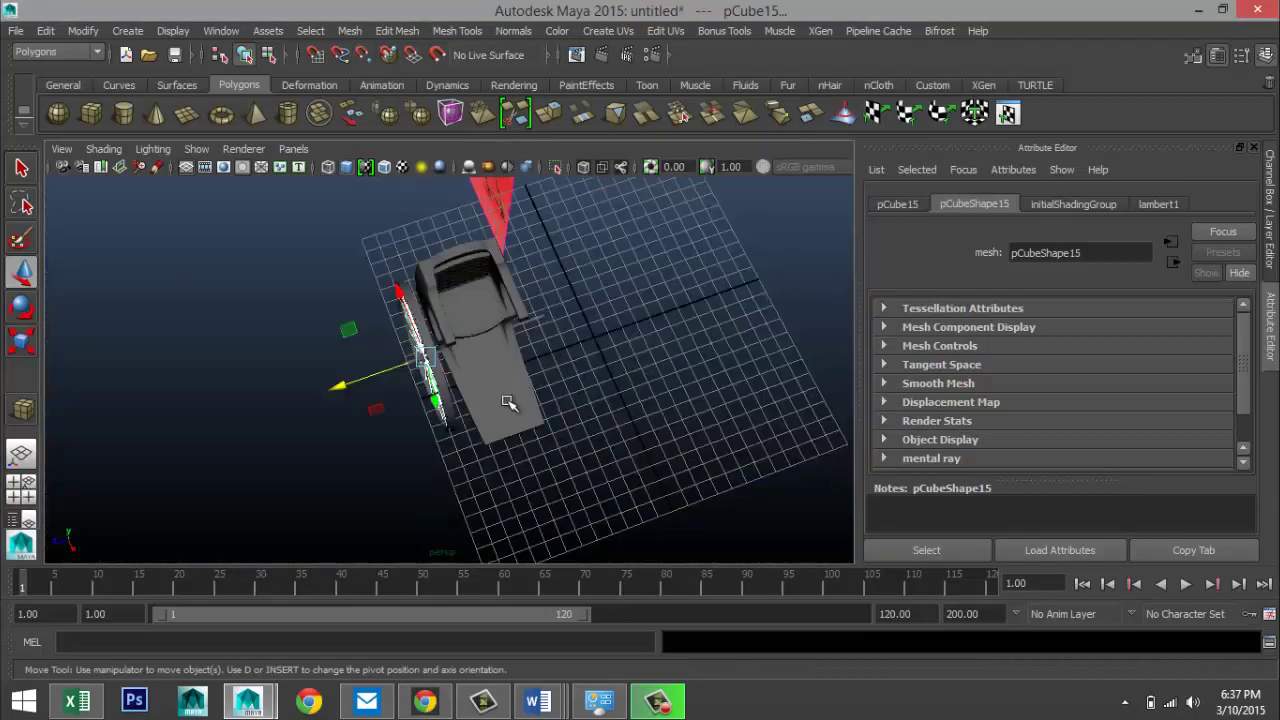
scroll(470, 430, up, 5)
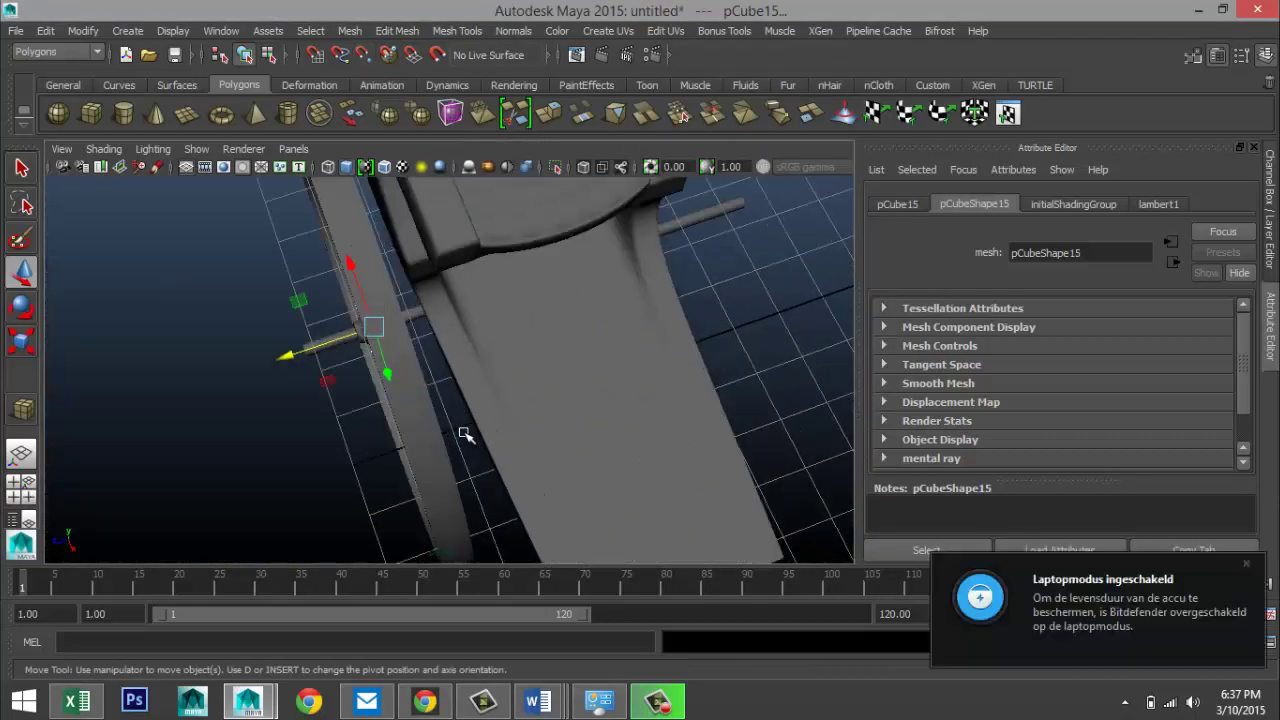
alt+drag(464, 434, 560, 360)
click(1245, 571)
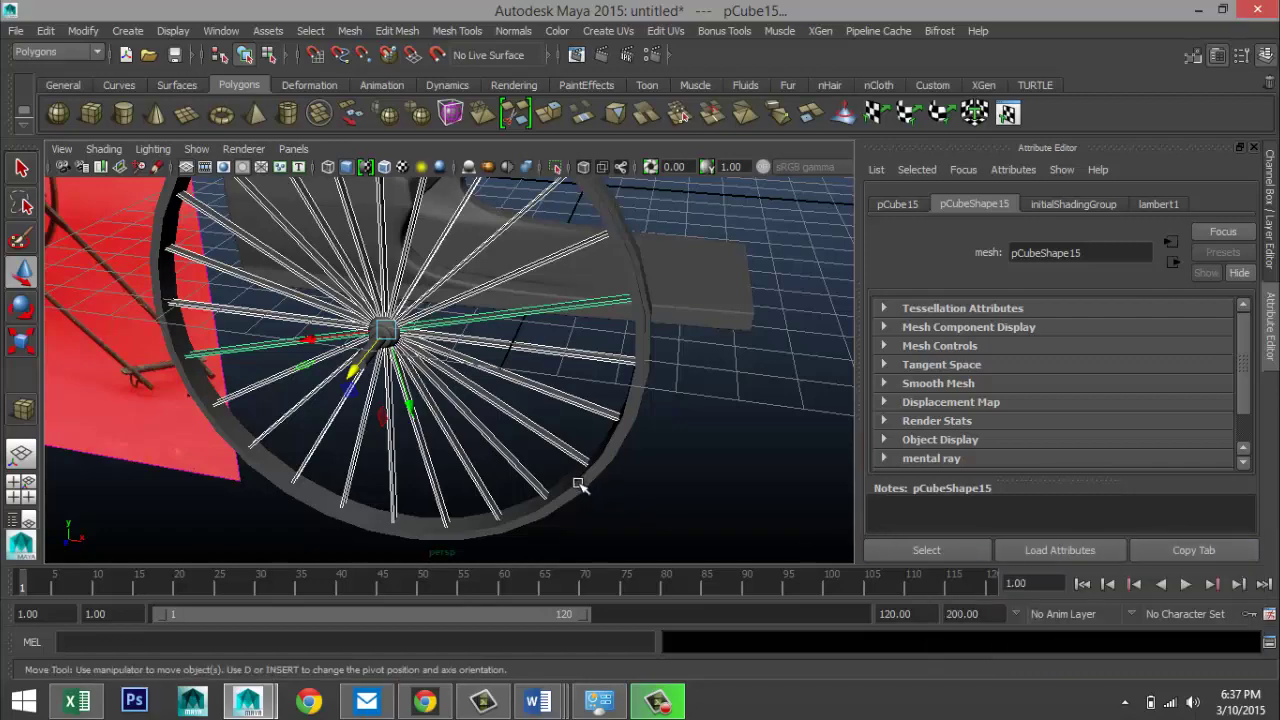
alt+drag(583, 477, 623, 443)
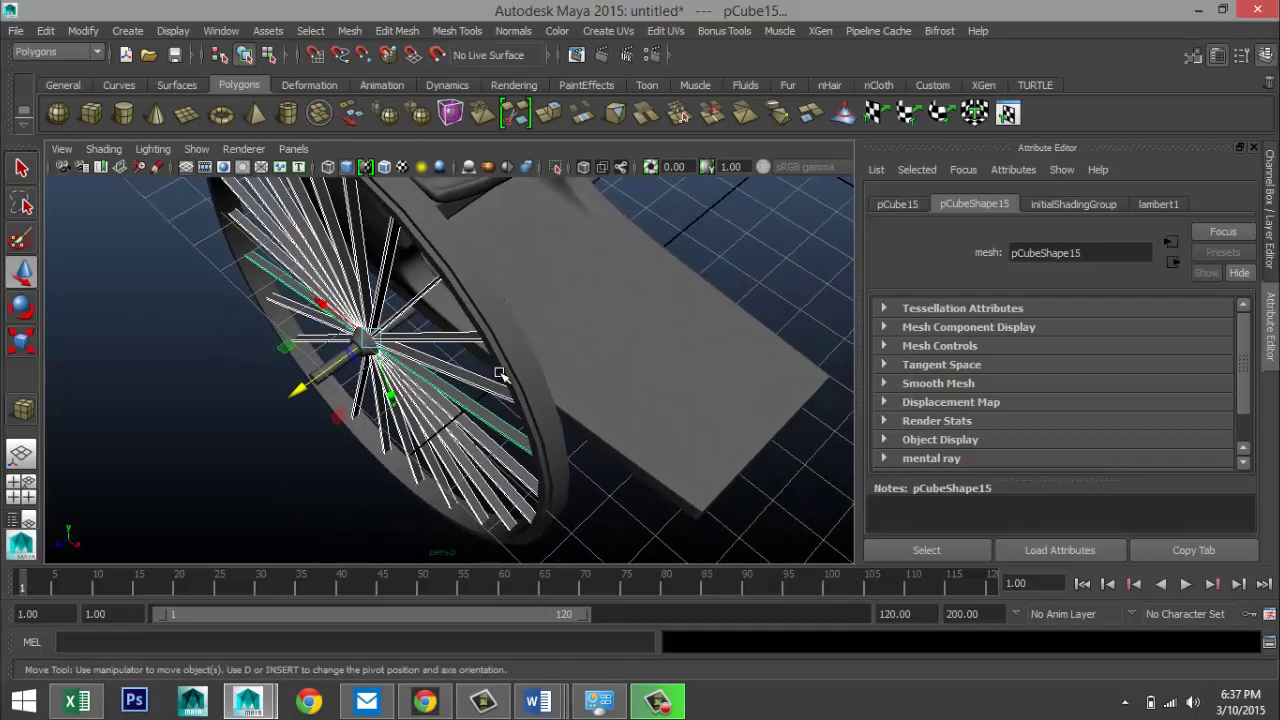
click(510, 353)
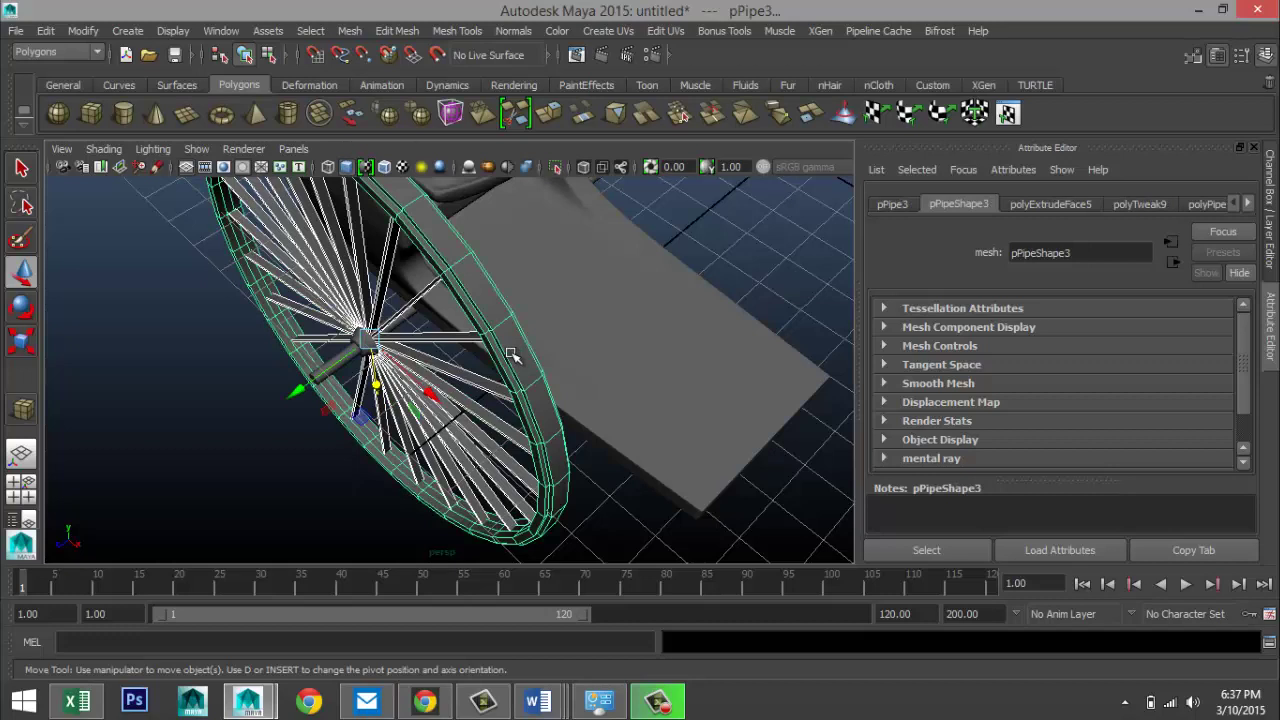
key(ctrl+d)
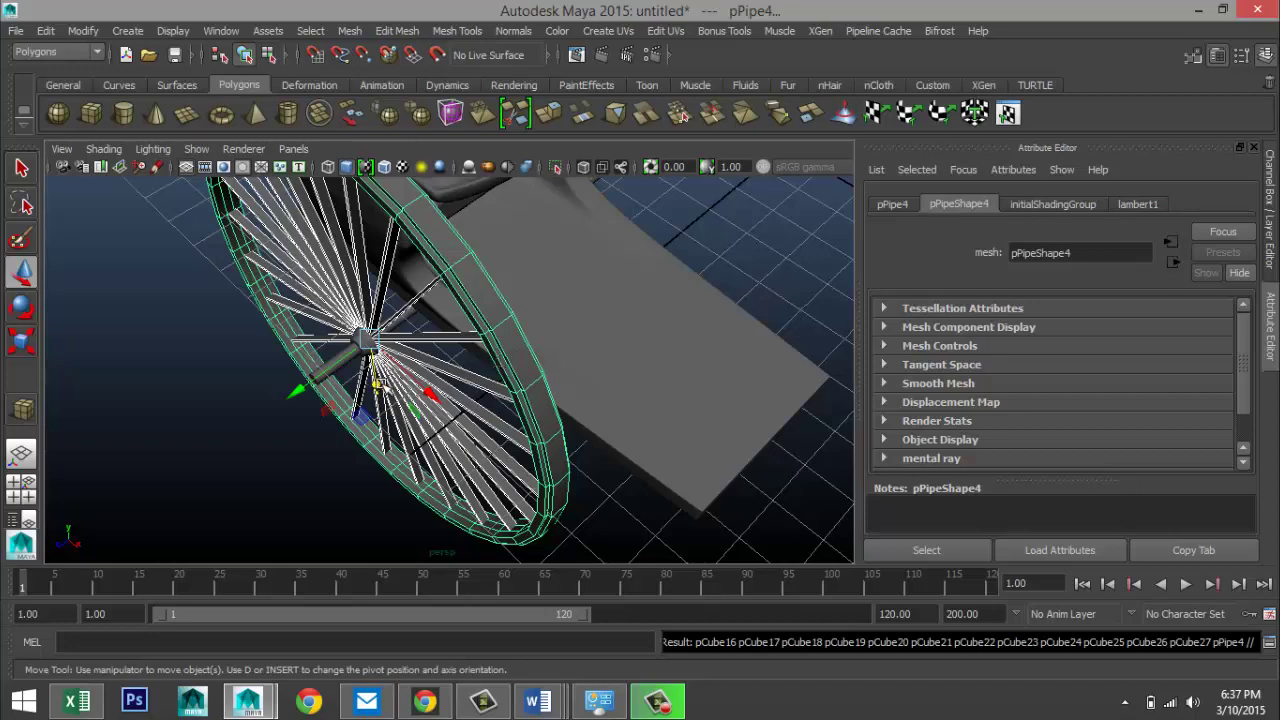
- Try to move the uncombined duplicate rim and spokes across to the rickshaw's other side
key(bracketleft)
drag(340, 410, 492, 356)
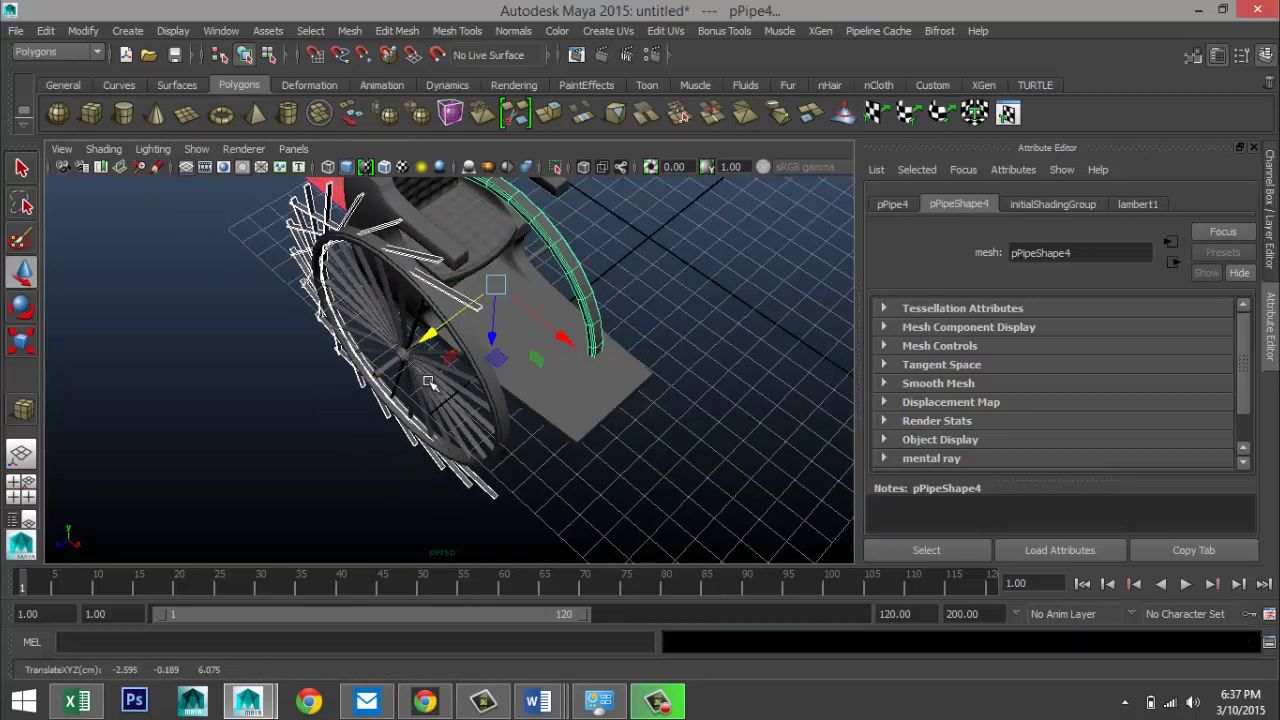
key(ctrl+z)
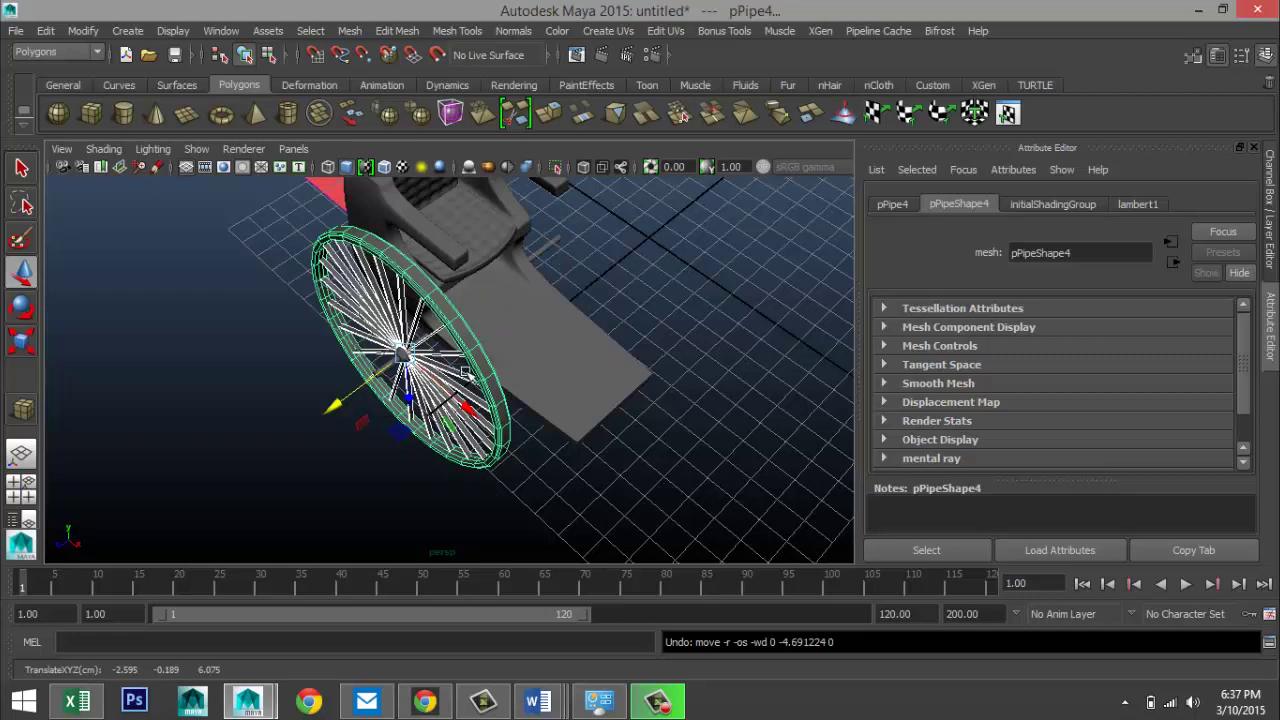
- Combine the duplicated rim and spokes into one mesh and move it to the rickshaw's opposite side, at about Z -7.446
click(349, 30)
click(405, 87)
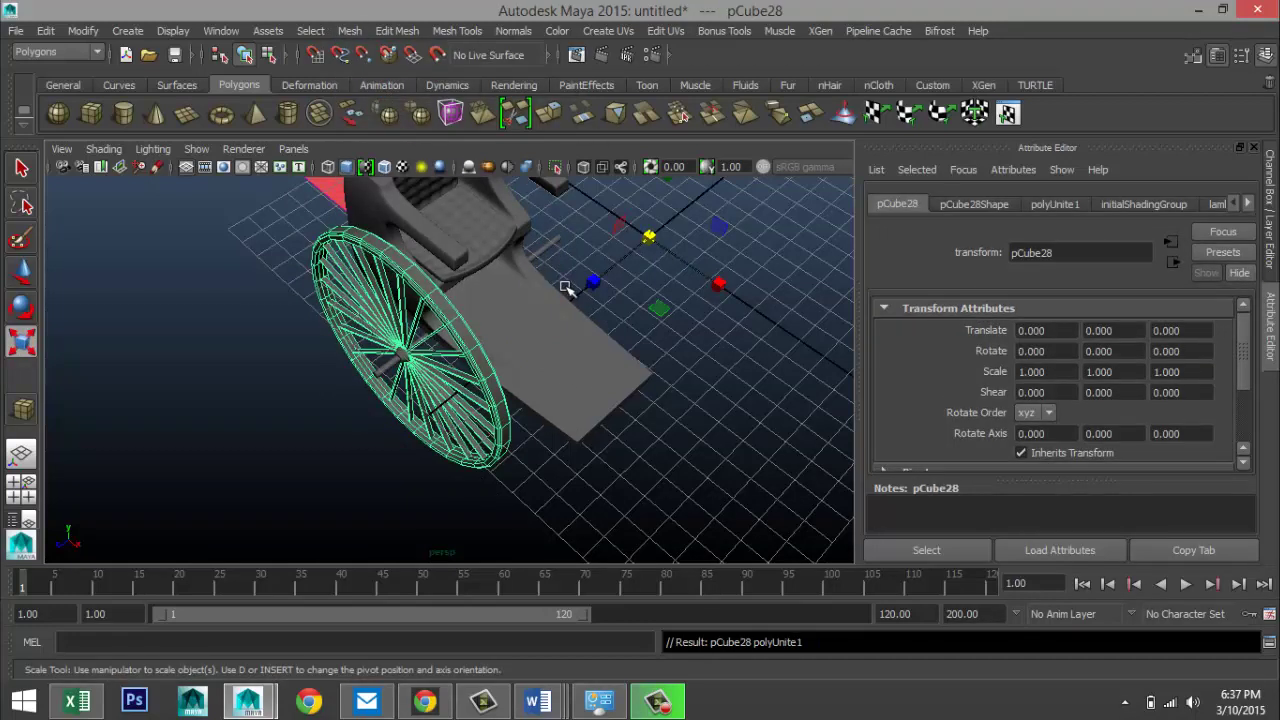
key(w)
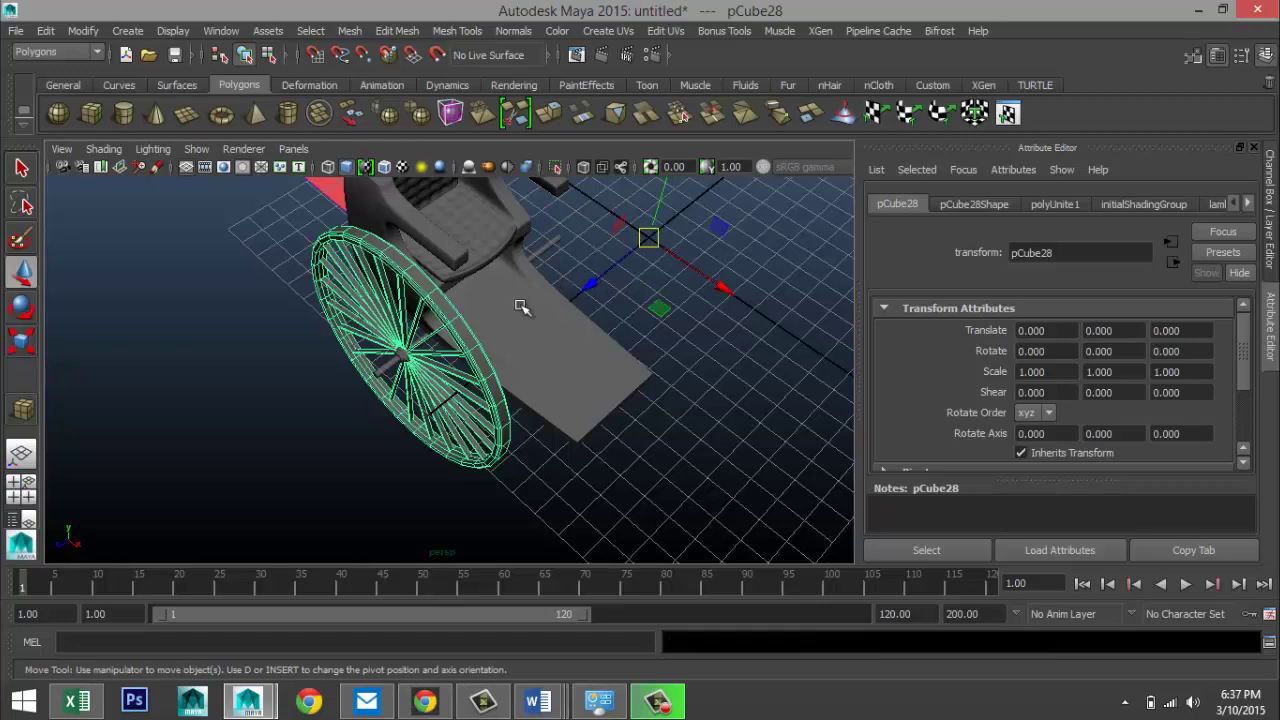
drag(591, 283, 690, 207)
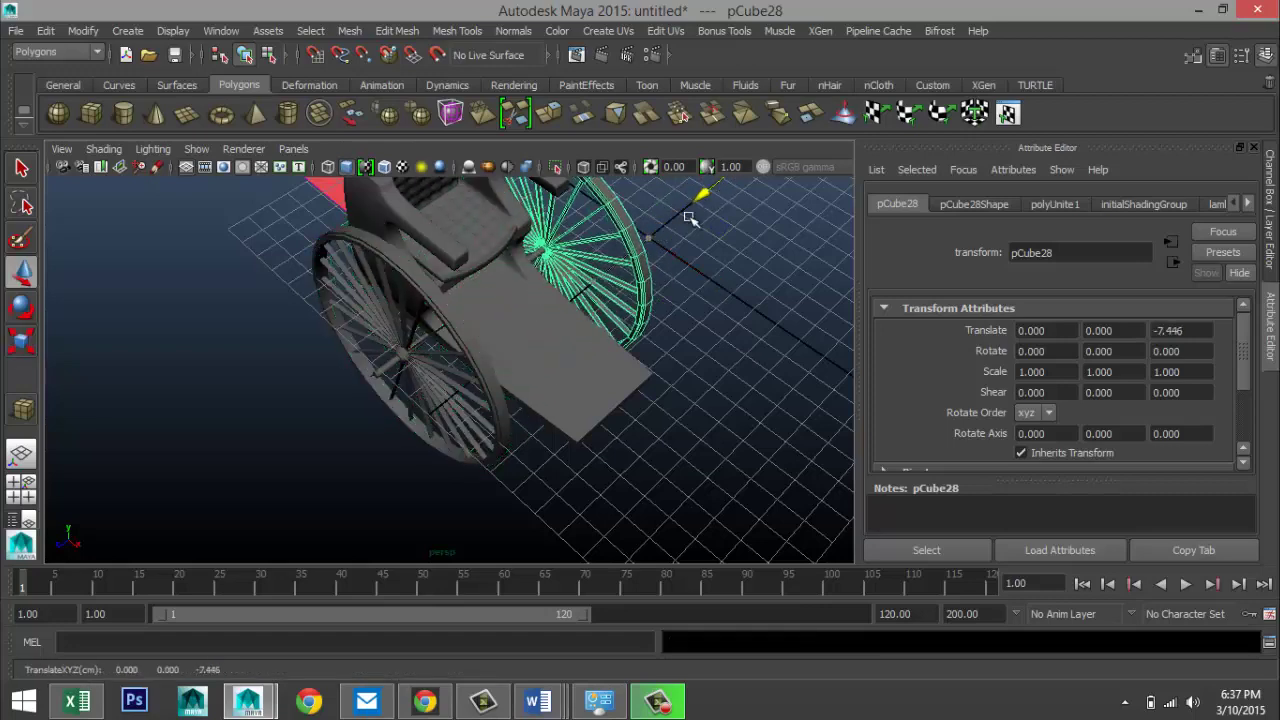
- Adjust the combined wheel's Z position to about -6.949 in the top view so it sits closer to the seat
click(22, 490)
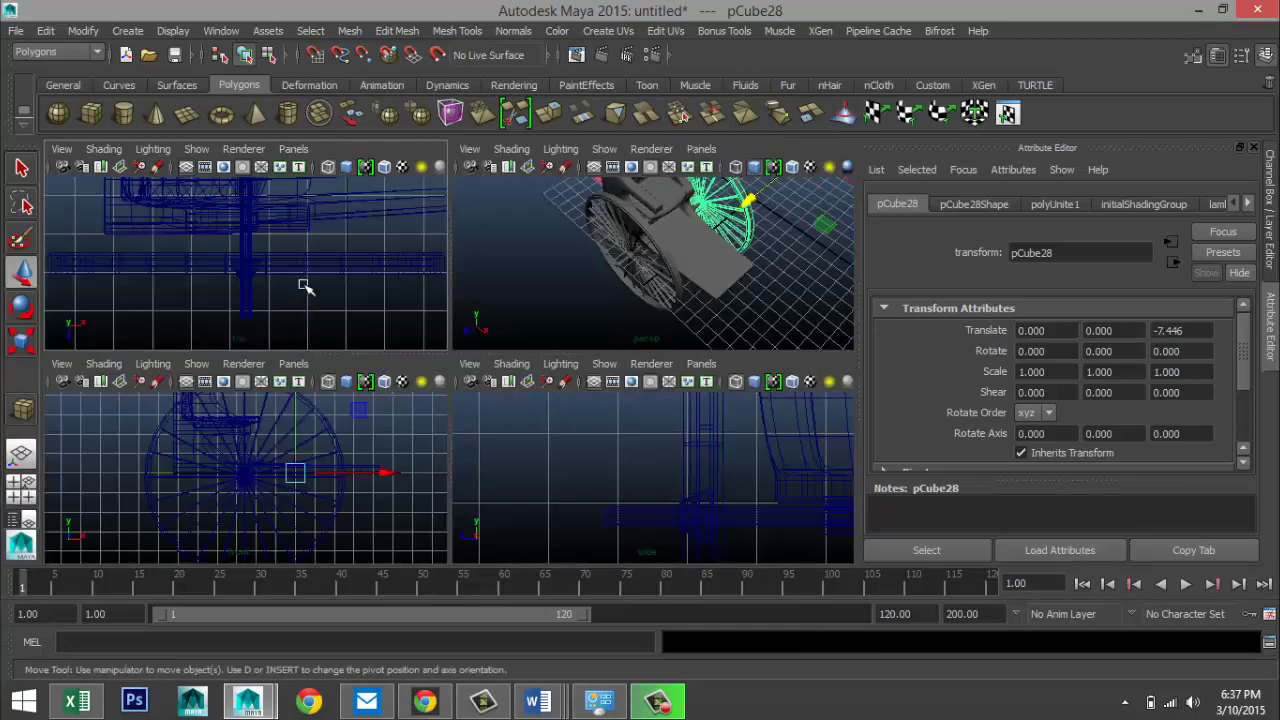
key(space)
key(f)
scroll(449, 400, down, 3)
scroll(449, 400, down, 2)
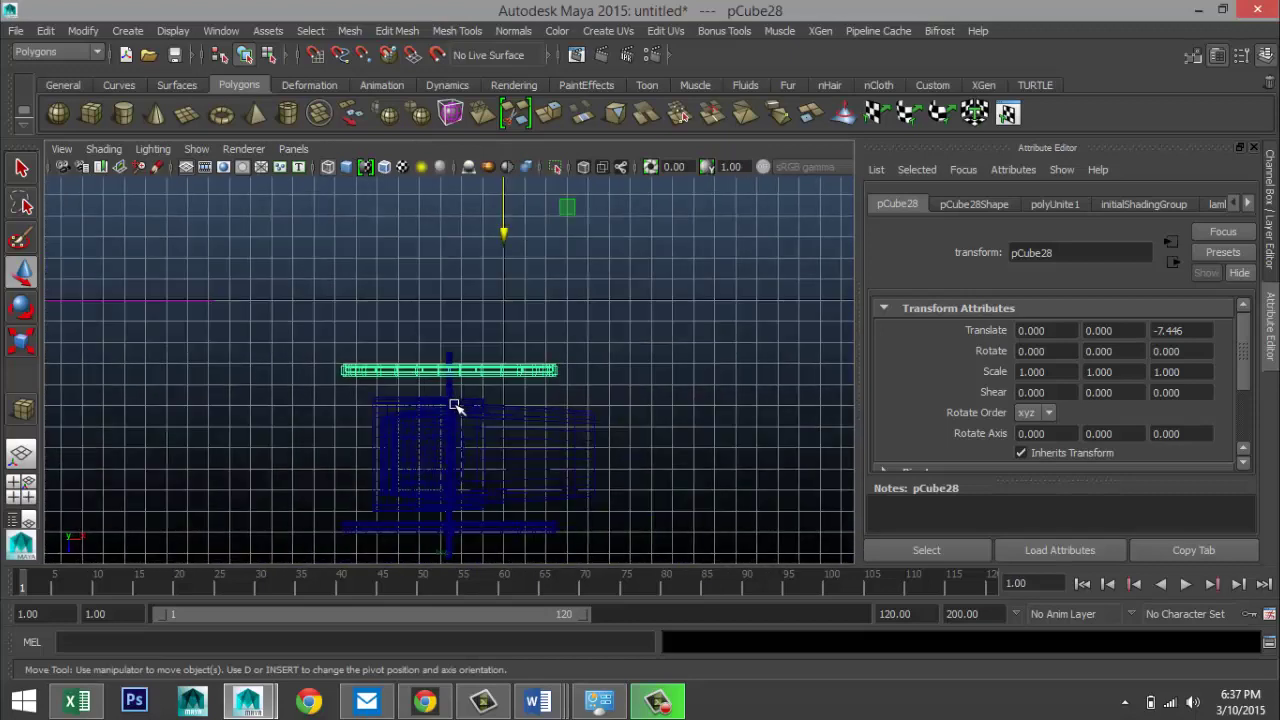
scroll(503, 425, down, 2)
alt+middle_drag(521, 440, 543, 371)
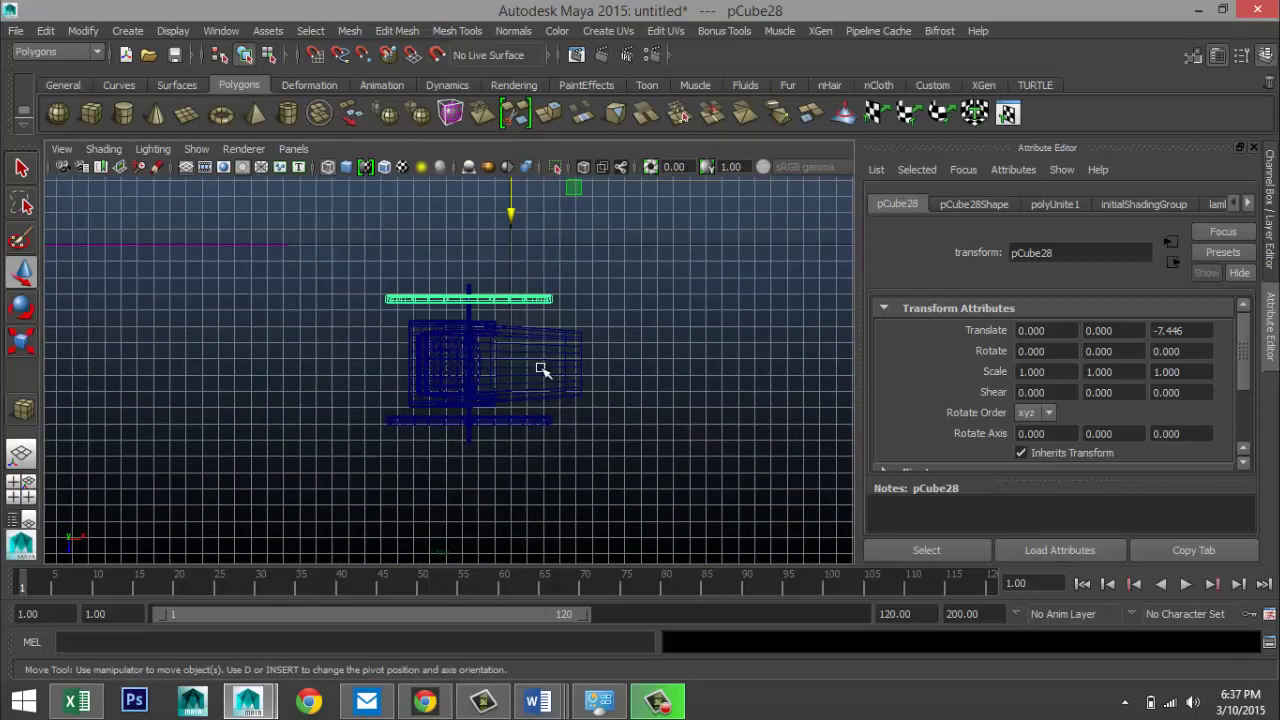
scroll(543, 371, up, 1)
drag(517, 189, 527, 197)
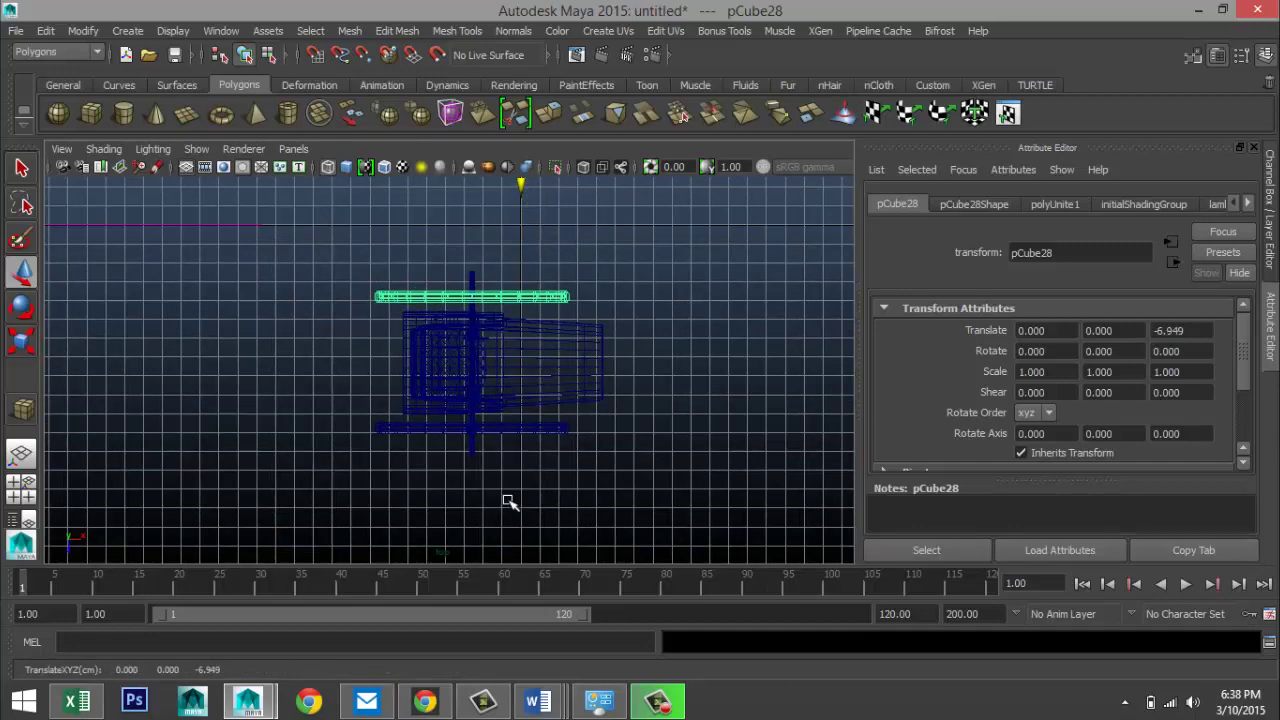
- Select the tapered hub of the original wheel in the top view and duplicate it
scroll(530, 515, up, 5)
scroll(557, 529, down, 3)
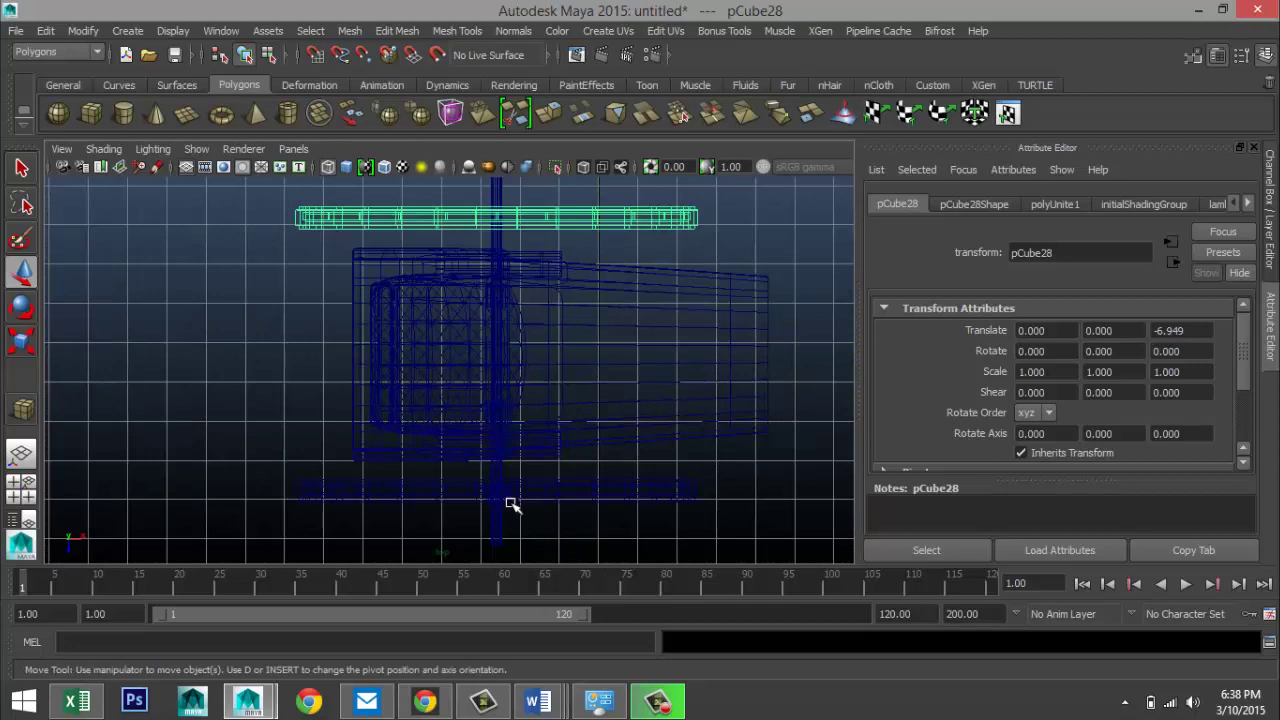
click(508, 499)
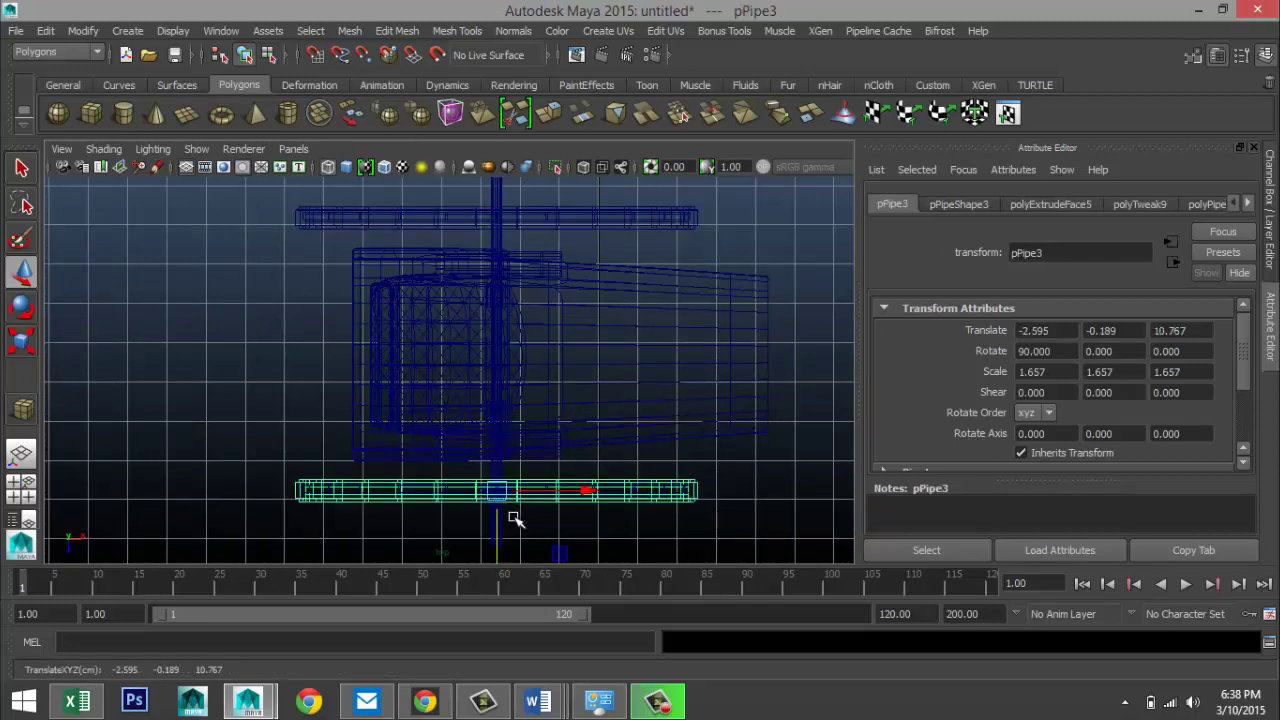
scroll(522, 522, up, 3)
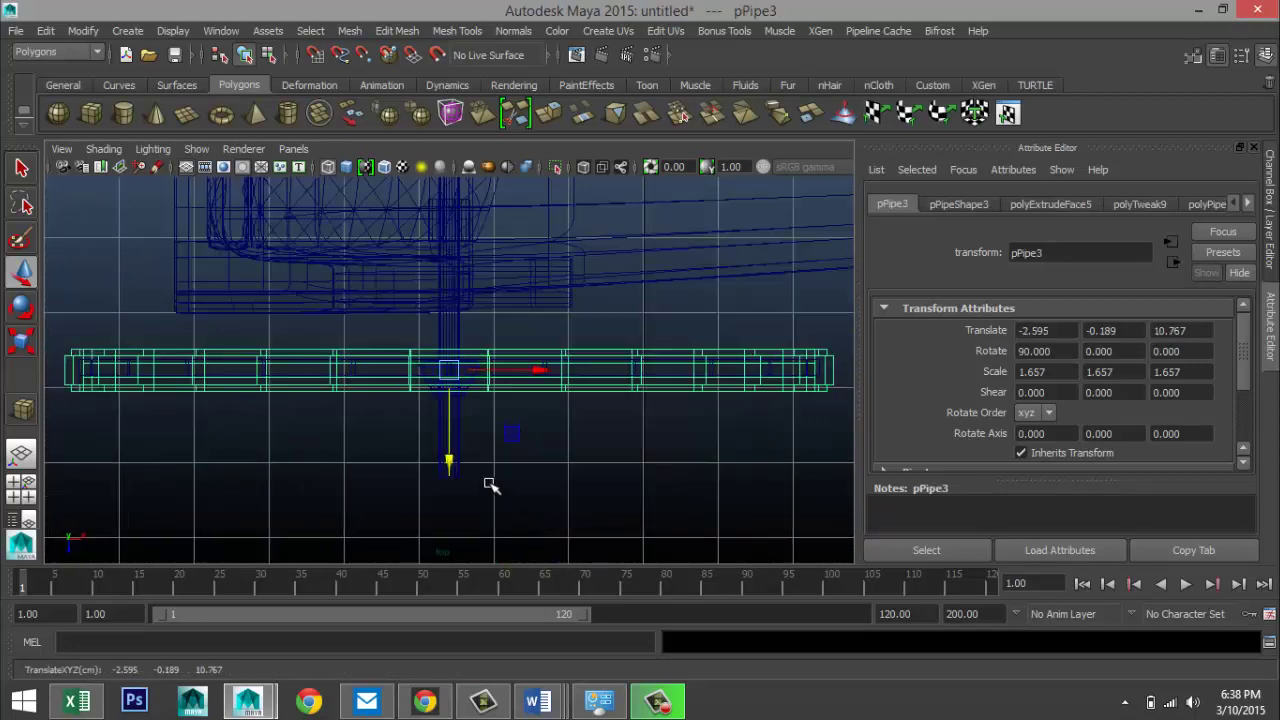
click(445, 371)
click(452, 390)
scroll(460, 408, up, 5)
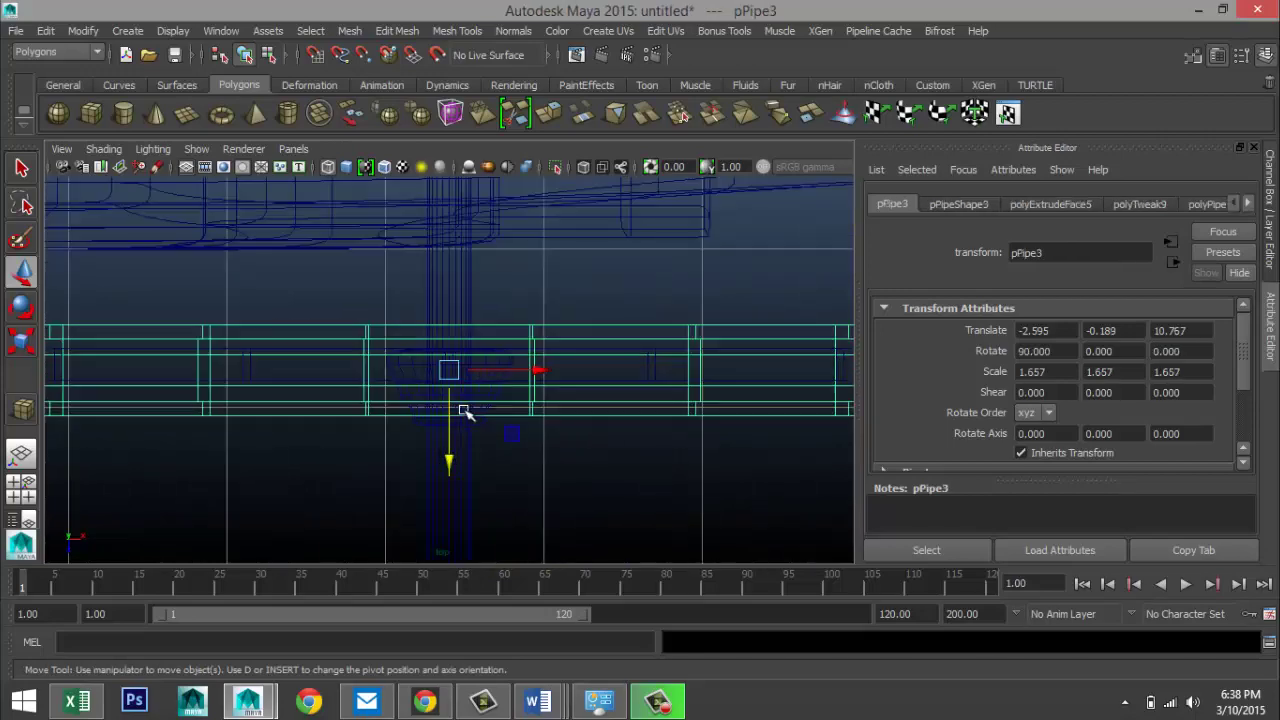
click(523, 337)
scroll(540, 435, down, 5)
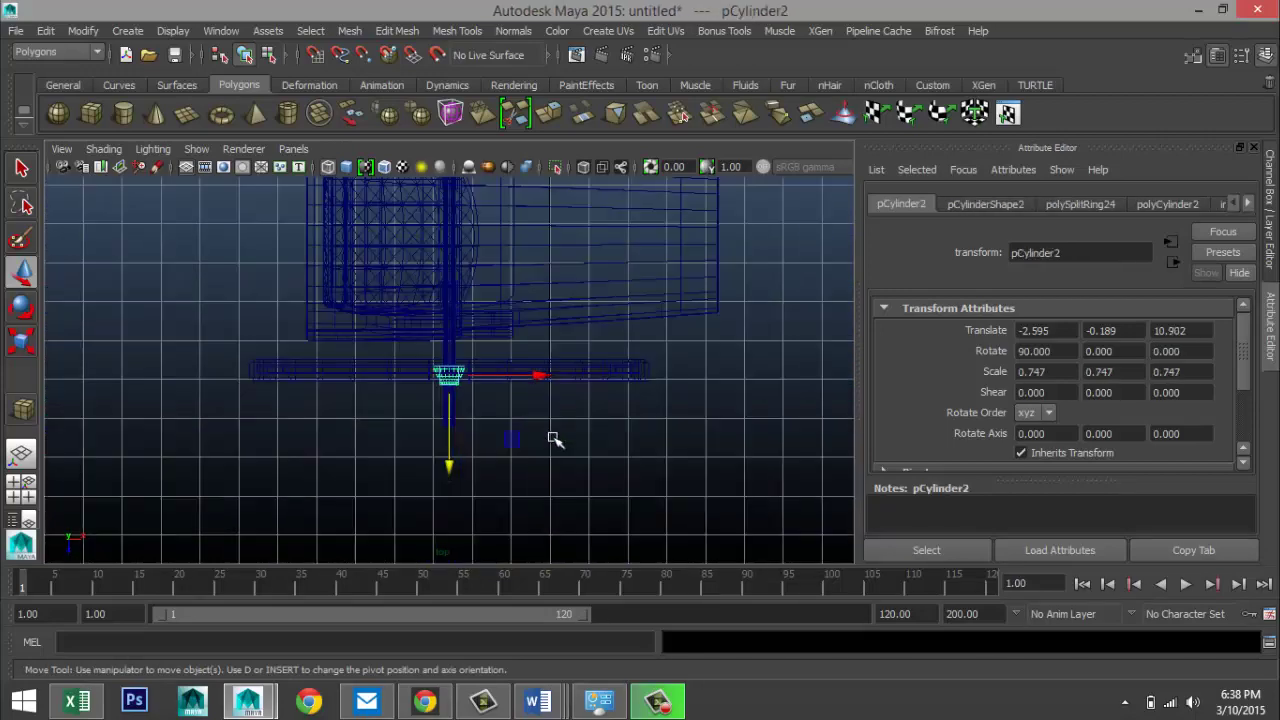
key(ctrl+d)
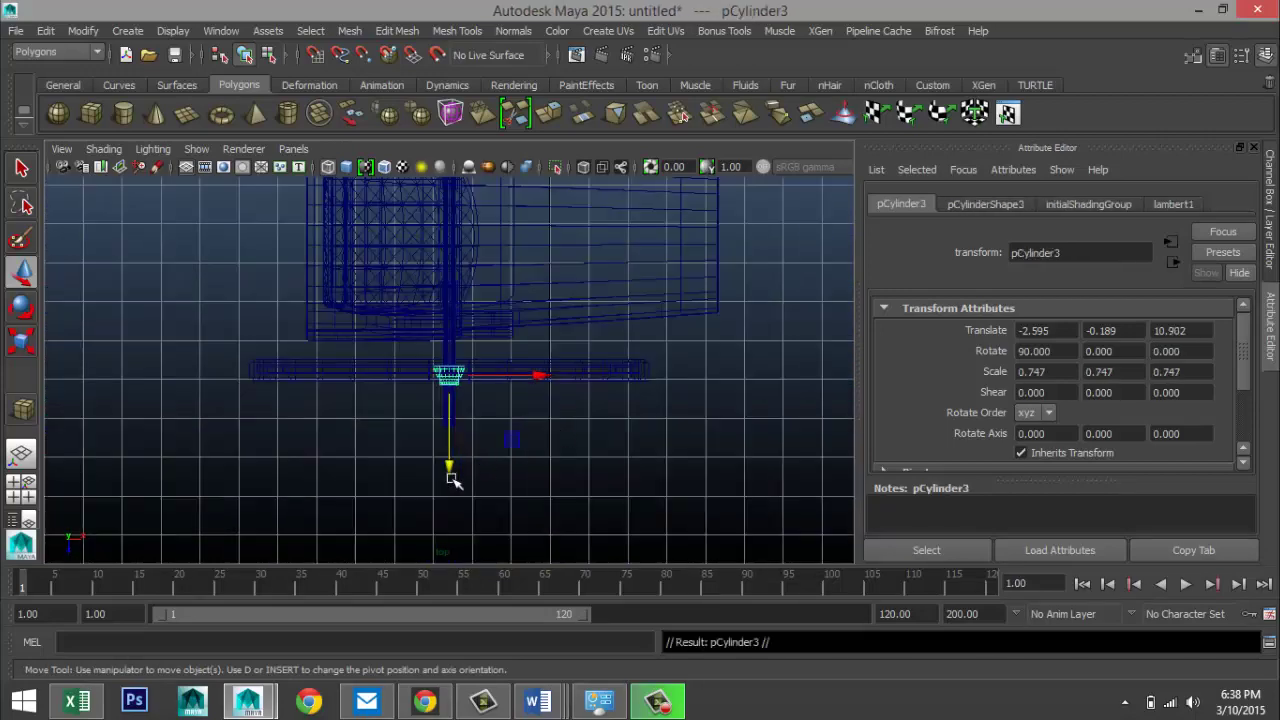
- Move the duplicated hub across to the rickshaw's opposite side, just outside the second wheel, at about Z 2.582
scroll(470, 485, down, 3)
drag(450, 459, 449, 286)
key(f)
scroll(523, 400, down, 5)
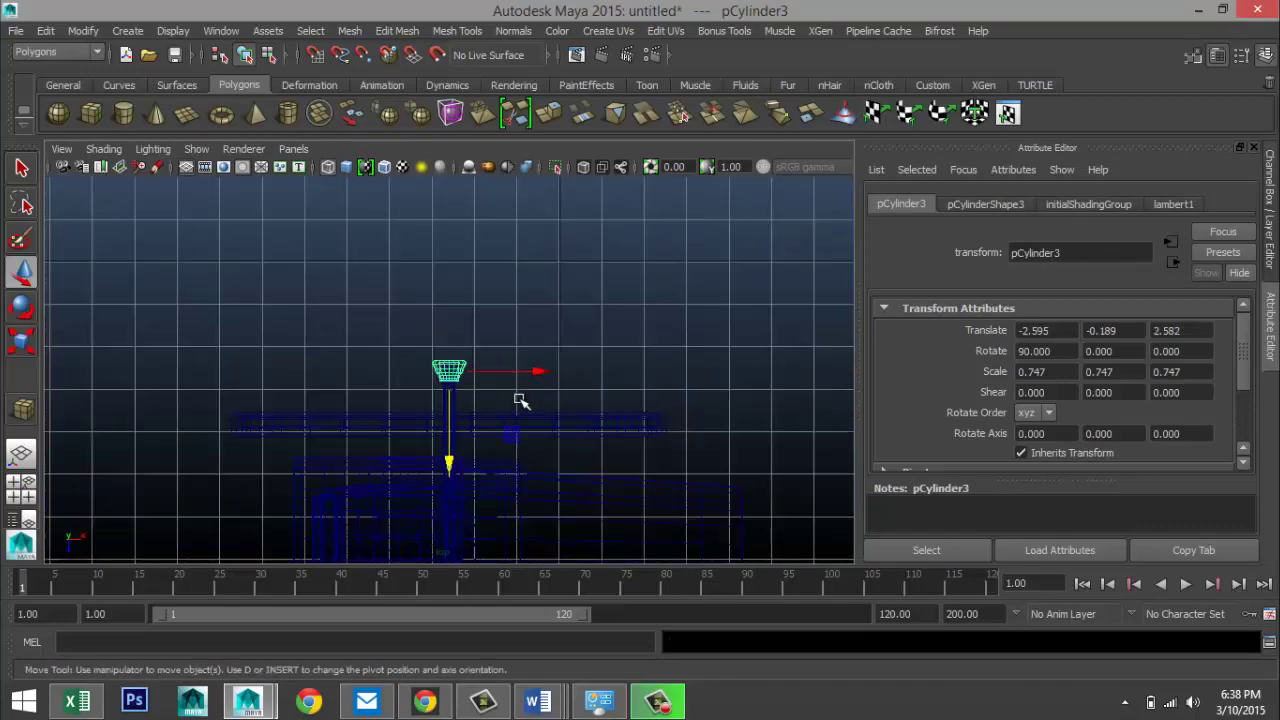
- Rotate the duplicated hub to 180 degrees in Y and slide it along the axle into the second wheel, at about Z 3.488
key(e)
drag(537, 331, 384, 481)
drag(495, 288, 510, 450)
key(w)
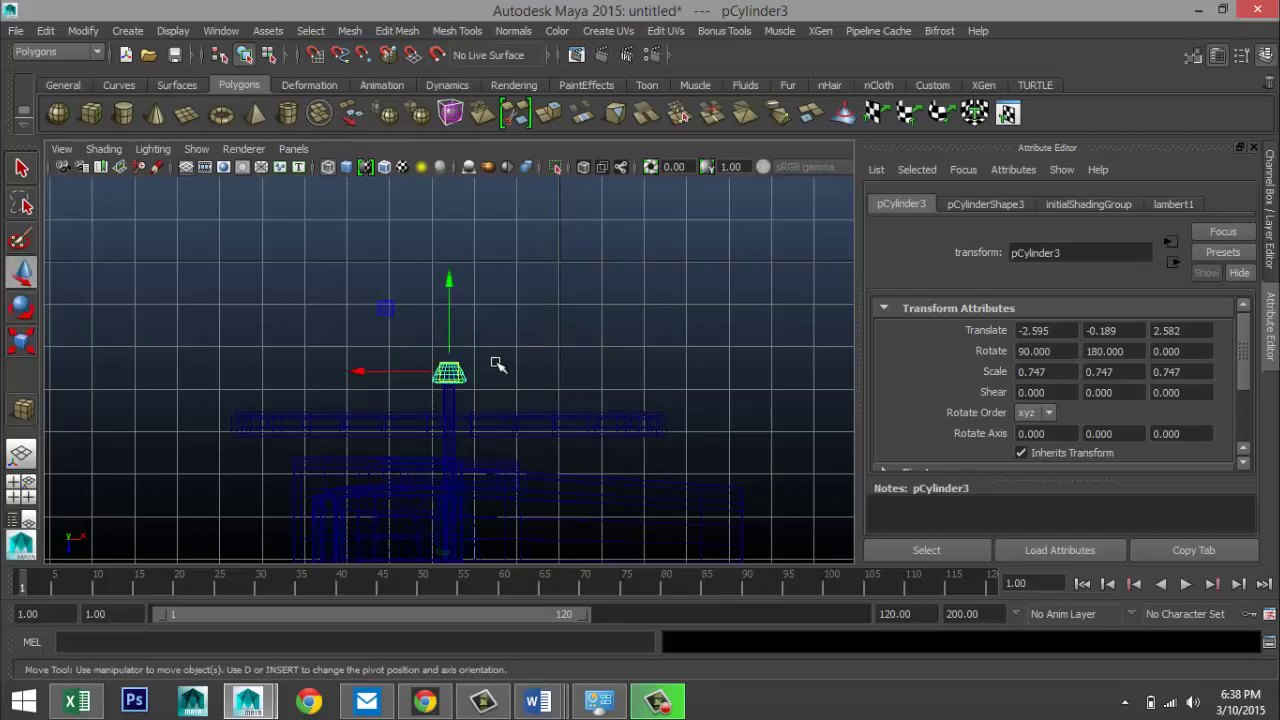
drag(449, 290, 451, 328)
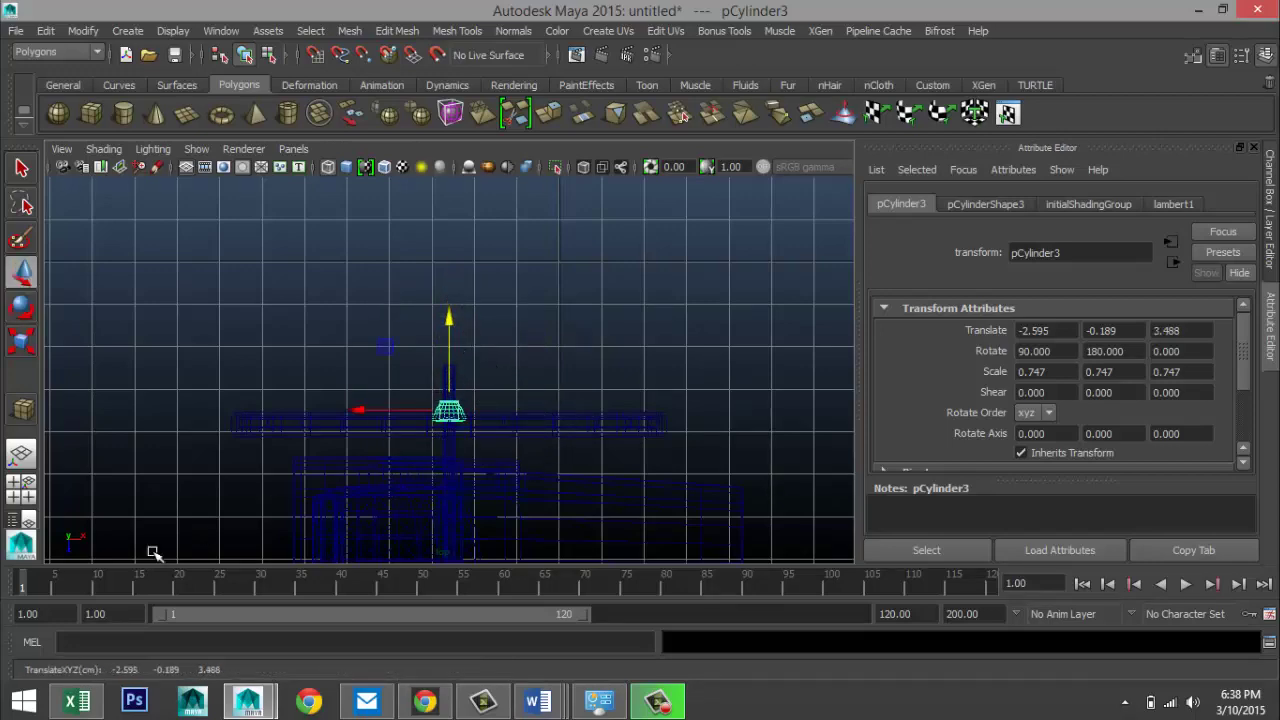
- Fine-tune the duplicated hub along the axle in the perspective view so it seats in the spokes, at about Z 3.607
click(36, 485)
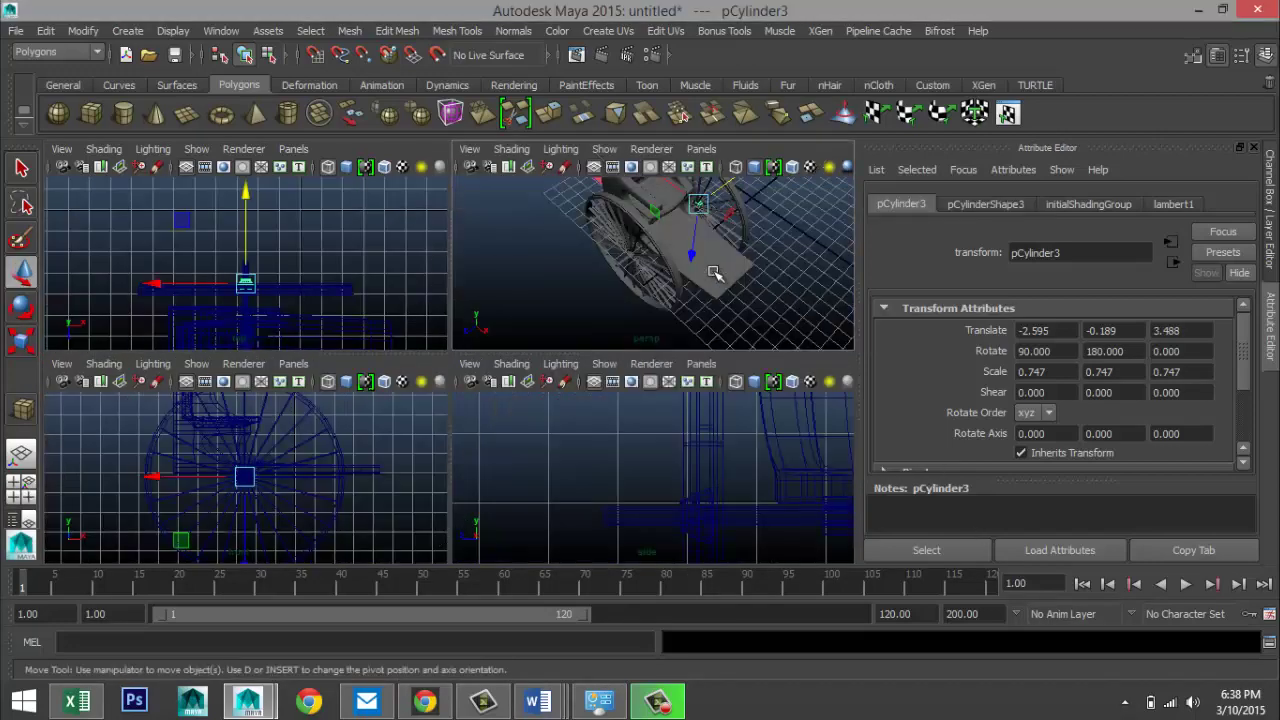
key(space)
alt+drag(673, 310, 535, 421)
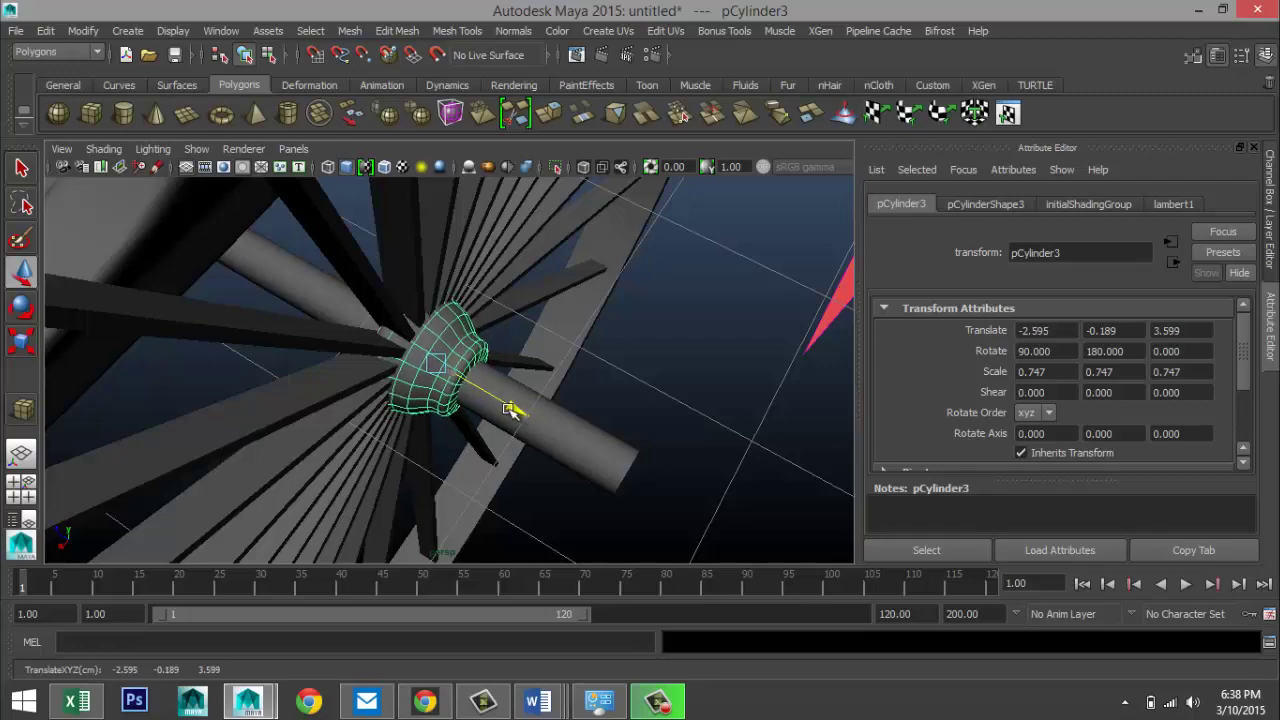
alt+drag(507, 424, 437, 323)
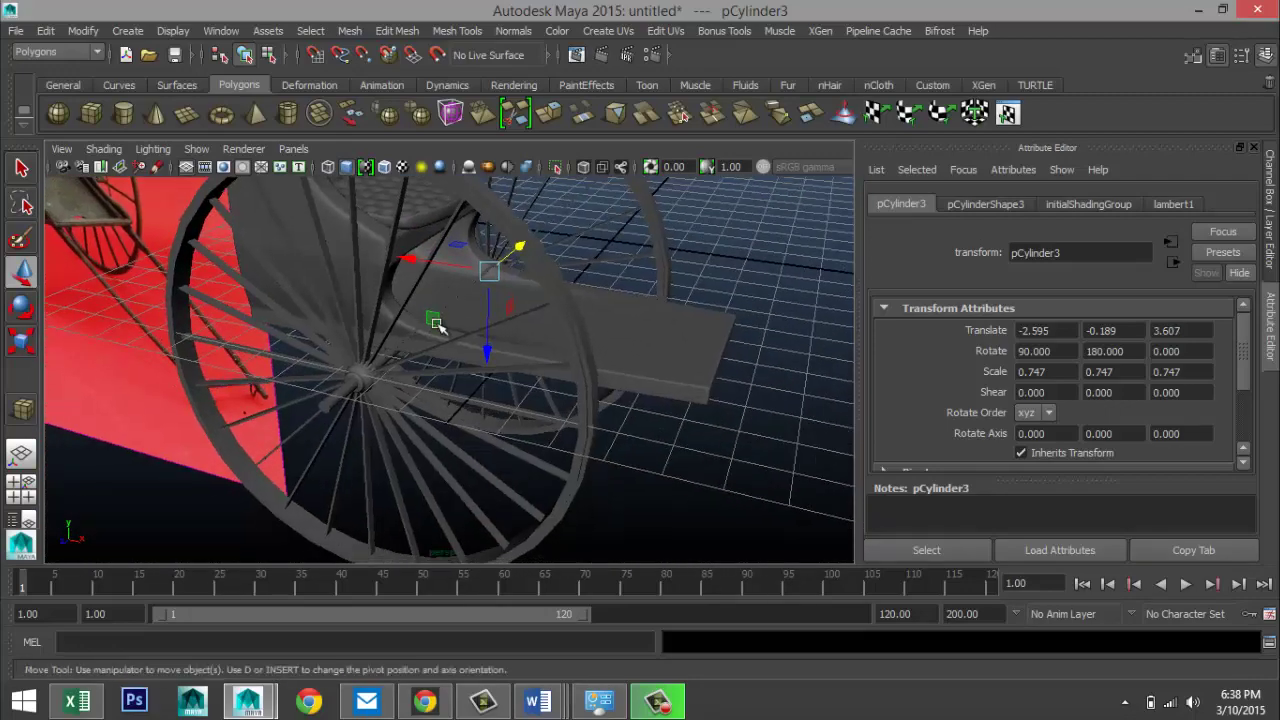
- Select the original wheel's hub and slide it inward along the axle to about Z 10.816
click(366, 380)
key(f)
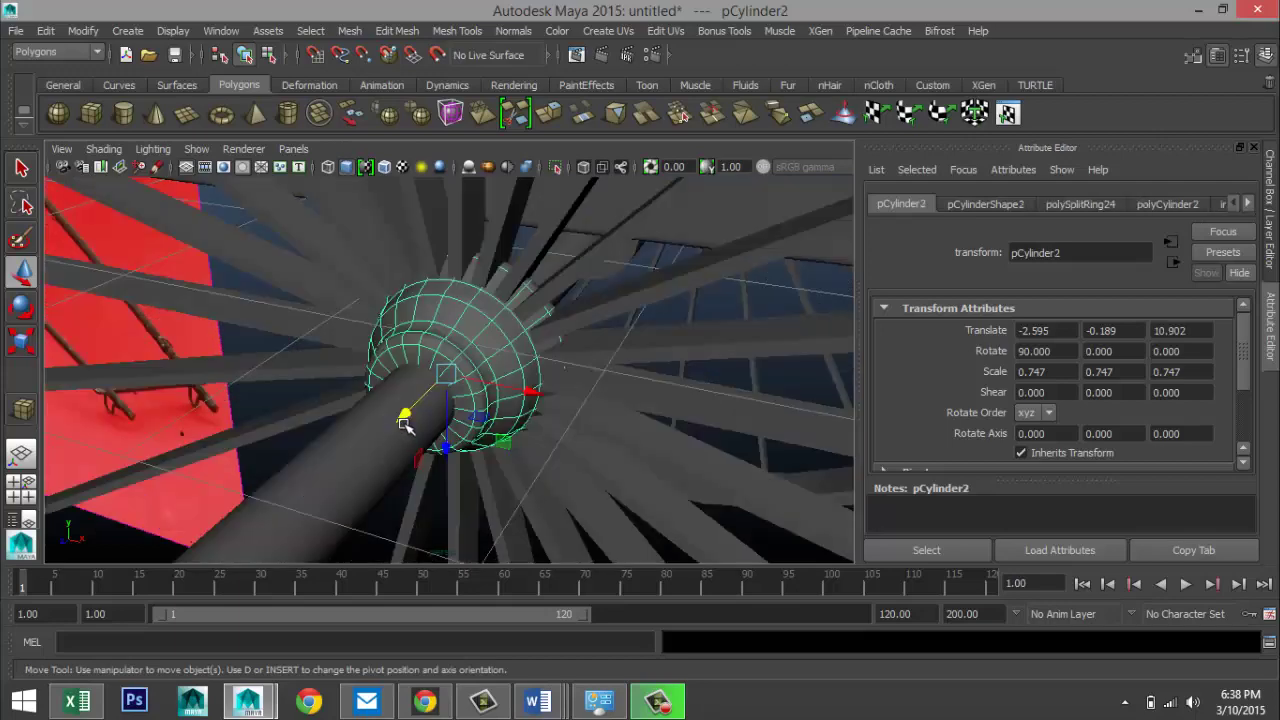
scroll(406, 422, down, 3)
alt+drag(522, 446, 463, 477)
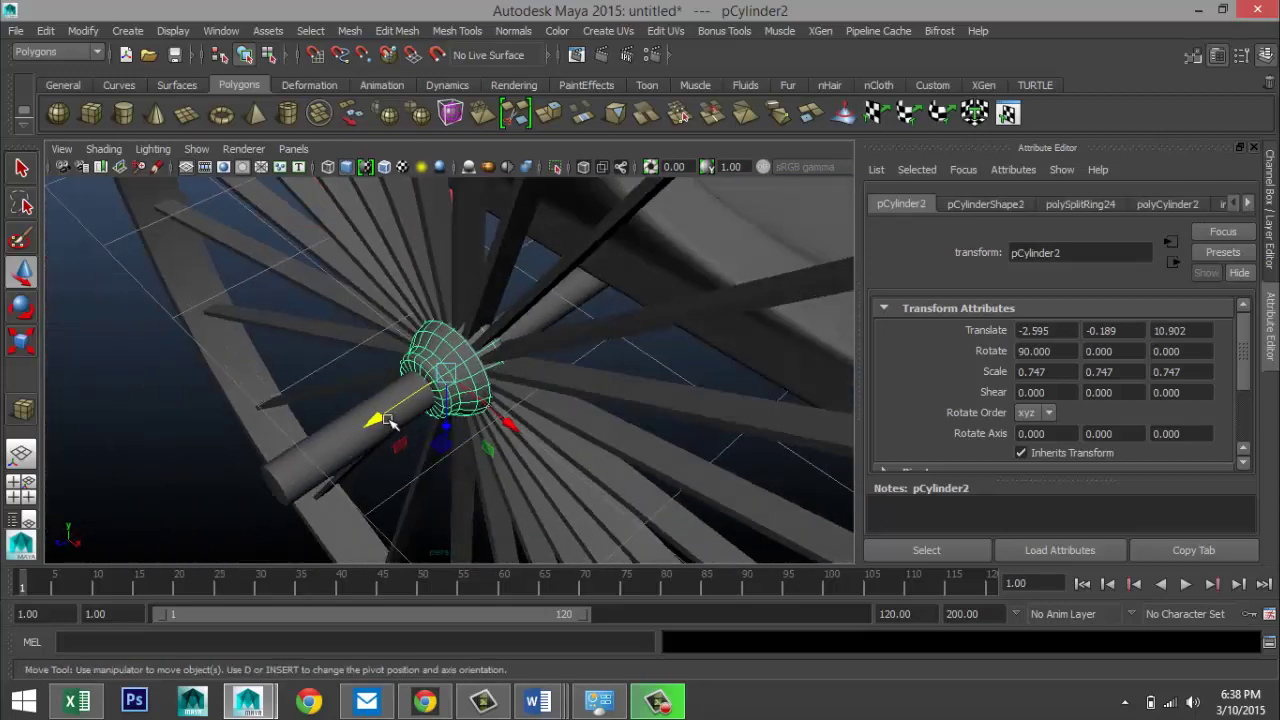
drag(388, 420, 375, 418)
drag(367, 430, 400, 429)
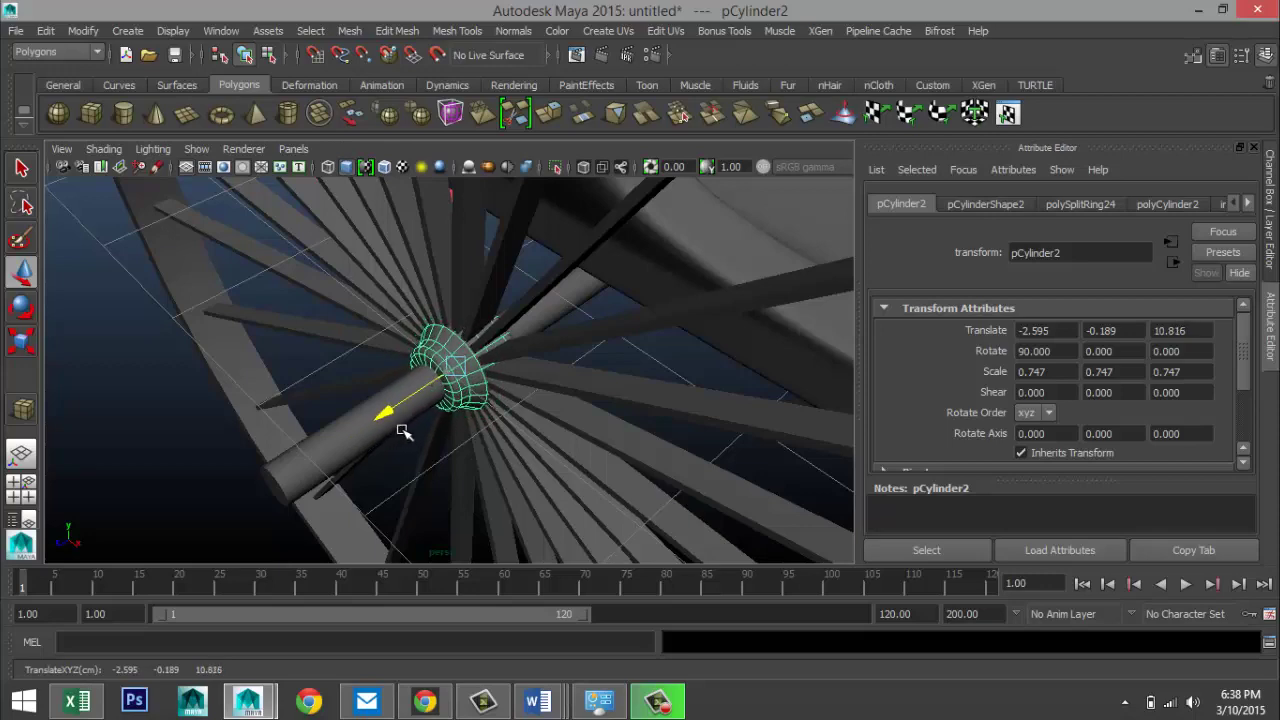
- In the side view, shorten the axle to a Y scale of about 0.287 and centre it between the wheels at about Z 7.291
scroll(423, 429, down, 10)
alt+drag(558, 487, 471, 466)
click(22, 489)
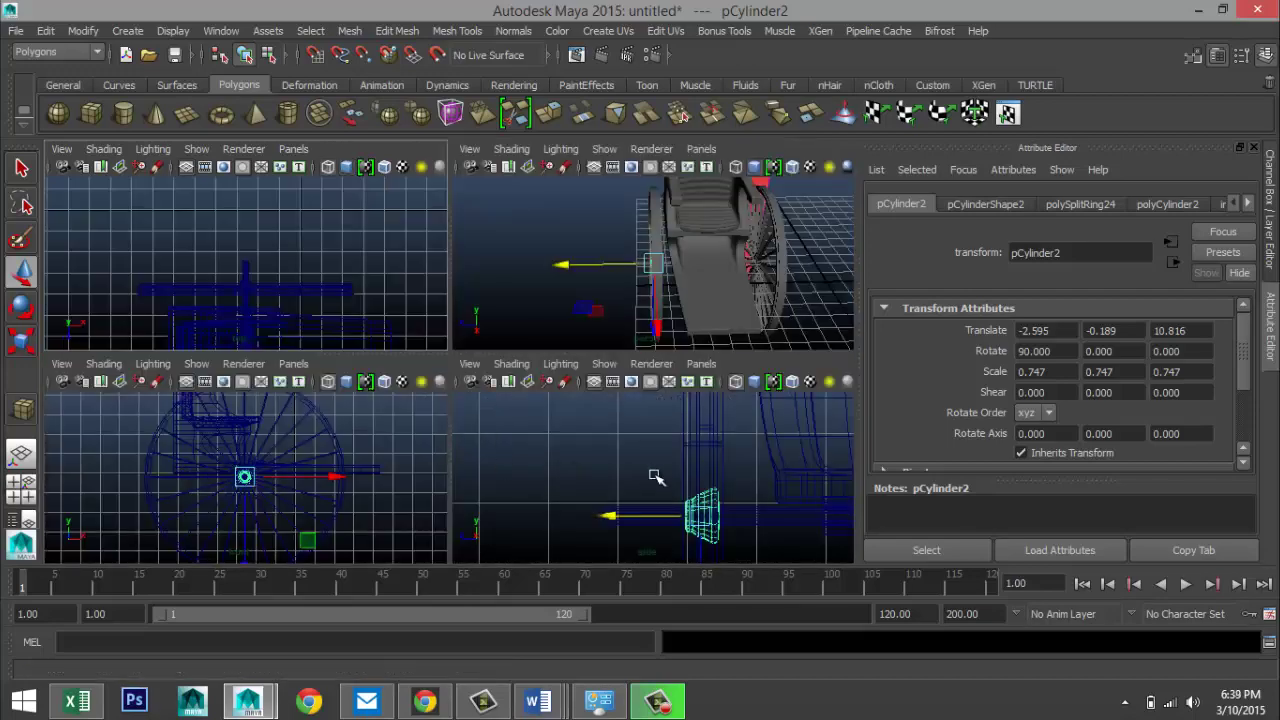
key(space)
click(391, 451)
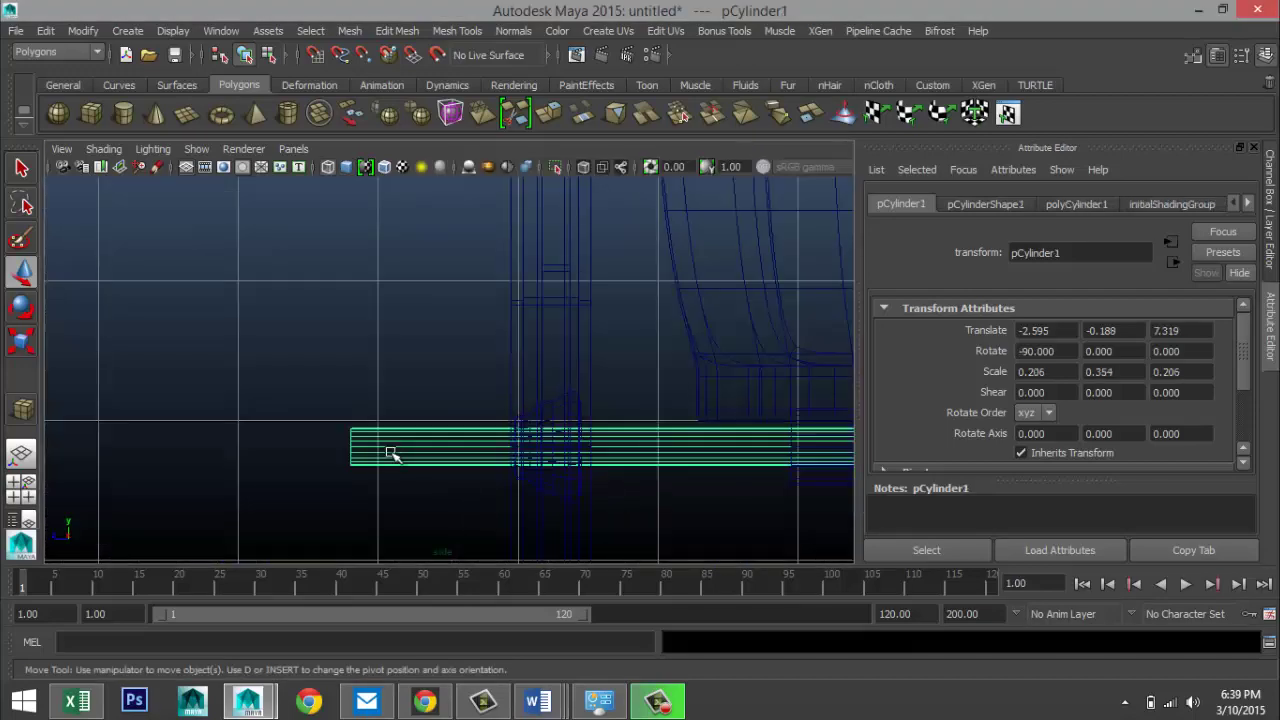
scroll(460, 485, down, 3)
alt+middle_drag(545, 463, 477, 454)
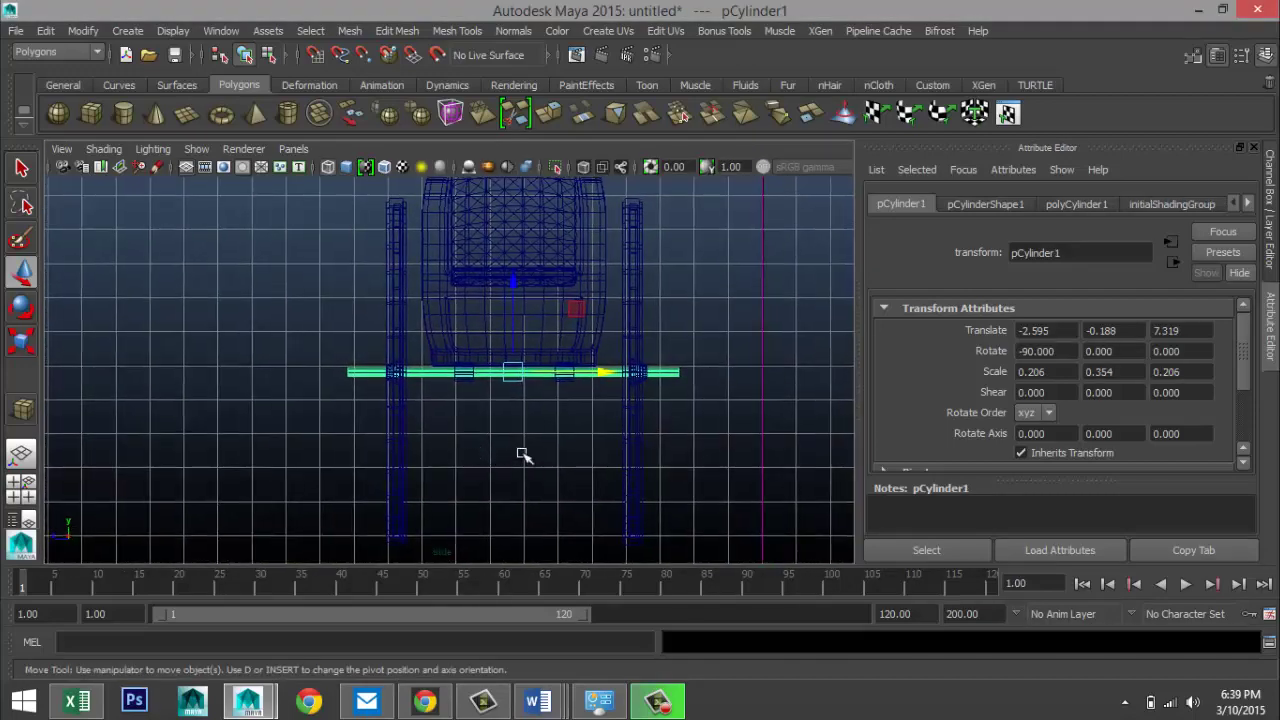
key(r)
click(597, 374)
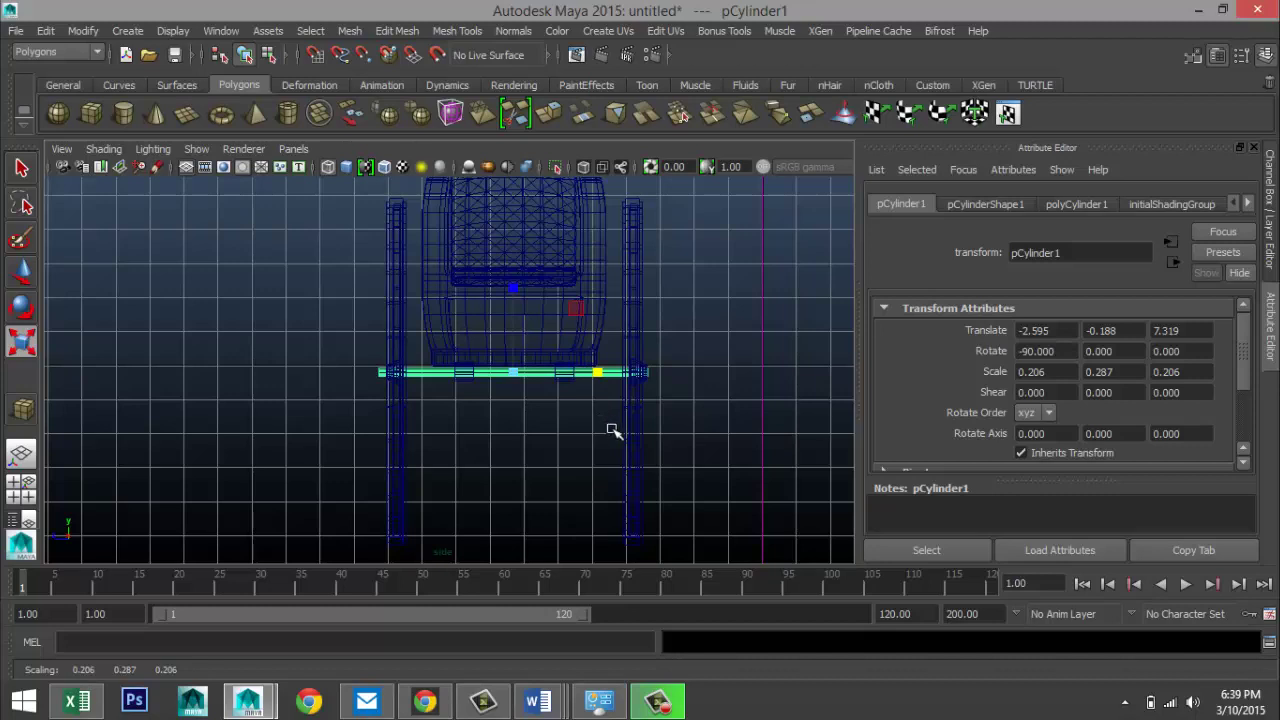
key(w)
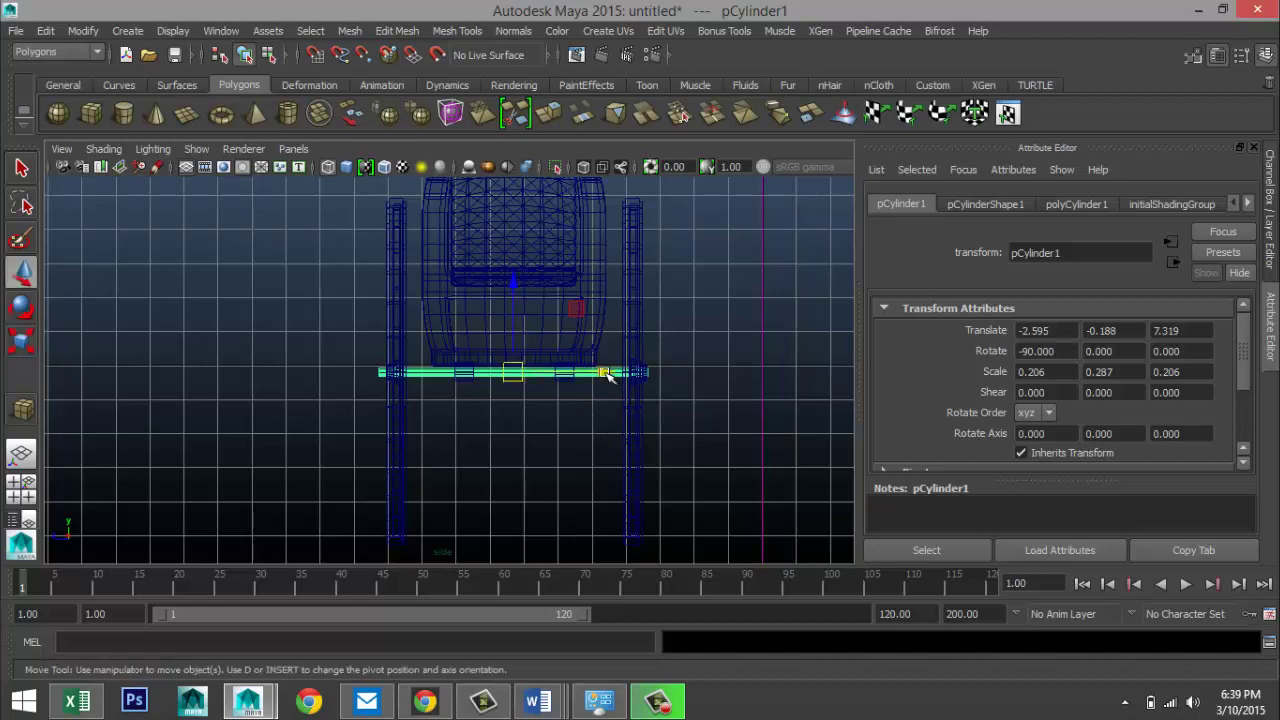
click(605, 373)
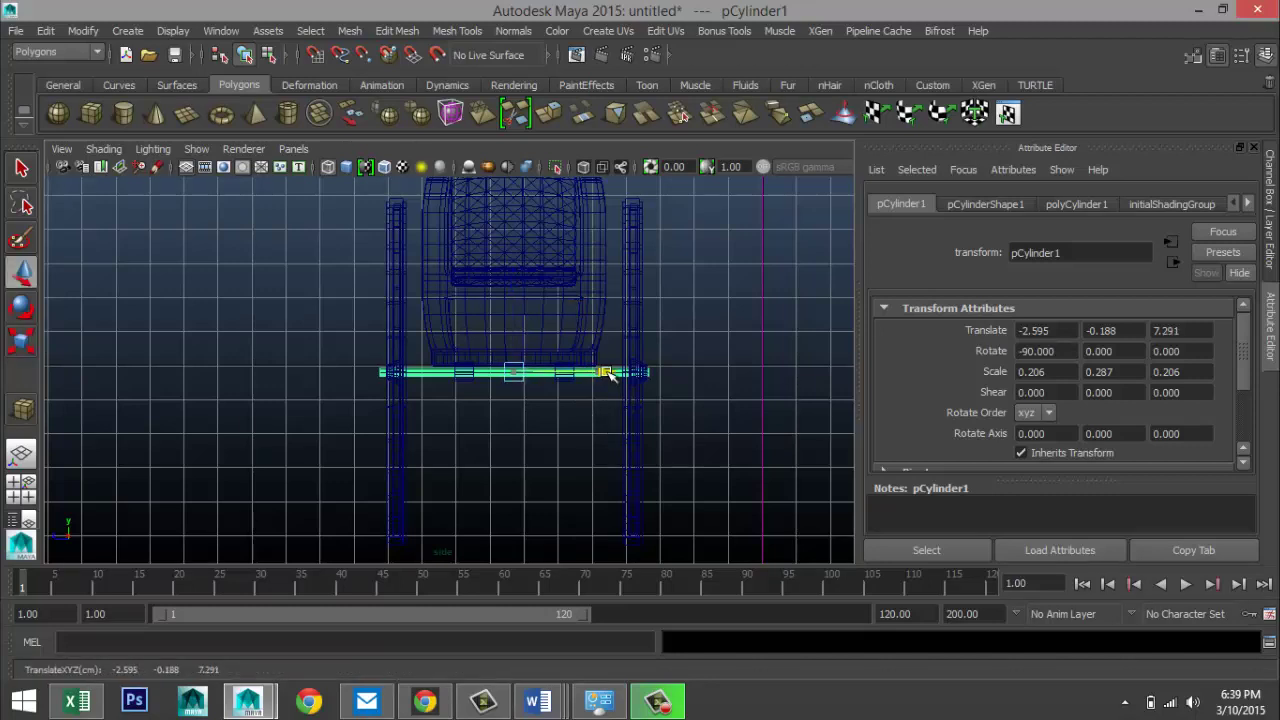
- Deselect the axle and inspect both wheels and hubs on the rickshaw from several angles in the perspective view
click(22, 489)
key(space)
alt+drag(640, 275, 540, 287)
click(700, 418)
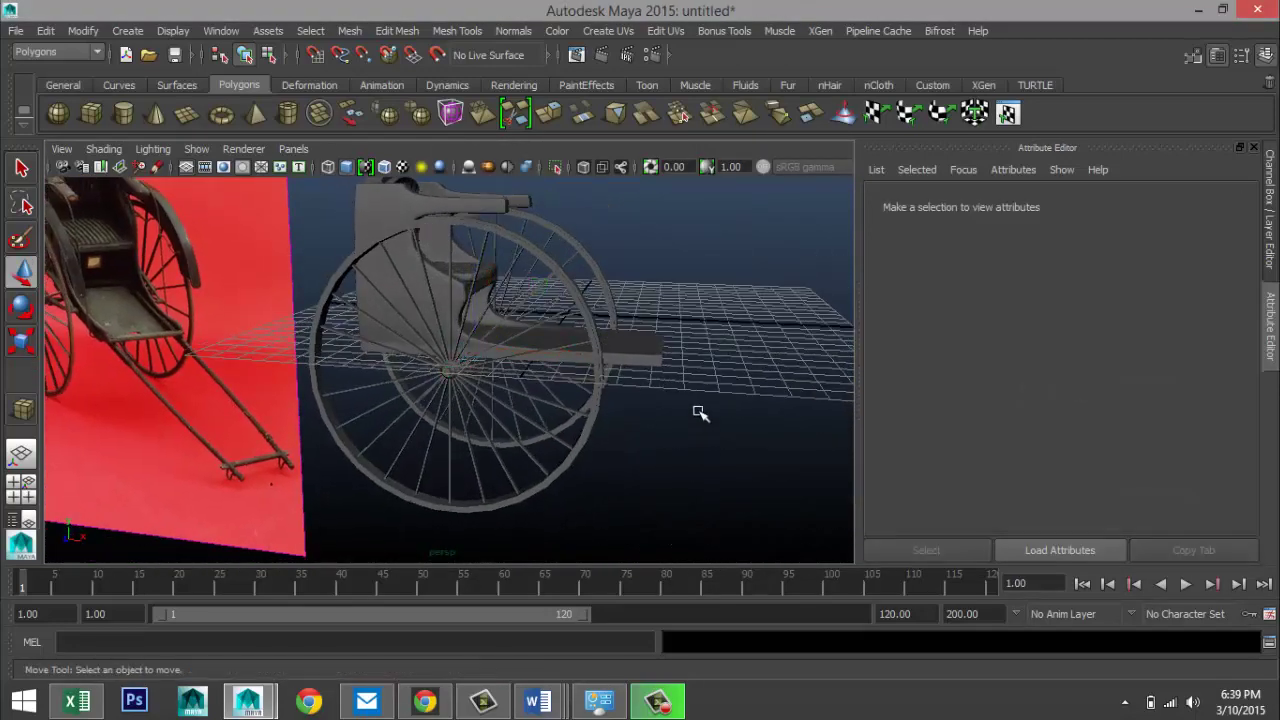
scroll(697, 420, down, 5)
alt+drag(697, 426, 429, 389)
alt+drag(652, 449, 494, 400)
scroll(505, 395, up, 4)
- Select the two outer faces on the footboard's front edge, one near each corner of the rickshaw body
click(517, 388)
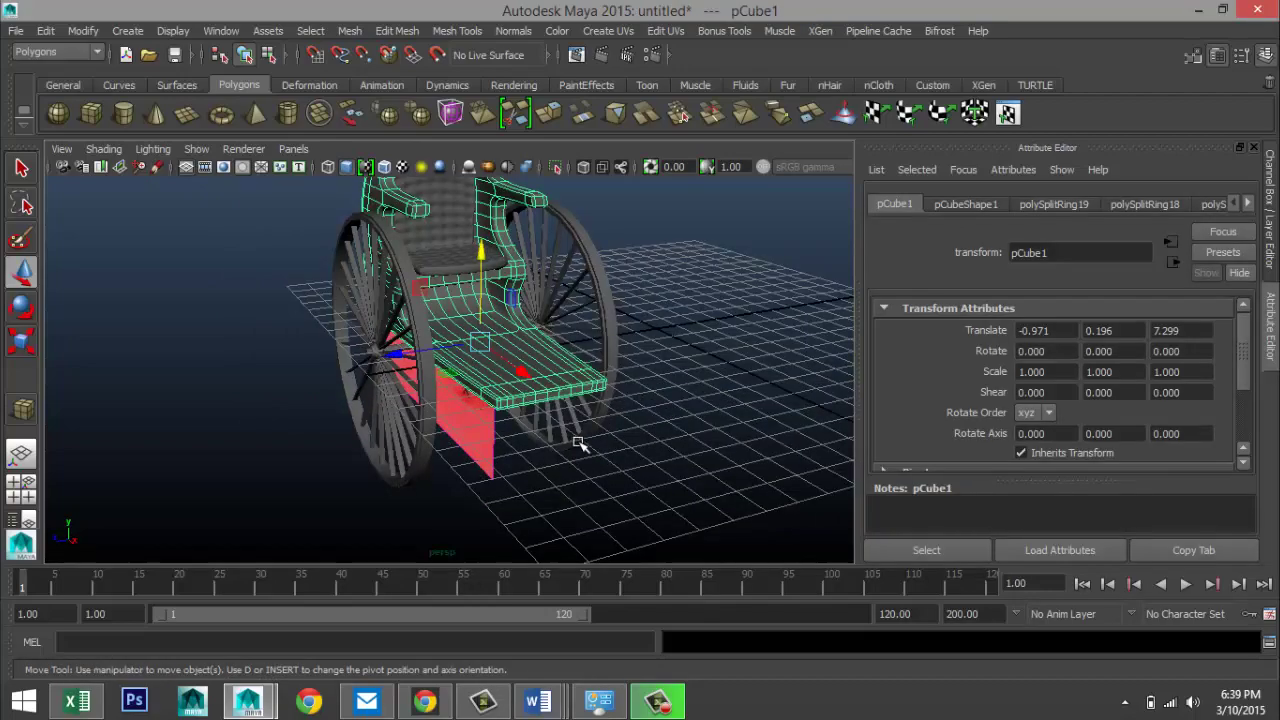
alt+drag(583, 443, 450, 425)
scroll(530, 400, up, 4)
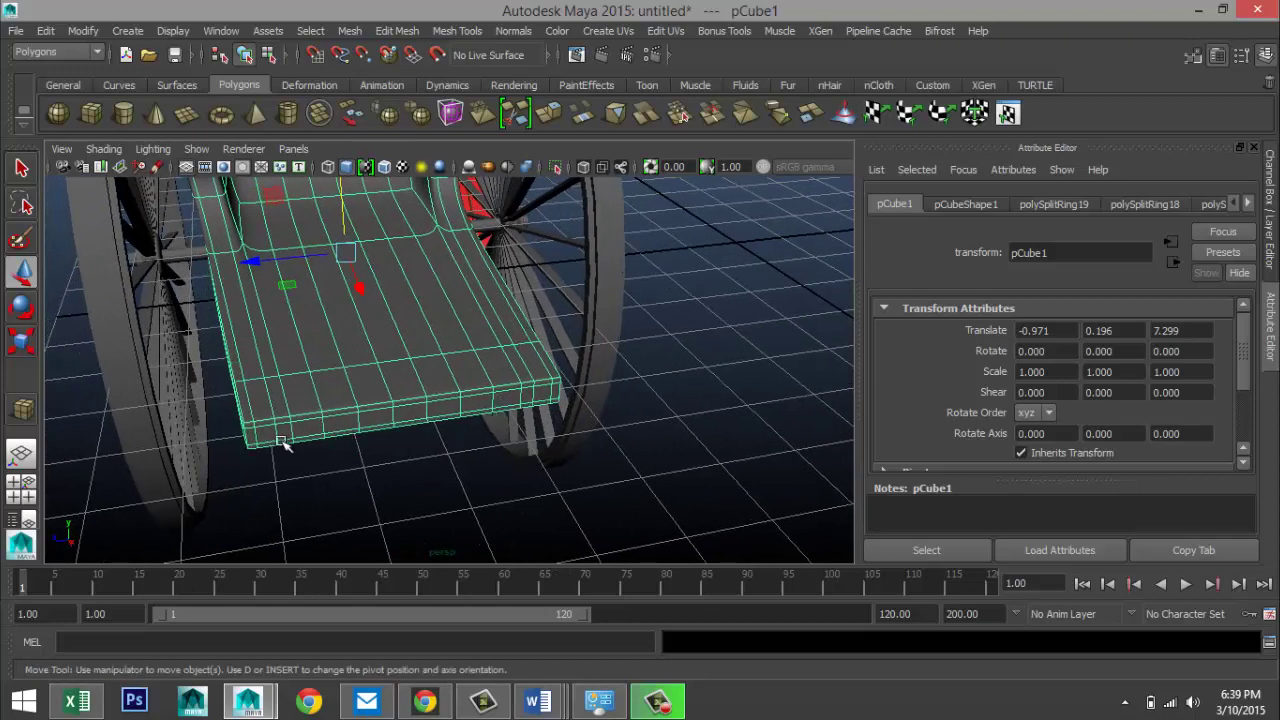
right_drag(267, 436, 269, 305)
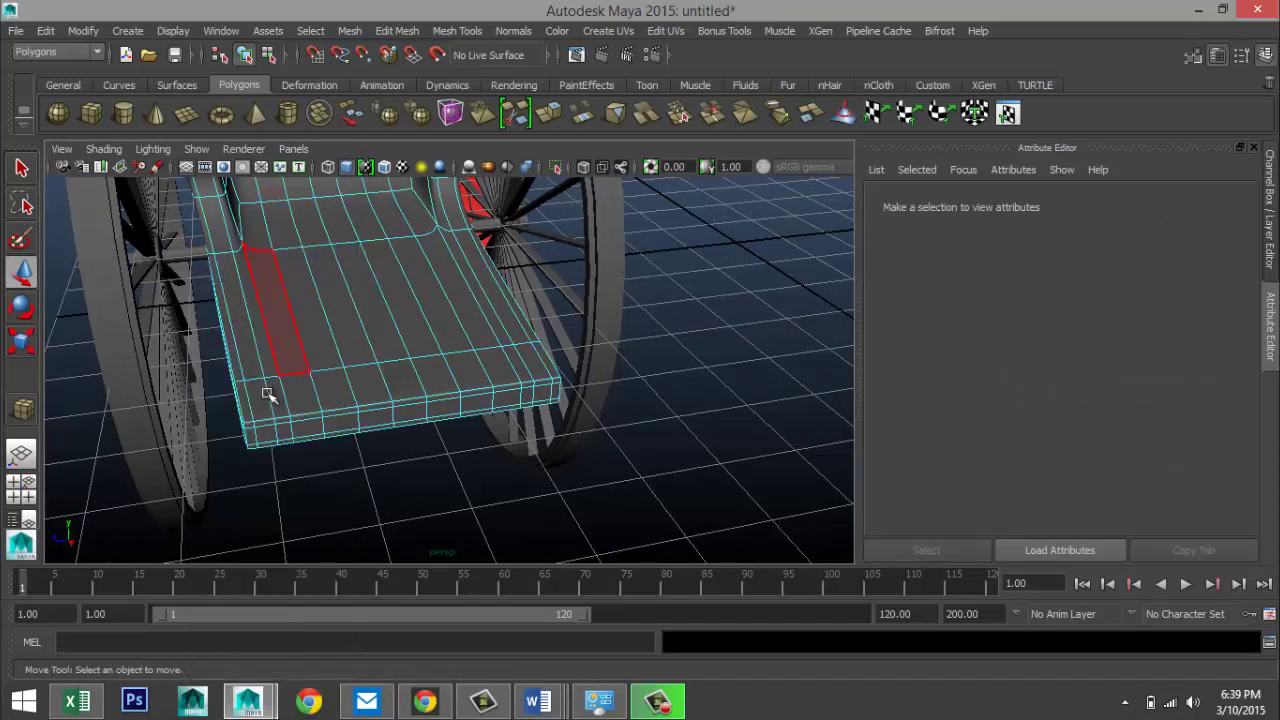
click(265, 436)
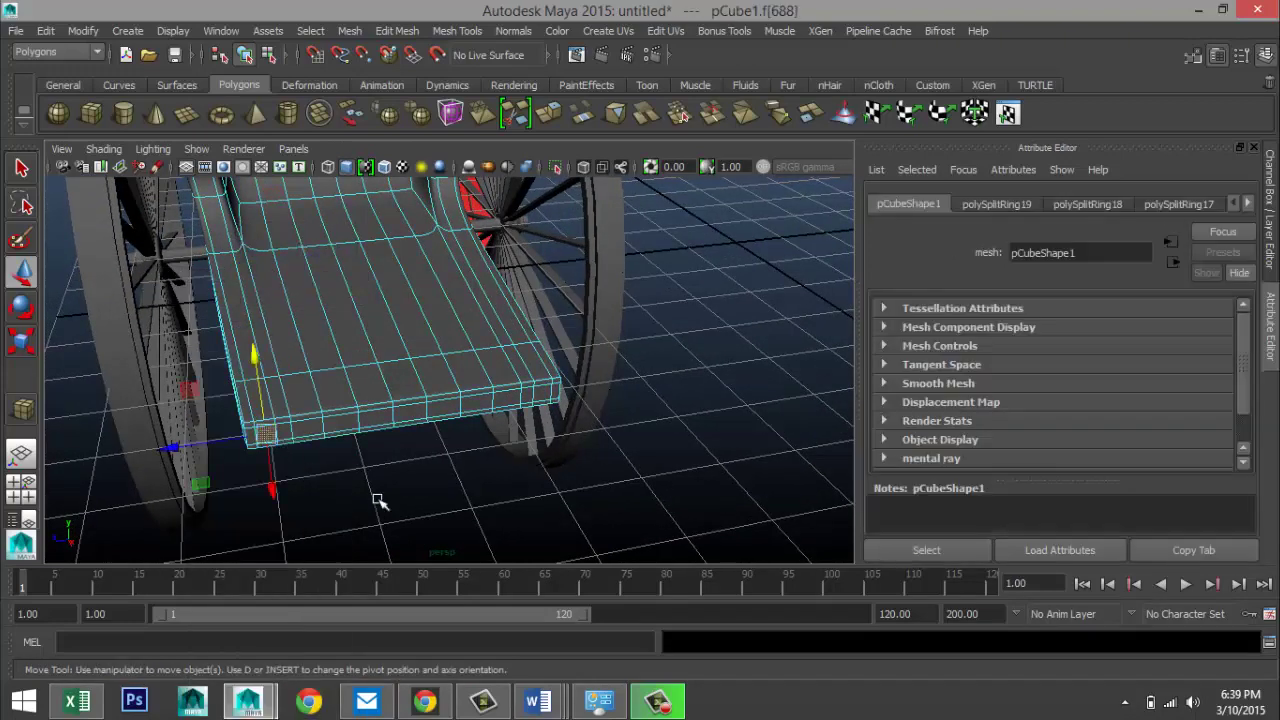
shift+click(541, 393)
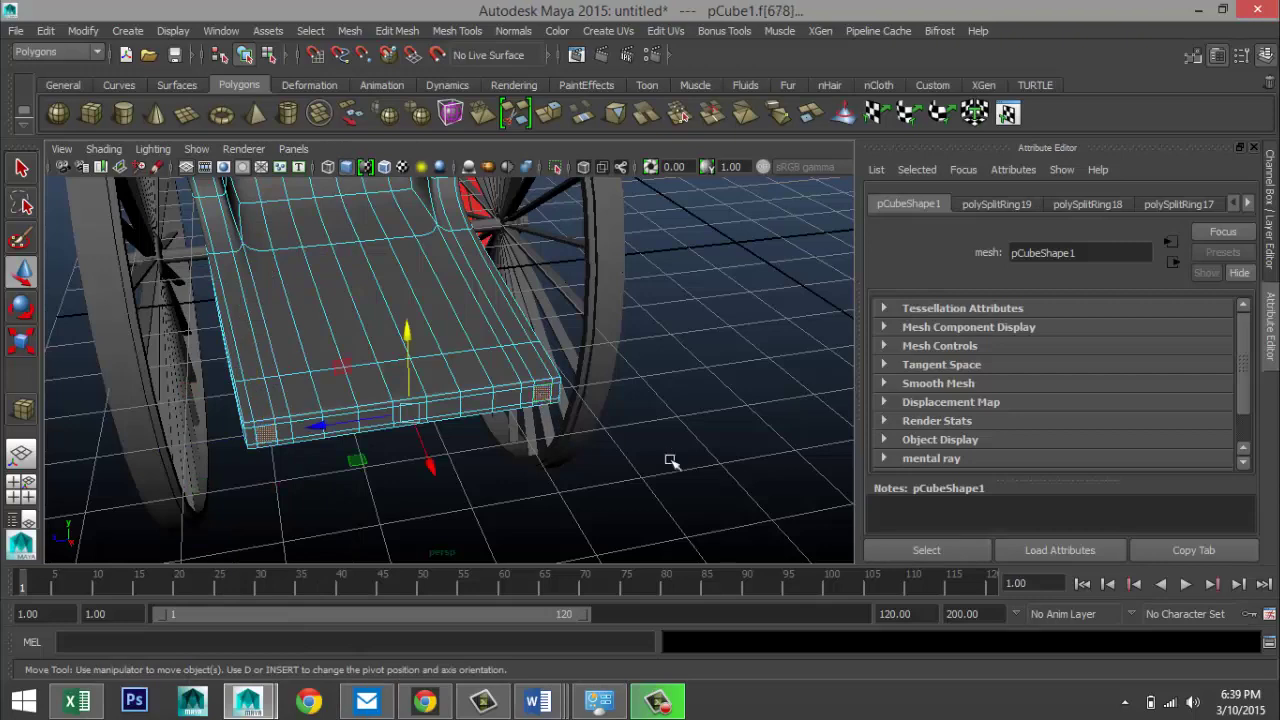
- Extrude the two selected footboard faces forward into long pulling shafts, moving their ends to about X 12.597
click(397, 31)
click(430, 503)
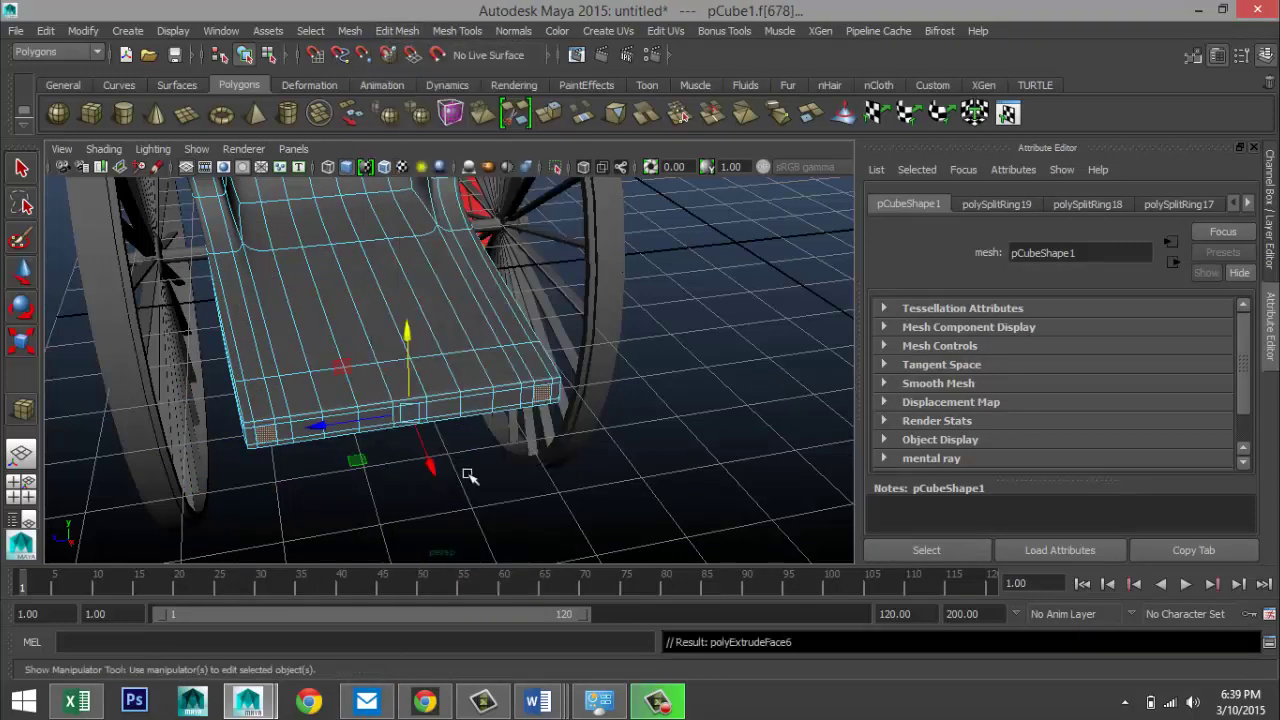
scroll(538, 492, down, 5)
key(w)
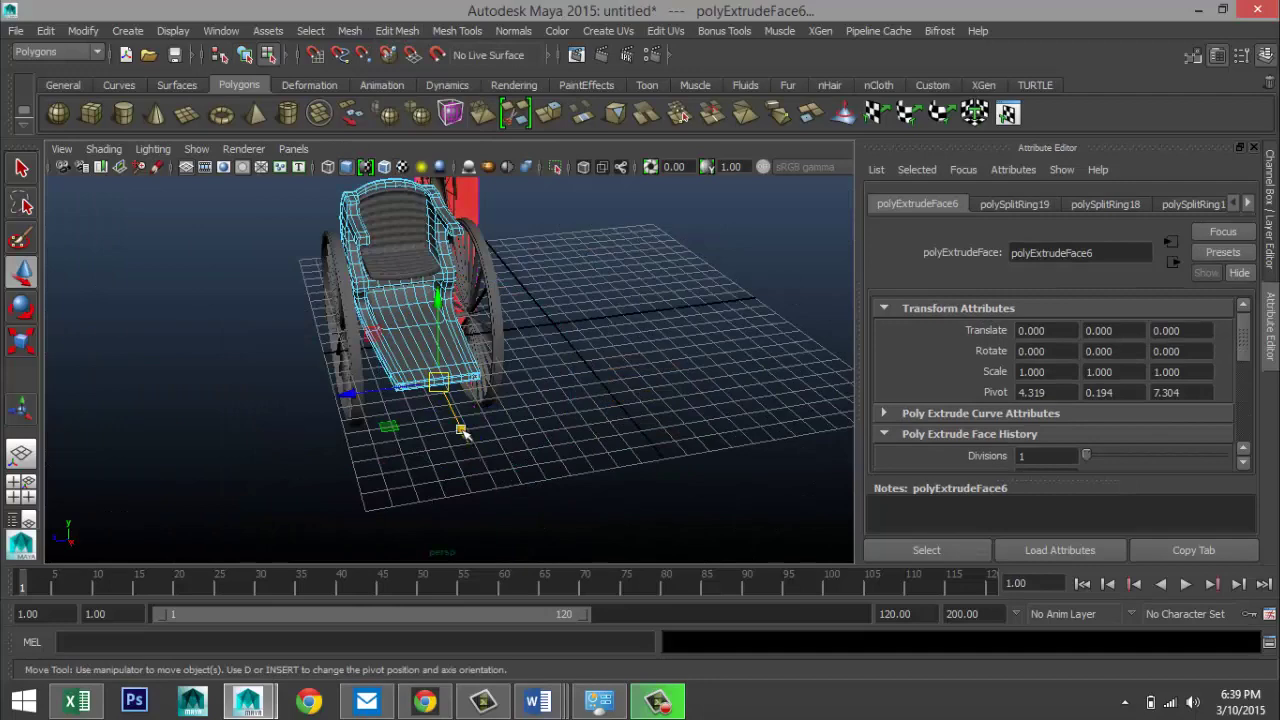
drag(462, 431, 565, 560)
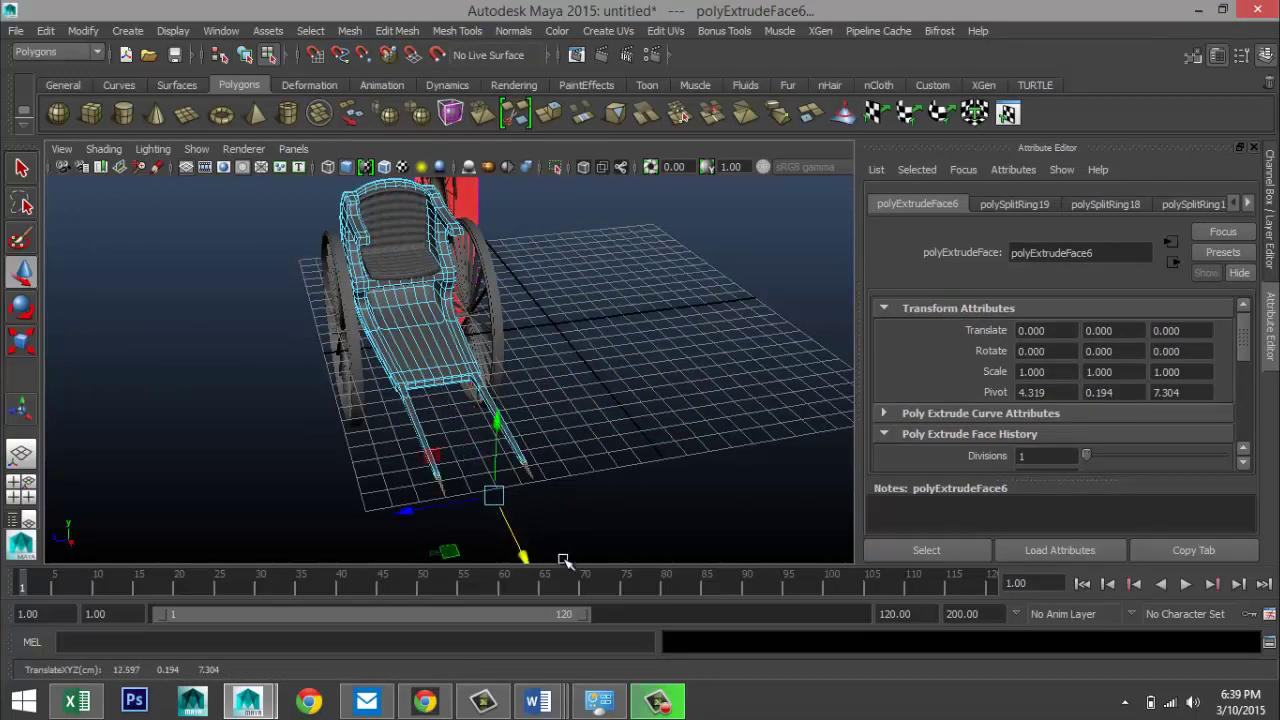
- Turn off the smooth preview on the rickshaw body and frame the ends of the extruded shafts
alt+drag(570, 515, 717, 499)
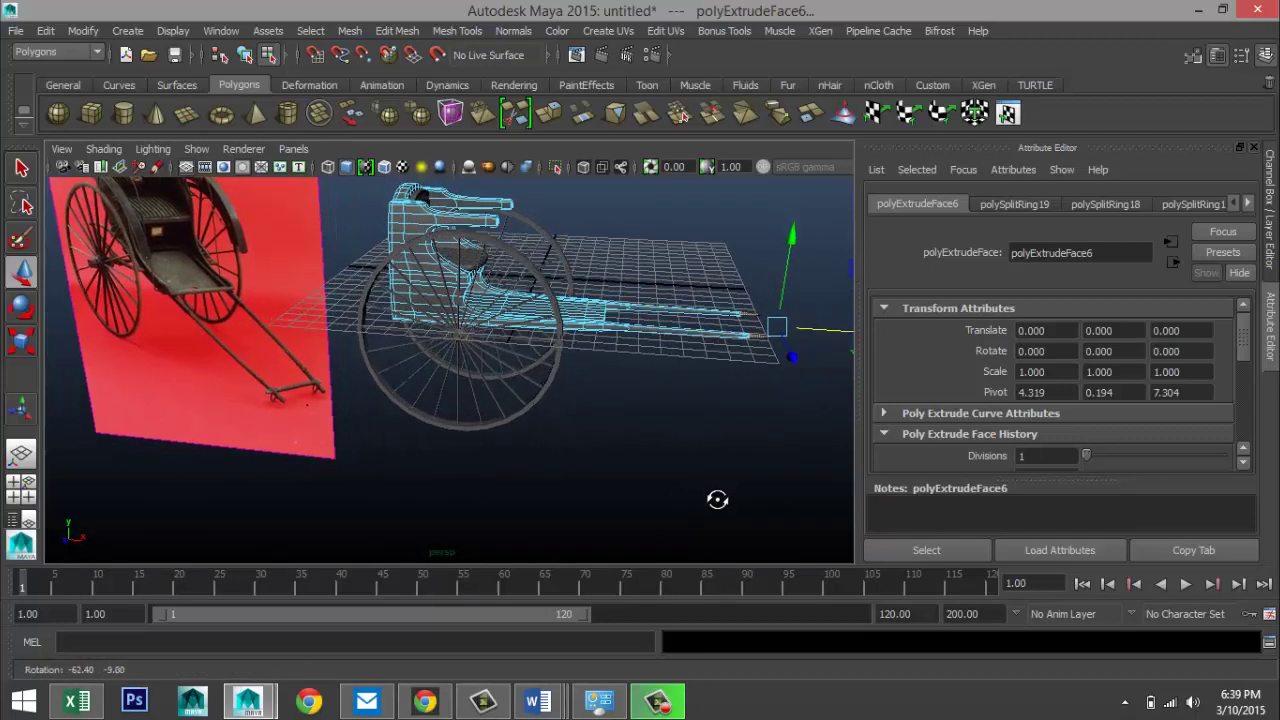
alt+middle_drag(700, 474, 485, 504)
scroll(510, 505, up, 2)
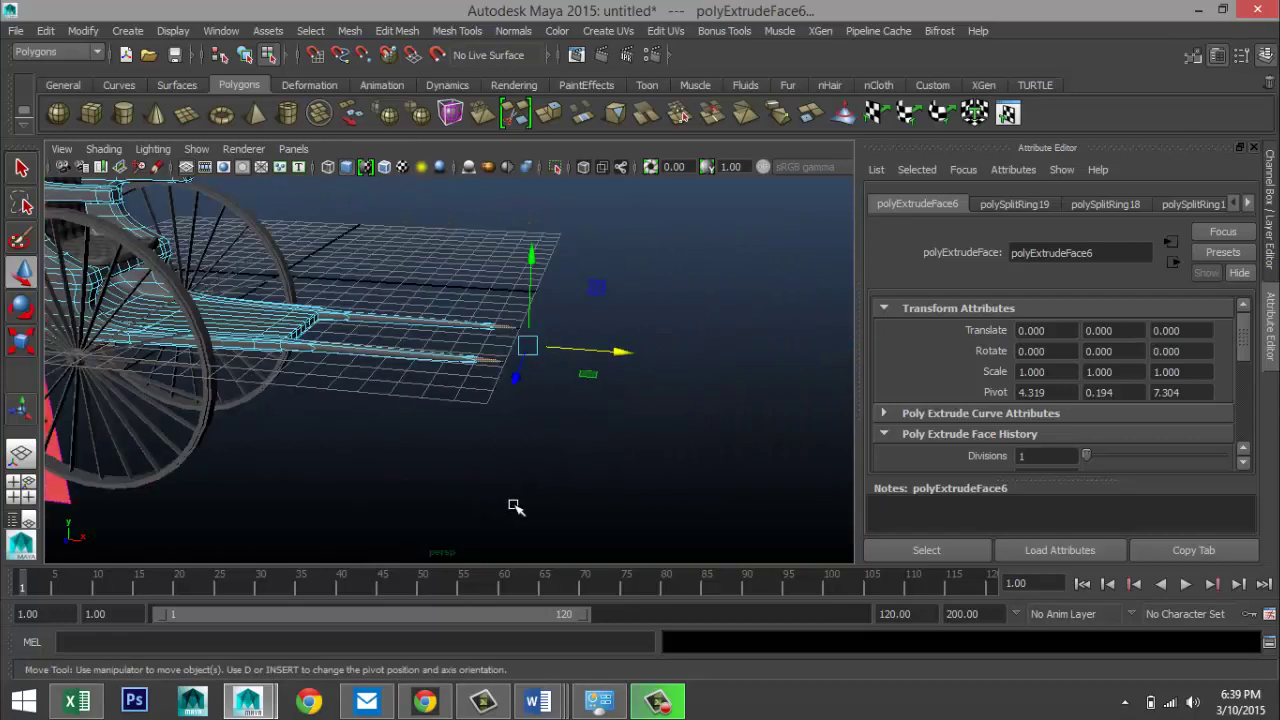
key(1)
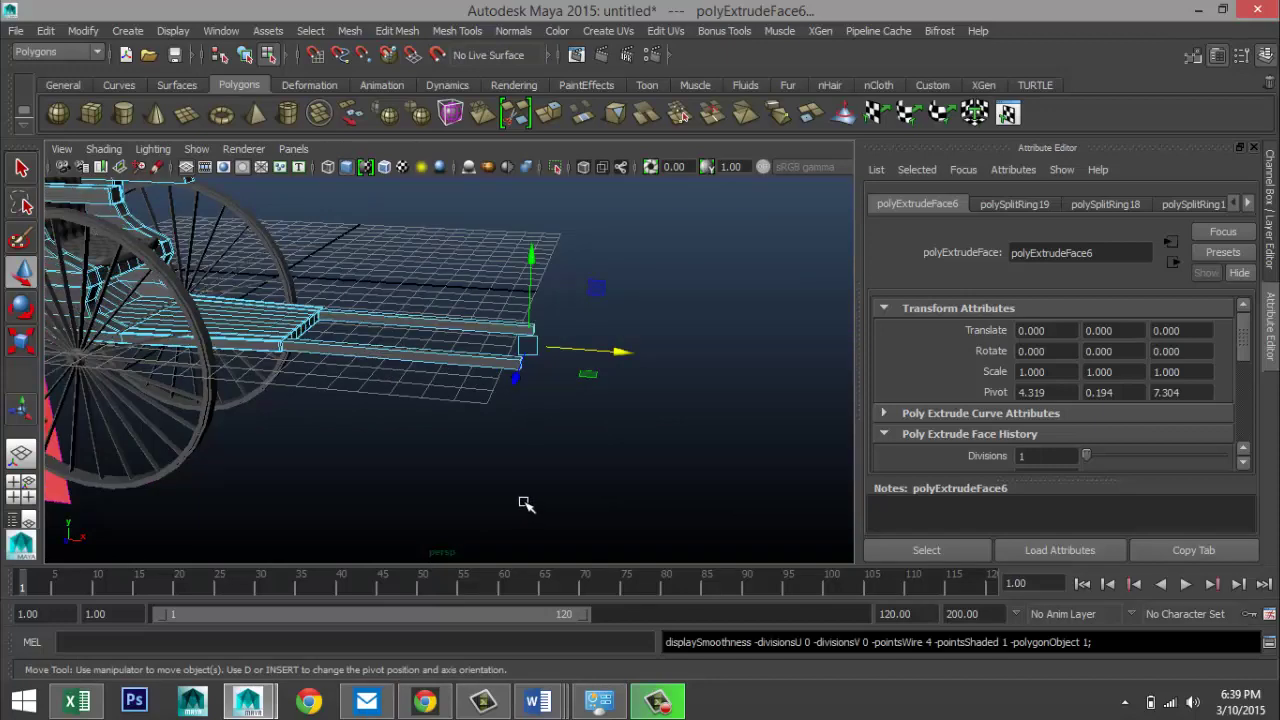
alt+drag(480, 492, 406, 500)
scroll(522, 525, up, 6)
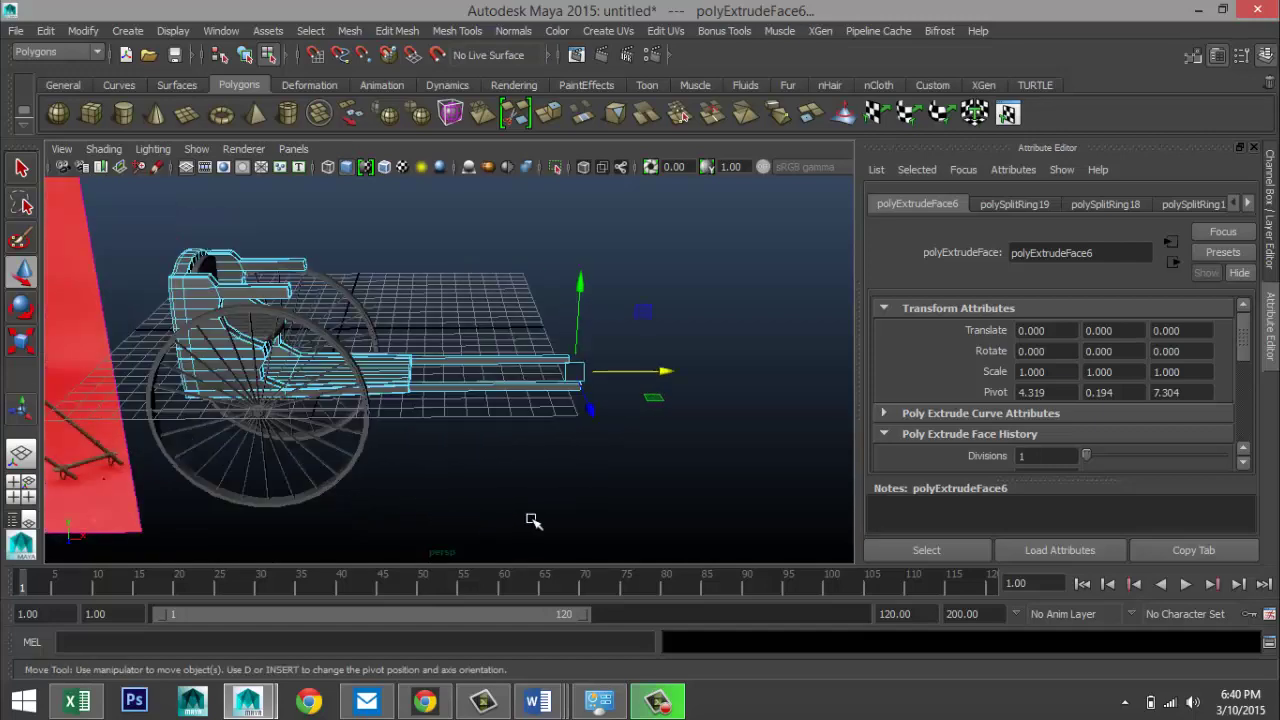
alt+middle_drag(545, 503, 478, 470)
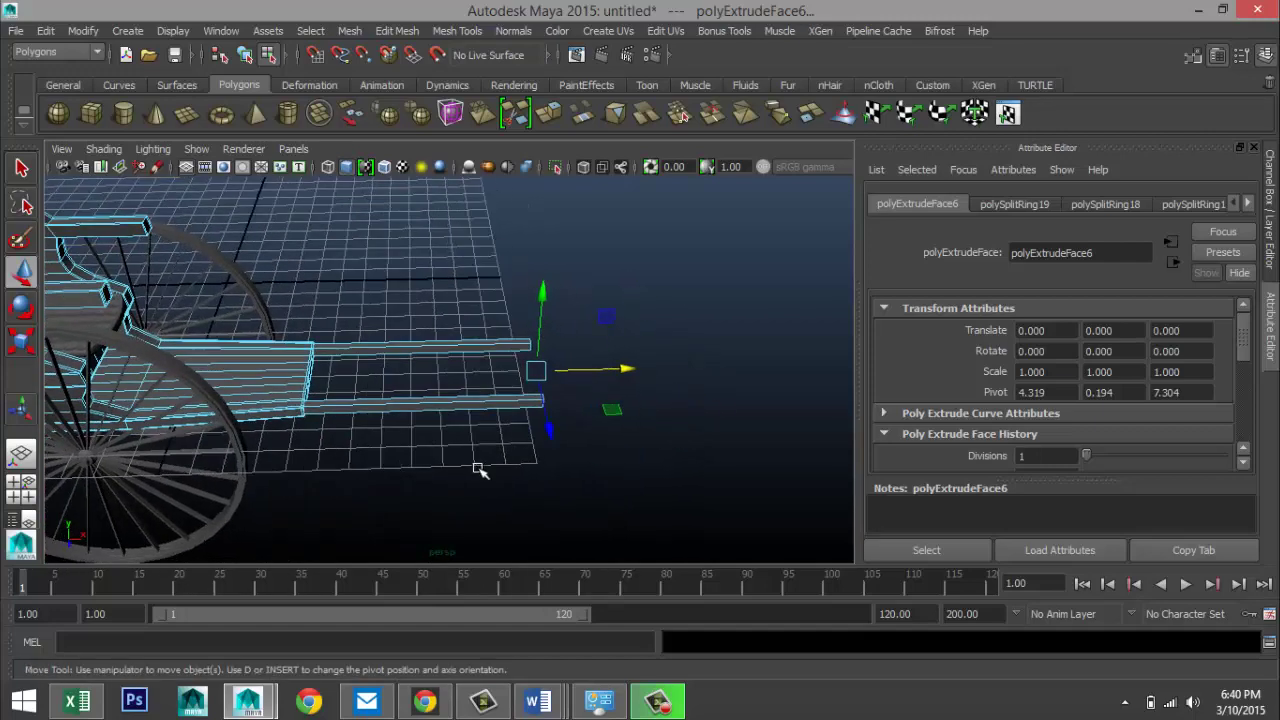
- Insert an edge loop close to the tip of each pulling shaft, using the Insert Edge Loop Tool with equal distance from edge
click(396, 31)
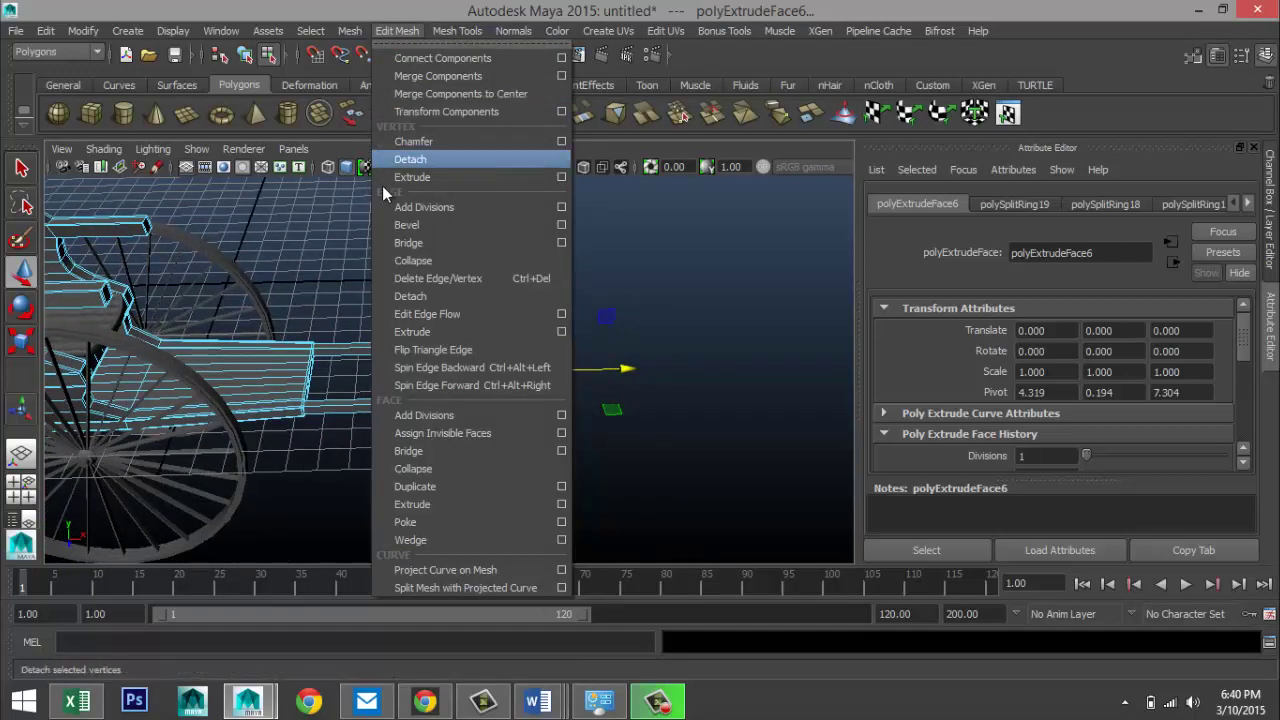
mouse_move(457, 31)
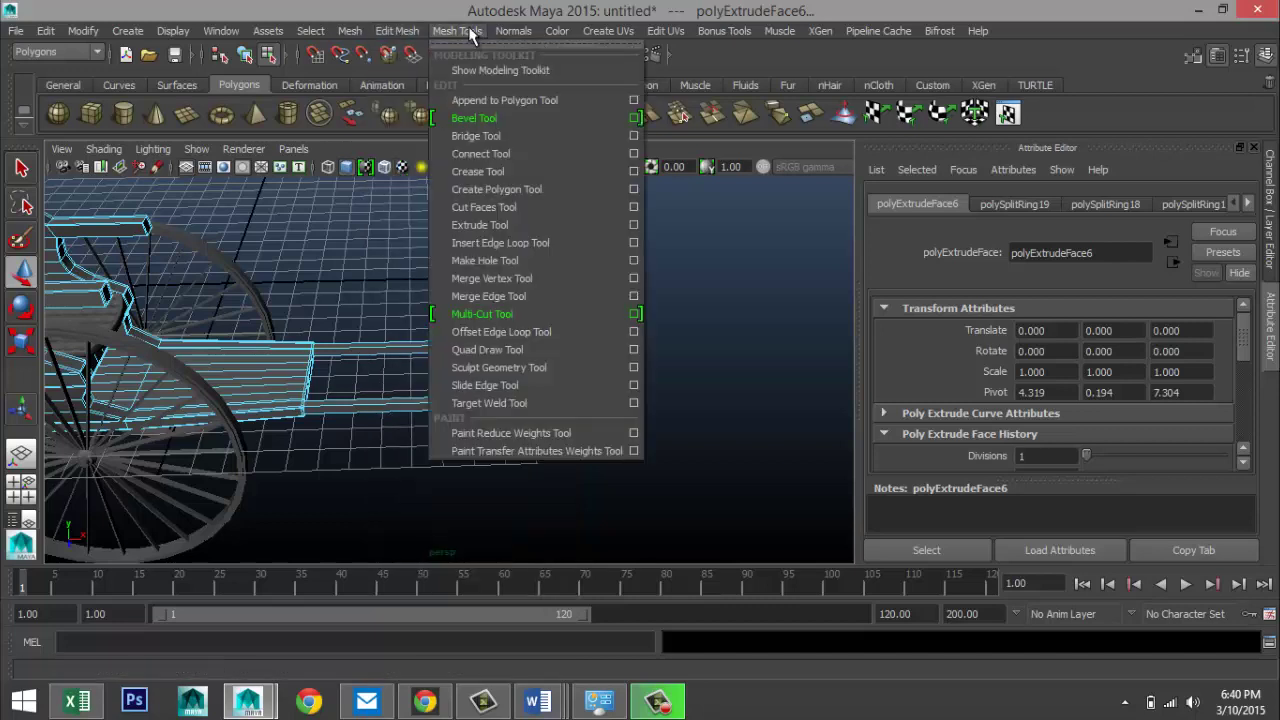
click(632, 242)
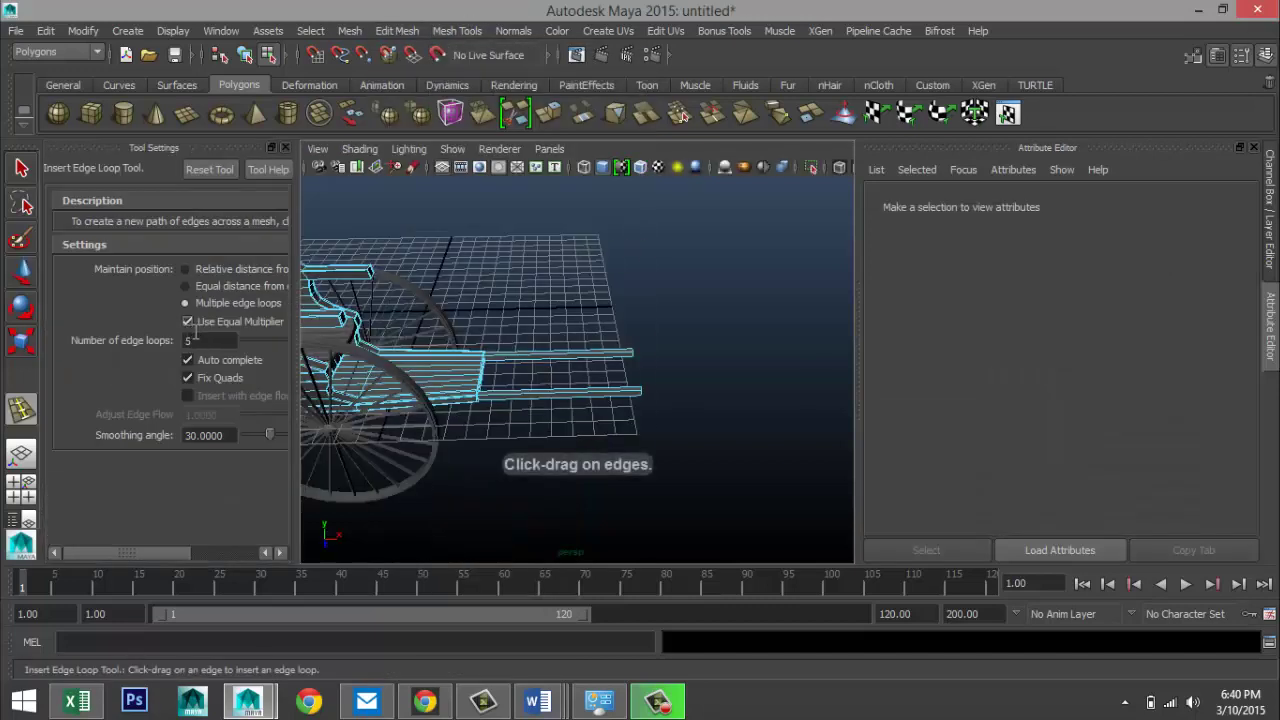
click(185, 287)
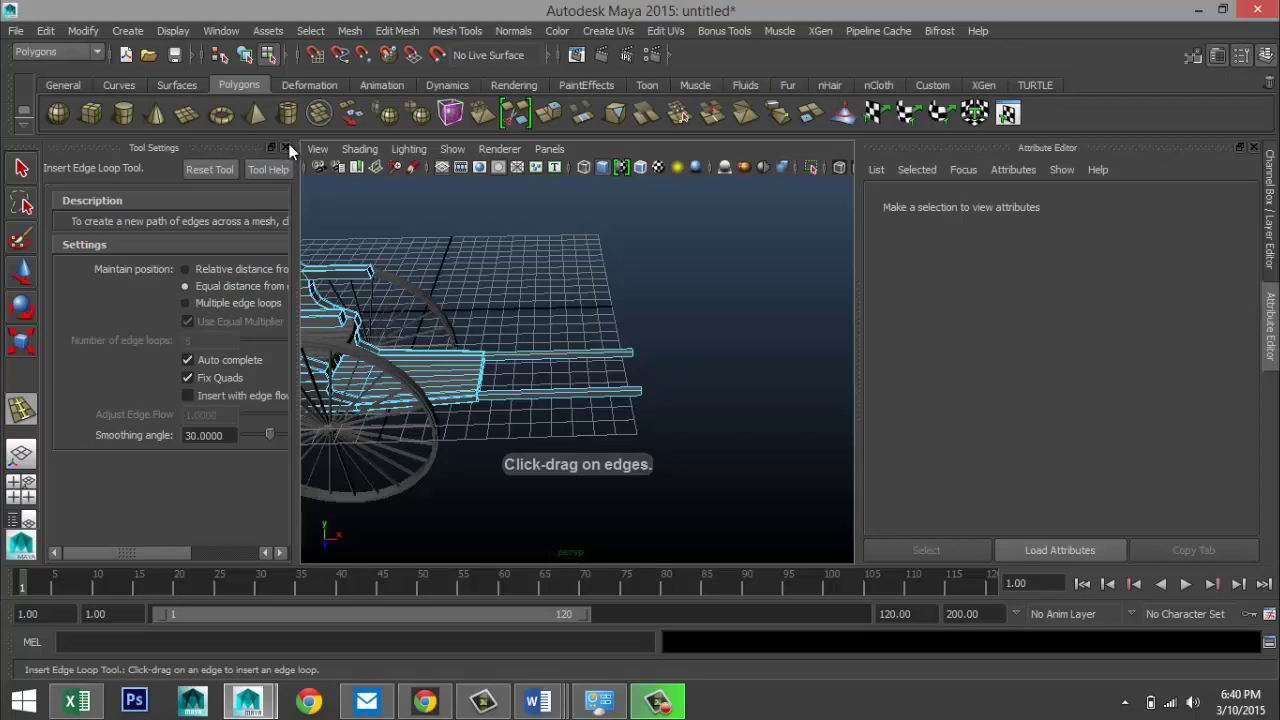
click(285, 147)
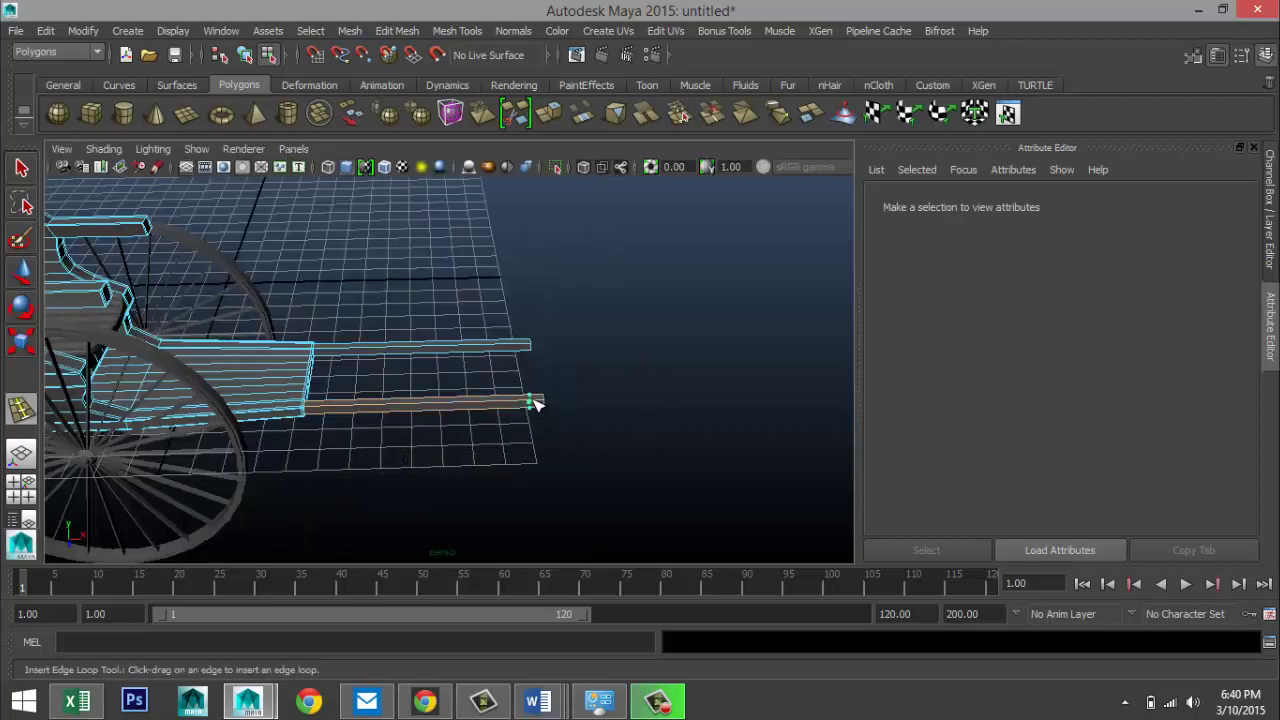
click(542, 402)
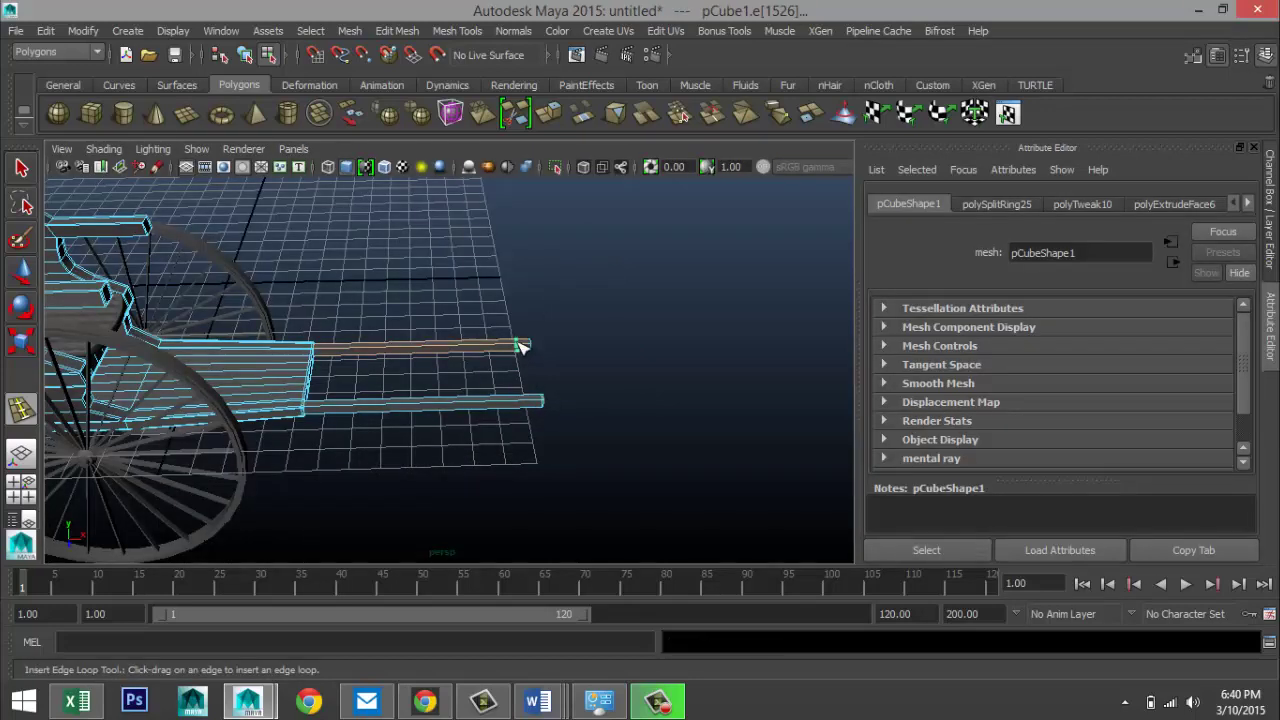
click(530, 348)
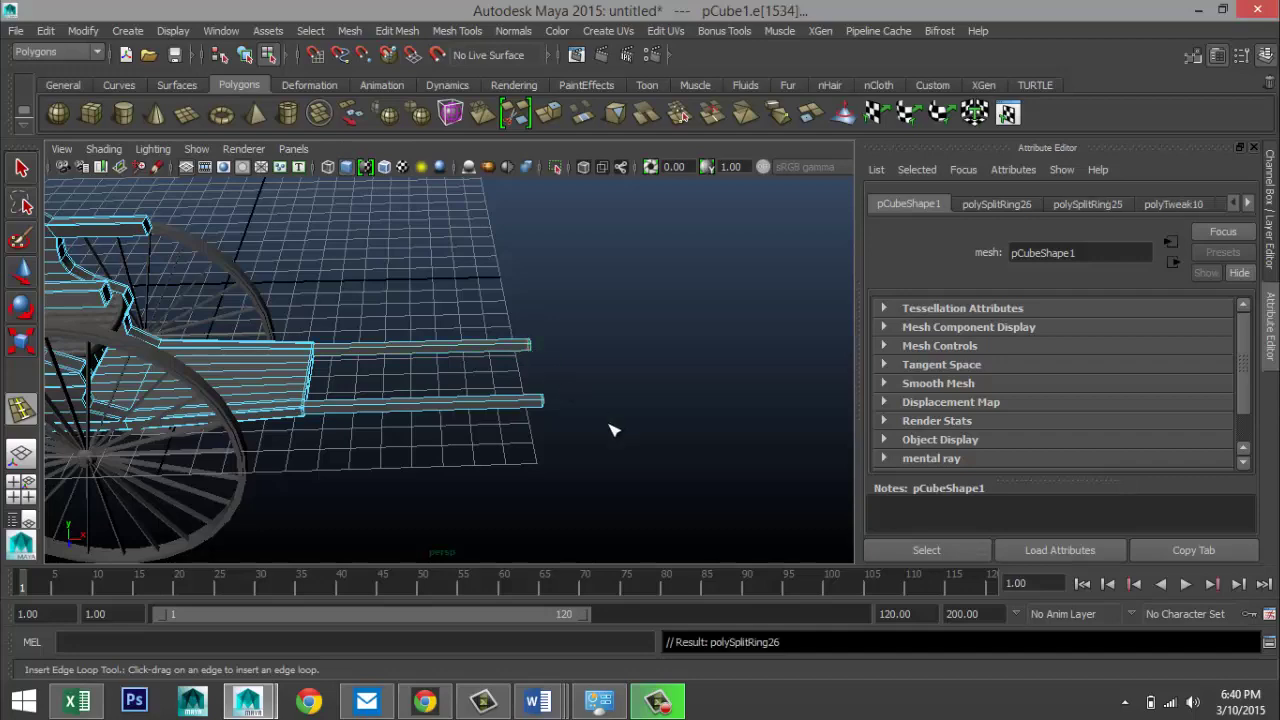
- Create a long, thin polygon box beside the shaft ends as the crossbar, following the reference image
alt+right_drag(611, 429, 411, 443)
alt+middle_drag(411, 443, 676, 386)
alt+right_drag(676, 386, 392, 422)
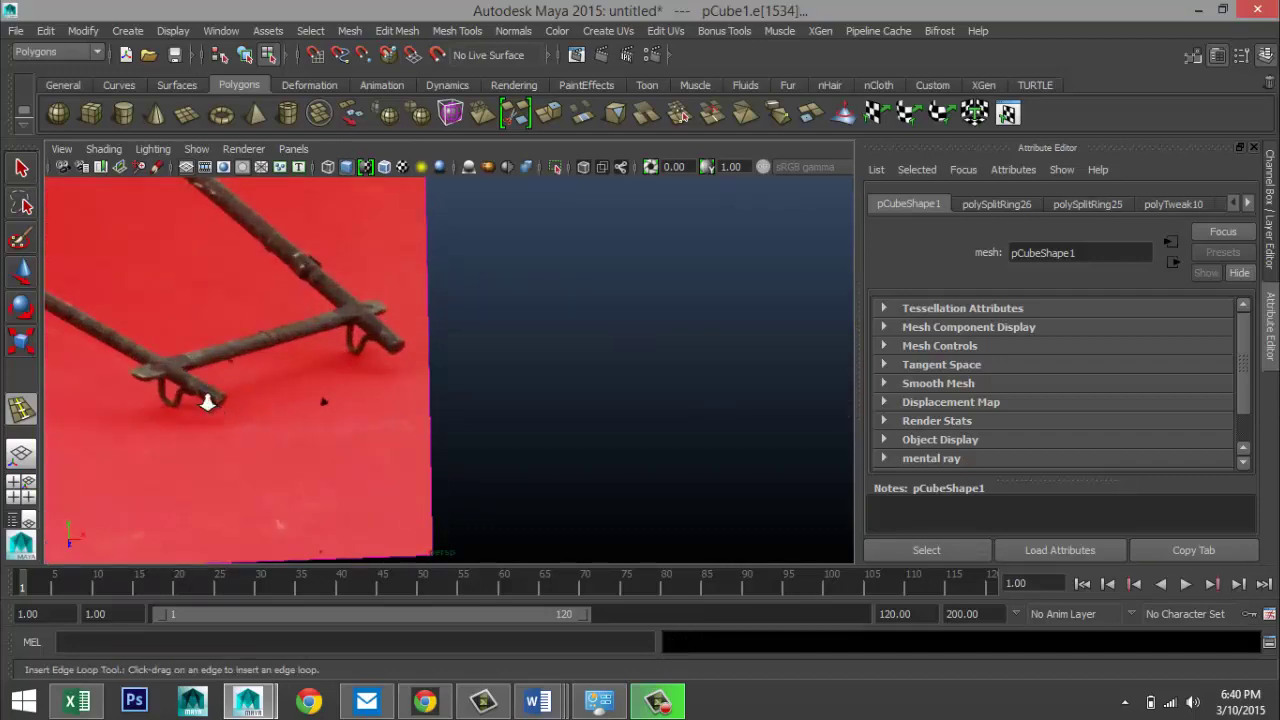
alt+right_drag(212, 407, 381, 461)
alt+middle_drag(381, 461, 277, 451)
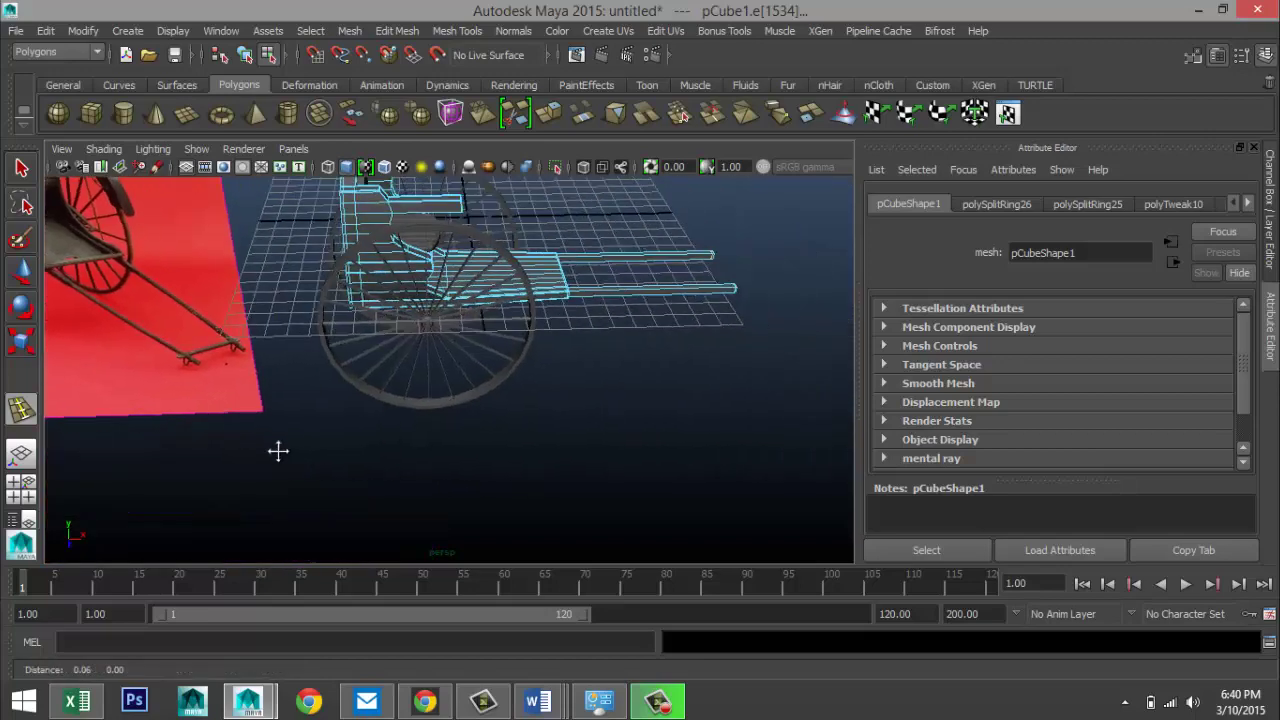
alt+drag(277, 451, 349, 409)
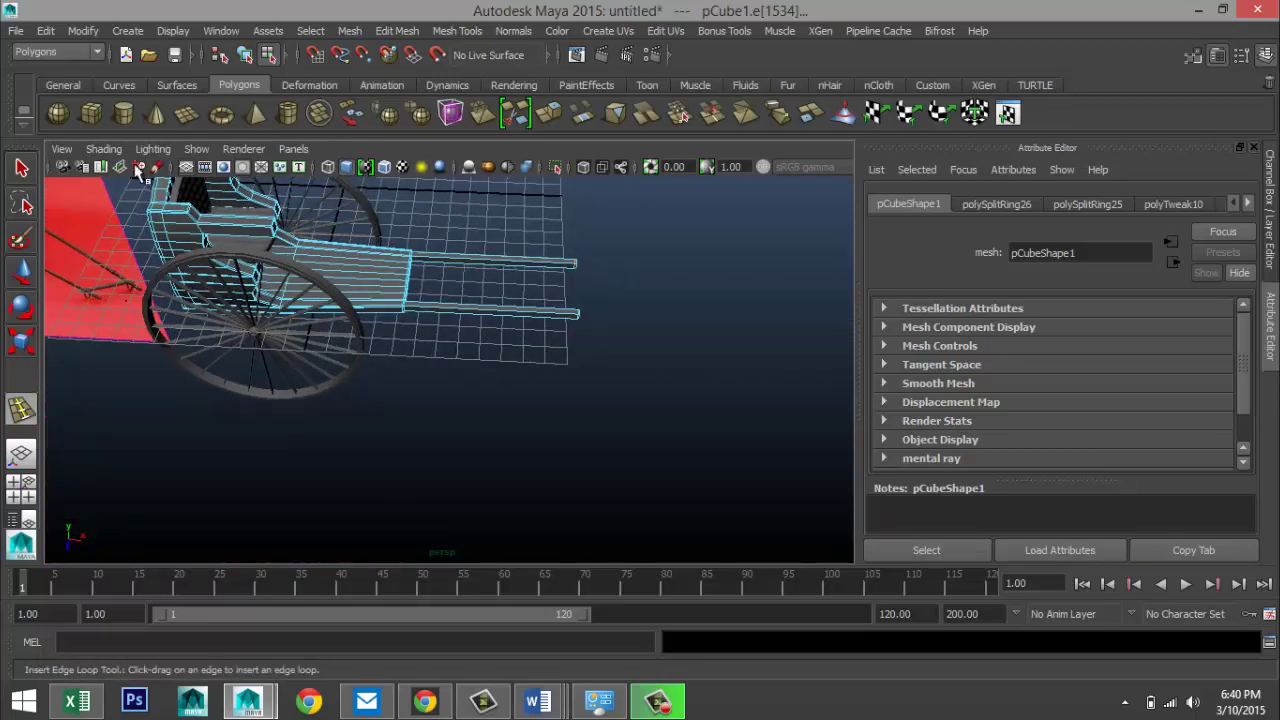
click(93, 118)
drag(550, 378, 564, 428)
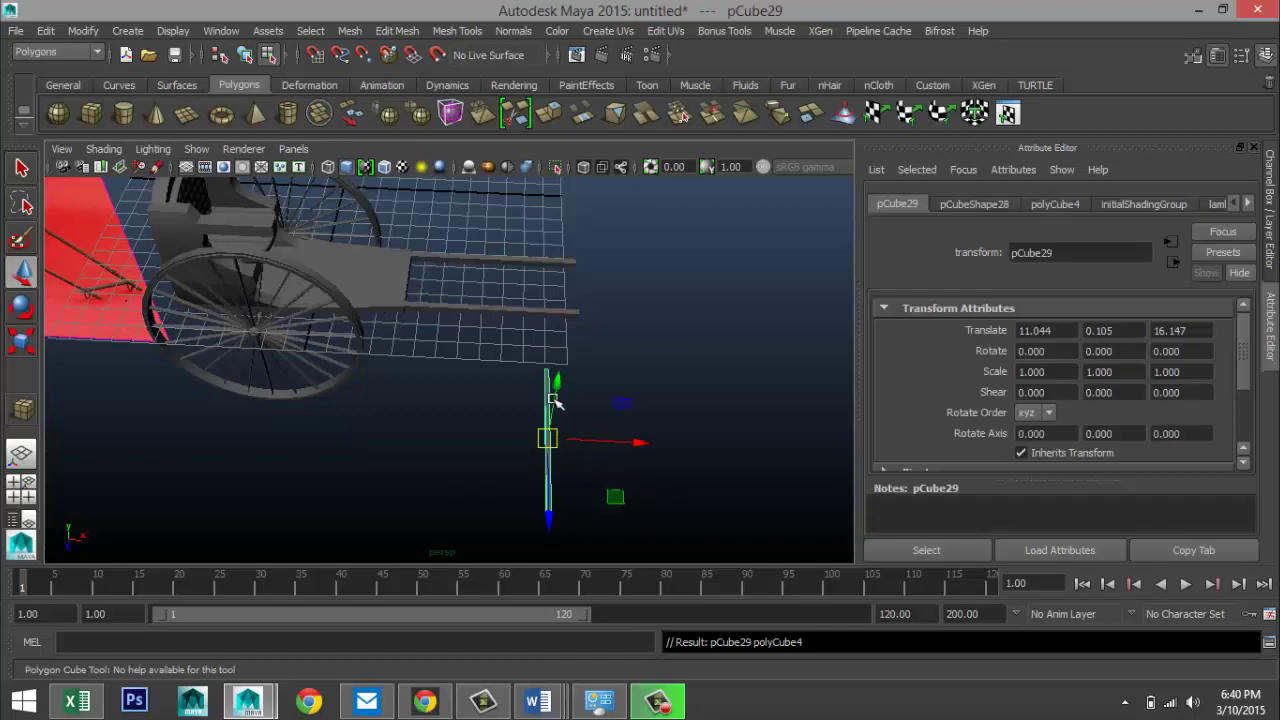
- Move the crossbar across the two pulling shafts, to about Y 0.010 and Z 7.069
drag(555, 373, 570, 318)
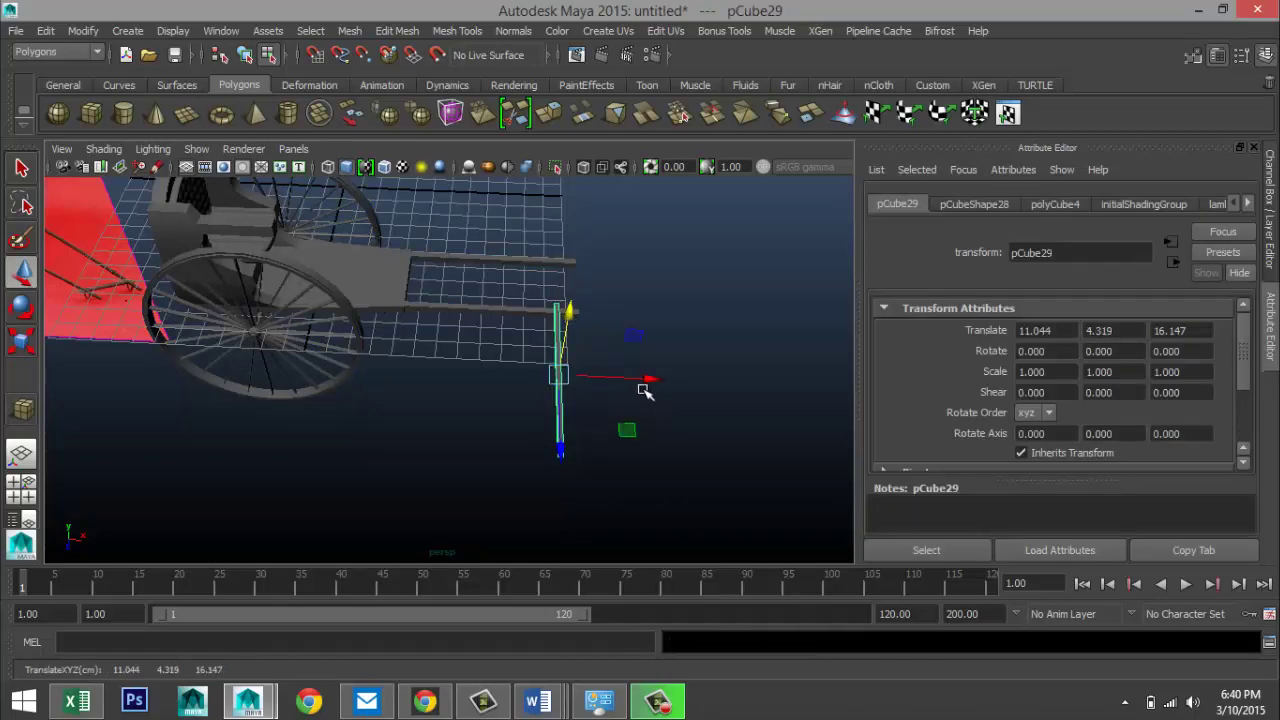
alt+drag(645, 392, 209, 294)
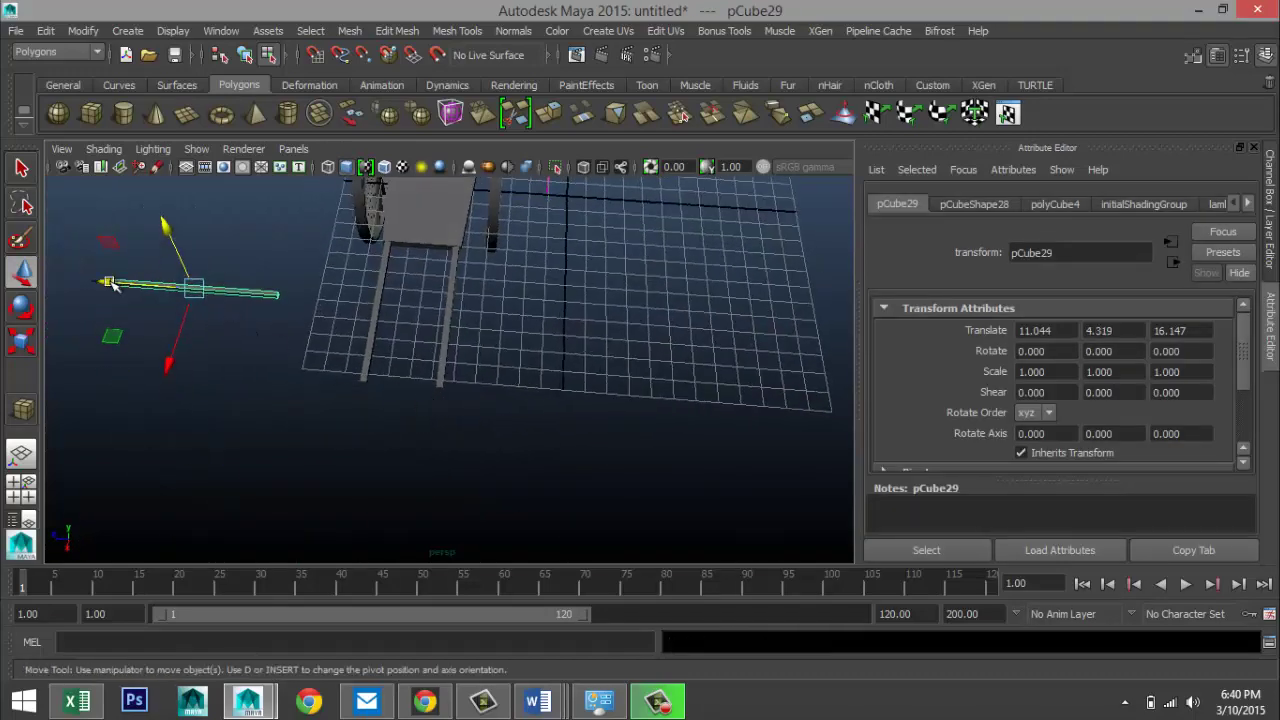
drag(112, 284, 320, 362)
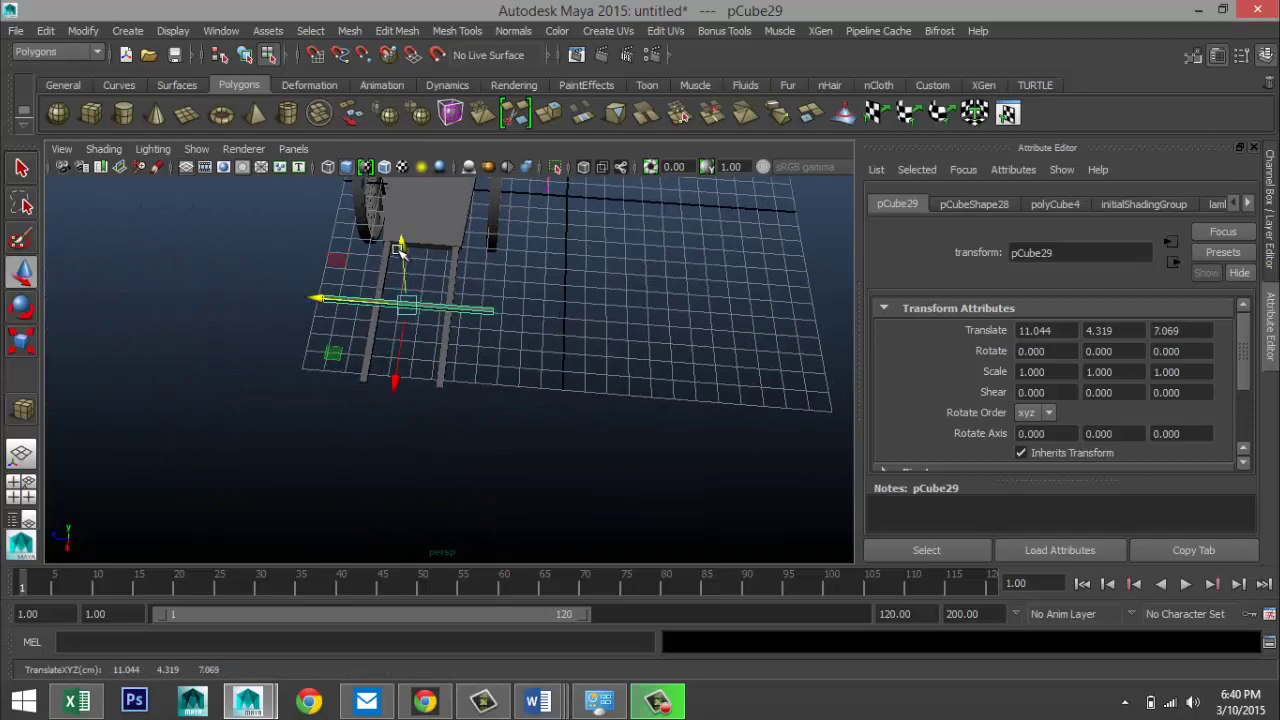
drag(398, 250, 403, 306)
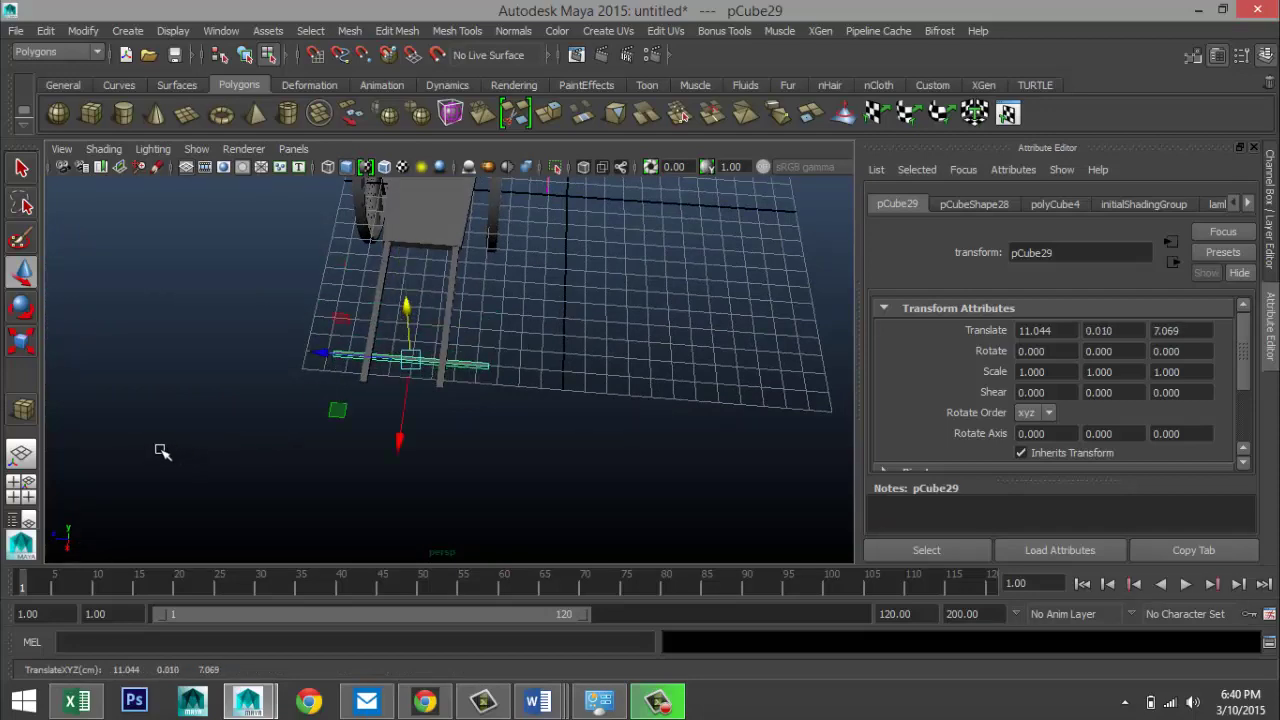
- Align the crossbar with the shaft ends using the orthographic views, moving it to about X 12.089 and Y 0.188
click(21, 490)
key(space)
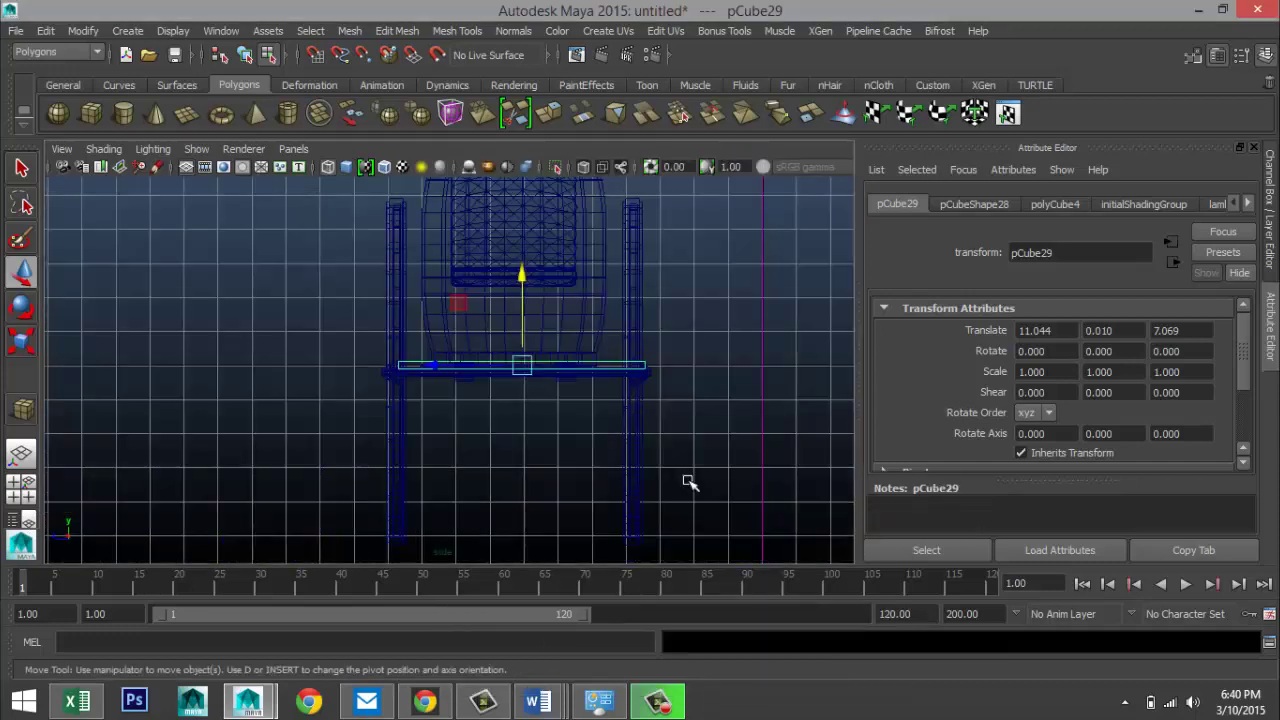
scroll(602, 483, up, 2)
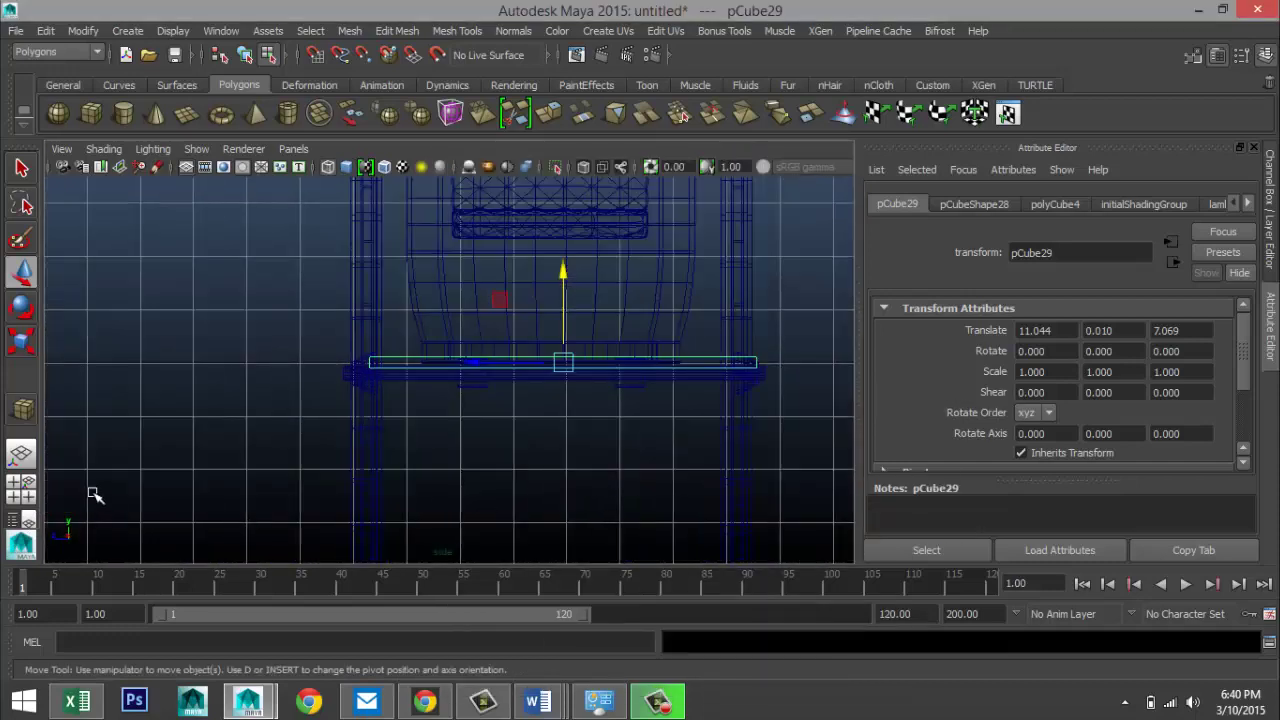
click(21, 490)
key(space)
key(f)
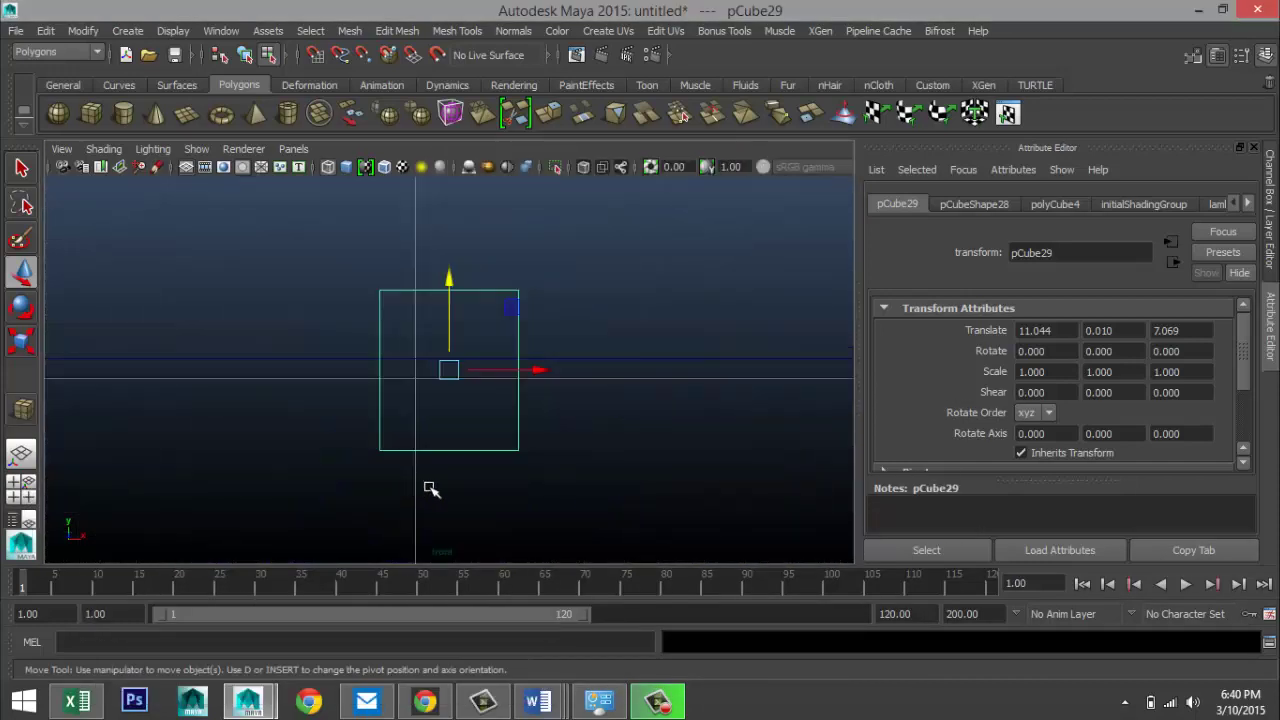
scroll(429, 491, down, 3)
scroll(474, 483, up, 3)
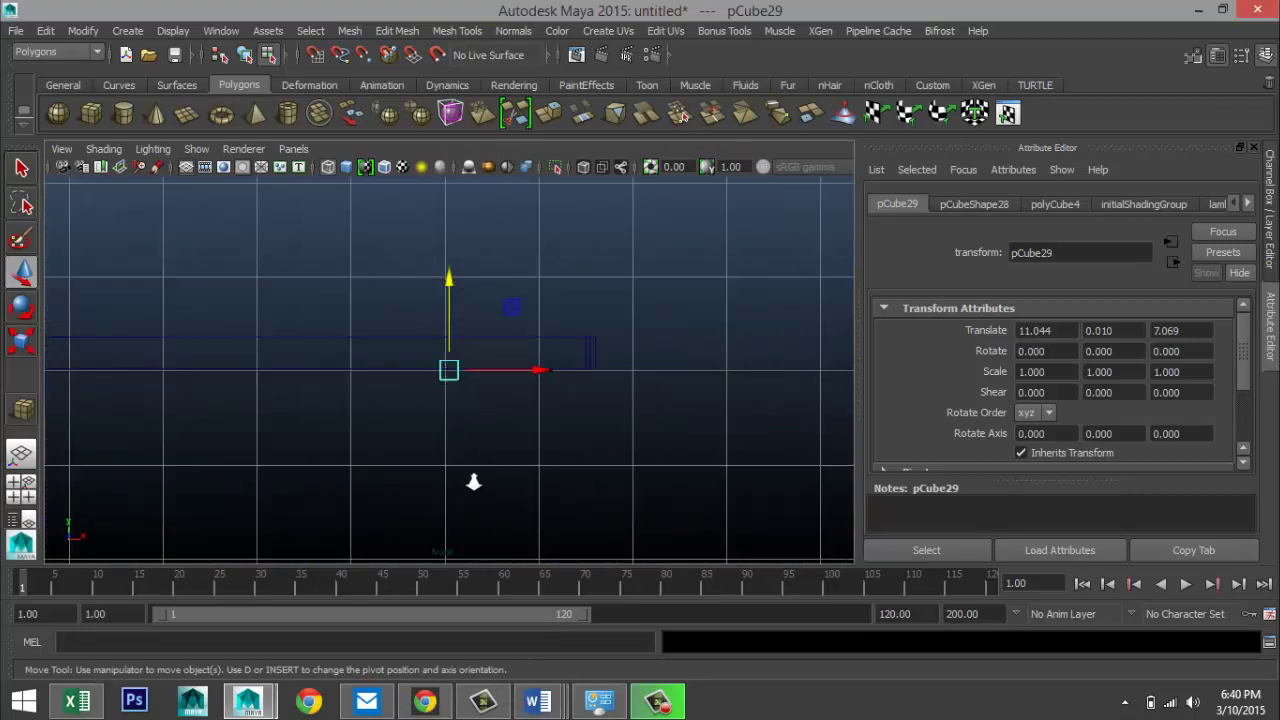
mouse_move(449, 286)
mouse_down()
mouse_move(453, 260)
mouse_move(468, 276)
mouse_up()
drag(540, 346, 697, 349)
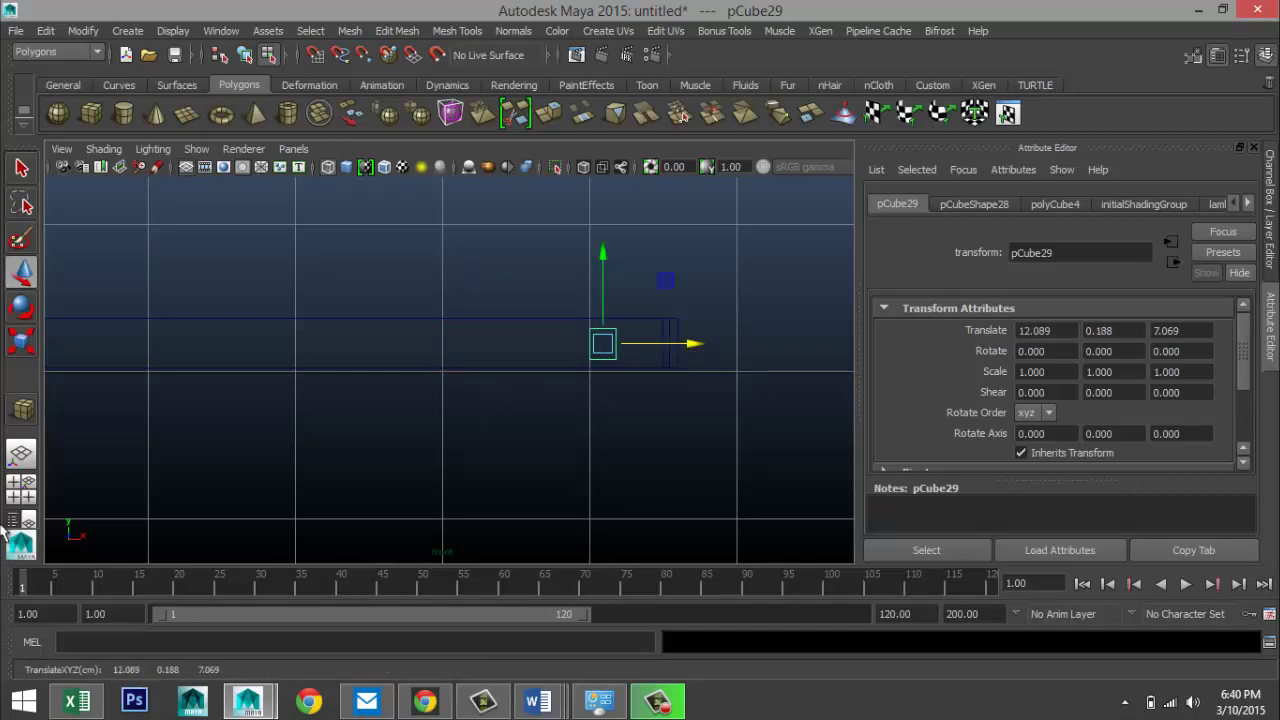
click(22, 488)
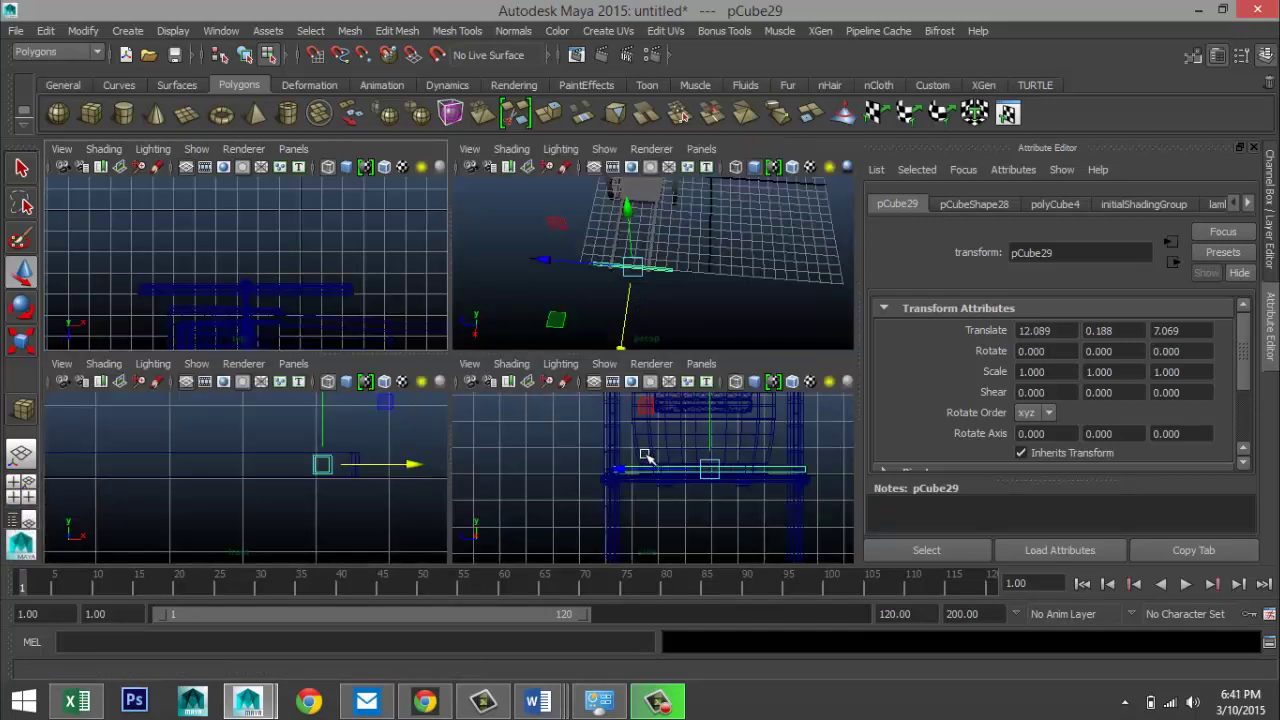
key(space)
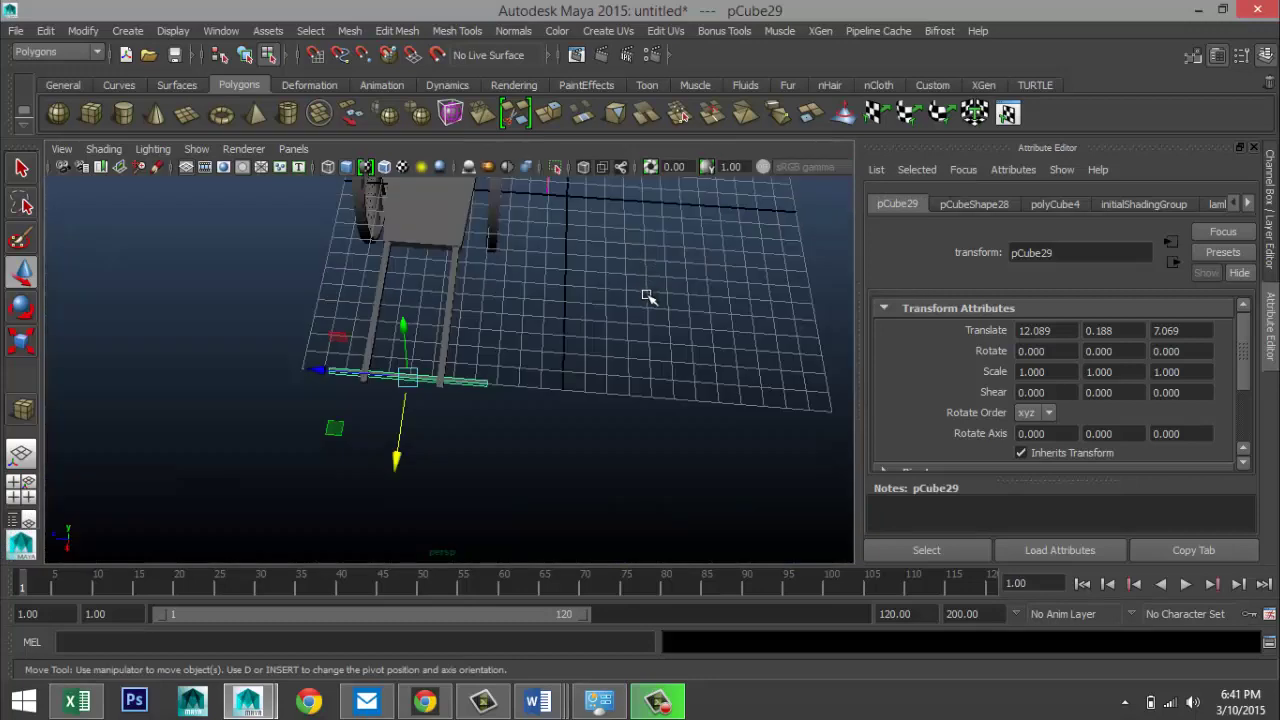
- Combine the rickshaw body and the crossbar into one mesh
alt+drag(583, 383, 505, 458)
click(586, 403)
scroll(510, 460, up, 3)
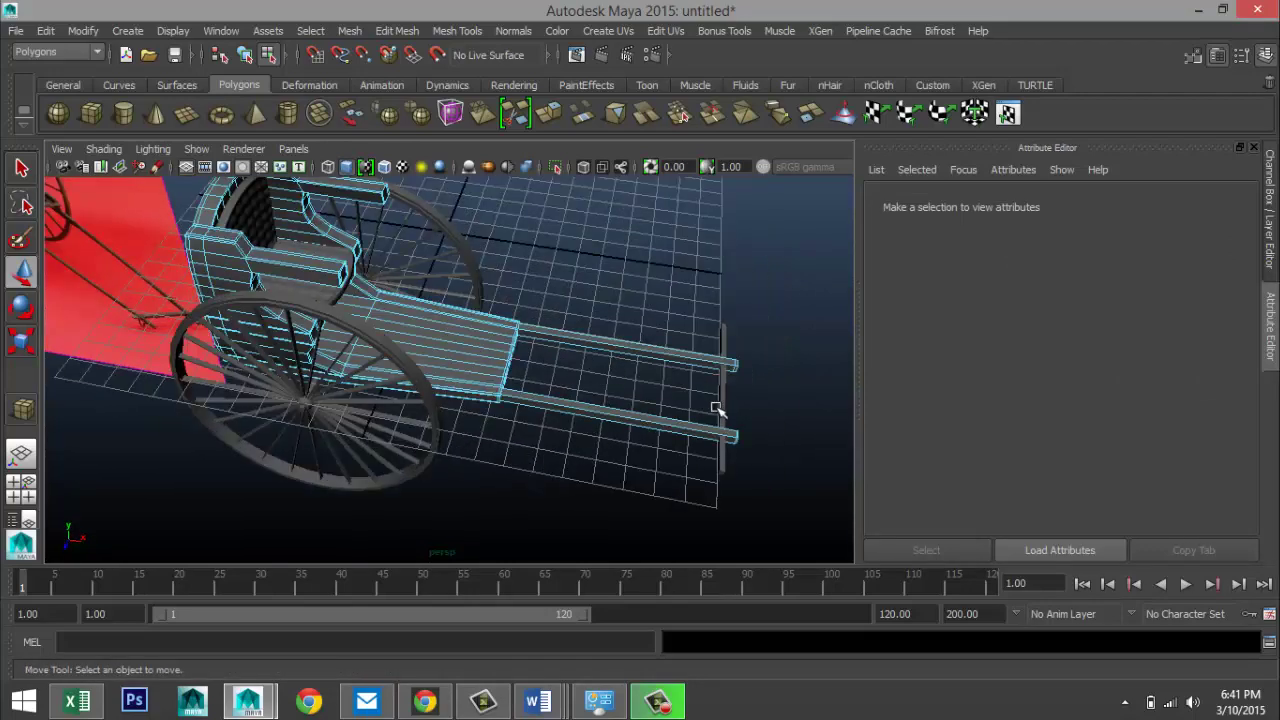
right_drag(491, 366, 552, 263)
click(487, 337)
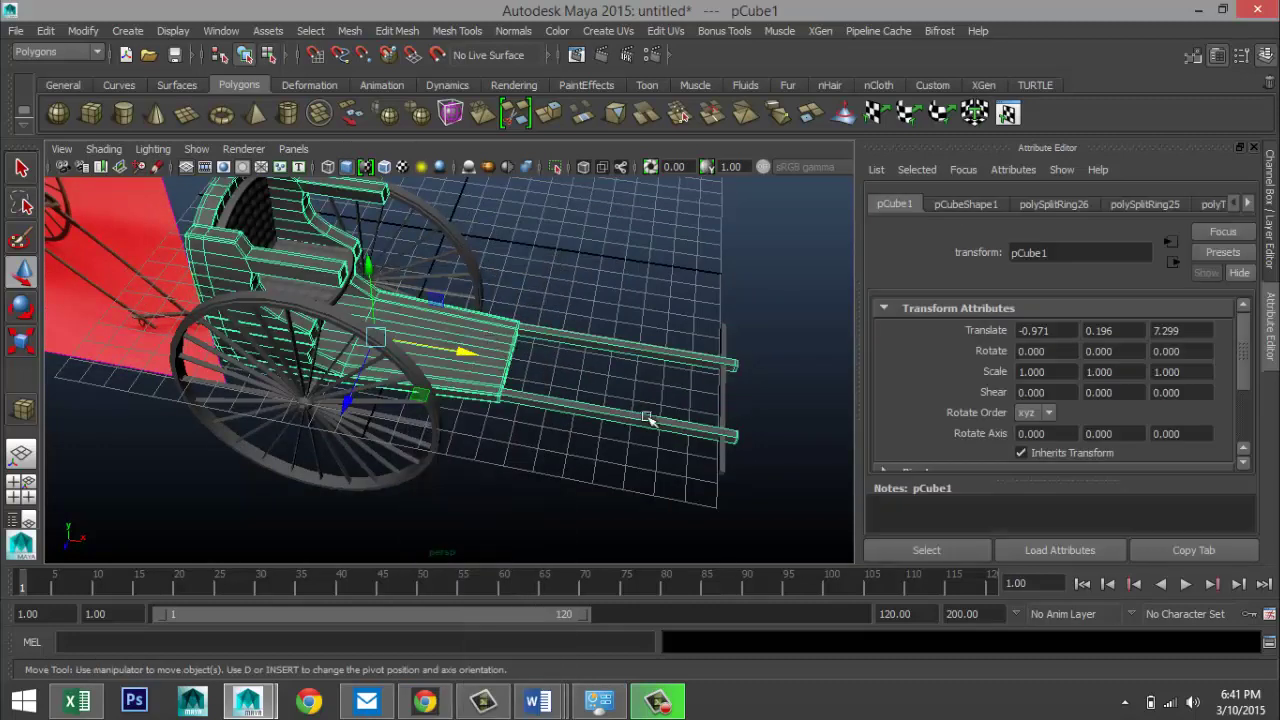
shift+click(715, 408)
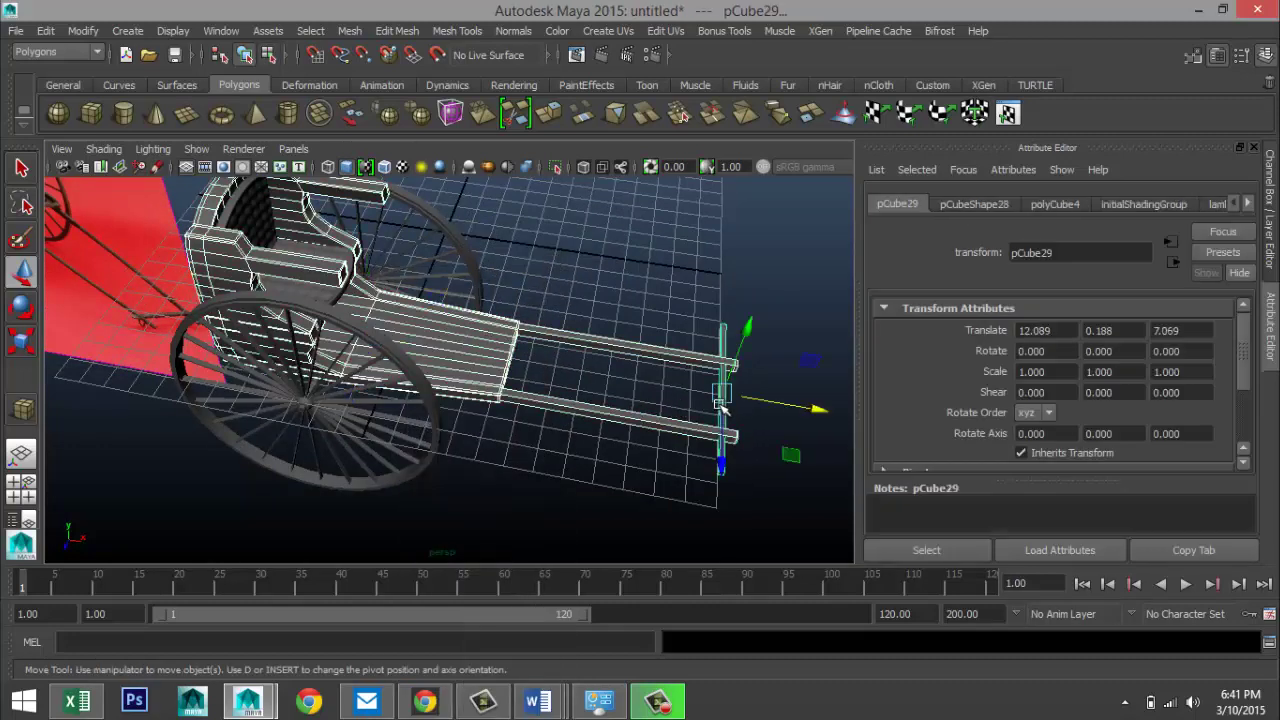
click(340, 31)
click(377, 89)
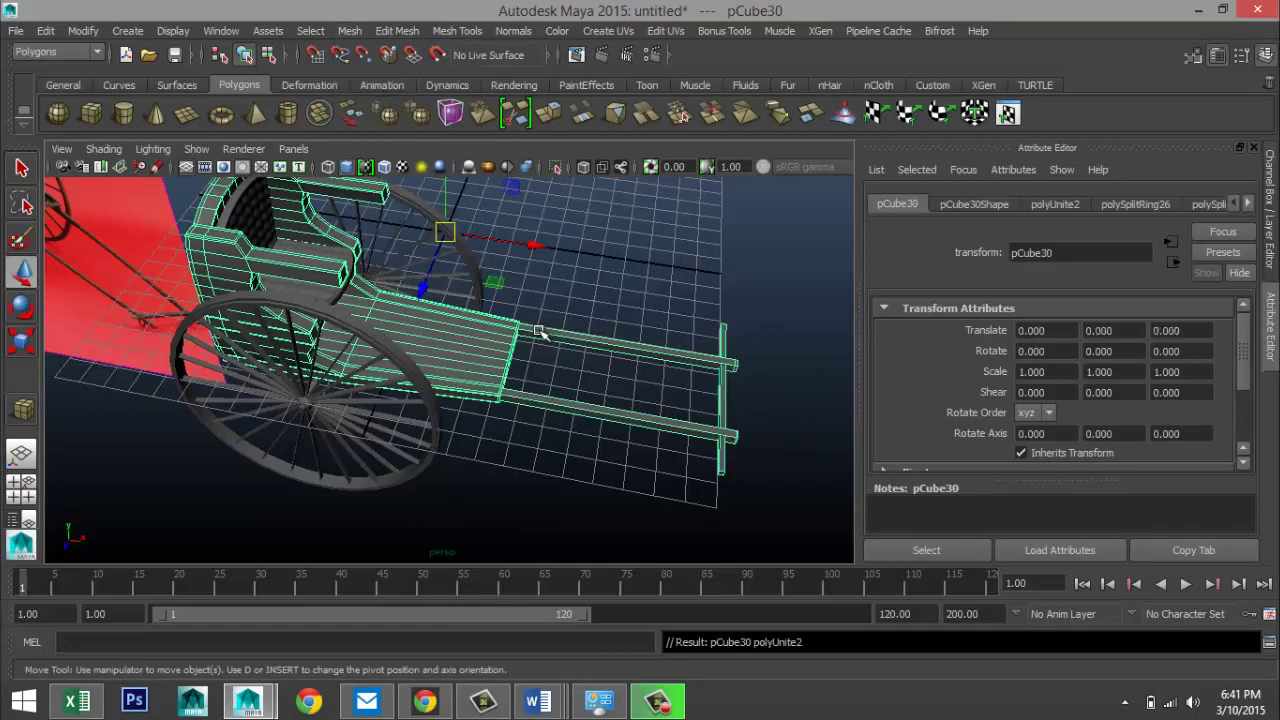
- Preview the combined rickshaw mesh smoothed and examine the crossbar's ends and its joints with the shafts
key(3)
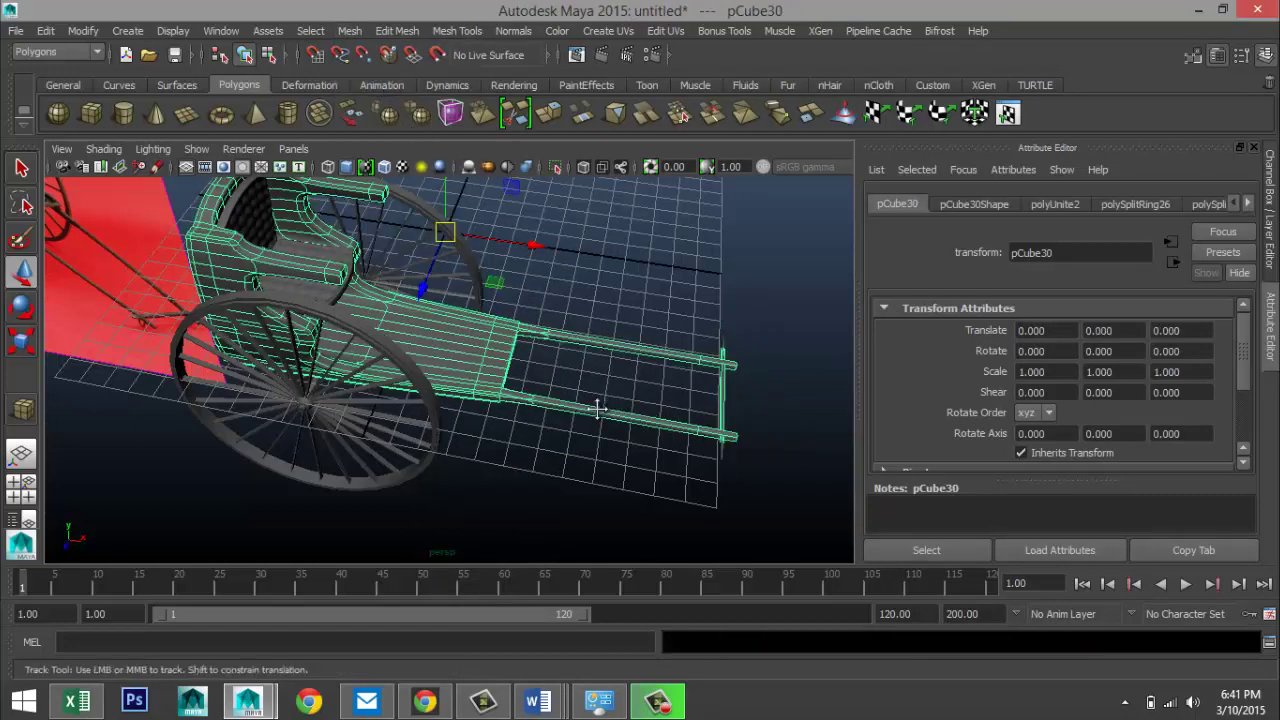
scroll(593, 400, up, 5)
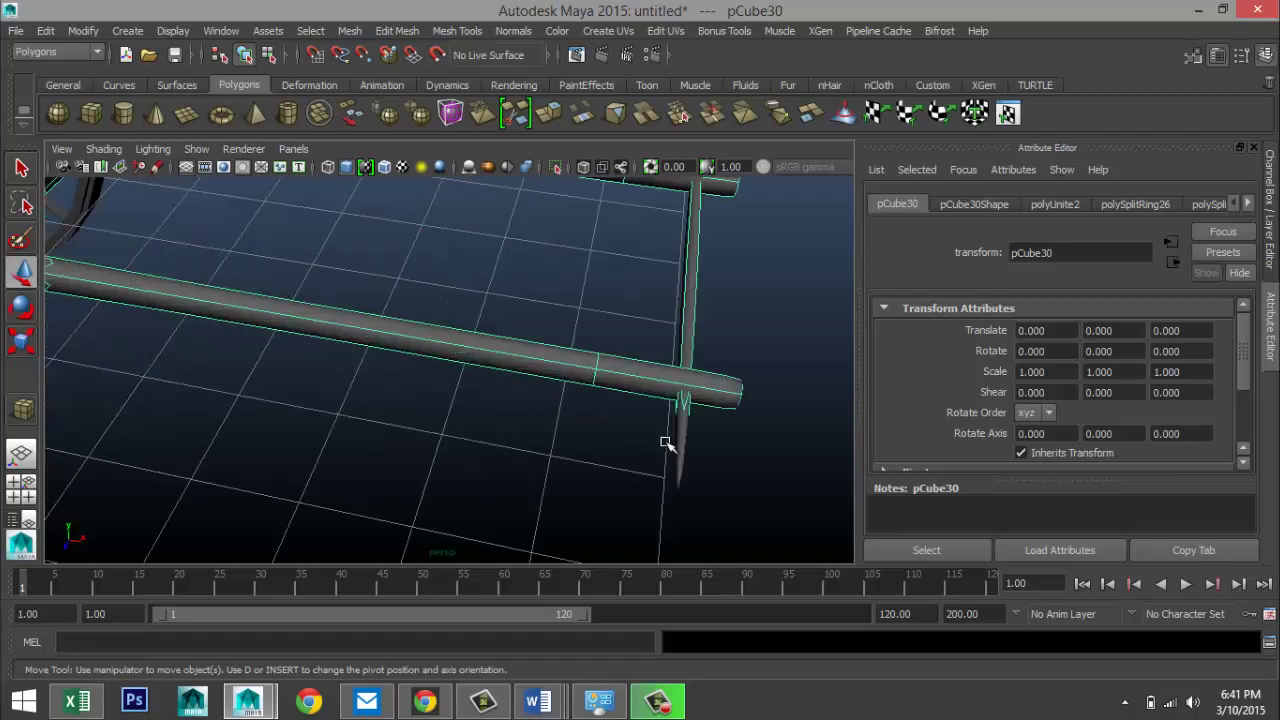
alt+drag(667, 444, 569, 431)
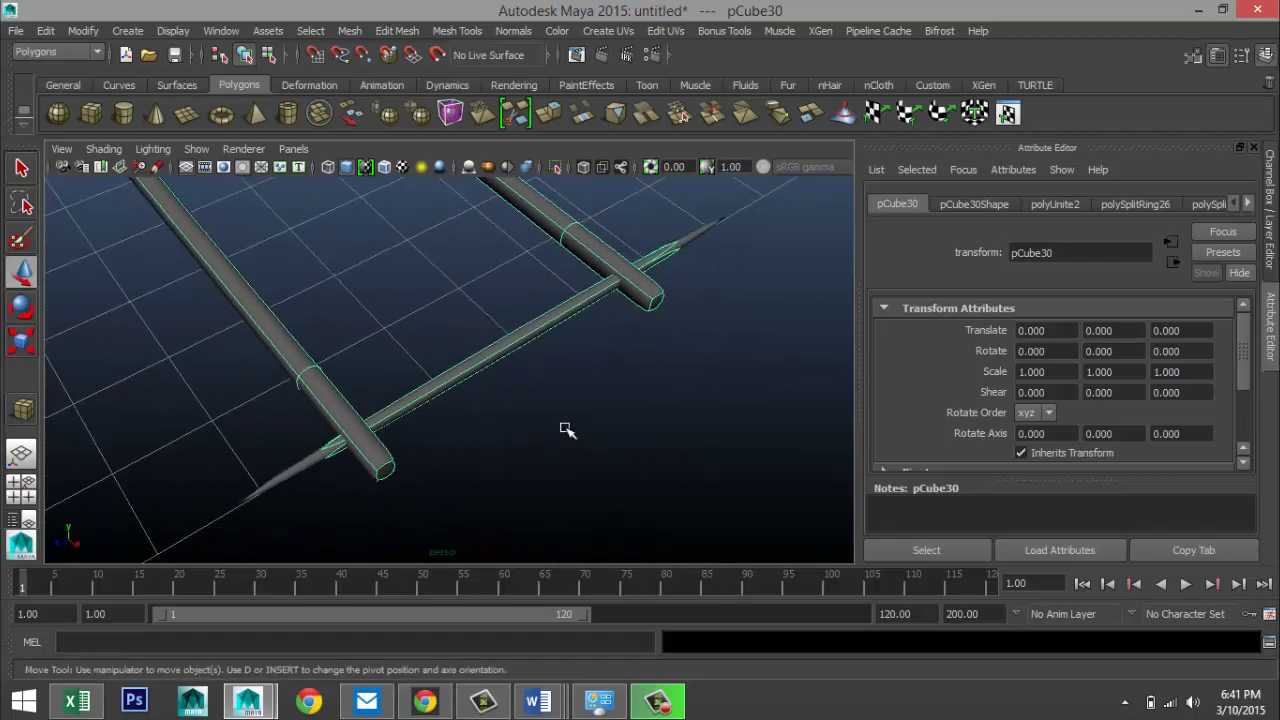
- Turn off the smooth preview and insert an edge loop close to each end of the crossbar
key(1)
click(446, 31)
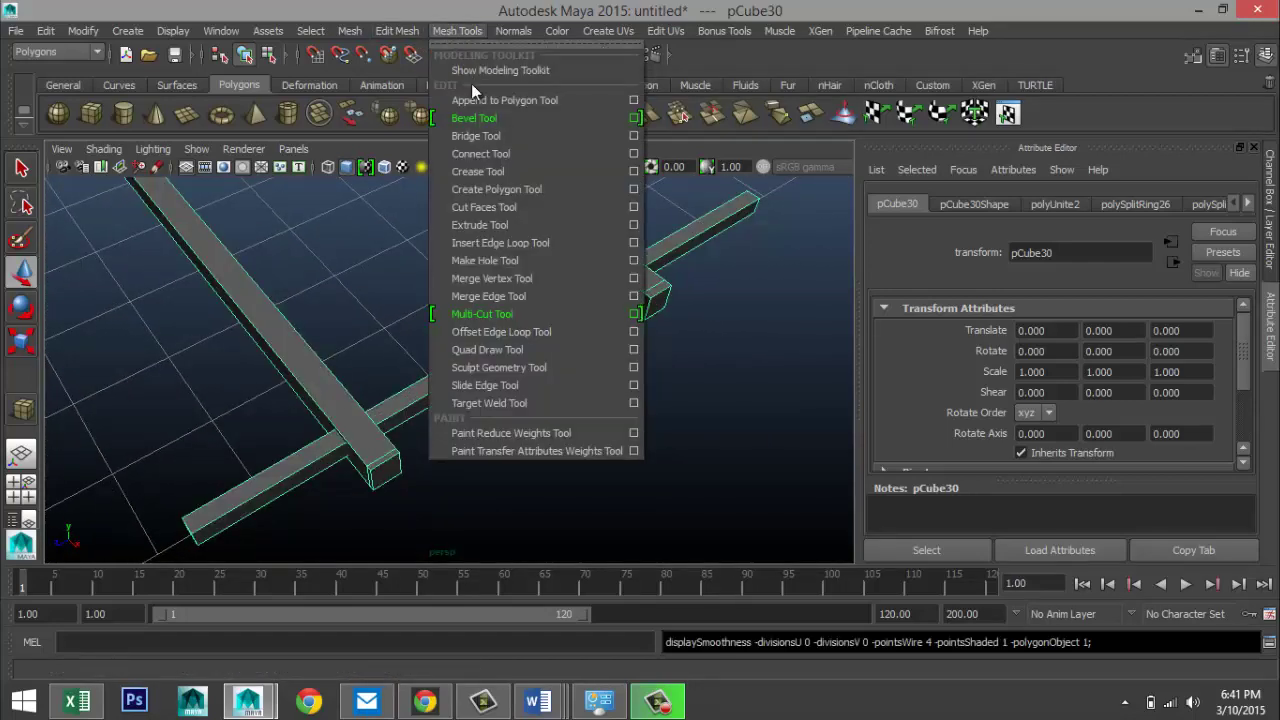
click(541, 239)
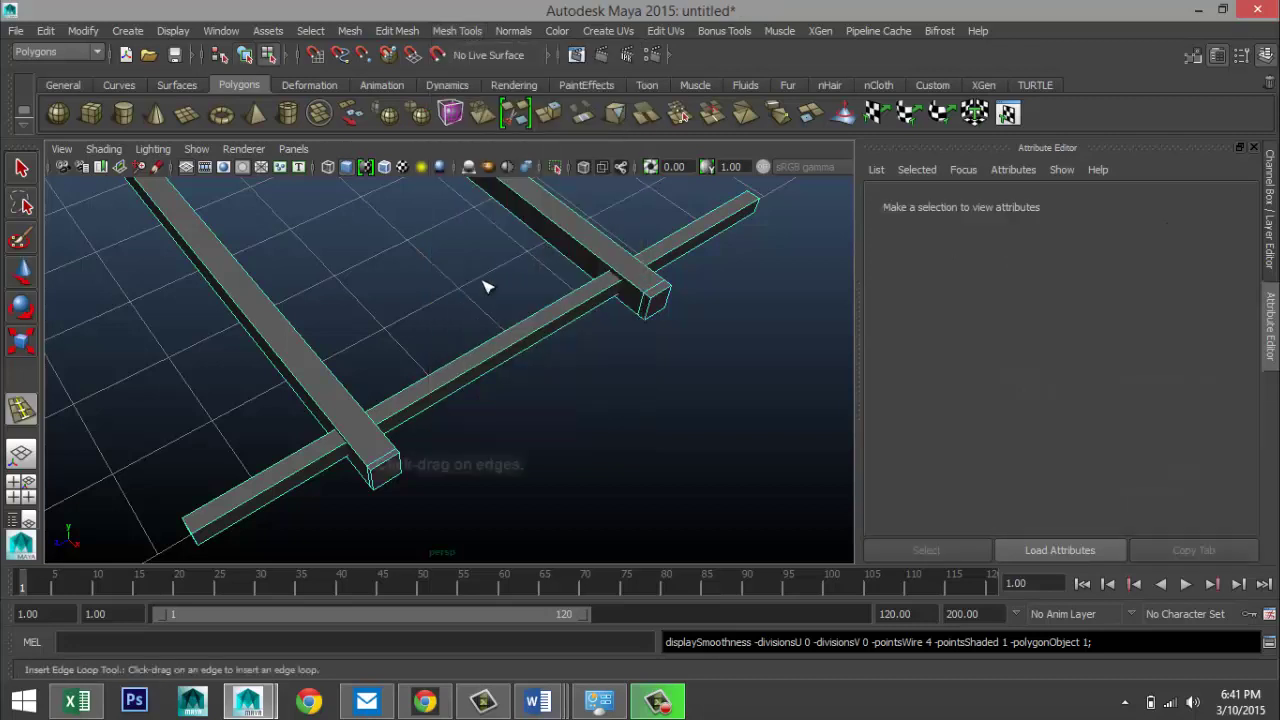
click(200, 538)
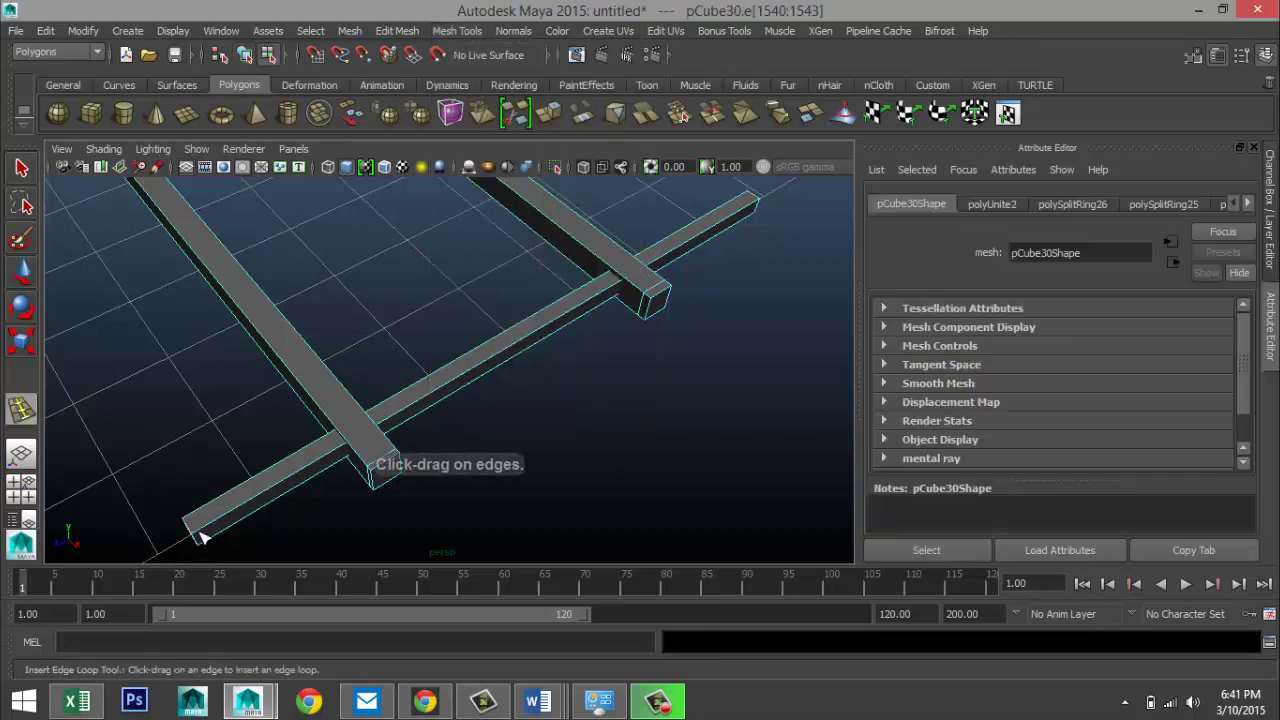
click(757, 204)
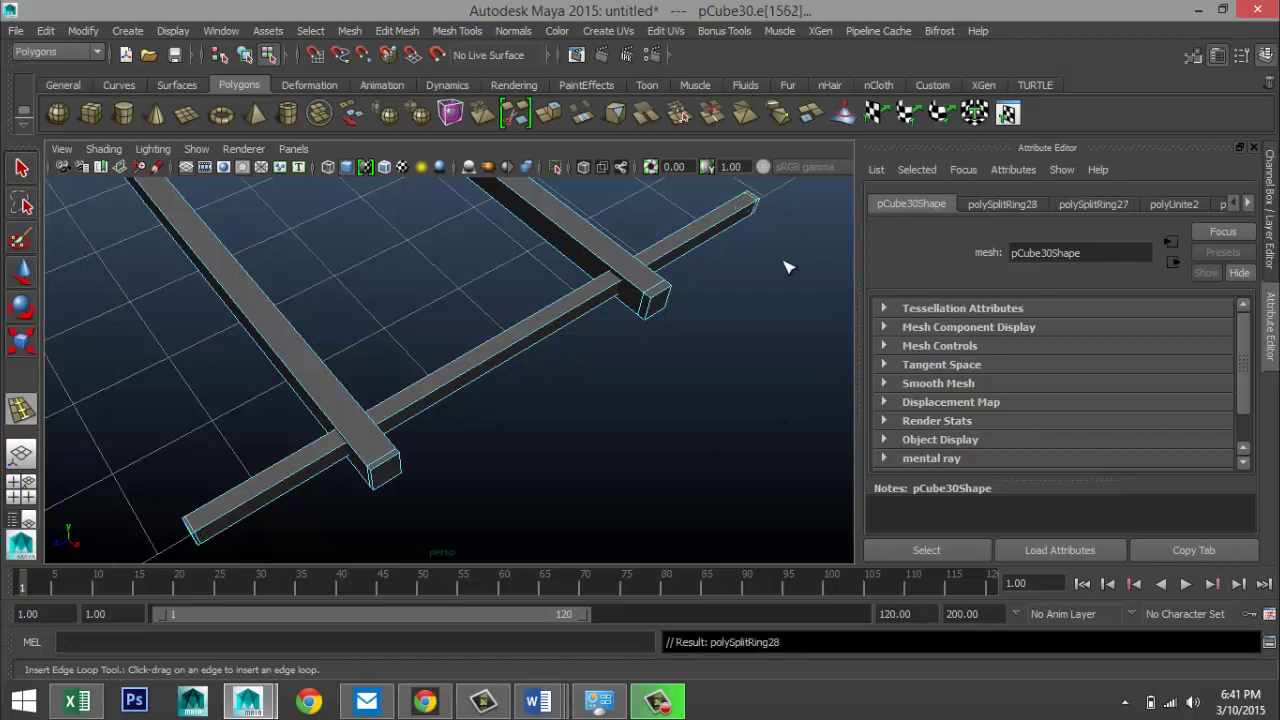
- Turn the smooth preview back on for the combined rickshaw mesh in object mode, deselect it and check the shafts and crossbar
key(q)
double_click(491, 360)
right_drag(487, 274, 584, 262)
key(3)
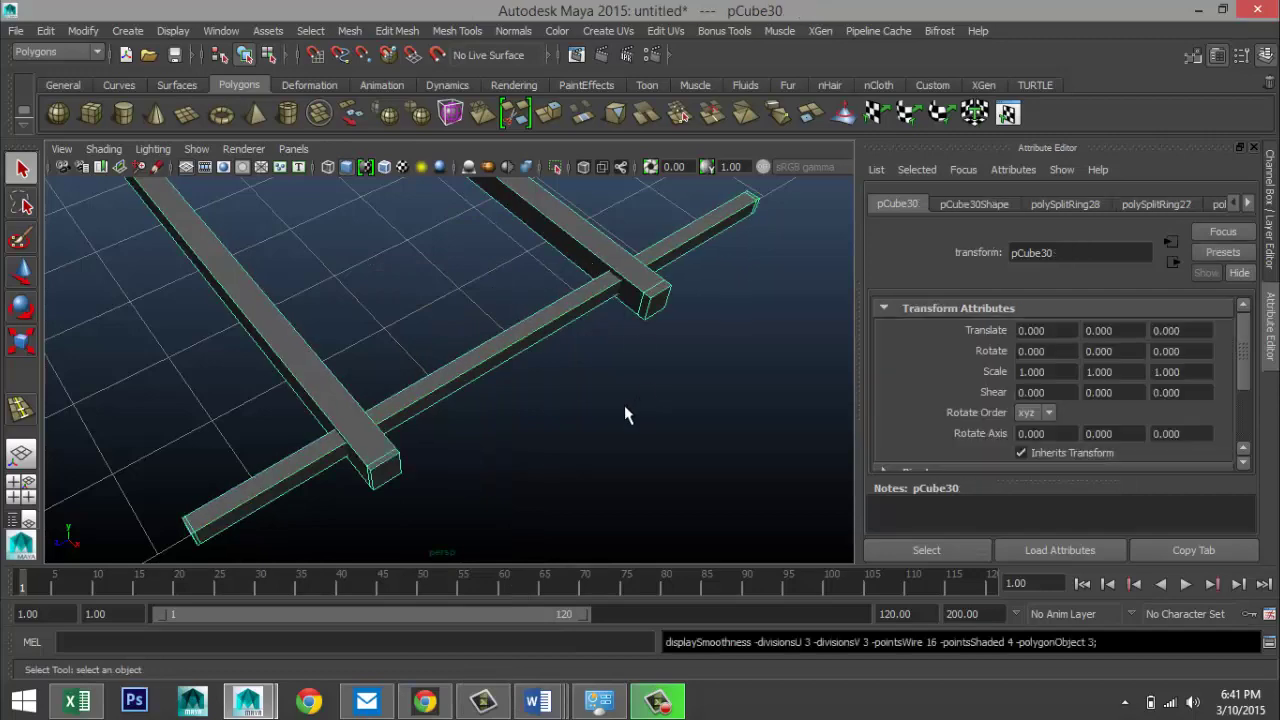
click(591, 420)
alt+drag(571, 428, 558, 446)
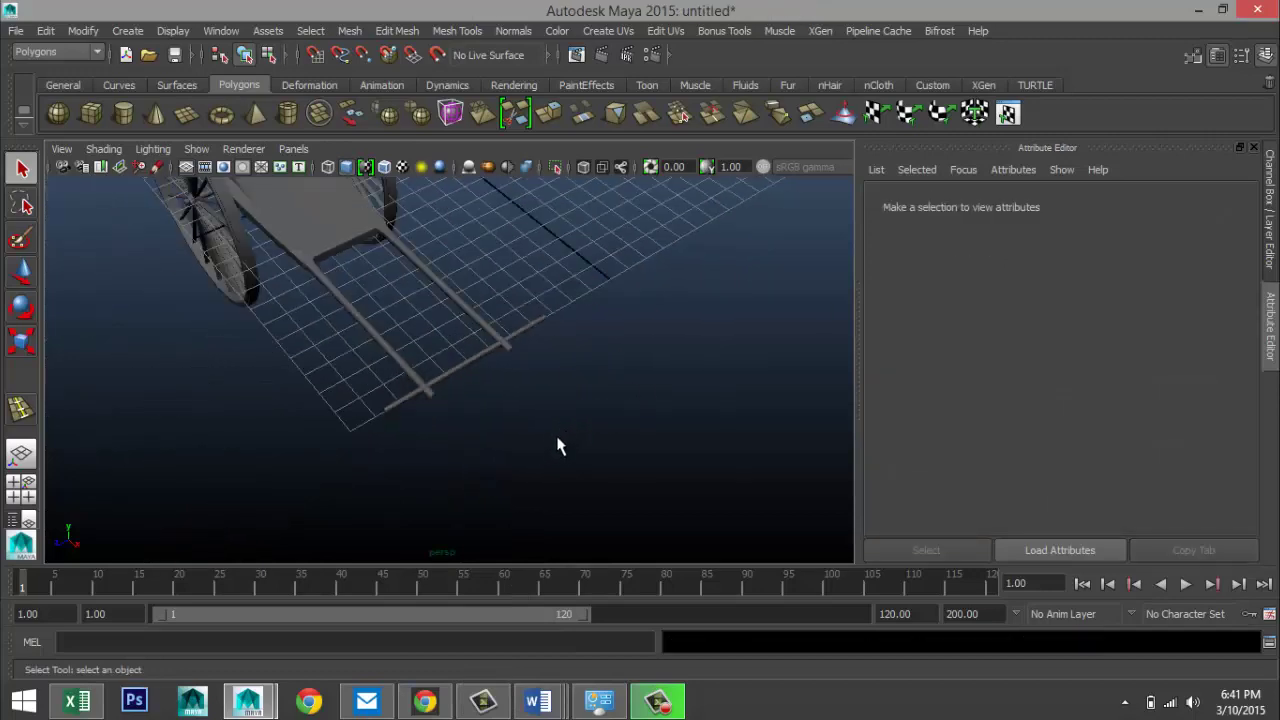
- Create a polygon pipe beside the rickshaw, radius about 4.7, height about 1.6 and thickness 0.5, and stand it upright with 90 degrees X rotation
alt+drag(441, 447, 522, 464)
scroll(490, 434, up, 4)
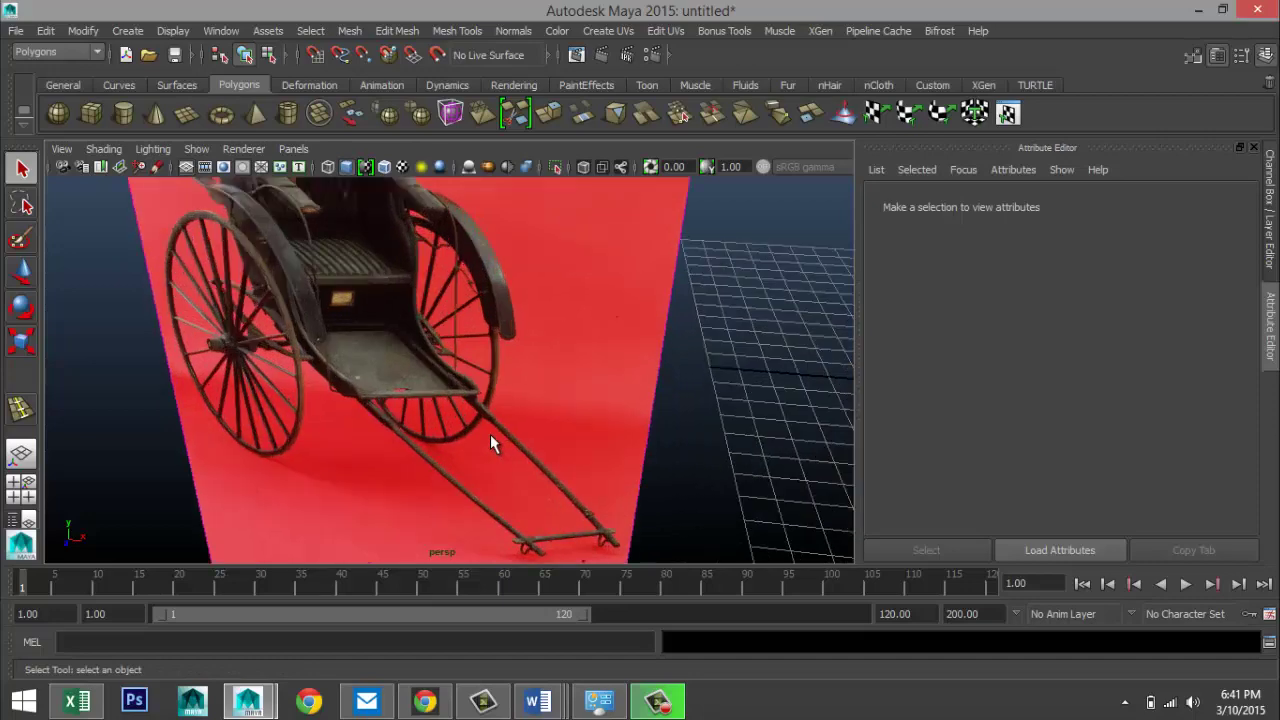
scroll(490, 434, down, 3)
scroll(490, 436, down, 3)
scroll(490, 436, up, 5)
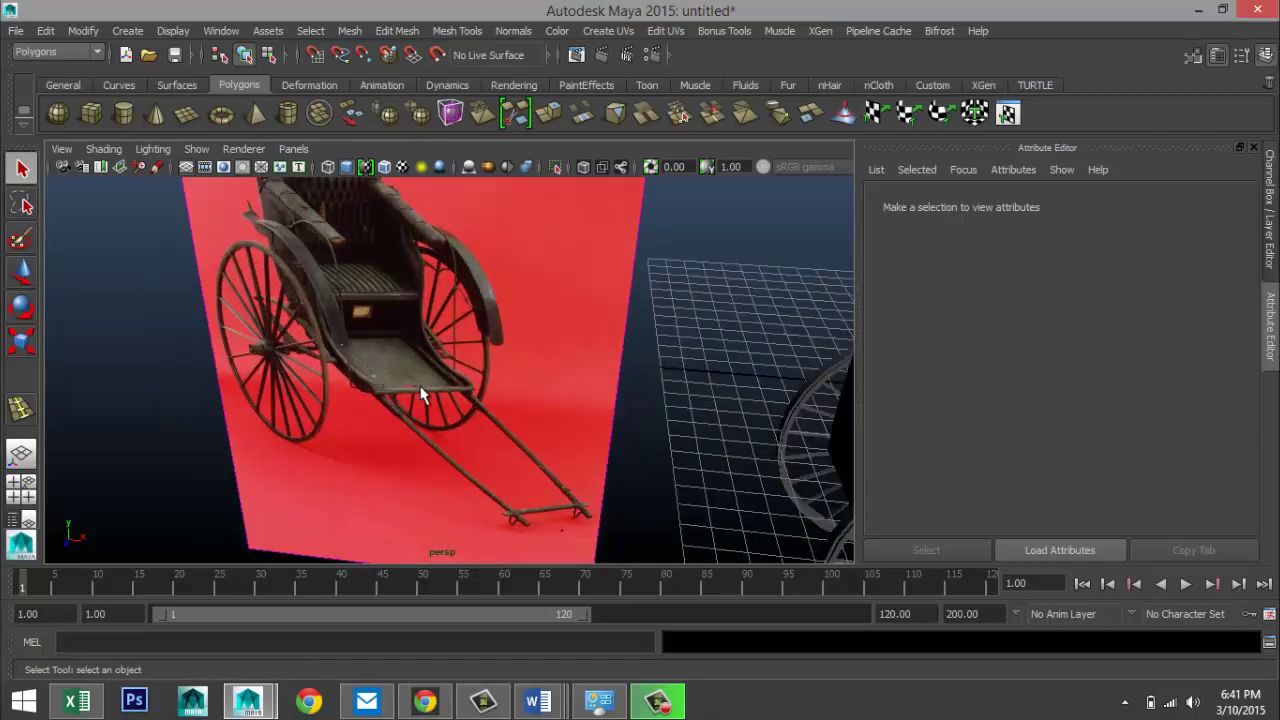
alt+middle_drag(540, 427, 300, 357)
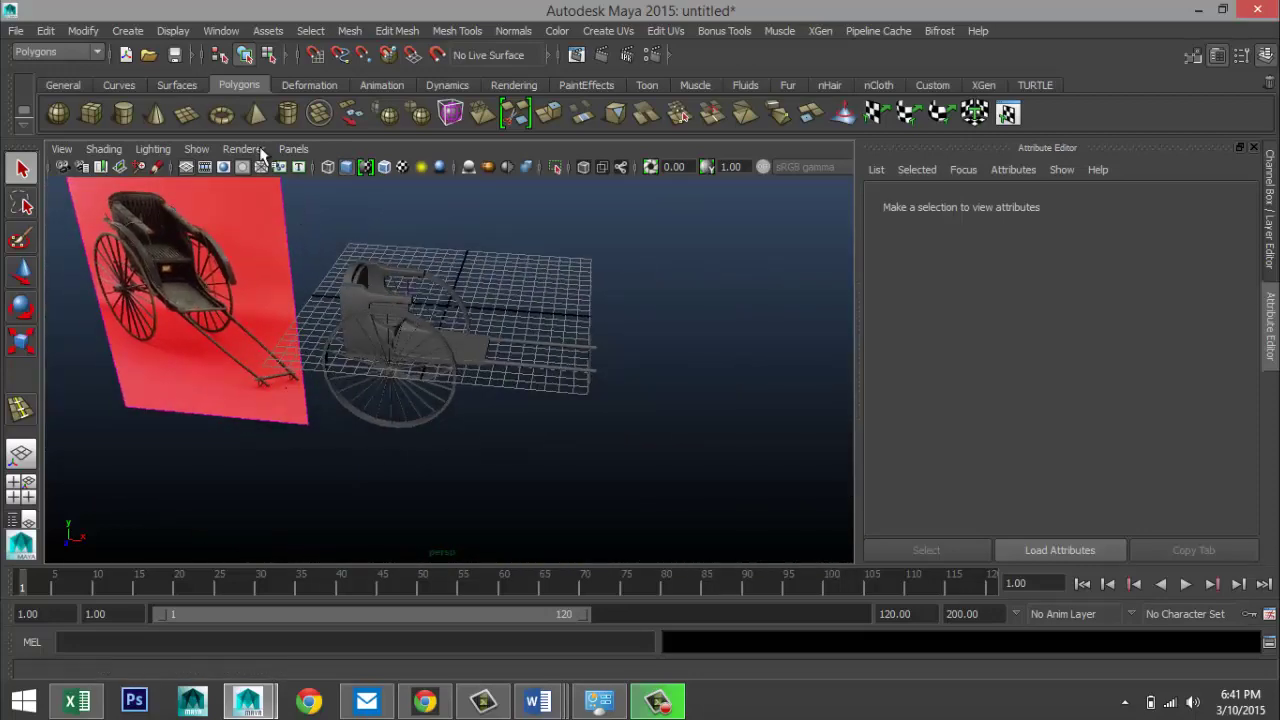
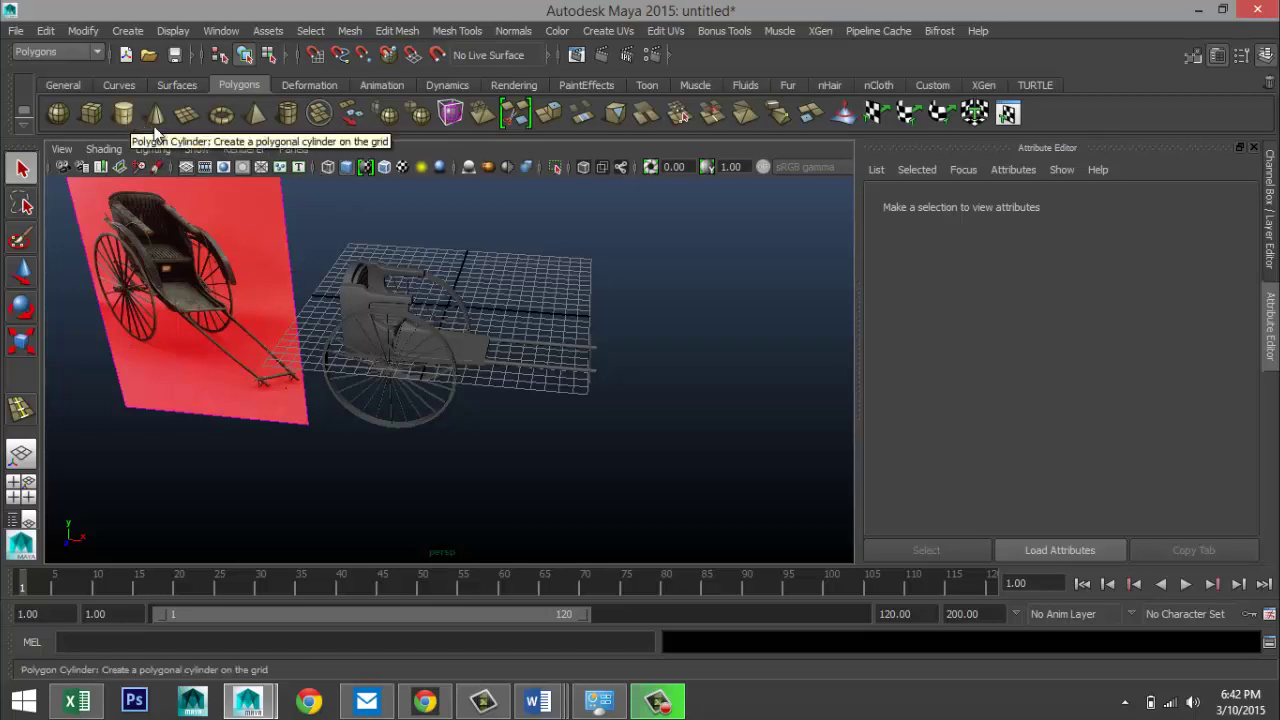
click(288, 114)
drag(626, 463, 627, 515)
alt+drag(703, 465, 736, 438)
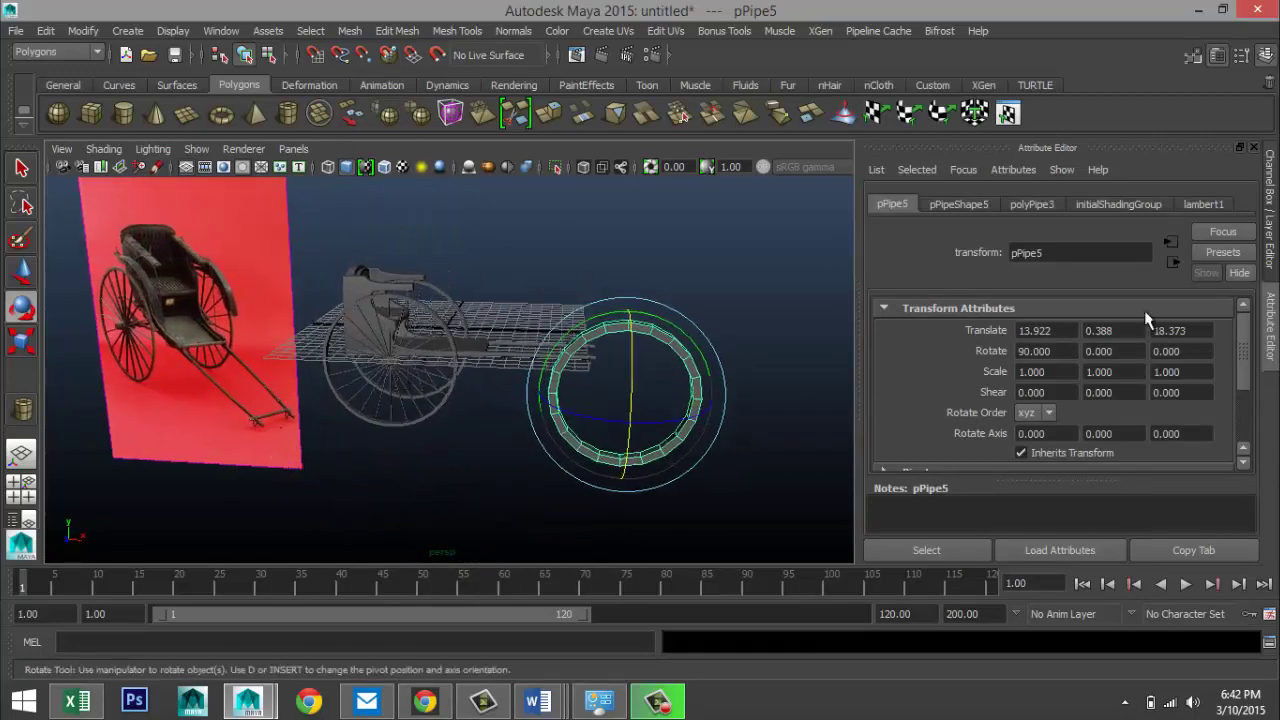
- Set the new pipe's axis subdivisions to 30
click(1032, 205)
double_click(1065, 401)
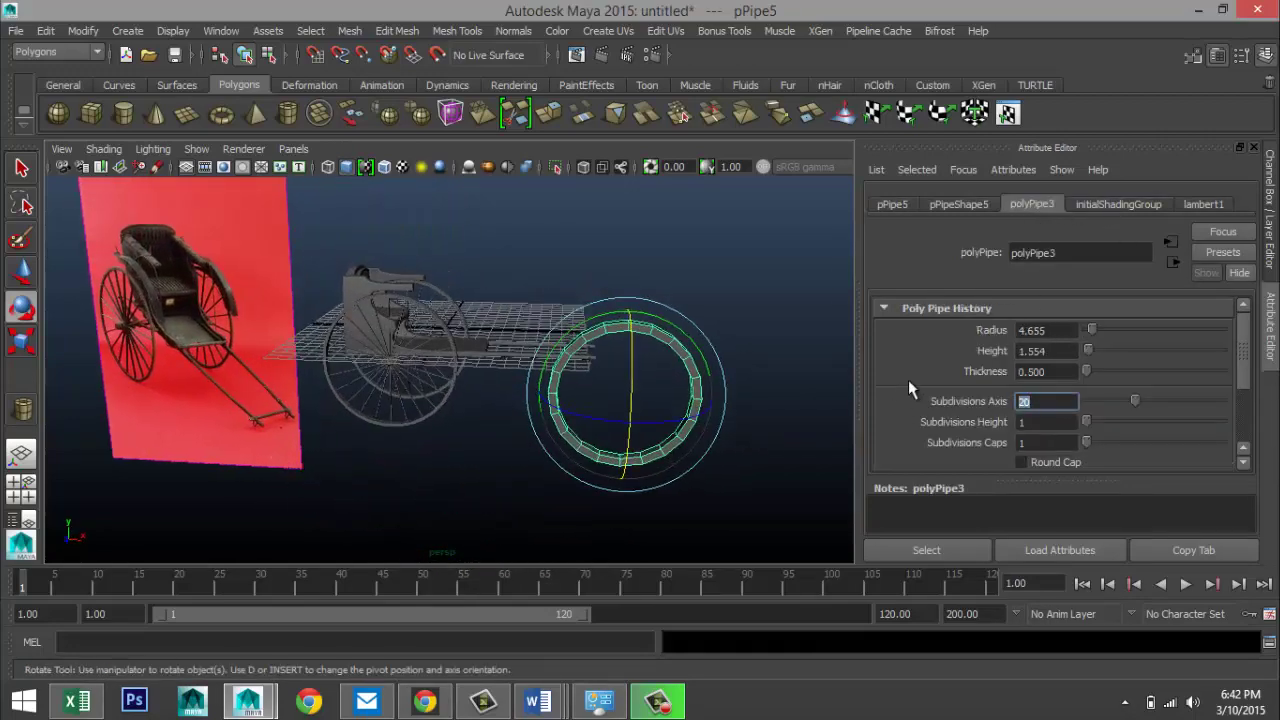
text(30)
key(Return)
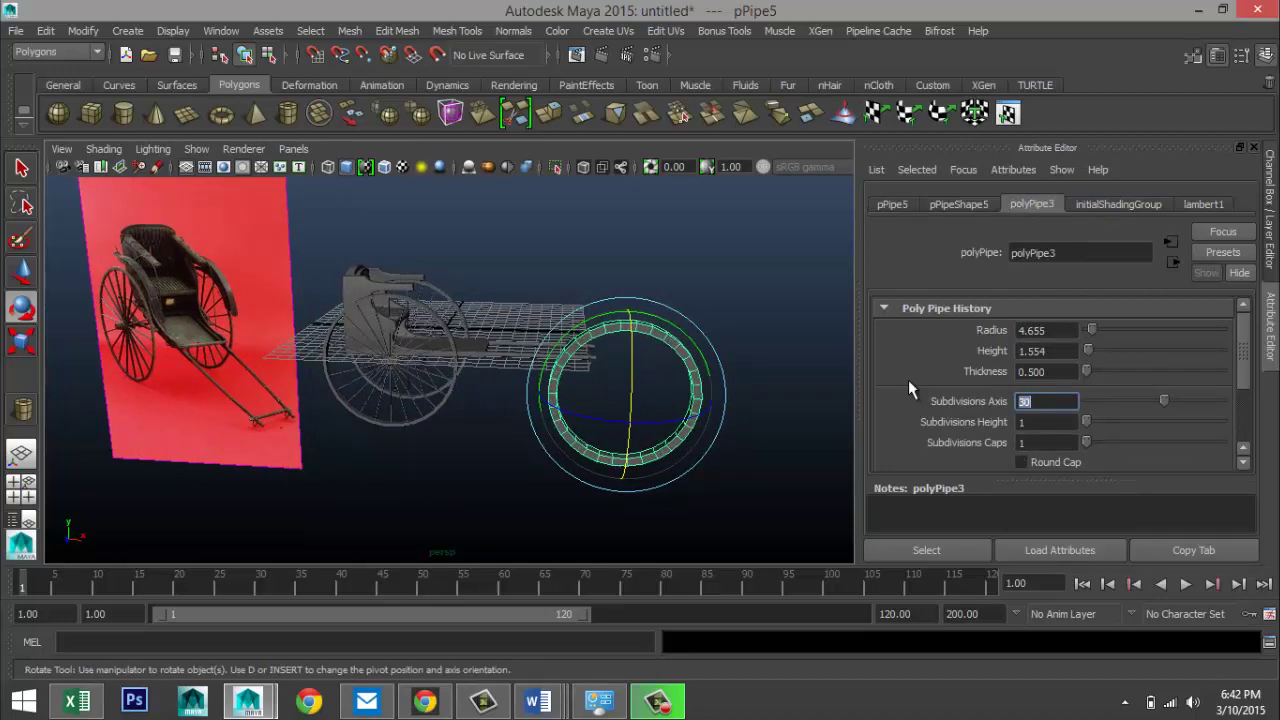
- Move the pipe along X in the front view until it lies over the rickshaw's wheel
click(22, 488)
key(space)
key(f)
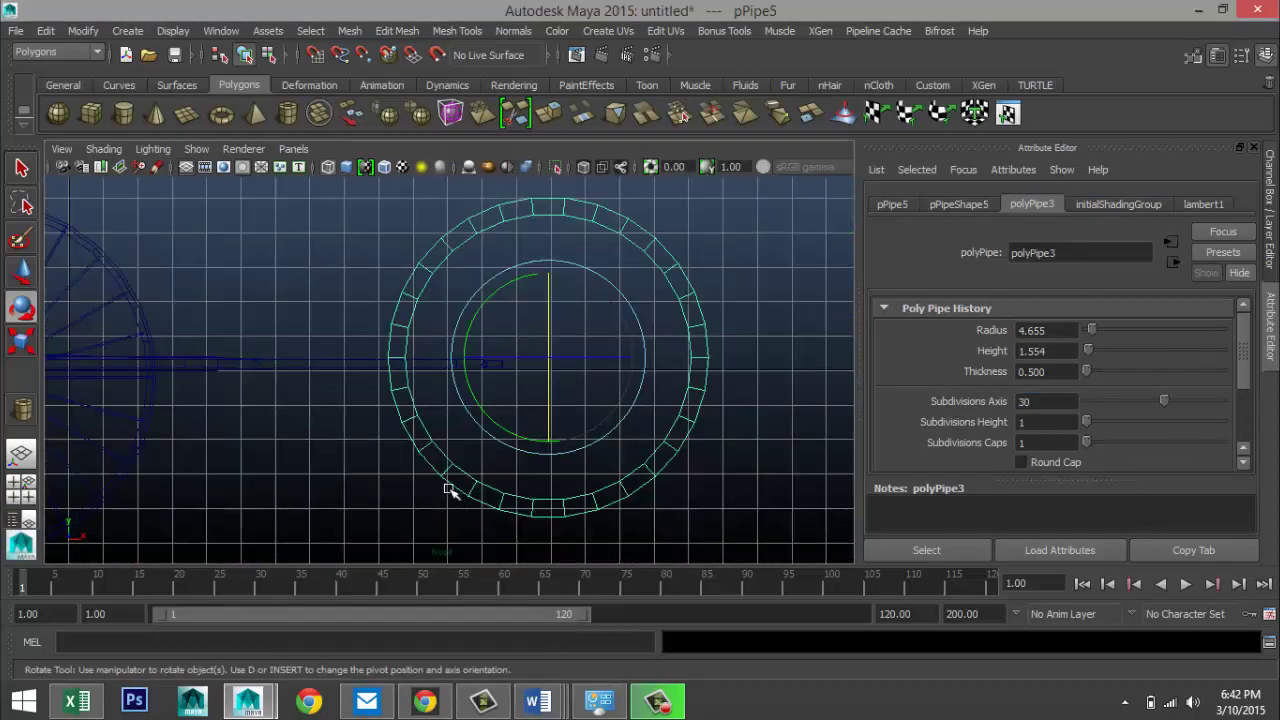
scroll(540, 470, down, 3)
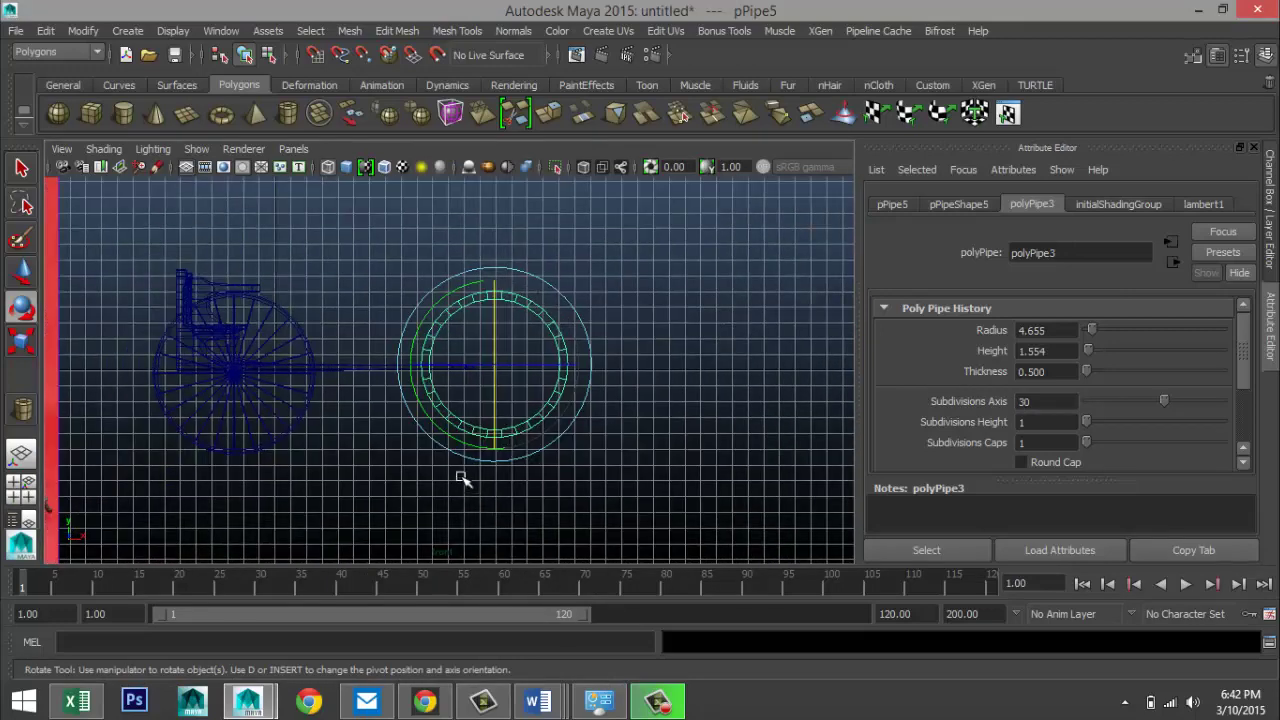
key(w)
drag(586, 366, 334, 394)
key(f)
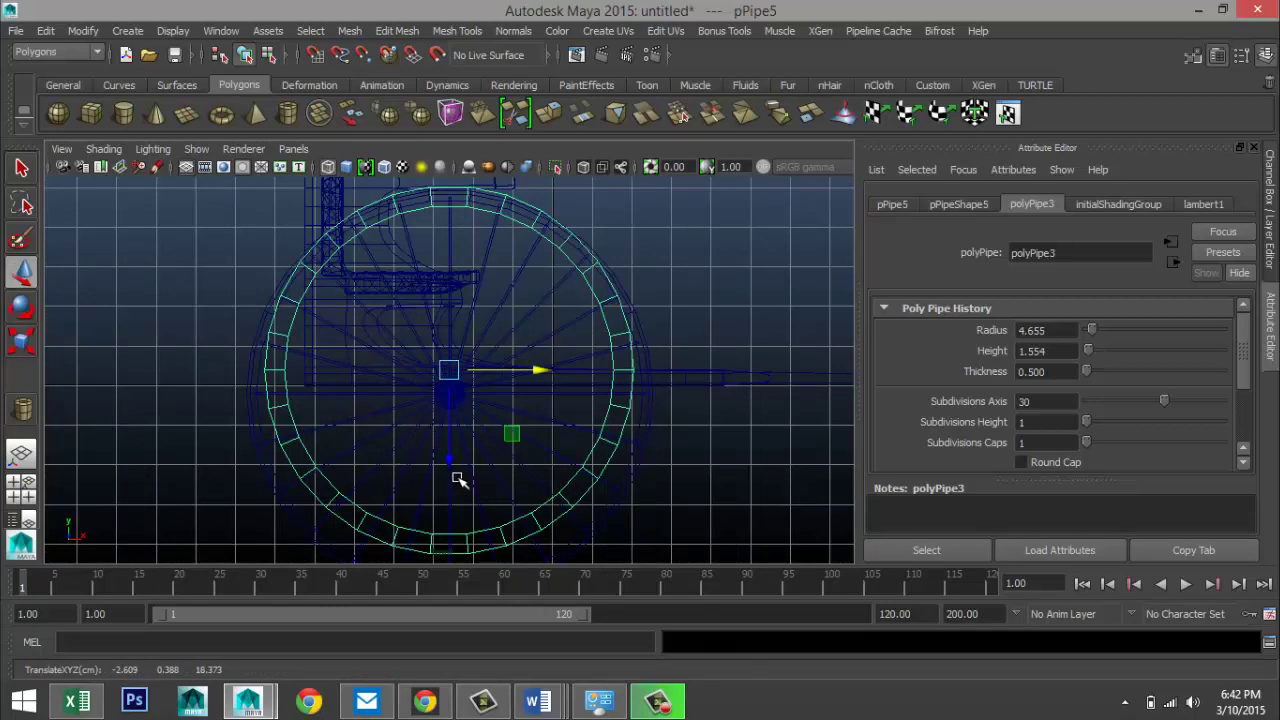
- Align the pipe's centre with the wheel hub using point snapping, at about X -2.595 and Y -0.188
key(v)
drag(452, 463, 453, 465)
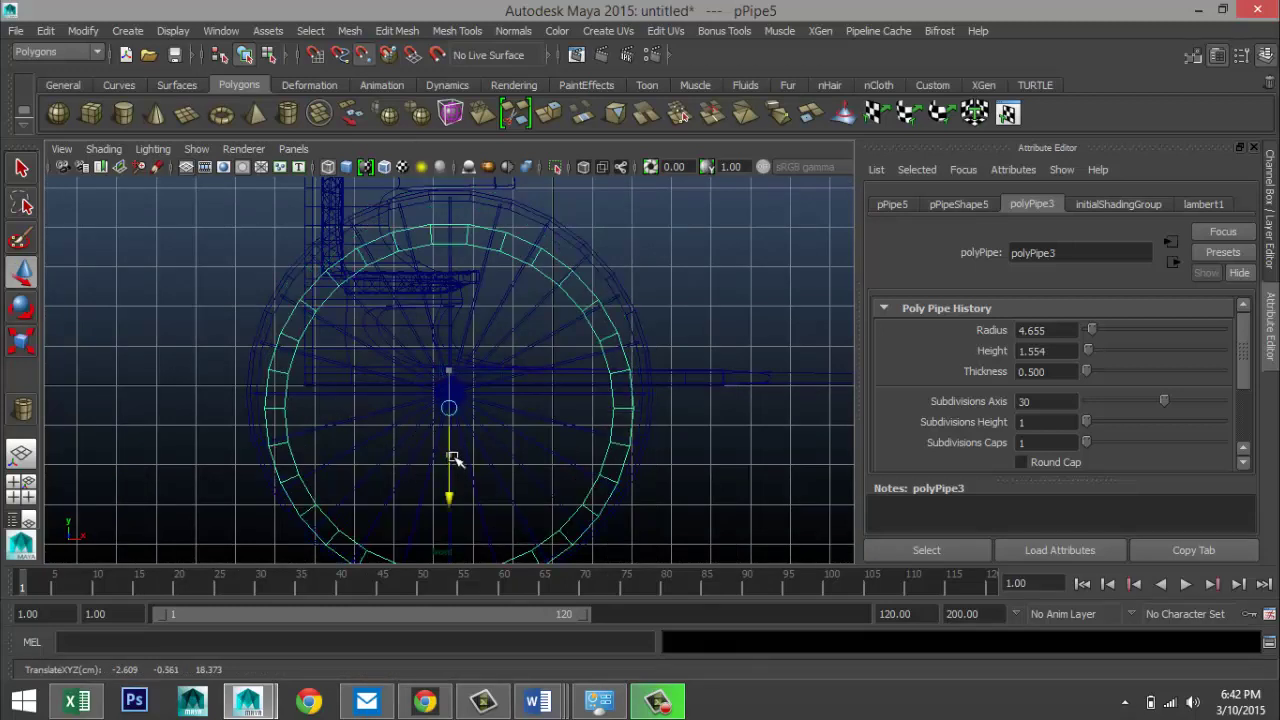
scroll(466, 457, up, 5)
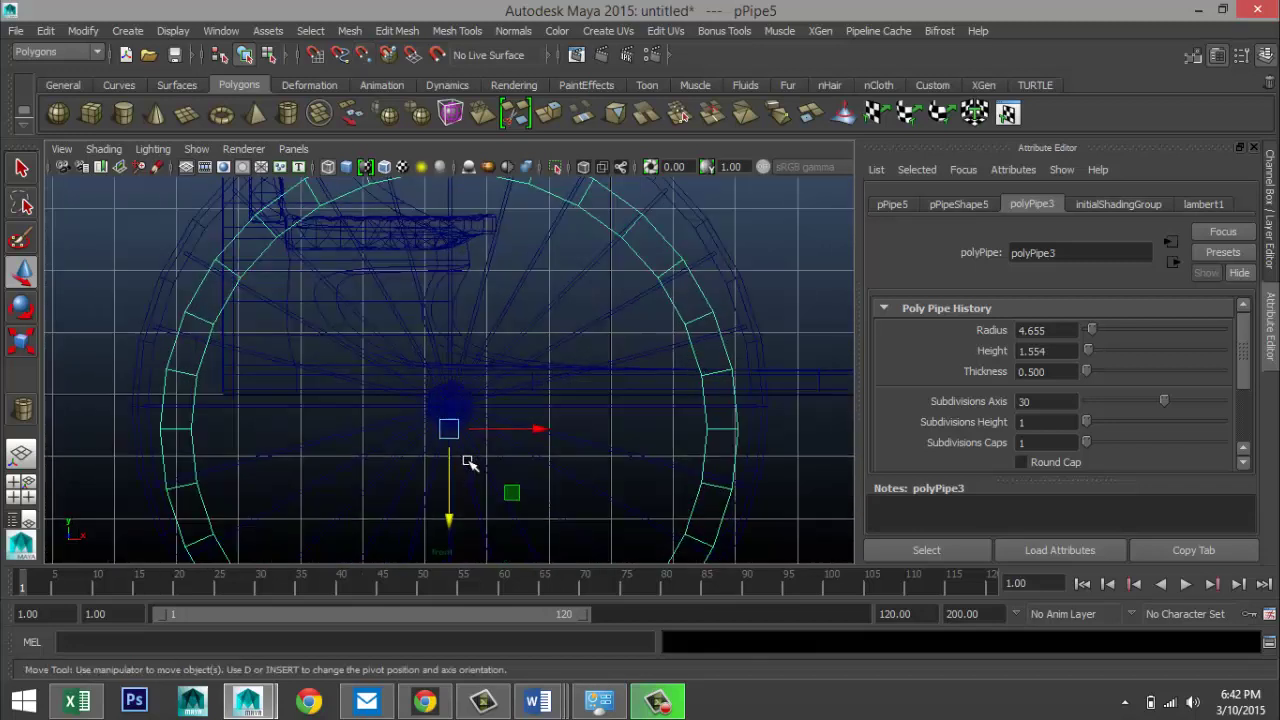
drag(448, 535, 451, 419)
scroll(489, 466, up, 5)
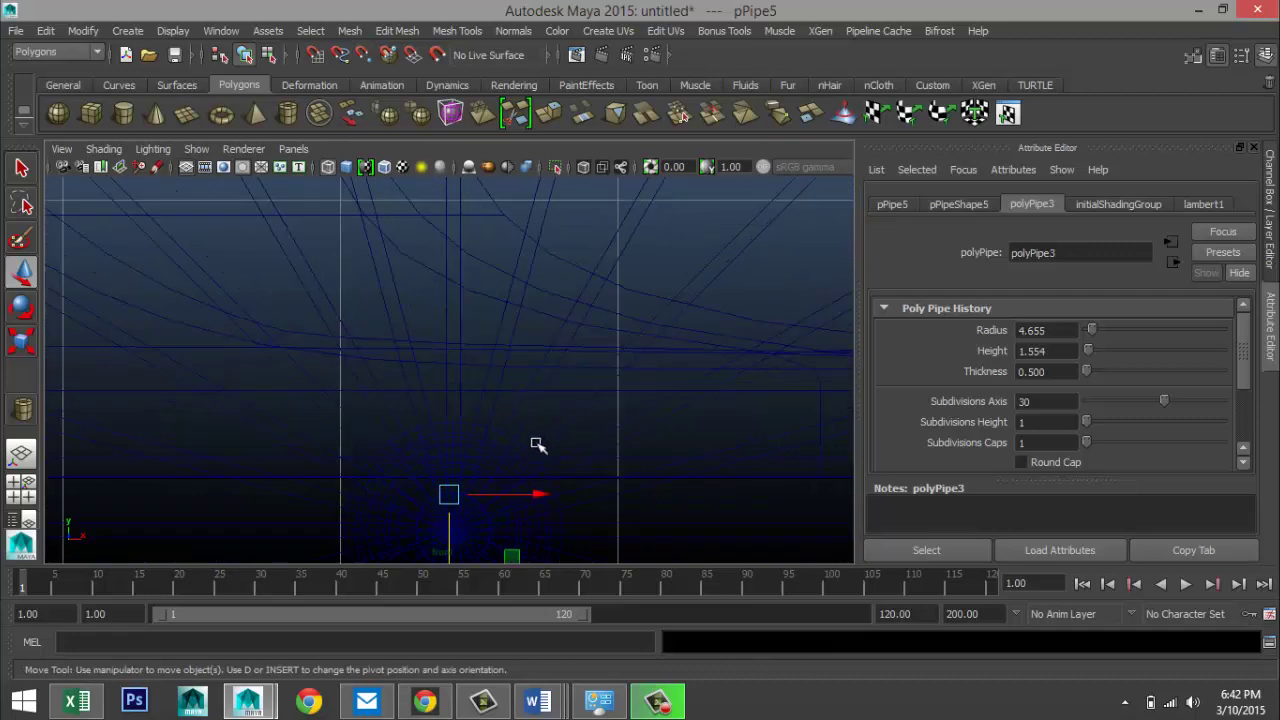
alt+middle_drag(550, 414, 560, 249)
drag(463, 391, 481, 424)
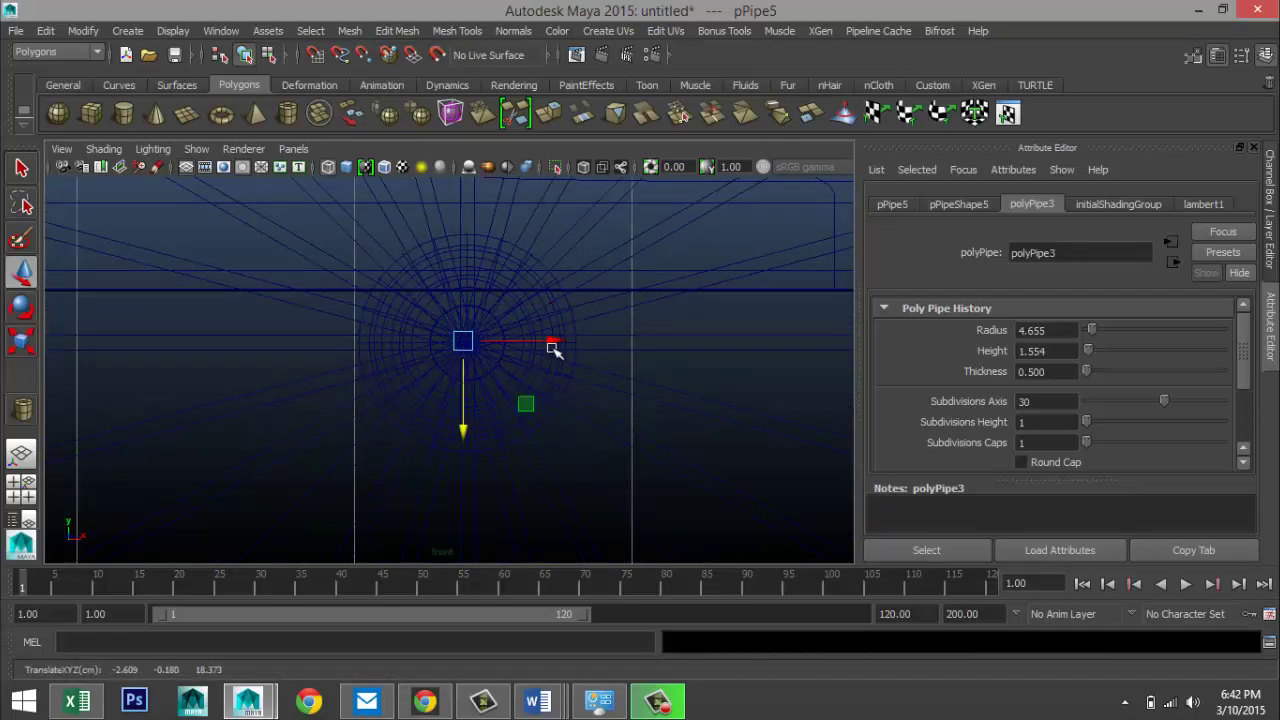
mouse_move(555, 348)
mouse_down()
mouse_move(565, 352)
mouse_move(560, 341)
mouse_up()
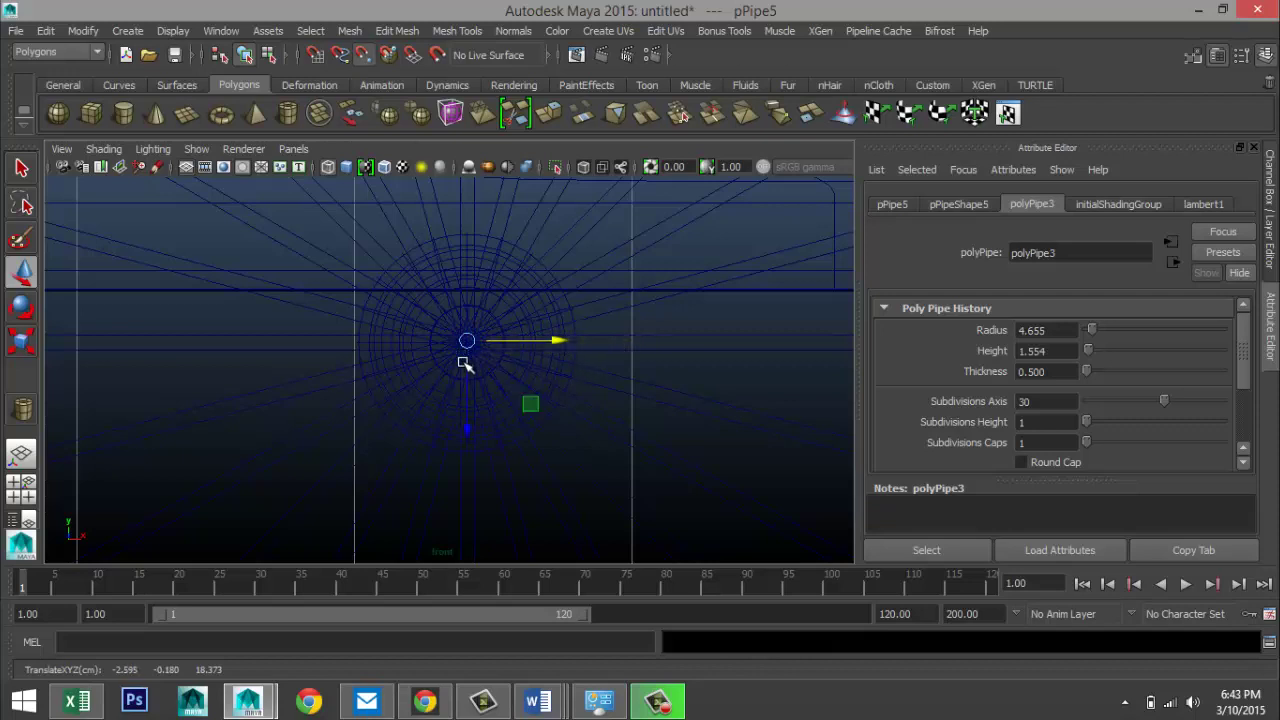
drag(474, 434, 469, 429)
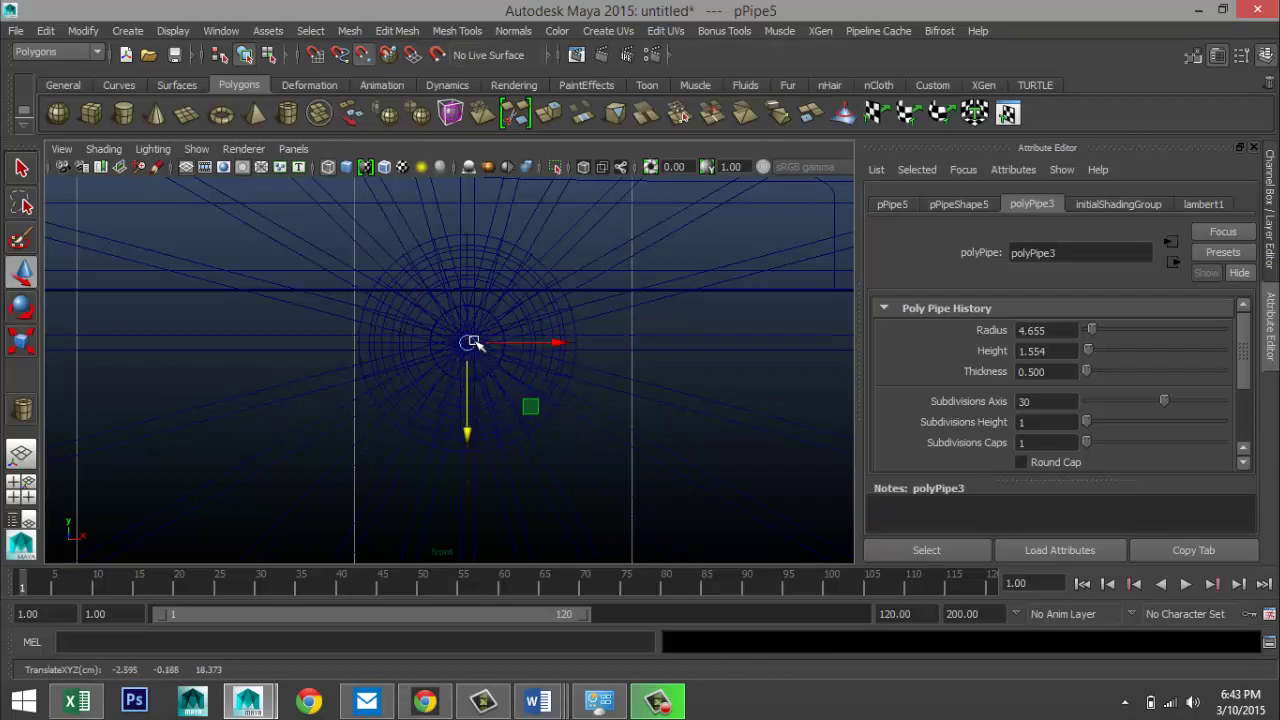
key(f)
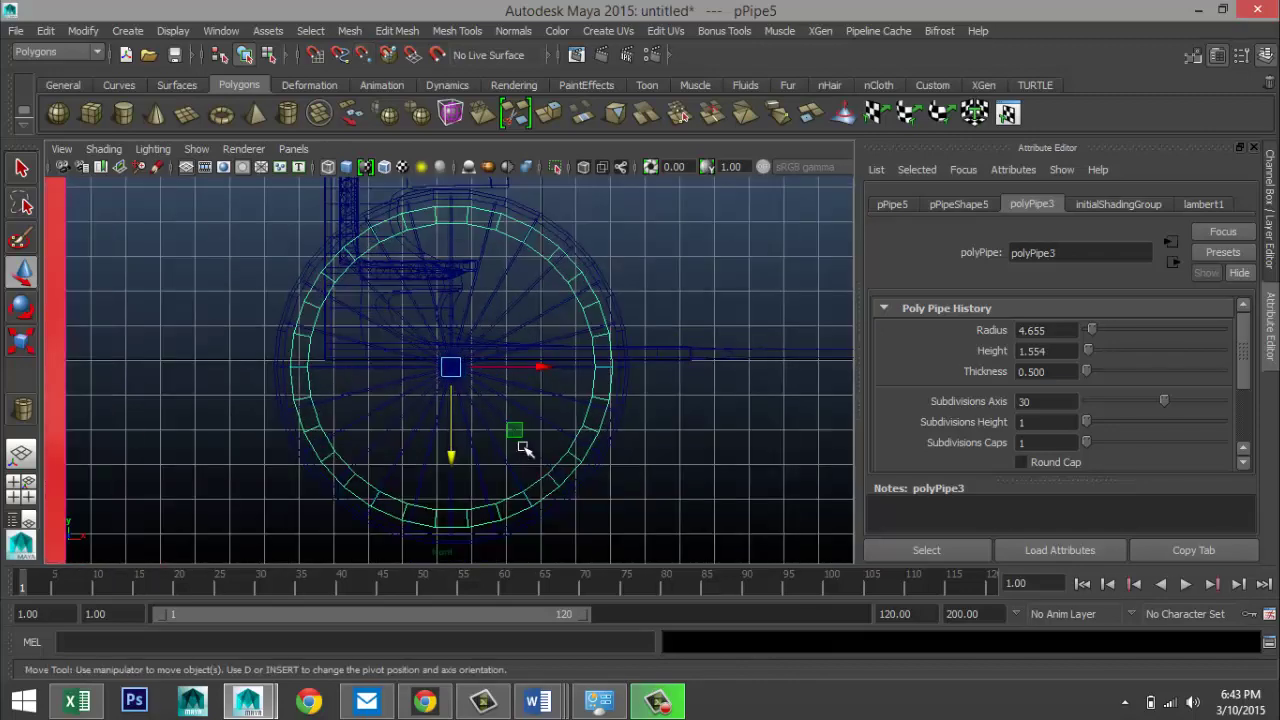
- Scale the pipe up uniformly until its ring lies just outside the wheel rim
key(r)
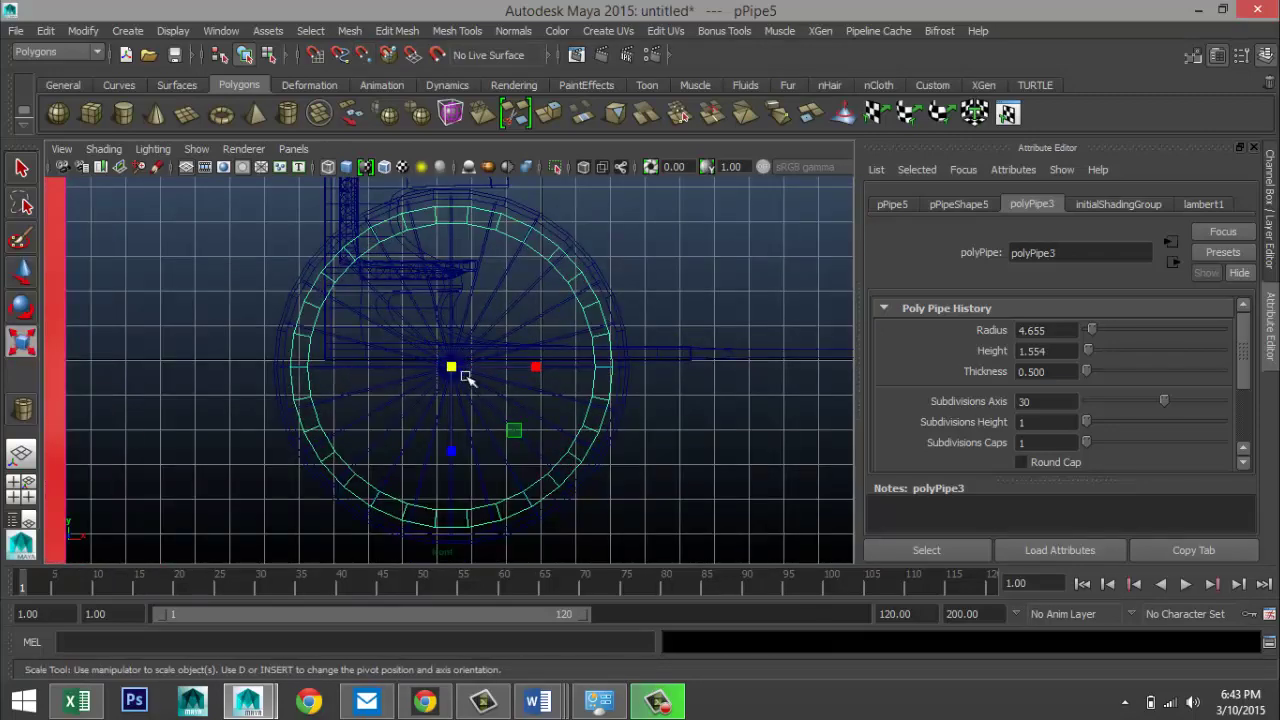
drag(452, 367, 537, 380)
alt+right_drag(537, 380, 310, 418)
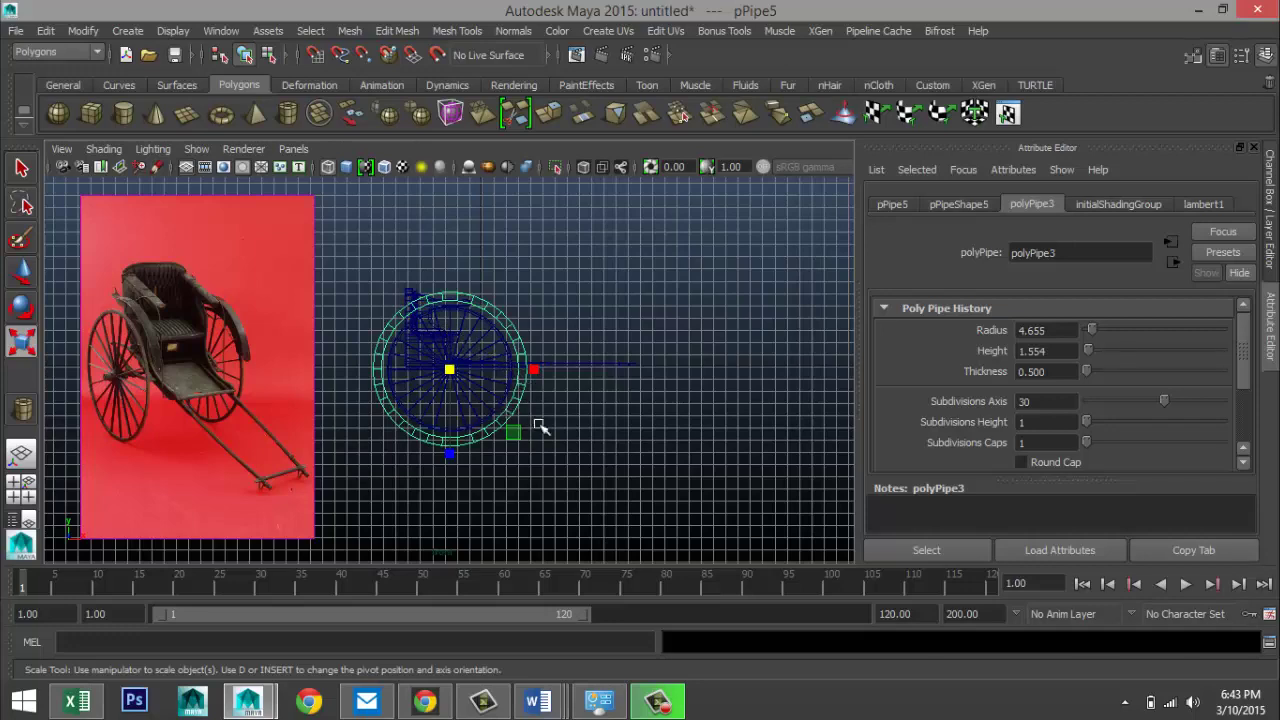
scroll(553, 438, up, 2)
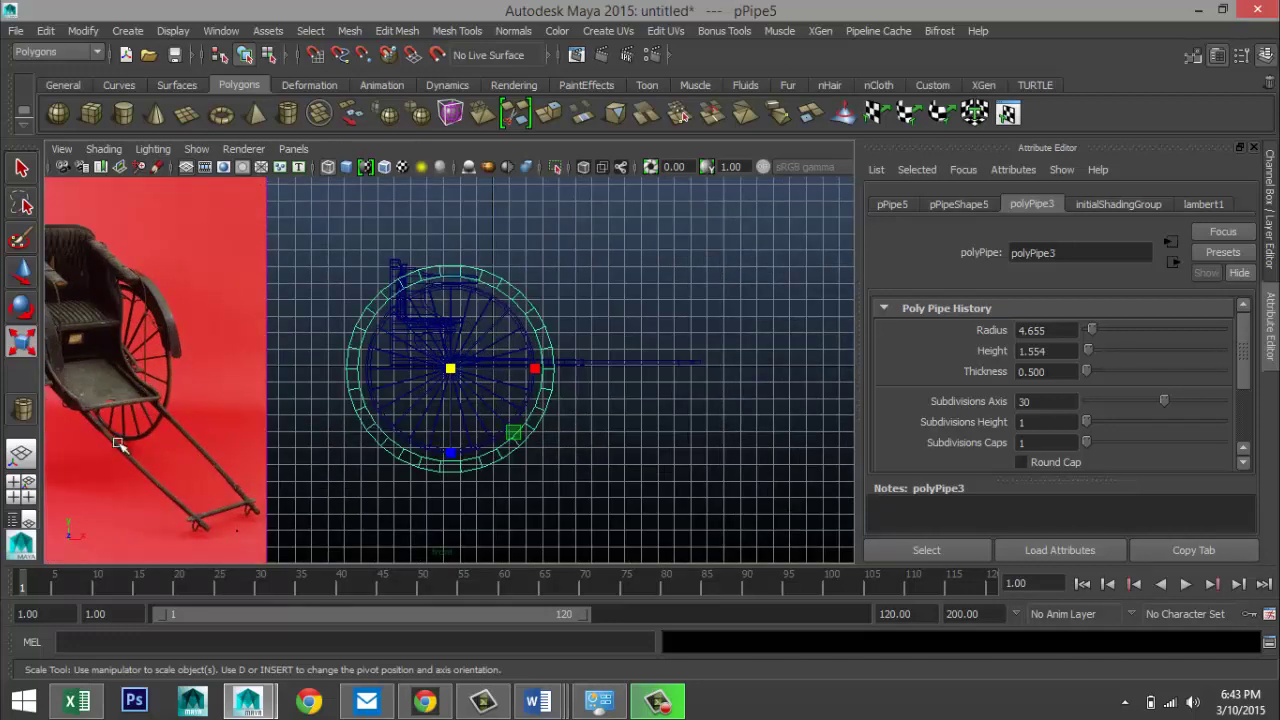
- Delete the loop of flat side faces on the pipe's near side in the perspective view
click(21, 488)
key(space)
scroll(493, 355, up, 3)
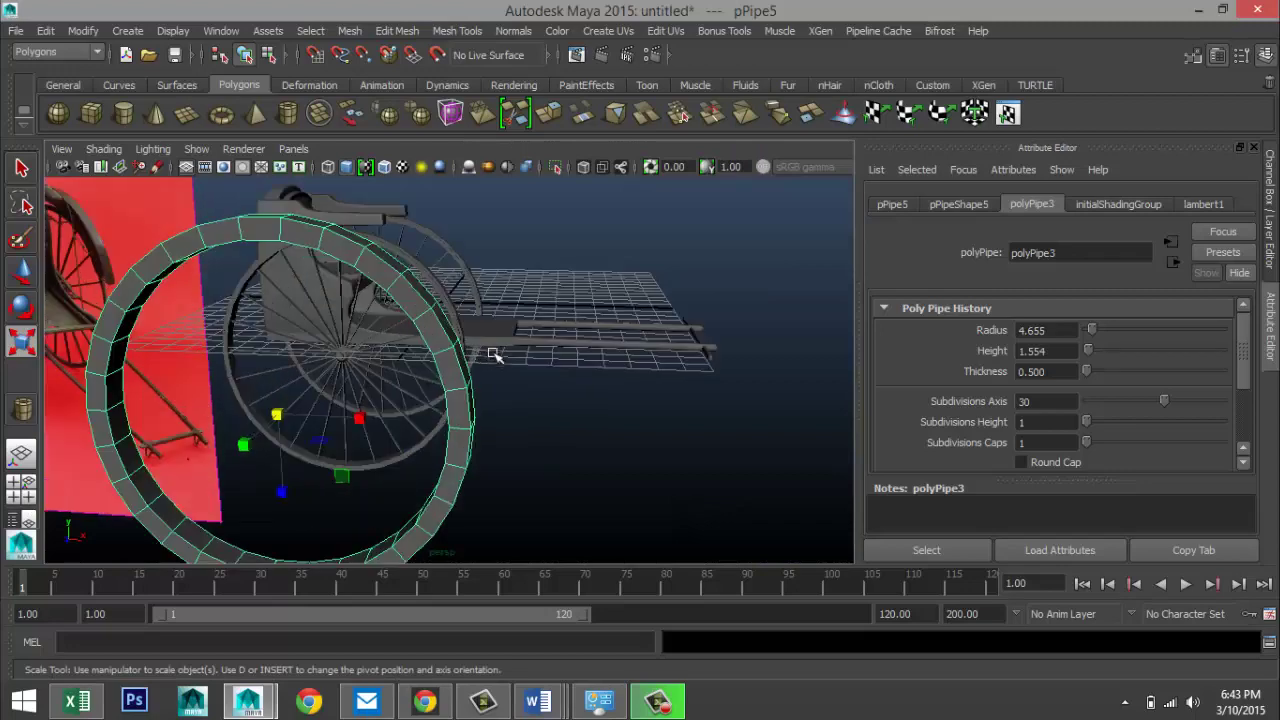
alt+drag(491, 363, 485, 329)
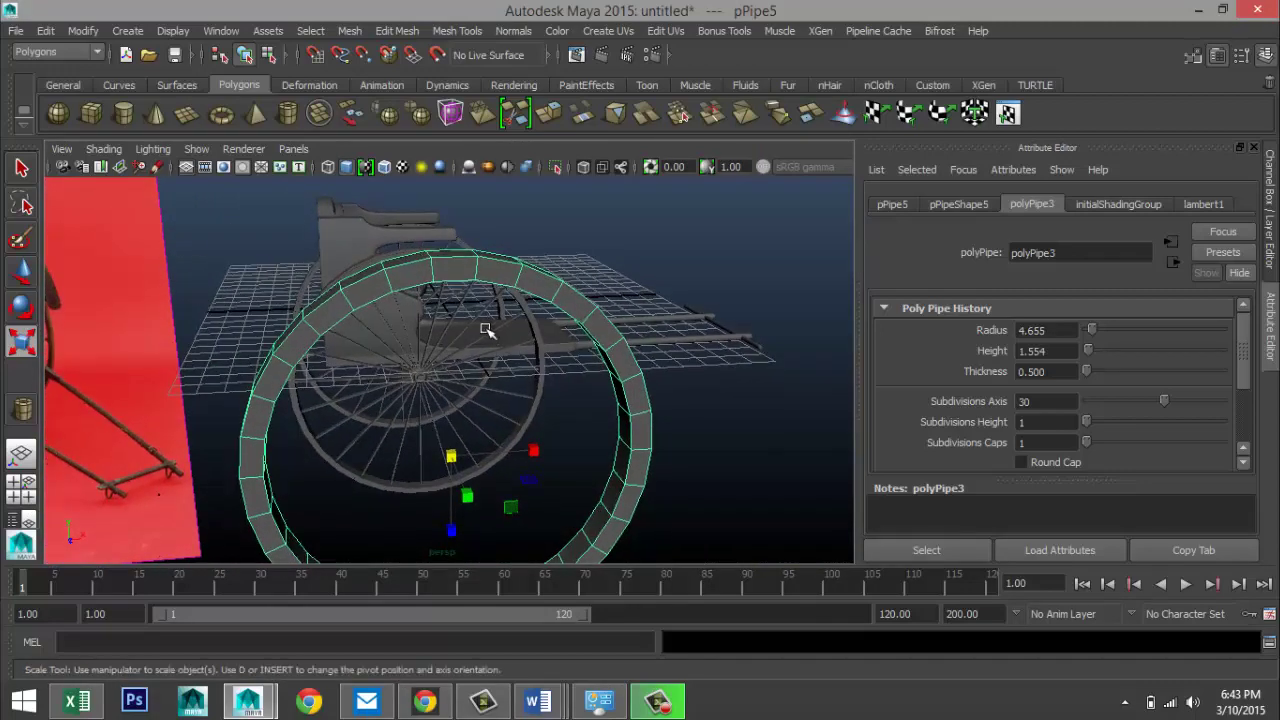
right_drag(455, 275, 450, 315)
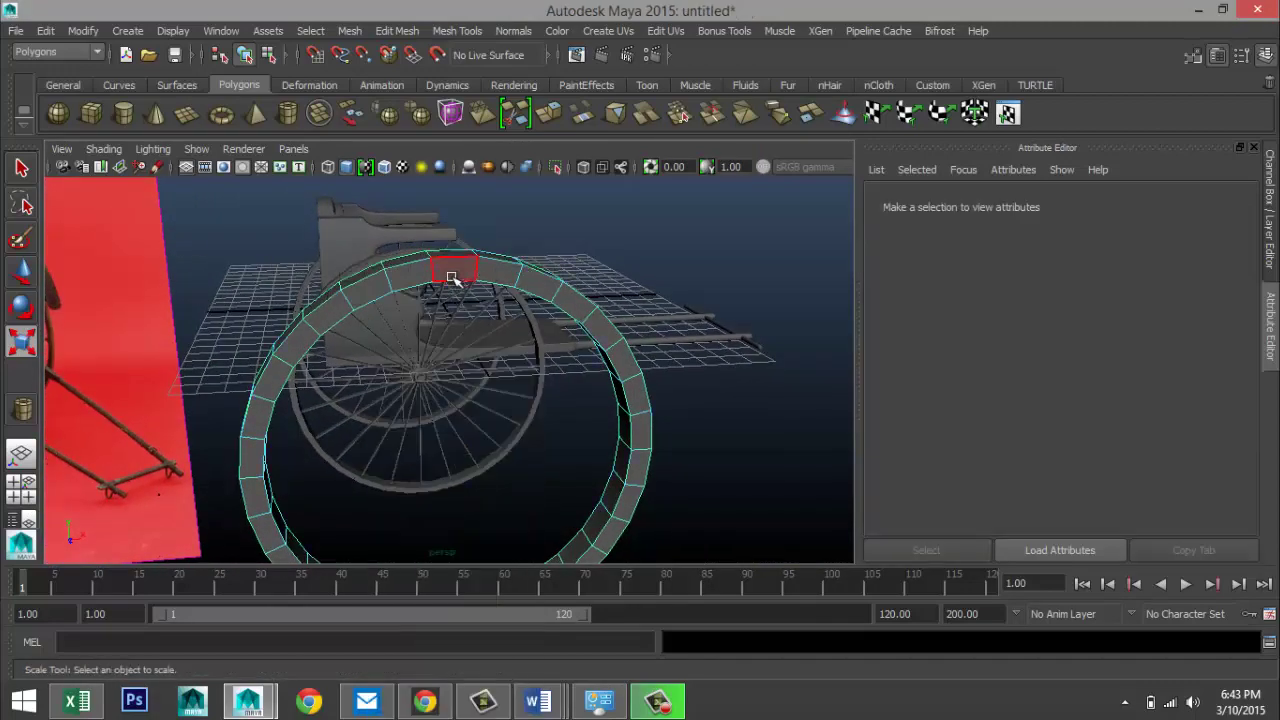
click(452, 272)
double_click(420, 283)
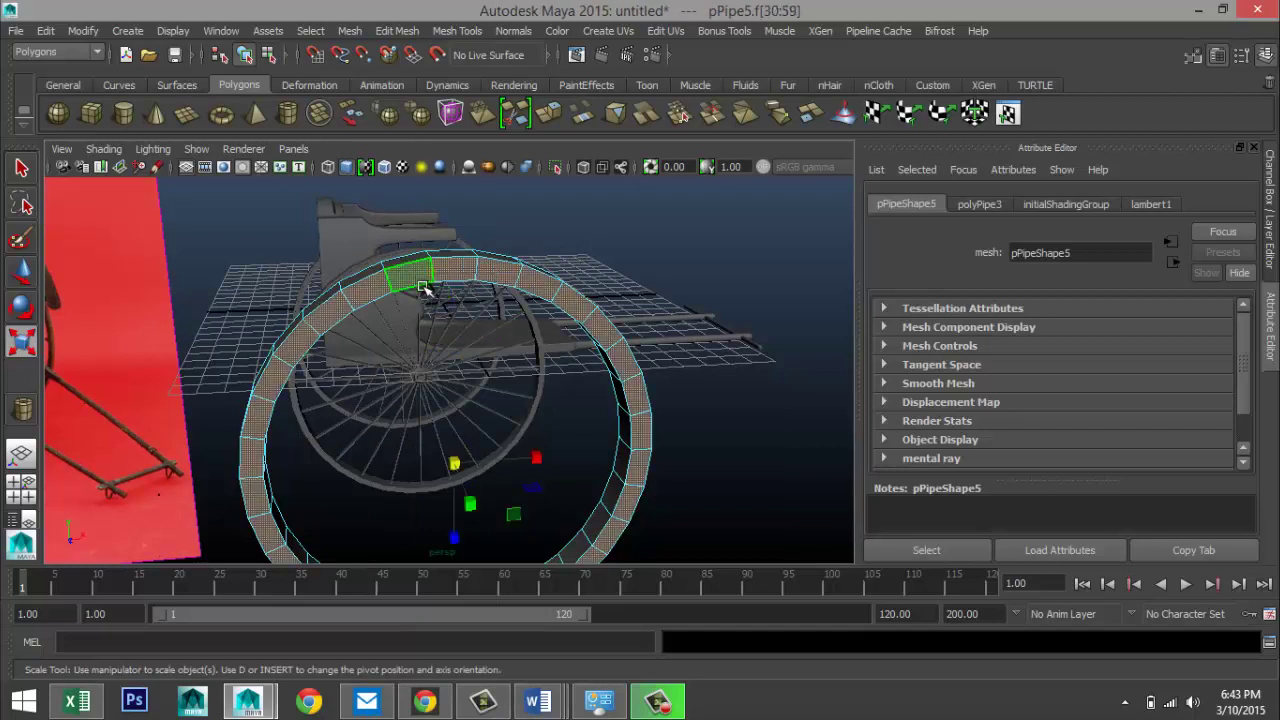
key(Delete)
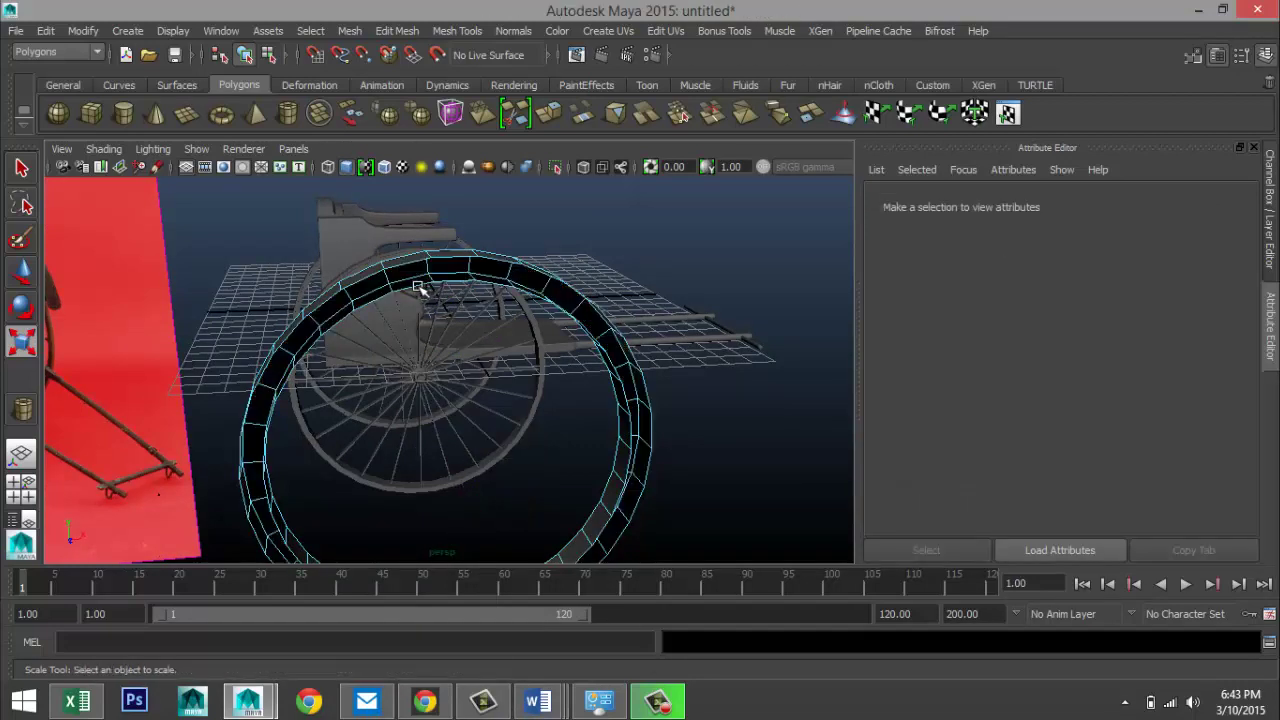
- Delete the pipe's inner face loop and its far-side face loop, keeping only the outer band
click(412, 280)
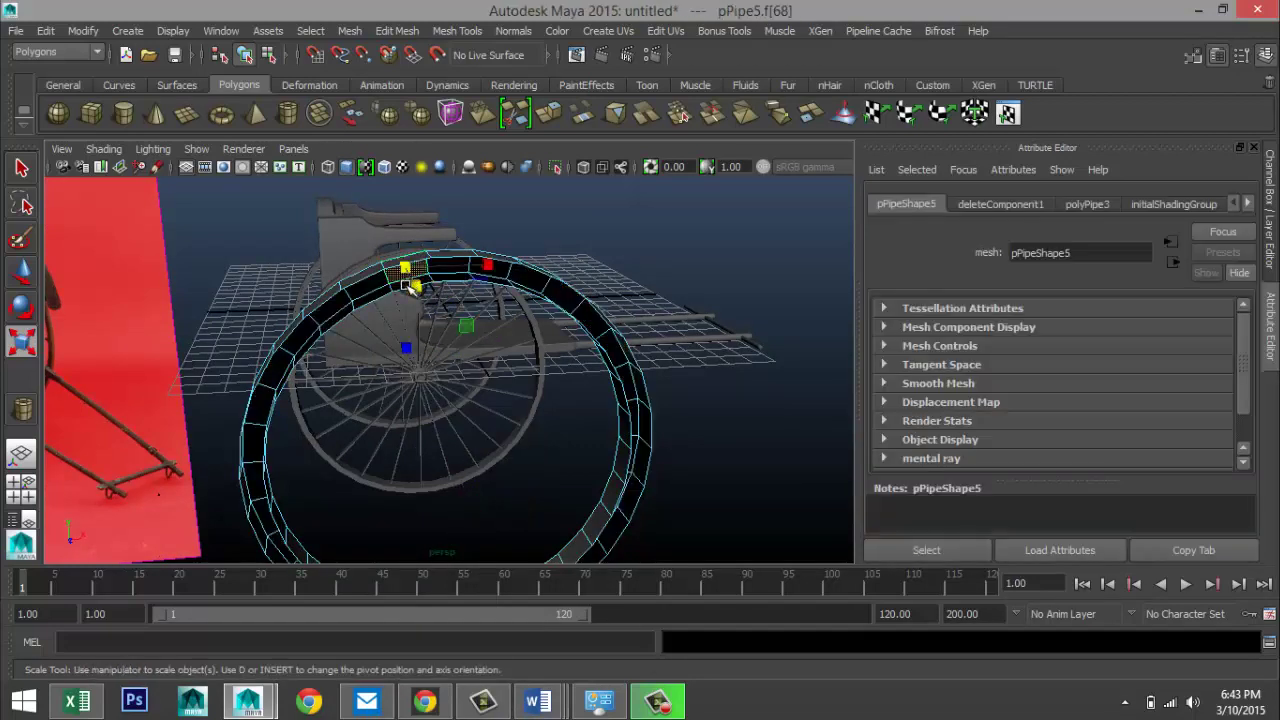
double_click(376, 287)
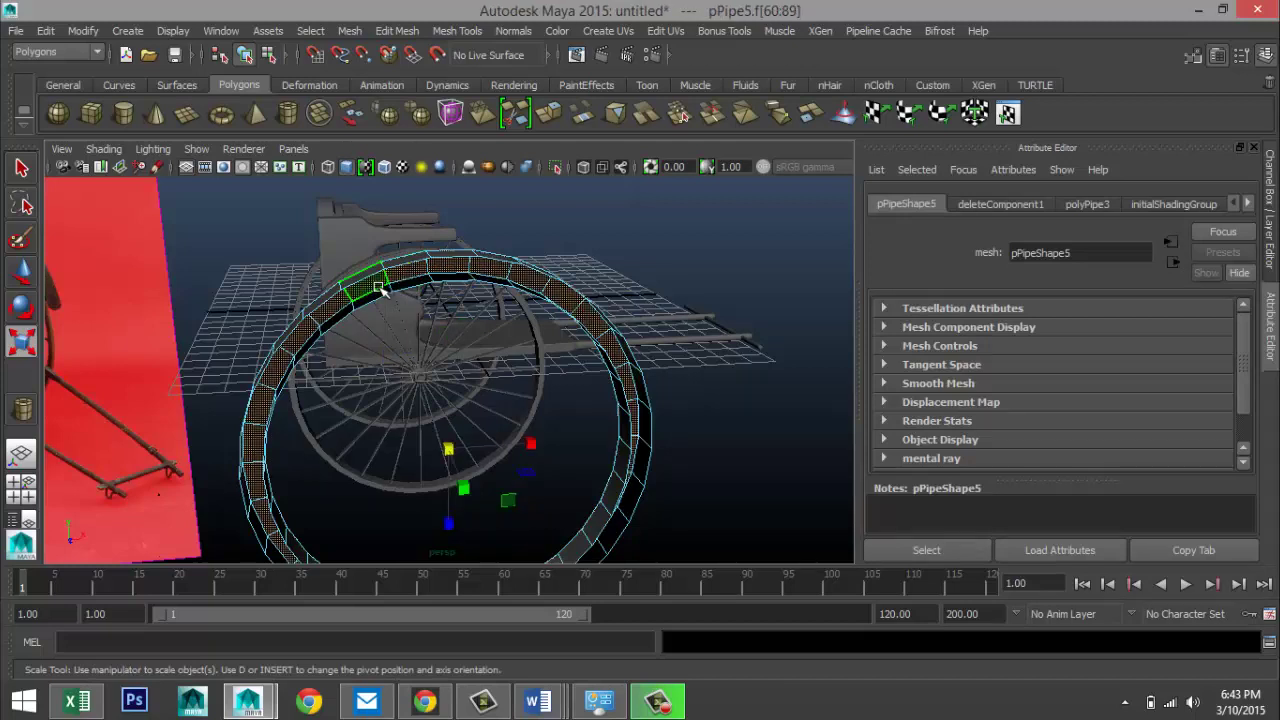
key(Delete)
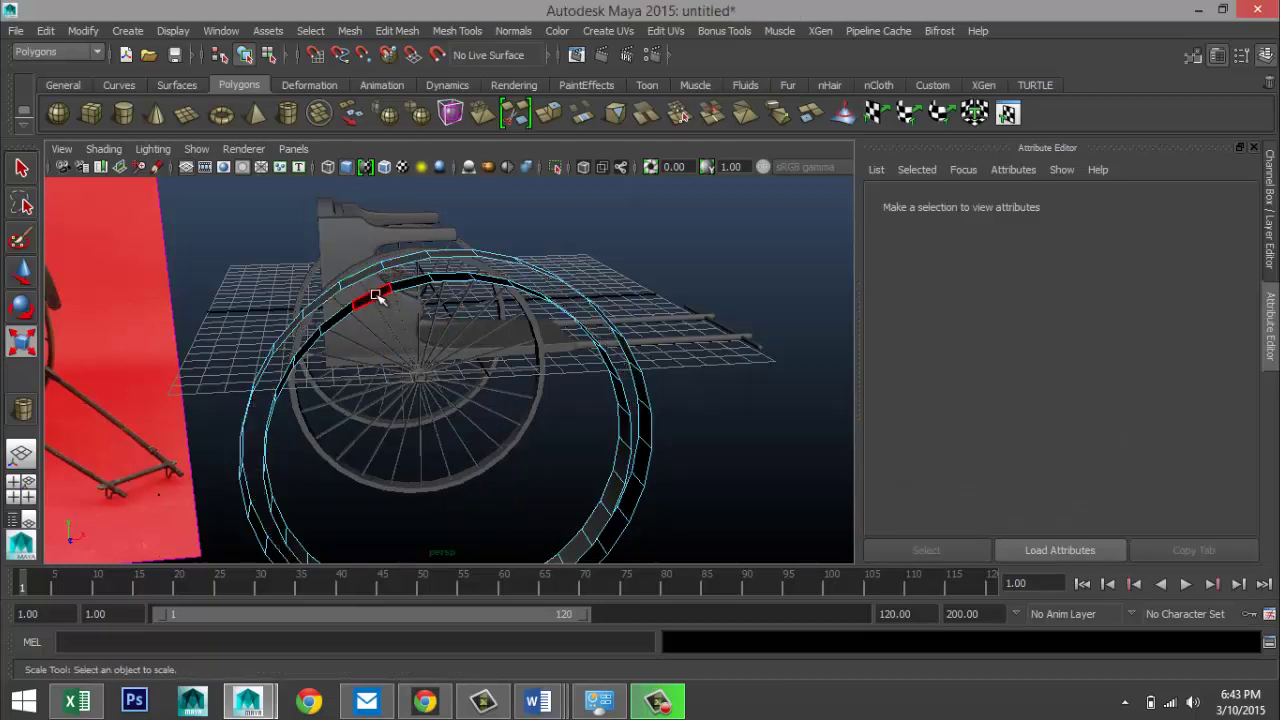
click(376, 296)
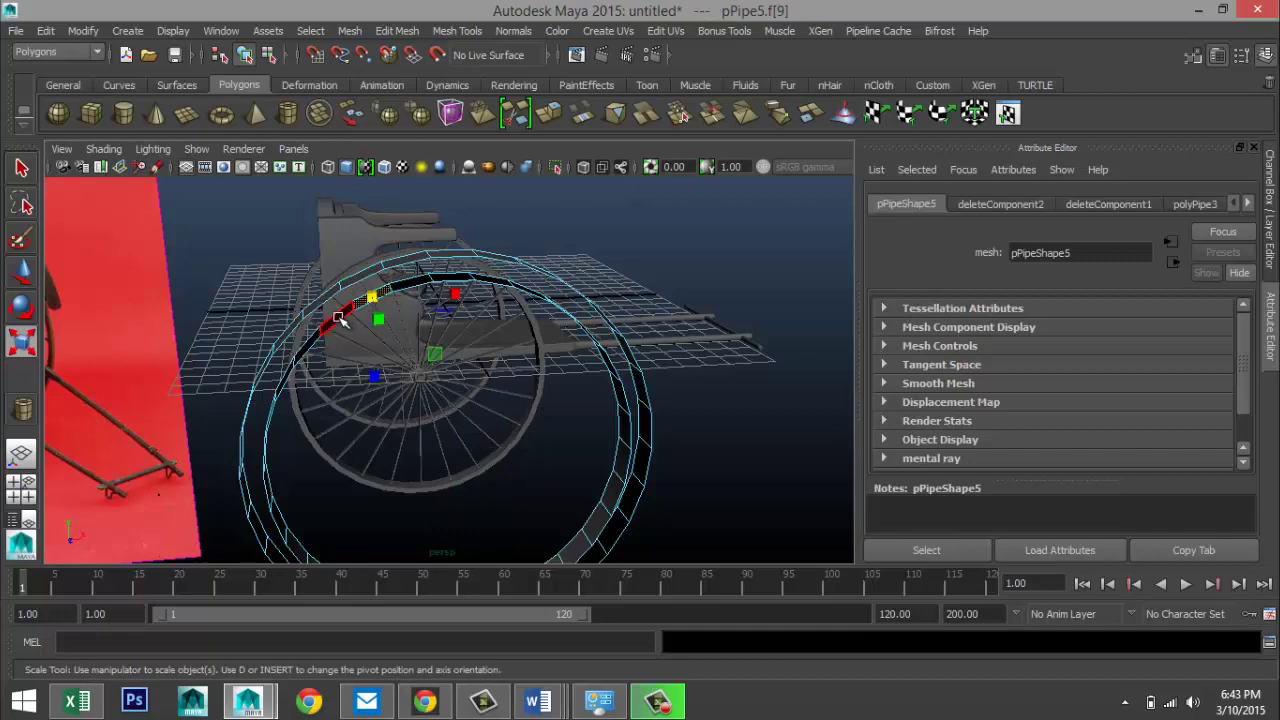
shift+click(340, 318)
key(Delete)
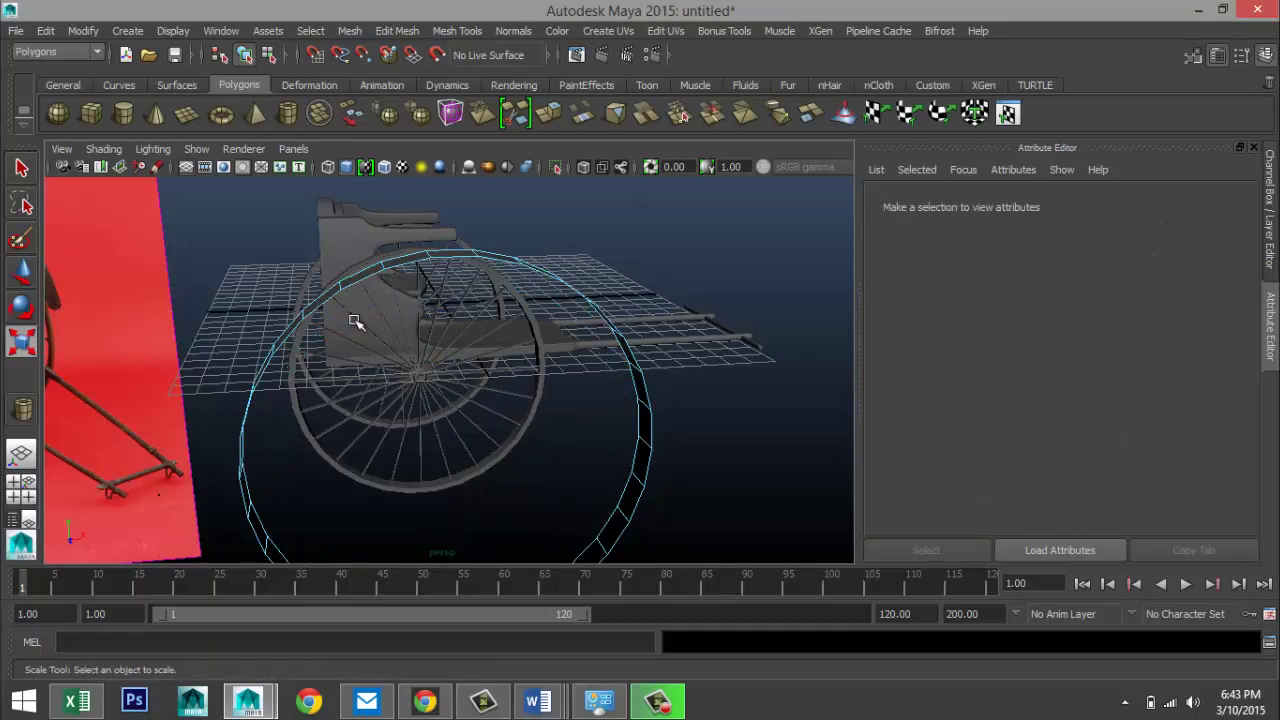
- Delete the lower half of the ring's faces and the three faces at its rear end, keeping an arc above the wheel
alt+drag(404, 294, 392, 290)
key(r)
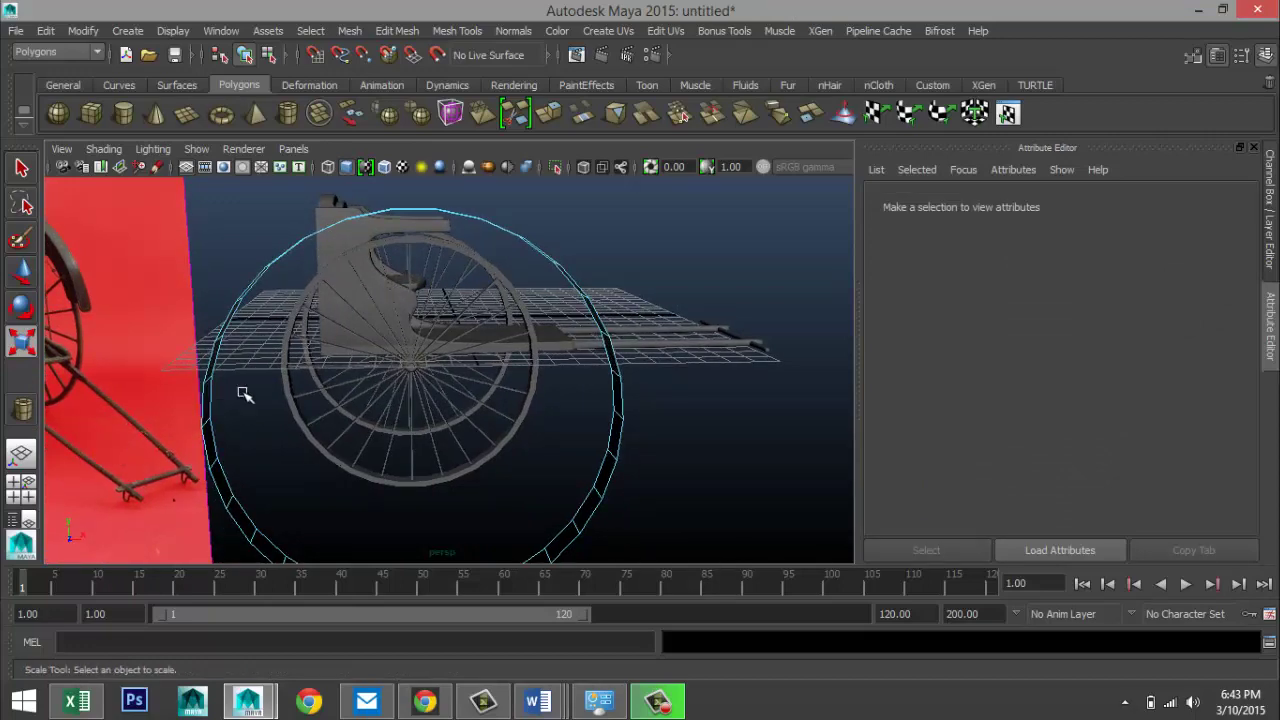
click(25, 496)
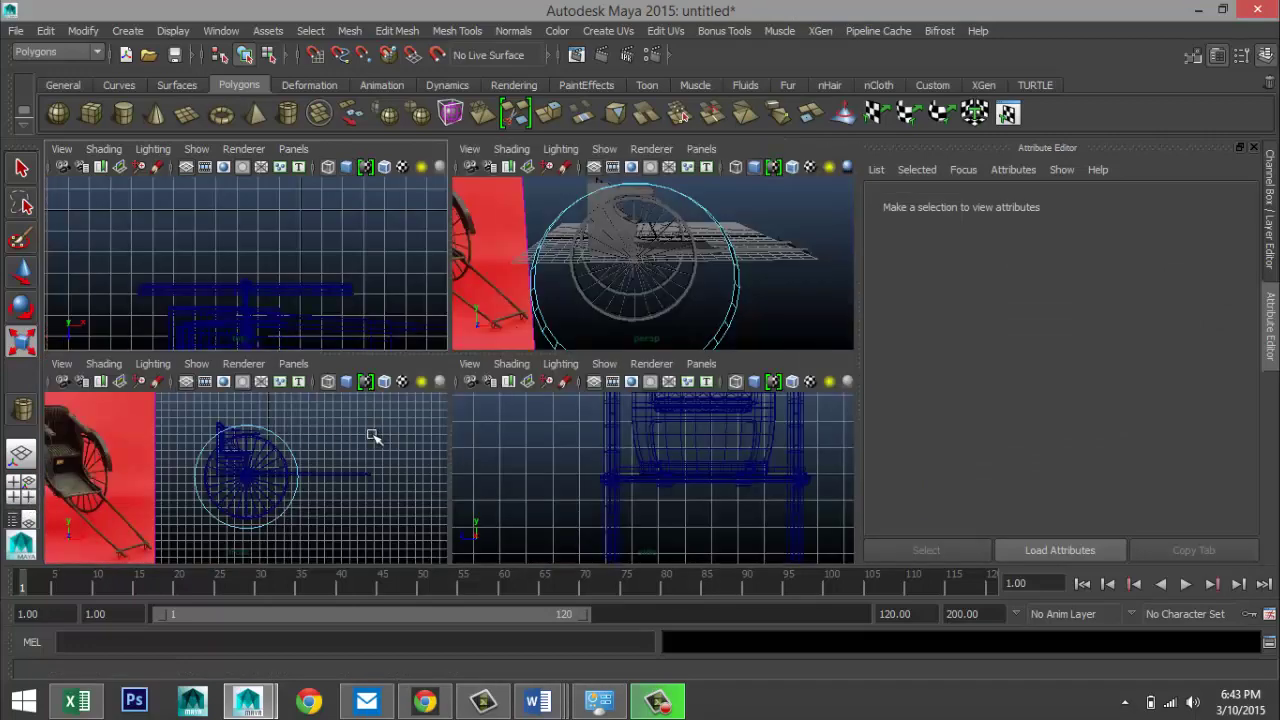
key(space)
scroll(400, 455, up, 2)
scroll(400, 450, down, 1)
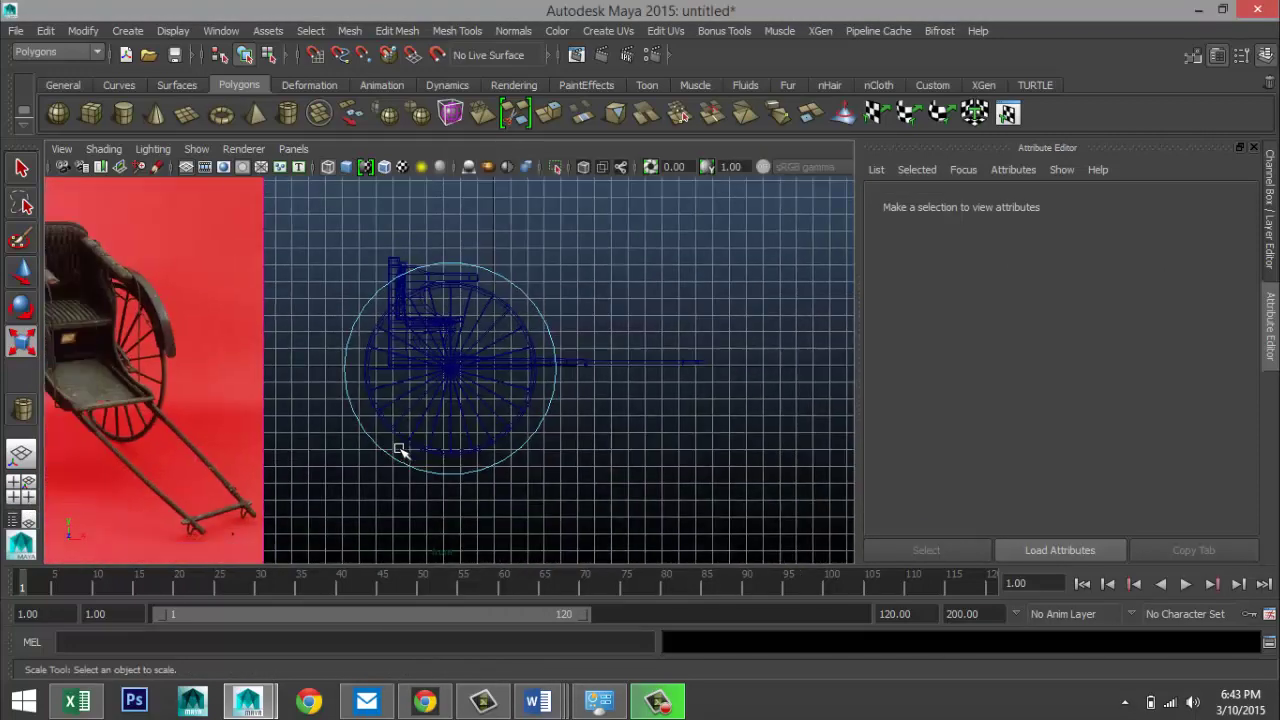
scroll(398, 450, down, 1)
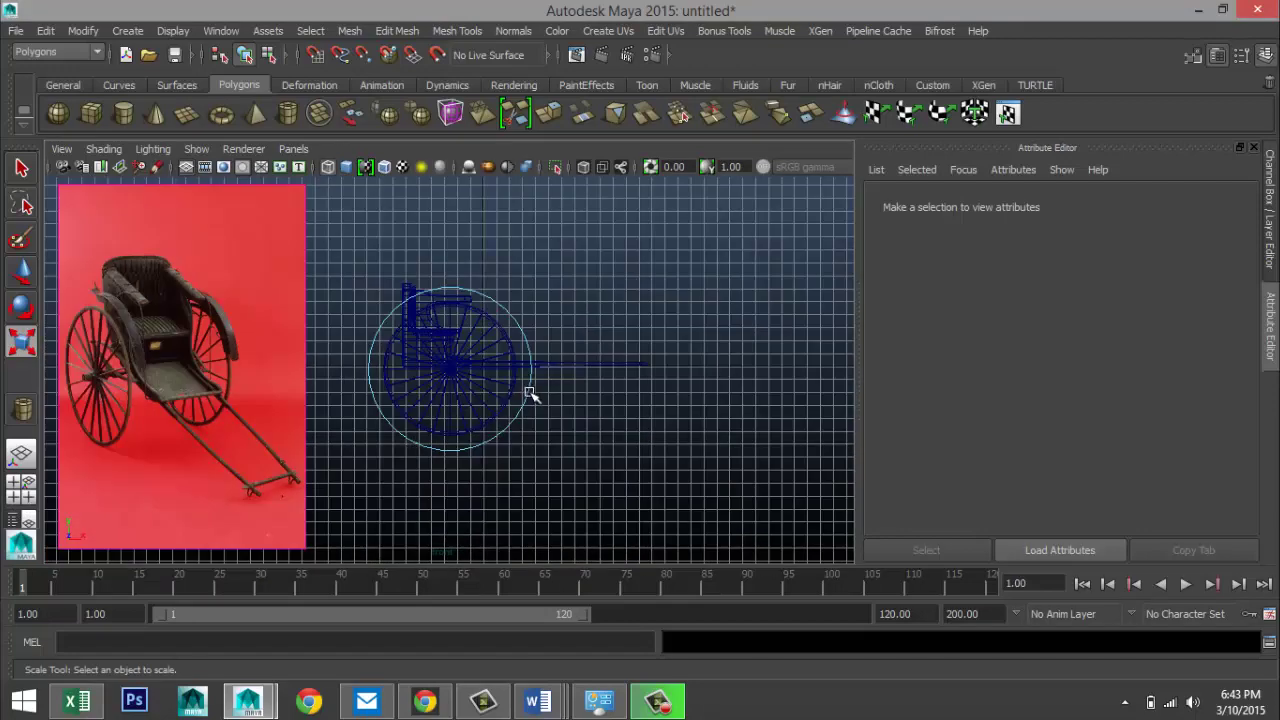
right_drag(530, 395, 455, 405)
drag(300, 487, 622, 356)
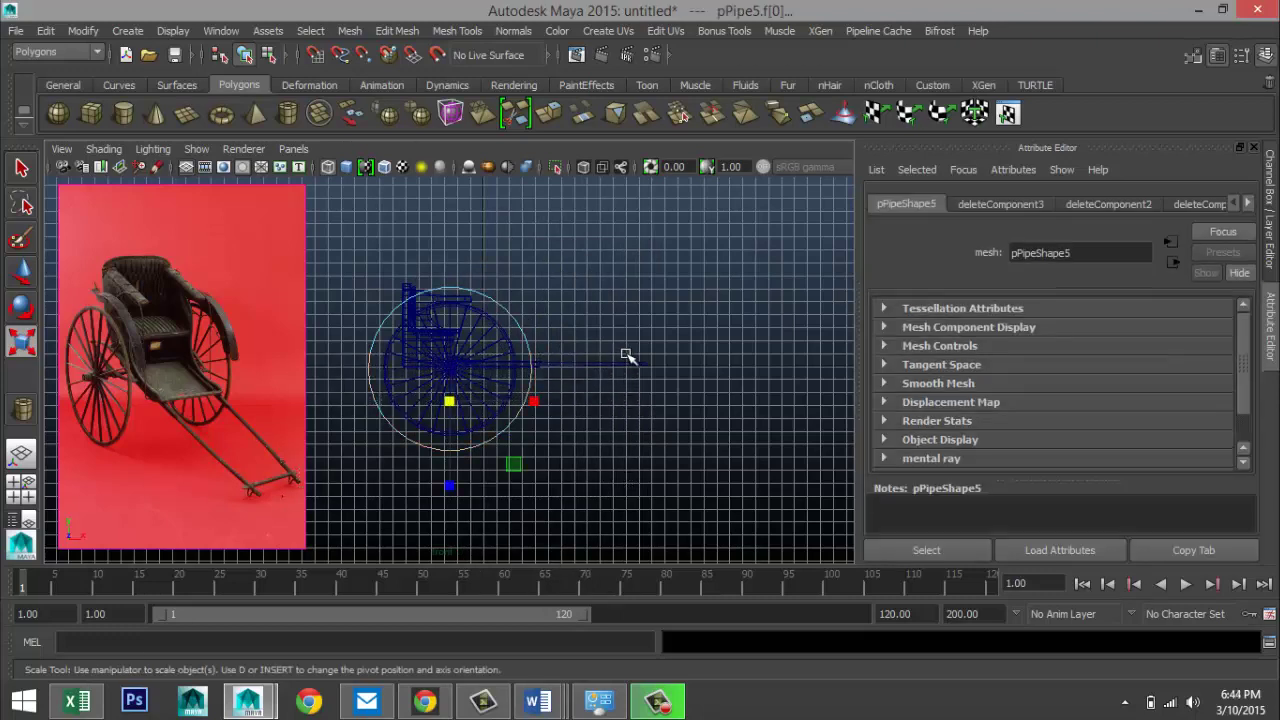
click(627, 356)
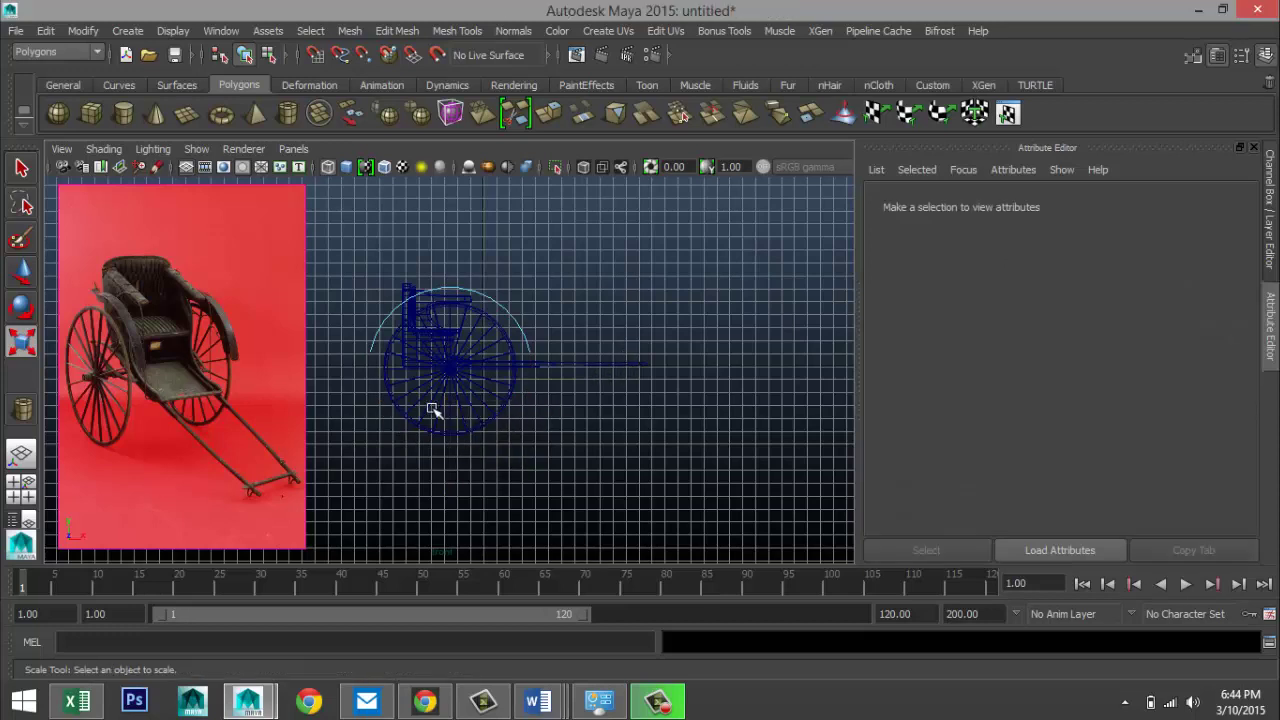
drag(344, 390, 390, 278)
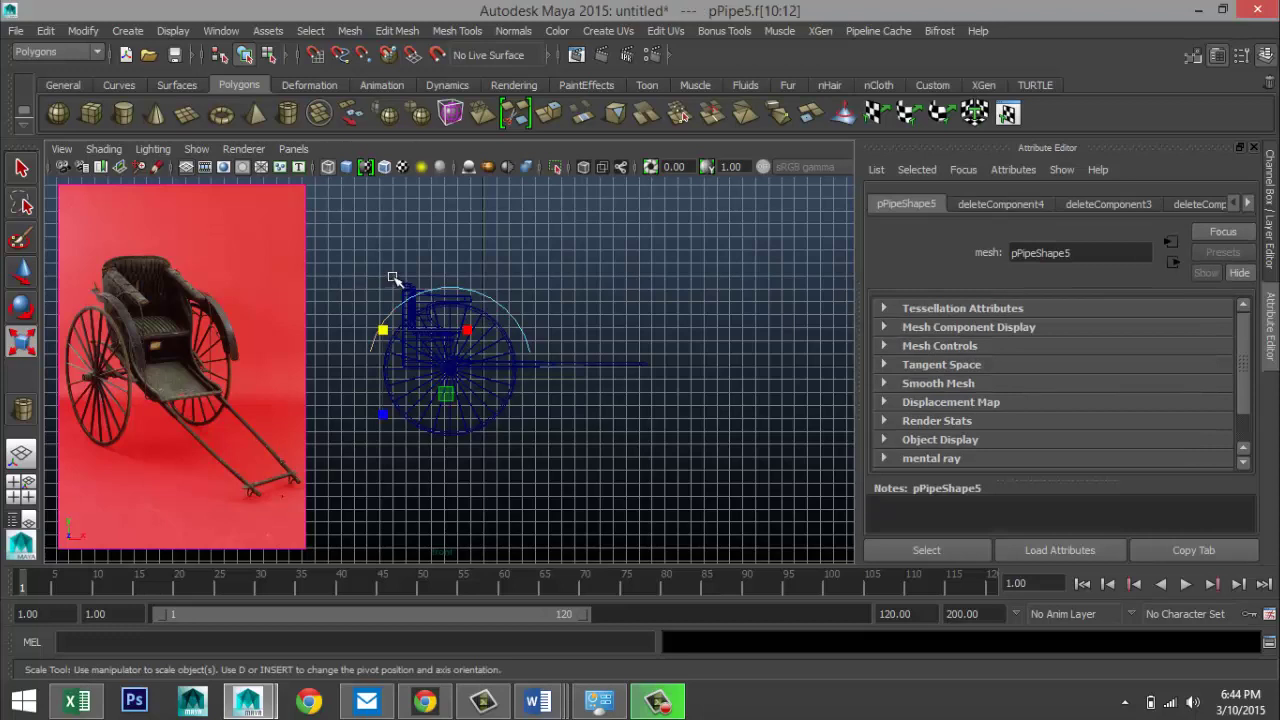
click(405, 287)
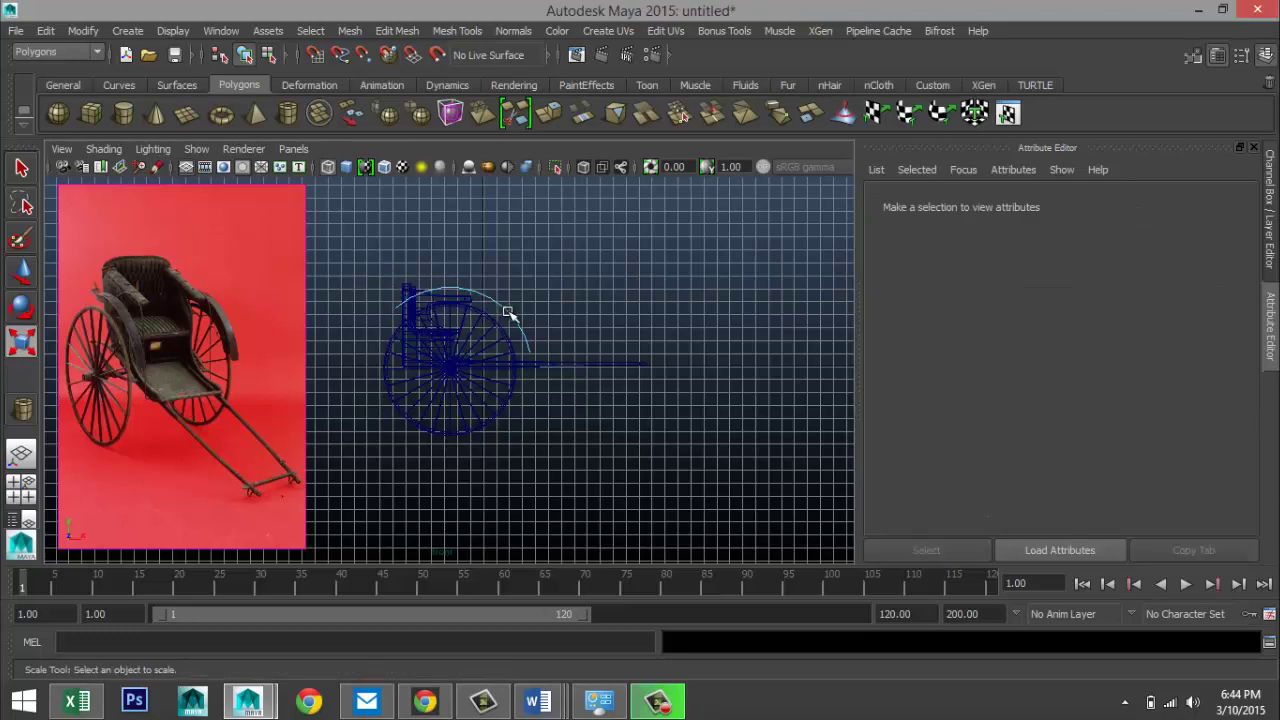
- Scale the whole arc down uniformly so it sits closer to the wheel rim
right_drag(508, 285, 563, 266)
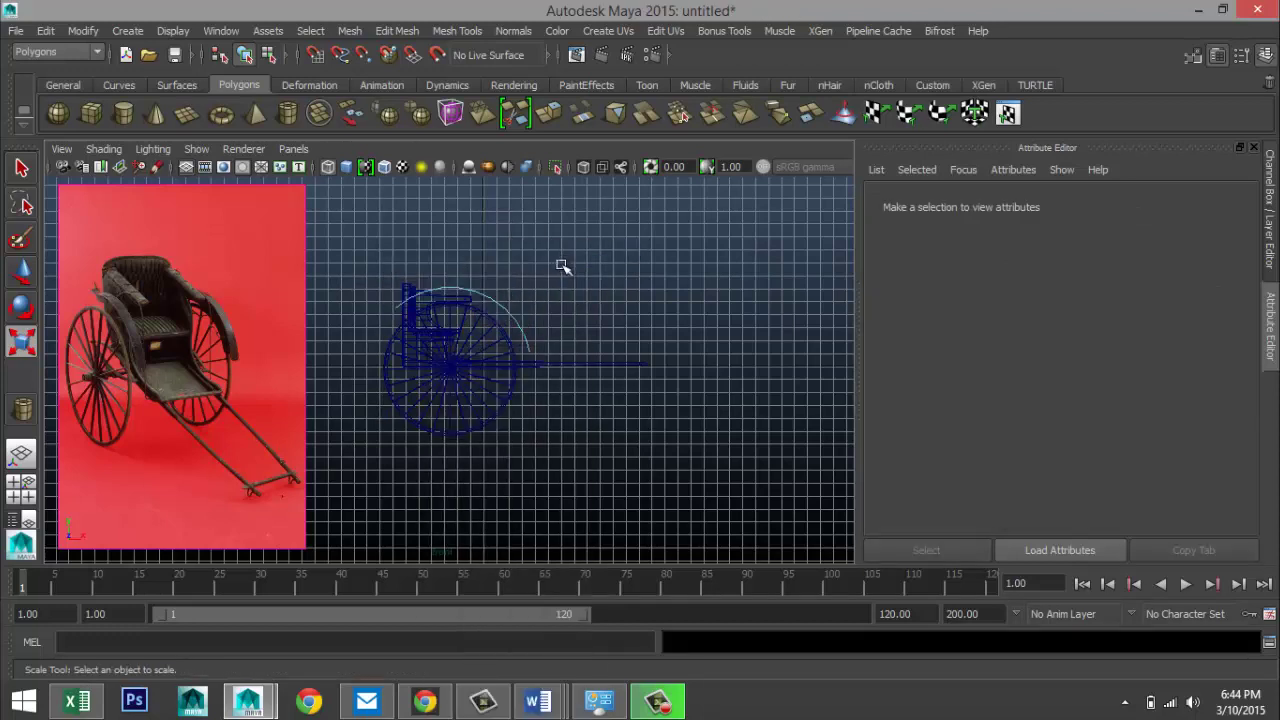
click(511, 316)
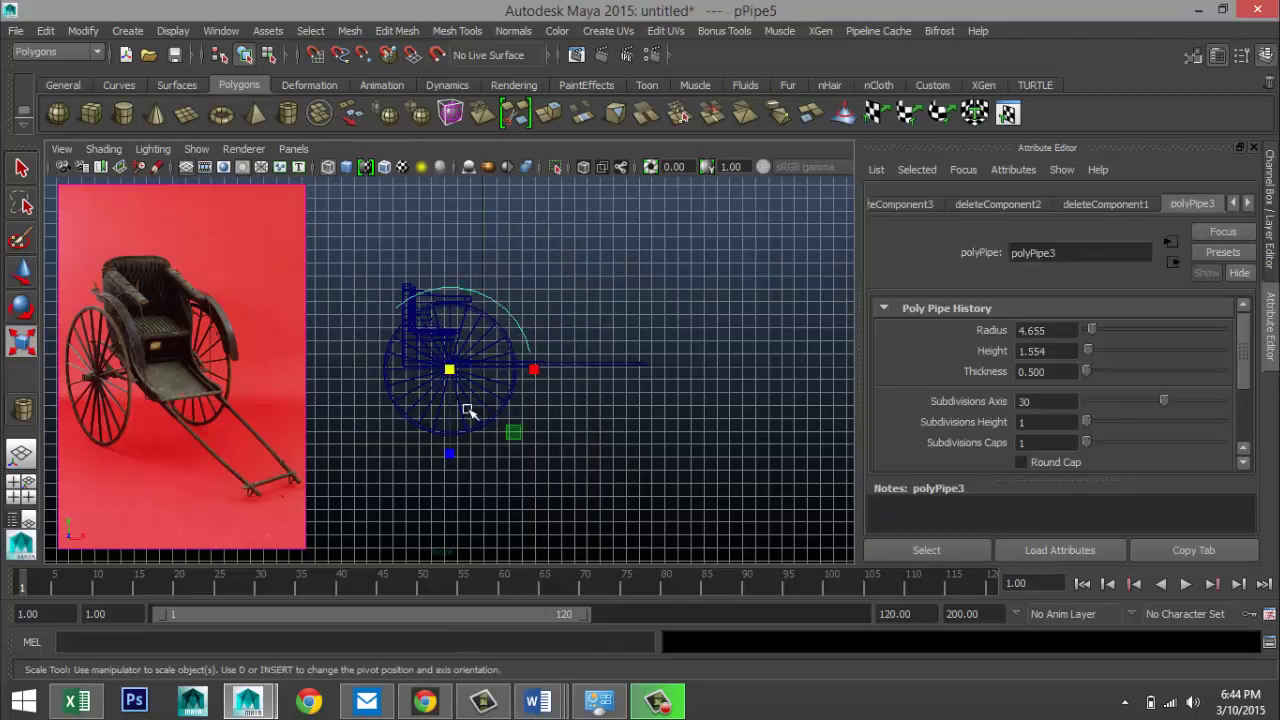
drag(450, 372, 440, 373)
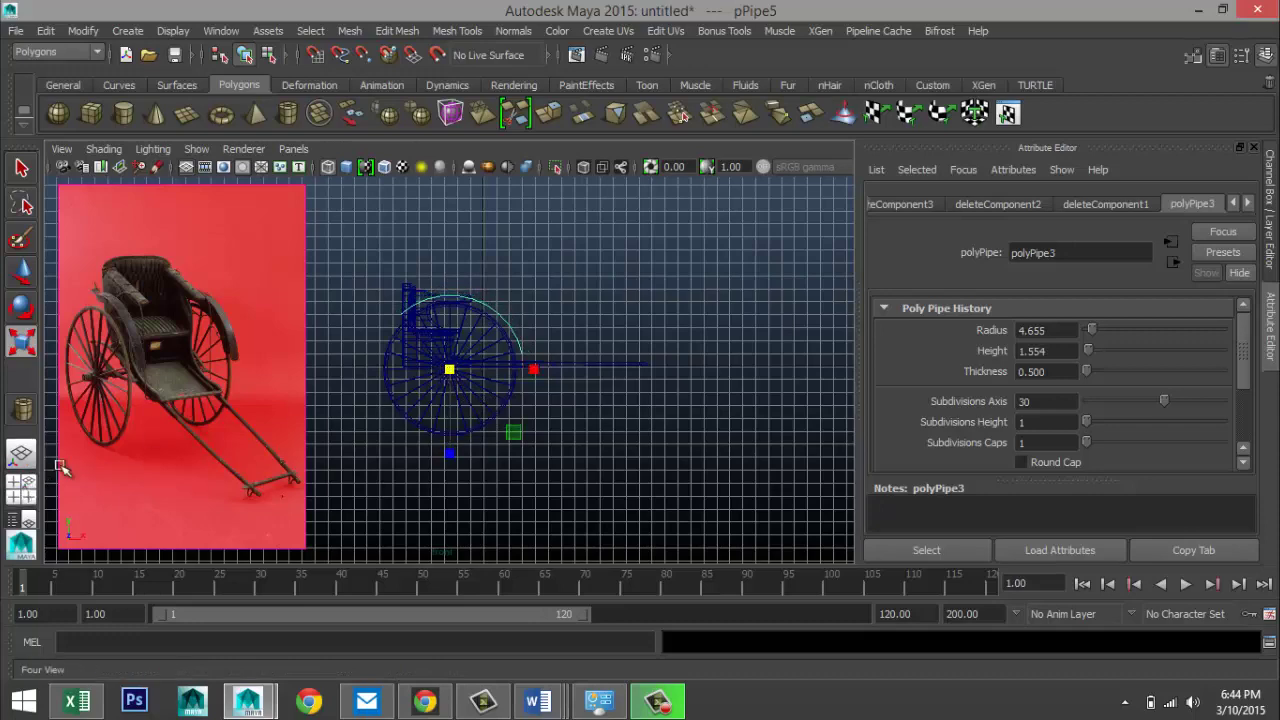
- Move the arc sideways onto the near wheel, to about Z 10.777
click(21, 488)
key(space)
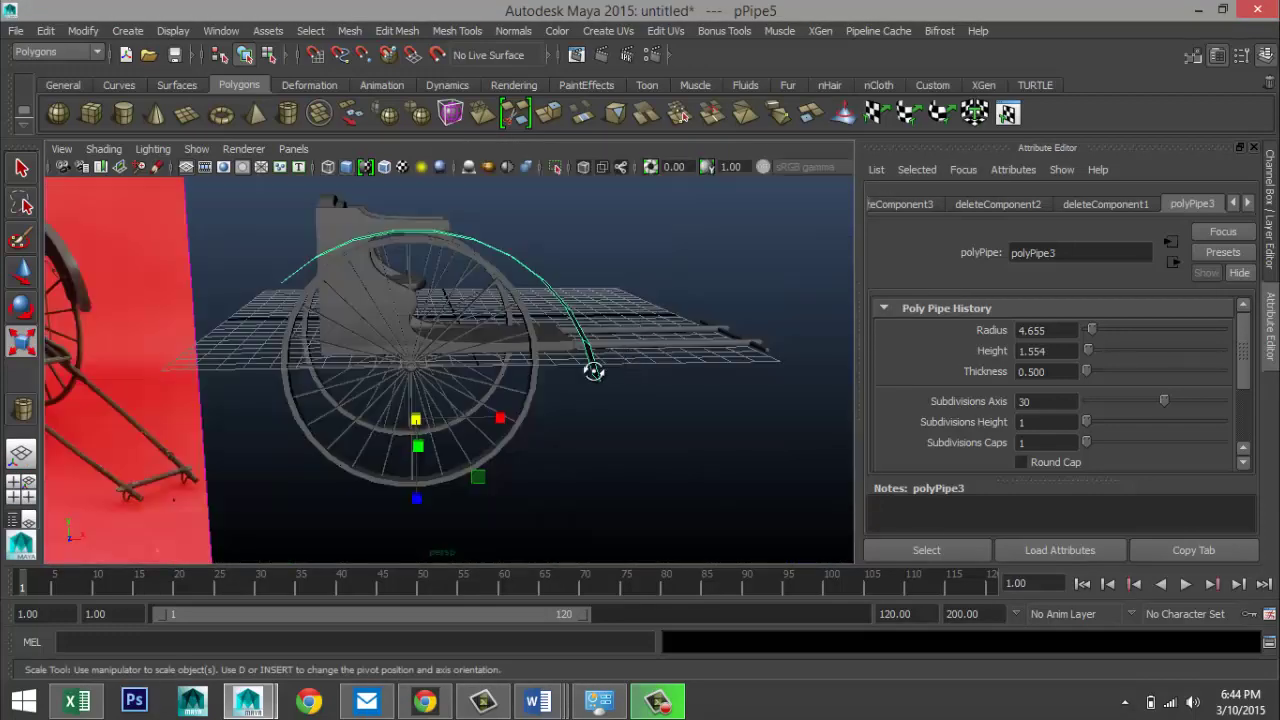
alt+drag(591, 369, 437, 414)
key(w)
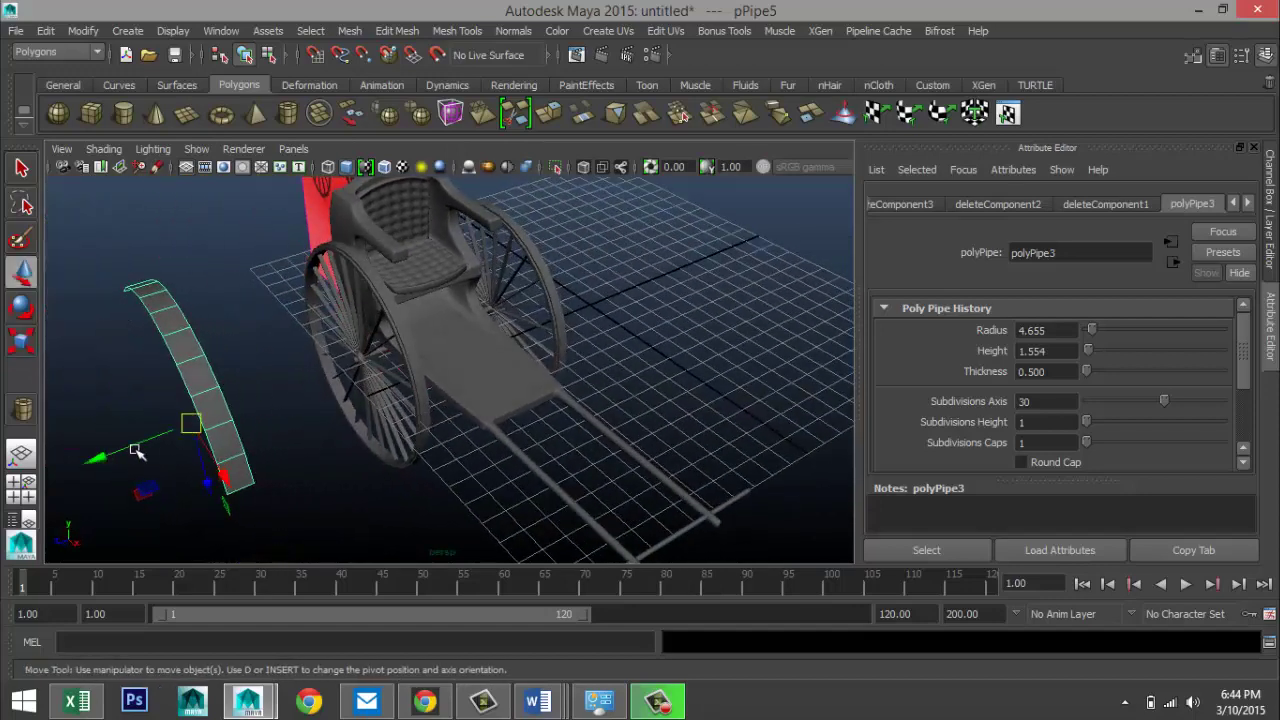
drag(105, 455, 309, 426)
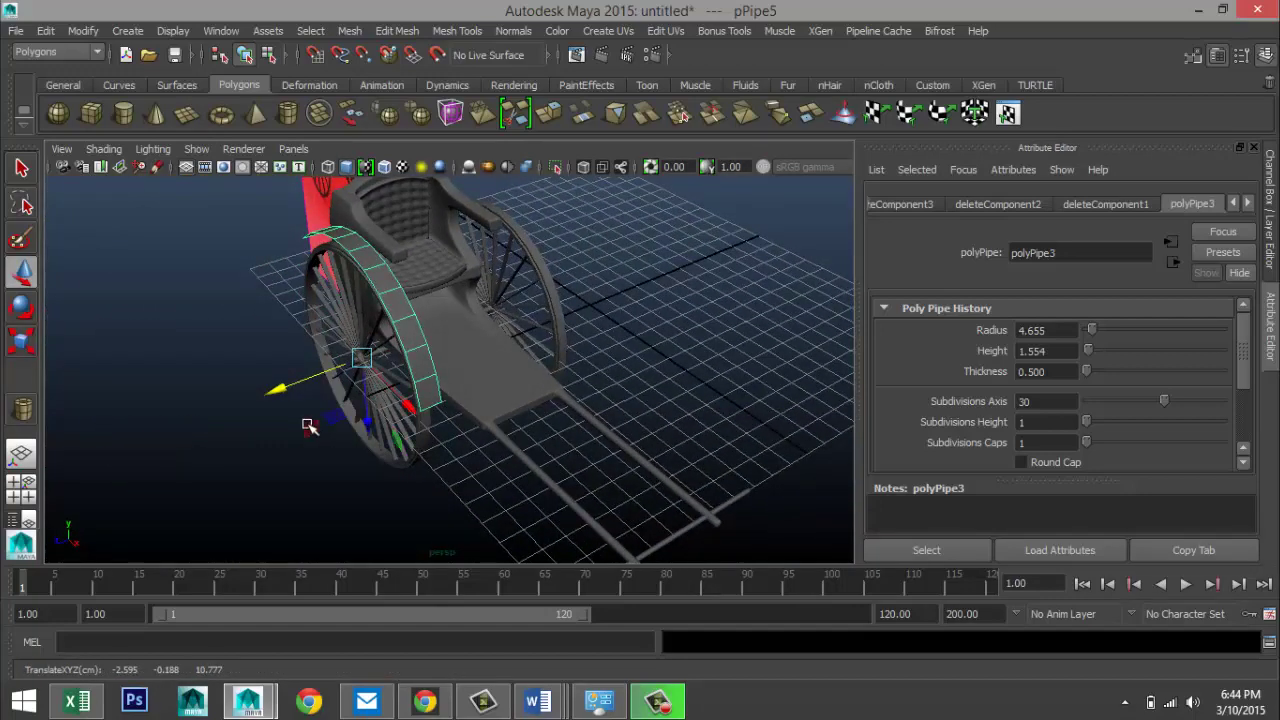
- Centre the arc over the wheel's thickness and narrow its width to a Y scale of about 1.037
click(24, 489)
key(space)
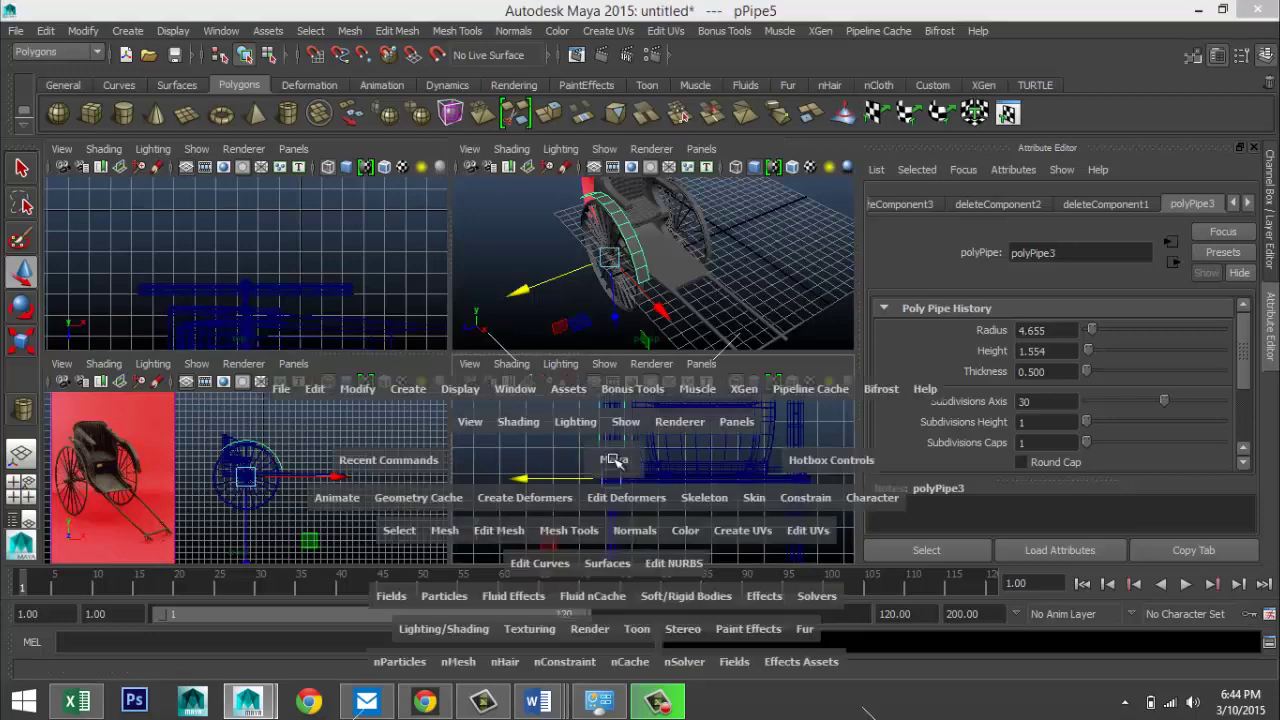
key(f)
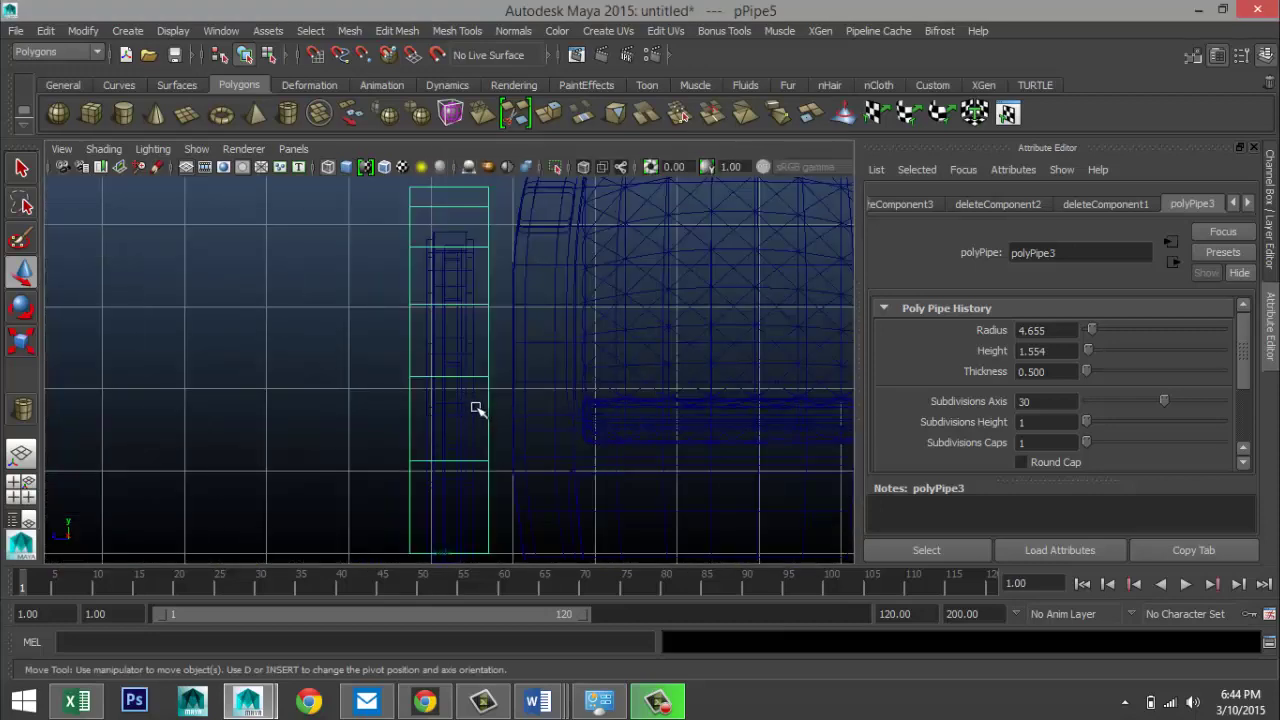
scroll(419, 440, down, 4)
drag(355, 500, 368, 507)
key(r)
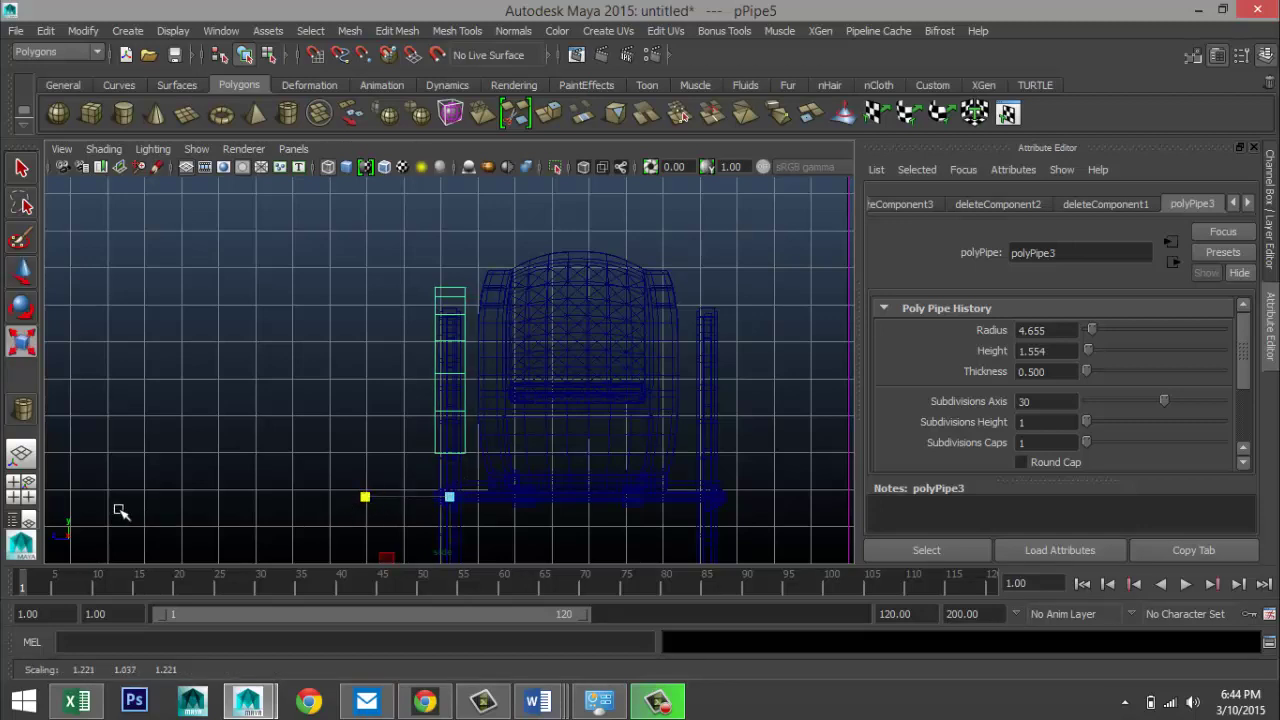
- Extrude the arc's faces with a thickness of 0.15 to form a solid mudguard
click(22, 489)
key(space)
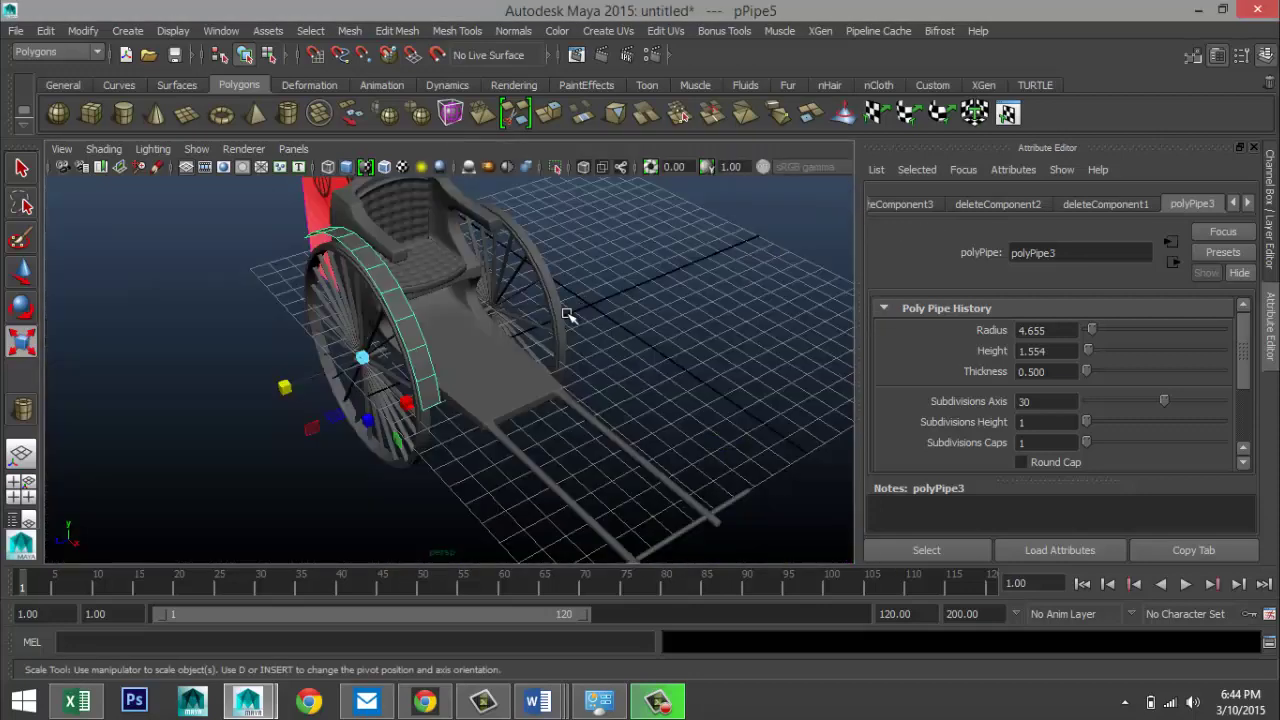
click(352, 31)
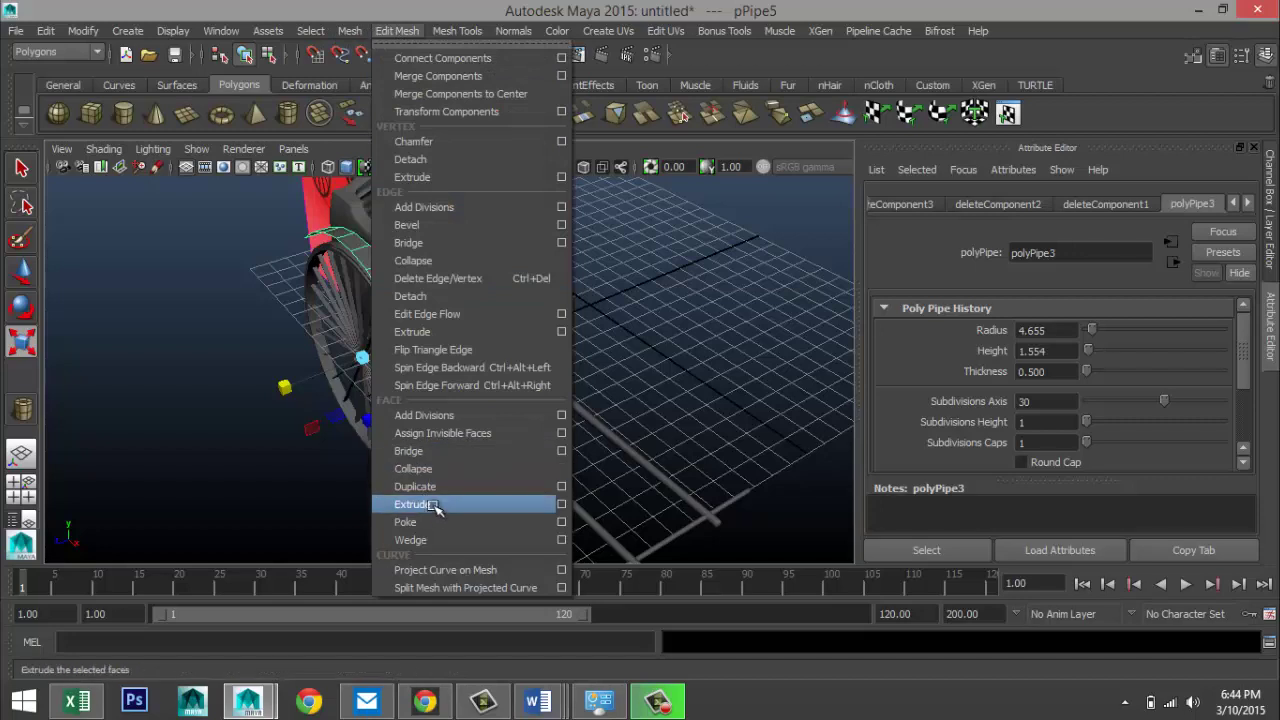
click(451, 502)
click(625, 380)
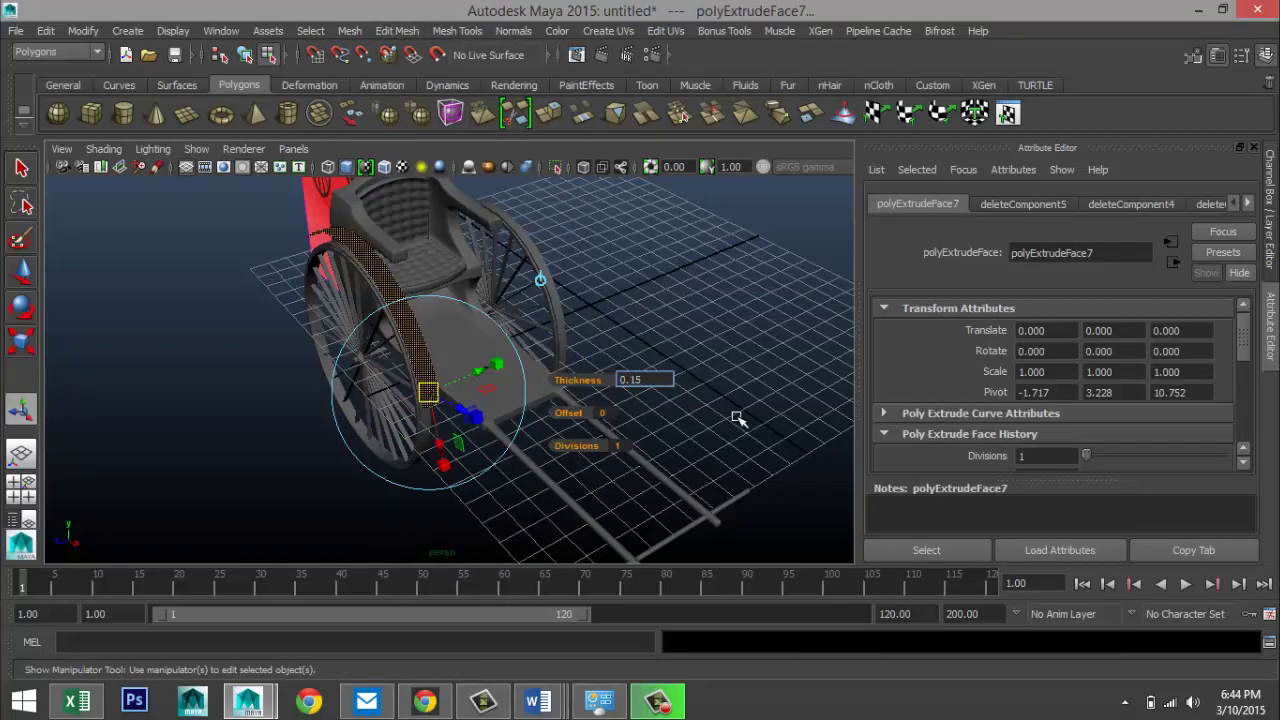
key(Return)
- Return the mudguard to object selection and display it with smooth mesh preview
alt+drag(590, 405, 637, 426)
scroll(630, 423, up, 3)
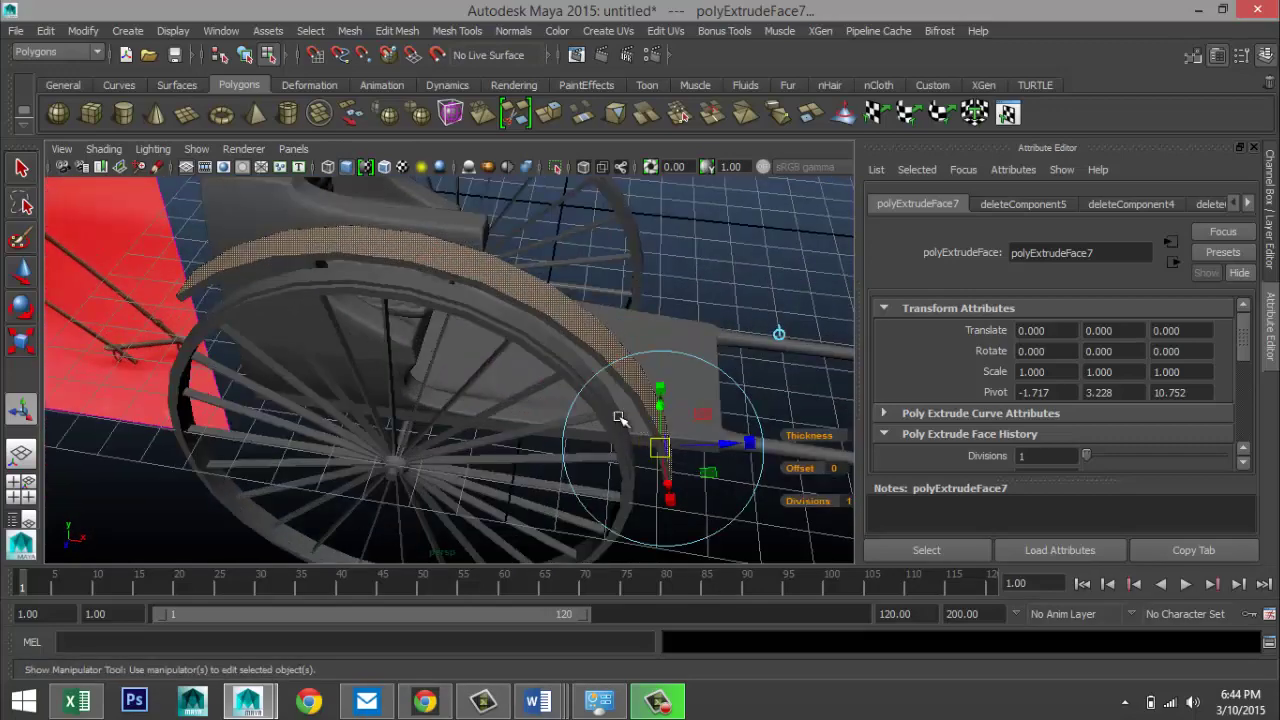
right_drag(495, 275, 567, 253)
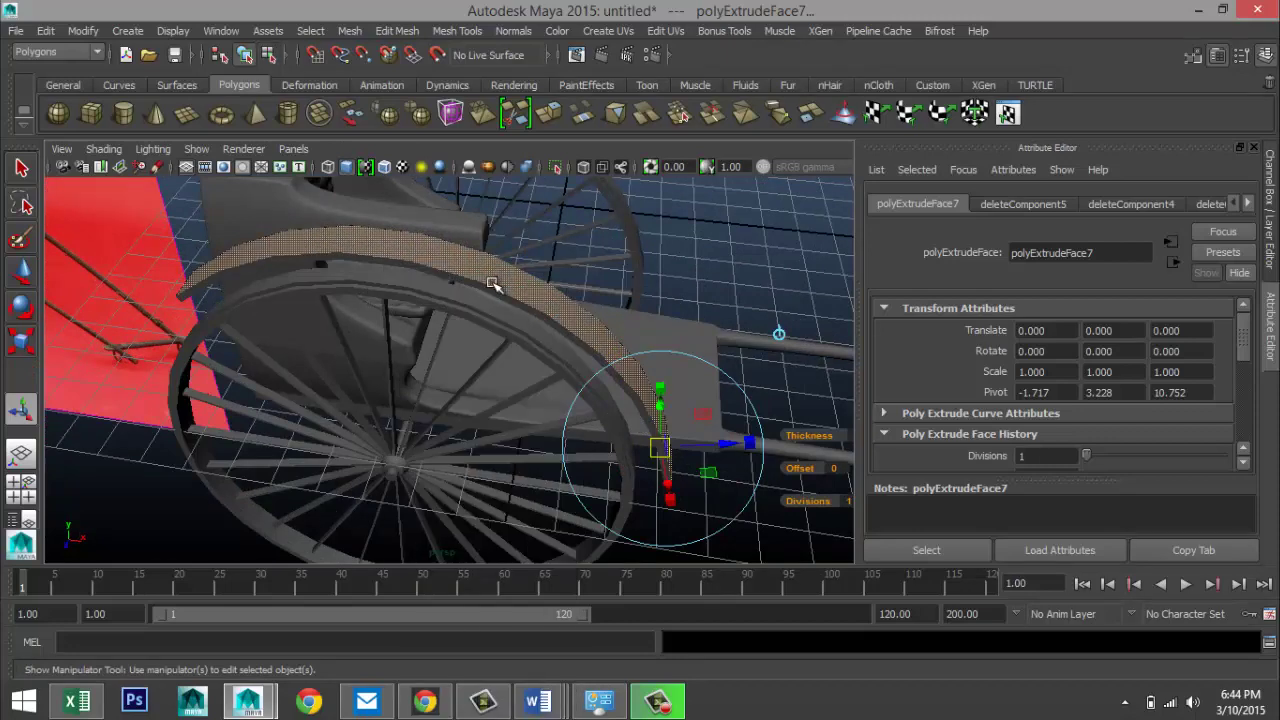
click(560, 343)
key(3)
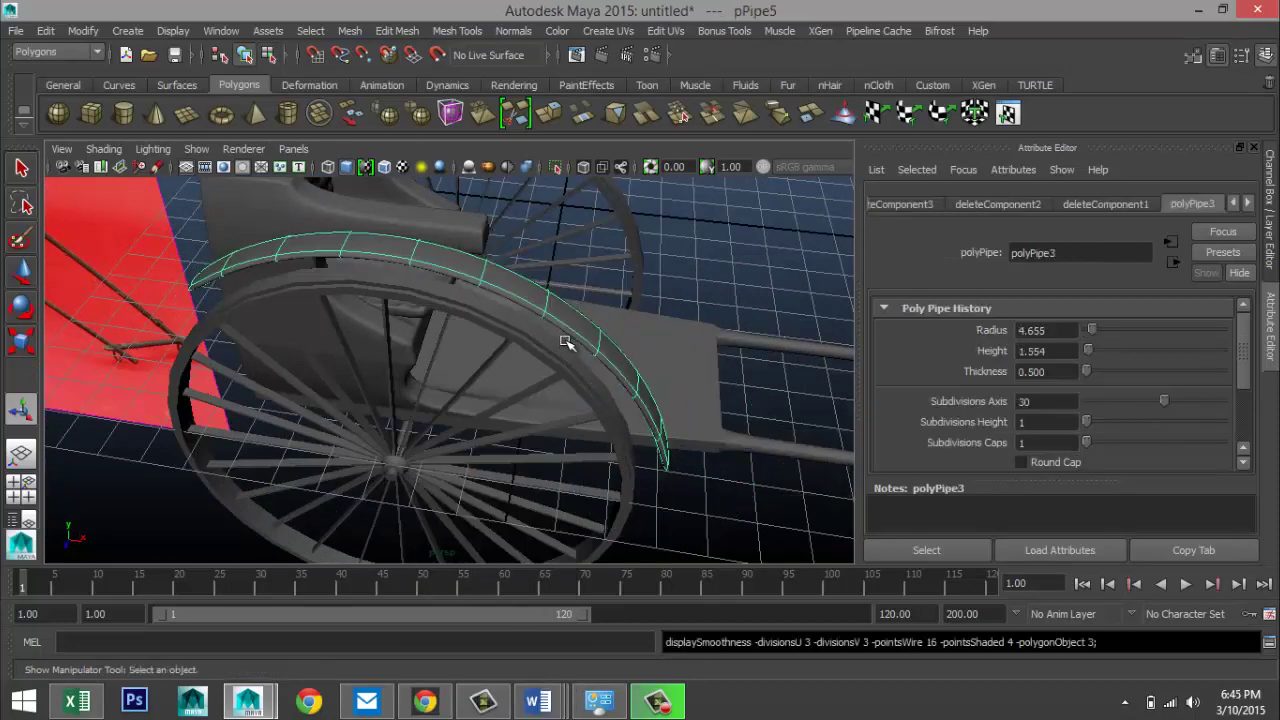
- Raise the mudguard's rear end vertices and the adjacent vertex row into an upward flick, placing the adjacent row at about Y 5.117
alt+drag(477, 366, 240, 310)
click(21, 490)
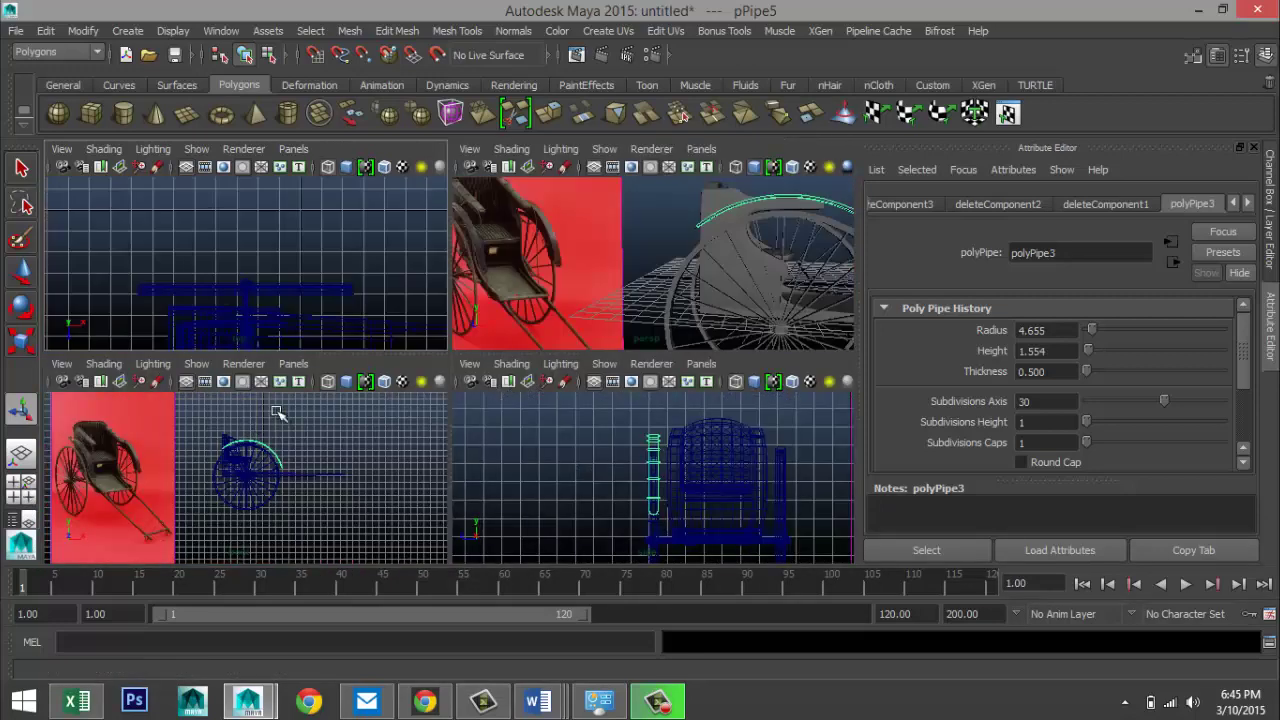
key(space)
key(f)
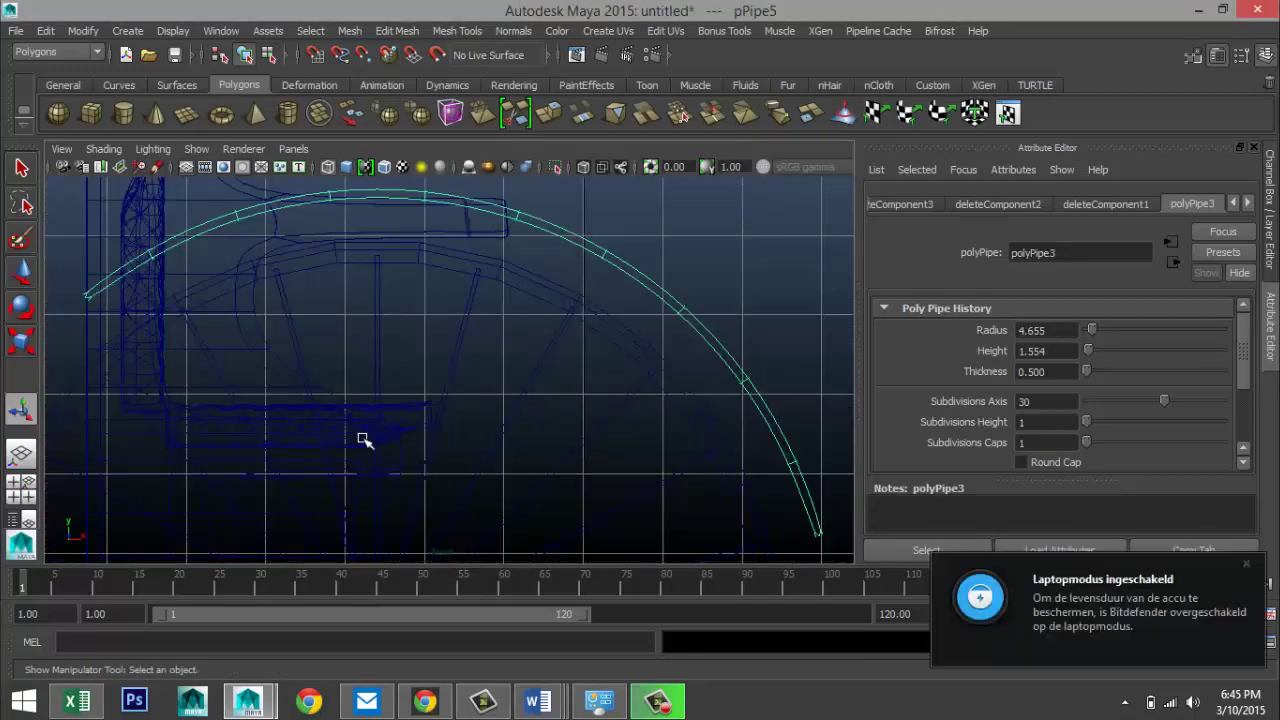
alt+middle_drag(260, 410, 393, 356)
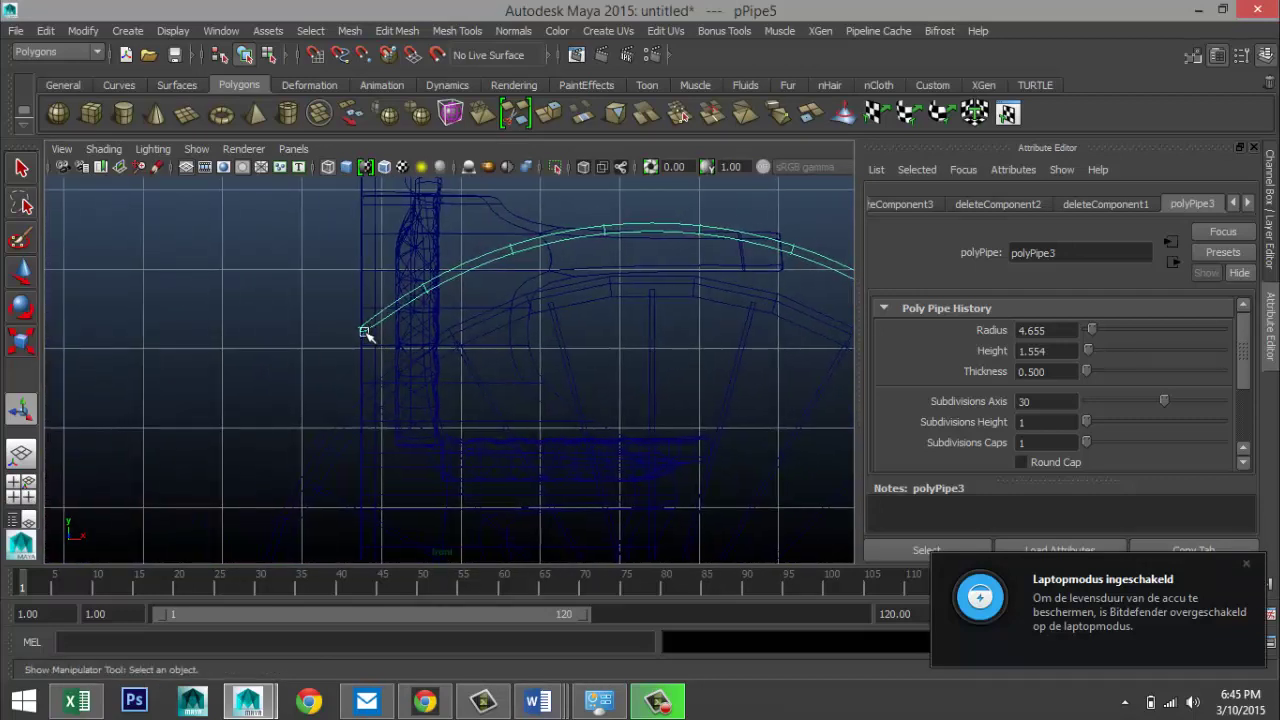
right_drag(362, 332, 300, 280)
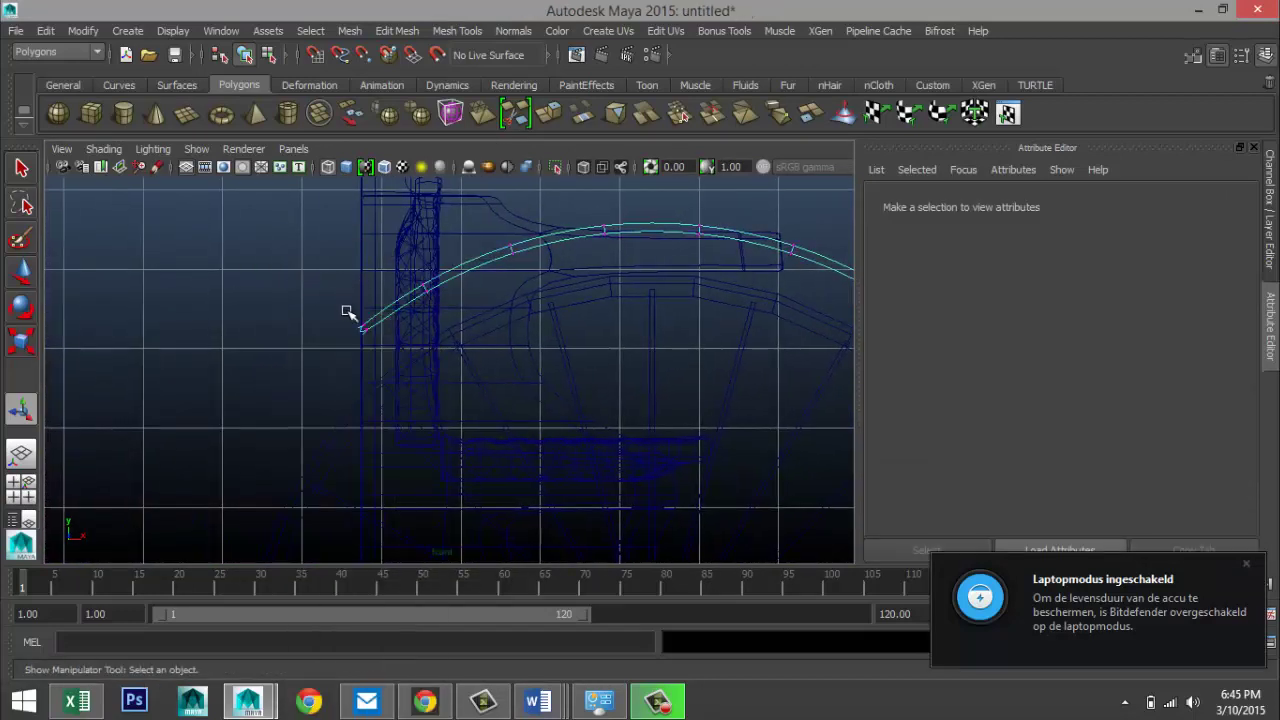
drag(349, 309, 409, 370)
key(w)
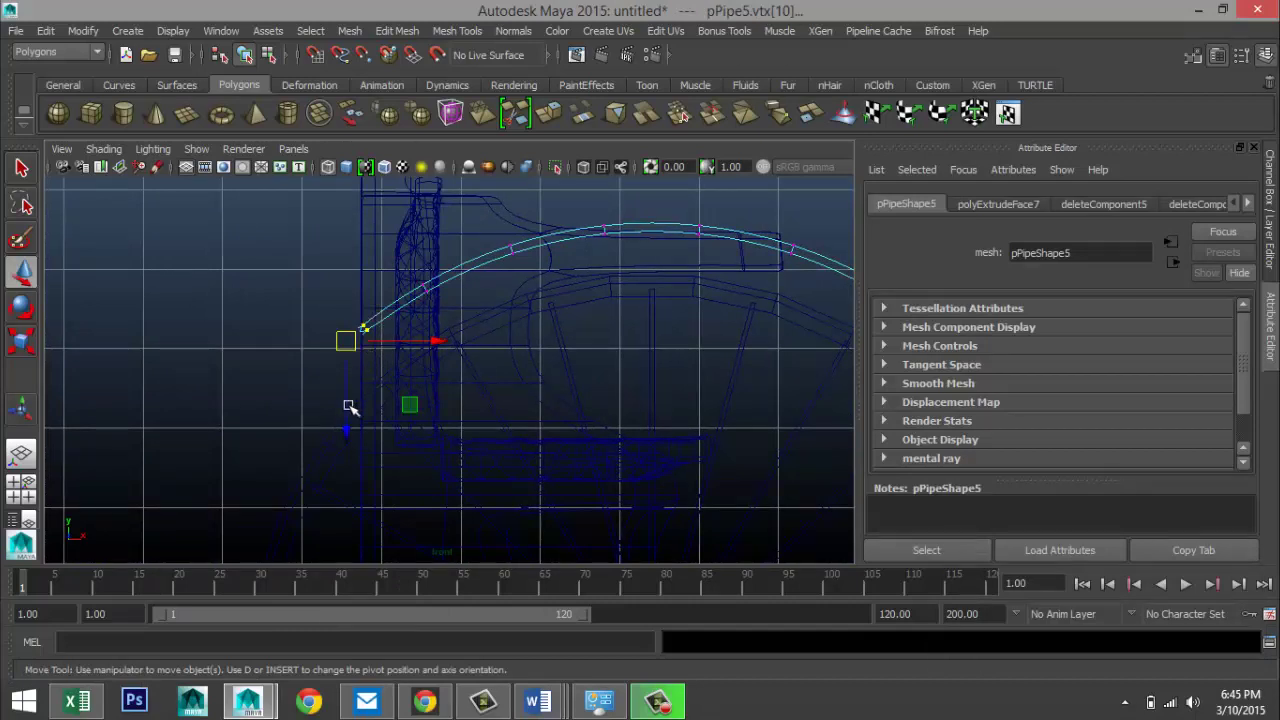
drag(345, 418, 285, 312)
click(424, 263)
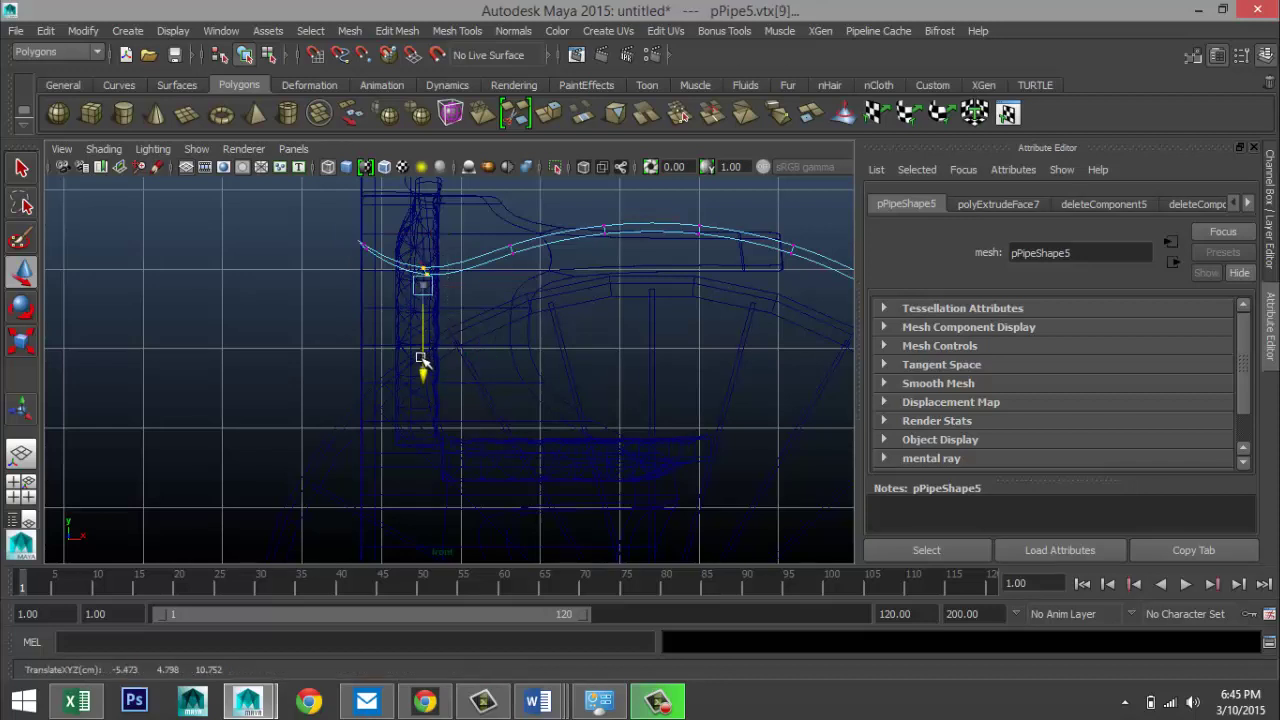
drag(420, 363, 413, 340)
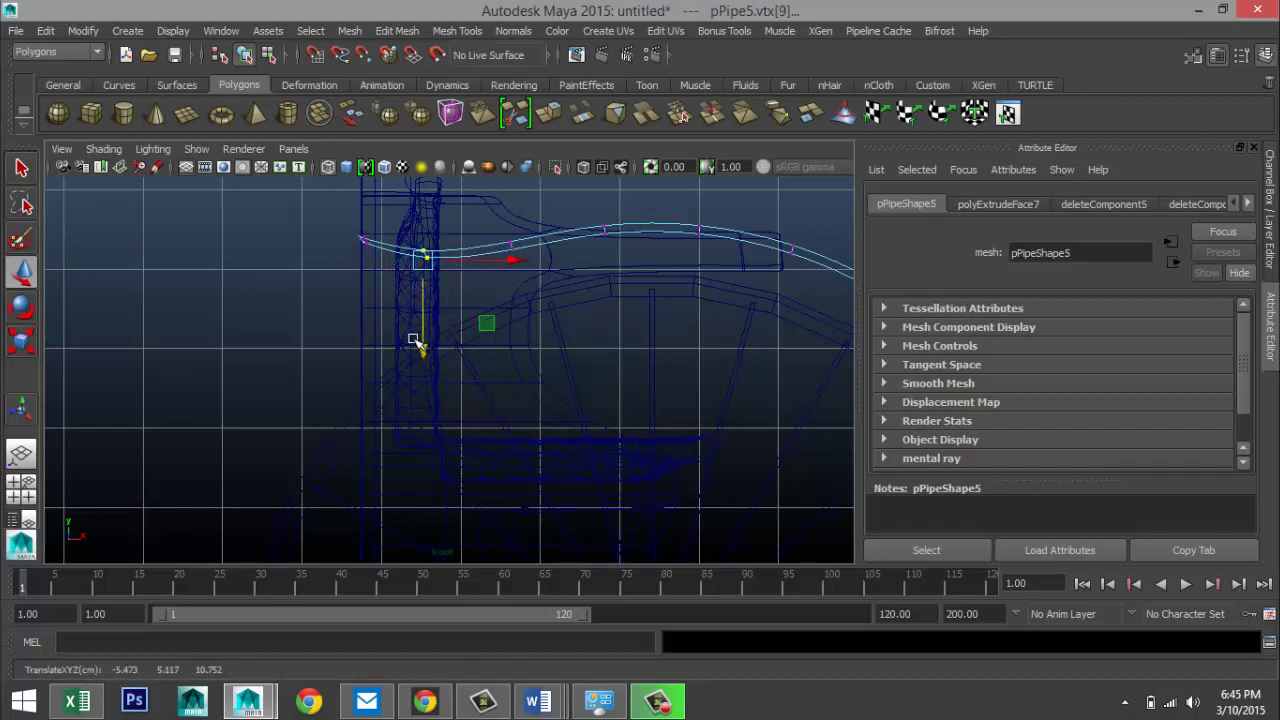
- Examine the reshaped mudguard from several angles and compare its curve with the mudguards in the reference photo
click(22, 487)
key(space)
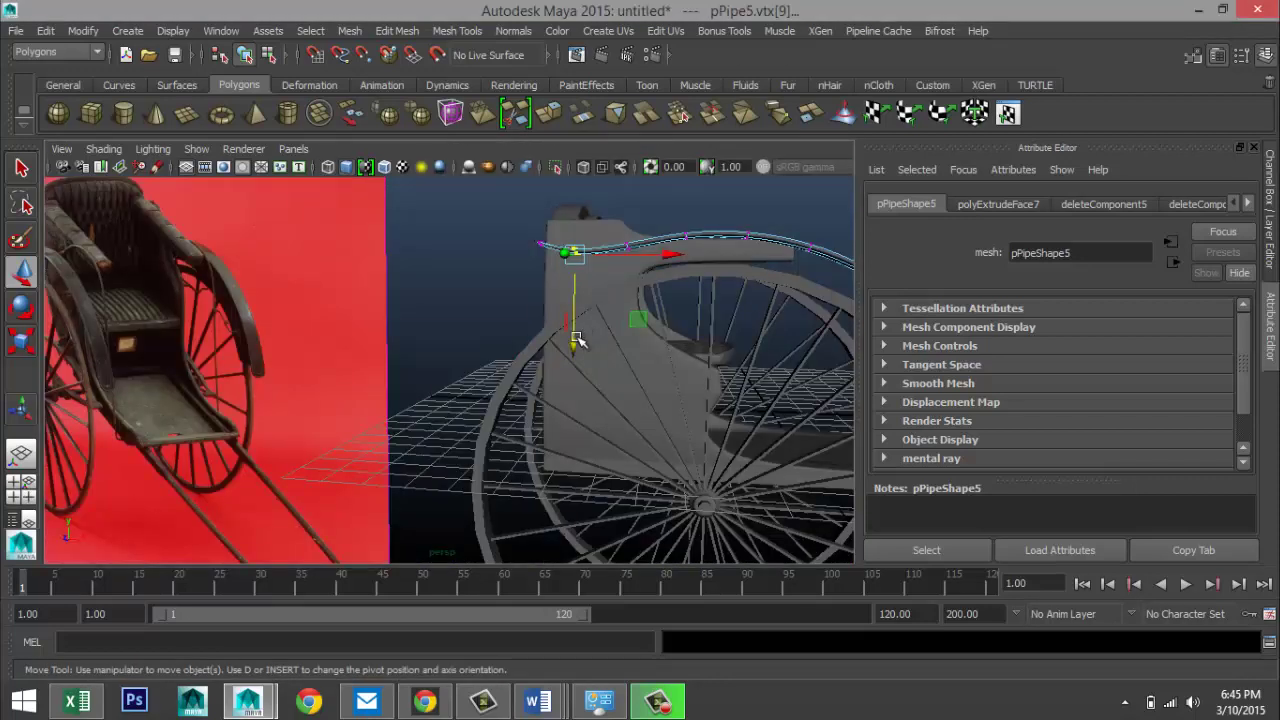
alt+drag(578, 340, 483, 378)
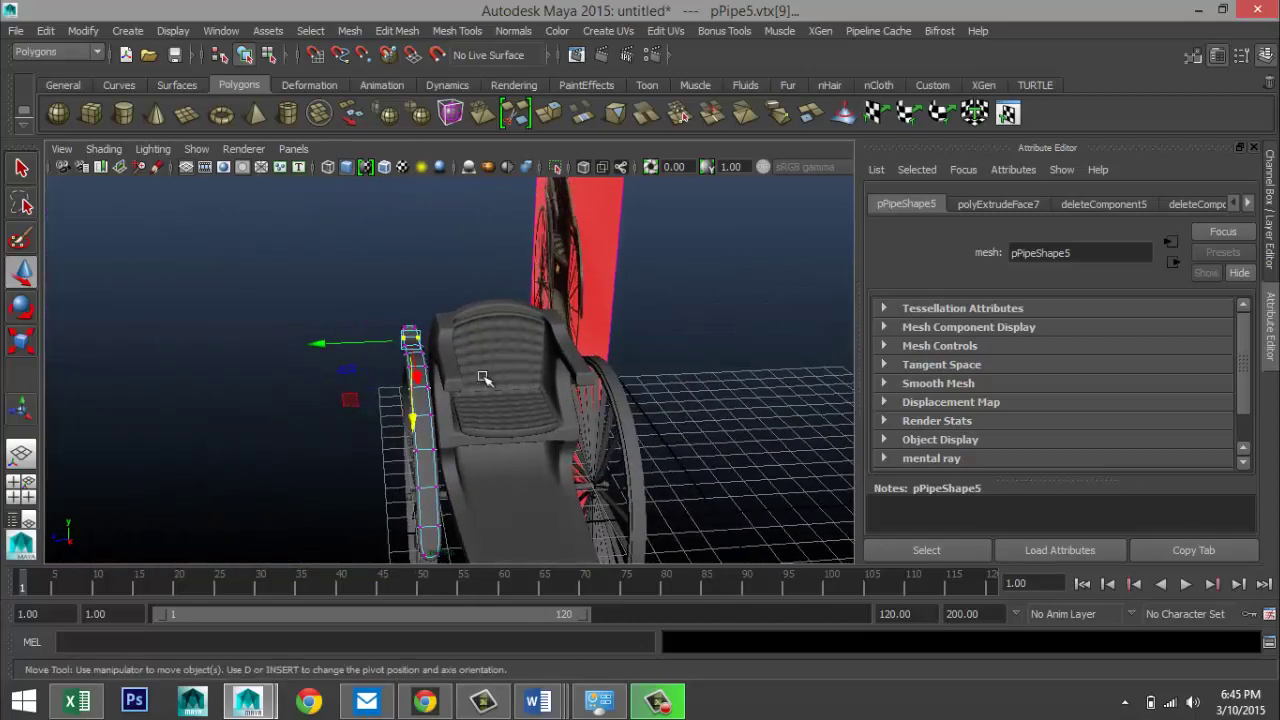
alt+drag(613, 438, 627, 355)
alt+drag(405, 345, 405, 318)
scroll(402, 316, up, 3)
scroll(407, 316, up, 2)
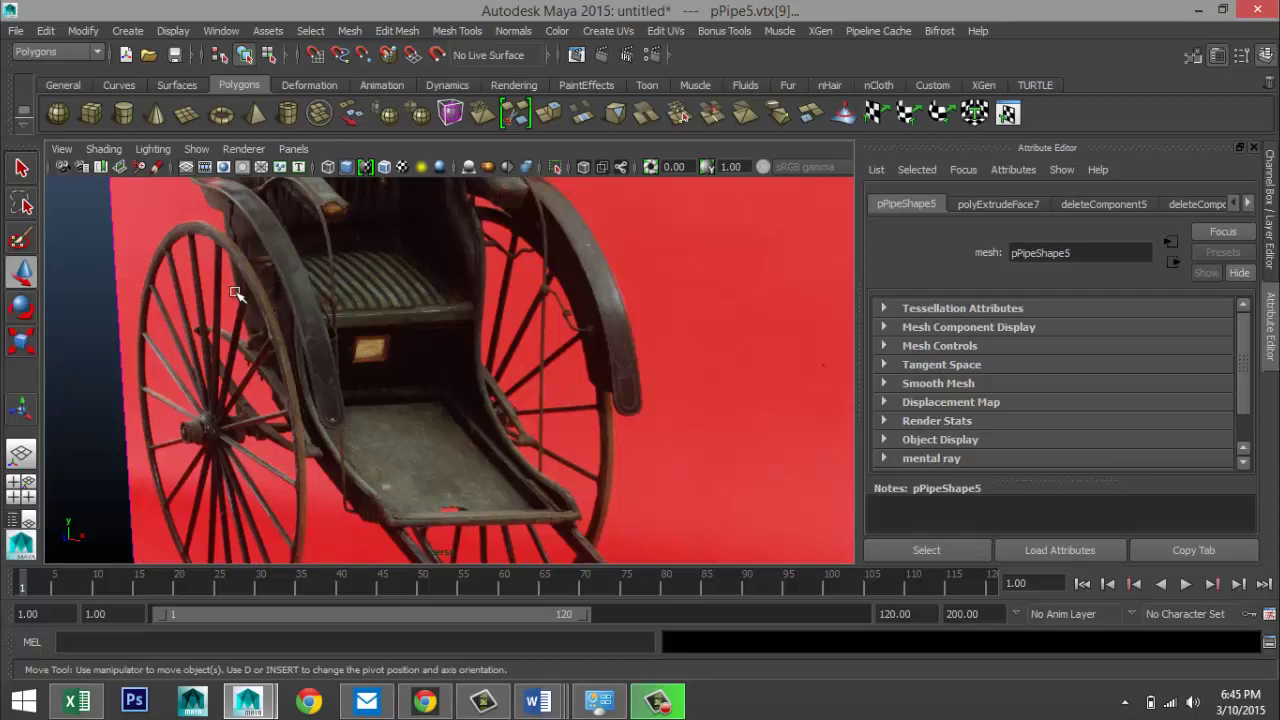
scroll(236, 293, down, 6)
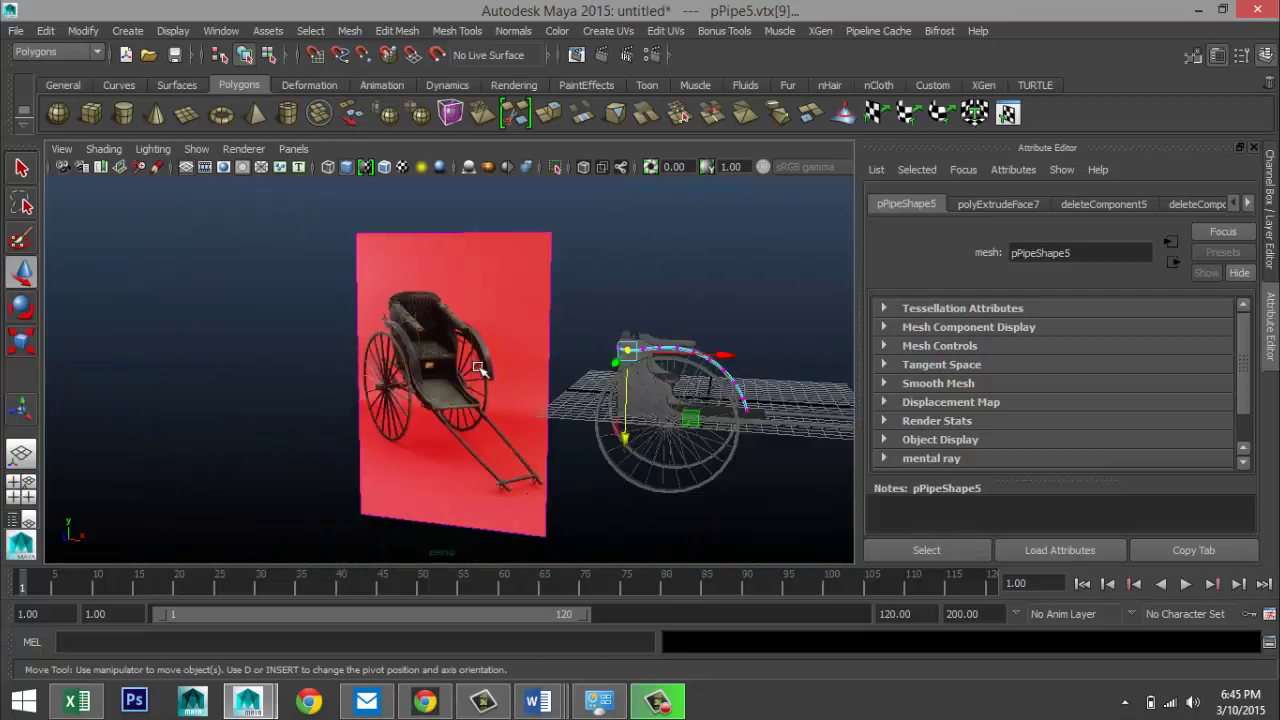
alt+drag(478, 368, 300, 360)
alt+middle_drag(286, 357, 624, 352)
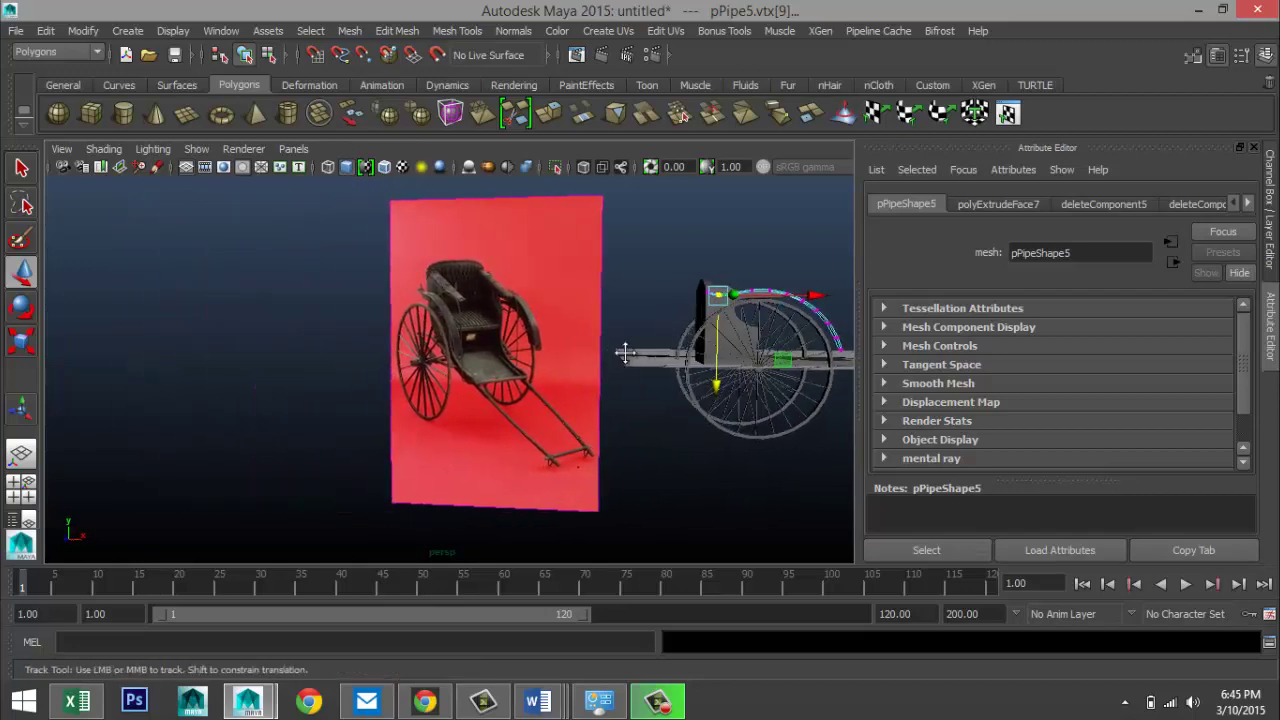
- Examine the wheels, fenders and undercarriage in the reference photo and compare them with the rickshaw model
scroll(571, 349, up, 8)
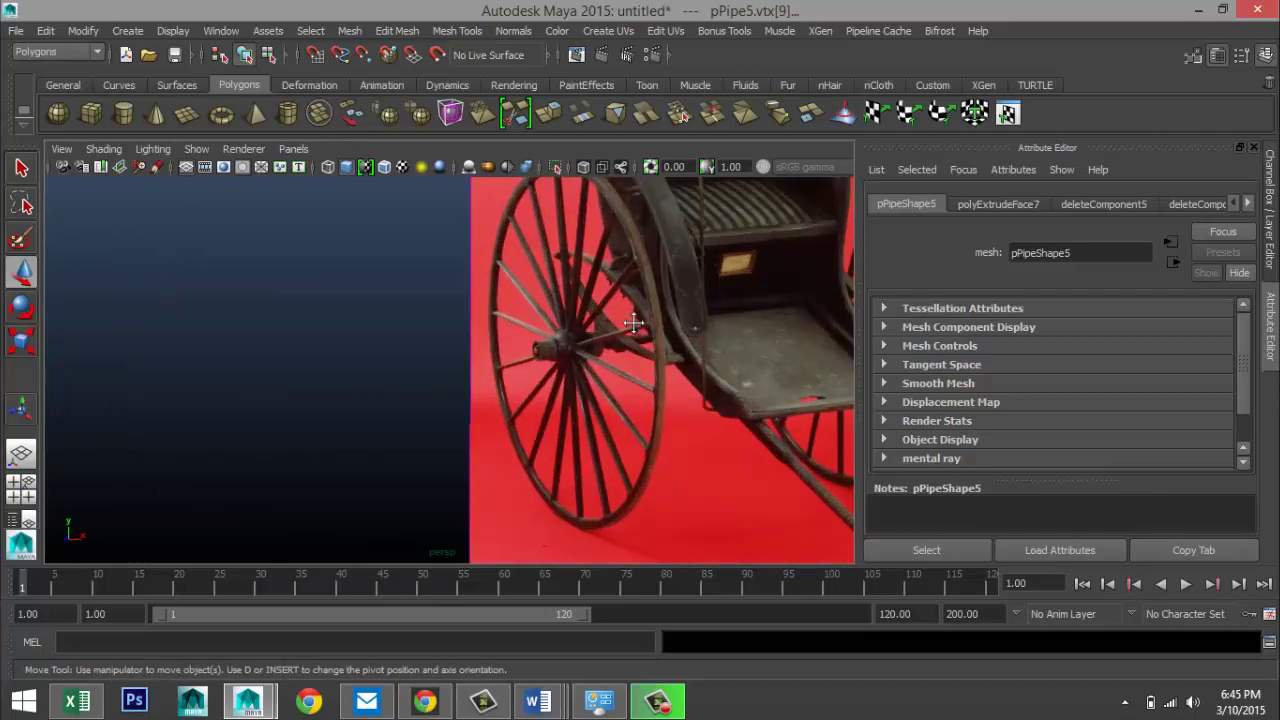
scroll(633, 322, down, 6)
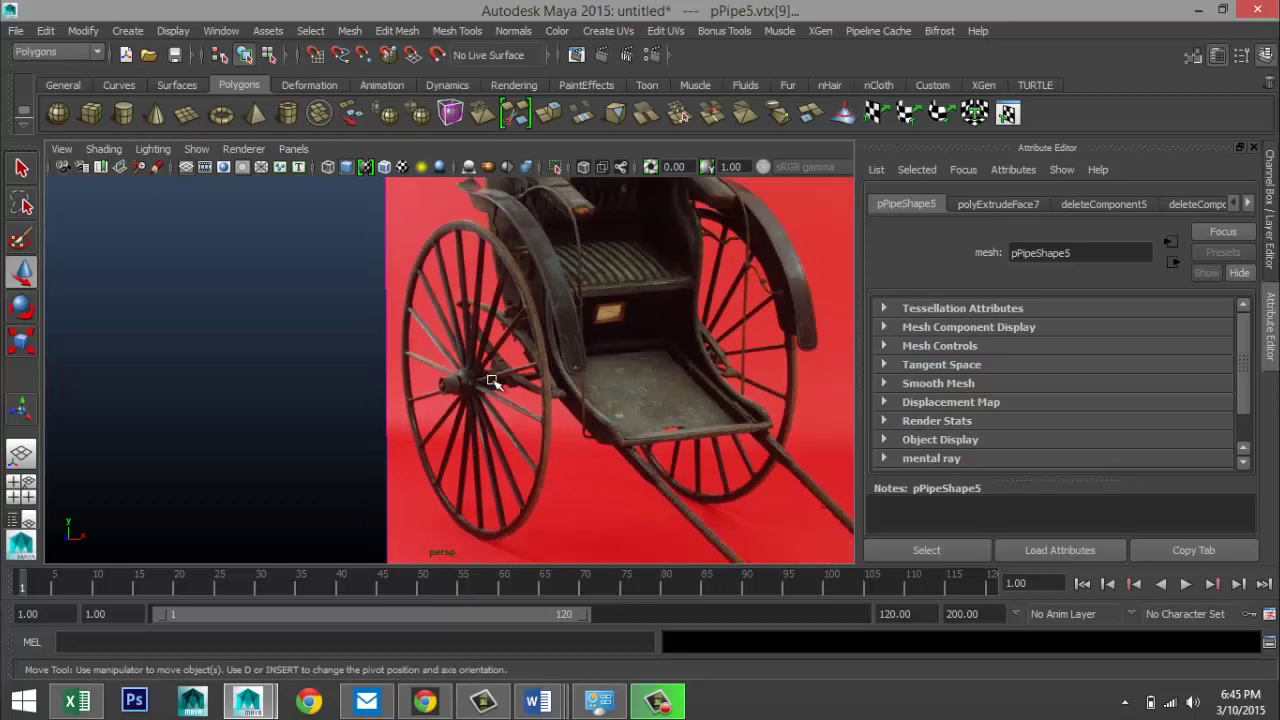
scroll(524, 386, up, 2)
scroll(606, 390, up, 4)
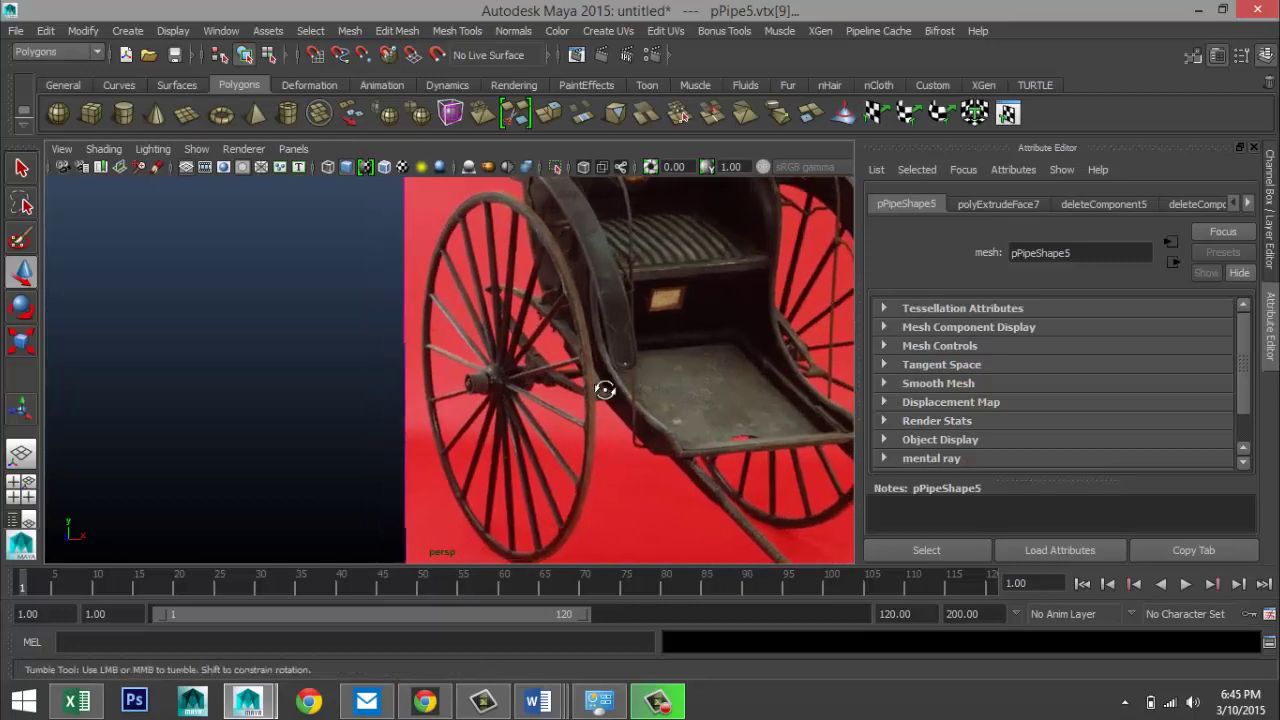
alt+middle_drag(608, 397, 203, 358)
scroll(472, 388, down, 5)
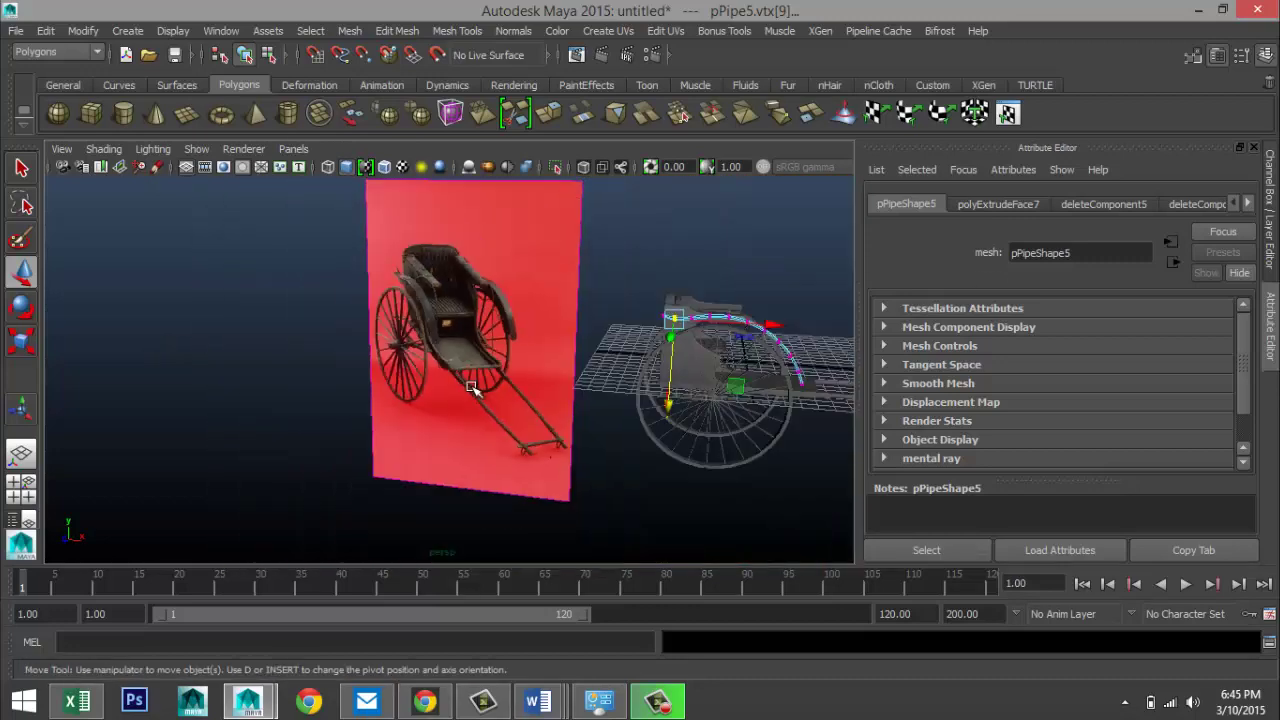
alt+drag(589, 413, 463, 354)
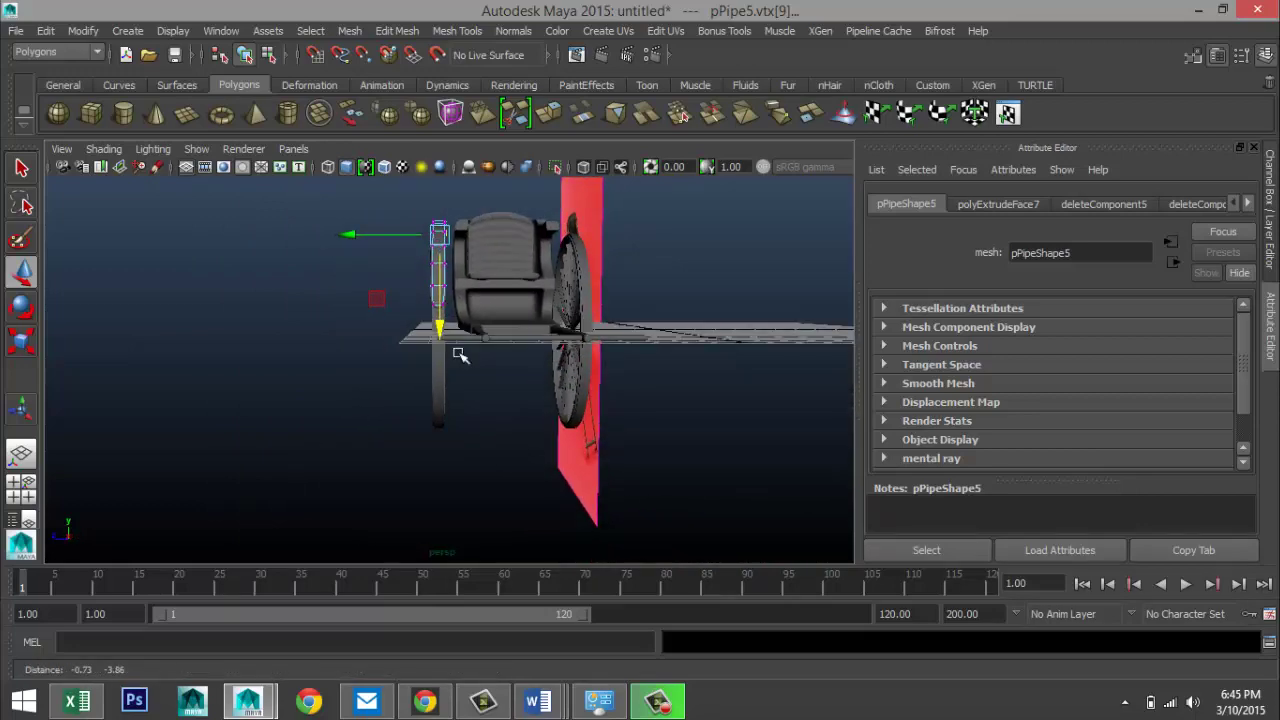
scroll(462, 382, up, 3)
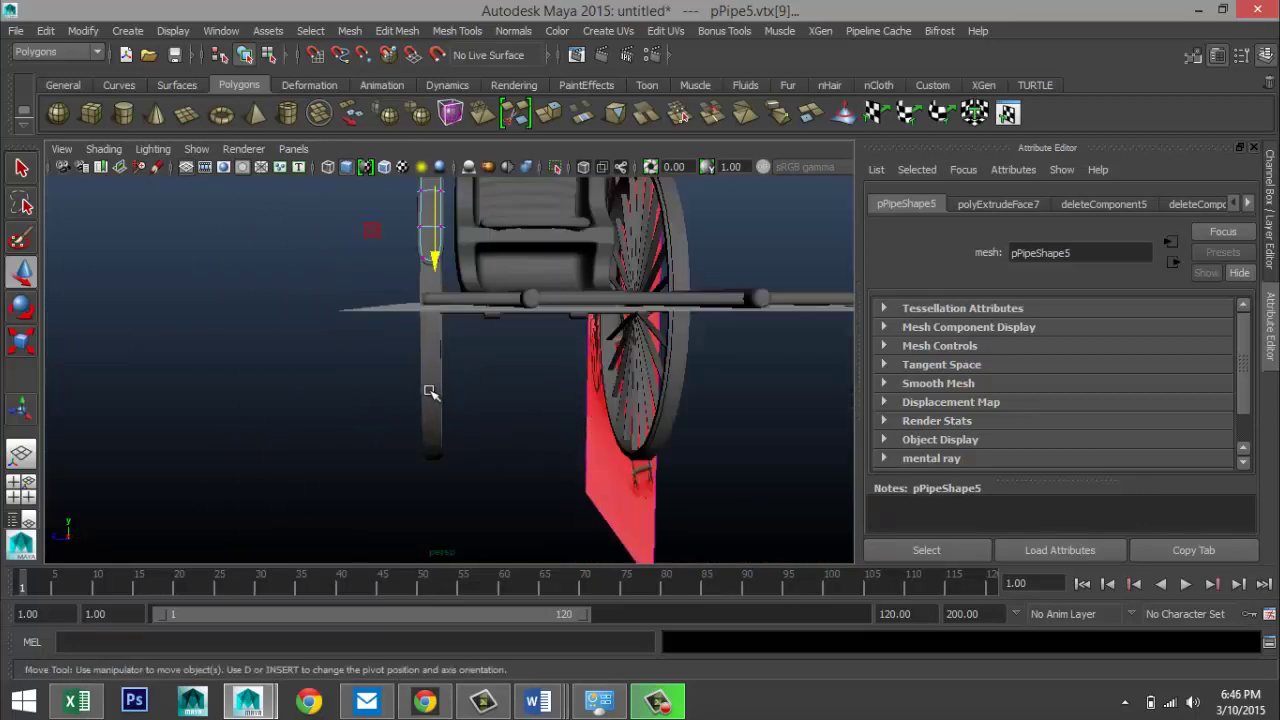
alt+drag(519, 409, 540, 410)
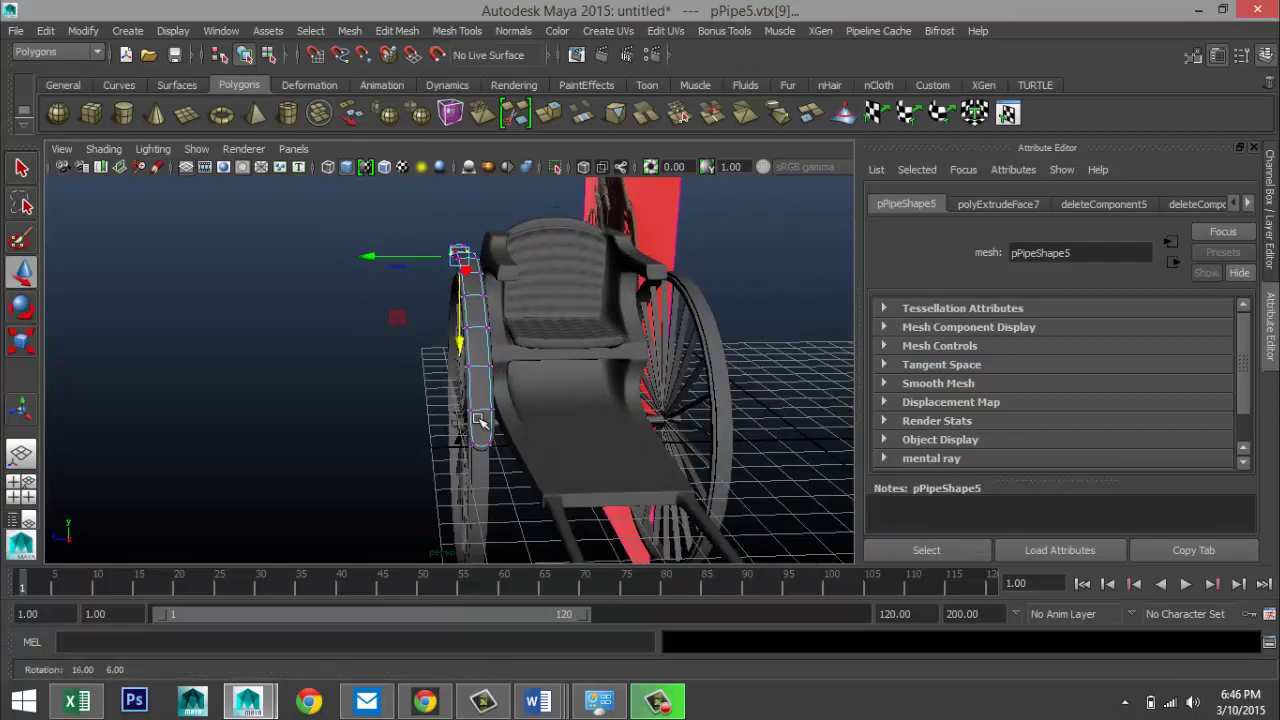
- Try to pull the fender's rear-end vertices outward, and undo the move
click(260, 256)
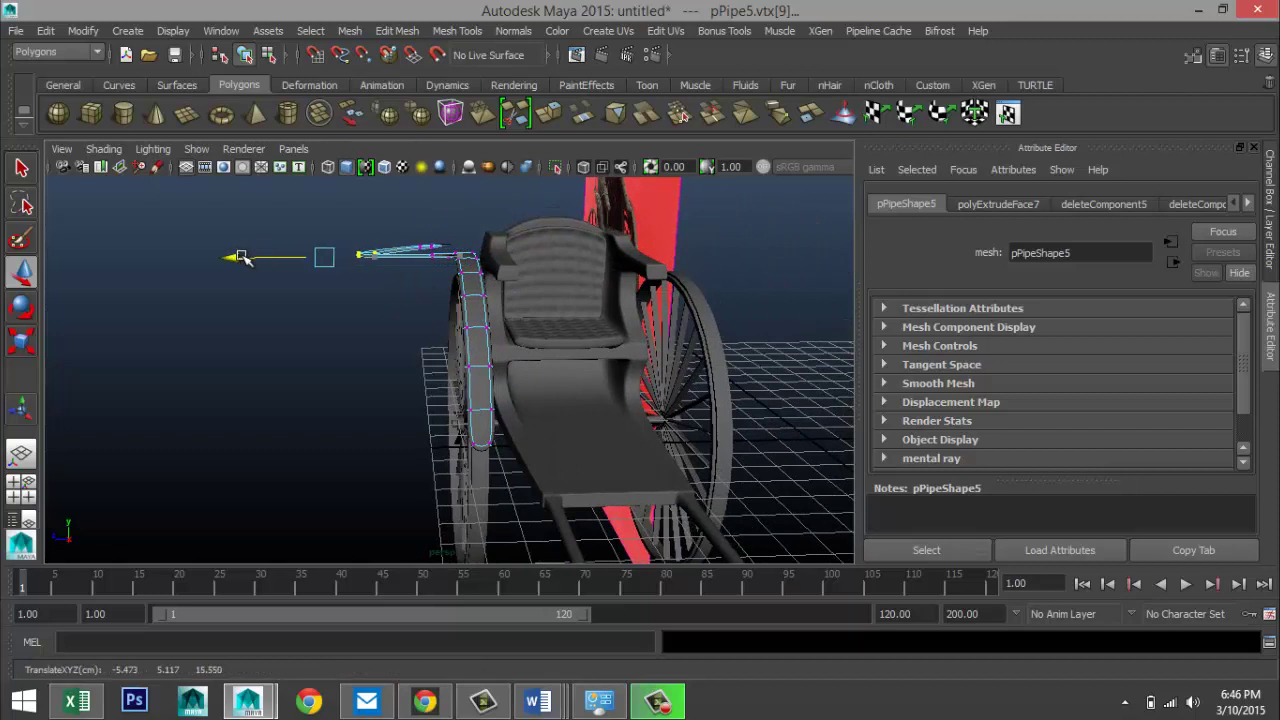
key(ctrl+z)
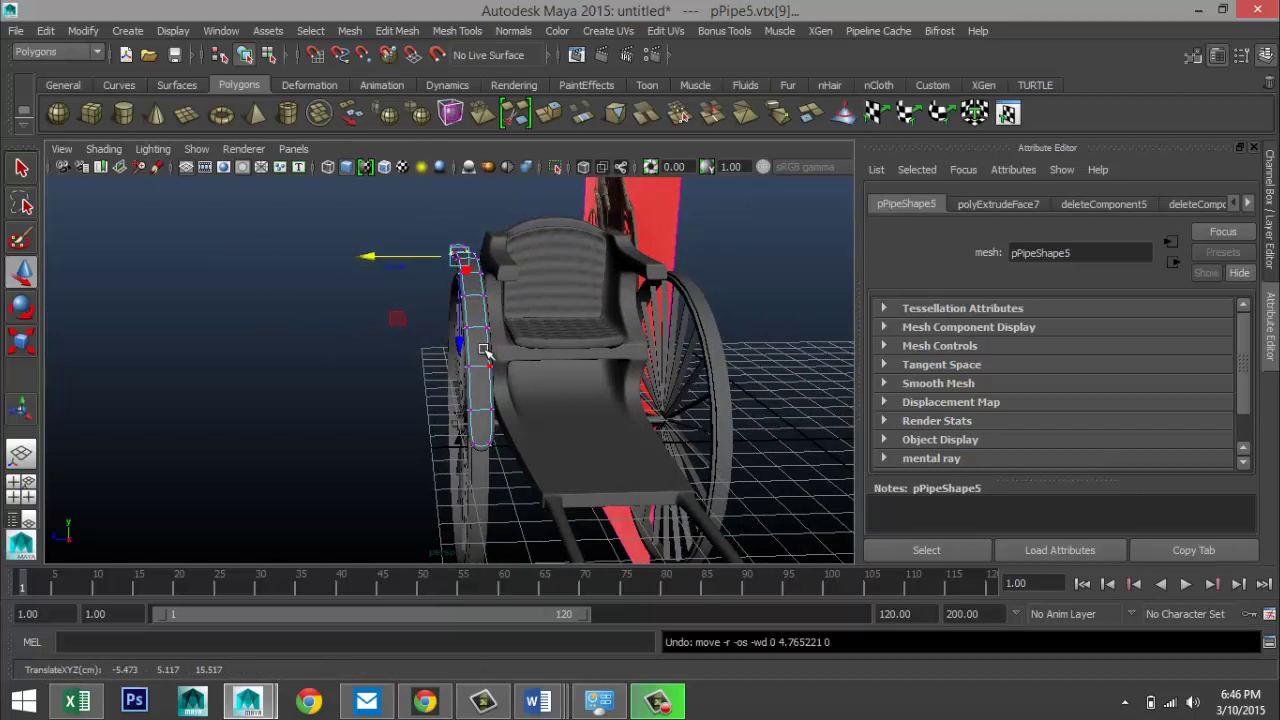
- Leave vertex editing on the fender and select the rim of the wheel beneath it together with one spoke
right_drag(483, 350, 518, 325)
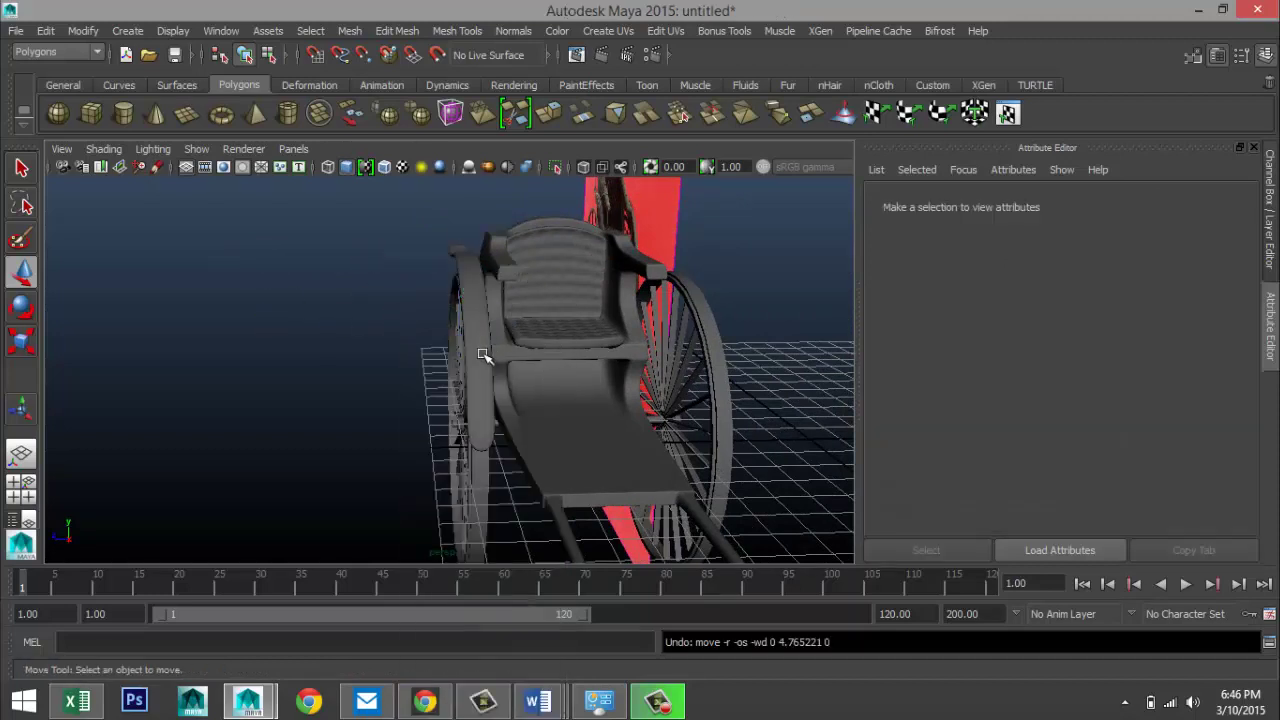
click(483, 355)
alt+drag(348, 403, 535, 383)
click(540, 398)
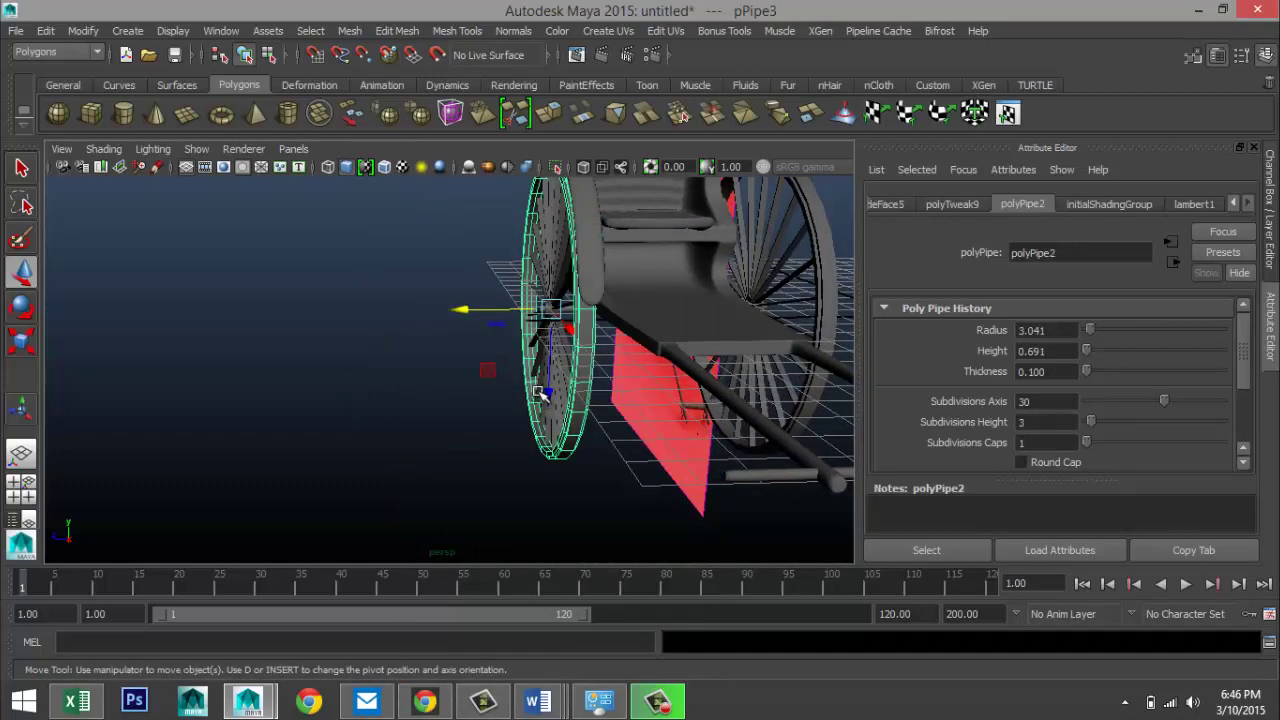
click(538, 397)
- Add all the remaining spokes of that wheel to the selection
alt+drag(267, 406, 574, 391)
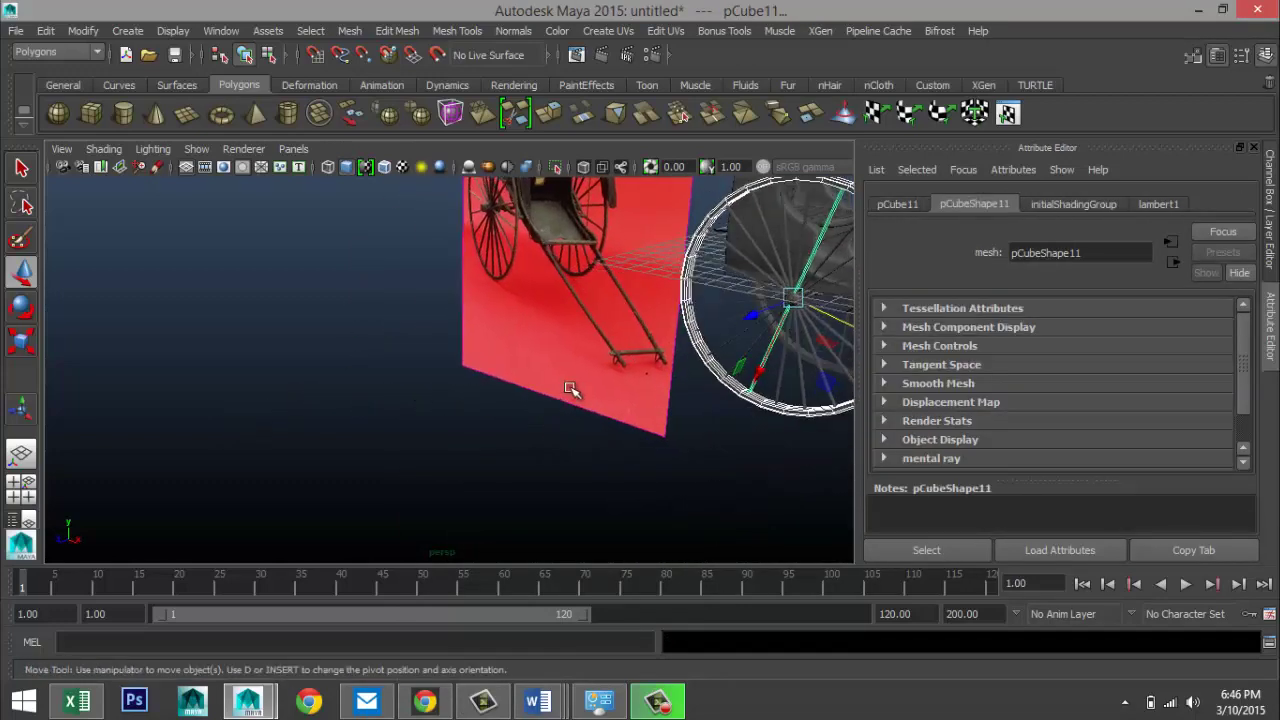
alt+middle_drag(574, 391, 311, 413)
scroll(350, 420, up, 2)
scroll(484, 418, up, 2)
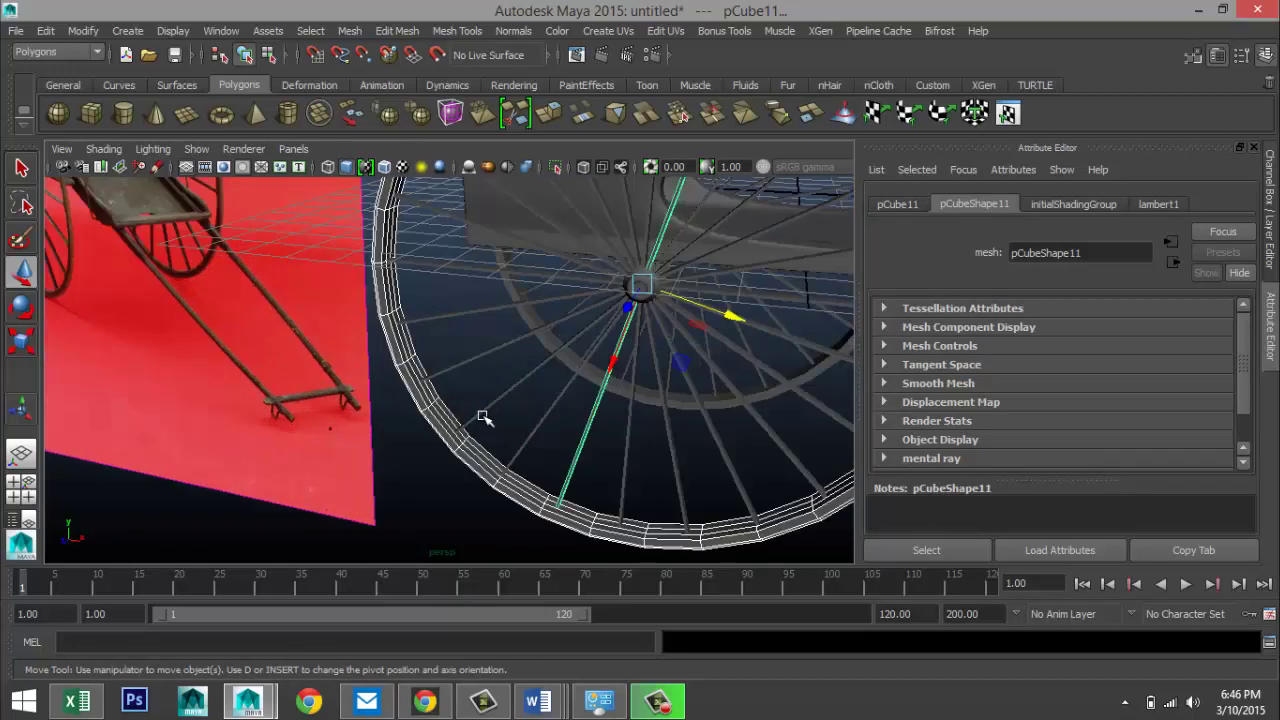
shift+click(582, 264)
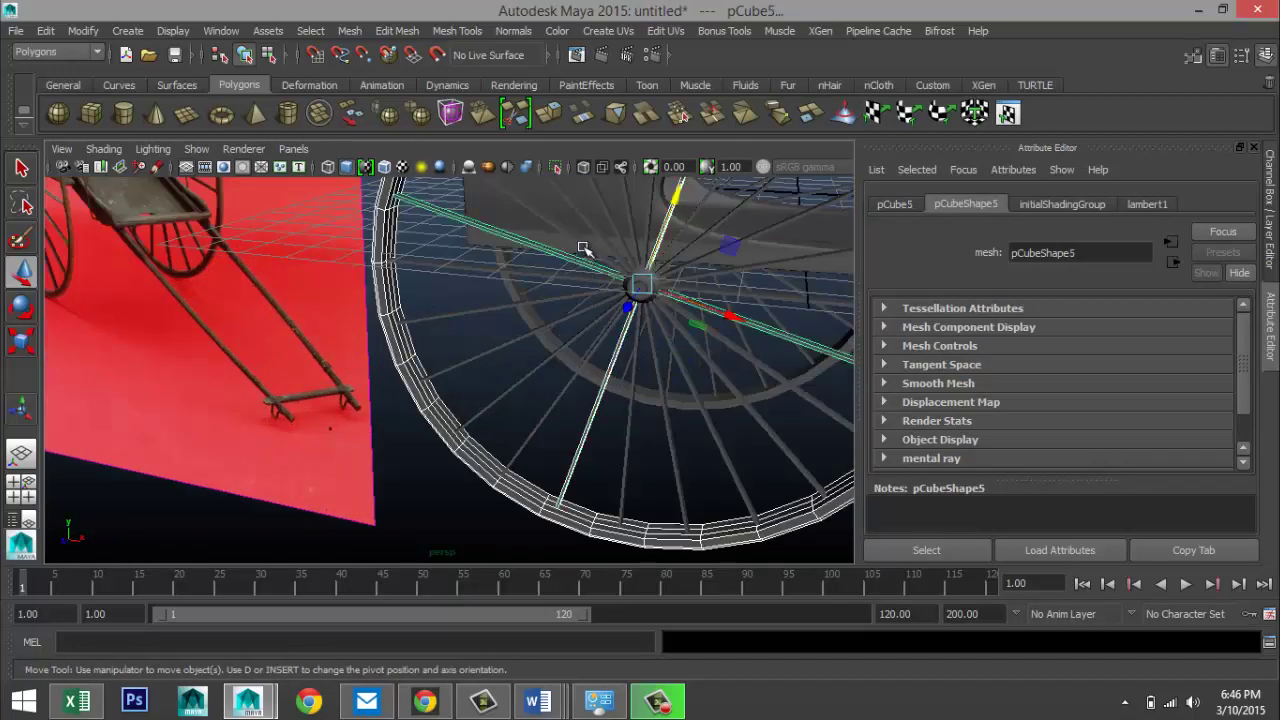
shift+click(591, 248)
shift+click(604, 237)
shift+click(612, 234)
shift+click(634, 230)
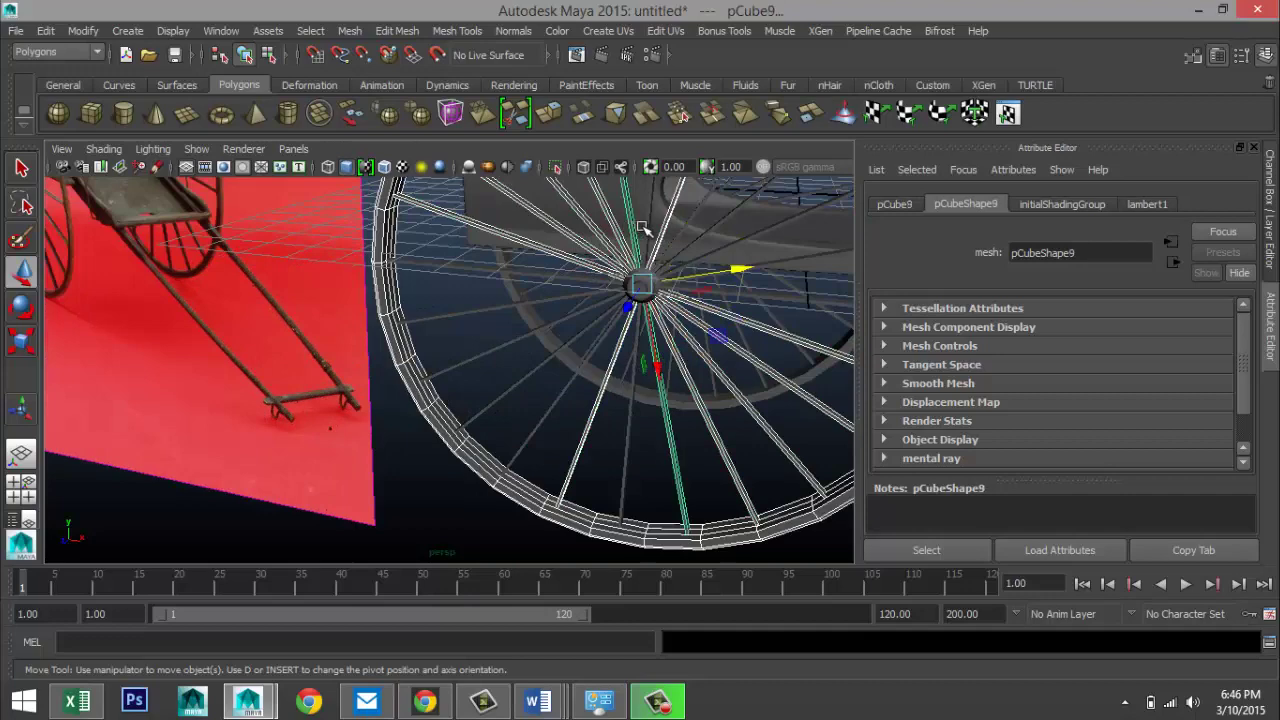
shift+click(662, 232)
shift+click(692, 234)
shift+click(716, 236)
shift+click(736, 250)
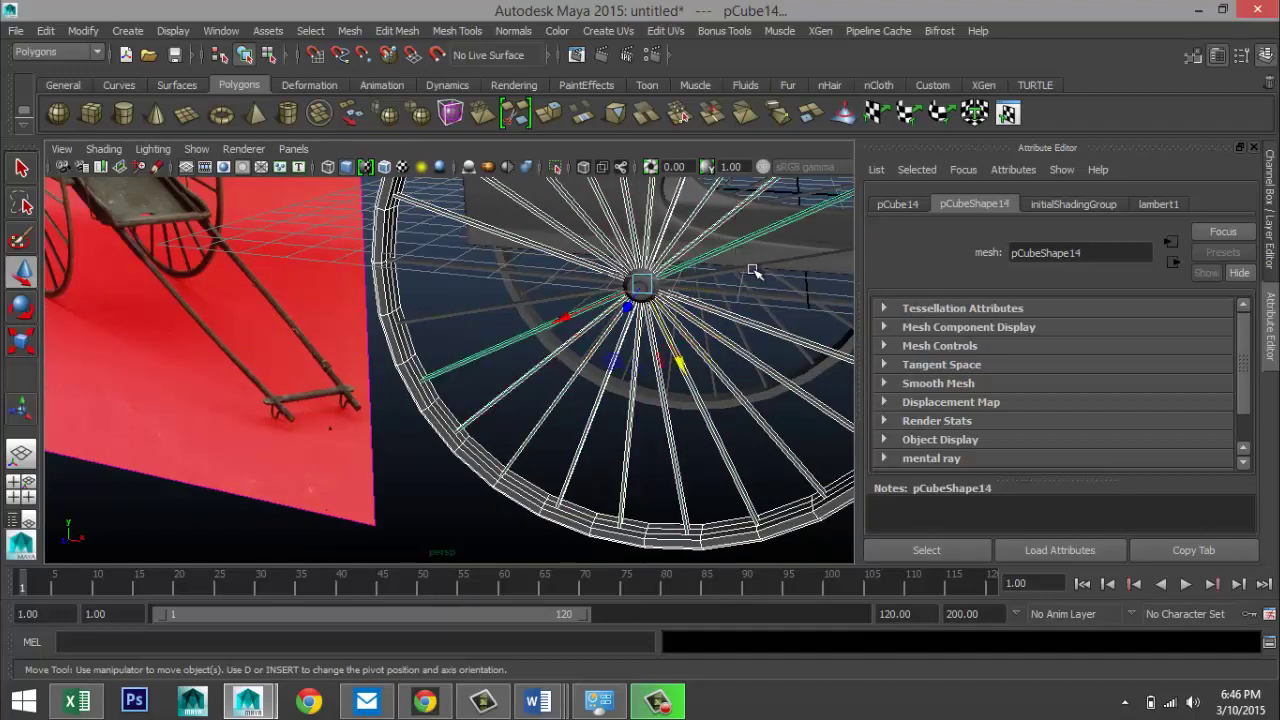
shift+click(748, 268)
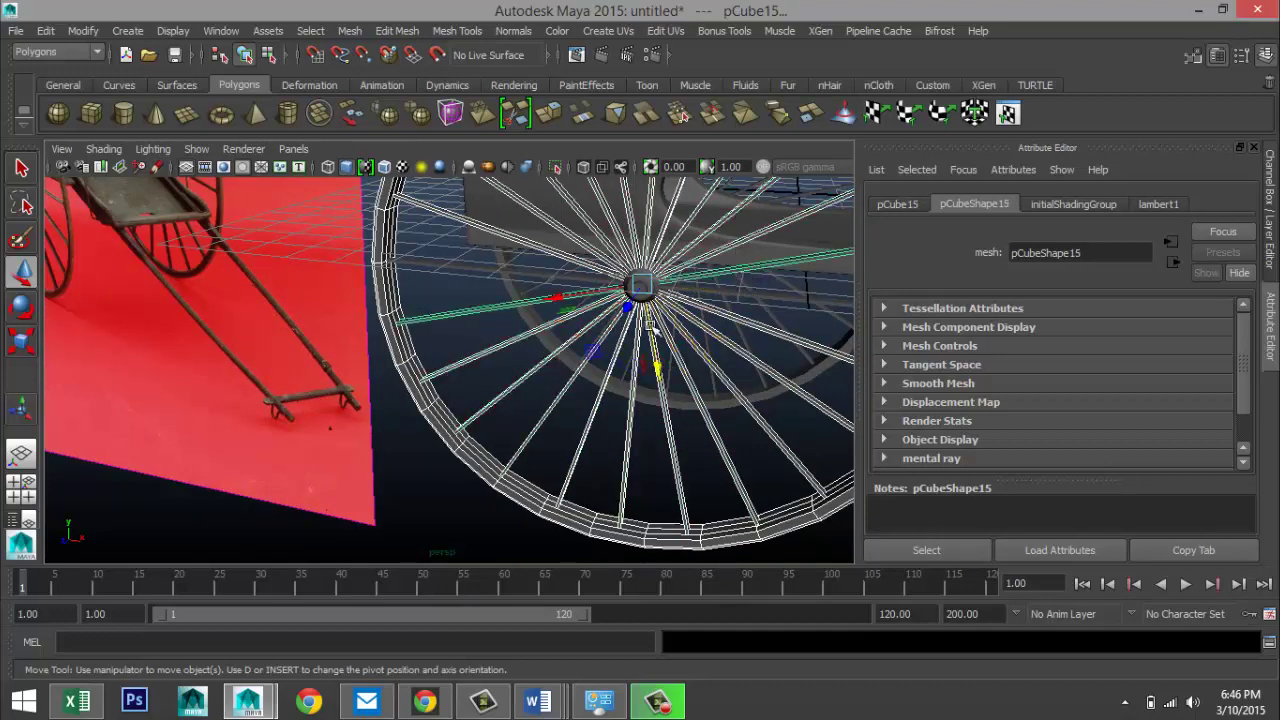
- Add the stepped hub cylinder to the selection and combine the rim, spokes and hub into a single mesh
scroll(671, 343, up, 5)
alt+middle_drag(694, 357, 480, 443)
scroll(522, 437, up, 3)
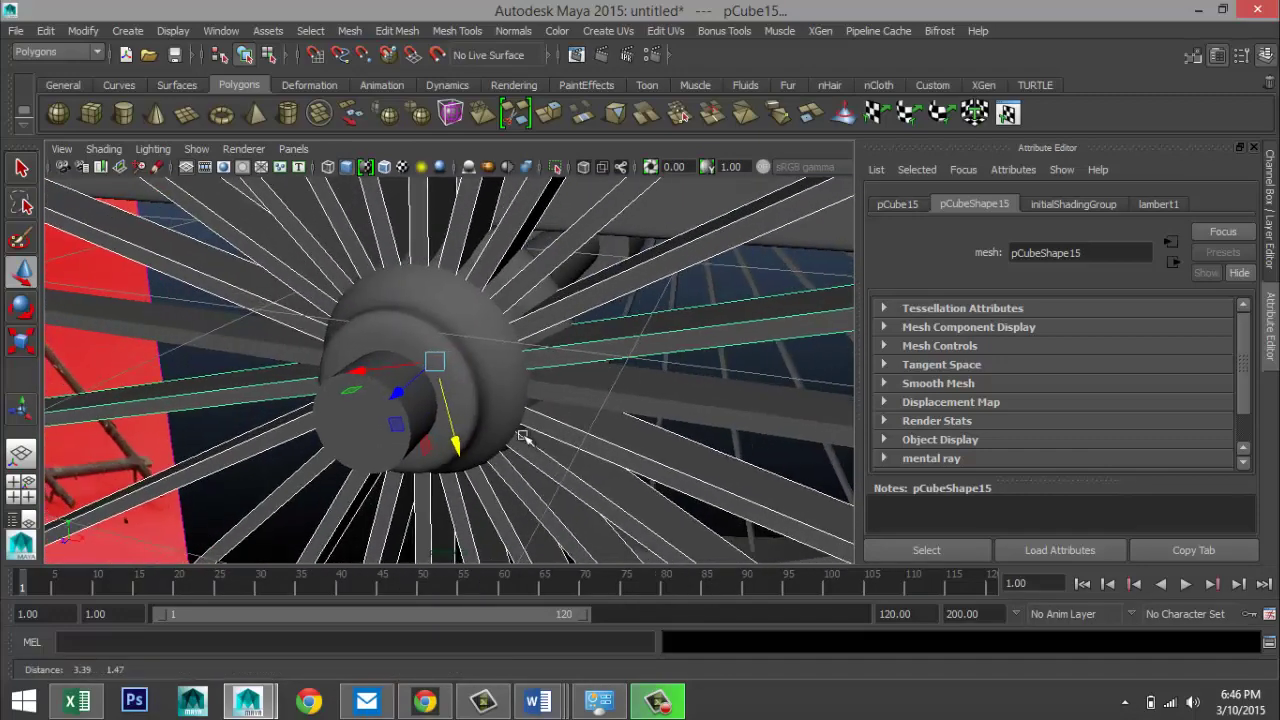
alt+drag(522, 437, 440, 337)
shift+click(438, 296)
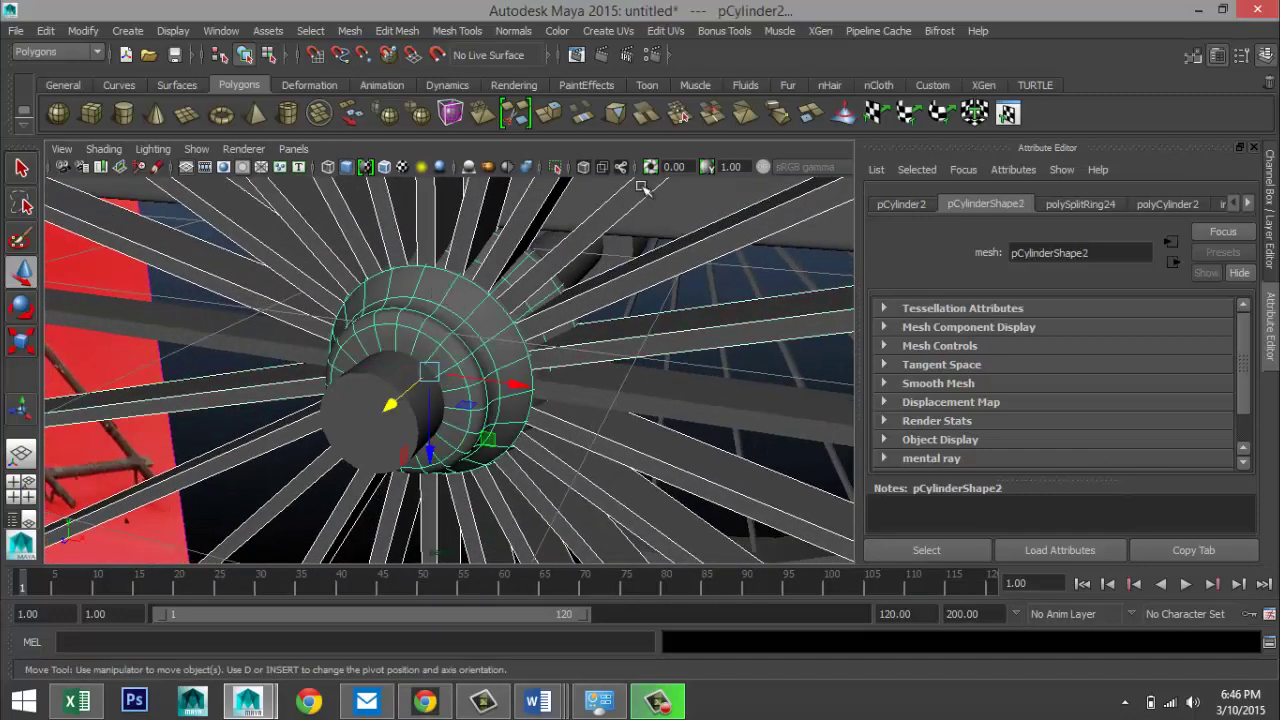
click(349, 30)
click(376, 88)
- Move the combined wheel sideways along its axle direction beside the rickshaw body
key(r)
scroll(503, 263, down, 3)
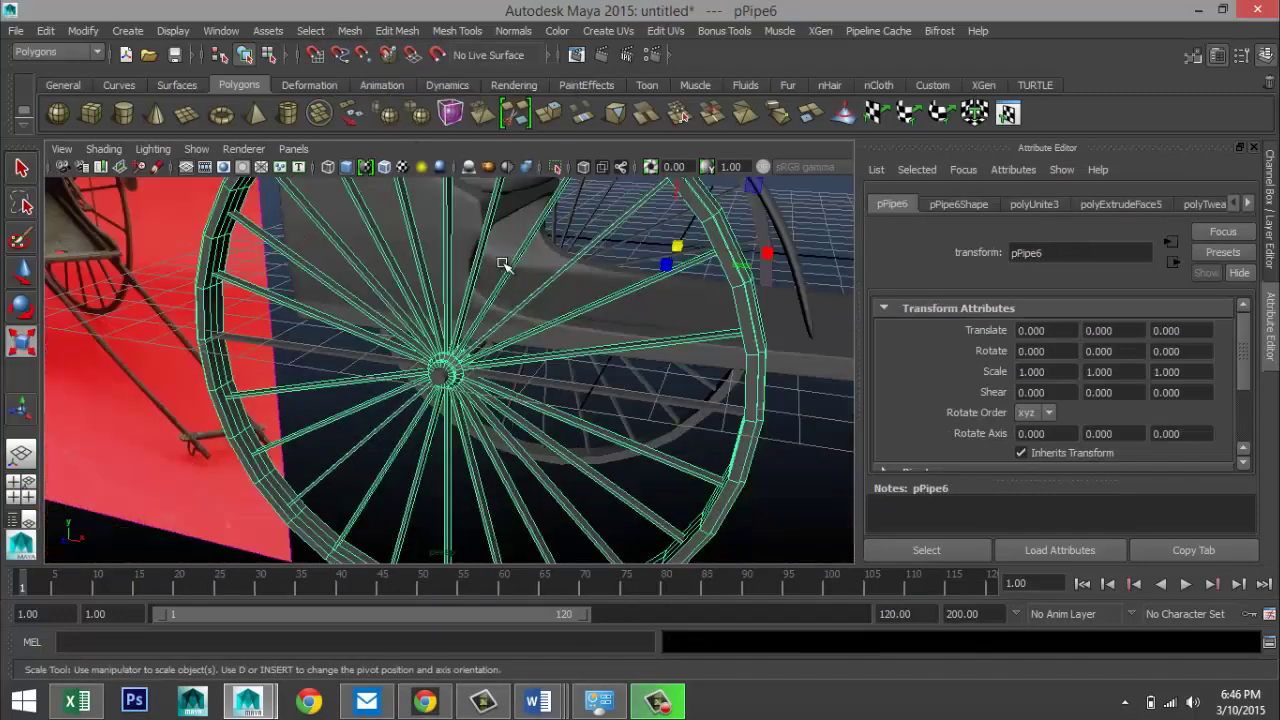
alt+drag(520, 283, 509, 323)
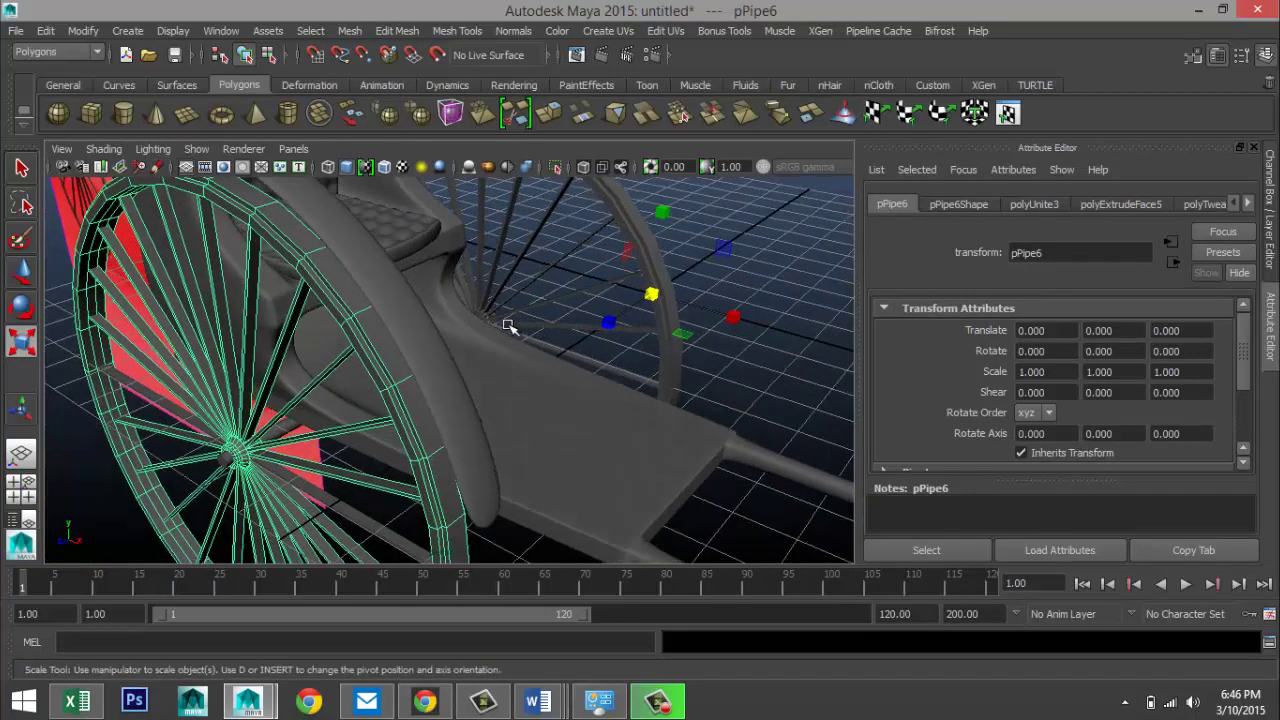
key(w)
drag(607, 323, 157, 376)
- Select the fender above the combined wheel and inspect how it sits over the wheel from the front
scroll(509, 300, down, 5)
click(230, 284)
scroll(260, 397, up, 5)
alt+drag(260, 397, 197, 414)
scroll(330, 420, down, 3)
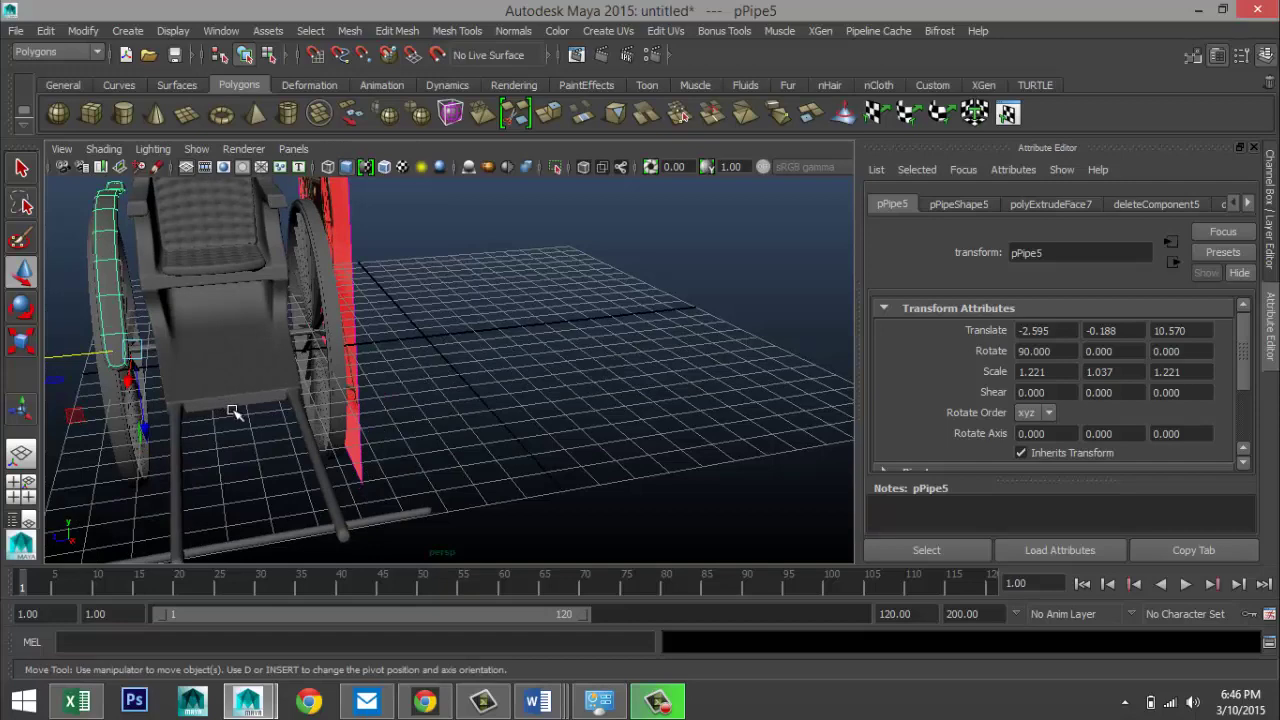
scroll(233, 412, down, 4)
alt+drag(434, 420, 483, 392)
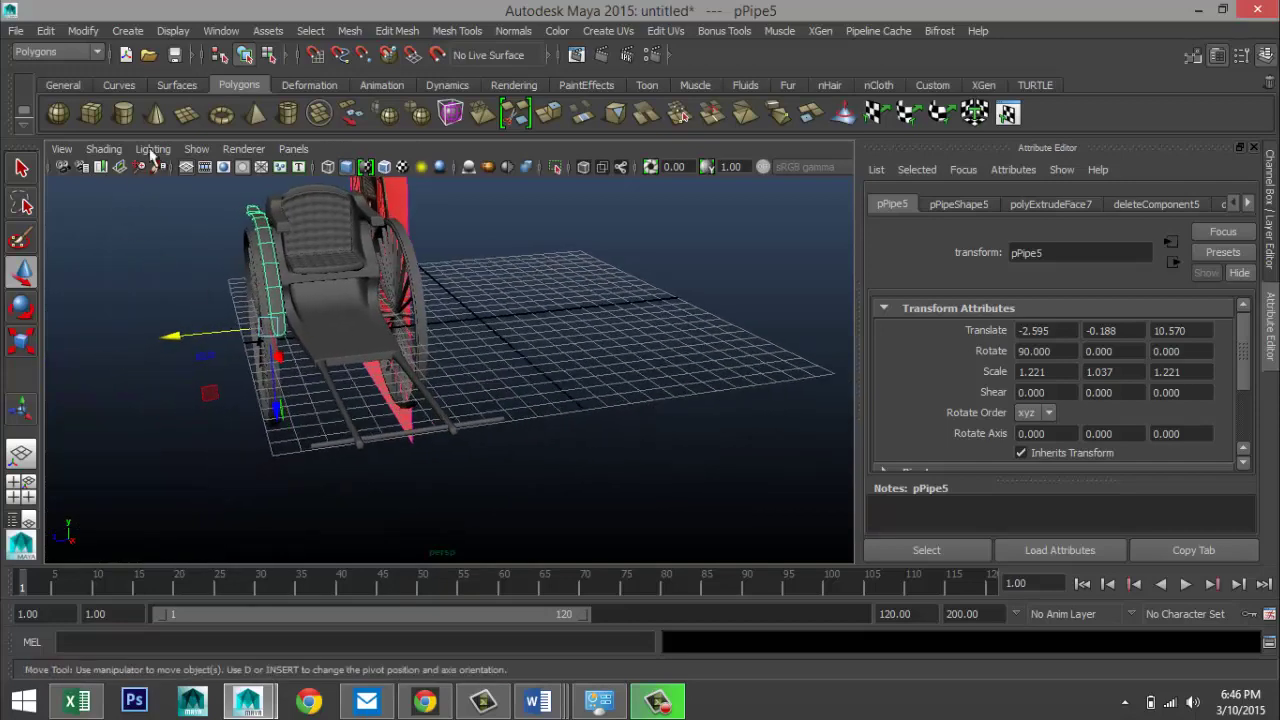
- Draw a polygon torus with a radius of about 6.04 on the grid beside the rickshaw and set its X rotation to 90
click(221, 116)
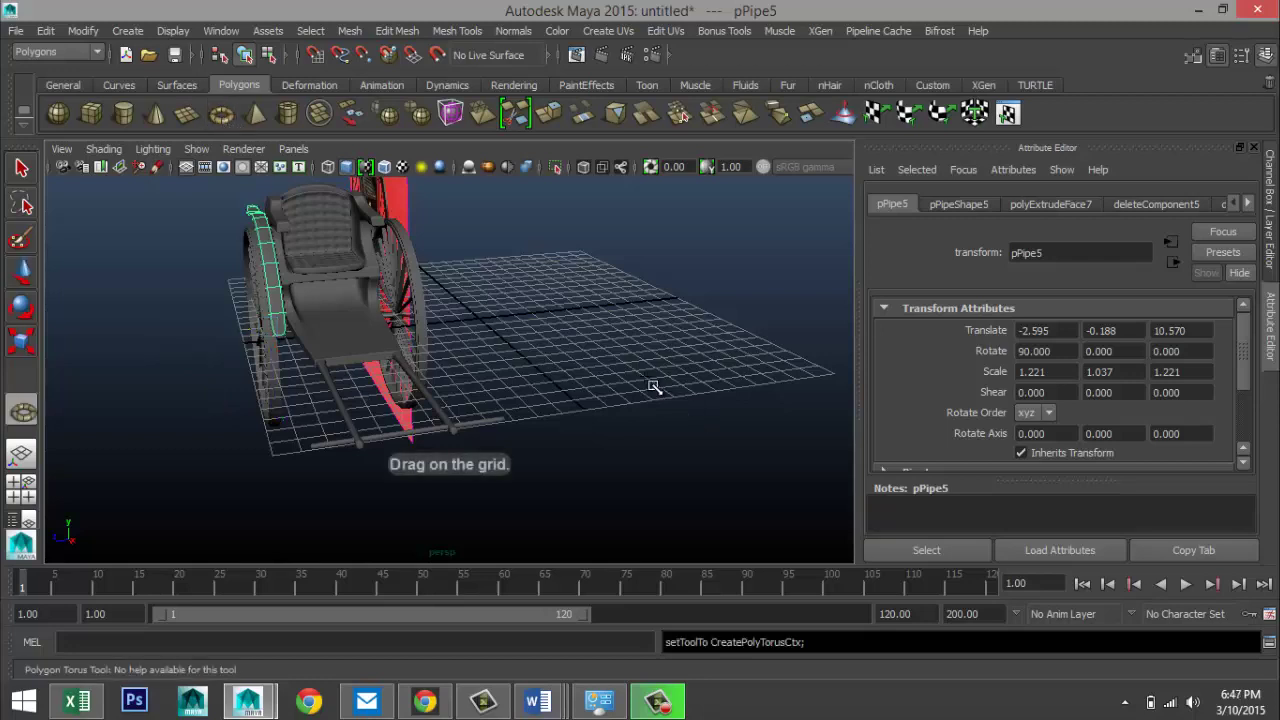
drag(640, 378, 780, 414)
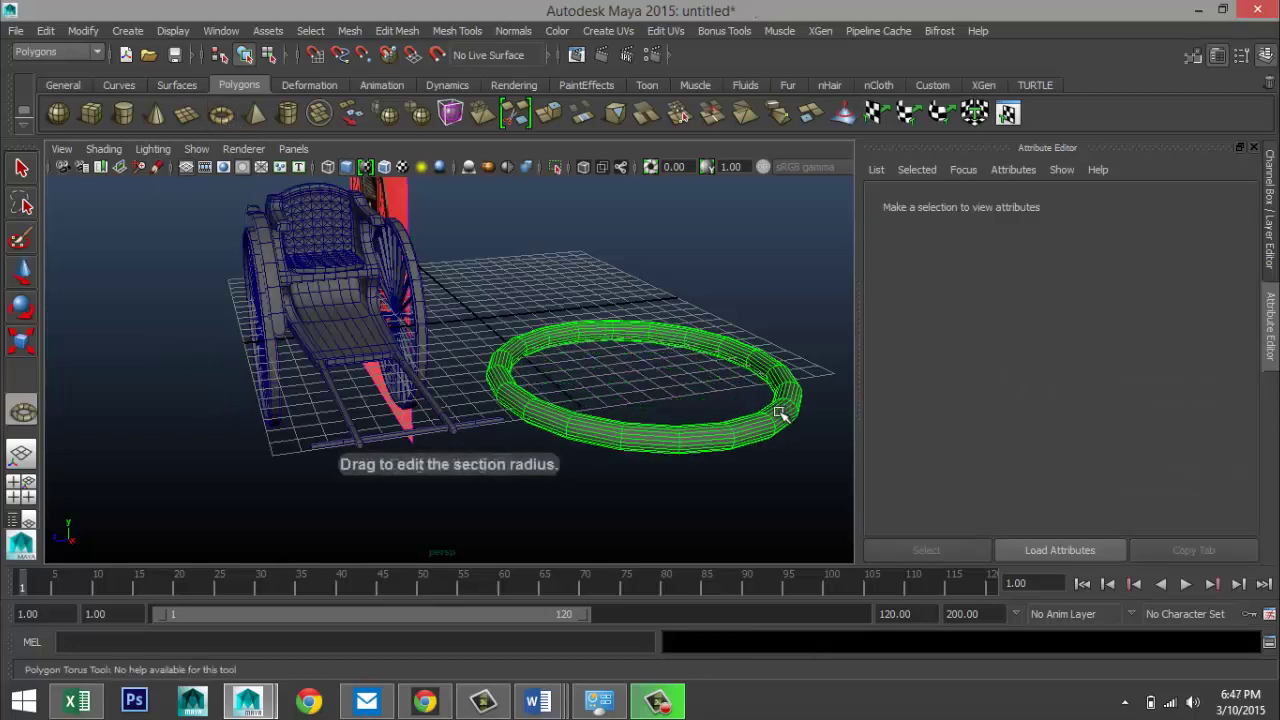
key(e)
drag(608, 314, 543, 511)
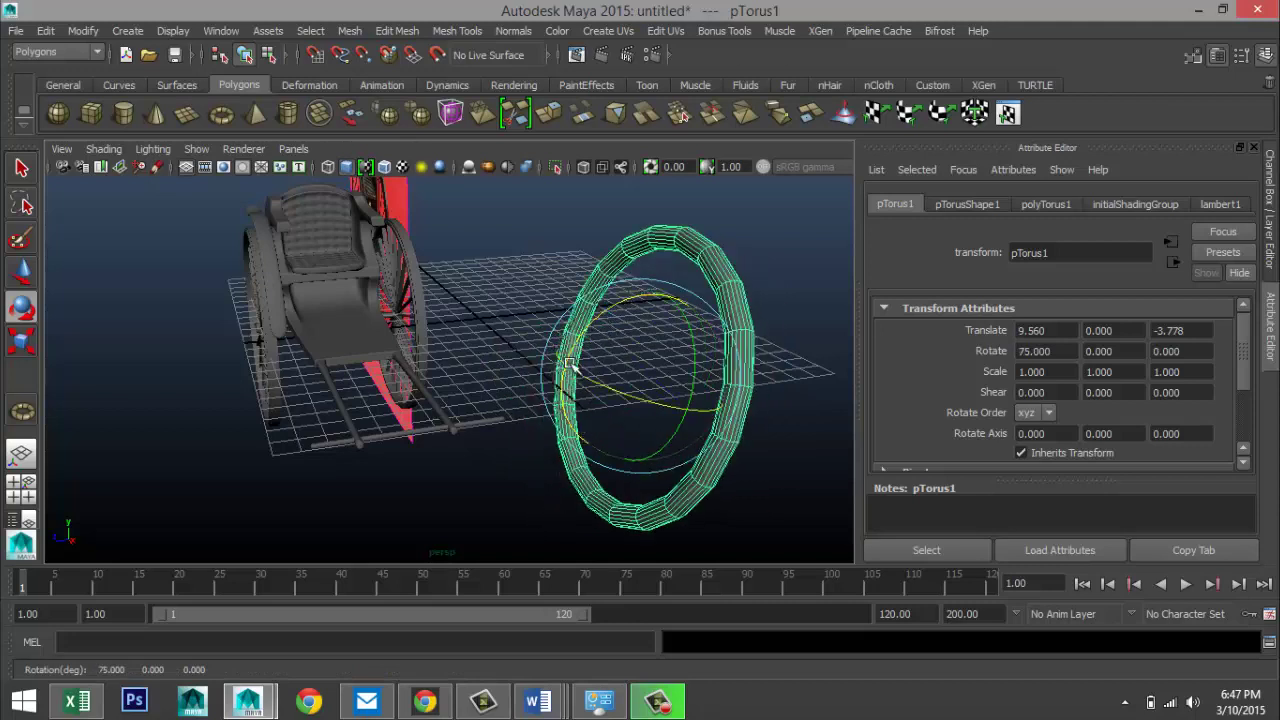
drag(565, 372, 571, 380)
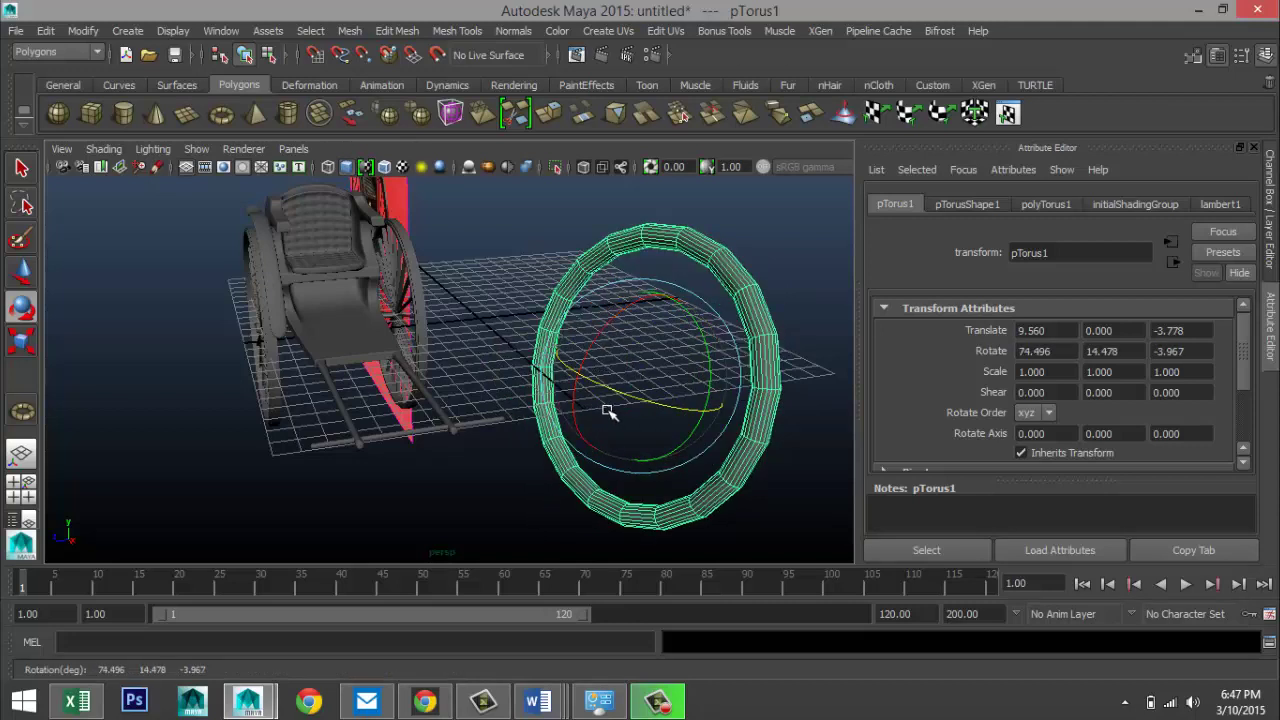
key(ctrl+z)
click(1033, 351)
text(90)
key(Return)
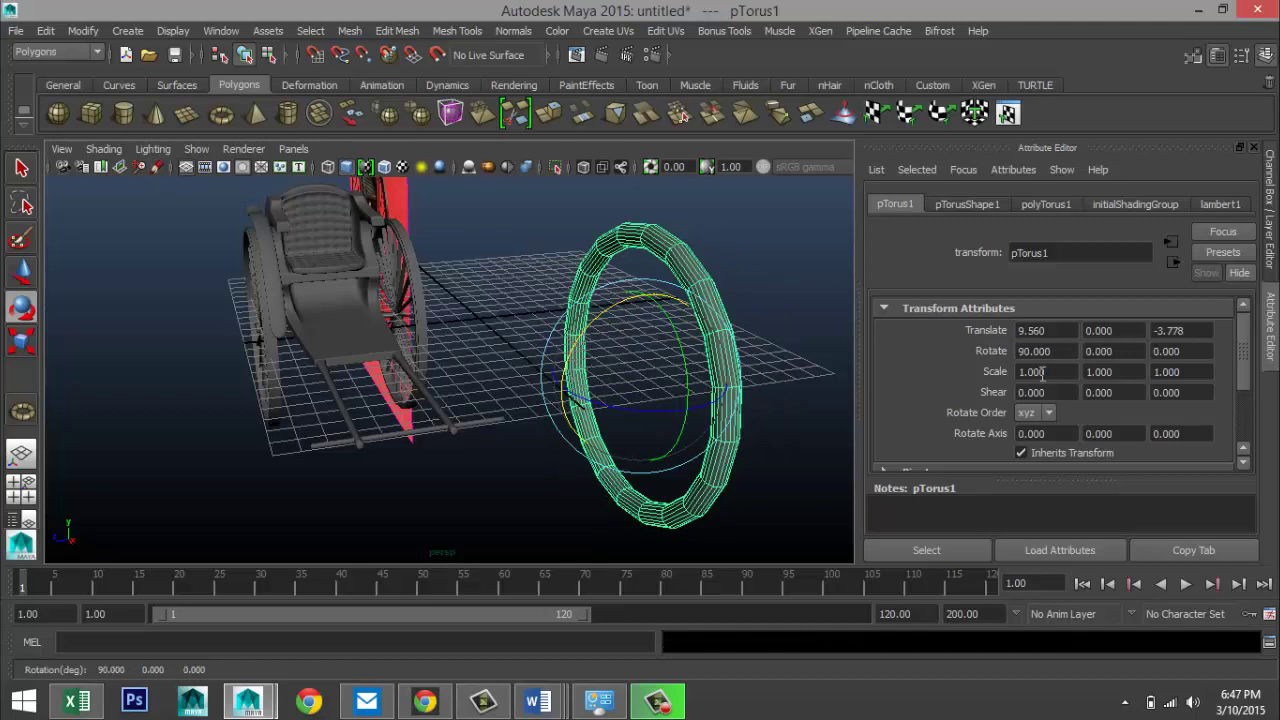
- Set the torus's section radius to 0.1 and its axis and height subdivisions to 30 each
click(1047, 205)
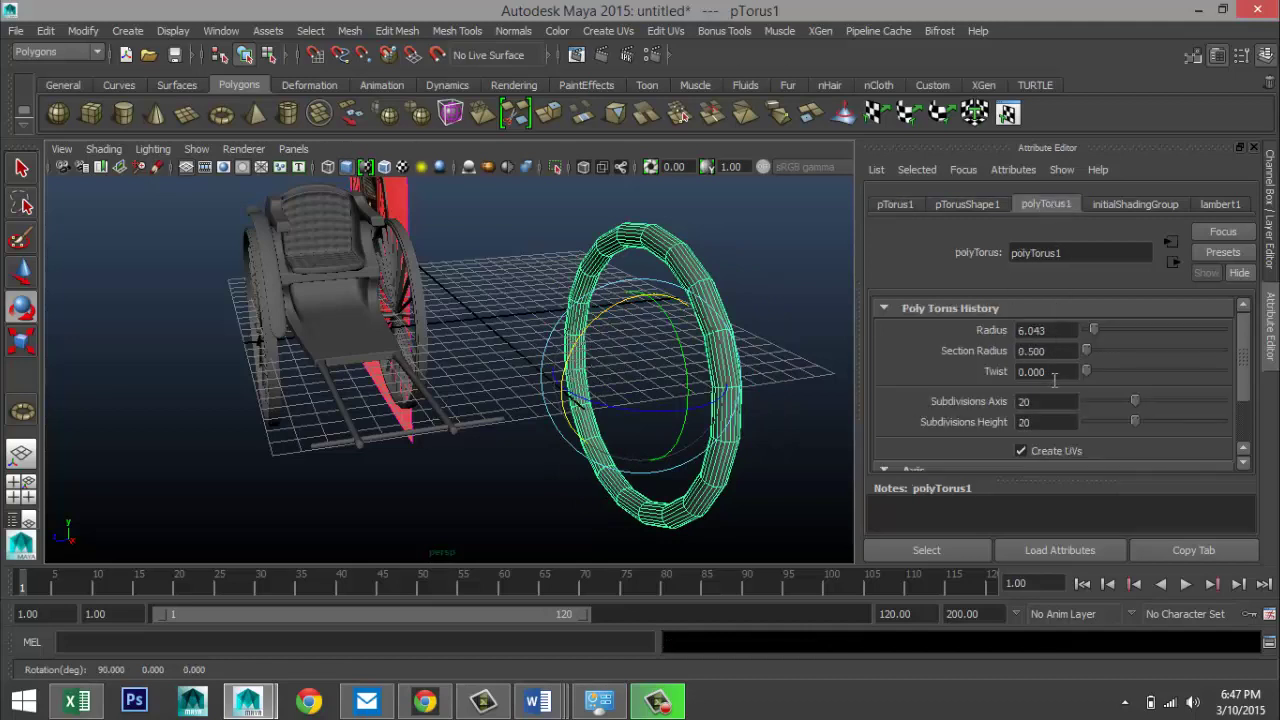
click(1066, 351)
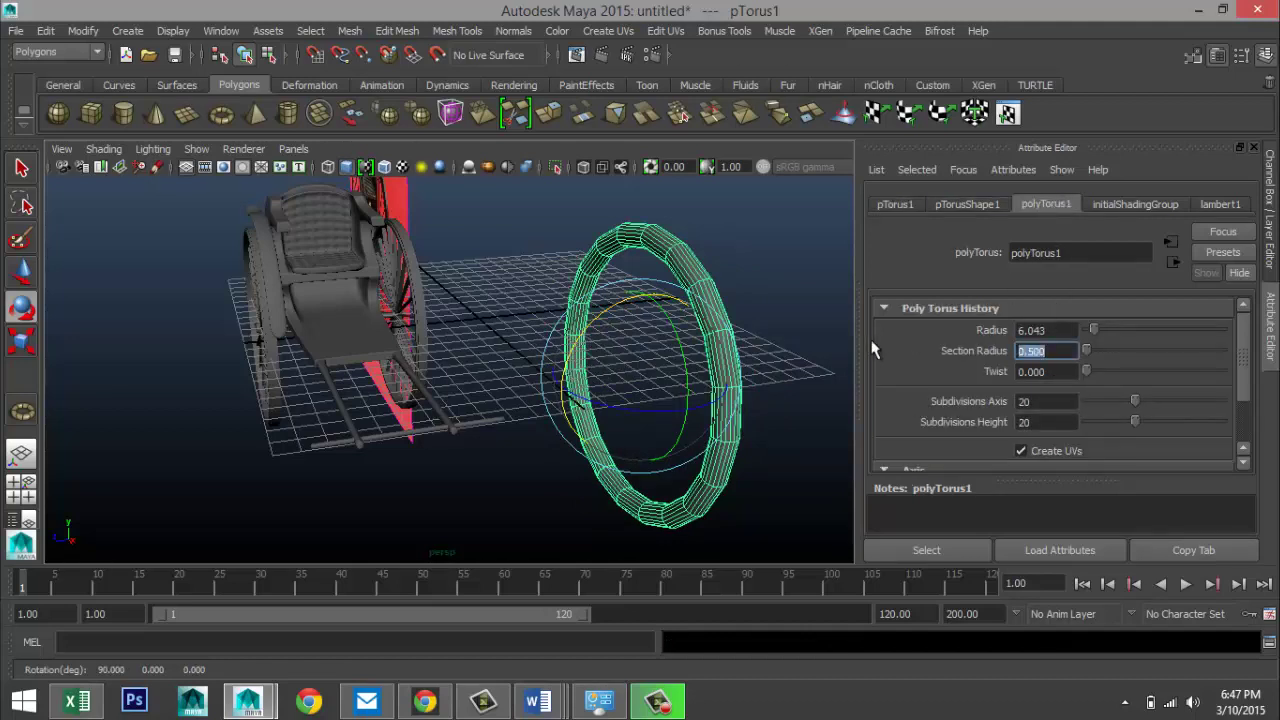
key(Return)
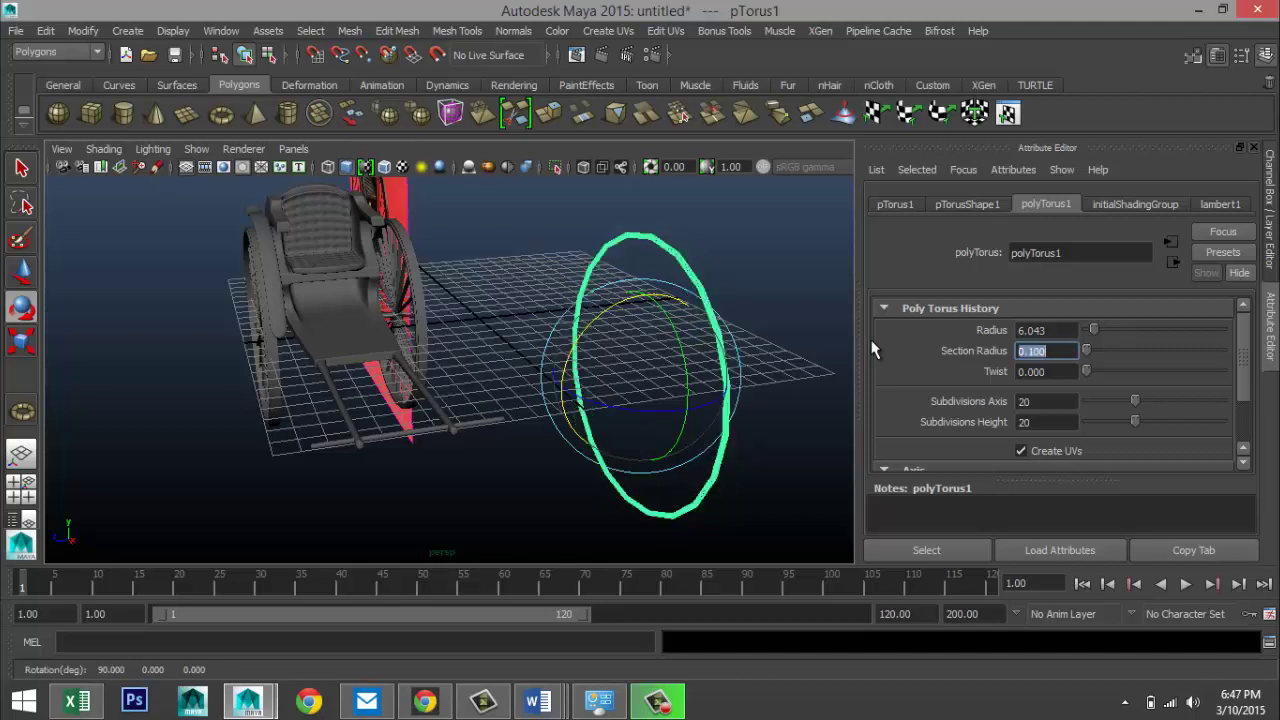
click(1043, 401)
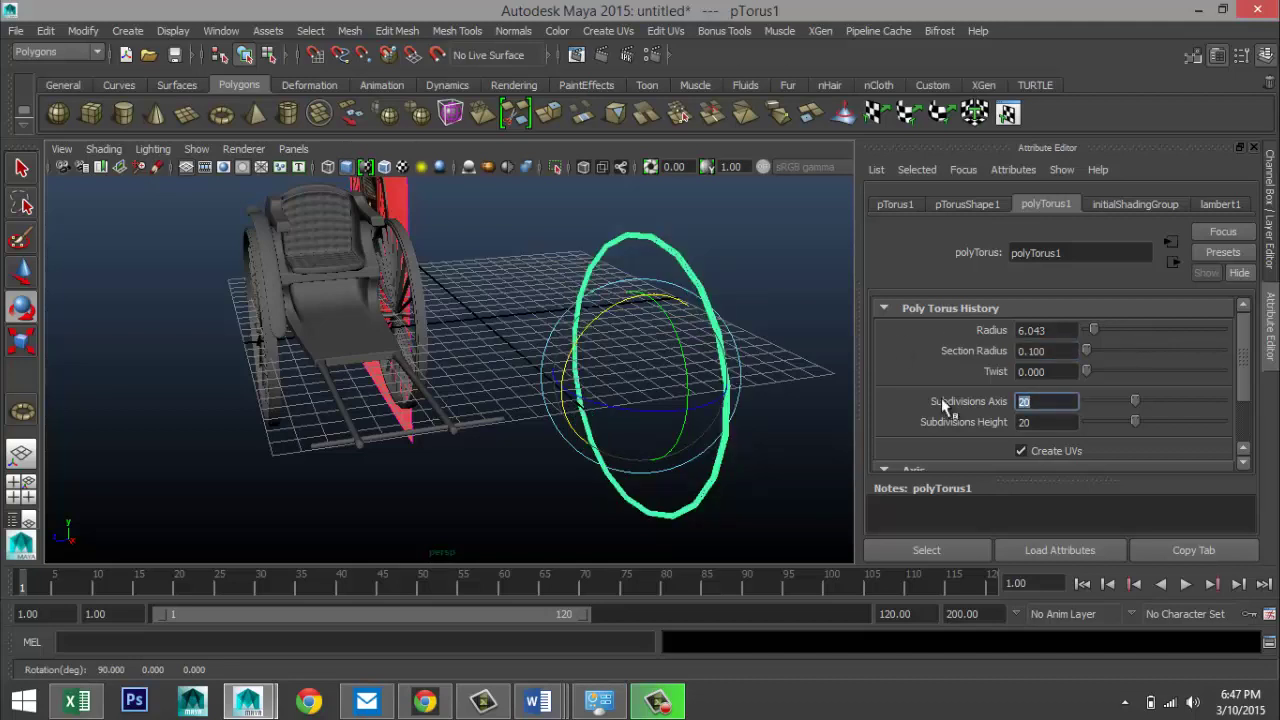
text(30)
key(Tab)
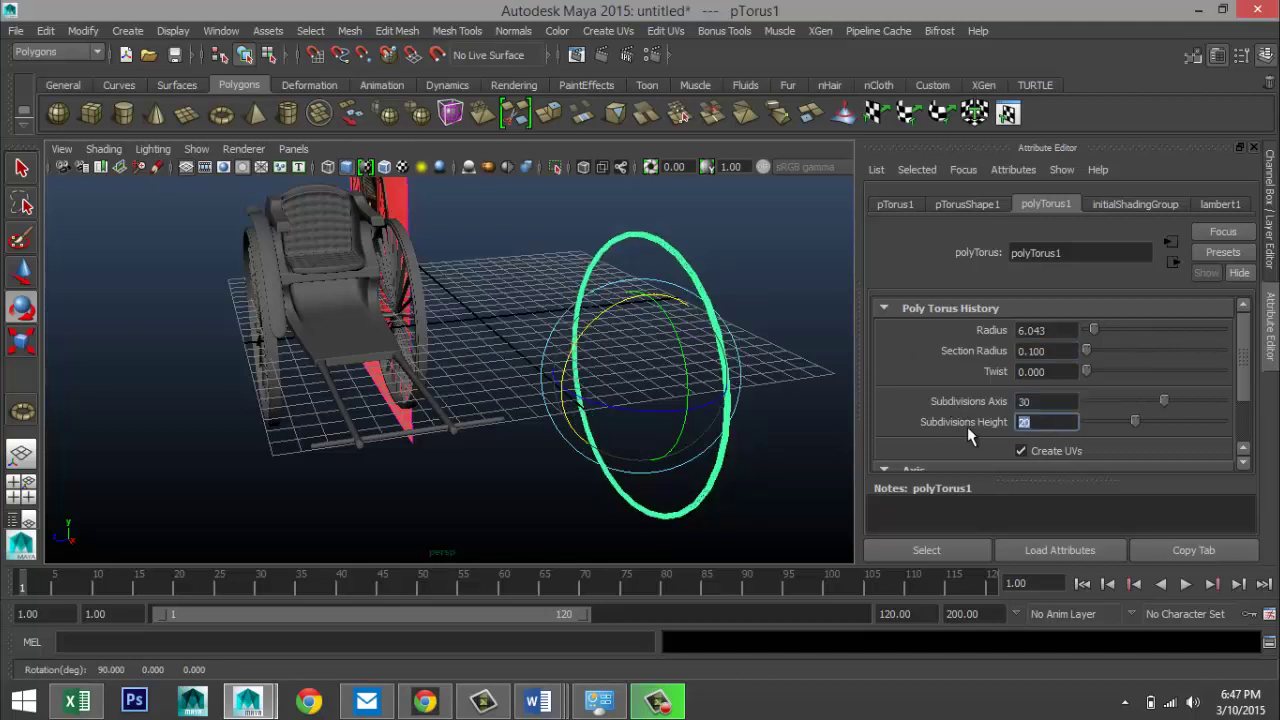
text(30)
click(1055, 400)
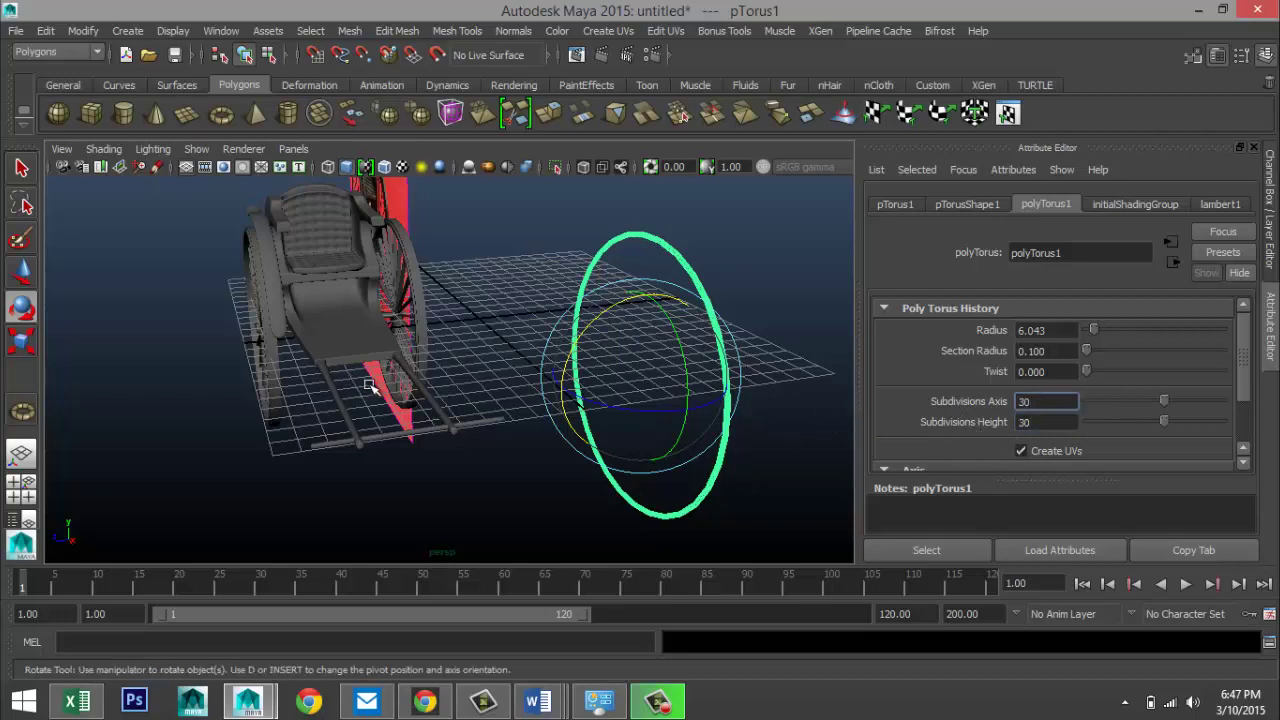
alt+drag(318, 396, 680, 358)
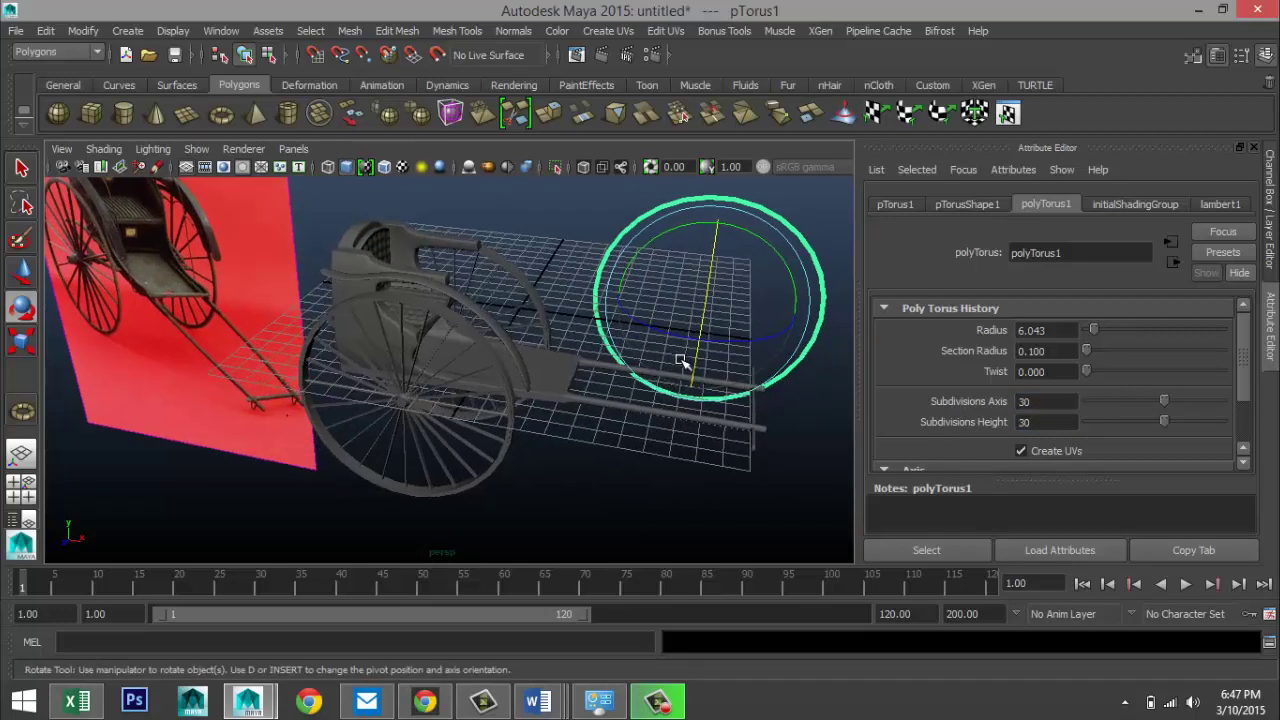
- Move the torus over beside the rickshaw's near wheel, to about X -1.71 and Z 10.56
key(w)
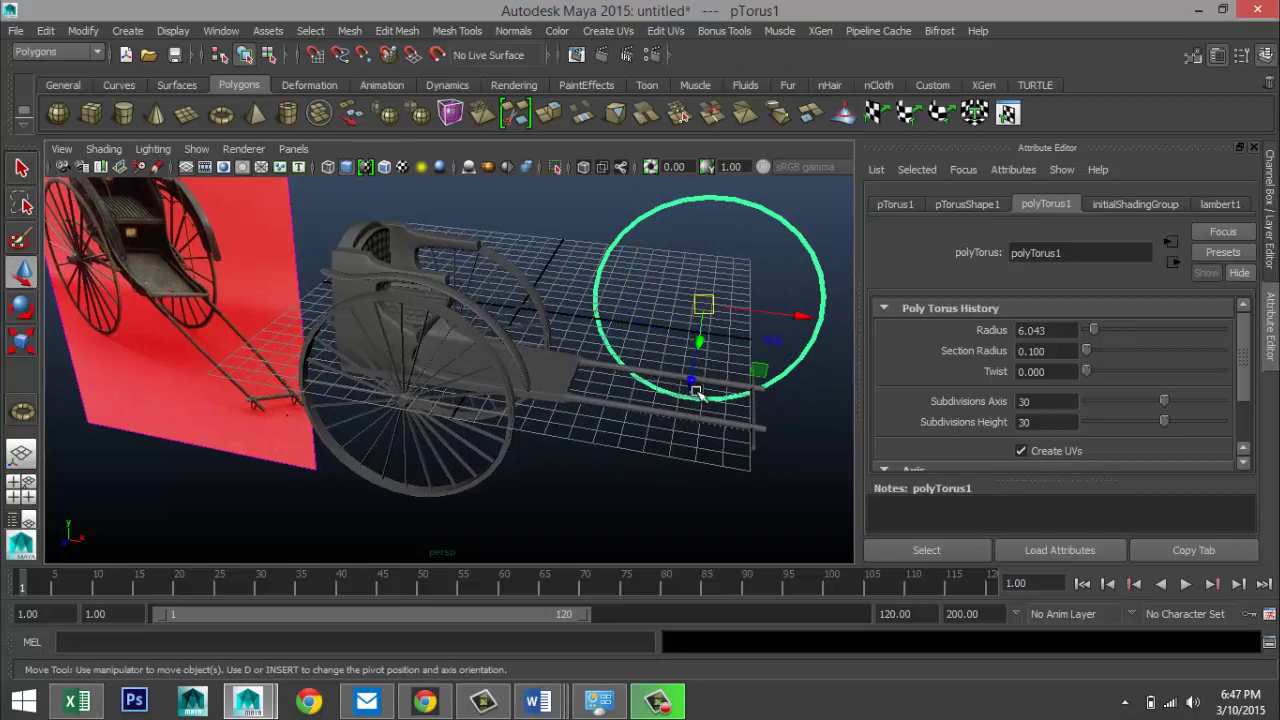
alt+drag(721, 436, 303, 503)
drag(418, 543, 324, 406)
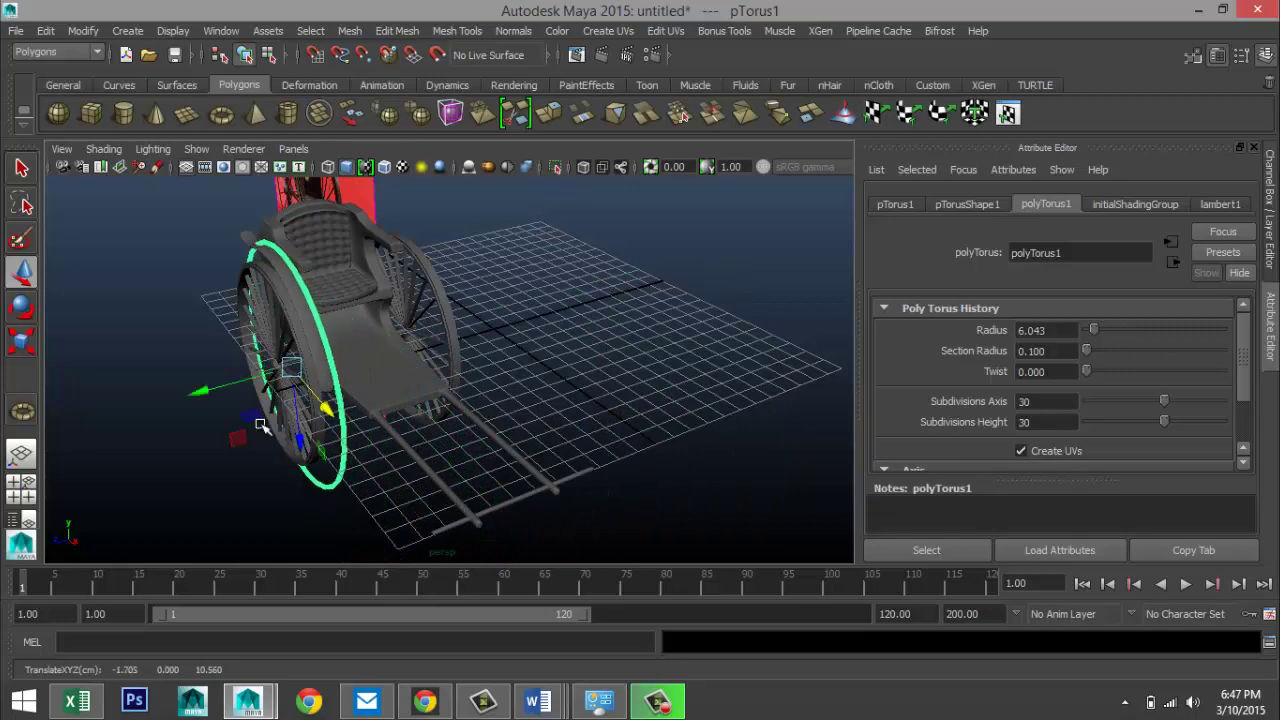
- In the front view, raise the torus to about Y 9.26 and shift it along X to about -0.19
click(24, 488)
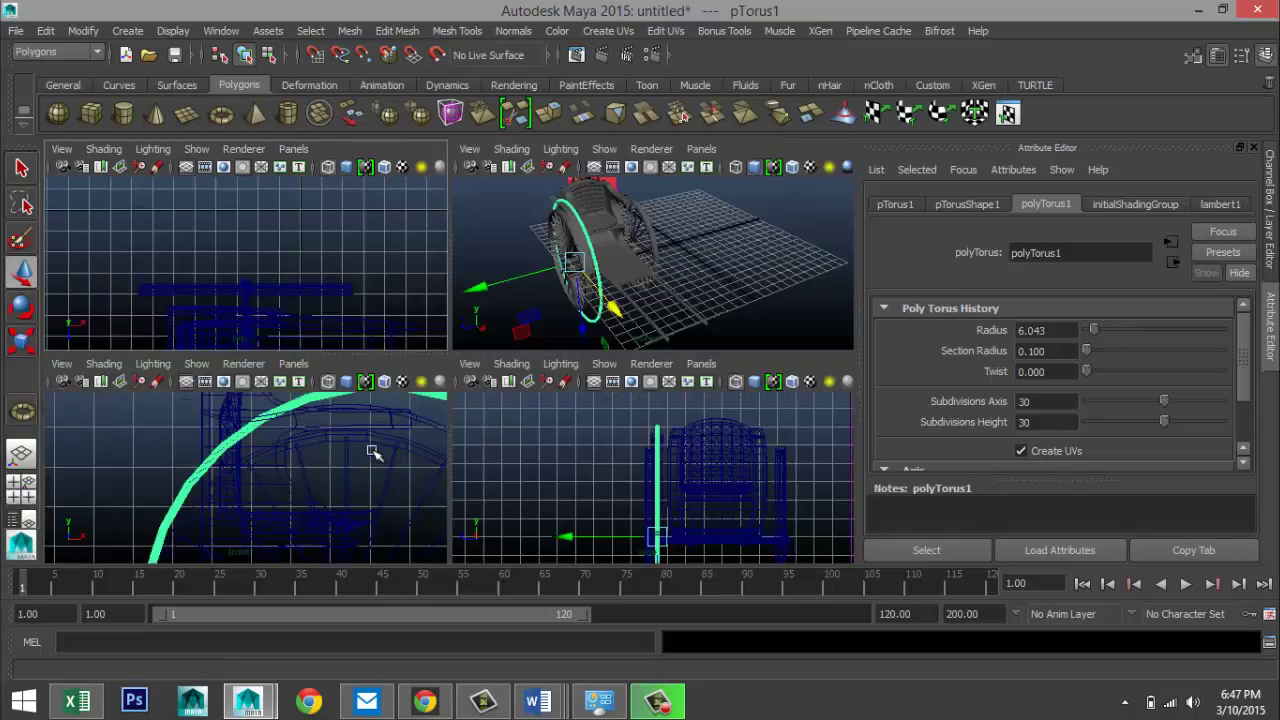
key(space)
scroll(503, 360, down, 4)
scroll(503, 360, down, 1)
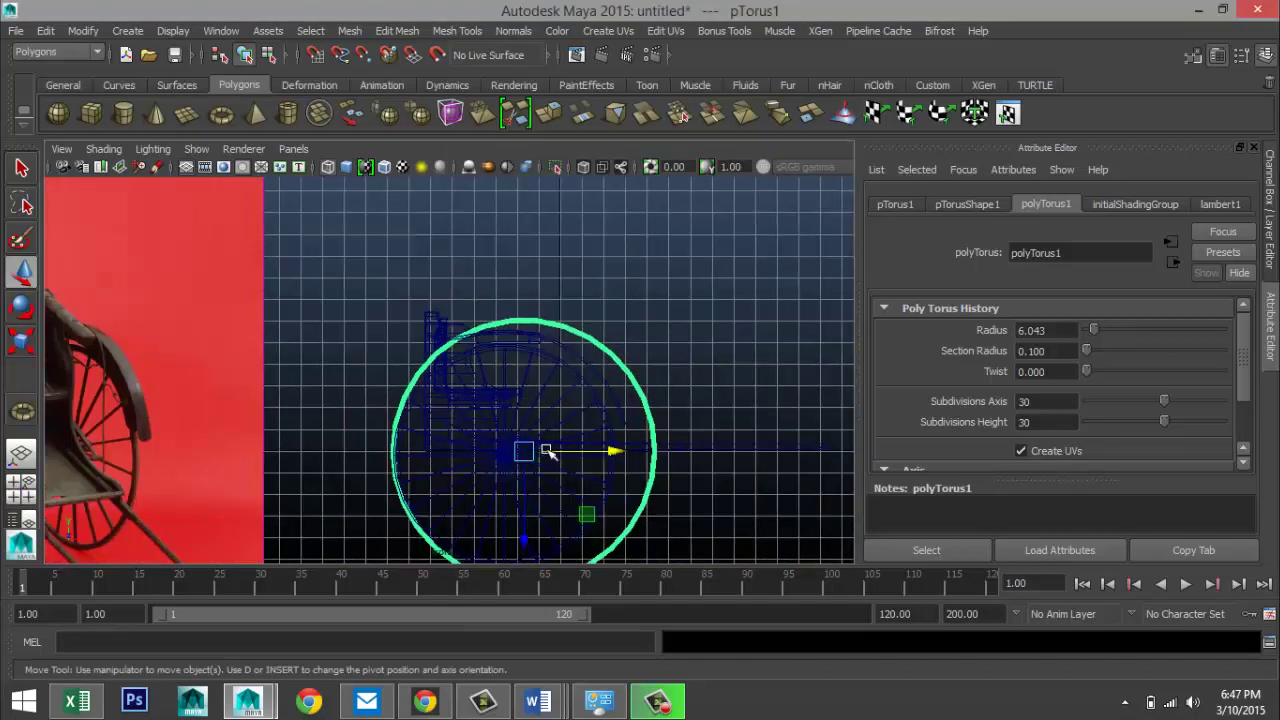
drag(524, 528, 546, 336)
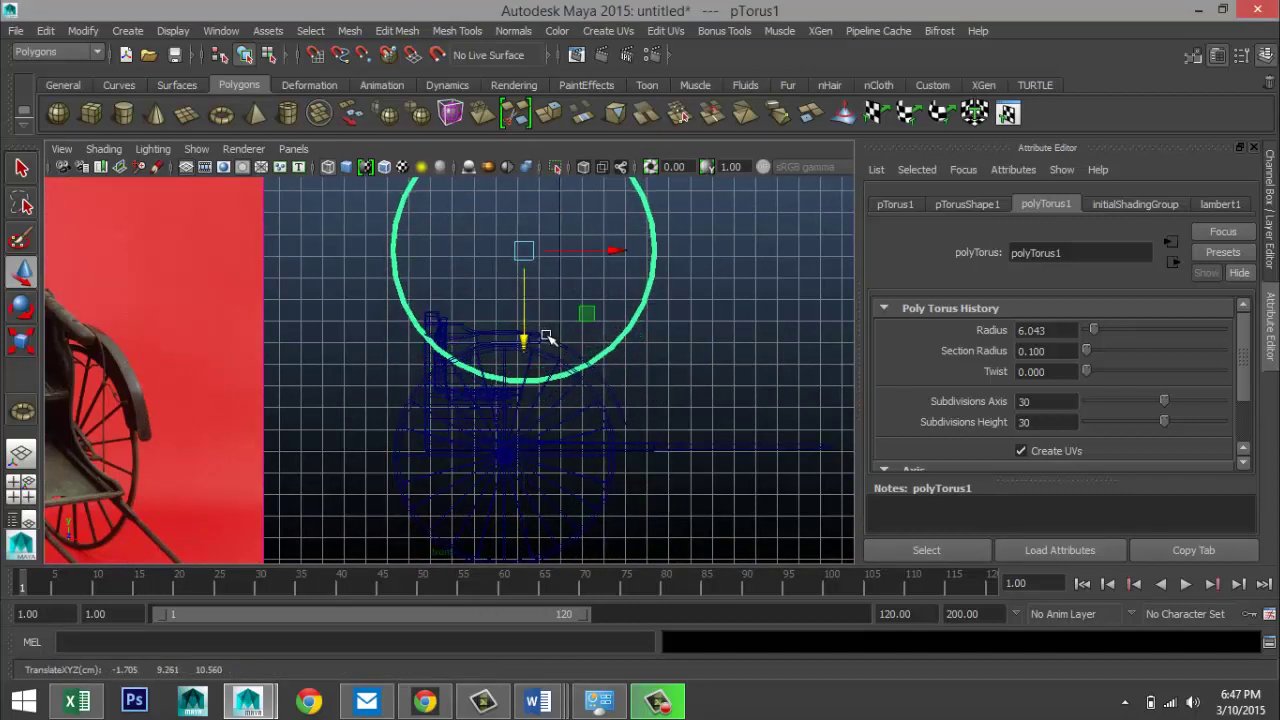
drag(584, 252, 617, 252)
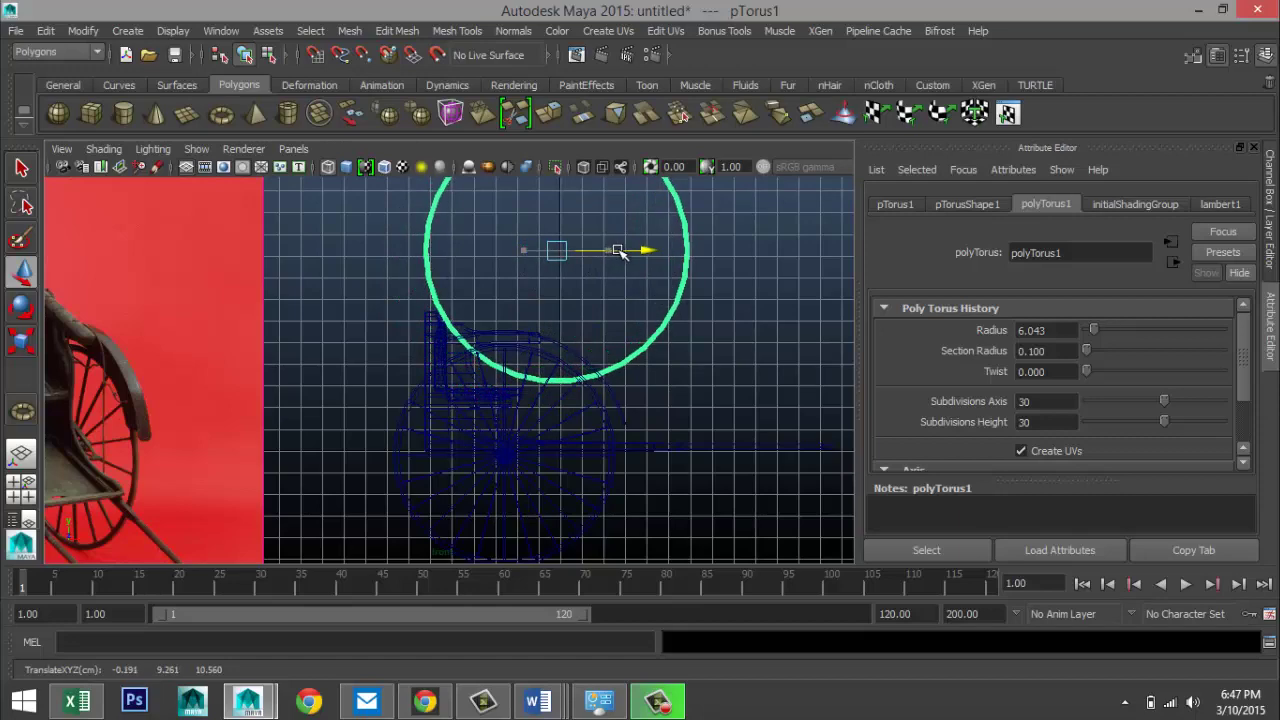
- Scale the torus uniformly to about half its size and lower it over the armrest area, to about X -0.75 and Y 4.51
scroll(638, 362, up, 4)
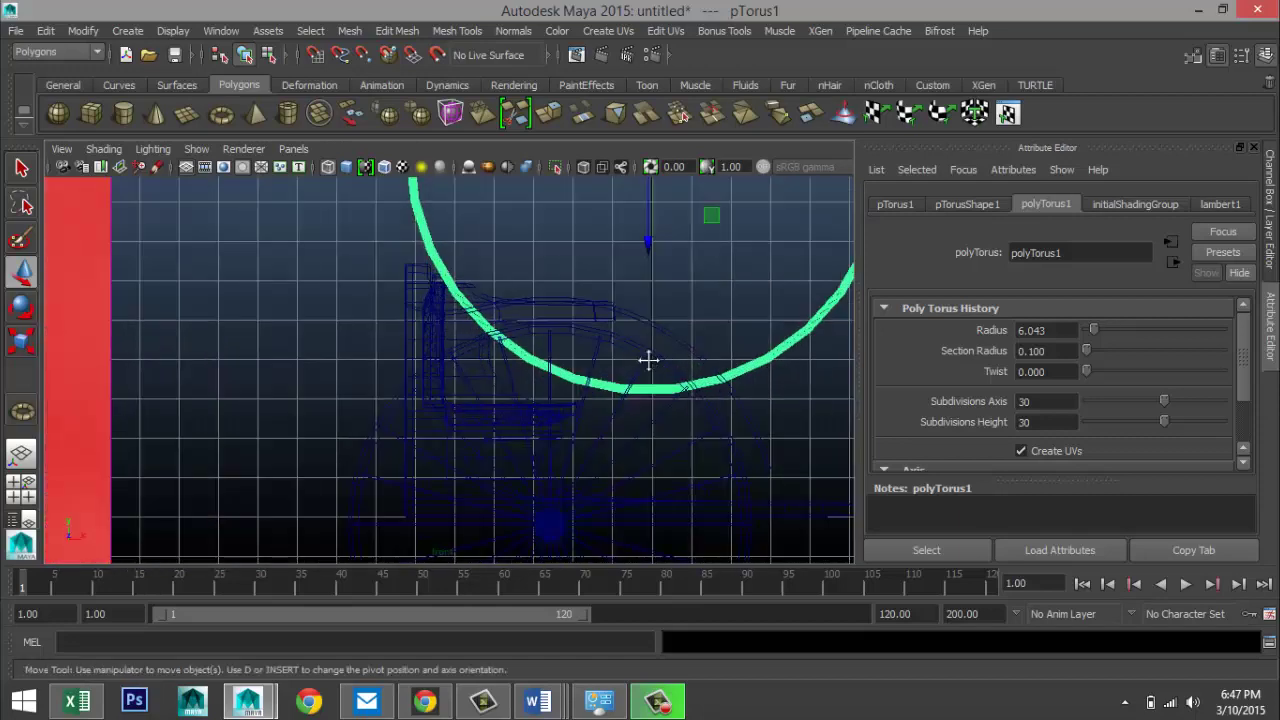
alt+middle_drag(648, 360, 474, 385)
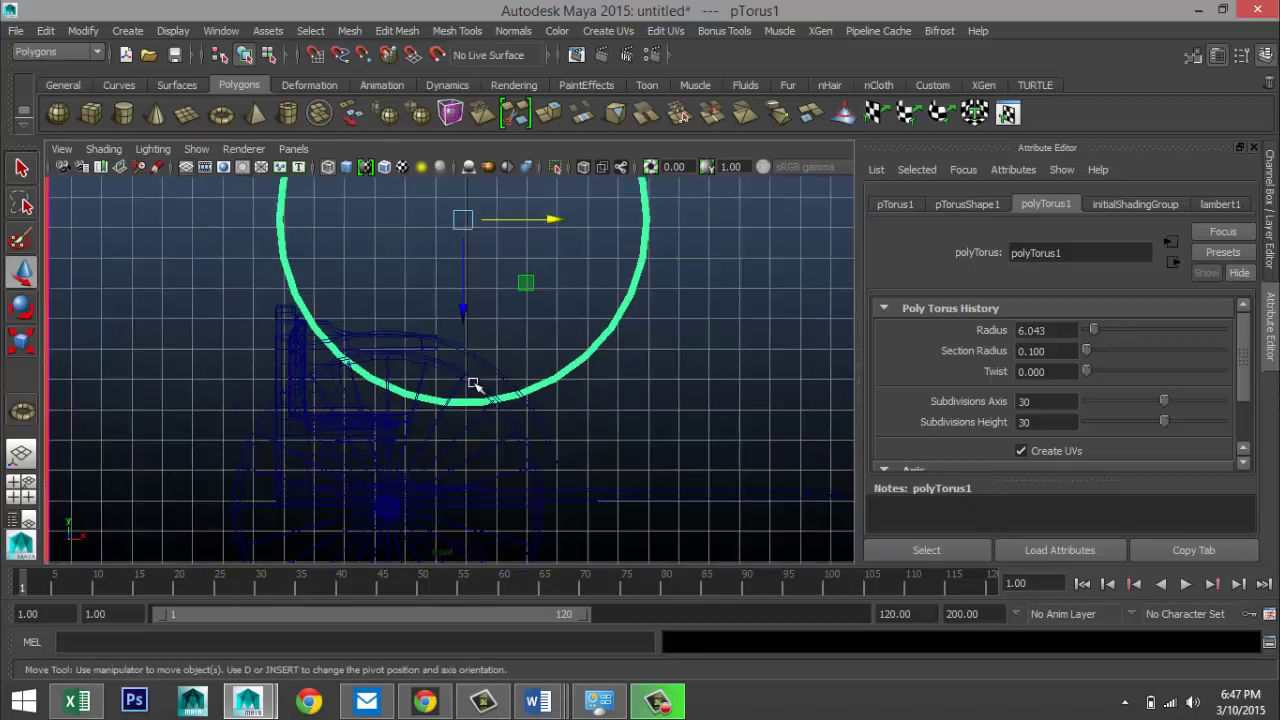
key(r)
drag(463, 218, 336, 228)
key(w)
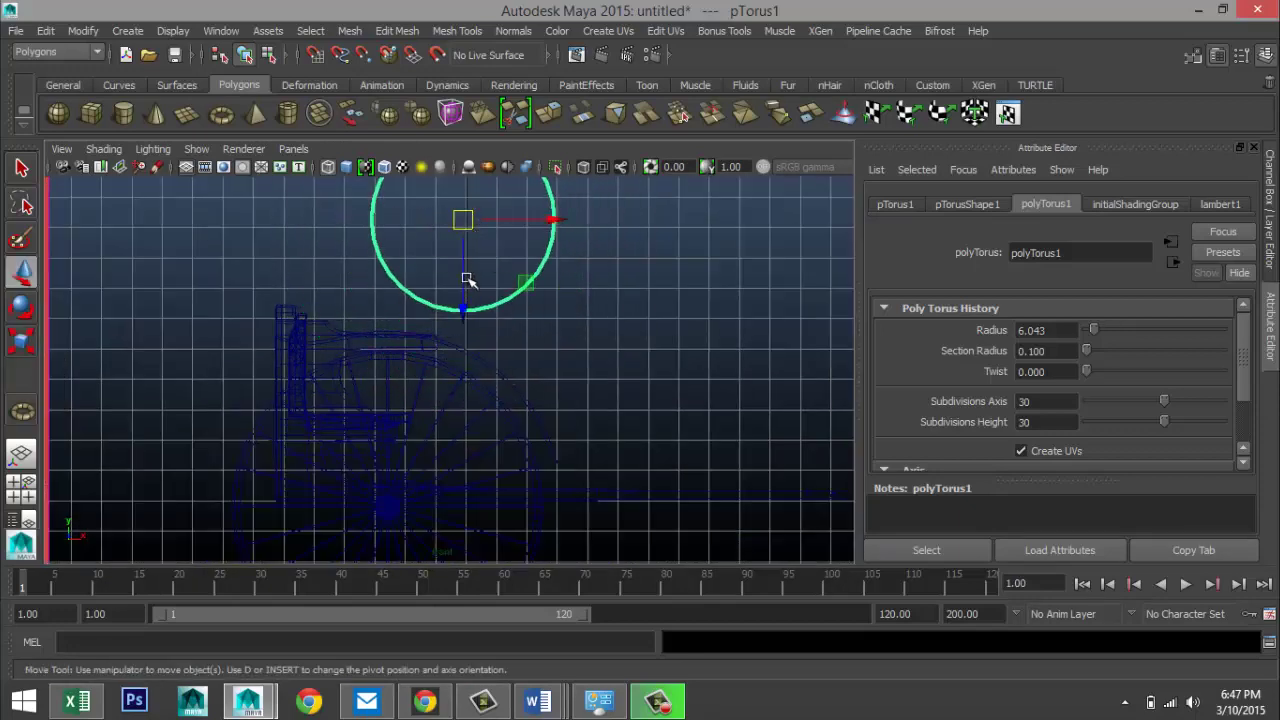
drag(467, 280, 453, 420)
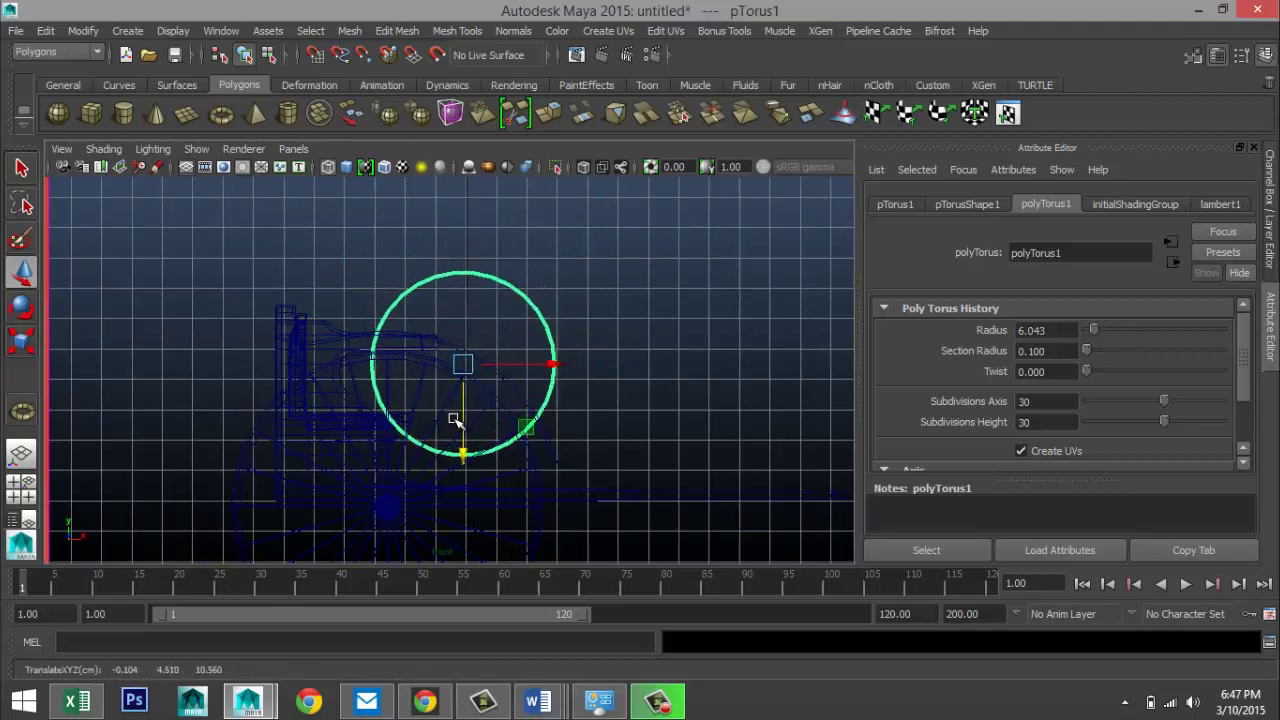
drag(555, 364, 537, 364)
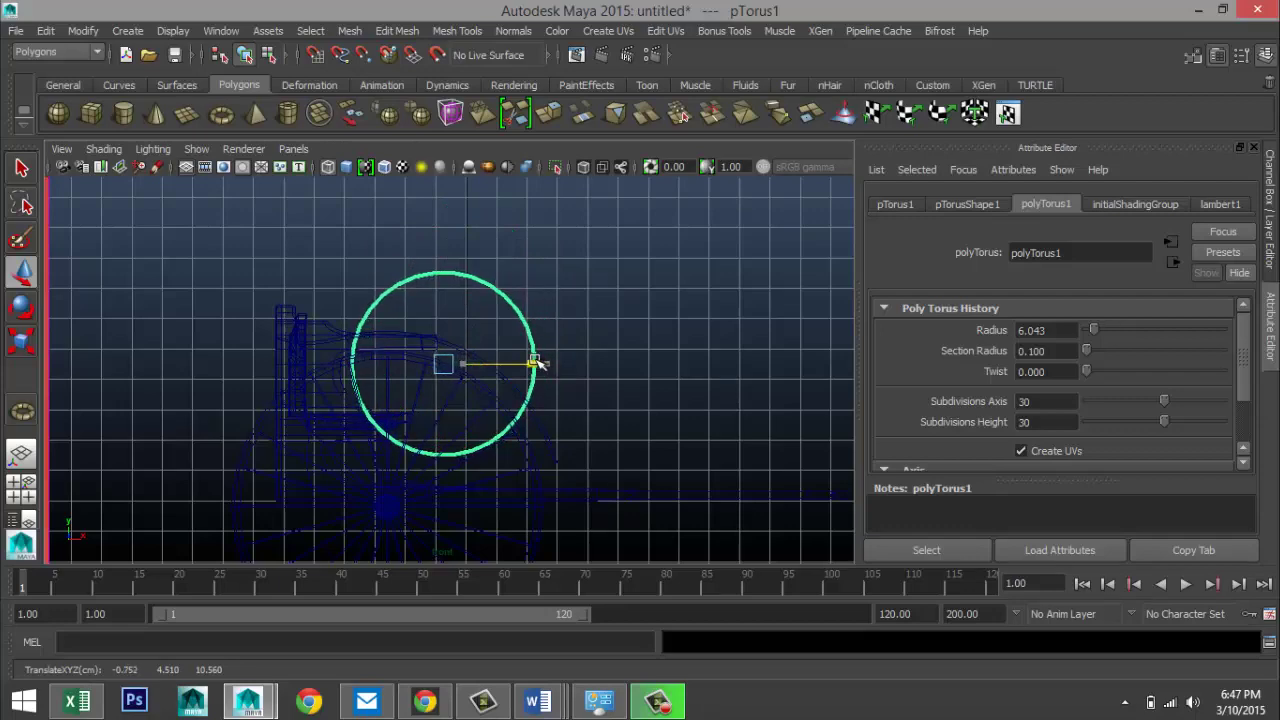
- In the perspective view, slide the torus along X to about -2.49 so it sits beneath the fender next to the seat
click(22, 488)
key(space)
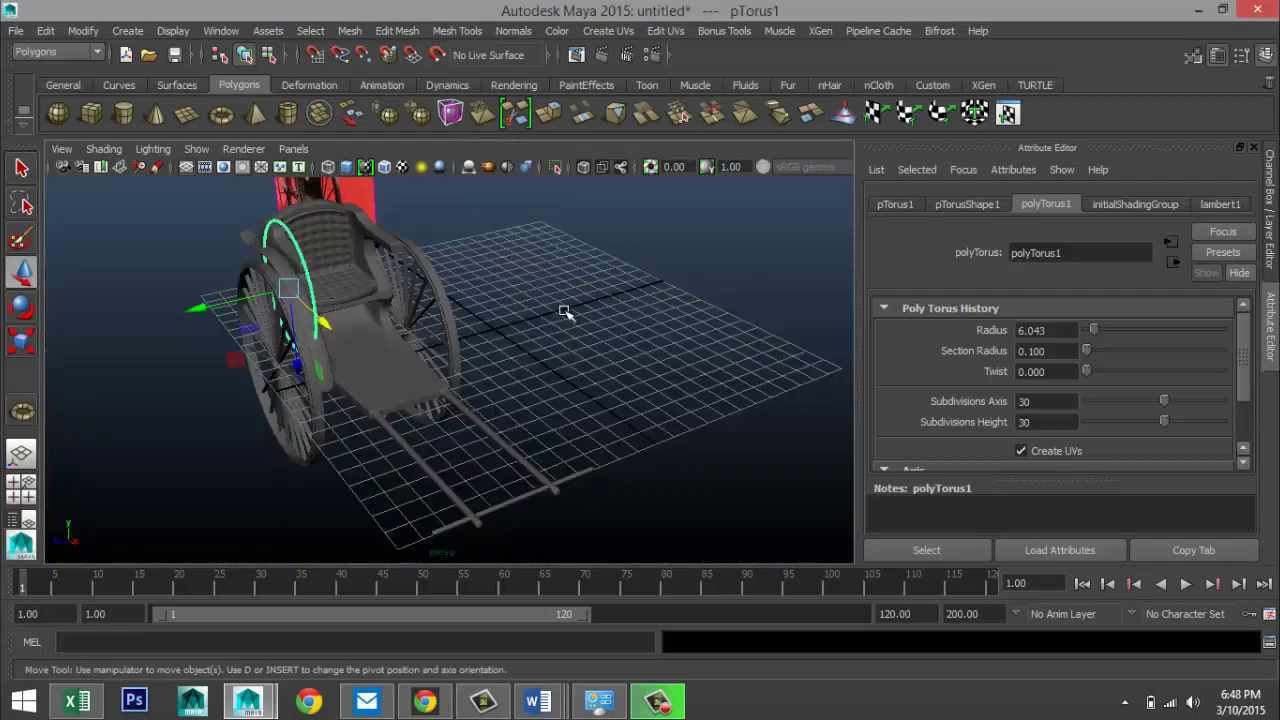
scroll(566, 309, up, 10)
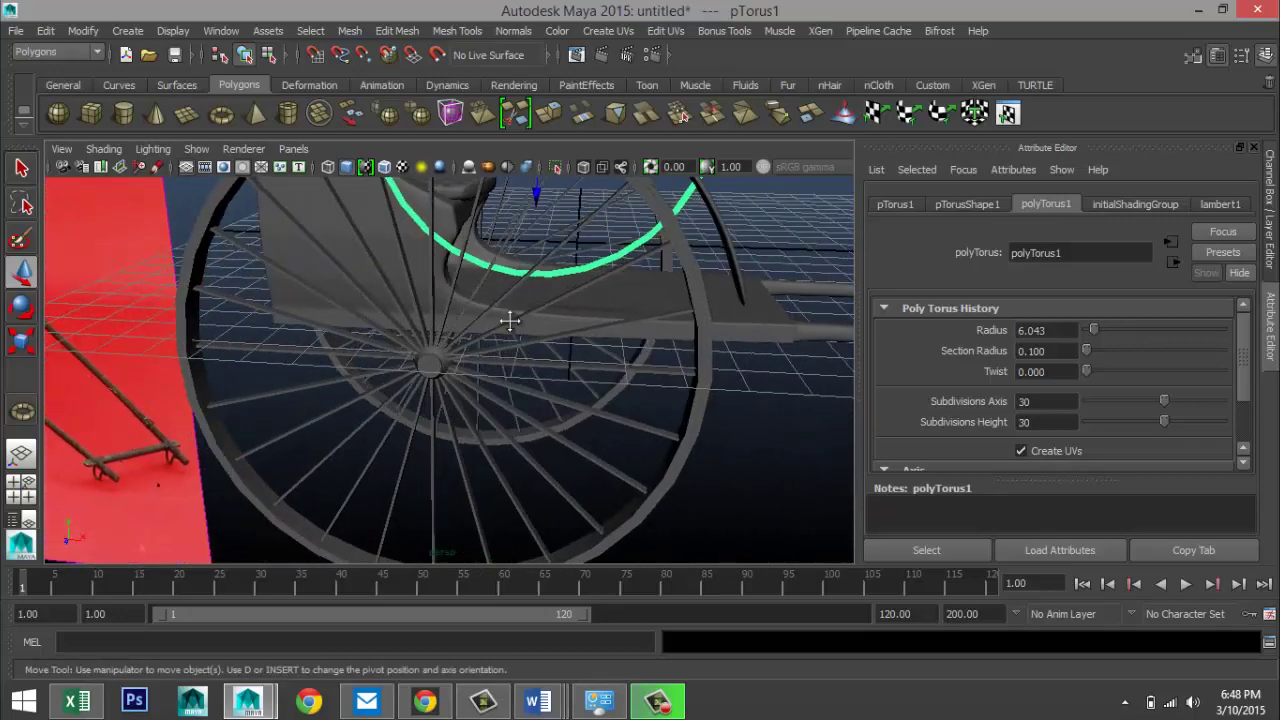
alt+drag(510, 320, 544, 420)
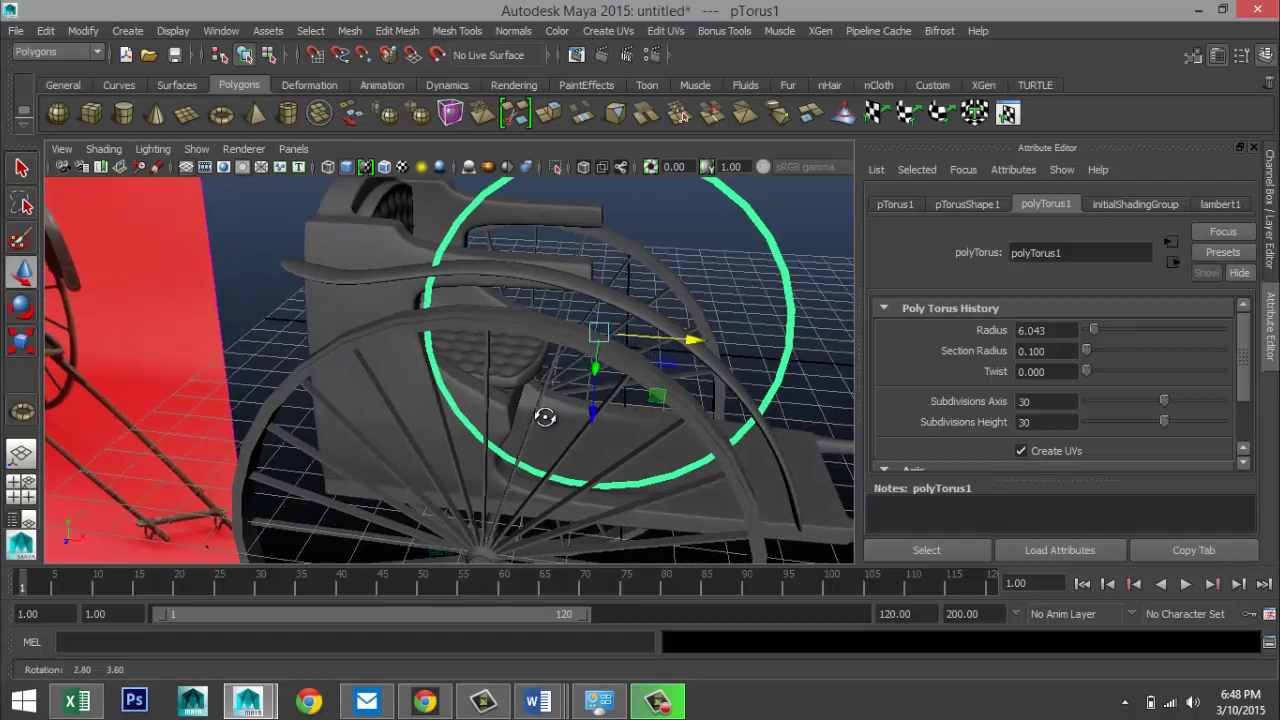
mouse_move(544, 418)
alt+mouse_down()
mouse_move(546, 404)
mouse_move(553, 414)
alt+mouse_up()
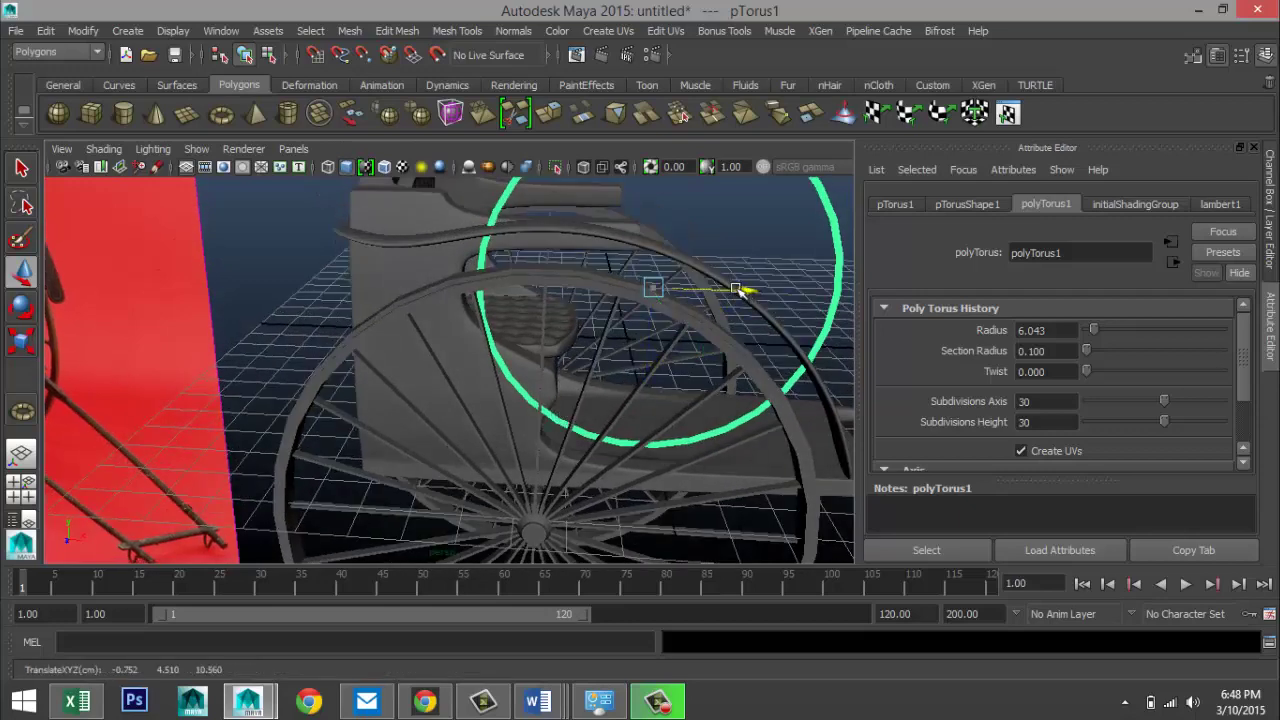
drag(744, 291, 637, 310)
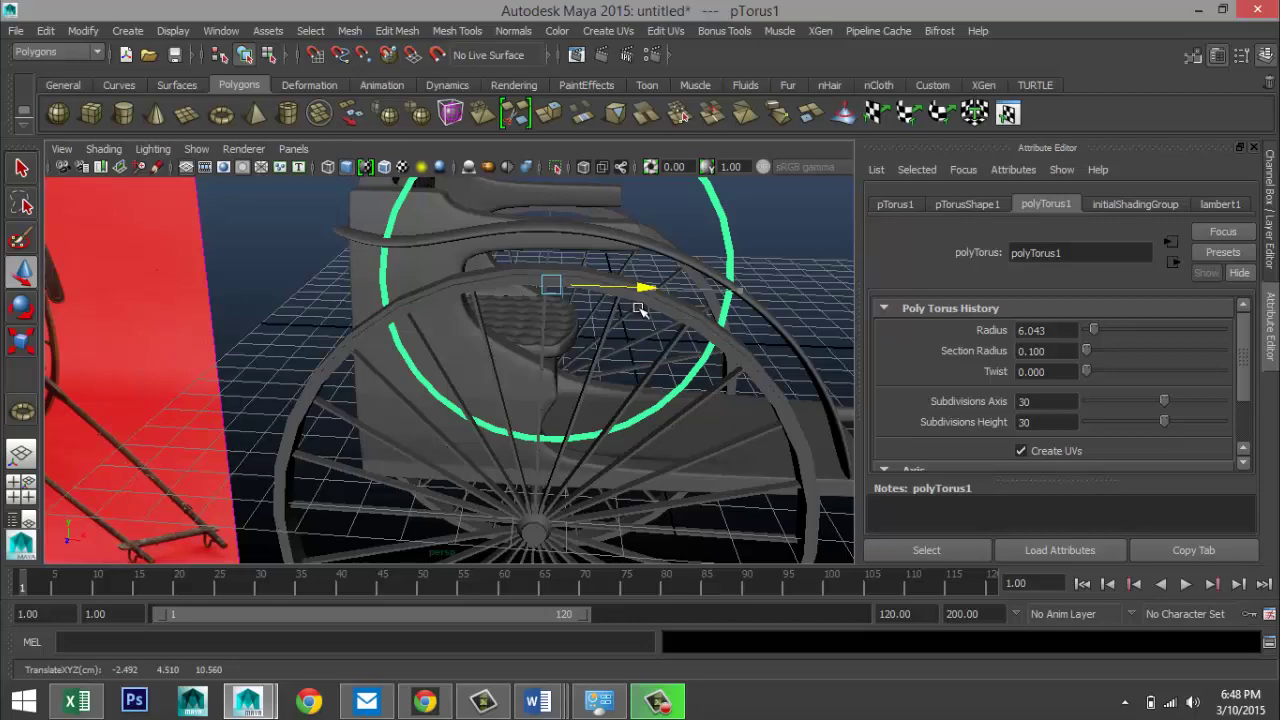
alt+drag(645, 320, 379, 385)
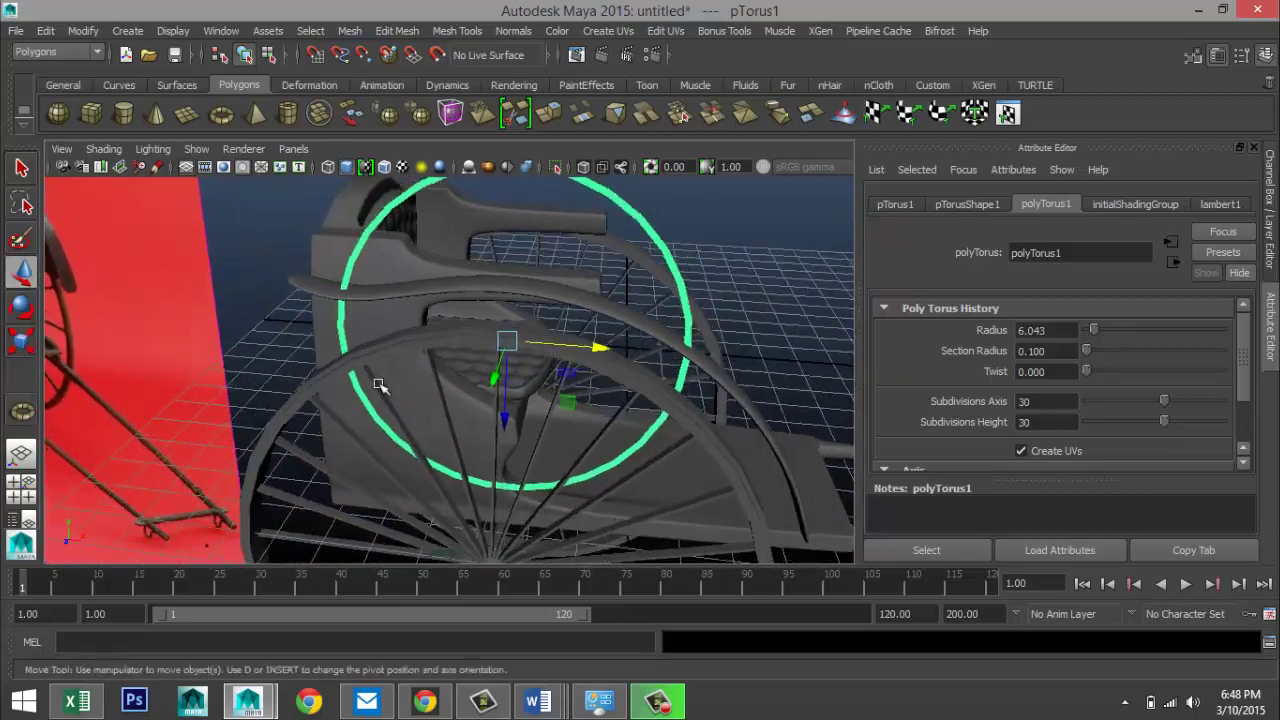
- Delete the faces of the torus's upper part, including the extra segment at its front end, leaving a U-shaped arc
click(22, 488)
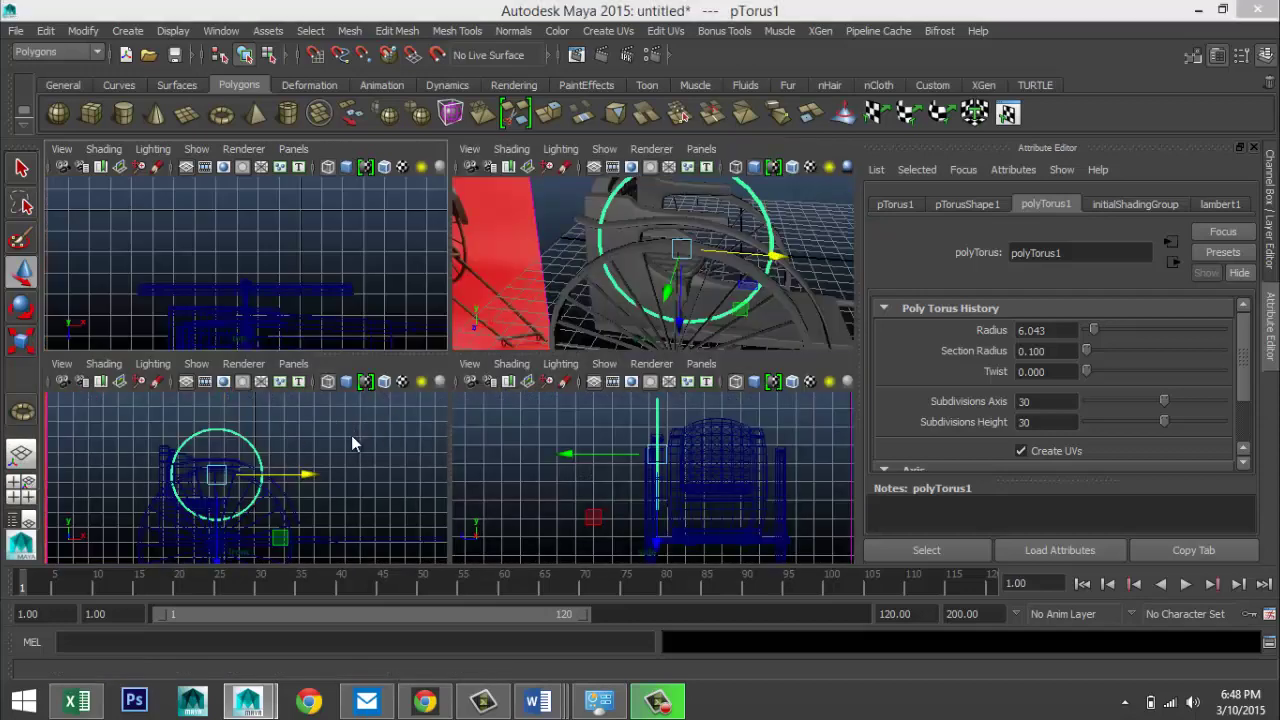
key(space)
right_drag(441, 292, 409, 323)
drag(222, 248, 582, 332)
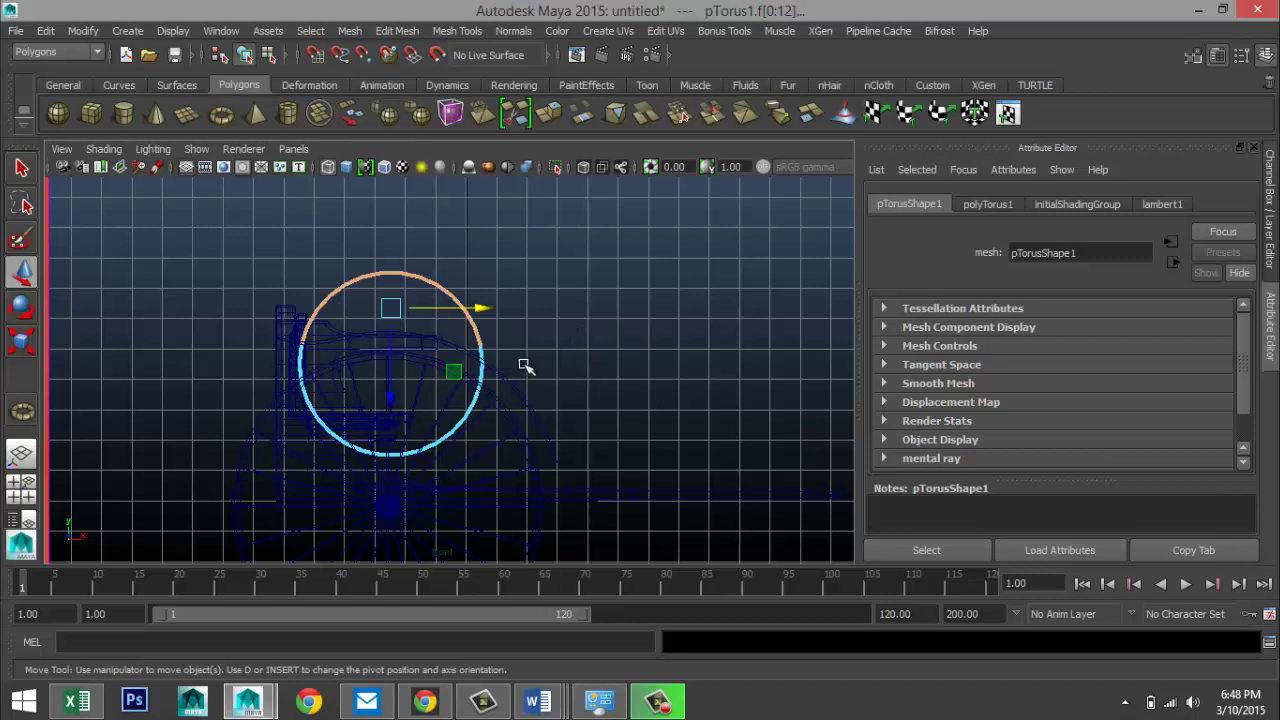
key(Delete)
scroll(520, 403, up, 6)
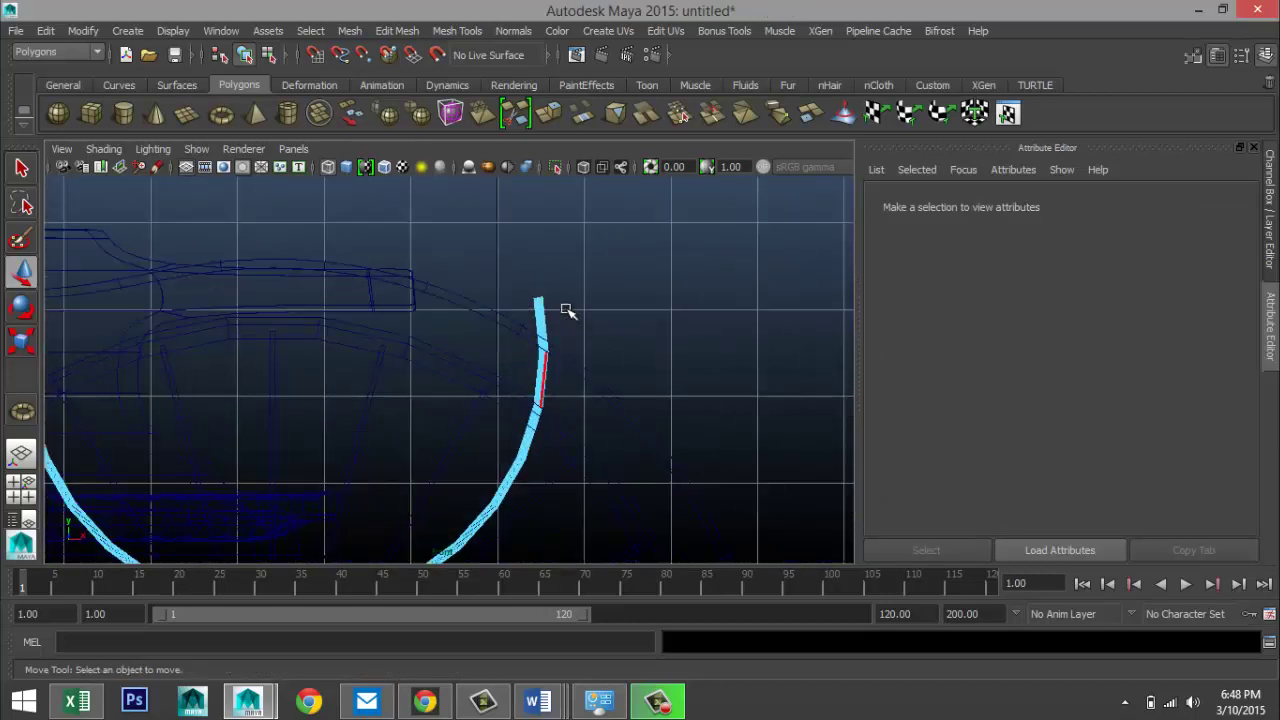
drag(567, 311, 530, 335)
key(Delete)
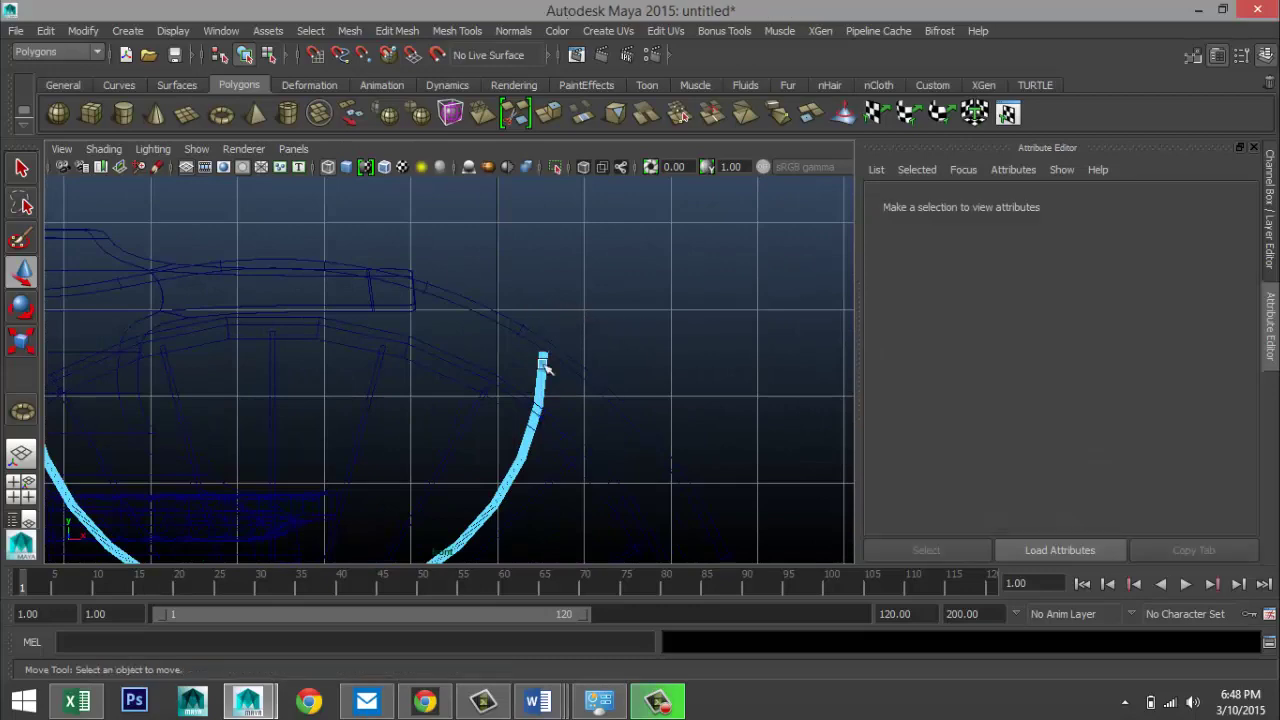
- Examine from the back and side how the ends of the torus arc meet the fender and sit against the rickshaw body
click(22, 488)
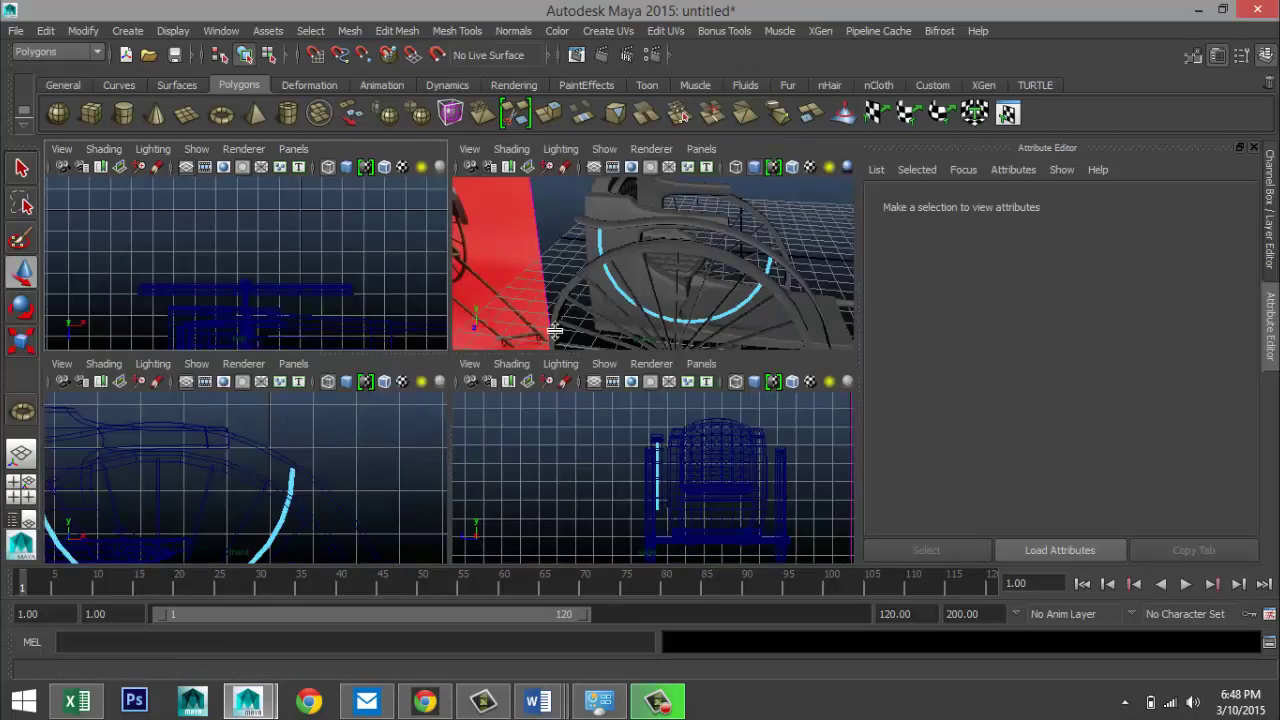
key(space)
alt+drag(445, 352, 497, 414)
scroll(500, 403, up, 10)
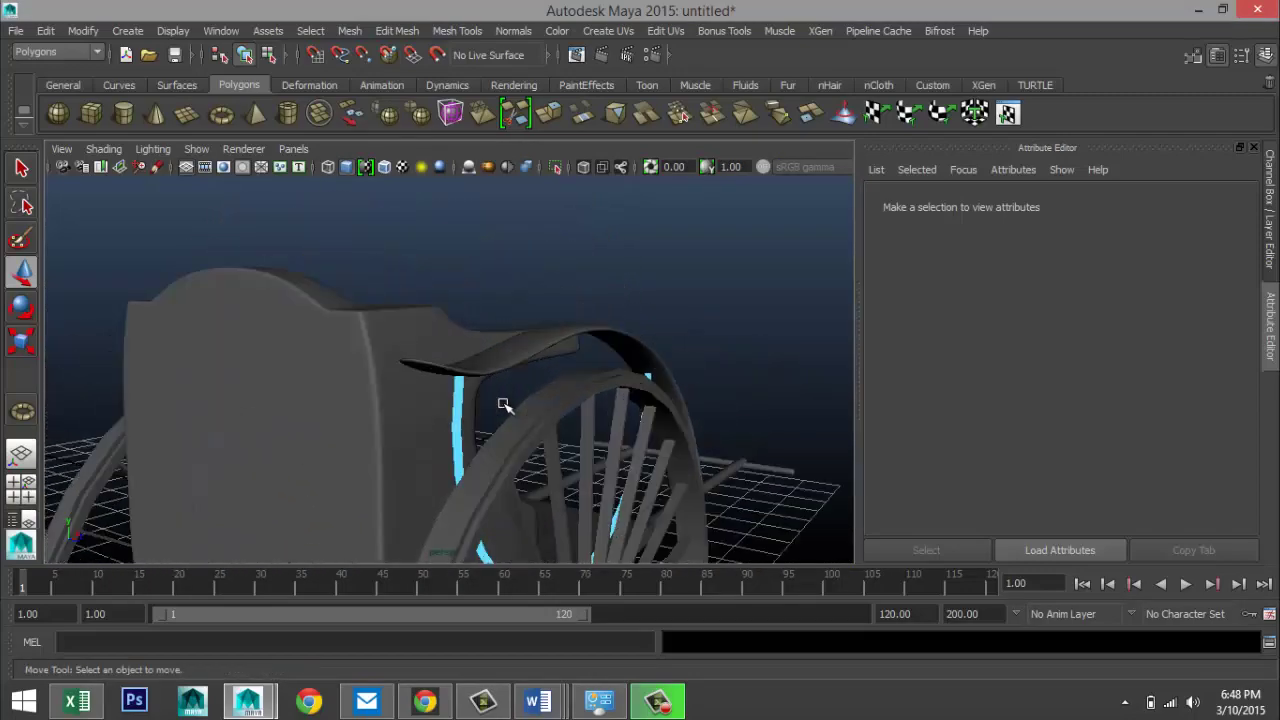
alt+drag(531, 369, 436, 389)
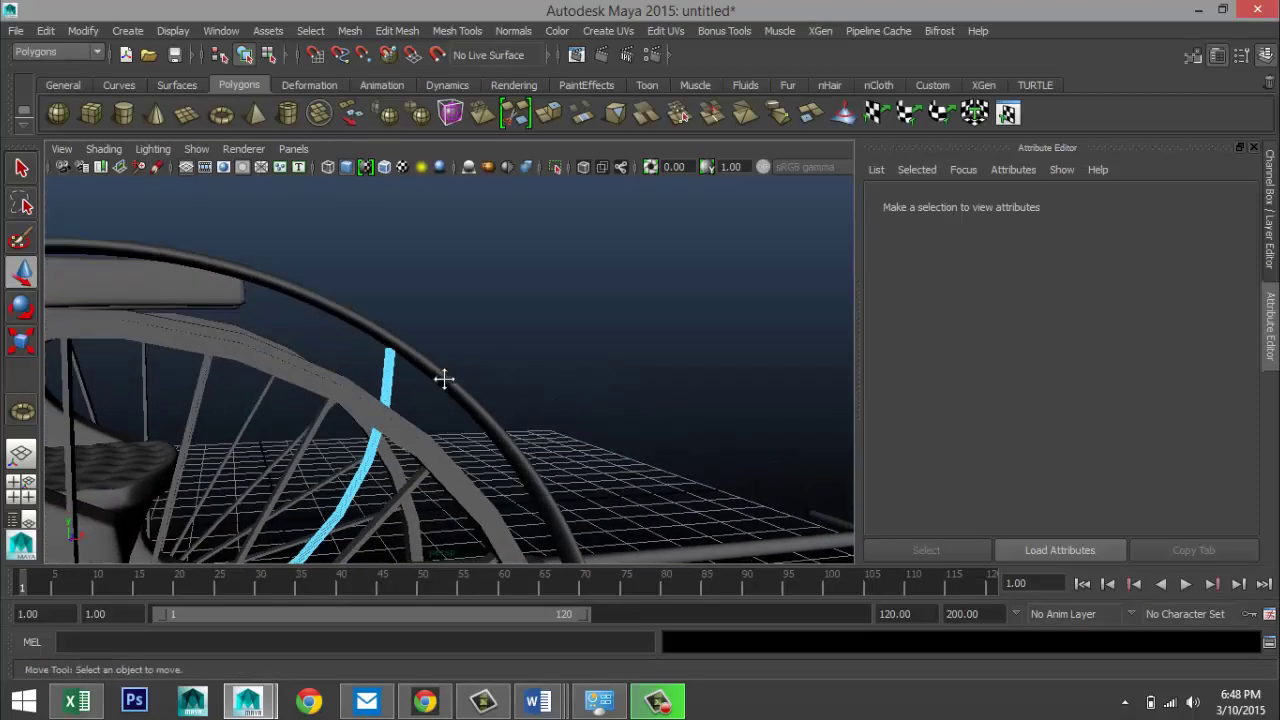
alt+middle_drag(444, 378, 609, 329)
alt+drag(609, 329, 771, 406)
alt+right_drag(711, 400, 482, 374)
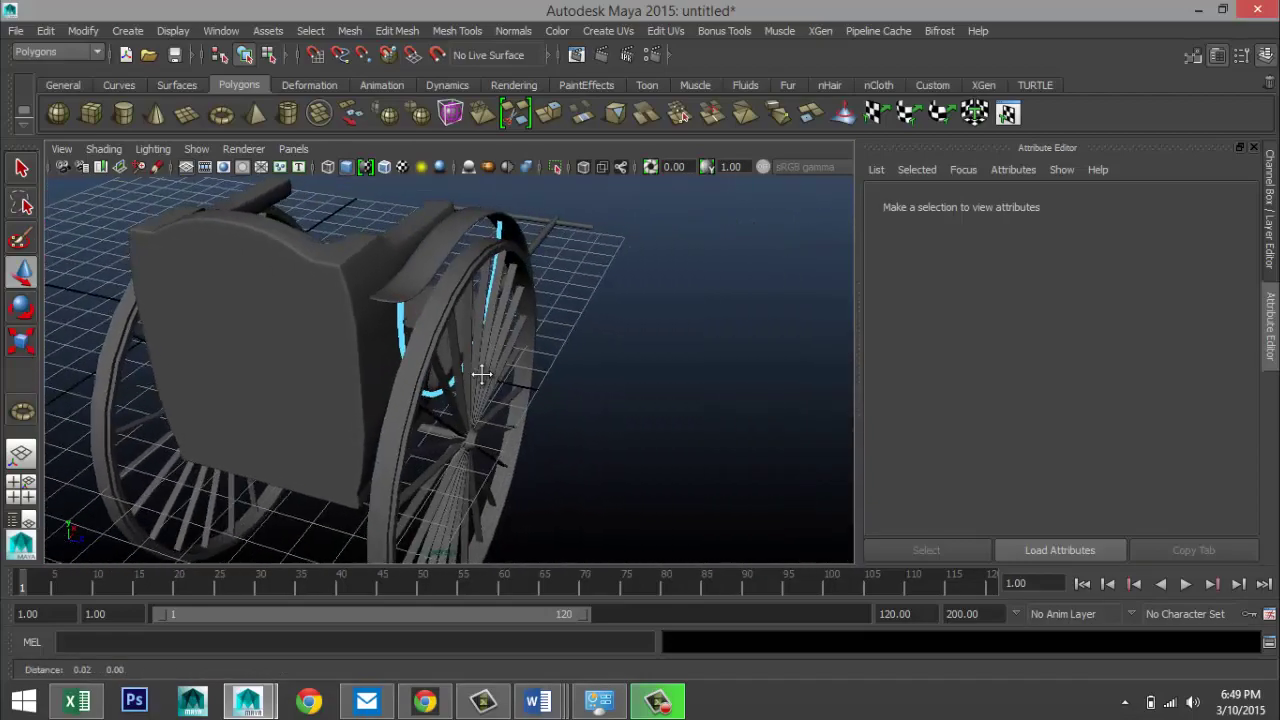
alt+drag(482, 374, 443, 367)
alt+right_drag(443, 367, 398, 339)
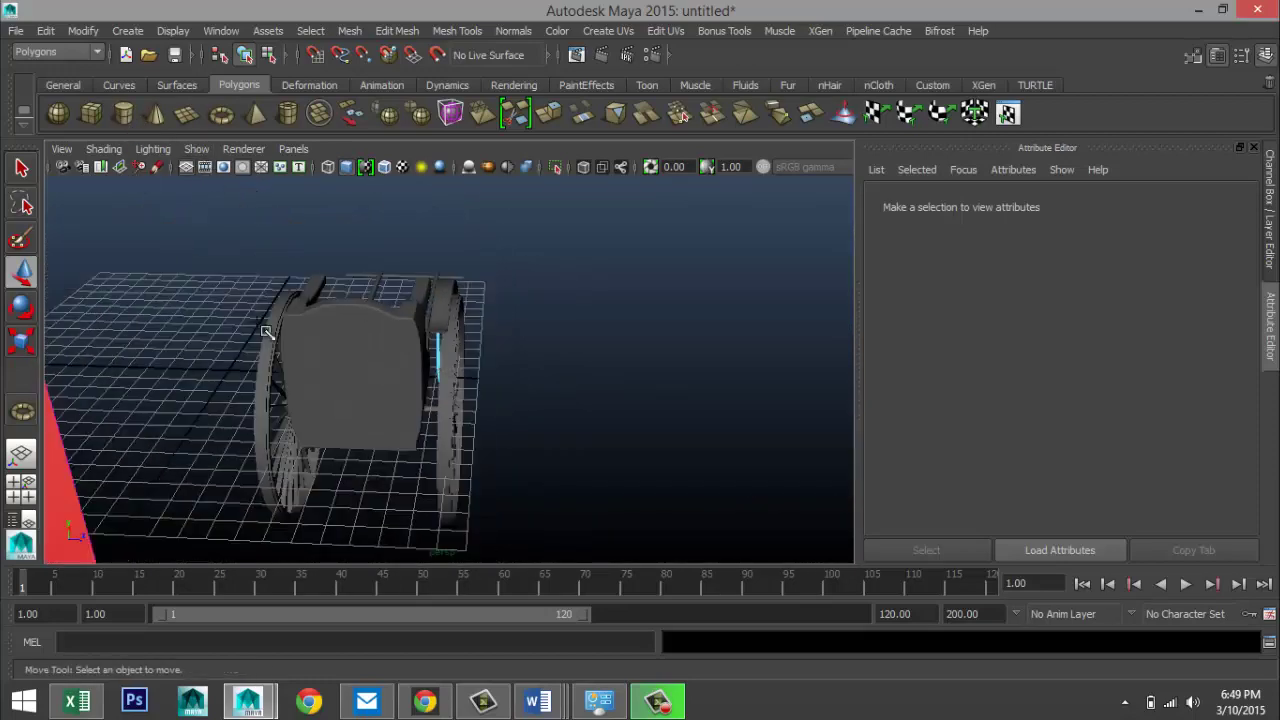
- Draw a polygon cylinder about 0.17 in radius and 1.25 high beside the rickshaw and rotate it 90 degrees about X
key(g)
drag(613, 496, 614, 488)
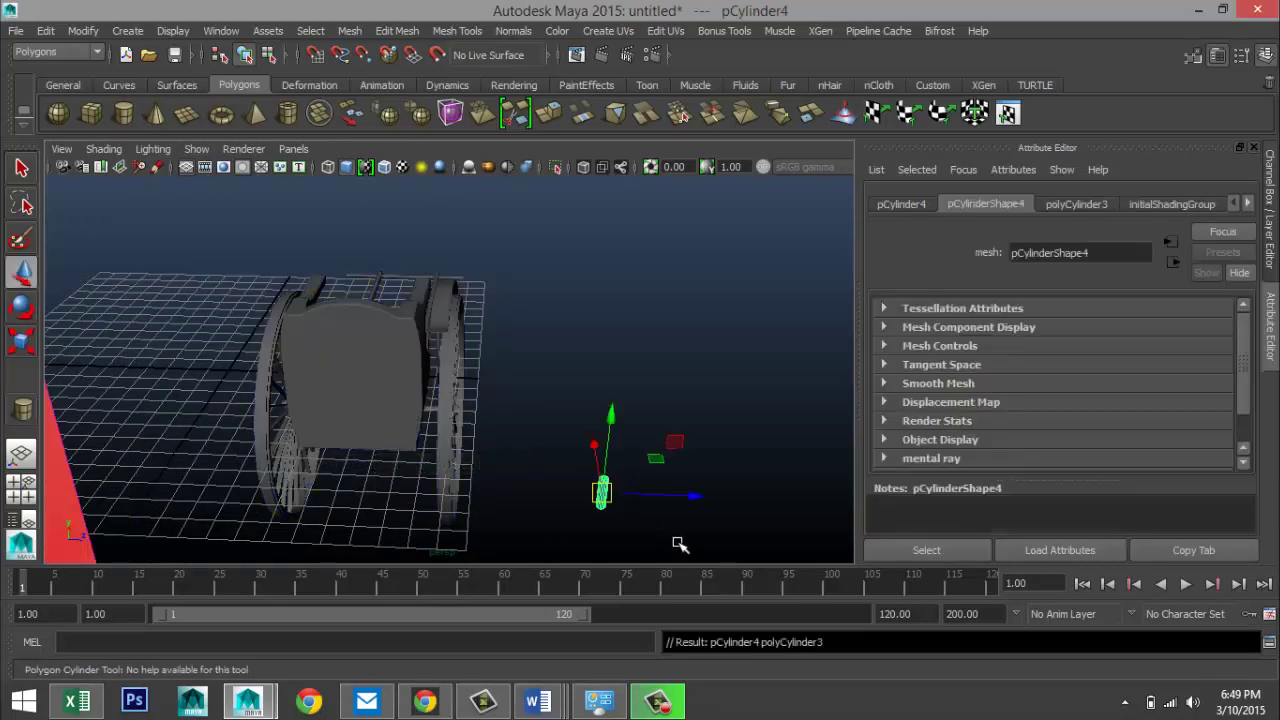
key(e)
drag(636, 430, 705, 550)
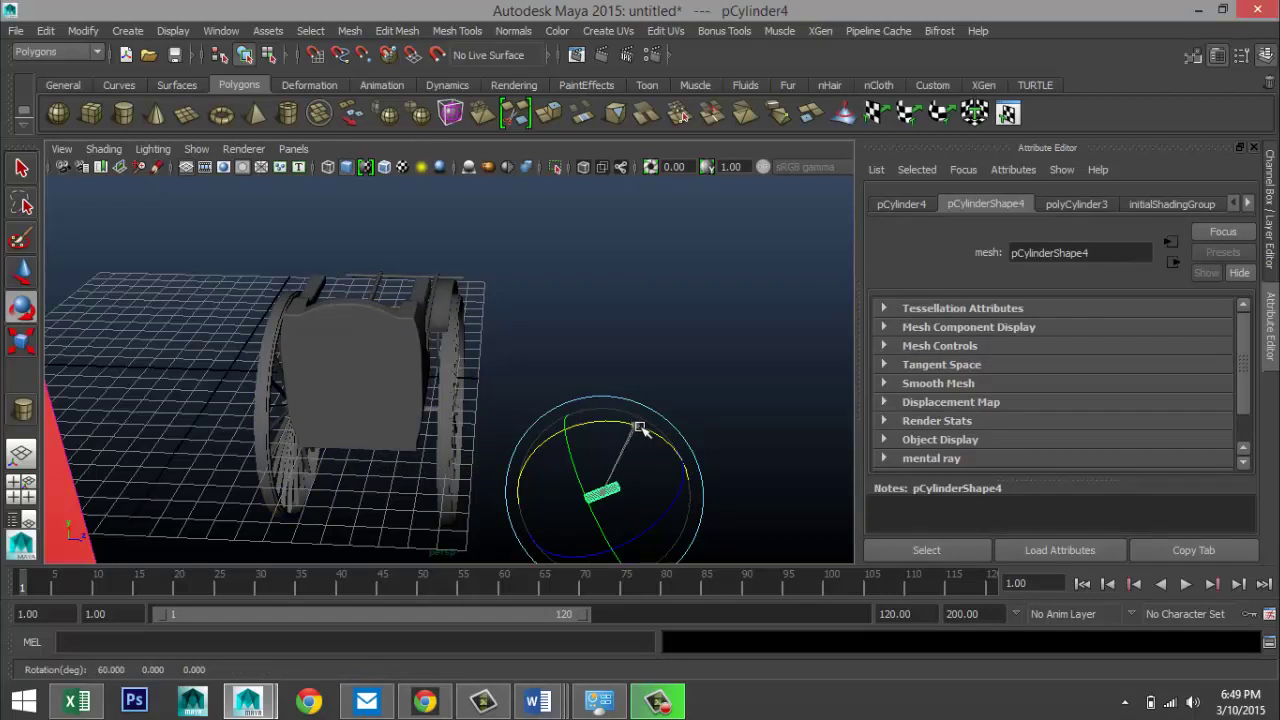
drag(640, 428, 661, 452)
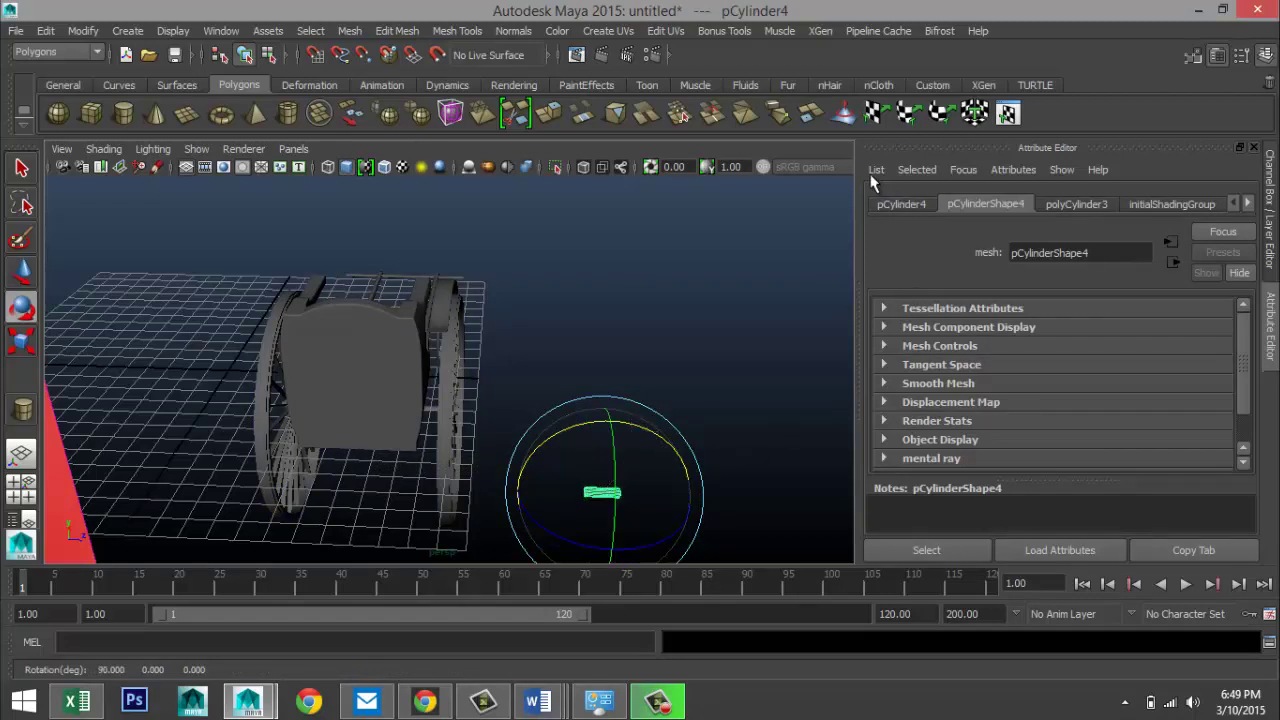
click(1074, 204)
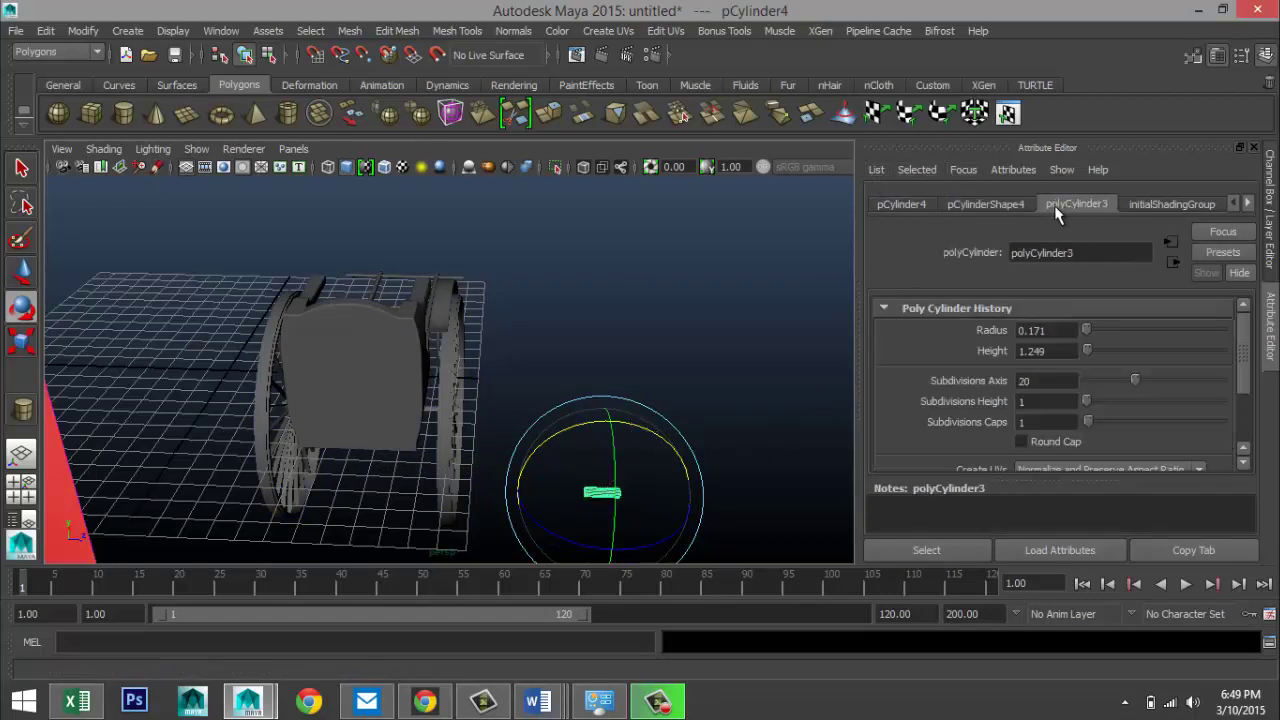
click(965, 206)
click(904, 207)
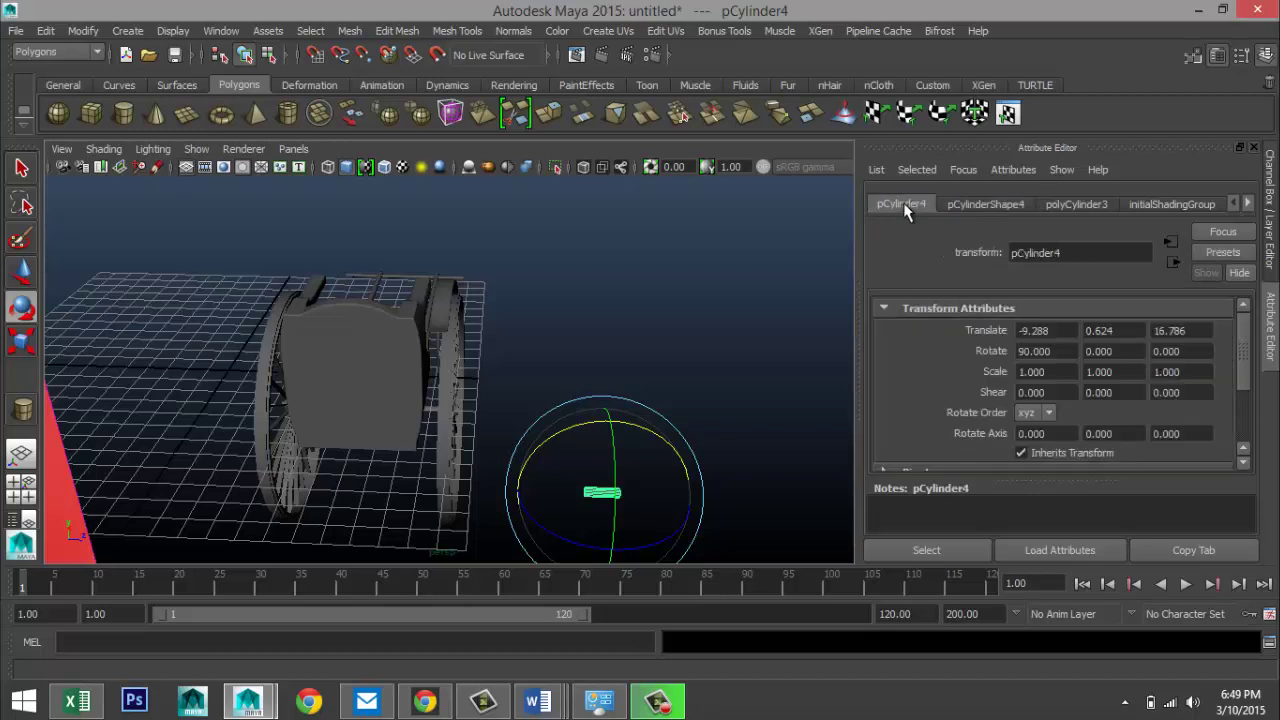
- Move the cylinder between the rickshaw body and the near wheel onto the arc, to about X -4.42, Y 2.26, Z 9.76
key(w)
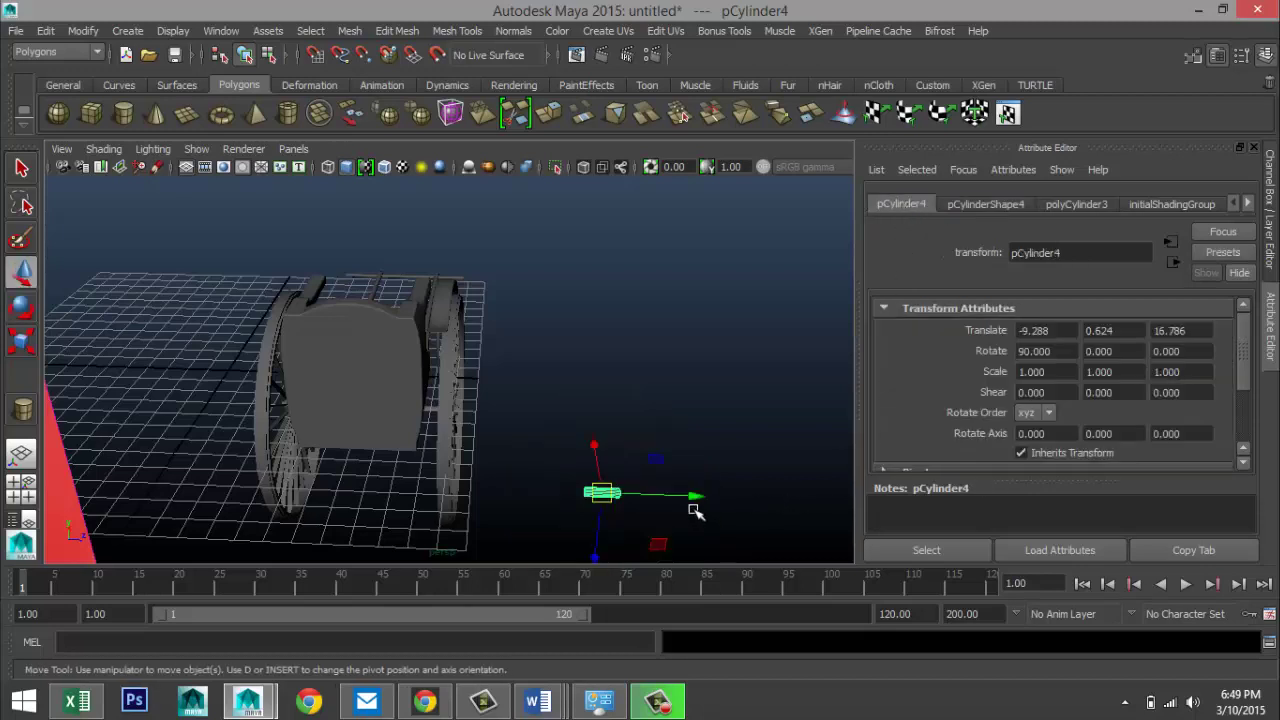
drag(688, 500, 524, 514)
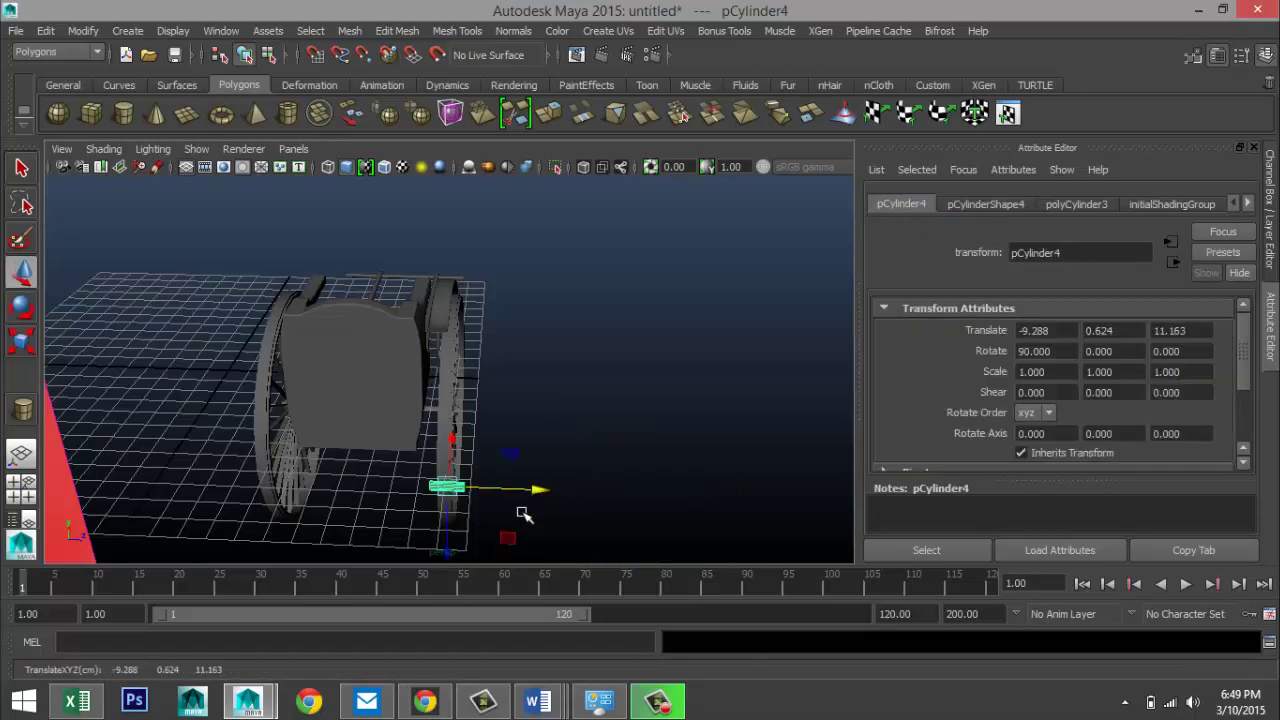
drag(450, 428, 596, 422)
key(f)
scroll(487, 414, down, 3)
drag(607, 368, 548, 330)
alt+drag(510, 380, 654, 400)
drag(416, 360, 418, 368)
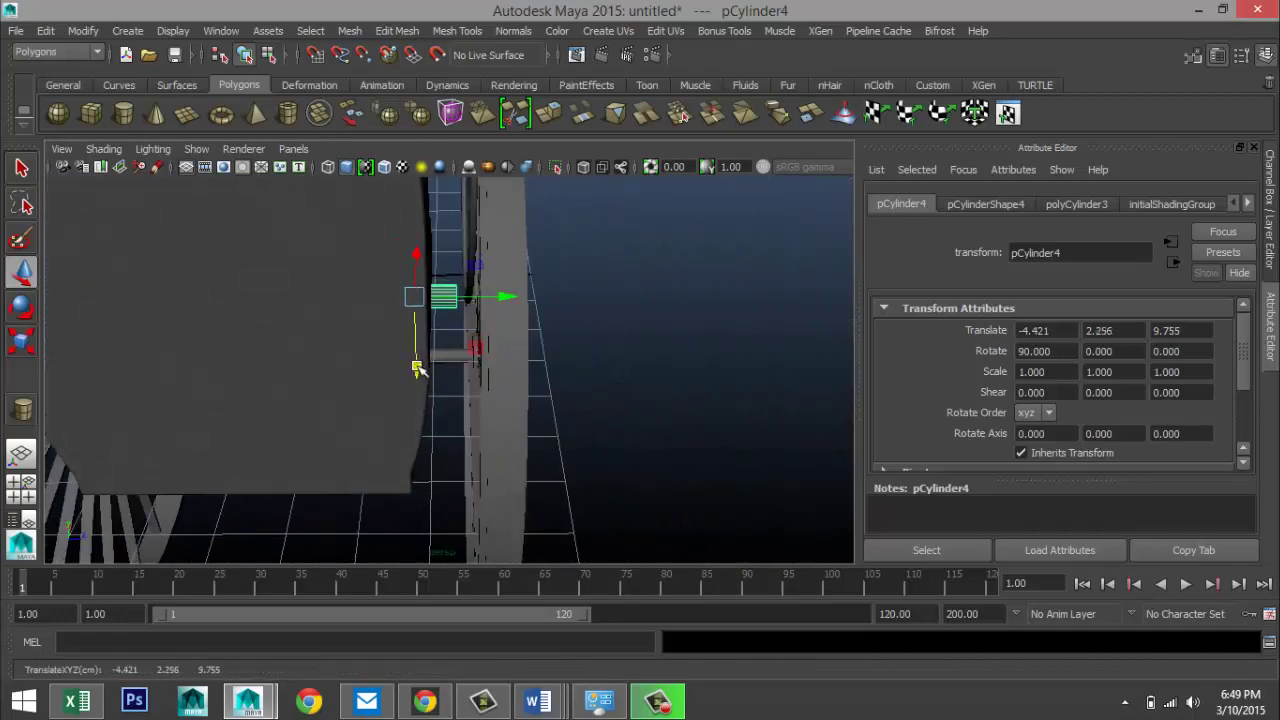
alt+drag(687, 442, 514, 420)
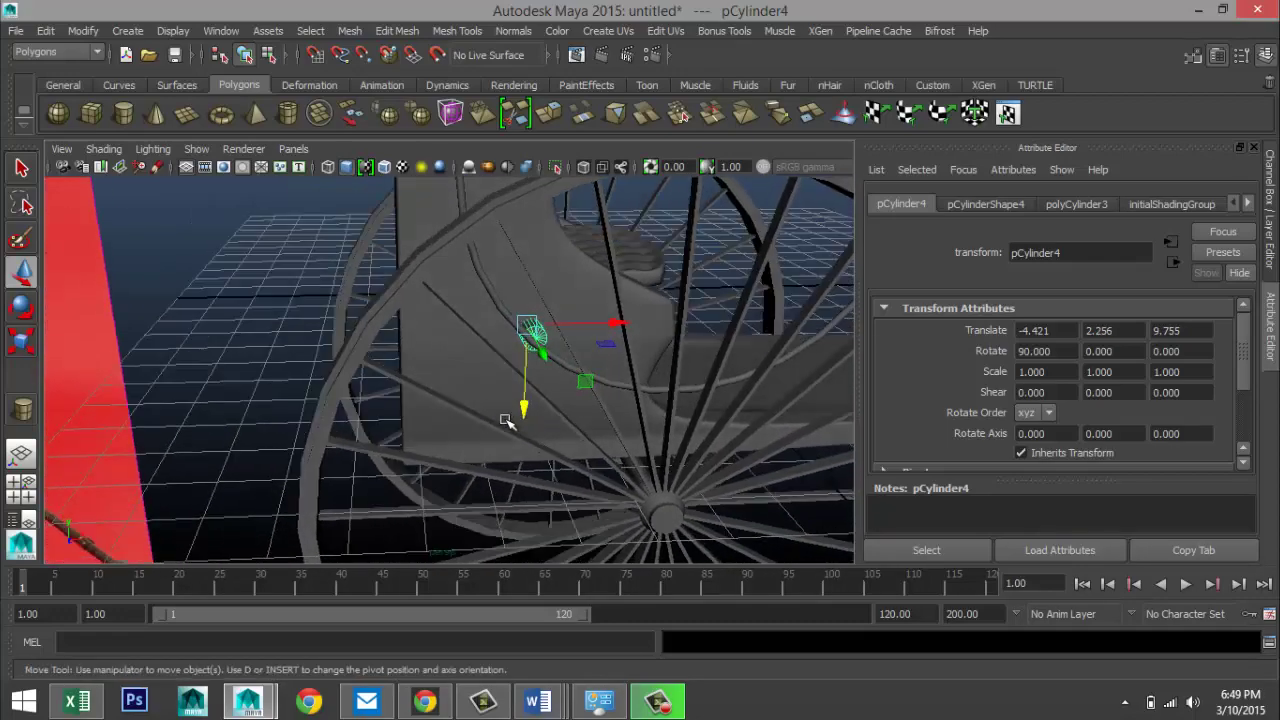
- Scale the cylinder uniformly to 0.333, stretch it lengthwise to 1.231, and shift it along X to about -4.474
key(r)
drag(531, 333, 527, 327)
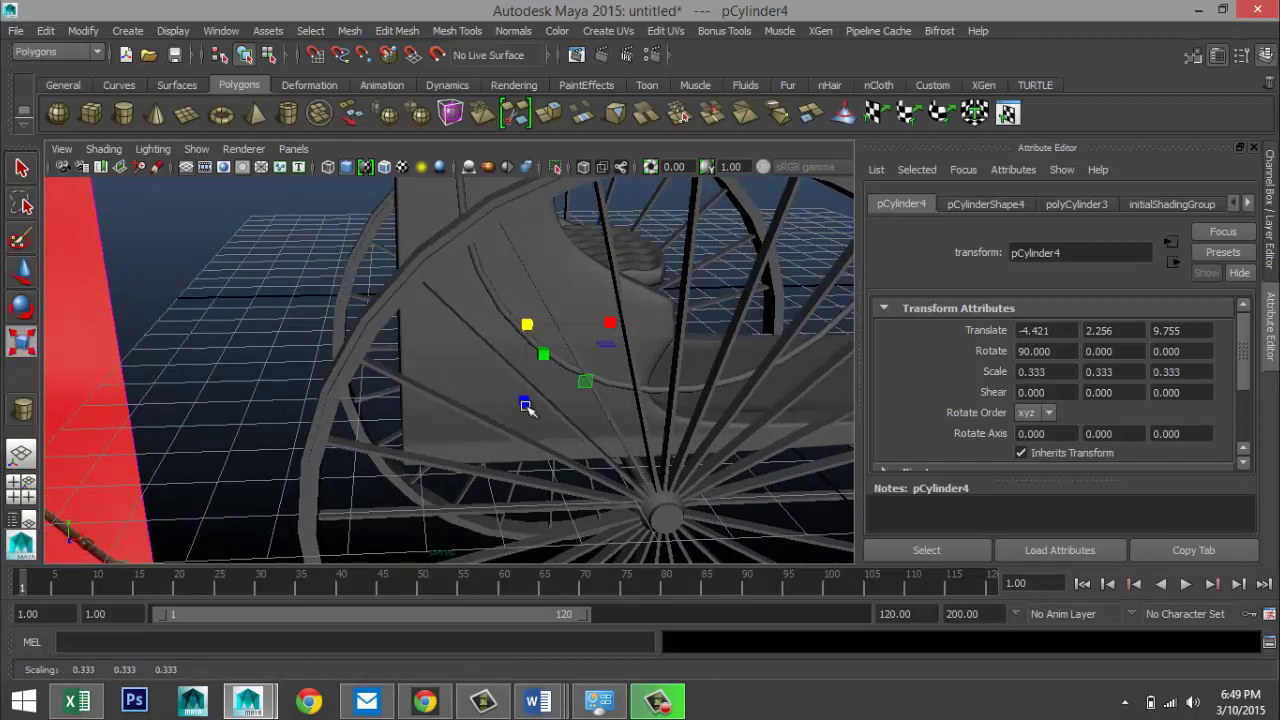
alt+drag(525, 405, 631, 423)
key(w)
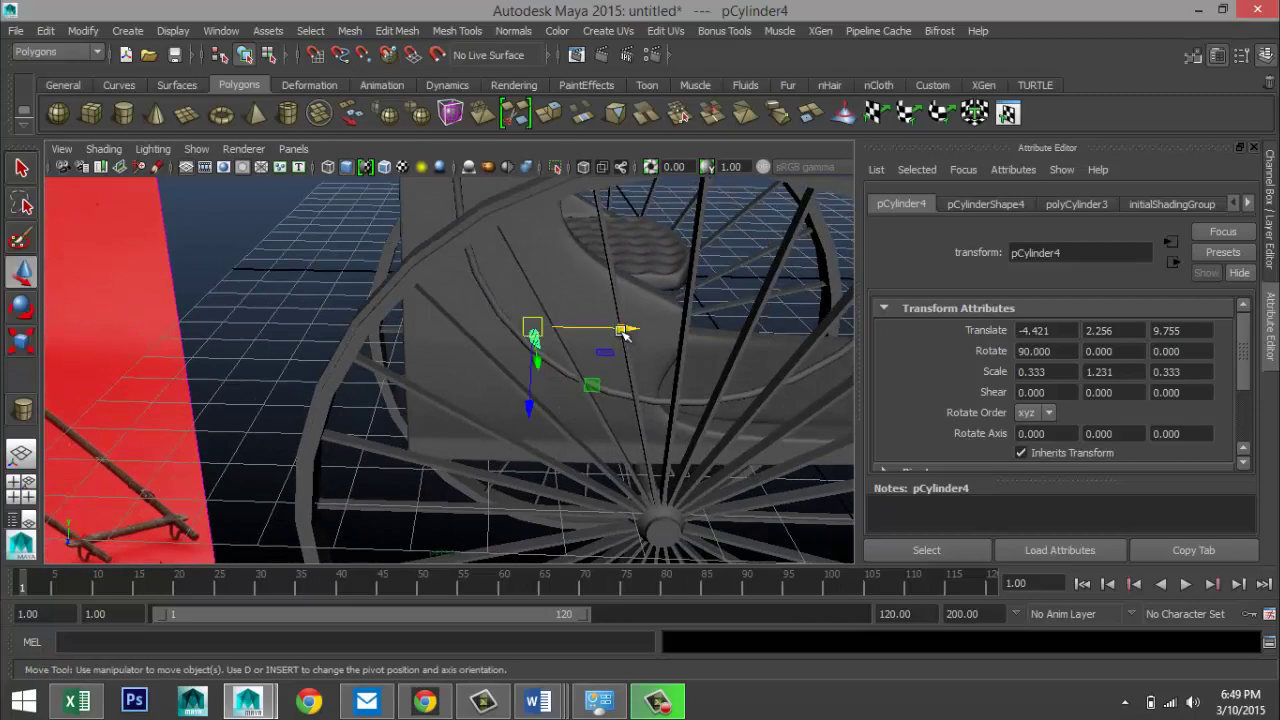
drag(623, 333, 620, 331)
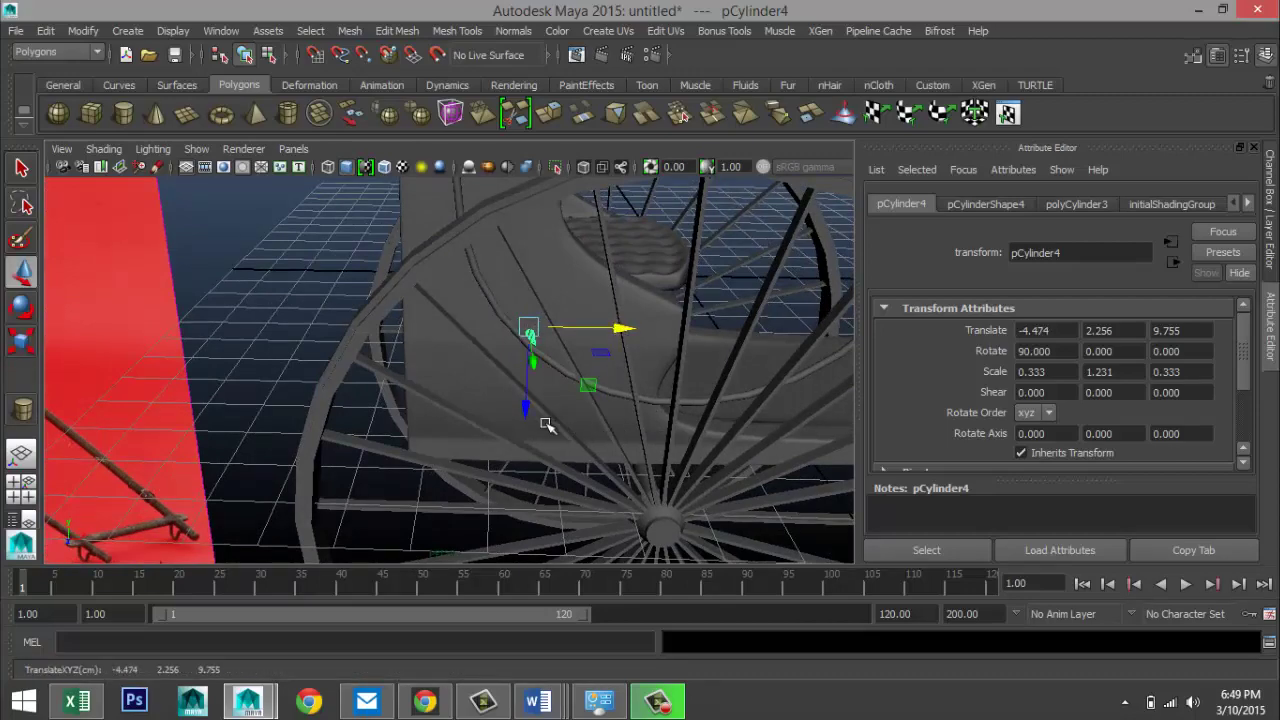
- Duplicate the connecting cylinder and place the copy on the upper rear part of the arc, at about X -5.323, Y 3.582
mouse_move(546, 425)
alt+mouse_down()
mouse_move(563, 386)
mouse_move(583, 394)
mouse_move(534, 429)
mouse_move(634, 420)
mouse_move(526, 403)
mouse_move(537, 423)
alt+mouse_up()
key(ctrl+d)
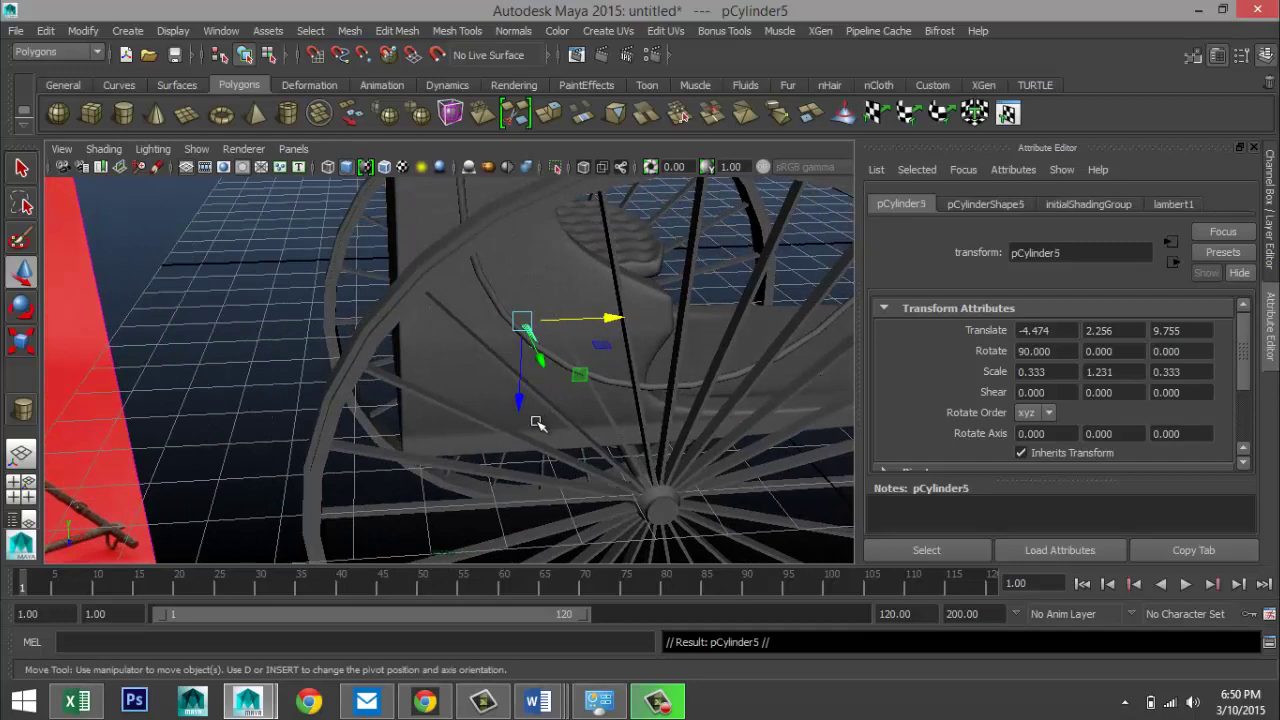
drag(612, 318, 575, 316)
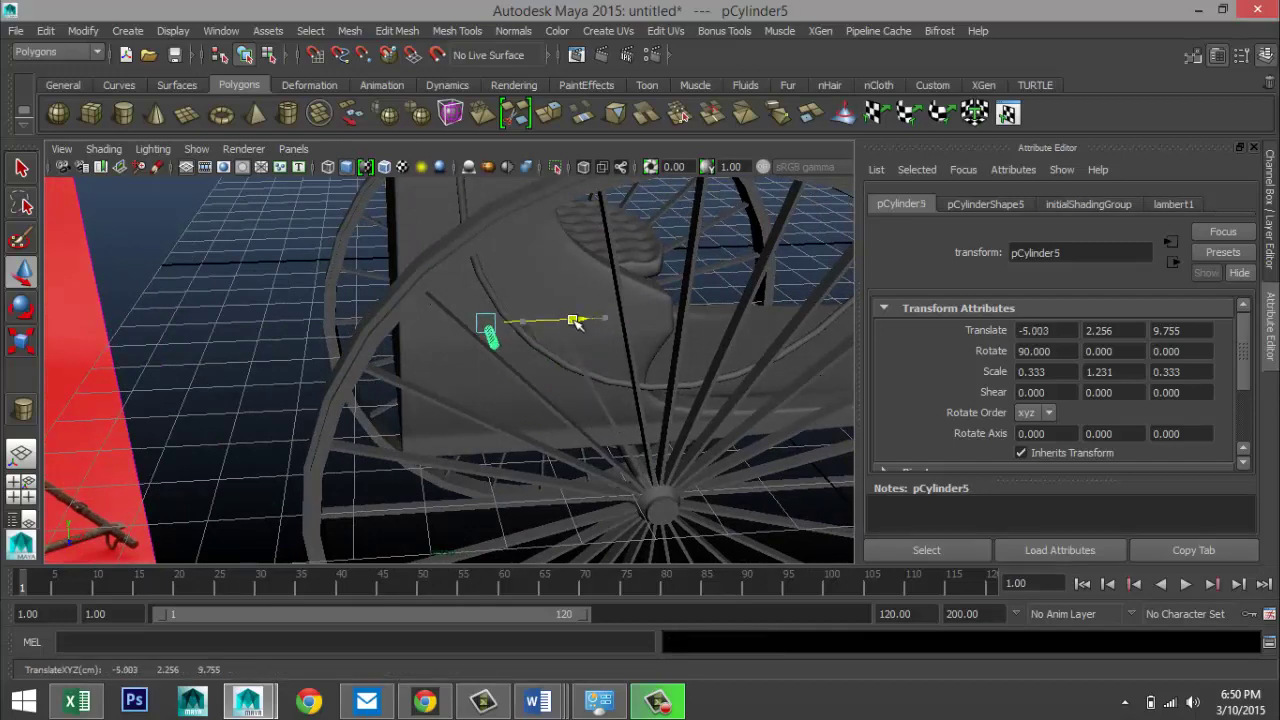
drag(484, 400, 461, 318)
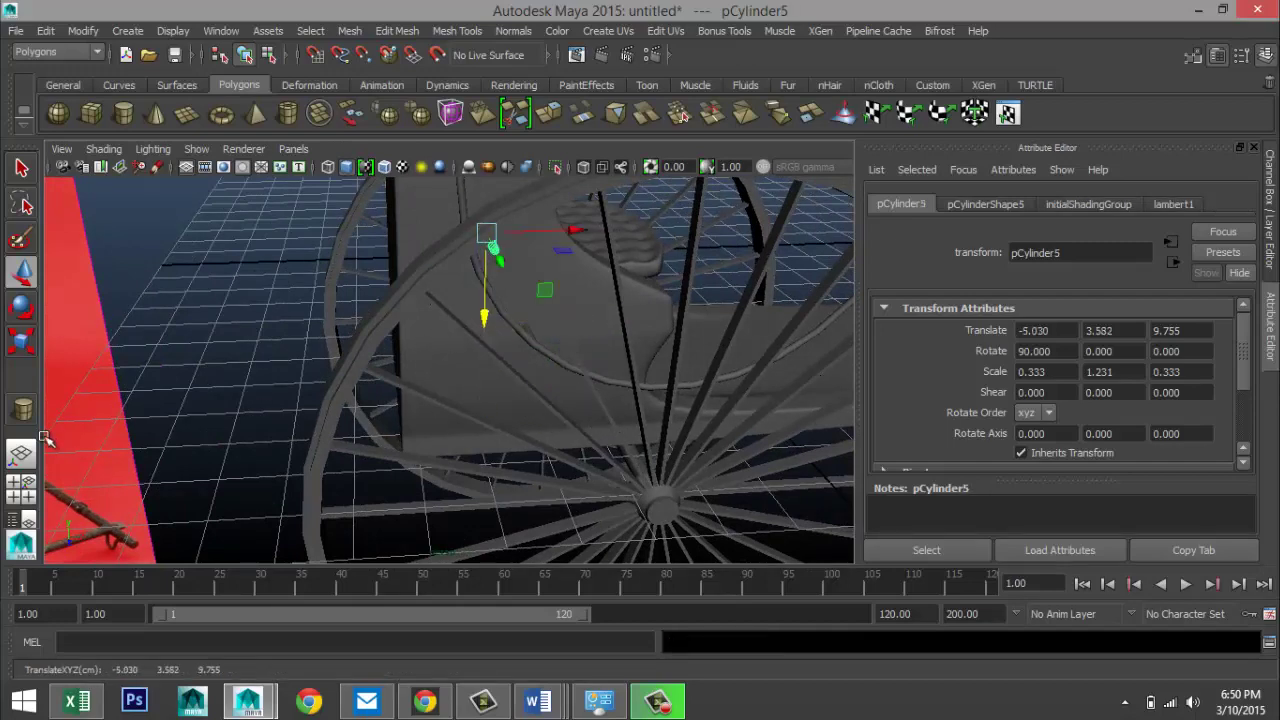
key(space)
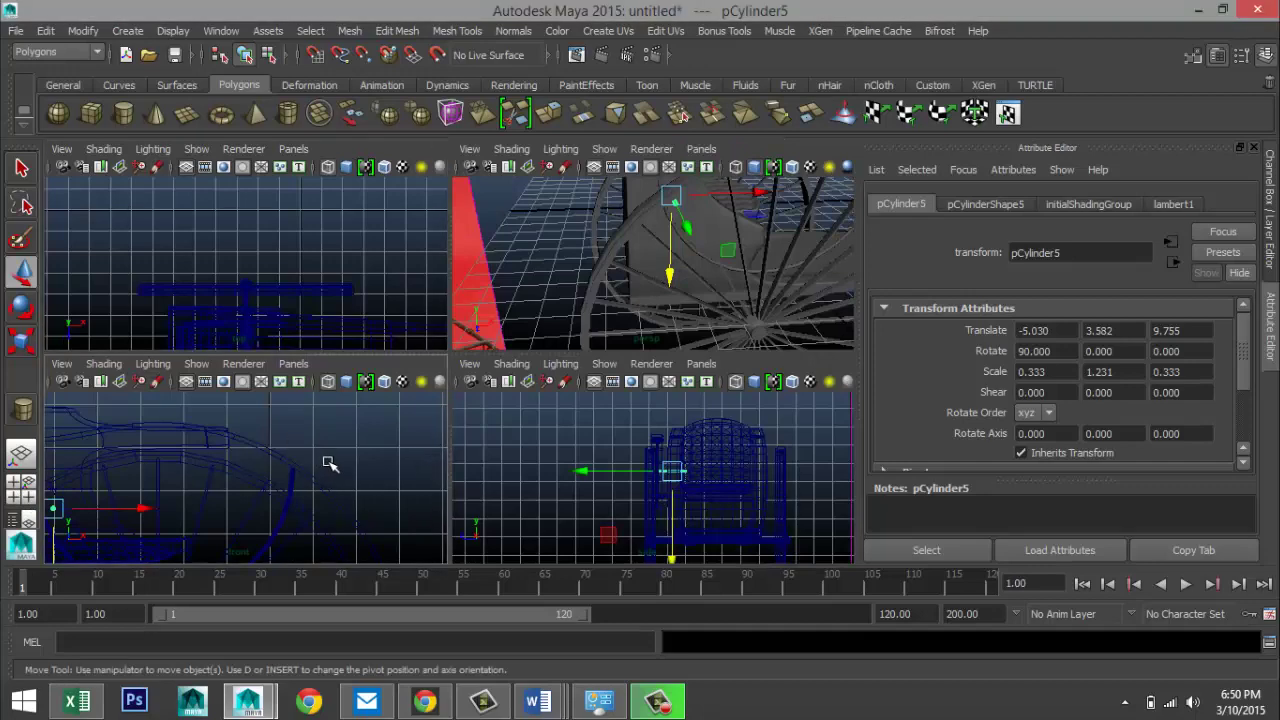
key(space)
key(5)
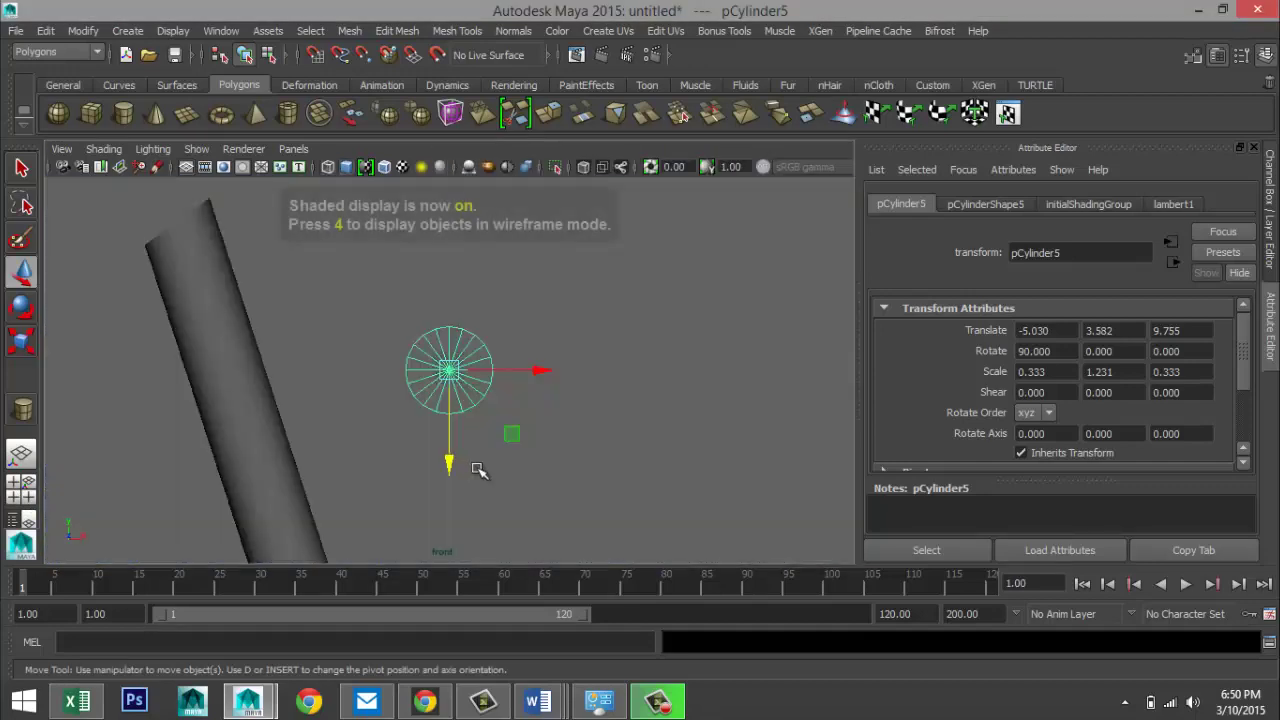
scroll(477, 470, down, 5)
scroll(477, 470, up, 2)
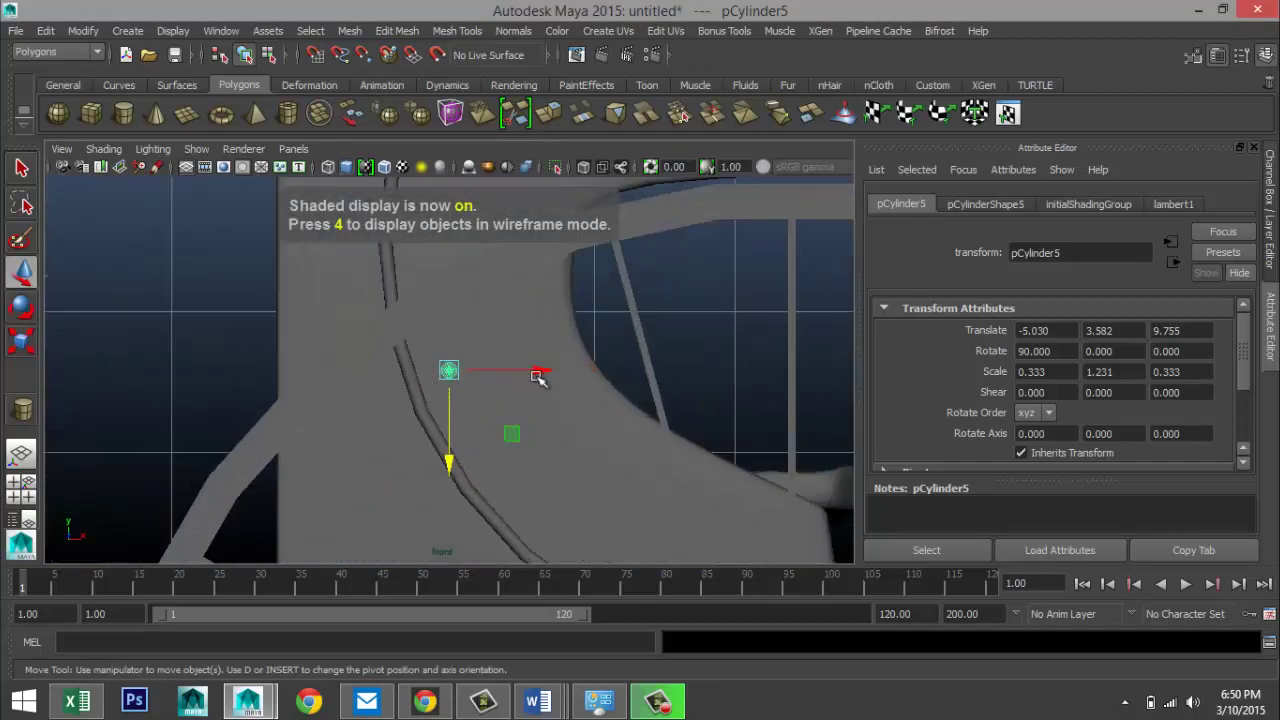
drag(541, 371, 500, 375)
scroll(500, 400, down, 3)
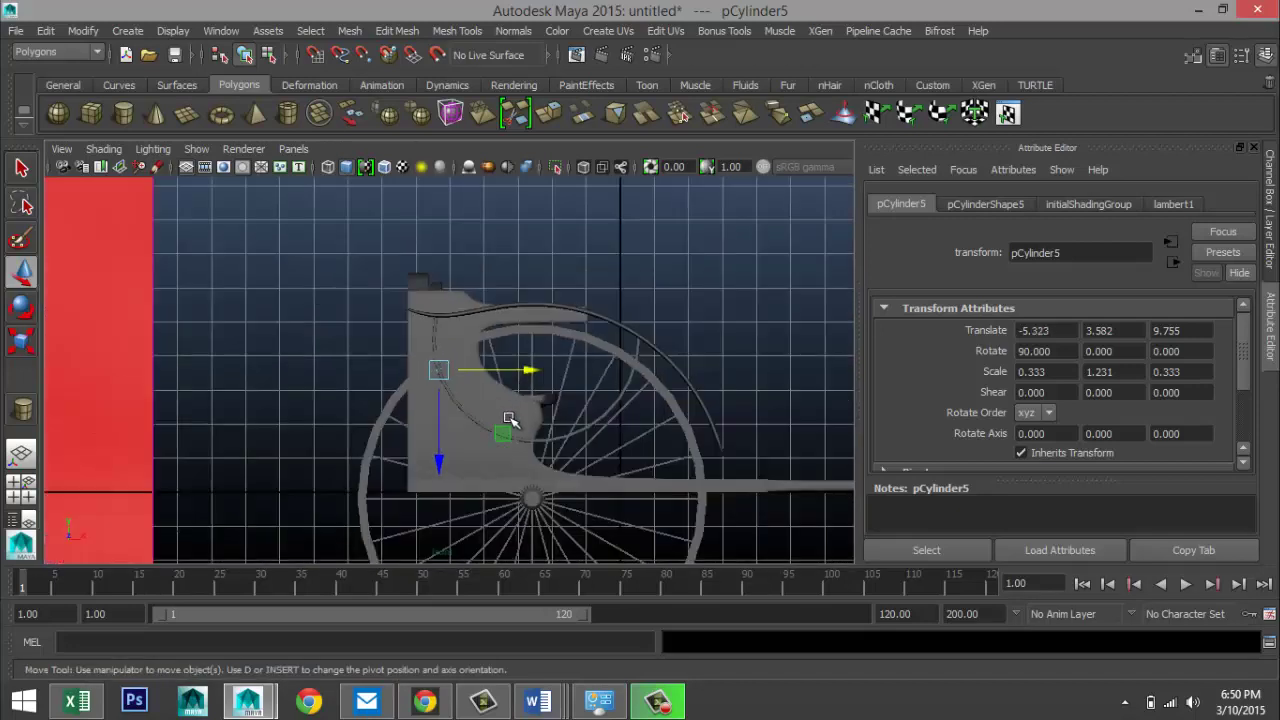
- Duplicate the cylinder again and center the copy on the lowest part of the arc, at about X -2.835, Y 1.527
scroll(524, 437, up, 1)
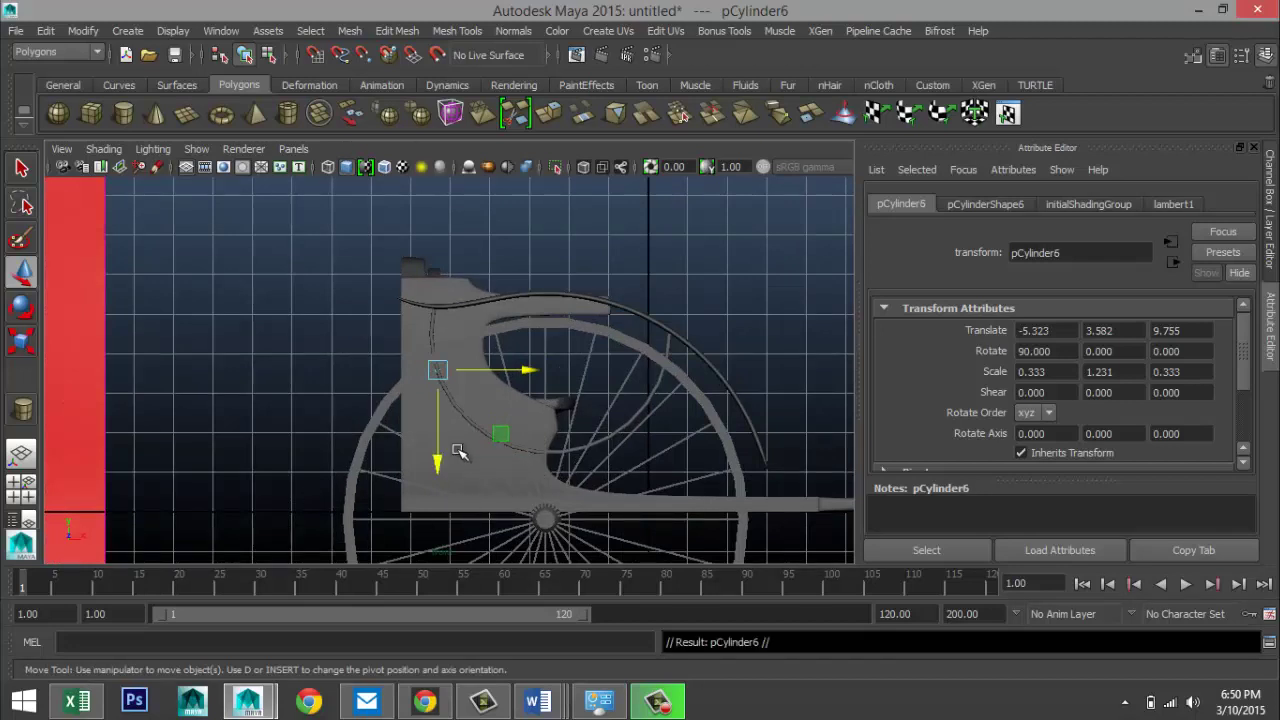
drag(437, 459, 458, 531)
drag(535, 445, 628, 462)
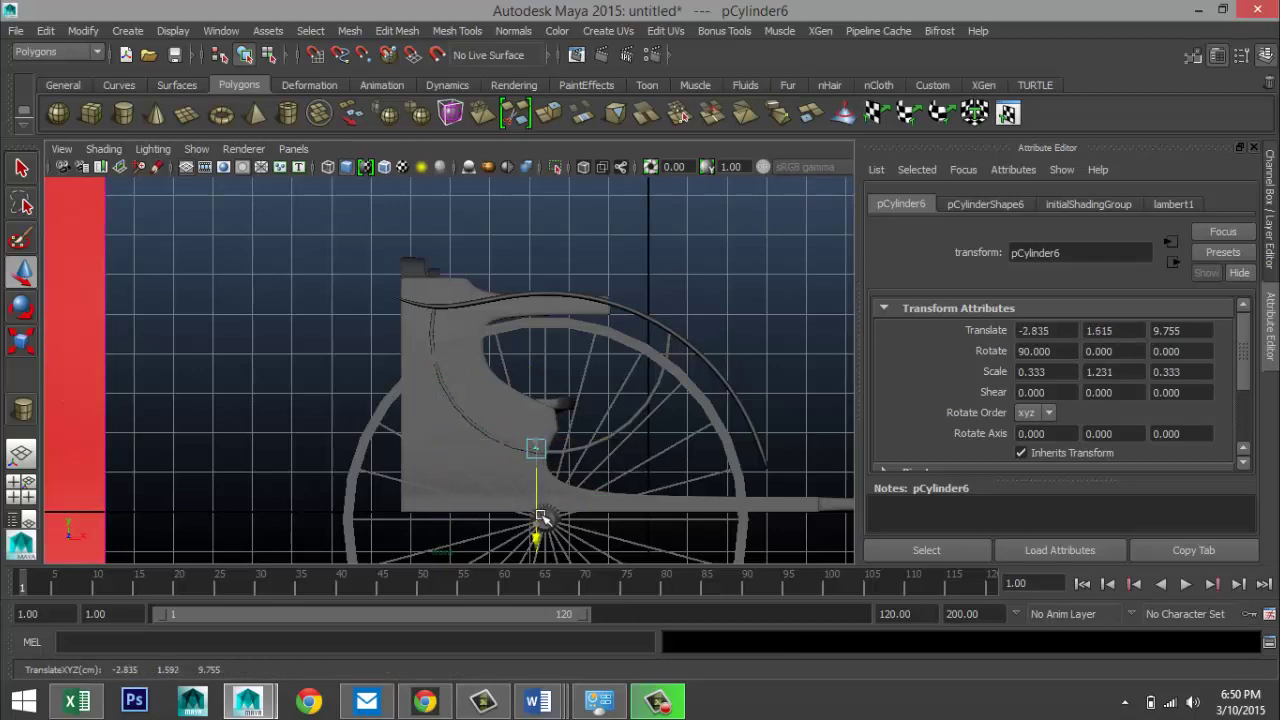
drag(541, 516, 537, 533)
key(f)
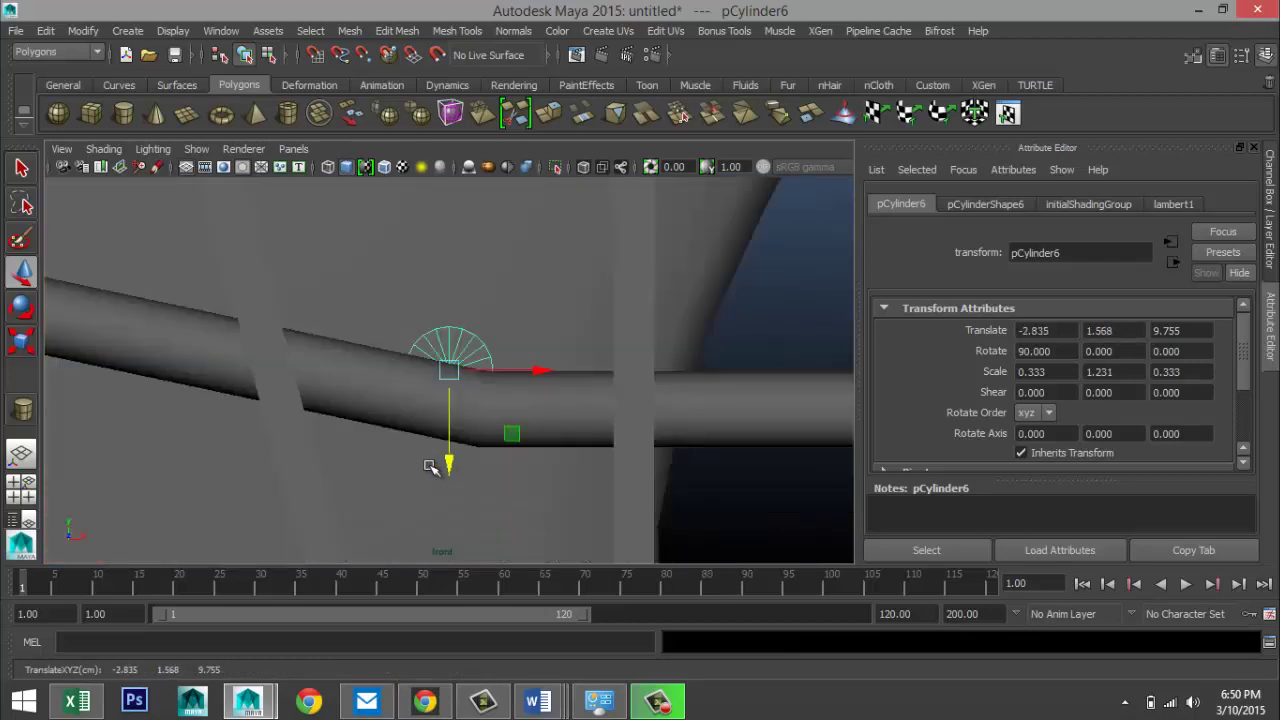
drag(450, 463, 462, 493)
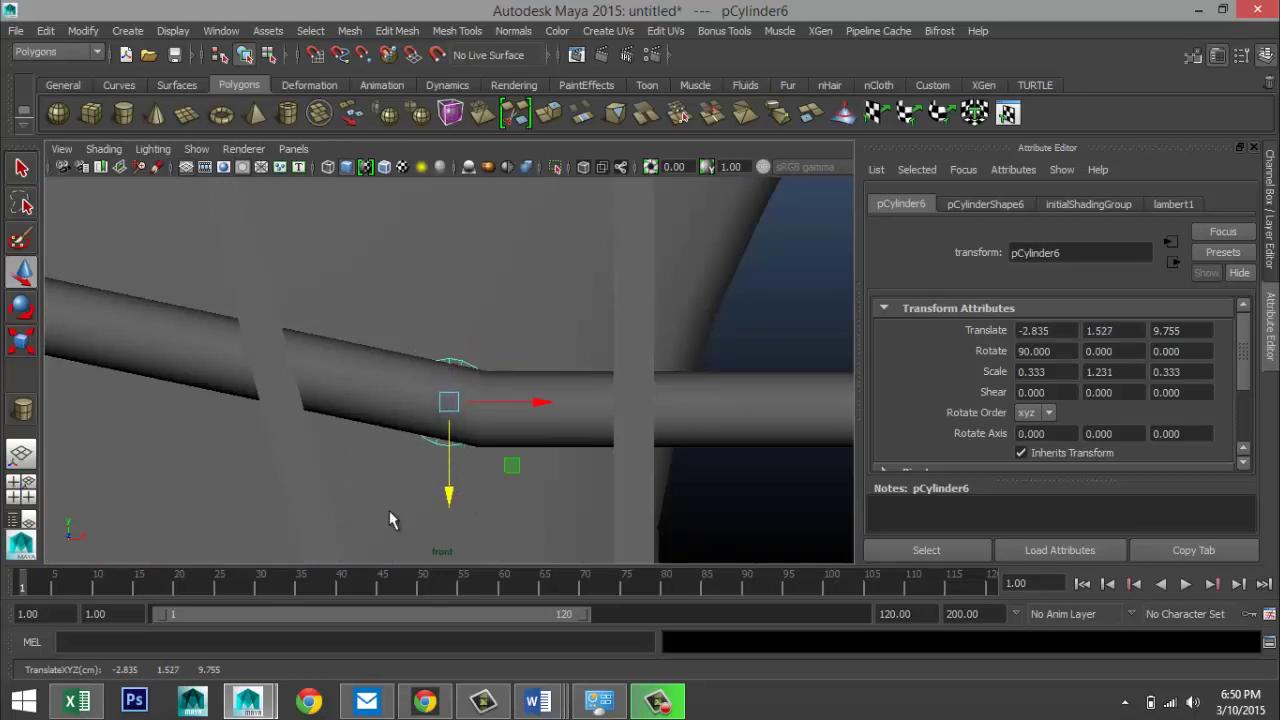
- Combine the three connecting cylinders and the torus arc into one mesh and display it with smooth preview
click(22, 490)
key(space)
key(f)
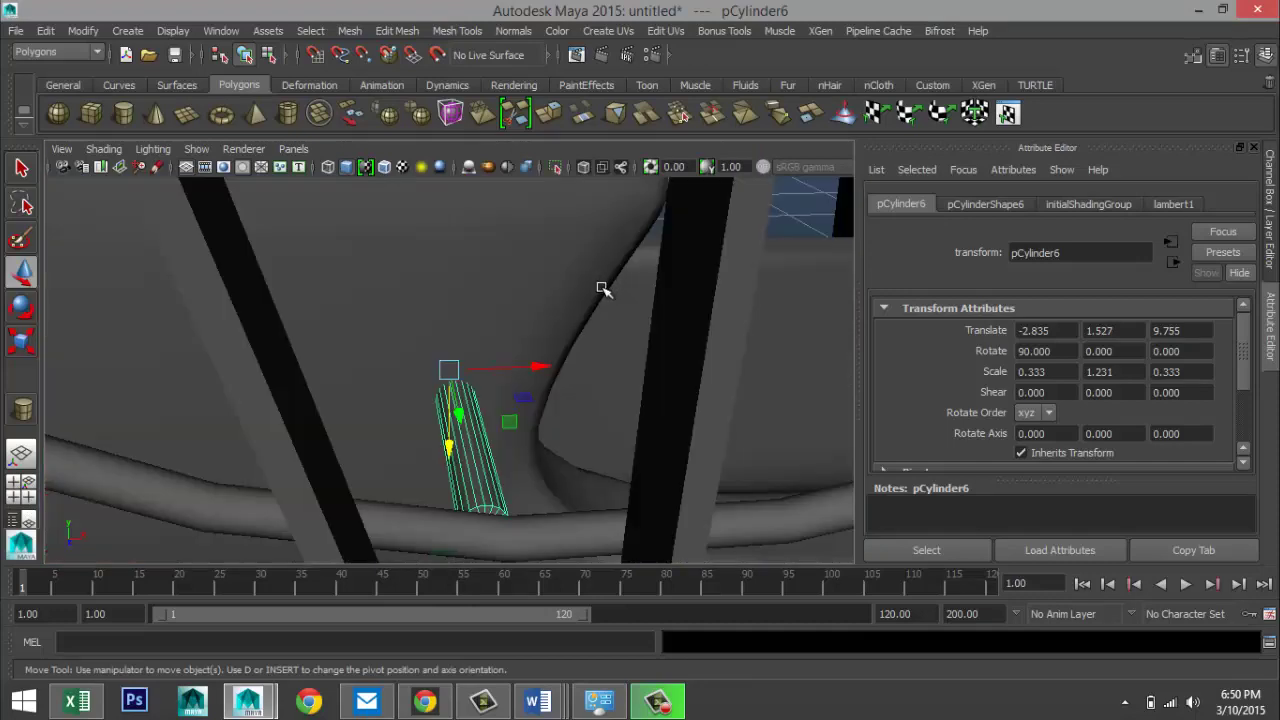
alt+drag(603, 286, 515, 452)
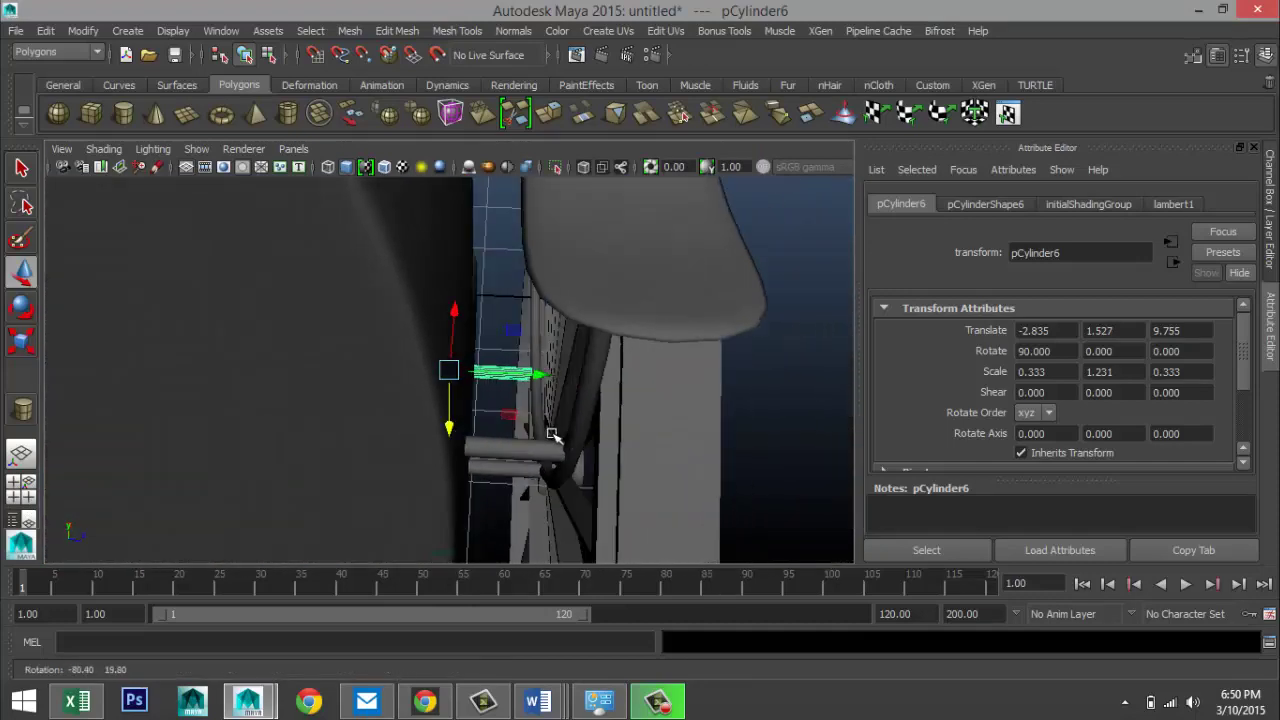
click(512, 450)
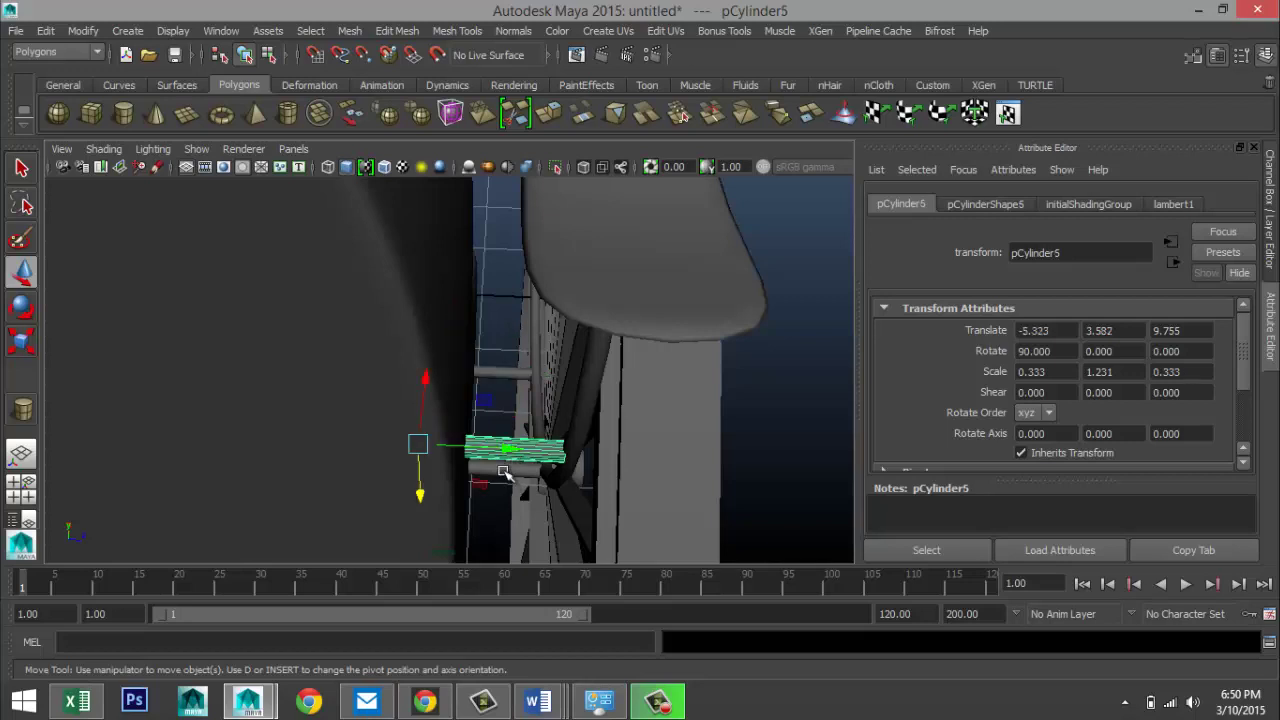
click(515, 462)
click(504, 375)
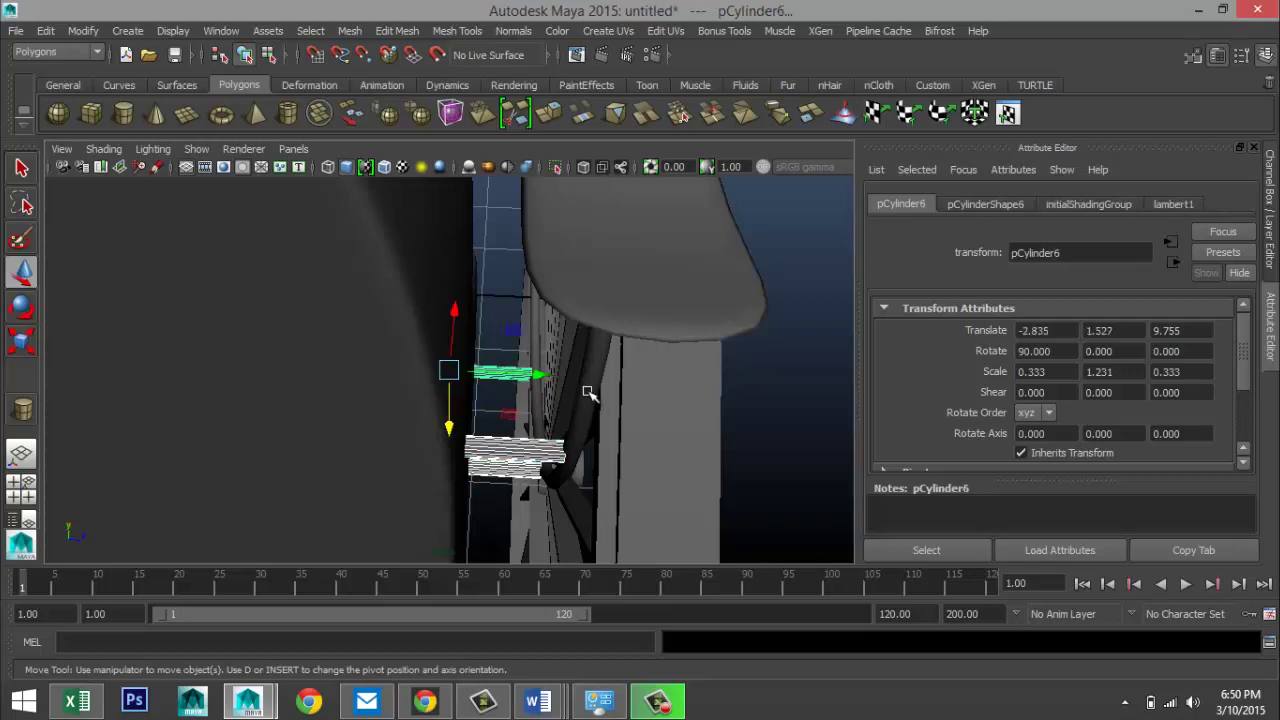
click(596, 398)
alt+drag(645, 433, 454, 277)
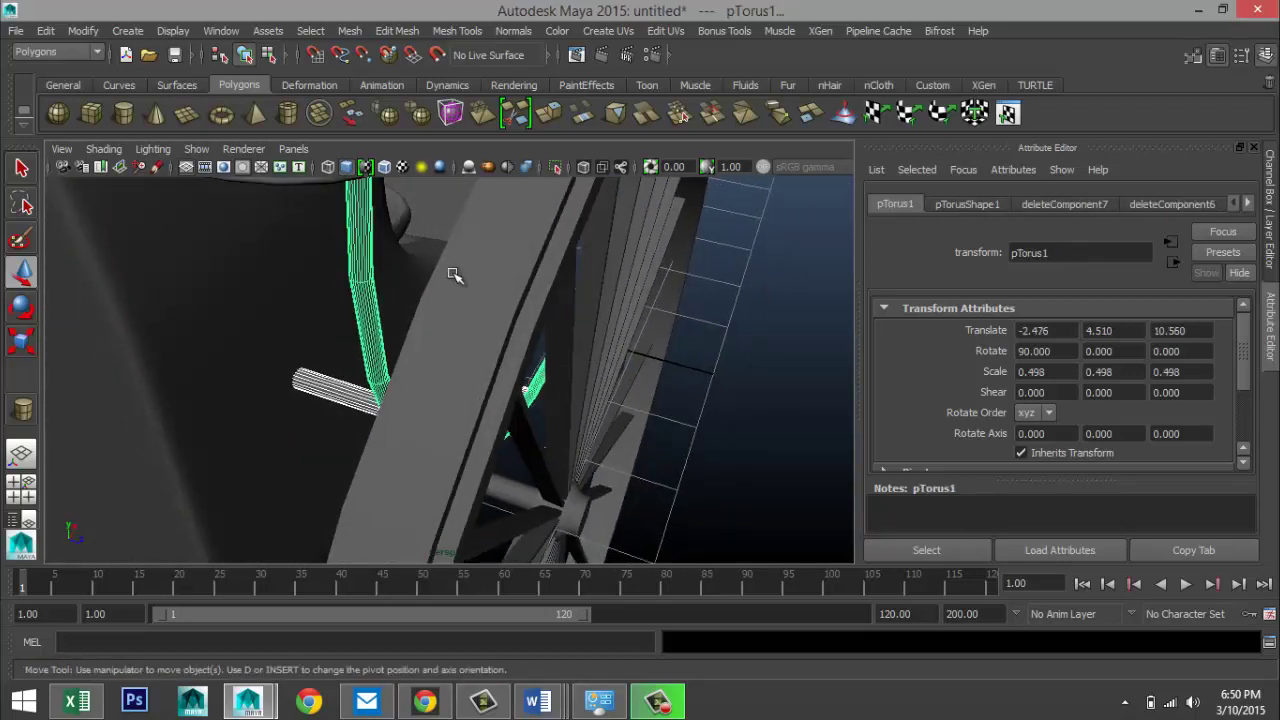
click(349, 31)
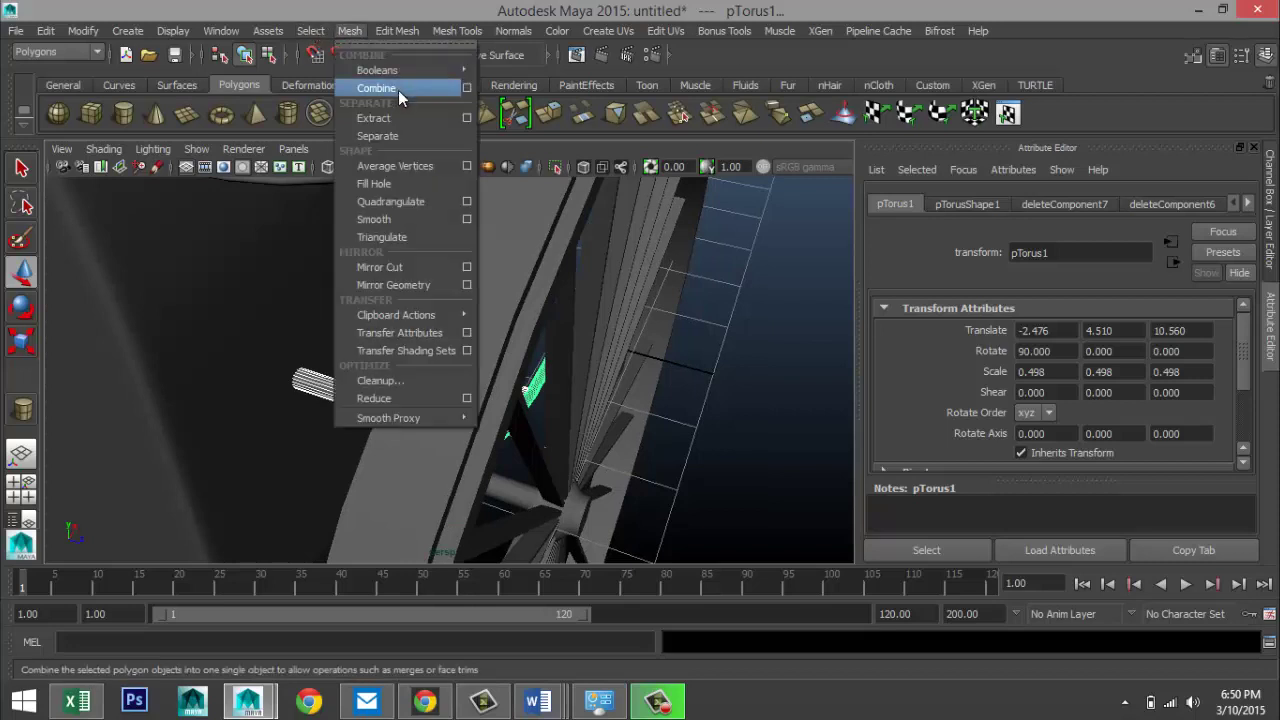
click(399, 87)
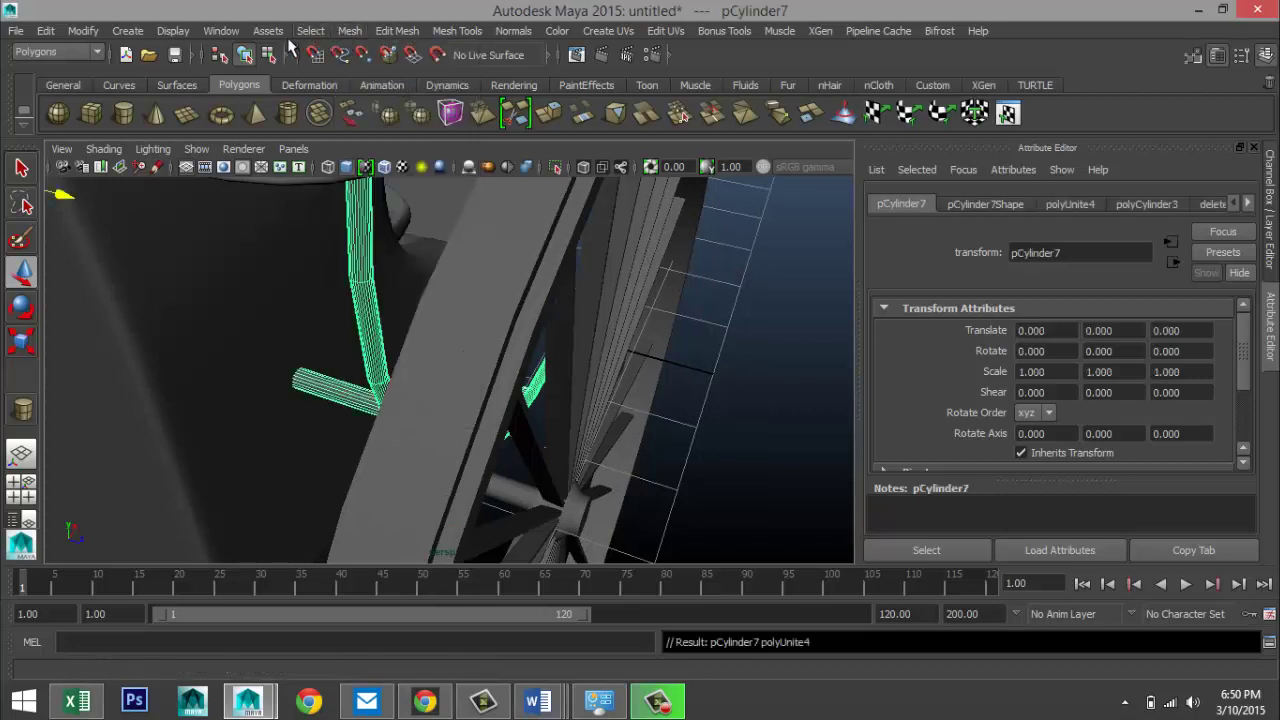
key(alt+shift+d)
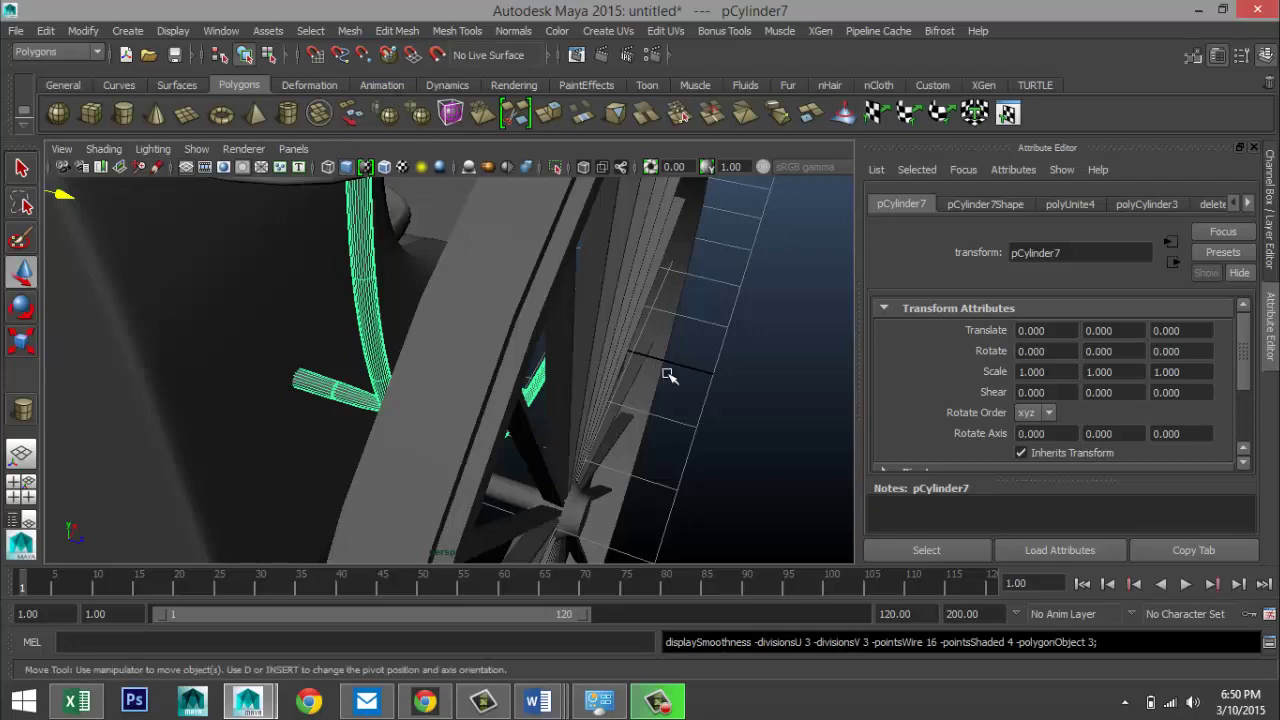
- Combine the arc-and-cylinder support with the fender above the same wheel into a single mesh
click(694, 381)
alt+drag(500, 398, 406, 482)
click(500, 440)
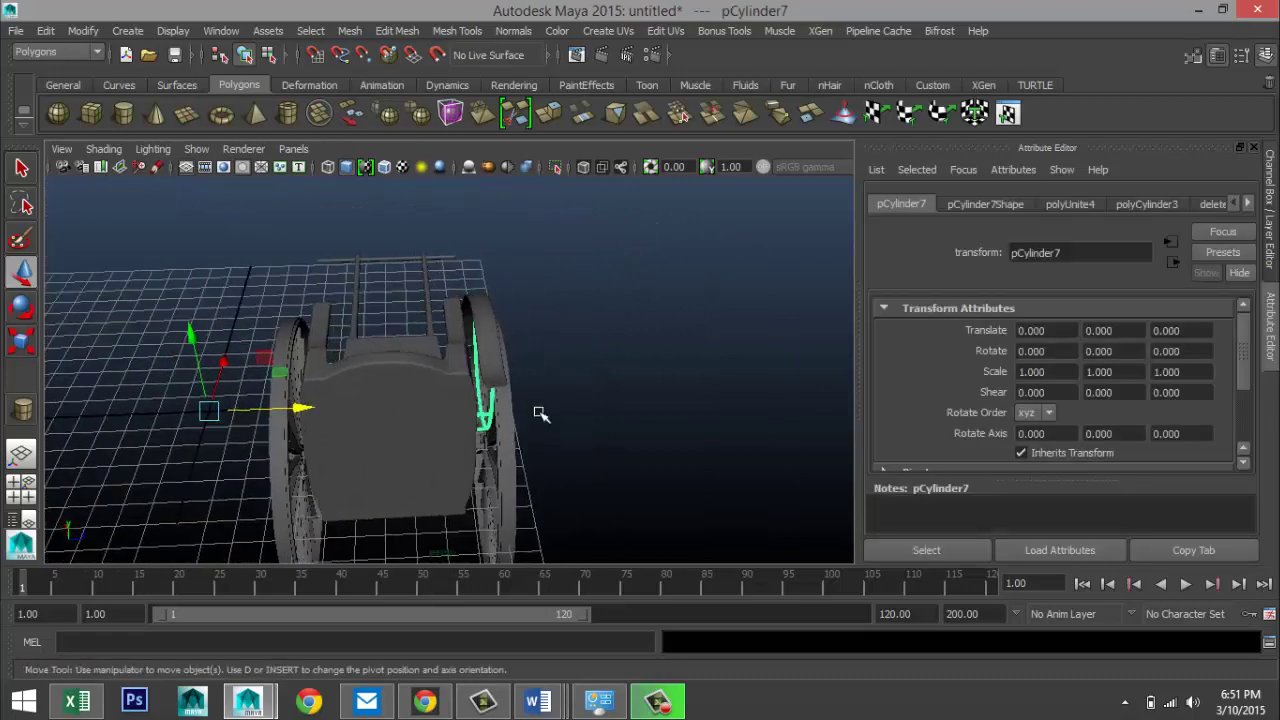
click(496, 369)
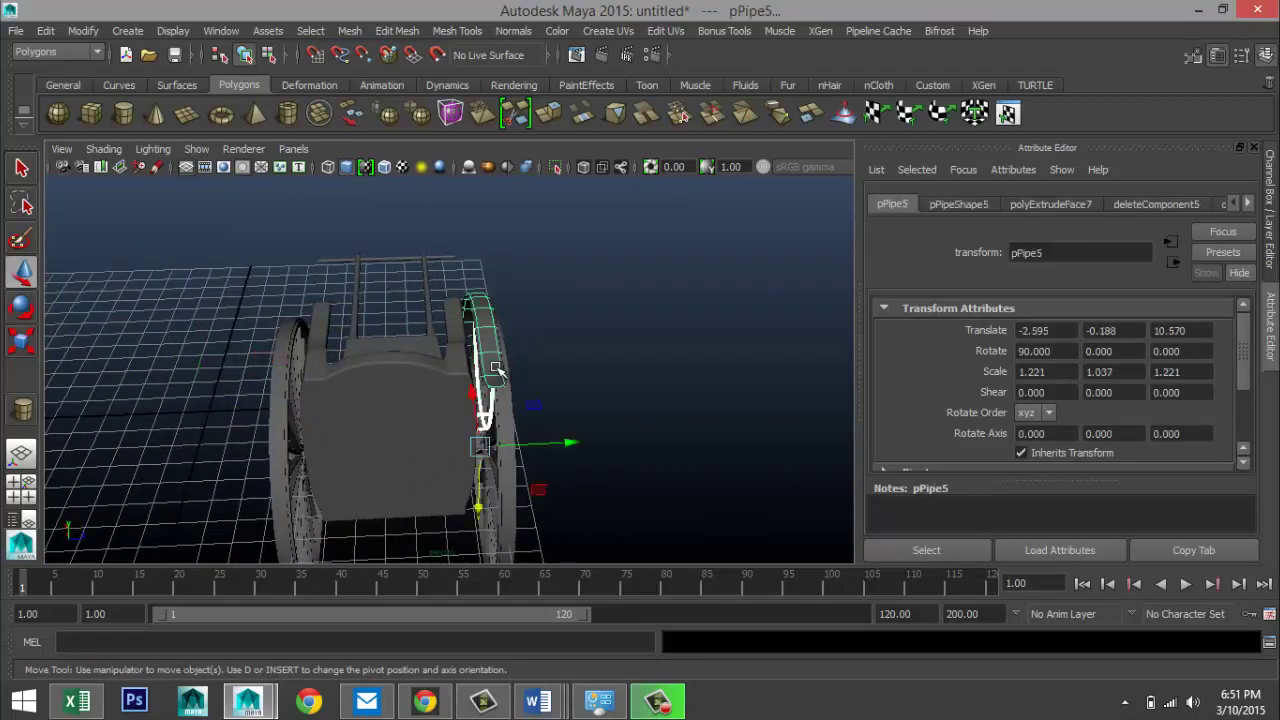
click(349, 31)
click(386, 89)
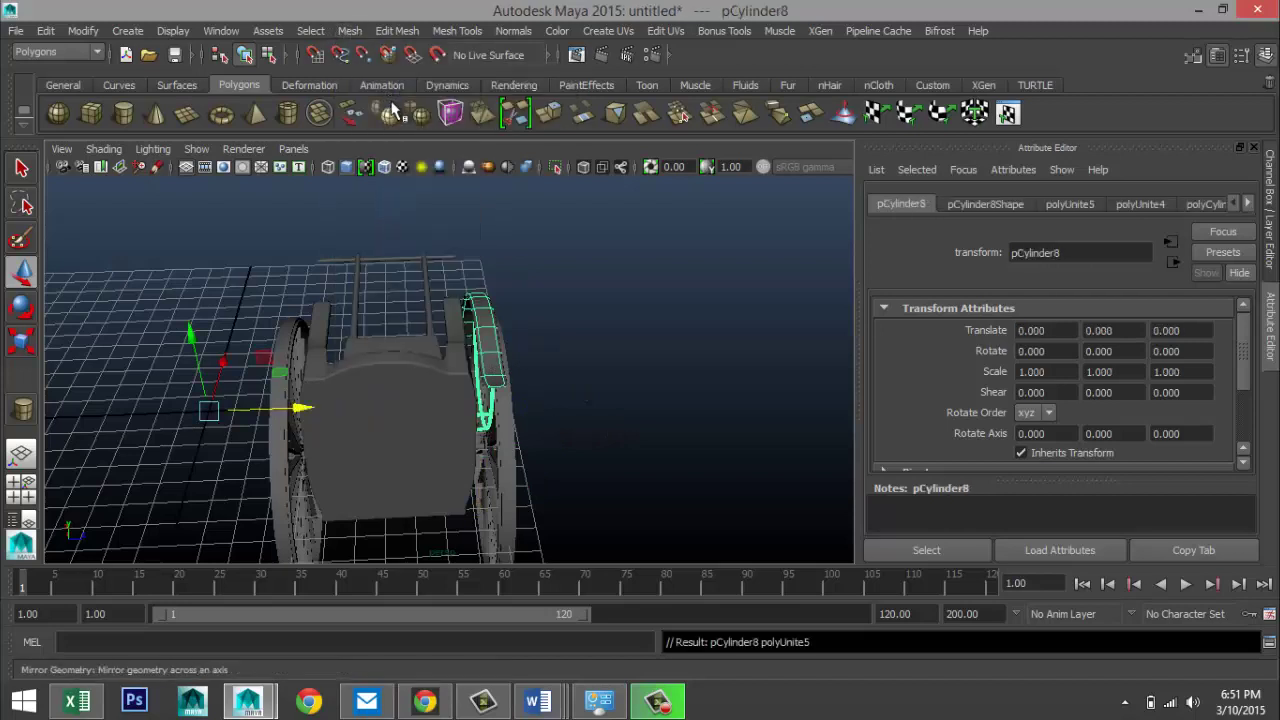
- Center the combined fender's pivot and move a duplicate of the fender across to the opposite wheel, at about Z -6.318
click(83, 31)
click(145, 206)
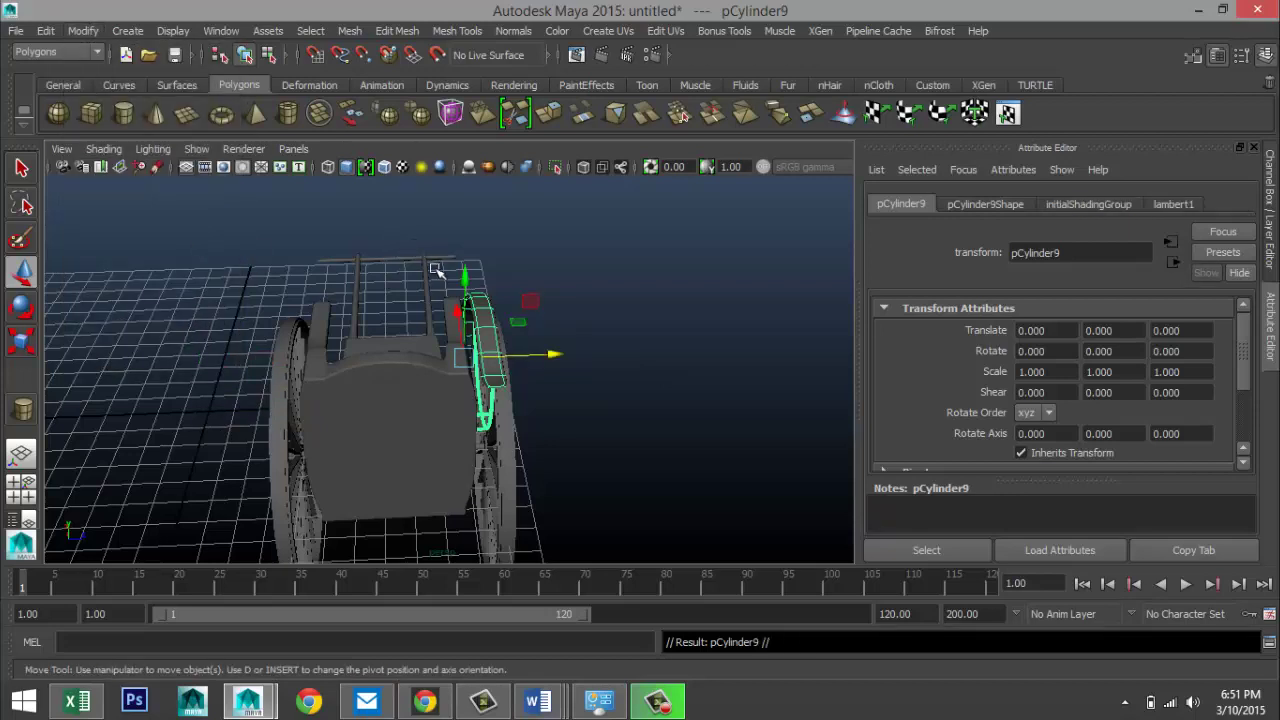
drag(551, 356, 347, 387)
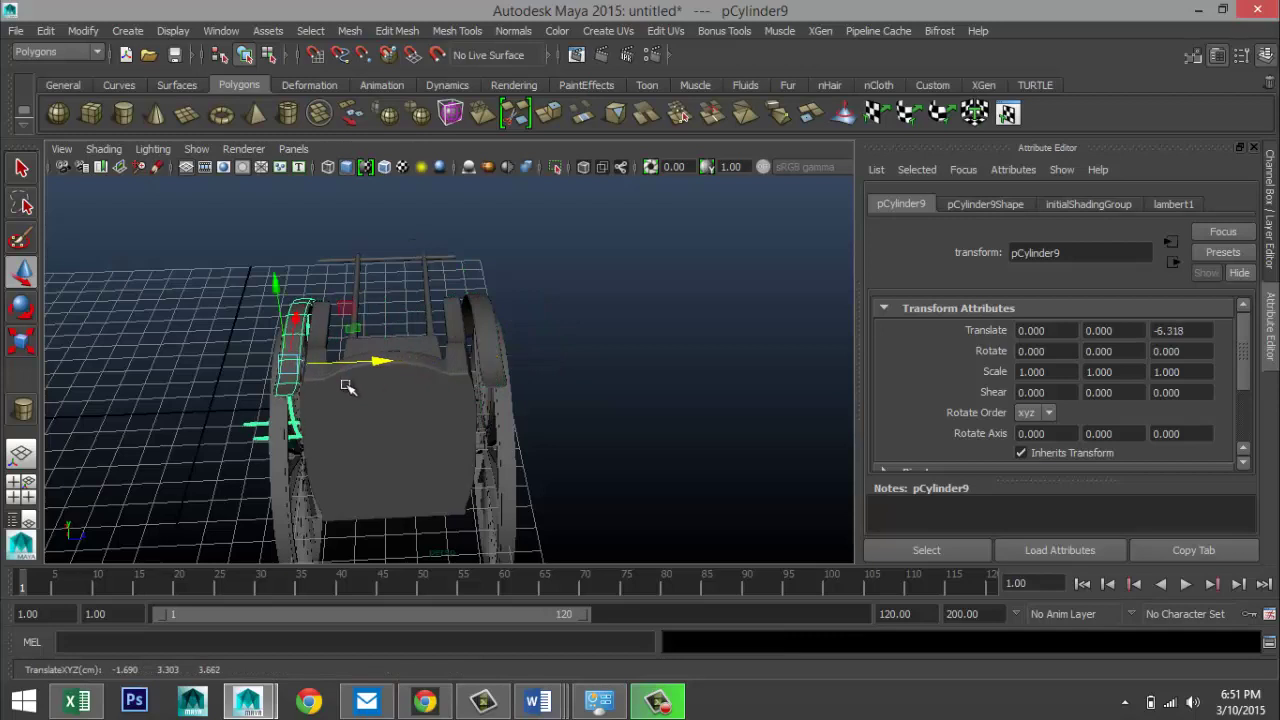
- Align the duplicated fender with the opposite wheel in a shaded top view, moving it to about Z -6.404
click(21, 488)
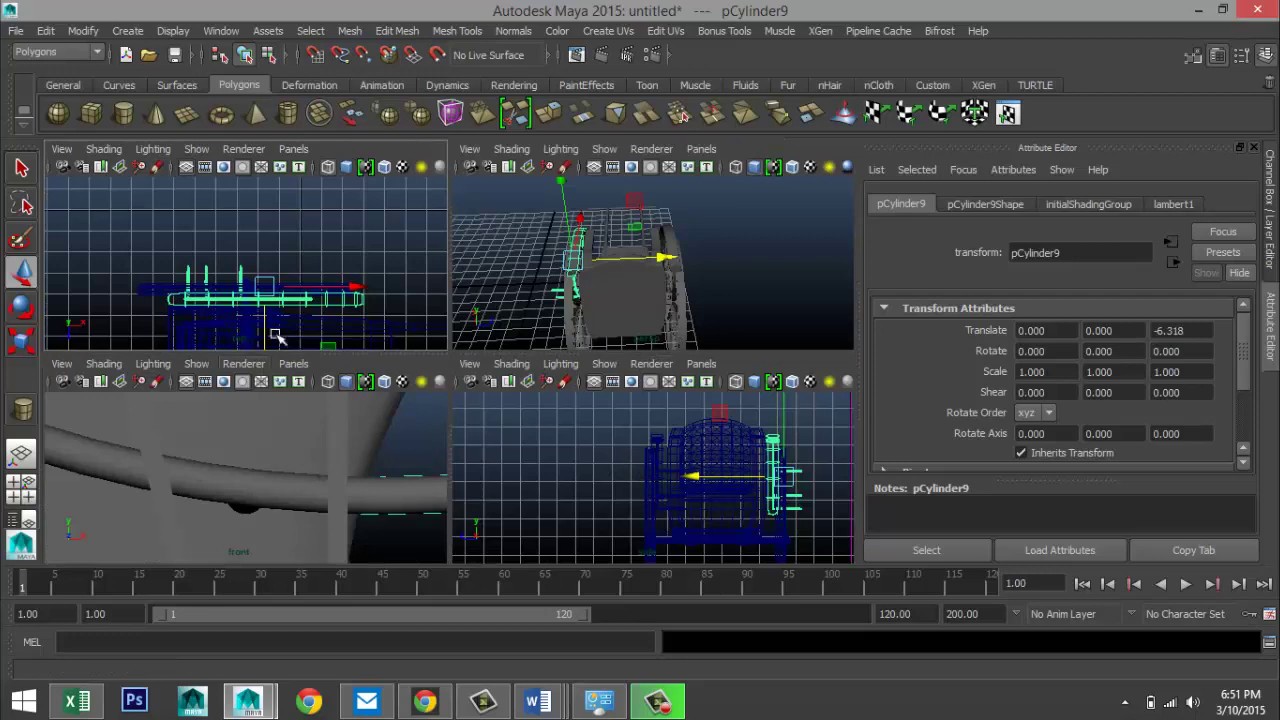
key(space)
scroll(335, 282, up, 2)
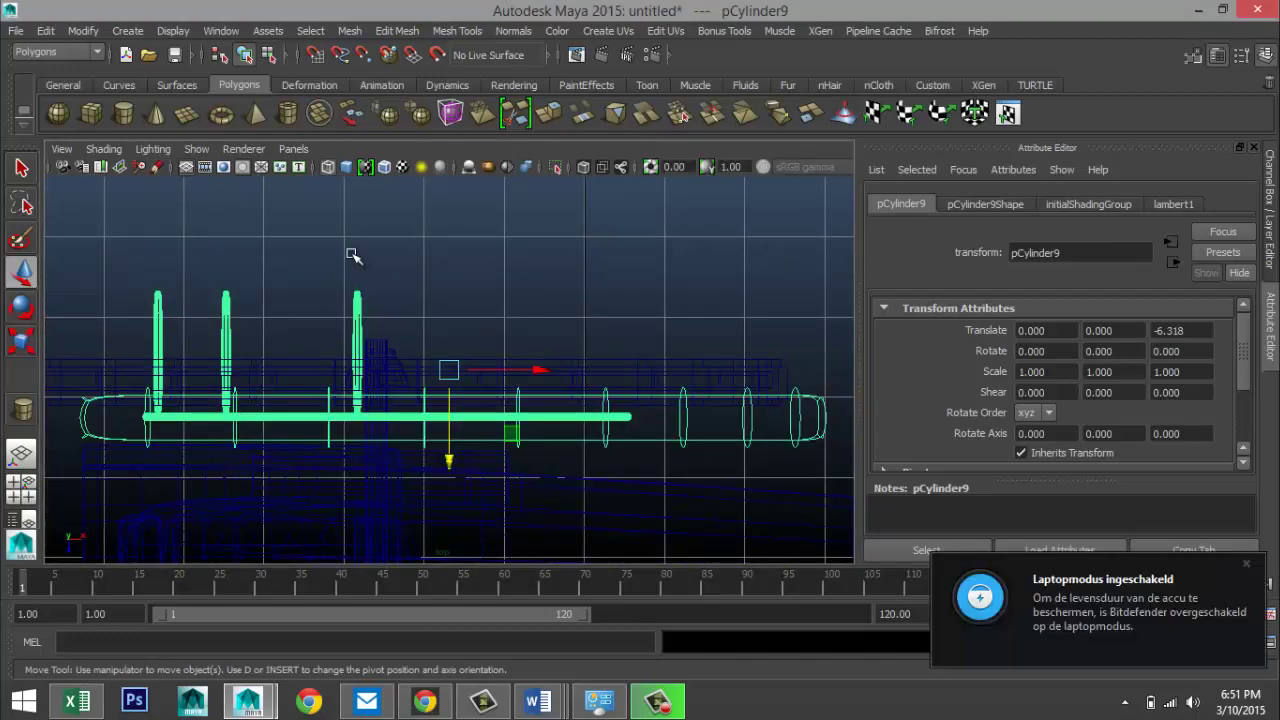
key(5)
scroll(373, 281, down, 4)
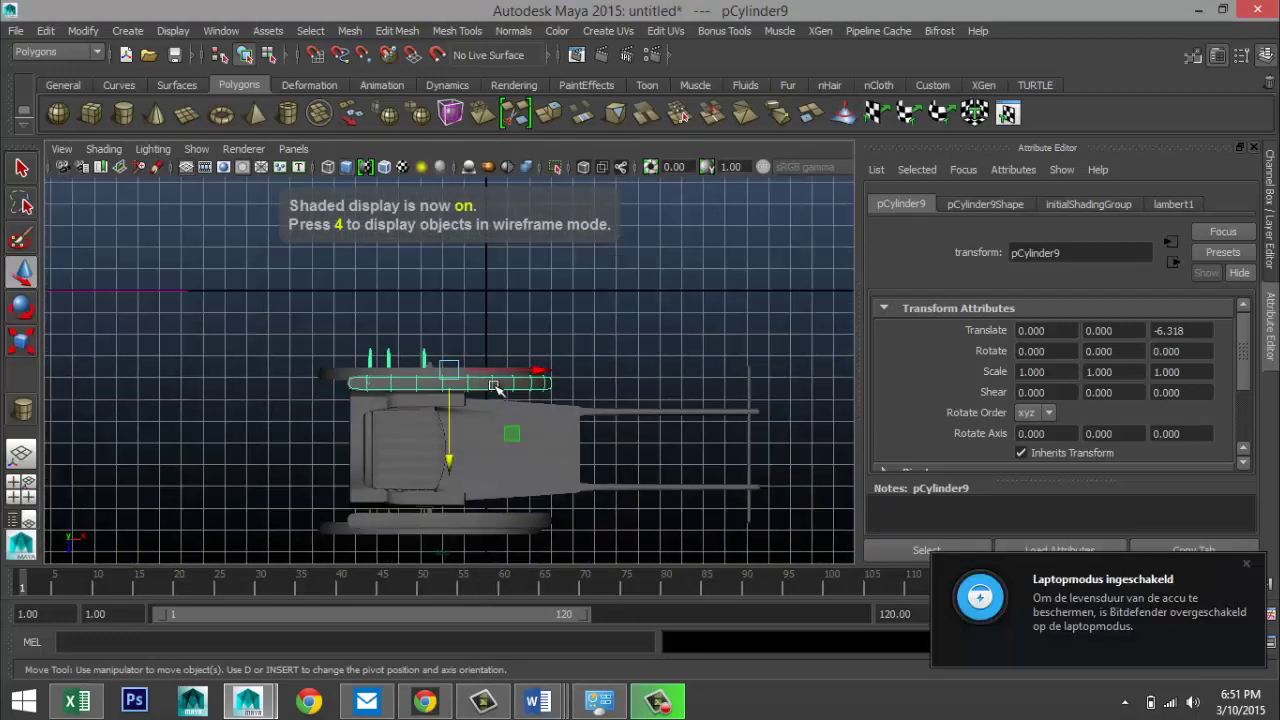
alt+middle_drag(508, 409, 502, 351)
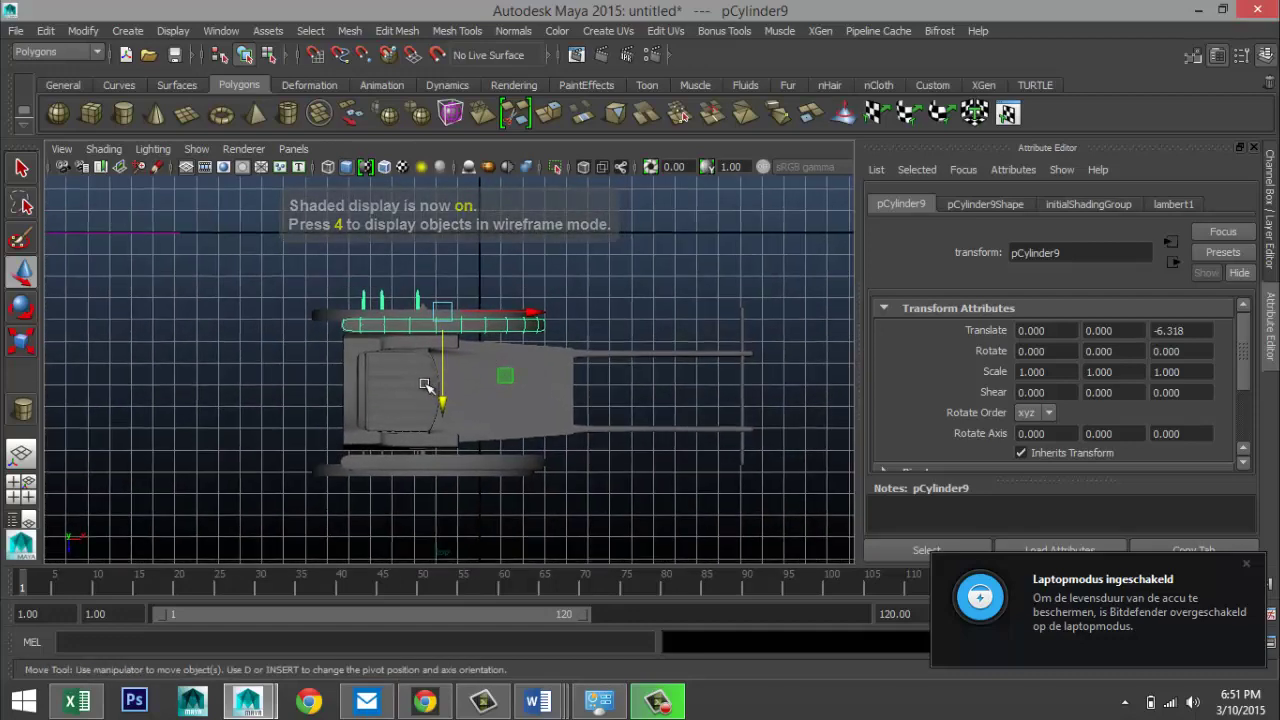
drag(441, 401, 441, 399)
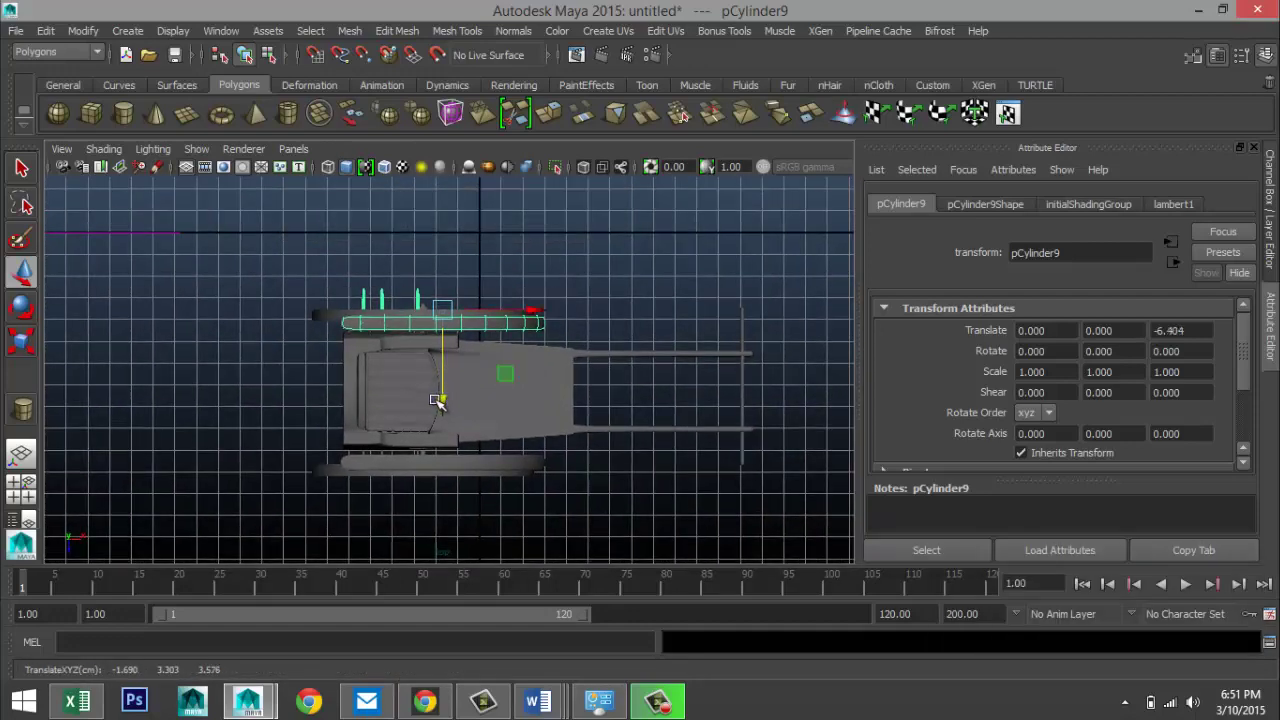
- Separate the duplicated fender mesh into its parts and select the three connecting cylinders
scroll(438, 400, up, 3)
click(351, 31)
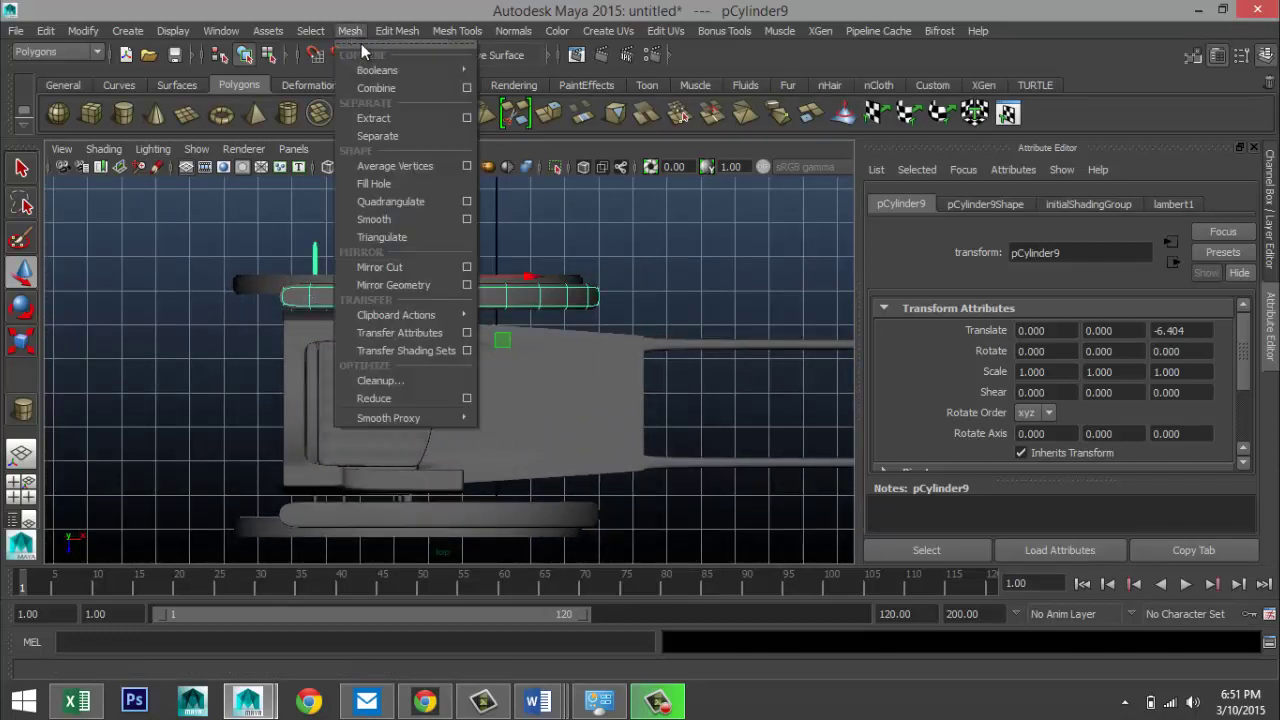
click(395, 135)
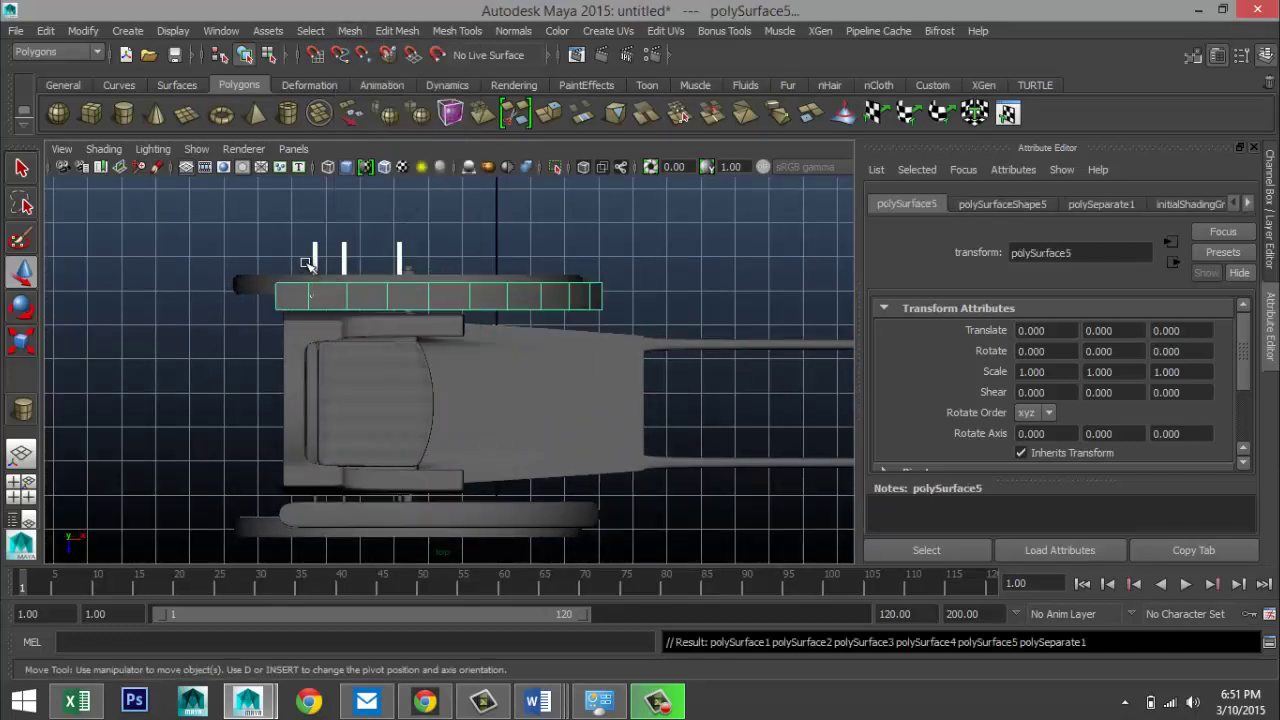
drag(443, 255, 444, 268)
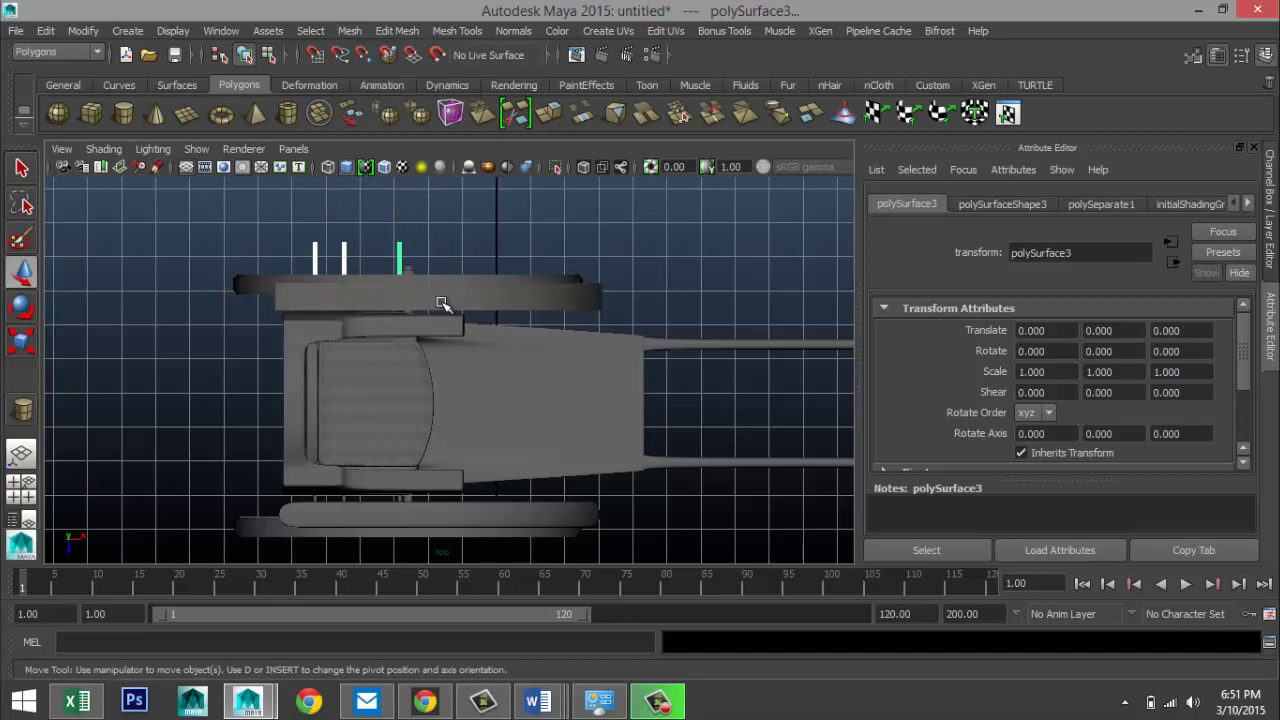
- Move the three connecting cylinders along Z toward the seat body, to about Z 1.095
scroll(385, 296, down, 5)
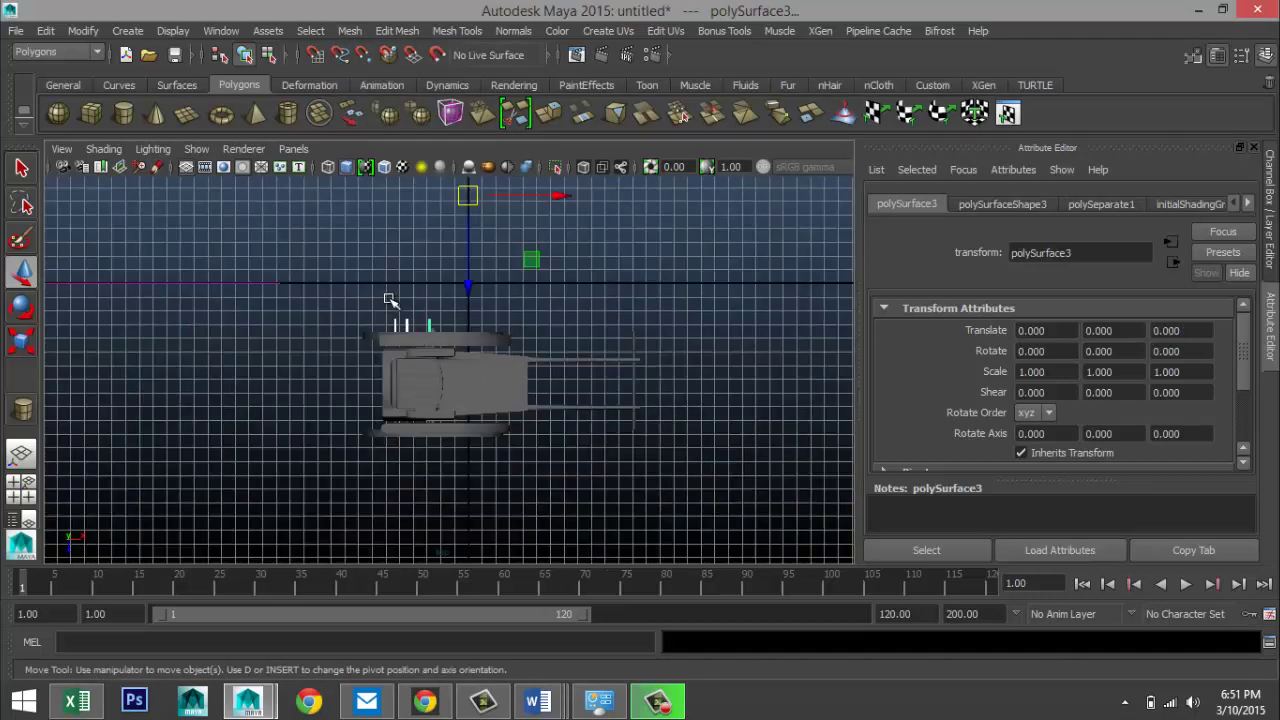
drag(469, 283, 470, 286)
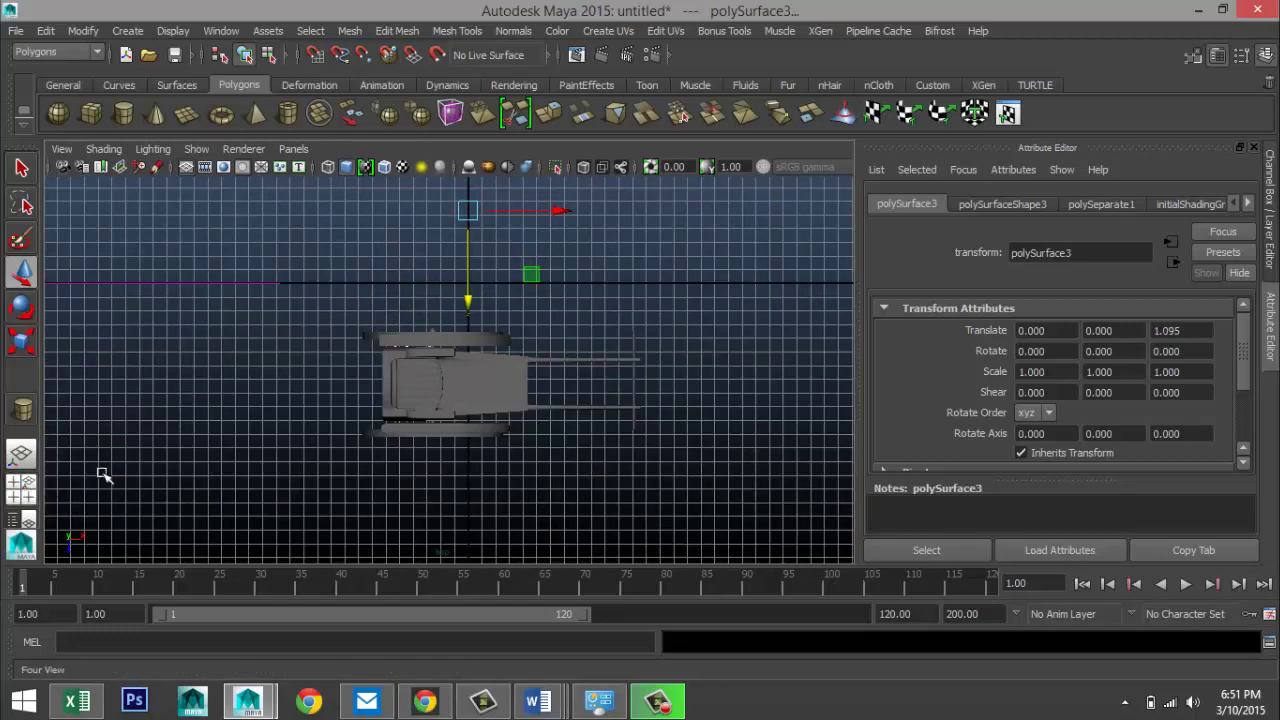
key(space)
key(space)
scroll(577, 280, up, 10)
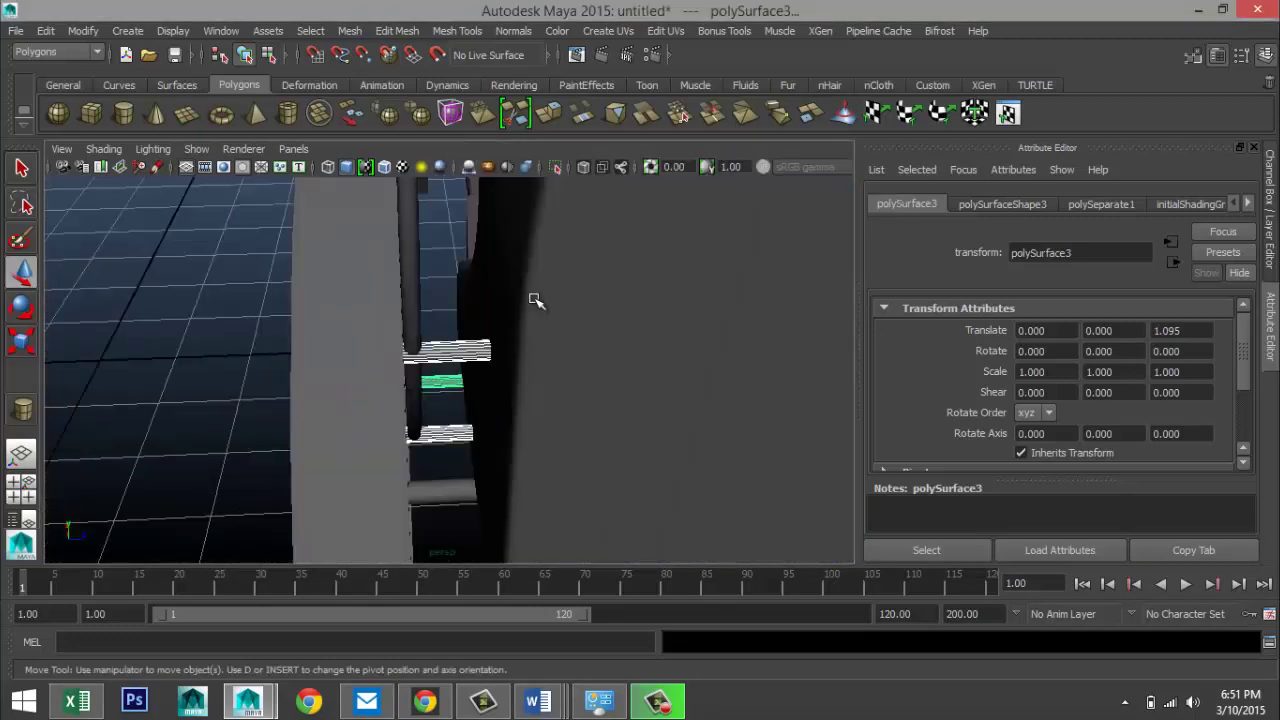
scroll(417, 303, down, 10)
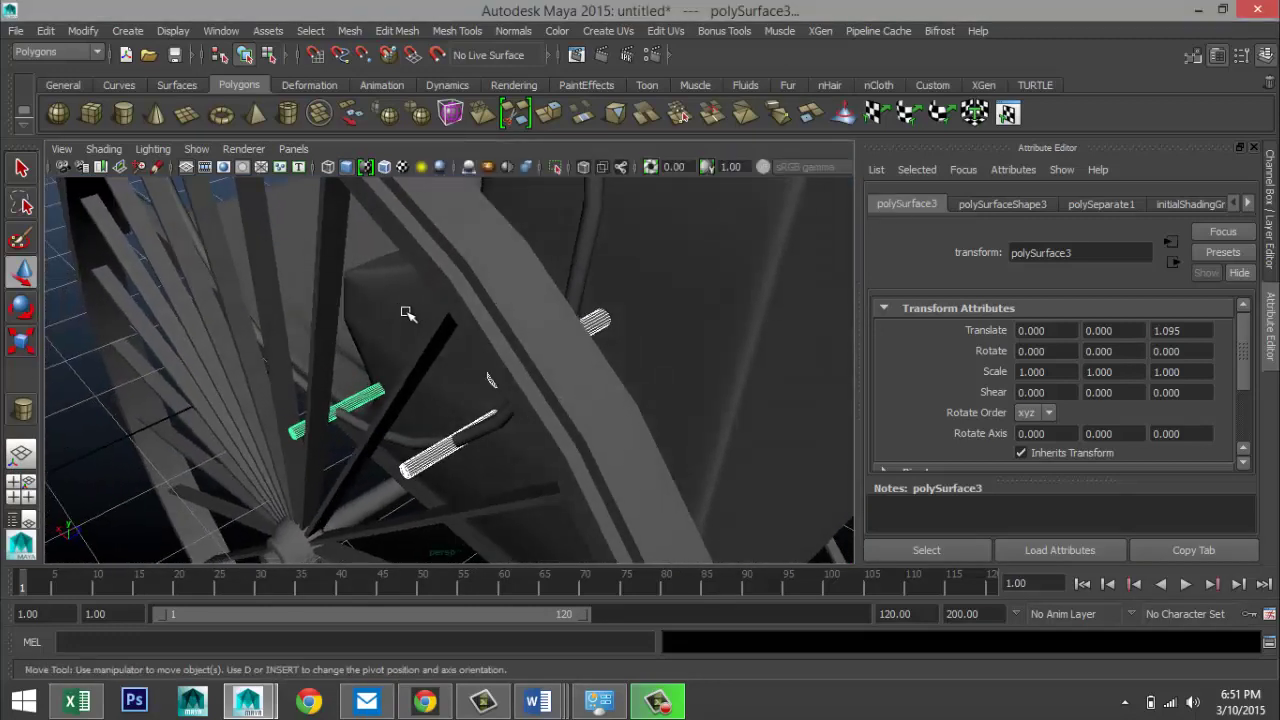
alt+drag(409, 314, 295, 233)
- Center the pivots of the three cylinders and move them further inward between wheel and body, to about Z 1.605
click(83, 31)
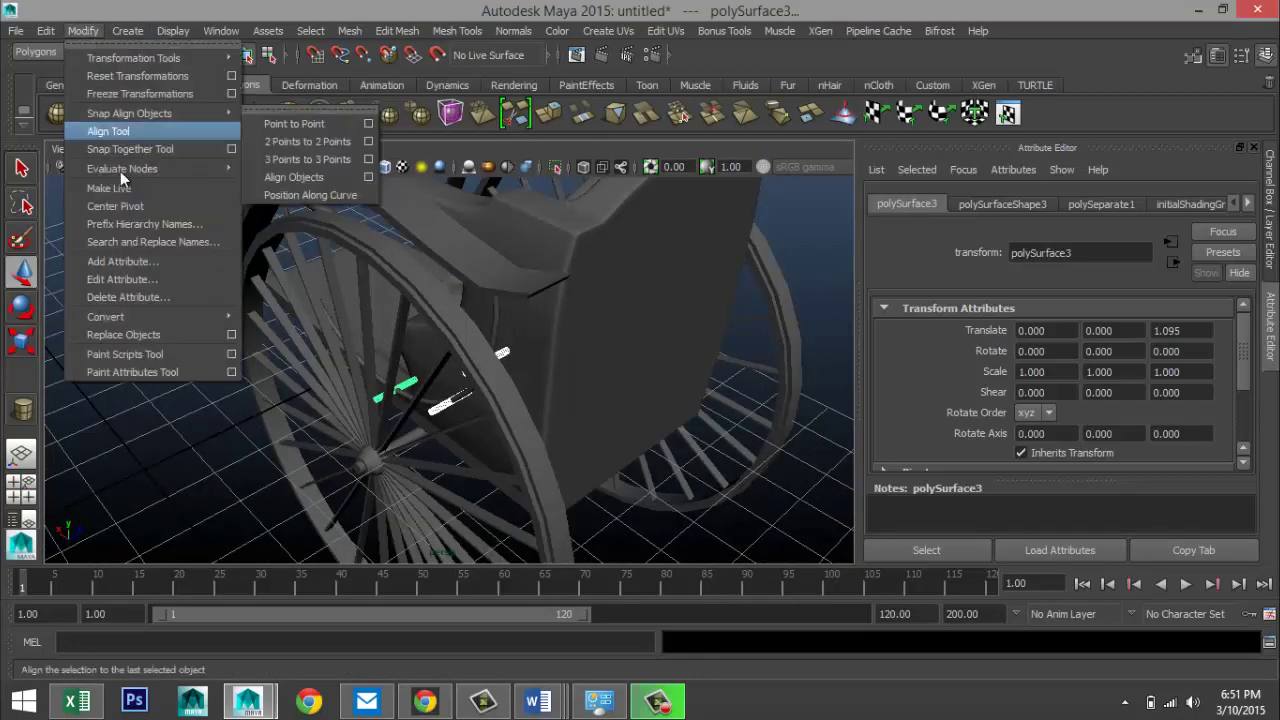
click(141, 209)
scroll(480, 385, down, 5)
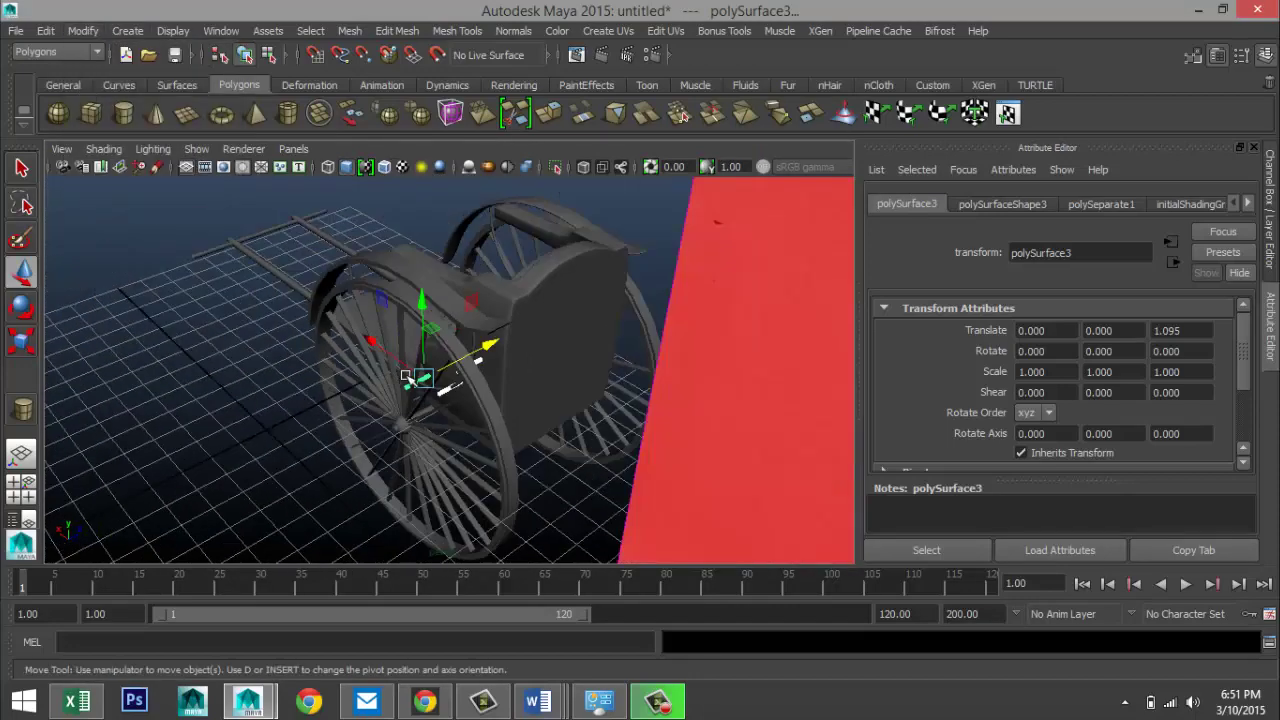
scroll(480, 385, up, 8)
drag(480, 355, 437, 370)
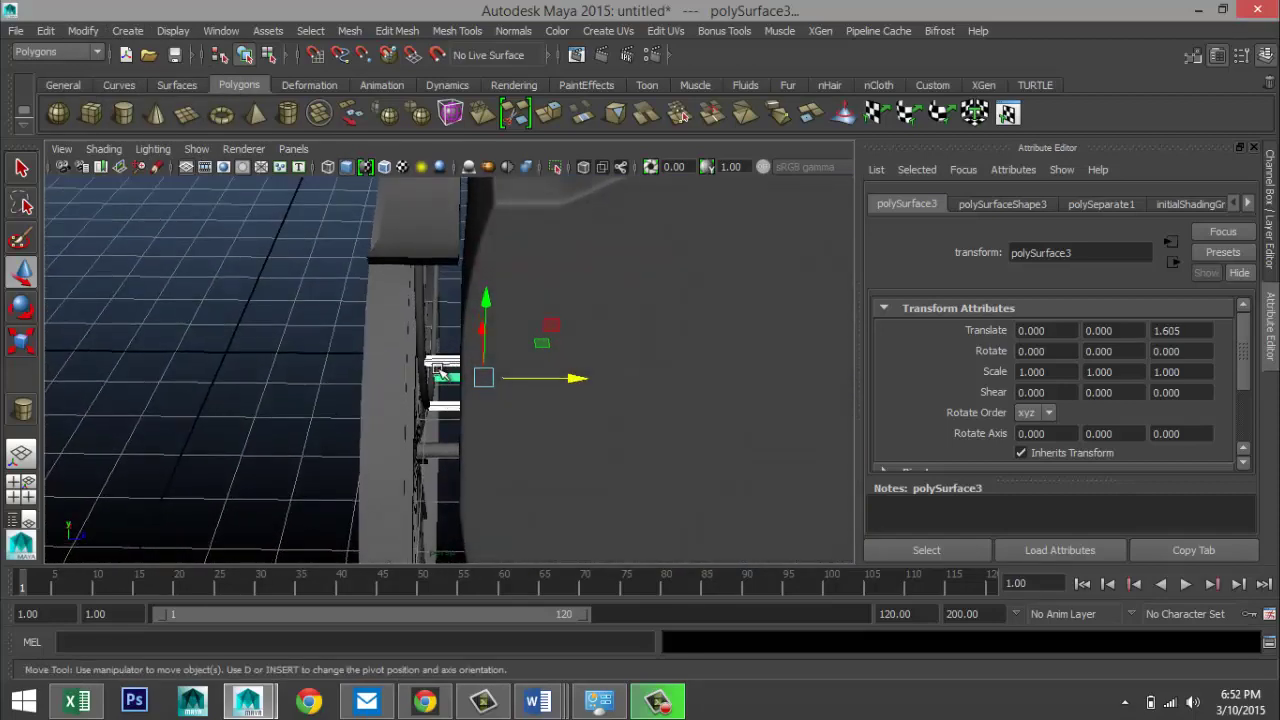
- Combine the repositioned cylinders with the support arc and fender into one mesh, display it with smooth preview, and deselect it
click(419, 312)
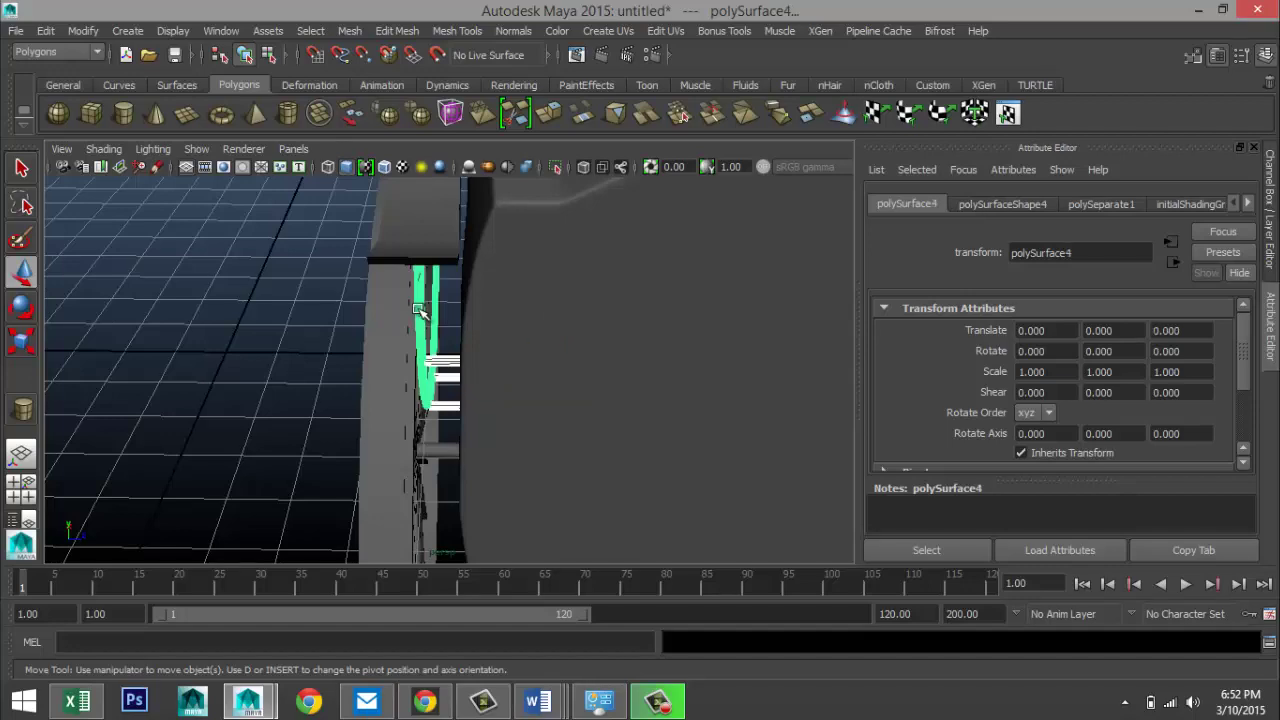
click(430, 246)
alt+drag(226, 258, 381, 60)
click(349, 31)
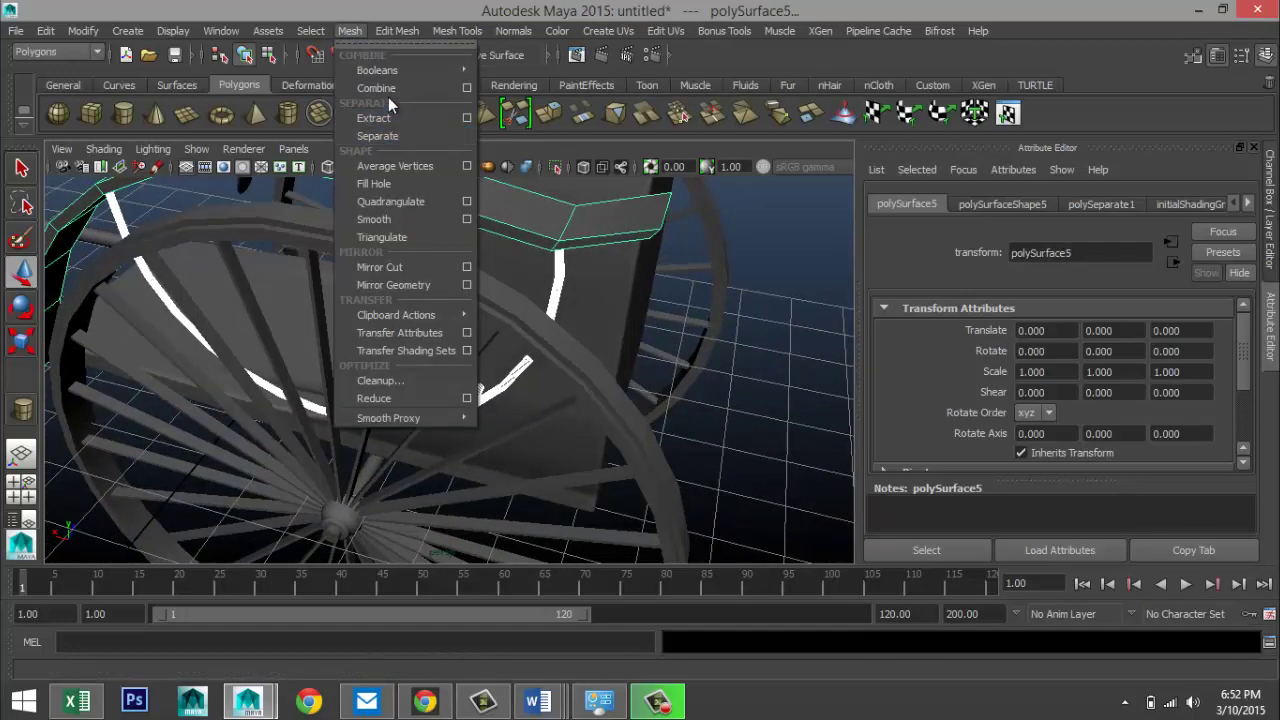
click(384, 86)
key(3)
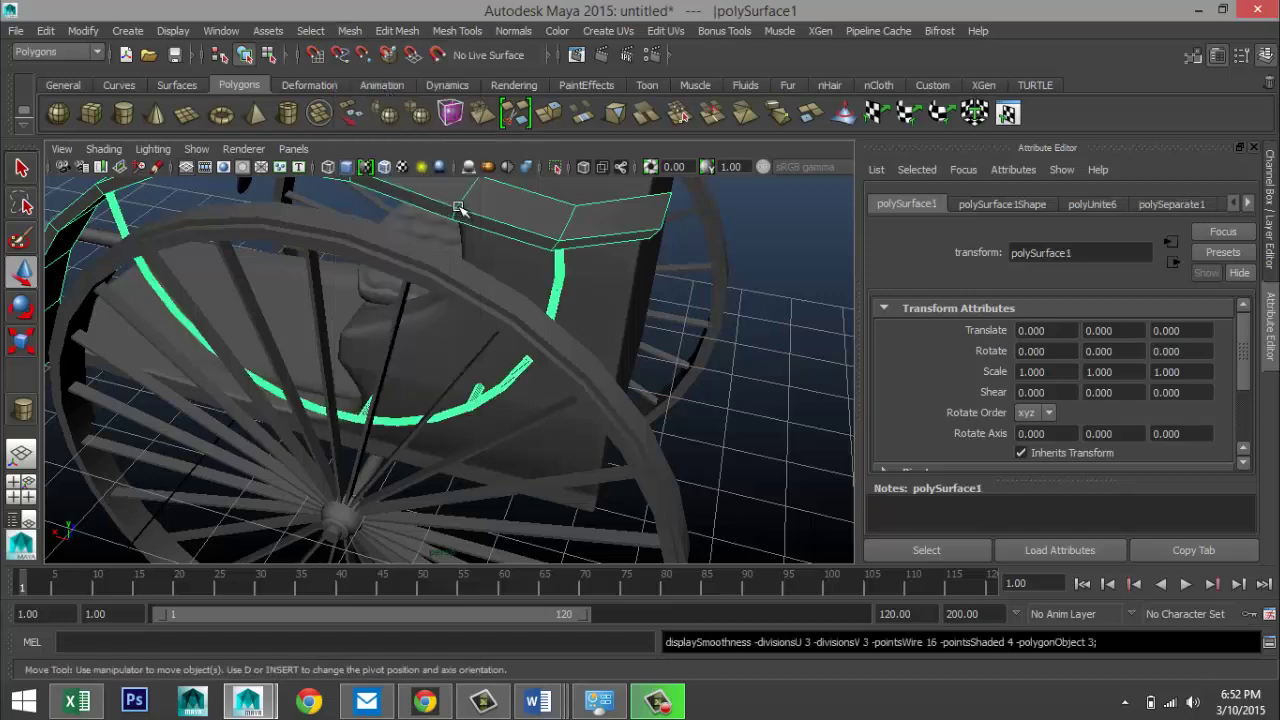
click(683, 348)
- Inspect the rickshaw from several angles and compare its fenders and pull bars with the reference photo
scroll(640, 360, down, 5)
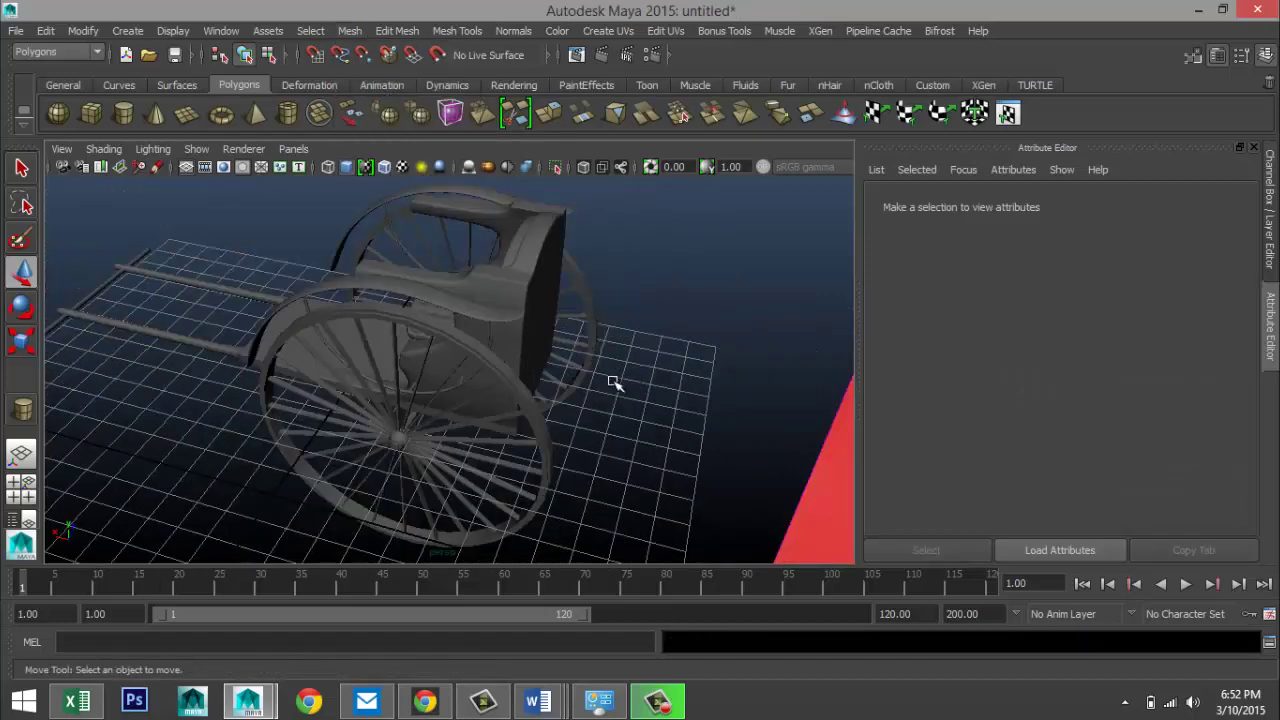
alt+drag(391, 368, 516, 378)
alt+drag(658, 357, 345, 366)
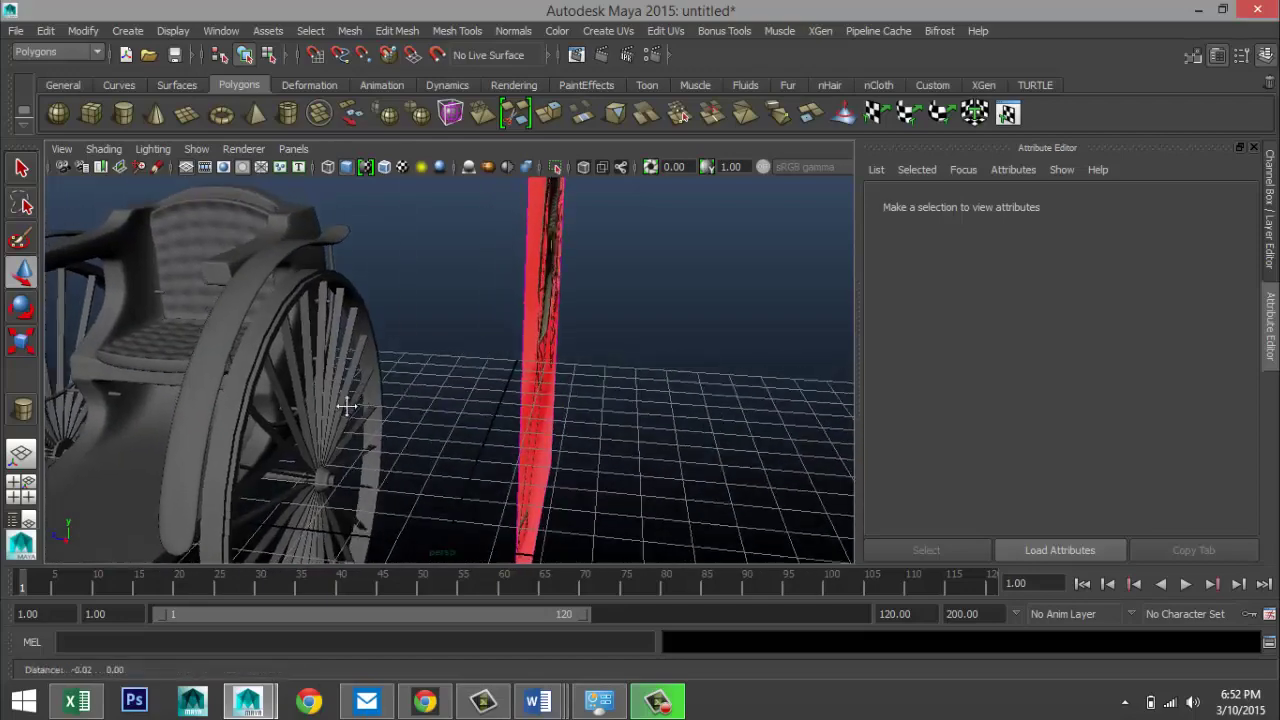
alt+drag(300, 414, 457, 345)
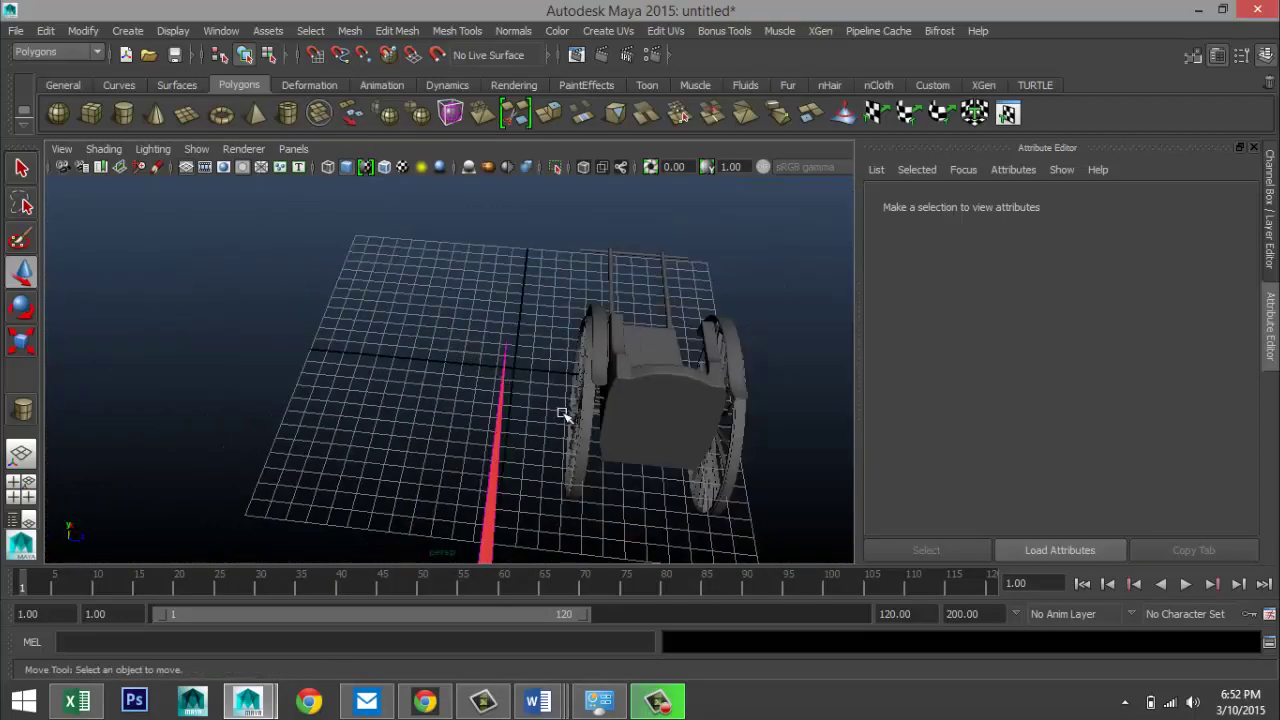
alt+drag(563, 414, 567, 295)
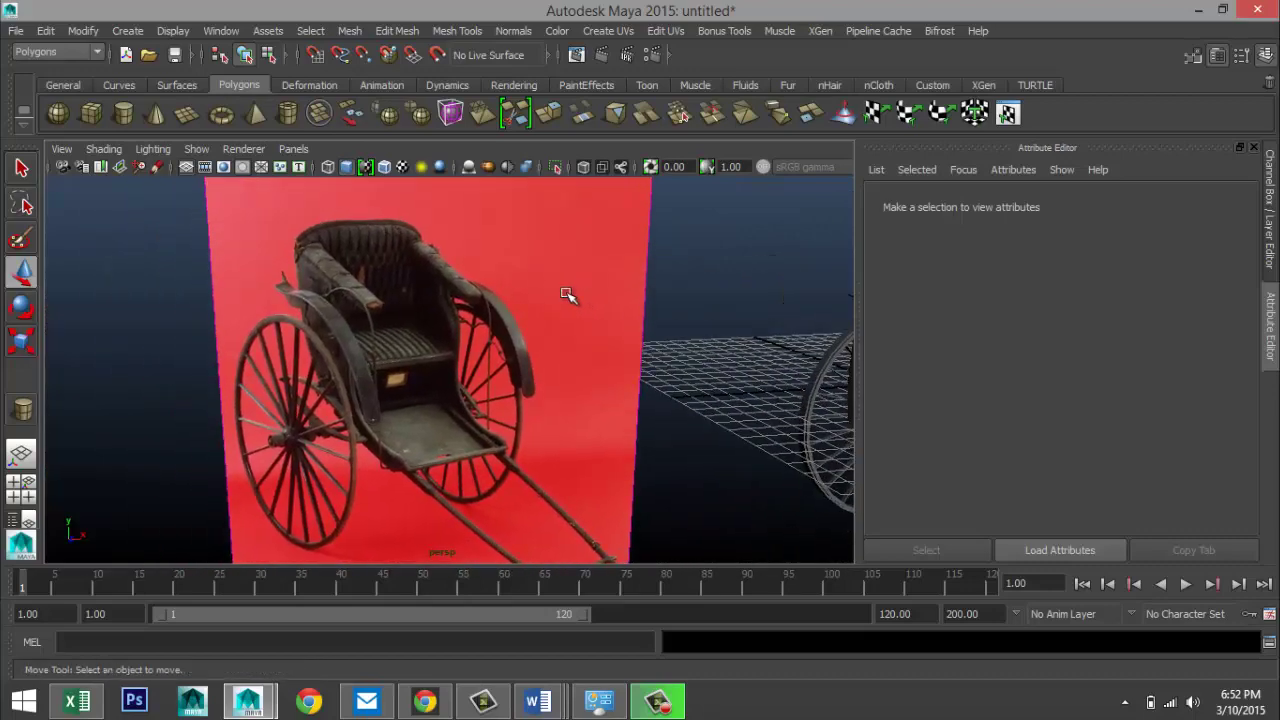
scroll(564, 291, up, 2)
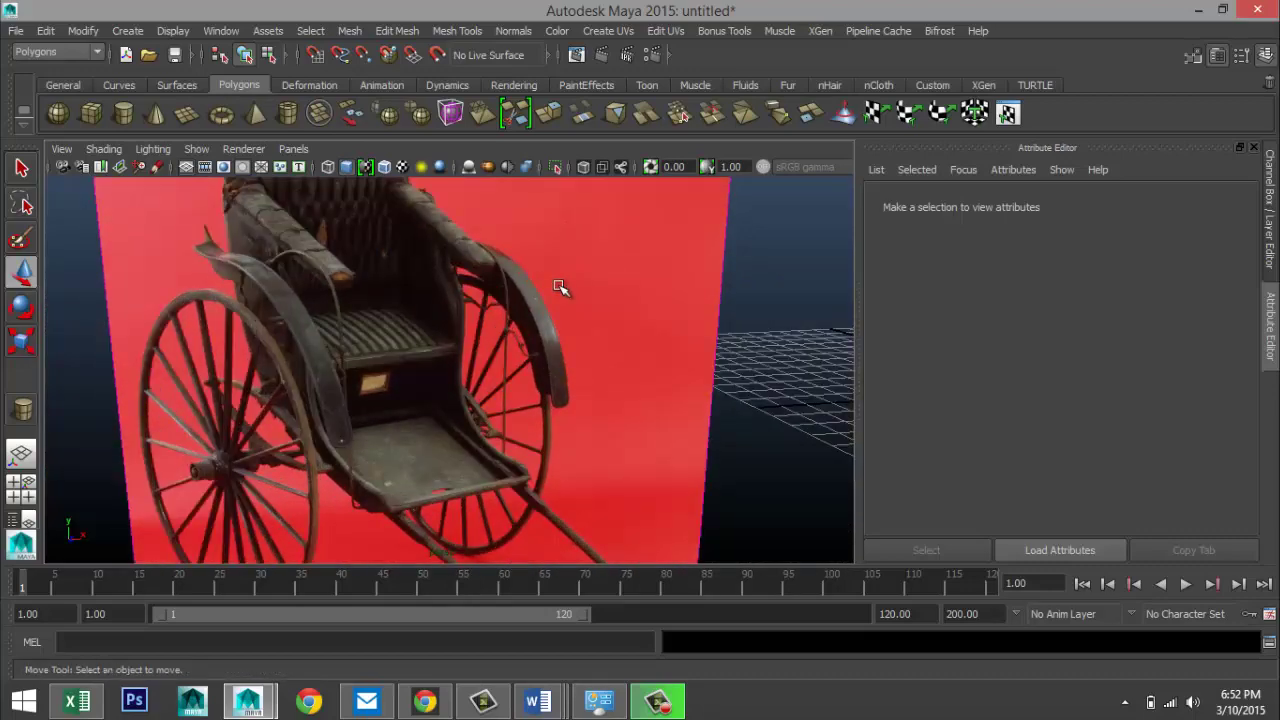
scroll(561, 290, down, 2)
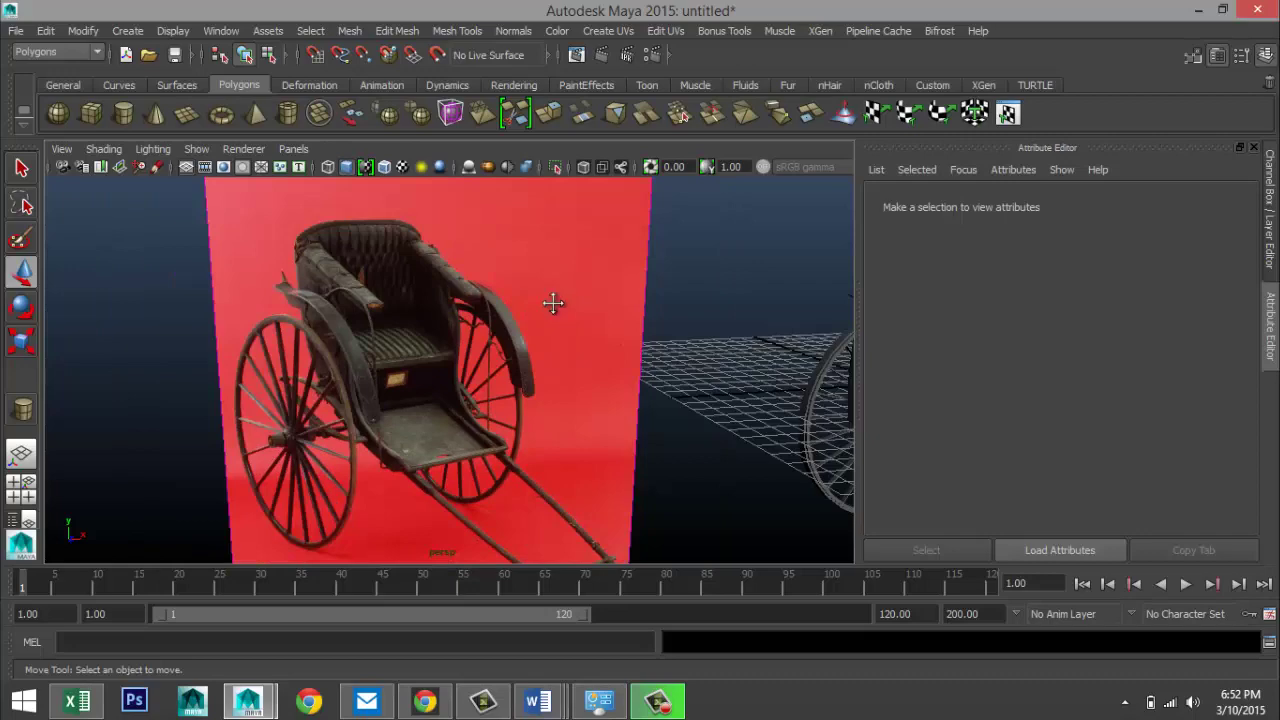
alt+drag(553, 302, 403, 251)
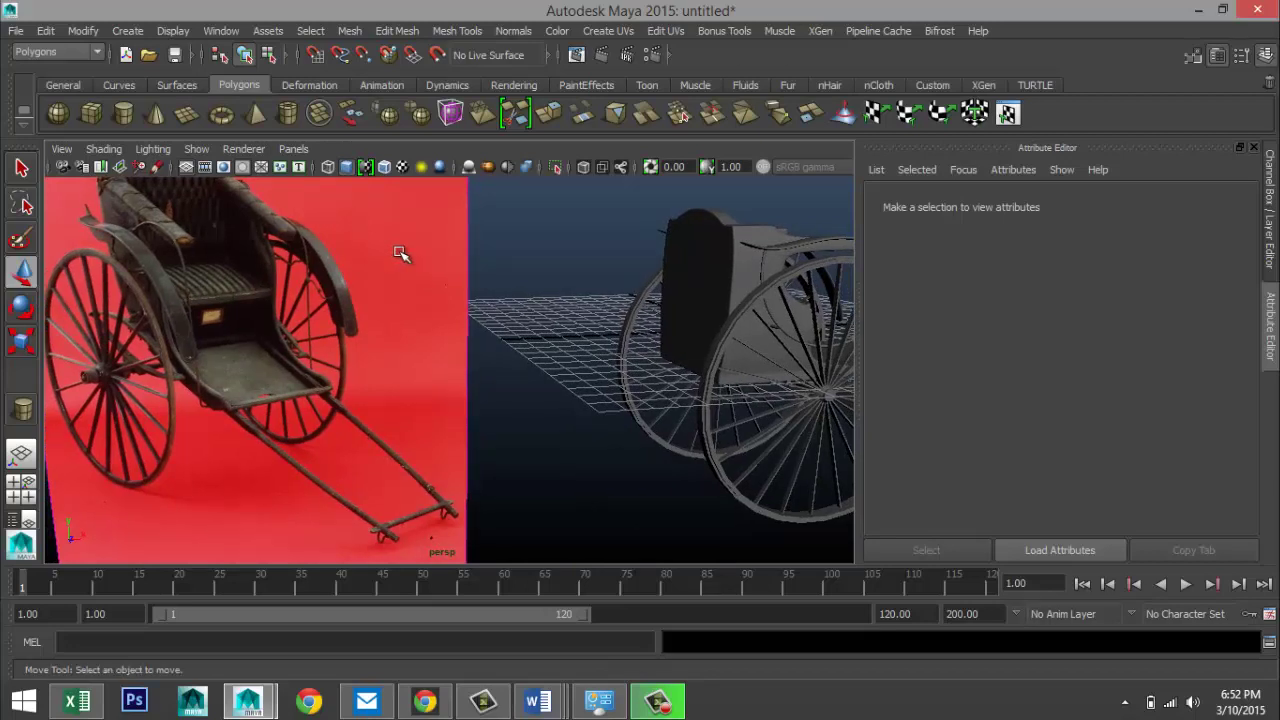
scroll(401, 253, down, 3)
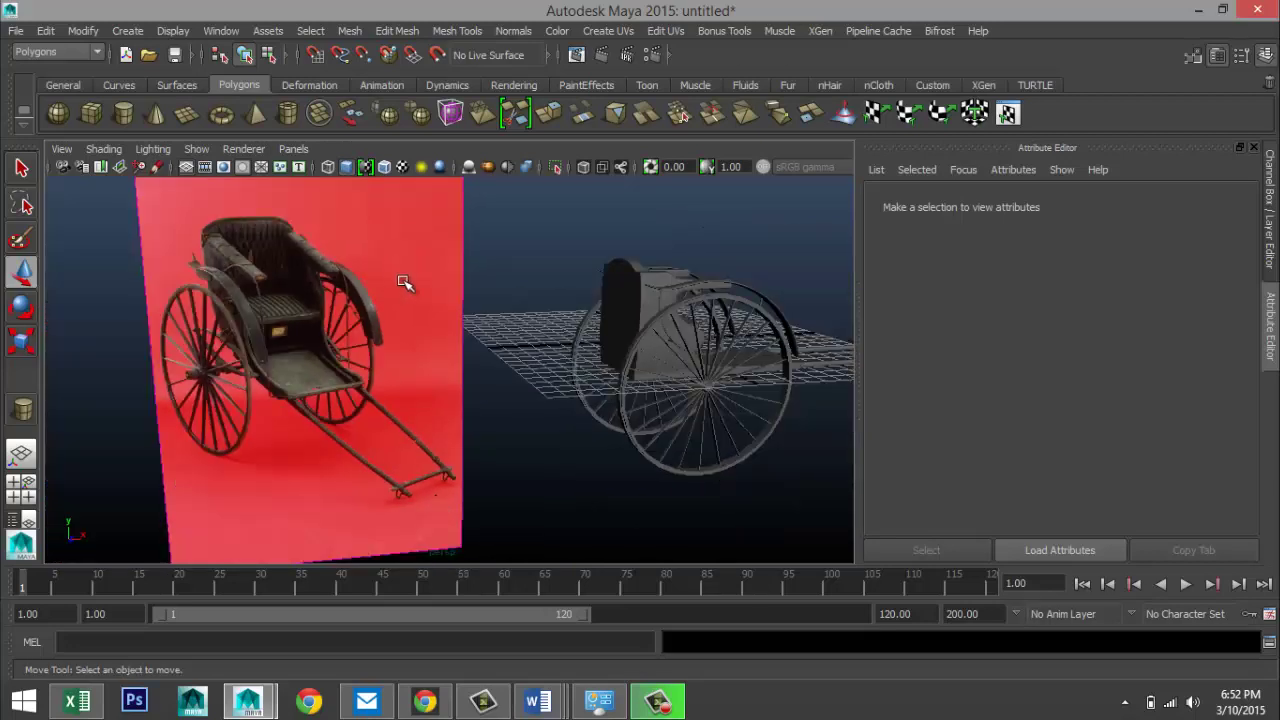
alt+drag(425, 329, 417, 277)
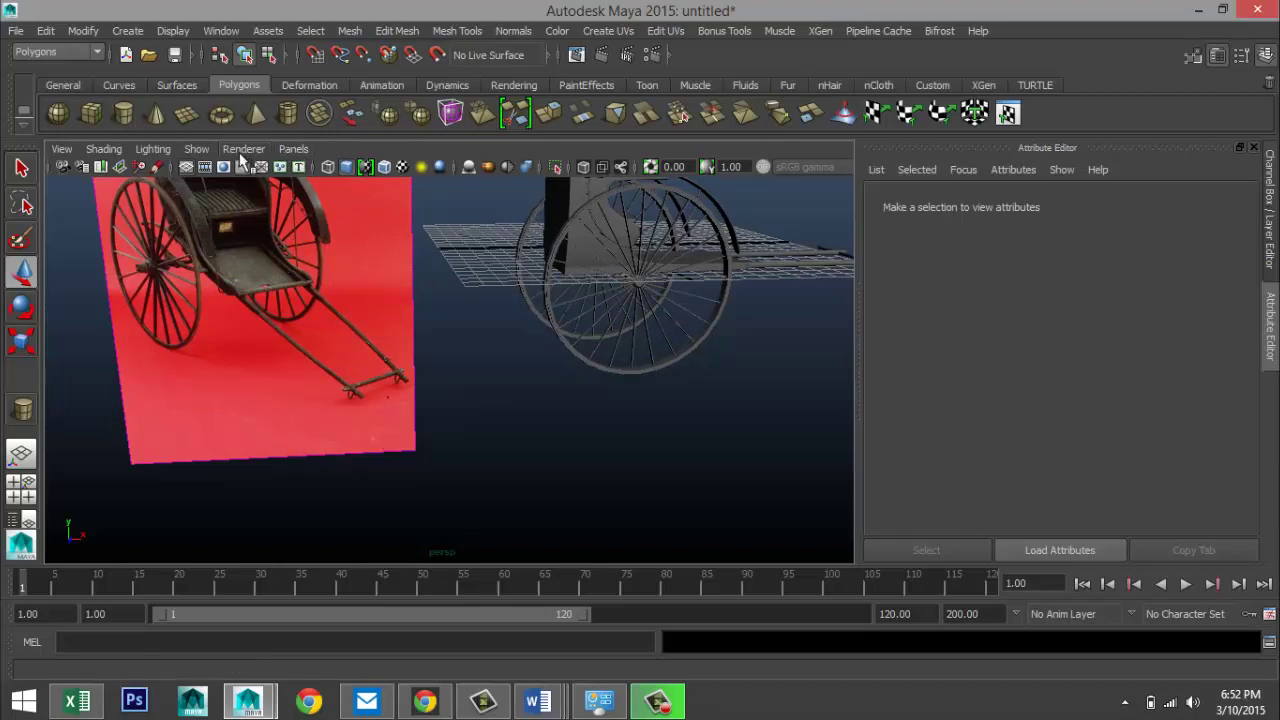
- Create a long, thin, flat polygon cube beside the reference photo, in front of the rickshaw
click(91, 113)
mouse_move(404, 500)
mouse_down()
mouse_move(663, 503)
mouse_move(665, 468)
mouse_up()
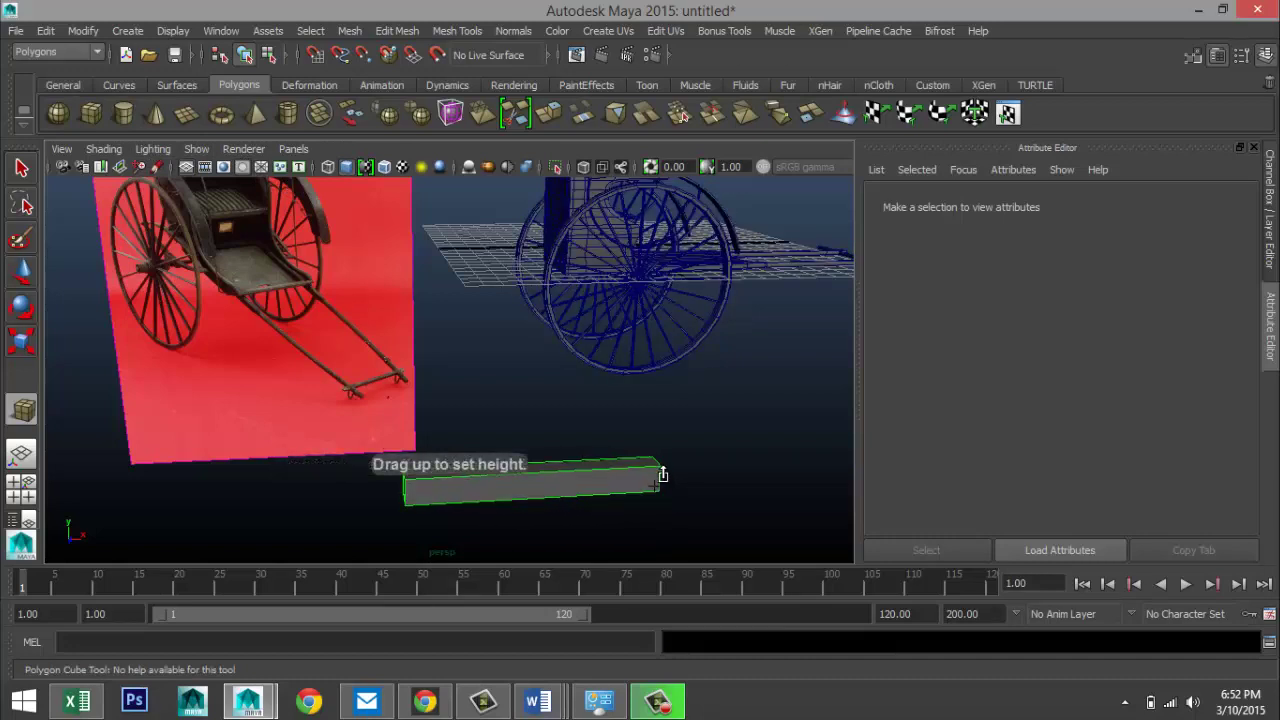
click(660, 503)
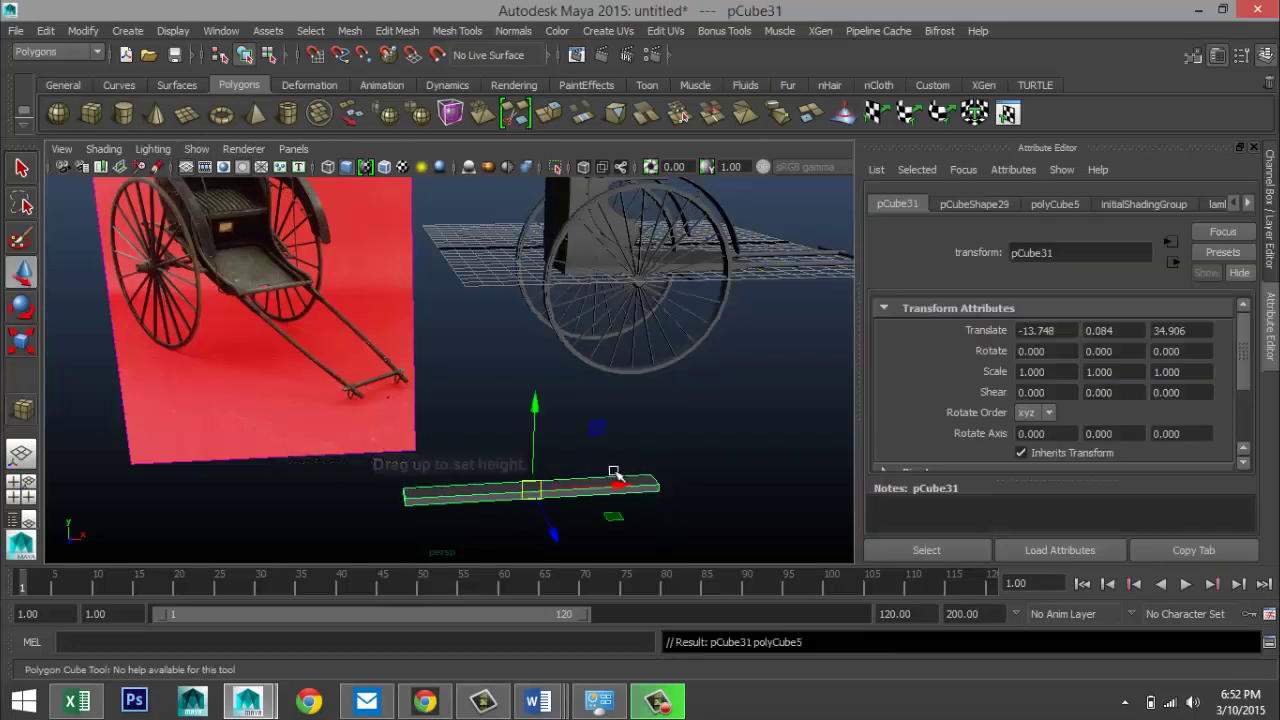
key(w)
- Insert 8 evenly spaced edge loops across the length of the flat bar using multiple edge loops
click(396, 33)
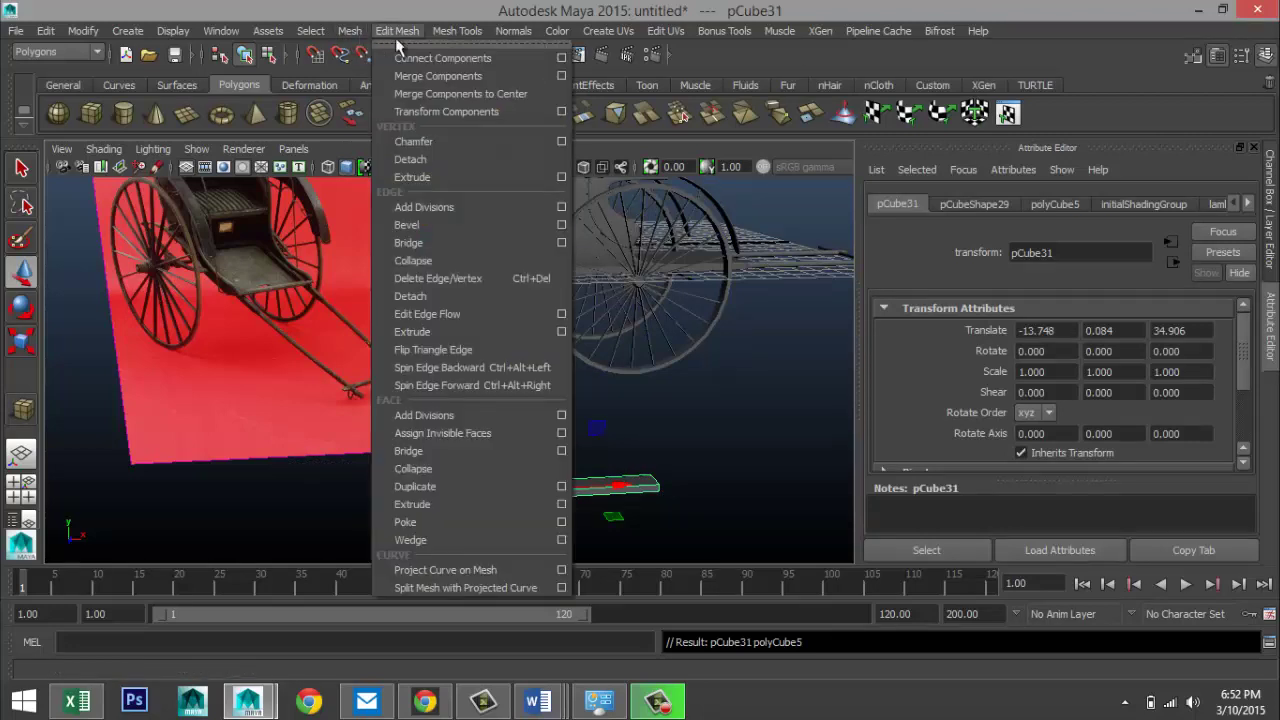
mouse_move(457, 31)
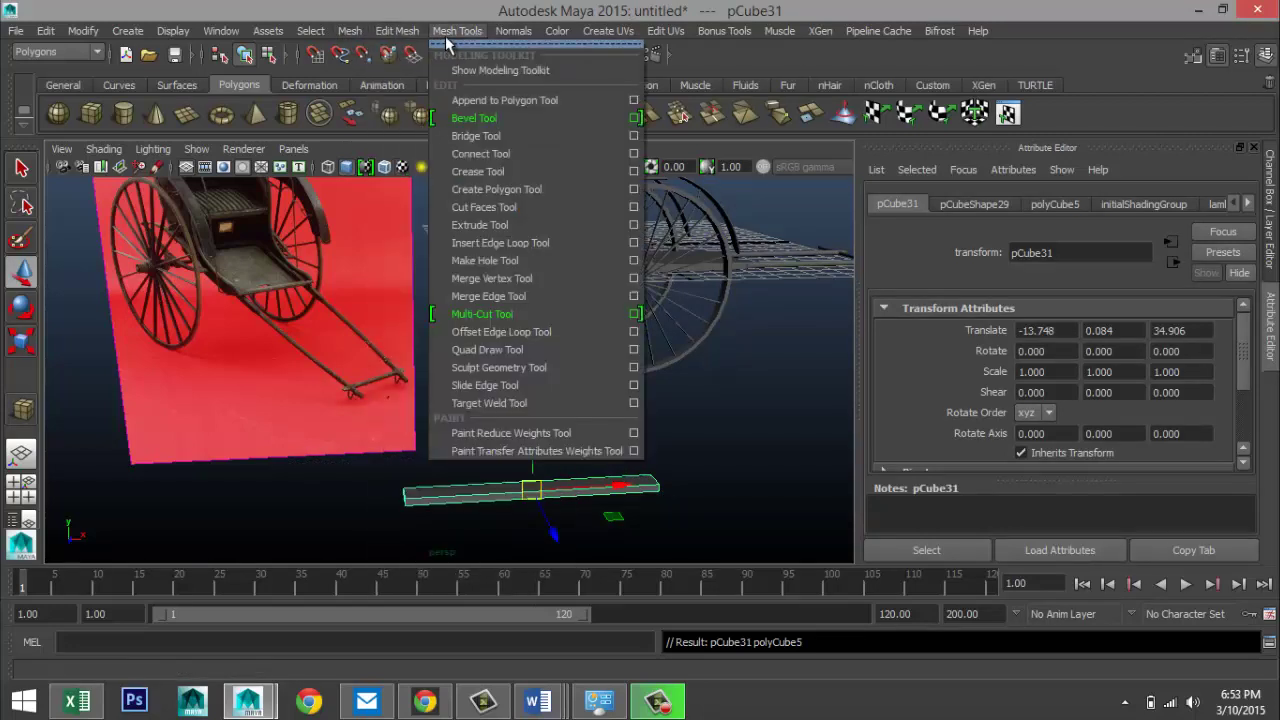
click(636, 245)
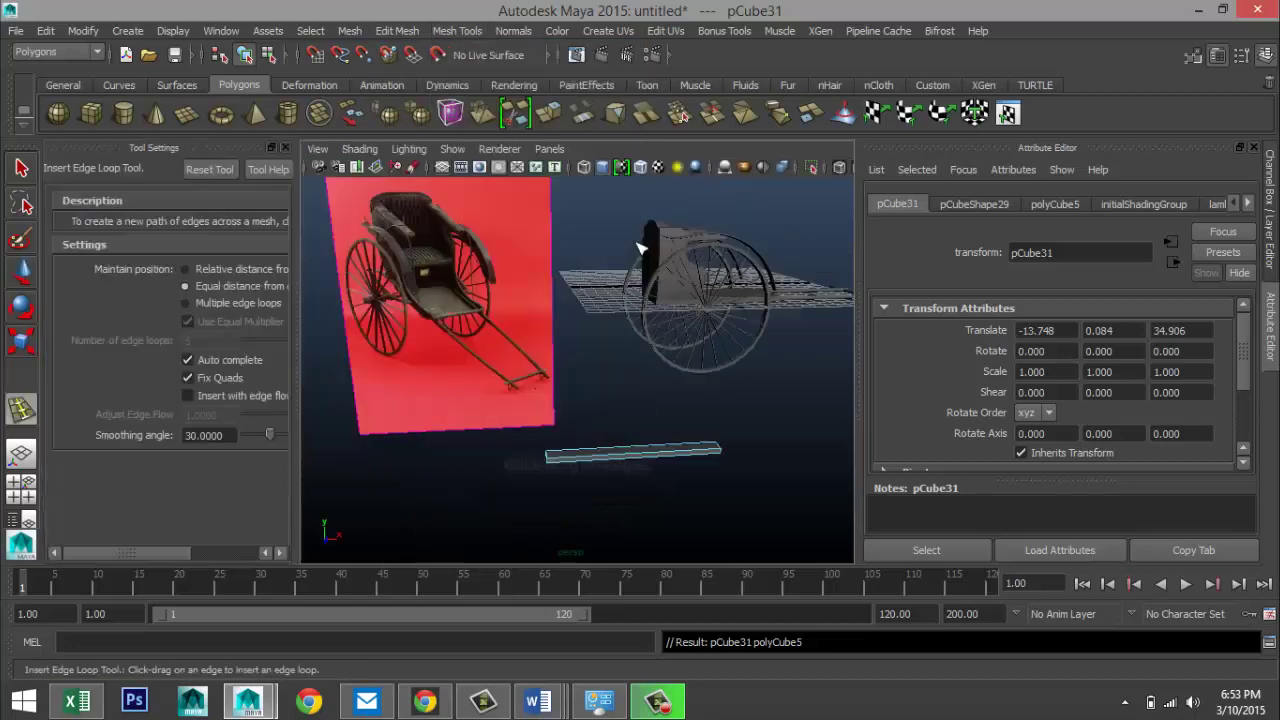
click(184, 303)
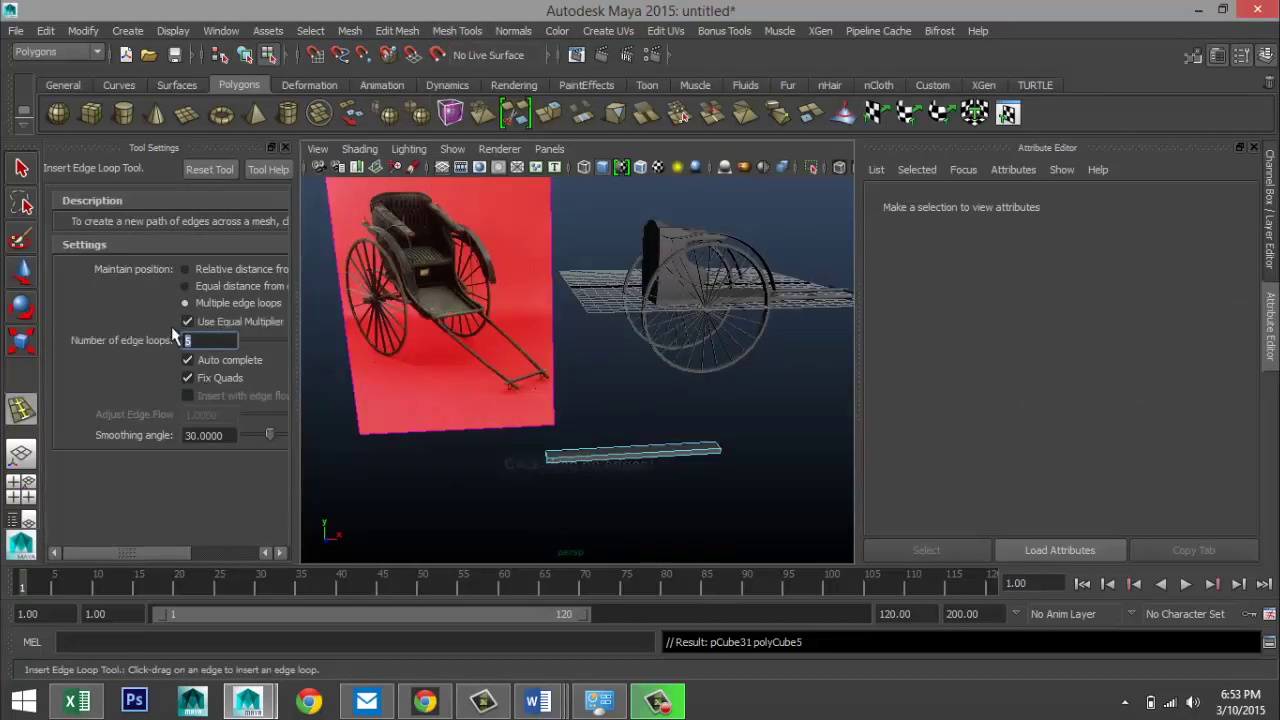
text(8)
click(607, 460)
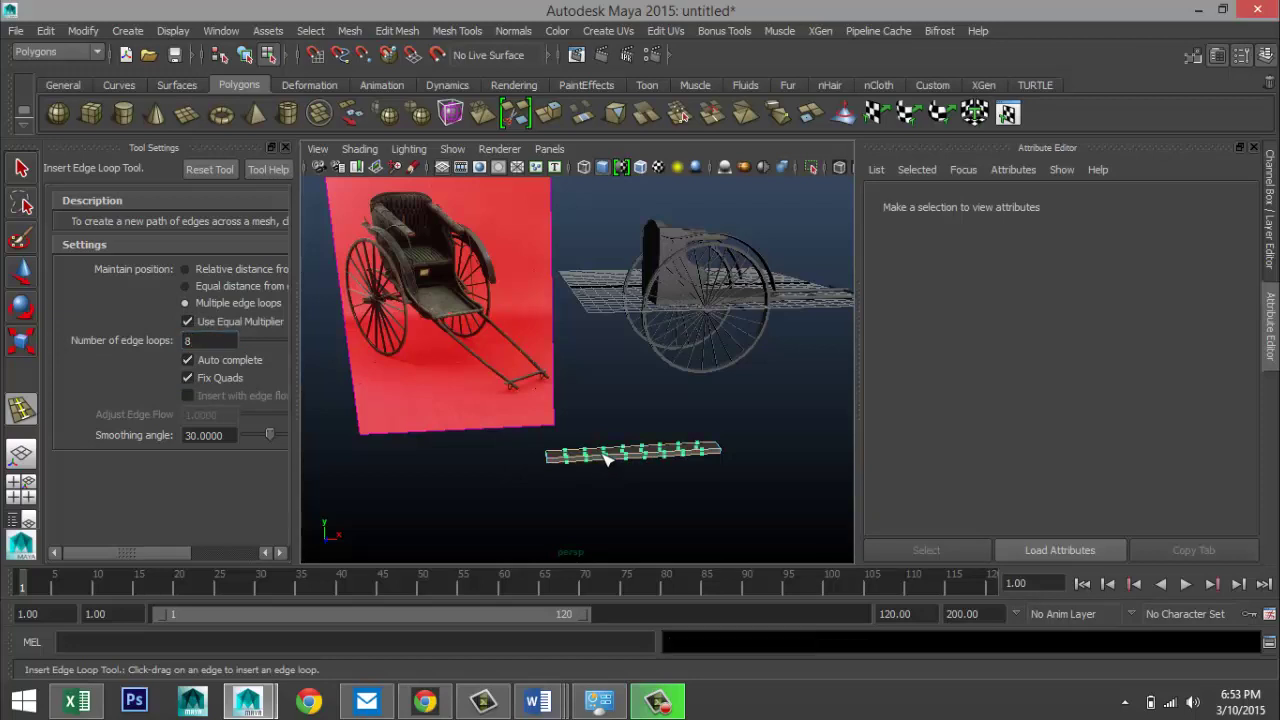
key(q)
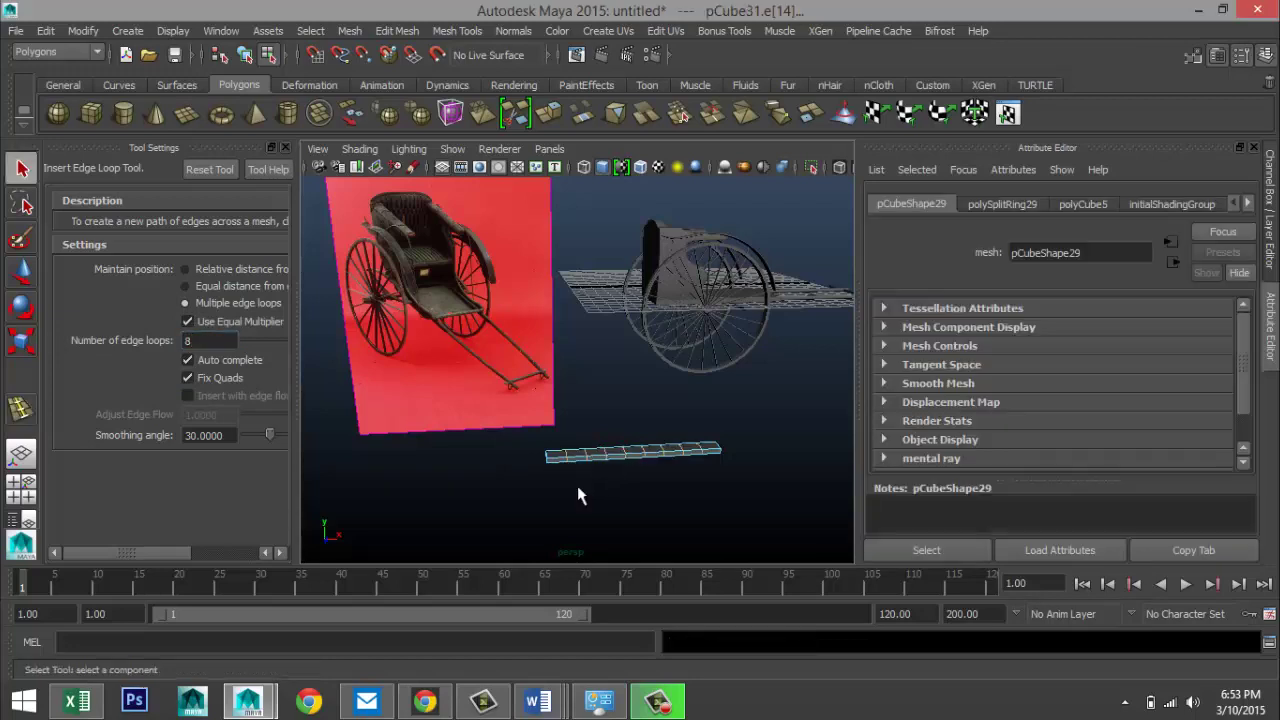
- Delete the reference image plane that overlaps the segmented flat bar in the front view
click(26, 490)
key(space)
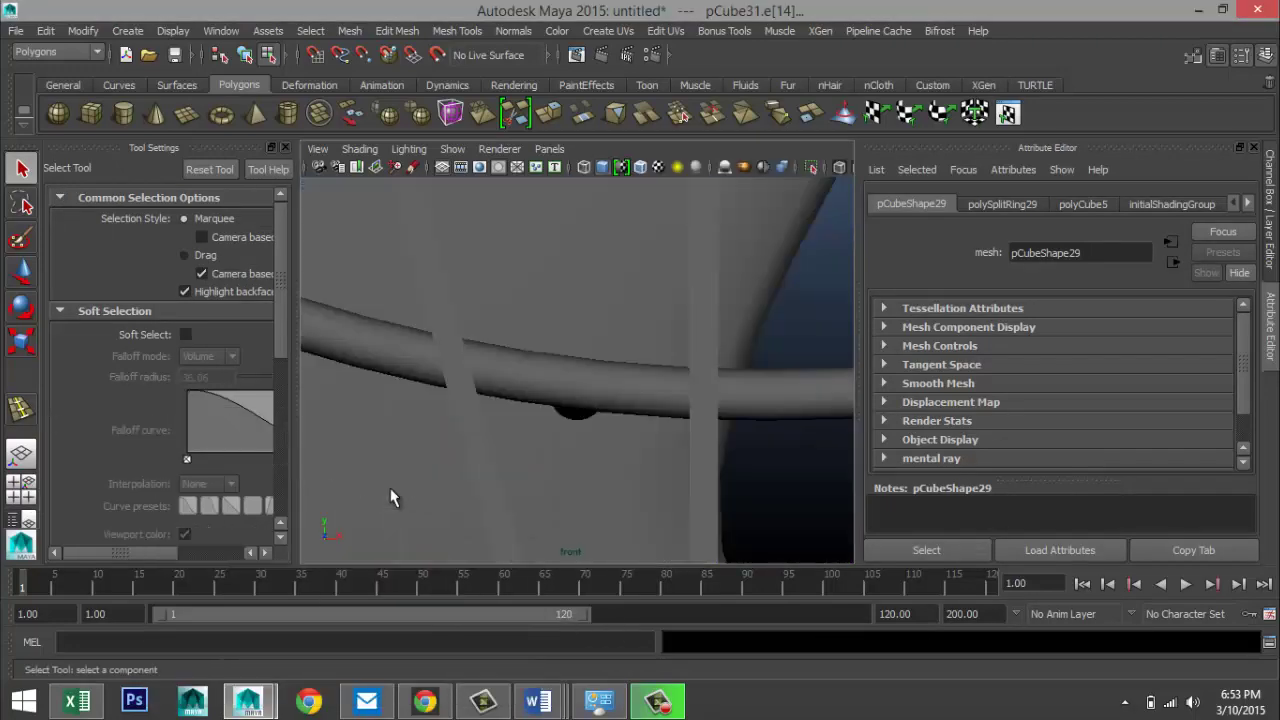
key(f)
click(284, 147)
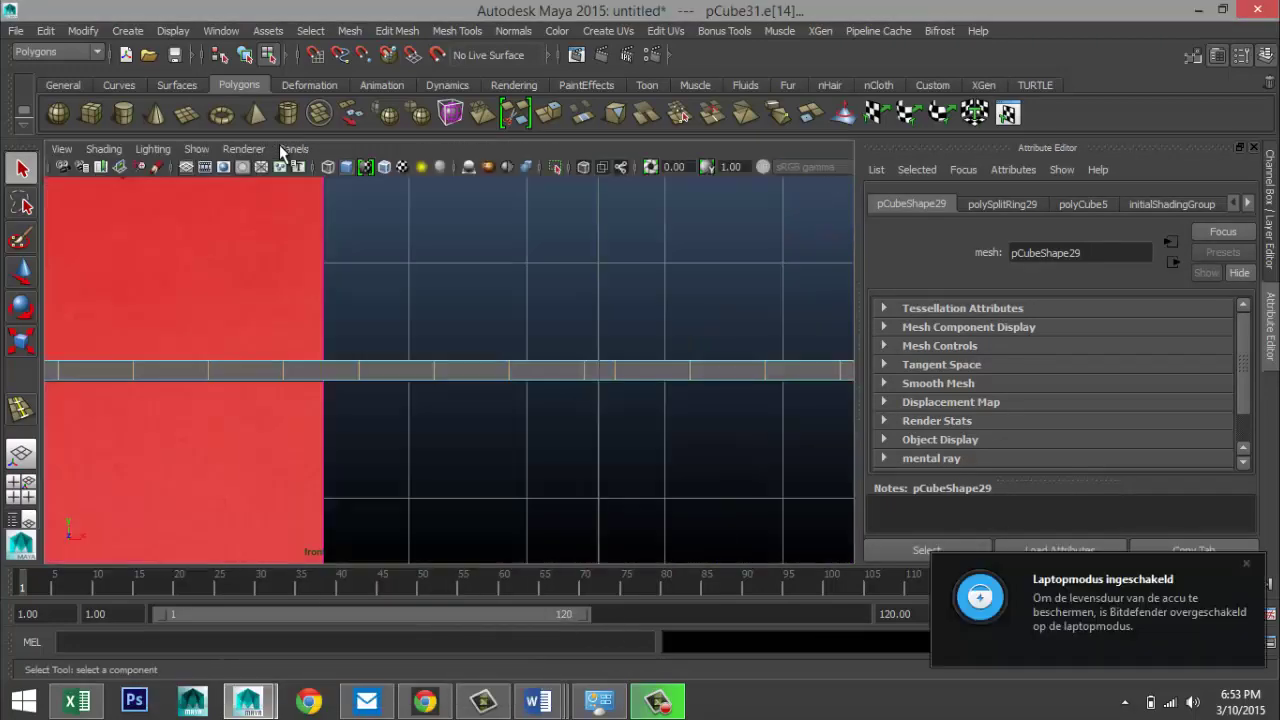
scroll(565, 436, down, 5)
scroll(565, 436, up, 4)
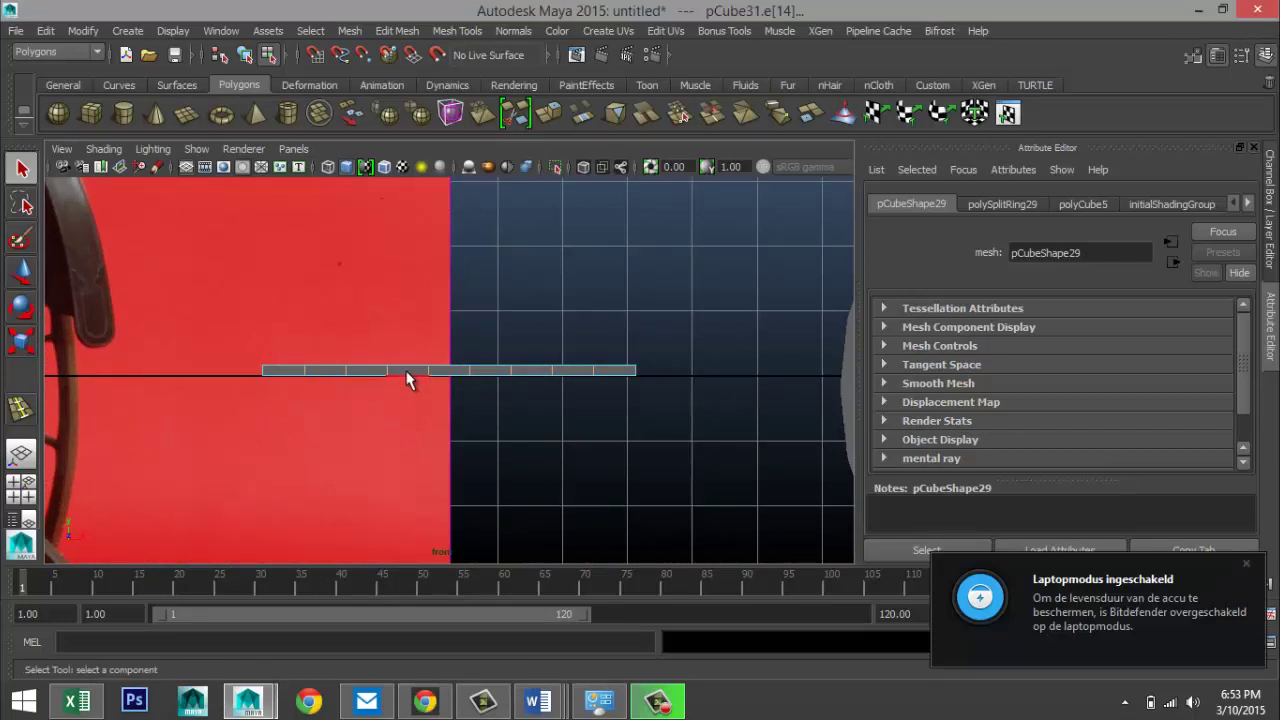
drag(422, 283, 540, 336)
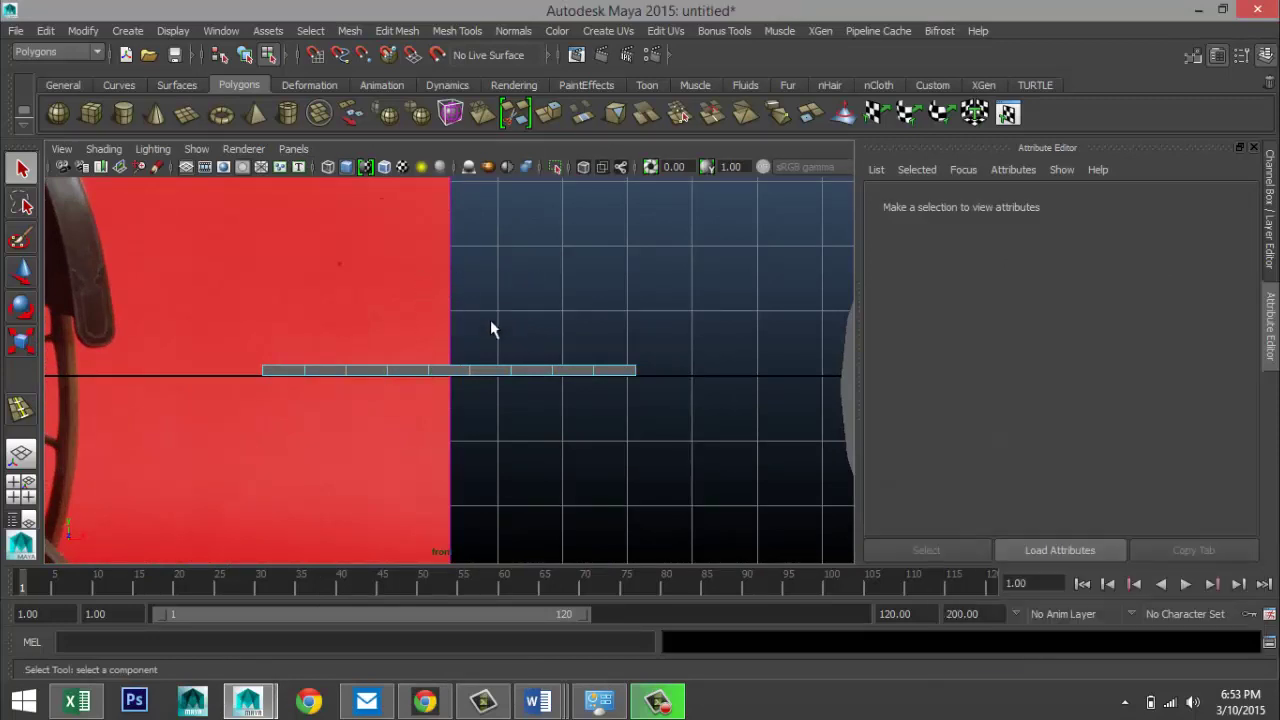
right_drag(441, 280, 499, 262)
click(508, 300)
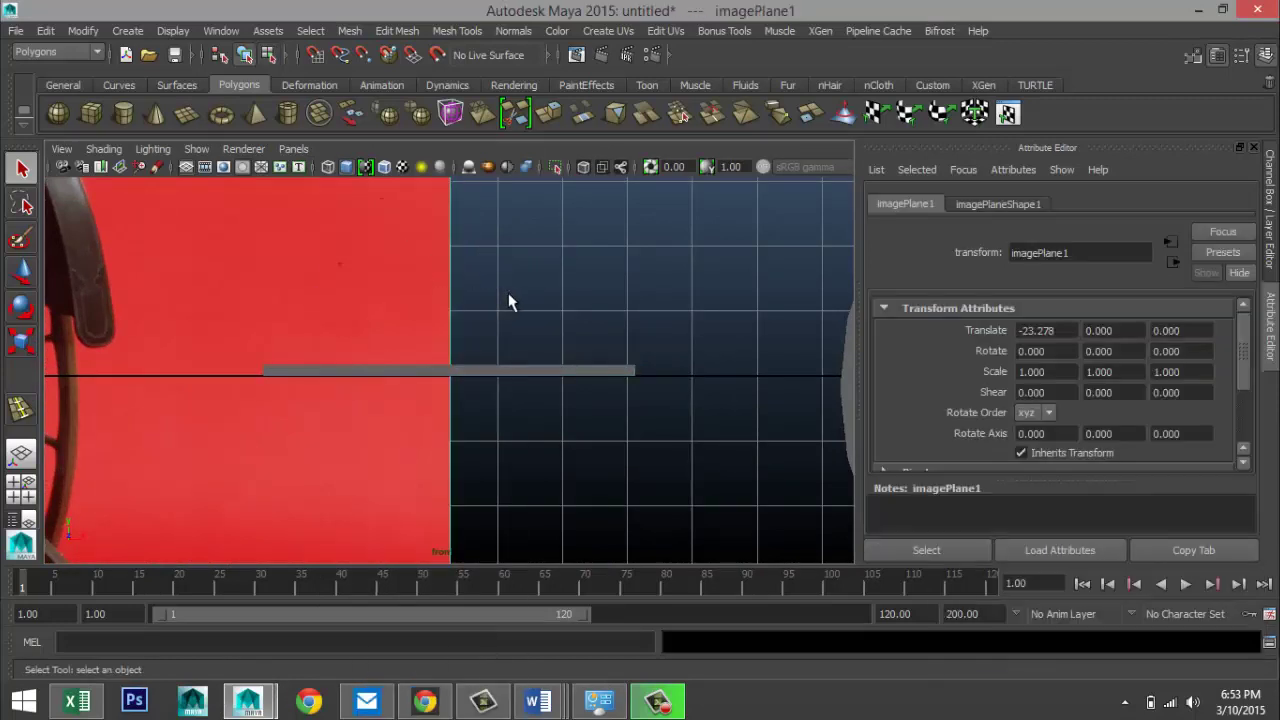
key(Delete)
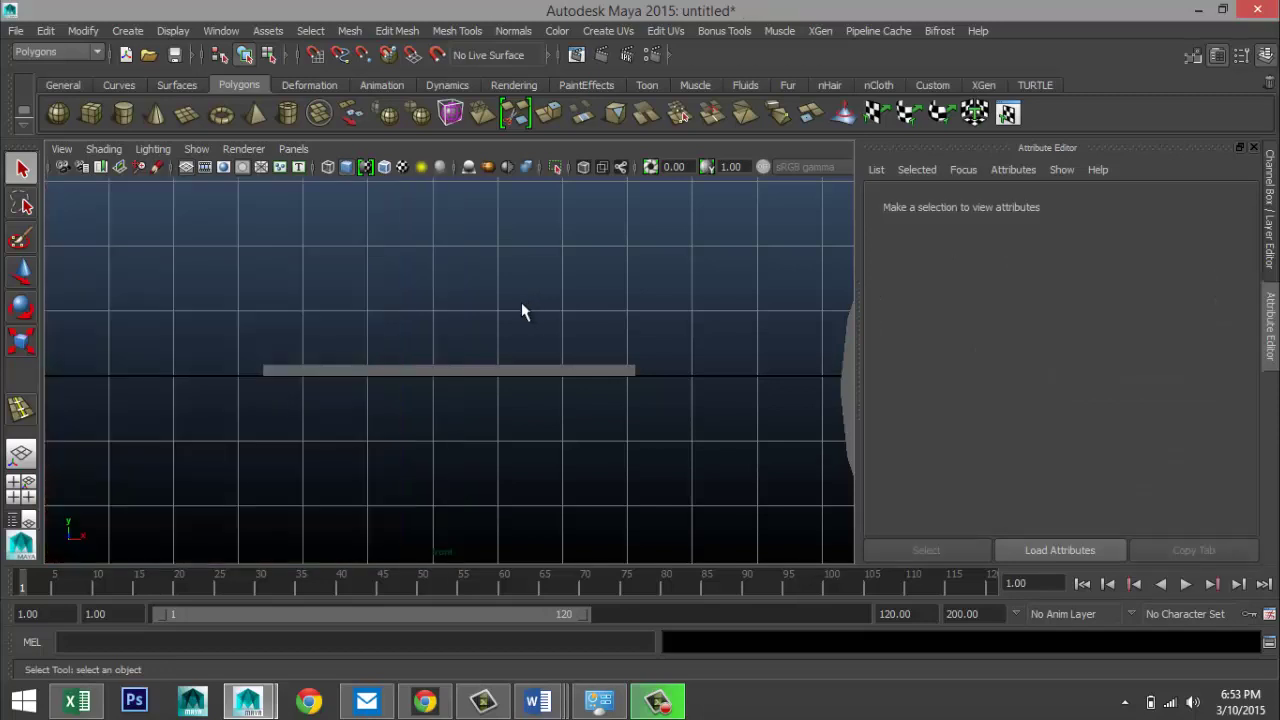
- Bend the flat bar into a shallow arch by raising its interior vertex columns in progressively narrower groups towards the middle
click(368, 372)
scroll(355, 389, up, 3)
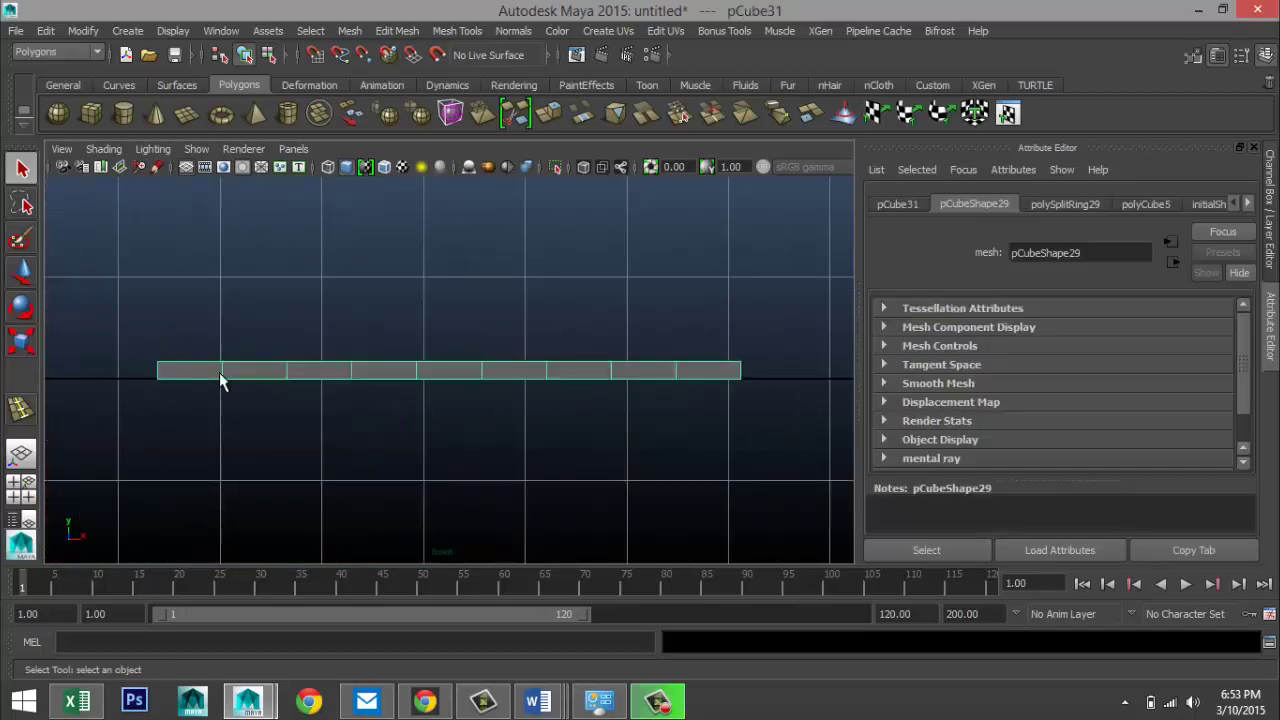
right_drag(220, 372, 207, 337)
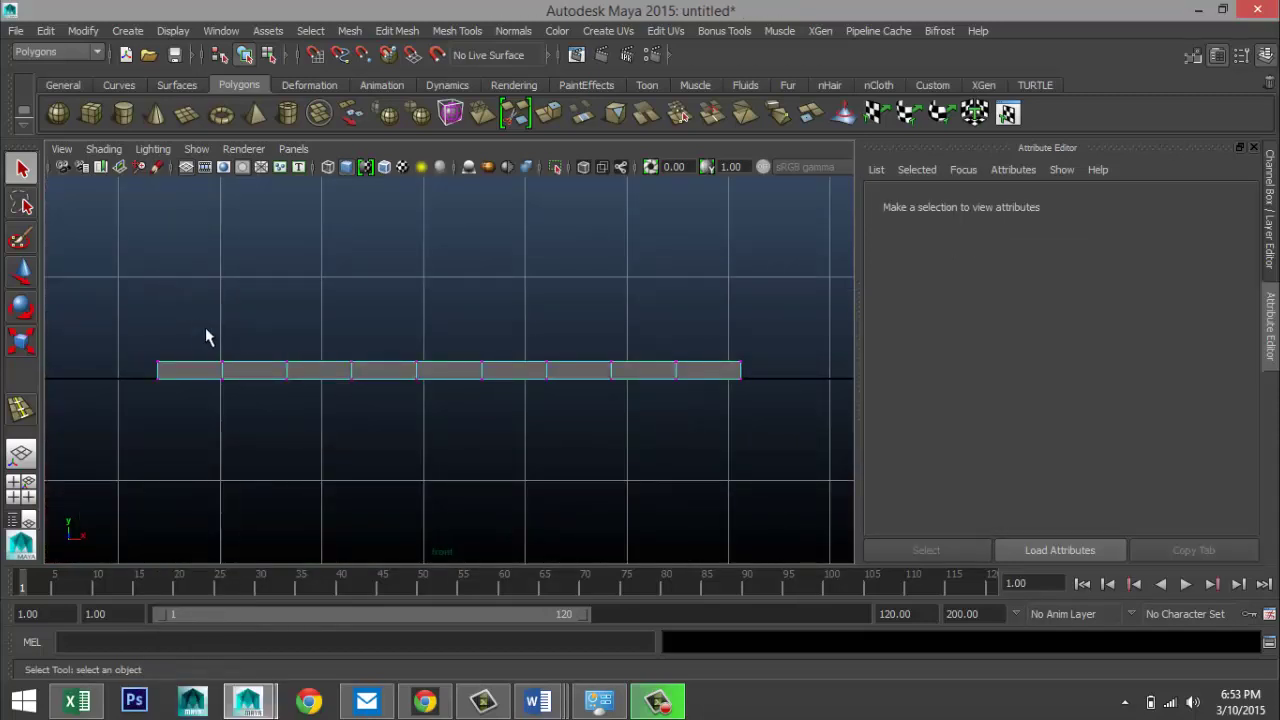
drag(194, 320, 720, 463)
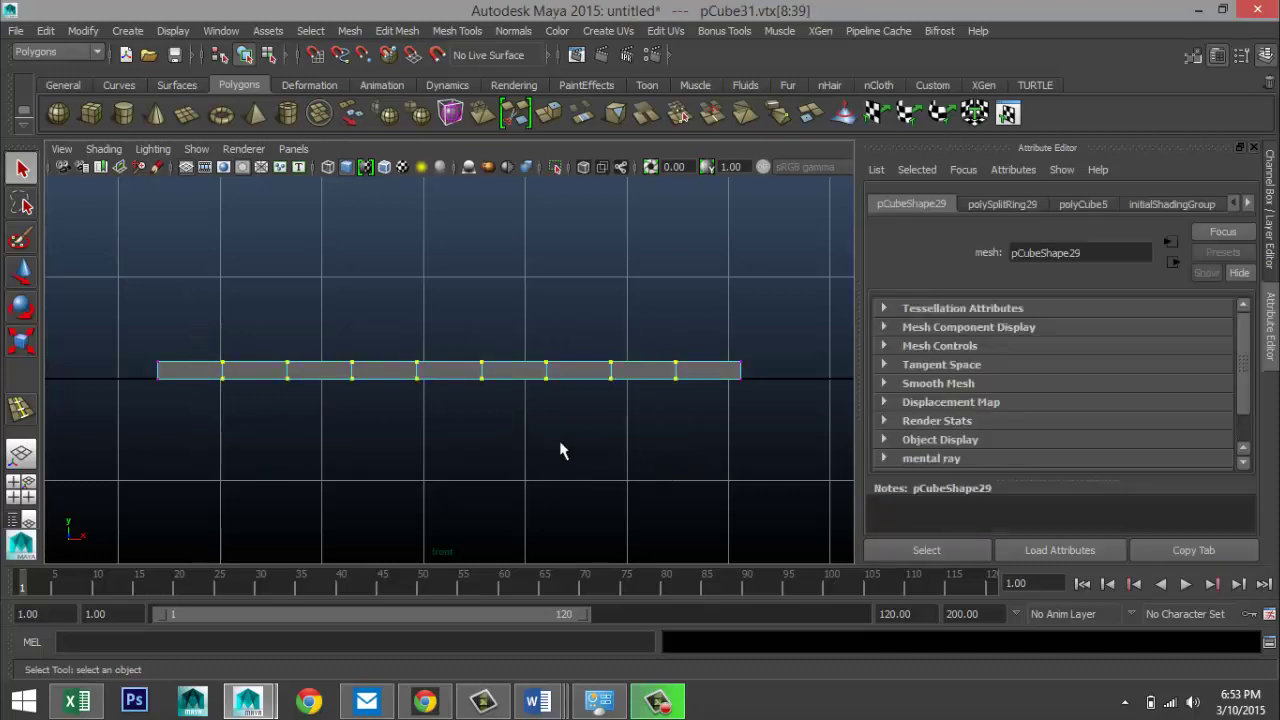
key(w)
drag(449, 283, 452, 273)
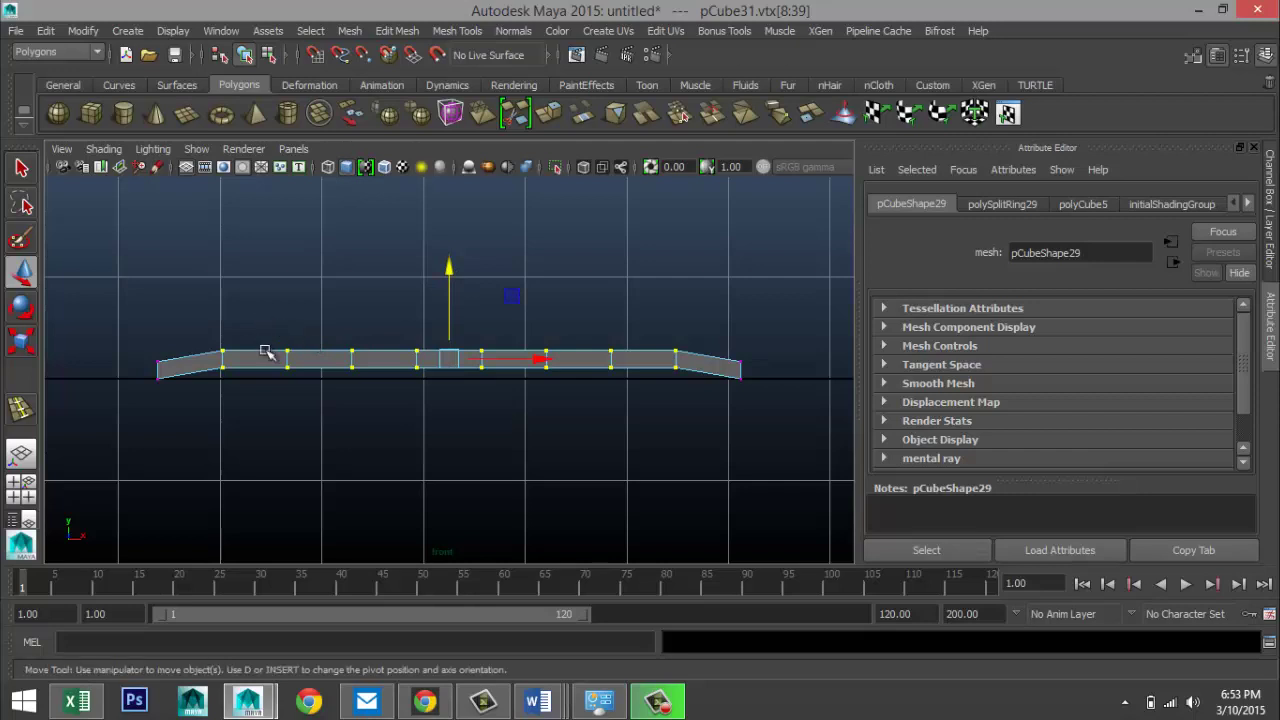
drag(266, 322, 646, 430)
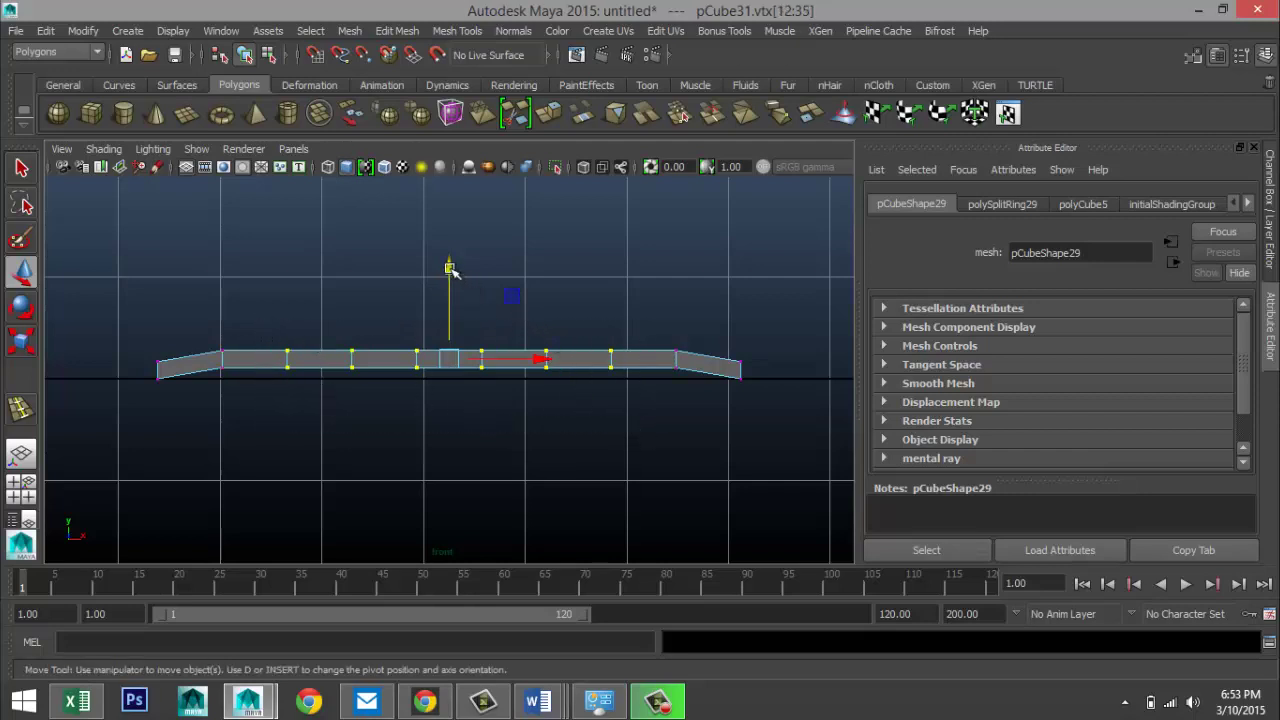
drag(450, 268, 450, 258)
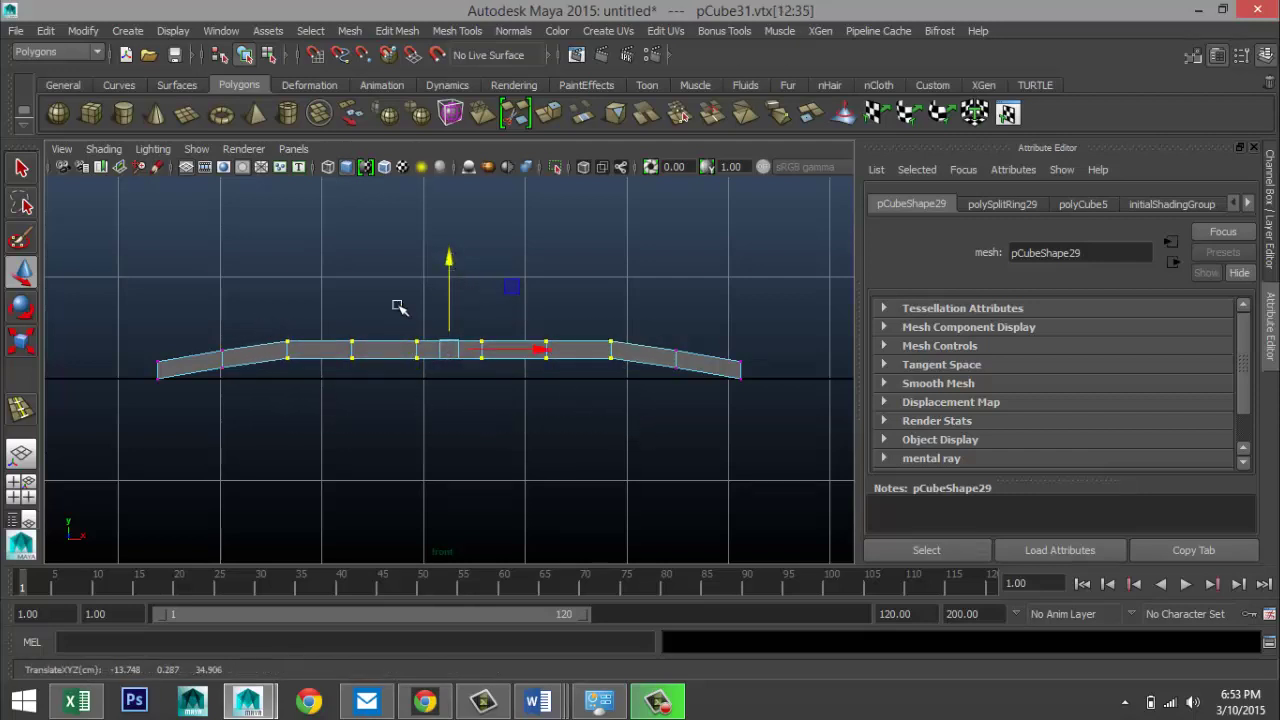
drag(336, 319, 577, 409)
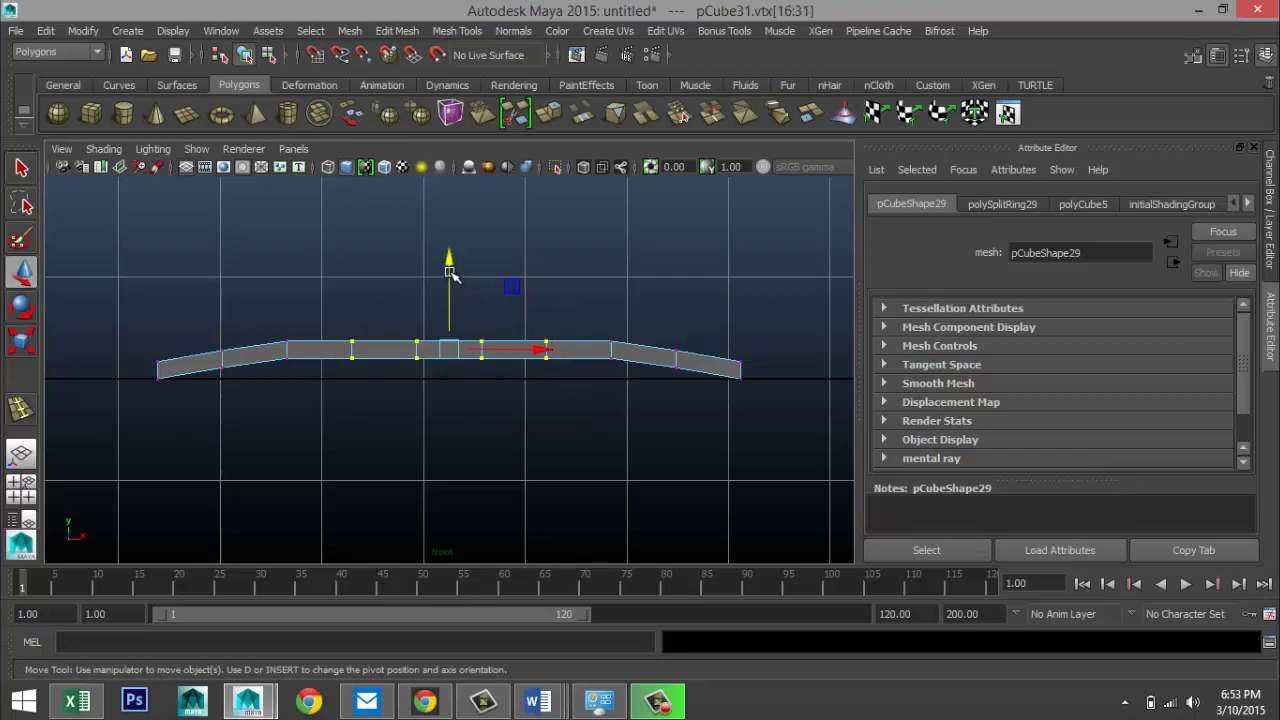
drag(450, 275, 448, 257)
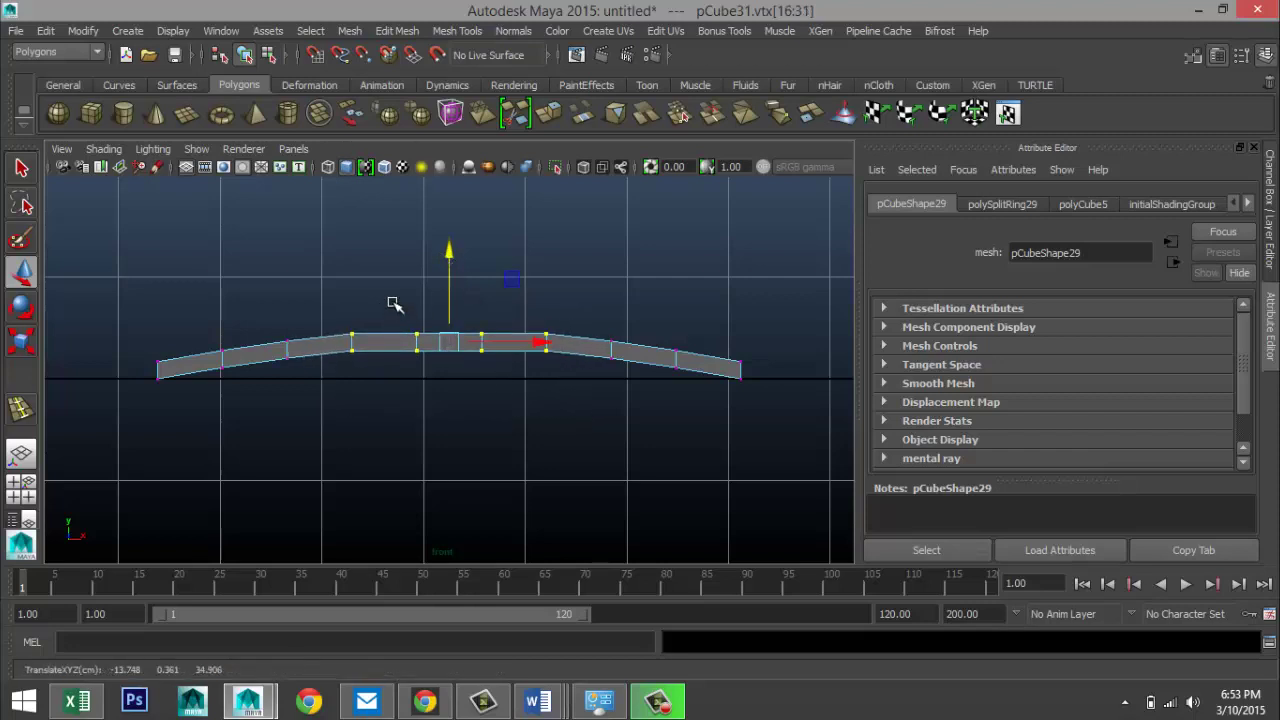
drag(395, 305, 532, 382)
drag(449, 254, 450, 258)
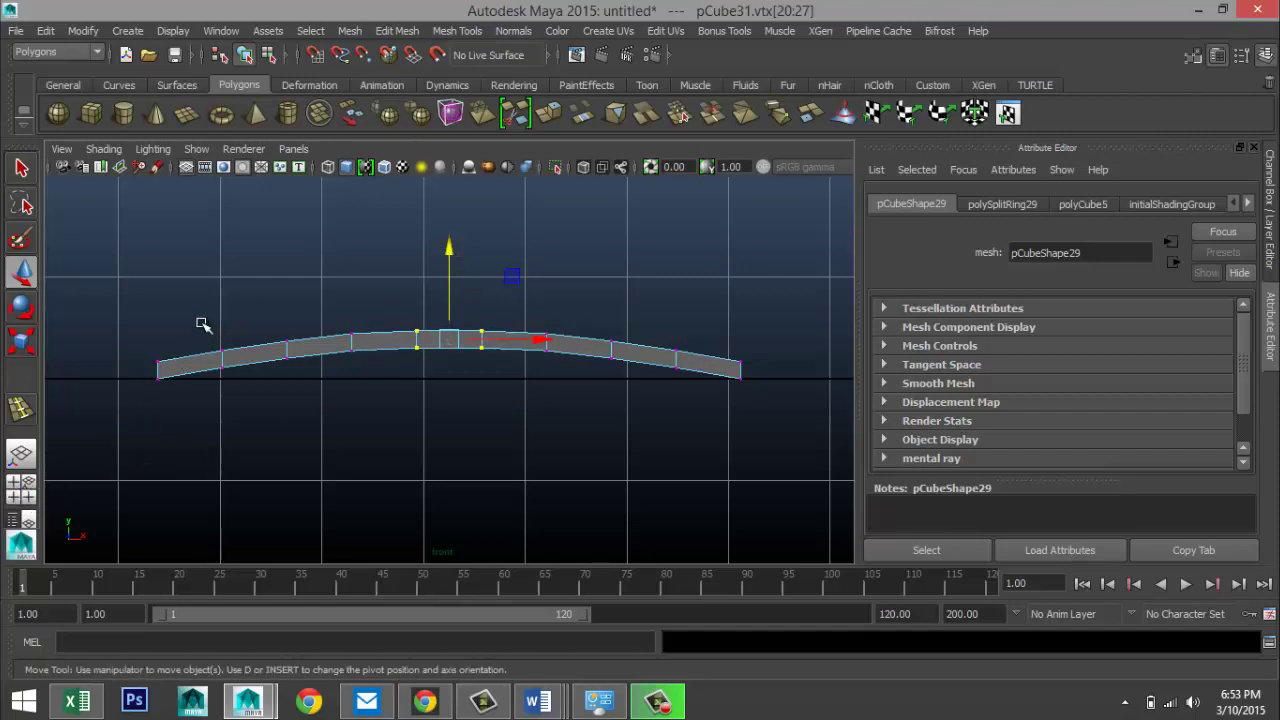
- Make the bar's arch steeper with a second pass, raising successively narrower groups of interior vertices up to the central columns
drag(200, 324, 658, 457)
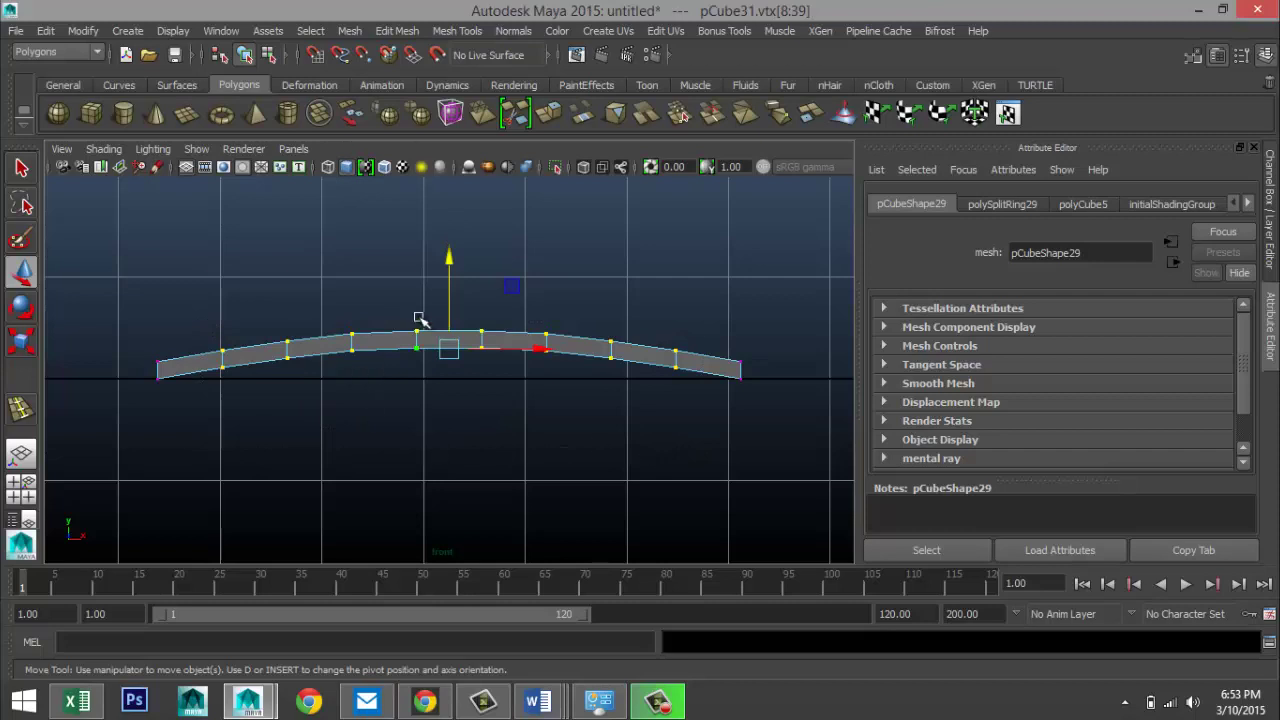
drag(447, 268, 448, 263)
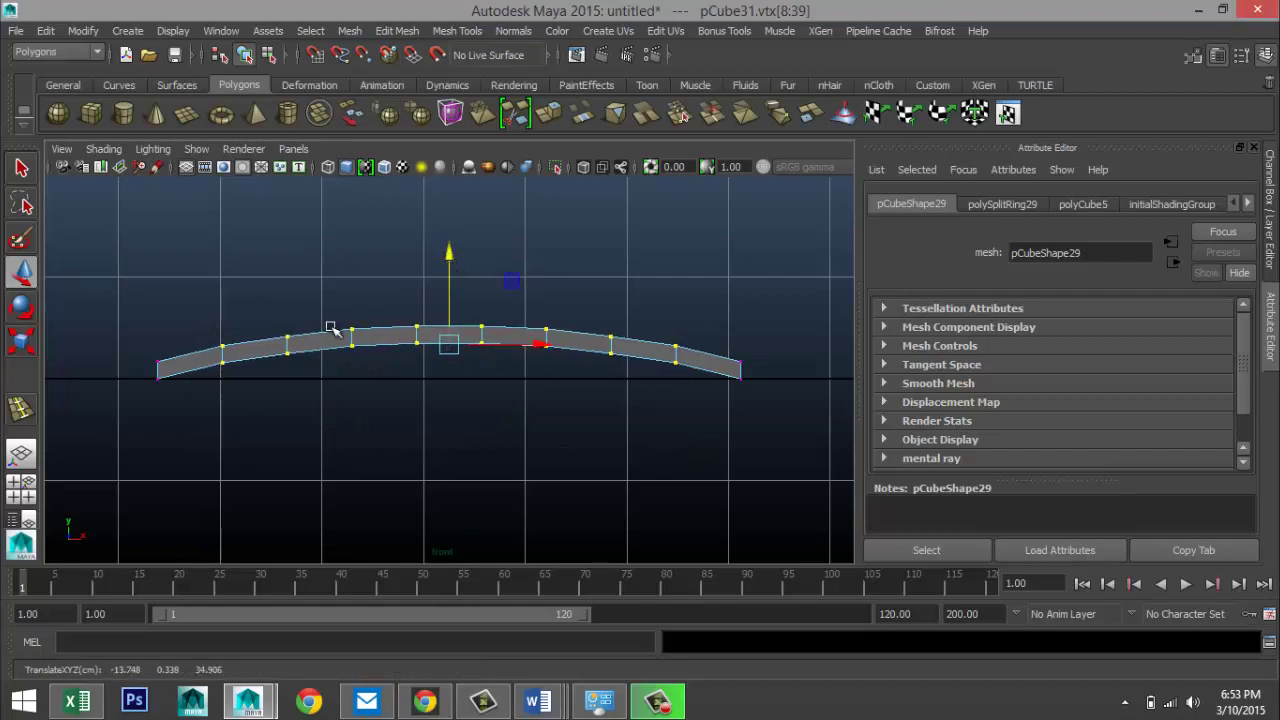
drag(267, 299, 630, 420)
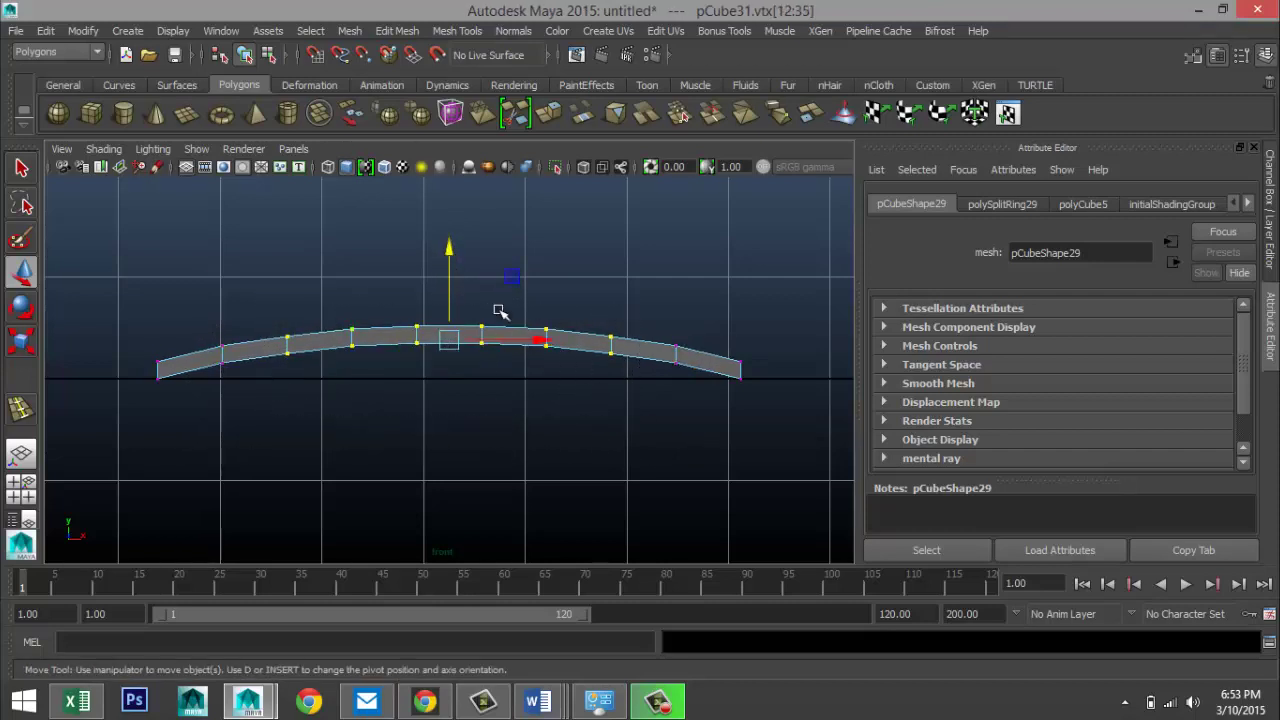
drag(447, 256, 448, 252)
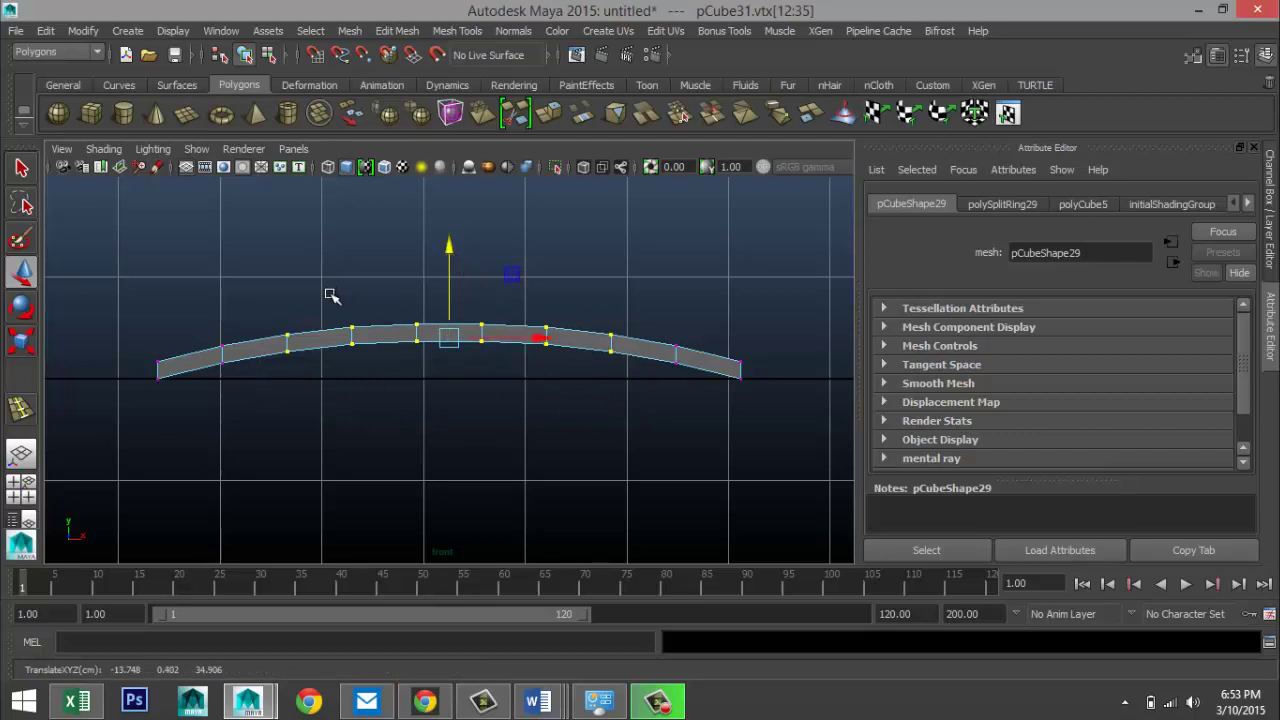
drag(332, 295, 577, 414)
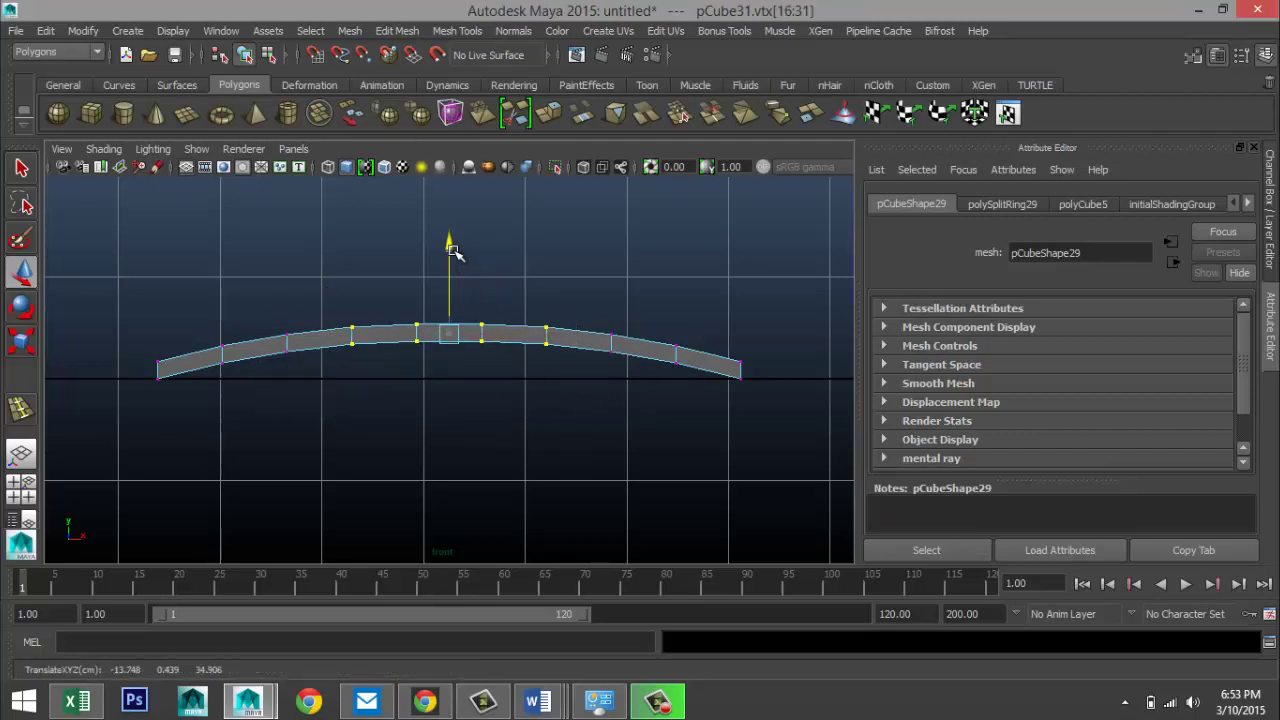
drag(451, 246, 451, 244)
drag(400, 285, 500, 370)
drag(452, 255, 451, 252)
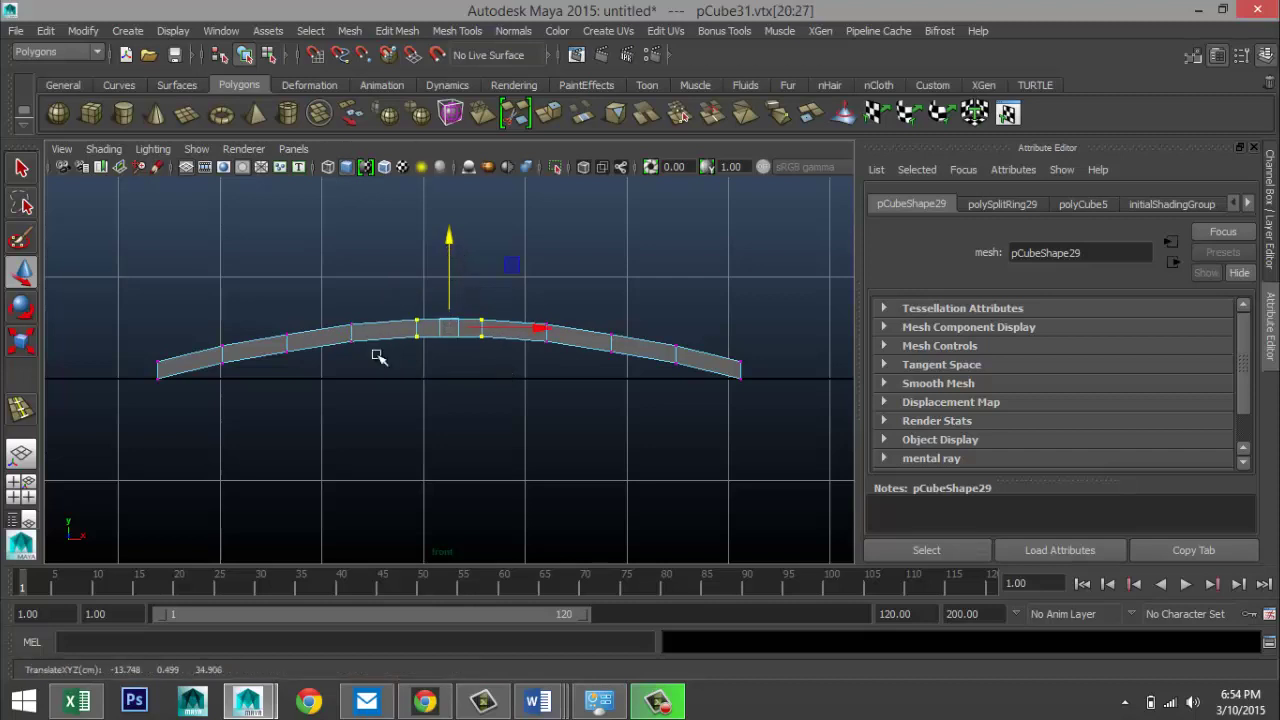
- Insert 2 evenly spaced edge loops lengthwise along the arched bar in the perspective view using multiple edge loops
click(20, 494)
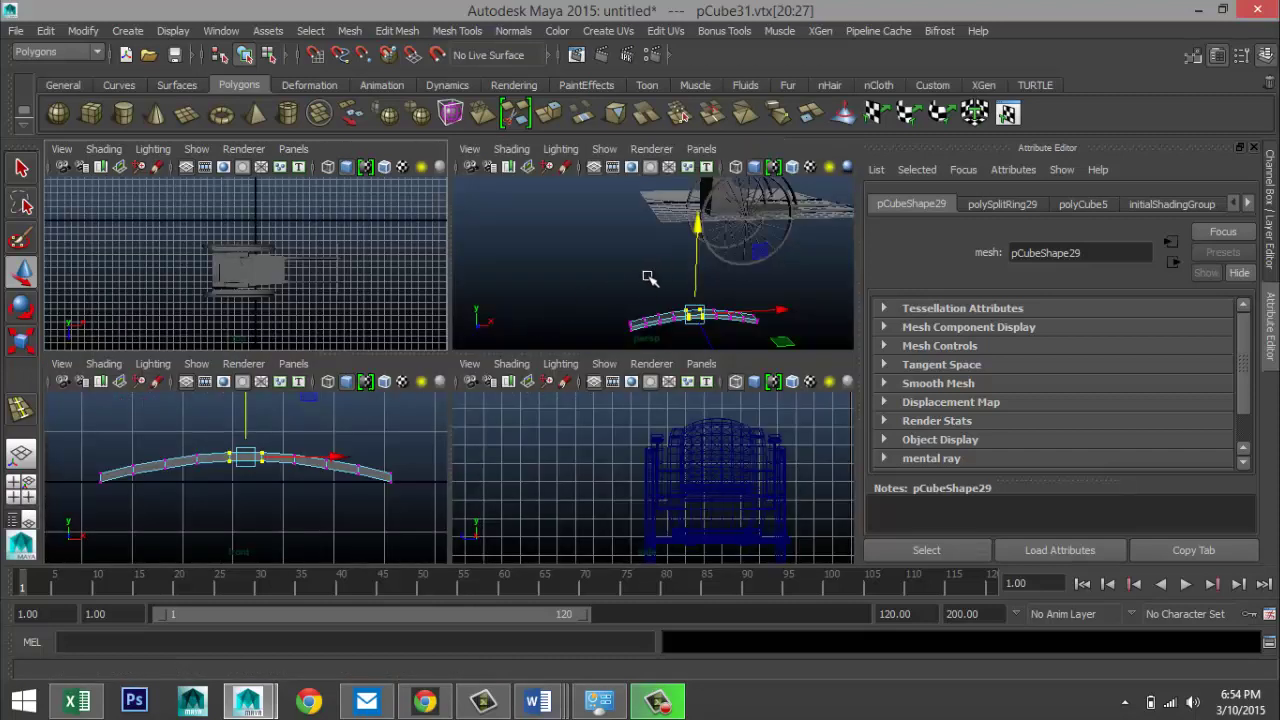
key(space)
scroll(450, 410, down, 2)
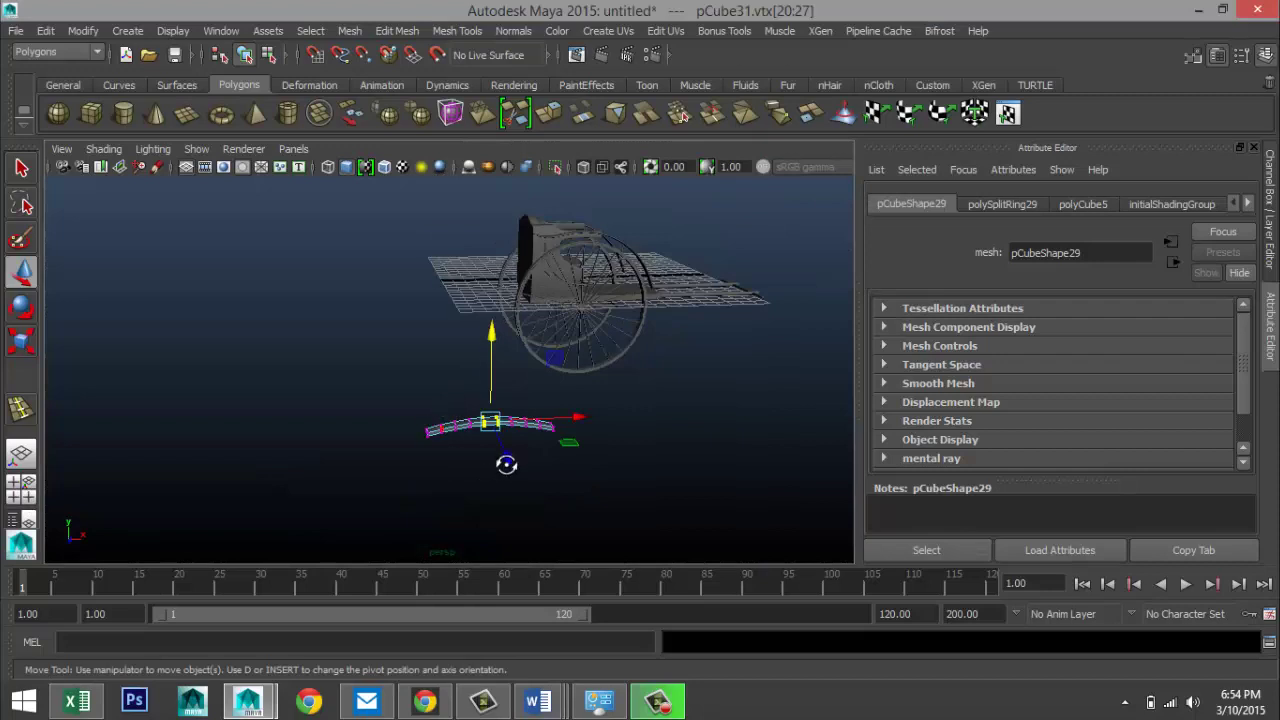
alt+drag(506, 464, 426, 432)
scroll(480, 454, up, 4)
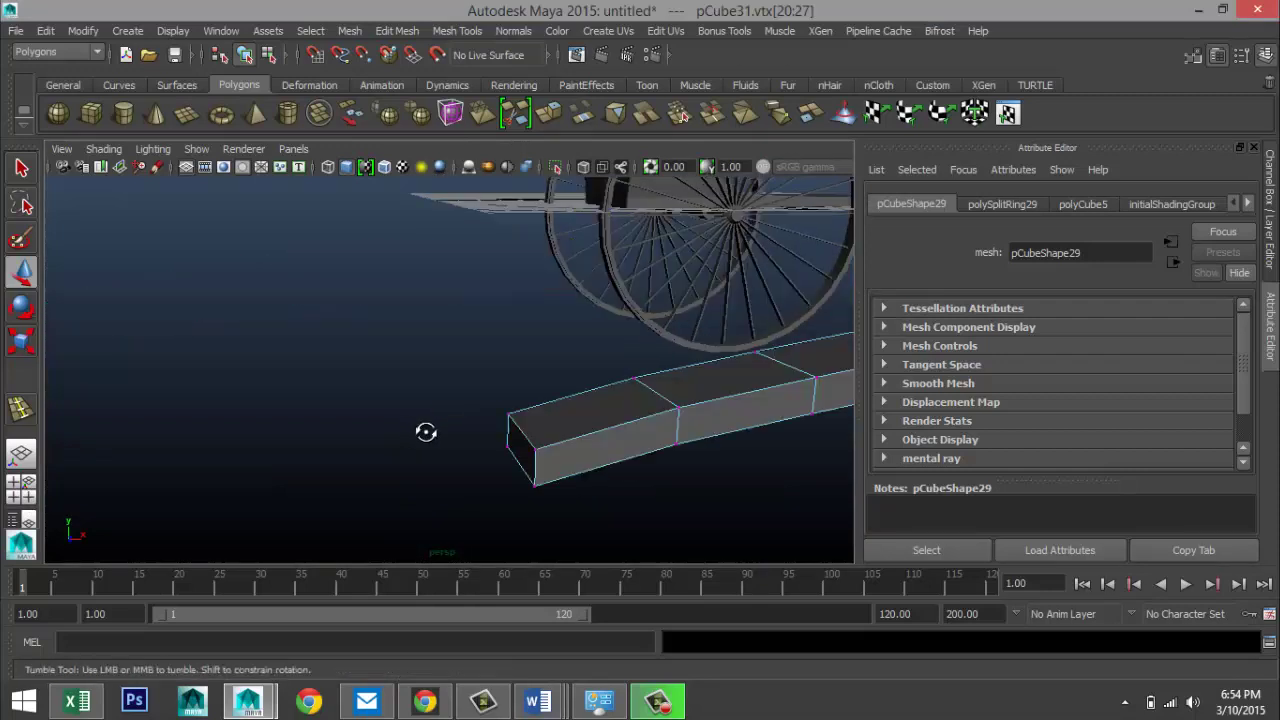
key(w)
key(f)
scroll(426, 432, down, 5)
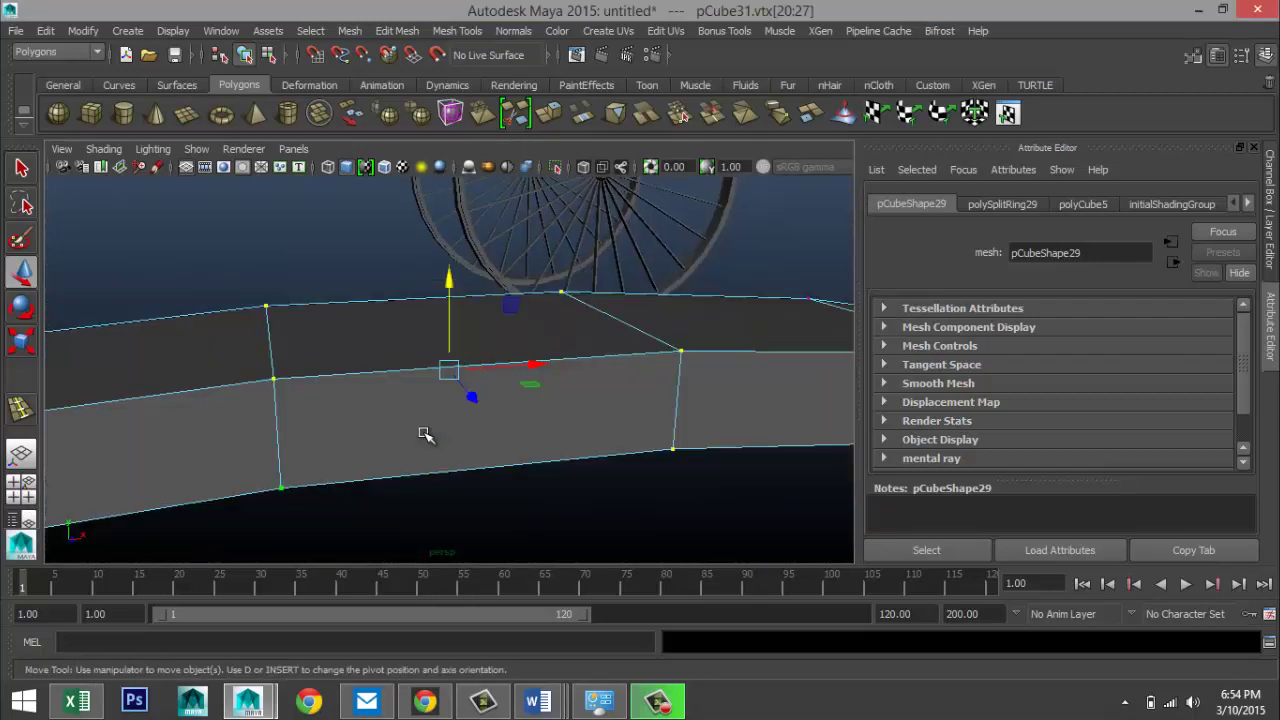
click(449, 32)
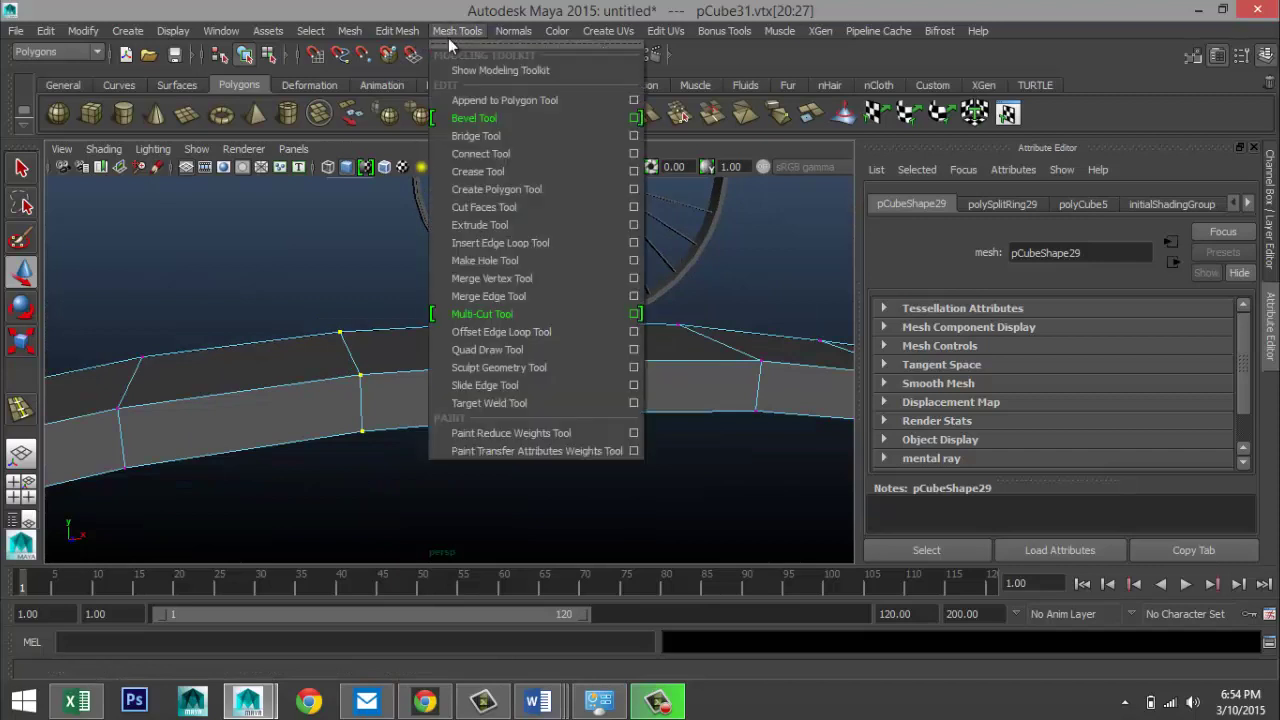
click(633, 244)
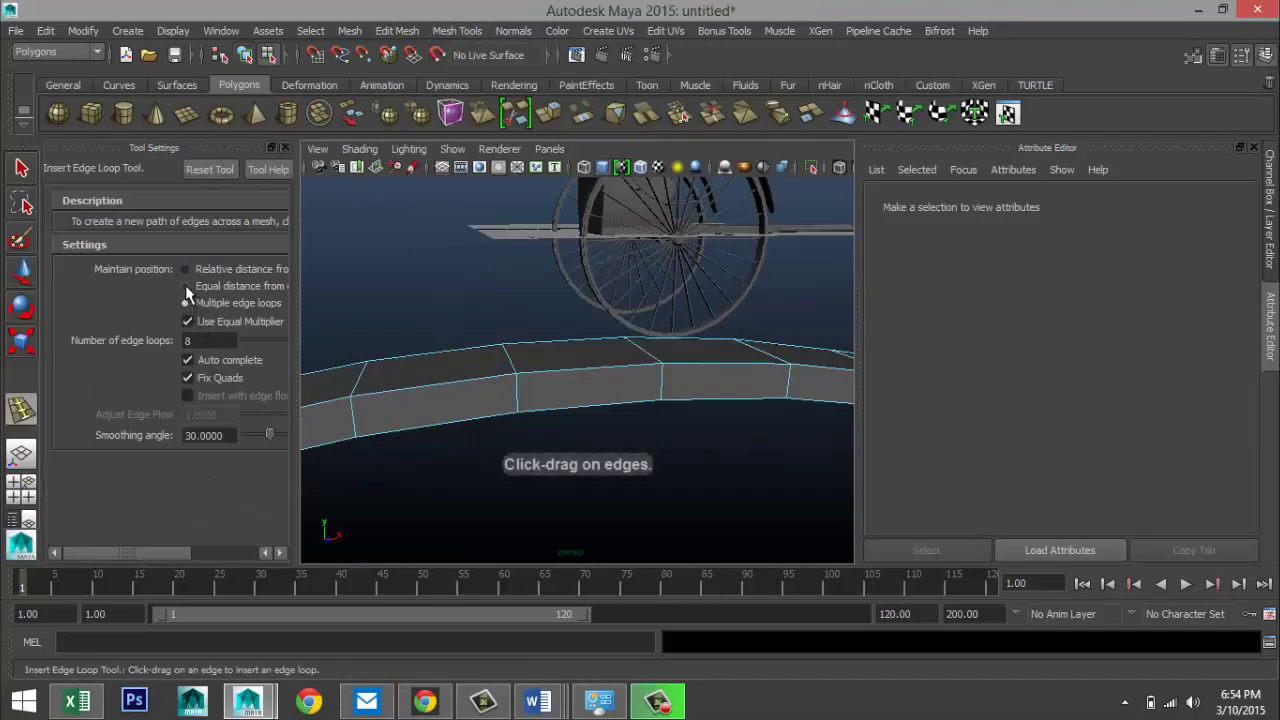
double_click(200, 341)
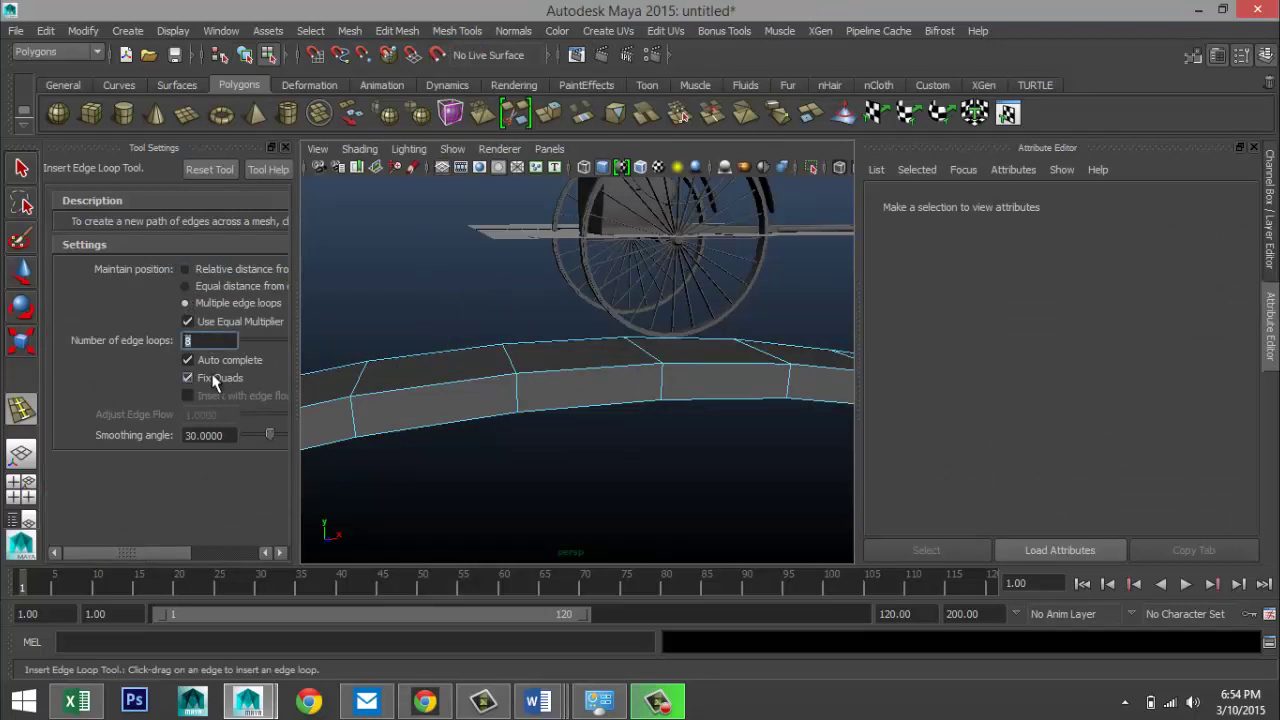
text(2)
click(360, 389)
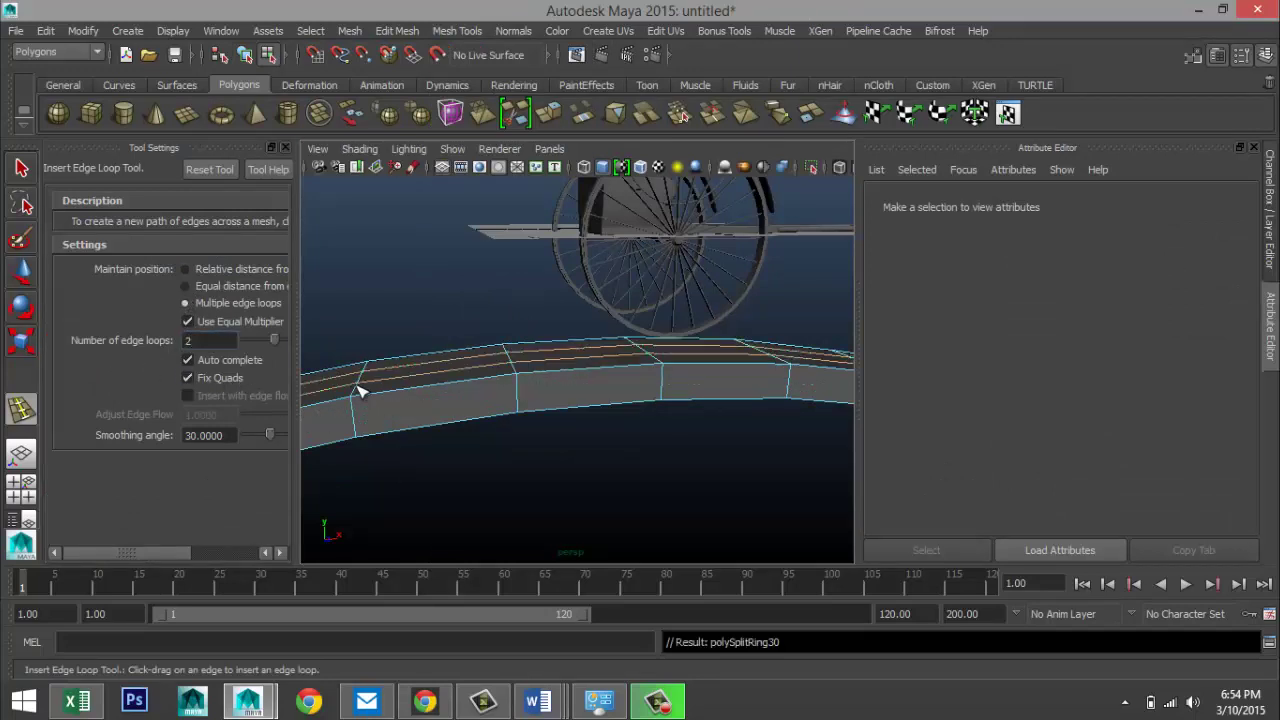
key(q)
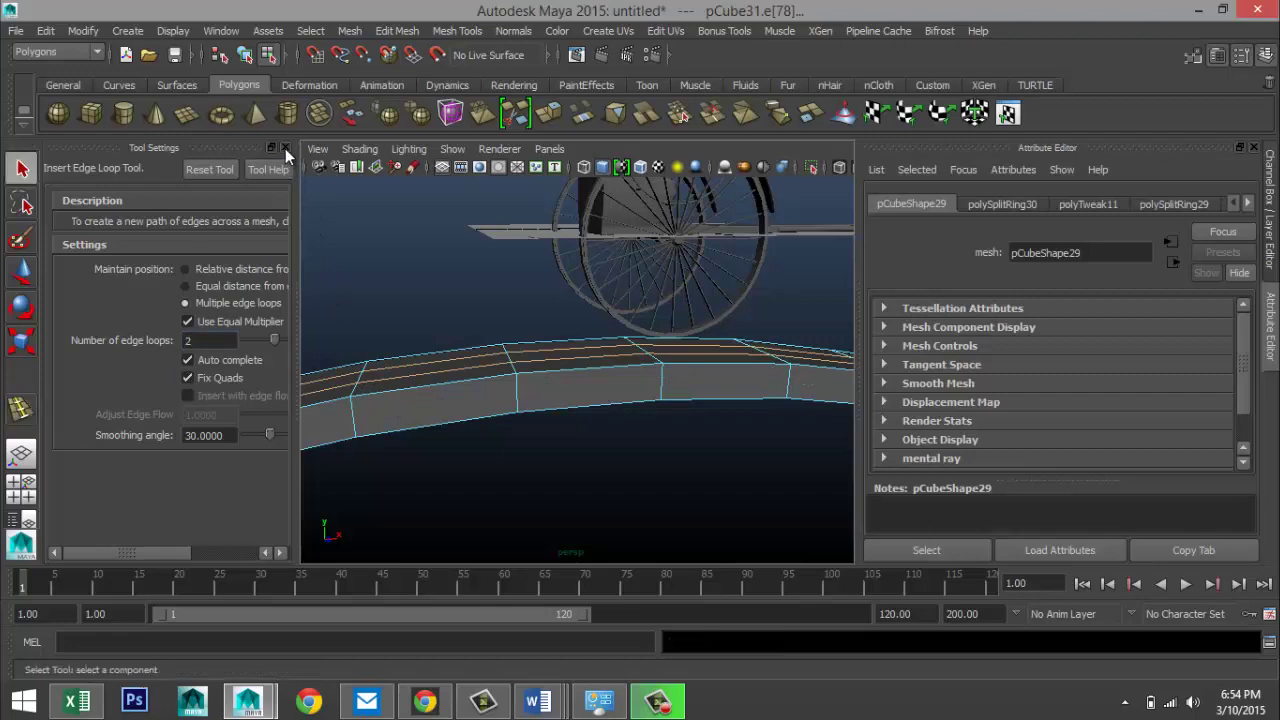
click(285, 148)
- Scale the two lengthwise edge loops apart across the bar's width until they sit close to its long outer edges
alt+drag(323, 303, 449, 349)
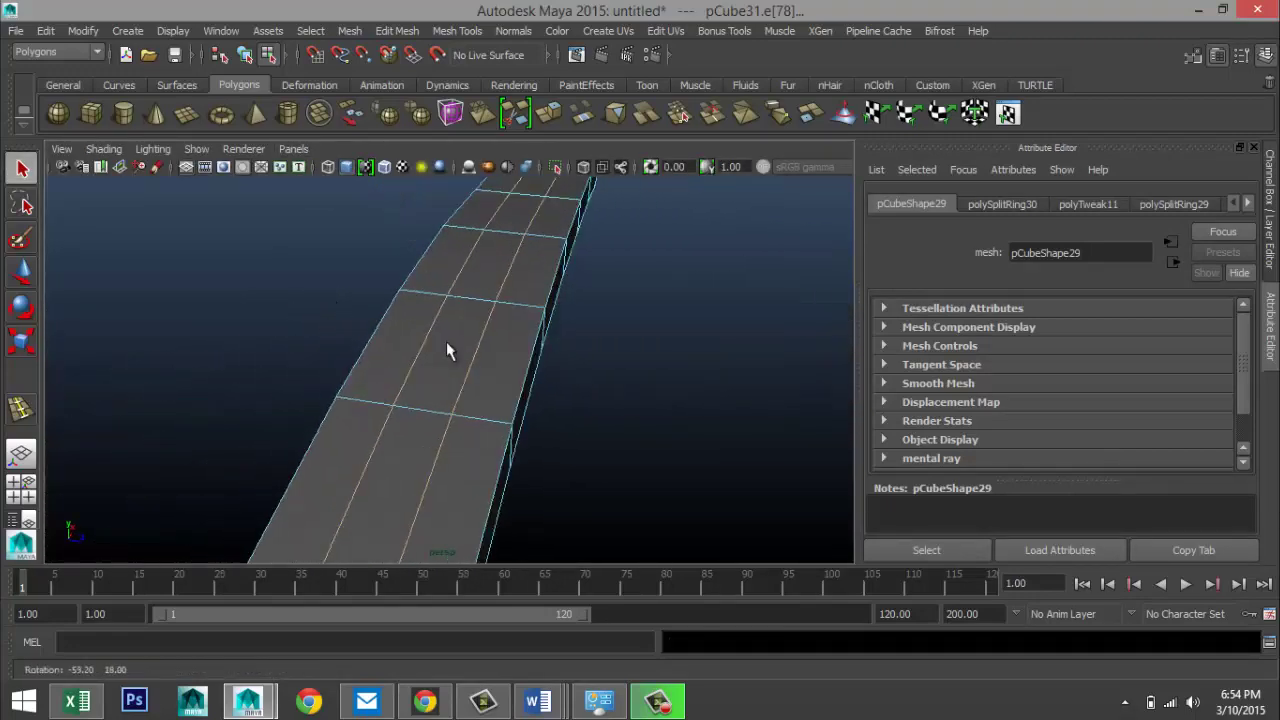
click(466, 373)
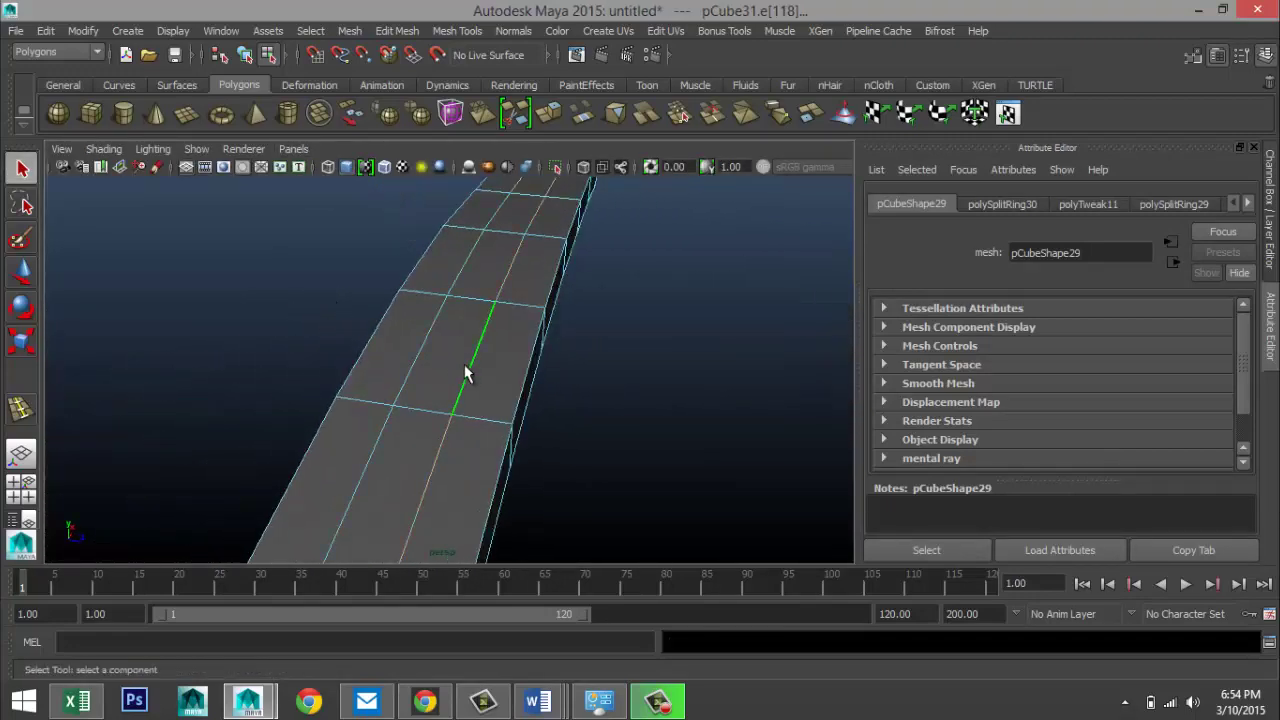
shift+click(414, 368)
key(r)
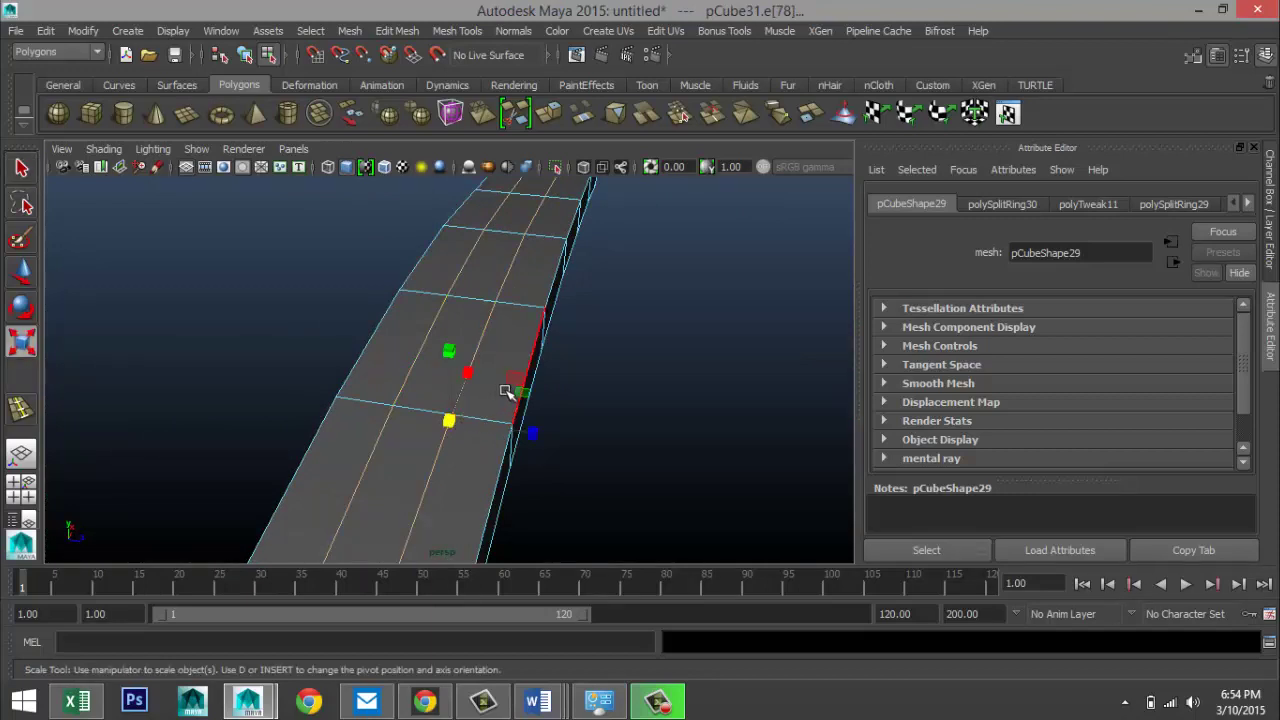
drag(532, 433, 694, 451)
scroll(630, 445, down, 3)
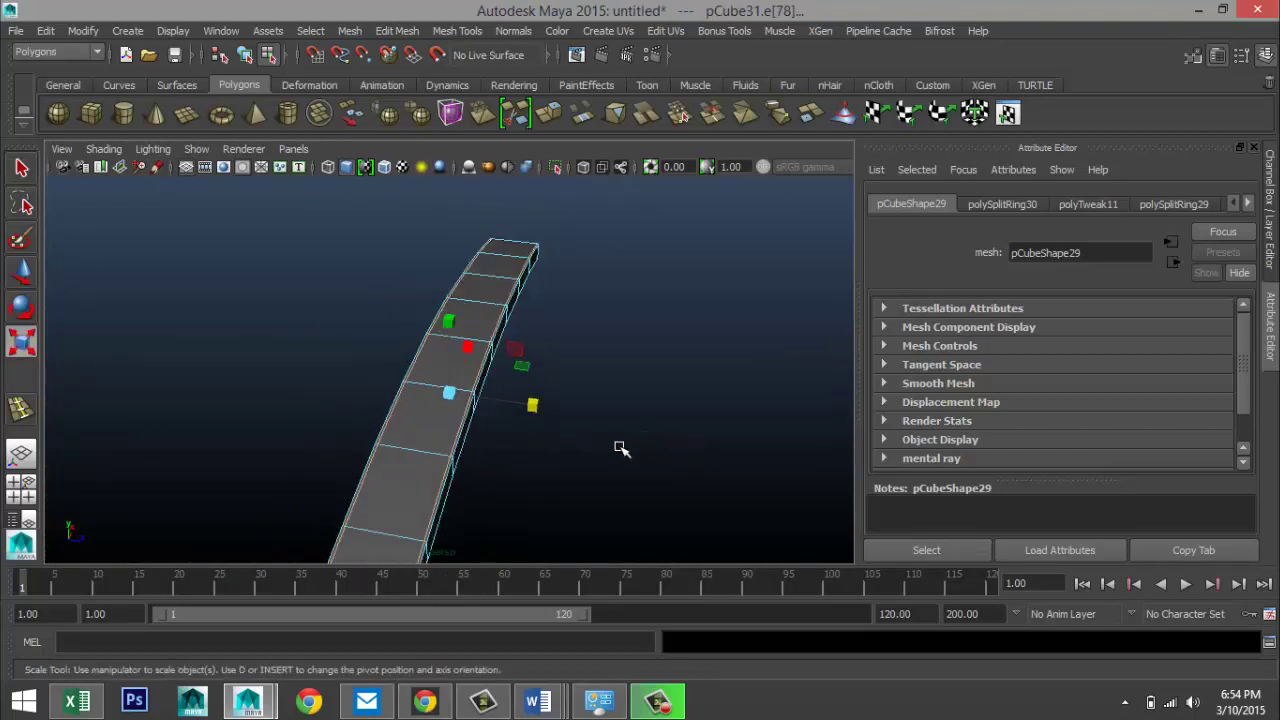
alt+drag(597, 450, 229, 260)
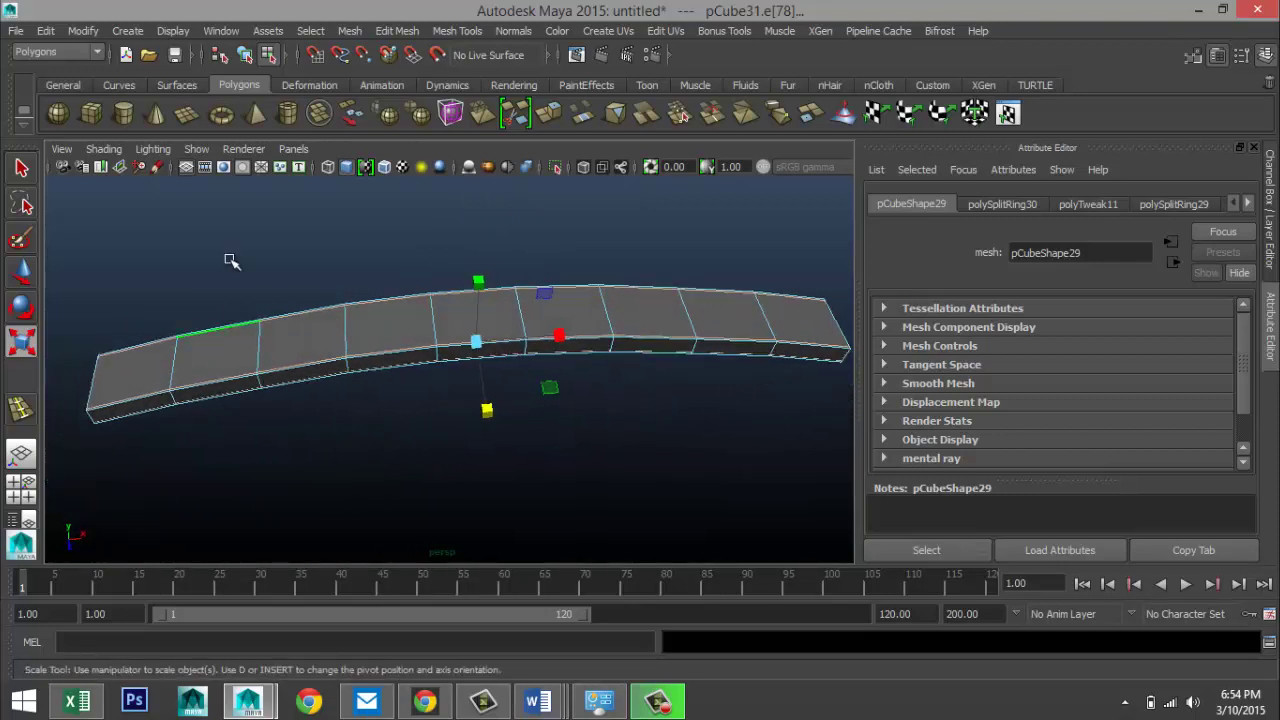
- Insert an edge loop close to each end of the arched bar using equal distance from edge
click(456, 31)
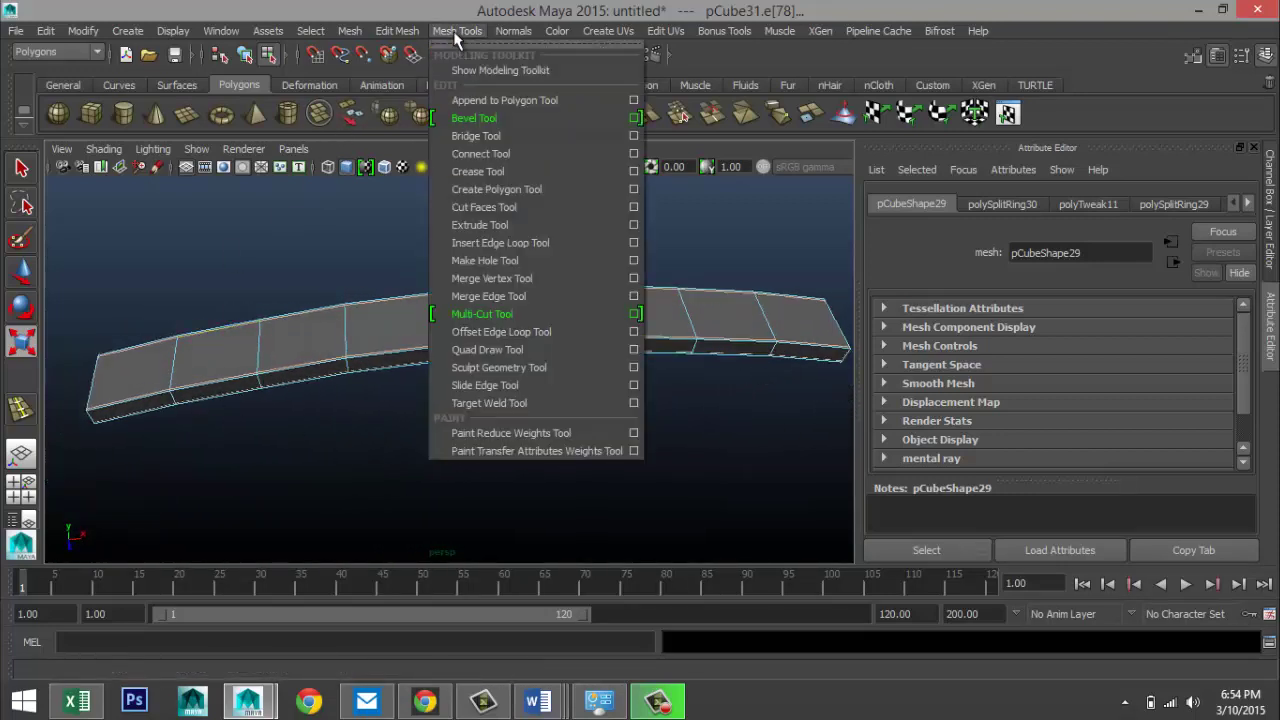
click(633, 243)
click(185, 287)
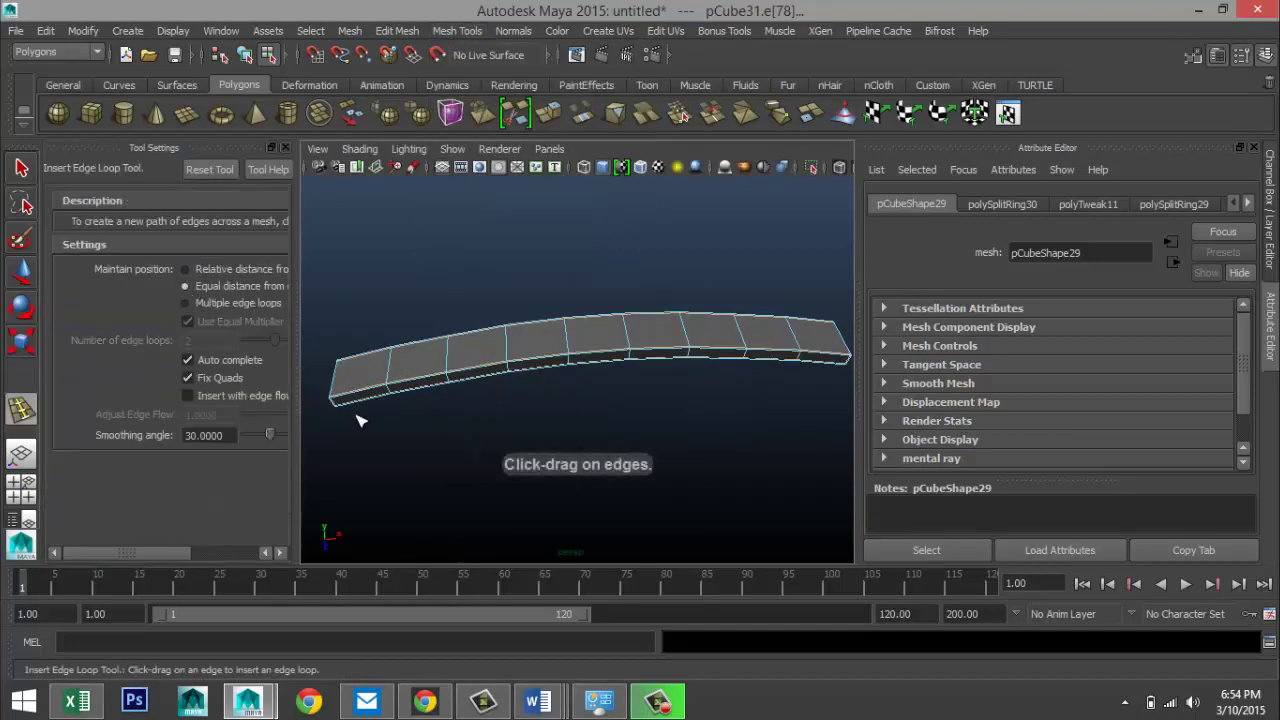
drag(352, 400, 333, 398)
alt+drag(476, 414, 596, 404)
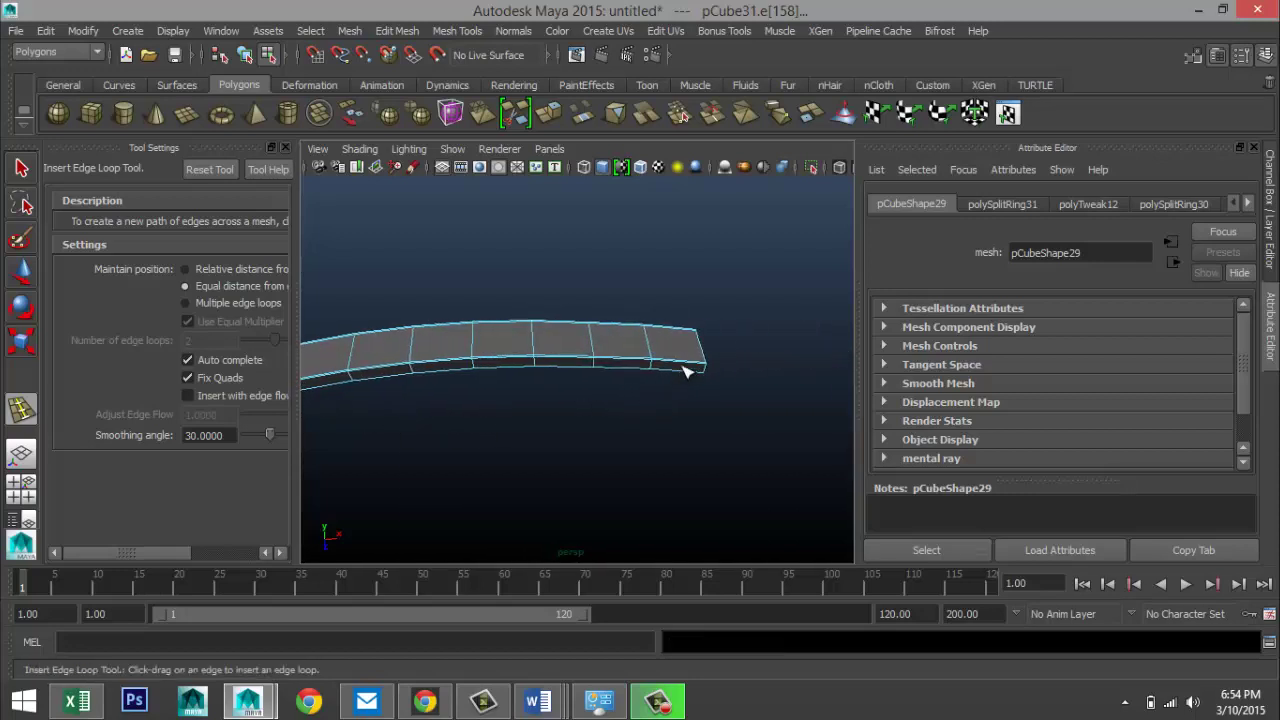
drag(707, 369, 707, 371)
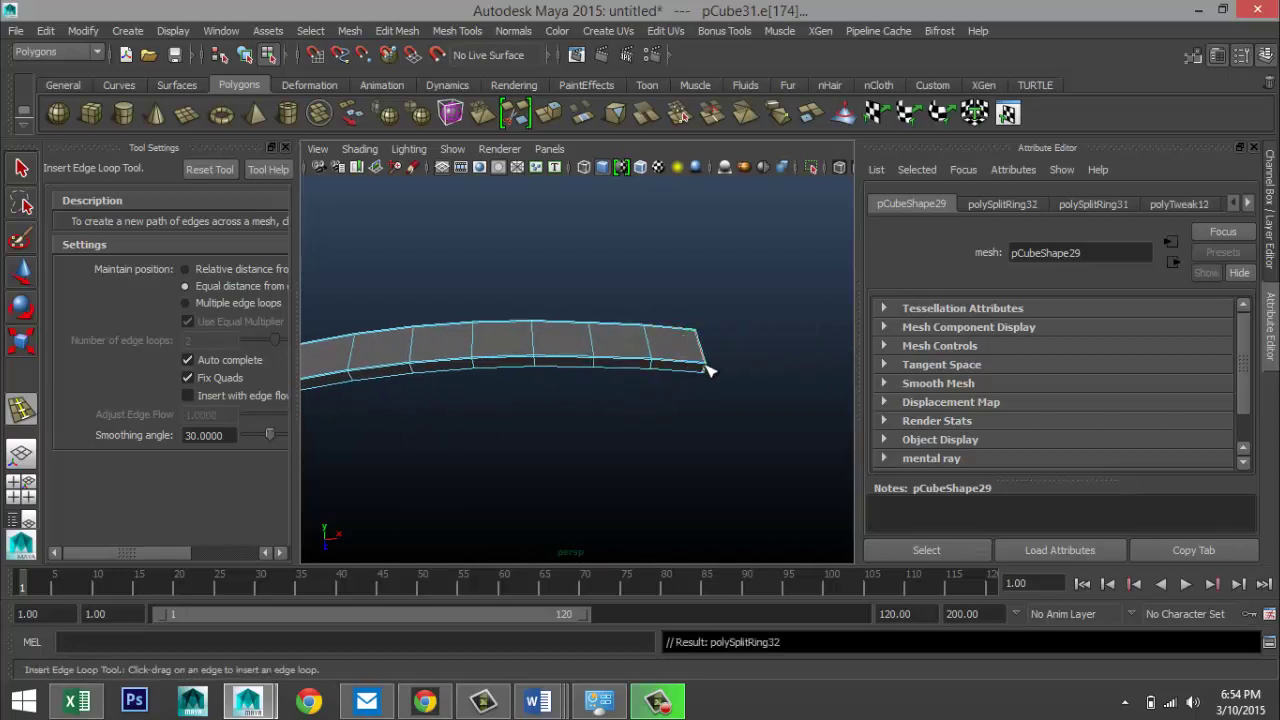
alt+drag(446, 422, 471, 429)
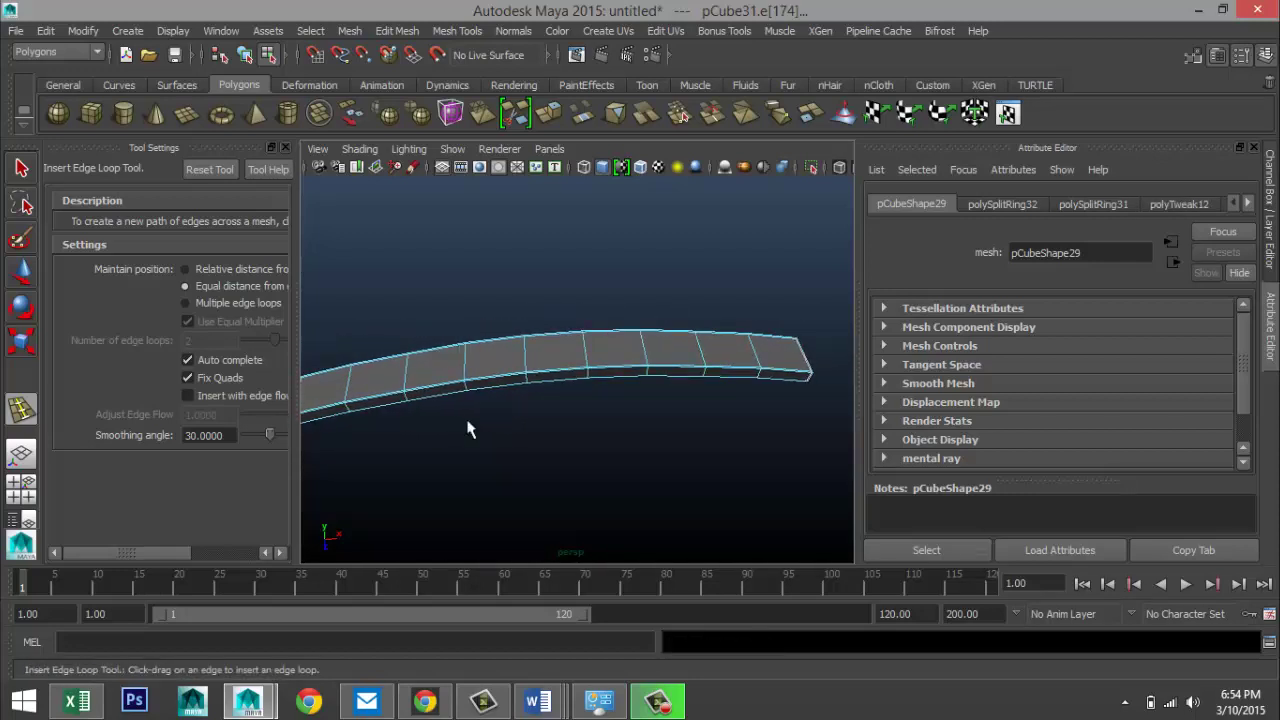
- Duplicate the arched bar in object mode, placing the copy below the original and rotating it -180° about X
key(q)
right_drag(462, 376, 591, 266)
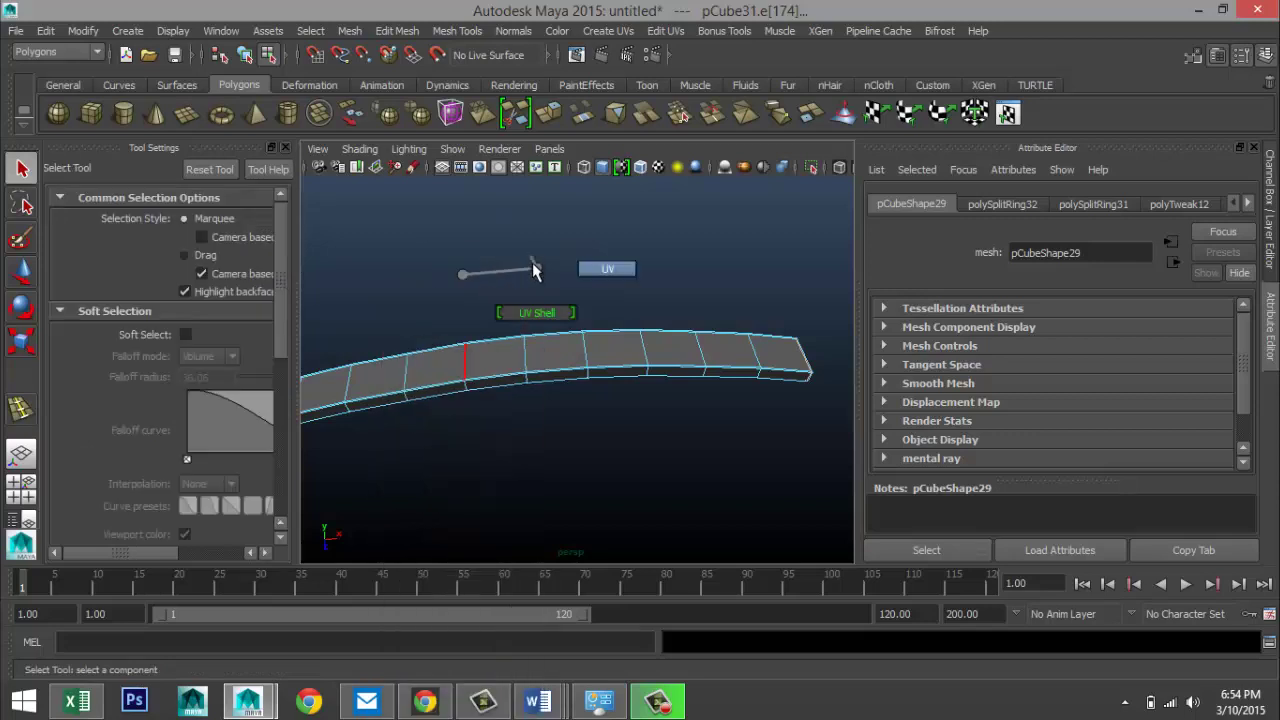
right_drag(522, 285, 575, 262)
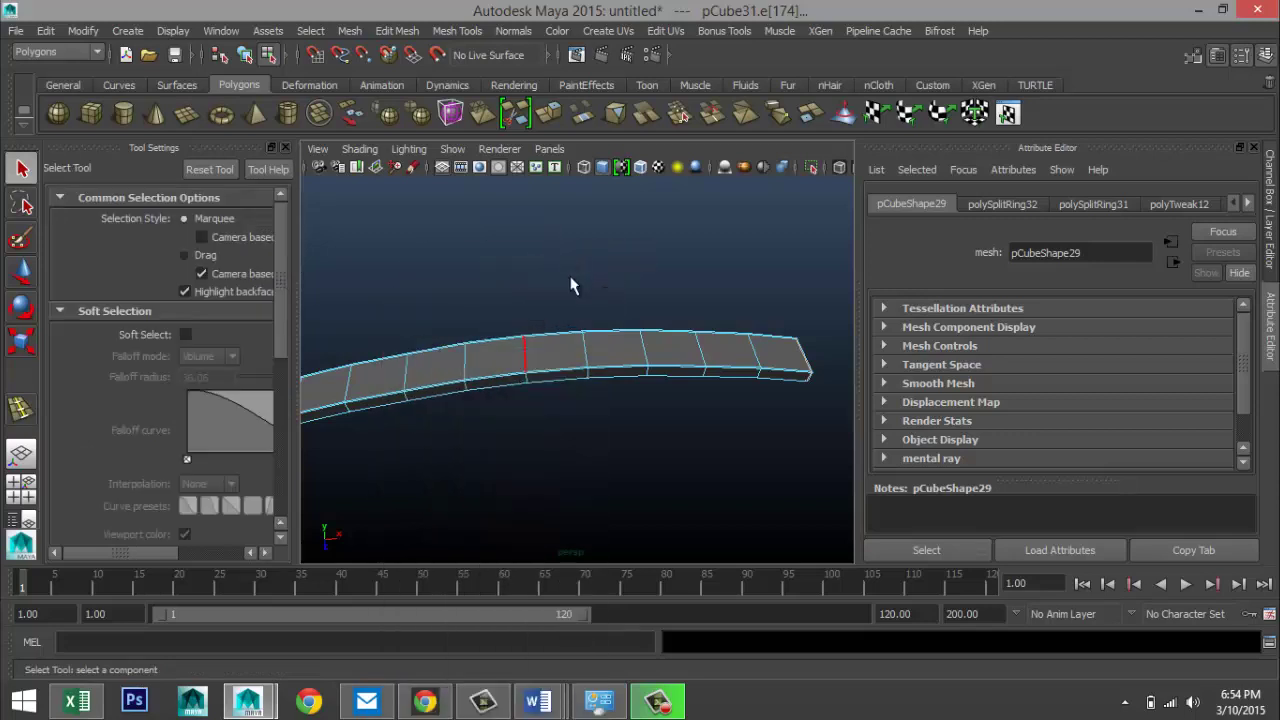
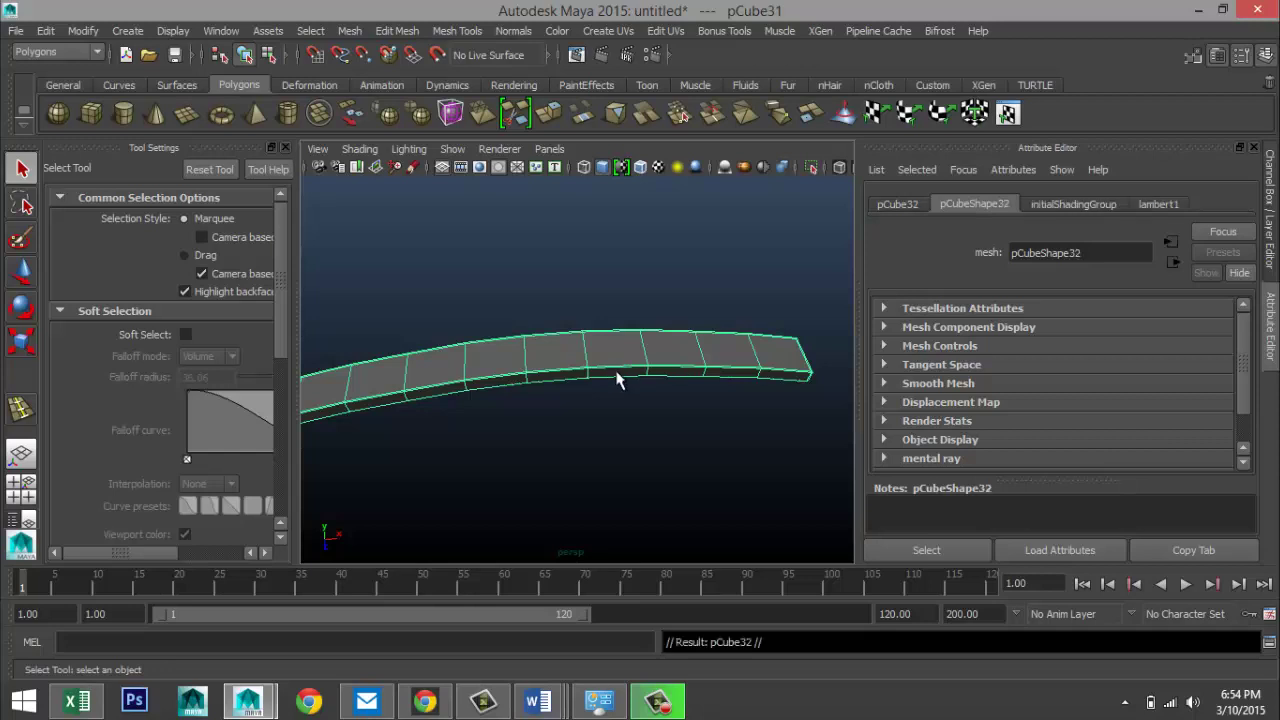
alt+right_drag(614, 377, 280, 217)
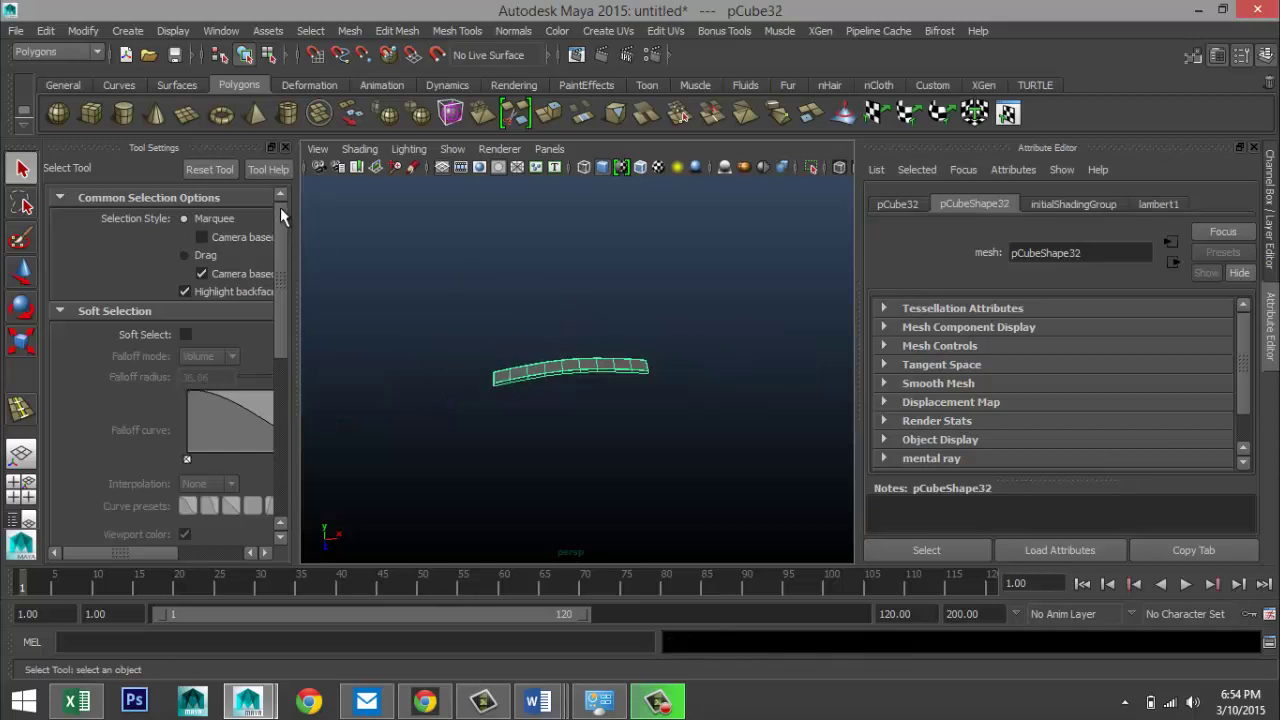
click(285, 148)
scroll(506, 363, down, 3)
key(w)
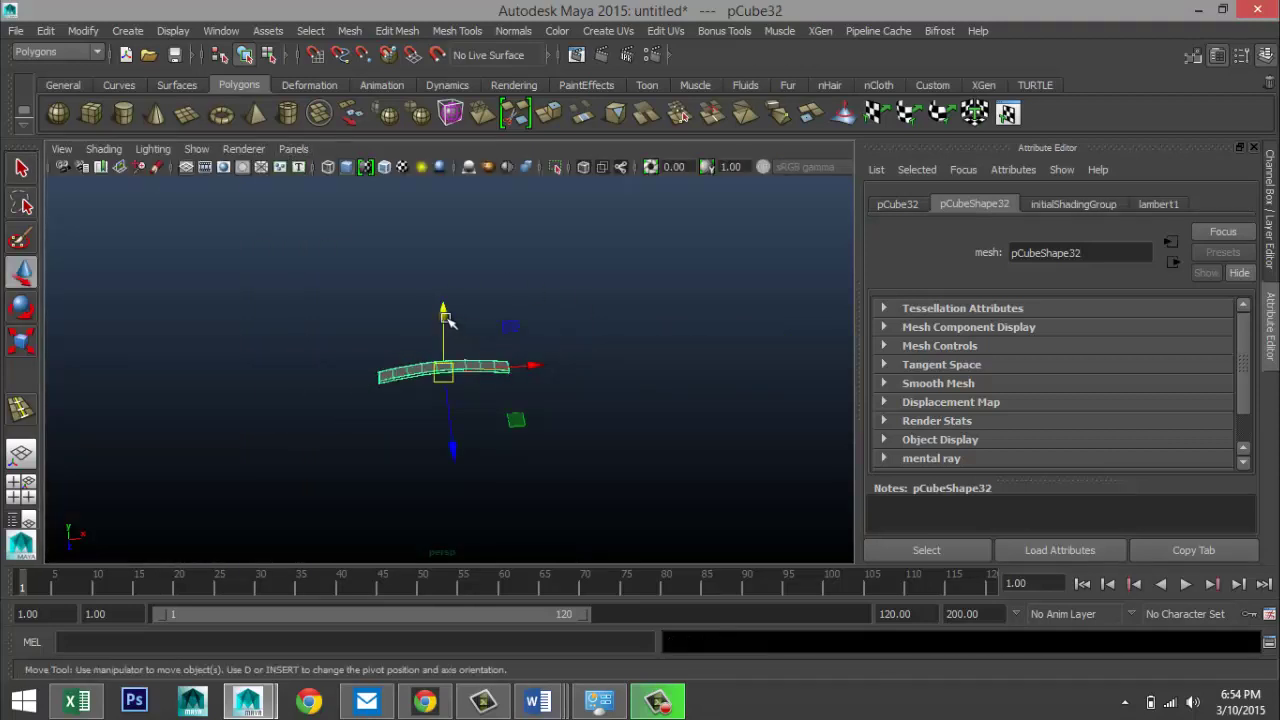
drag(446, 318, 474, 498)
key(e)
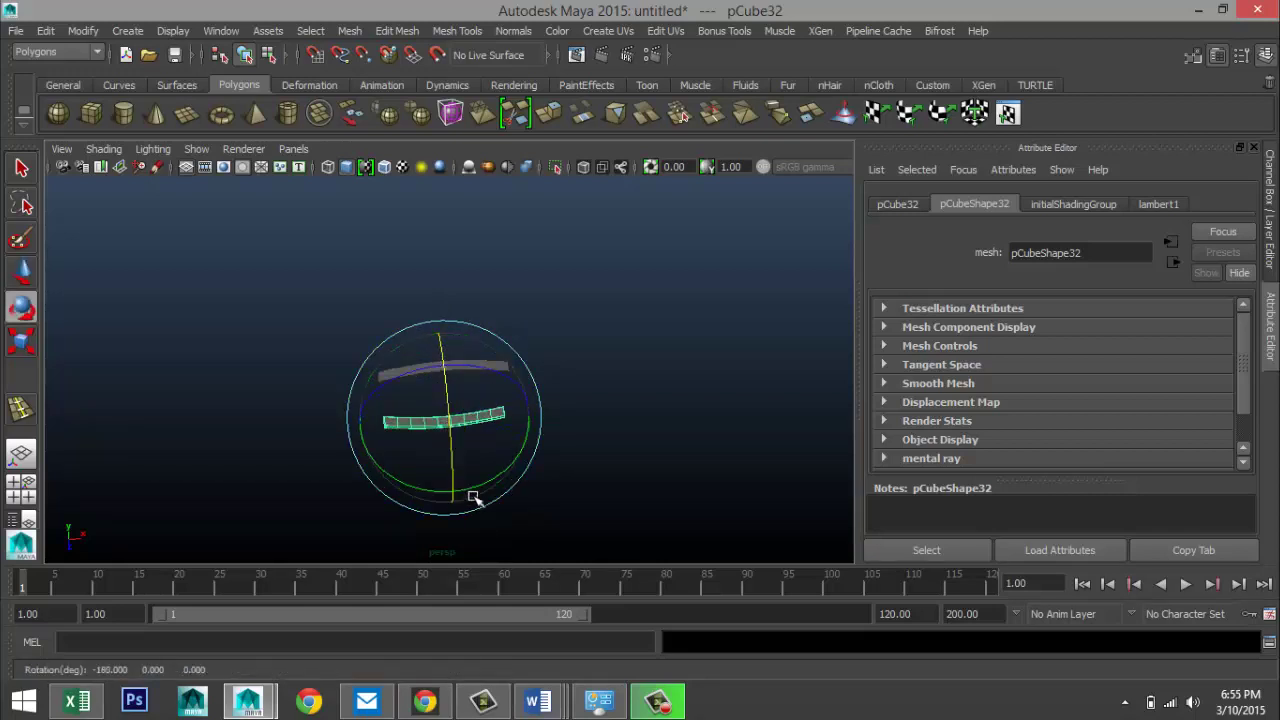
click(898, 205)
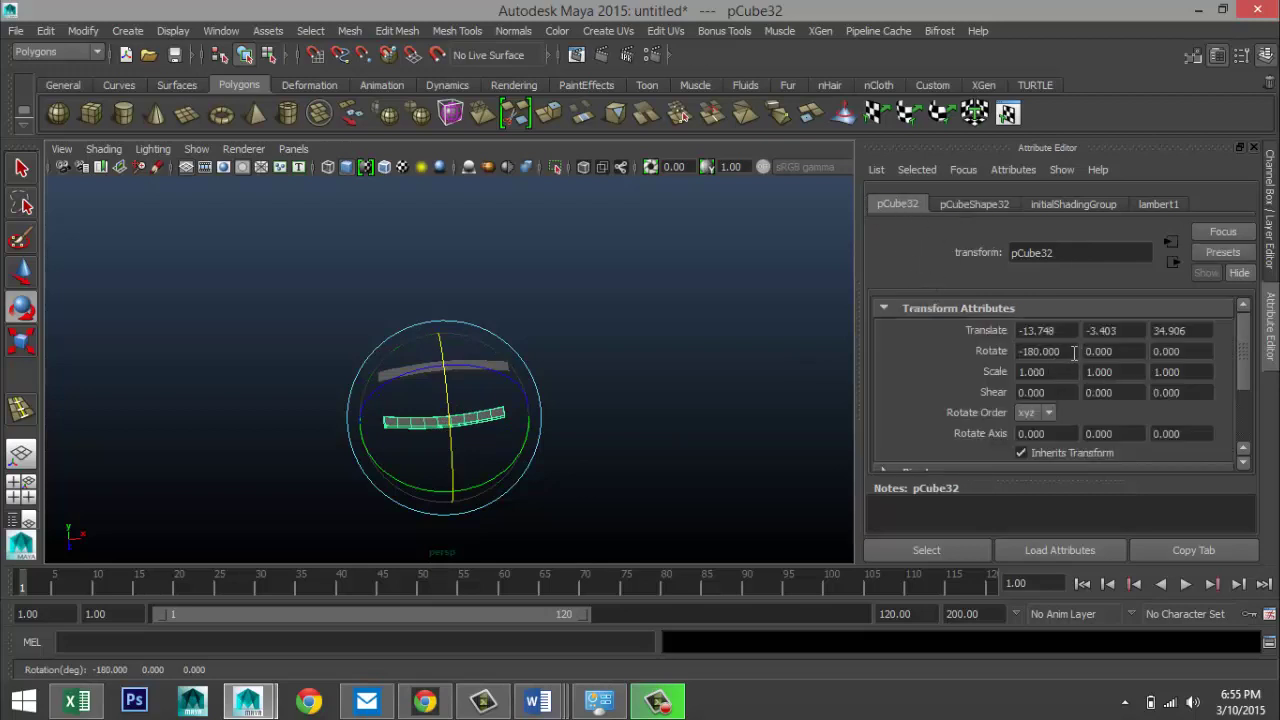
alt+drag(560, 420, 527, 374)
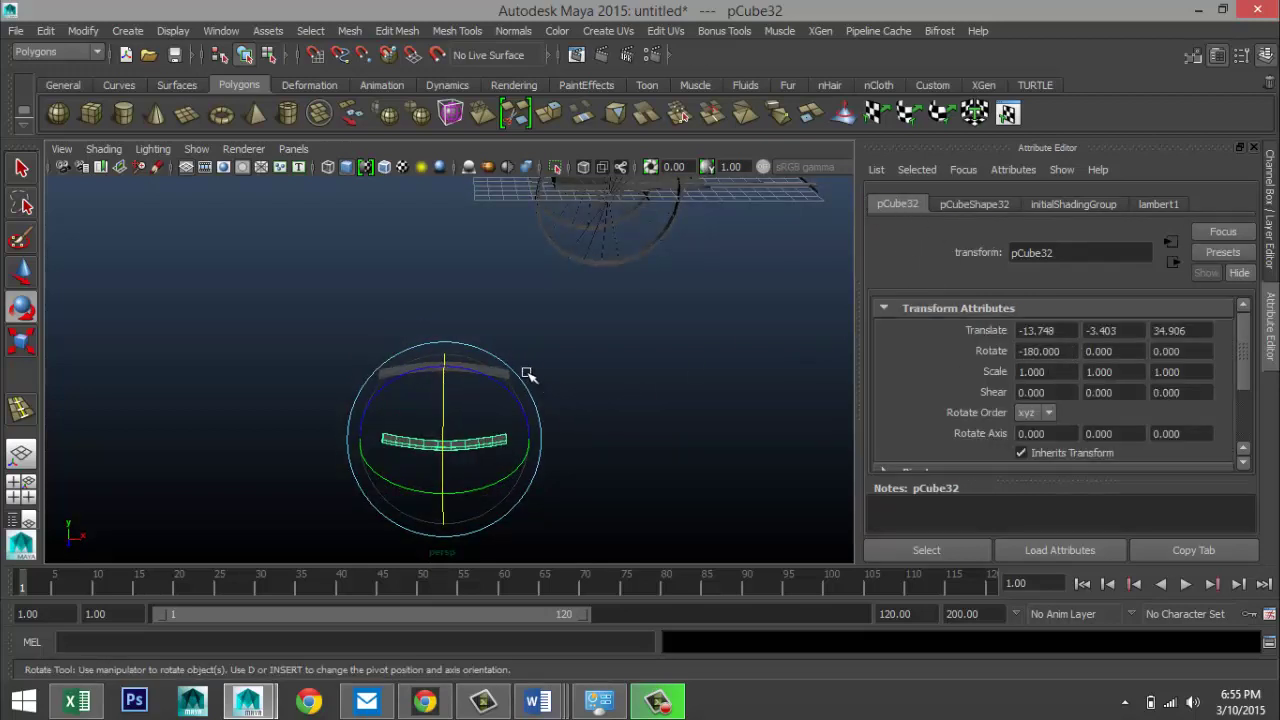
key(w)
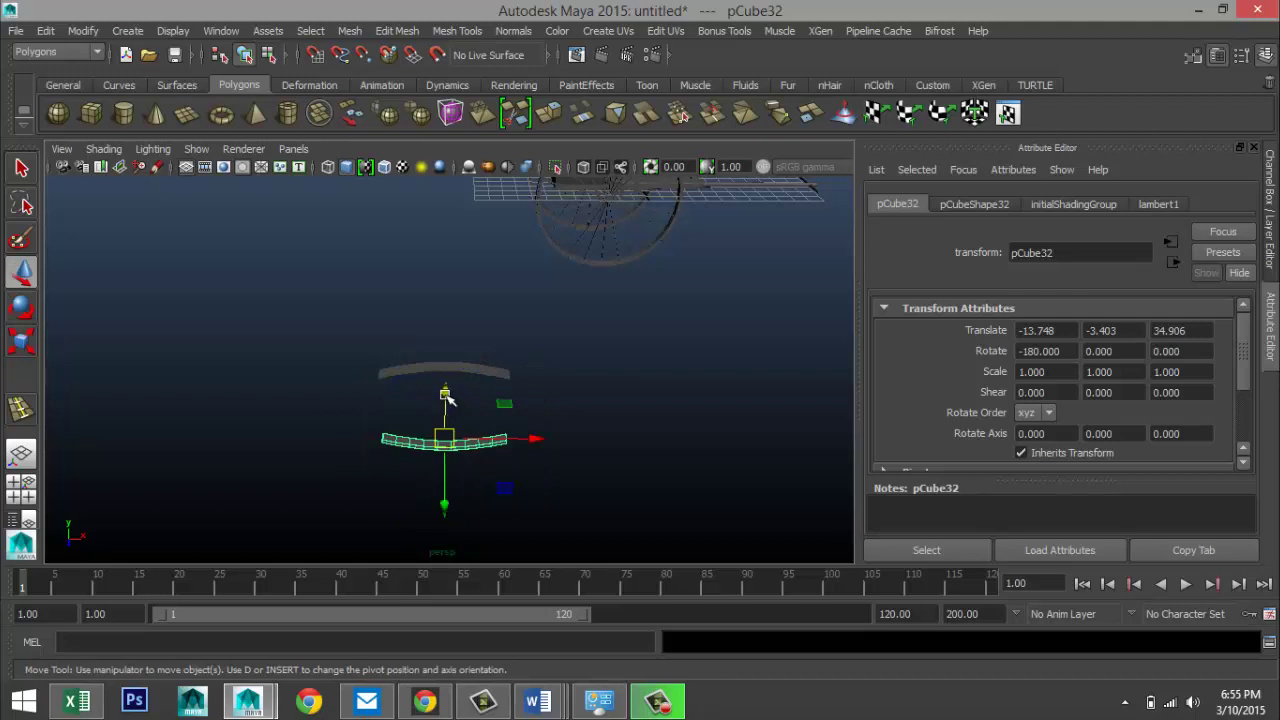
drag(447, 397, 450, 380)
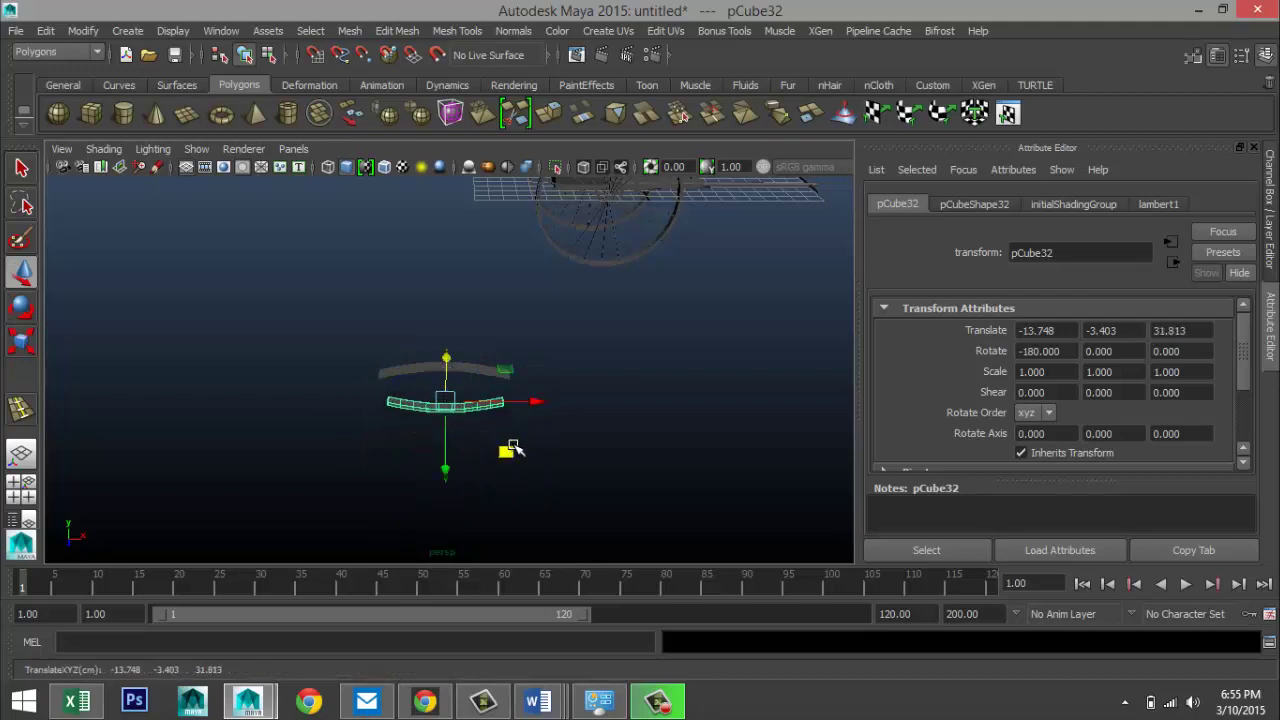
alt+drag(510, 447, 594, 414)
key(ctrl+z)
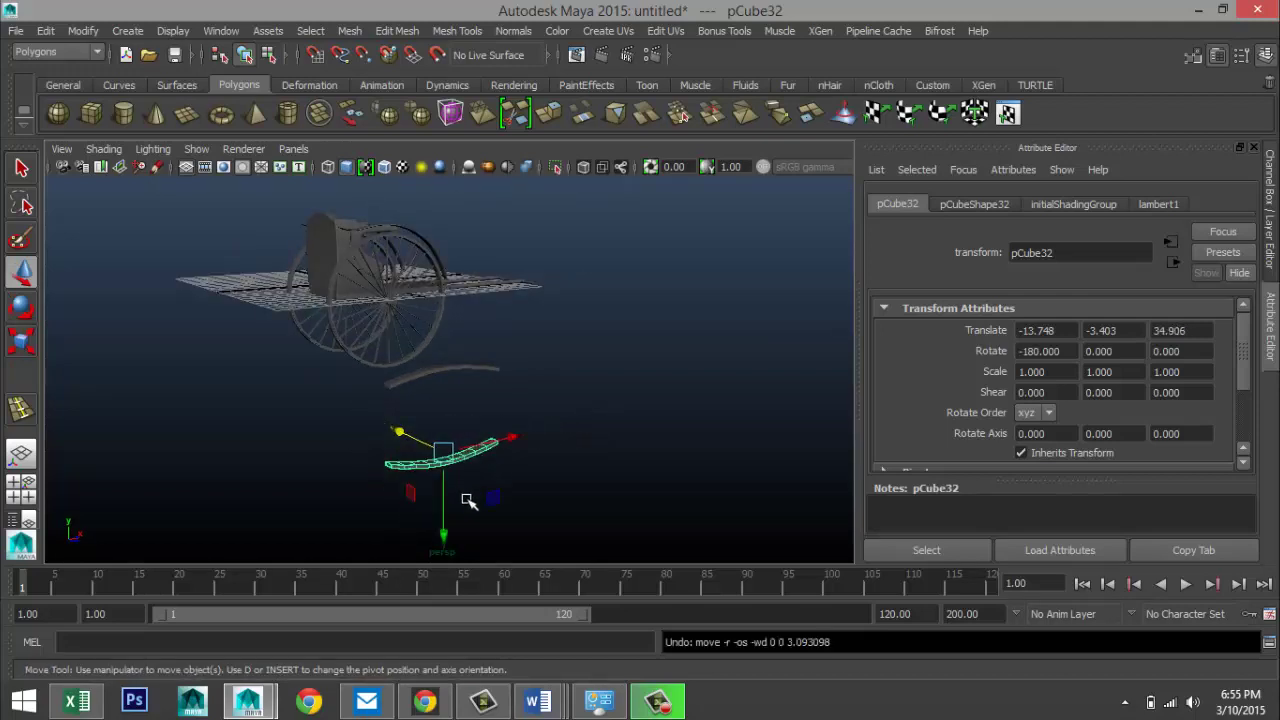
- Raise the flipped copy to Translate Y 0.007 so its ends meet the original bar's ends, aligning it in the front view
drag(446, 527, 436, 470)
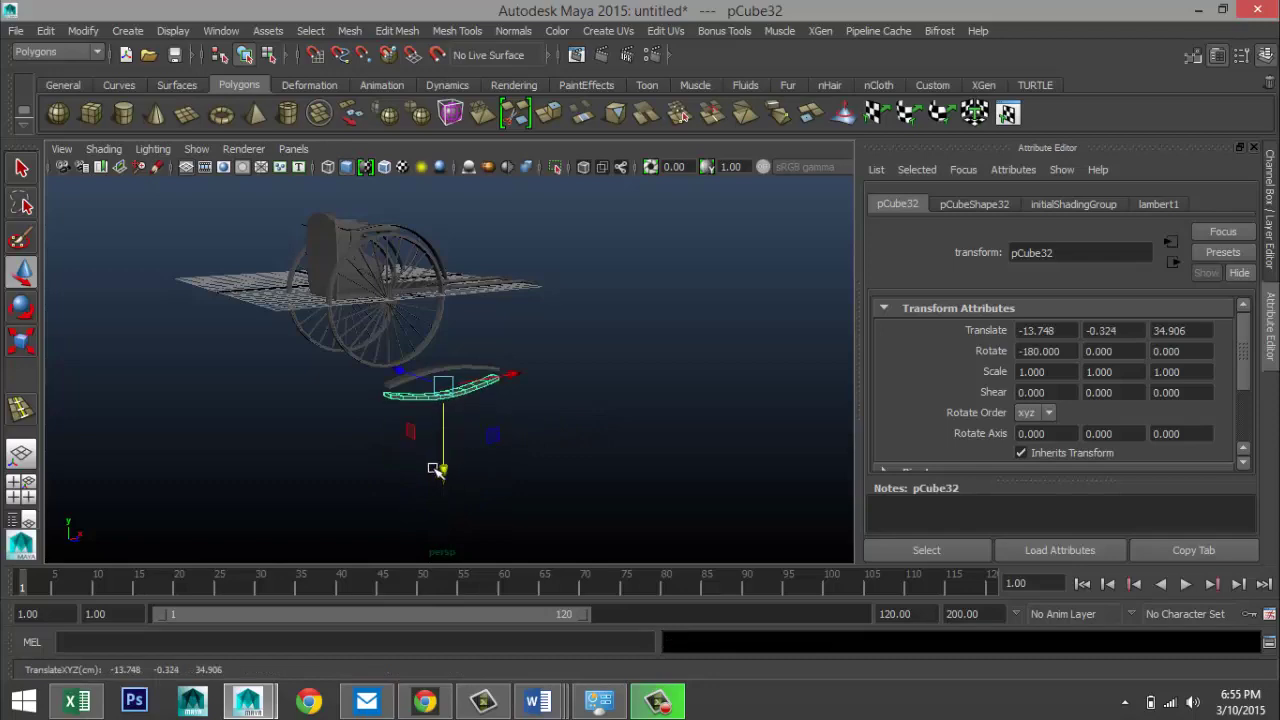
click(22, 488)
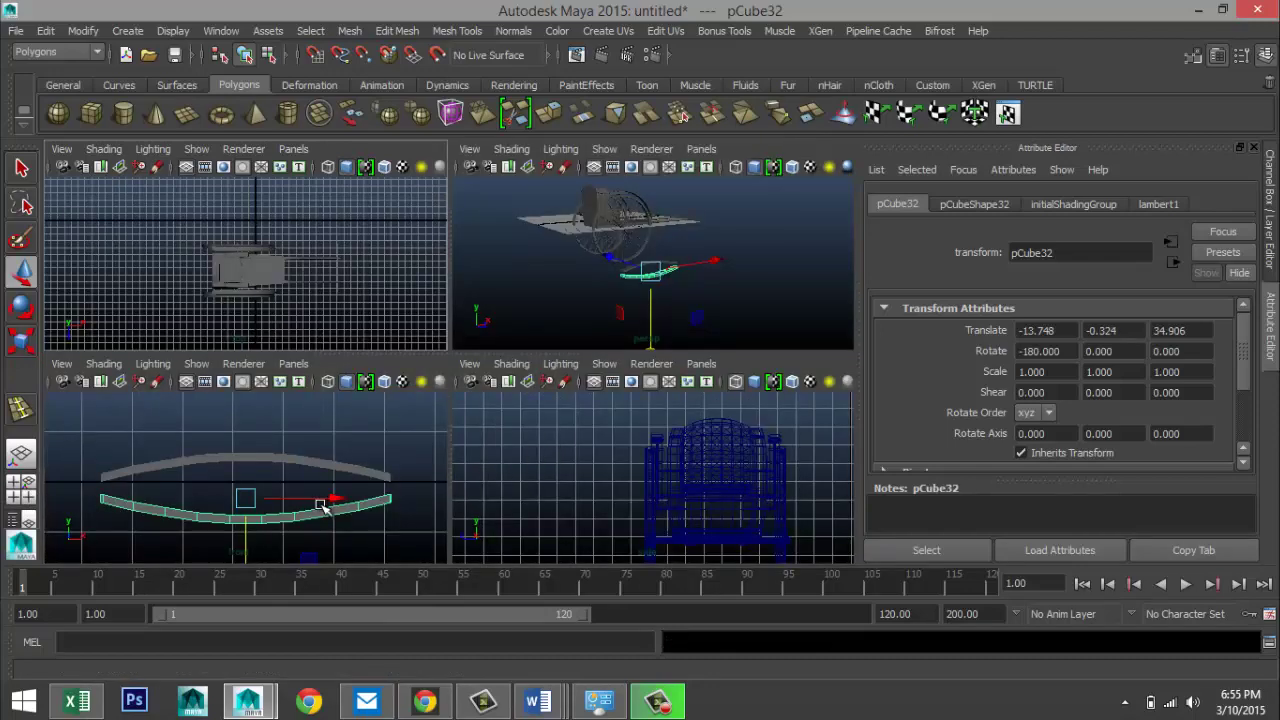
key(space)
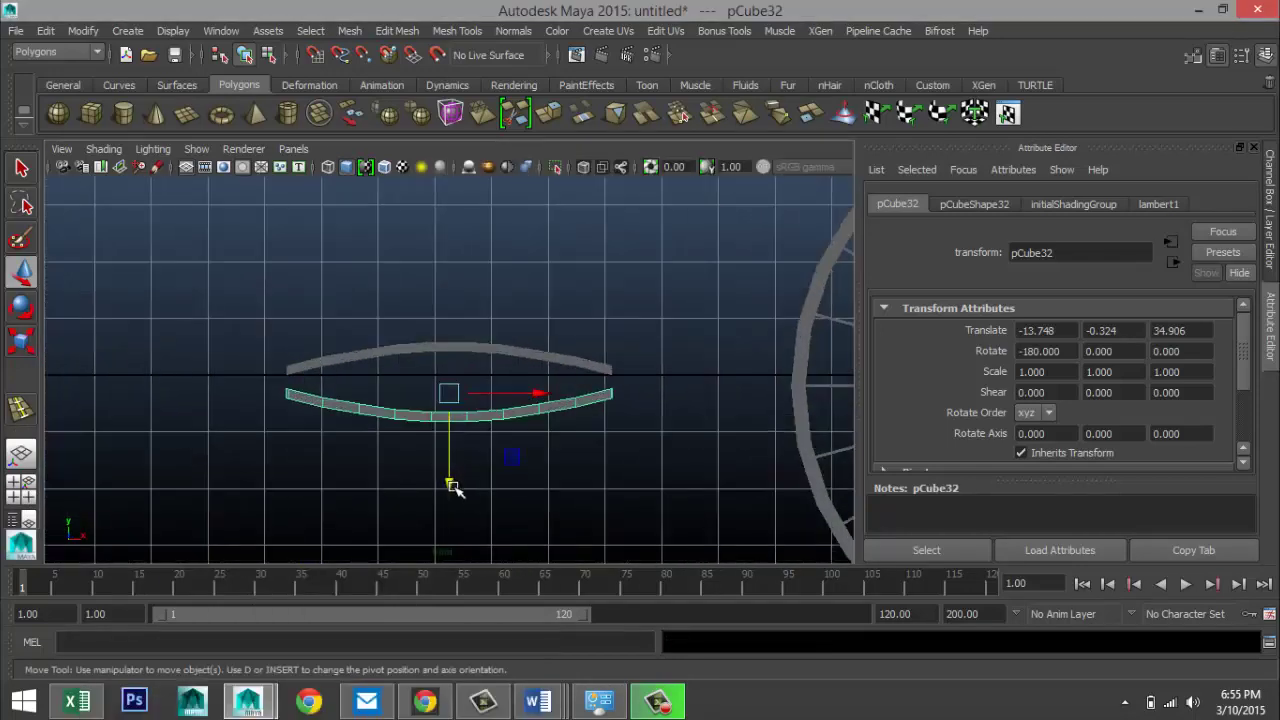
drag(451, 486, 453, 469)
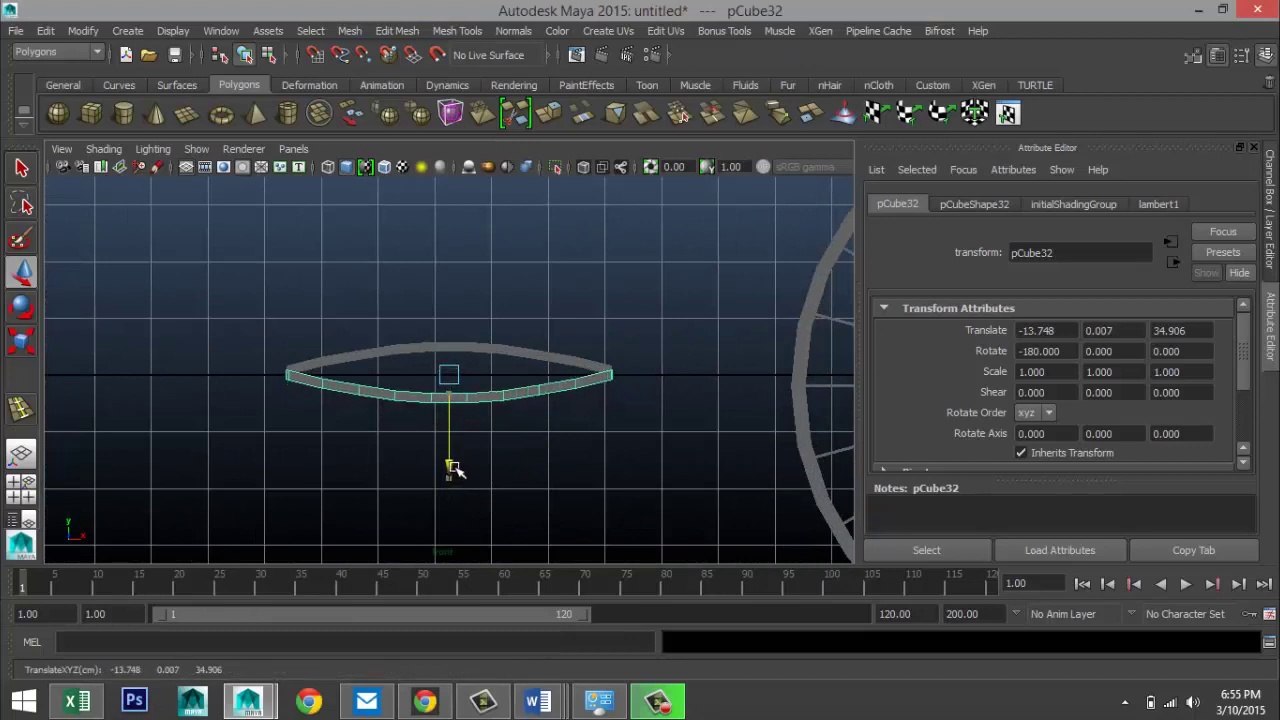
- Combine the two mirrored bars into one mesh and display it with smooth preview
drag(258, 297, 491, 471)
click(349, 32)
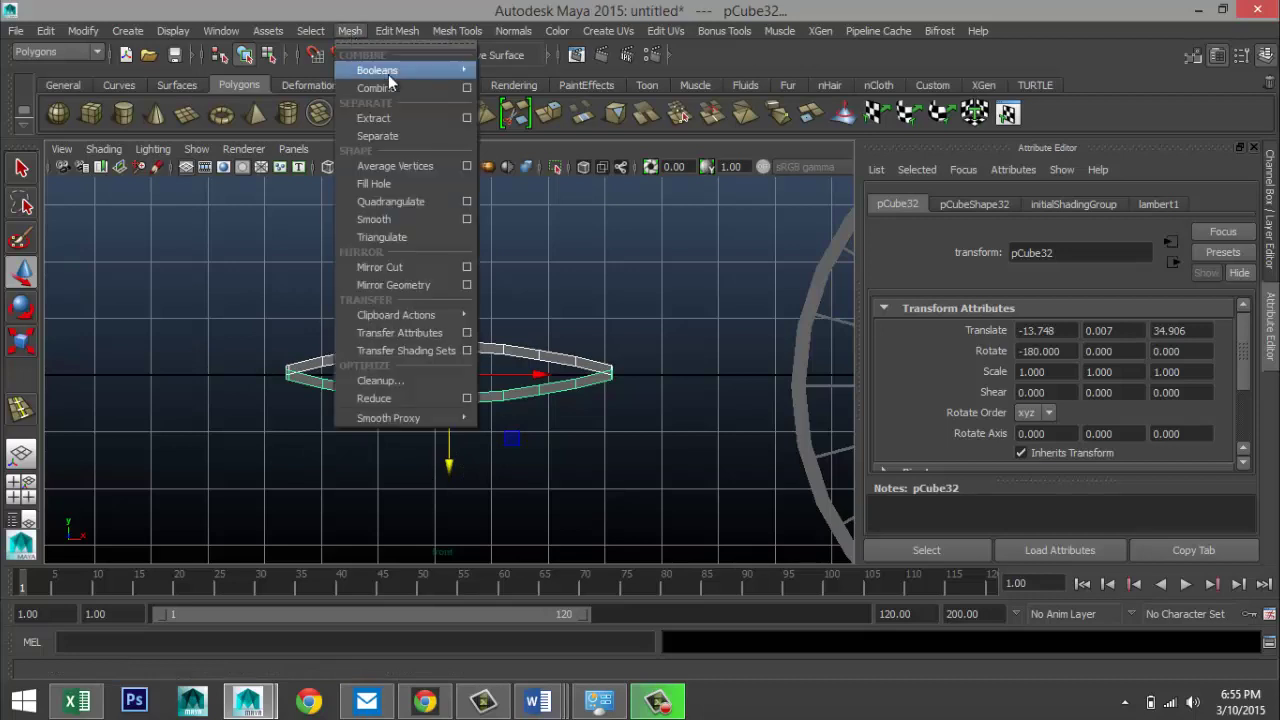
click(387, 86)
key(3)
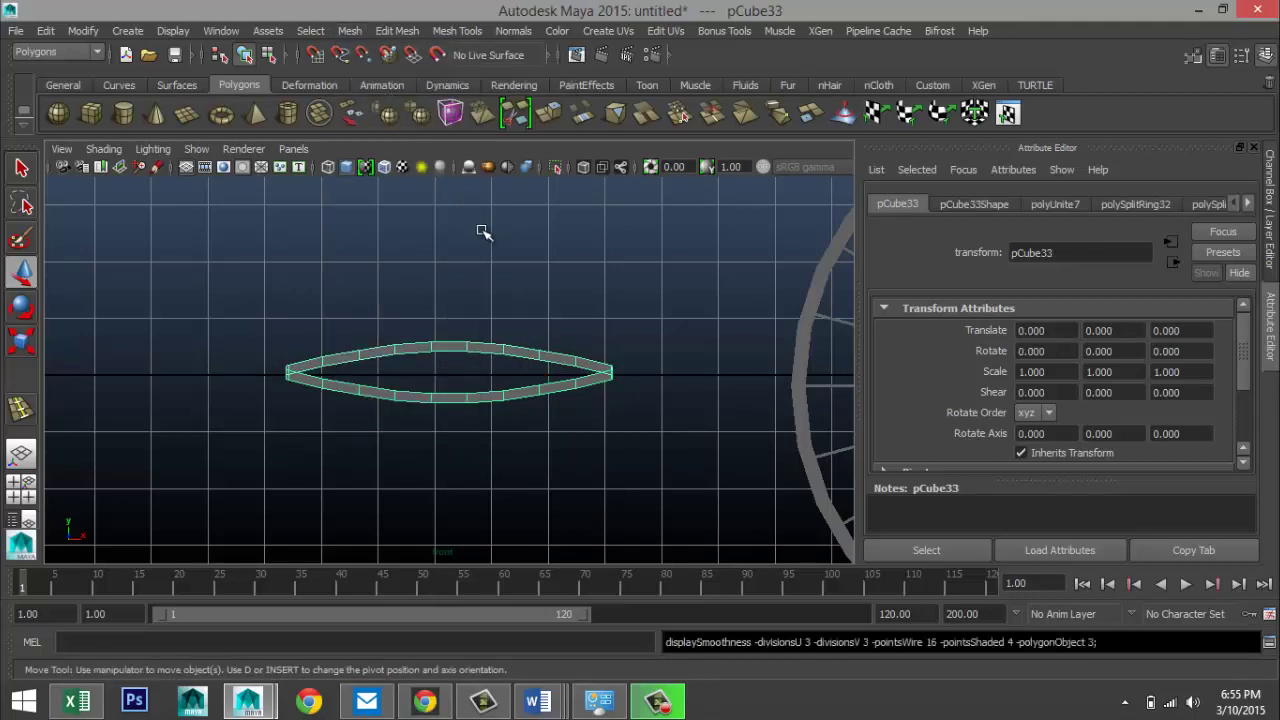
- Select all the rickshaw body parts, including the seat, backrest, footboard and pull shafts, leaving out the wheels and their fenders
key(space)
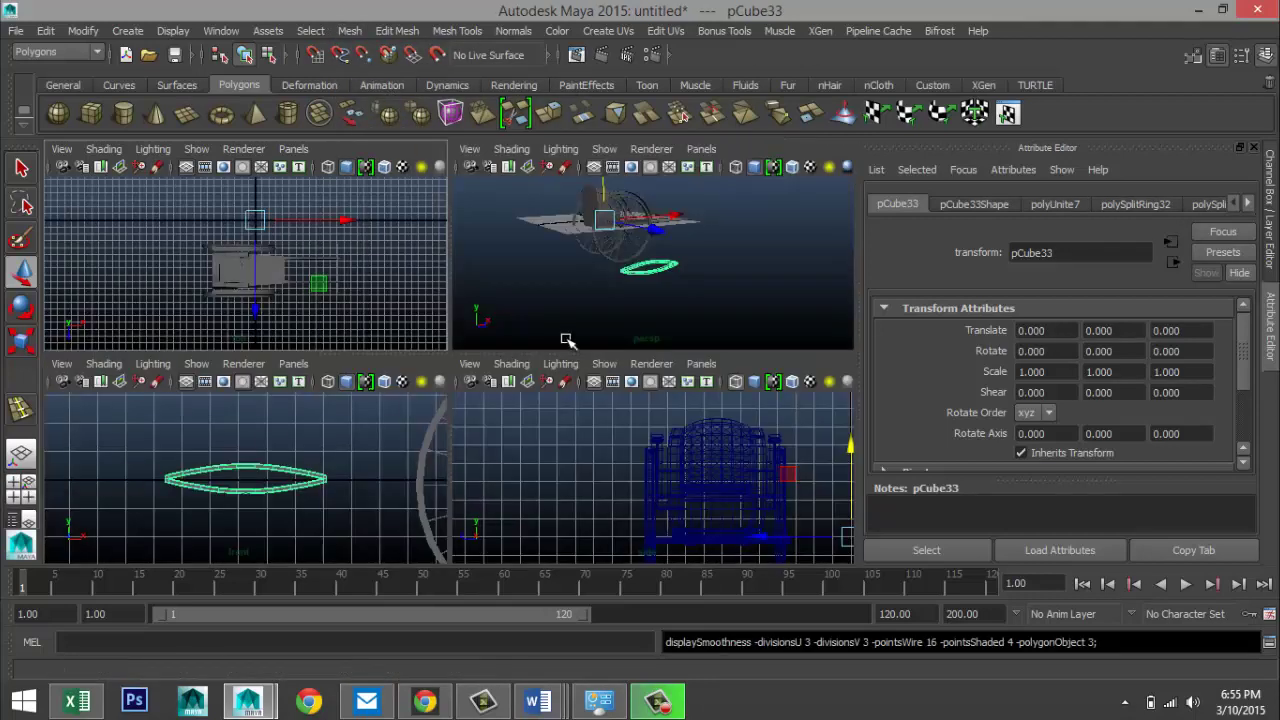
key(space)
key(f)
alt+drag(543, 317, 521, 336)
alt+drag(469, 326, 493, 352)
alt+drag(553, 287, 461, 304)
click(455, 272)
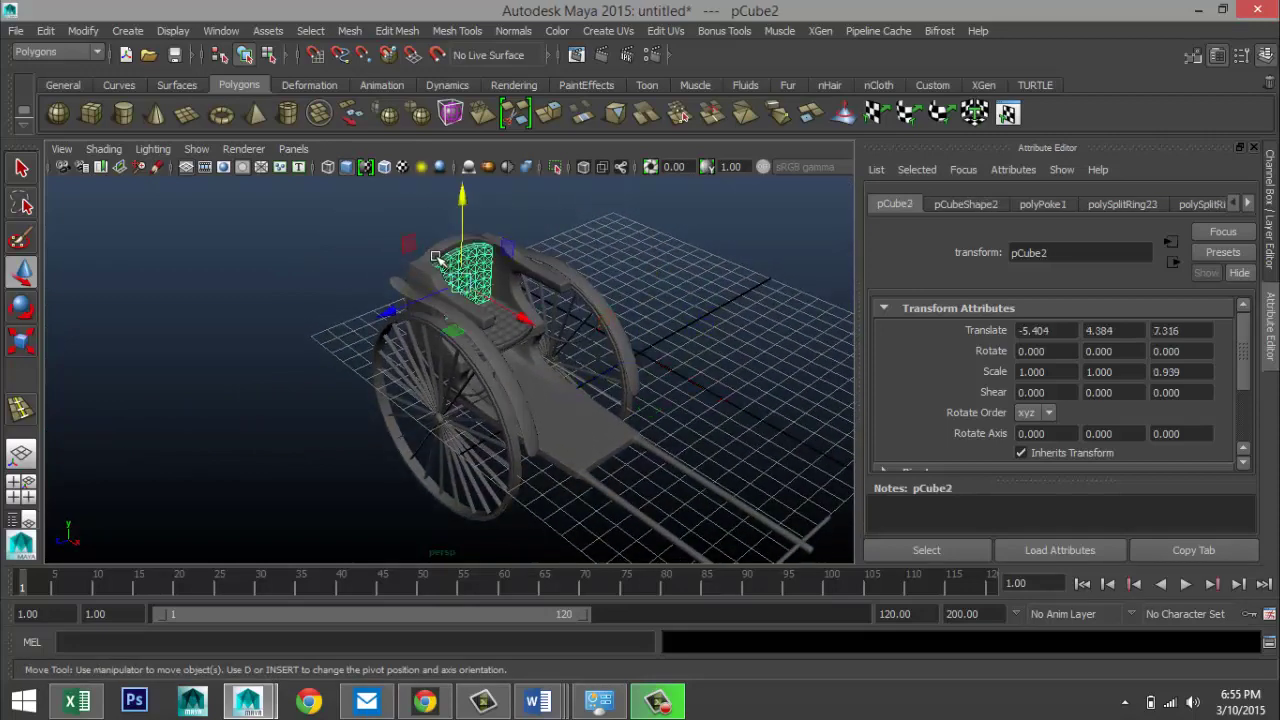
click(440, 261)
click(517, 329)
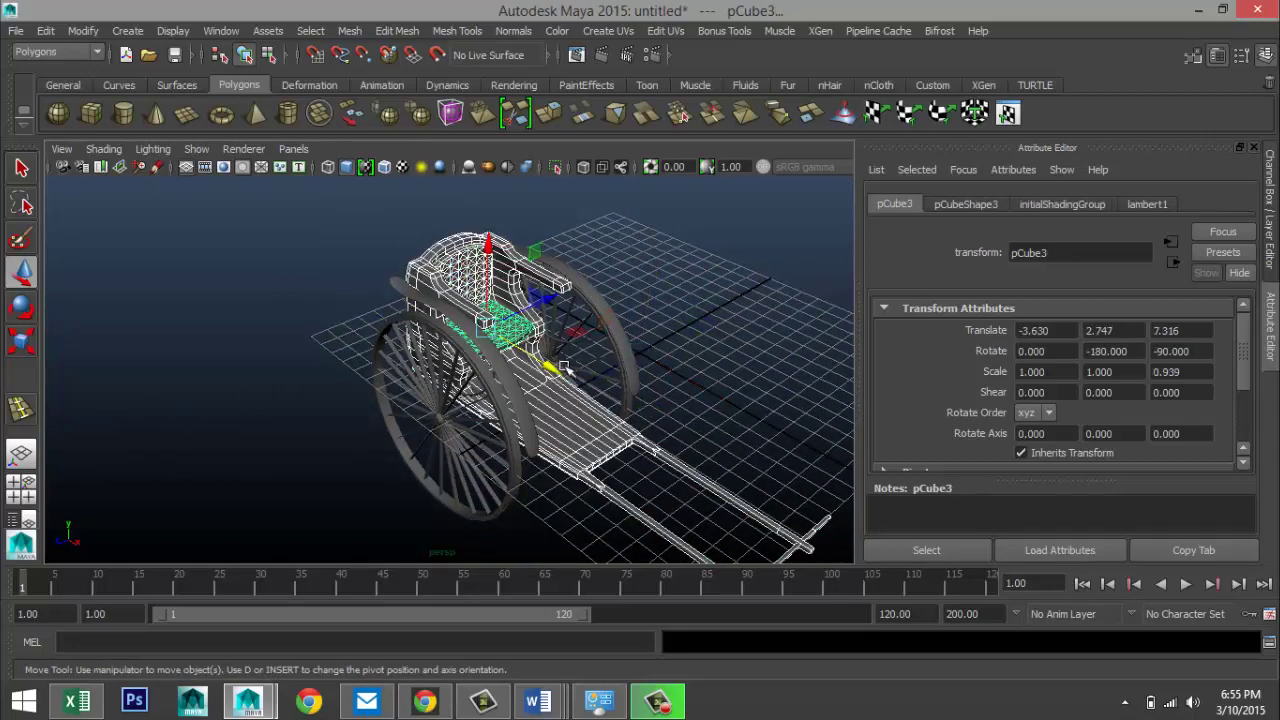
key(bracketleft)
key(bracketleft)
key(bracketright)
key(bracketright)
drag(488, 245, 488, 227)
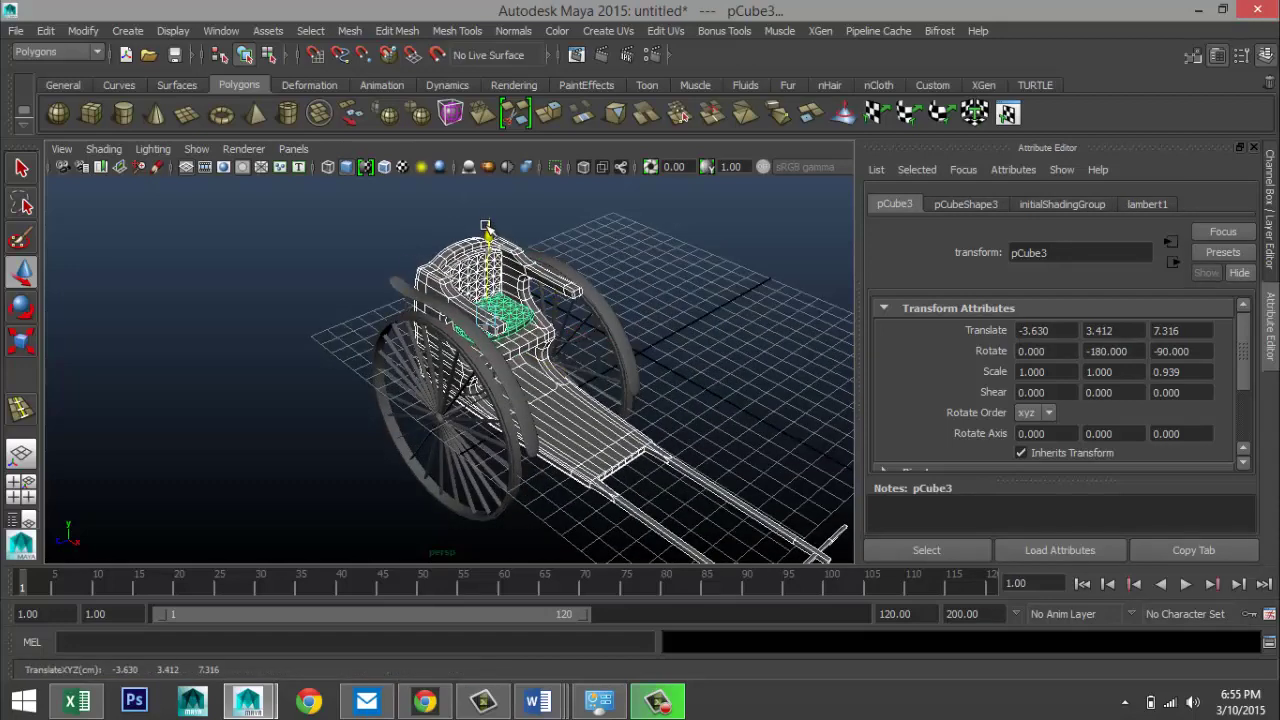
key(ctrl+z)
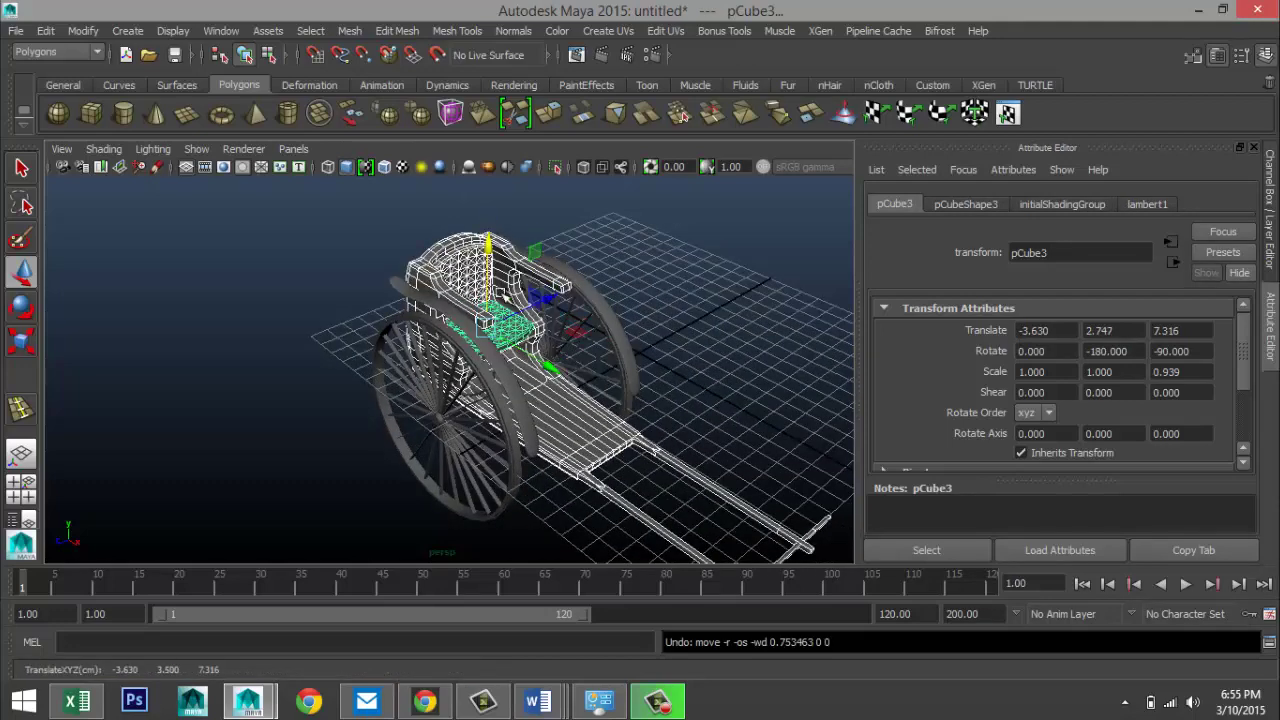
drag(488, 245, 488, 225)
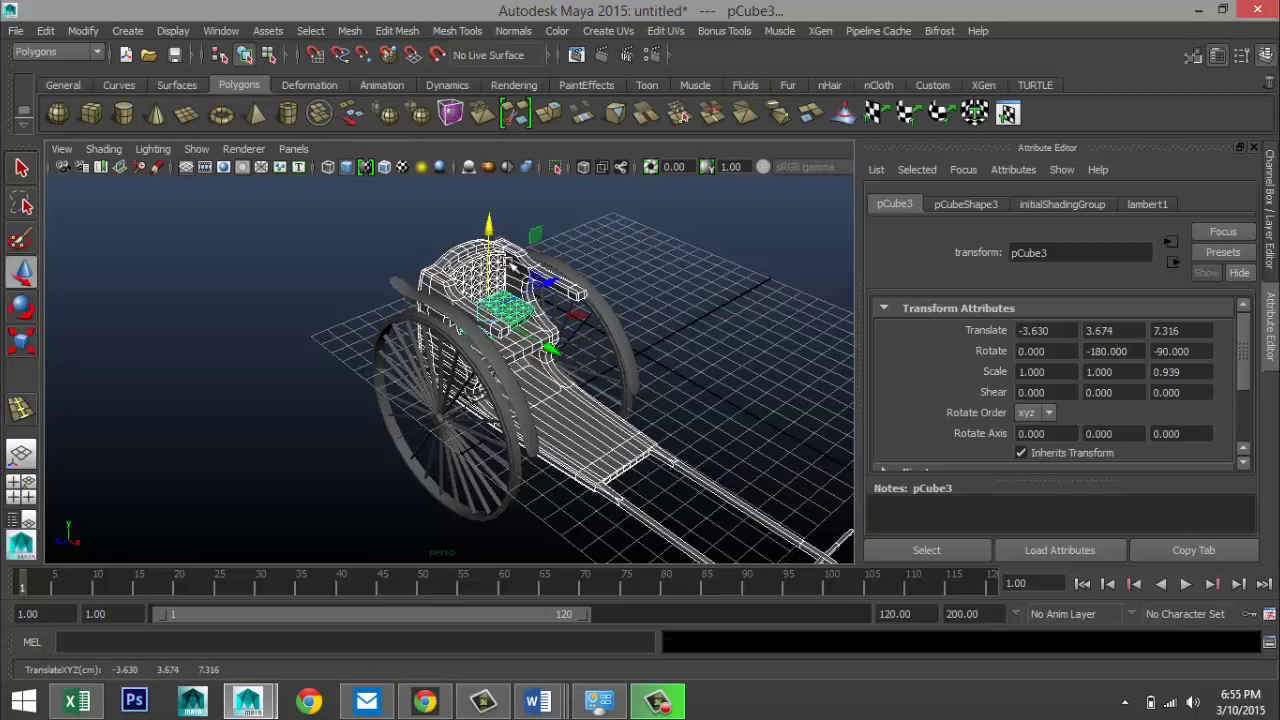
key(ctrl+z)
- Combine the selected body parts into one mesh and raise it to Translate Y 1.852 above the wheels
click(349, 30)
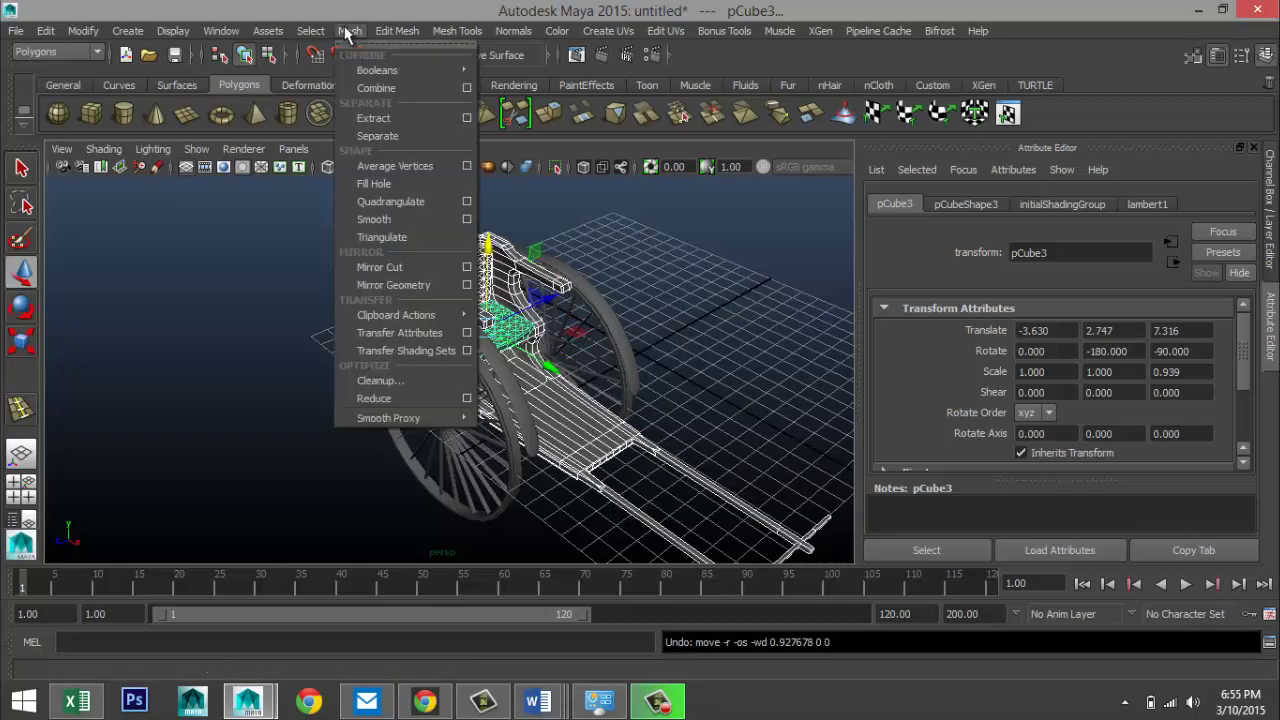
click(378, 88)
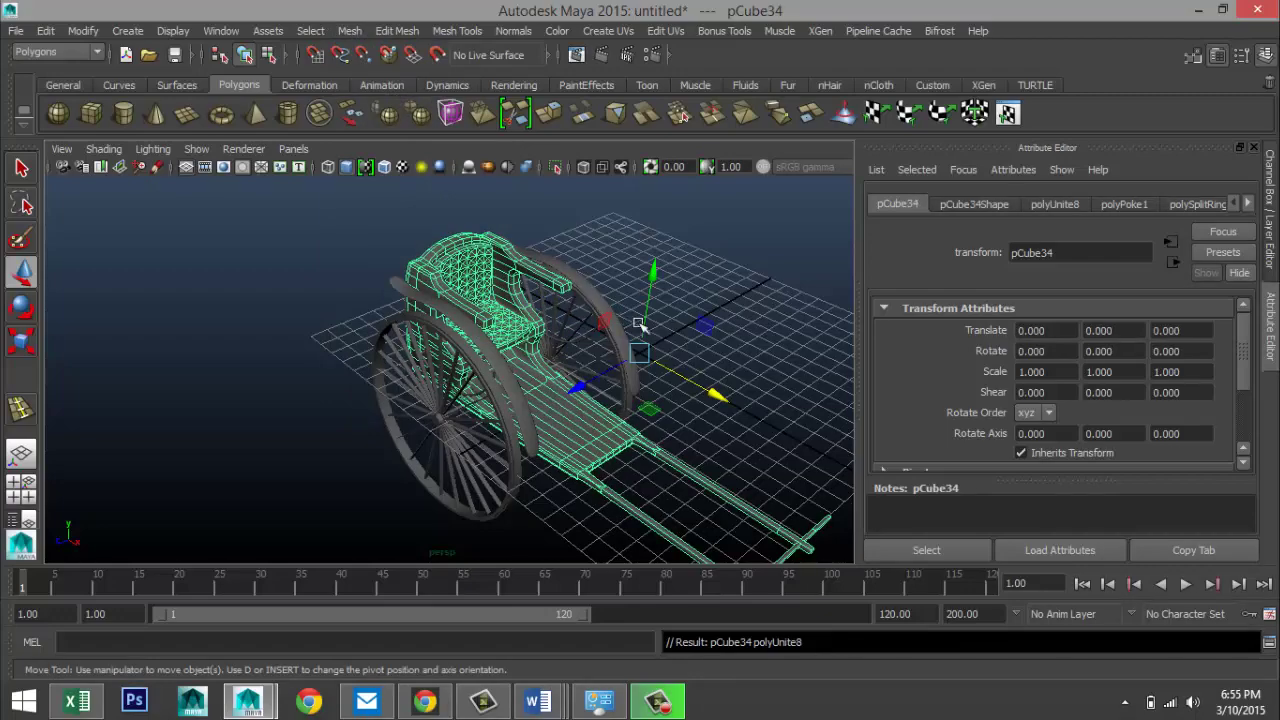
drag(660, 270, 655, 240)
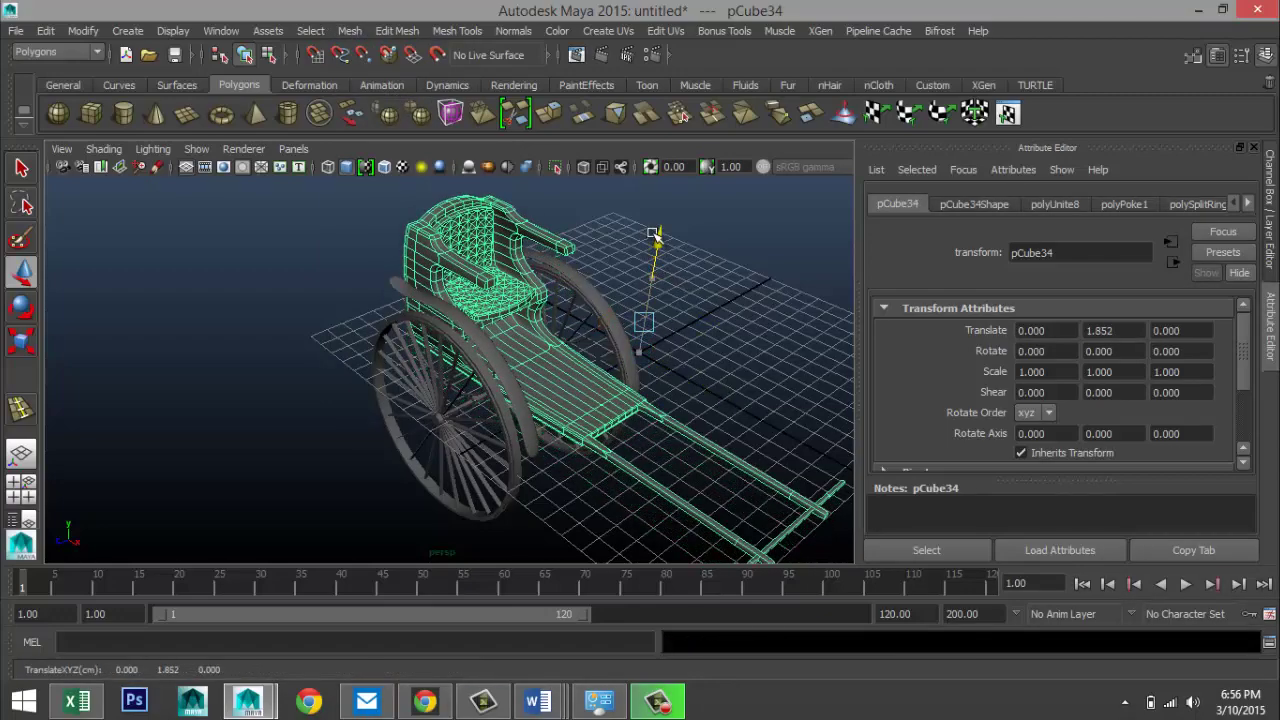
- Center the pivot of the combined double-bar spring lying away from the rickshaw
alt+drag(324, 300, 519, 291)
alt+right_drag(519, 291, 414, 421)
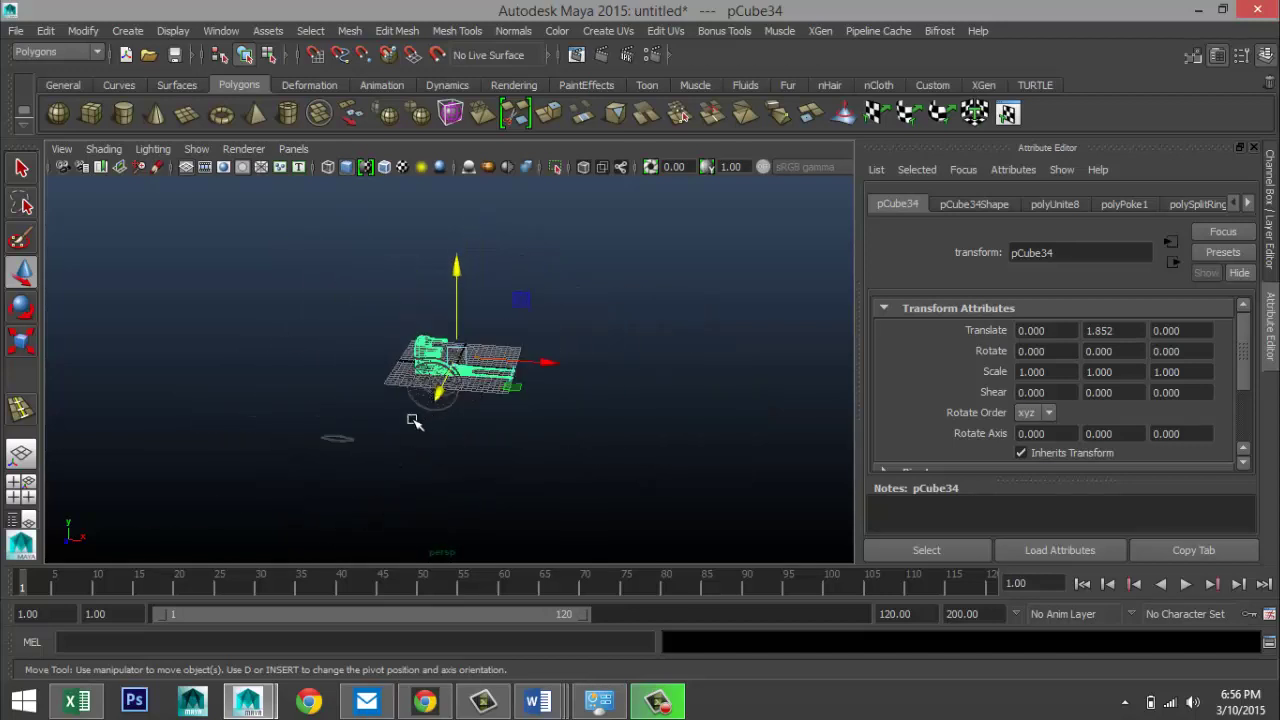
click(343, 439)
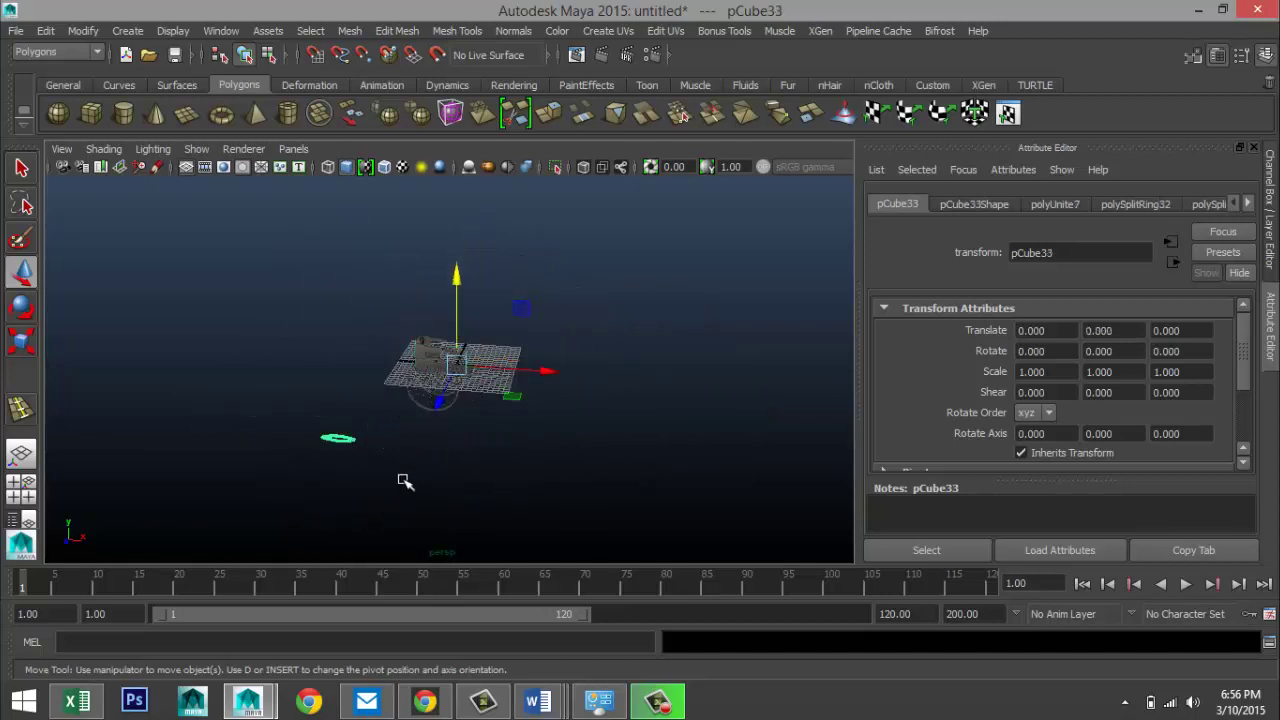
click(84, 31)
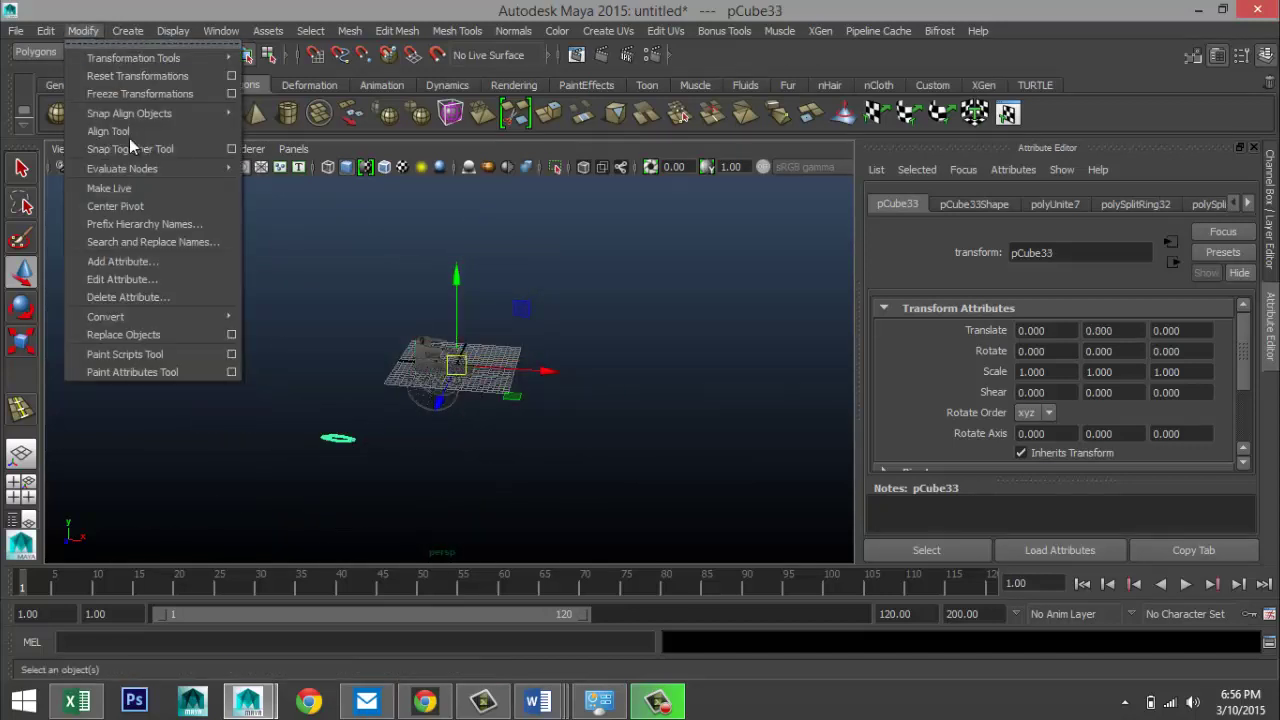
click(150, 206)
- Move the spring beside the rickshaw's wheel hub, to Translate X 12.354 and Z -24.658
drag(299, 479, 392, 438)
drag(466, 385, 447, 256)
scroll(523, 390, up, 5)
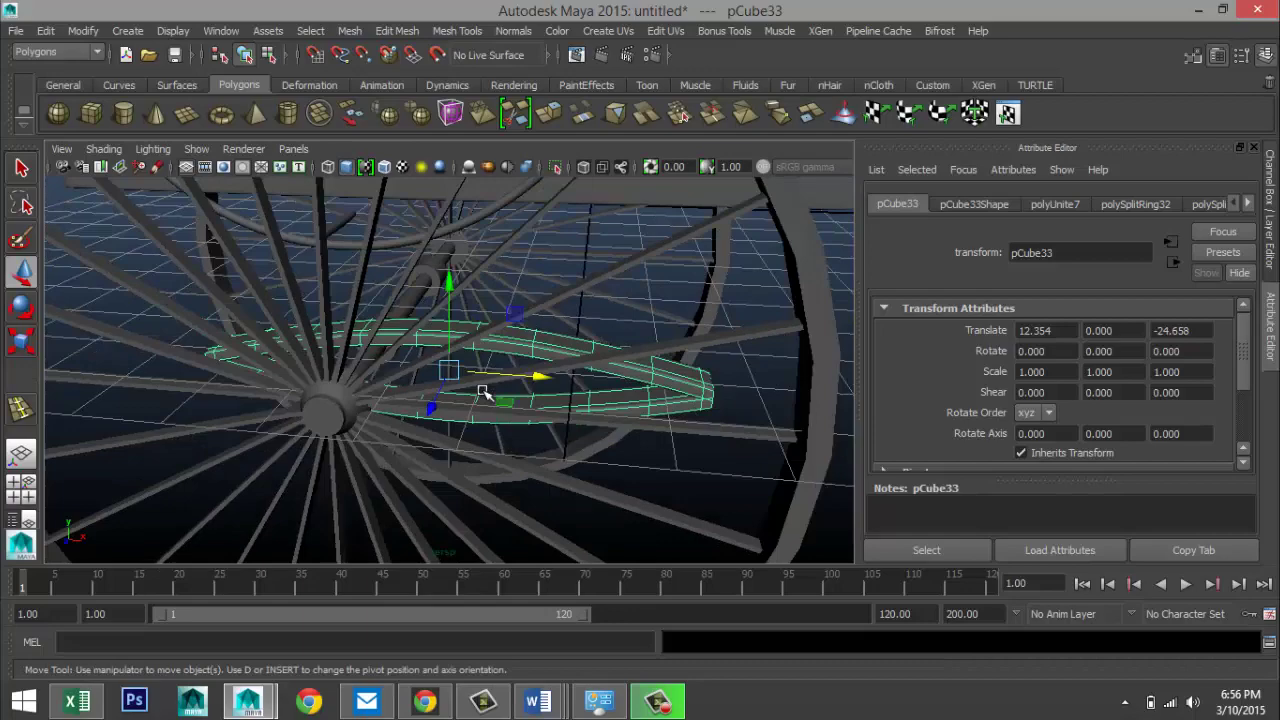
- Raise the spring to Translate Y 0.597 and center it over the wheel hub at Translate X 11.157
scroll(483, 390, down, 5)
alt+drag(474, 306, 240, 432)
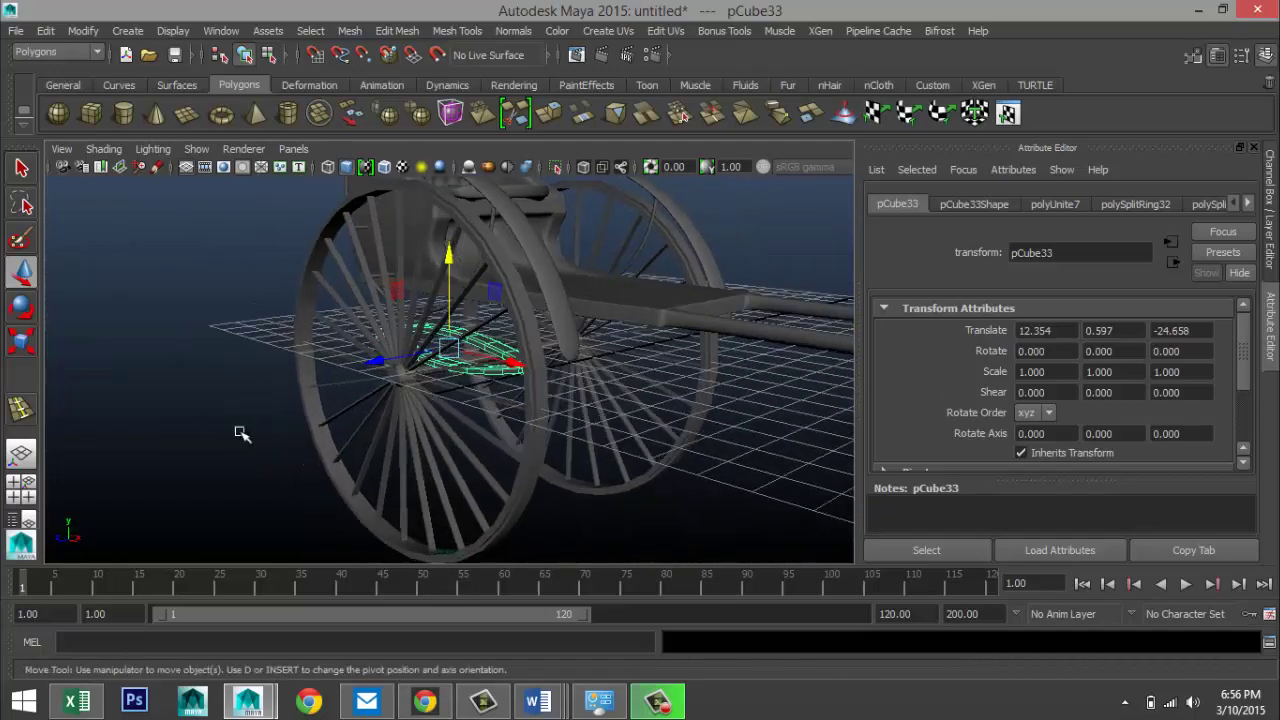
click(26, 489)
key(space)
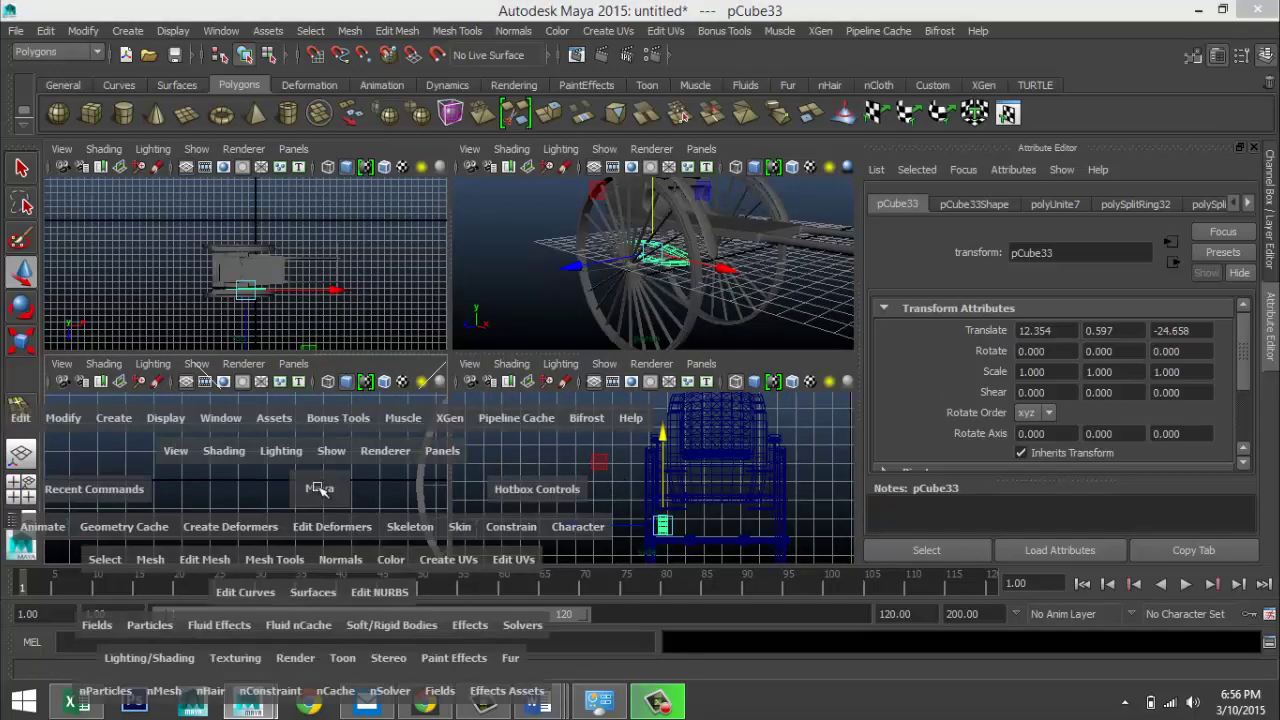
scroll(333, 490, down, 5)
scroll(349, 451, up, 4)
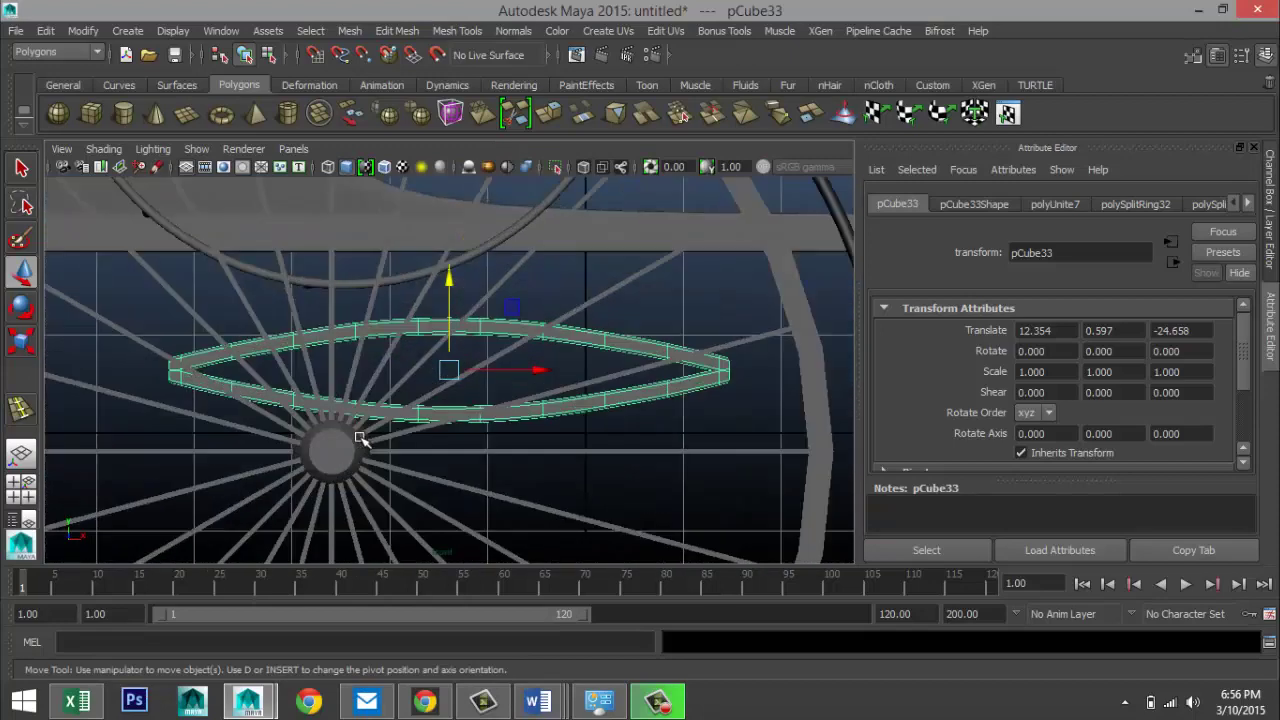
drag(533, 370, 421, 364)
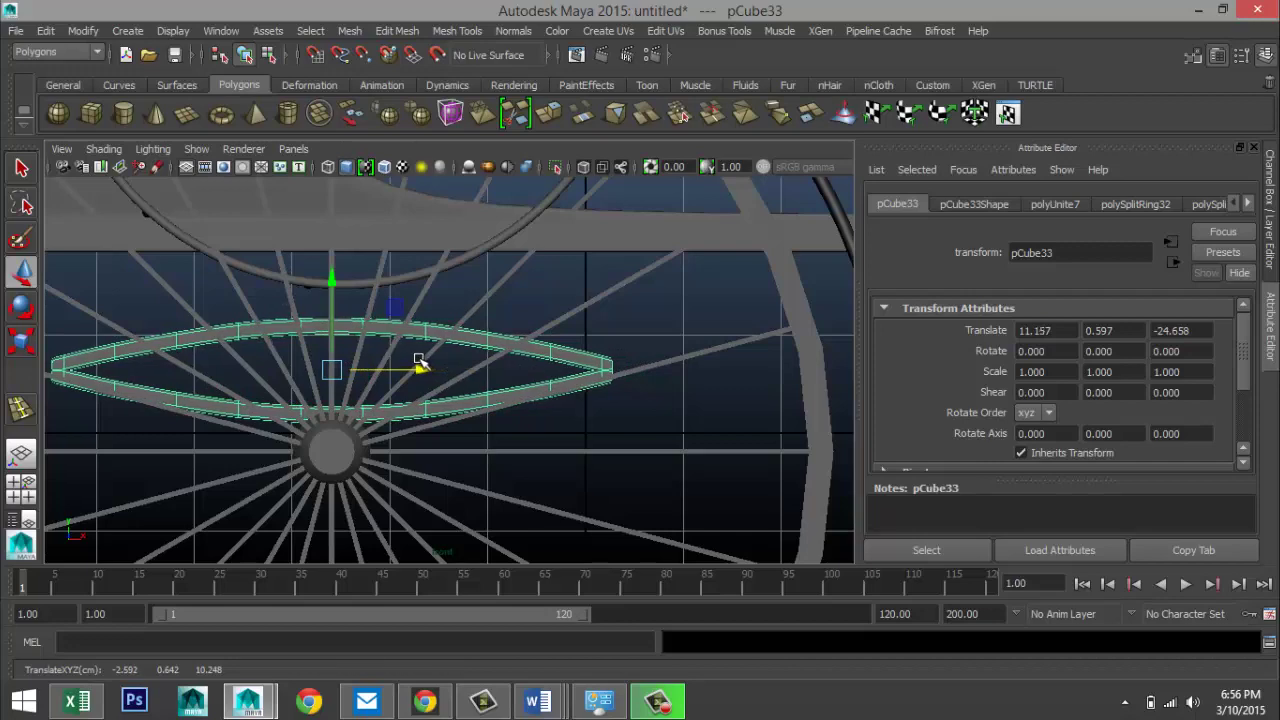
- Lower the spring onto the axle, to Translate Y 0.409
click(36, 491)
key(space)
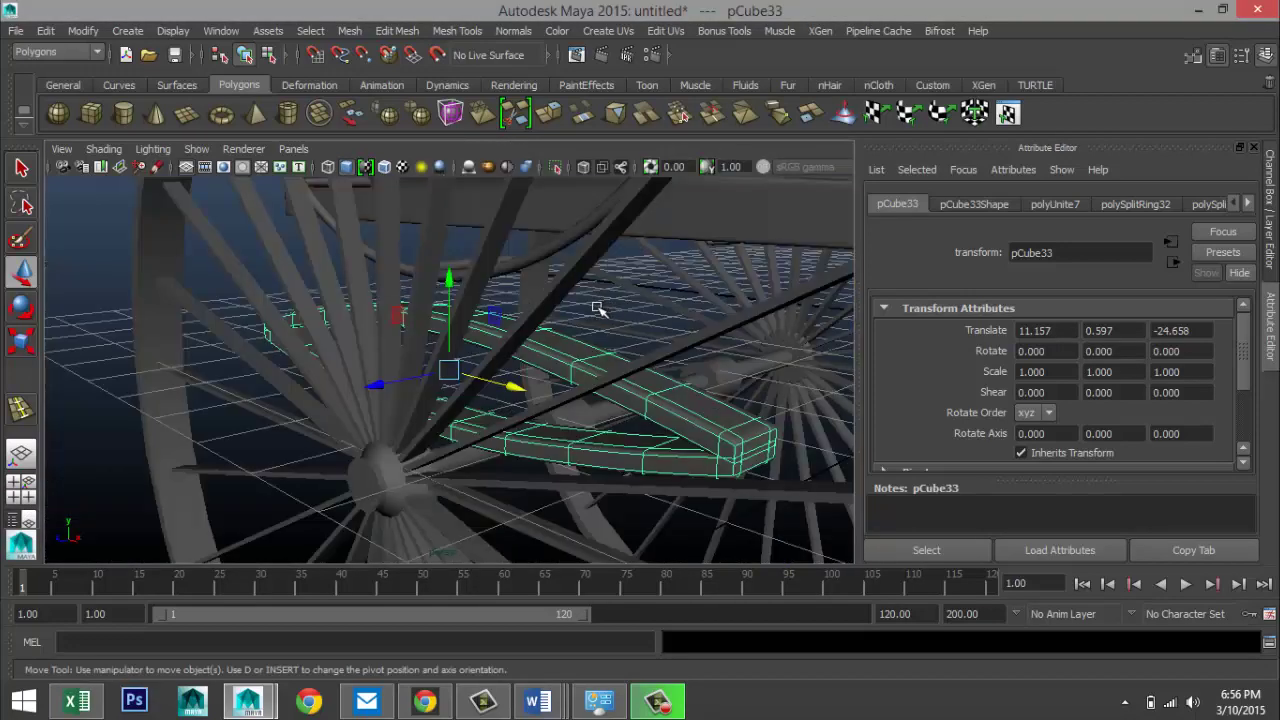
alt+drag(582, 400, 420, 378)
drag(451, 281, 455, 301)
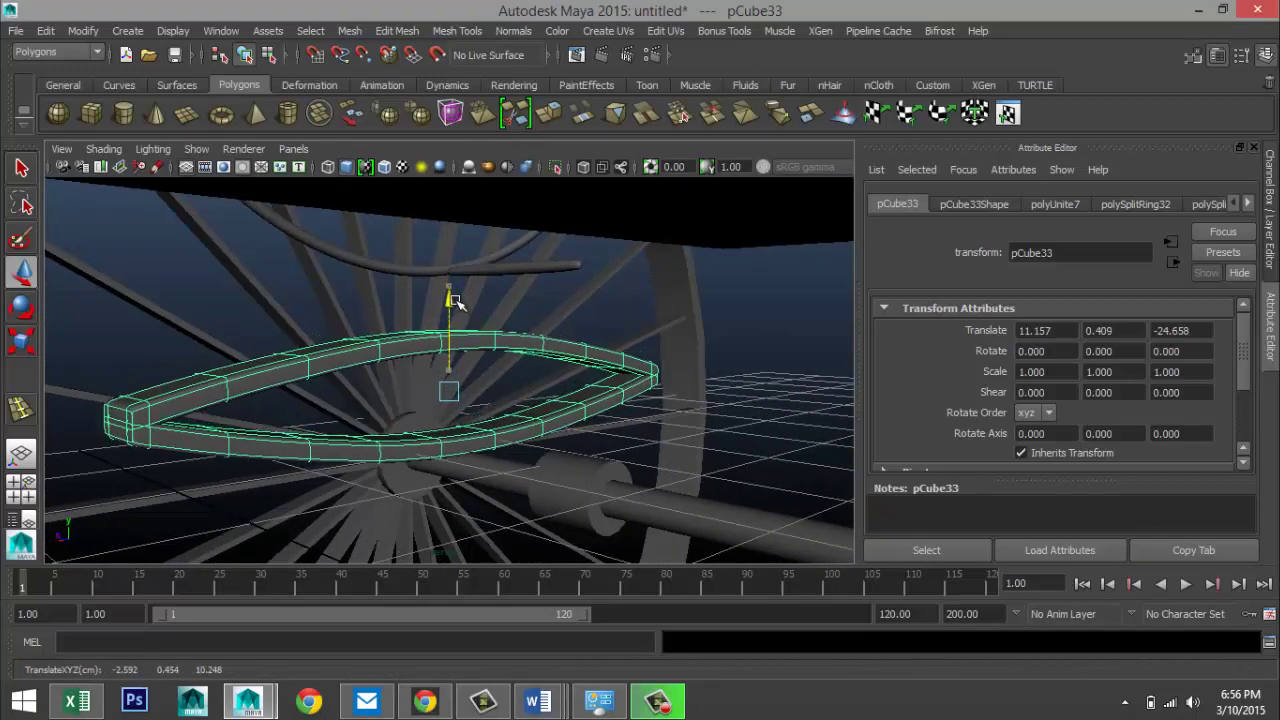
- Duplicate the spring and move the copy along the axle to the opposite wheel, at Translate Z -30.281
scroll(455, 302, down, 6)
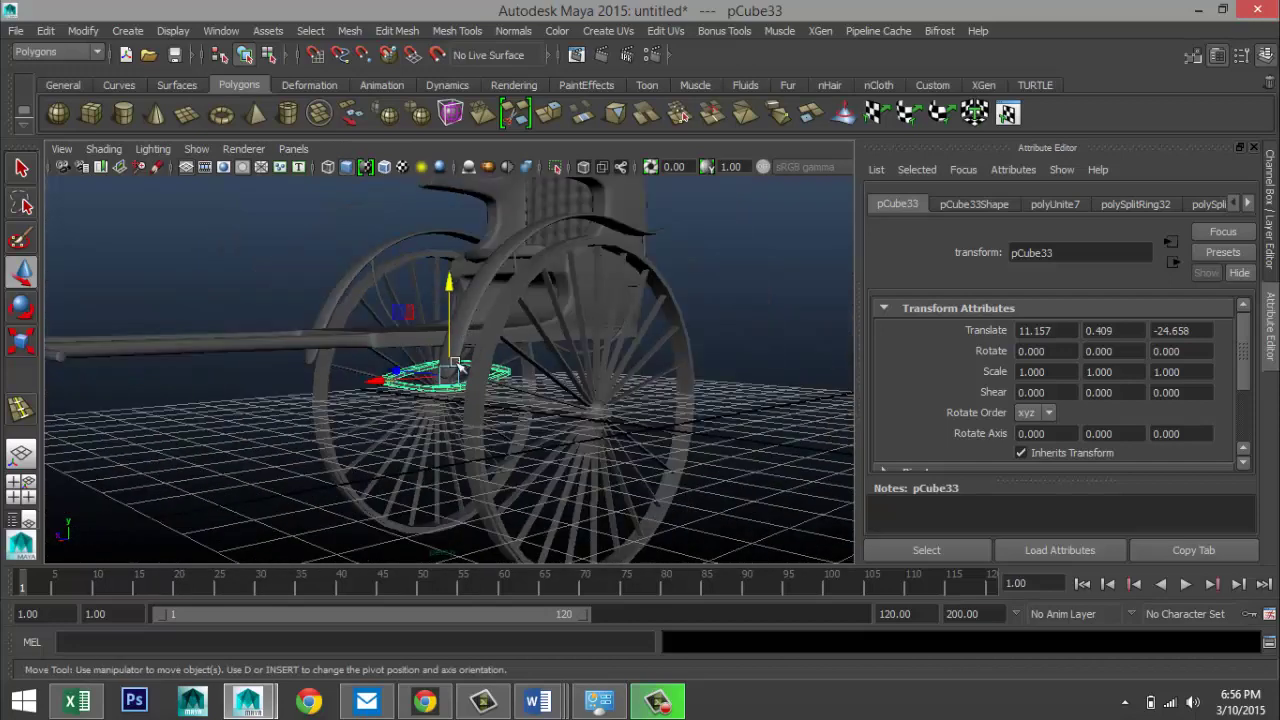
alt+drag(470, 370, 562, 380)
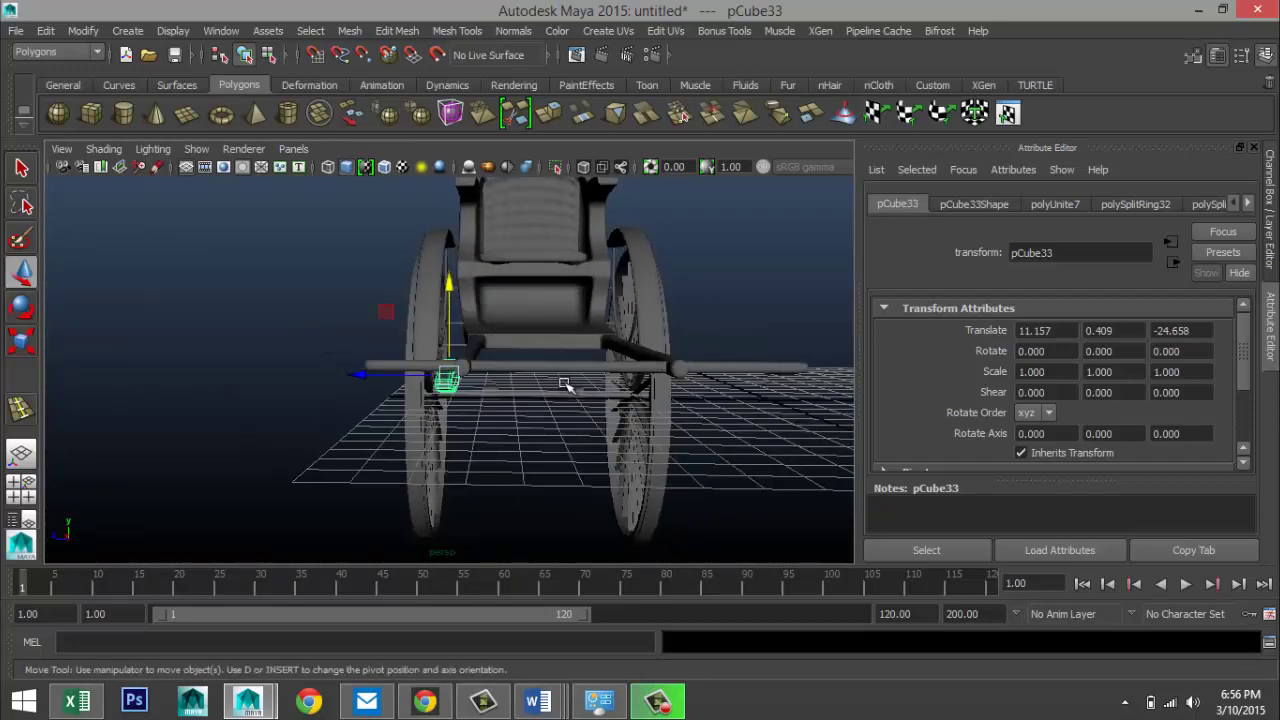
key(ctrl+d)
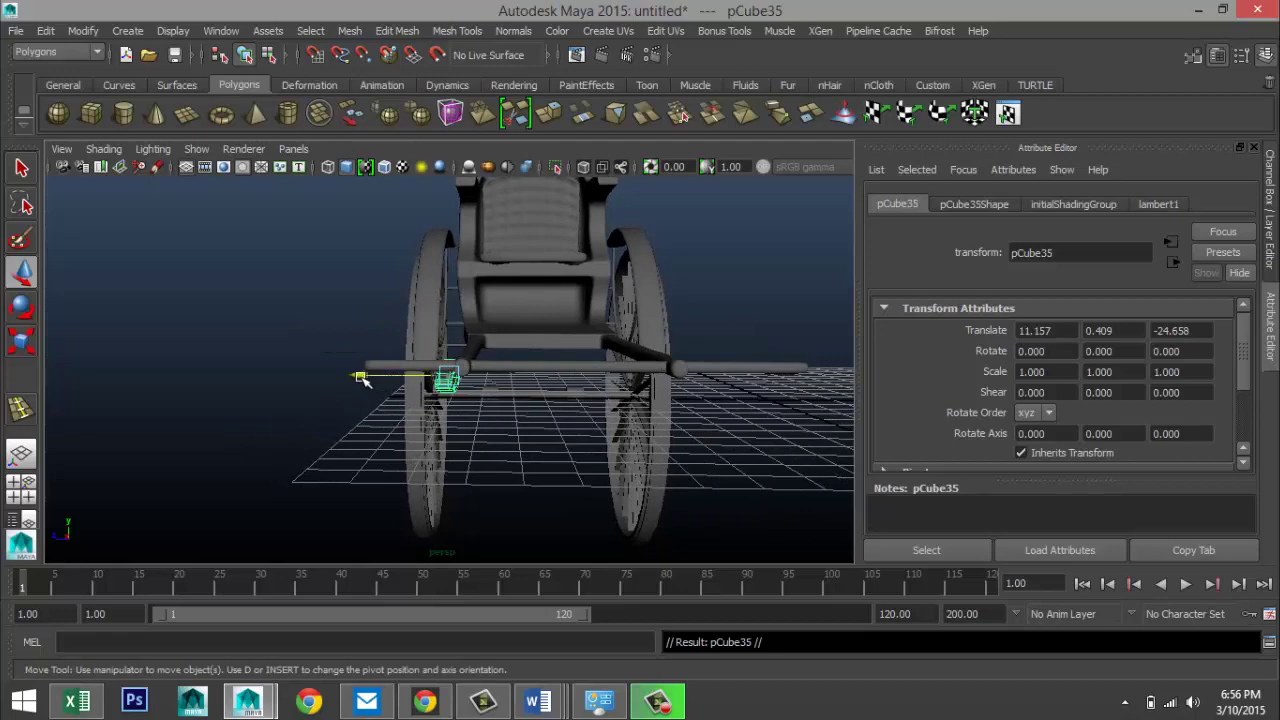
drag(370, 381, 519, 390)
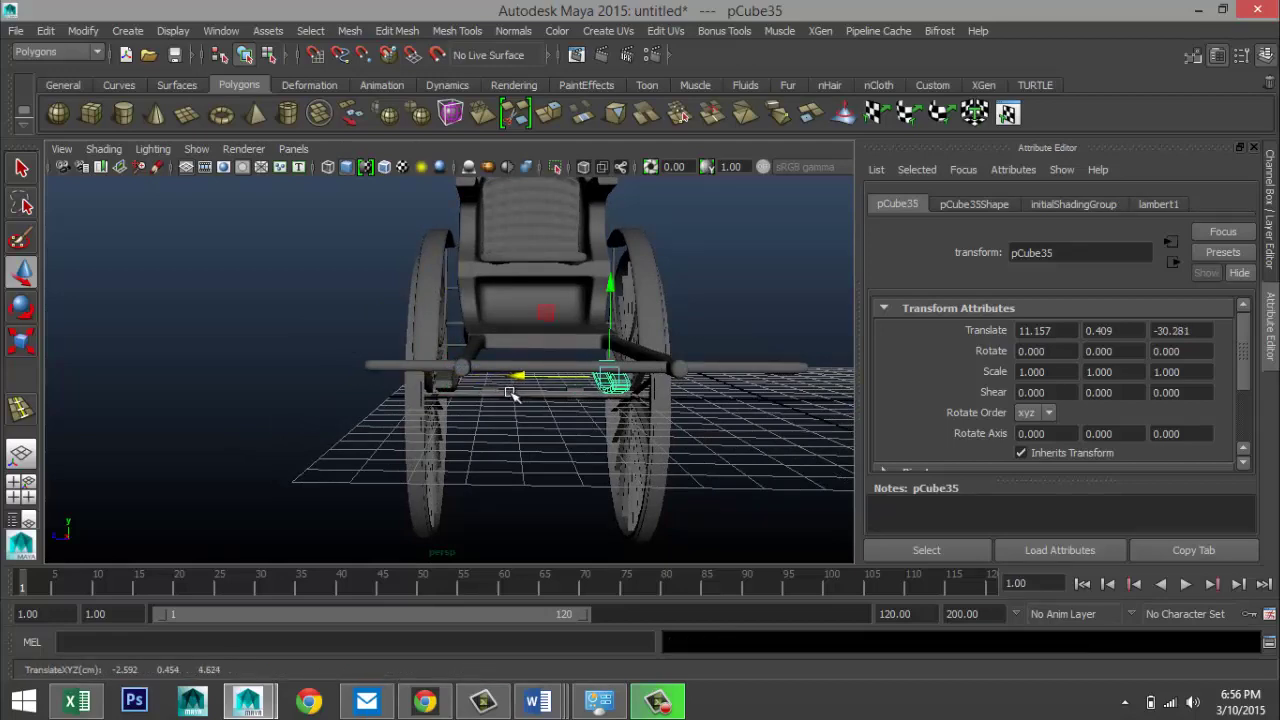
- Check the duplicate spring's placement against the wheels and body from above, in wireframe and shaded display
click(22, 487)
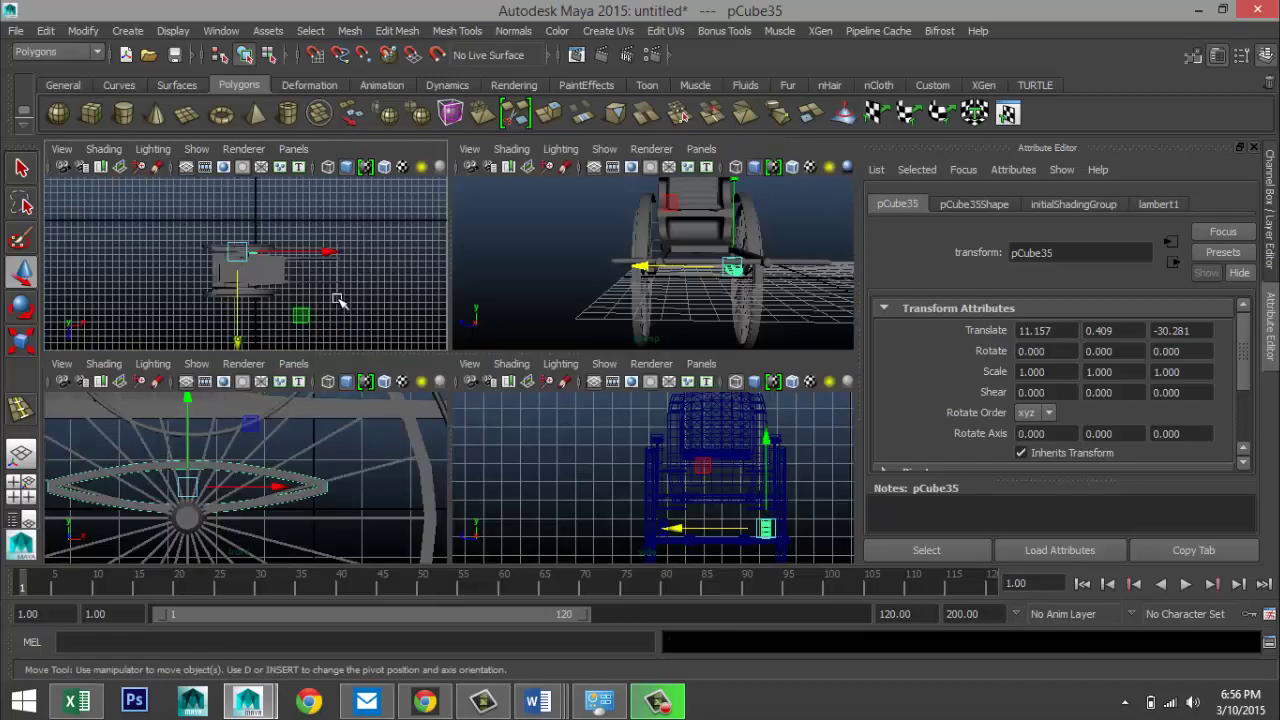
key(space)
key(f)
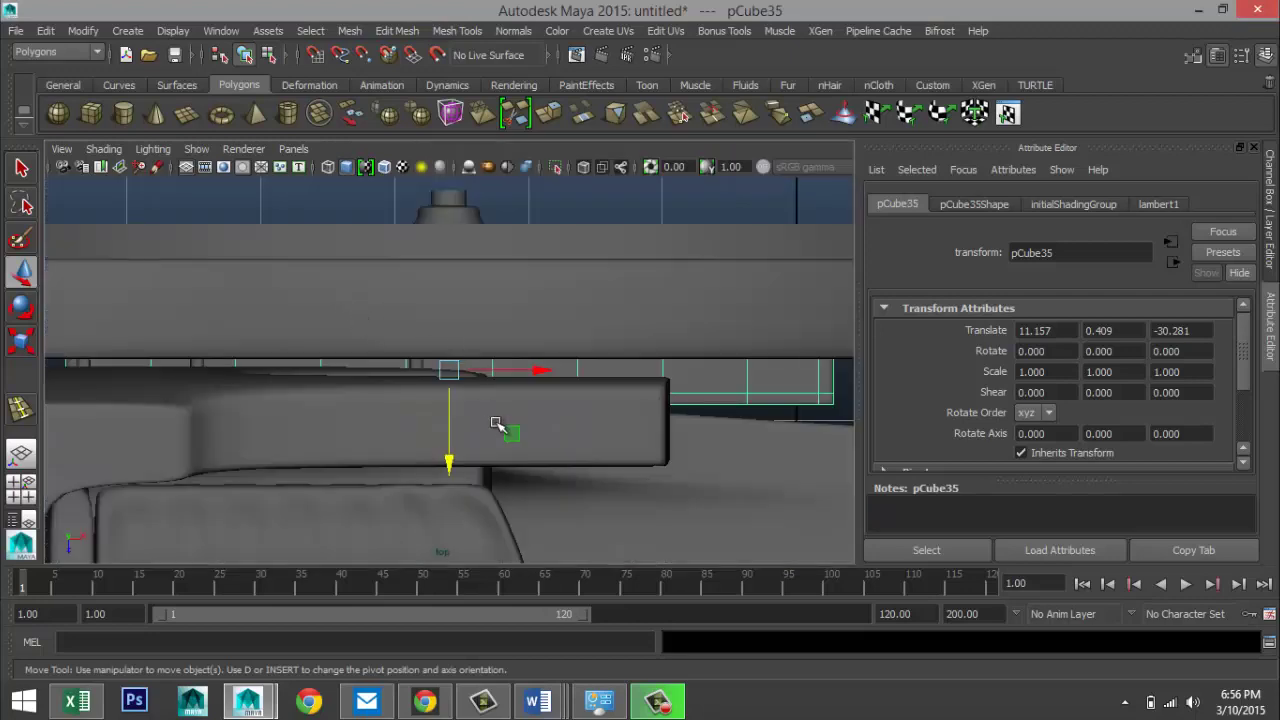
key(4)
scroll(497, 440, down, 4)
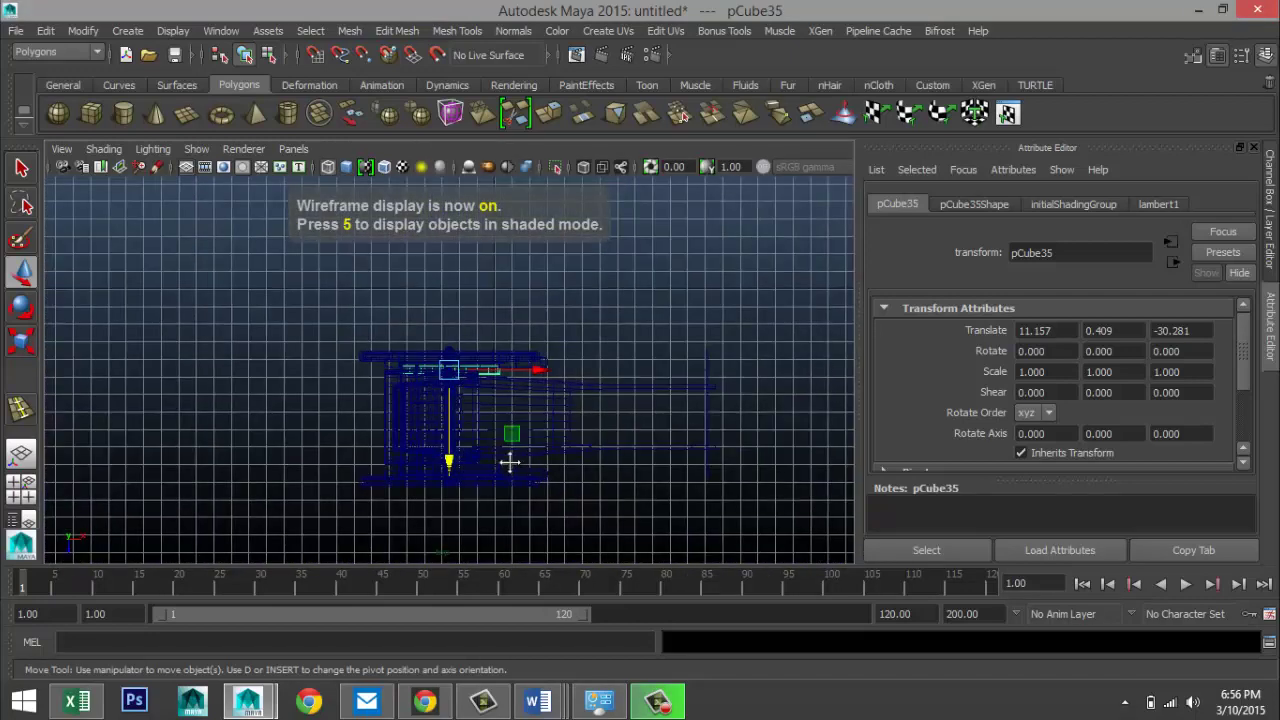
scroll(510, 461, up, 5)
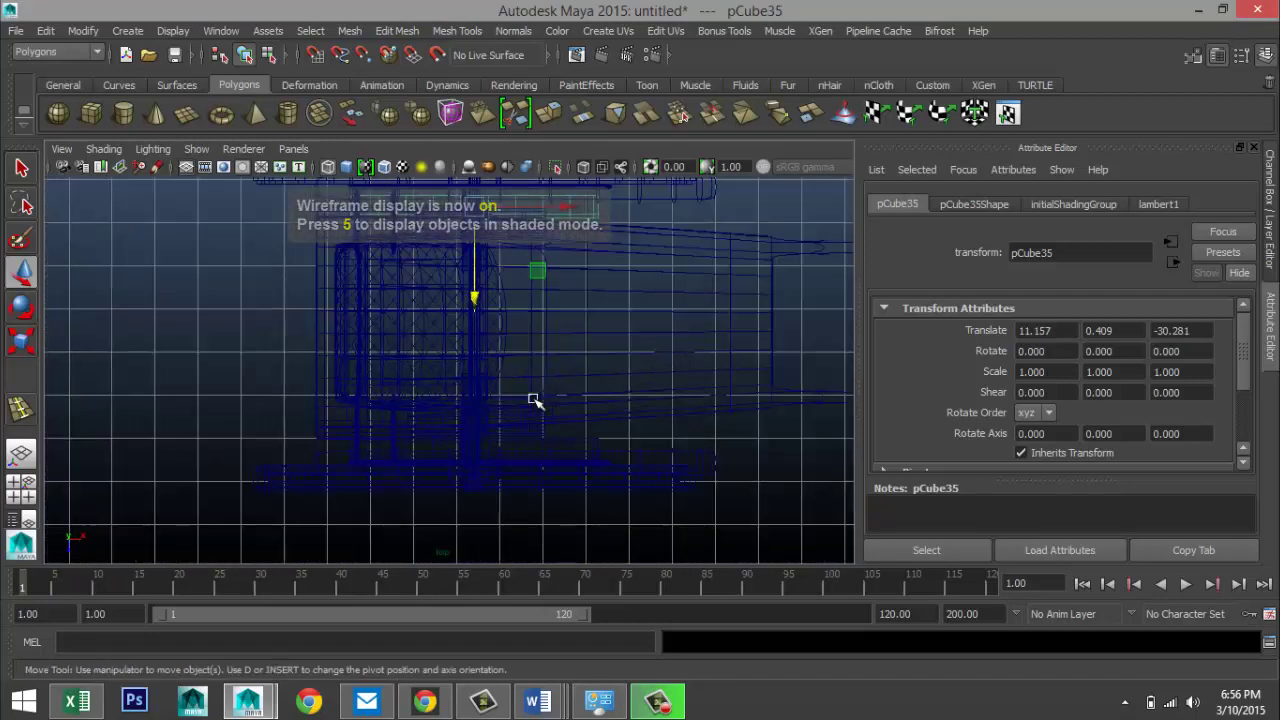
scroll(535, 400, up, 2)
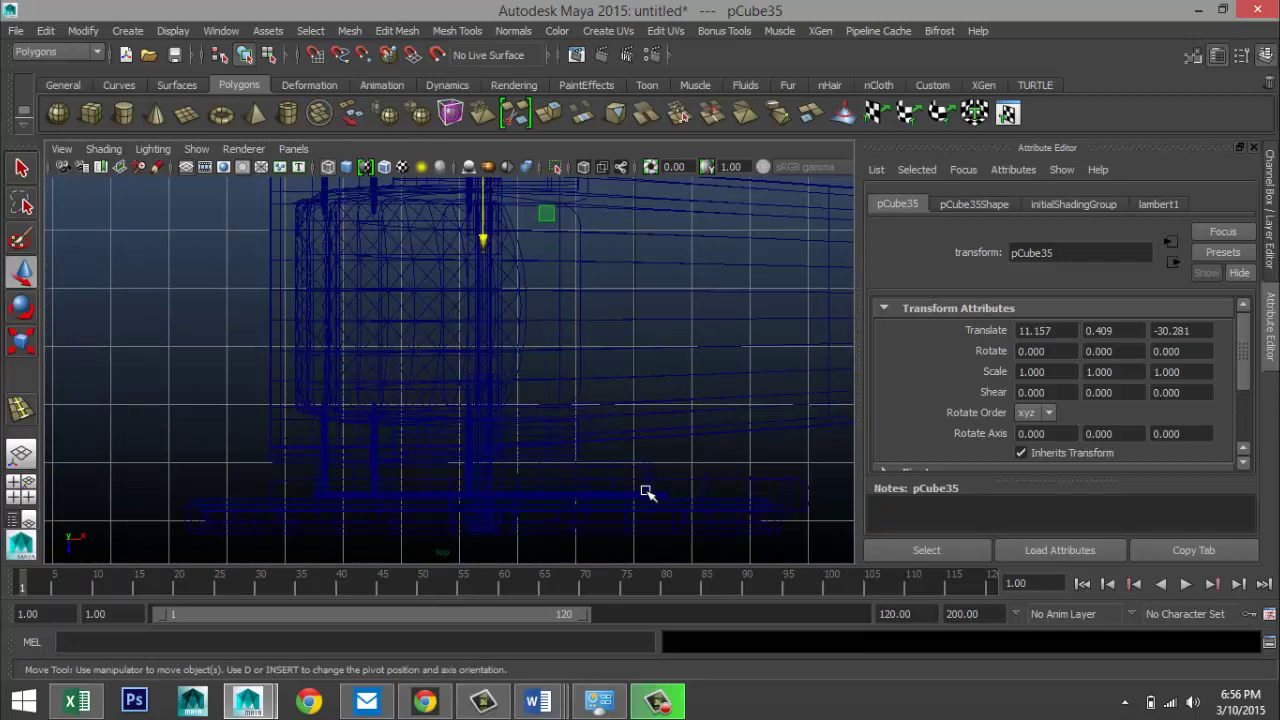
scroll(559, 395, up, 1)
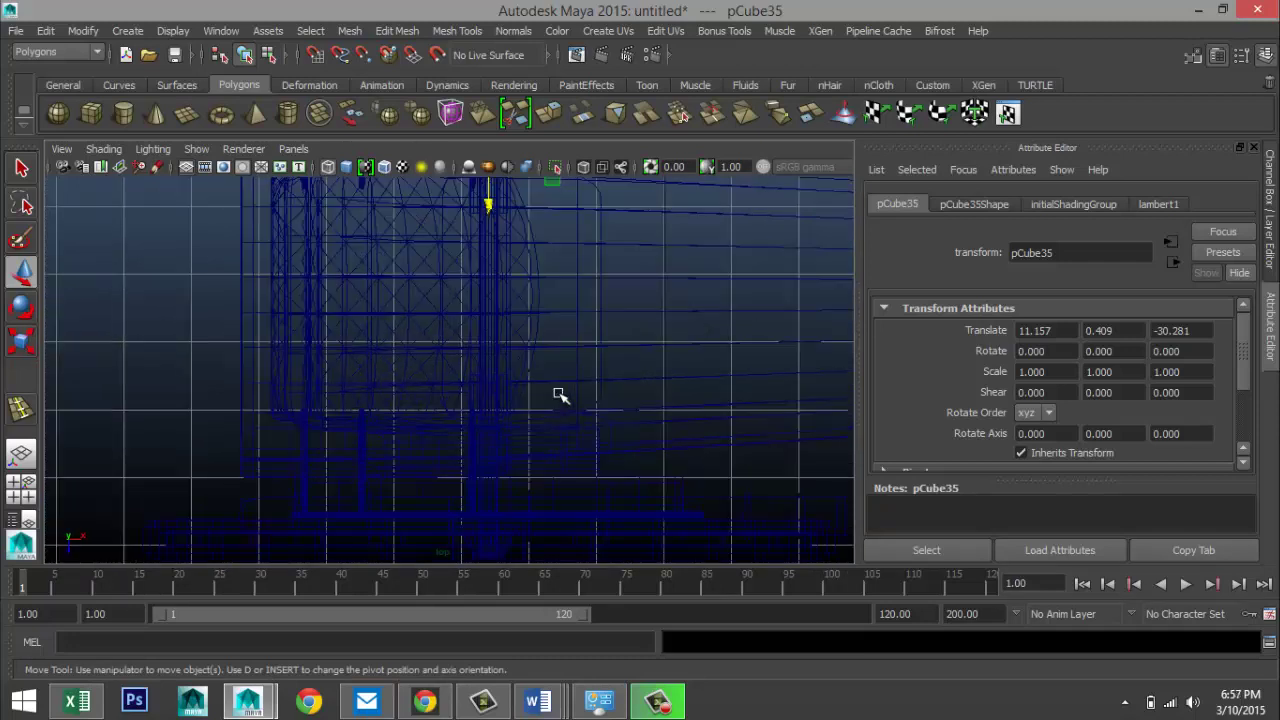
key(5)
scroll(553, 401, down, 3)
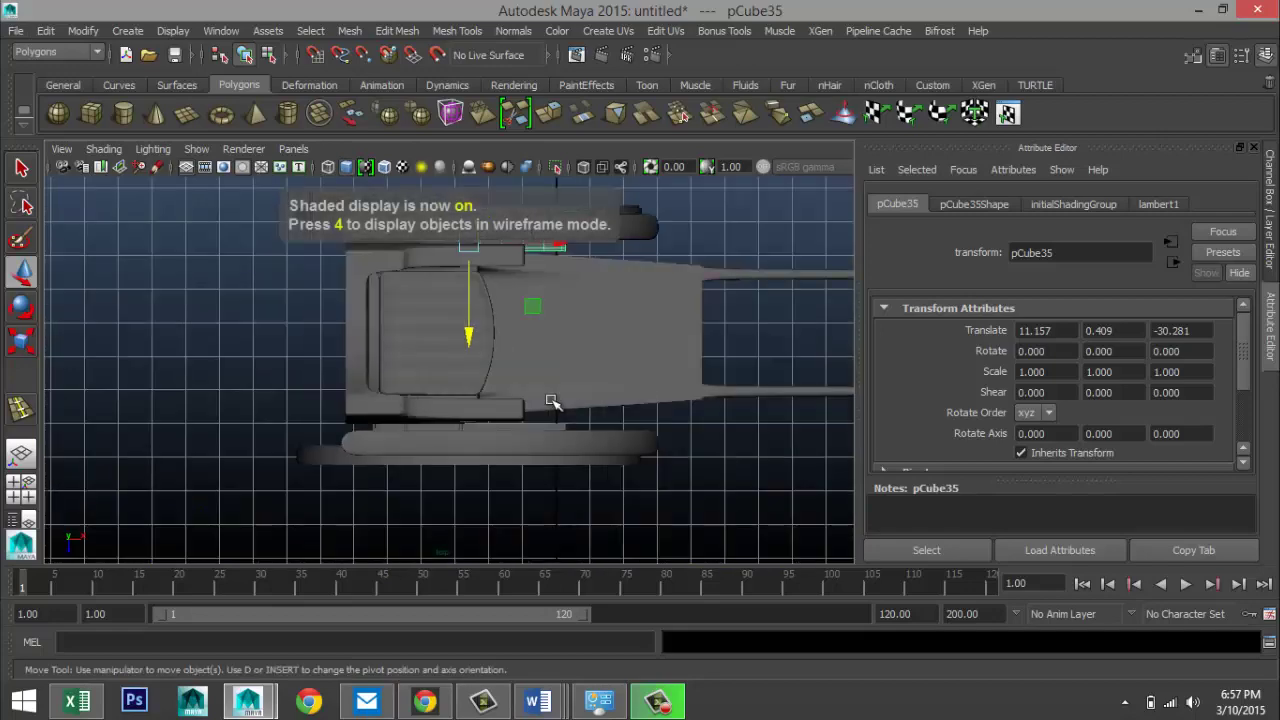
- Shift the duplicate spring closer to its wheel in the shaded side view, to Translate Z -30.375
click(22, 487)
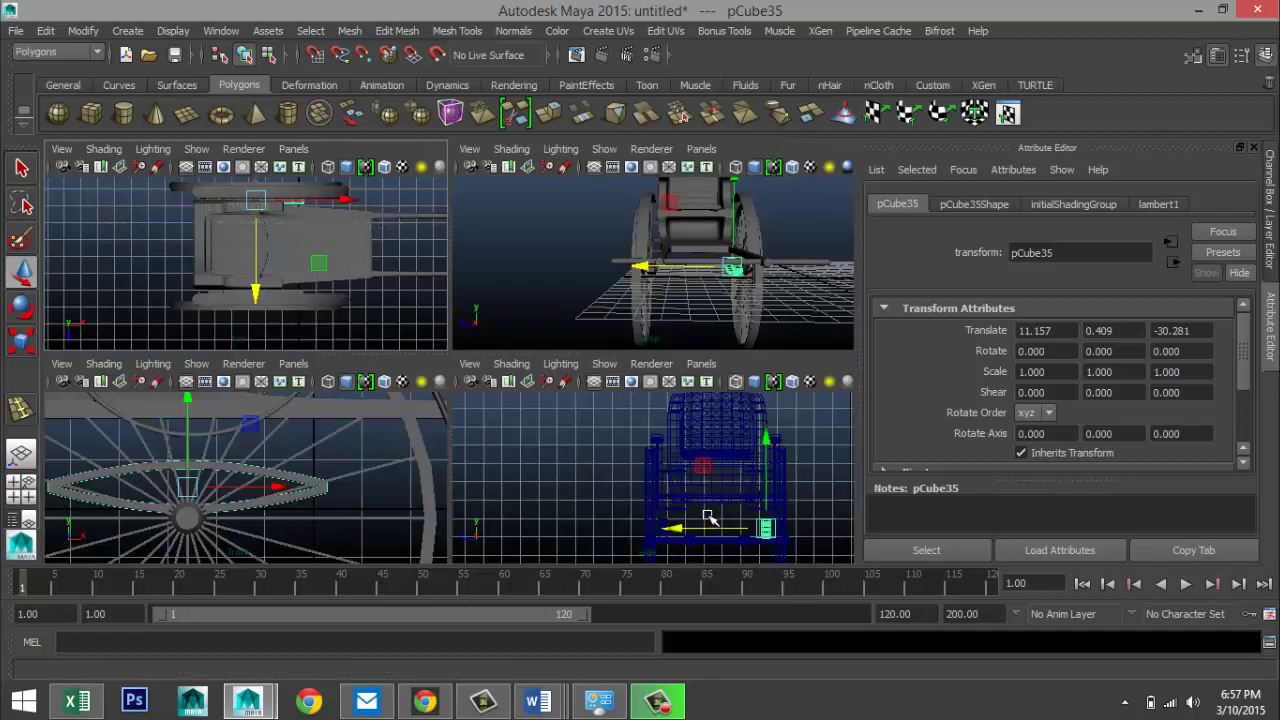
key(space)
scroll(632, 501, up, 2)
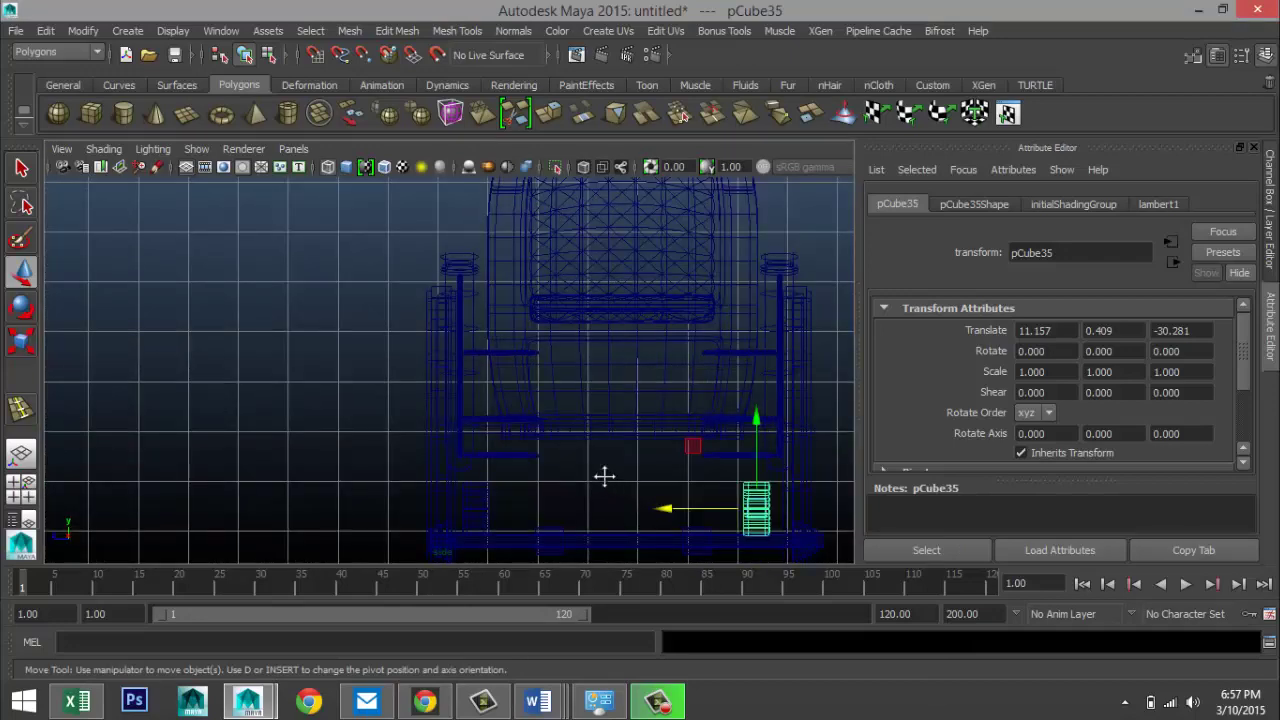
mouse_move(604, 476)
alt+middle_down()
mouse_move(466, 384)
mouse_move(466, 371)
alt+middle_up()
key(5)
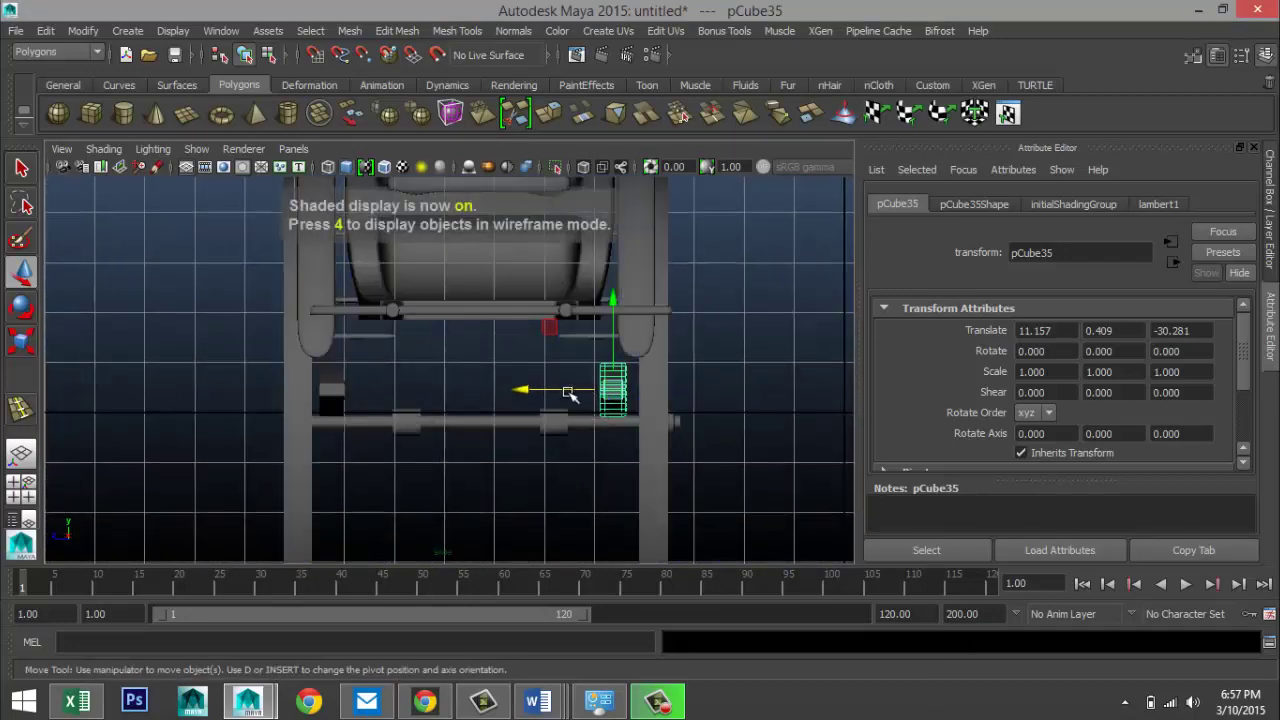
drag(568, 393, 533, 389)
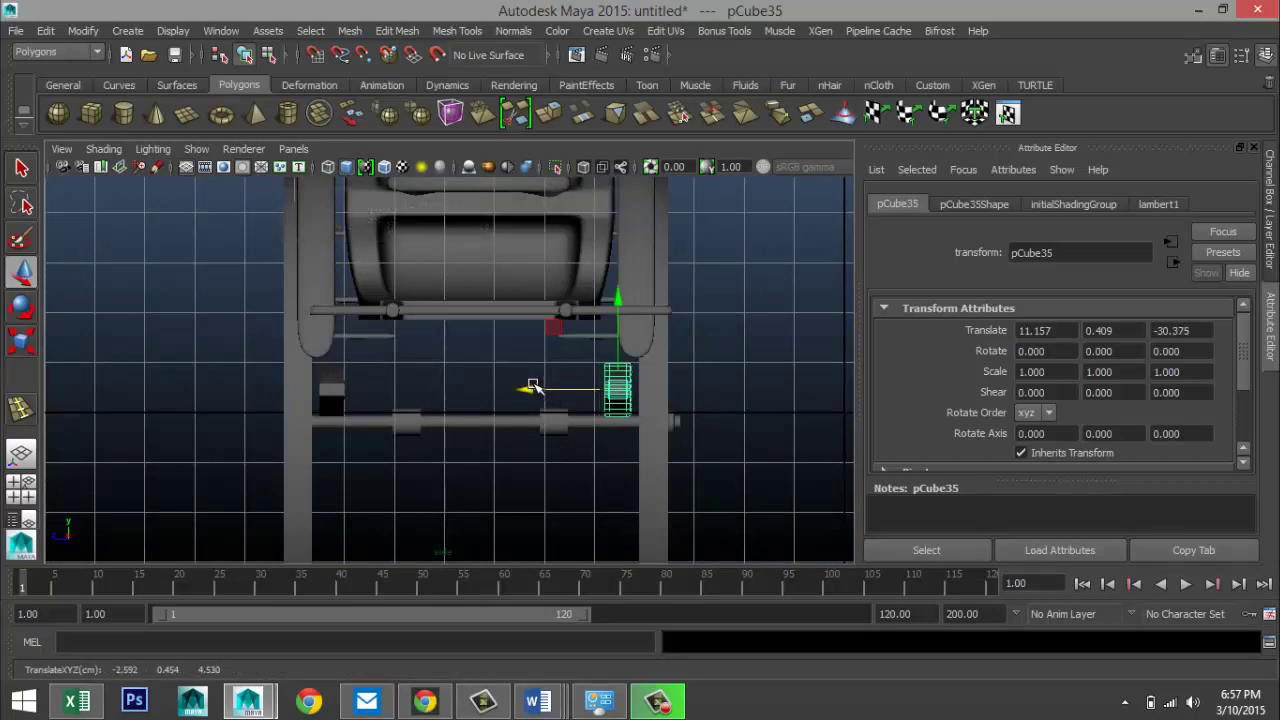
- Lower the combined rickshaw body onto the two springs, to Translate Y 0.913
click(517, 248)
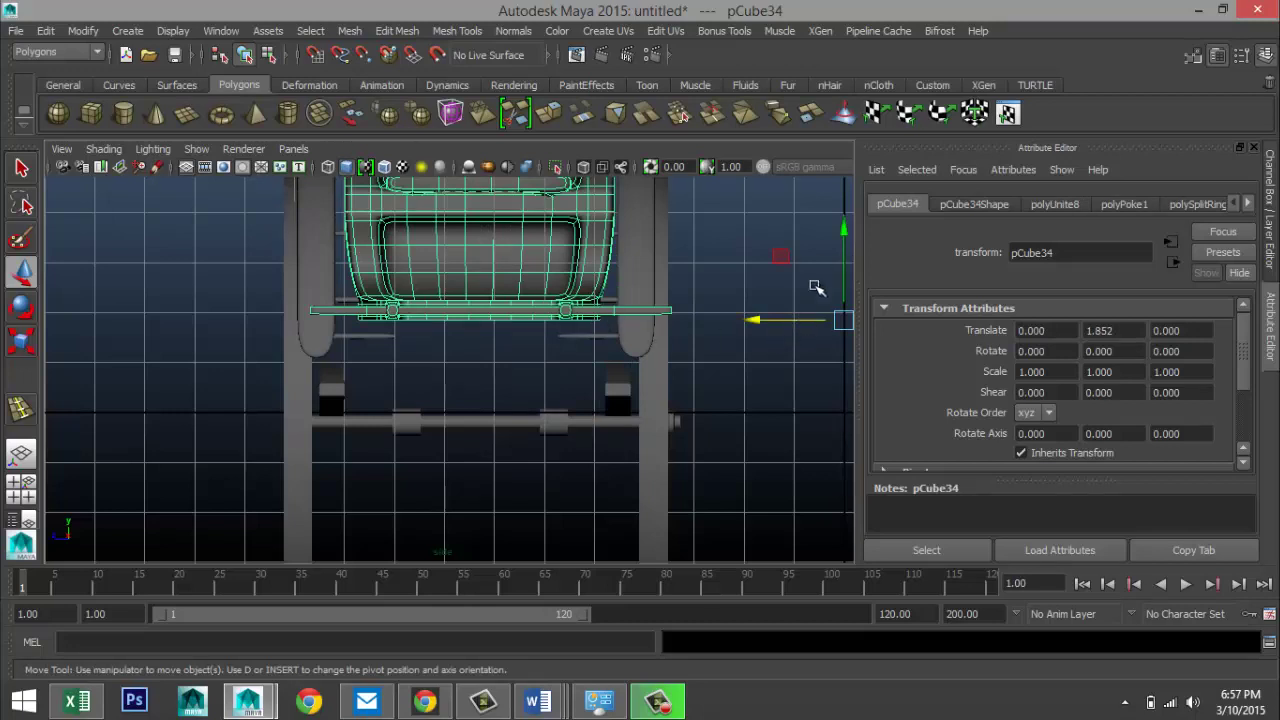
drag(845, 228, 845, 274)
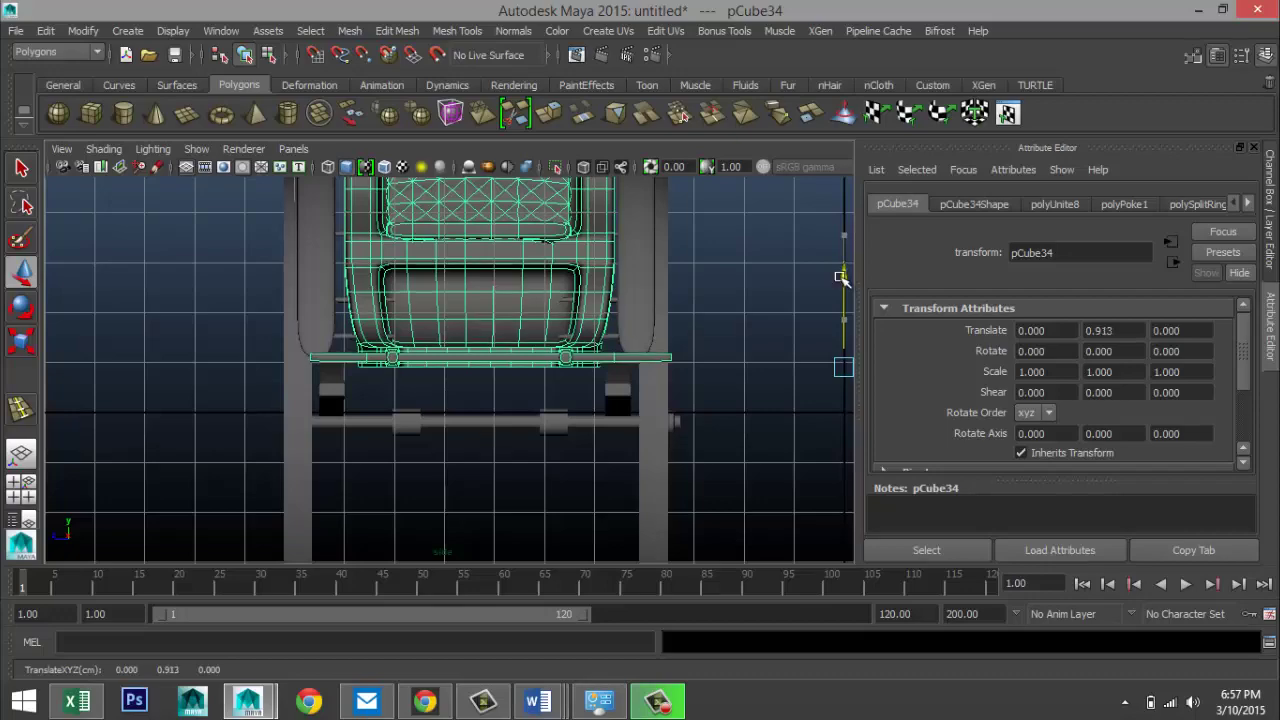
click(21, 489)
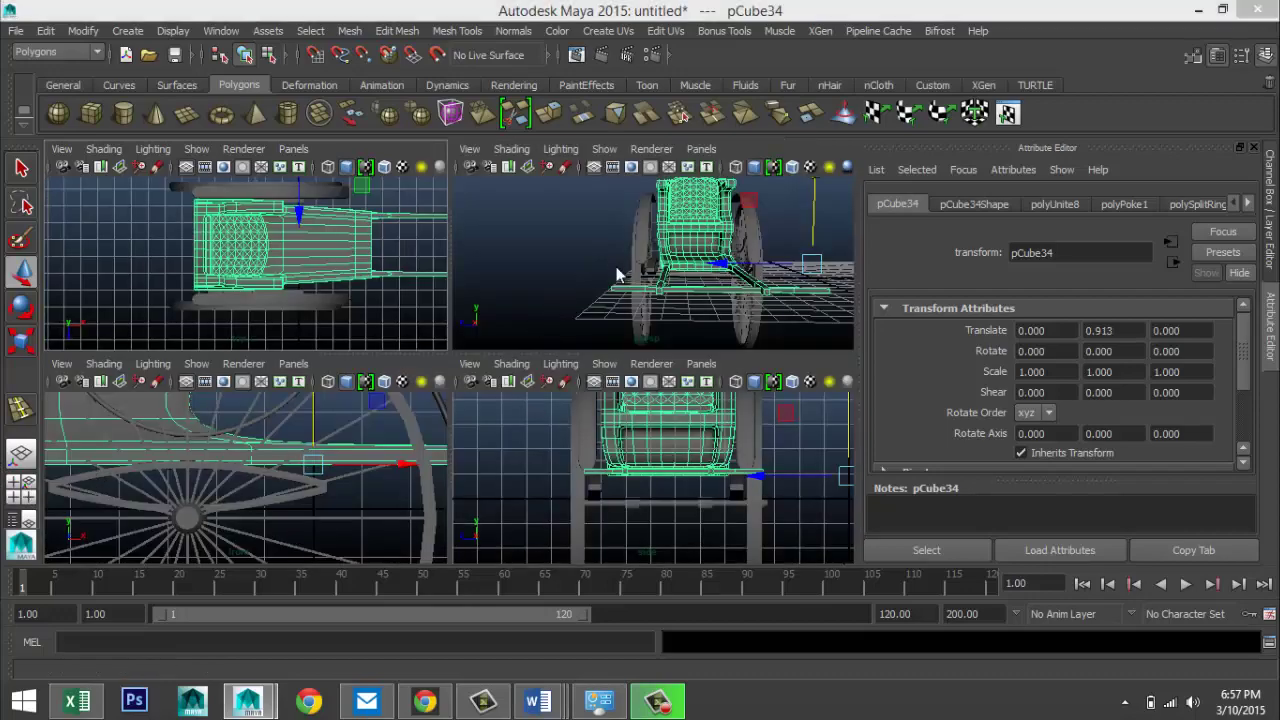
key(space)
alt+drag(476, 363, 734, 340)
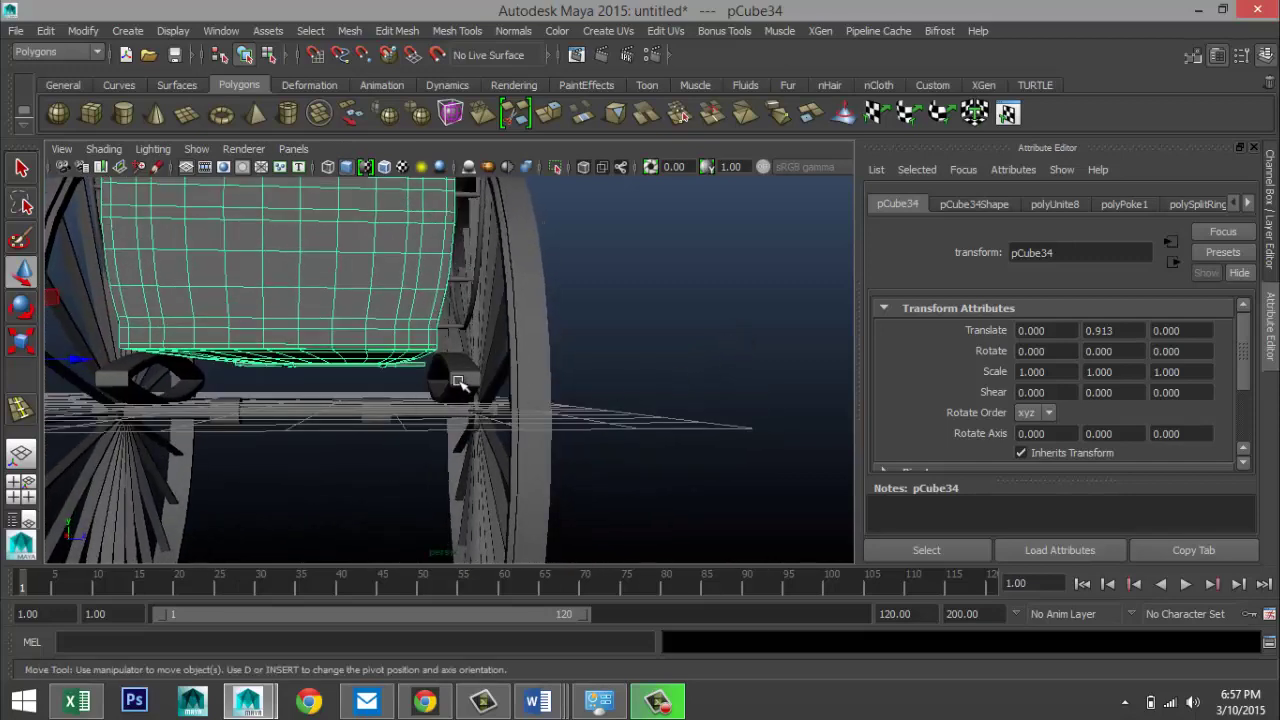
- Move both springs inward beneath the body's edges, the original to Translate Z -25.540 and the duplicate to -29.737
click(449, 389)
click(22, 488)
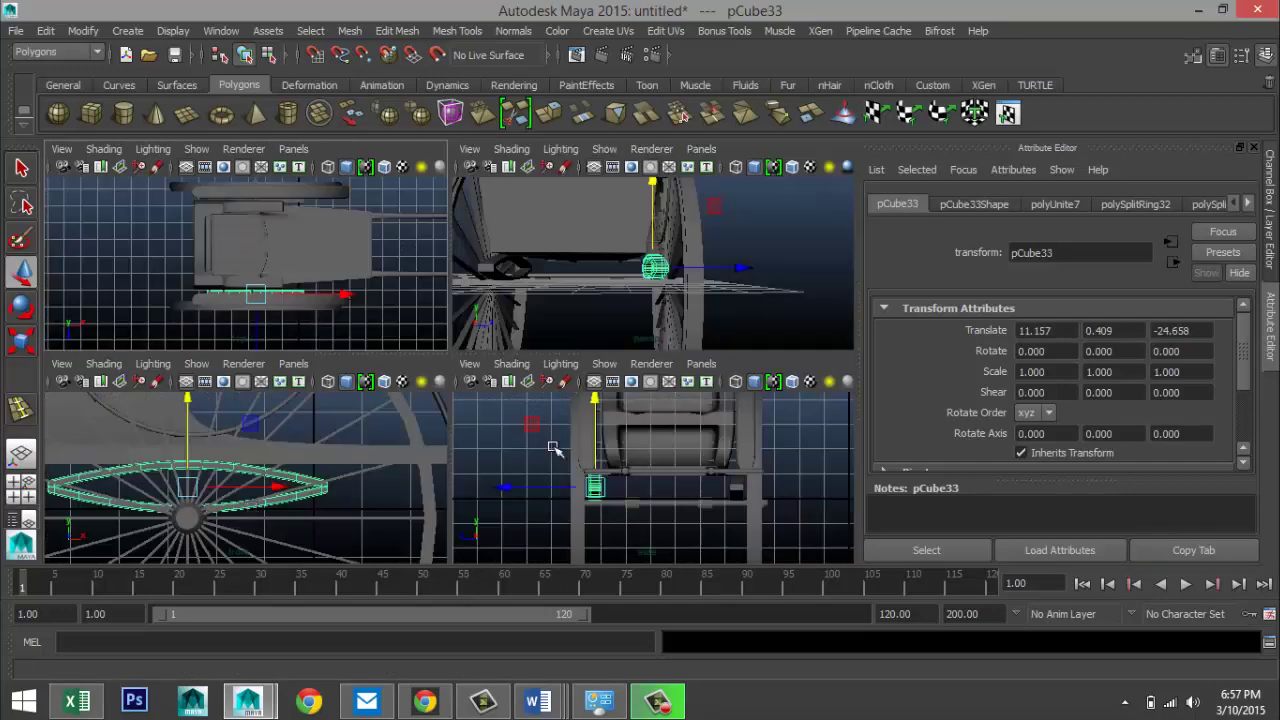
key(space)
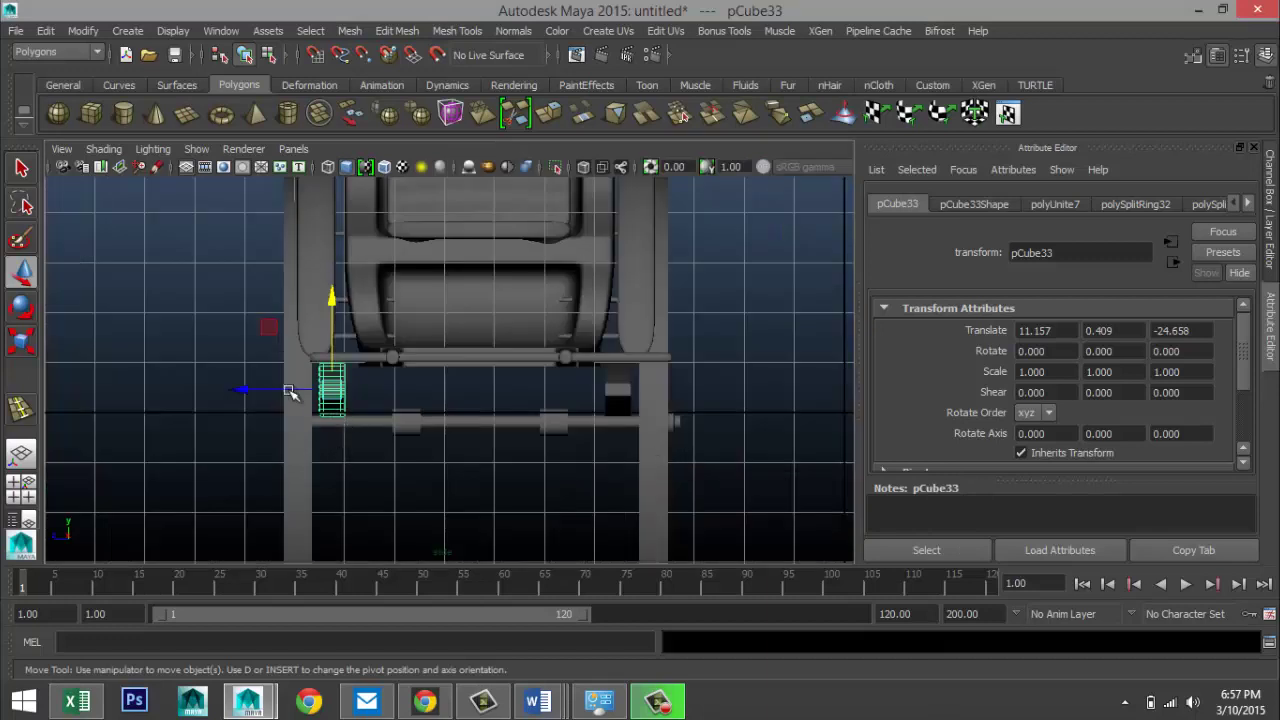
drag(240, 386, 287, 393)
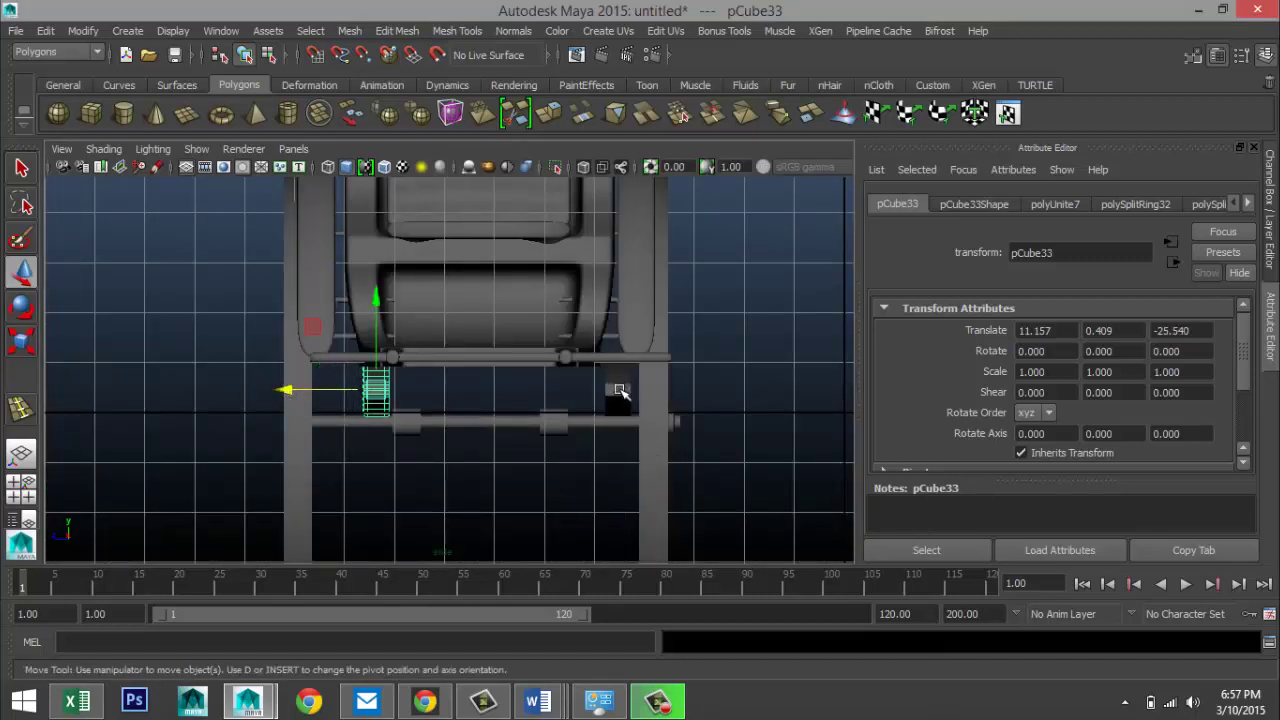
click(618, 395)
drag(540, 393, 509, 394)
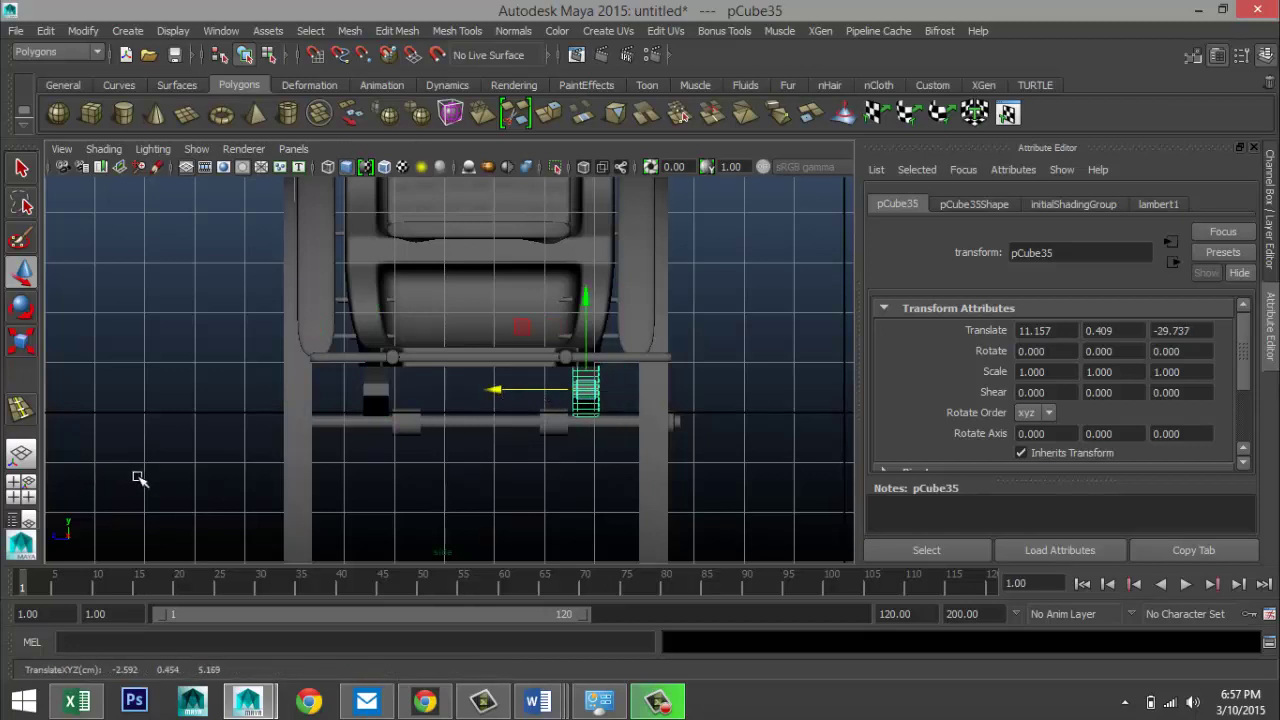
- Examine the two axle collars between the springs and how the body, springs and wheels fit together in perspective
click(410, 426)
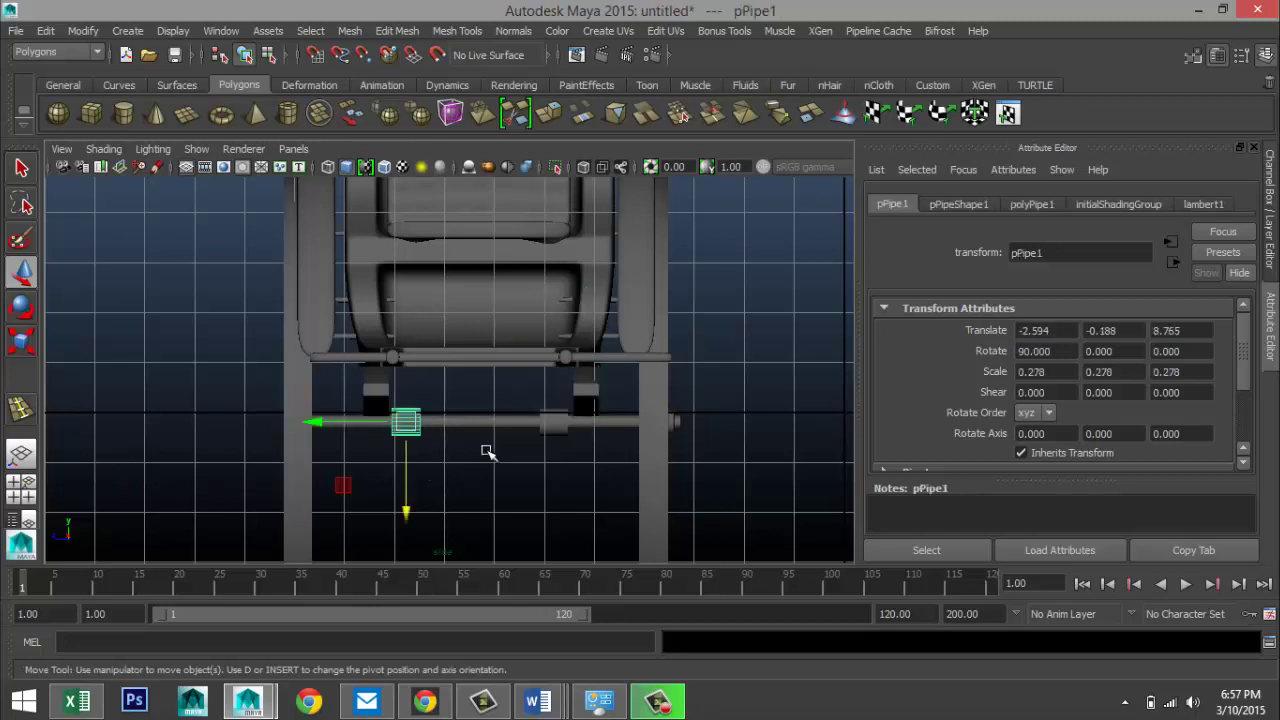
click(515, 459)
click(543, 423)
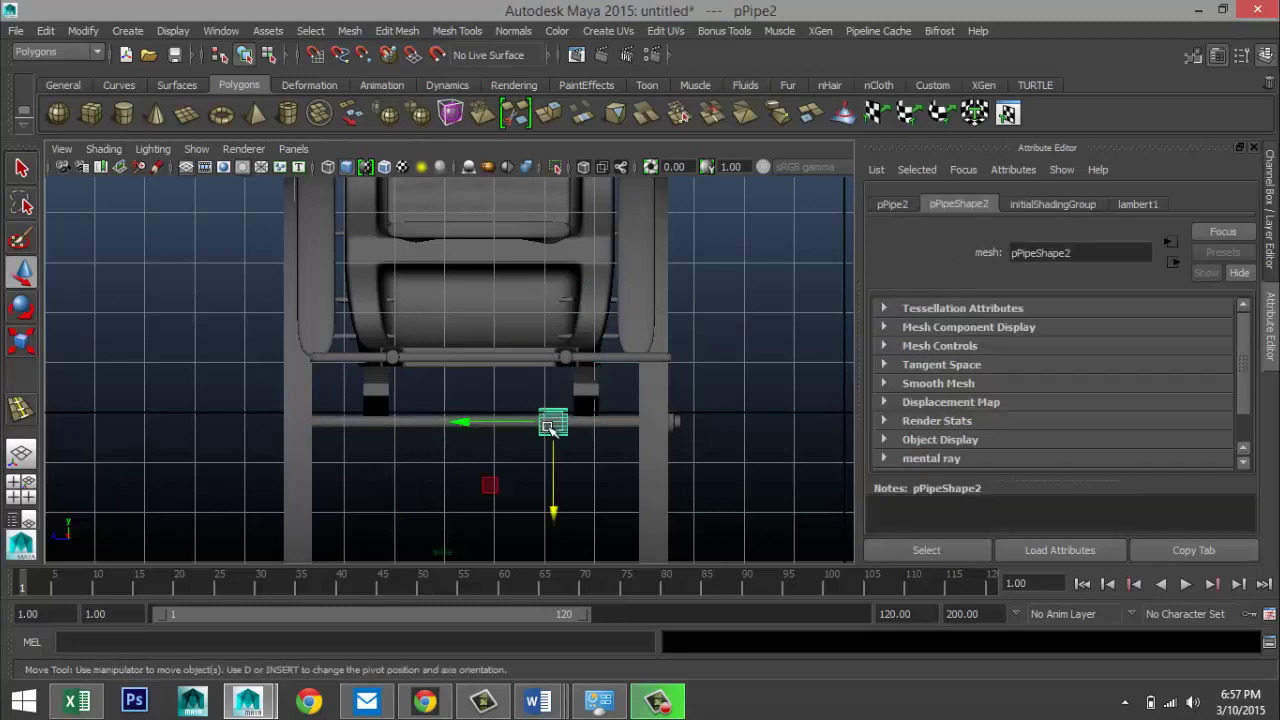
click(528, 453)
click(29, 486)
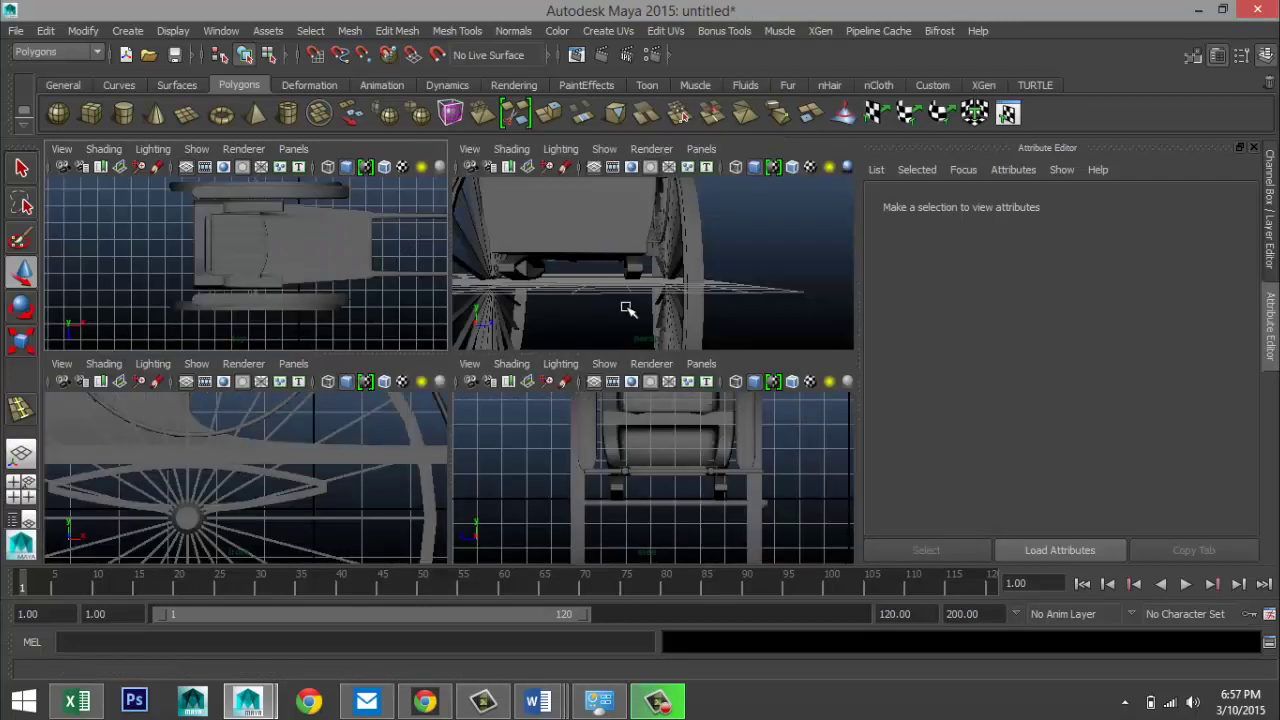
key(space)
scroll(585, 340, down, 5)
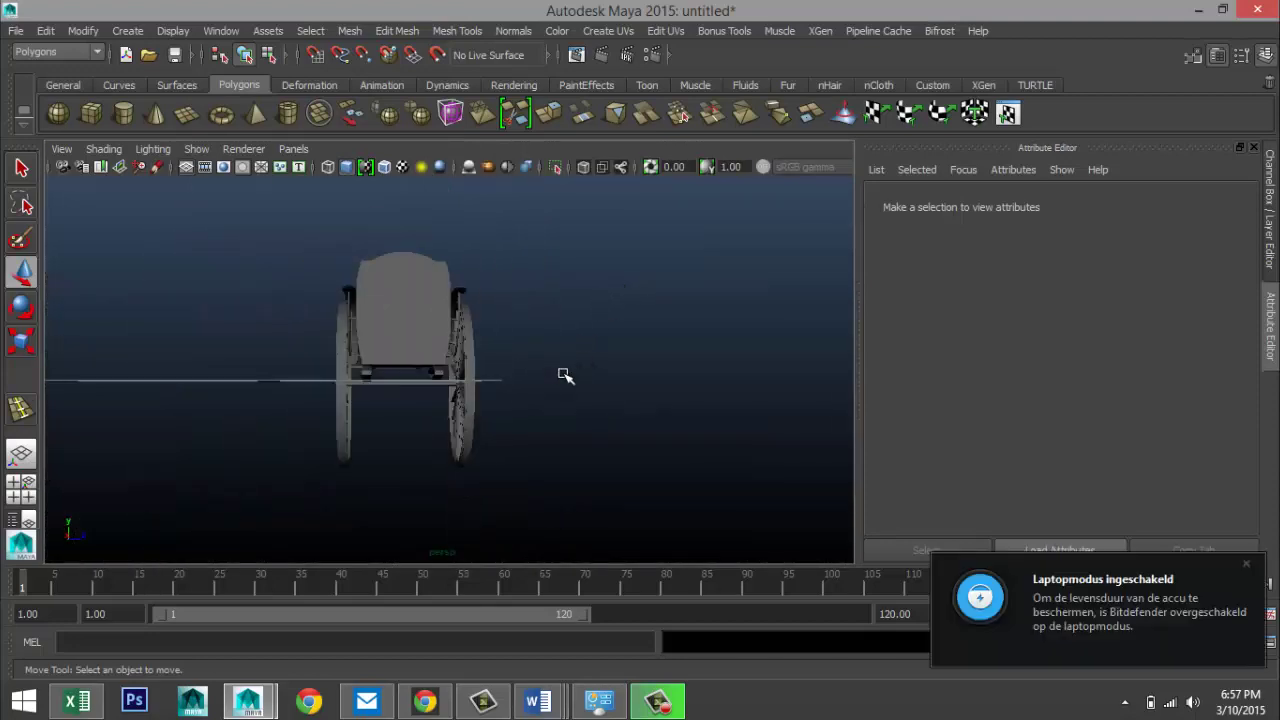
alt+drag(563, 374, 340, 440)
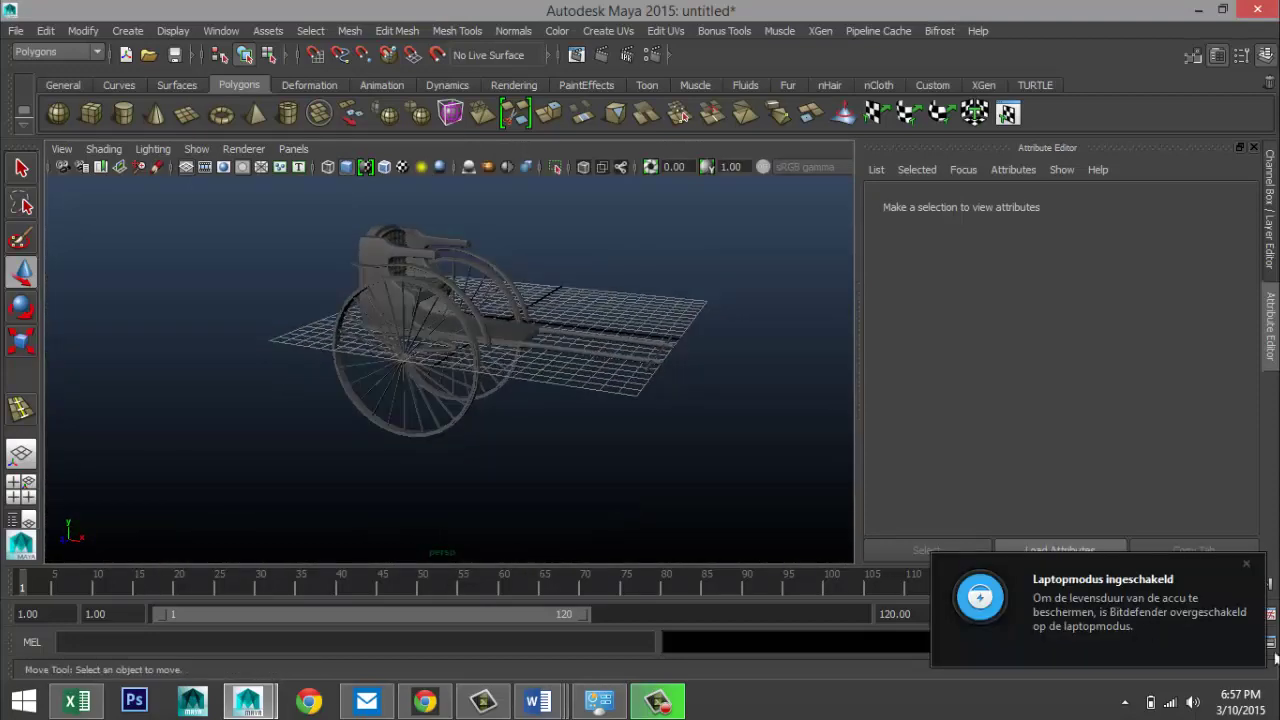
click(1245, 567)
scroll(645, 440, up, 3)
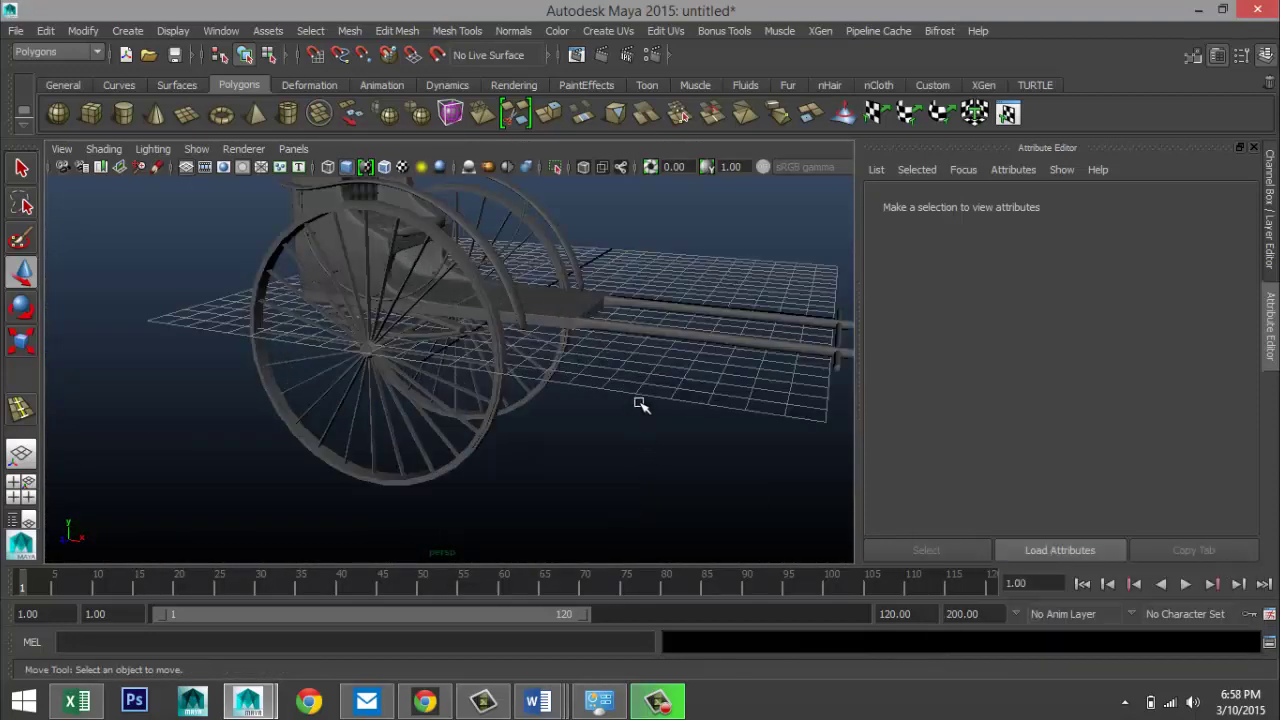
- Combine all the rickshaw parts into a single mesh and display it with smooth preview
alt+drag(640, 403, 556, 438)
scroll(560, 470, down, 2)
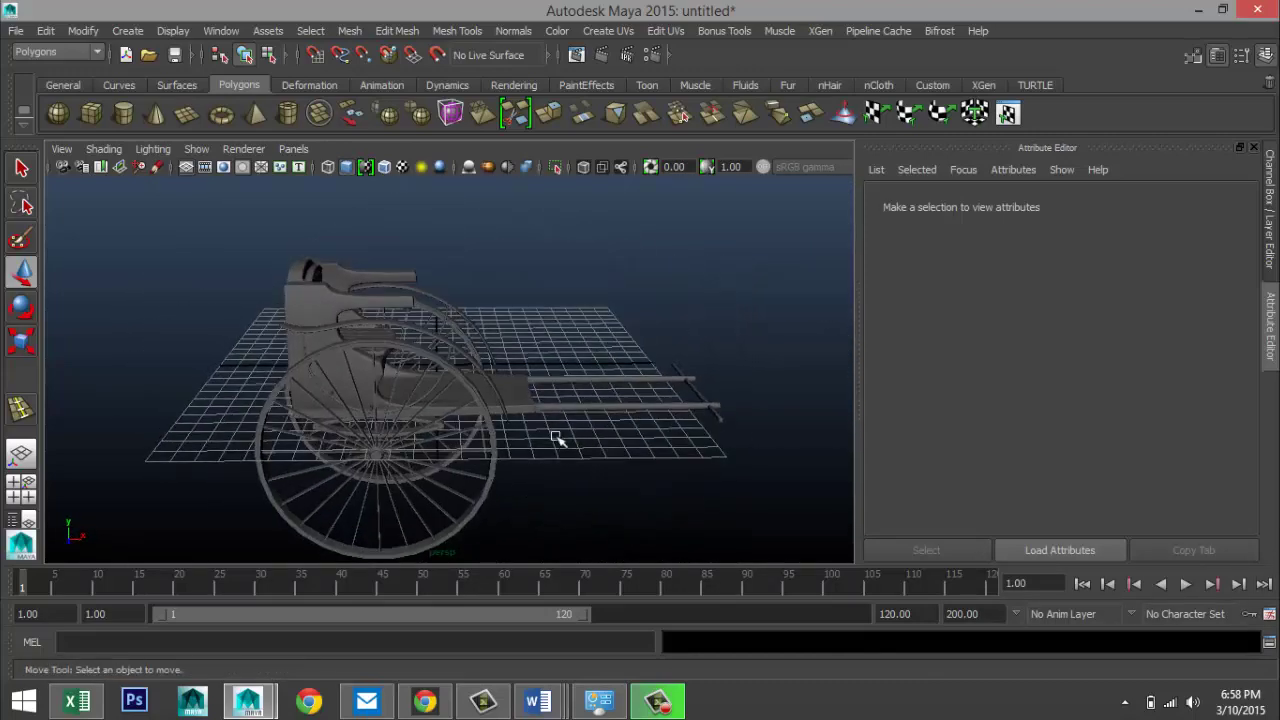
drag(211, 243, 766, 551)
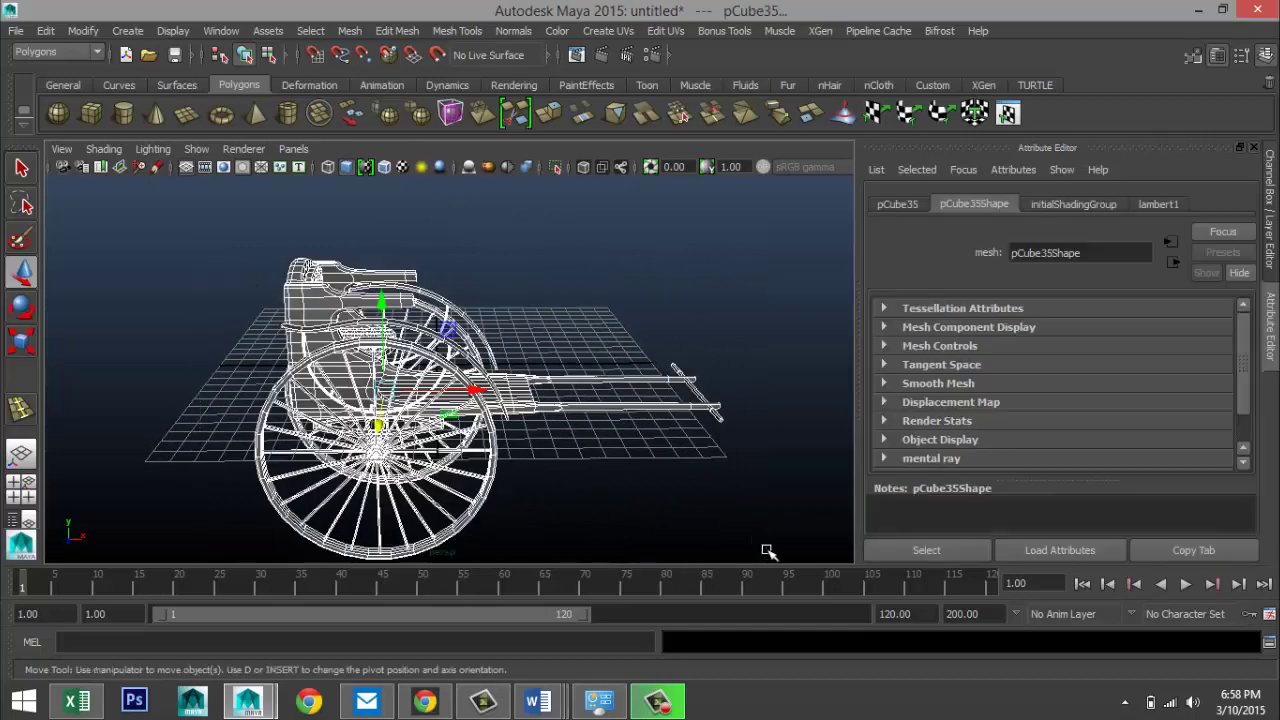
click(351, 31)
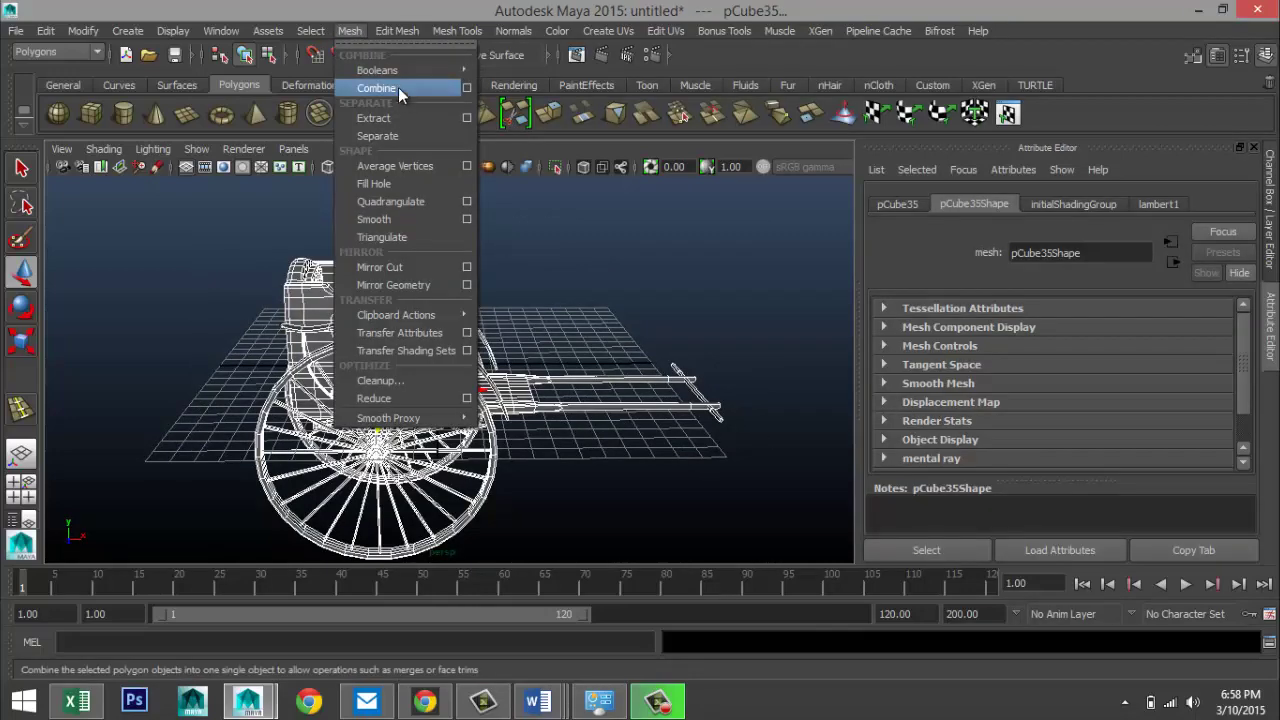
click(398, 87)
key(3)
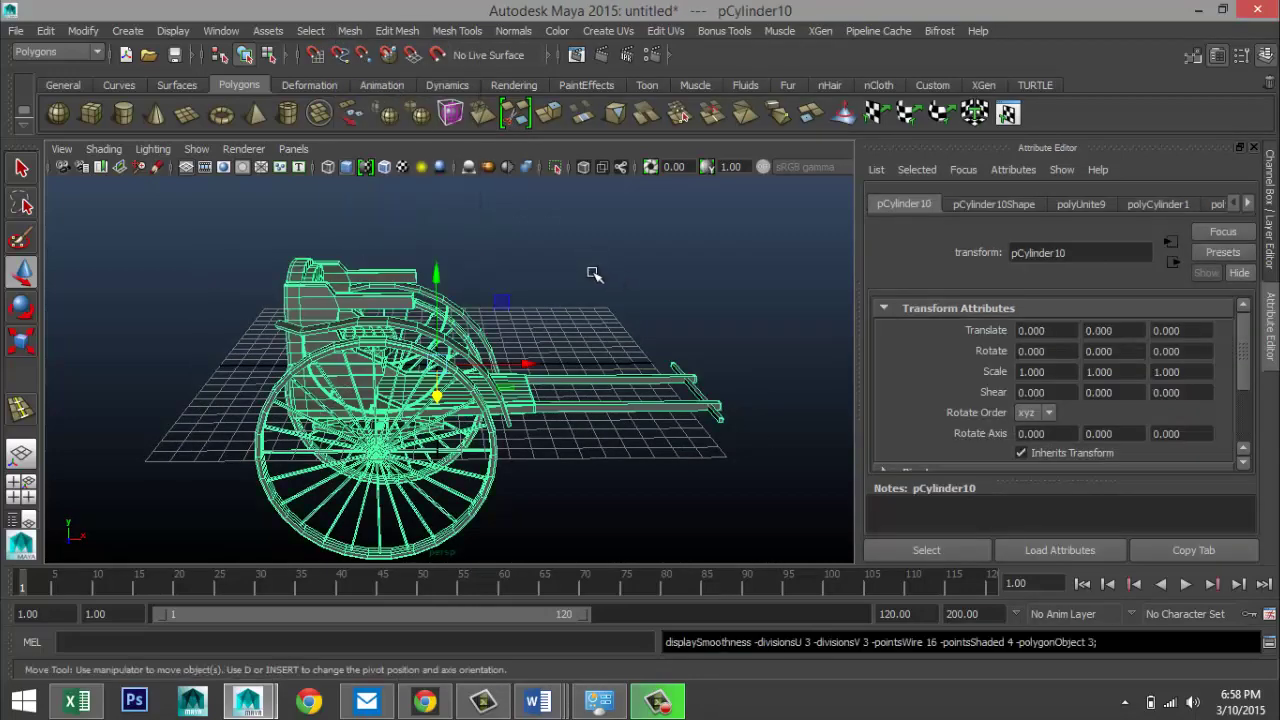
scroll(612, 390, down, 3)
scroll(609, 409, up, 3)
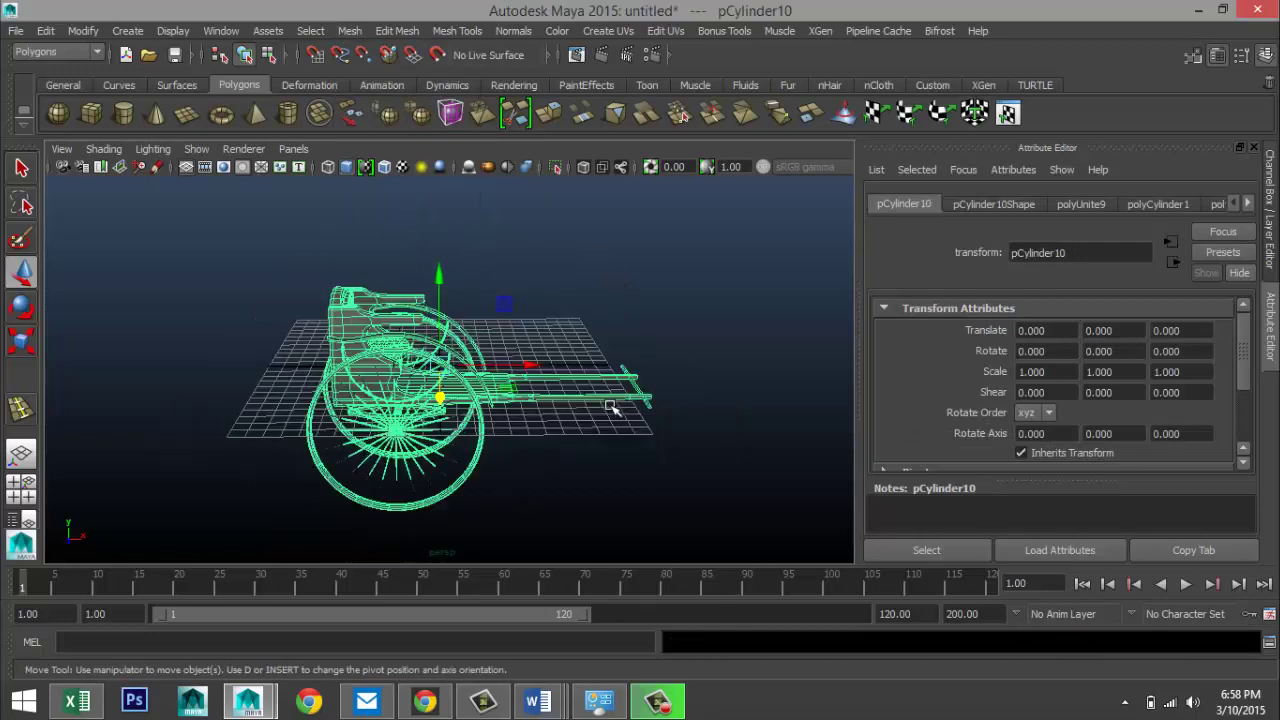
alt+drag(609, 409, 548, 447)
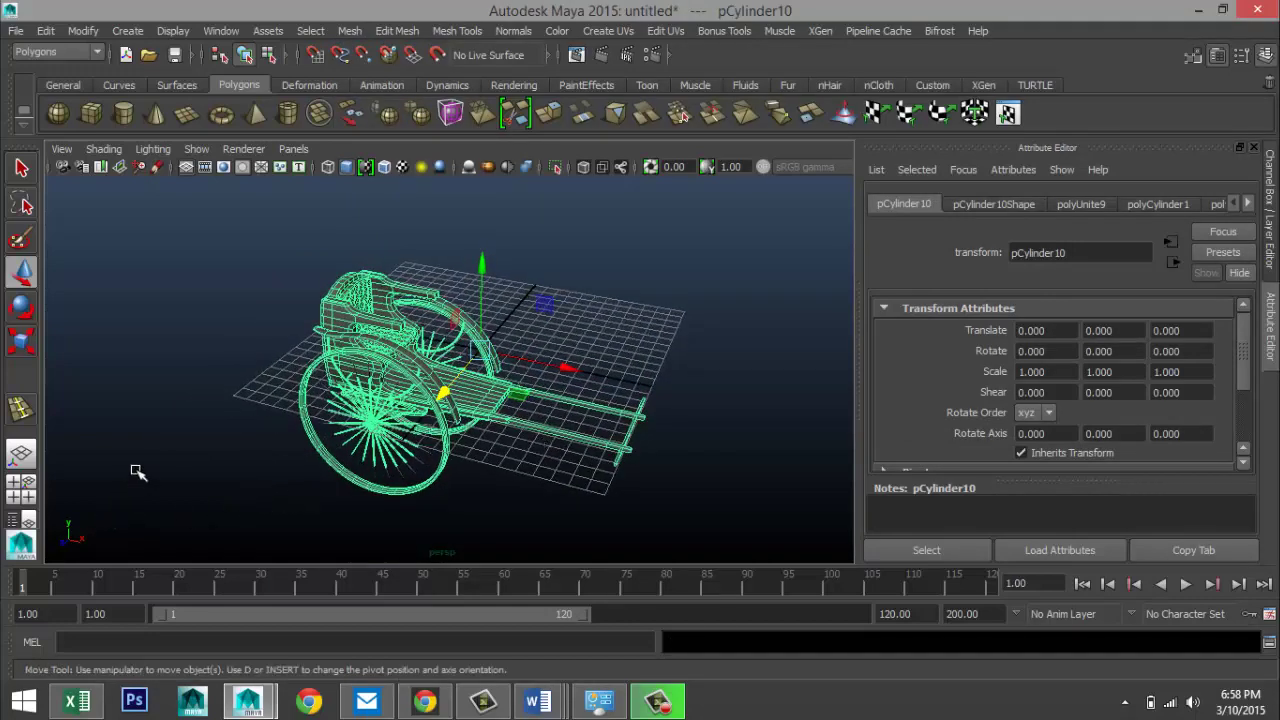
- Create a large polygon ground plane around the rickshaw and enlarge it to Scale X 5.579 and Scale Z 6.372
scroll(137, 472, down, 4)
click(186, 113)
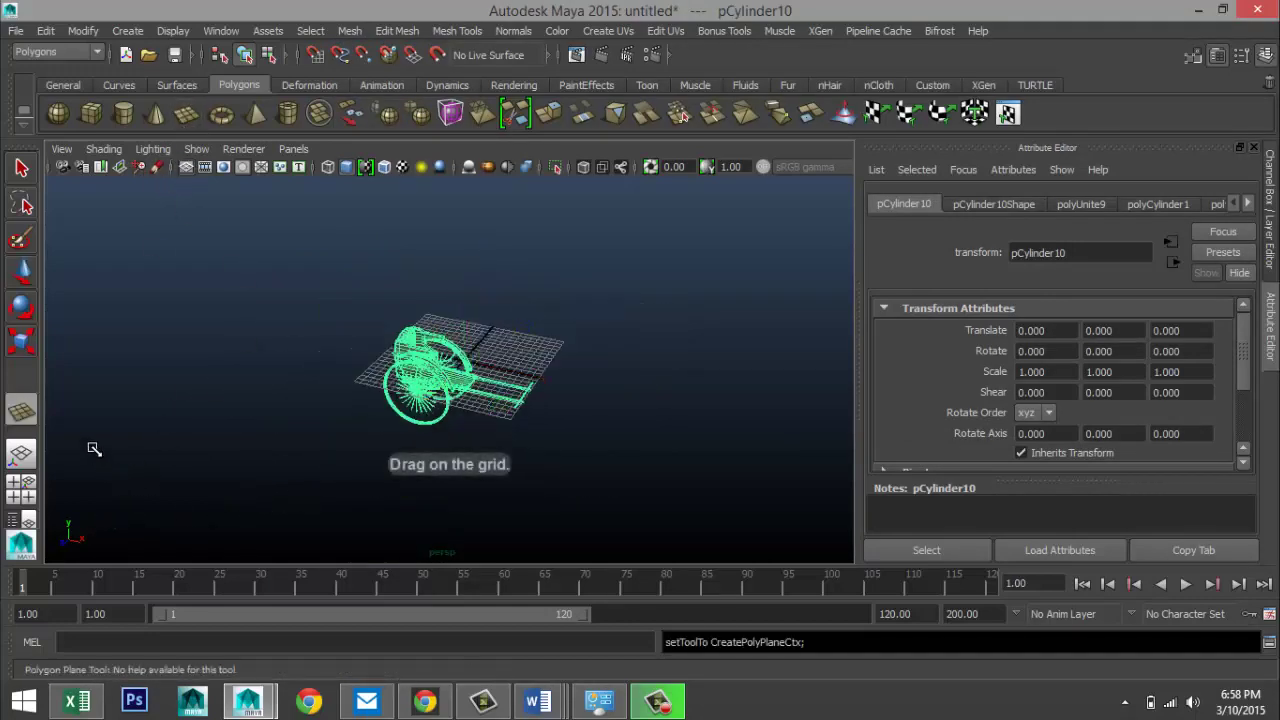
drag(94, 449, 837, 299)
key(r)
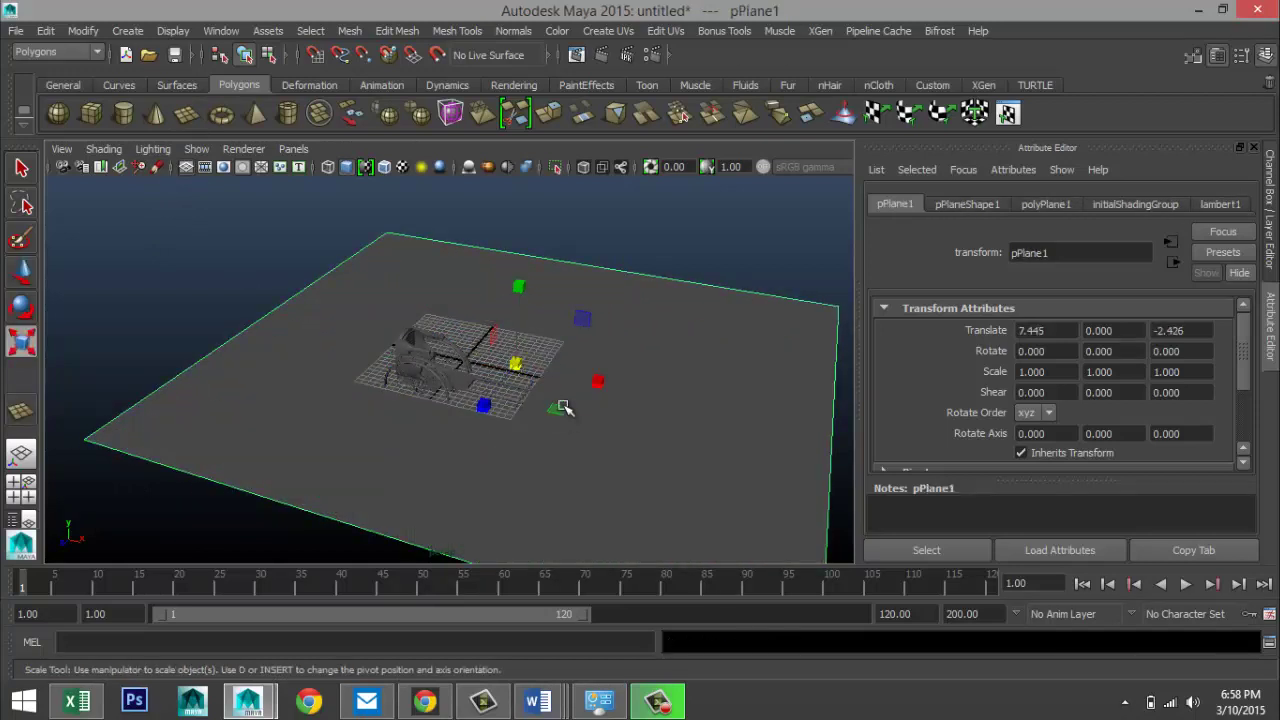
drag(600, 381, 674, 428)
drag(483, 405, 423, 486)
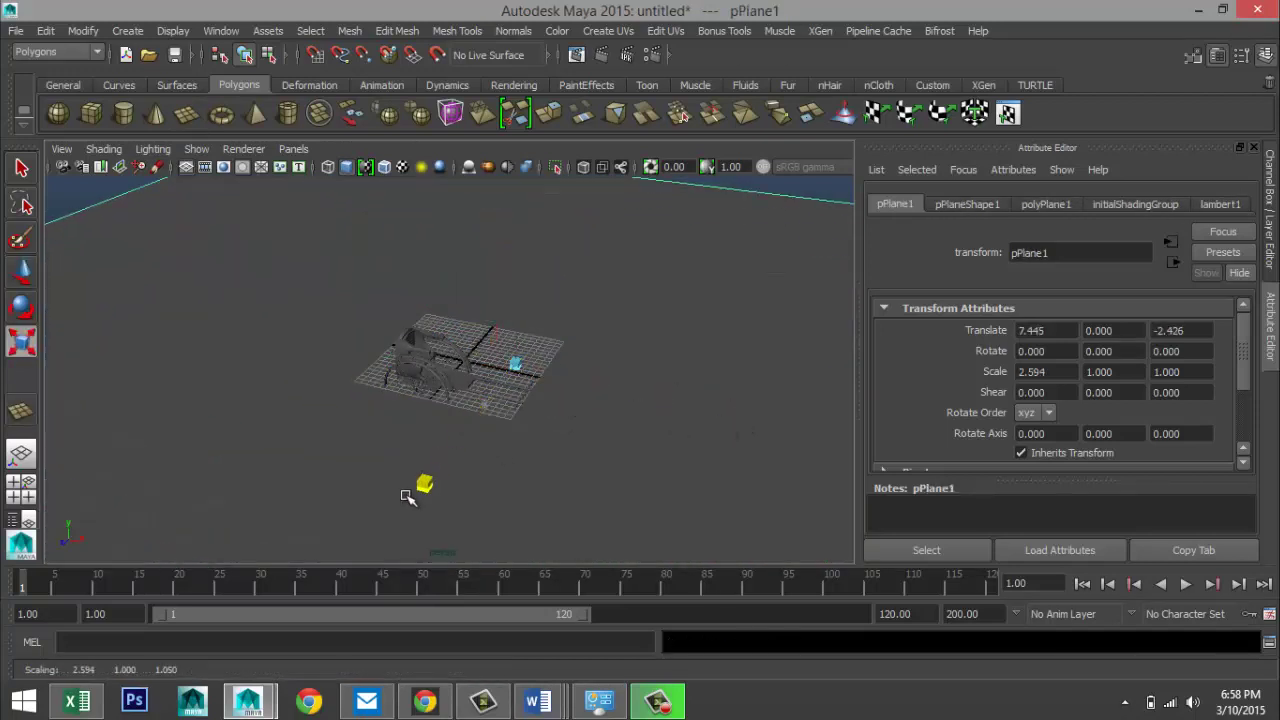
drag(609, 409, 651, 391)
drag(484, 405, 437, 463)
- Assign a new Phong E material to the ground plane and set its color to white
right_click(692, 274)
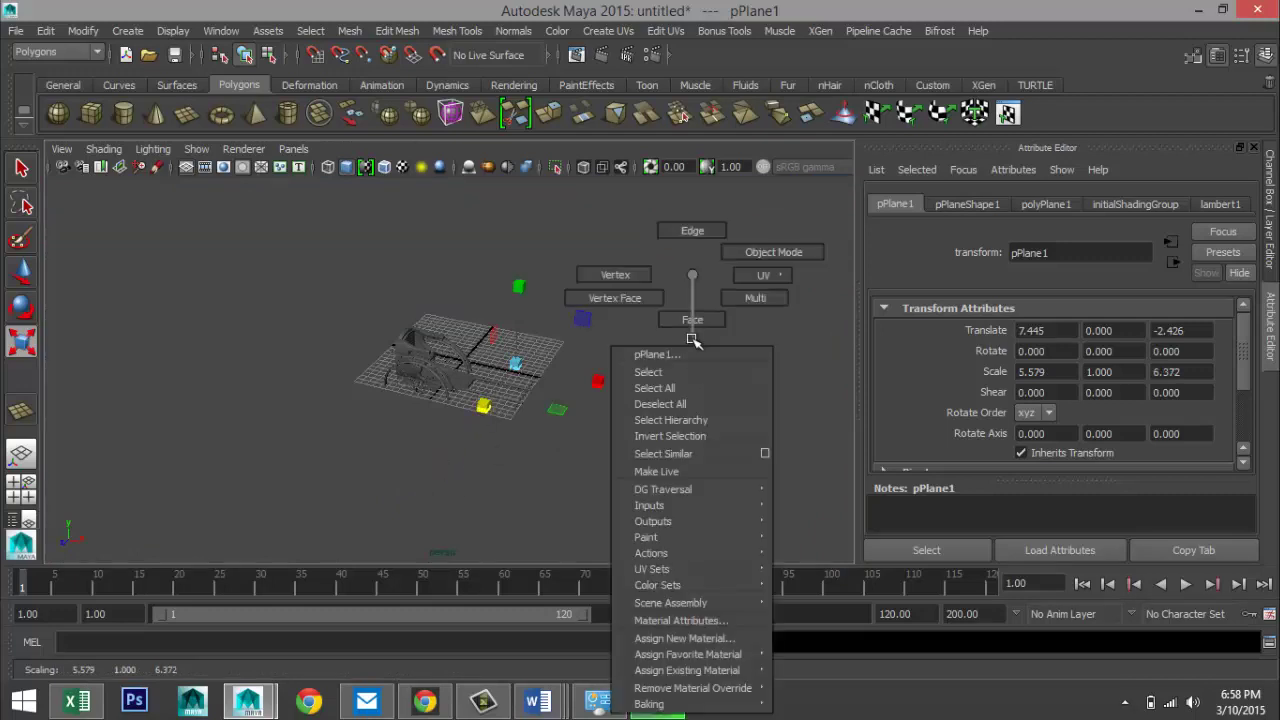
click(672, 638)
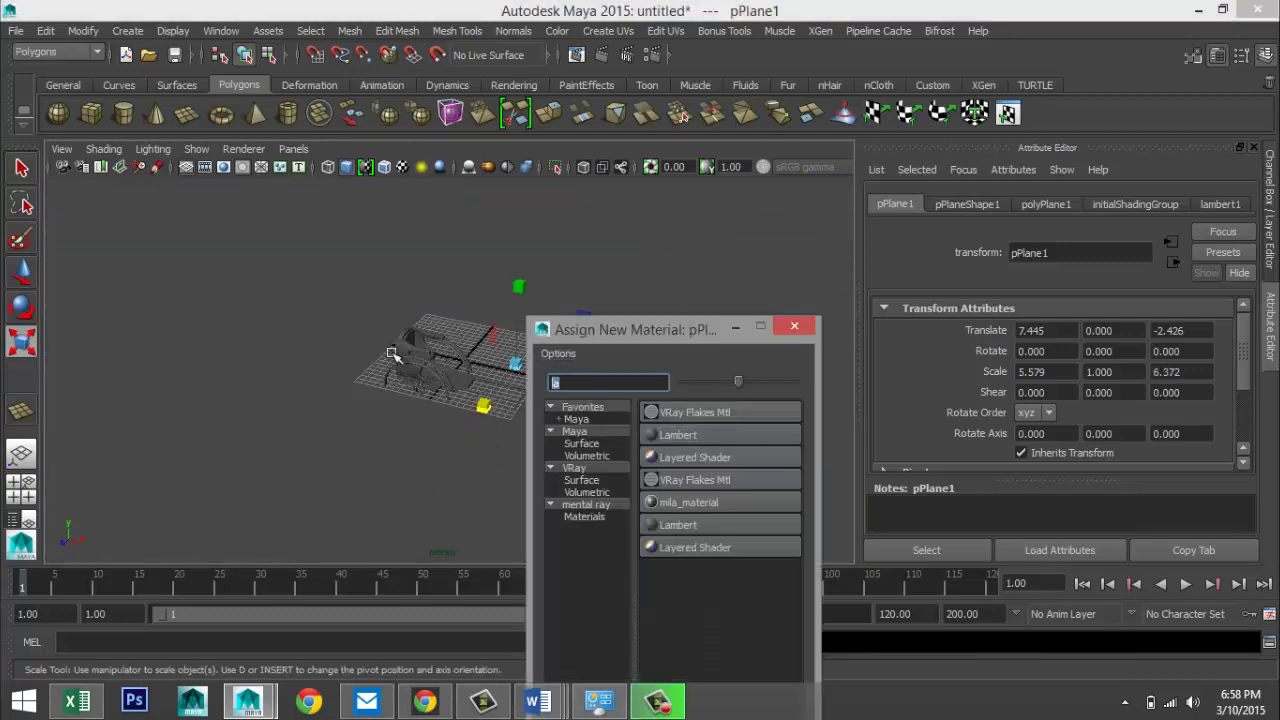
text(ph)
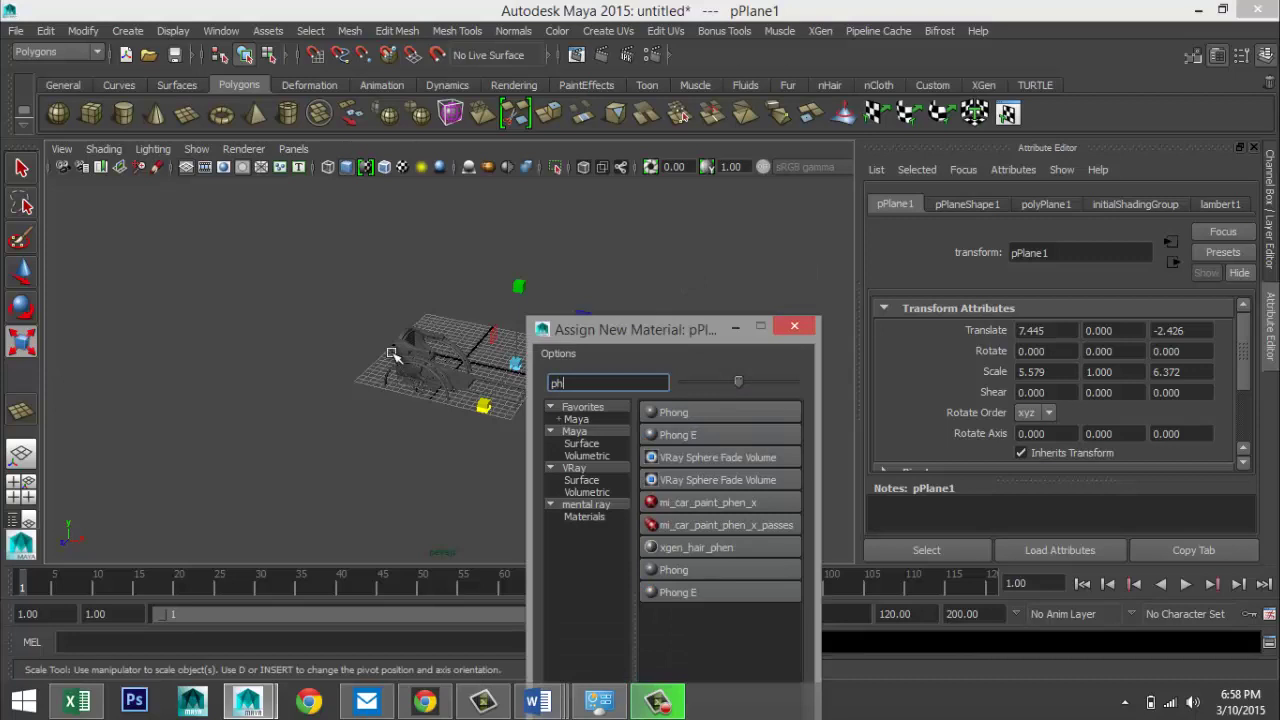
click(697, 437)
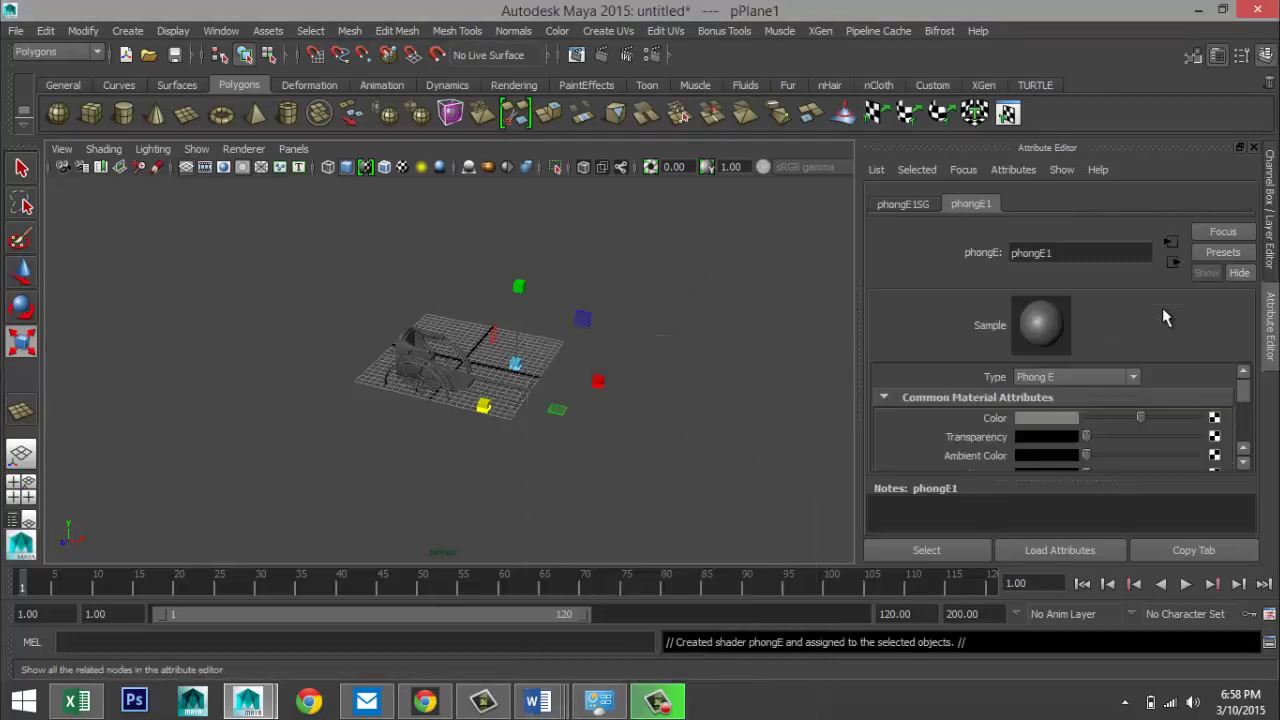
drag(1144, 418, 1196, 418)
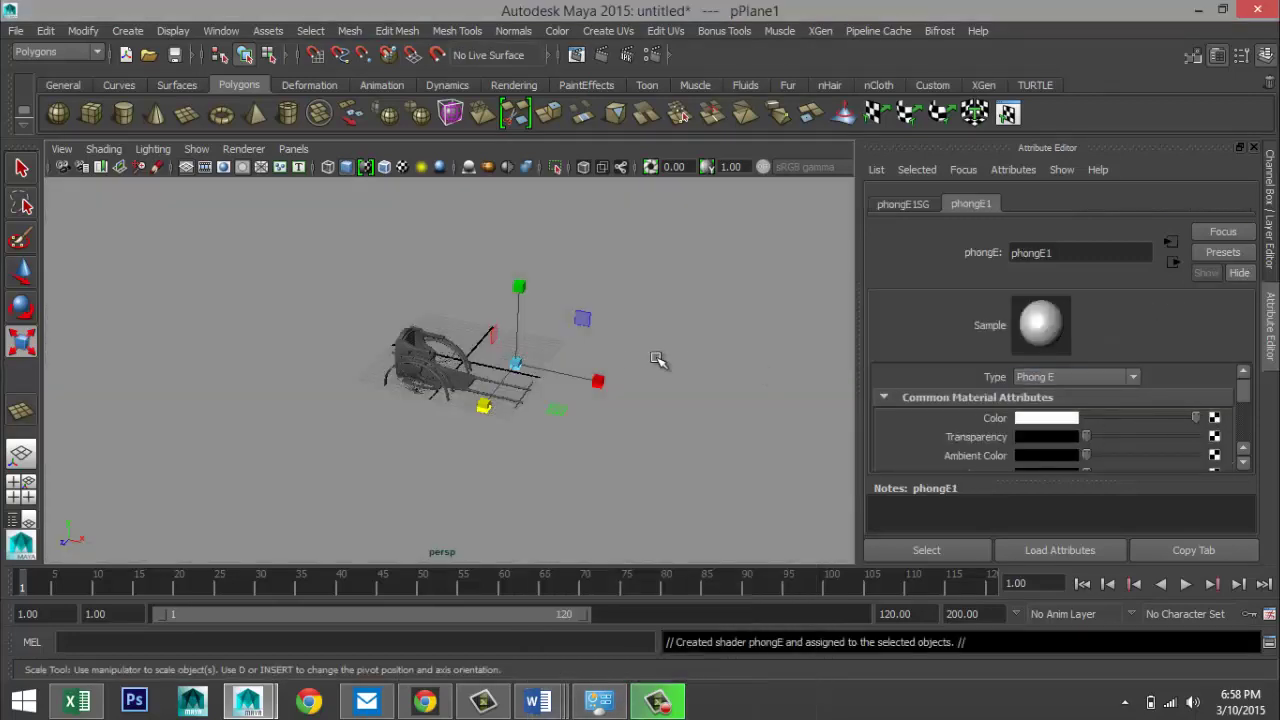
- Raise the combined rickshaw in the side view so its wheels rest on the ground line, at Translate Y 5.376
click(33, 490)
key(space)
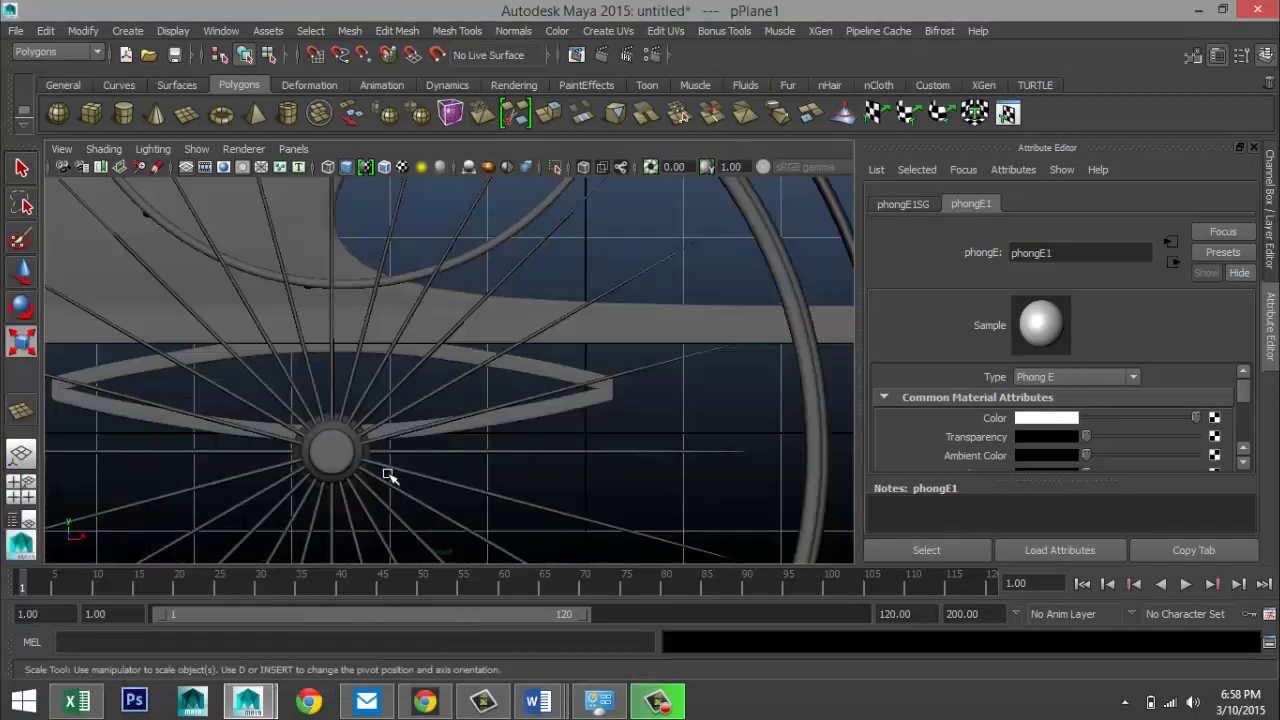
scroll(400, 471, down, 5)
click(399, 316)
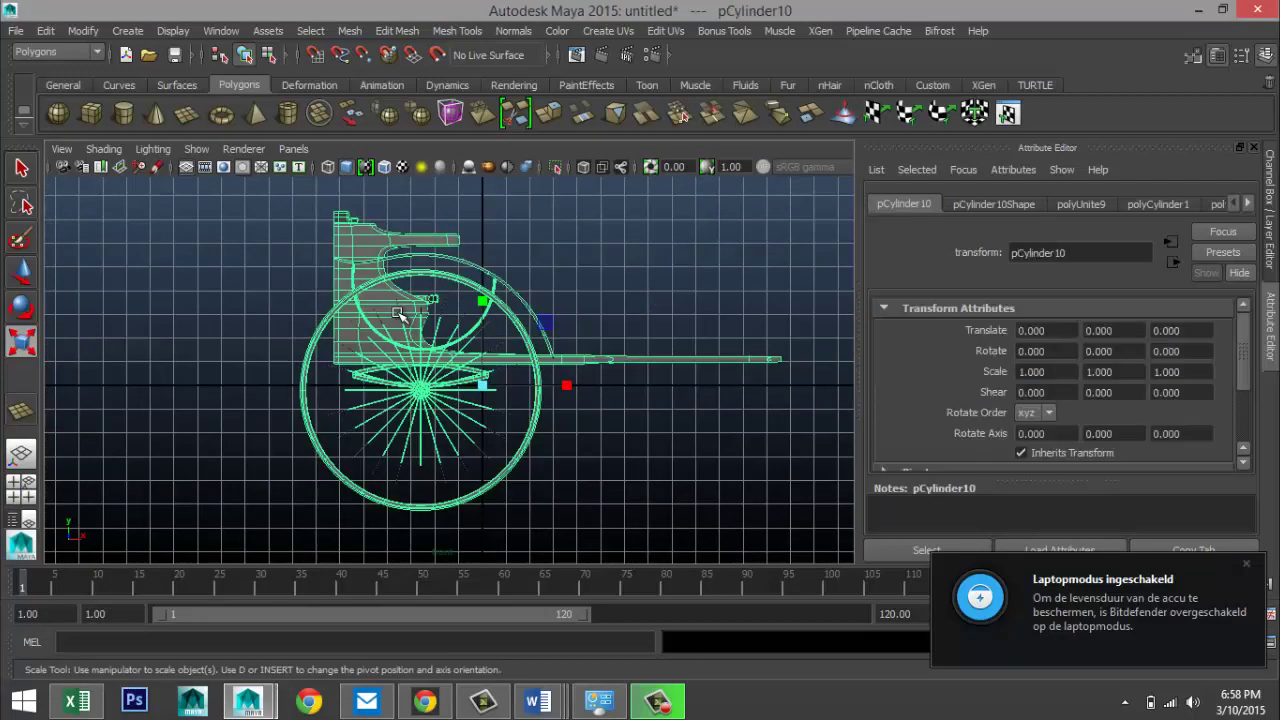
key(w)
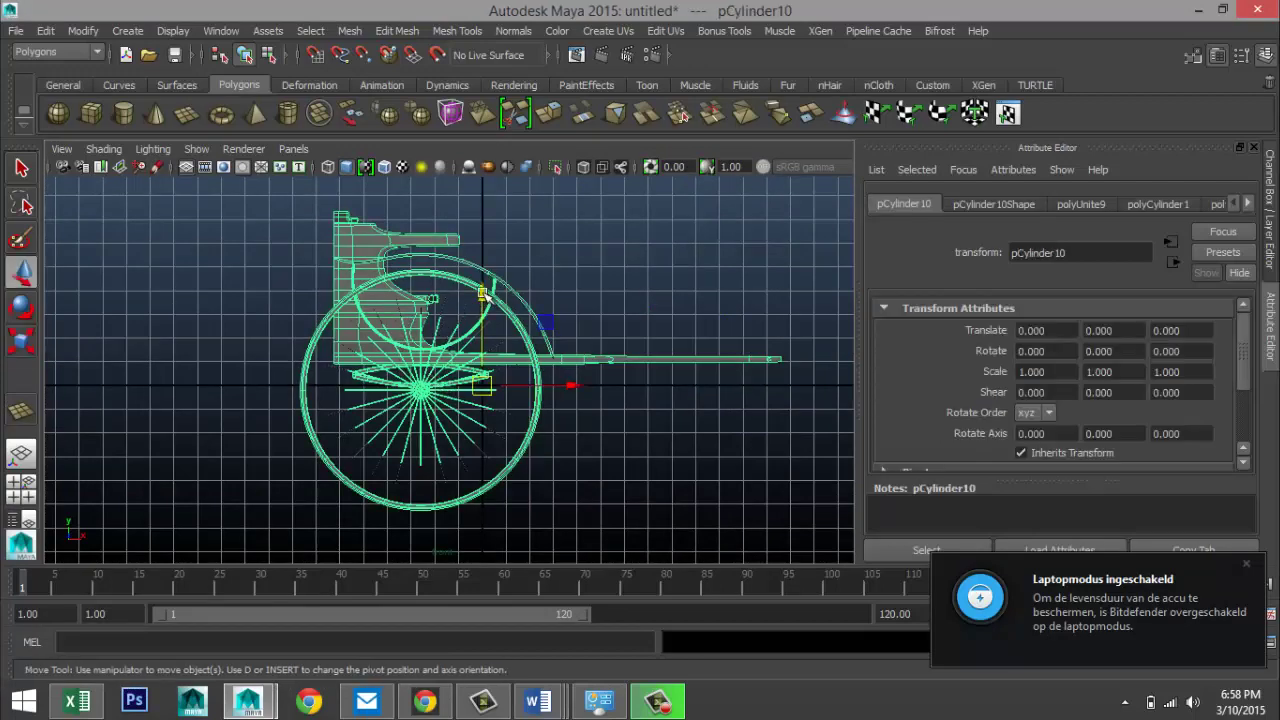
drag(483, 294, 476, 172)
scroll(449, 380, up, 3)
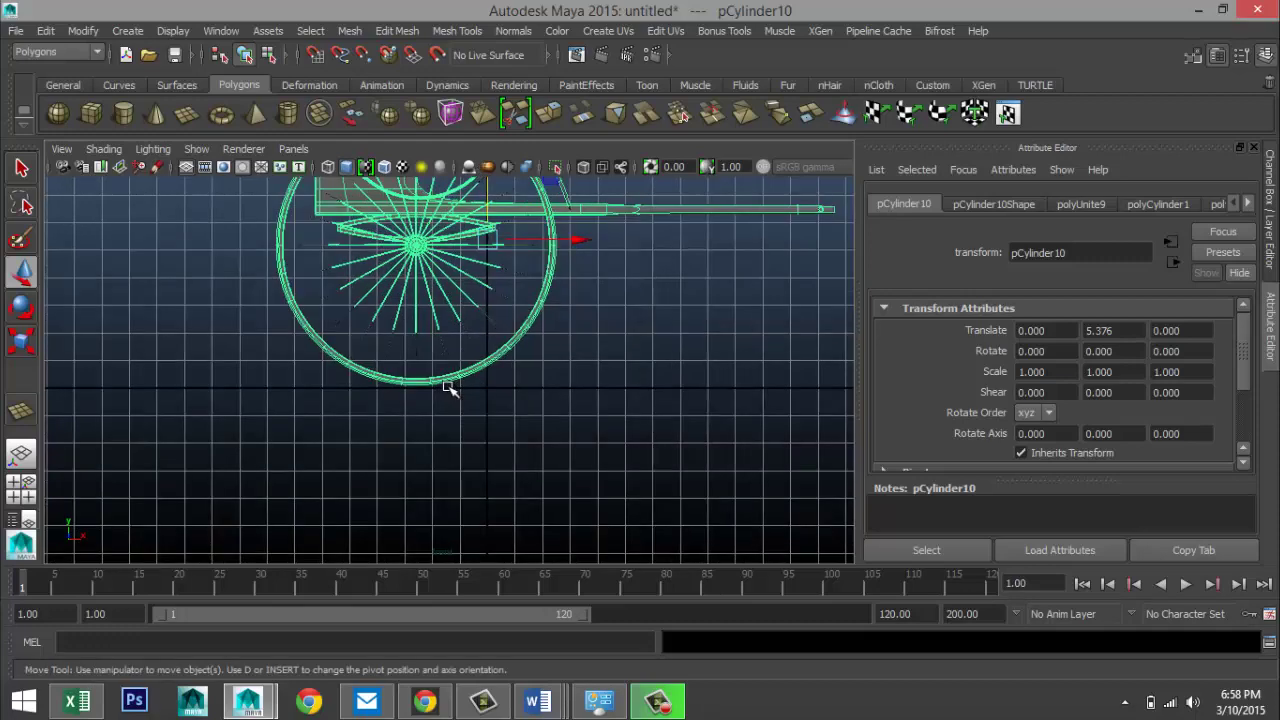
alt+middle_drag(455, 433, 457, 553)
- Separate the combined rickshaw mesh back into its individual pieces in the perspective view
click(20, 487)
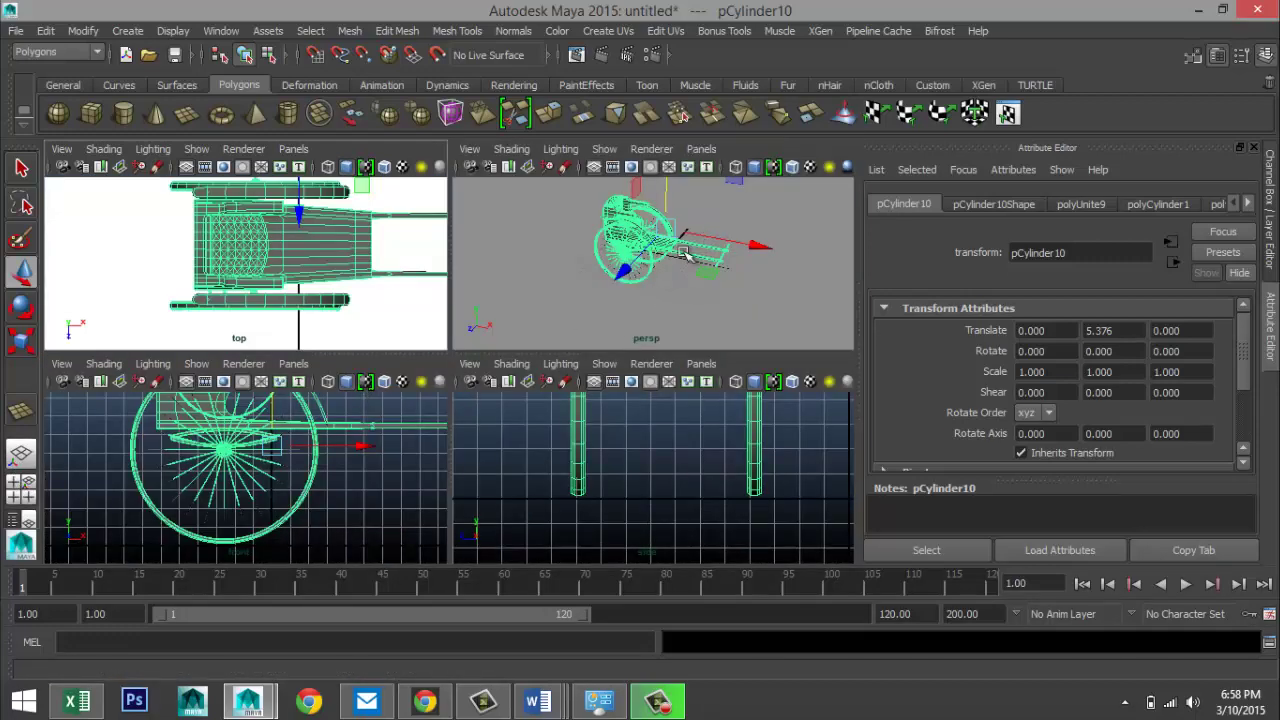
key(space)
scroll(457, 362, up, 5)
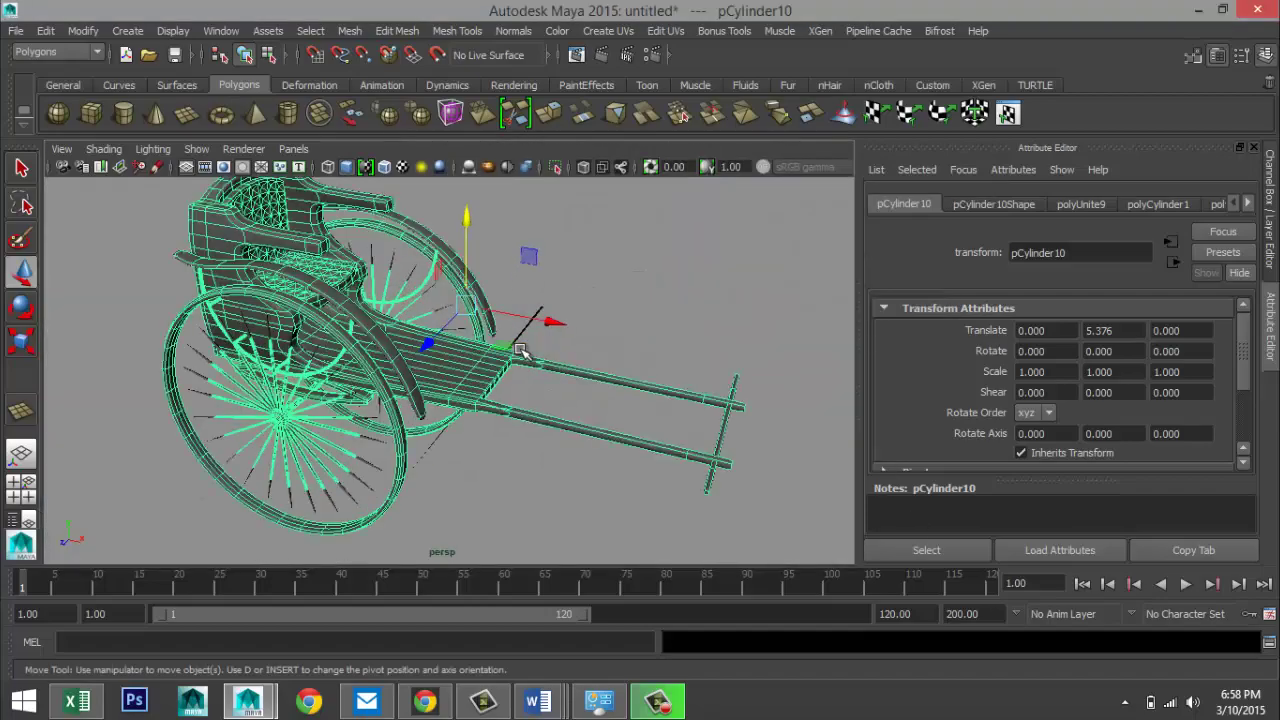
alt+drag(469, 368, 415, 341)
alt+drag(456, 347, 575, 342)
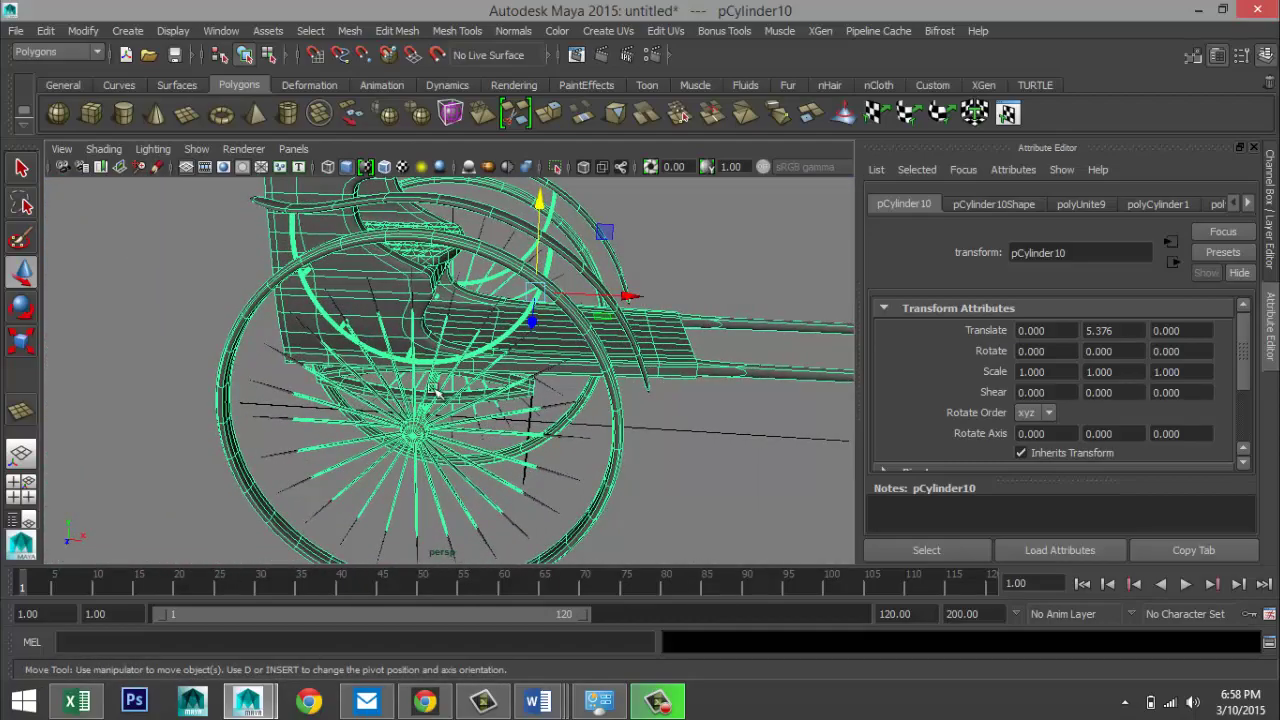
alt+drag(437, 392, 399, 438)
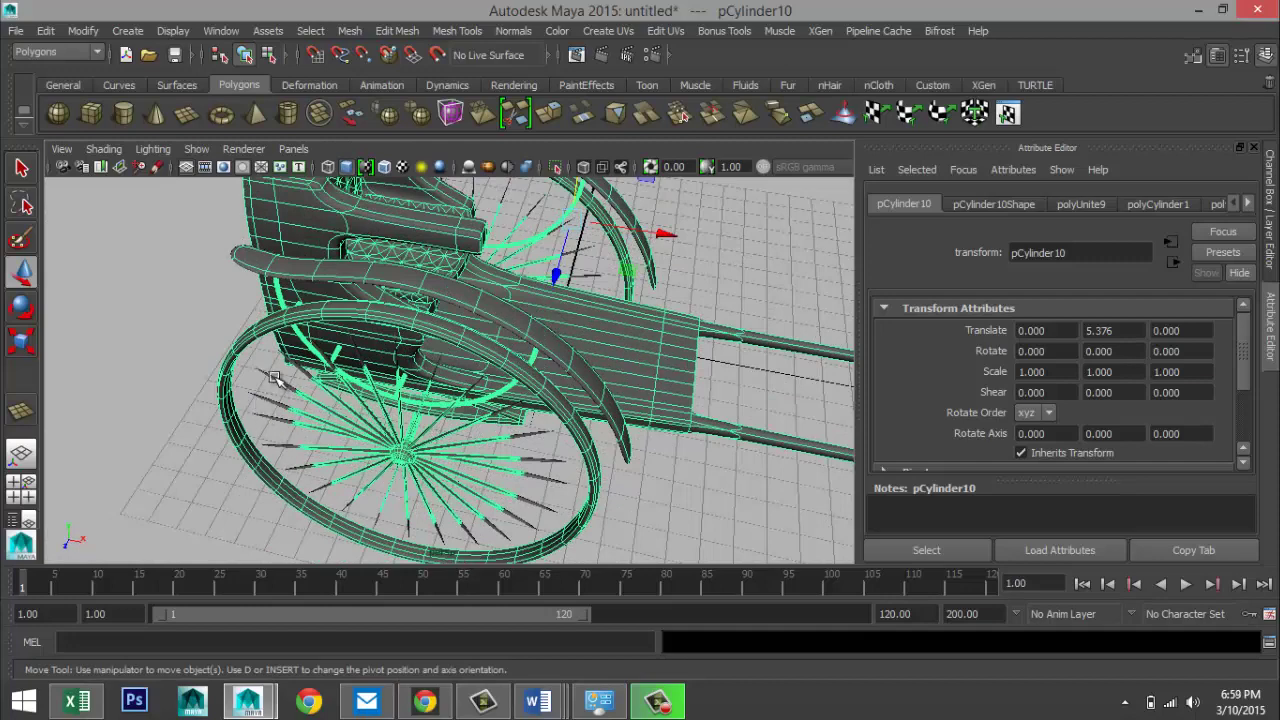
click(349, 31)
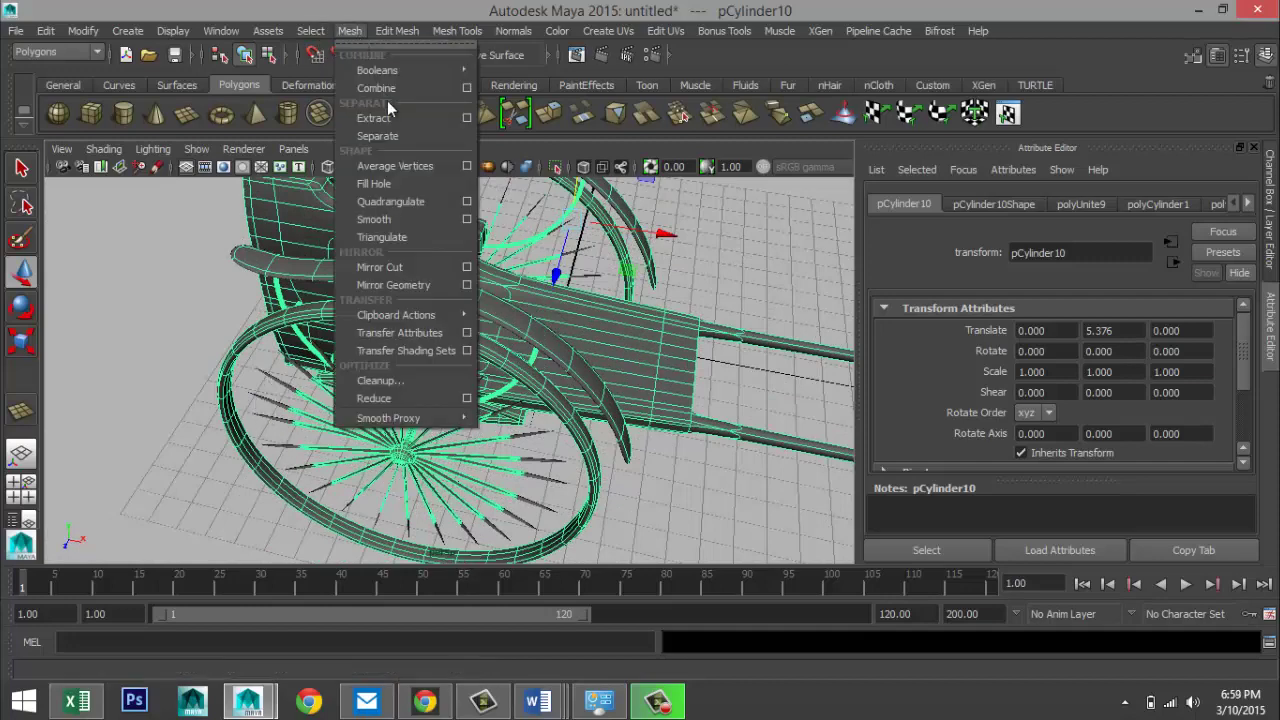
click(378, 135)
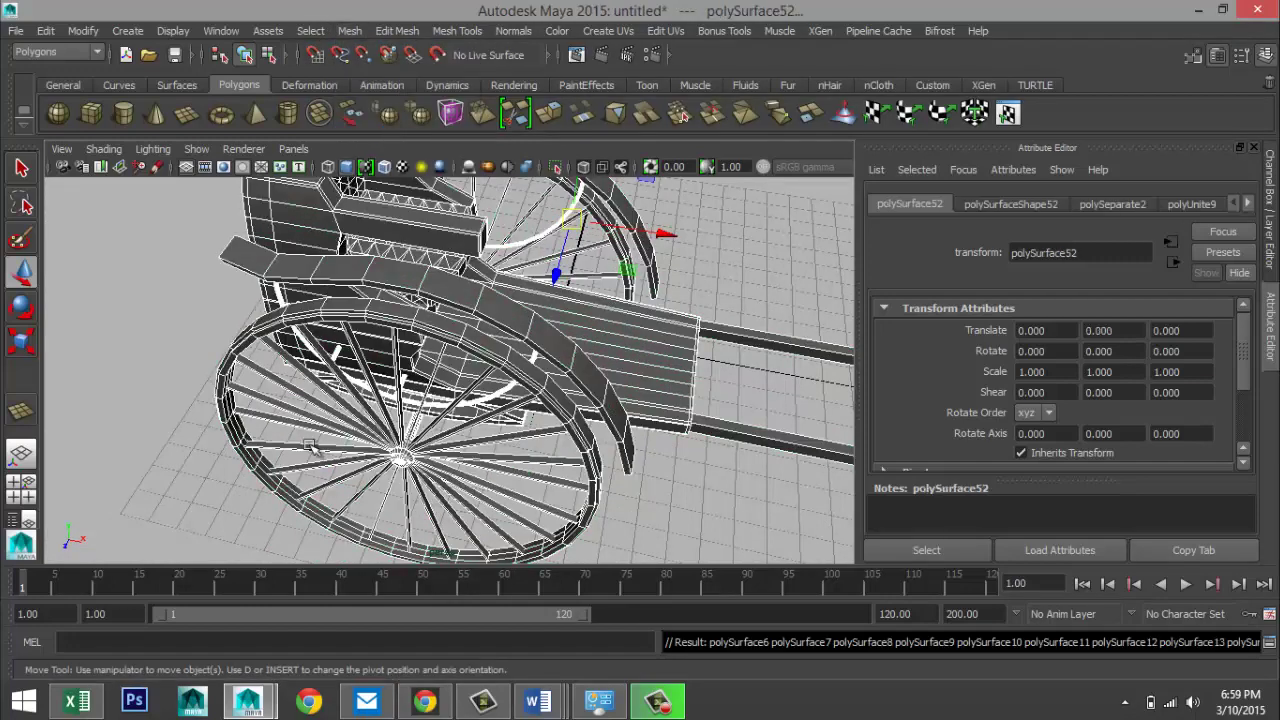
- Select all the spokes of the near wheel in shaded display
alt+drag(410, 398, 312, 386)
right_drag(262, 340, 286, 322)
key(5)
click(286, 322)
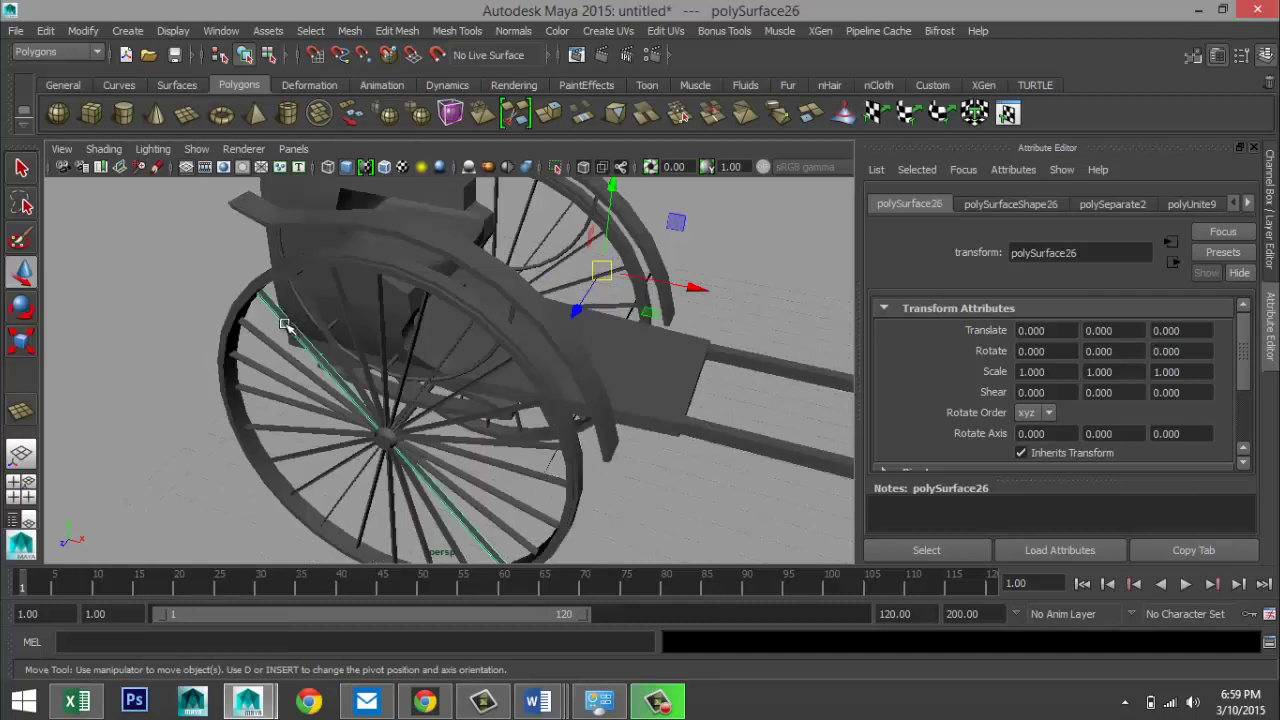
click(284, 404)
click(289, 430)
click(308, 462)
click(338, 496)
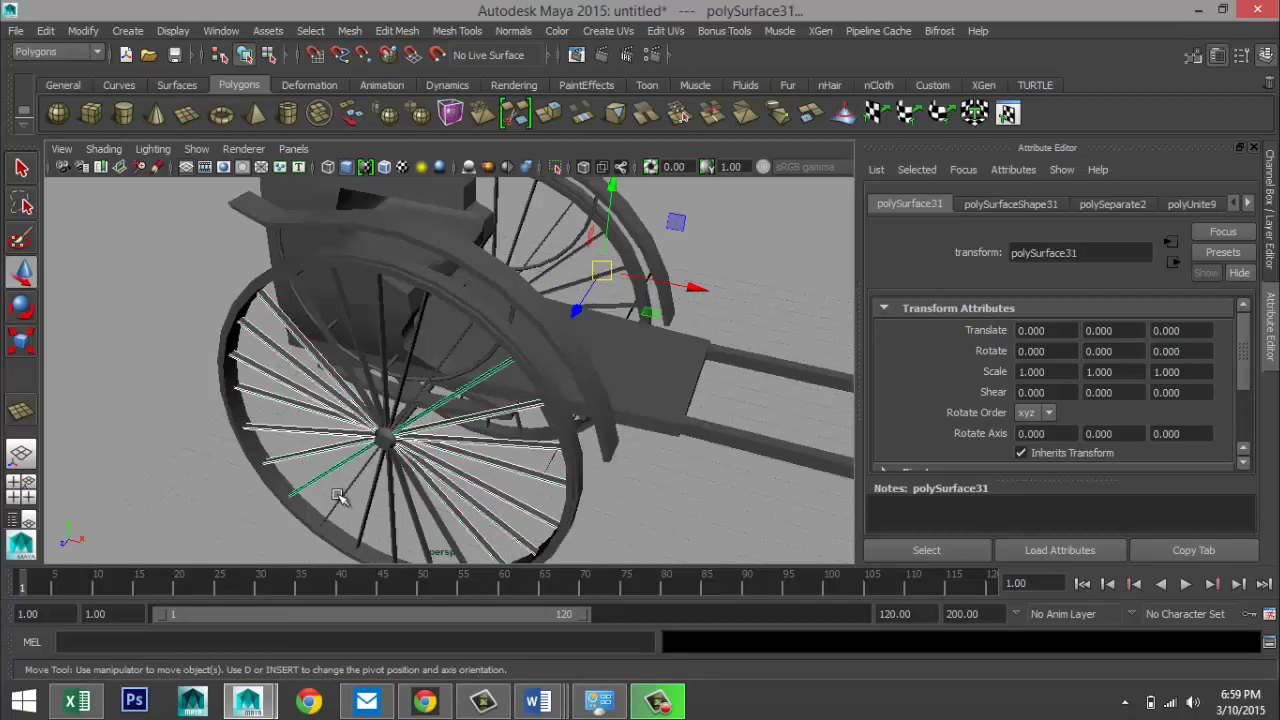
click(355, 512)
click(373, 518)
click(392, 522)
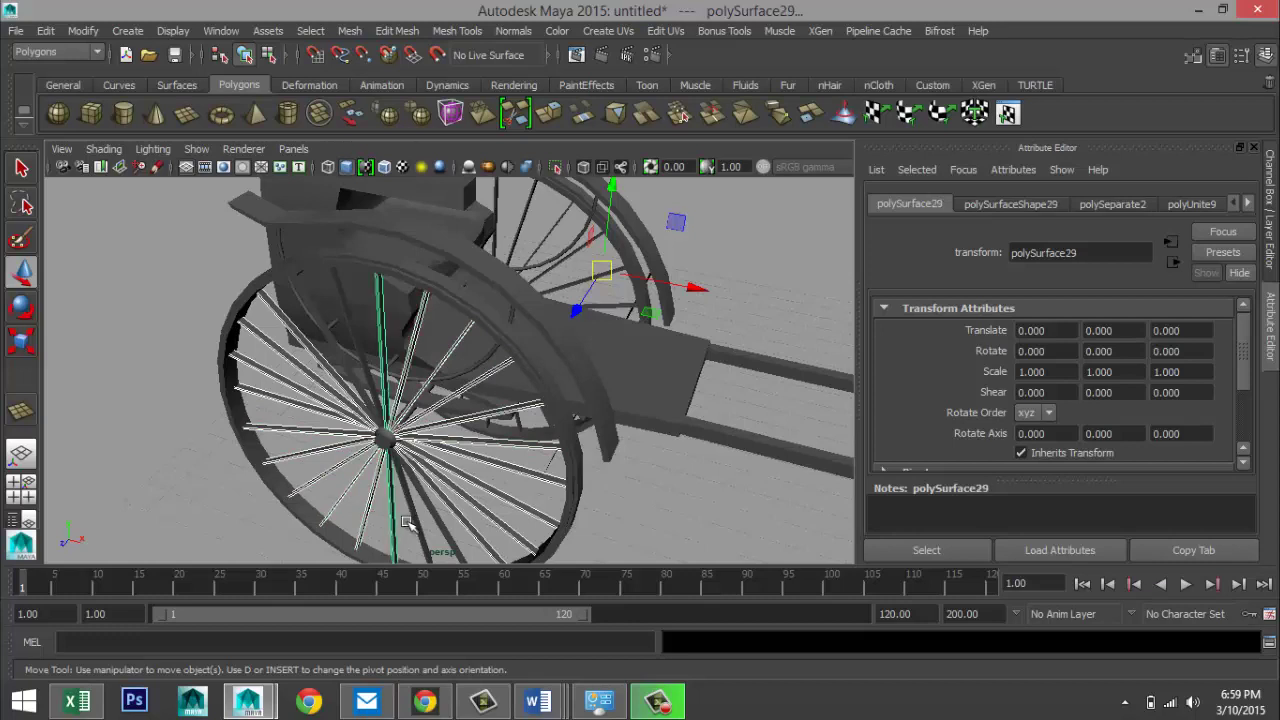
click(414, 521)
click(442, 514)
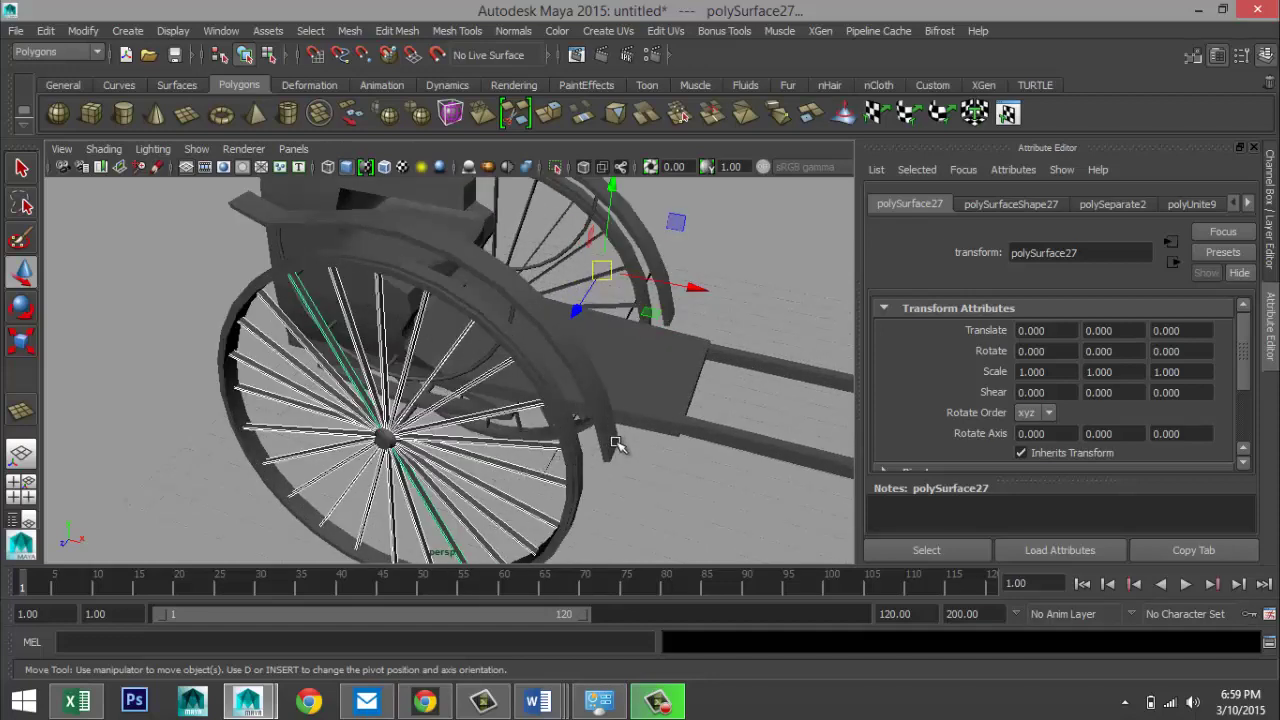
- Add all the spokes of the opposite wheel to the selection and combine both wheels' spokes into one mesh
alt+drag(620, 445, 408, 388)
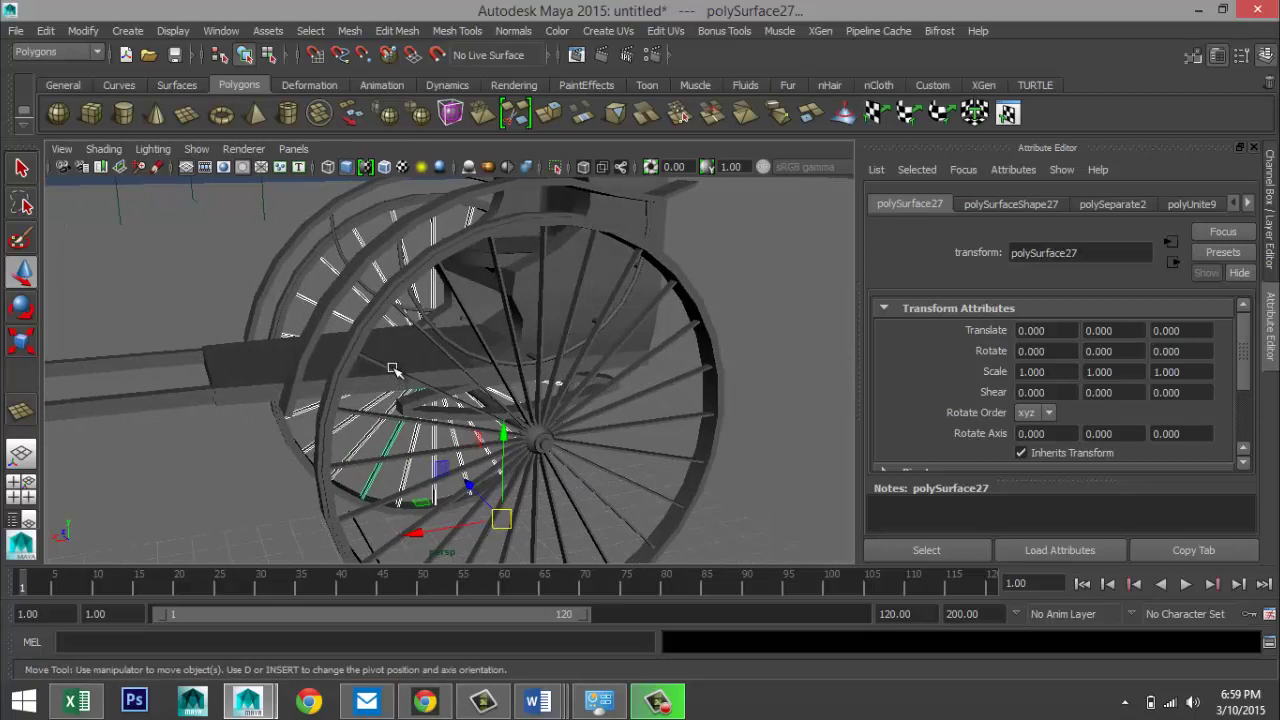
shift+click(412, 350)
shift+click(452, 318)
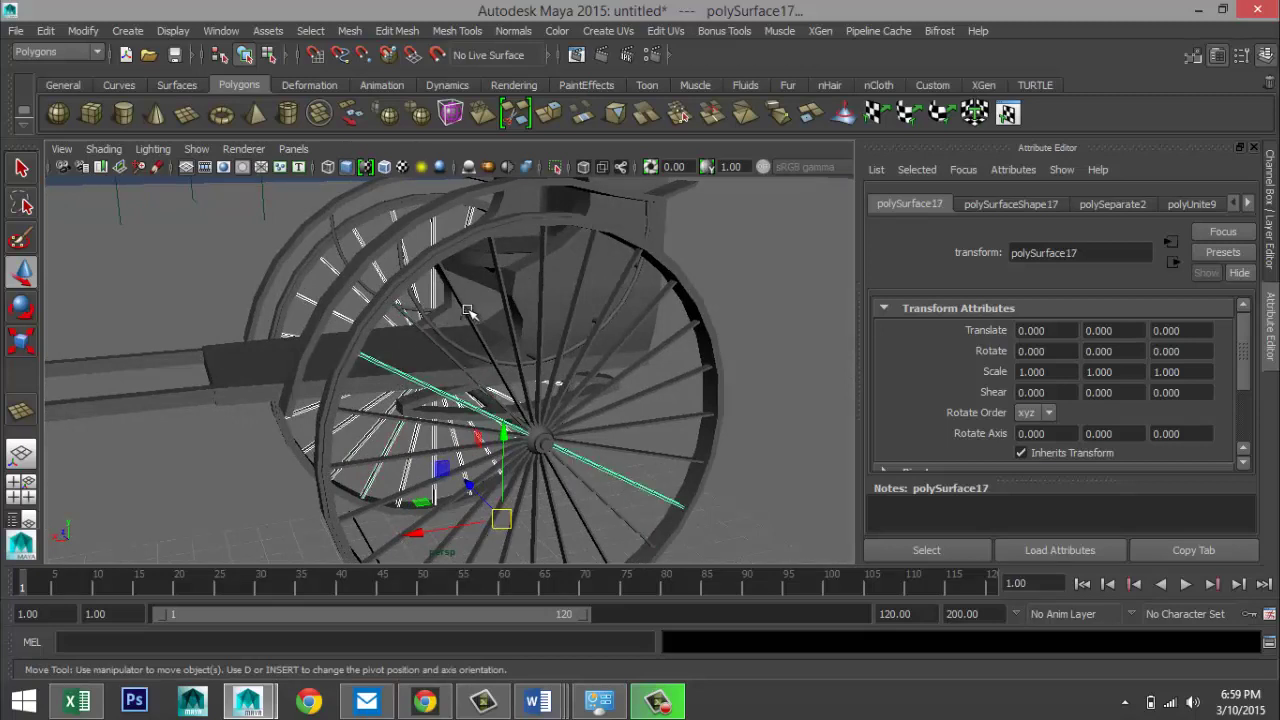
shift+click(472, 314)
shift+click(512, 303)
shift+click(546, 300)
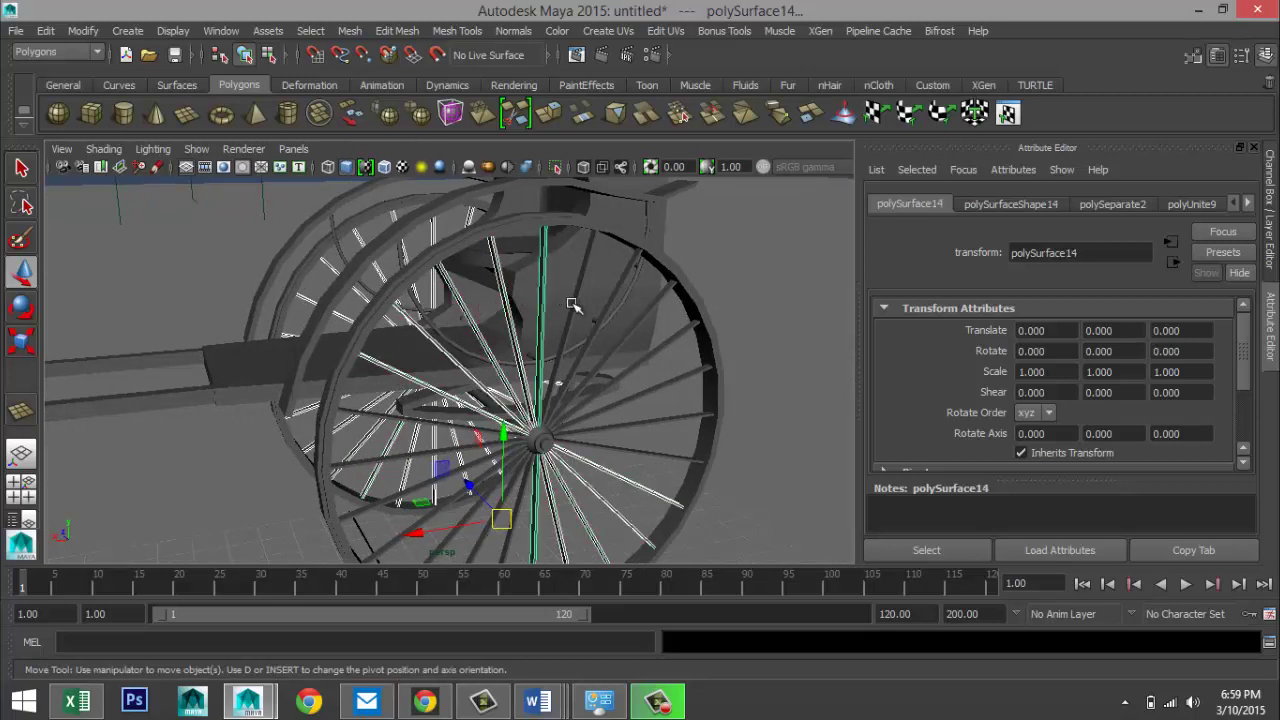
shift+click(577, 307)
shift+click(628, 318)
shift+click(645, 340)
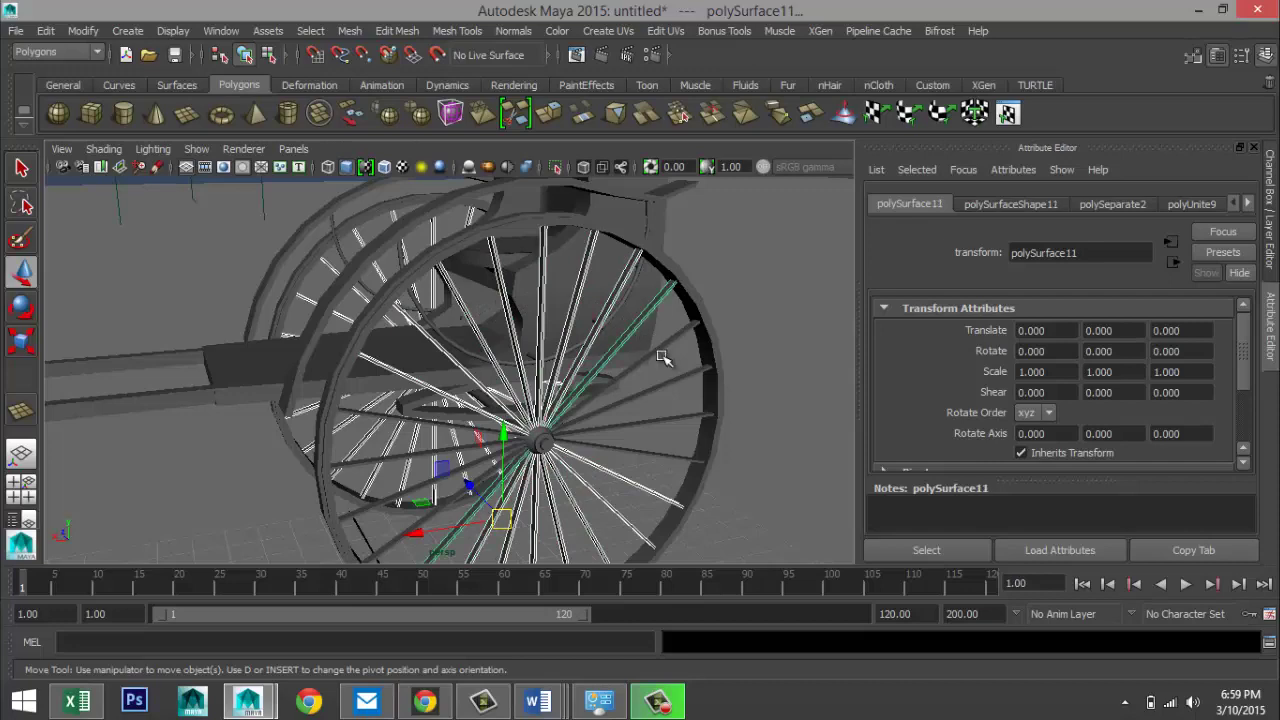
shift+click(668, 362)
shift+click(692, 402)
shift+click(688, 424)
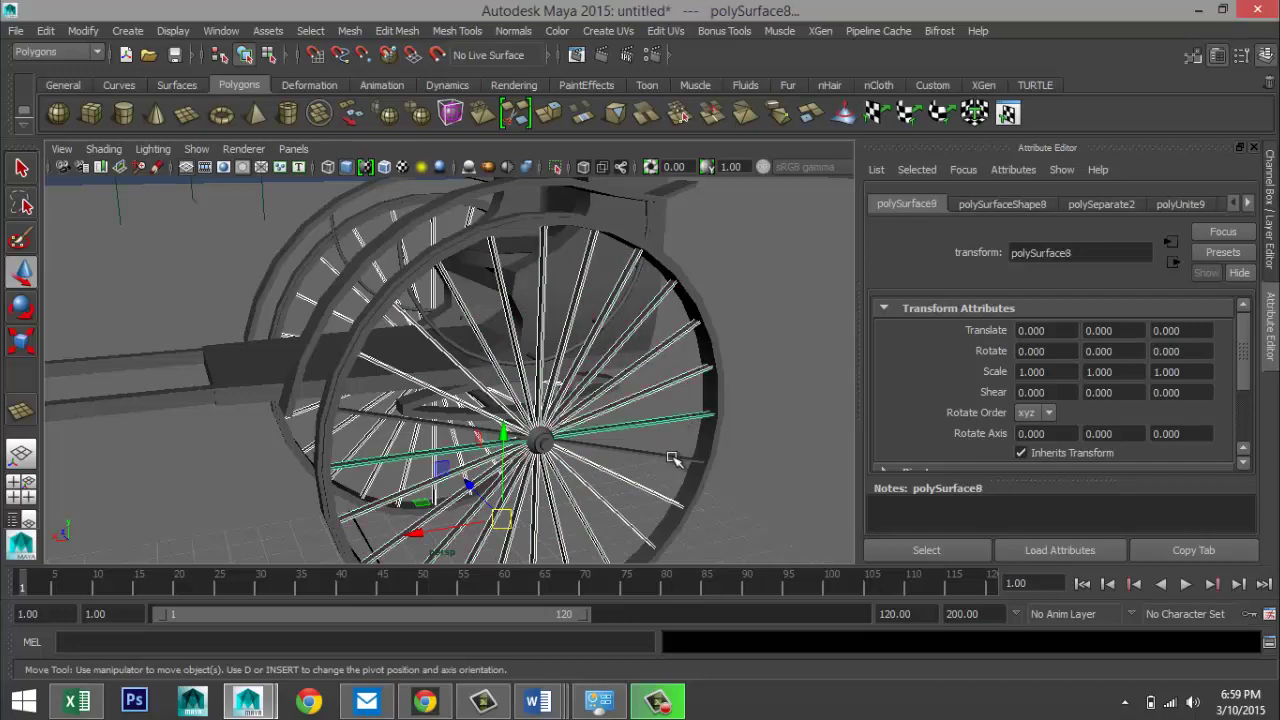
shift+click(660, 453)
scroll(660, 453, down, 3)
alt+drag(654, 460, 785, 455)
click(349, 31)
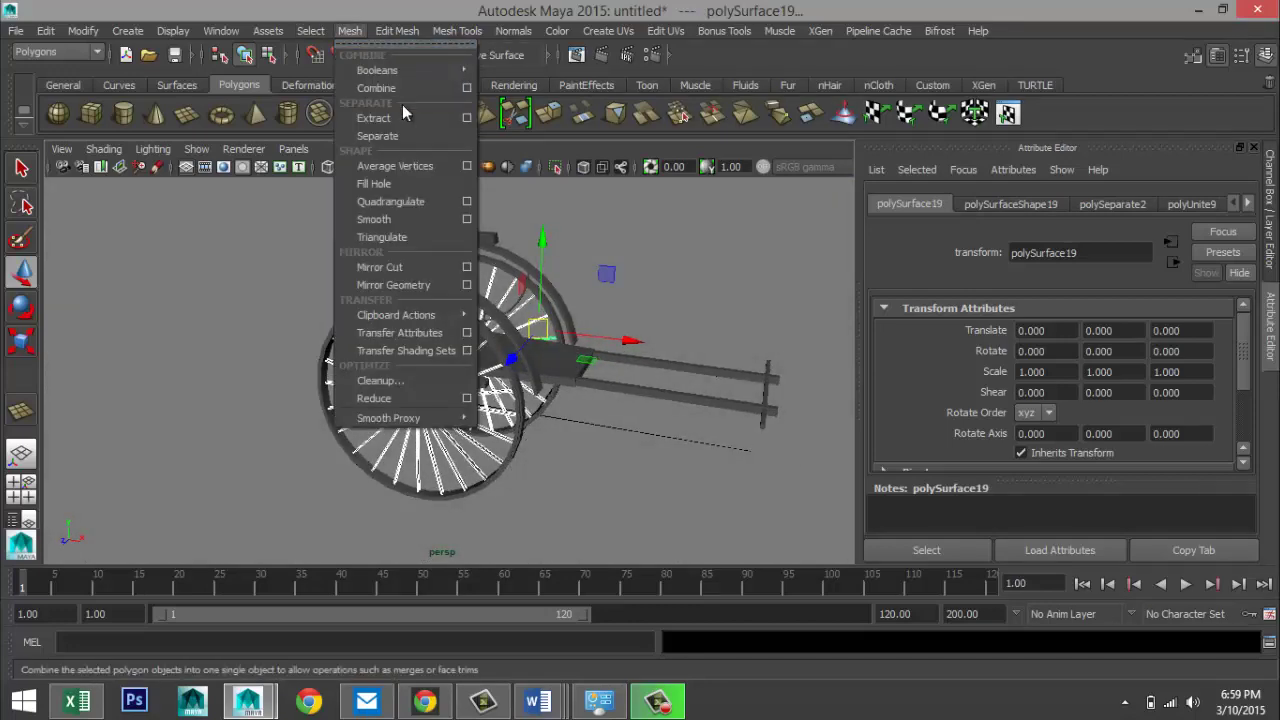
click(403, 93)
alt+drag(441, 234, 509, 336)
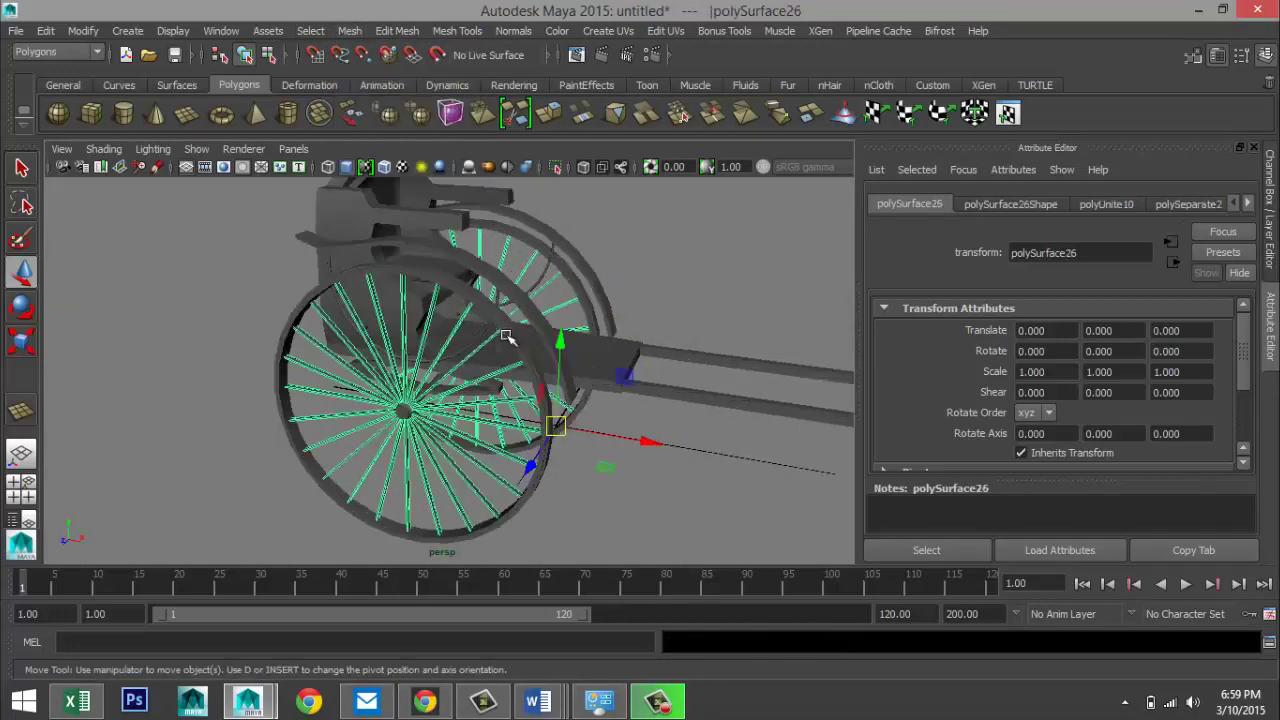
- Select all the rickshaw parts except the wheel spokes and turn on their smooth mesh preview
scroll(357, 271, down, 5)
drag(265, 241, 686, 544)
scroll(630, 518, up, 5)
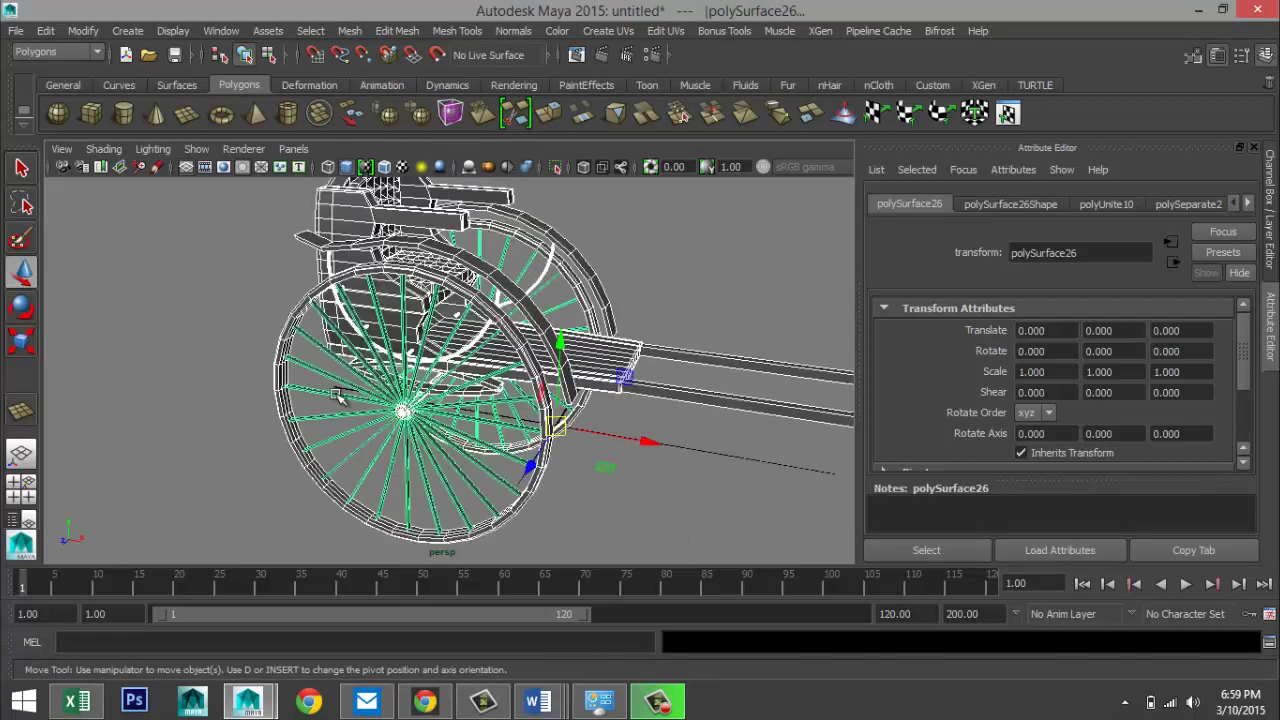
shift+right_drag(320, 372, 330, 376)
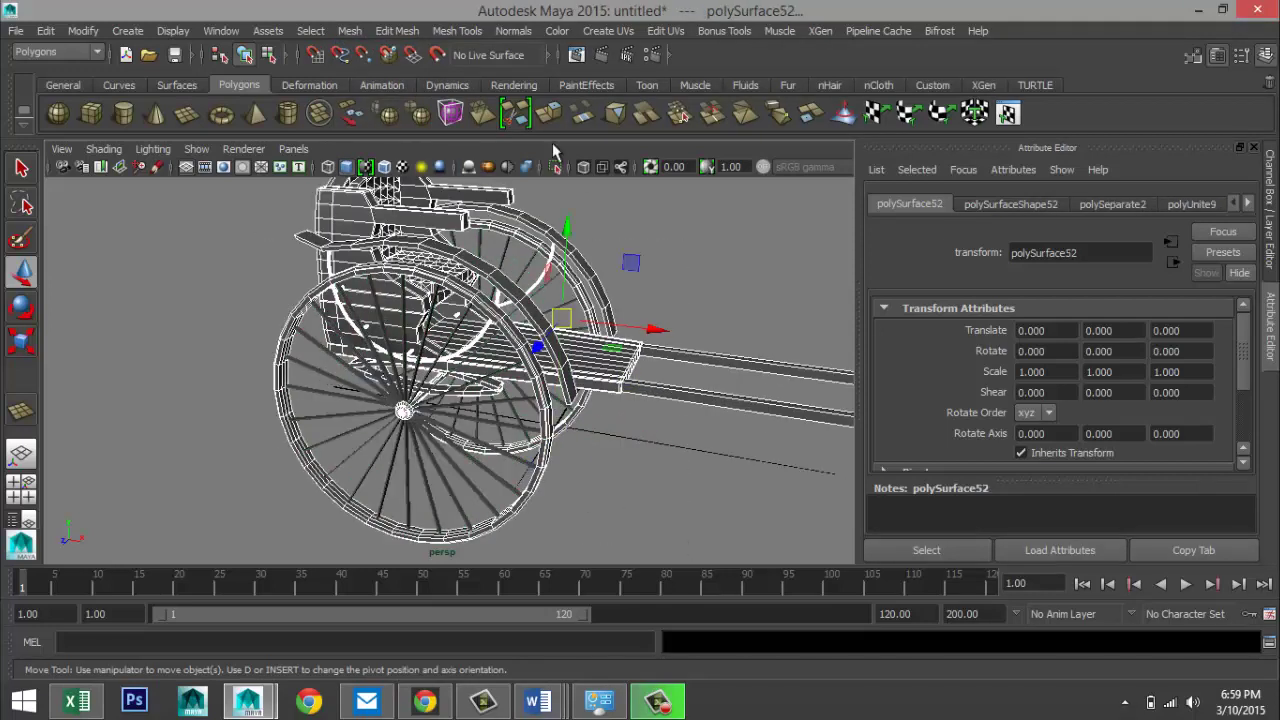
key(3)
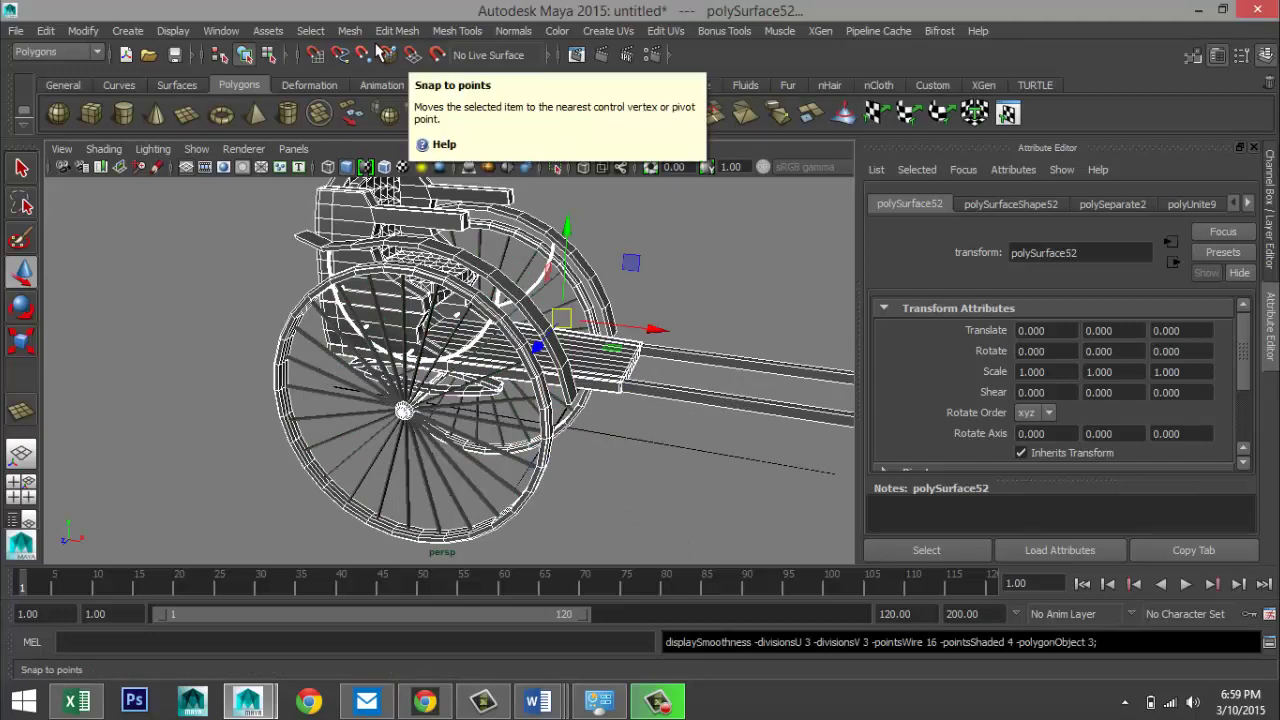
- Examine the smoothed rickshaw on its ground plane from several angles in the shaded perspective view
scroll(440, 385, down, 4)
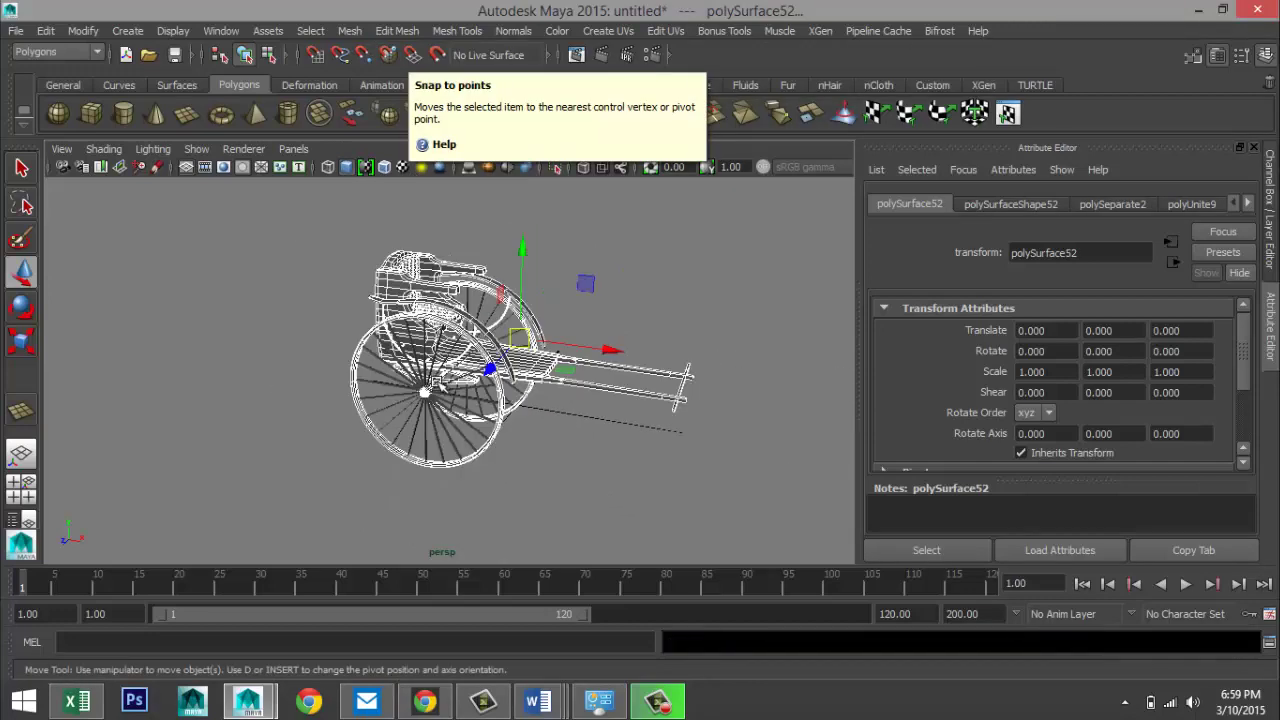
scroll(440, 385, up, 1)
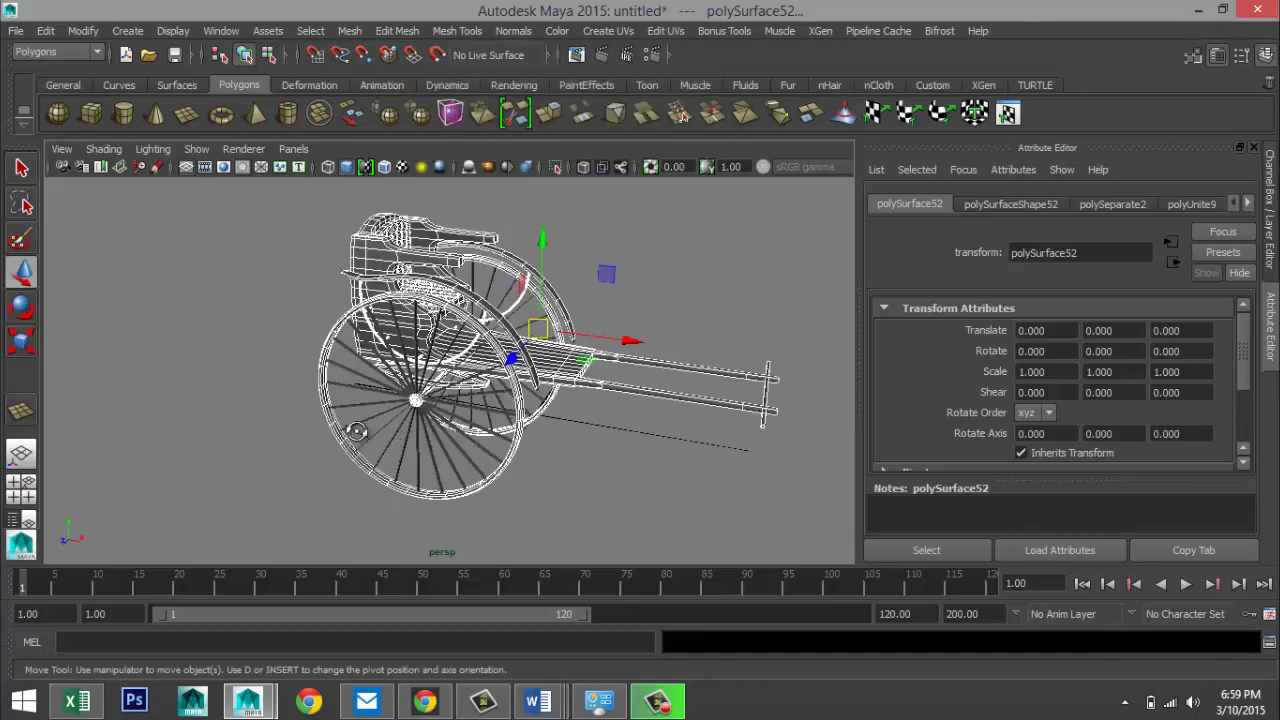
alt+drag(356, 432, 390, 416)
scroll(390, 416, down, 2)
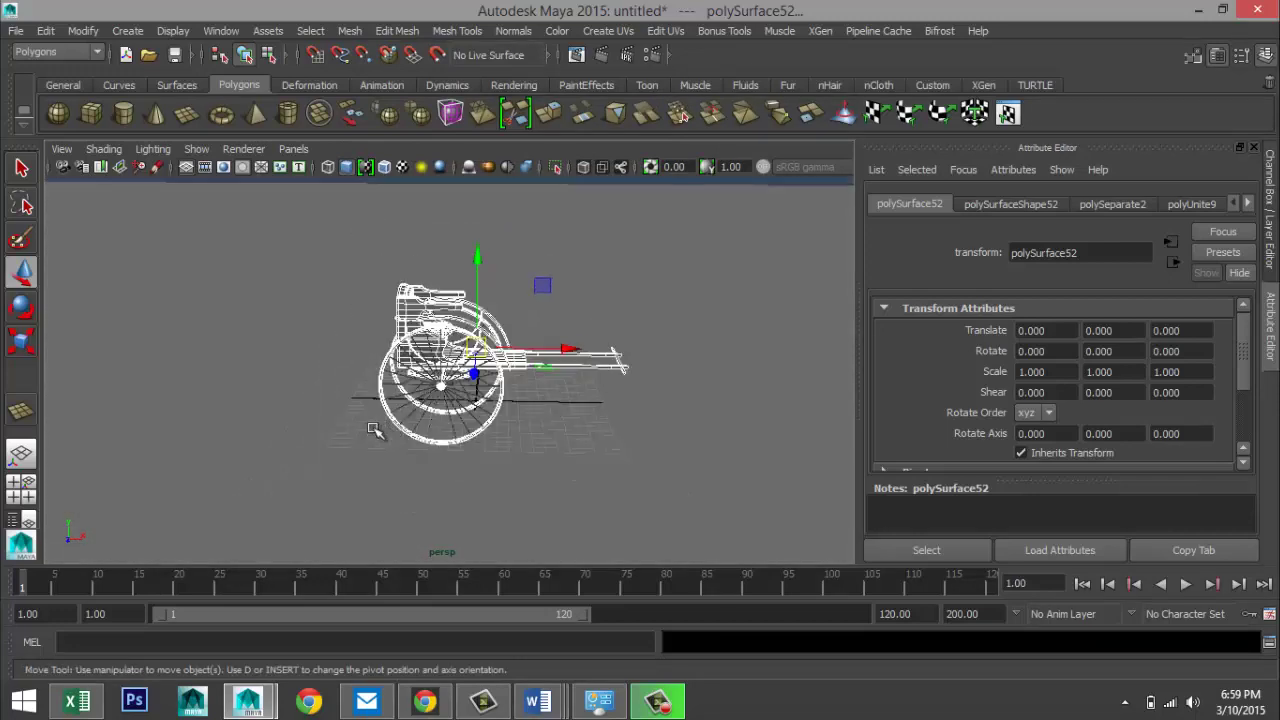
click(20, 488)
key(space)
alt+drag(561, 346, 512, 400)
key(5)
click(511, 401)
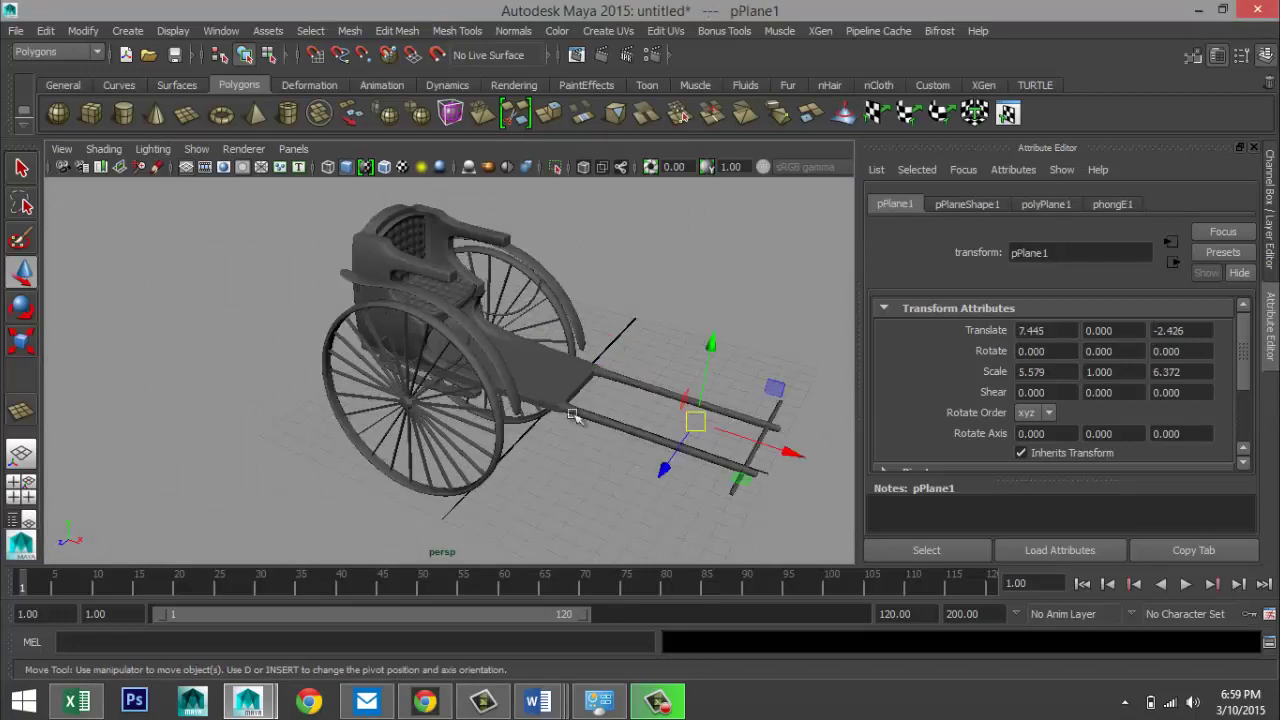
mouse_move(511, 401)
alt+middle_down()
mouse_move(494, 387)
mouse_move(474, 411)
alt+middle_up()
scroll(490, 390, down, 3)
alt+drag(478, 422, 492, 445)
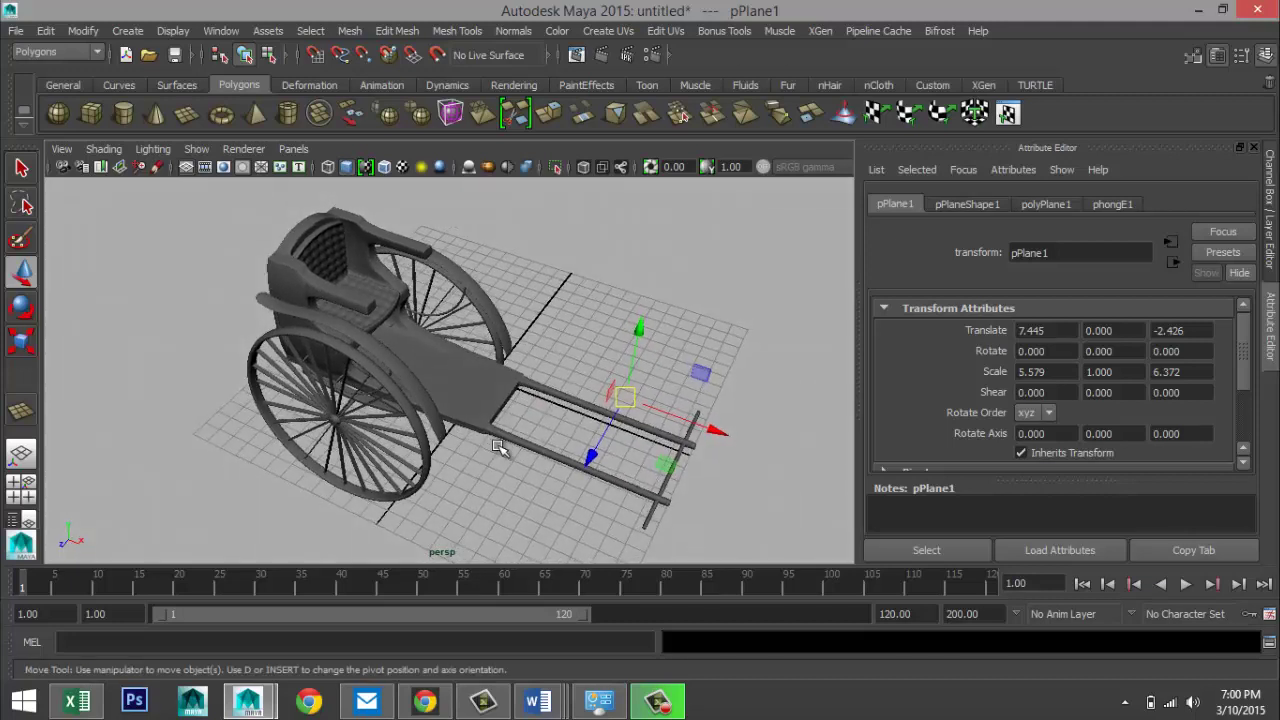
alt+middle_drag(495, 442, 500, 435)
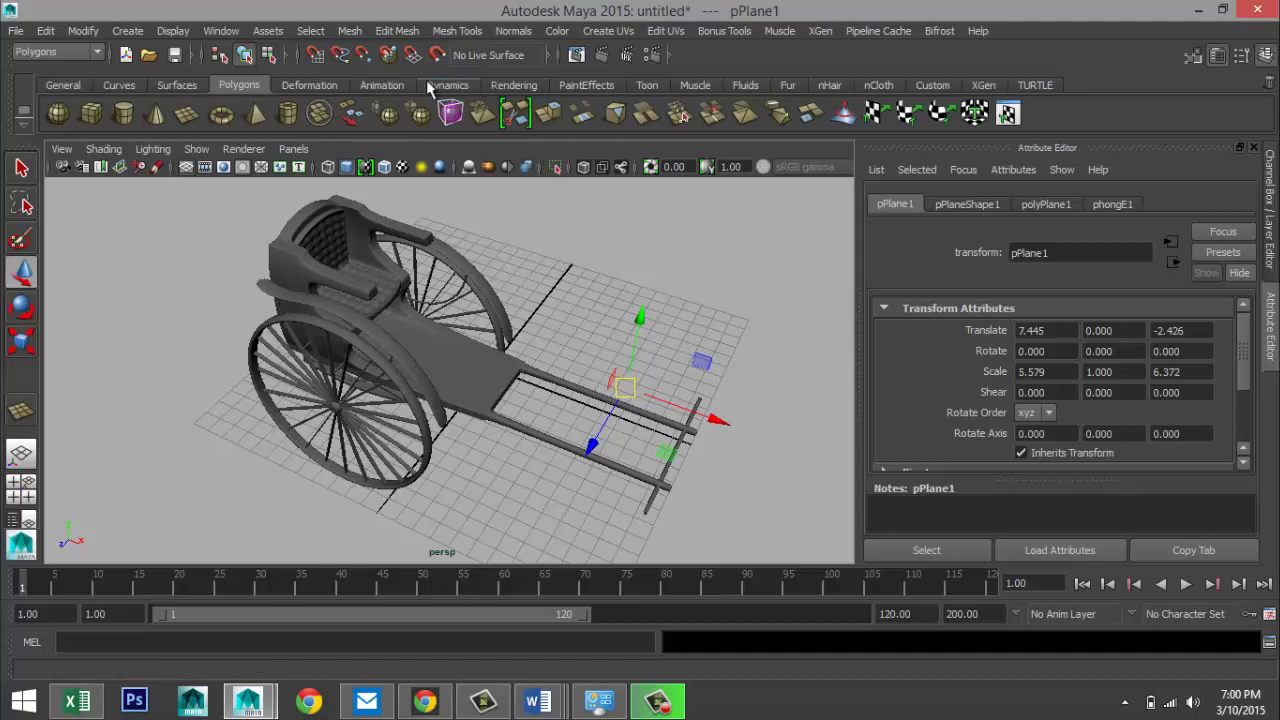
- Set the renderer to mental ray in the render settings
click(654, 56)
click(310, 85)
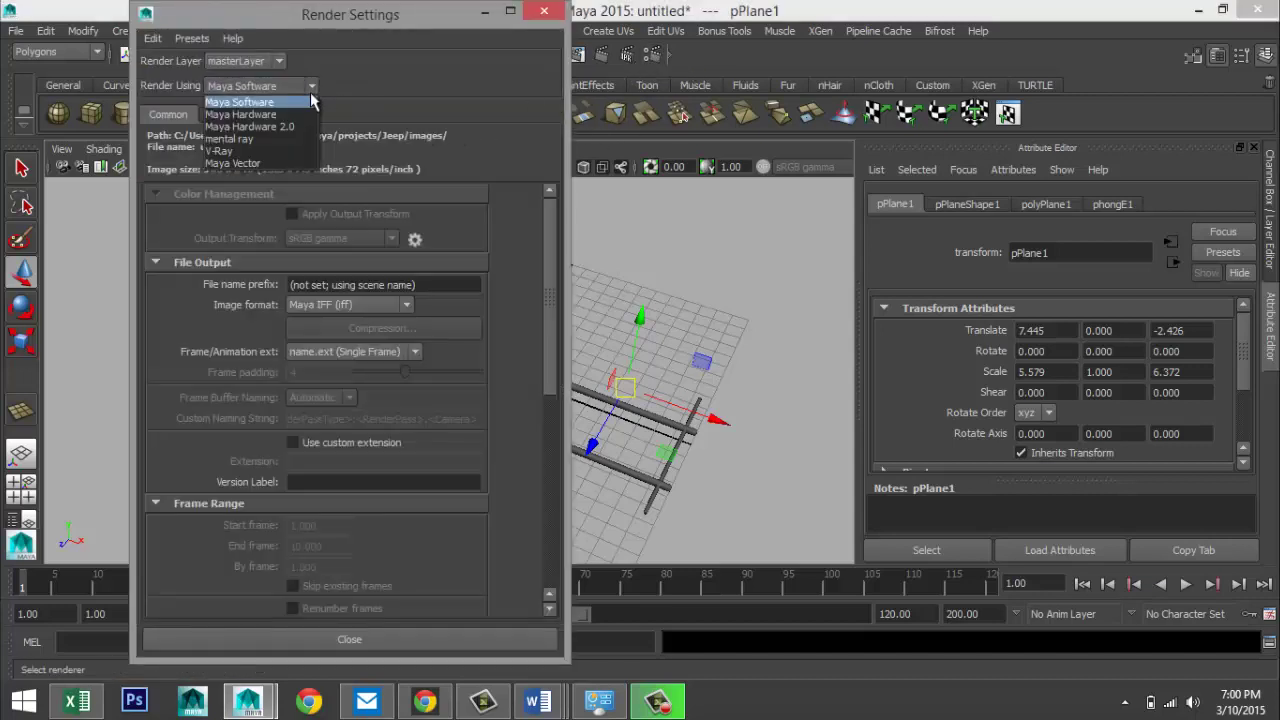
click(245, 130)
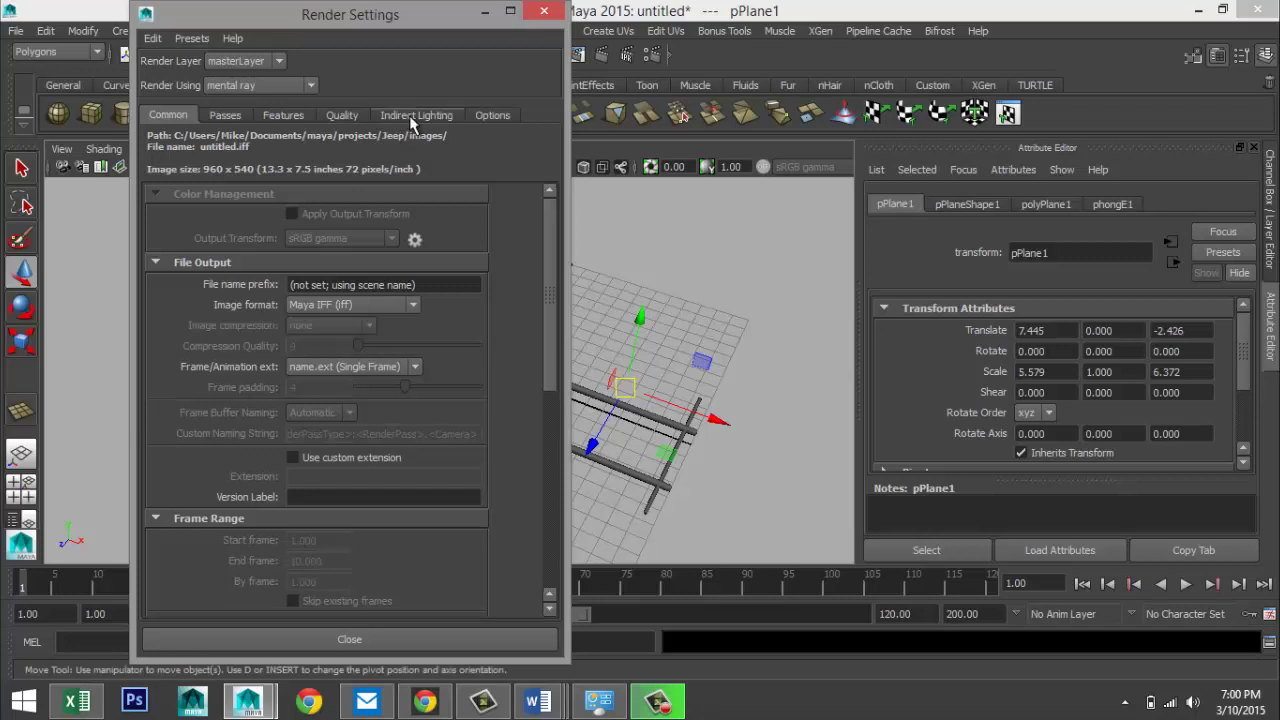
- Create a Physical Sun and Sky environment and enable Global Illumination for the mental ray render
click(416, 118)
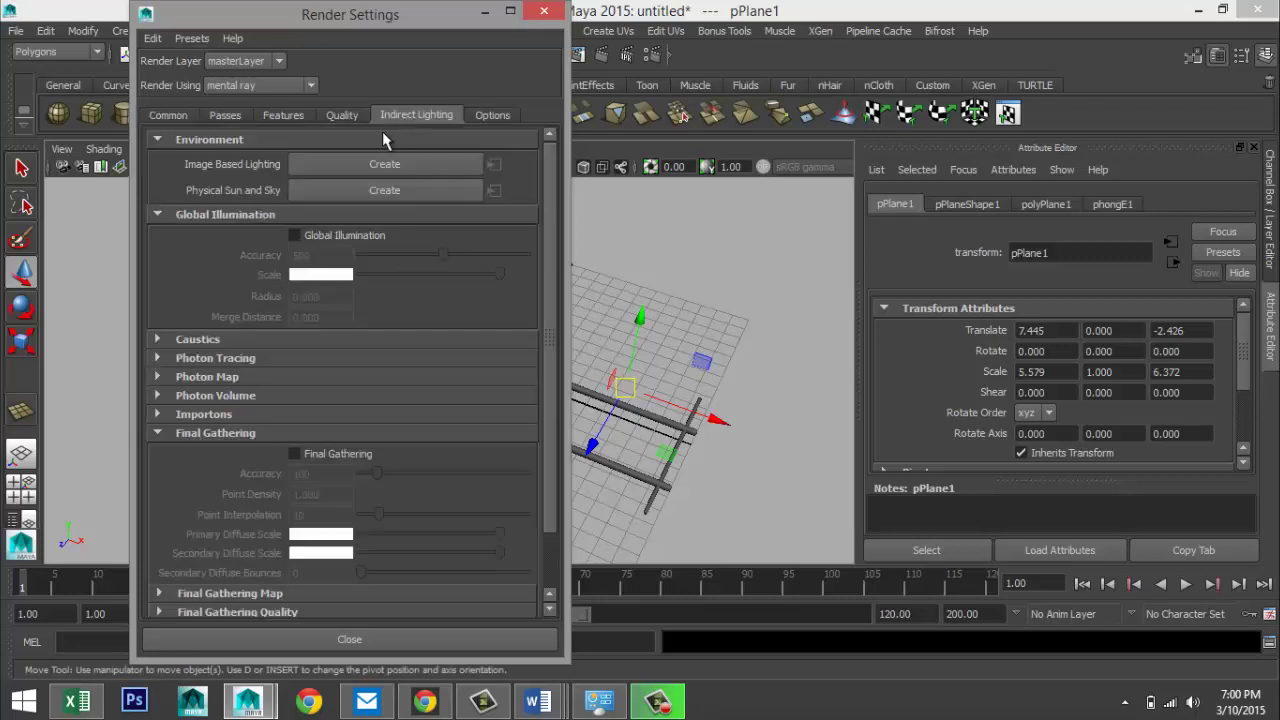
click(322, 189)
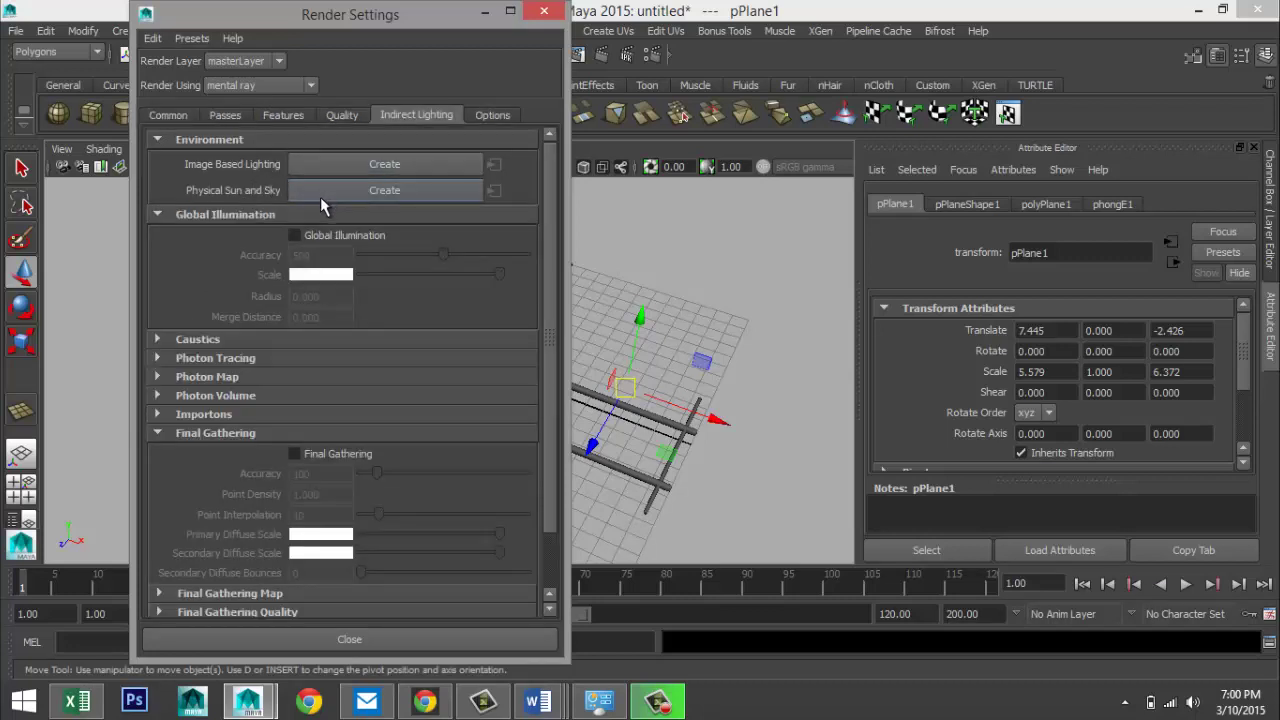
click(295, 235)
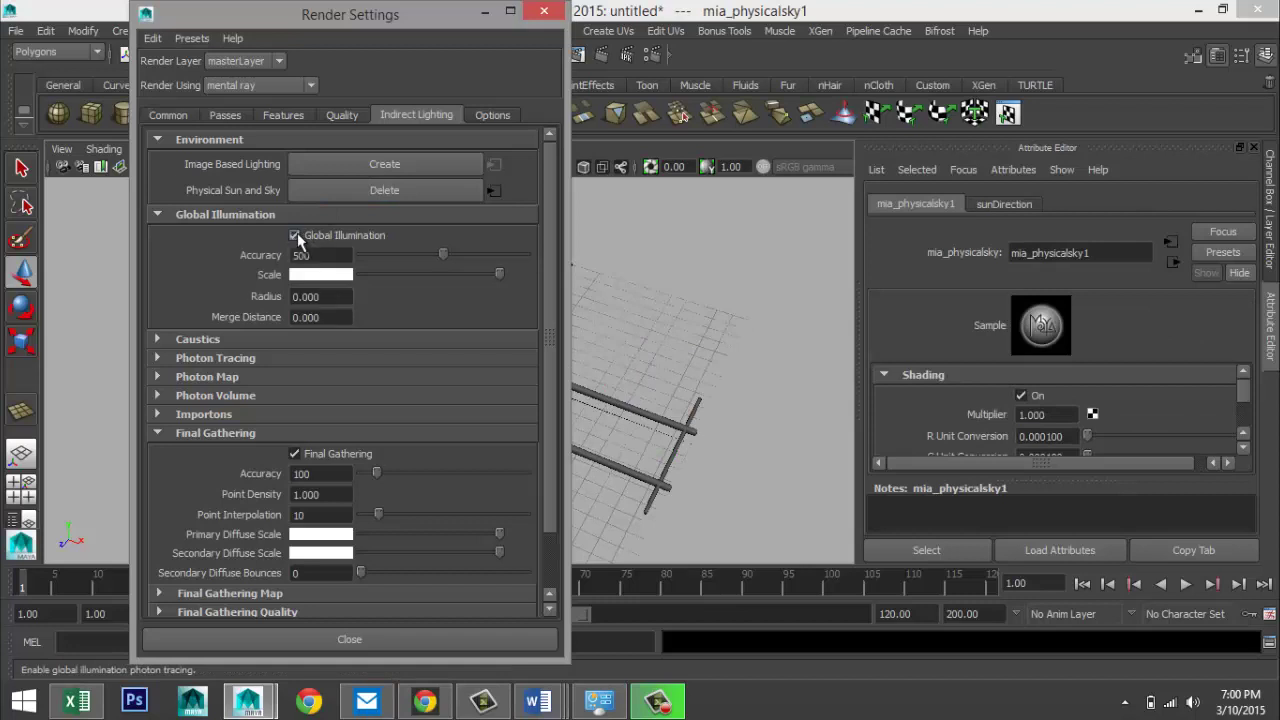
click(485, 12)
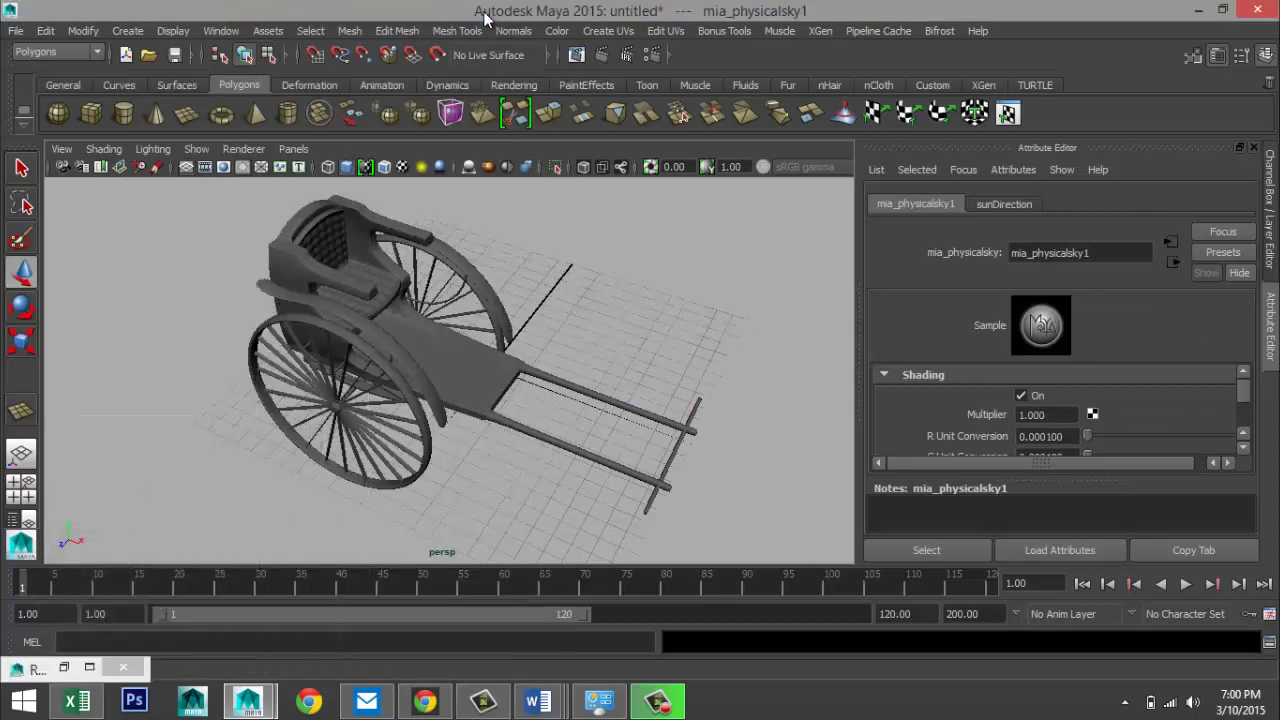
- Set the render image size to the HD 1080 preset
click(64, 667)
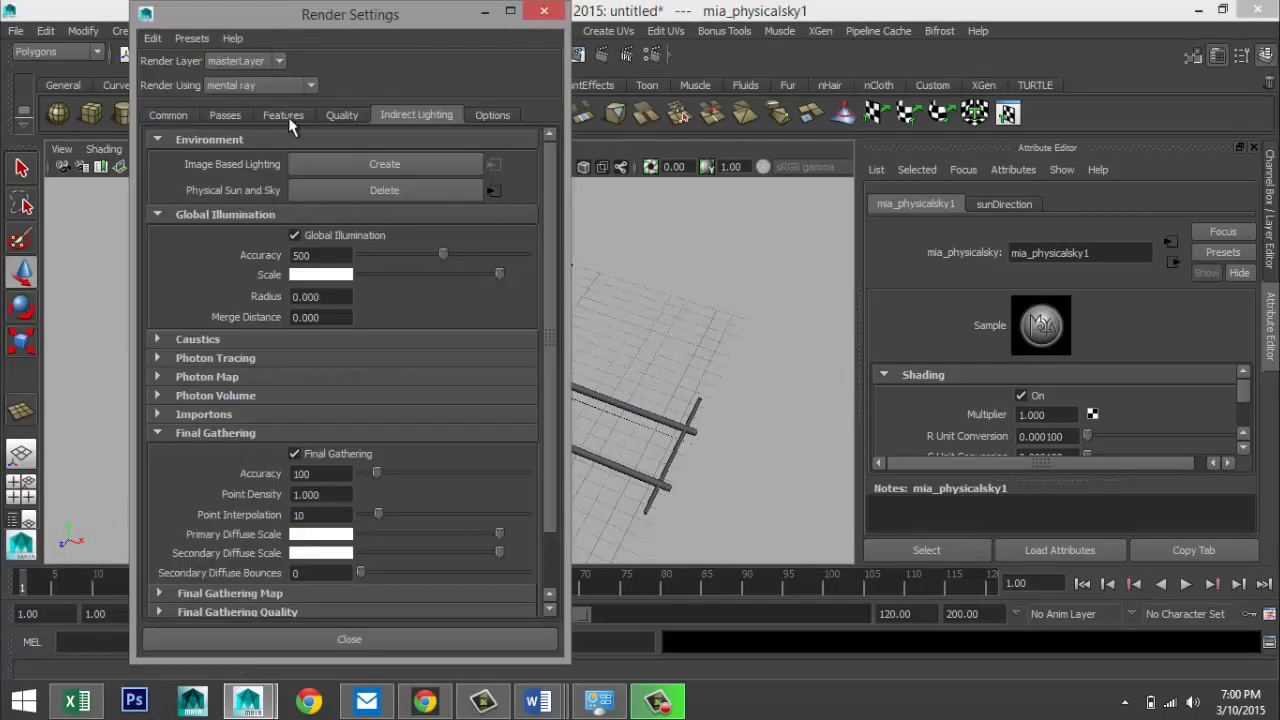
click(168, 116)
scroll(373, 424, down, 8)
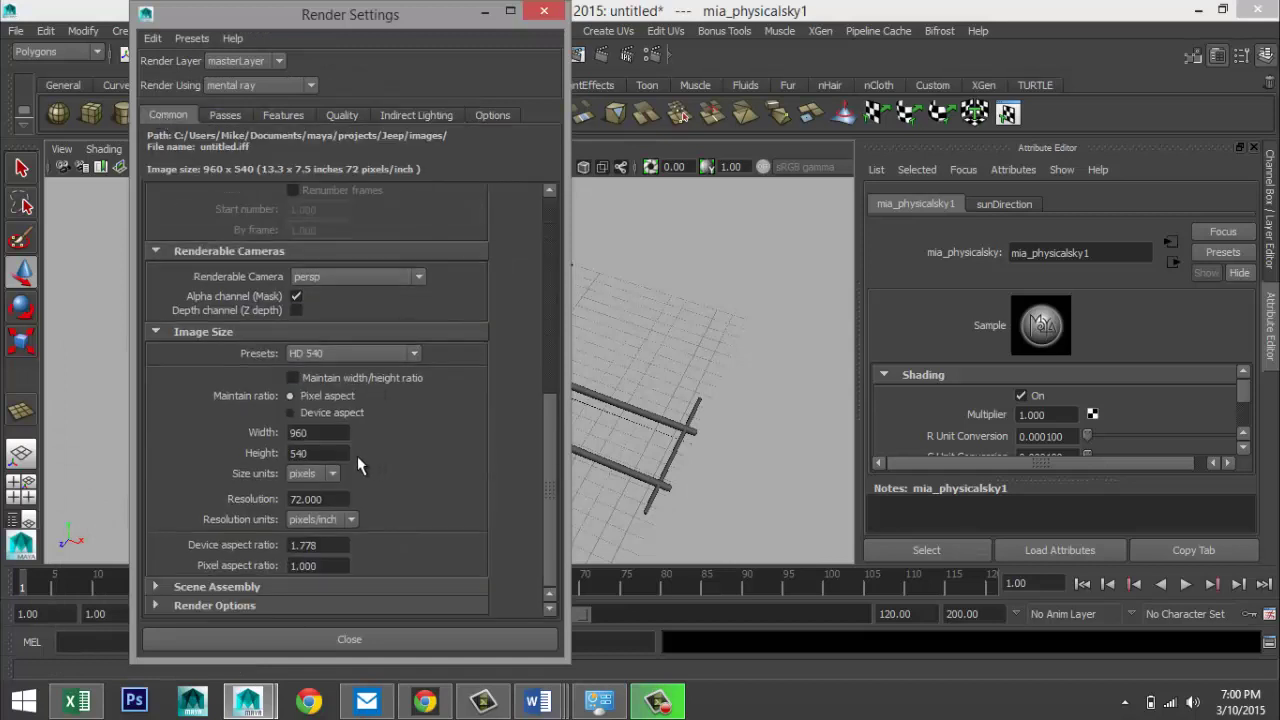
click(415, 354)
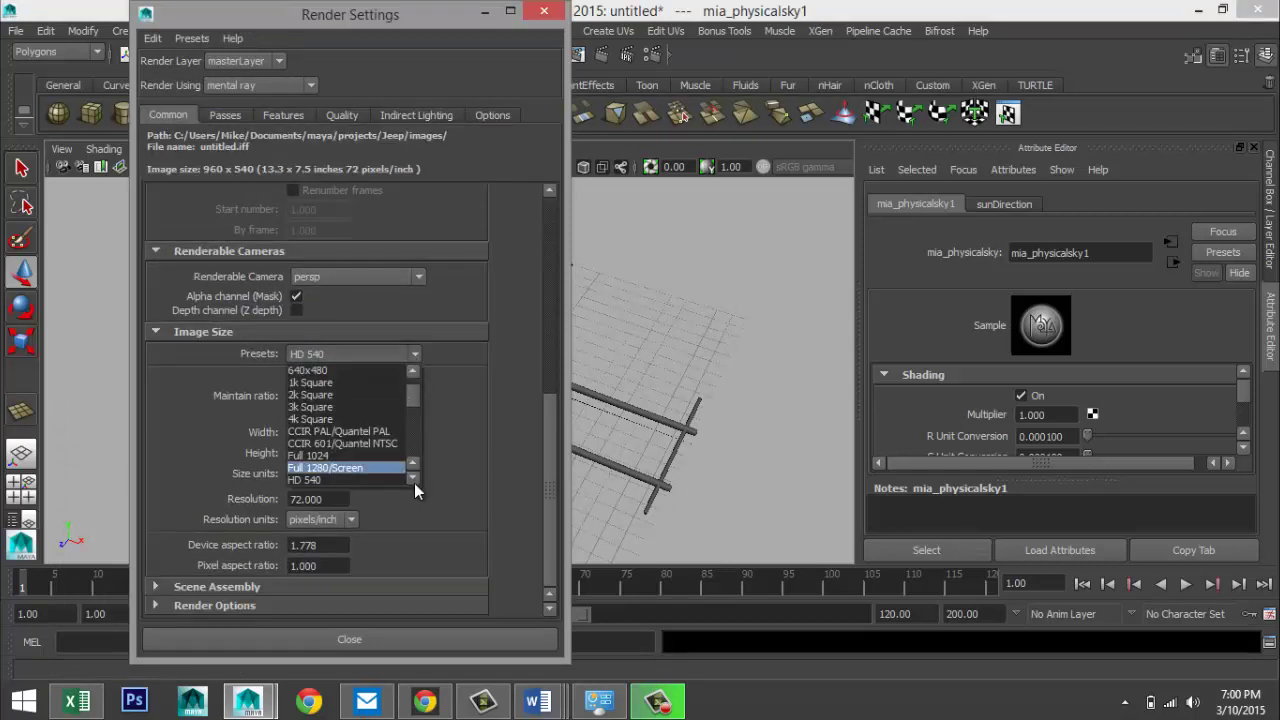
scroll(414, 483, down, 2)
click(382, 480)
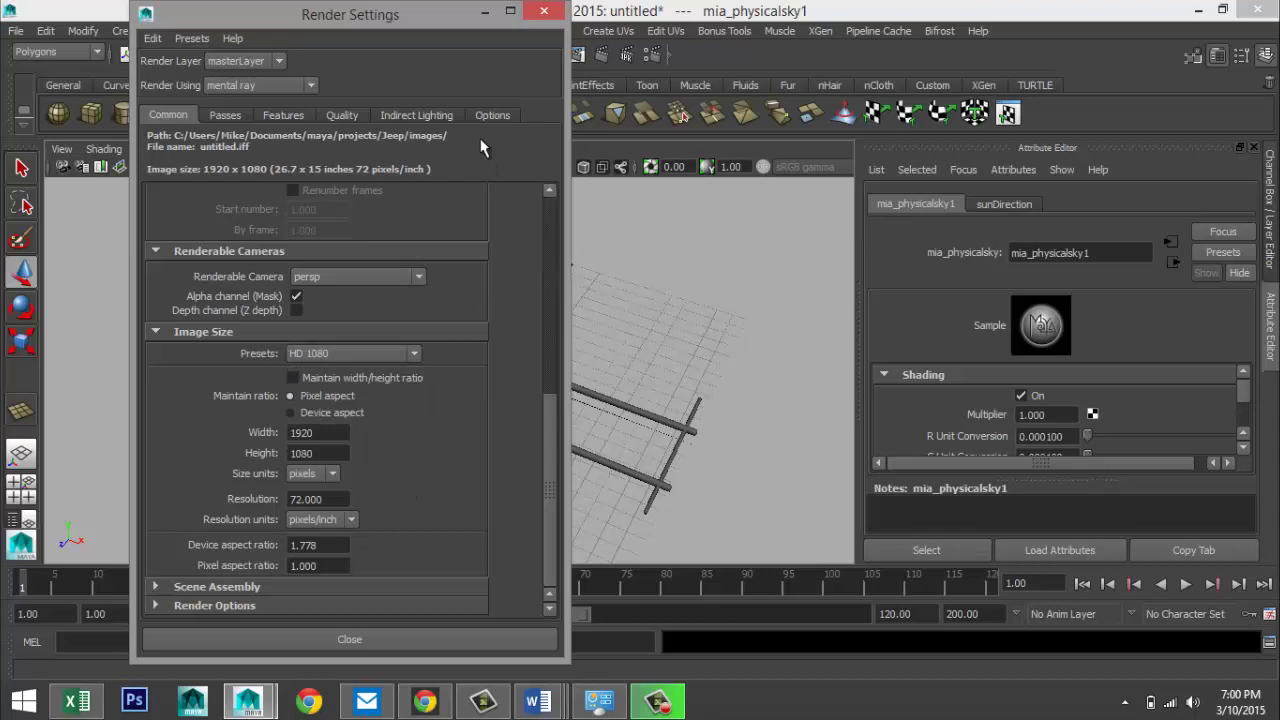
- Set the unified sampling quality to 1.52 and close the render settings
click(341, 116)
drag(376, 183, 482, 183)
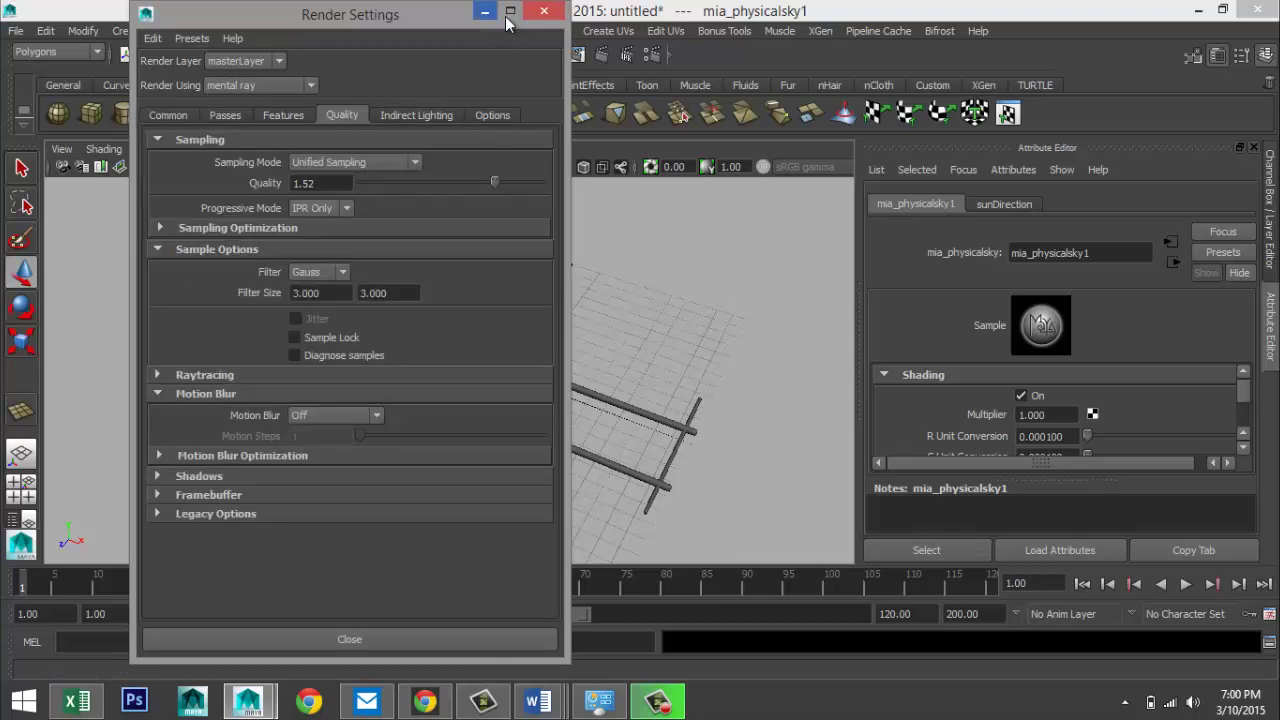
click(546, 14)
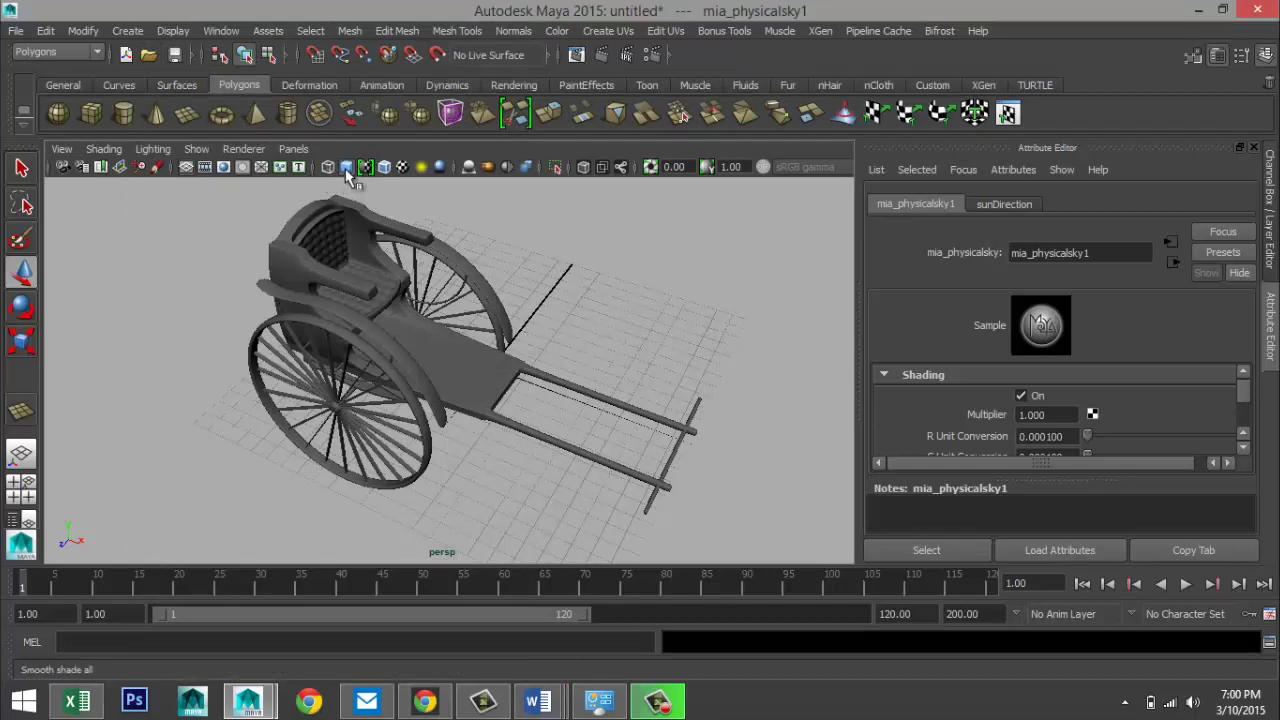
- Frame the rickshaw within the resolution gate in the perspective view and render the current frame
click(224, 168)
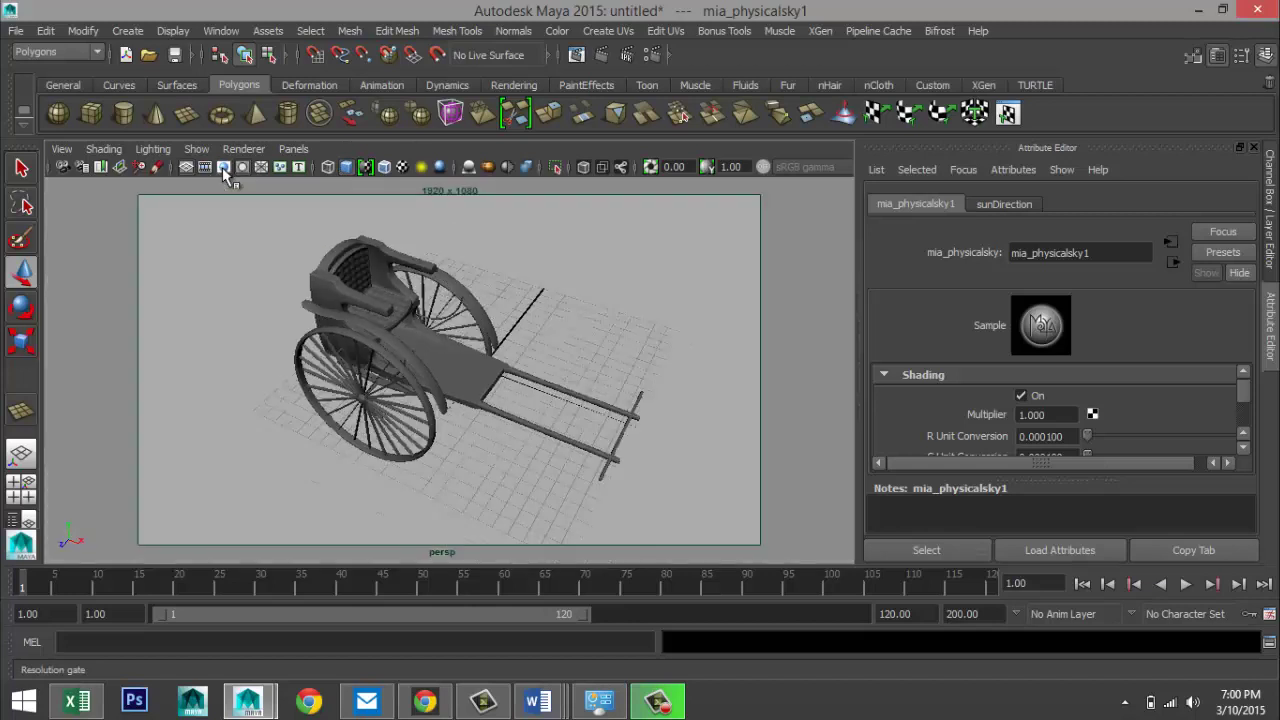
scroll(343, 258, up, 3)
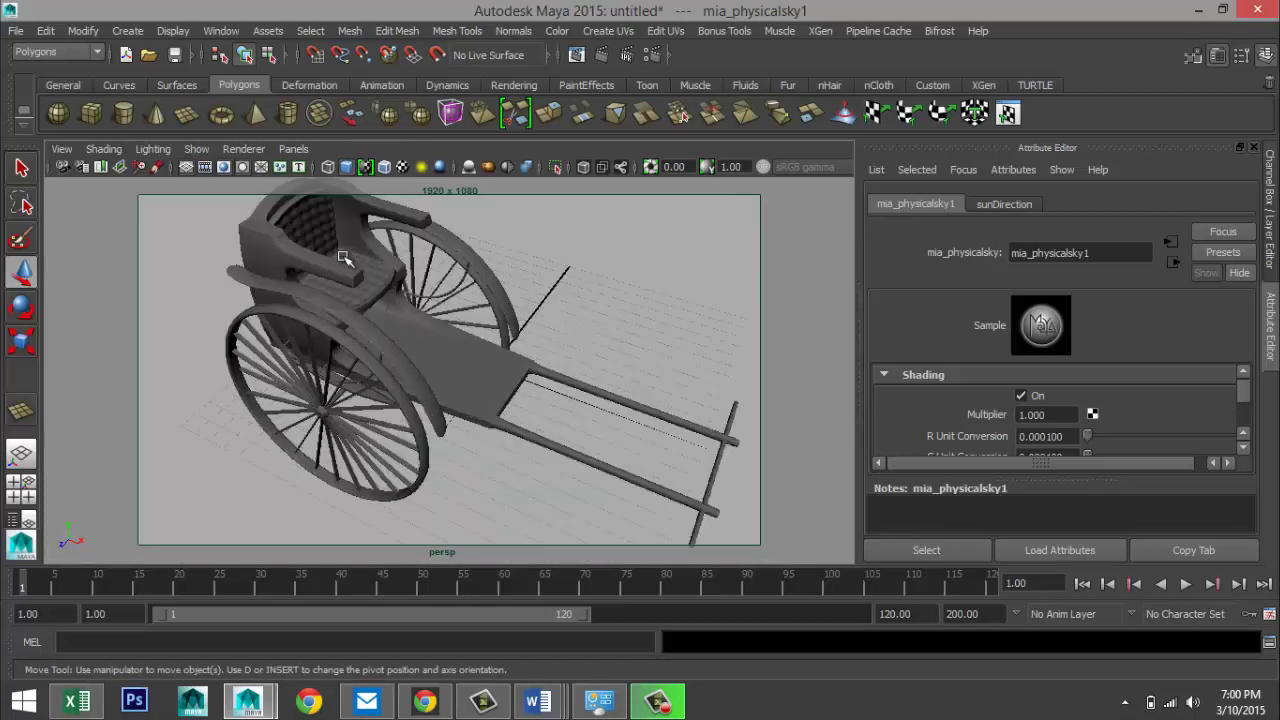
alt+drag(343, 258, 322, 285)
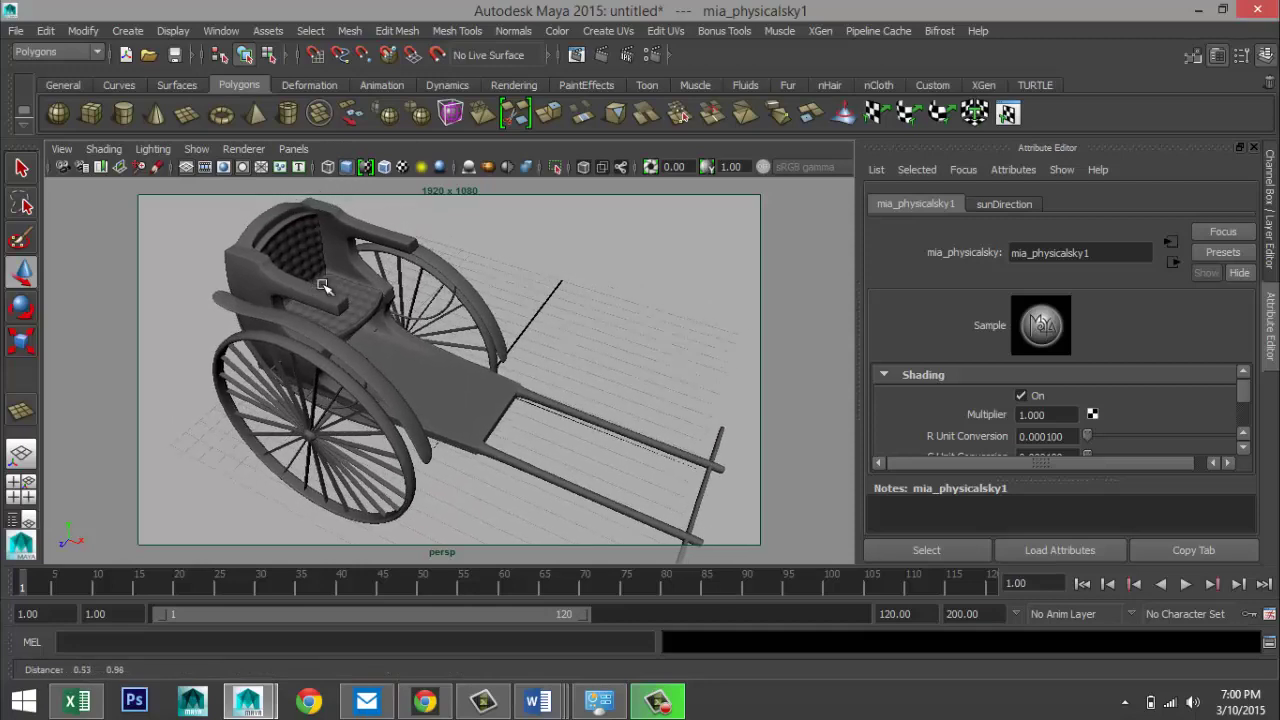
click(604, 57)
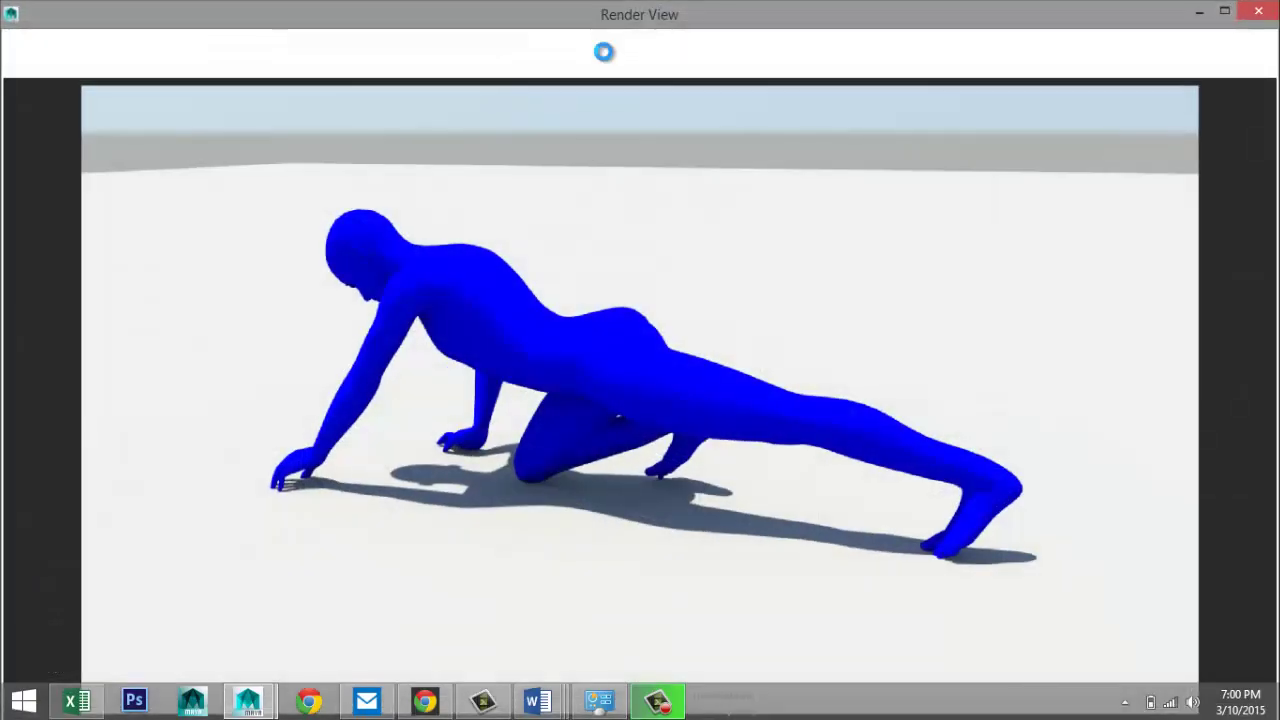